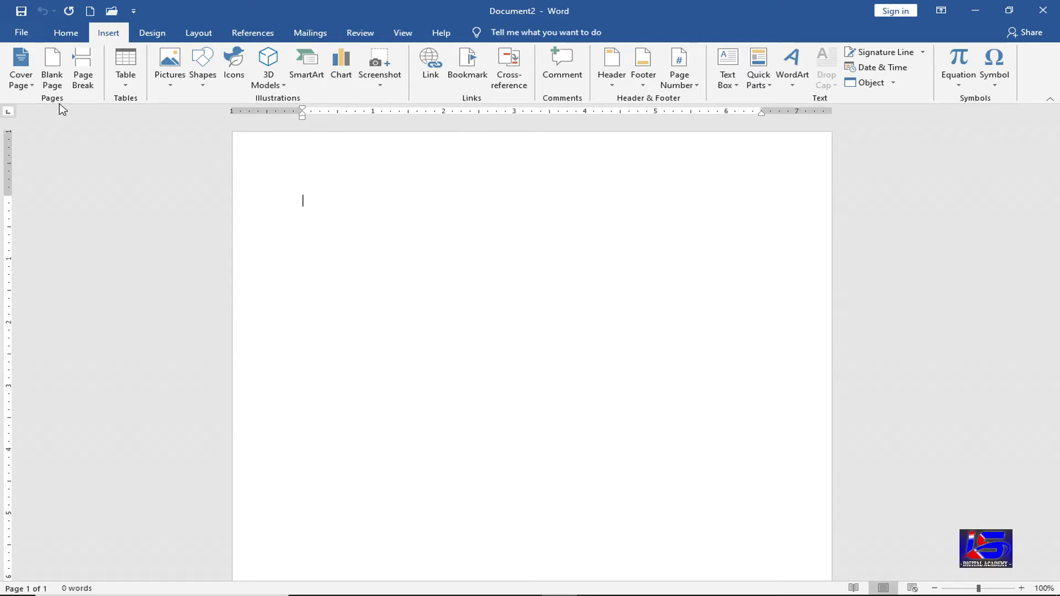
- Browse the built-in cover page designs, from Austin and Facet through Retrospect and ViewMaster
{"action": "left_click", "coordinate": [32, 86]}
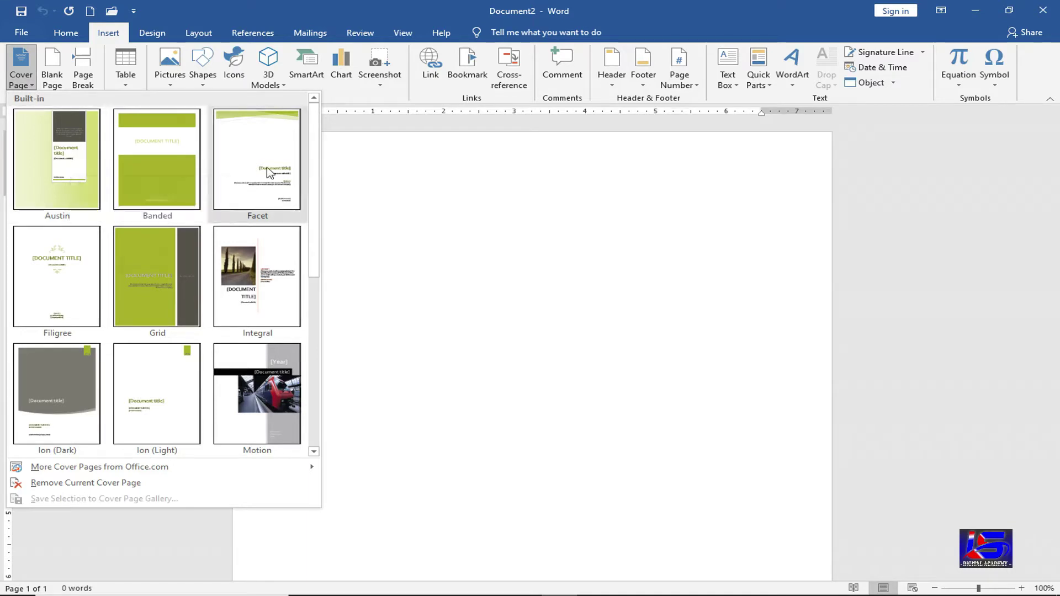
{"action": "scroll", "coordinate": [310, 239], "scroll_direction": "down", "scroll_amount": 5}
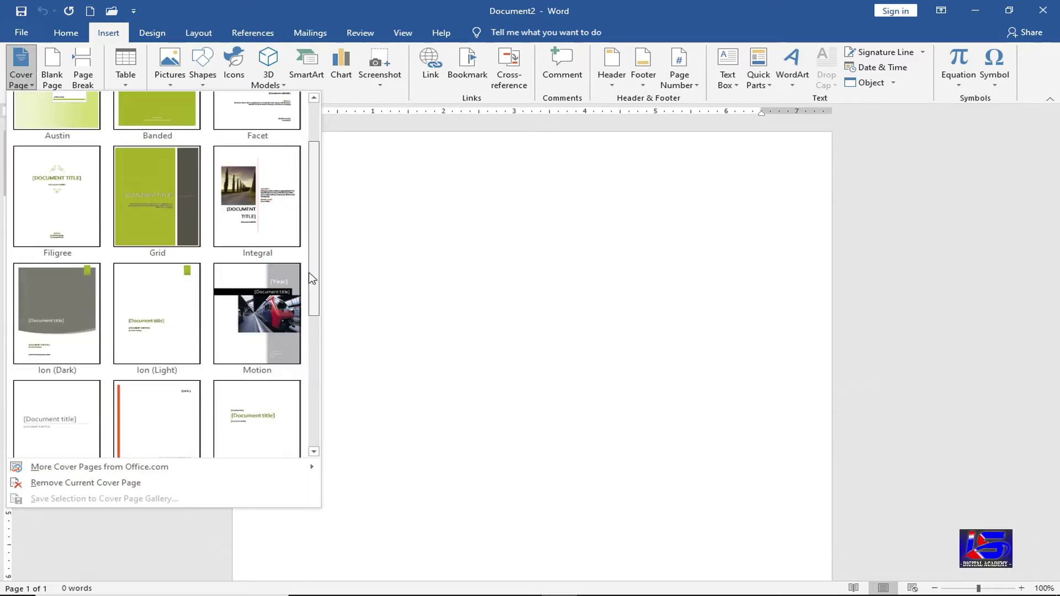
{"action": "scroll", "coordinate": [311, 369], "scroll_direction": "down", "scroll_amount": 3}
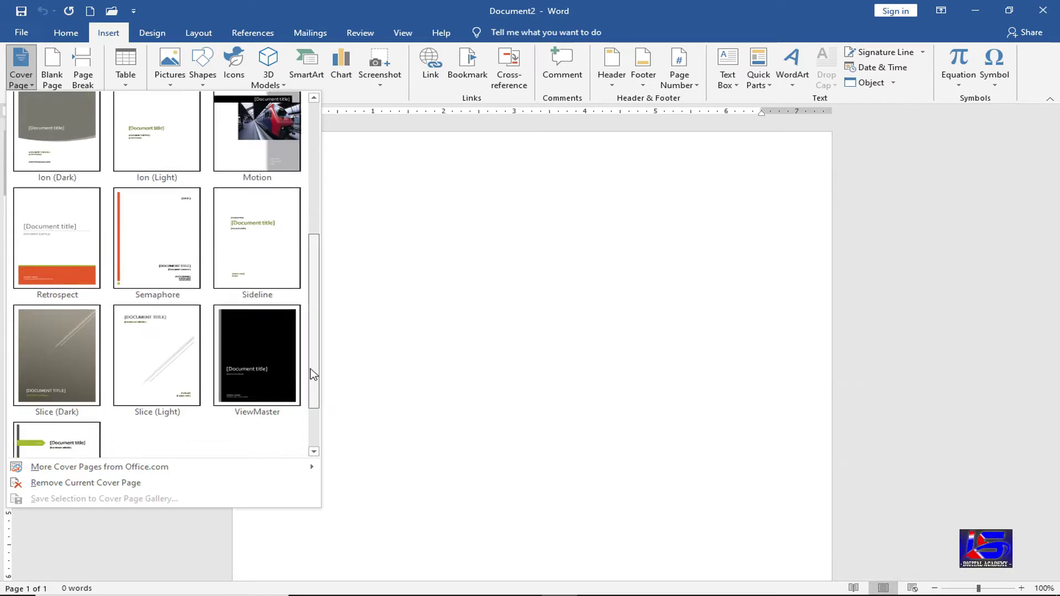
{"action": "scroll", "coordinate": [330, 269], "scroll_direction": "up", "scroll_amount": 3}
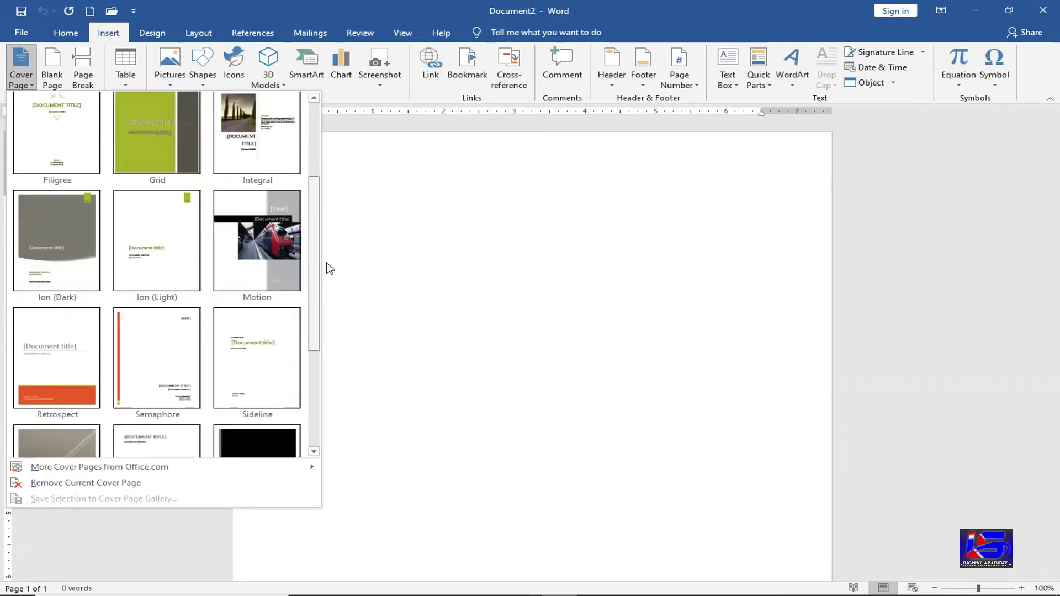
- Insert the Motion cover page with its train photo, year and title placeholders
{"action": "left_click", "coordinate": [267, 266]}
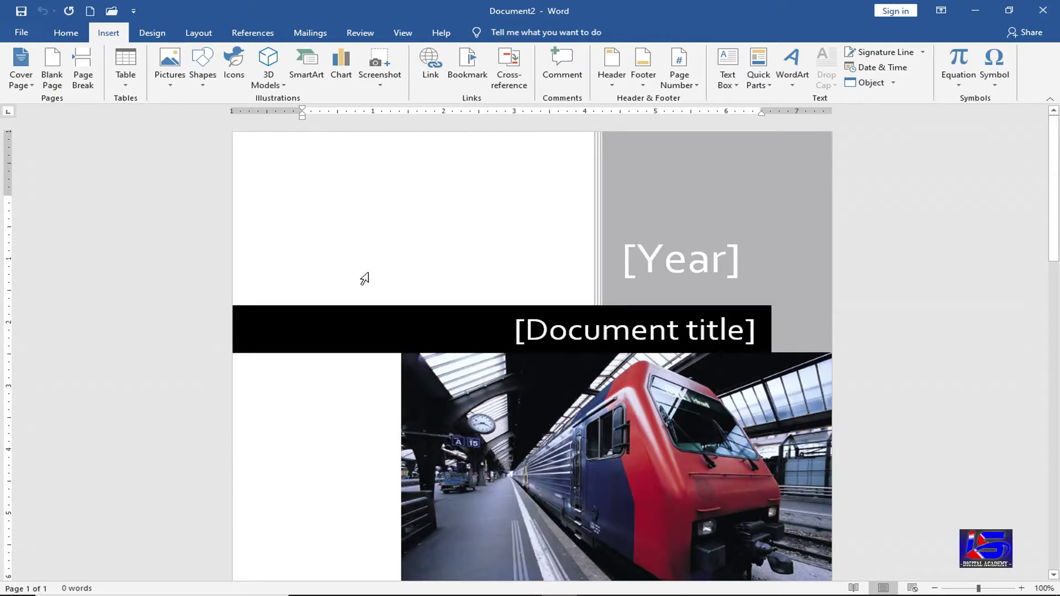
{"action": "scroll", "coordinate": [460, 402], "scroll_direction": "down", "scroll_amount": 1}
{"action": "scroll", "coordinate": [460, 402], "scroll_direction": "down", "scroll_amount": 8}
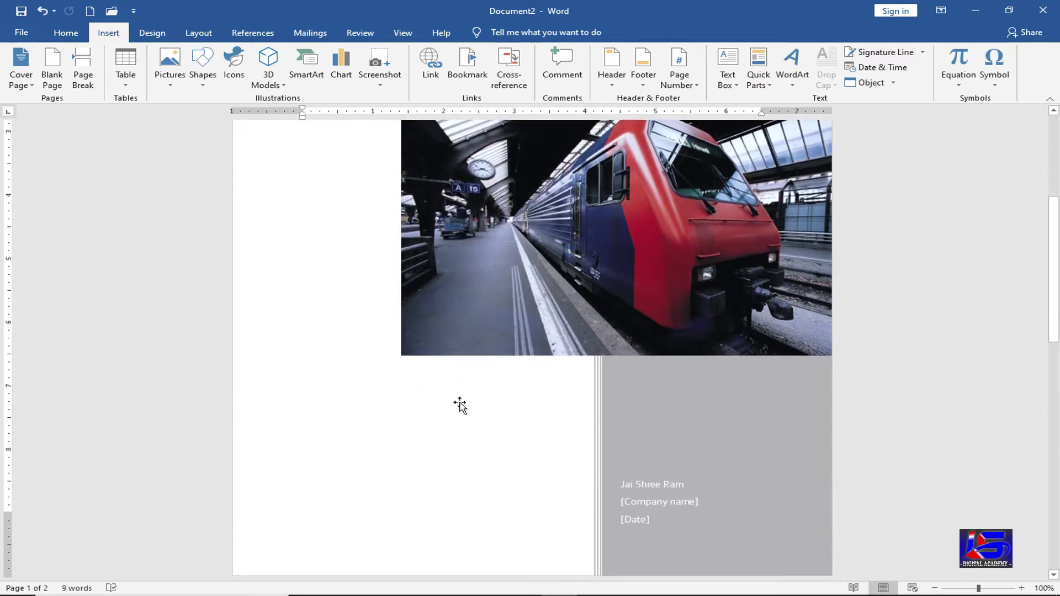
{"action": "scroll", "coordinate": [462, 407], "scroll_direction": "up", "scroll_amount": 2}
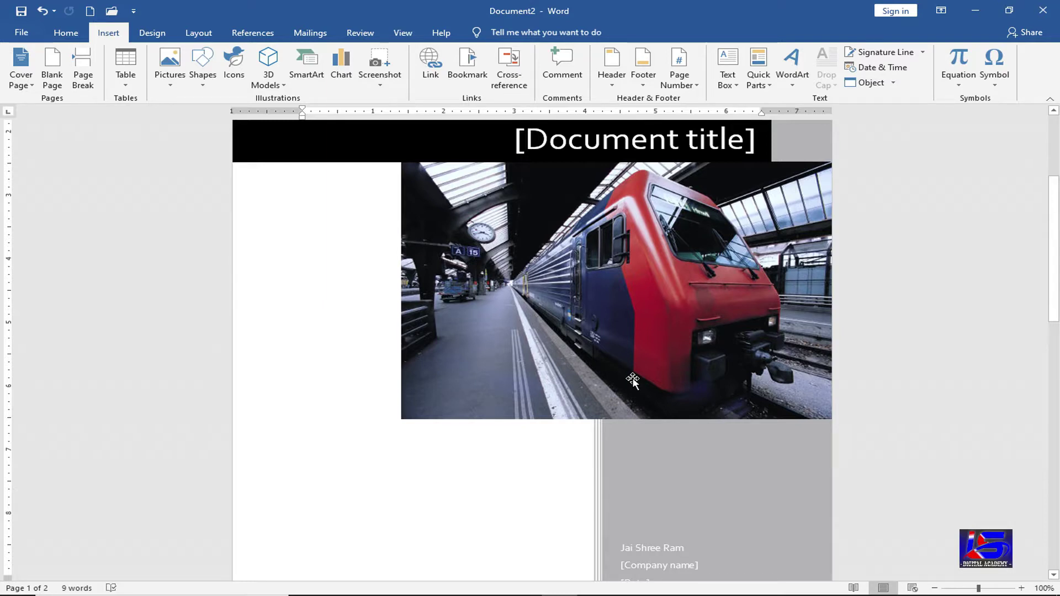
{"action": "scroll", "coordinate": [607, 370], "scroll_direction": "up", "scroll_amount": 3}
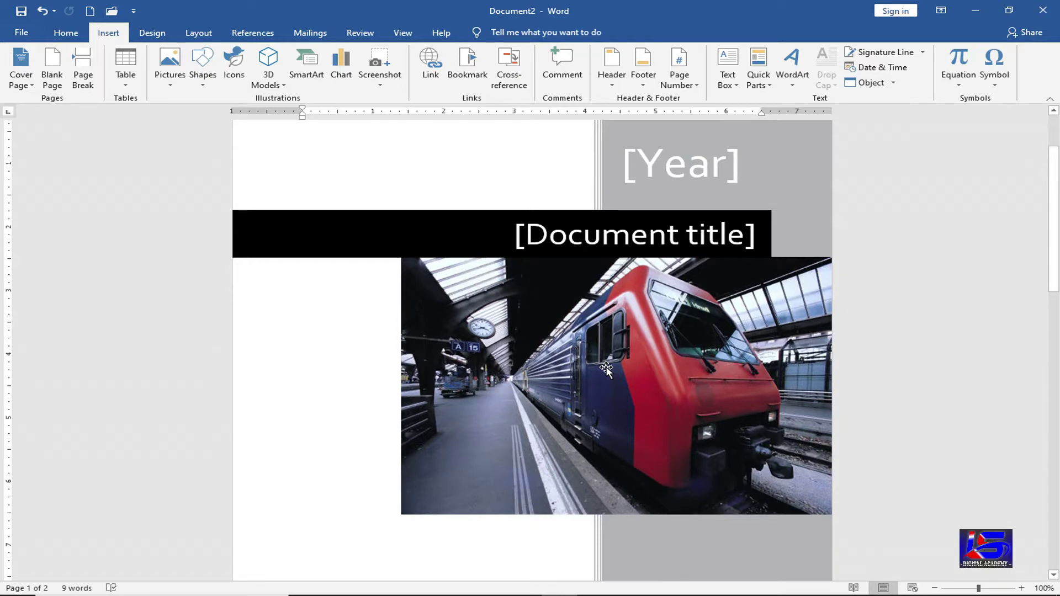
- Fill the cover's year with 2021 and the document title with Notebook
{"action": "left_click", "coordinate": [698, 175]}
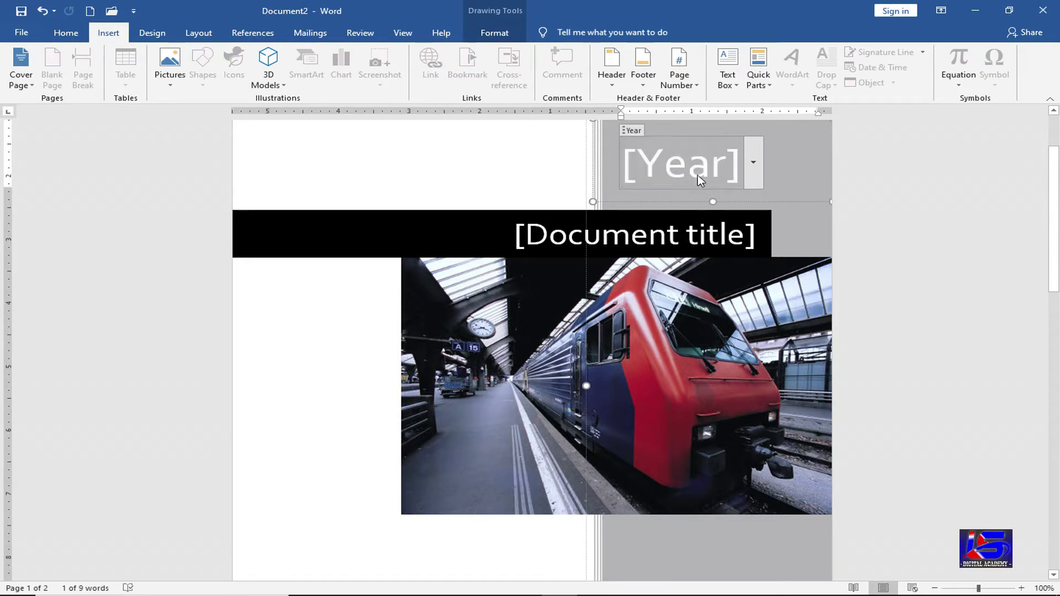
{"action": "type", "text": "2021"}
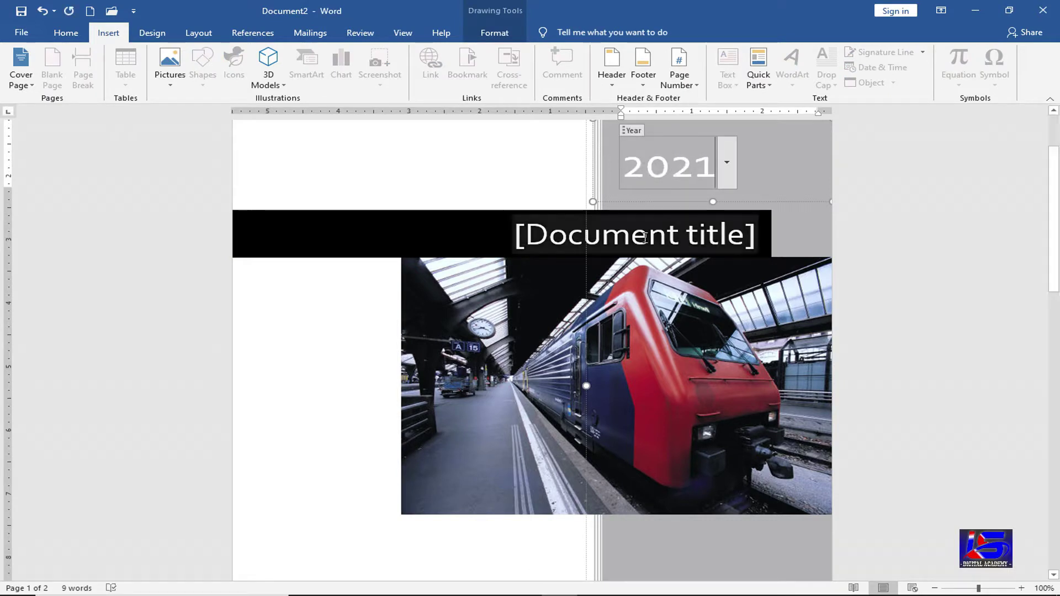
{"action": "left_click", "coordinate": [644, 238]}
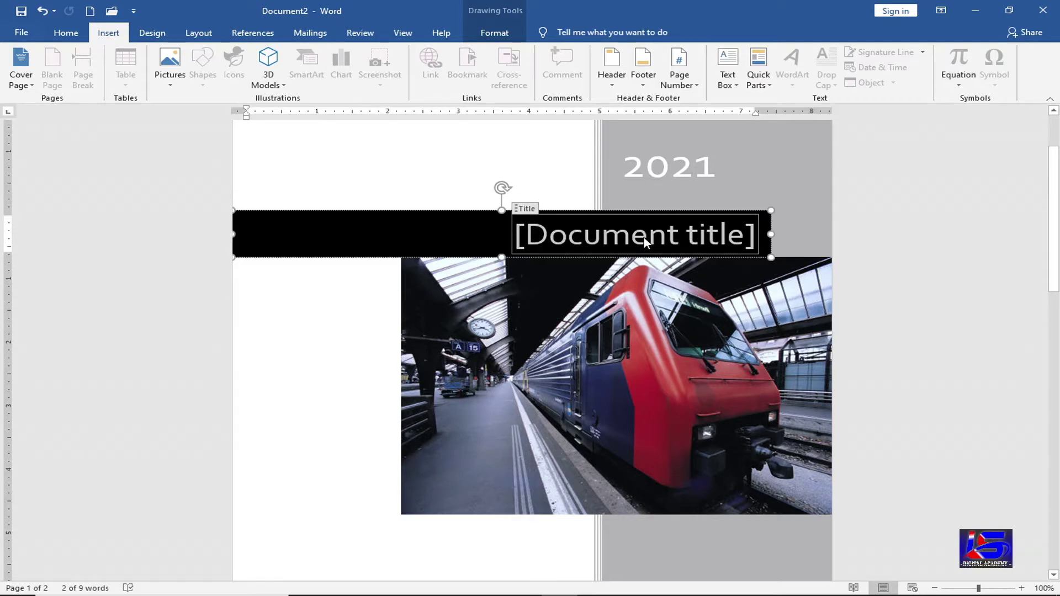
{"action": "type", "text": "Notebook"}
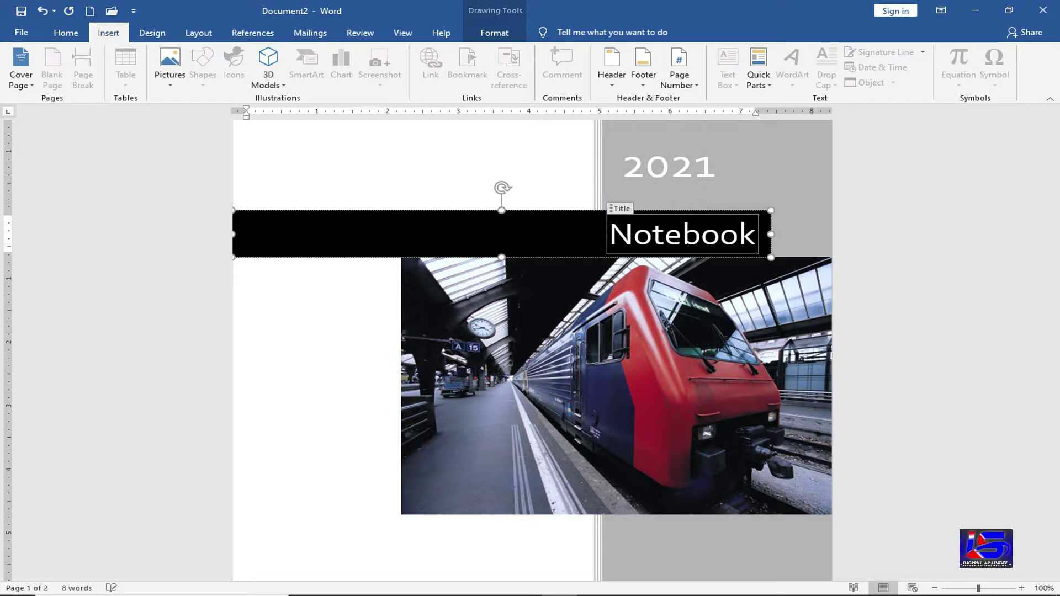
{"action": "left_click", "coordinate": [492, 533]}
- Enter Classmate as the company name and review the finished cover page
{"action": "scroll", "coordinate": [541, 500], "scroll_direction": "down", "scroll_amount": 1}
{"action": "scroll", "coordinate": [541, 500], "scroll_direction": "down", "scroll_amount": 3}
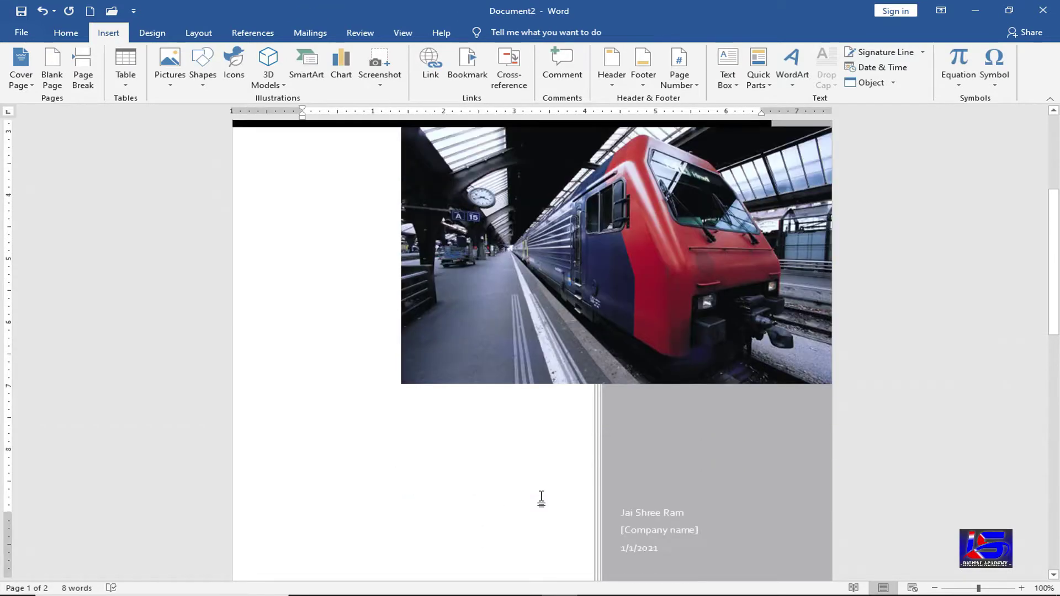
{"action": "left_click", "coordinate": [643, 509]}
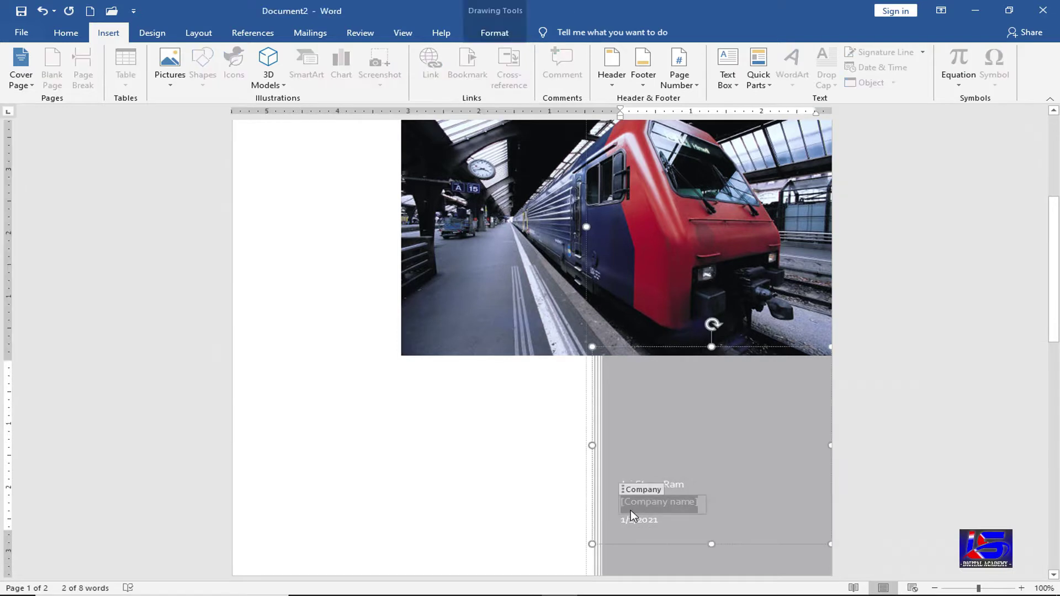
{"action": "type", "text": "Cla"}
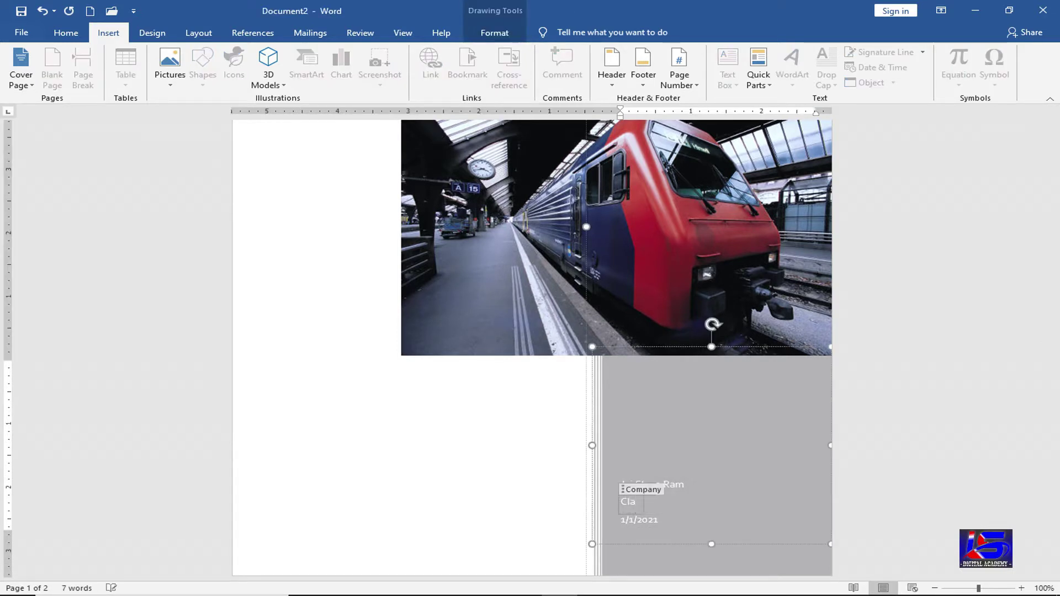
{"action": "type", "text": "ssmate"}
{"action": "left_click", "coordinate": [553, 495]}
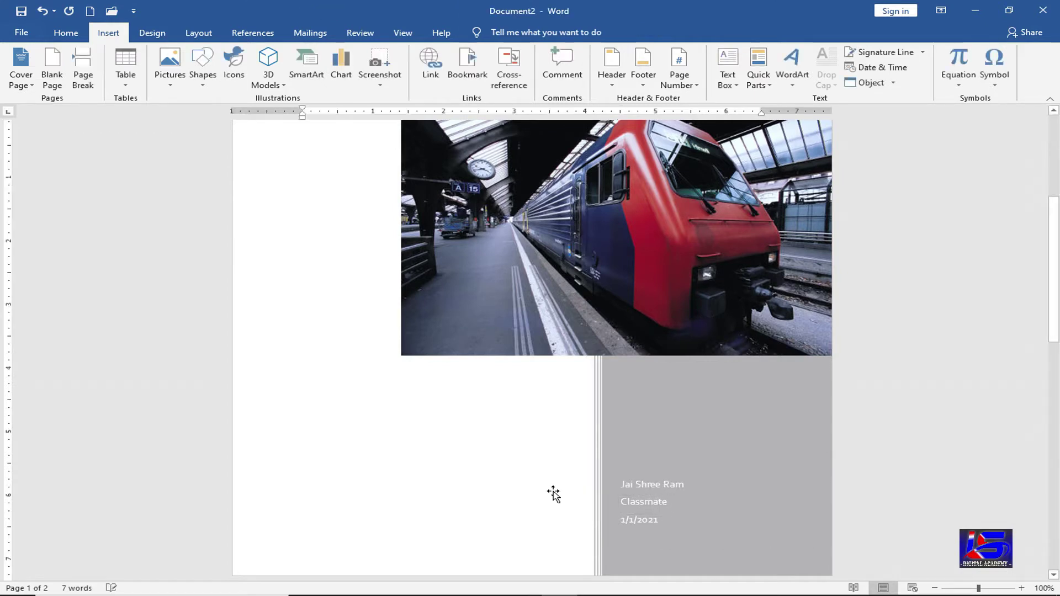
{"action": "scroll", "coordinate": [553, 494], "scroll_direction": "up", "scroll_amount": 5}
{"action": "scroll", "coordinate": [699, 243], "scroll_direction": "up", "scroll_amount": 1}
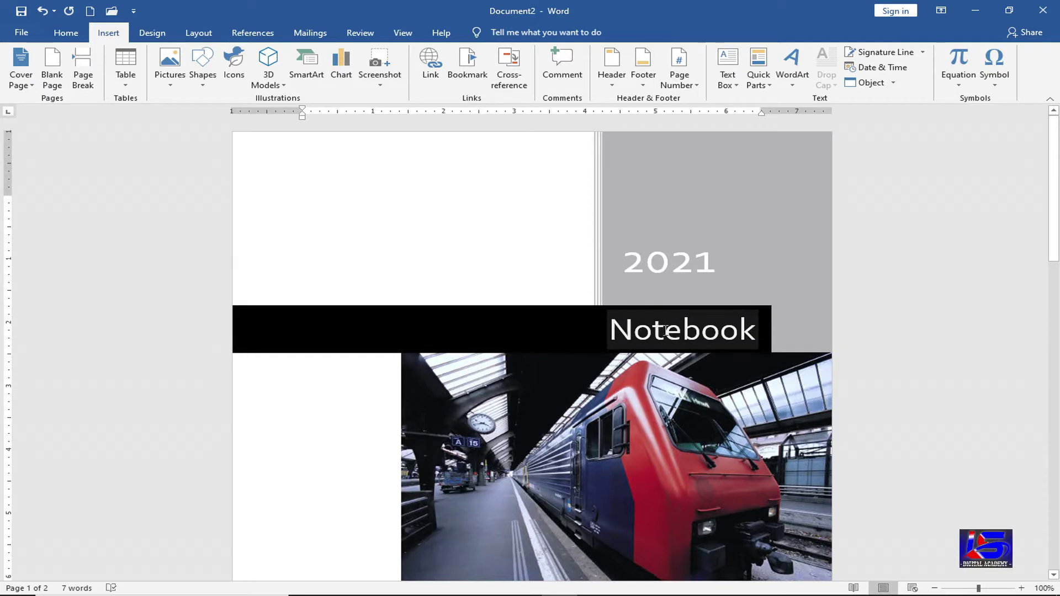
{"action": "scroll", "coordinate": [644, 409], "scroll_direction": "down", "scroll_amount": 1}
{"action": "scroll", "coordinate": [643, 409], "scroll_direction": "down", "scroll_amount": 8}
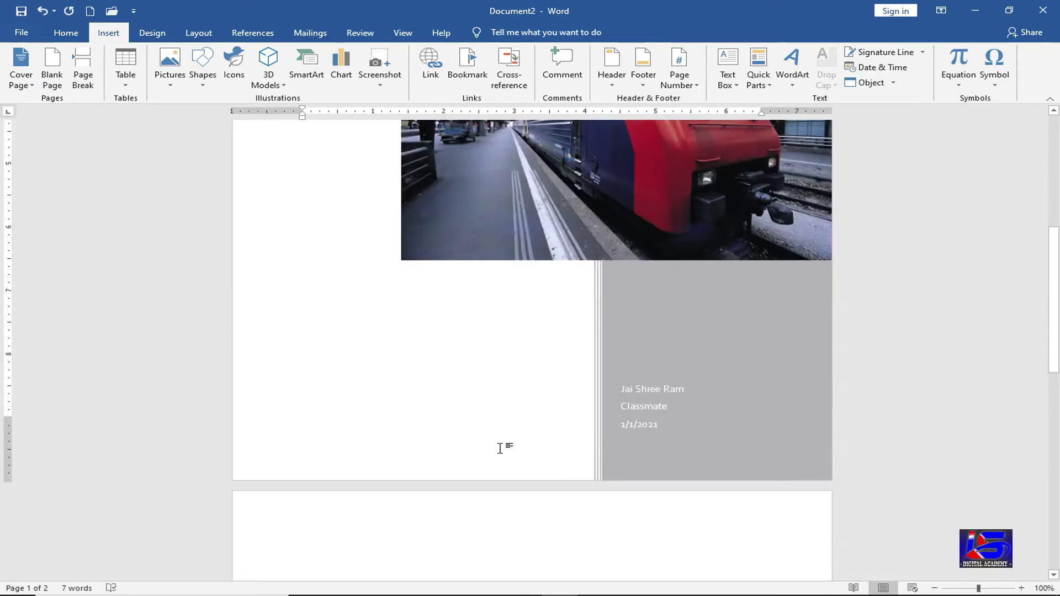
{"action": "scroll", "coordinate": [499, 449], "scroll_direction": "up", "scroll_amount": 4}
{"action": "scroll", "coordinate": [654, 349], "scroll_direction": "up", "scroll_amount": 5}
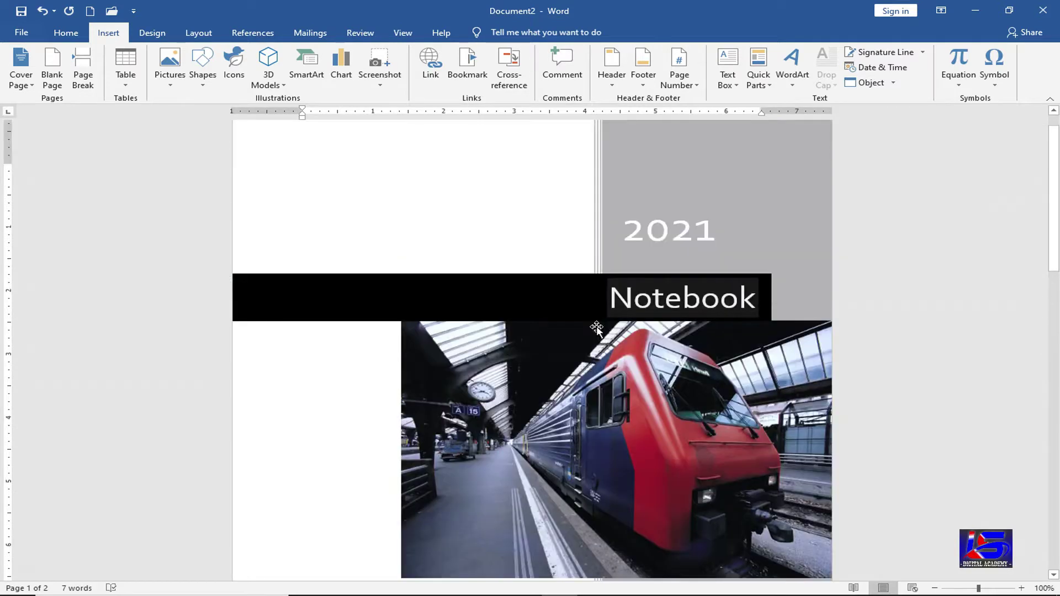
{"action": "scroll", "coordinate": [599, 335], "scroll_direction": "up", "scroll_amount": 1}
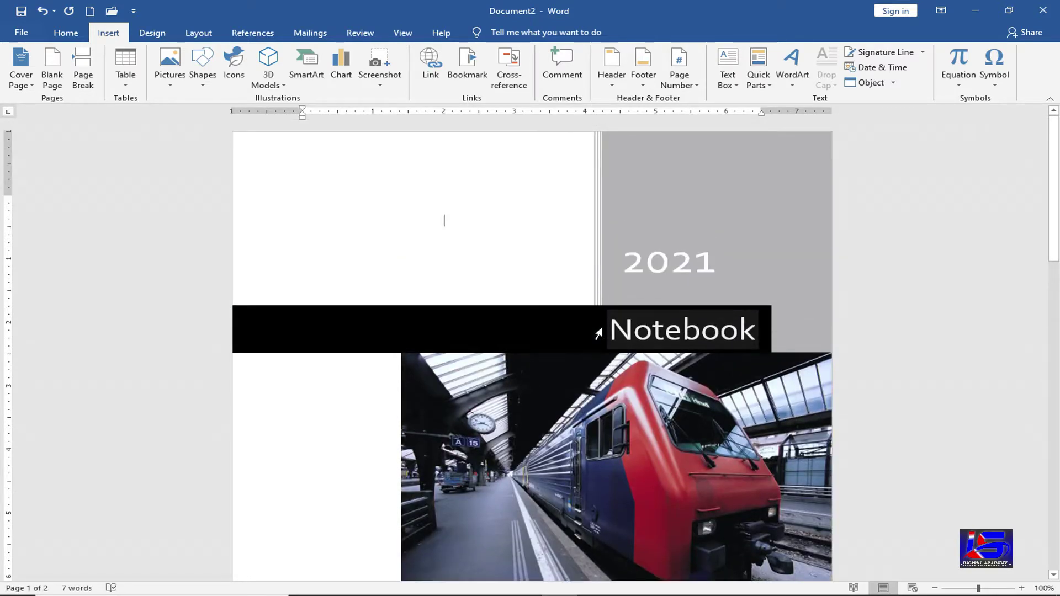
- Replace the cover with the Whisp design, keeping Notebook, 1/1/2021 and CLASSMATE
{"action": "left_click", "coordinate": [22, 80]}
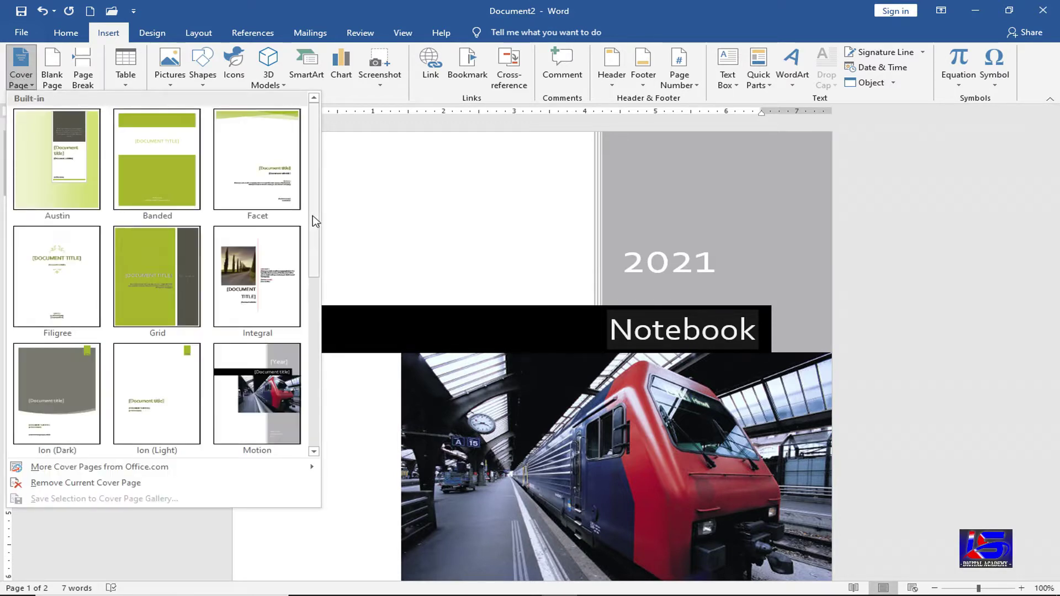
{"action": "scroll", "coordinate": [315, 278], "scroll_direction": "down", "scroll_amount": 2}
{"action": "left_click_drag", "start_coordinate": [312, 338], "coordinate": [310, 397]}
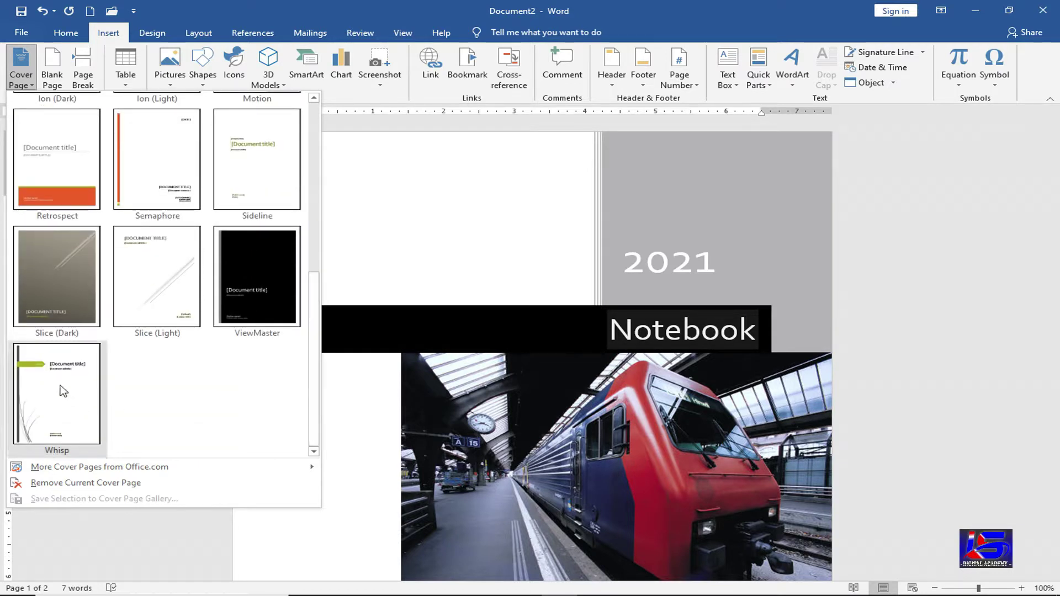
{"action": "left_click", "coordinate": [62, 390]}
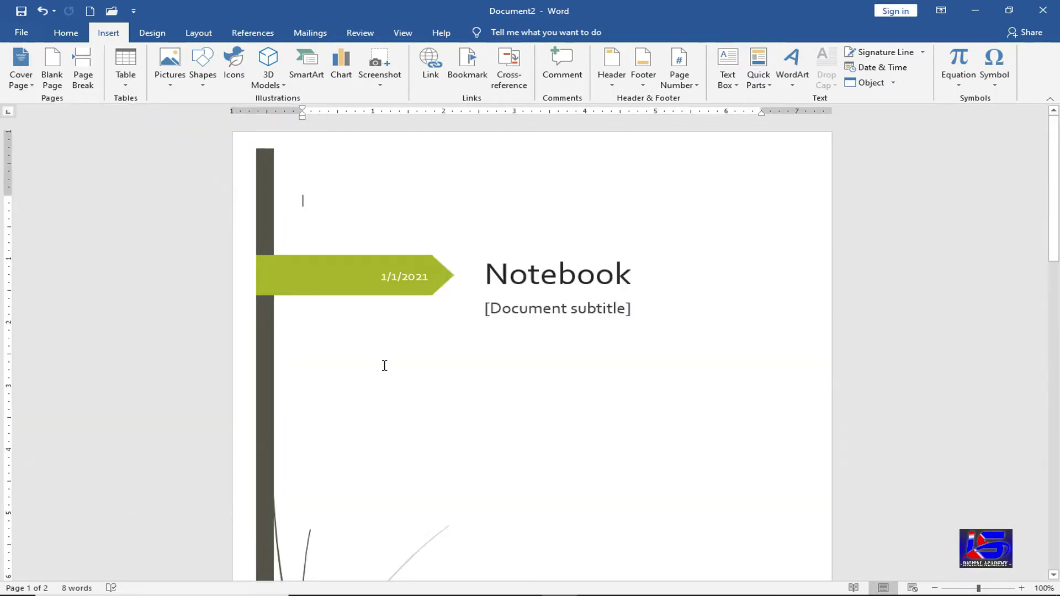
{"action": "scroll", "coordinate": [381, 367], "scroll_direction": "down", "scroll_amount": 5}
{"action": "scroll", "coordinate": [368, 382], "scroll_direction": "down", "scroll_amount": 3}
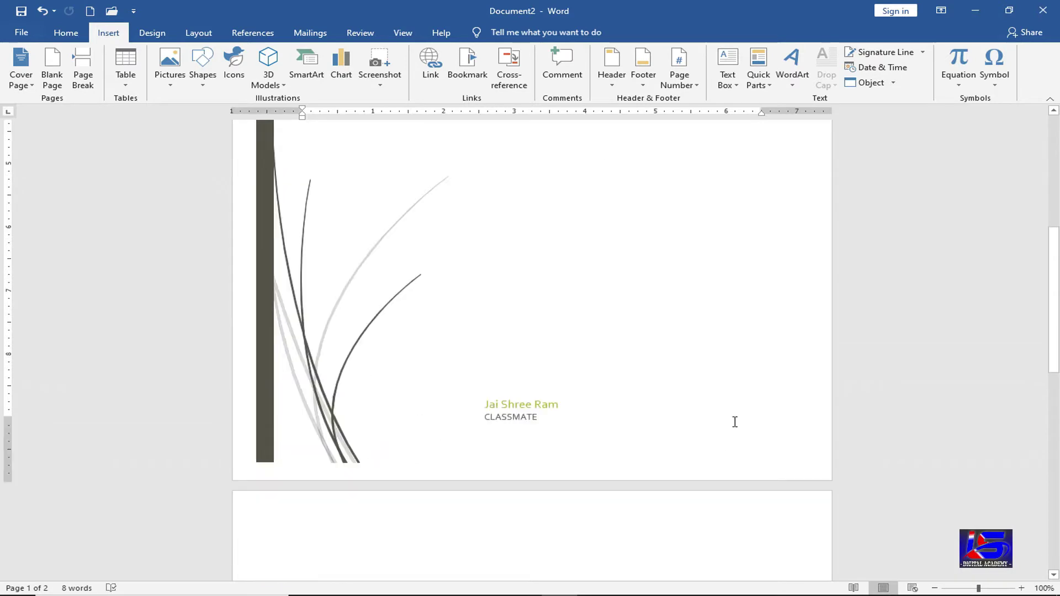
{"action": "scroll", "coordinate": [578, 401], "scroll_direction": "up", "scroll_amount": 6}
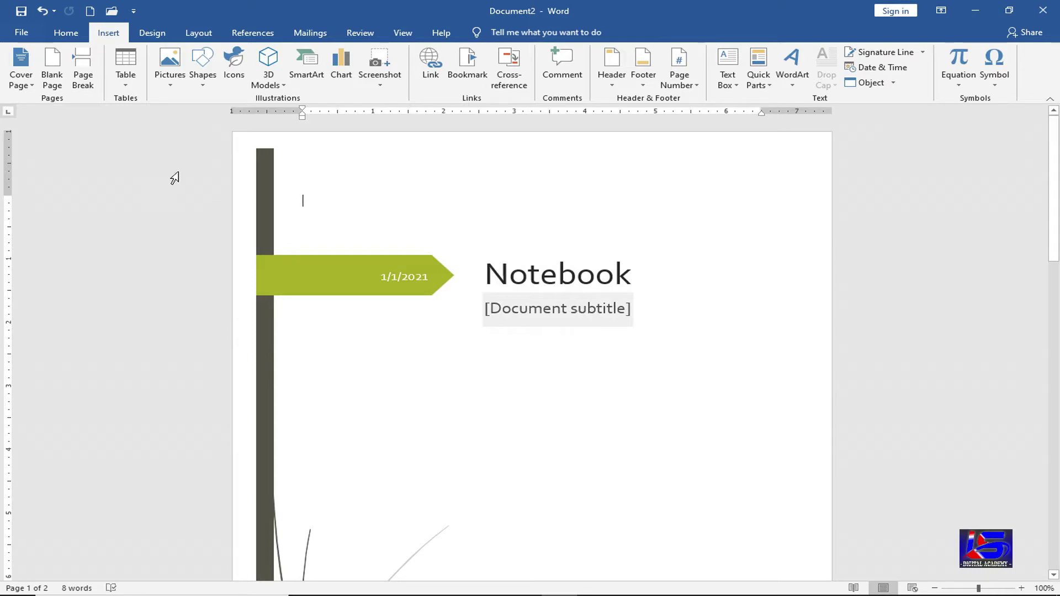
- Switch the cover to the Integral design with the tree-lined road photo and ABSTRACT block
{"action": "left_click", "coordinate": [31, 90]}
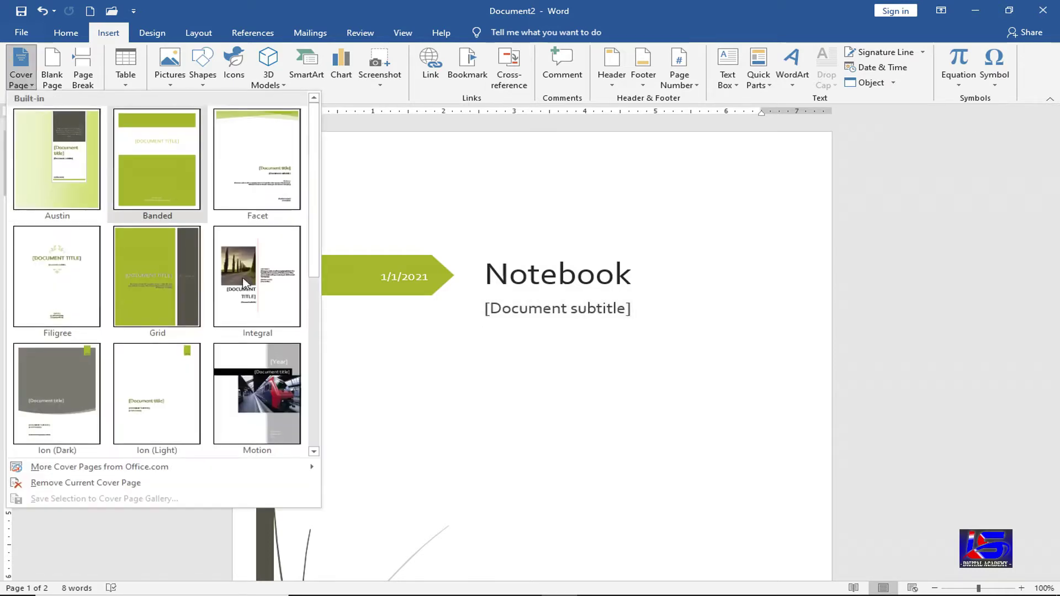
{"action": "scroll", "coordinate": [491, 382], "scroll_direction": "down", "scroll_amount": 8}
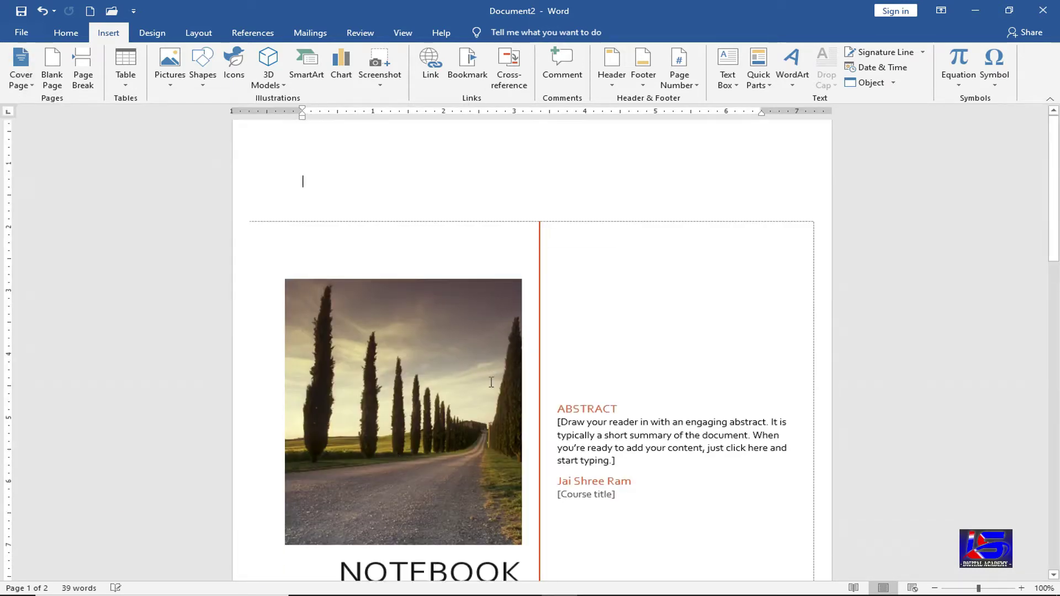
{"action": "scroll", "coordinate": [370, 481], "scroll_direction": "up", "scroll_amount": 7}
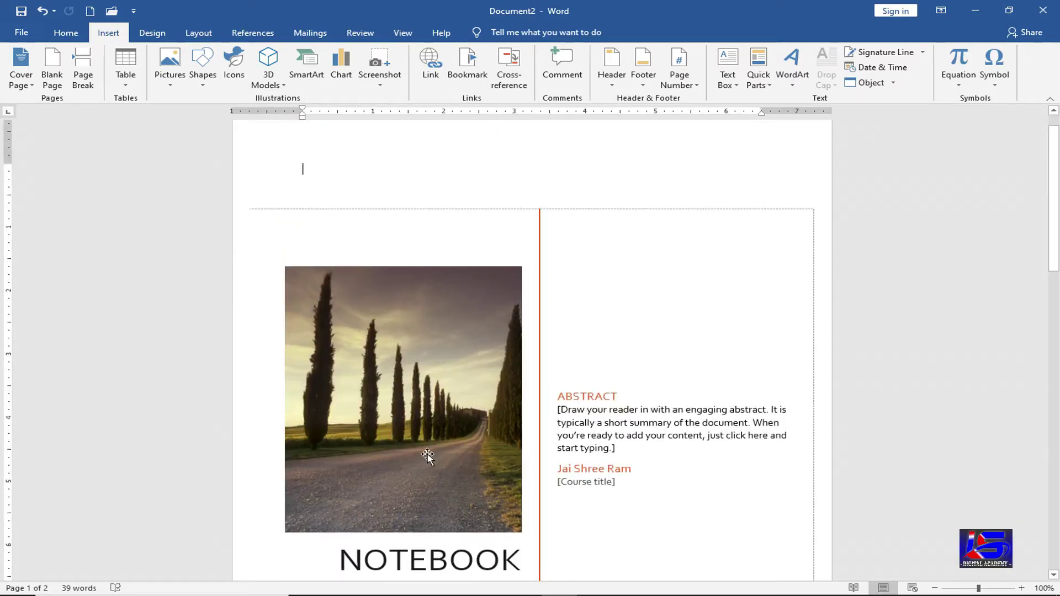
- Swap the cover to the grey Ion (Dark) design with Notebook and a green 2021 tab
{"action": "left_click", "coordinate": [36, 86]}
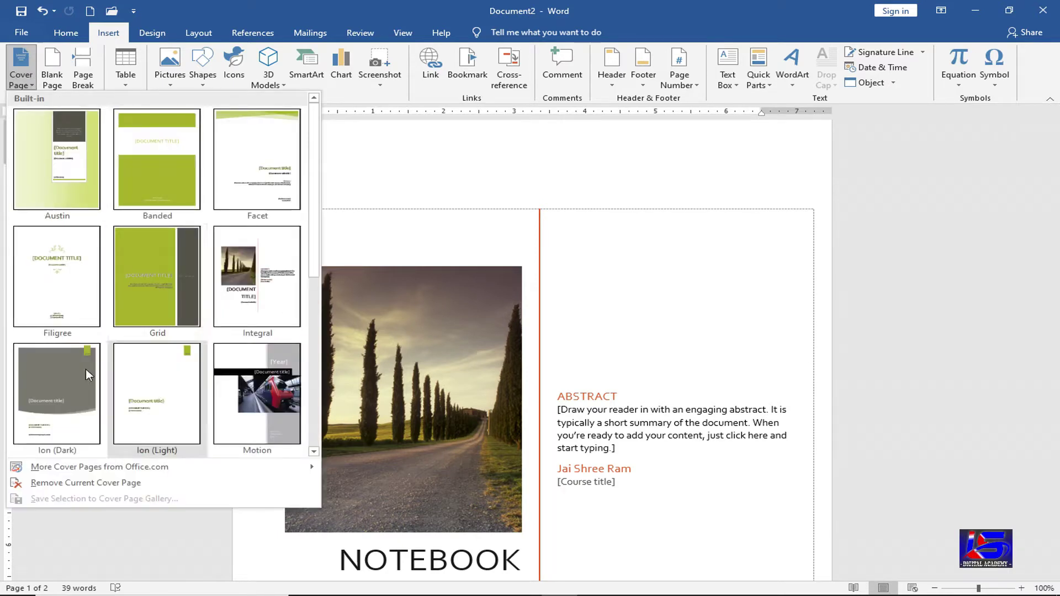
{"action": "left_click", "coordinate": [57, 395]}
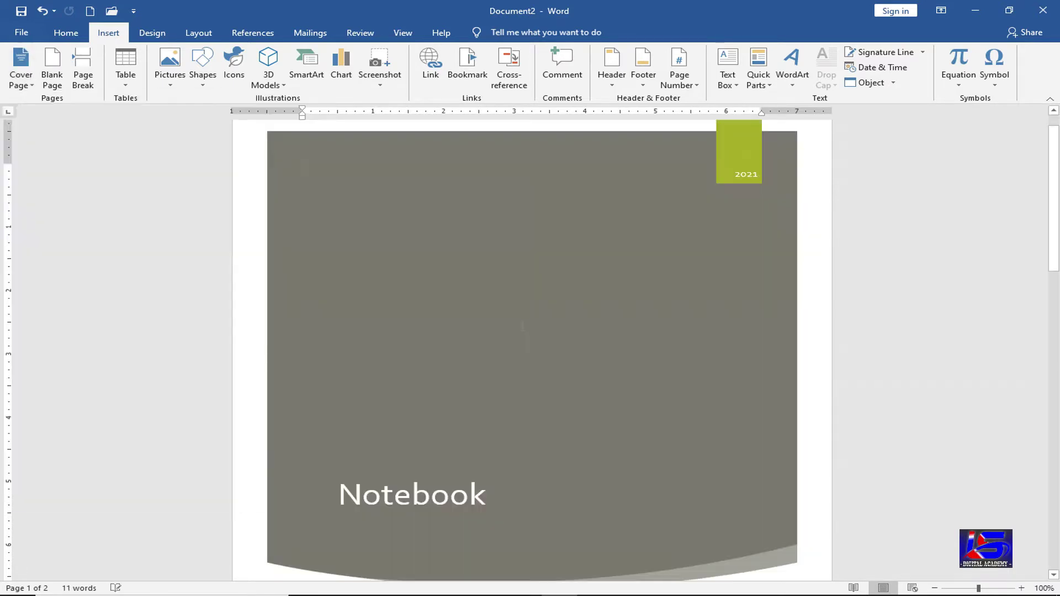
{"action": "scroll", "coordinate": [510, 338], "scroll_direction": "down", "scroll_amount": 6}
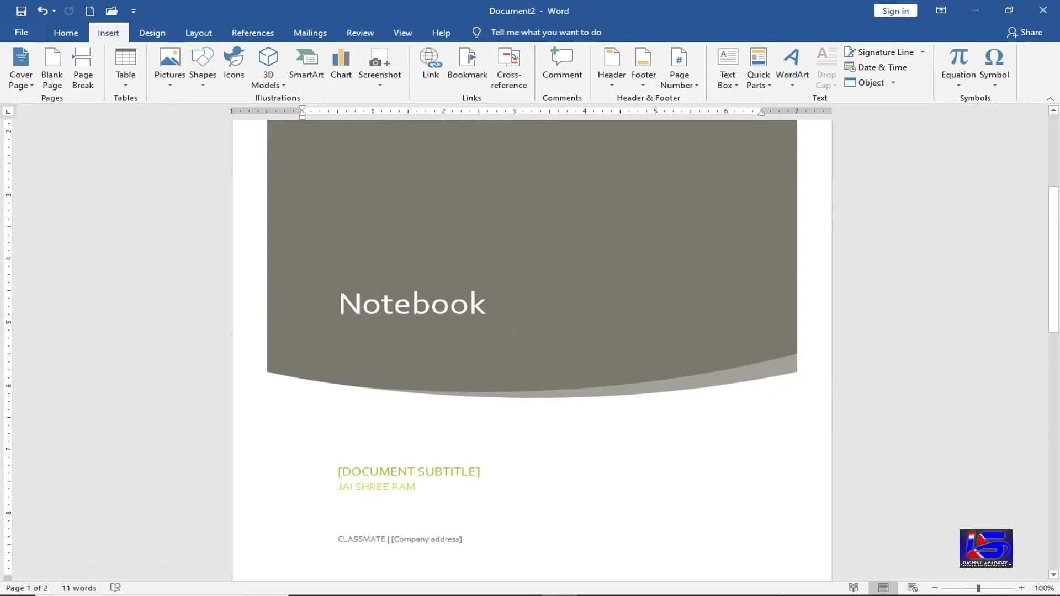
{"action": "scroll", "coordinate": [386, 276], "scroll_direction": "up", "scroll_amount": 5}
{"action": "left_click", "coordinate": [21, 82]}
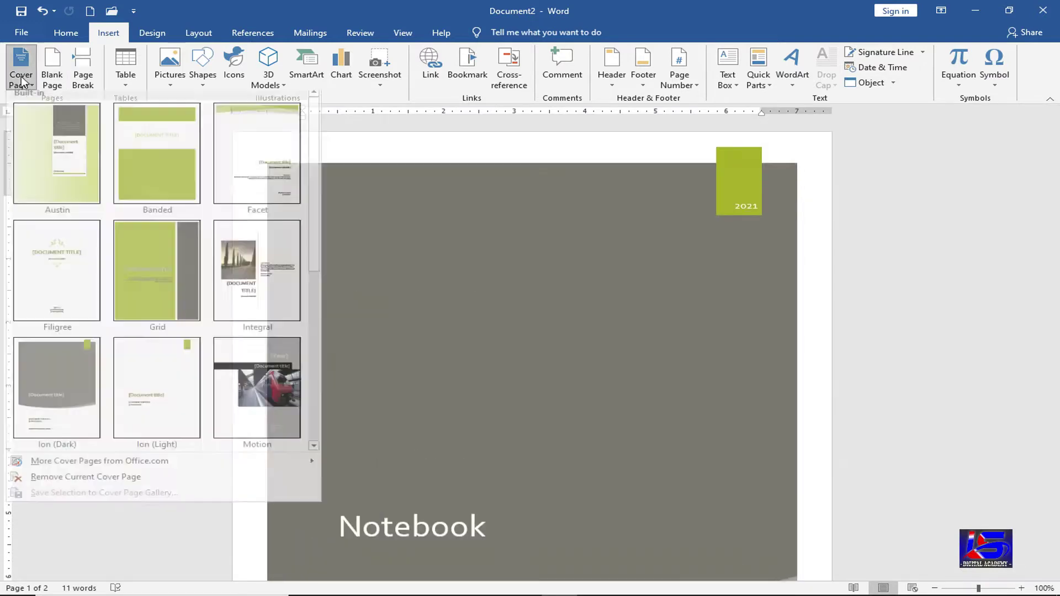
- Swap the cover to the Banded design, placing NOTEBOOK between two green bands
{"action": "scroll", "coordinate": [253, 349], "scroll_direction": "down", "scroll_amount": 5}
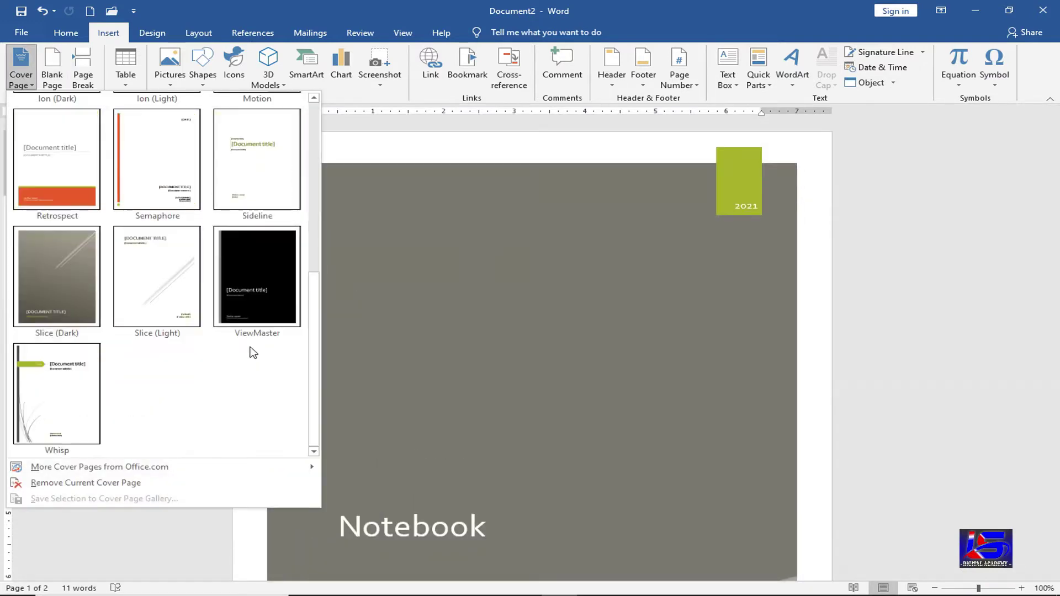
{"action": "scroll", "coordinate": [252, 350], "scroll_direction": "up", "scroll_amount": 5}
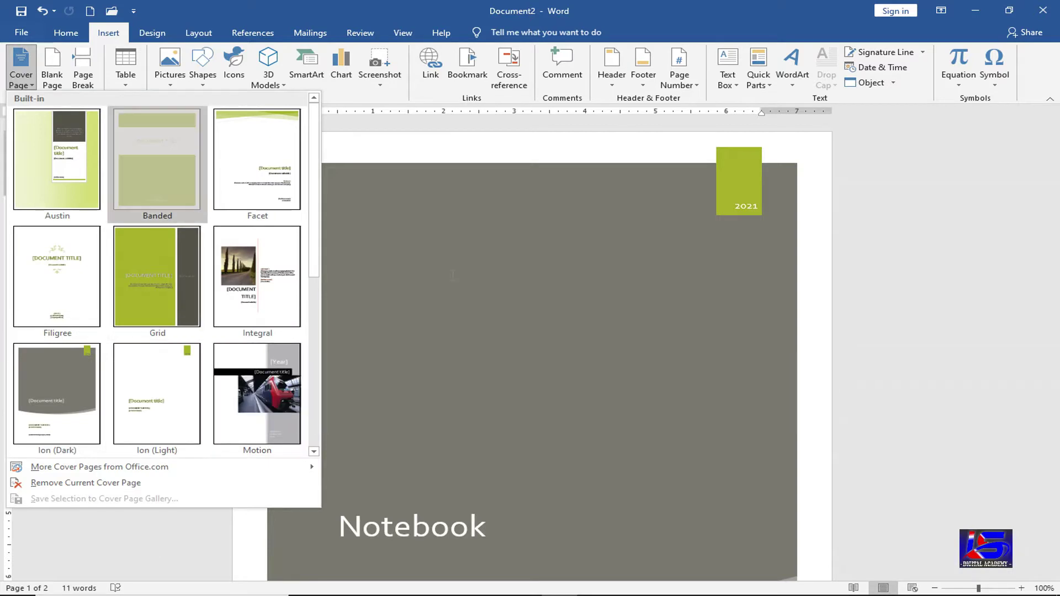
{"action": "left_click", "coordinate": [158, 162]}
{"action": "scroll", "coordinate": [467, 354], "scroll_direction": "down", "scroll_amount": 3}
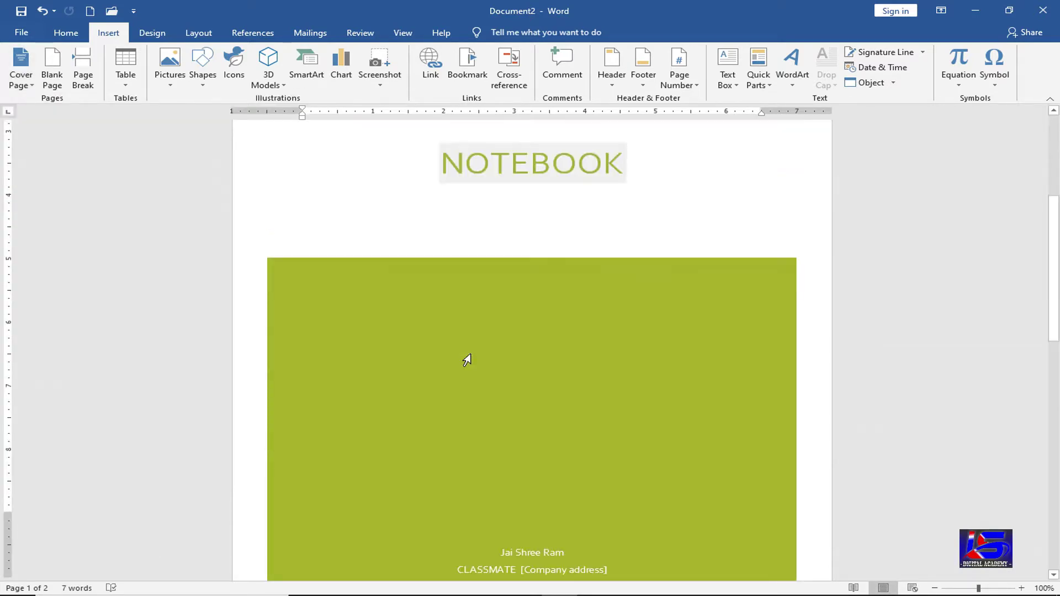
{"action": "scroll", "coordinate": [467, 360], "scroll_direction": "down", "scroll_amount": 5}
{"action": "scroll", "coordinate": [467, 360], "scroll_direction": "up", "scroll_amount": 8}
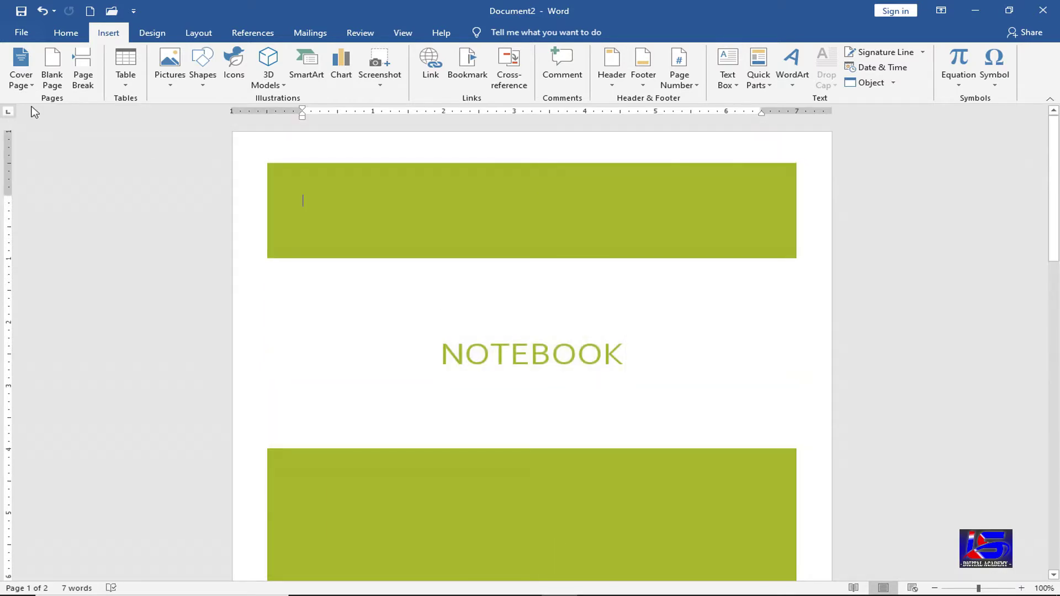
{"action": "left_click", "coordinate": [35, 77]}
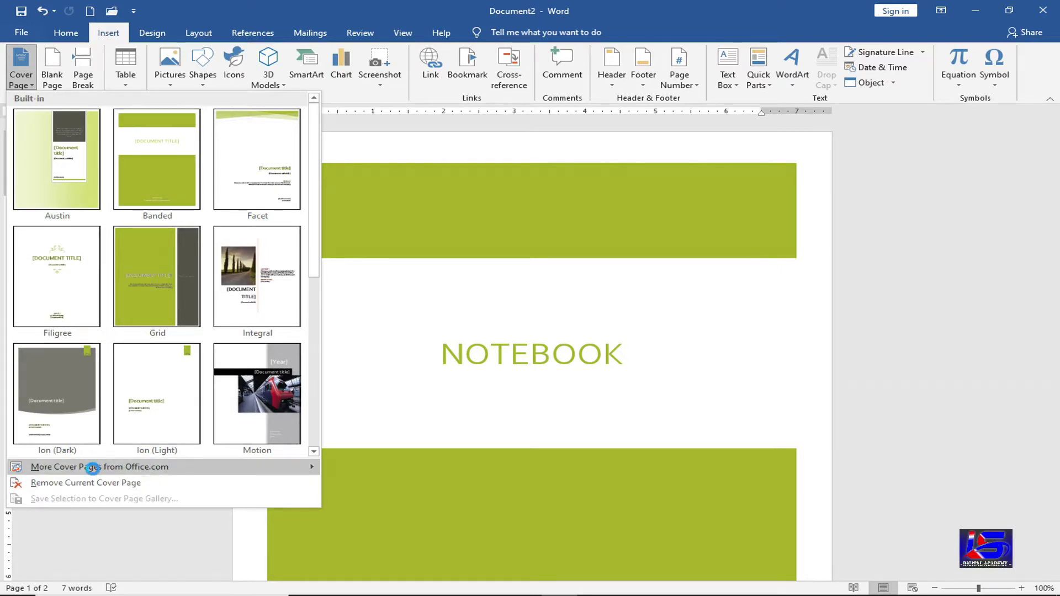
- Apply the Office.com Insight 2 cover: a large book photo above a green Notebook block
{"action": "left_click", "coordinate": [89, 468]}
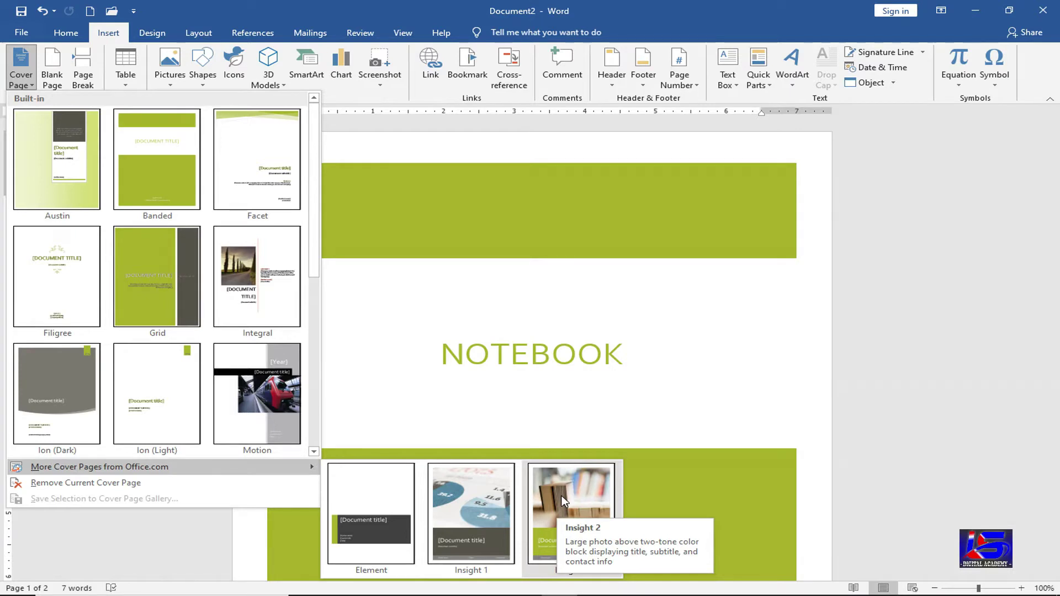
{"action": "left_click", "coordinate": [375, 408]}
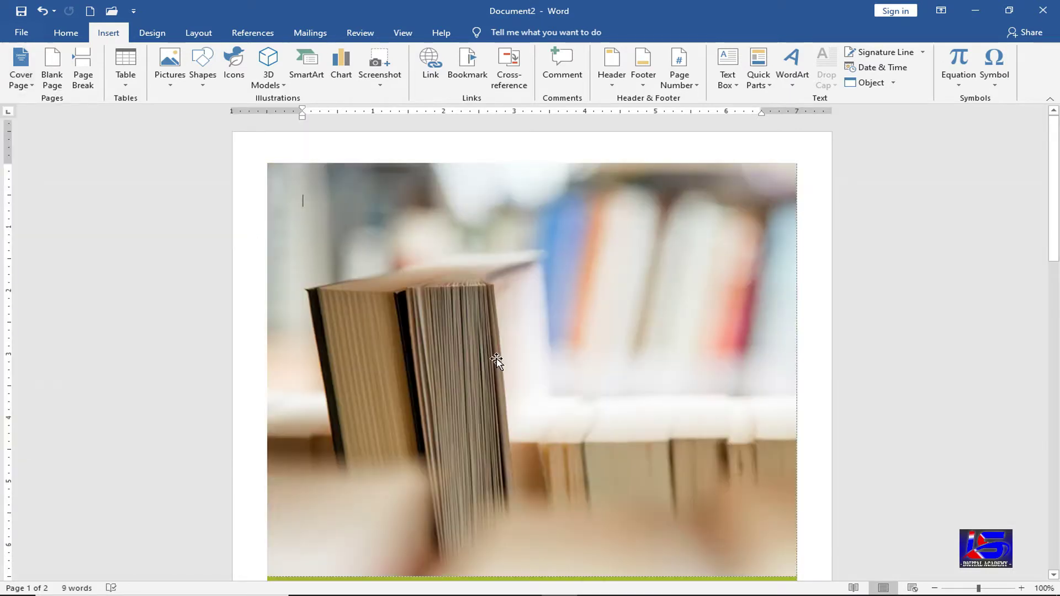
{"action": "scroll", "coordinate": [497, 360], "scroll_direction": "down", "scroll_amount": 5}
{"action": "scroll", "coordinate": [497, 359], "scroll_direction": "down", "scroll_amount": 3}
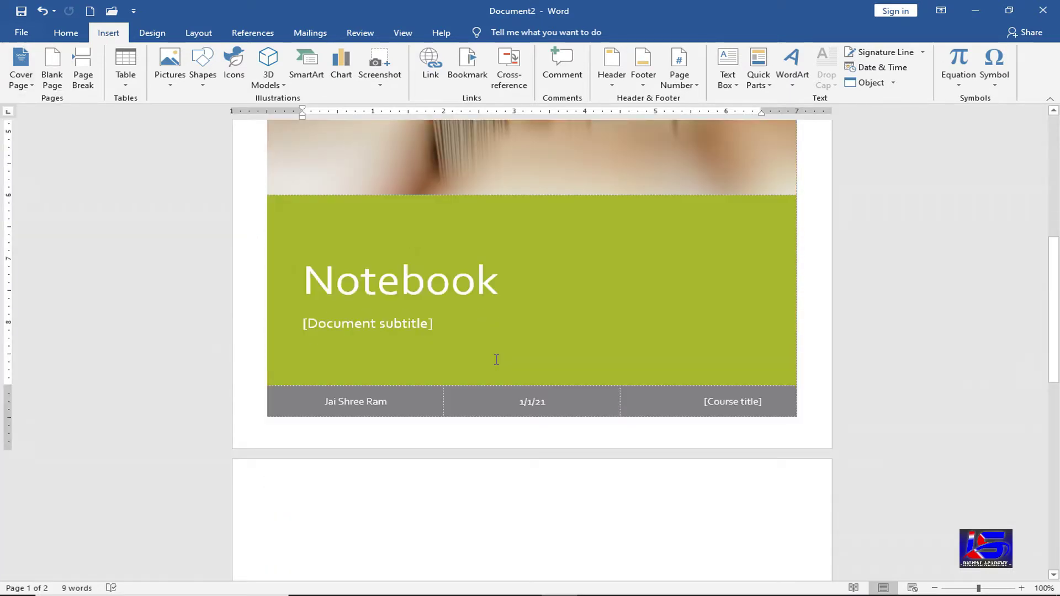
{"action": "scroll", "coordinate": [490, 366], "scroll_direction": "up", "scroll_amount": 1}
{"action": "scroll", "coordinate": [490, 367], "scroll_direction": "up", "scroll_amount": 6}
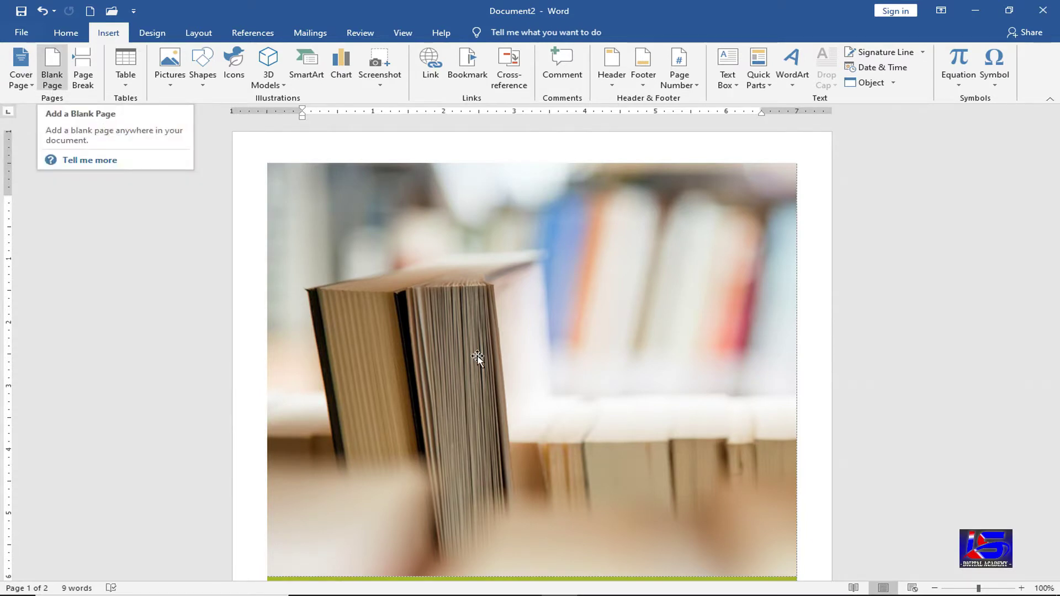
- Add blank pages after the Insight 2 cover, bringing the document to 7 pages
{"action": "scroll", "coordinate": [476, 356], "scroll_direction": "down", "scroll_amount": 4}
{"action": "scroll", "coordinate": [479, 356], "scroll_direction": "down", "scroll_amount": 6}
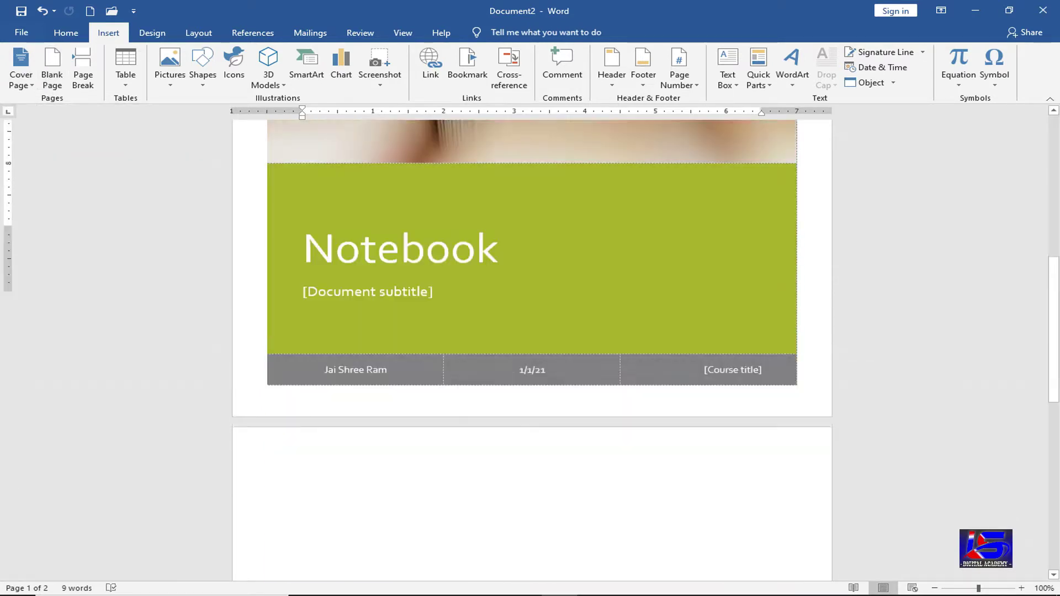
{"action": "left_click", "coordinate": [363, 357]}
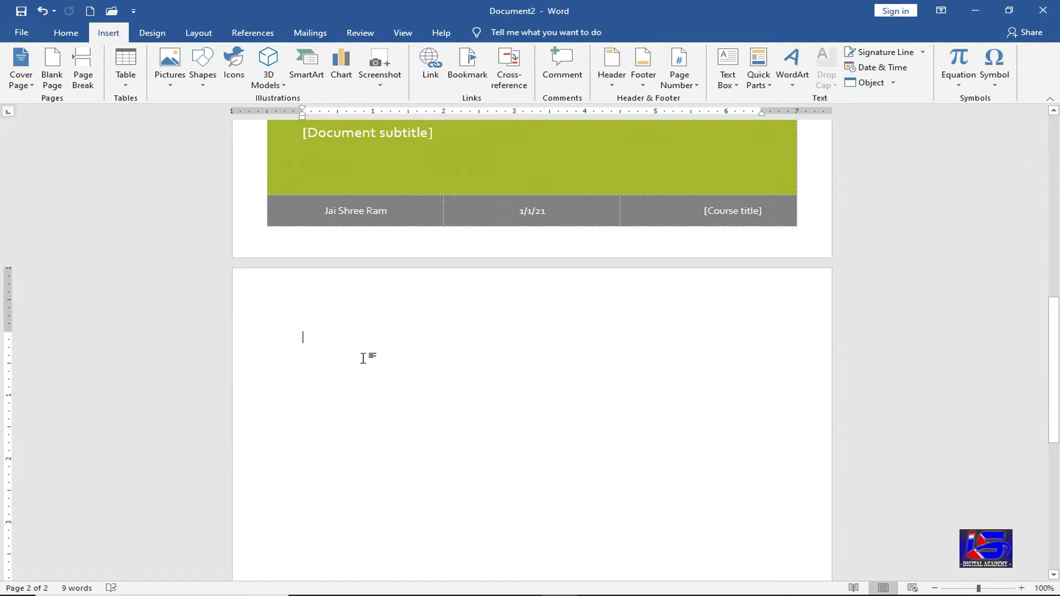
{"action": "left_click", "coordinate": [52, 80]}
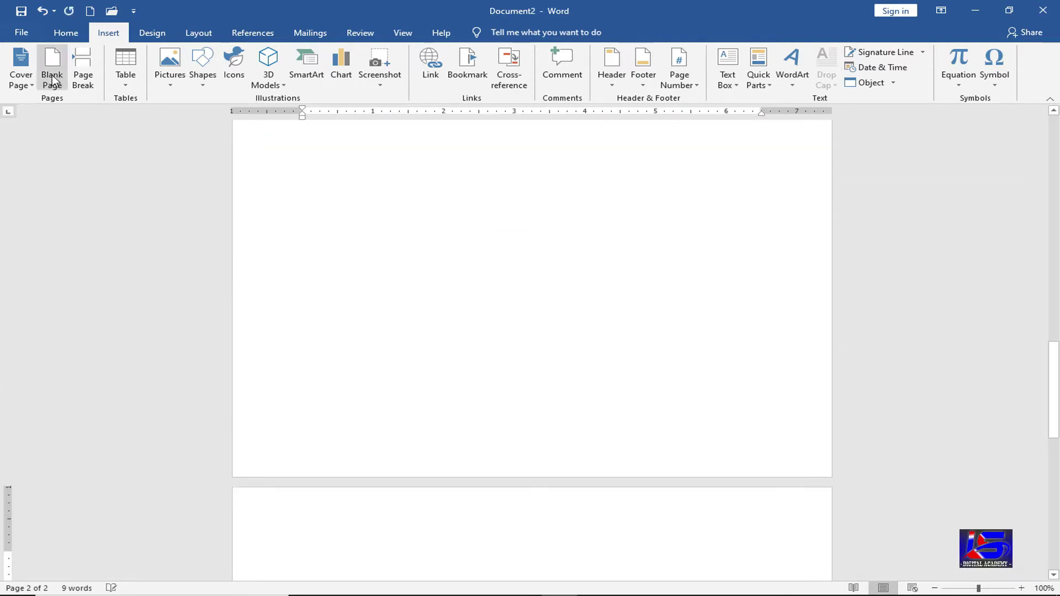
{"action": "left_click", "coordinate": [52, 80]}
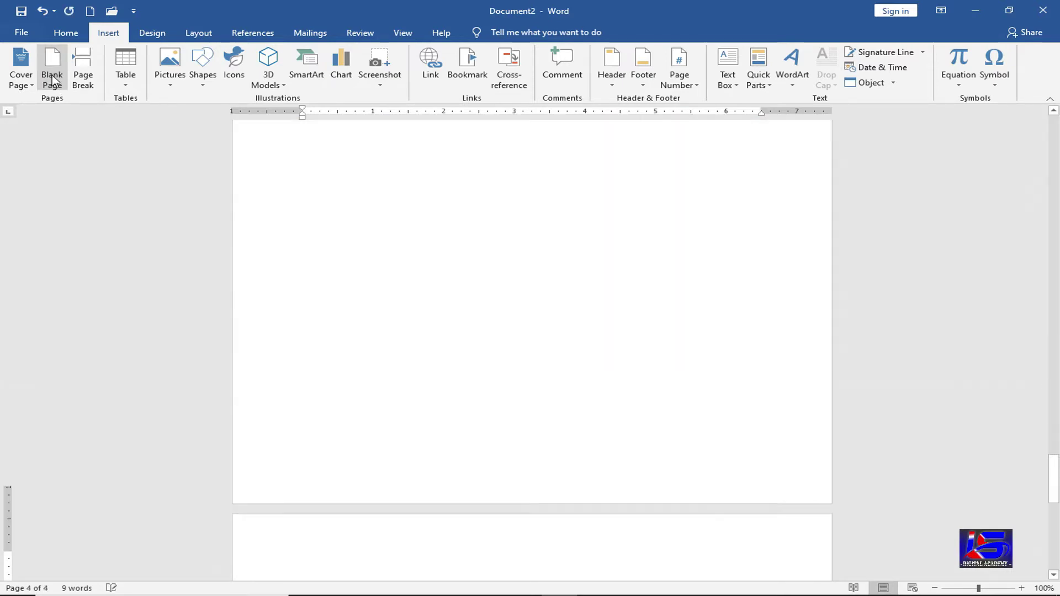
{"action": "left_click", "coordinate": [53, 80]}
{"action": "left_click", "coordinate": [52, 80]}
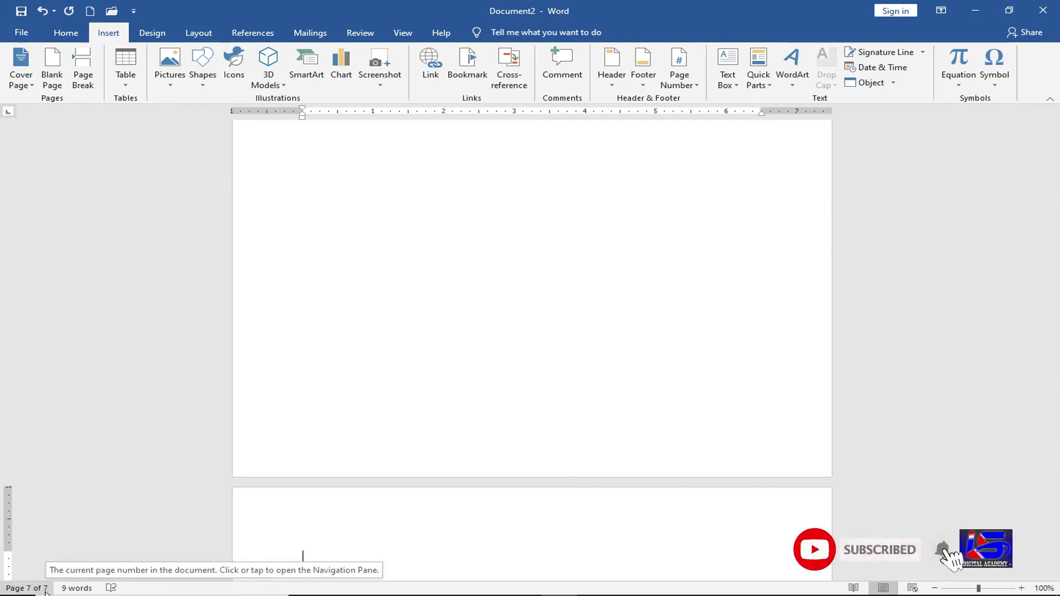
{"action": "scroll", "coordinate": [402, 456], "scroll_direction": "up", "scroll_amount": 1}
{"action": "scroll", "coordinate": [402, 456], "scroll_direction": "up", "scroll_amount": 10}
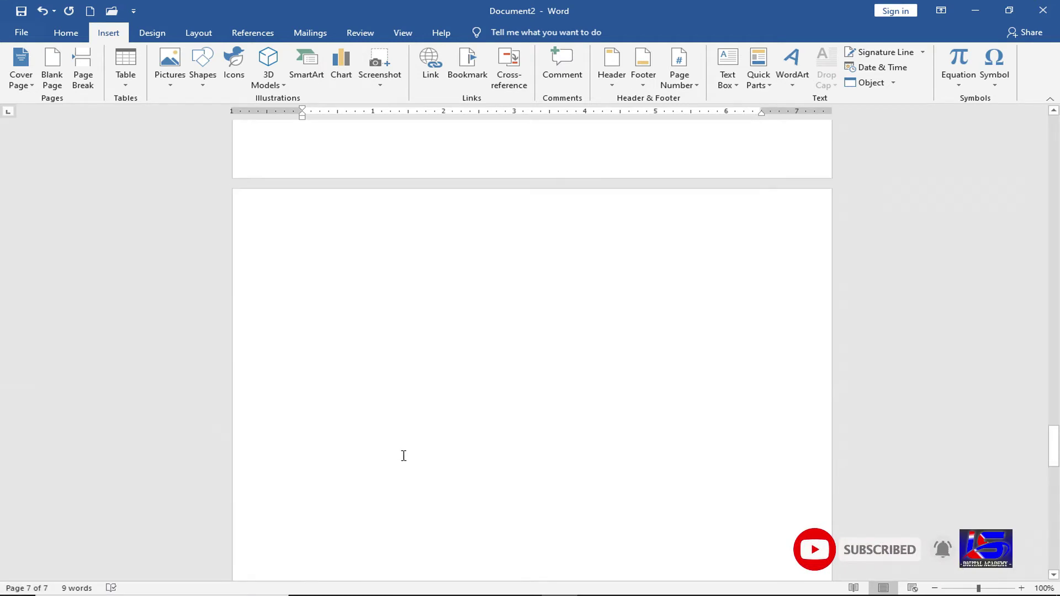
{"action": "scroll", "coordinate": [402, 455], "scroll_direction": "up", "scroll_amount": 20}
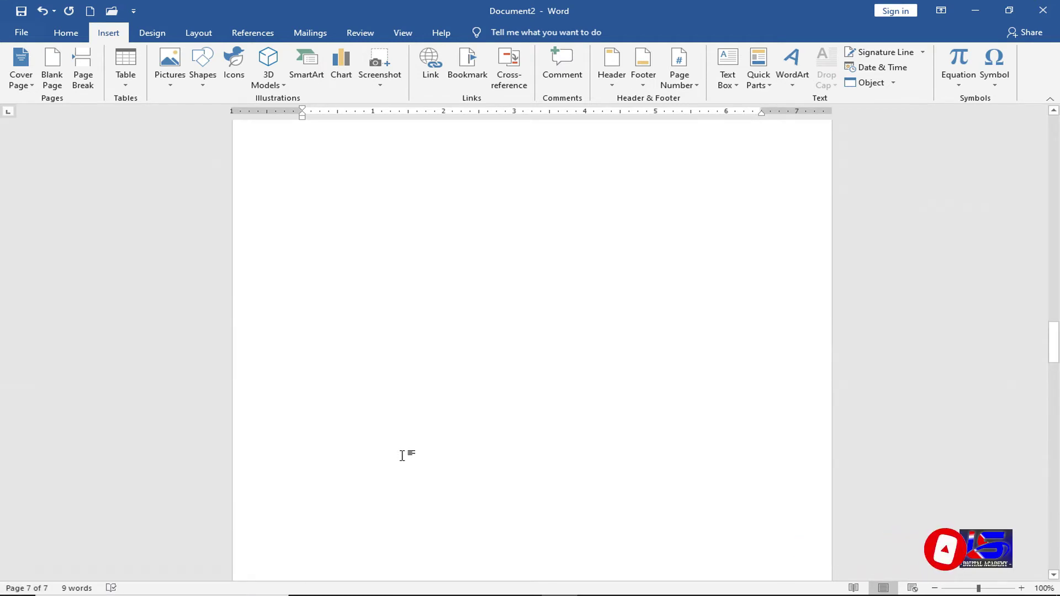
{"action": "scroll", "coordinate": [402, 455], "scroll_direction": "up", "scroll_amount": 15}
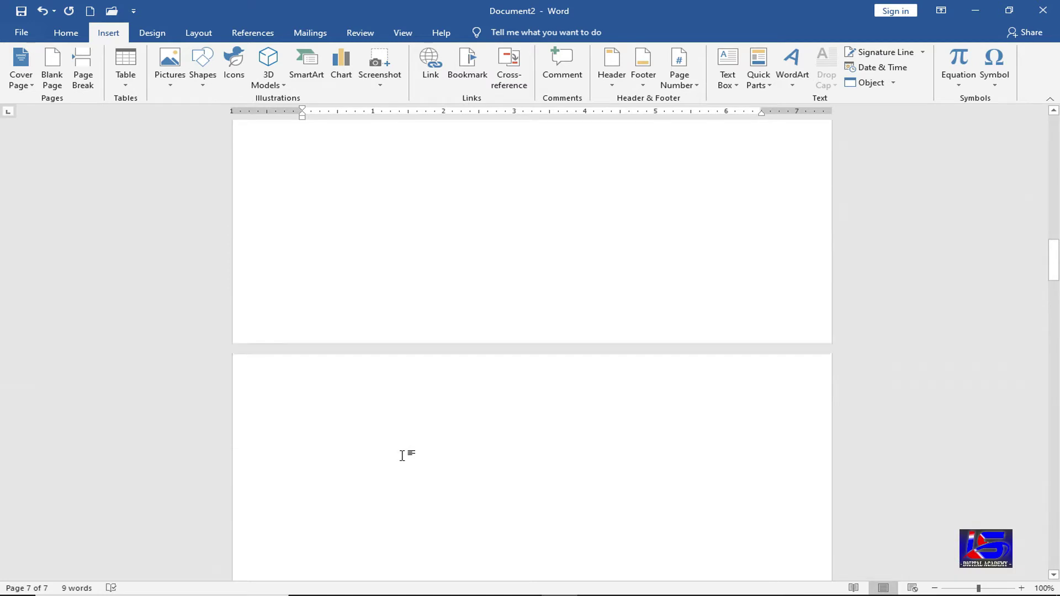
{"action": "scroll", "coordinate": [381, 471], "scroll_direction": "up", "scroll_amount": 5}
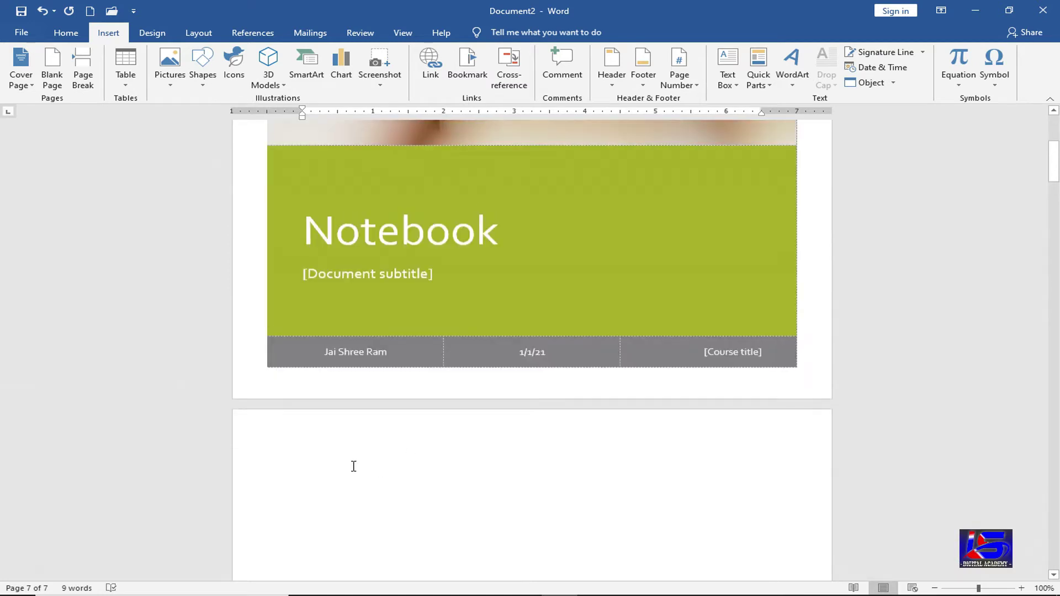
- Place the caret at the top of the single empty page 2 after the Notebook cover
{"action": "left_click", "coordinate": [351, 489]}
{"action": "scroll", "coordinate": [324, 541], "scroll_direction": "down", "scroll_amount": 1}
{"action": "scroll", "coordinate": [324, 541], "scroll_direction": "down", "scroll_amount": 3}
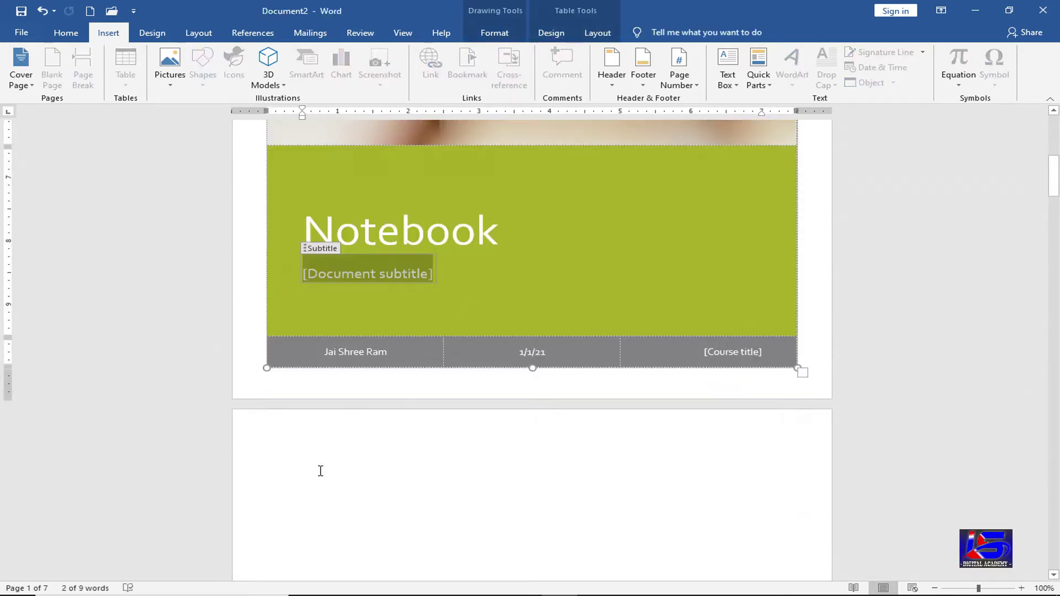
{"action": "left_click", "coordinate": [320, 471]}
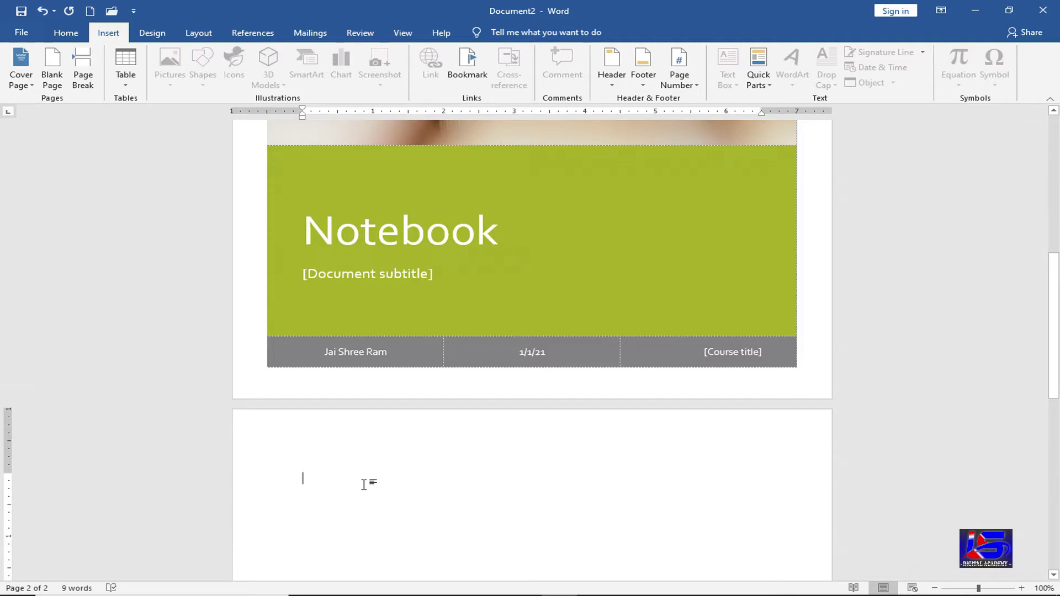
- Generate five sample paragraphs on page 2 with =rand(), placing the caret after 'theme.'
{"action": "key", "text": "Return"}
{"action": "type", "text": "=rand"}
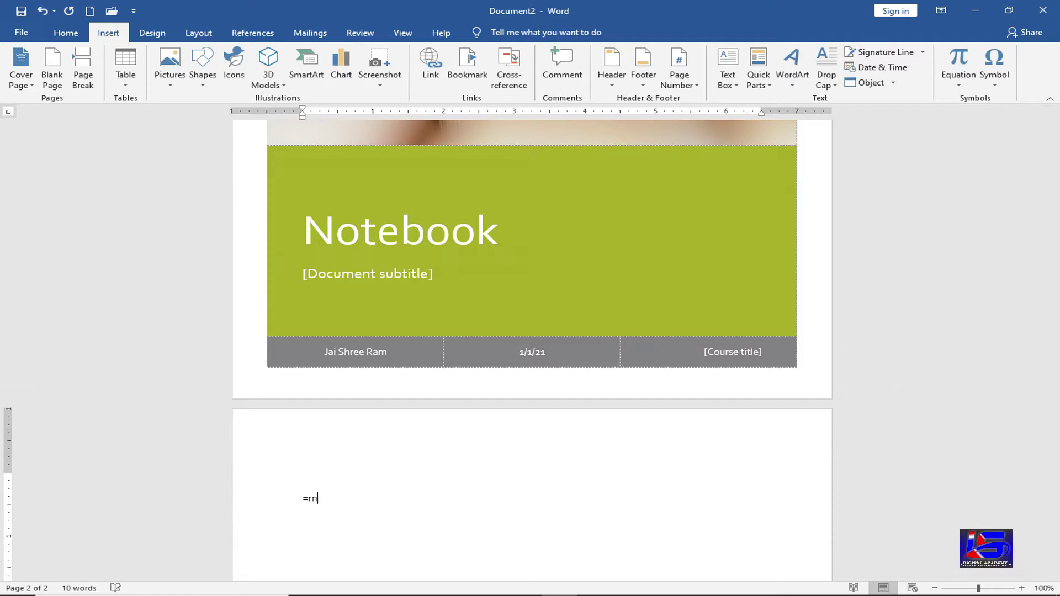
{"action": "type", "text": "d()"}
{"action": "key", "text": "Return"}
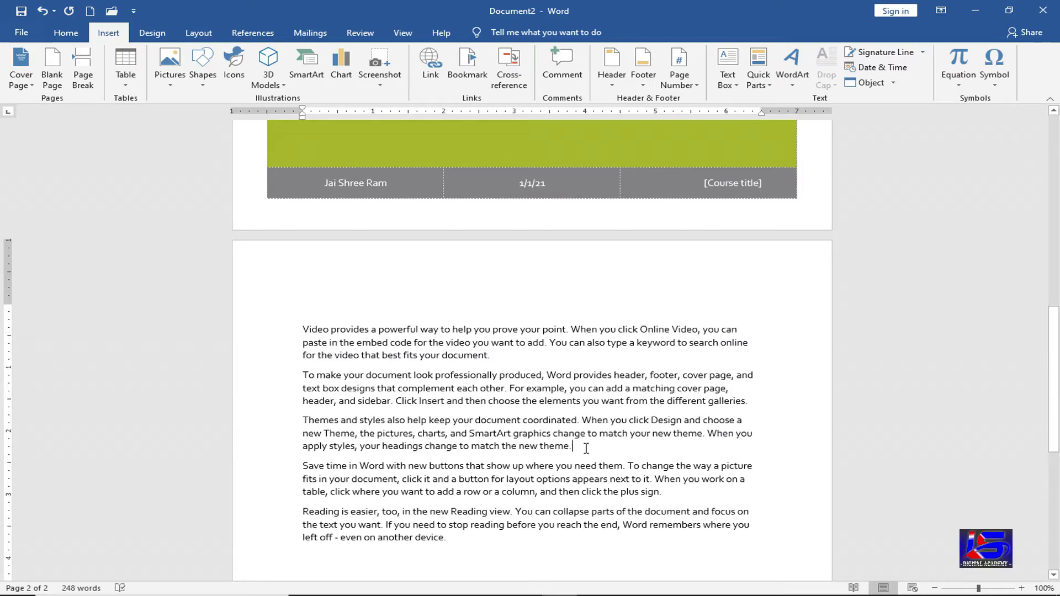
{"action": "left_click_drag", "start_coordinate": [575, 446], "coordinate": [307, 325]}
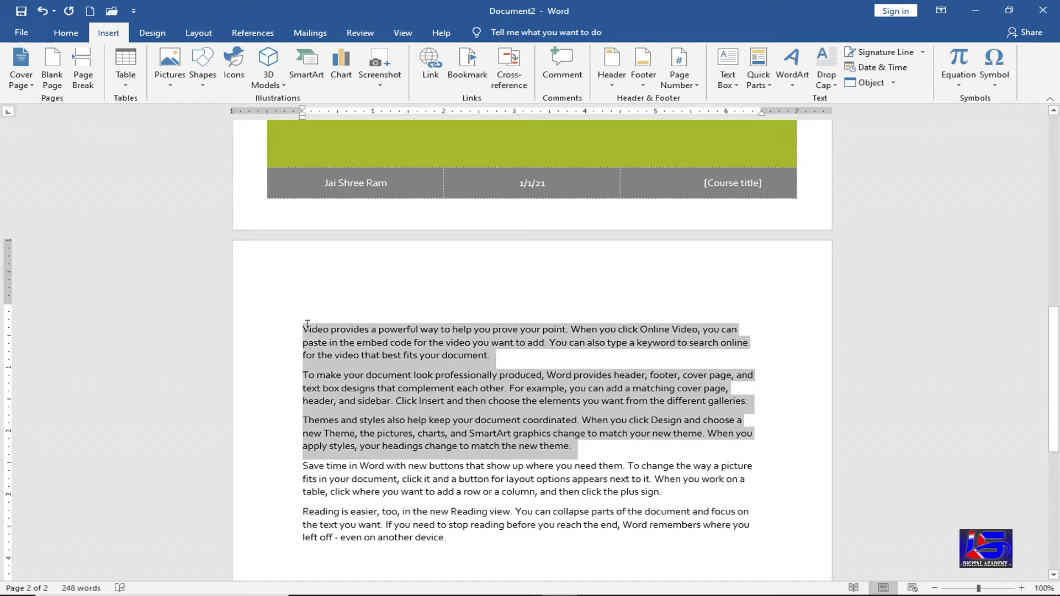
{"action": "left_click", "coordinate": [575, 447]}
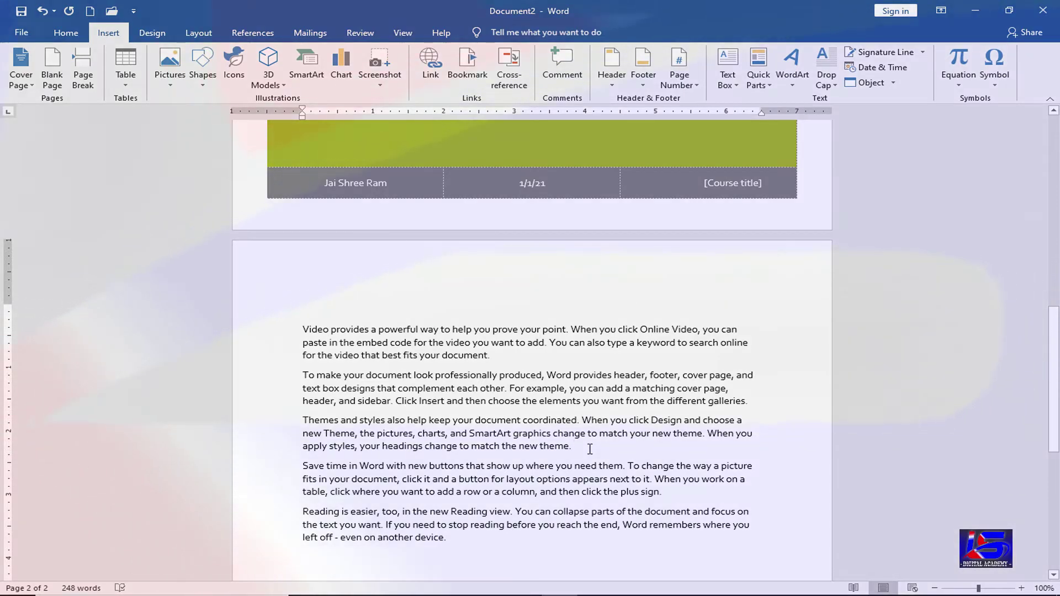
- Insert a page break after 'theme.' so the last two paragraphs move to page 3
{"action": "left_click", "coordinate": [81, 81]}
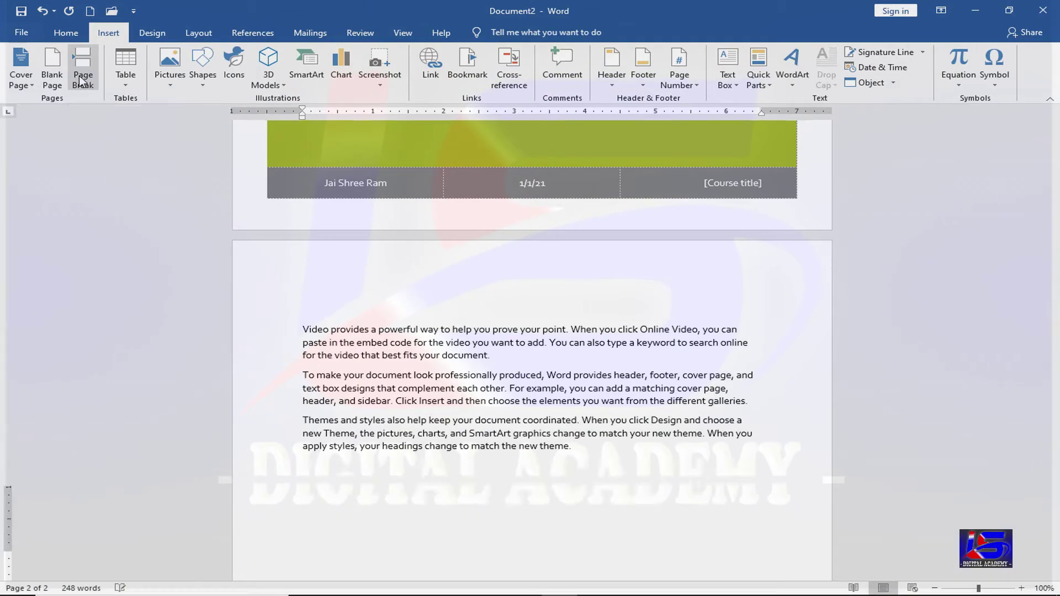
{"action": "scroll", "coordinate": [486, 403], "scroll_direction": "up", "scroll_amount": 5}
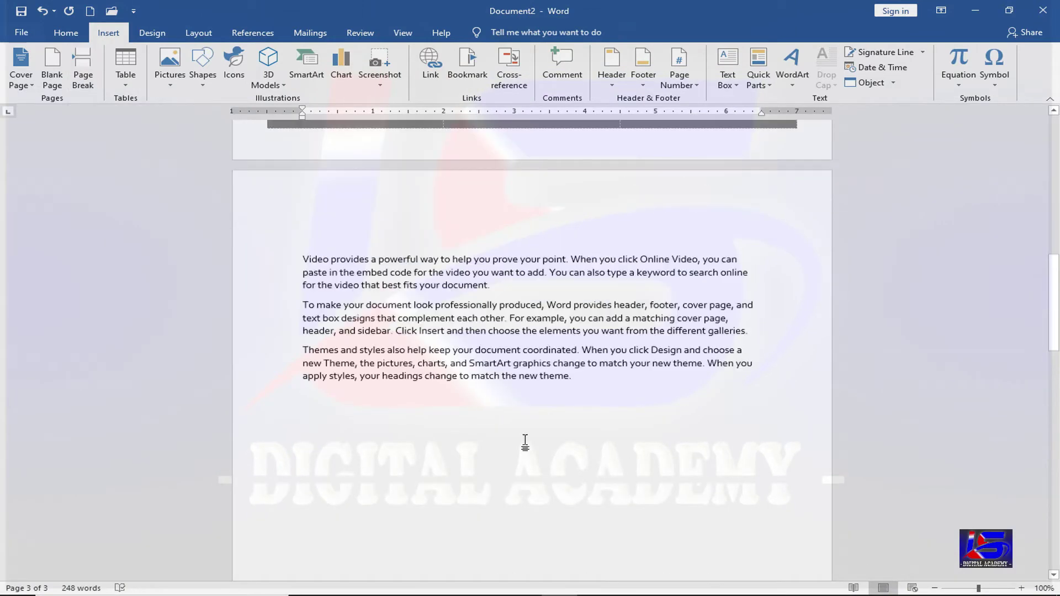
{"action": "left_click", "coordinate": [589, 403]}
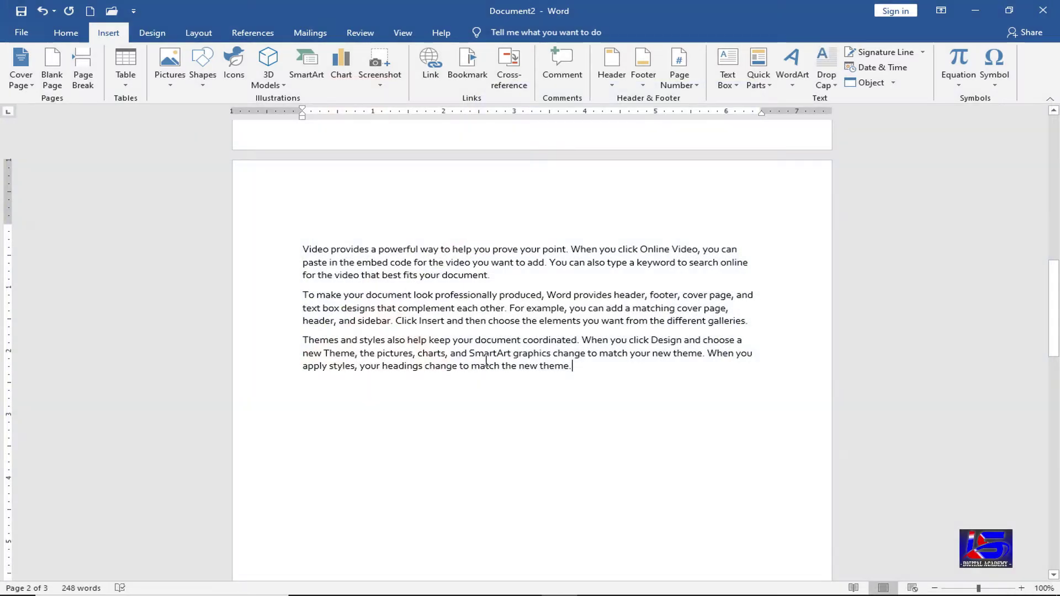
{"action": "scroll", "coordinate": [493, 402], "scroll_direction": "down", "scroll_amount": 10}
{"action": "scroll", "coordinate": [493, 405], "scroll_direction": "down", "scroll_amount": 8}
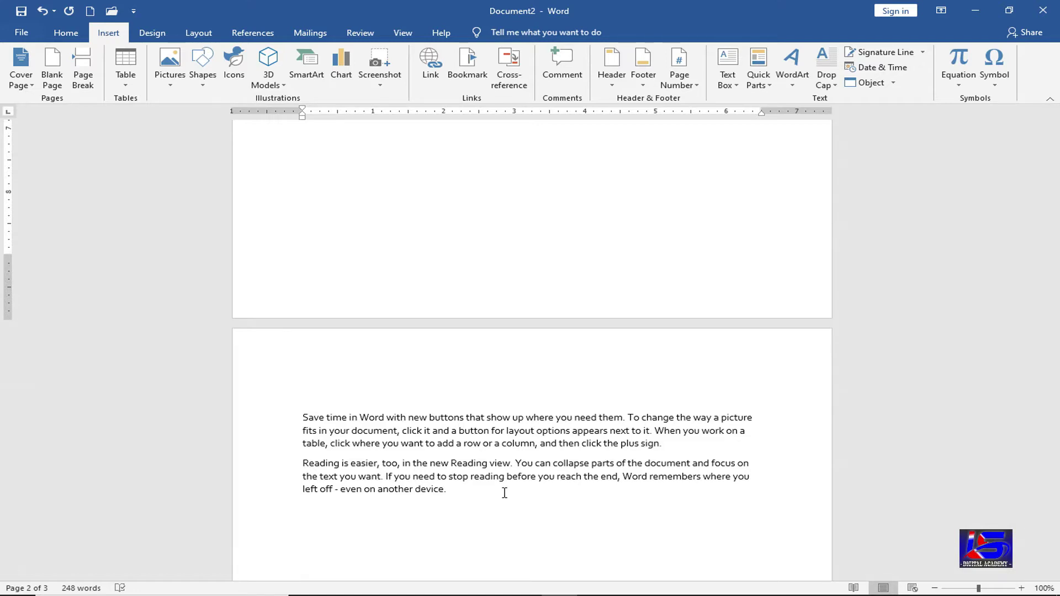
- Undo the page break, then re-insert it after 'theme.' with Ctrl+Enter
{"action": "key", "text": "ctrl+z"}
{"action": "scroll", "coordinate": [504, 492], "scroll_direction": "up", "scroll_amount": 4}
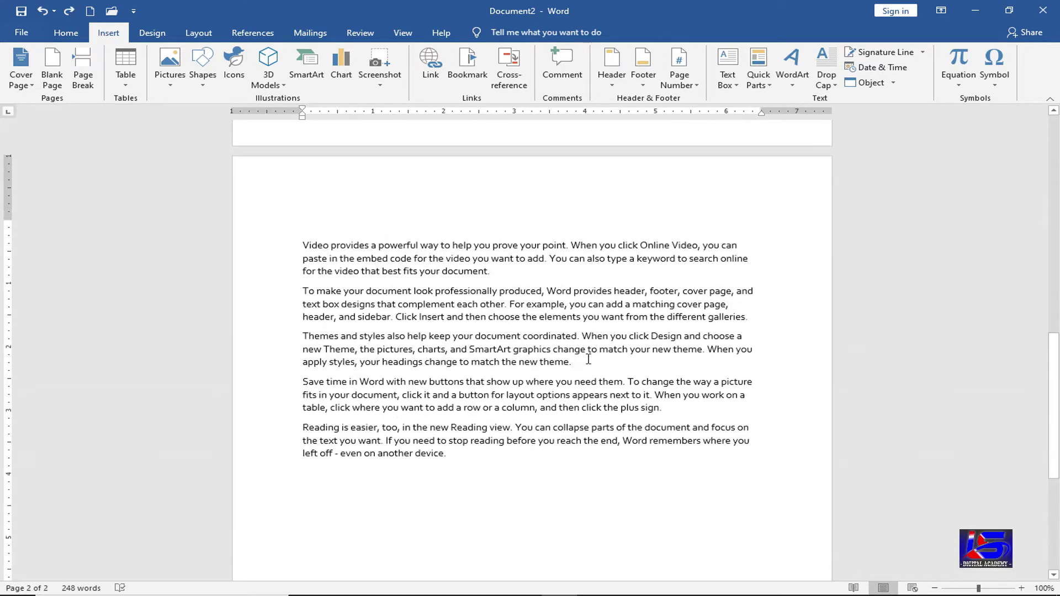
{"action": "left_click", "coordinate": [589, 360]}
{"action": "key", "text": "ctrl+Return"}
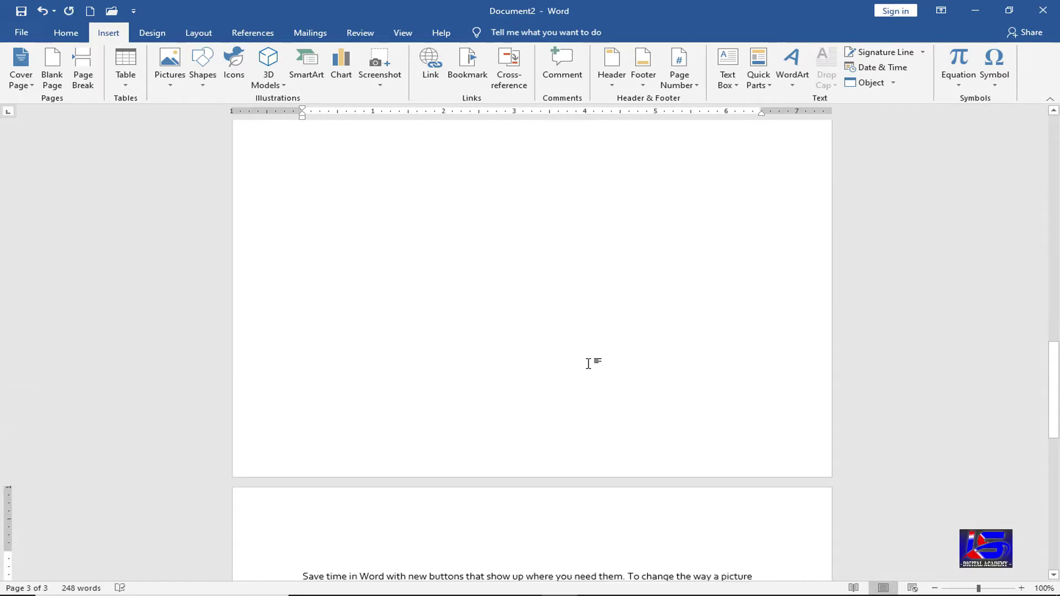
{"action": "scroll", "coordinate": [464, 439], "scroll_direction": "down", "scroll_amount": 5}
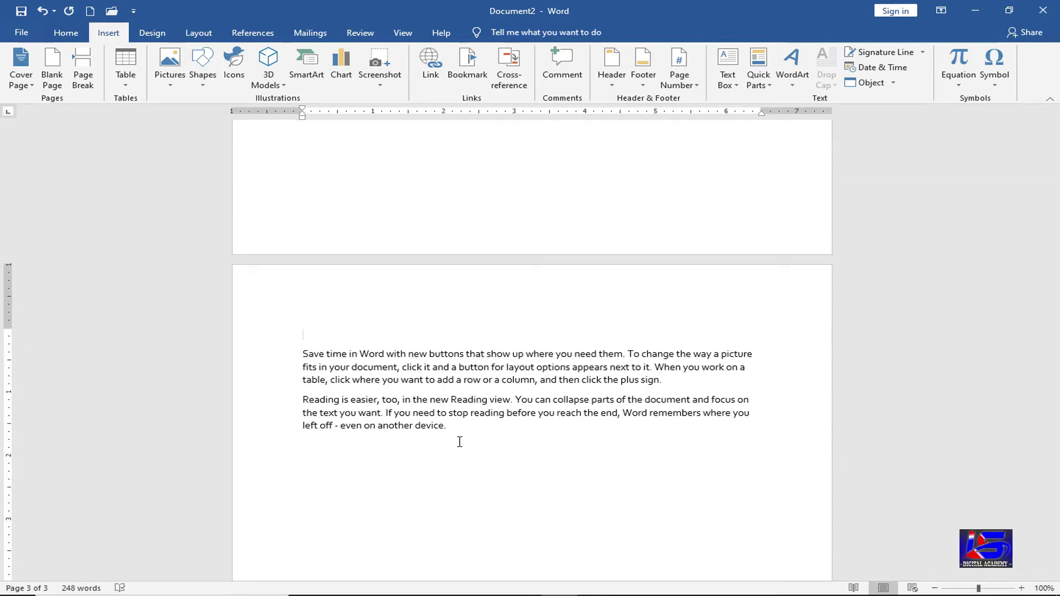
- Undo the new page break so all five sample paragraphs sit together on page 2
{"action": "key", "text": "ctrl+z"}
{"action": "scroll", "coordinate": [147, 197], "scroll_direction": "up", "scroll_amount": 2}
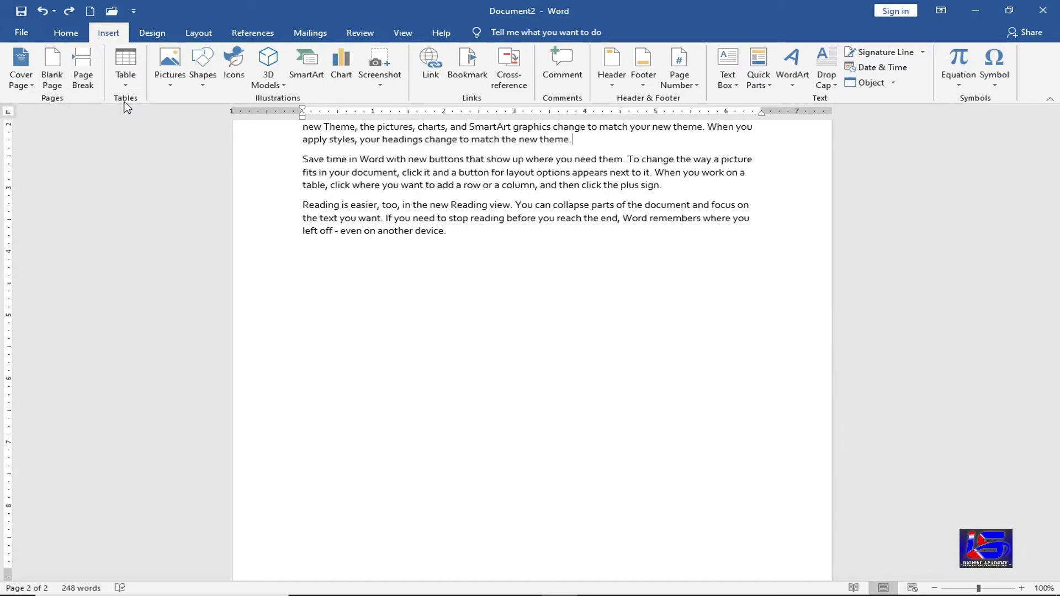
{"action": "scroll", "coordinate": [482, 364], "scroll_direction": "up", "scroll_amount": 3}
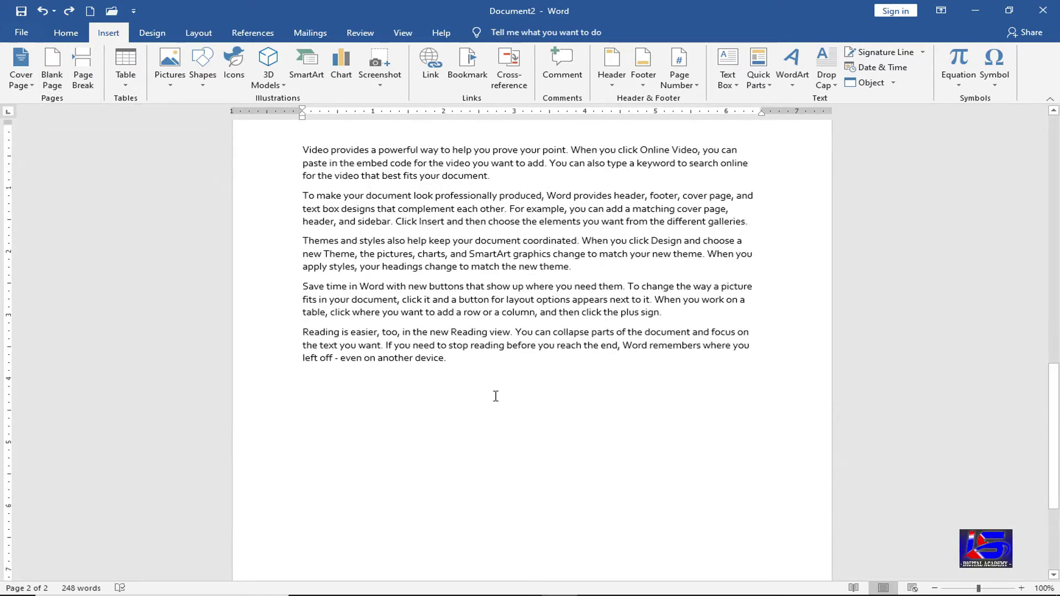
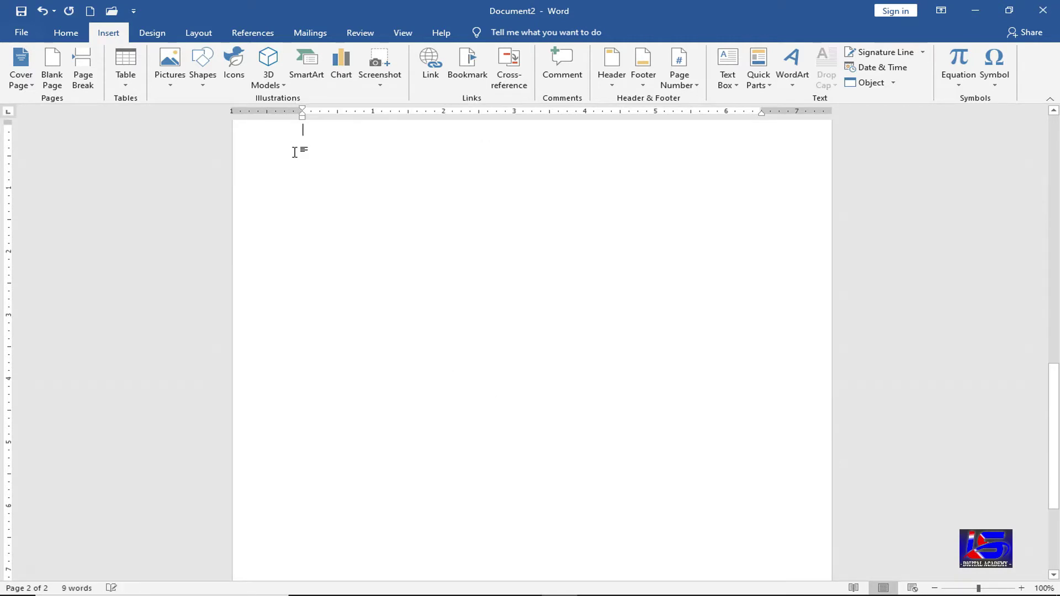
- Scroll up slightly and open the Table dropdown on the Insert tab
{"action": "scroll", "coordinate": [344, 241], "scroll_direction": "up", "scroll_amount": 3}
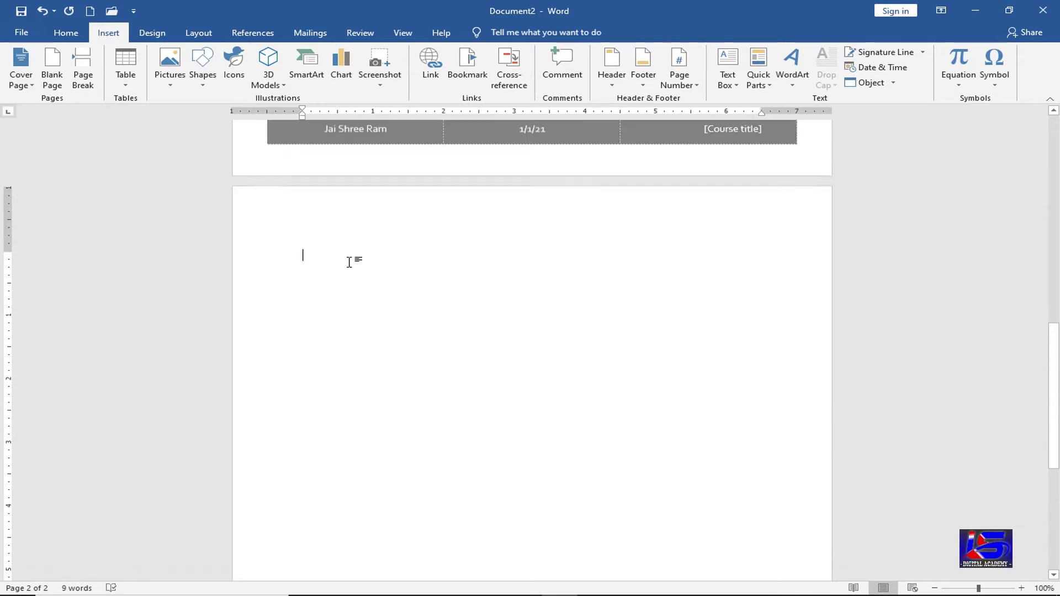
{"action": "left_click", "coordinate": [129, 92]}
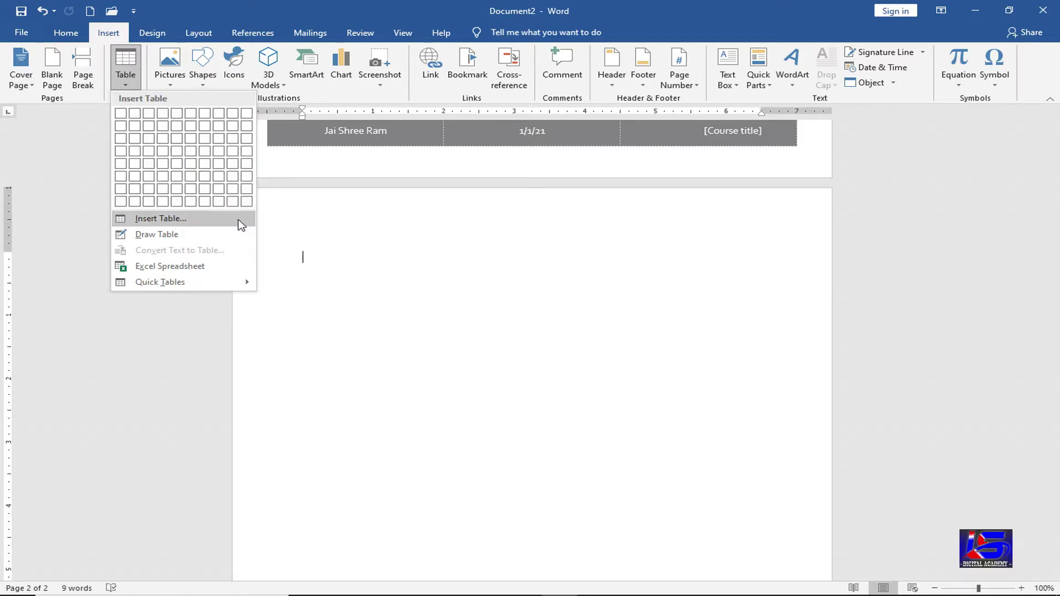
{"action": "left_click", "coordinate": [241, 225]}
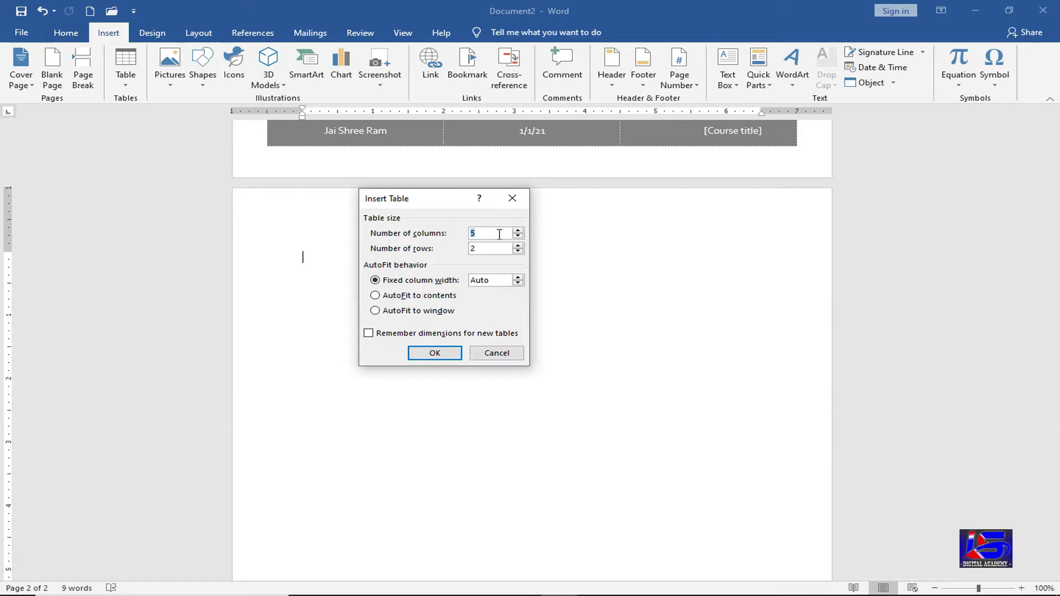
{"action": "type", "text": "15"}
{"action": "key", "text": "Tab"}
{"action": "type", "text": "12"}
{"action": "left_click", "coordinate": [438, 358]}
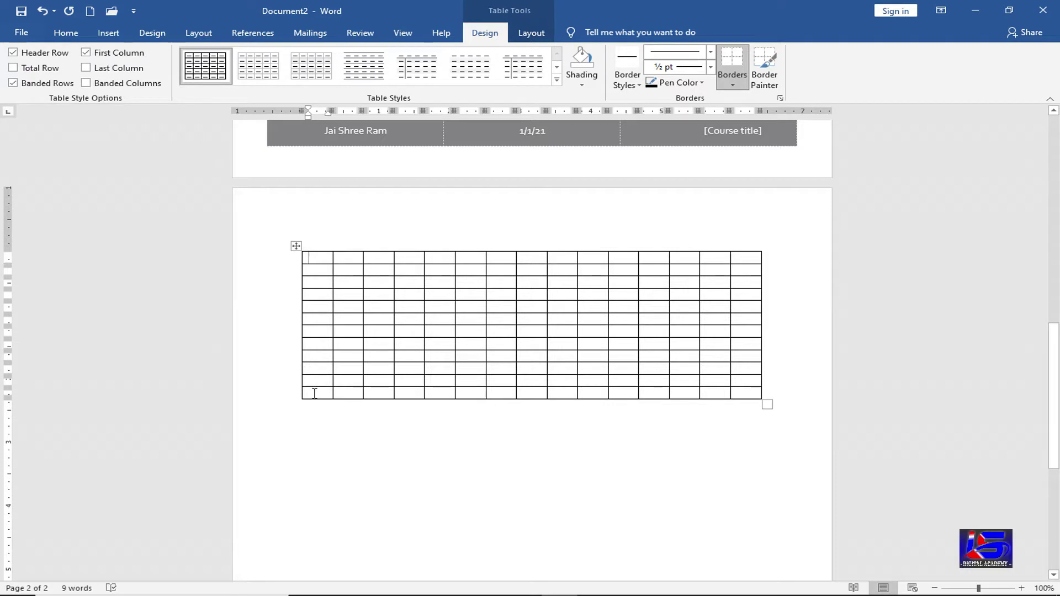
{"action": "key", "text": "ctrl+z"}
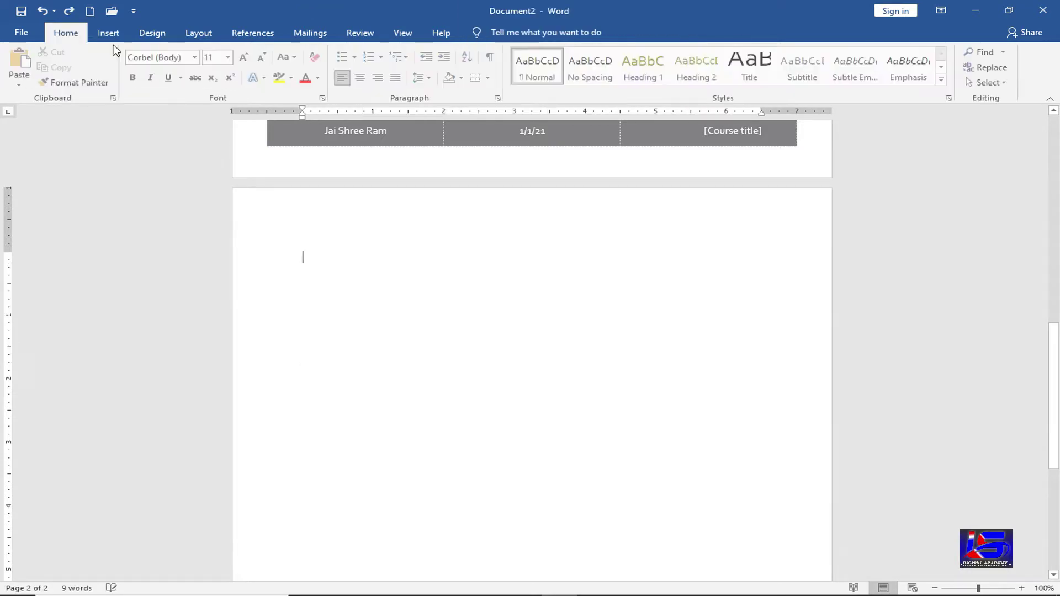
{"action": "left_click", "coordinate": [108, 32]}
{"action": "left_click", "coordinate": [125, 83]}
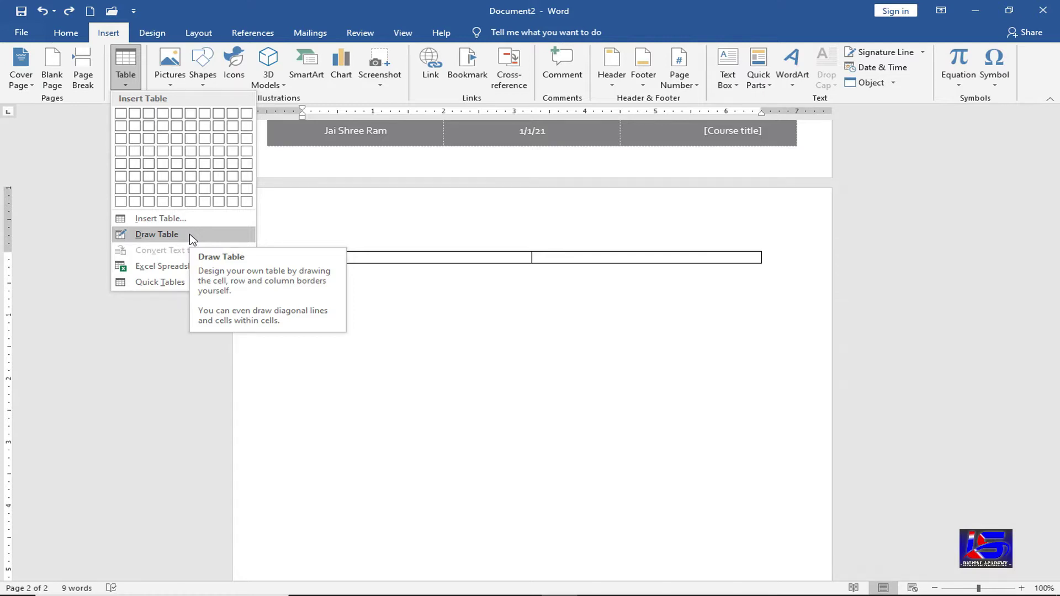
{"action": "left_click", "coordinate": [192, 237]}
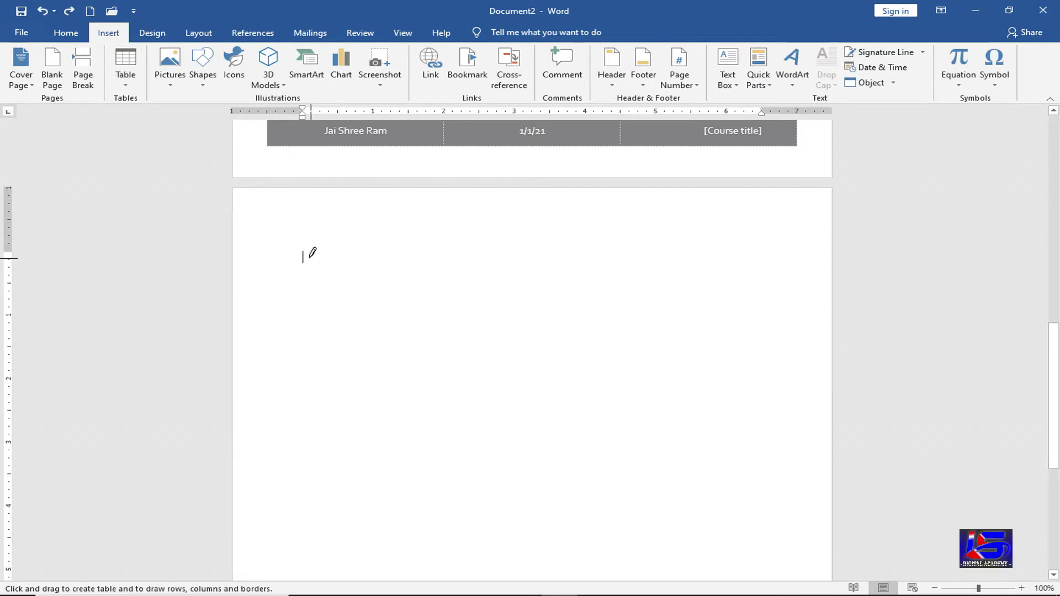
{"action": "left_click_drag", "start_coordinate": [752, 412], "coordinate": [762, 419]}
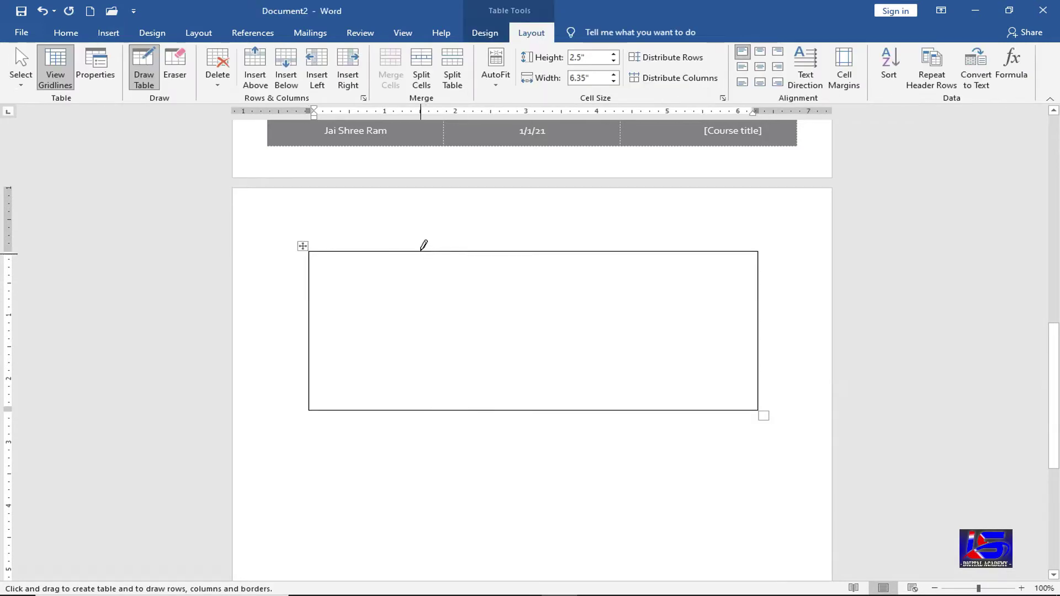
{"action": "left_click_drag", "start_coordinate": [421, 250], "coordinate": [426, 408]}
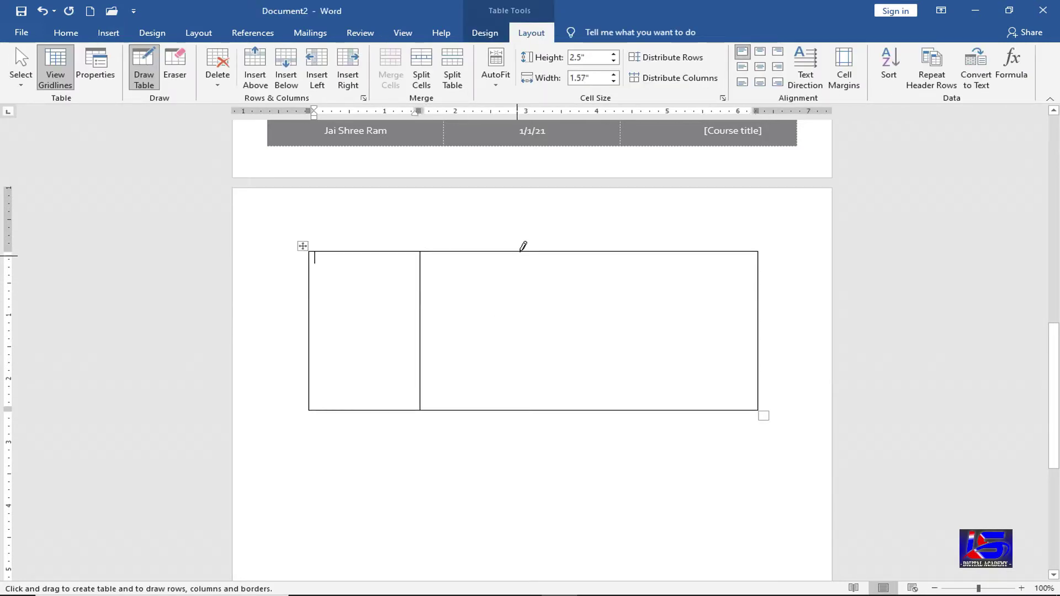
{"action": "mouse_move", "coordinate": [521, 252]}
{"action": "left_mouse_down"}
{"action": "mouse_move", "coordinate": [514, 355]}
{"action": "mouse_move", "coordinate": [571, 325]}
{"action": "left_mouse_up"}
{"action": "mouse_move", "coordinate": [618, 250]}
{"action": "left_mouse_down"}
{"action": "mouse_move", "coordinate": [603, 383]}
{"action": "mouse_move", "coordinate": [612, 404]}
{"action": "left_mouse_up"}
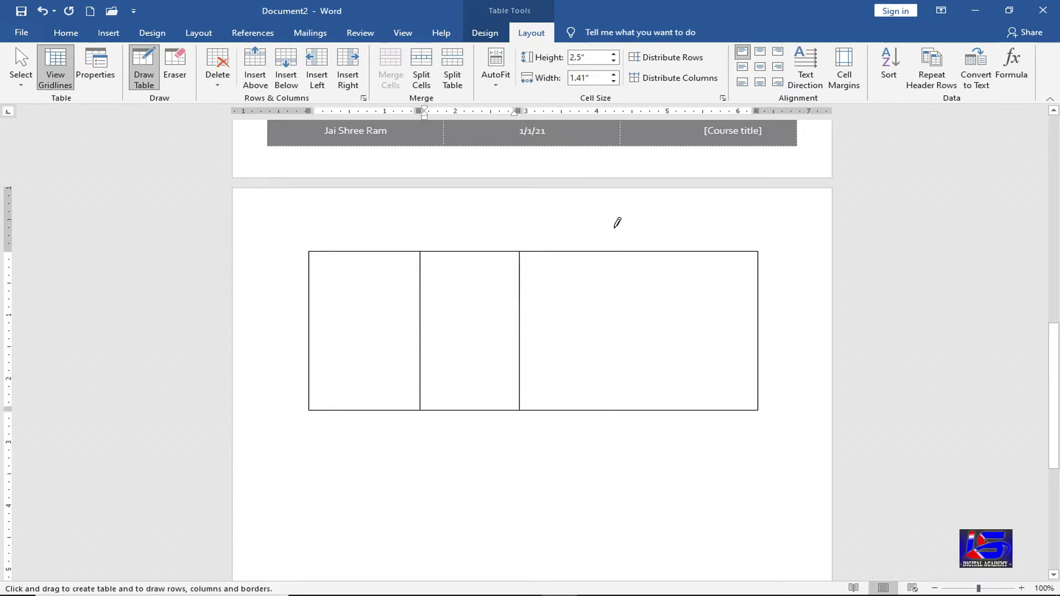
{"action": "left_click_drag", "start_coordinate": [617, 223], "coordinate": [616, 408]}
{"action": "left_click_drag", "start_coordinate": [311, 302], "coordinate": [702, 299]}
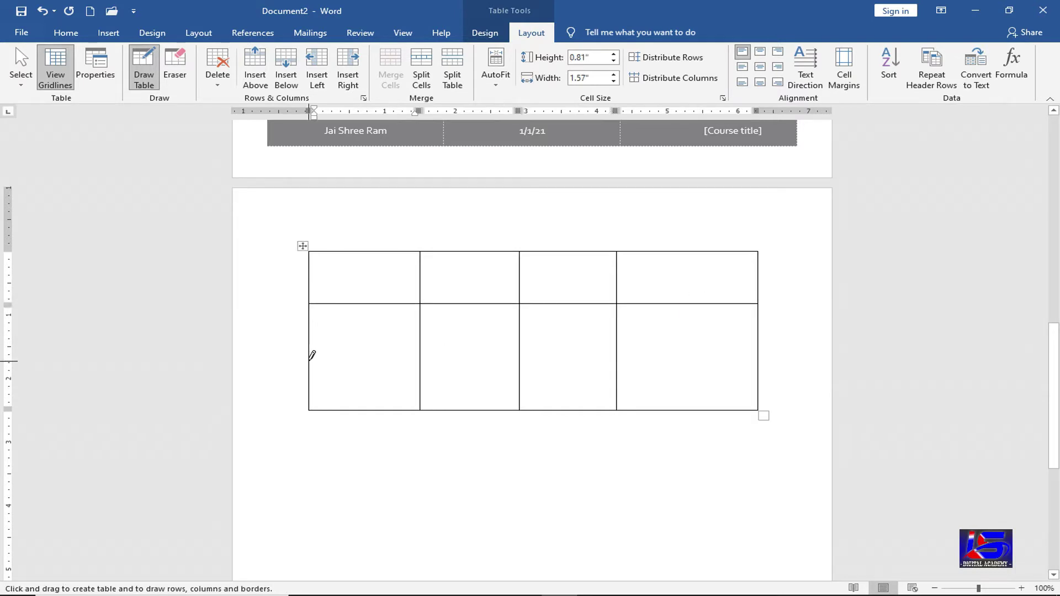
{"action": "left_click_drag", "start_coordinate": [499, 358], "coordinate": [734, 348]}
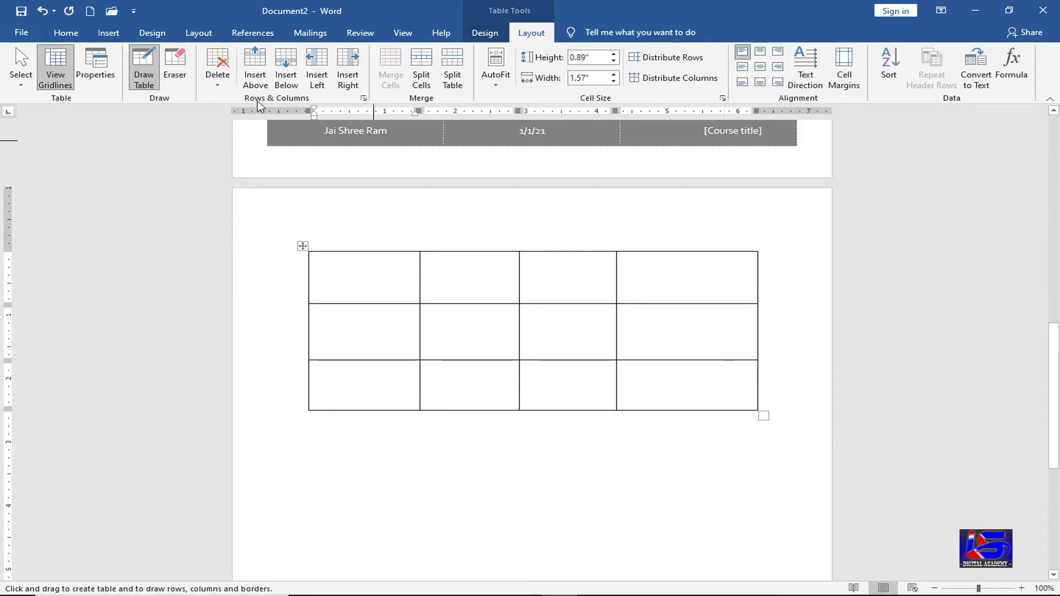
{"action": "left_click", "coordinate": [218, 83]}
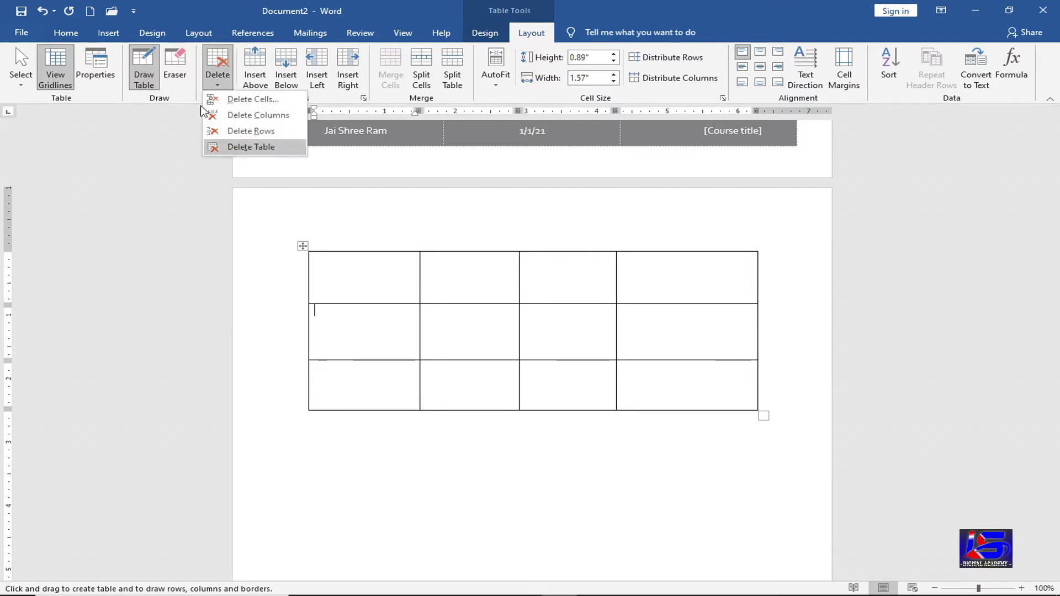
{"action": "left_click", "coordinate": [243, 156]}
{"action": "left_click", "coordinate": [109, 33]}
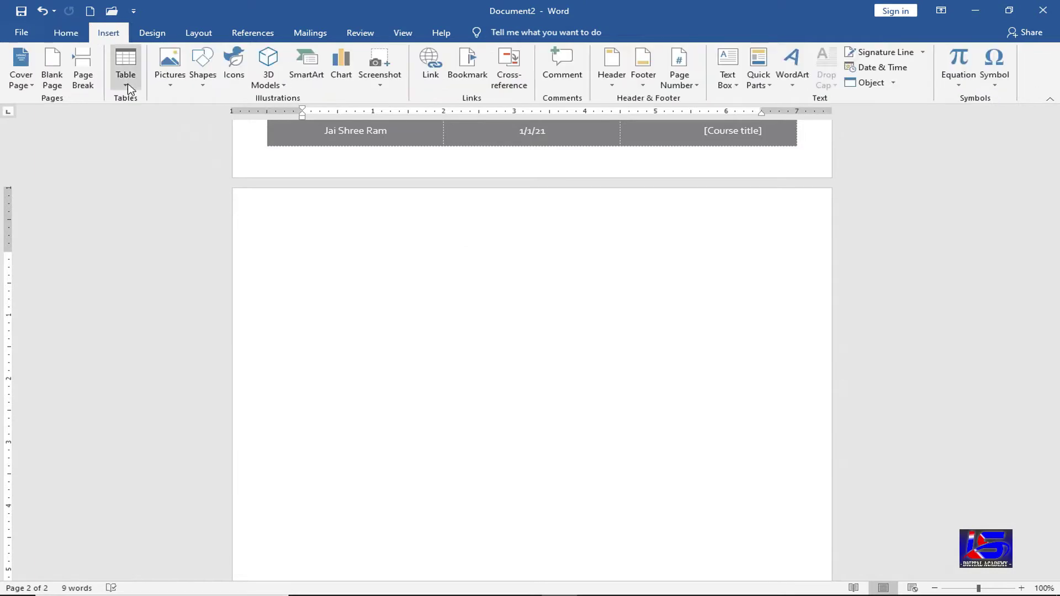
- Embed an Excel spreadsheet on page 2 and click into its first cell
{"action": "left_click", "coordinate": [126, 83]}
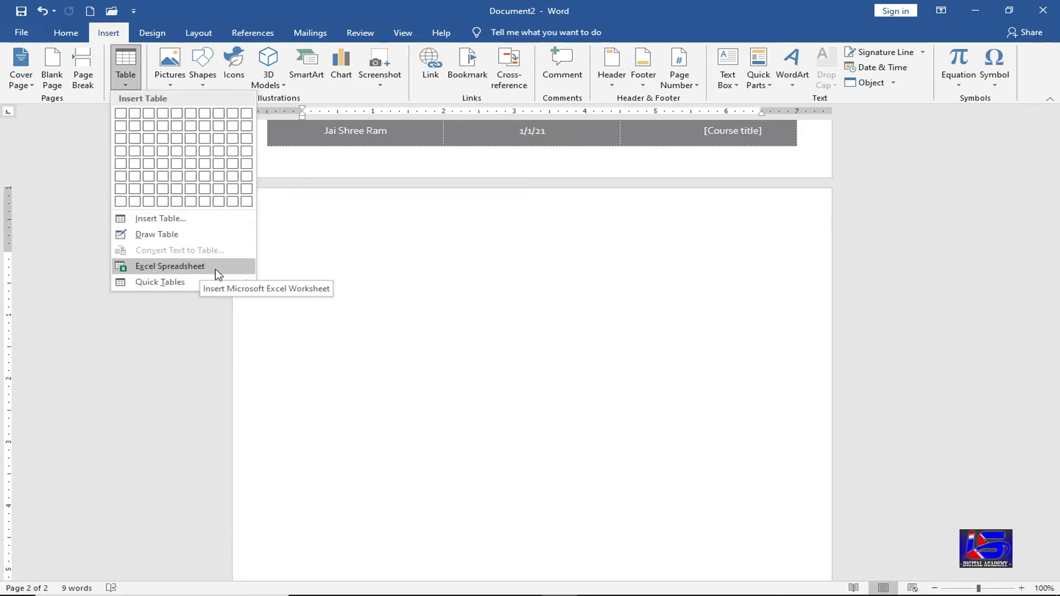
{"action": "left_click", "coordinate": [215, 270]}
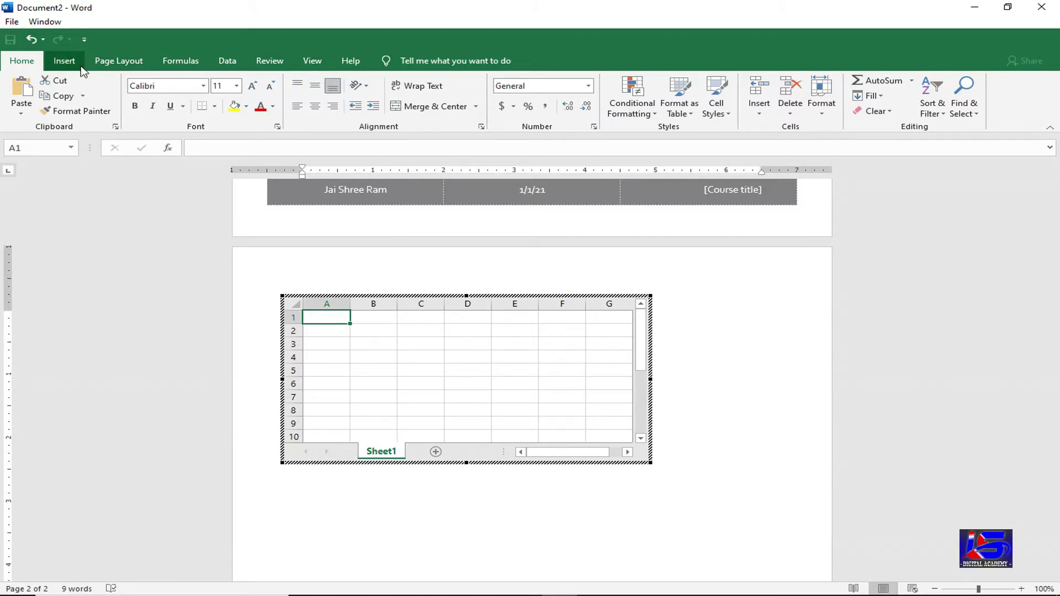
{"action": "left_click", "coordinate": [271, 61]}
- Enter 50, 65, 80, 90, 40 in cells A1 to A5, correcting A2 from 0 to 65
{"action": "type", "text": "50"}
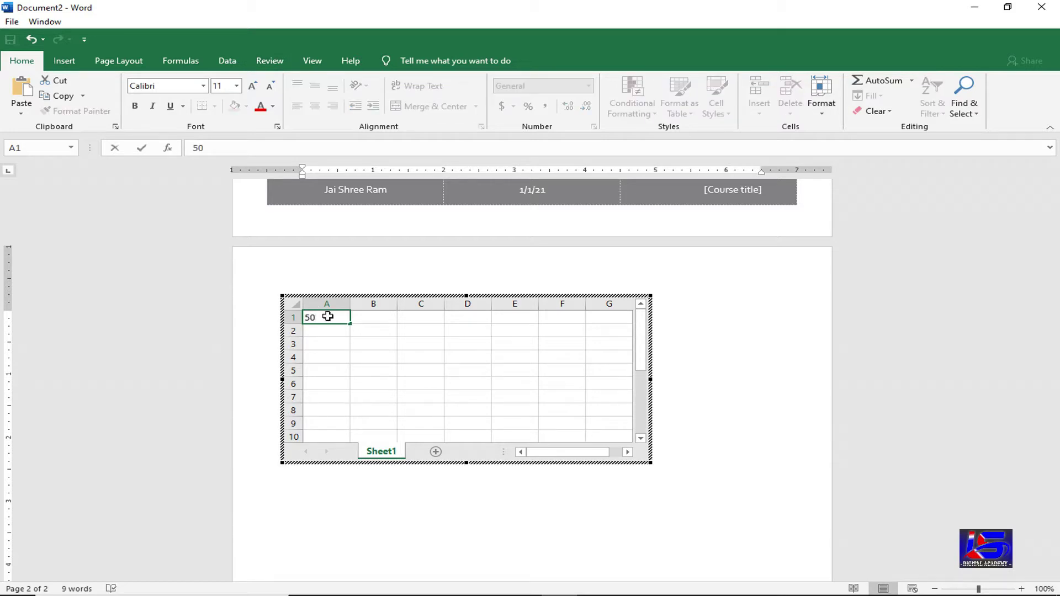
{"action": "key", "text": "Return"}
{"action": "type", "text": "0"}
{"action": "key", "text": "Return"}
{"action": "type", "text": "80"}
{"action": "key", "text": "Return"}
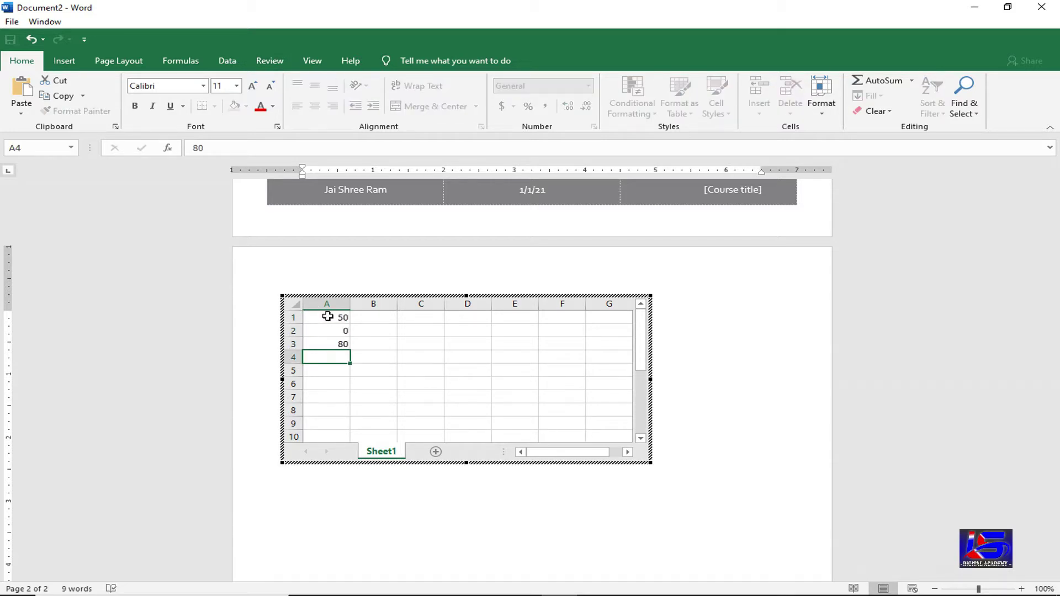
{"action": "type", "text": "90"}
{"action": "key", "text": "Return"}
{"action": "type", "text": "40"}
{"action": "key", "text": "Return"}
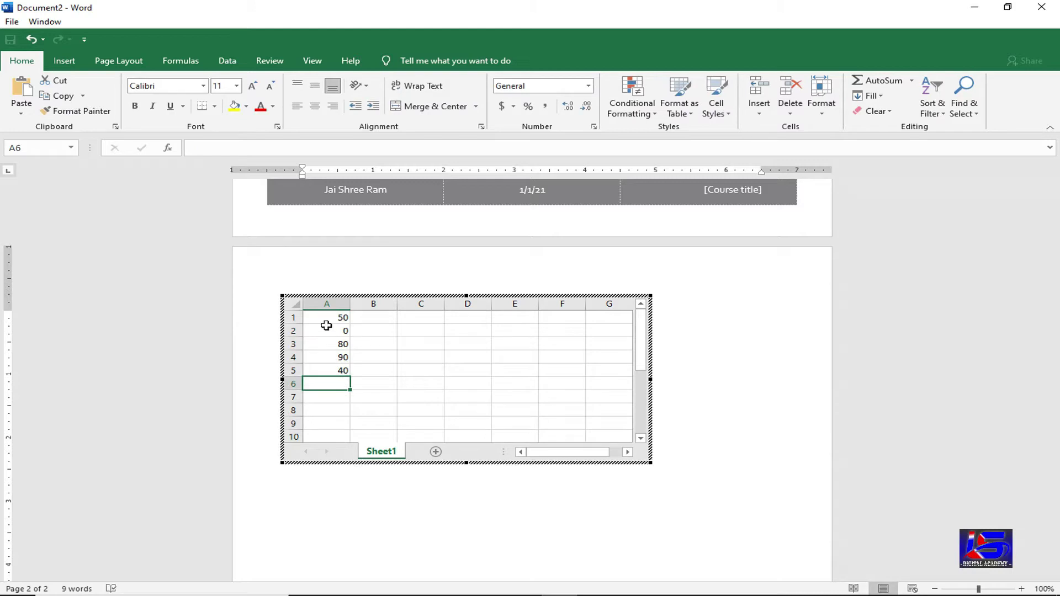
{"action": "left_click", "coordinate": [328, 331]}
{"action": "type", "text": "65"}
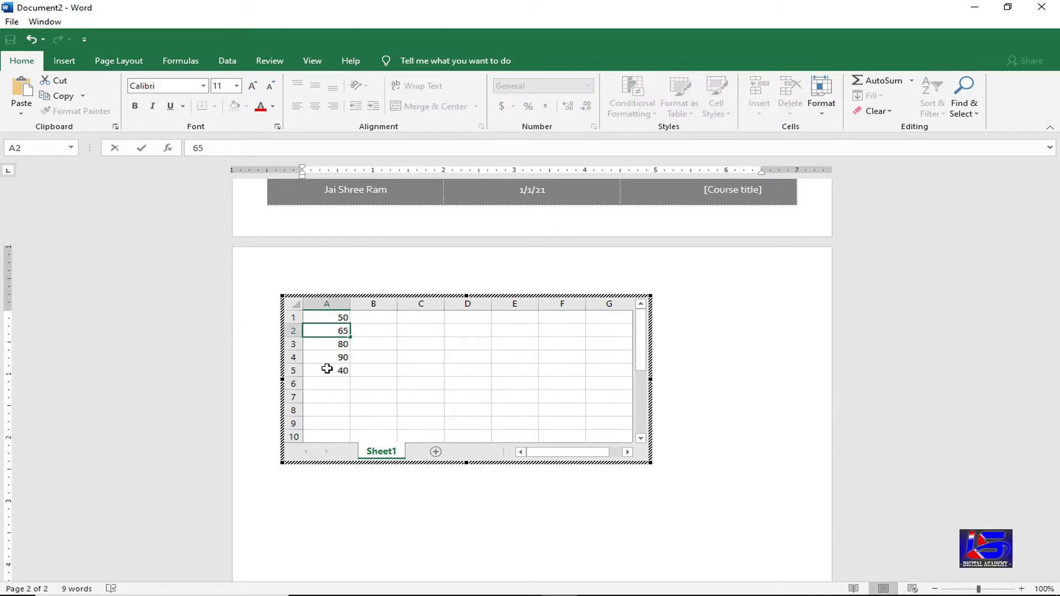
{"action": "left_click", "coordinate": [330, 384]}
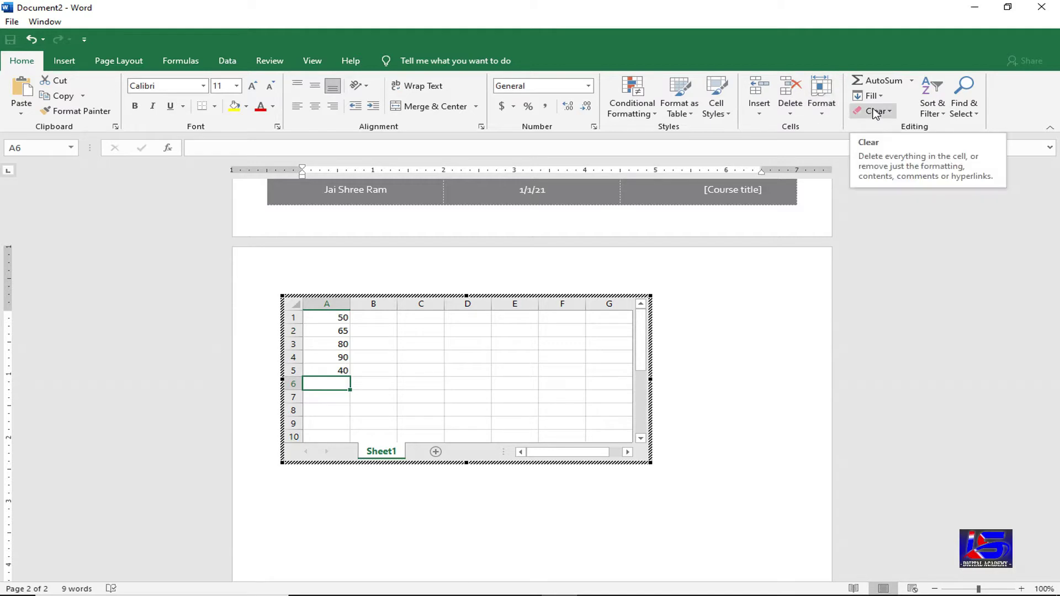
- AutoSum A1:A5 in cell A6 to get 325, then finish editing the worksheet
{"action": "left_click", "coordinate": [882, 81]}
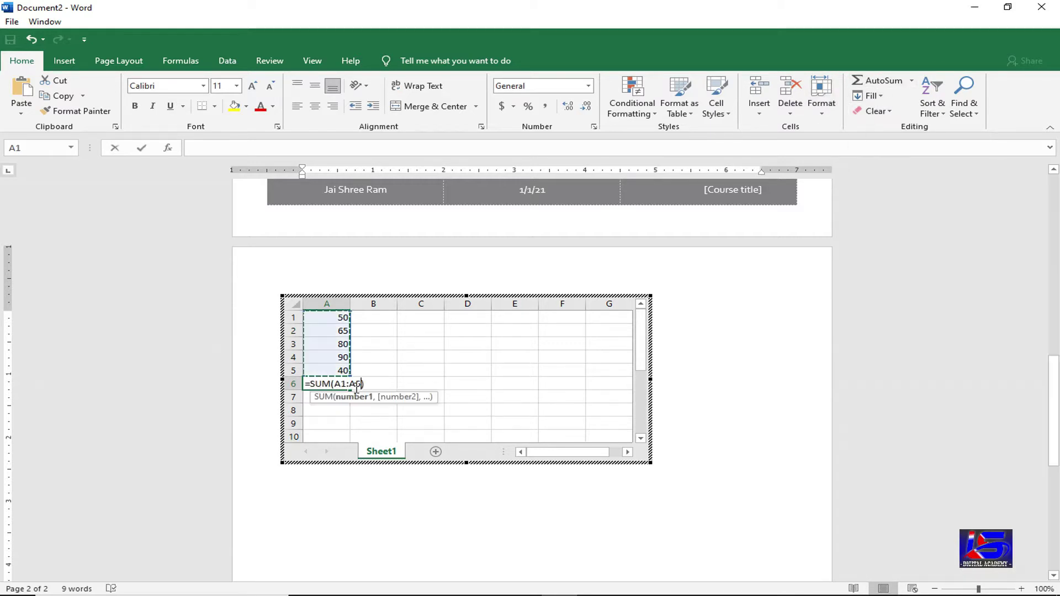
{"action": "key", "text": "Return"}
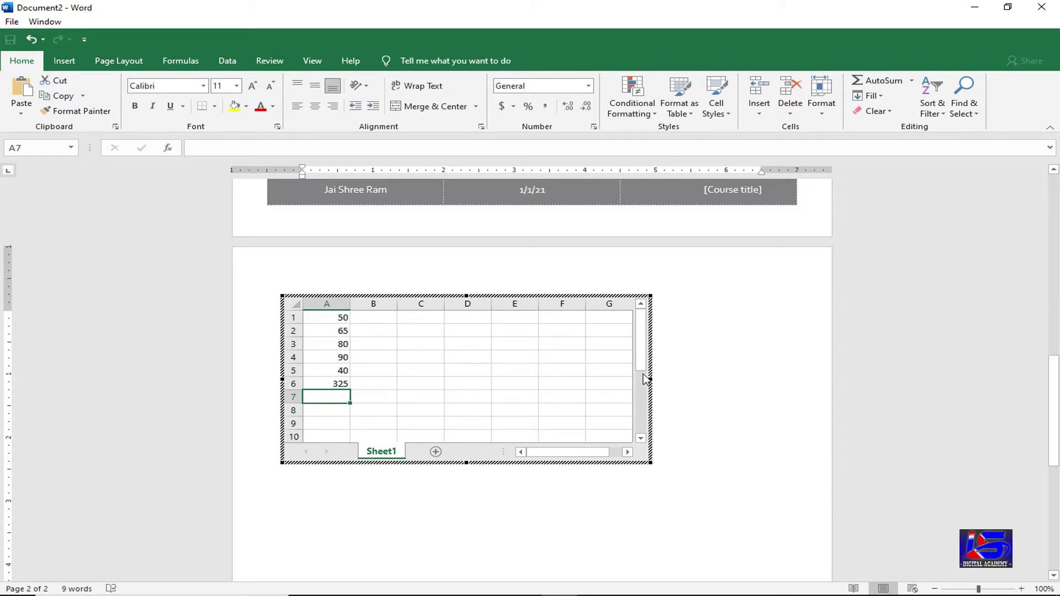
{"action": "left_click", "coordinate": [718, 331]}
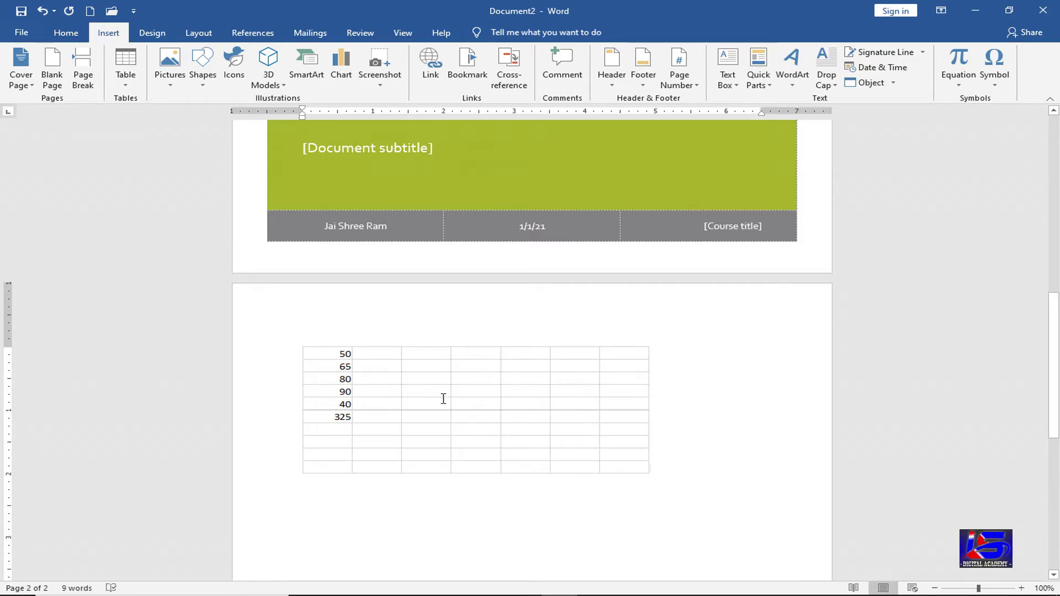
- Delete the embedded Excel worksheet from page 2 and open the Table dropdown
{"action": "double_click", "coordinate": [407, 386]}
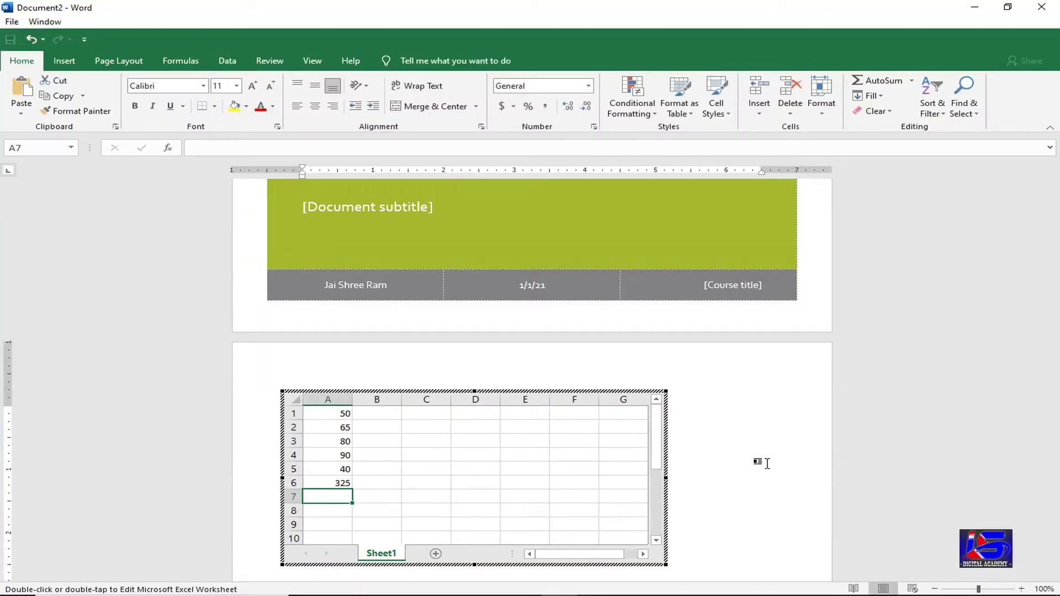
{"action": "left_click", "coordinate": [759, 462]}
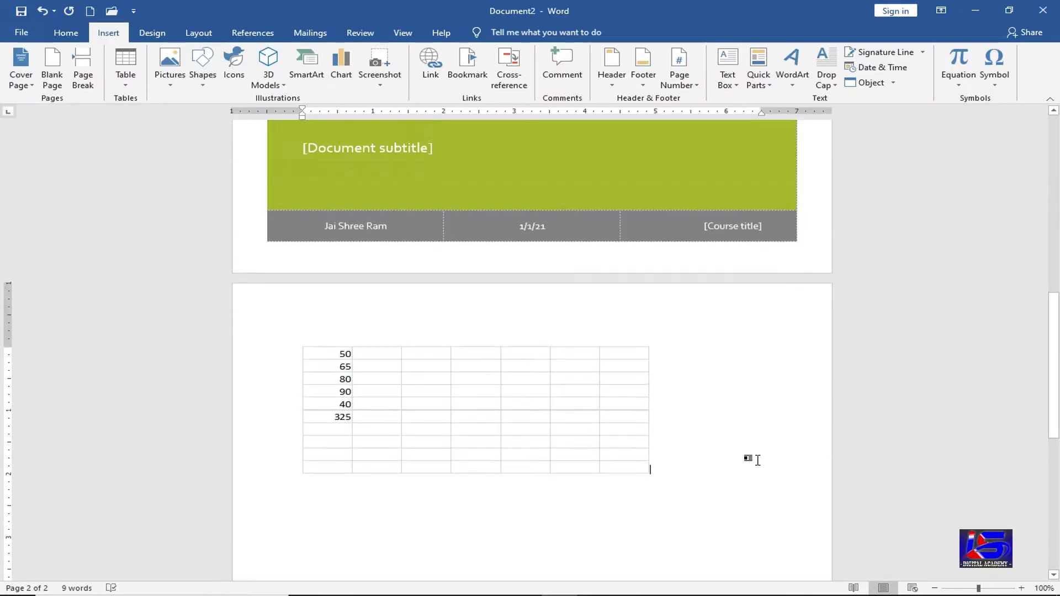
{"action": "left_click", "coordinate": [594, 439]}
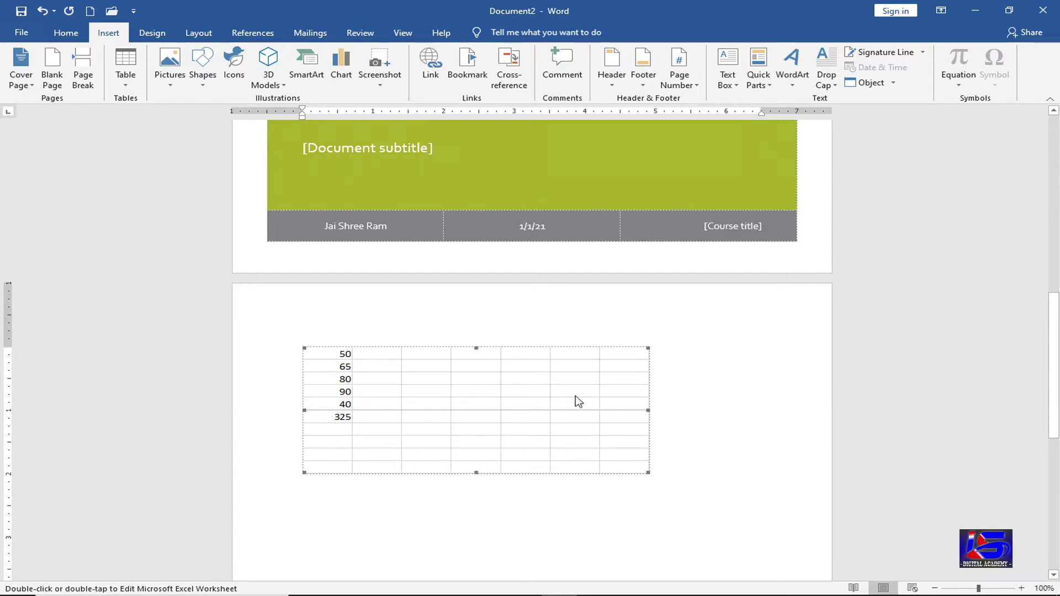
{"action": "key", "text": "Delete"}
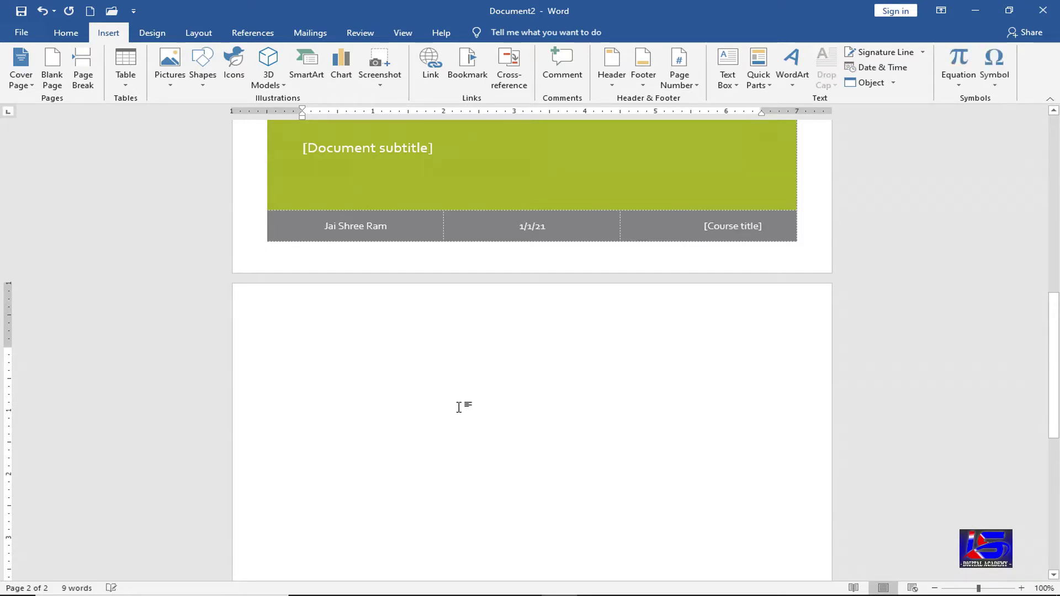
{"action": "left_click", "coordinate": [132, 85]}
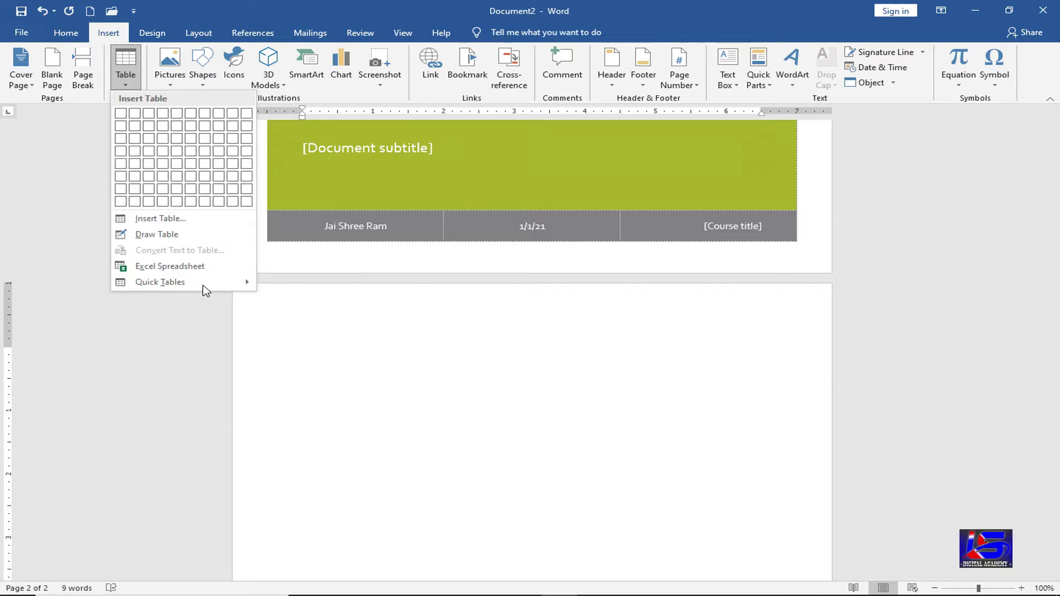
- Insert the Tabular List quick table, then undo it with Ctrl+Z
{"action": "mouse_move", "coordinate": [239, 287]}
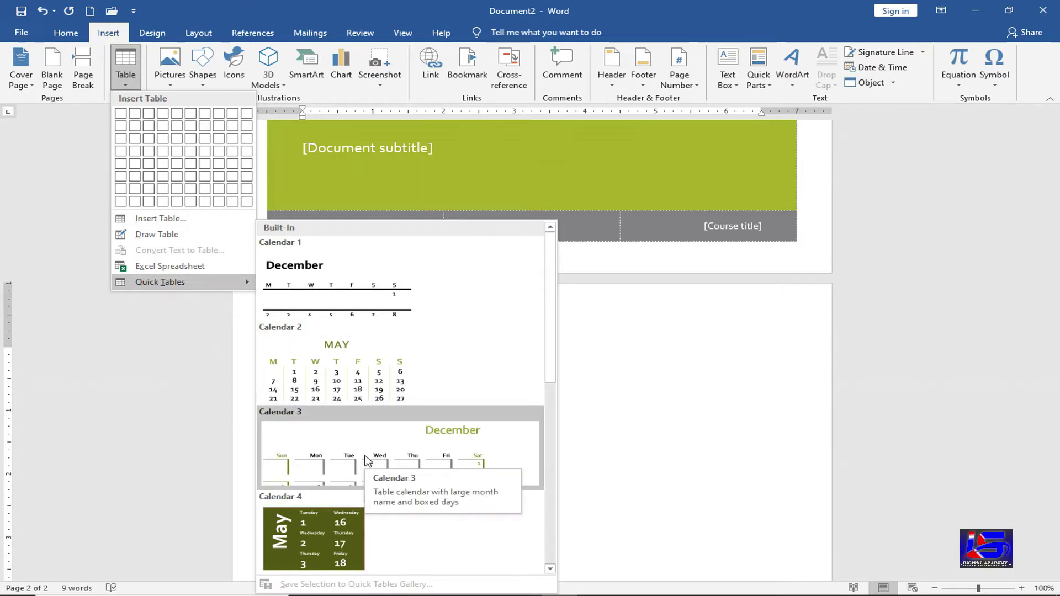
{"action": "scroll", "coordinate": [338, 412], "scroll_direction": "down", "scroll_amount": 3}
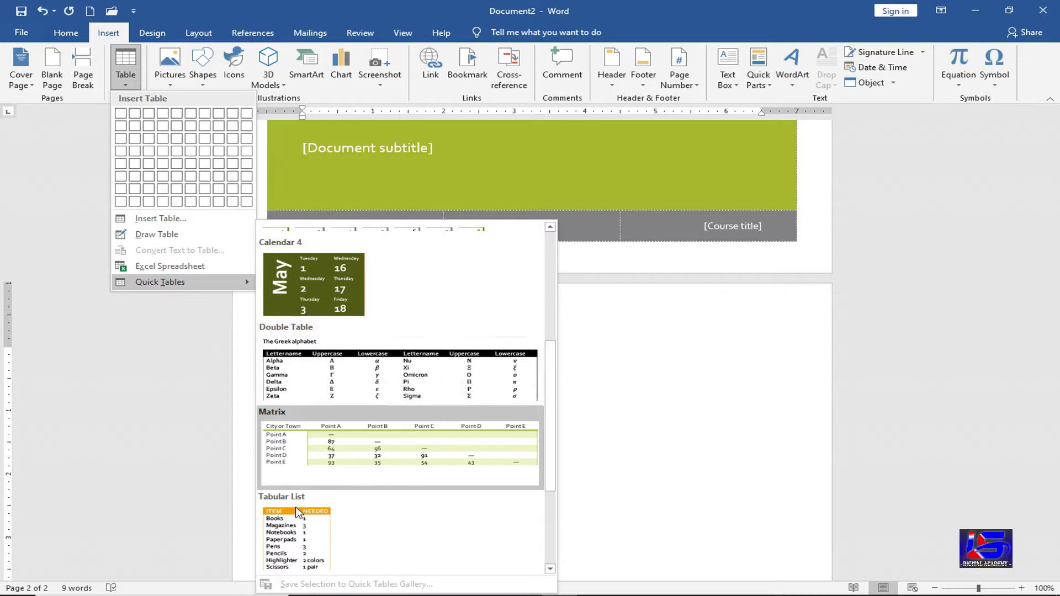
{"action": "scroll", "coordinate": [298, 538], "scroll_direction": "down", "scroll_amount": 2}
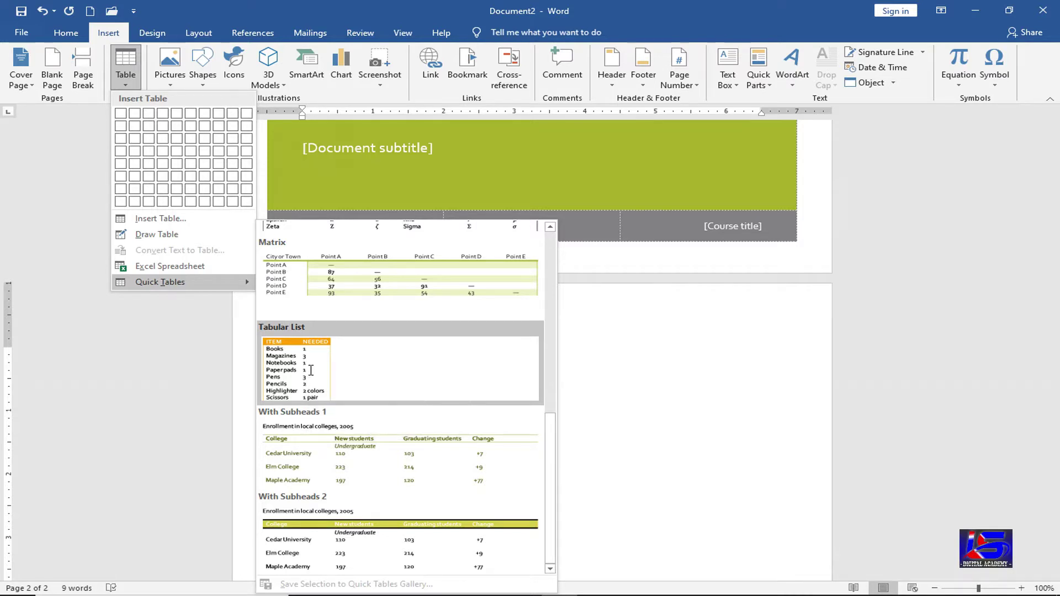
{"action": "left_click", "coordinate": [311, 374]}
{"action": "left_click", "coordinate": [476, 390]}
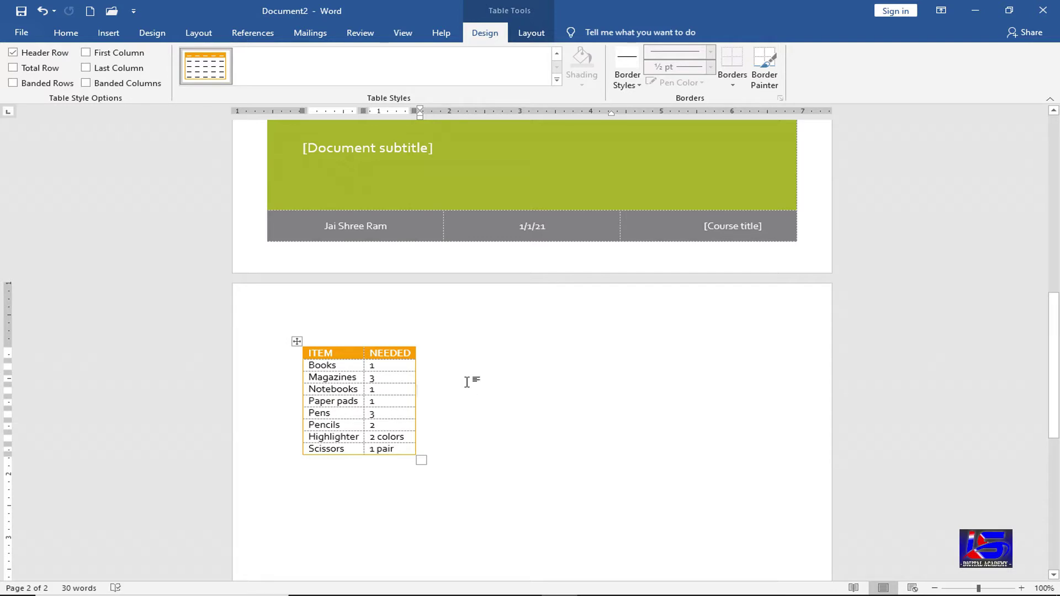
{"action": "key", "text": "ctrl+z"}
{"action": "left_click", "coordinate": [108, 34]}
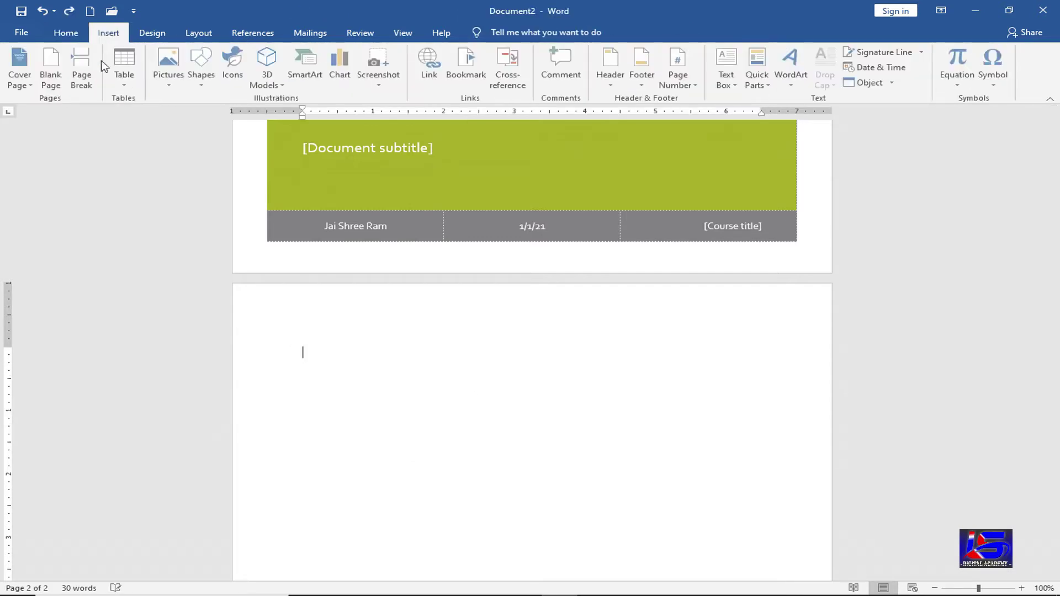
- Insert a 9-column by 7-row table from the Table grid
{"action": "left_click", "coordinate": [123, 86]}
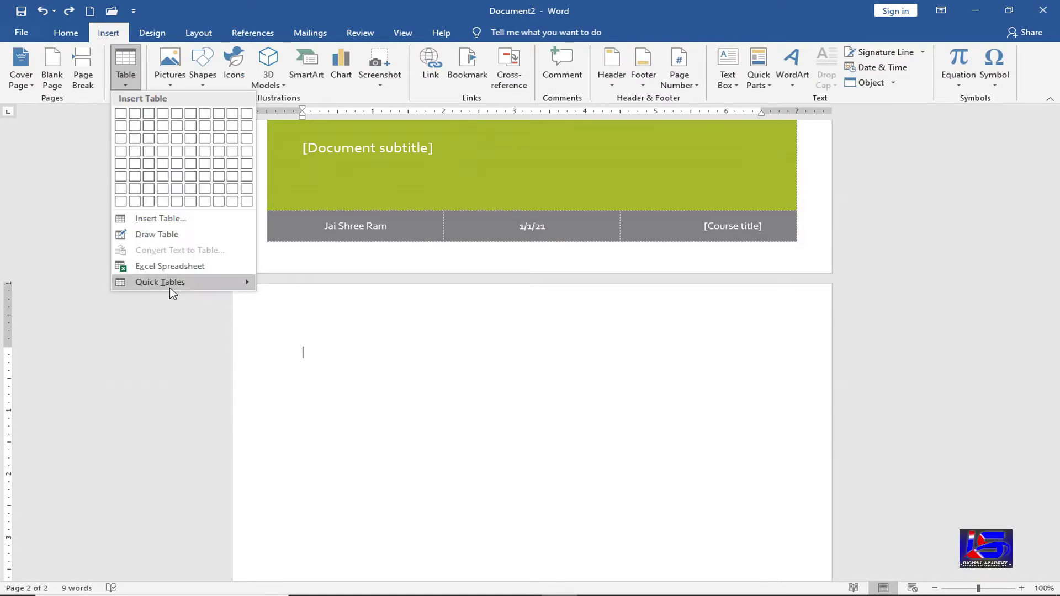
{"action": "mouse_move", "coordinate": [173, 293]}
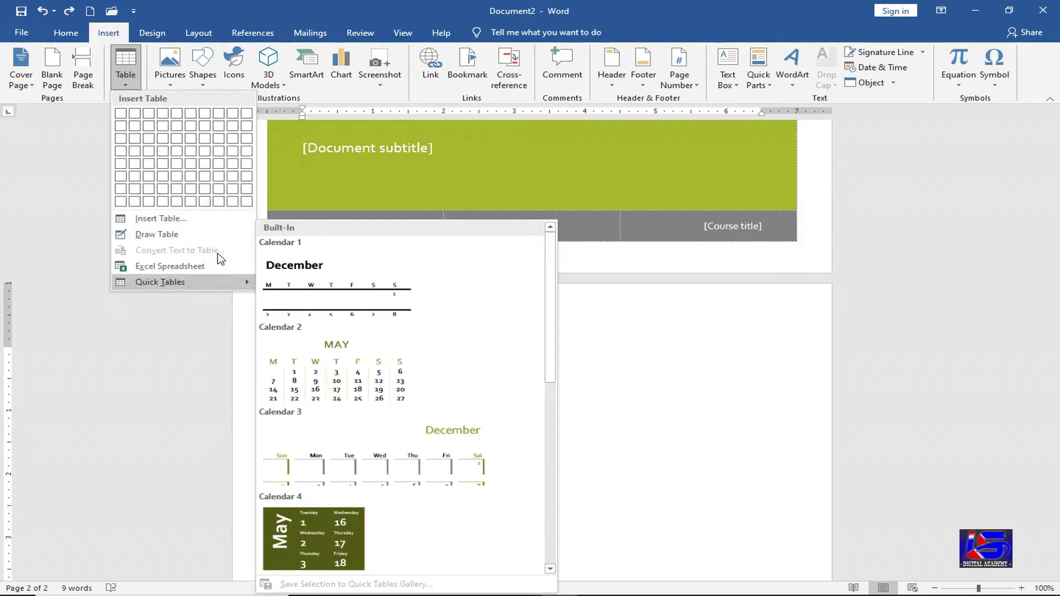
{"action": "left_click", "coordinate": [232, 195]}
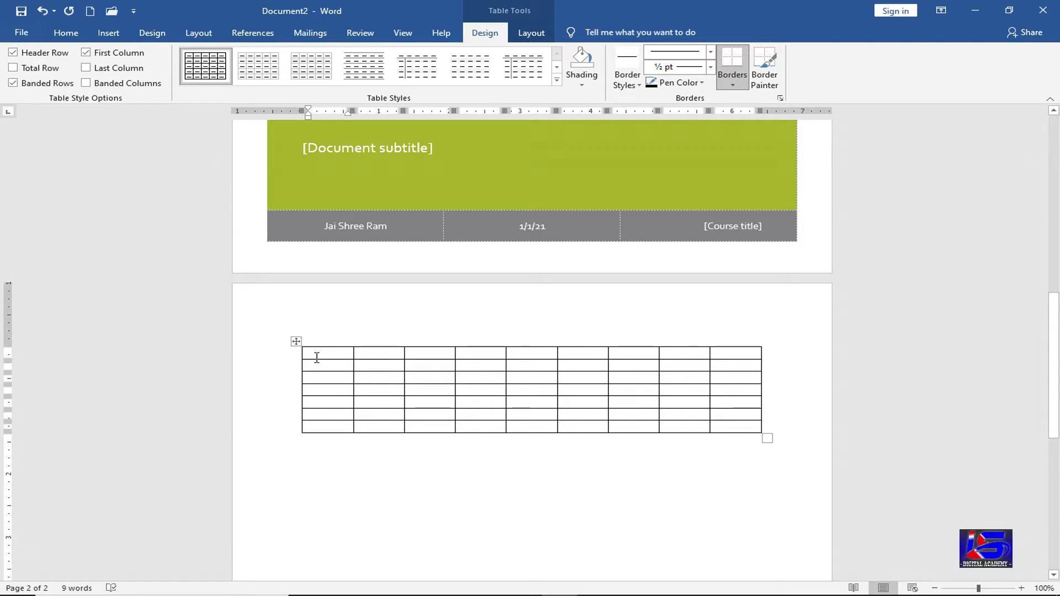
- Move the caret out of the table and back in twice, ending at row 3, column 2
{"action": "left_click", "coordinate": [319, 470]}
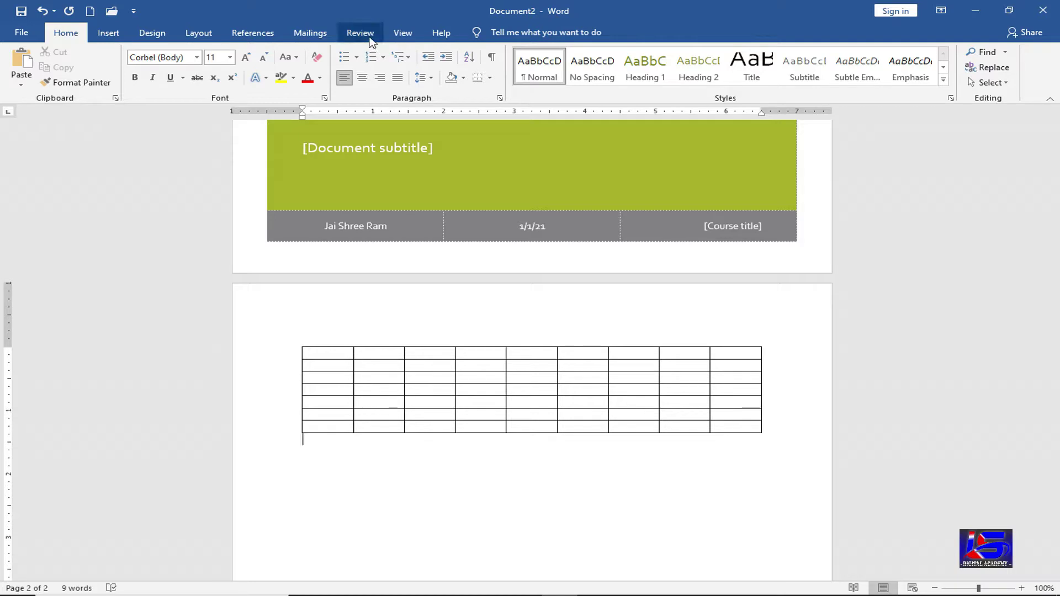
{"action": "left_click", "coordinate": [379, 368]}
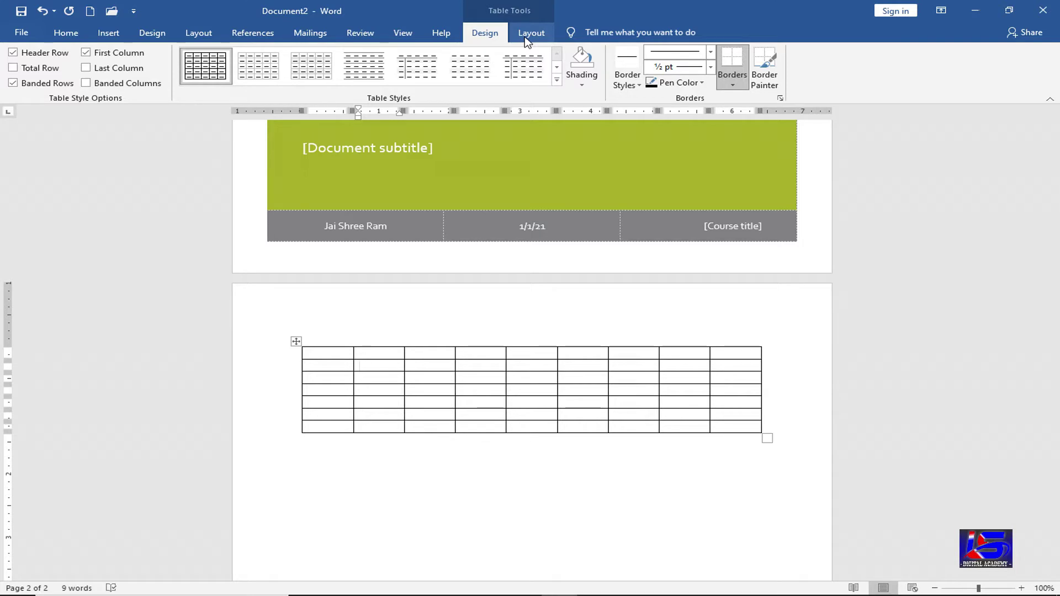
{"action": "left_click", "coordinate": [362, 445]}
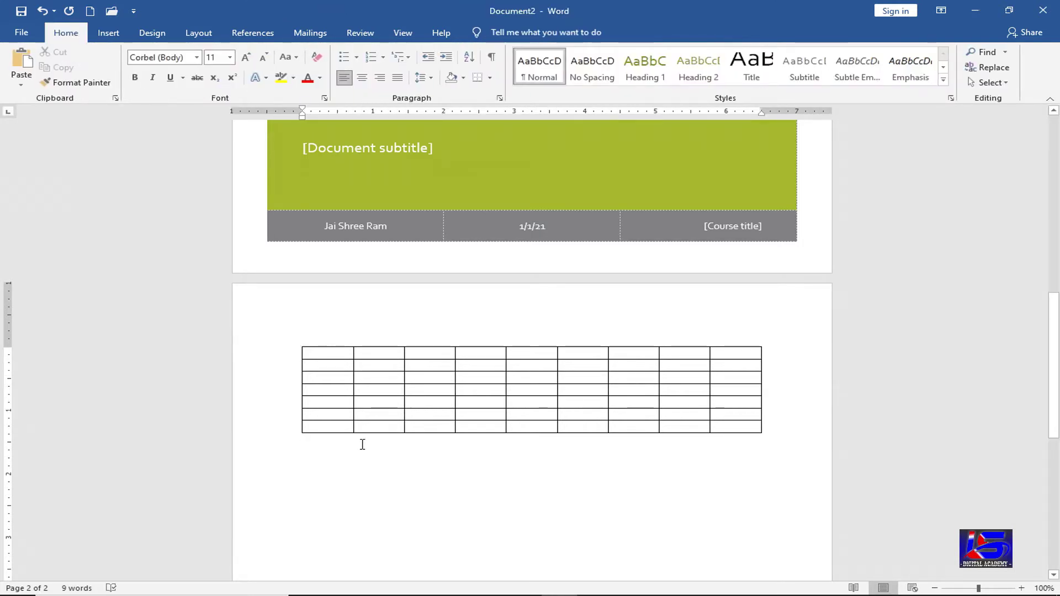
{"action": "left_click", "coordinate": [386, 378]}
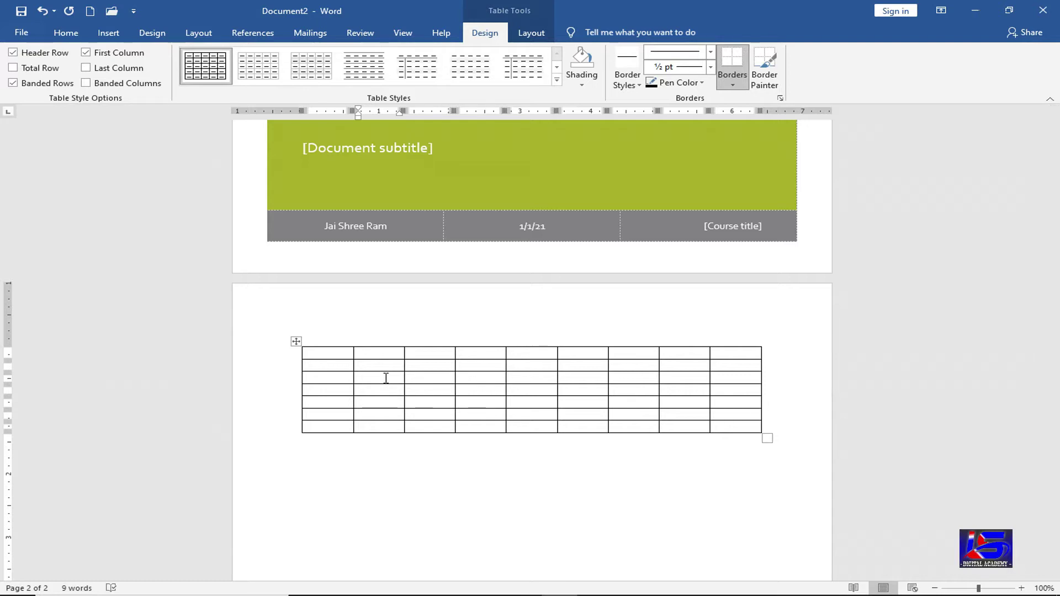
{"action": "left_click", "coordinate": [109, 32]}
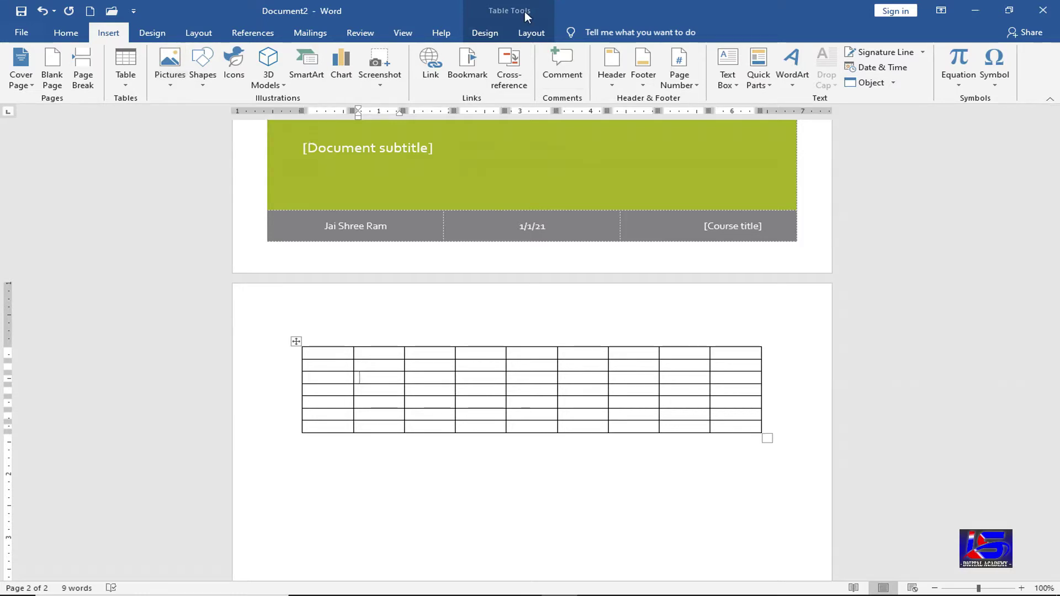
- Switch to the Table Tools Design tab for the empty table
{"action": "left_click", "coordinate": [495, 36]}
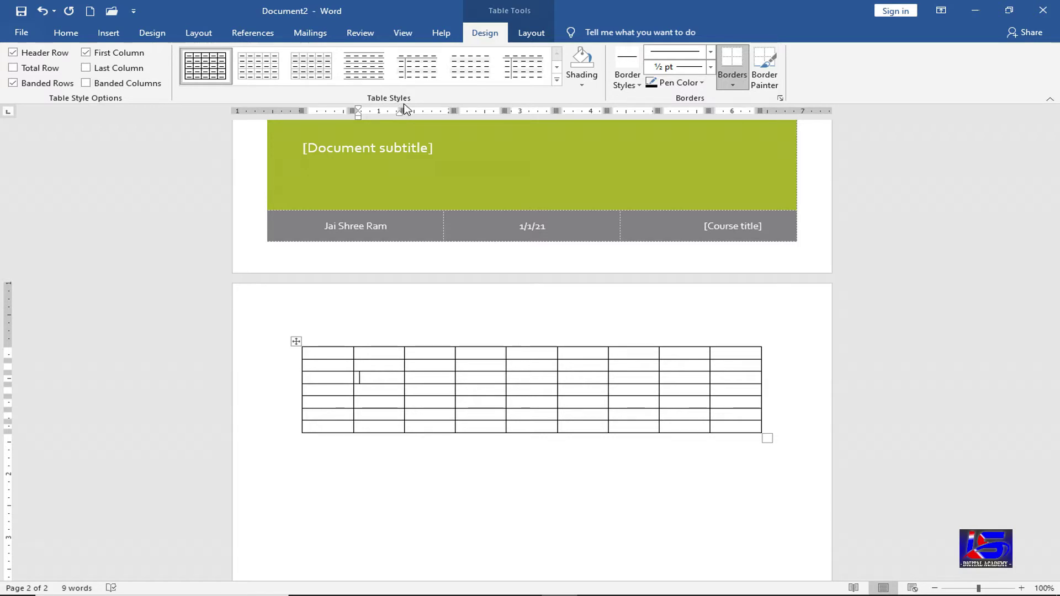
- Apply the Grid Table 5 Dark – Accent 2 style from the expanded Table Styles gallery
{"action": "left_click", "coordinate": [557, 80]}
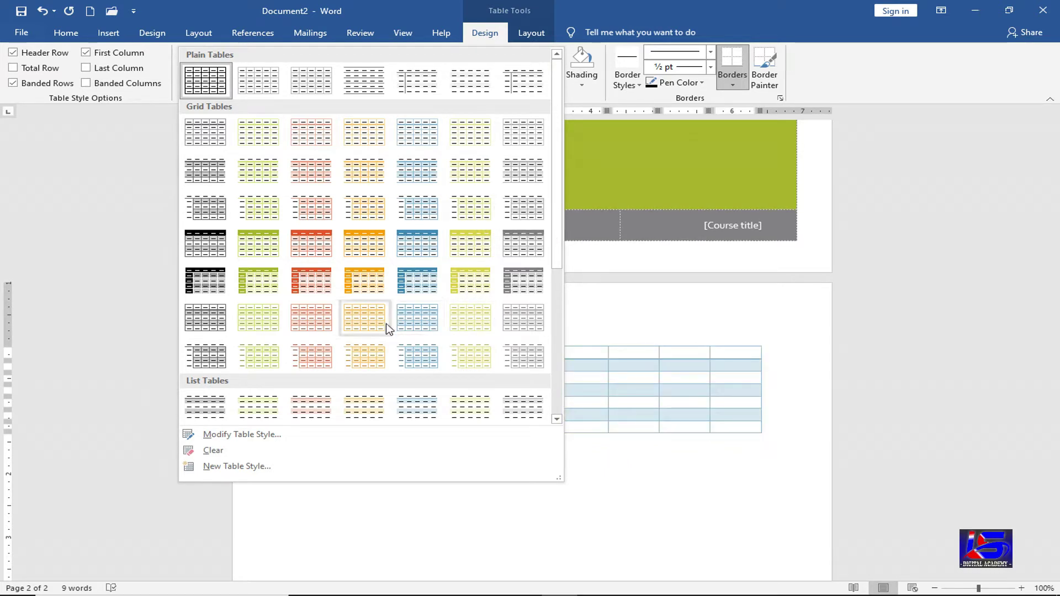
{"action": "left_click", "coordinate": [317, 285]}
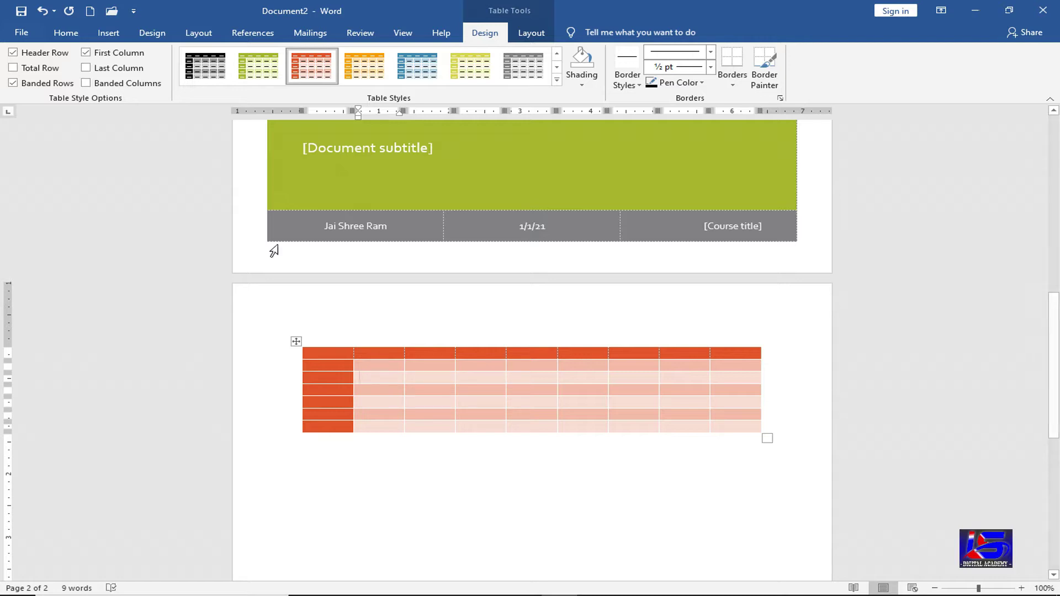
{"action": "left_click", "coordinate": [47, 59]}
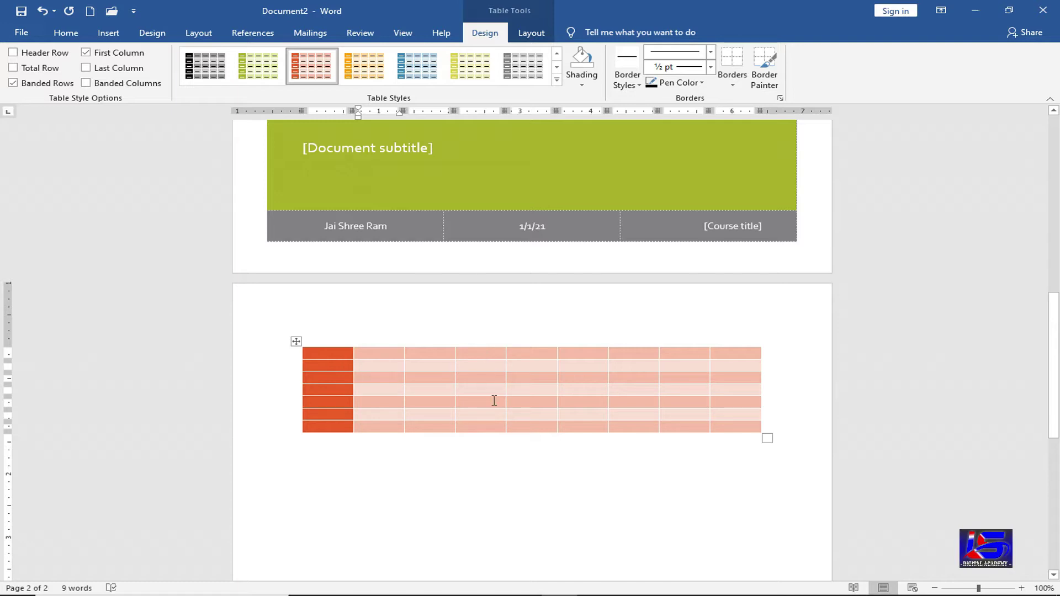
{"action": "left_click", "coordinate": [40, 89]}
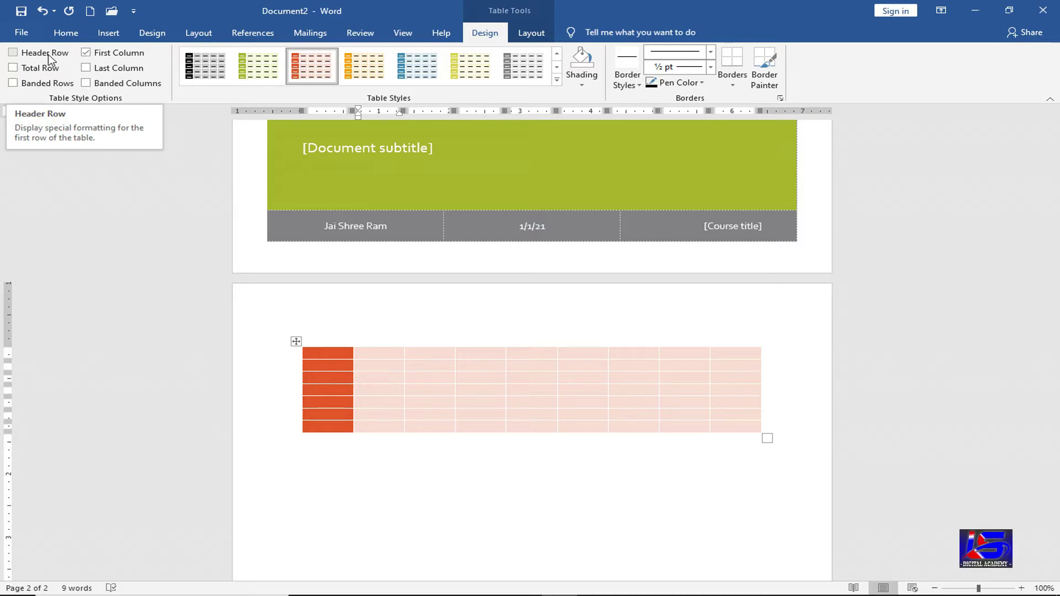
{"action": "left_click", "coordinate": [50, 58]}
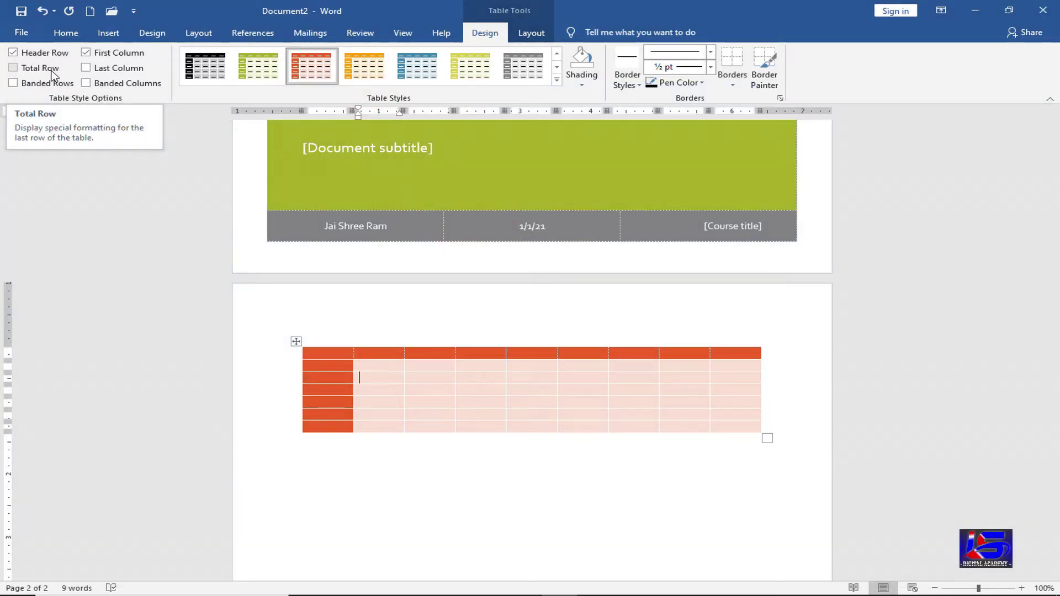
{"action": "left_click", "coordinate": [52, 72]}
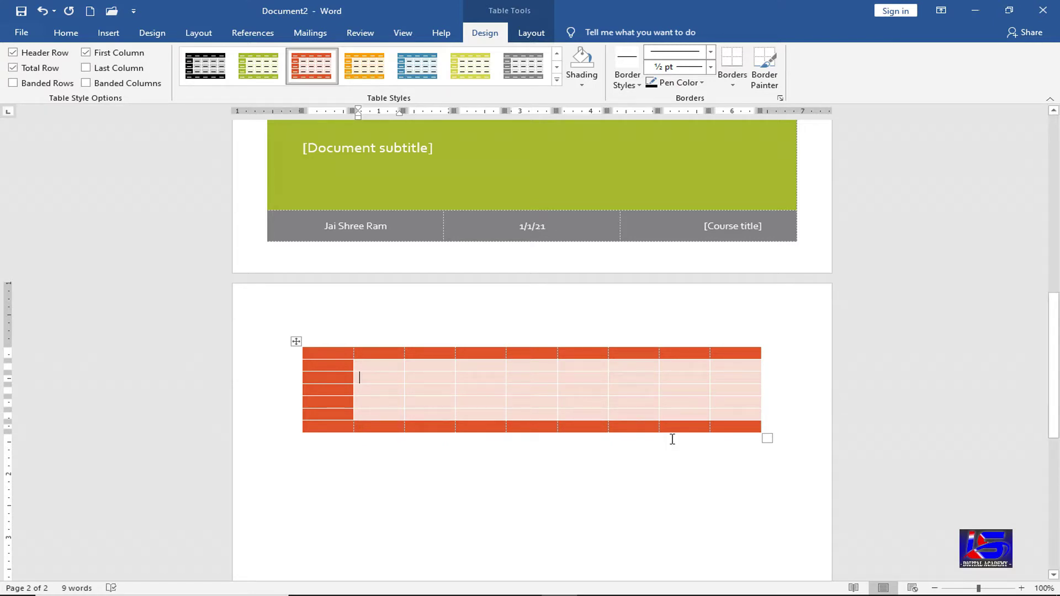
{"action": "left_click", "coordinate": [43, 68]}
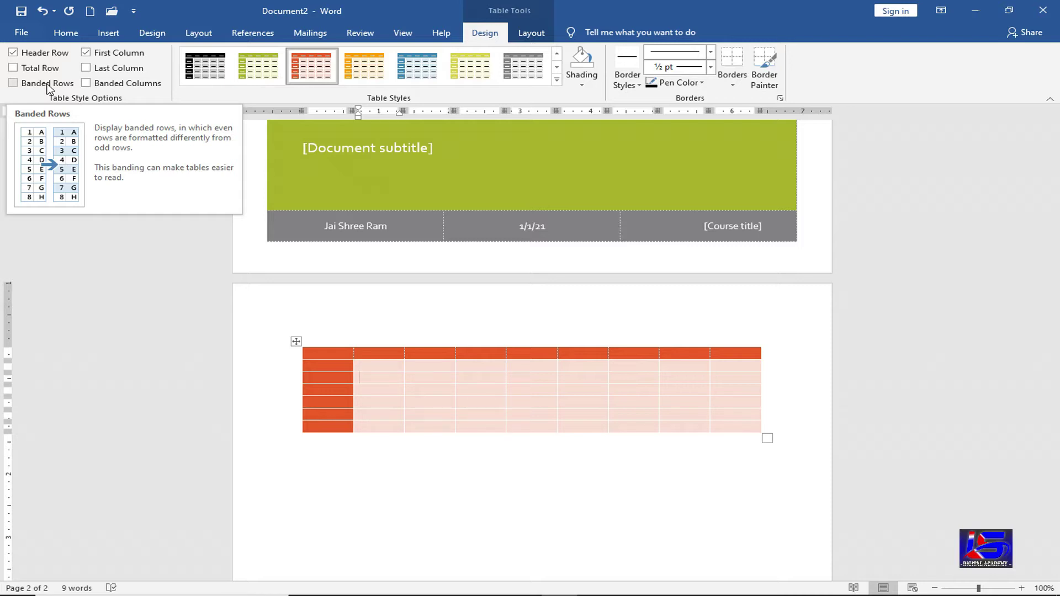
{"action": "left_click", "coordinate": [47, 86]}
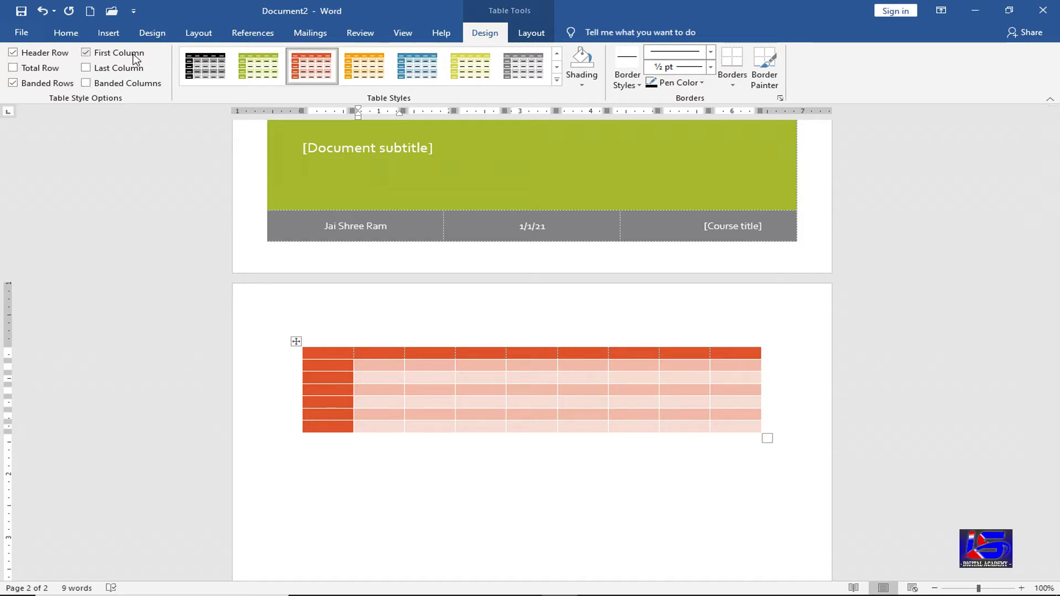
{"action": "left_click", "coordinate": [86, 52]}
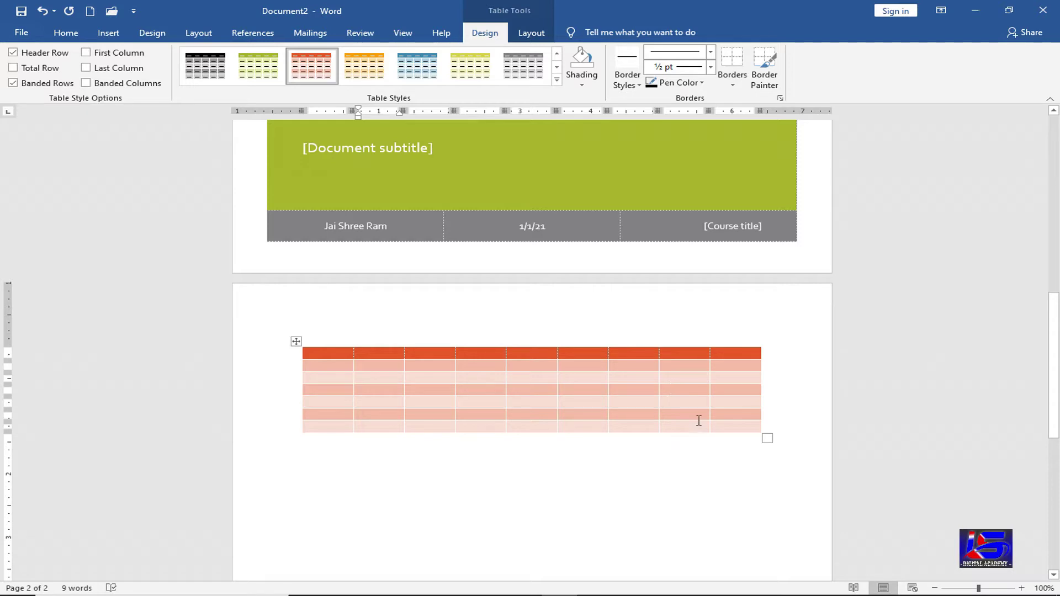
{"action": "left_click", "coordinate": [129, 55]}
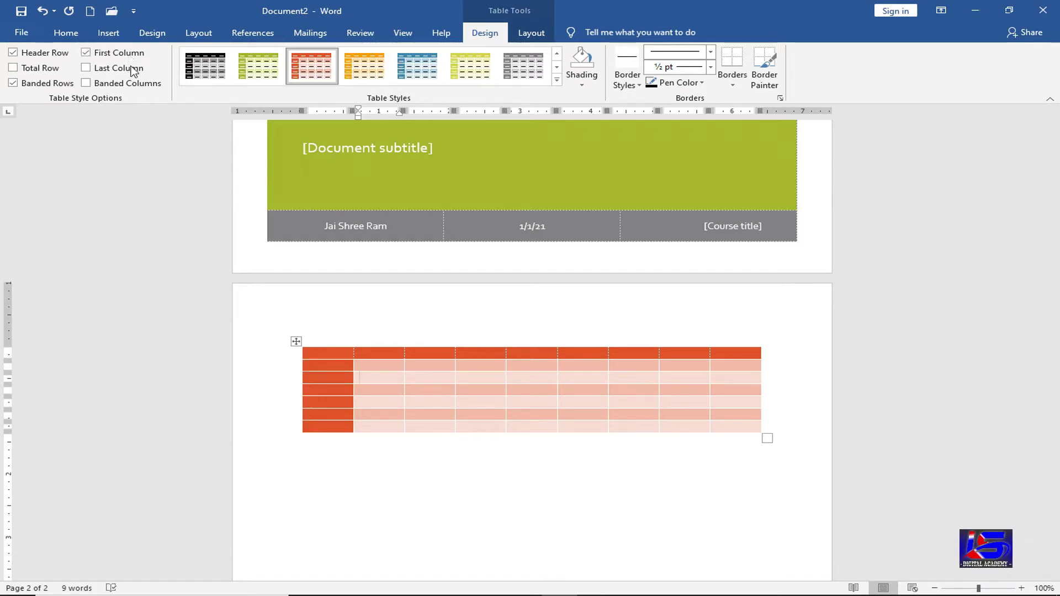
{"action": "left_click", "coordinate": [132, 68]}
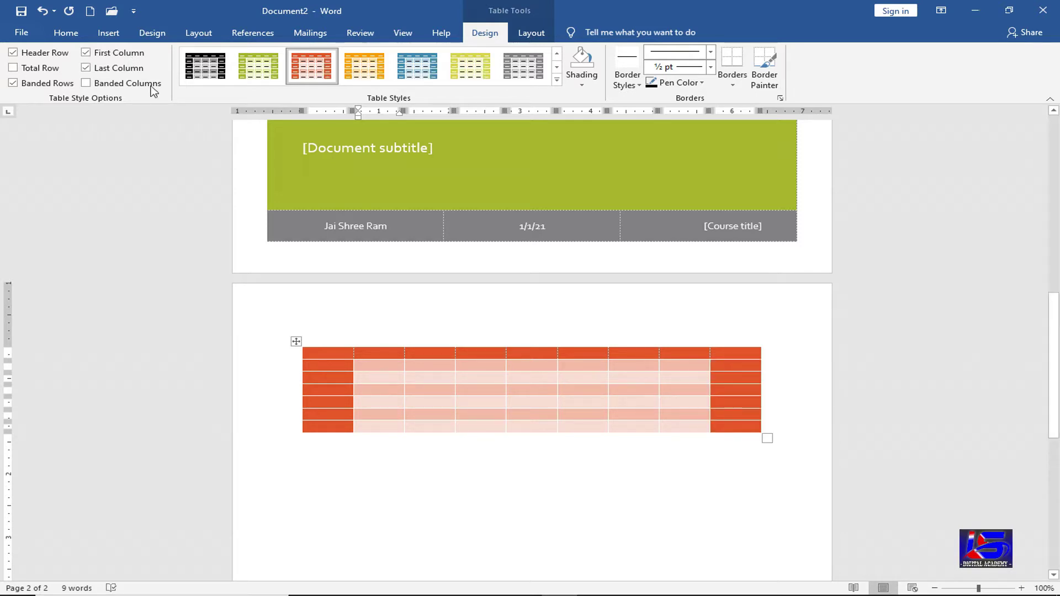
{"action": "left_click", "coordinate": [130, 72]}
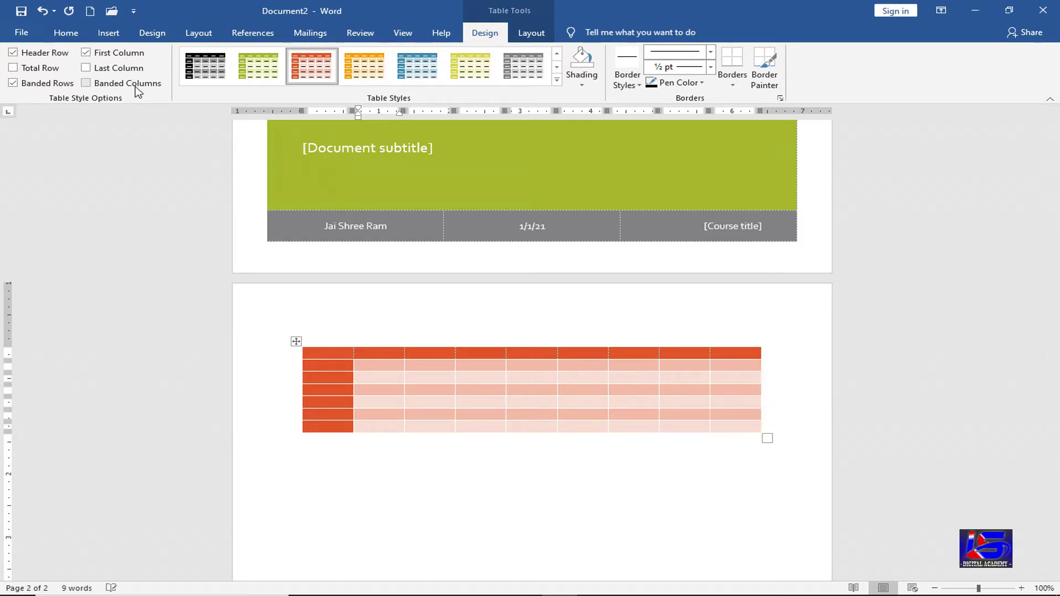
{"action": "left_click", "coordinate": [136, 88]}
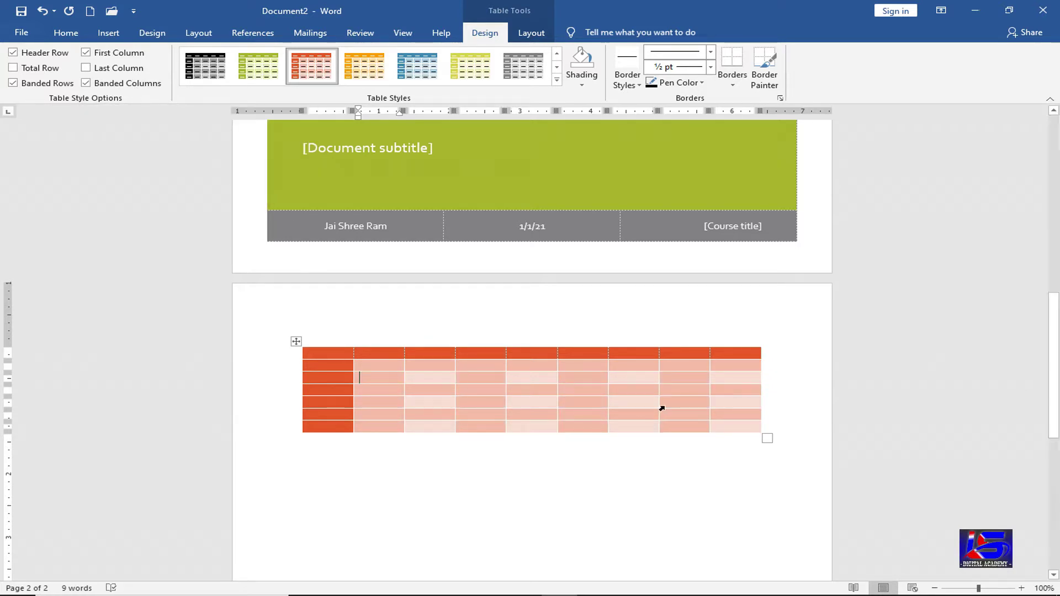
{"action": "left_click", "coordinate": [138, 87]}
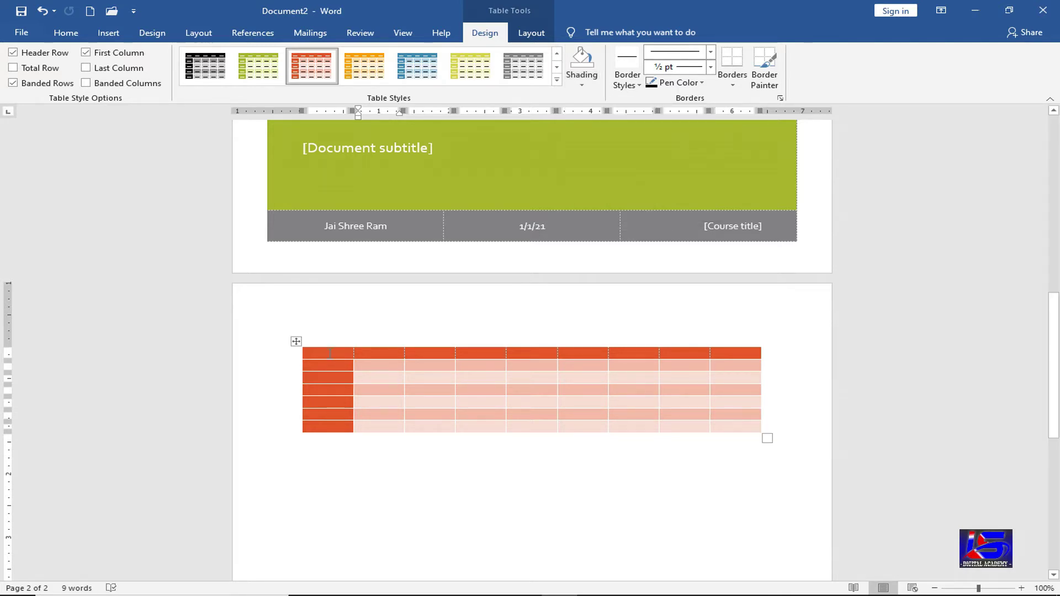
- Shade the table's header row green
{"action": "left_click_drag", "start_coordinate": [330, 353], "coordinate": [735, 352]}
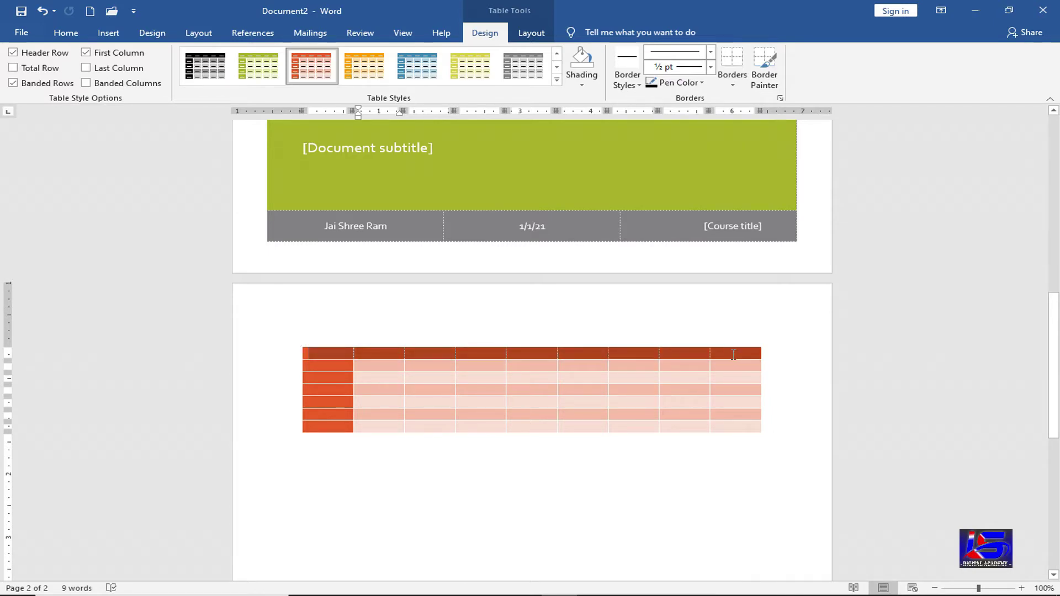
{"action": "left_click", "coordinate": [582, 82]}
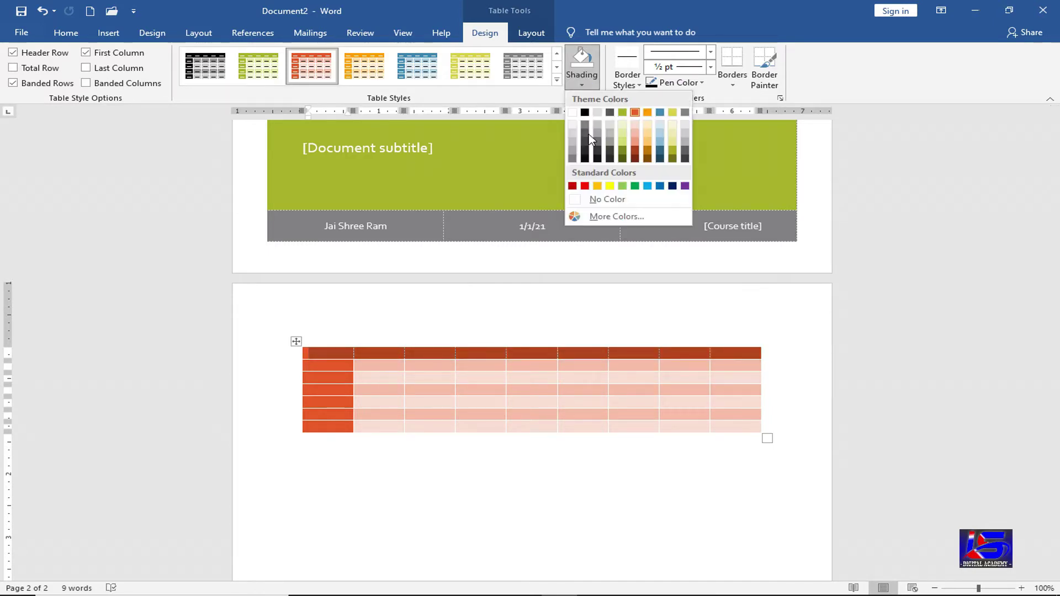
{"action": "left_click", "coordinate": [635, 186]}
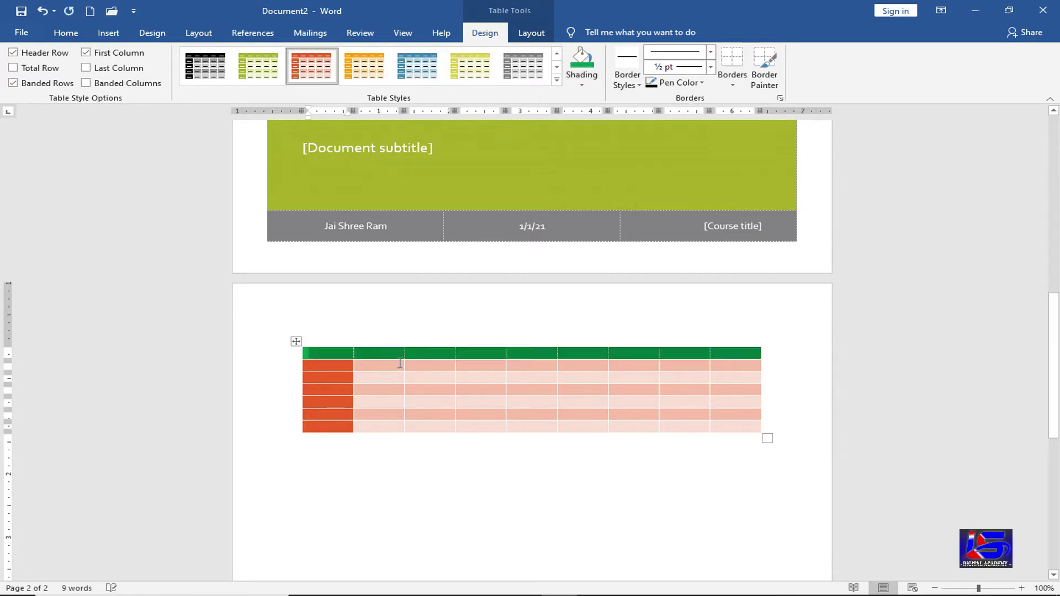
- Shade the second row dark orange-brown
{"action": "left_click_drag", "start_coordinate": [397, 367], "coordinate": [724, 367]}
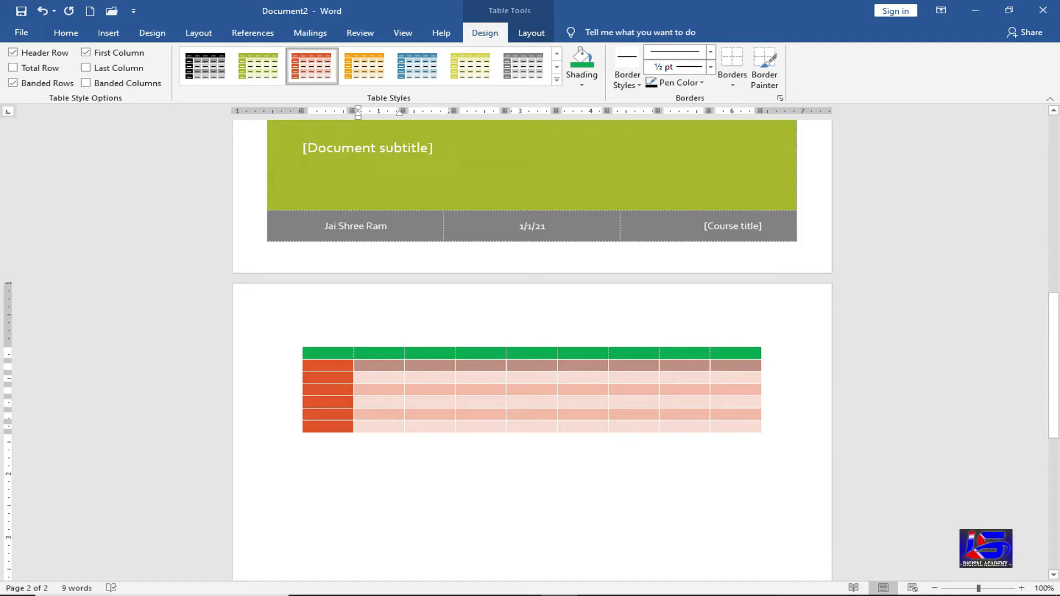
{"action": "left_click", "coordinate": [587, 84]}
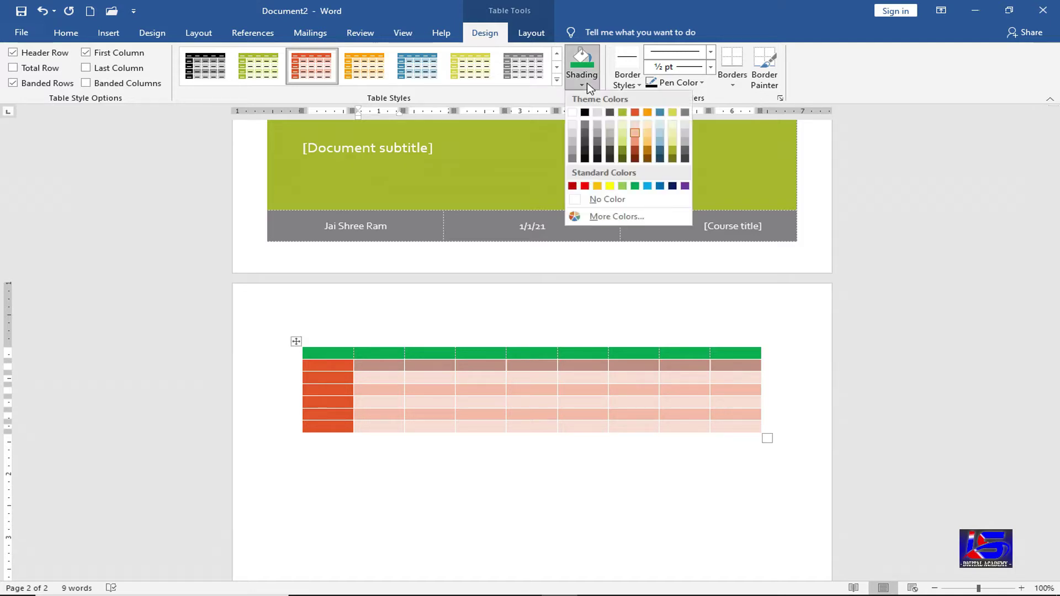
{"action": "left_click", "coordinate": [648, 149]}
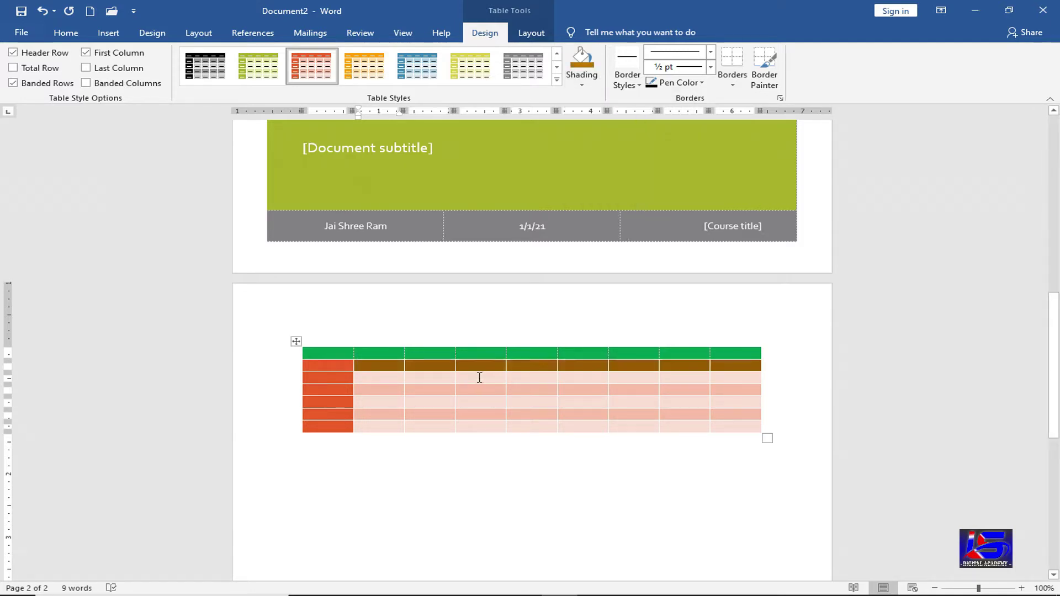
{"action": "left_click", "coordinate": [471, 381]}
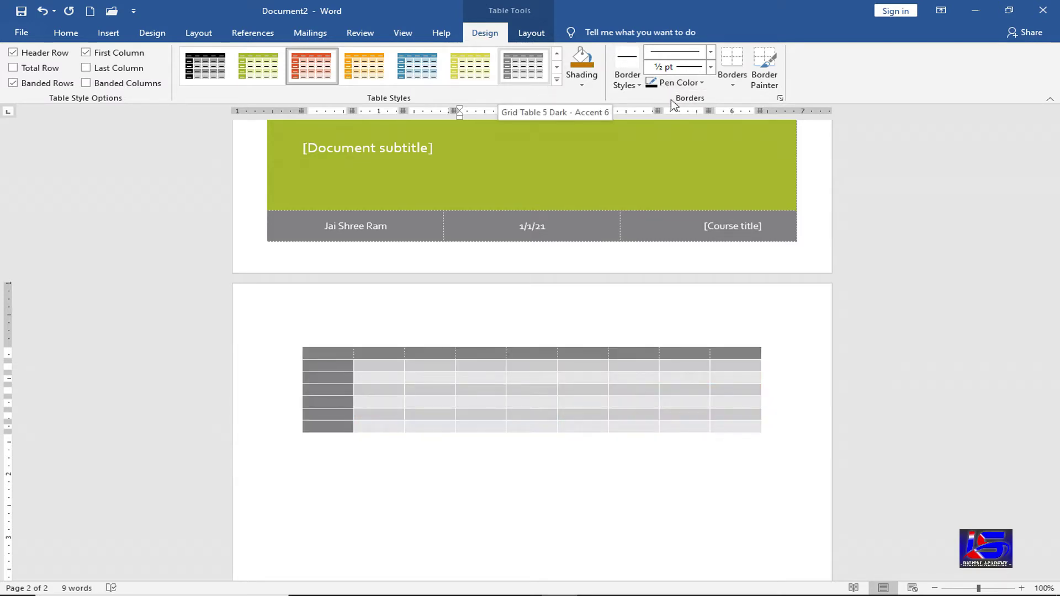
- Set the border pen to a double-line style, 4½ pt weight, in blue
{"action": "left_click", "coordinate": [639, 87]}
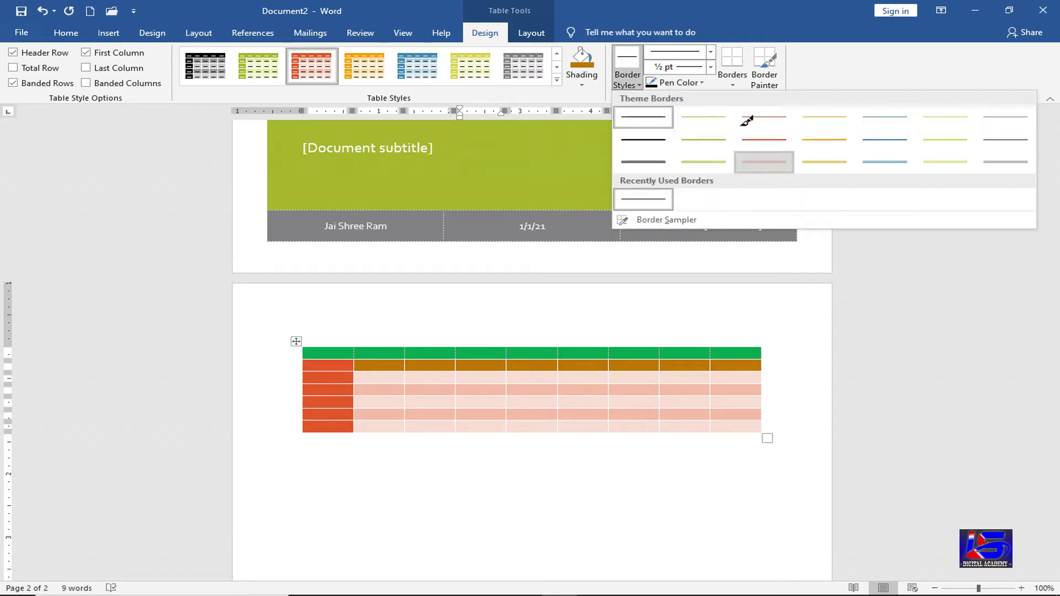
{"action": "left_click", "coordinate": [764, 162]}
{"action": "left_click", "coordinate": [711, 51]}
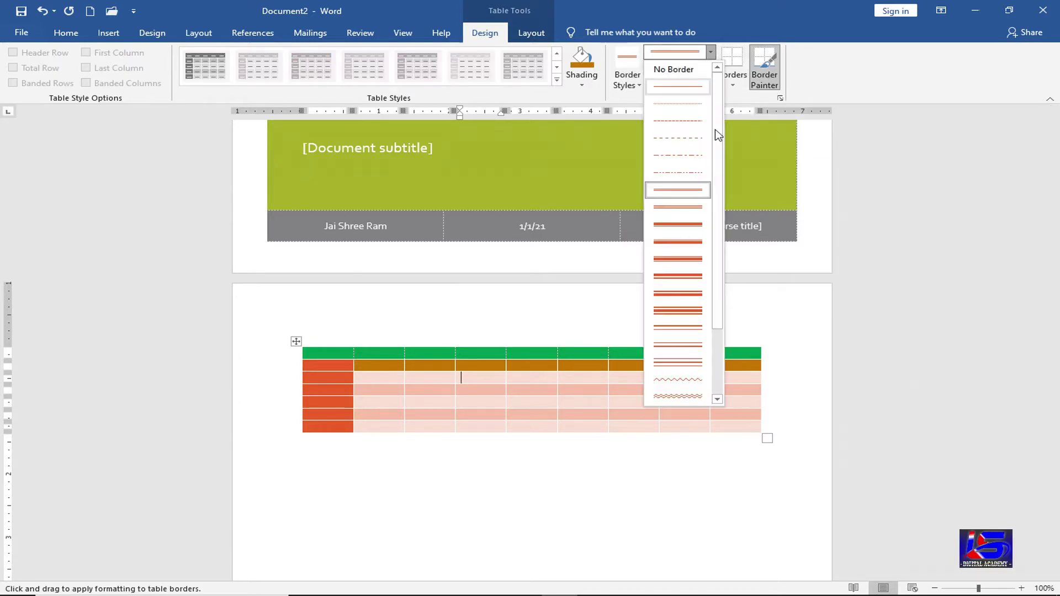
{"action": "scroll", "coordinate": [715, 214], "scroll_direction": "down", "scroll_amount": 2}
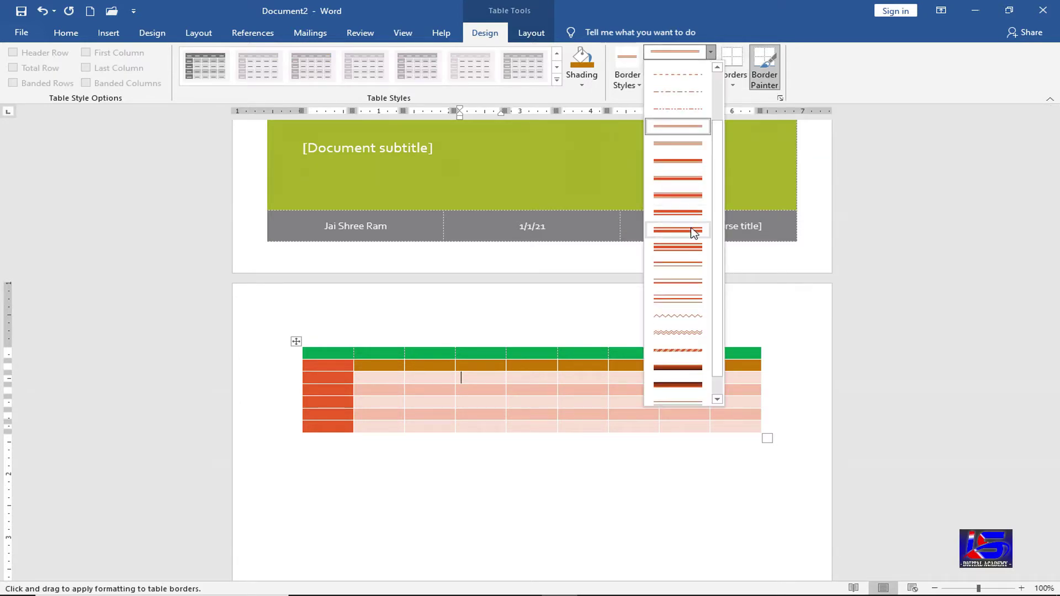
{"action": "left_click", "coordinate": [694, 232]}
{"action": "left_click", "coordinate": [710, 67]}
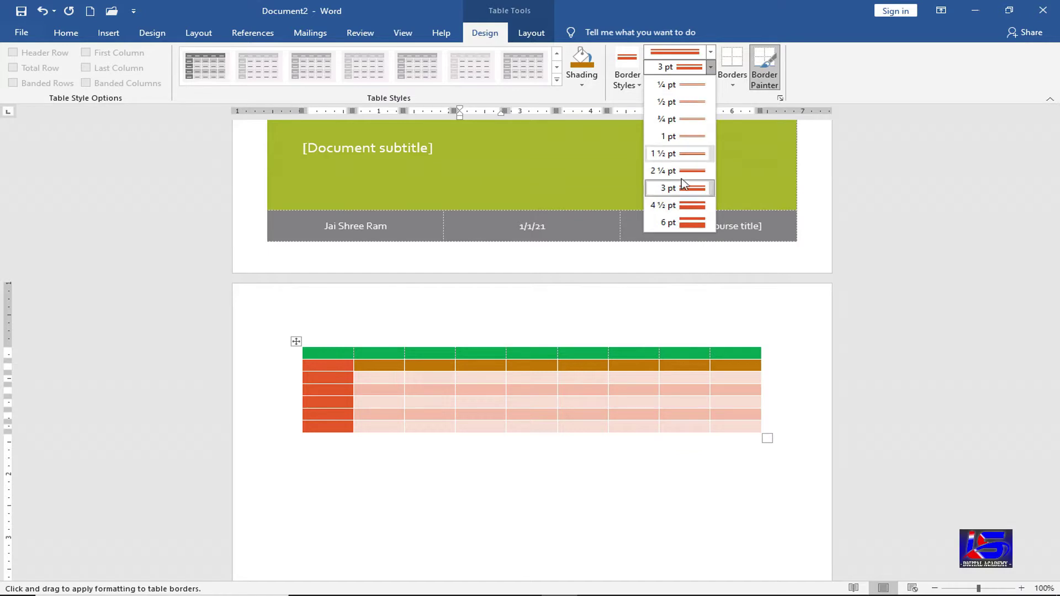
{"action": "left_click", "coordinate": [679, 205]}
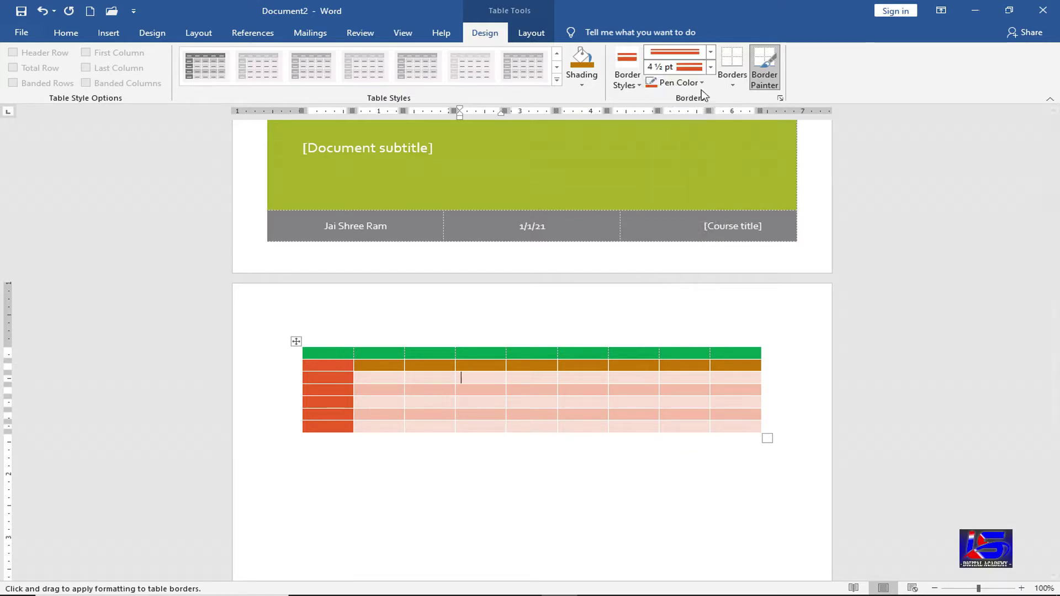
{"action": "left_click", "coordinate": [701, 86]}
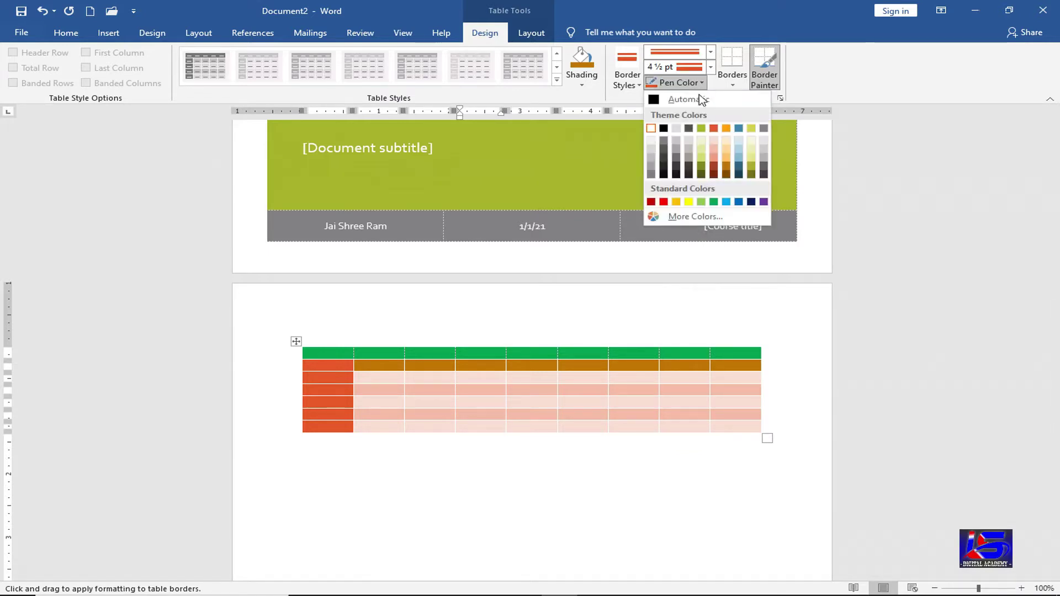
{"action": "left_click", "coordinate": [739, 202]}
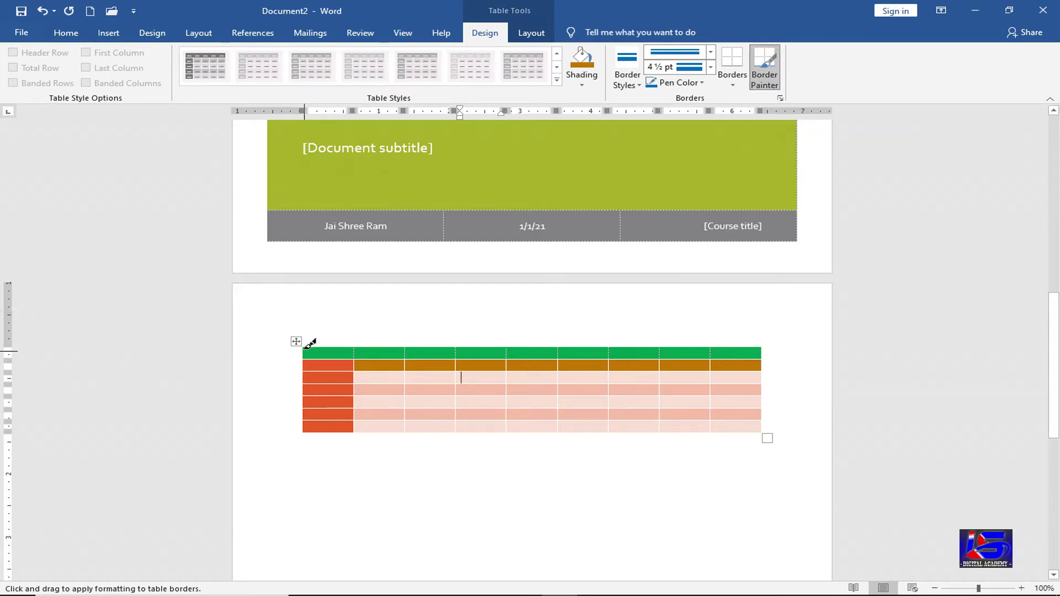
- Paint blue double borders on the top edge and two column lines, then undo them
{"action": "left_click_drag", "start_coordinate": [310, 344], "coordinate": [561, 331]}
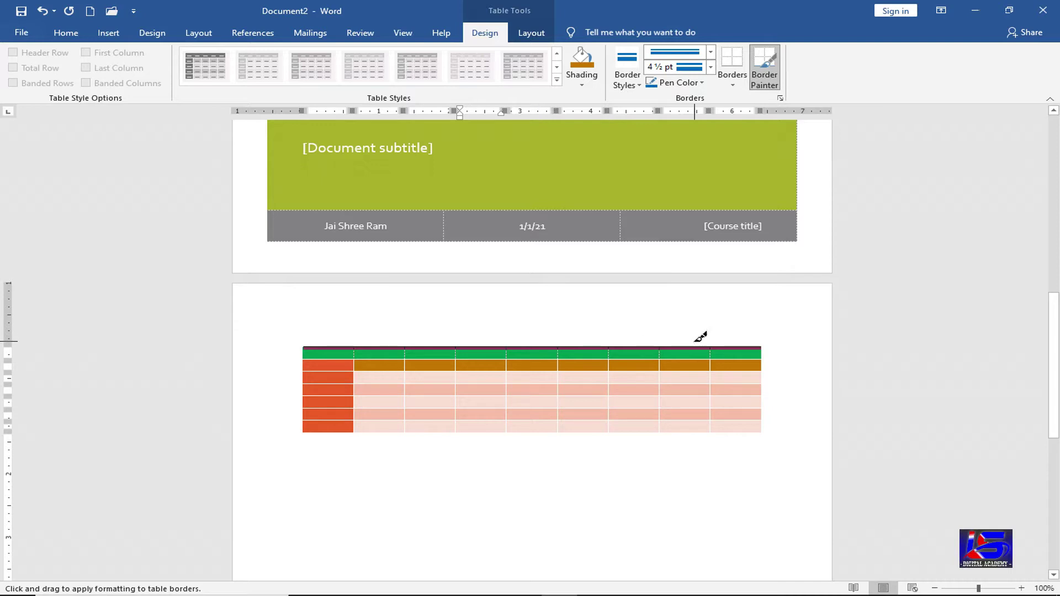
{"action": "left_click_drag", "start_coordinate": [701, 336], "coordinate": [690, 339]}
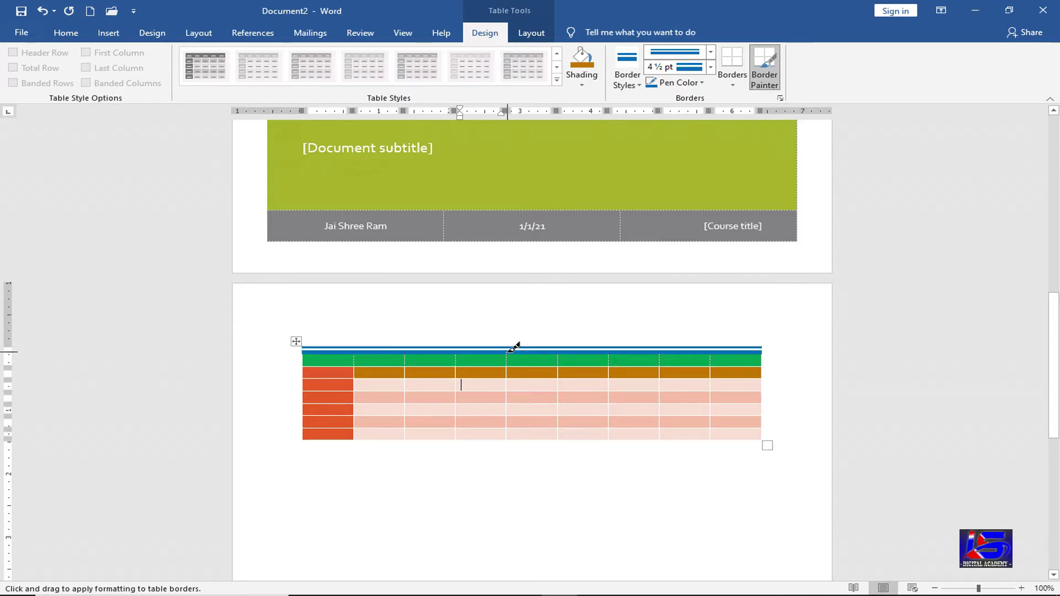
{"action": "left_click_drag", "start_coordinate": [511, 350], "coordinate": [503, 440]}
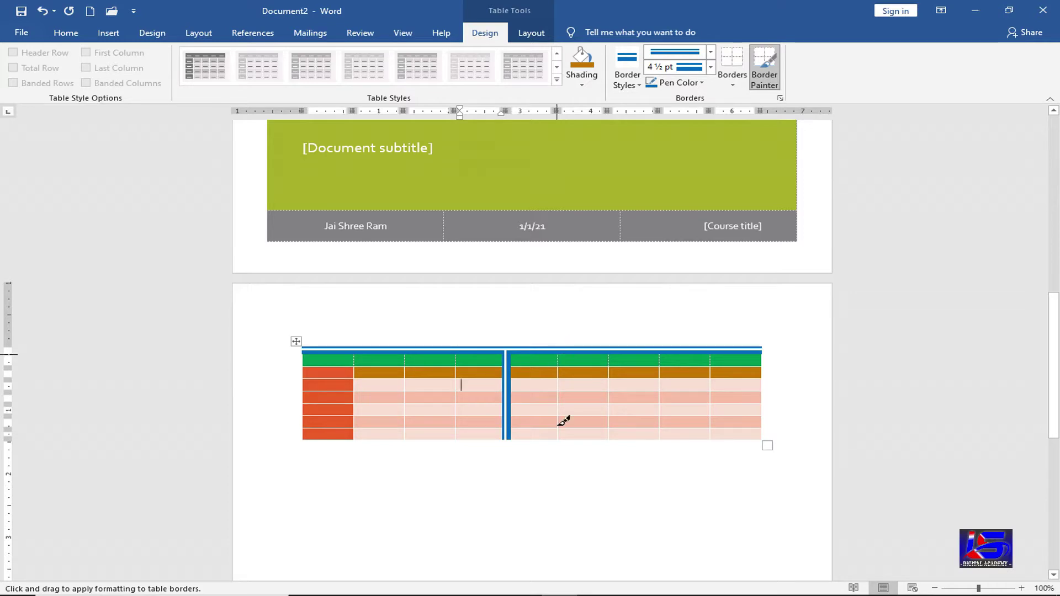
{"action": "left_click_drag", "start_coordinate": [562, 422], "coordinate": [558, 357]}
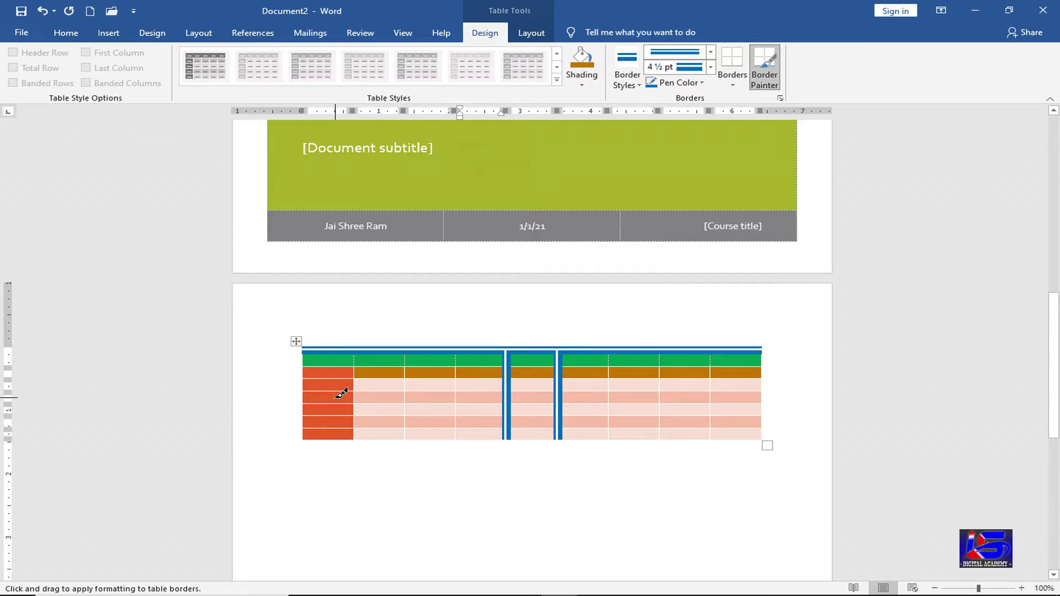
{"action": "key", "text": "ctrl+z"}
{"action": "key", "text": "ctrl+z"}
{"action": "key", "text": "ctrl+z"}
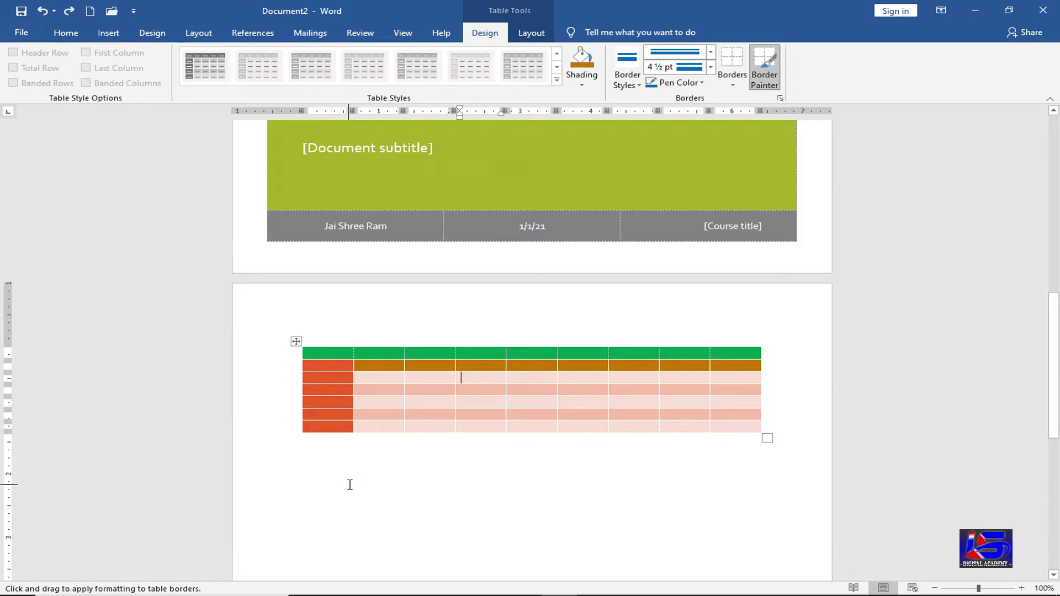
{"action": "key", "text": "Escape"}
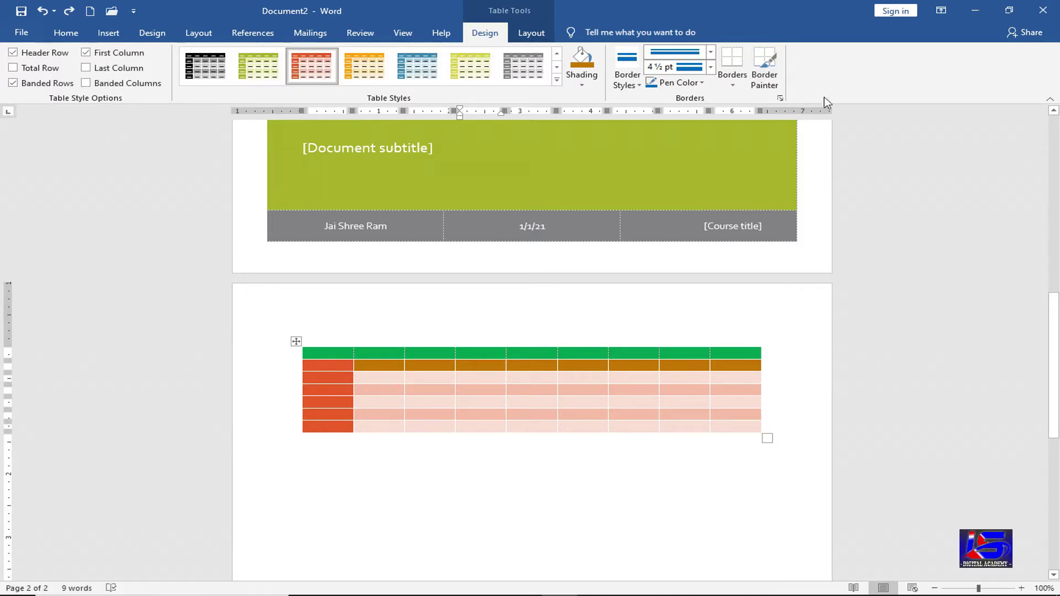
- Apply the blue double line to all inside borders of the table
{"action": "left_click", "coordinate": [768, 72]}
{"action": "key", "text": "Escape"}
{"action": "left_click", "coordinate": [296, 342]}
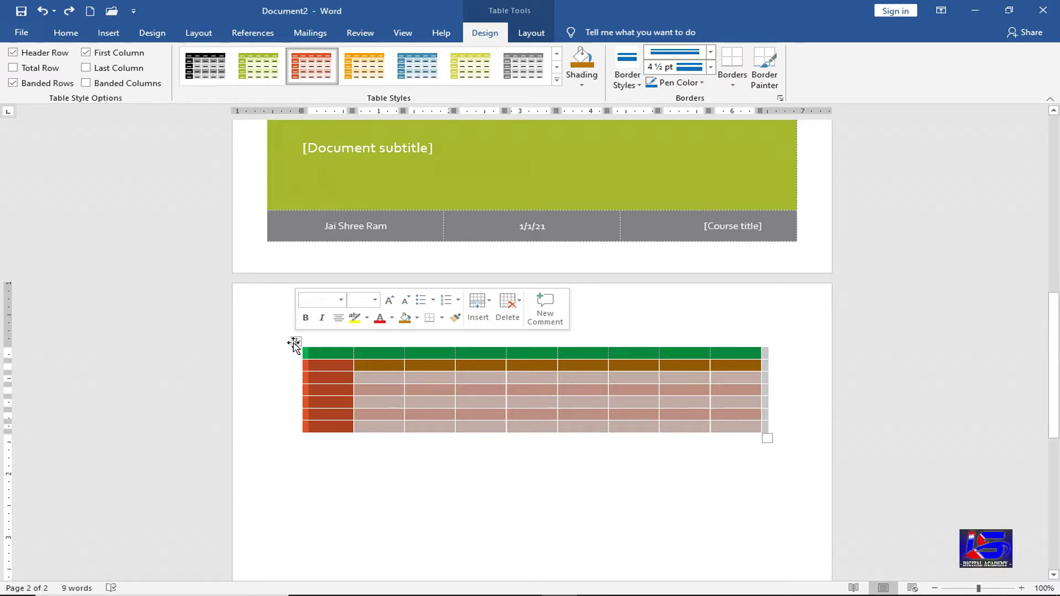
{"action": "left_click", "coordinate": [733, 85]}
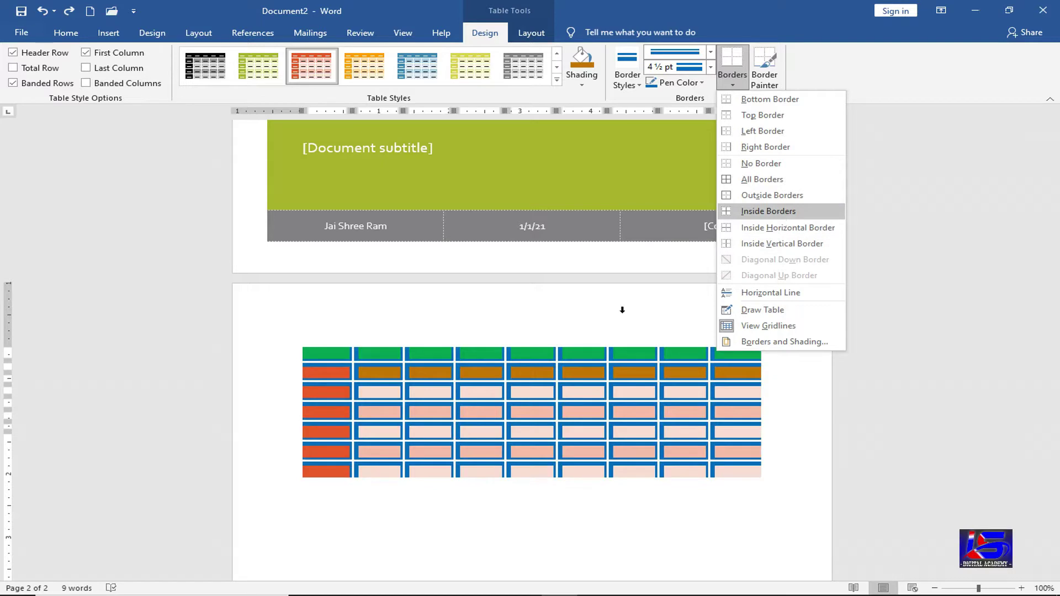
{"action": "key", "text": "Return"}
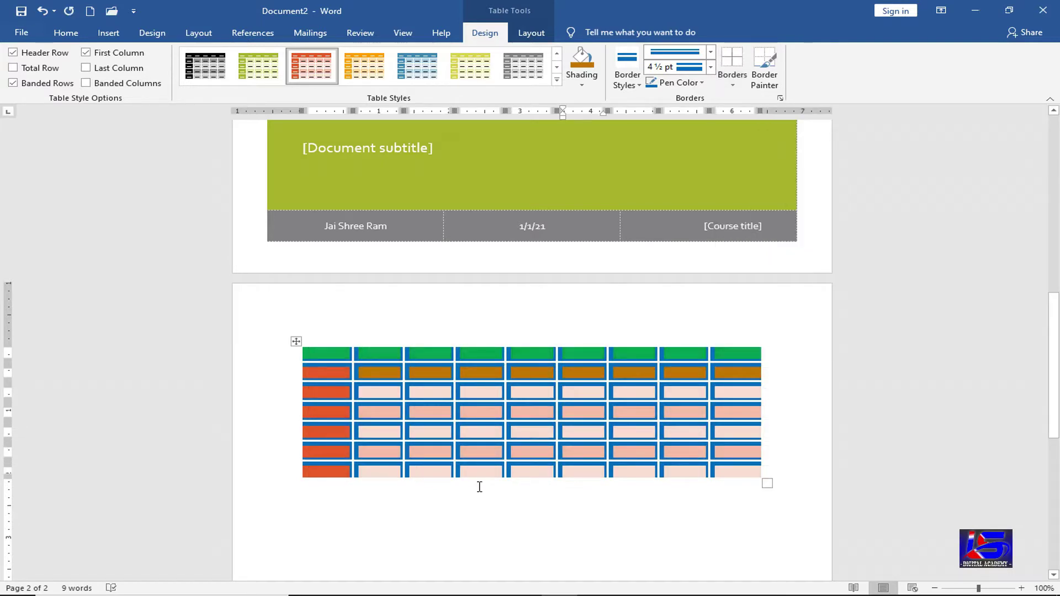
- Set the border pen to a red 6 pt line and apply it as the table's outside border
{"action": "left_click", "coordinate": [712, 52]}
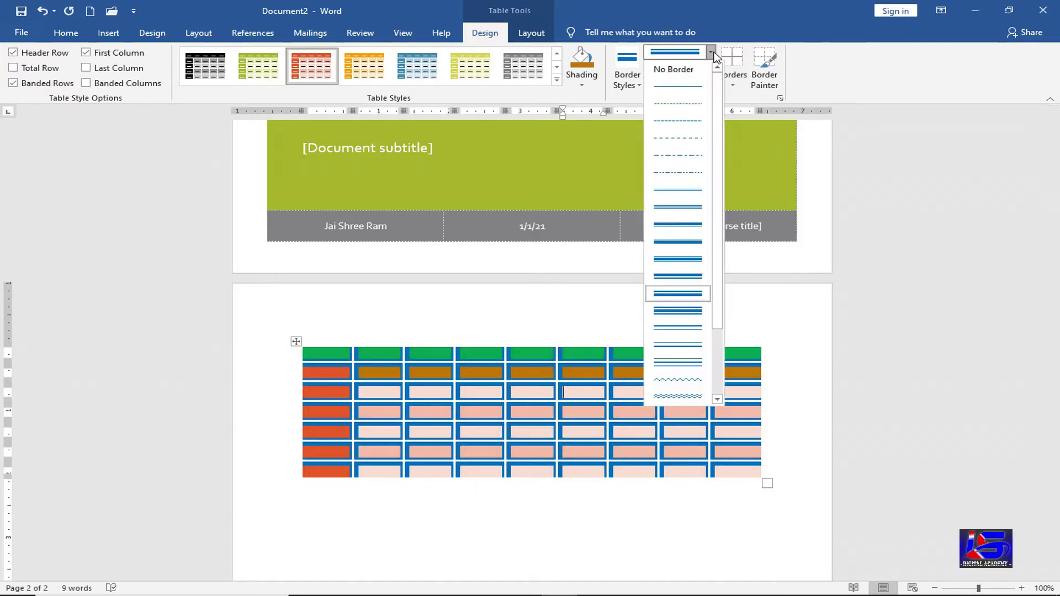
{"action": "left_click", "coordinate": [679, 259]}
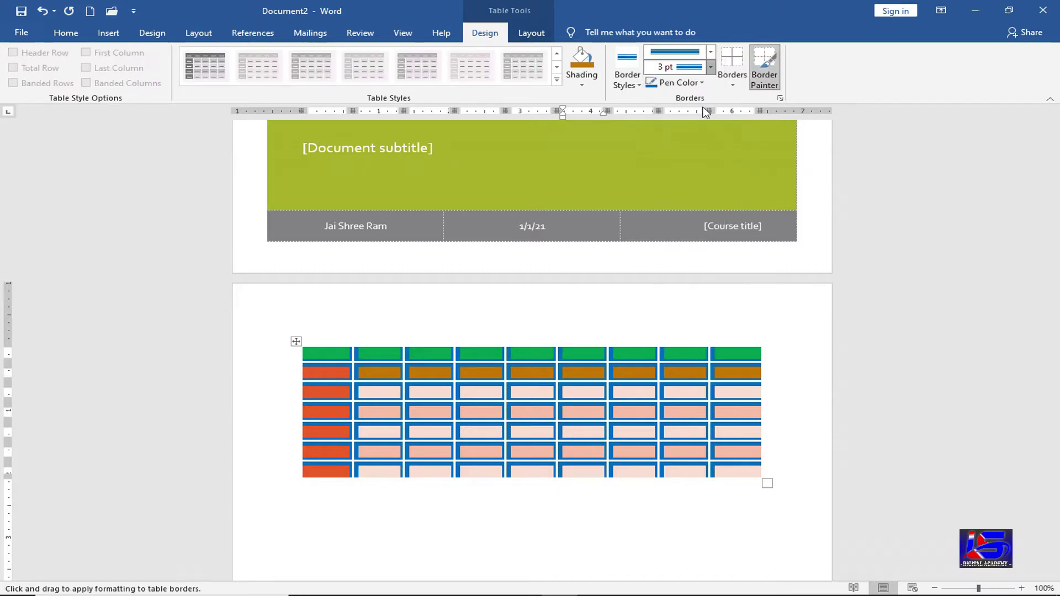
{"action": "left_click", "coordinate": [710, 66]}
{"action": "left_click", "coordinate": [691, 154]}
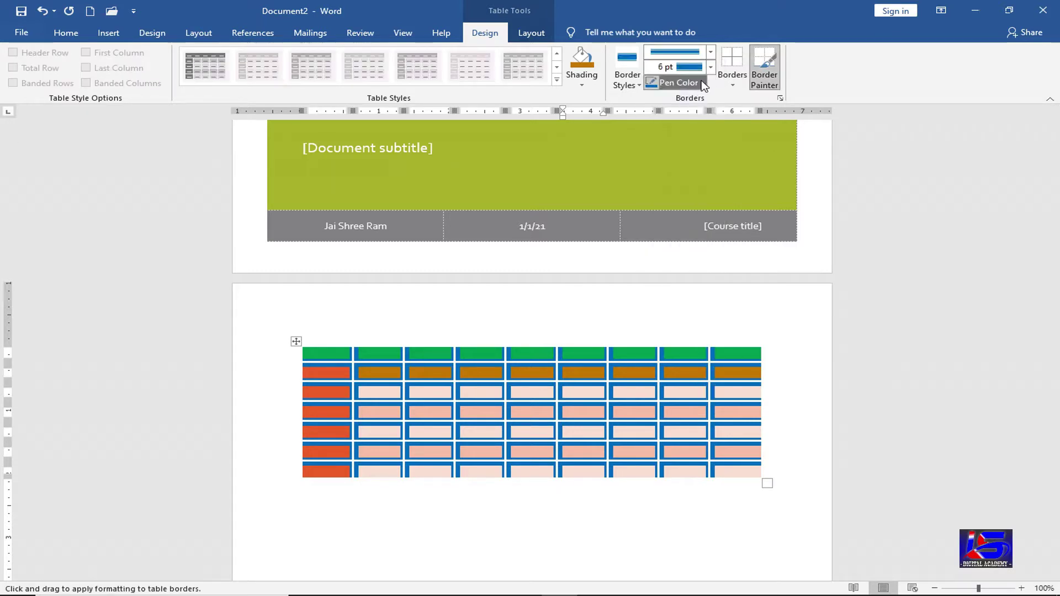
{"action": "left_click", "coordinate": [703, 84]}
{"action": "left_click", "coordinate": [669, 202]}
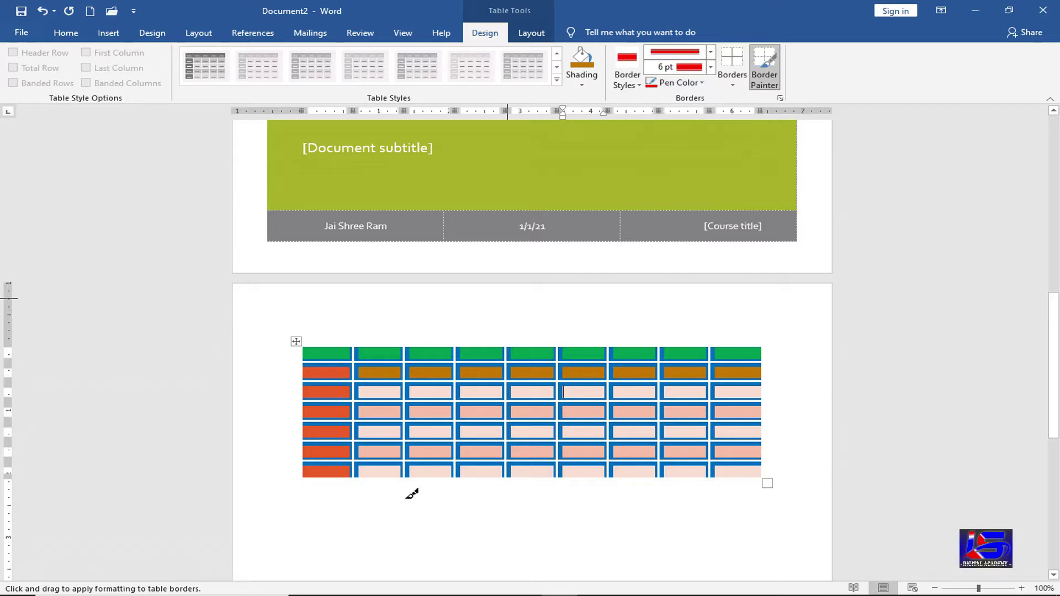
{"action": "key", "text": "Escape"}
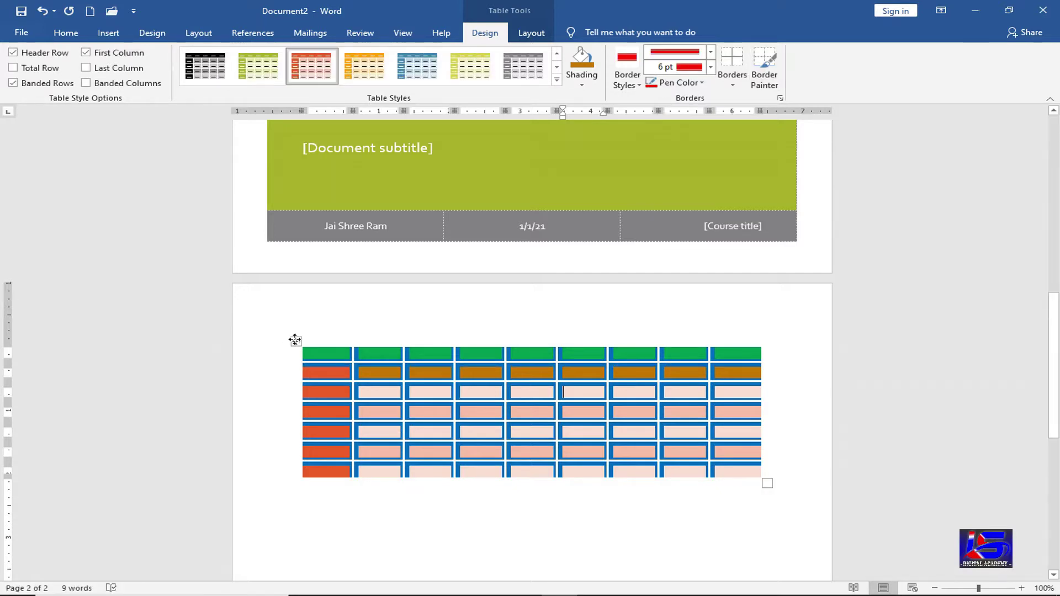
{"action": "left_click", "coordinate": [295, 340]}
{"action": "left_click", "coordinate": [733, 84]}
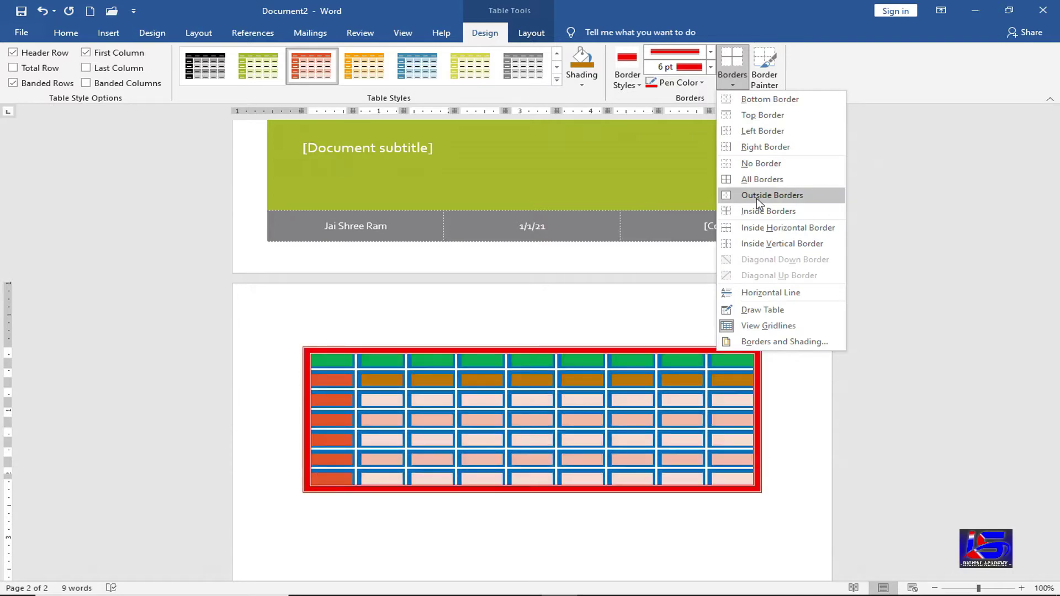
{"action": "left_click", "coordinate": [367, 502]}
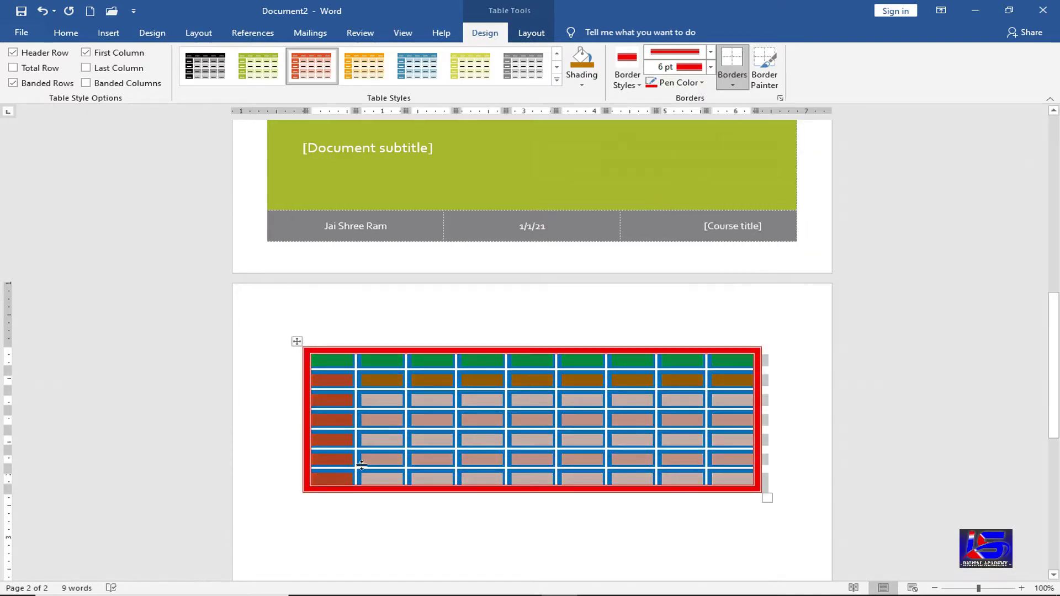
{"action": "left_click", "coordinate": [372, 505]}
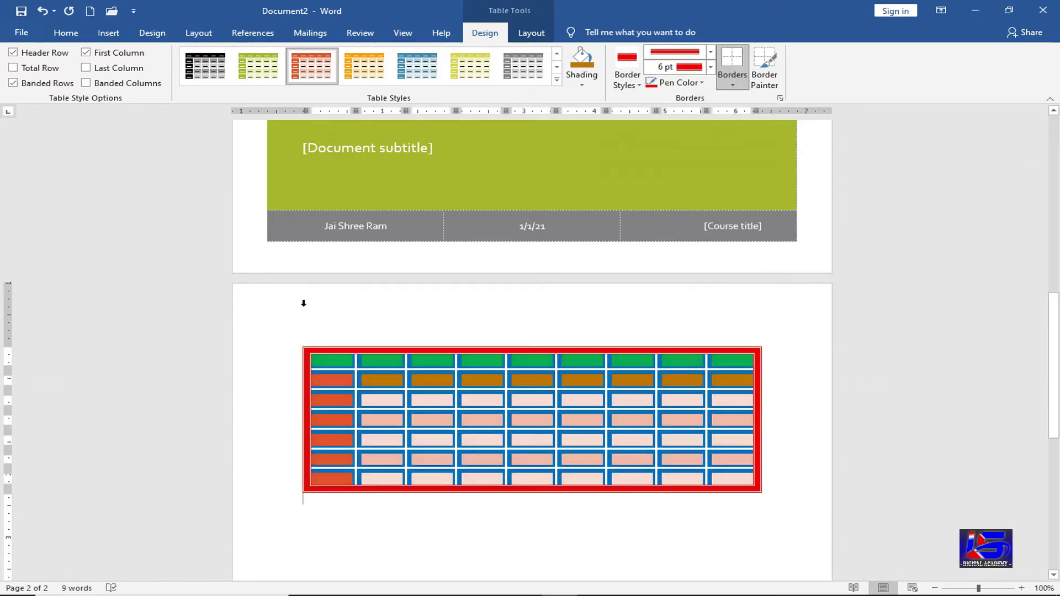
- Reset the table to the plain Table Grid style, clearing its shading and coloured borders
{"action": "left_click", "coordinate": [463, 420]}
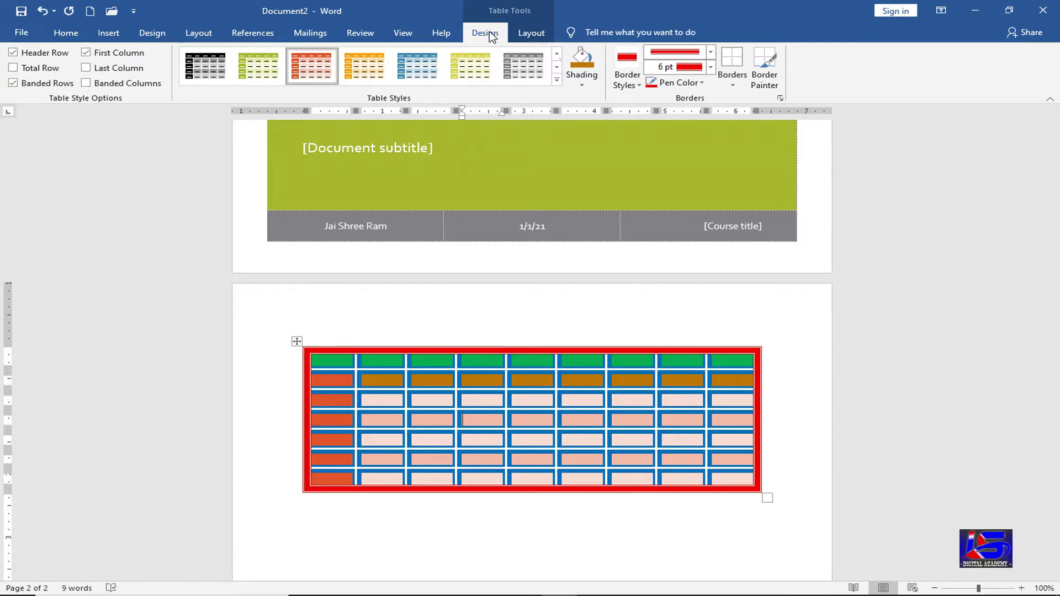
{"action": "left_click", "coordinate": [556, 80]}
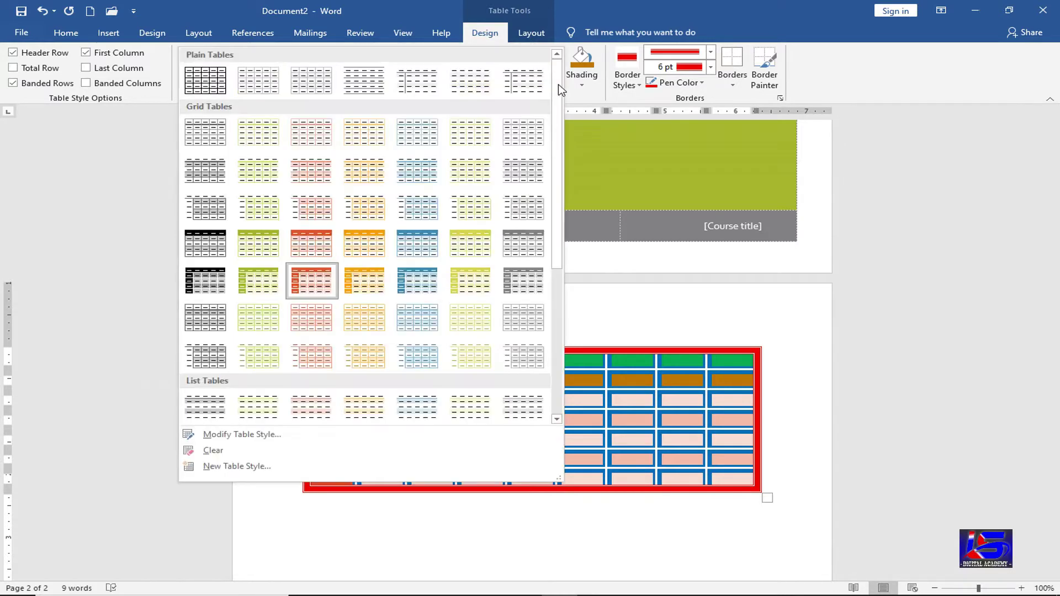
{"action": "left_click", "coordinate": [217, 84]}
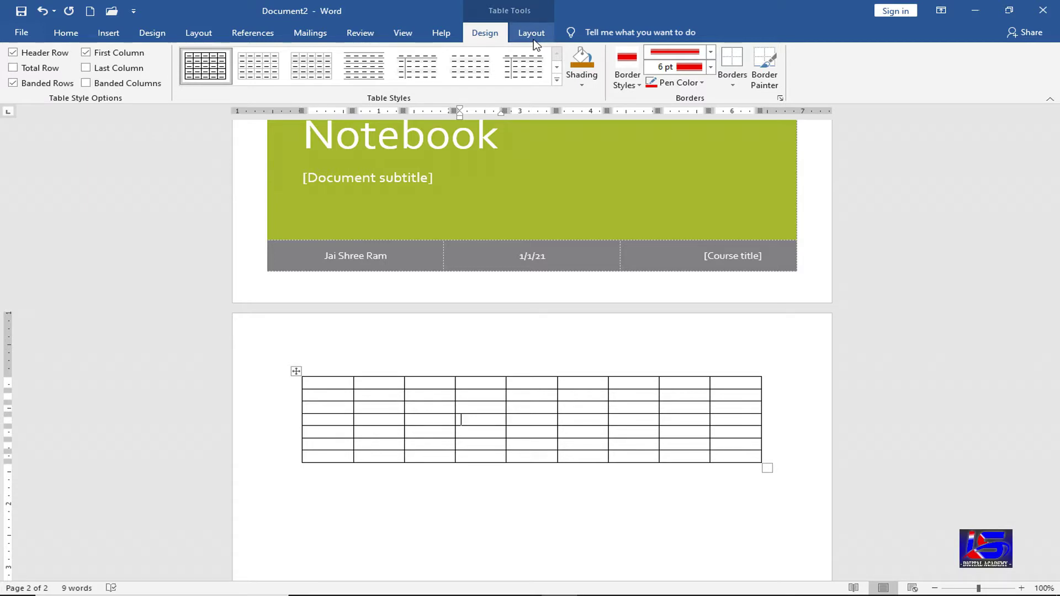
- Select individual table cells with the Layout tab's Select Cell option
{"action": "left_click", "coordinate": [532, 36]}
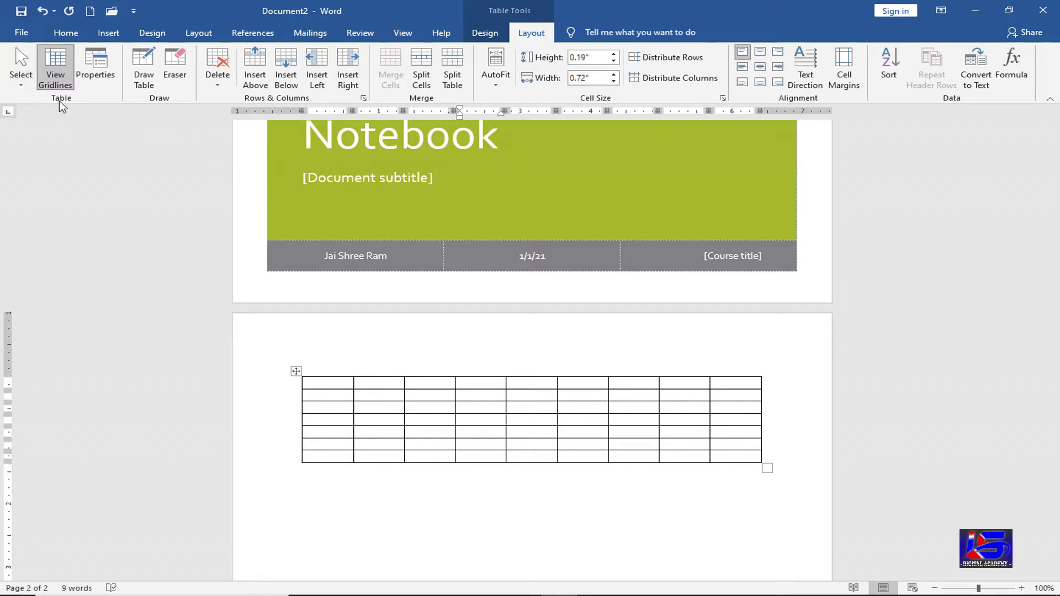
{"action": "left_click", "coordinate": [19, 88]}
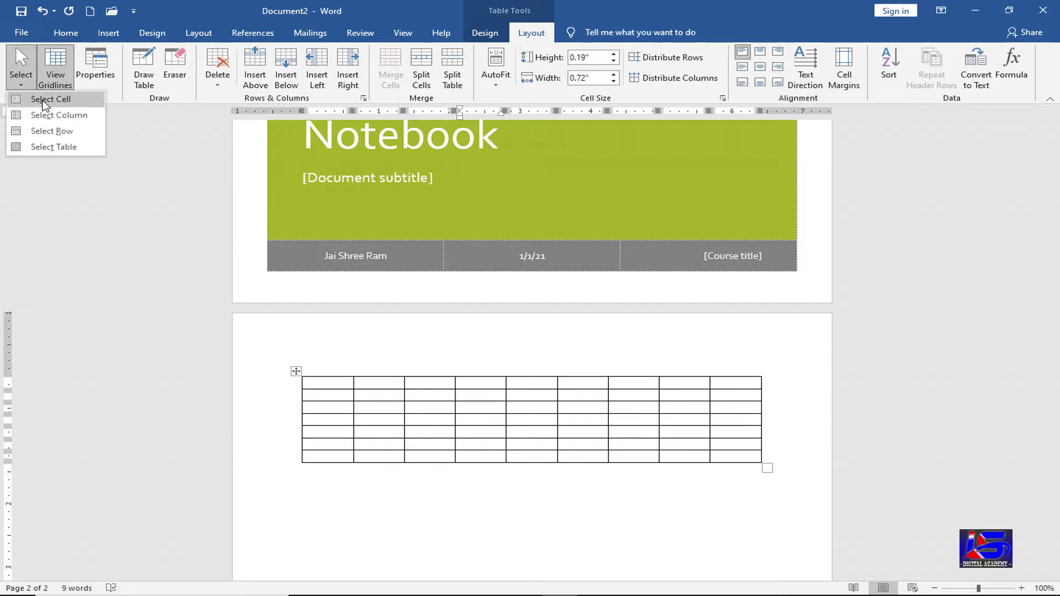
{"action": "left_click", "coordinate": [45, 101]}
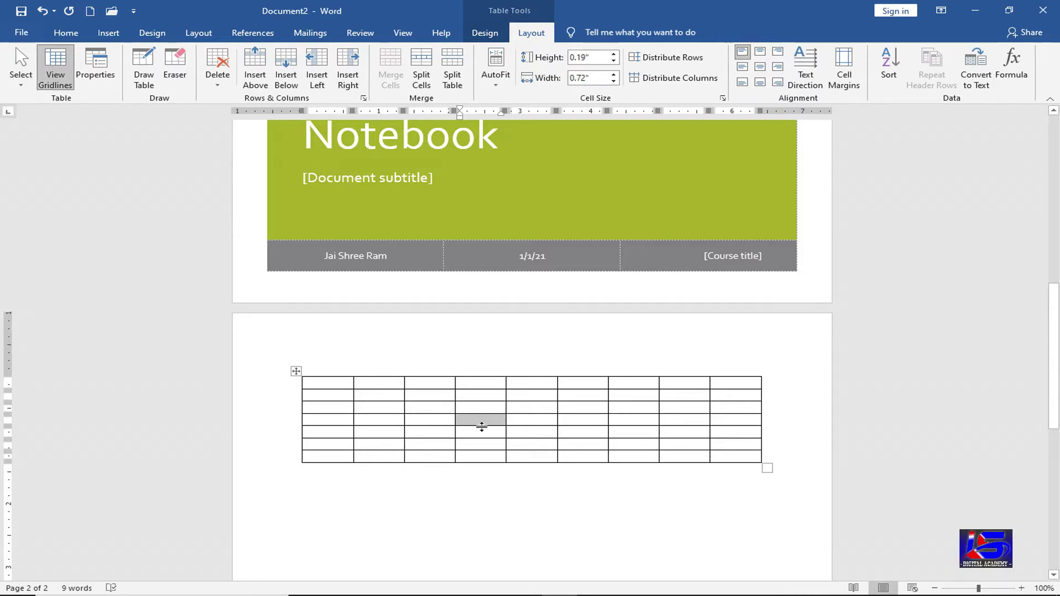
{"action": "left_click", "coordinate": [432, 407]}
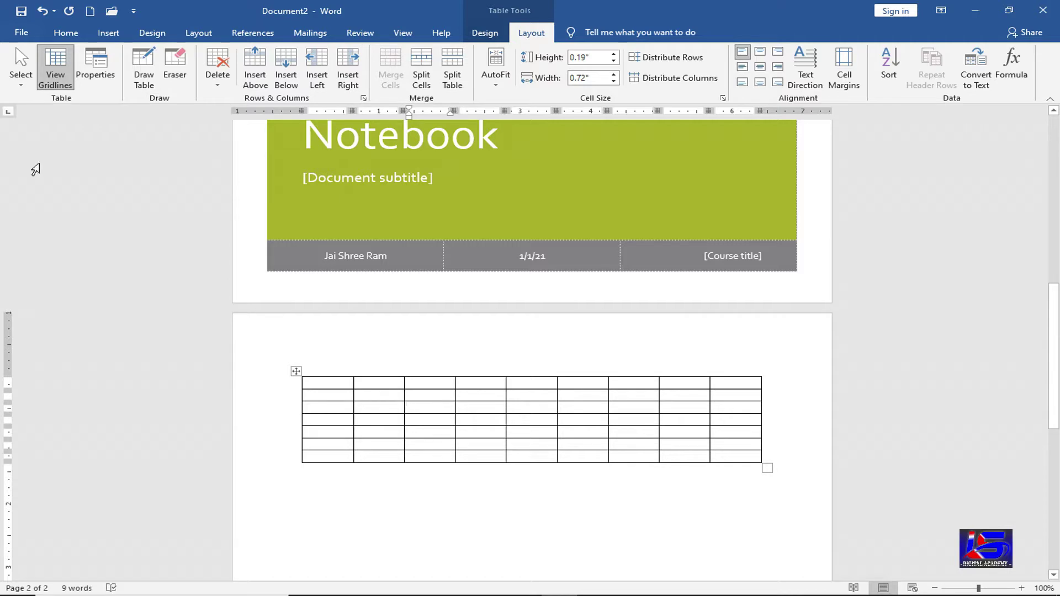
{"action": "left_click", "coordinate": [23, 87]}
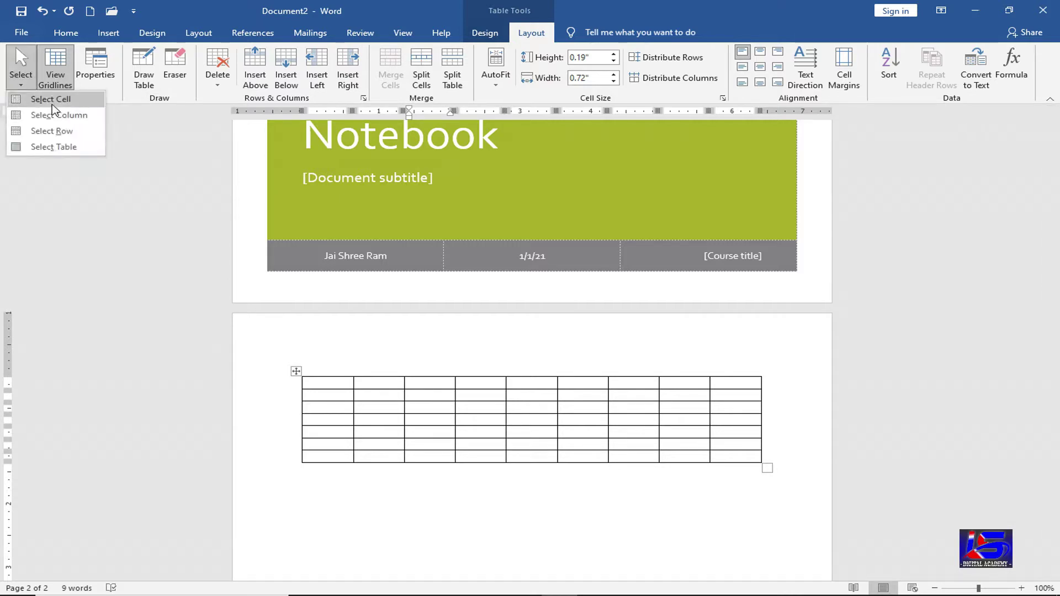
{"action": "left_click", "coordinate": [39, 102]}
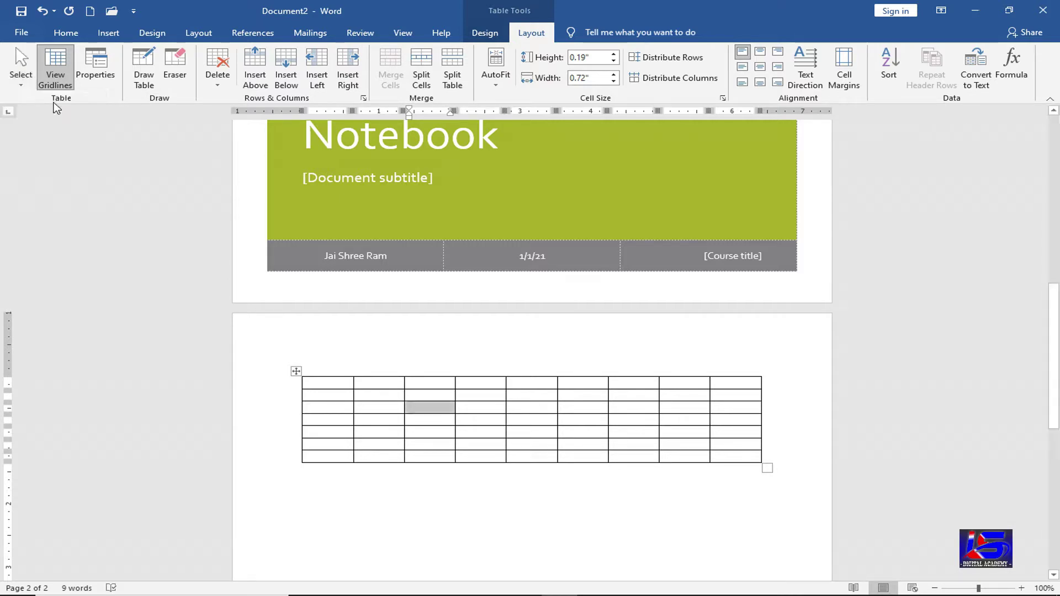
{"action": "left_click", "coordinate": [431, 409]}
- Select the table's third column, then return the insertion point to the table
{"action": "left_click", "coordinate": [21, 84]}
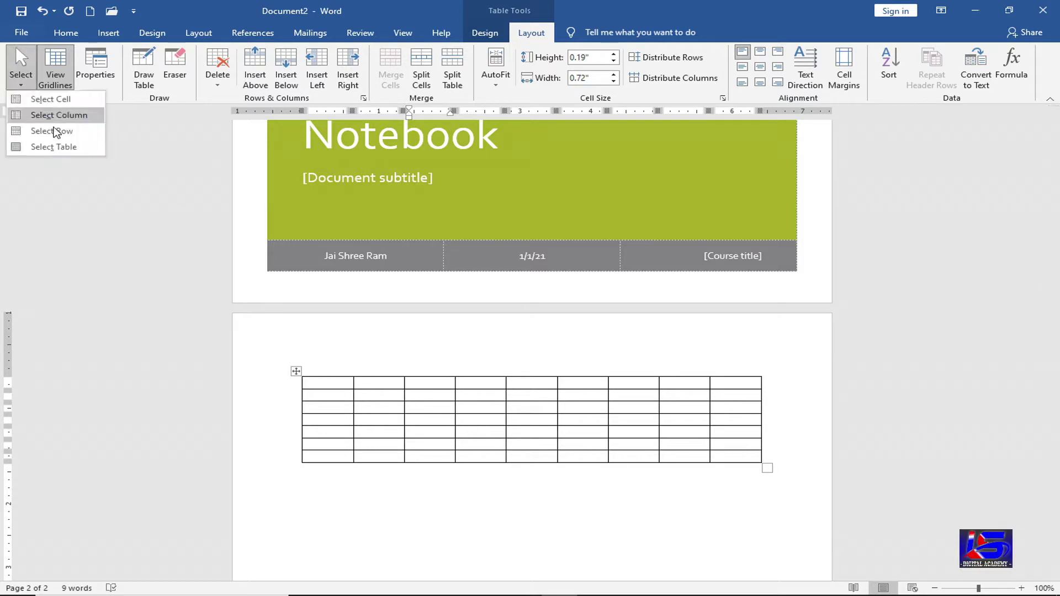
{"action": "left_click", "coordinate": [76, 116]}
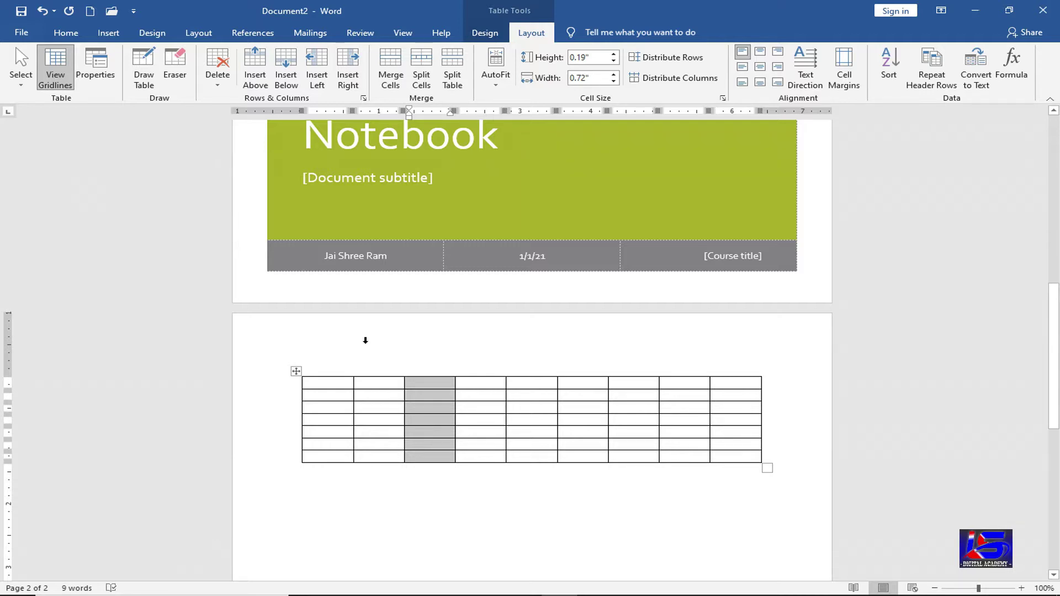
{"action": "left_click", "coordinate": [21, 80]}
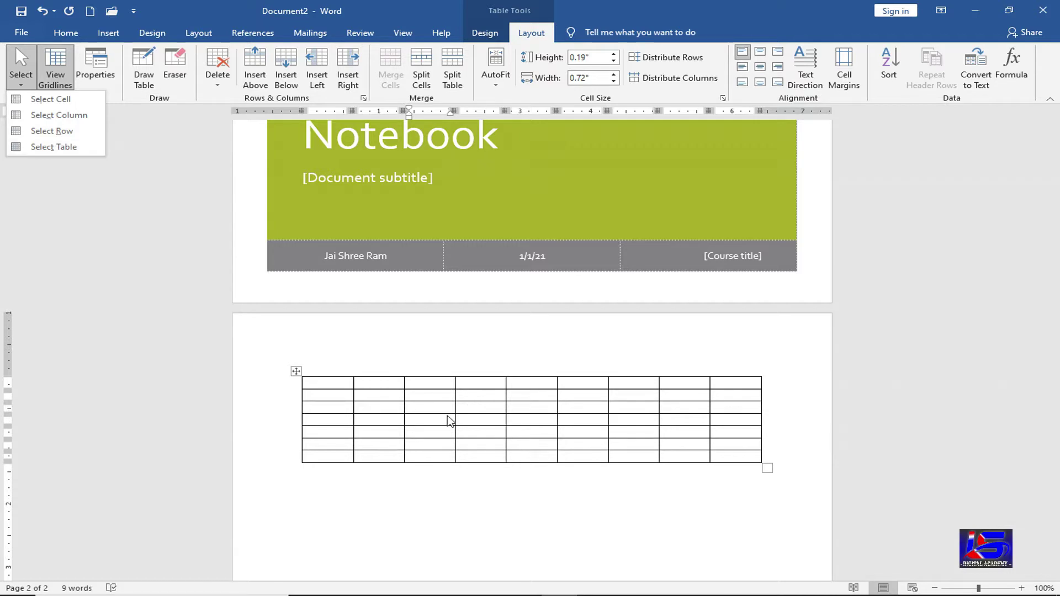
{"action": "left_click", "coordinate": [412, 432]}
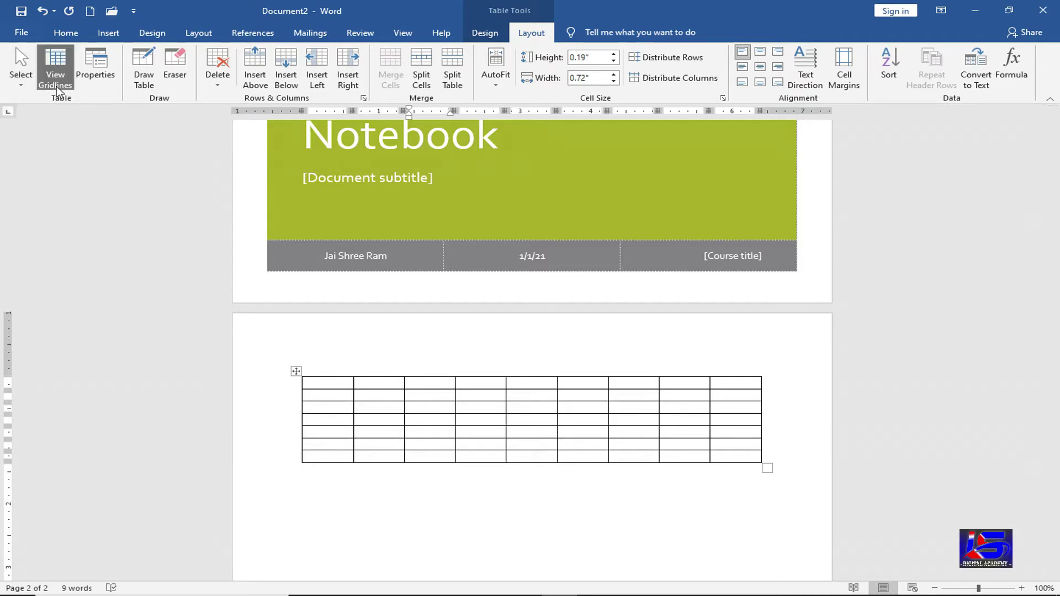
{"action": "left_click", "coordinate": [484, 33]}
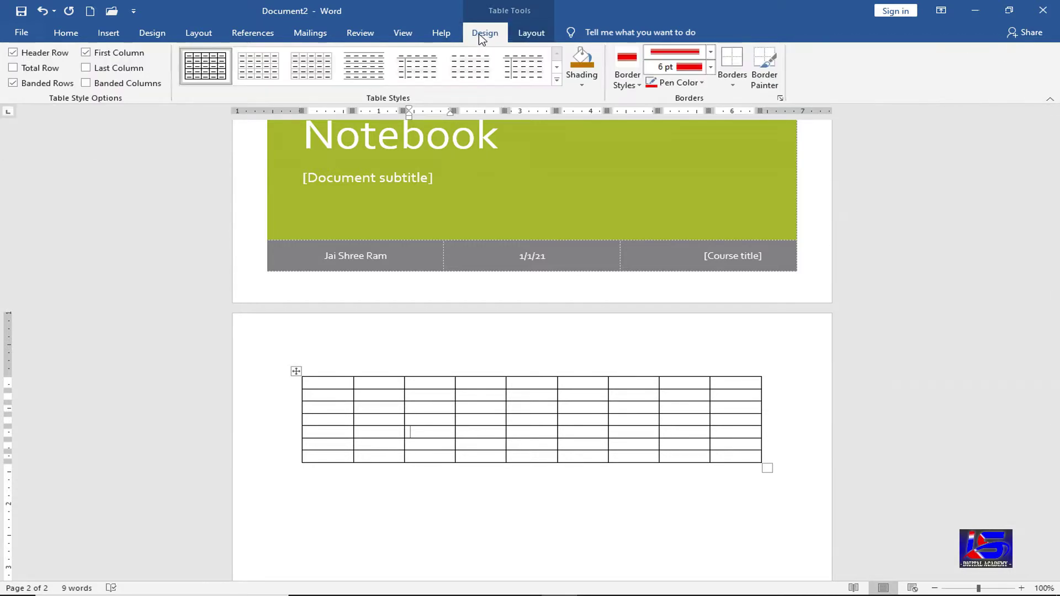
- Apply the dashed banded plain table style, toggle View Gridlines off and on, and expand the styles gallery
{"action": "left_click", "coordinate": [478, 73]}
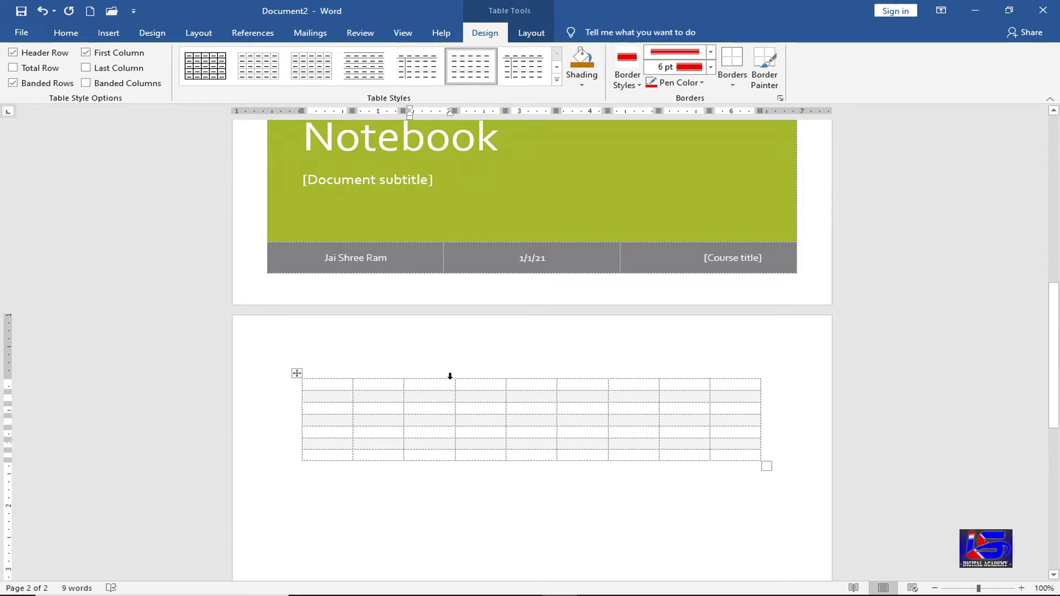
{"action": "left_click", "coordinate": [527, 35]}
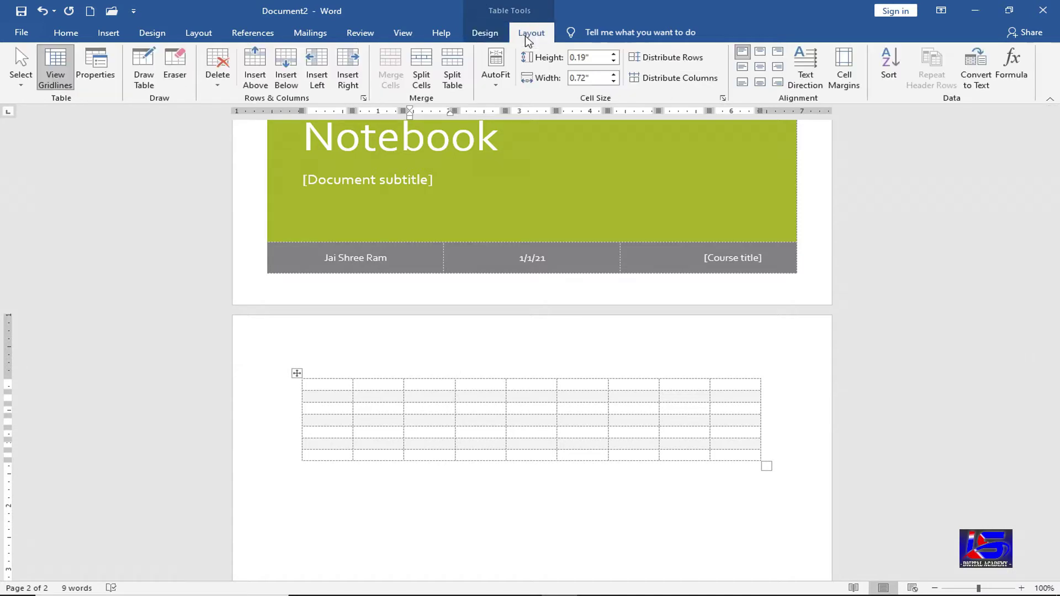
{"action": "left_click", "coordinate": [66, 86]}
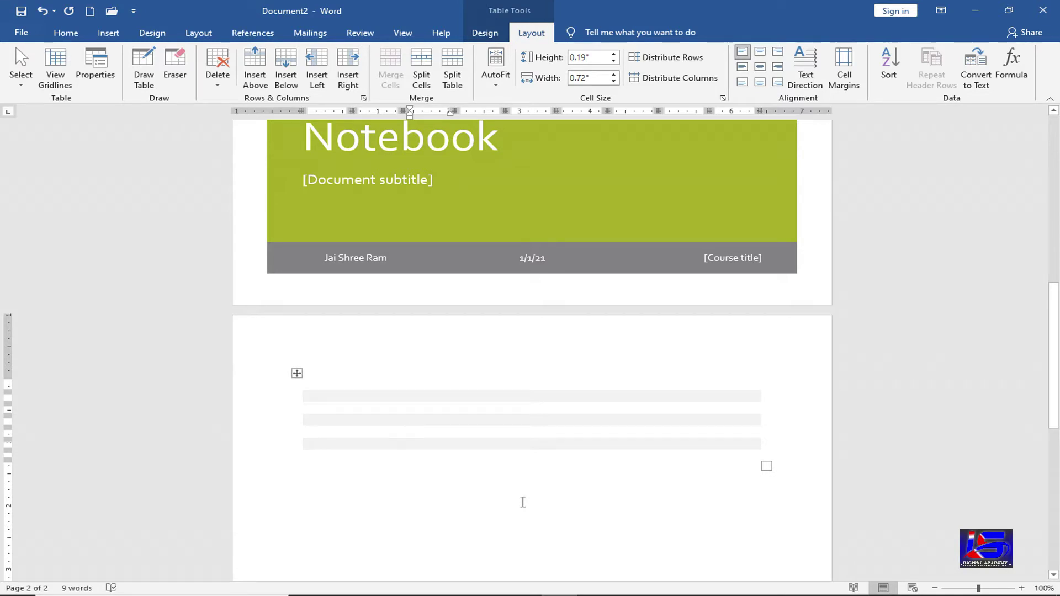
{"action": "left_click", "coordinate": [57, 82]}
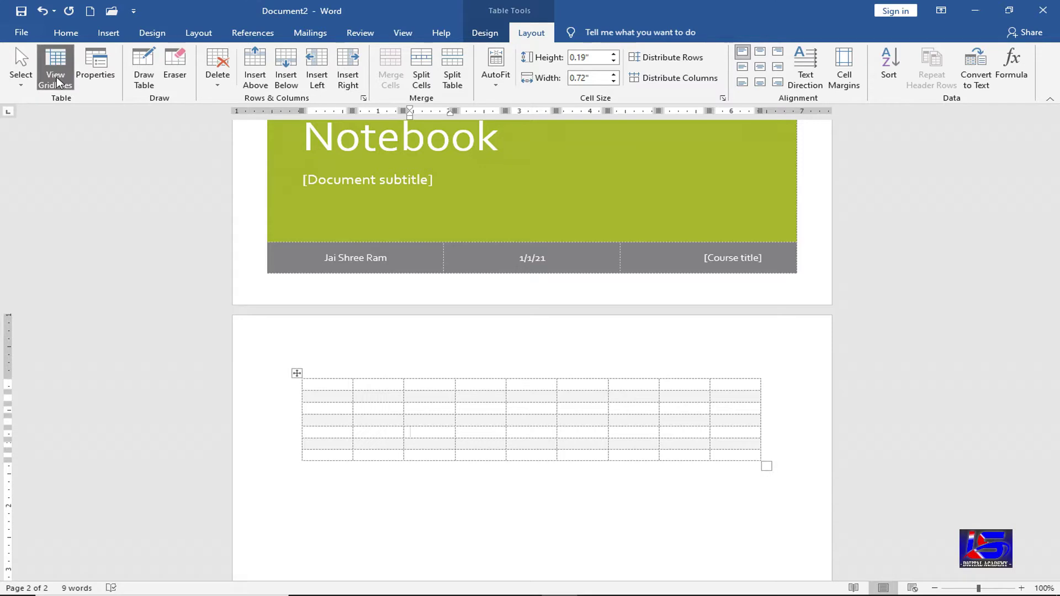
{"action": "left_click", "coordinate": [486, 33]}
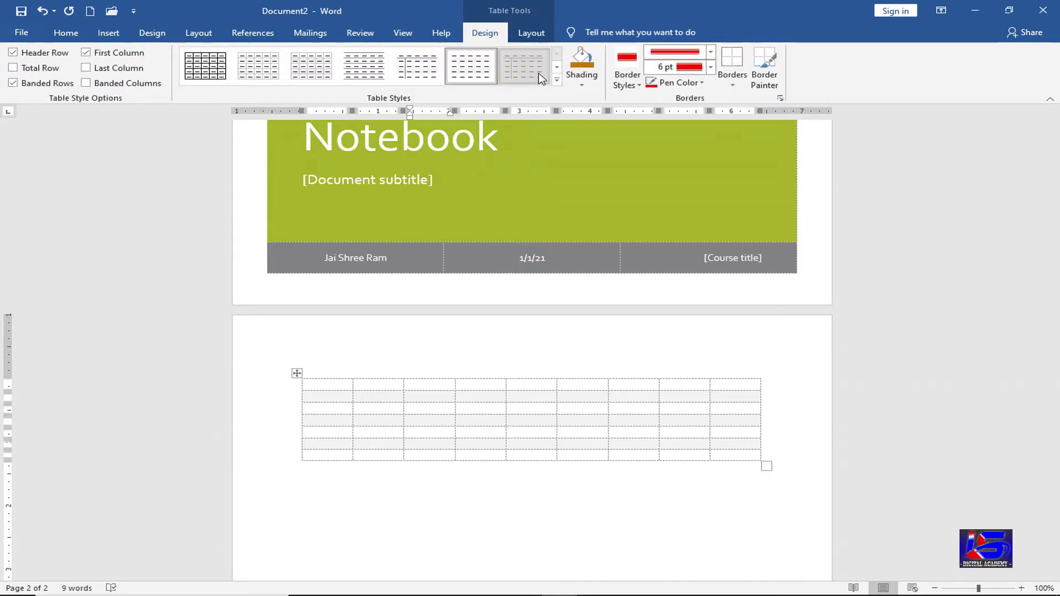
{"action": "left_click", "coordinate": [557, 79]}
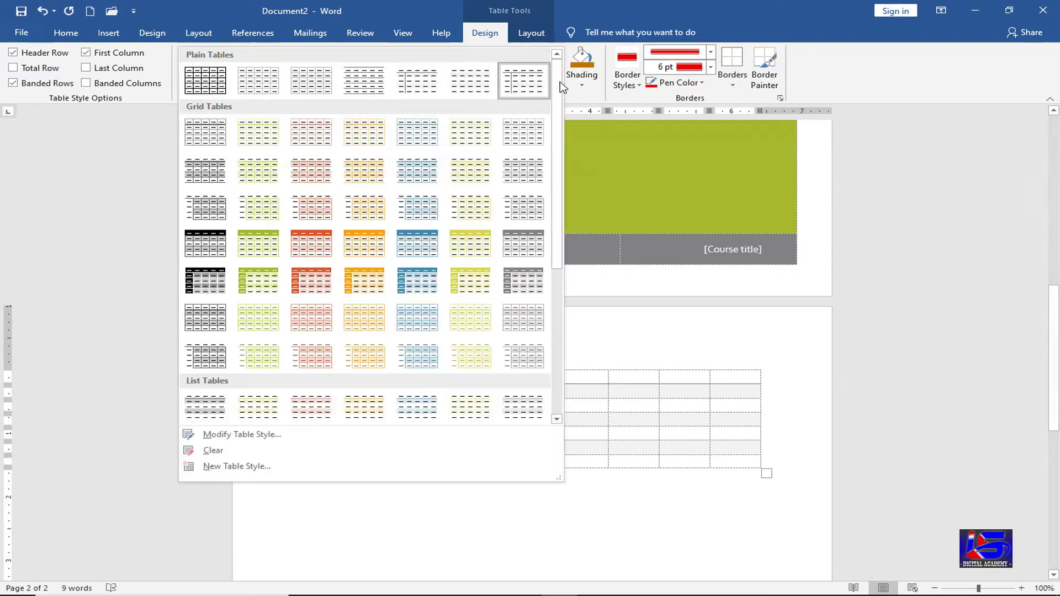
- Apply Grid Table 2 - Accent 4, then toggle View Gridlines off and back on
{"action": "left_click", "coordinate": [419, 172]}
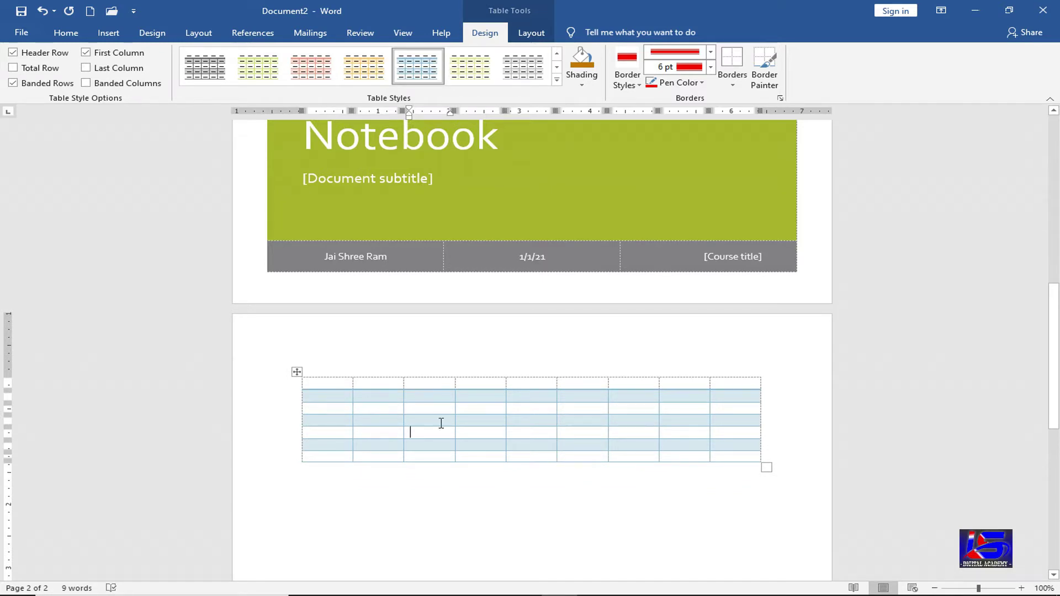
{"action": "mouse_move", "coordinate": [301, 436]}
{"action": "left_click", "coordinate": [531, 33]}
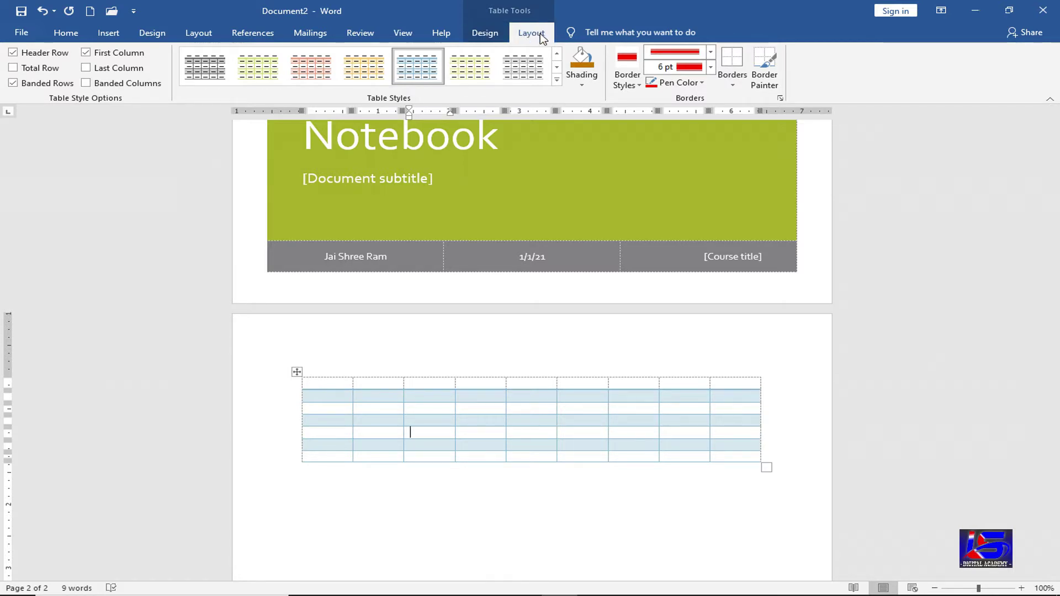
{"action": "left_click", "coordinate": [55, 67]}
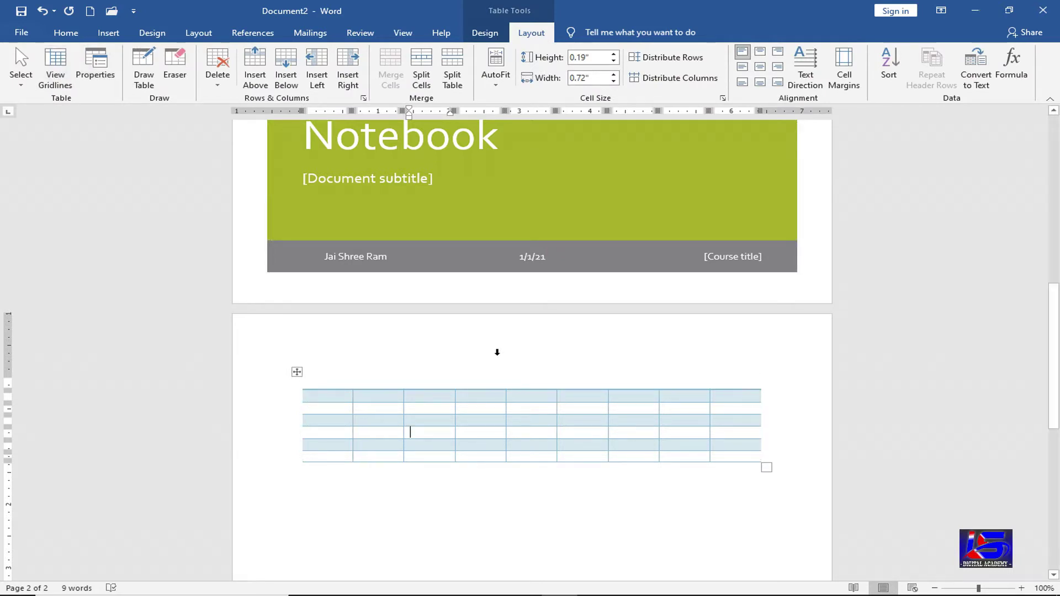
{"action": "left_click", "coordinate": [52, 76]}
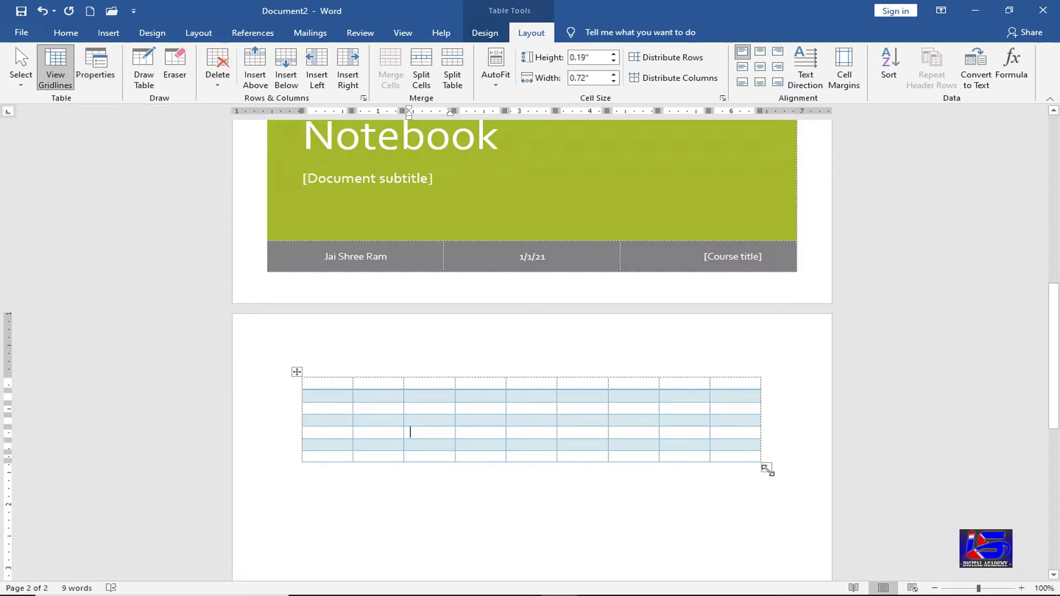
- Narrow the table to half its width and generate five =rand() sample paragraphs below it
{"action": "left_click_drag", "start_coordinate": [767, 467], "coordinate": [530, 422]}
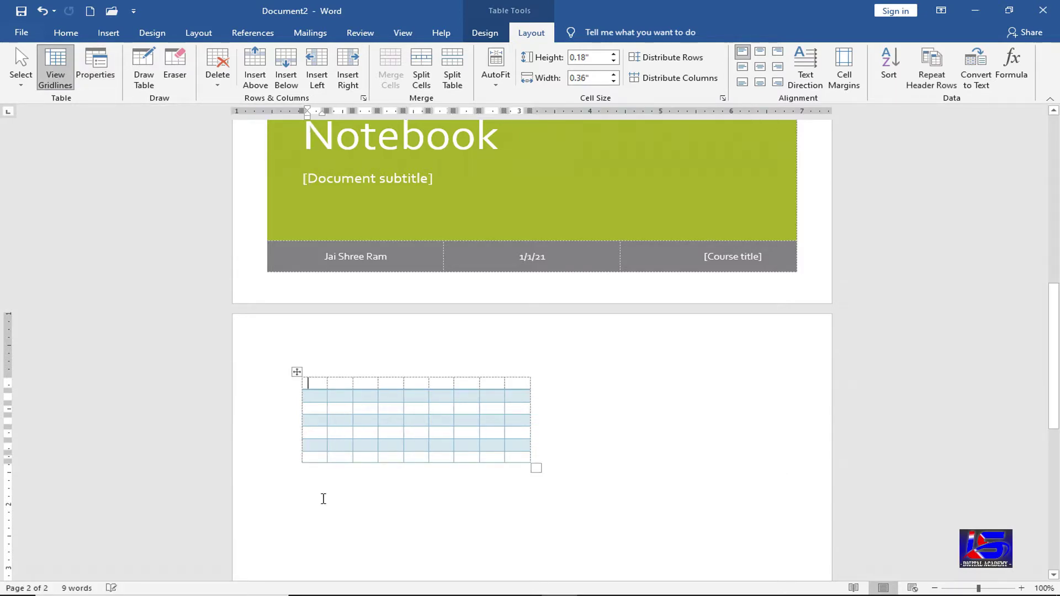
{"action": "left_click", "coordinate": [323, 499]}
{"action": "type", "text": "=rand"}
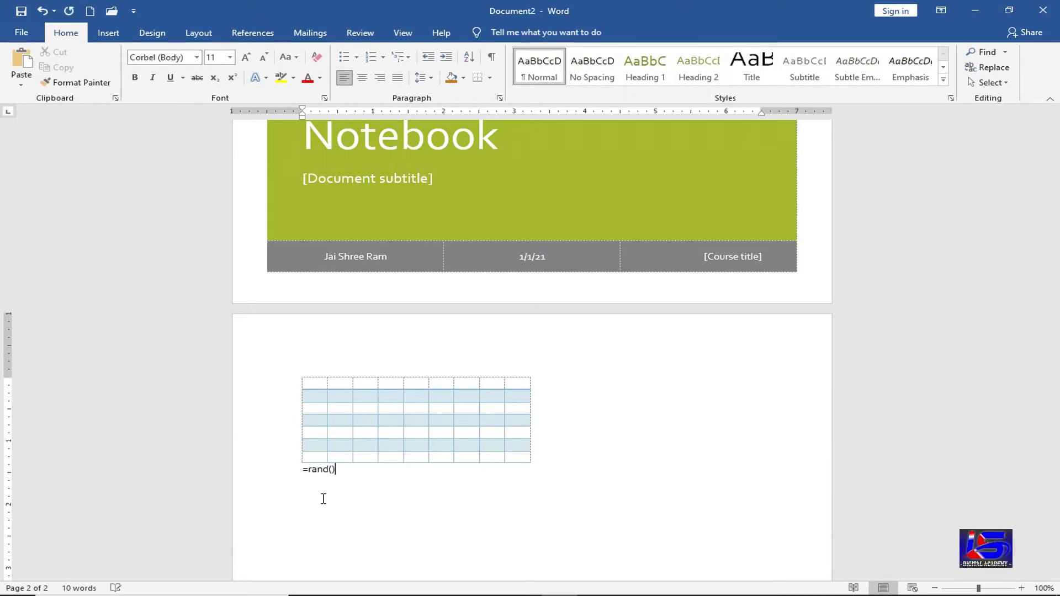
{"action": "type", "text": "()"}
{"action": "key", "text": "Return"}
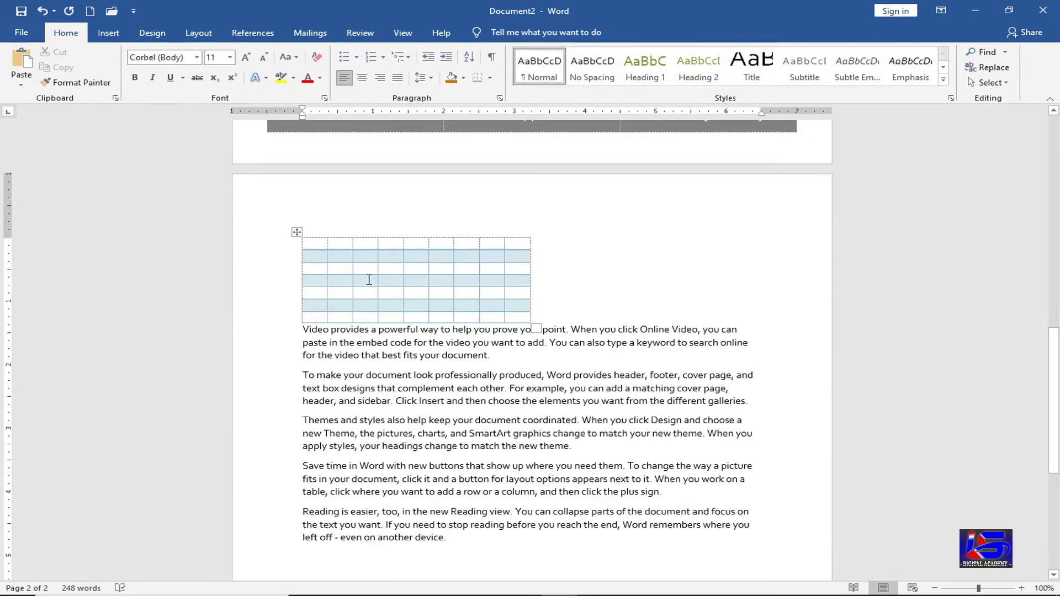
{"action": "left_click", "coordinate": [370, 279]}
{"action": "left_click", "coordinate": [531, 33]}
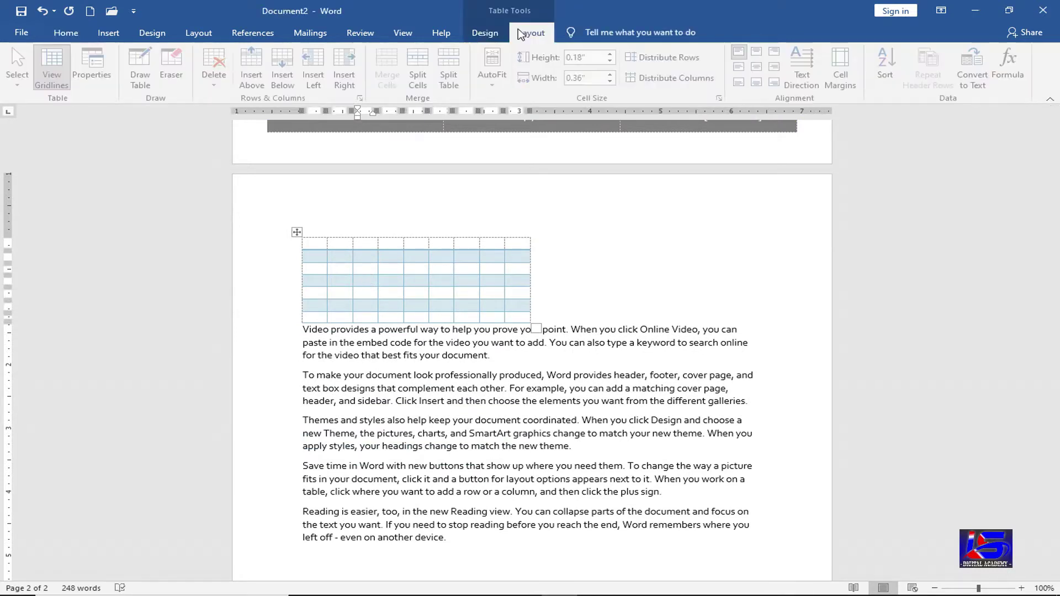
- Centre the table with text wrapping around it, then drag it down into the second paragraph
{"action": "left_click", "coordinate": [95, 66]}
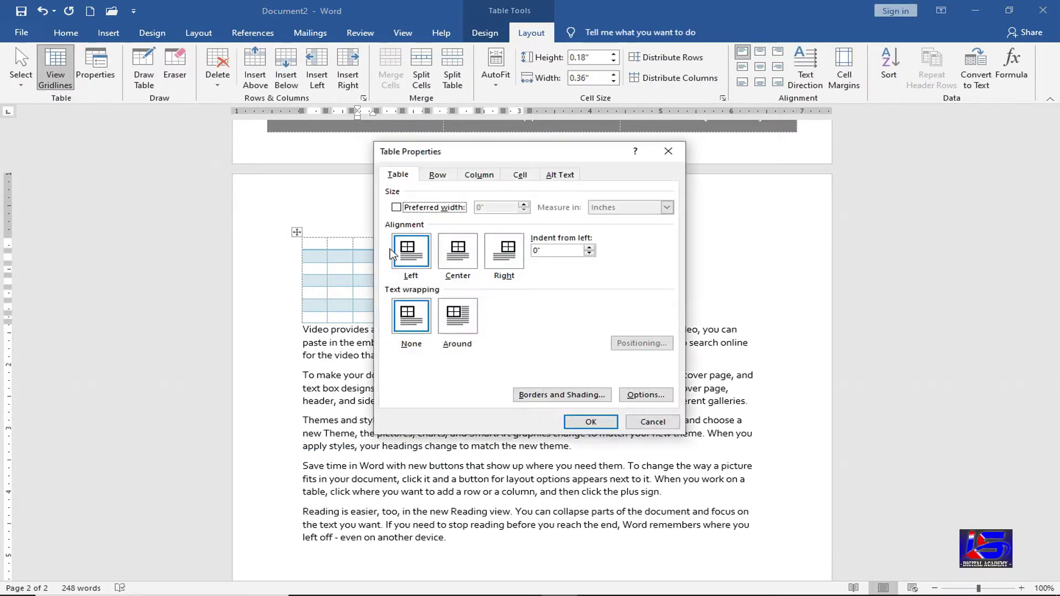
{"action": "left_click", "coordinate": [454, 259]}
{"action": "left_click", "coordinate": [453, 318]}
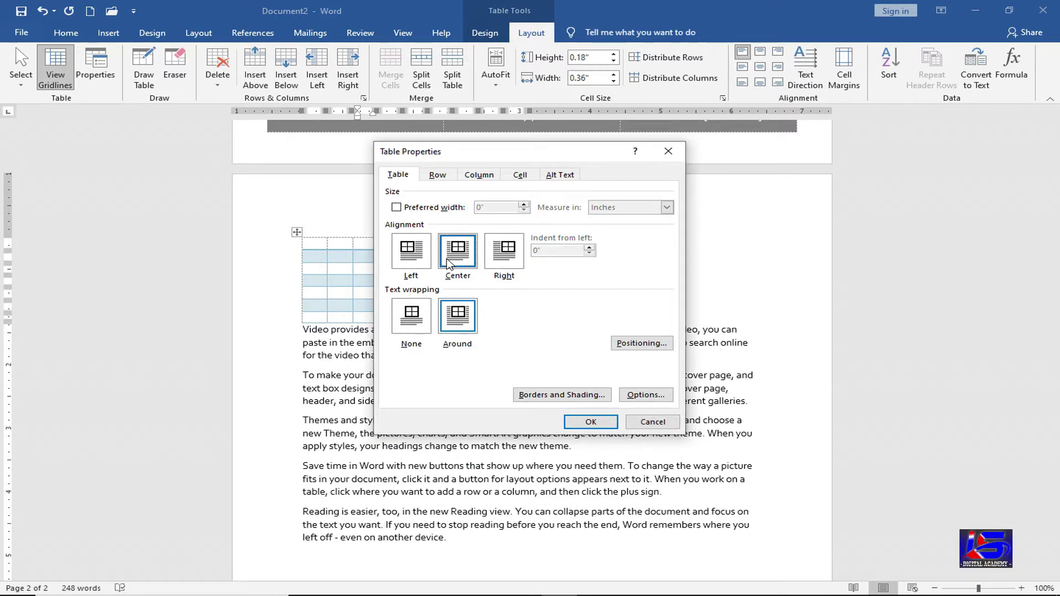
{"action": "left_click", "coordinate": [576, 422]}
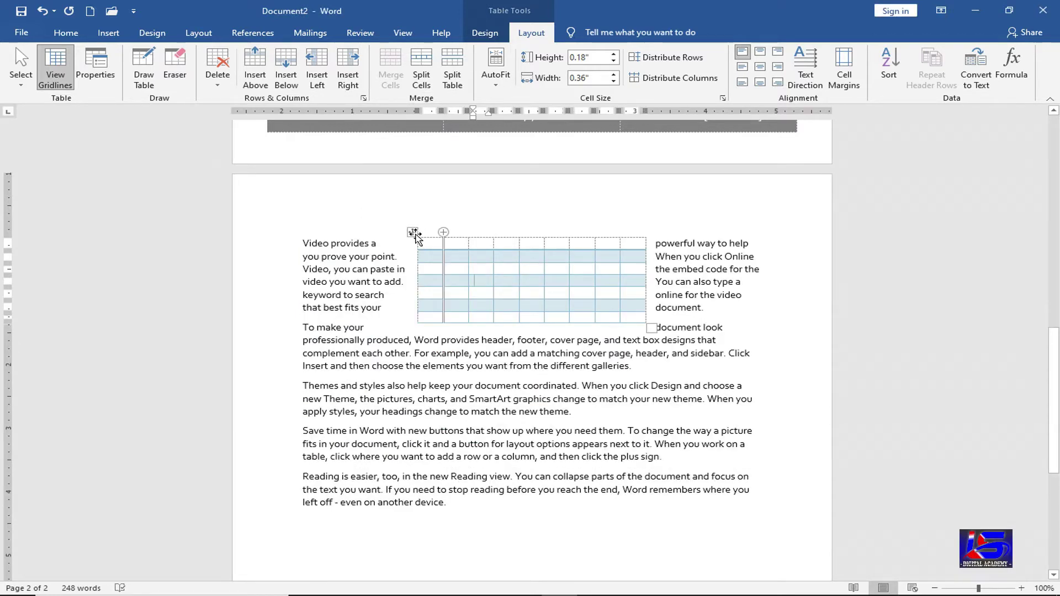
{"action": "left_click_drag", "start_coordinate": [412, 232], "coordinate": [409, 309]}
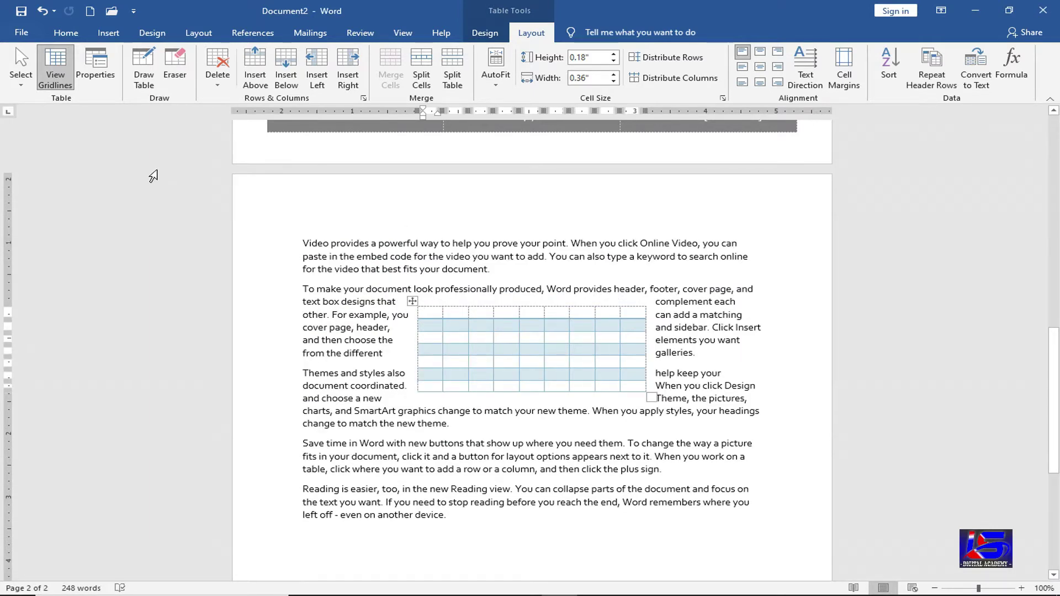
- Right-align the table through Table Properties
{"action": "left_click", "coordinate": [95, 66]}
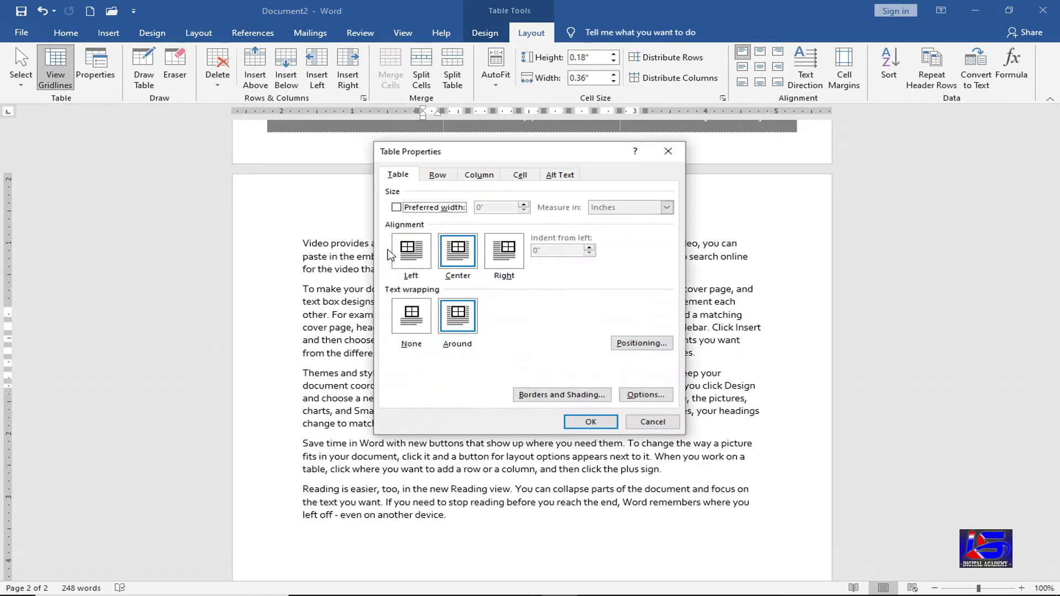
{"action": "left_click", "coordinate": [509, 258]}
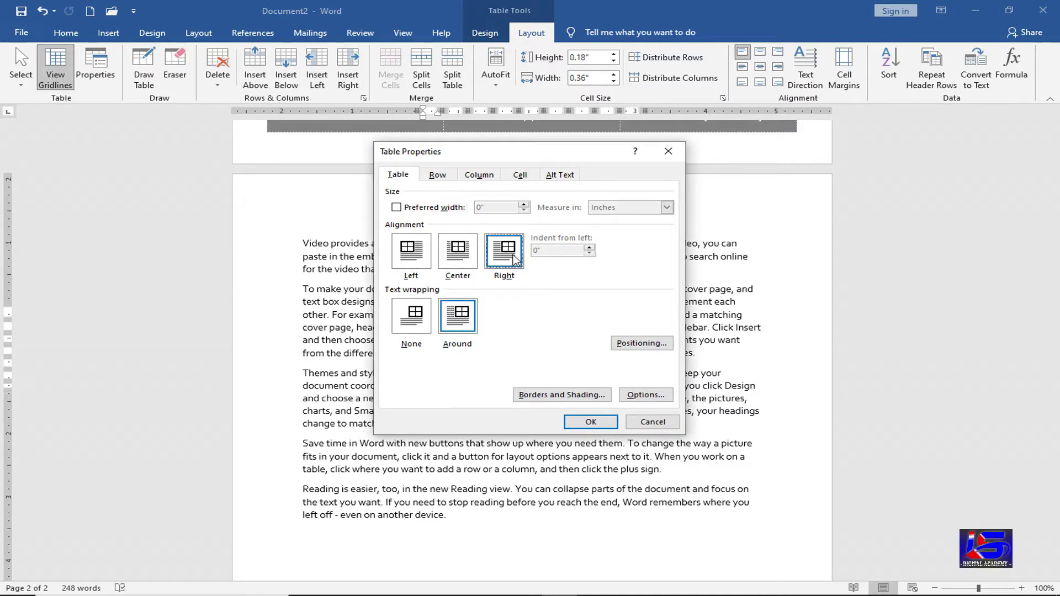
{"action": "left_click", "coordinate": [590, 422]}
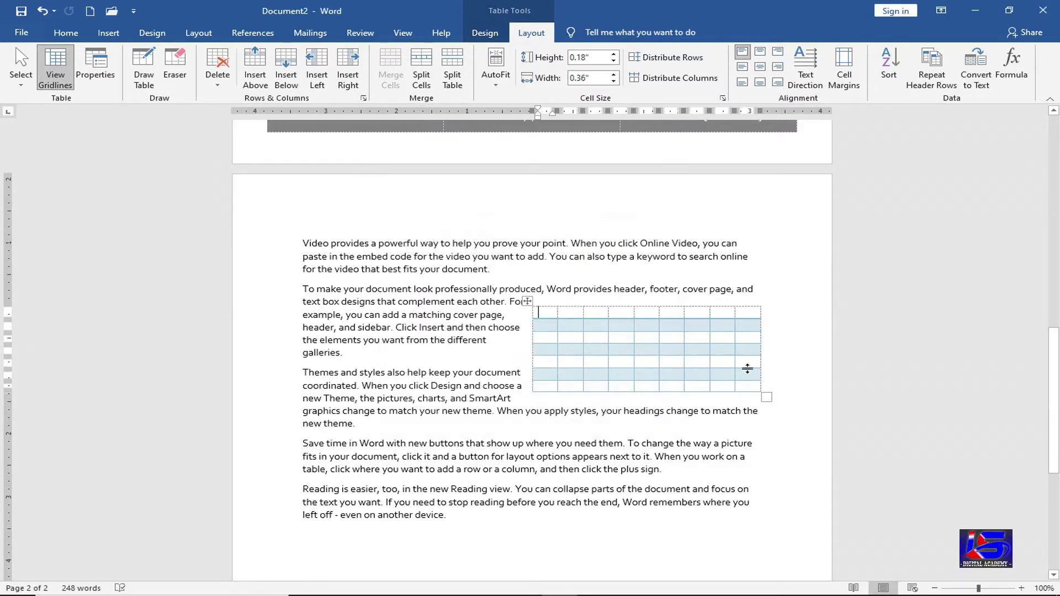
- Change the table's alignment to Left in Table Properties
{"action": "left_click", "coordinate": [95, 66]}
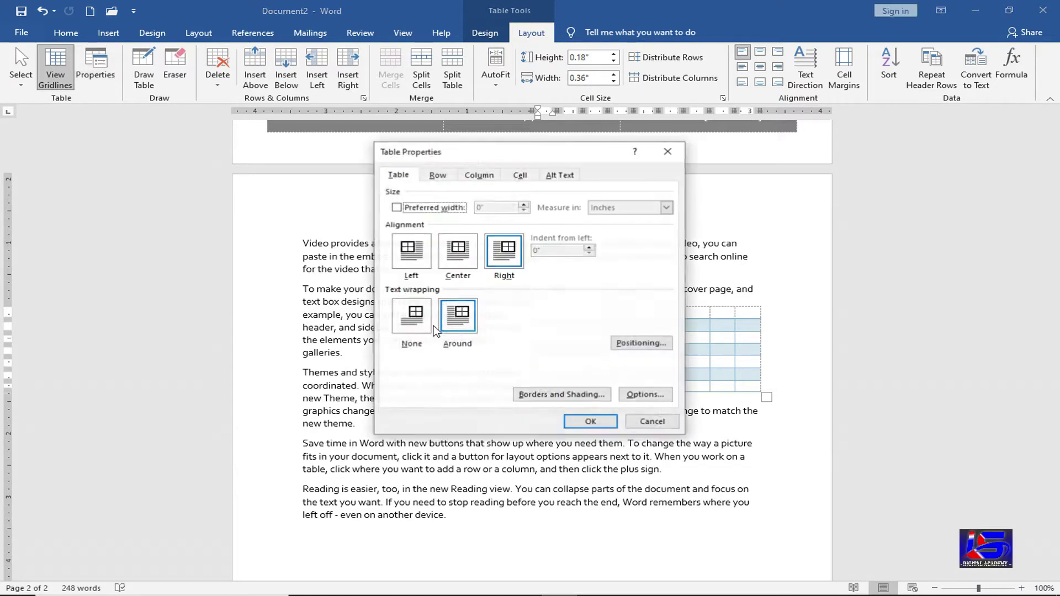
{"action": "left_click", "coordinate": [462, 319]}
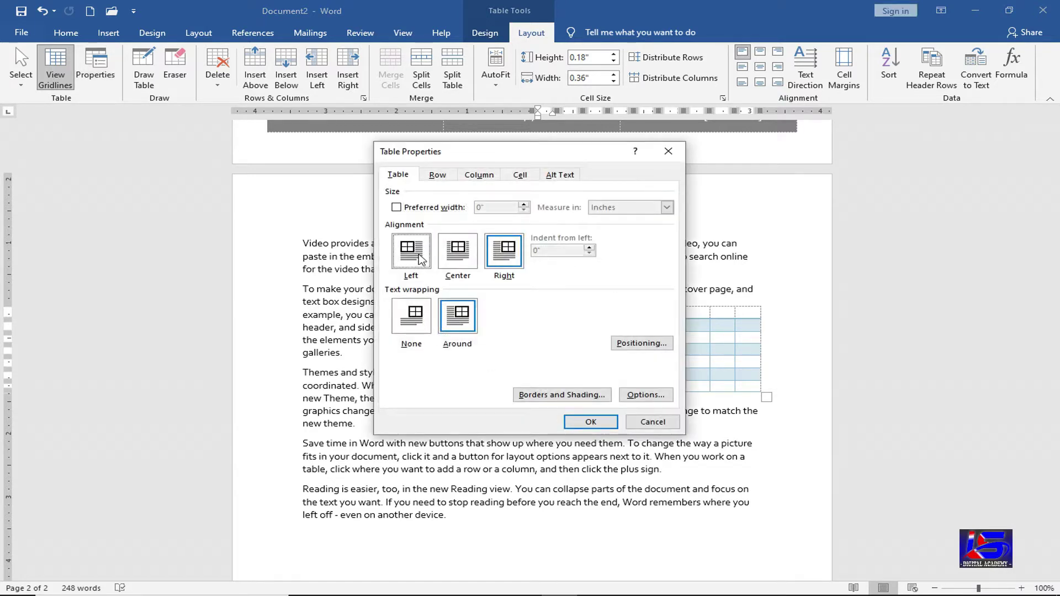
{"action": "left_click", "coordinate": [421, 259]}
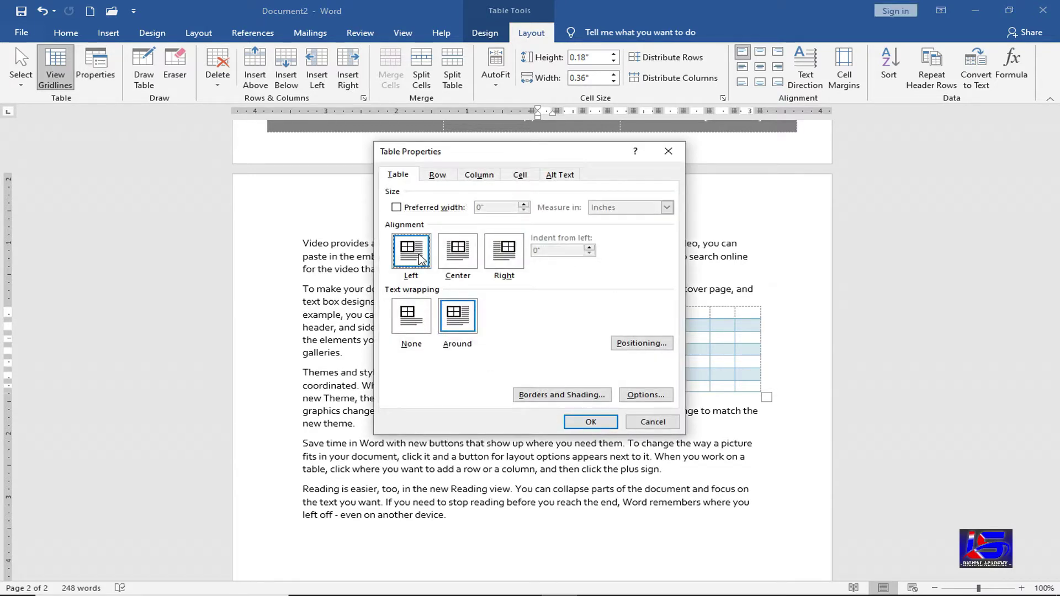
{"action": "left_click", "coordinate": [584, 423]}
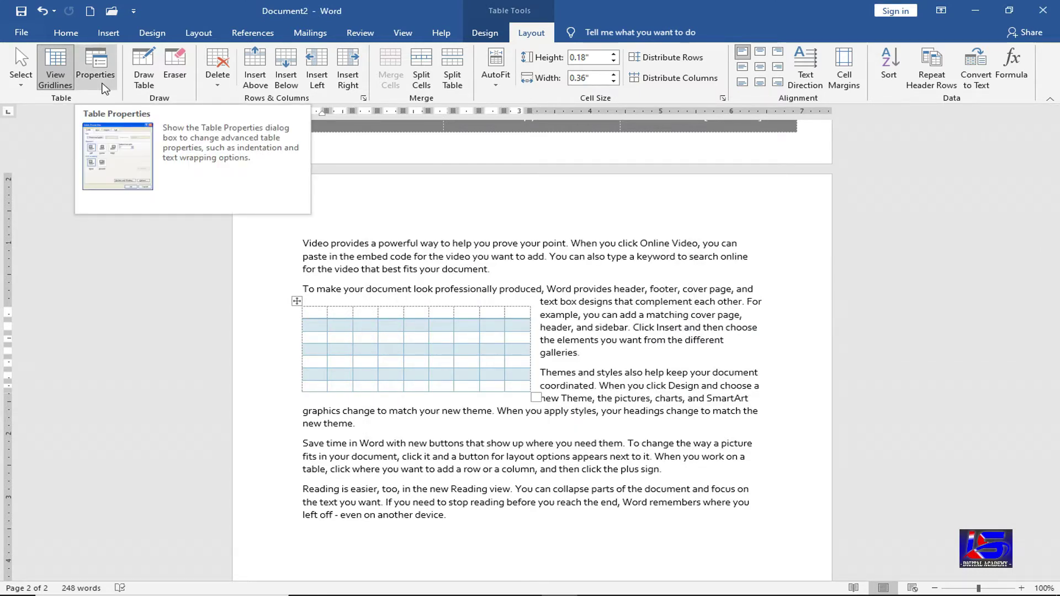
{"action": "left_click", "coordinate": [143, 83]}
{"action": "scroll", "coordinate": [326, 419], "scroll_direction": "down", "scroll_amount": 3}
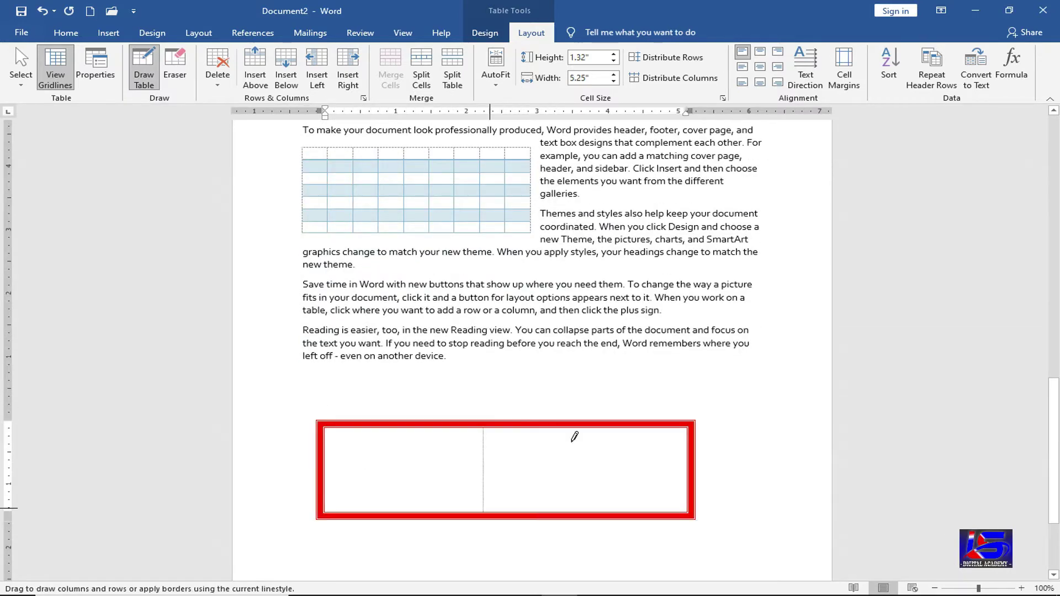
{"action": "mouse_move", "coordinate": [575, 437]}
{"action": "left_mouse_down"}
{"action": "mouse_move", "coordinate": [591, 499]}
{"action": "mouse_move", "coordinate": [575, 497]}
{"action": "mouse_move", "coordinate": [578, 505]}
{"action": "left_mouse_up"}
{"action": "left_click_drag", "start_coordinate": [327, 468], "coordinate": [666, 465]}
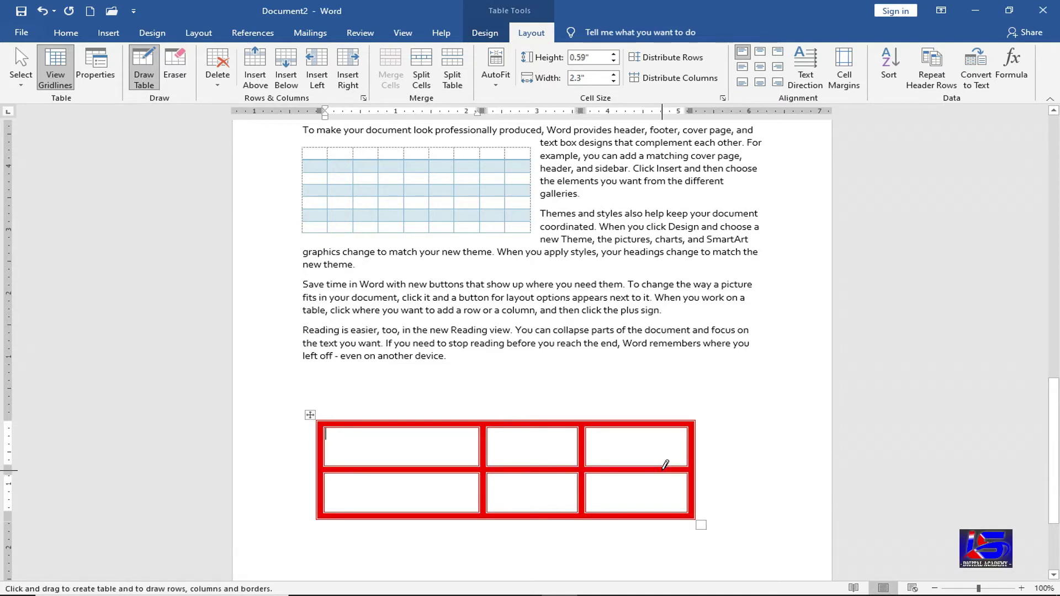
{"action": "left_click", "coordinate": [180, 81]}
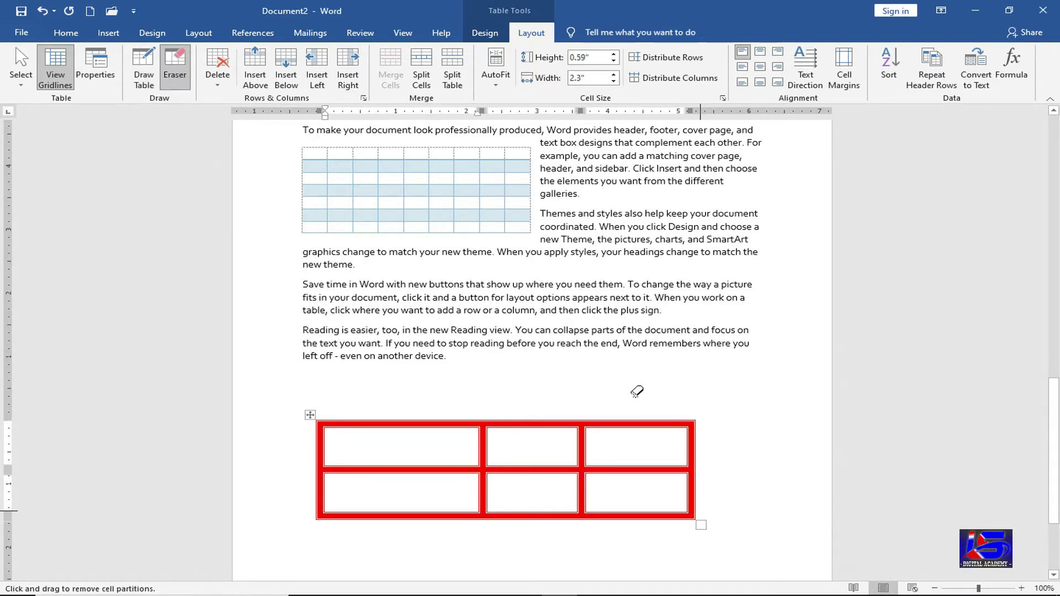
{"action": "mouse_move", "coordinate": [637, 392]}
{"action": "left_mouse_down"}
{"action": "mouse_move", "coordinate": [647, 525]}
{"action": "mouse_move", "coordinate": [346, 403]}
{"action": "mouse_move", "coordinate": [303, 405]}
{"action": "left_mouse_up"}
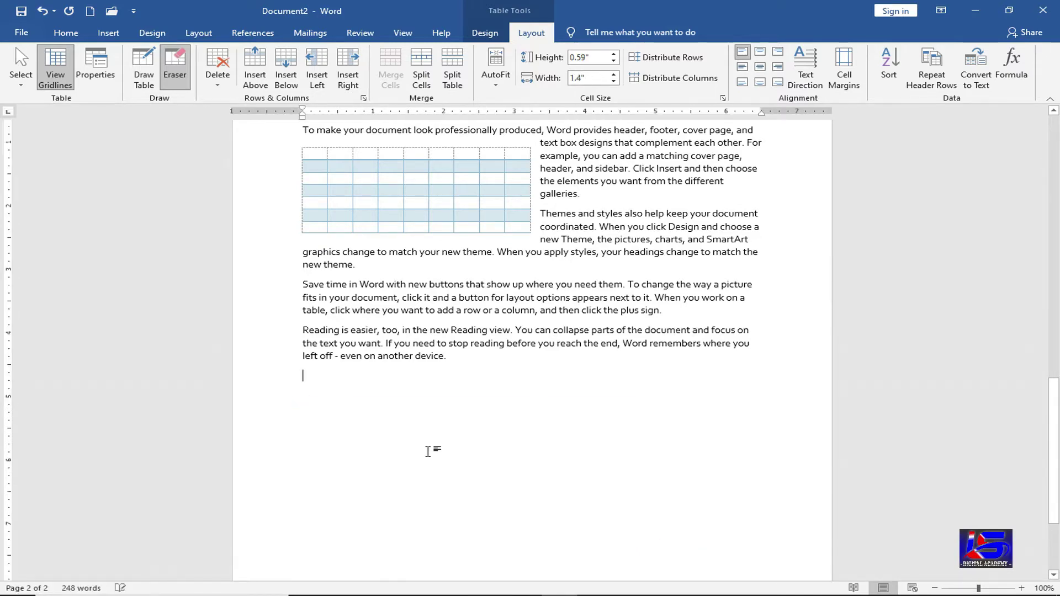
{"action": "scroll", "coordinate": [414, 332], "scroll_direction": "up", "scroll_amount": 3}
{"action": "left_click", "coordinate": [386, 261]}
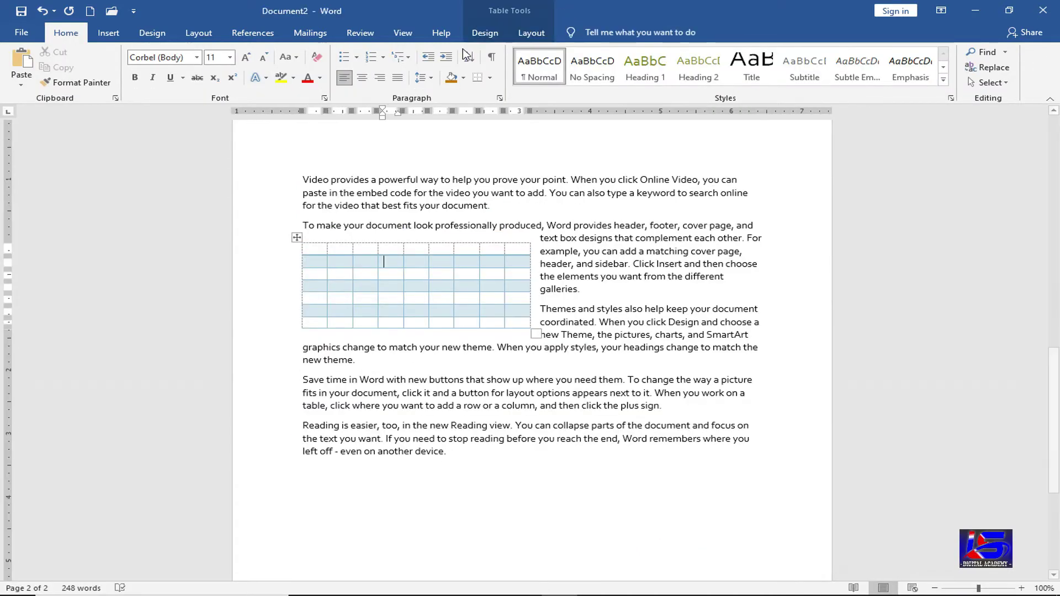
{"action": "left_click", "coordinate": [536, 34]}
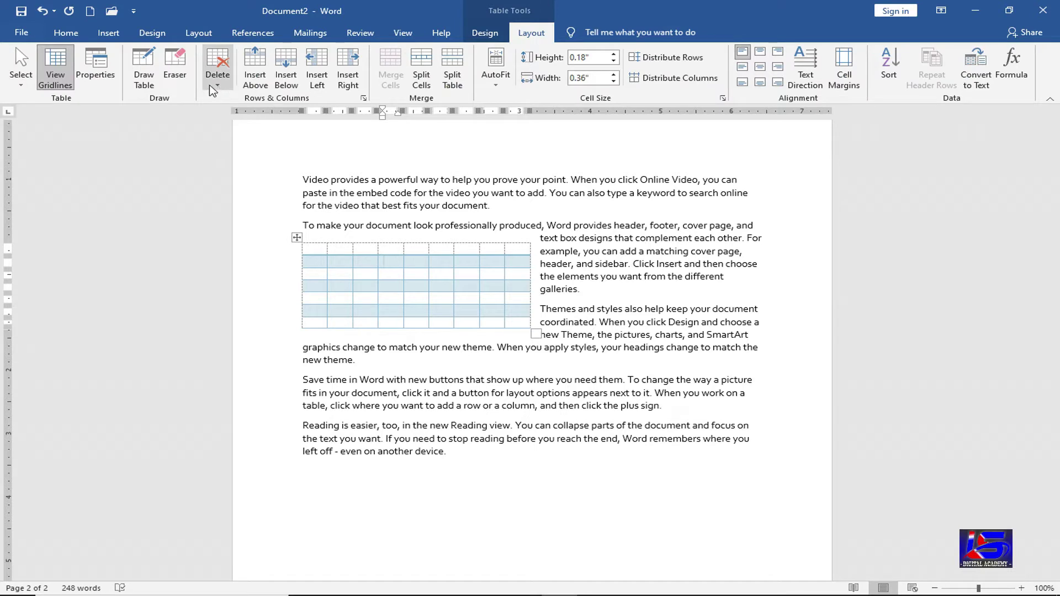
{"action": "left_click", "coordinate": [215, 85]}
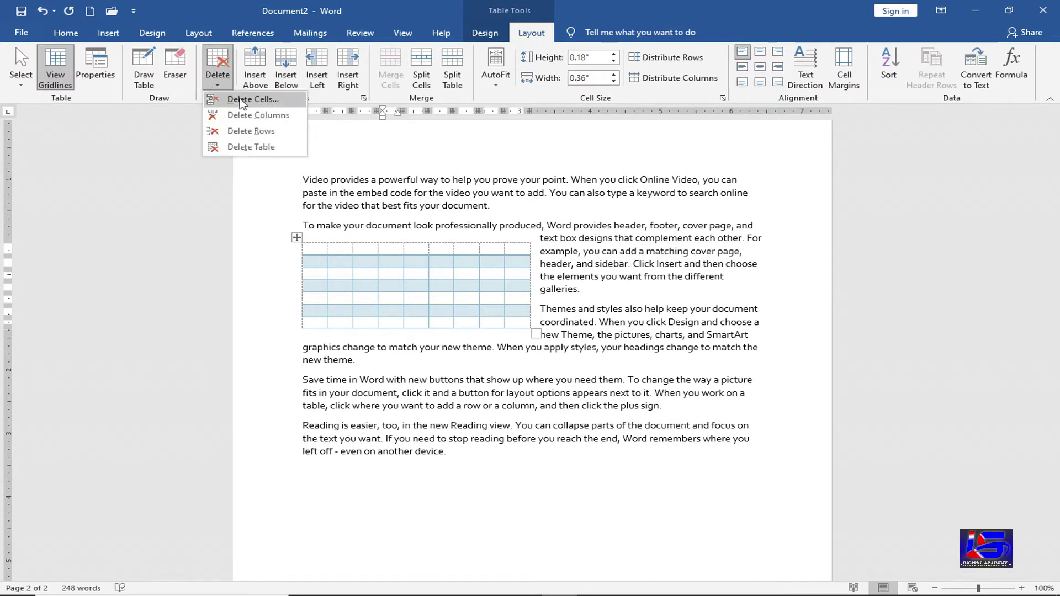
{"action": "left_click", "coordinate": [242, 100]}
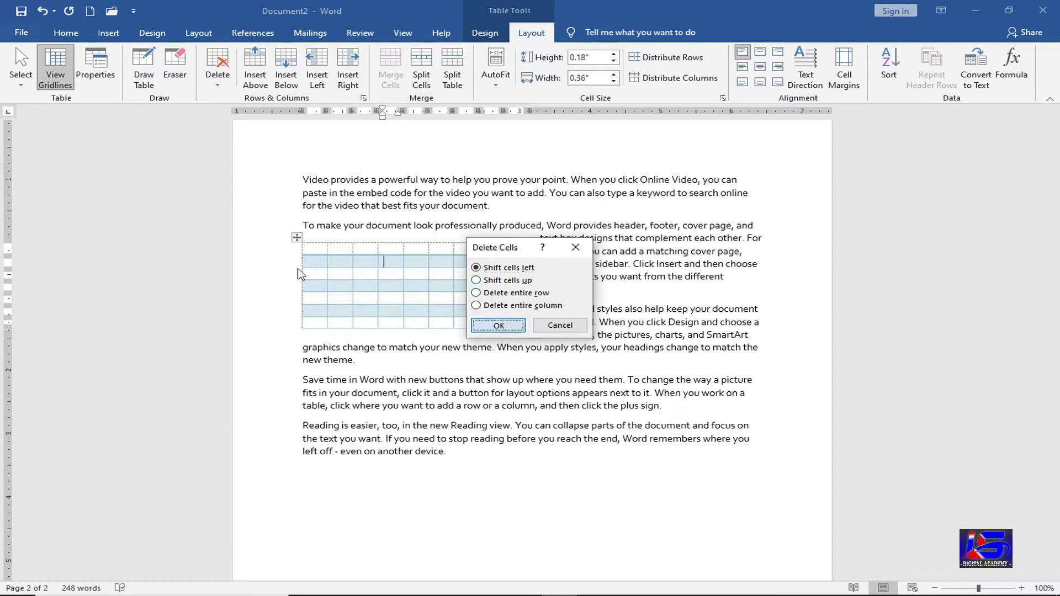
{"action": "key", "text": "Return"}
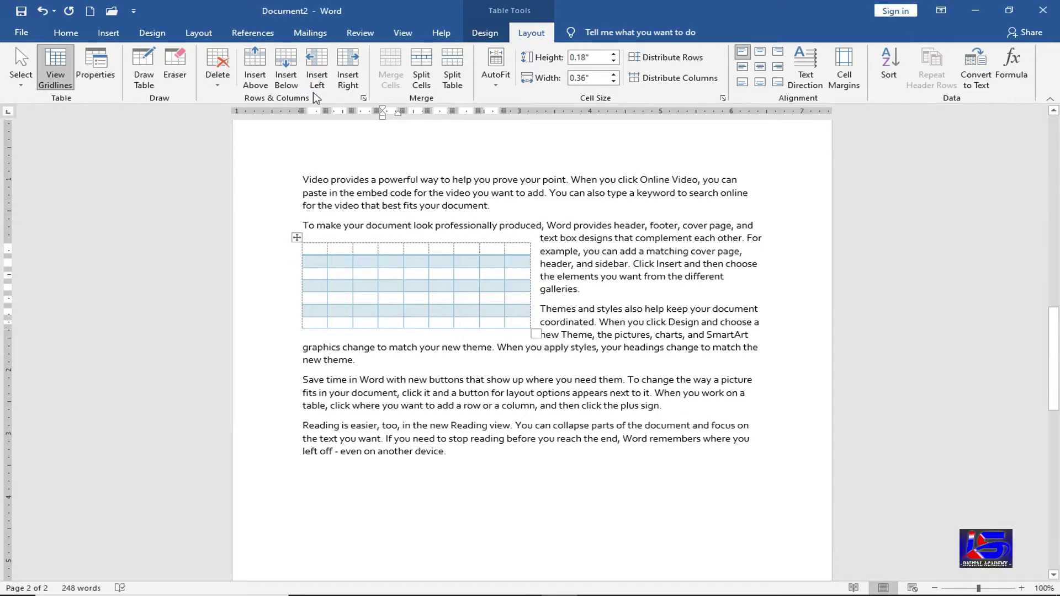
{"action": "key", "text": "ctrl+z"}
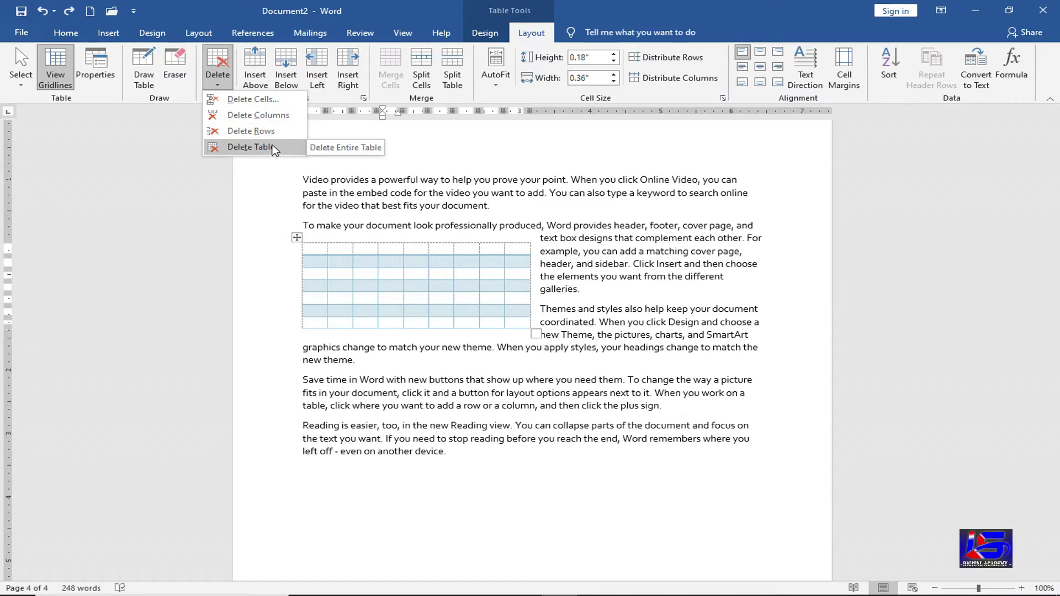
{"action": "left_click", "coordinate": [368, 249]}
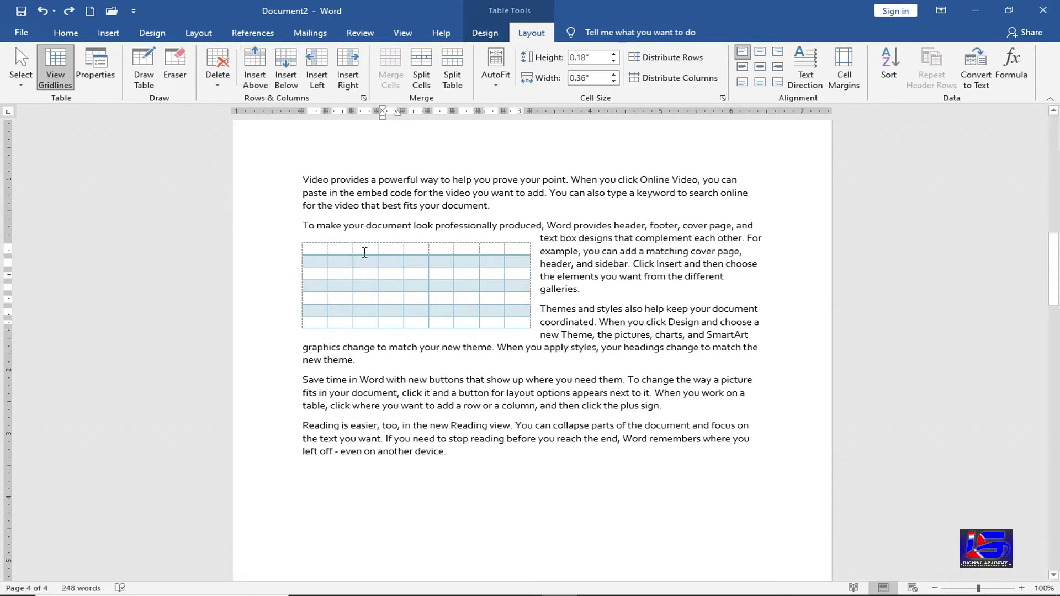
- Redo the three undone placeholder entries in the first row
{"action": "key", "text": "ctrl+y"}
{"action": "key", "text": "ctrl+y"}
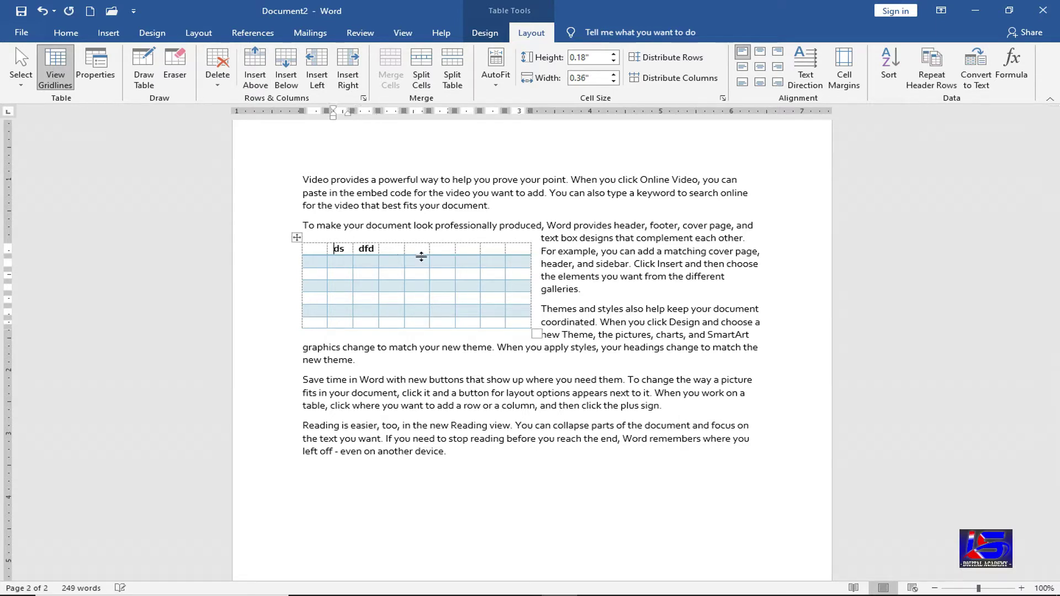
{"action": "key", "text": "ctrl+y"}
{"action": "key", "text": "ctrl+y"}
{"action": "key", "text": "ctrl+y"}
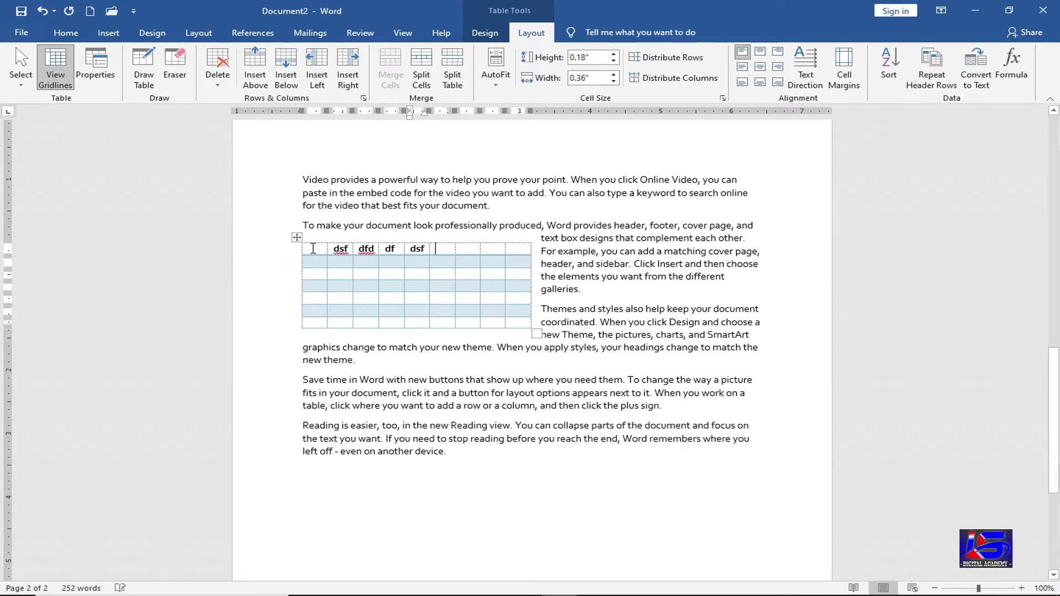
{"action": "key", "text": "ctrl+y"}
- Type 'dsf' into the empty first-row cell and across the first cells of row 2
{"action": "left_click", "coordinate": [314, 248]}
{"action": "type", "text": "dsf"}
{"action": "left_click", "coordinate": [320, 263]}
{"action": "type", "text": "dsf"}
{"action": "left_click", "coordinate": [338, 262]}
{"action": "type", "text": "dsf"}
{"action": "key", "text": "Tab"}
{"action": "type", "text": "dsf"}
{"action": "key", "text": "Tab"}
{"action": "type", "text": "dsf"}
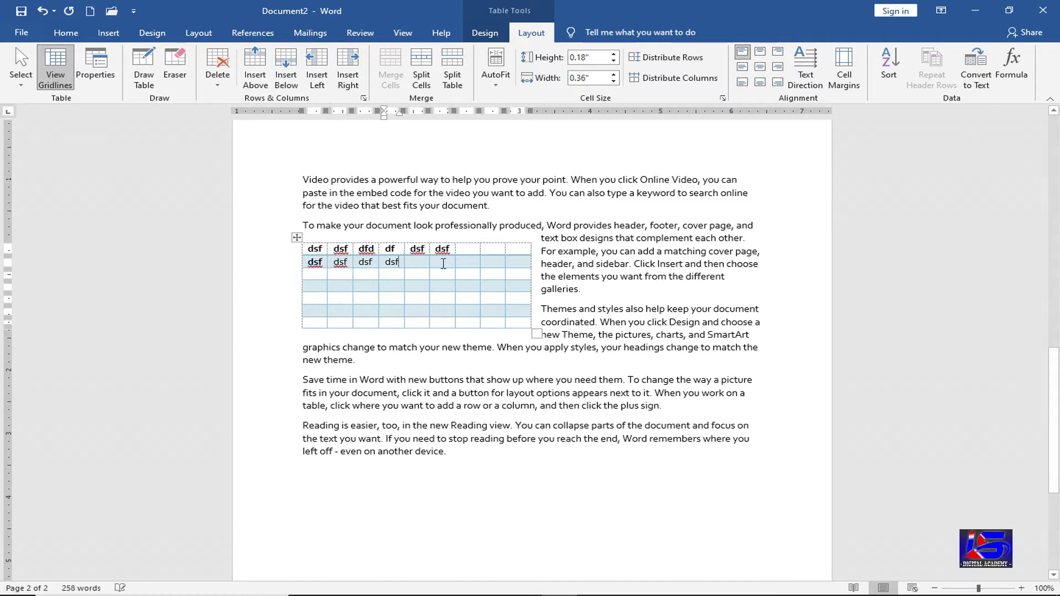
{"action": "key", "text": "Tab"}
{"action": "type", "text": "dsf"}
{"action": "key", "text": "Tab"}
{"action": "type", "text": "dsf"}
{"action": "key", "text": "Tab"}
- Fill columns seven to nine of both rows with 'dsf', 'ds' and 'df'
{"action": "type", "text": "dsf"}
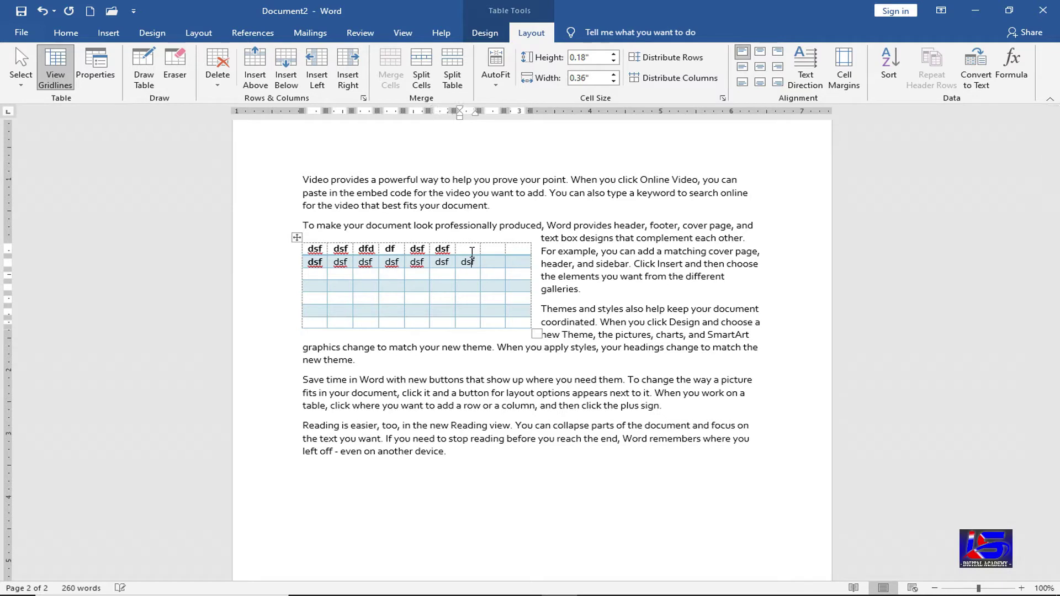
{"action": "left_click", "coordinate": [472, 252]}
{"action": "type", "text": "dsf"}
{"action": "left_click", "coordinate": [492, 252]}
{"action": "type", "text": "dsf"}
{"action": "left_click", "coordinate": [500, 263]}
{"action": "type", "text": "ds"}
{"action": "left_click", "coordinate": [518, 250]}
{"action": "type", "text": "dsf"}
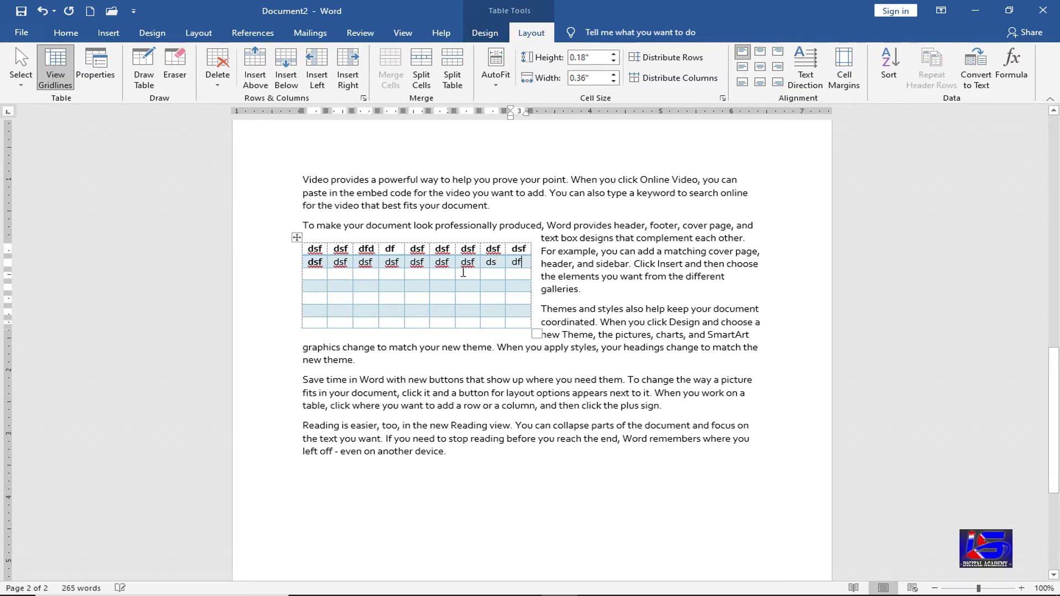
{"action": "left_click", "coordinate": [515, 264]}
{"action": "type", "text": "df"}
{"action": "left_click", "coordinate": [405, 254]}
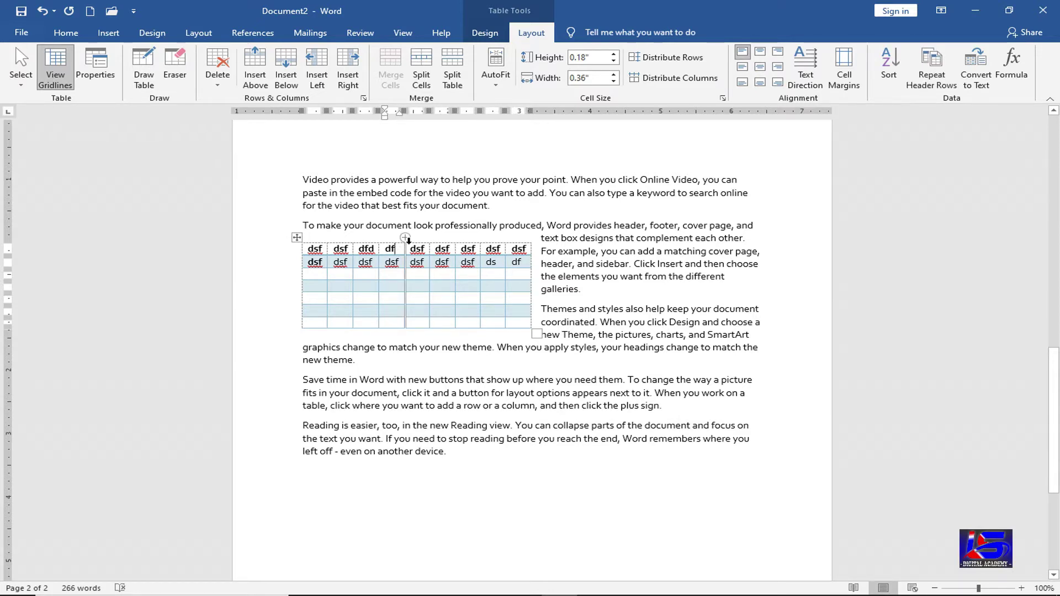
{"action": "left_click", "coordinate": [264, 82]}
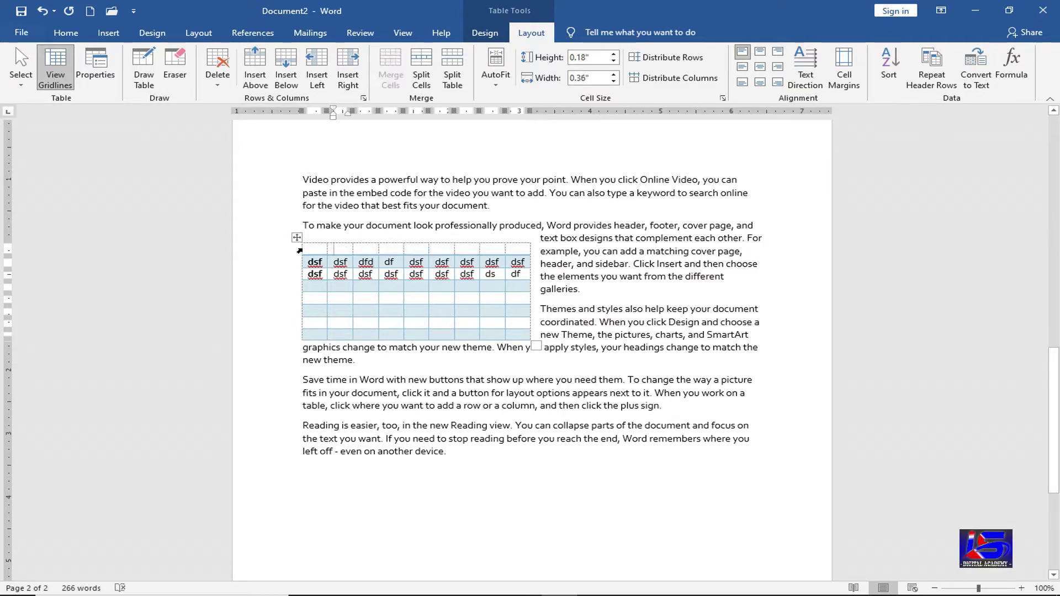
{"action": "left_click", "coordinate": [341, 250]}
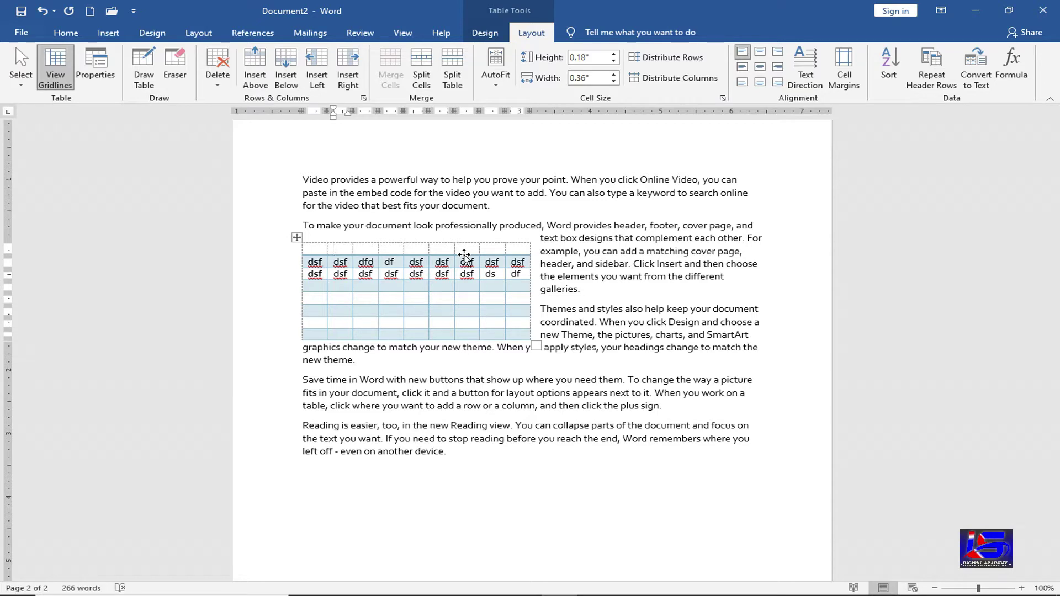
{"action": "key", "text": "ctrl+z"}
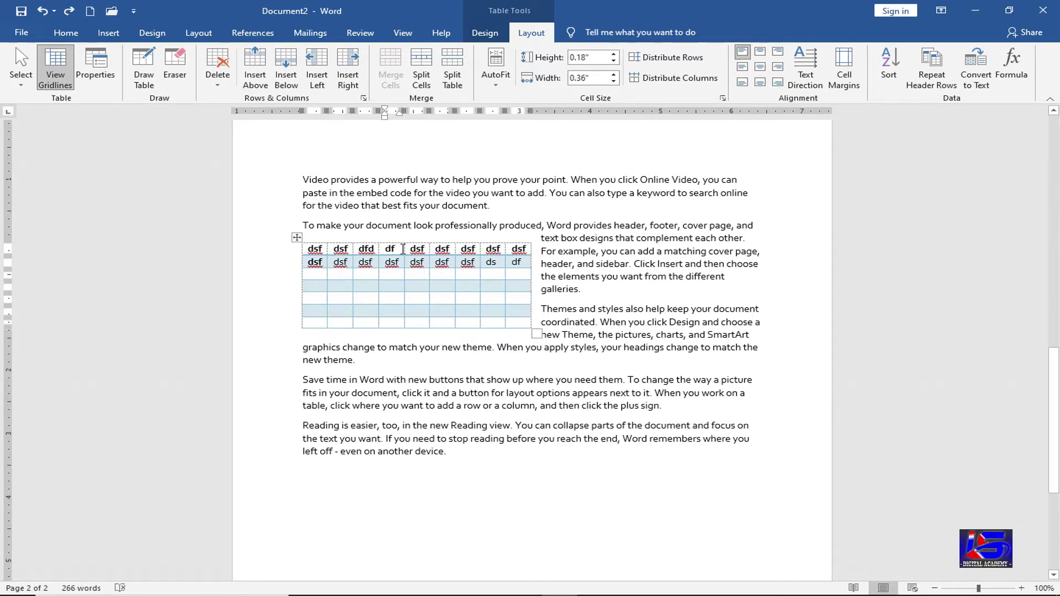
{"action": "left_click", "coordinate": [287, 77]}
{"action": "left_click", "coordinate": [393, 276]}
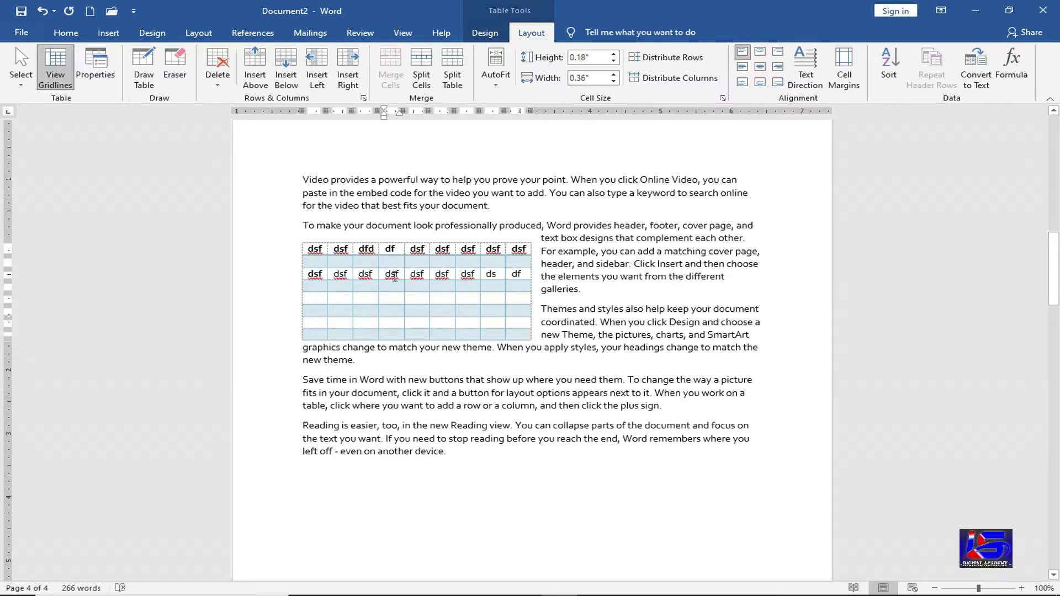
{"action": "key", "text": "ctrl+z"}
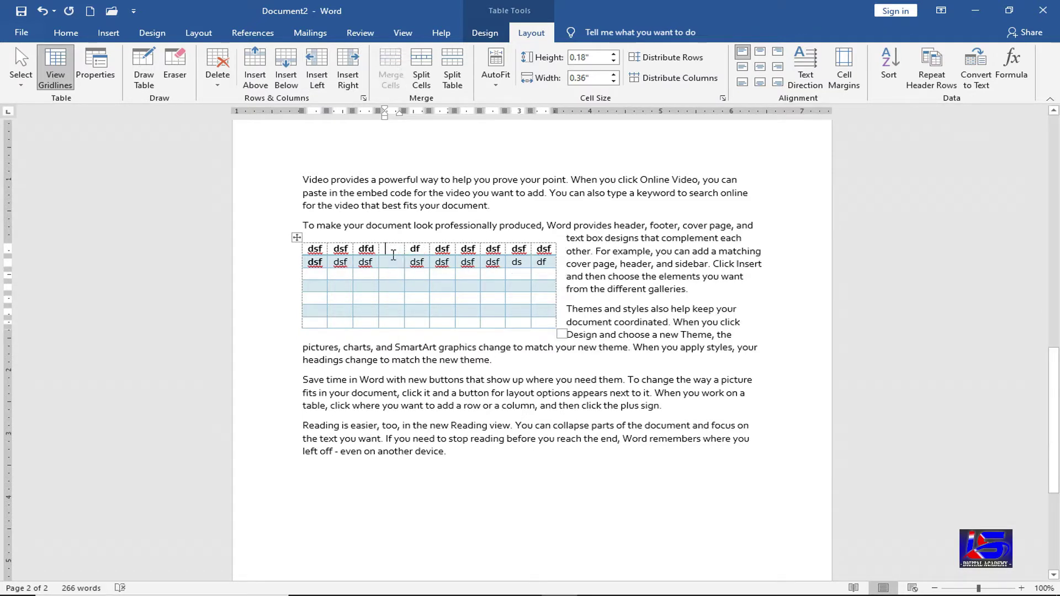
{"action": "left_click", "coordinate": [392, 253]}
{"action": "key", "text": "ctrl+z"}
{"action": "left_click", "coordinate": [348, 77]}
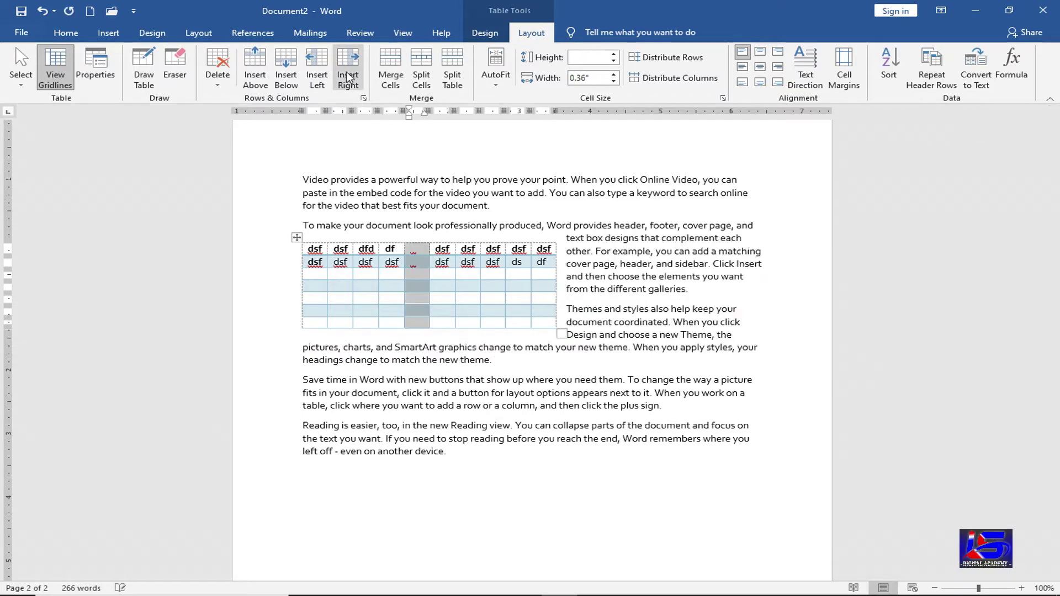
{"action": "left_click", "coordinate": [416, 264]}
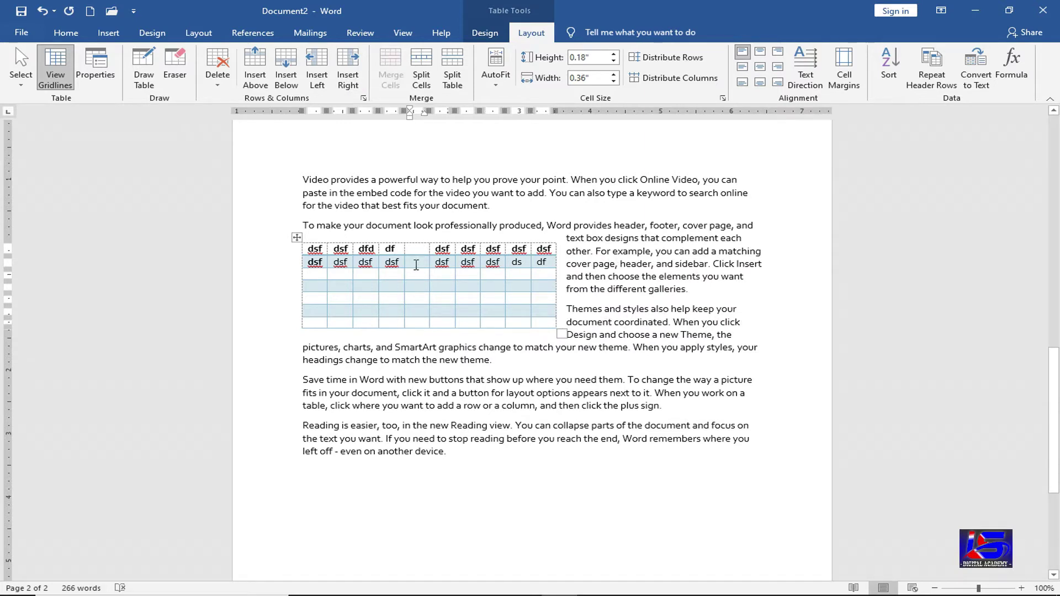
{"action": "key", "text": "ctrl+z"}
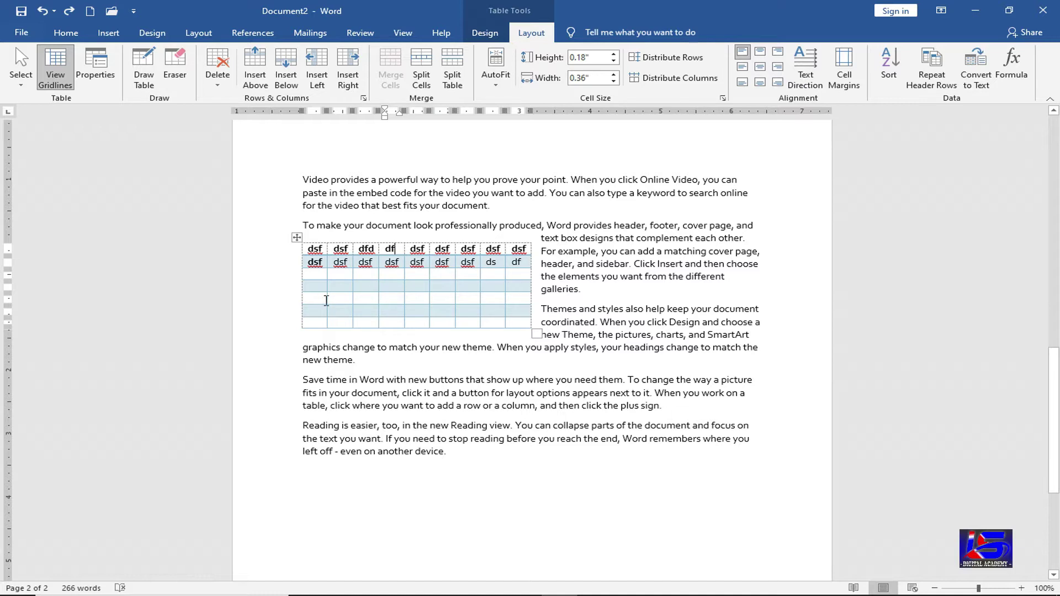
- Merge three empty row-4 cells, undo the merge, and insert a new row above the top row
{"action": "left_click_drag", "start_coordinate": [323, 300], "coordinate": [362, 301]}
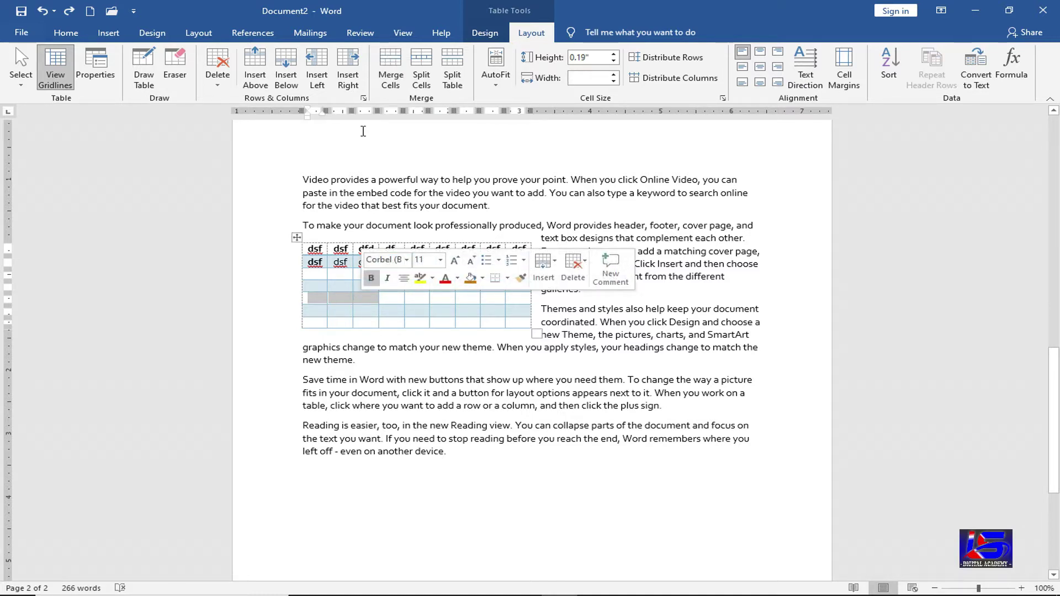
{"action": "left_click", "coordinate": [385, 78]}
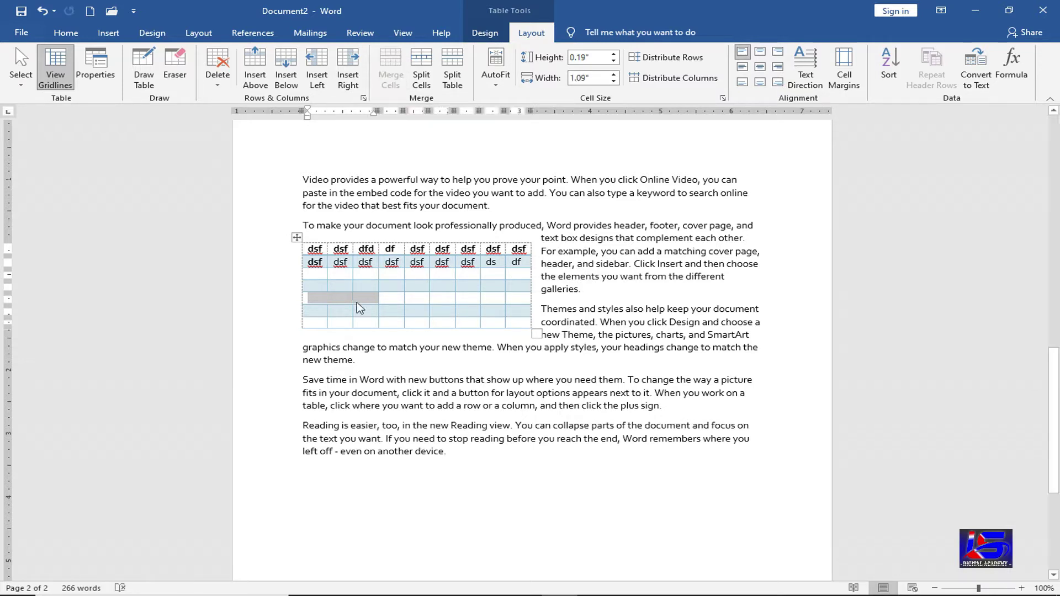
{"action": "left_click", "coordinate": [356, 303]}
{"action": "key", "text": "ctrl+z"}
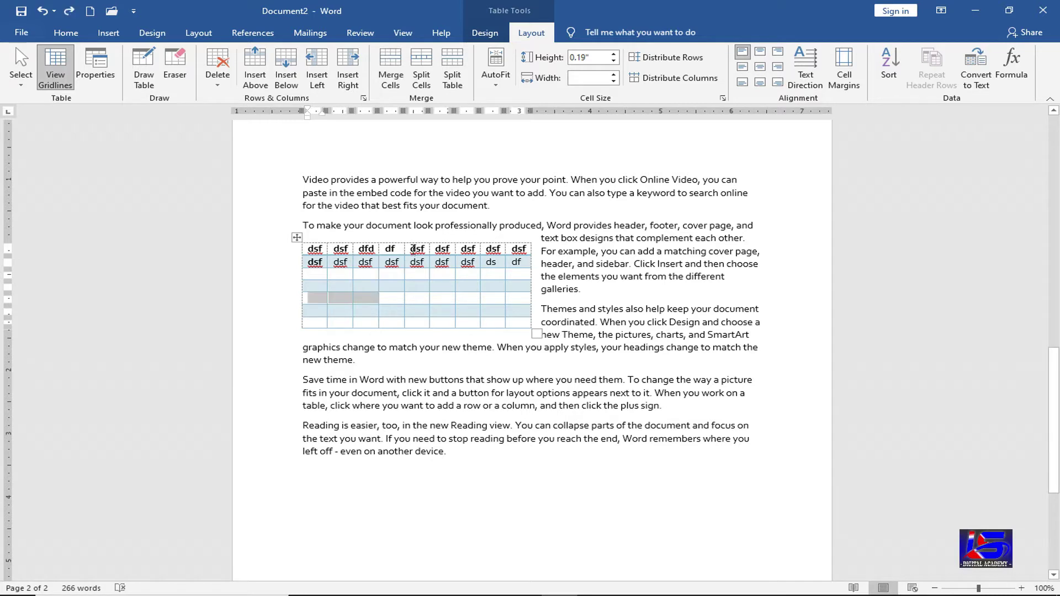
{"action": "left_click", "coordinate": [255, 66]}
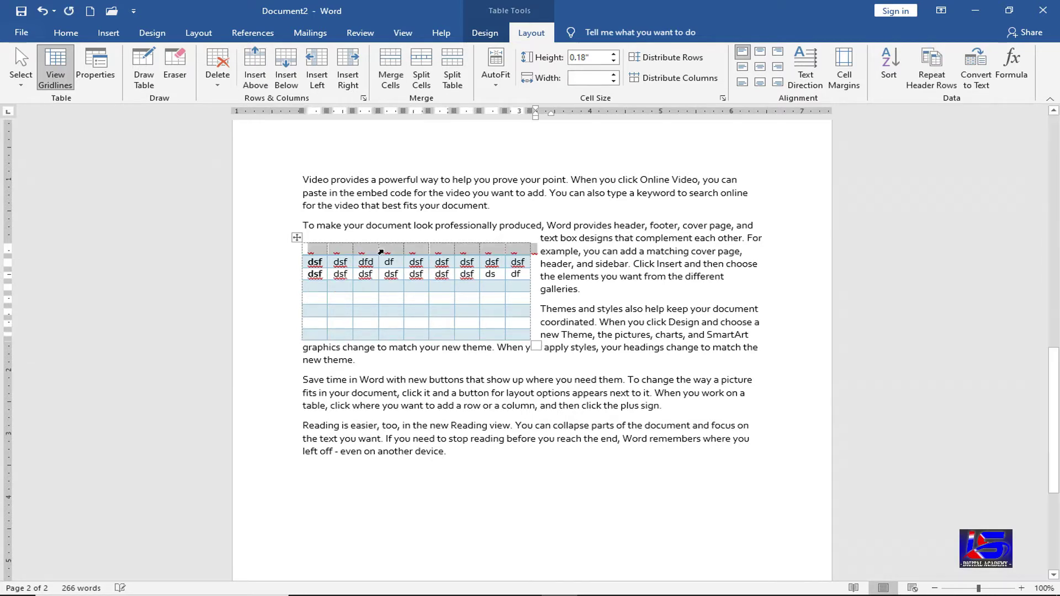
- Merge the new top row into one cell holding the title 'Table', centred at the top
{"action": "left_click", "coordinate": [401, 250]}
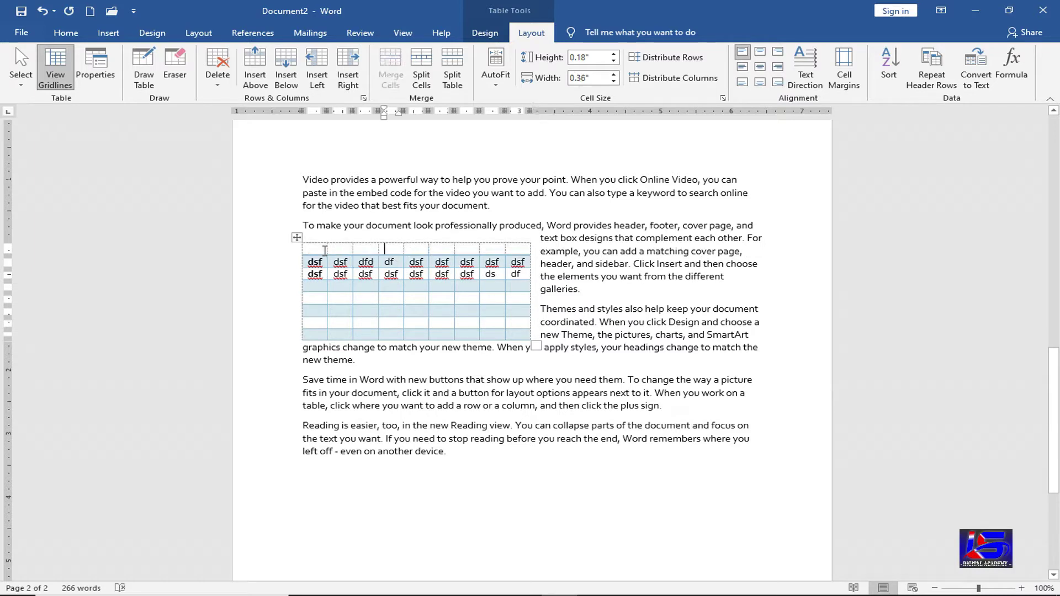
{"action": "left_click_drag", "start_coordinate": [325, 251], "coordinate": [523, 248]}
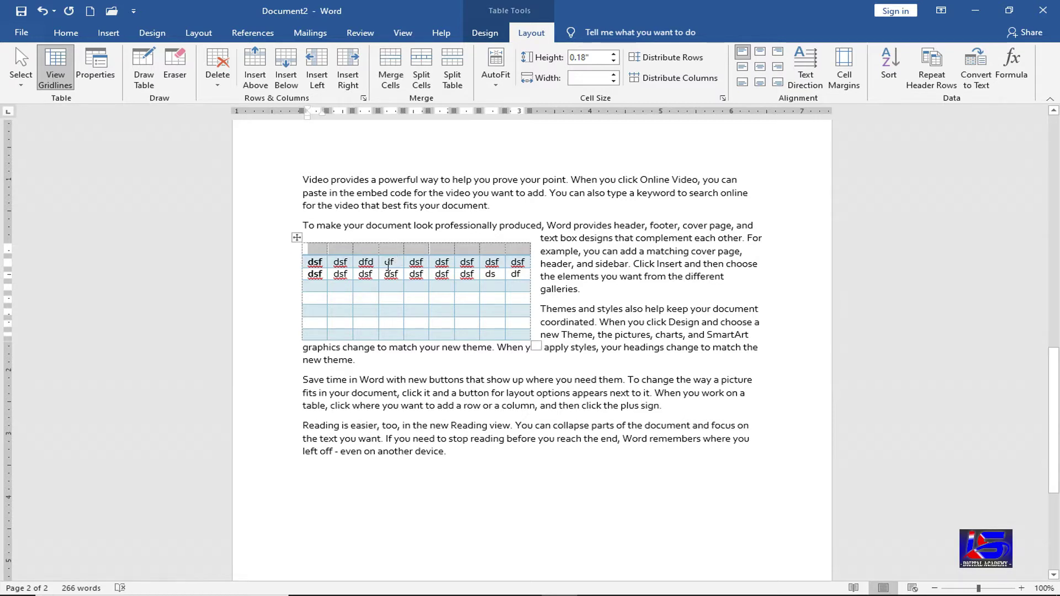
{"action": "left_click", "coordinate": [391, 82]}
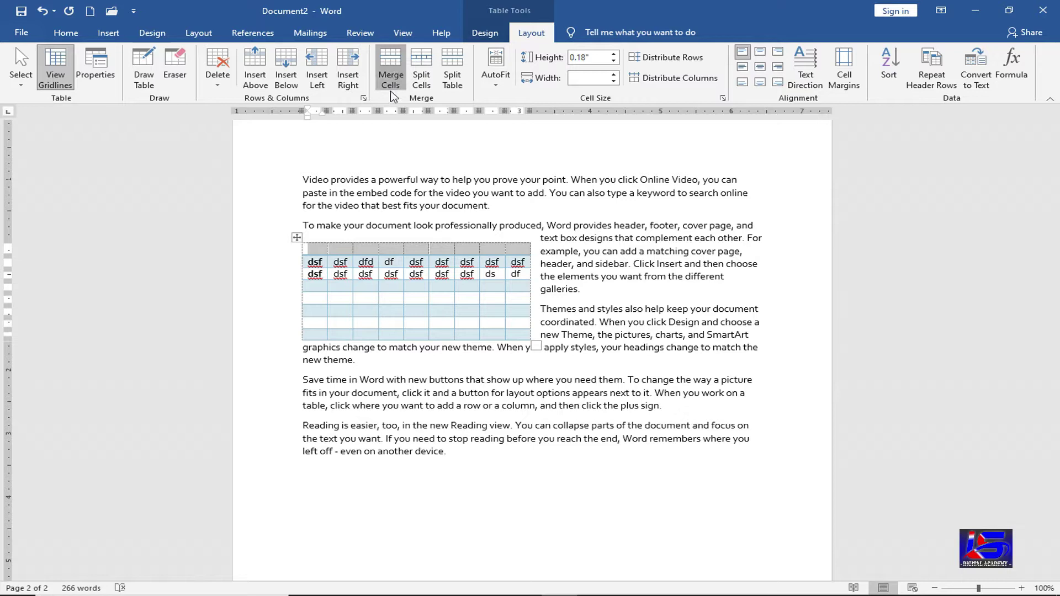
{"action": "left_click", "coordinate": [342, 249]}
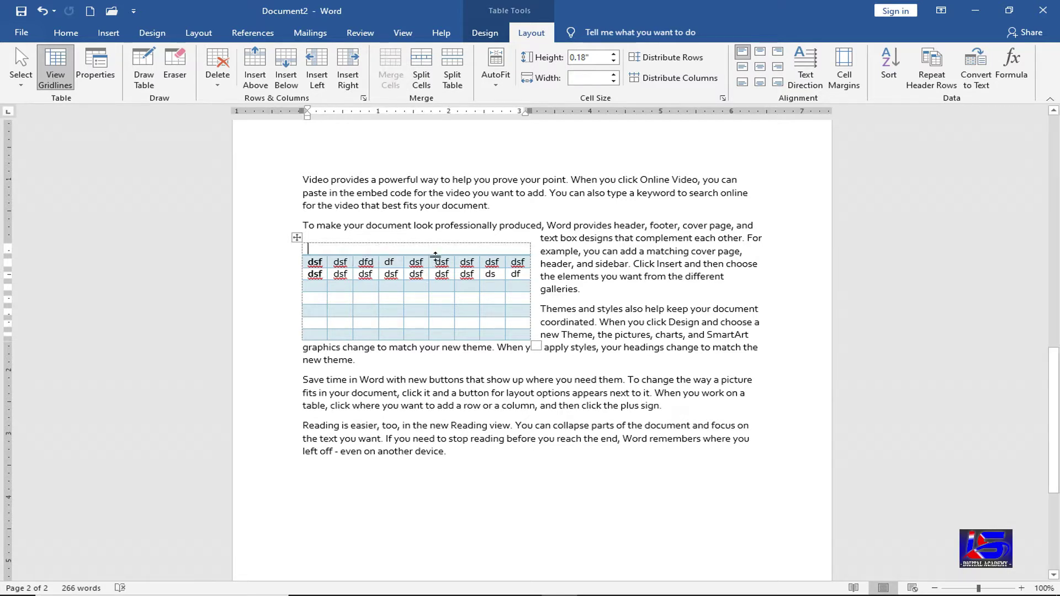
{"action": "type", "text": "Table"}
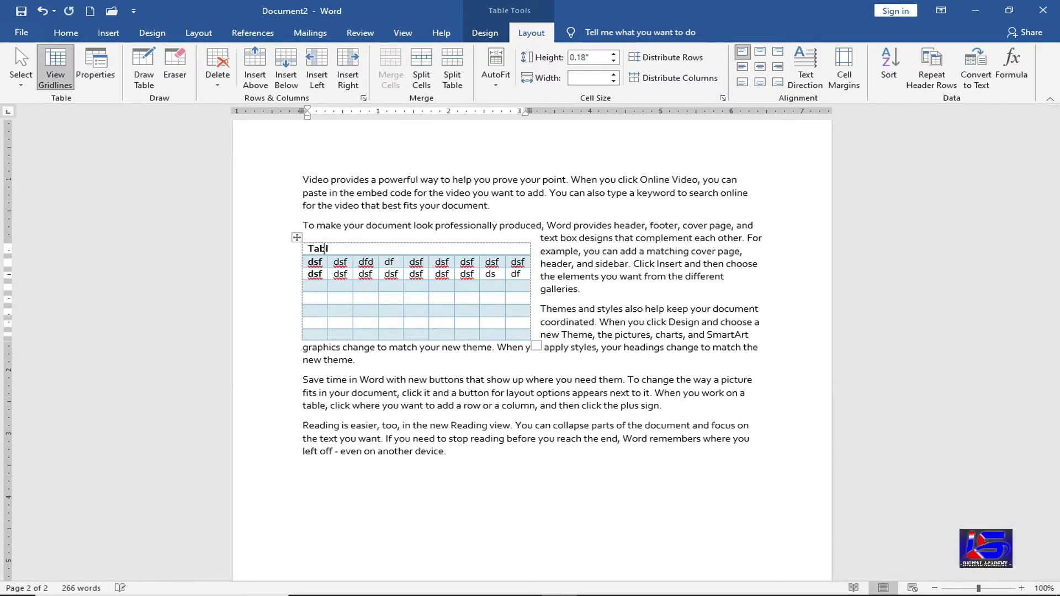
{"action": "left_click", "coordinate": [760, 53]}
{"action": "left_click", "coordinate": [479, 253]}
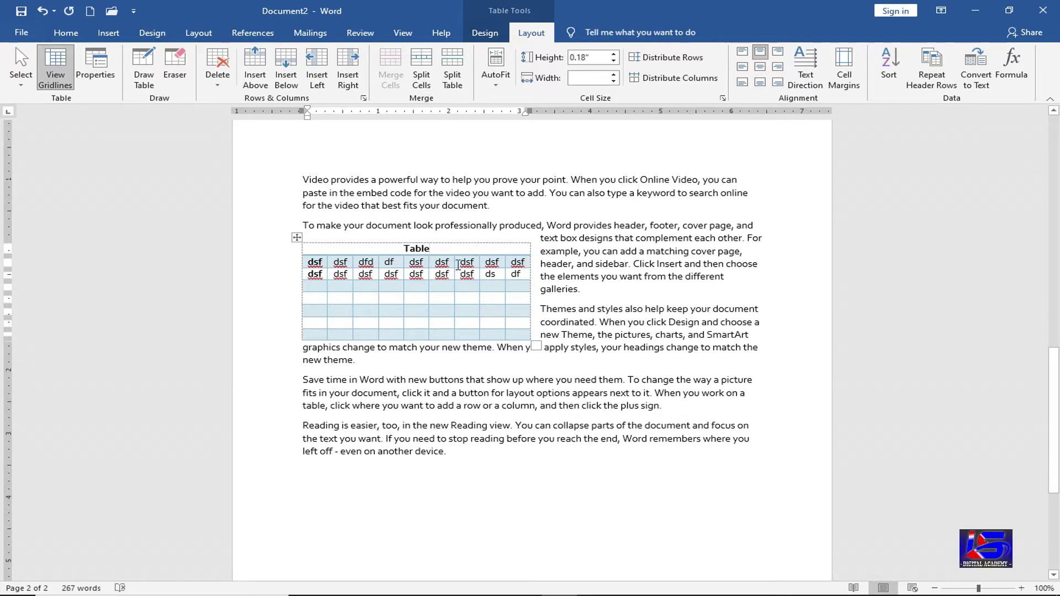
{"action": "left_click", "coordinate": [397, 289]}
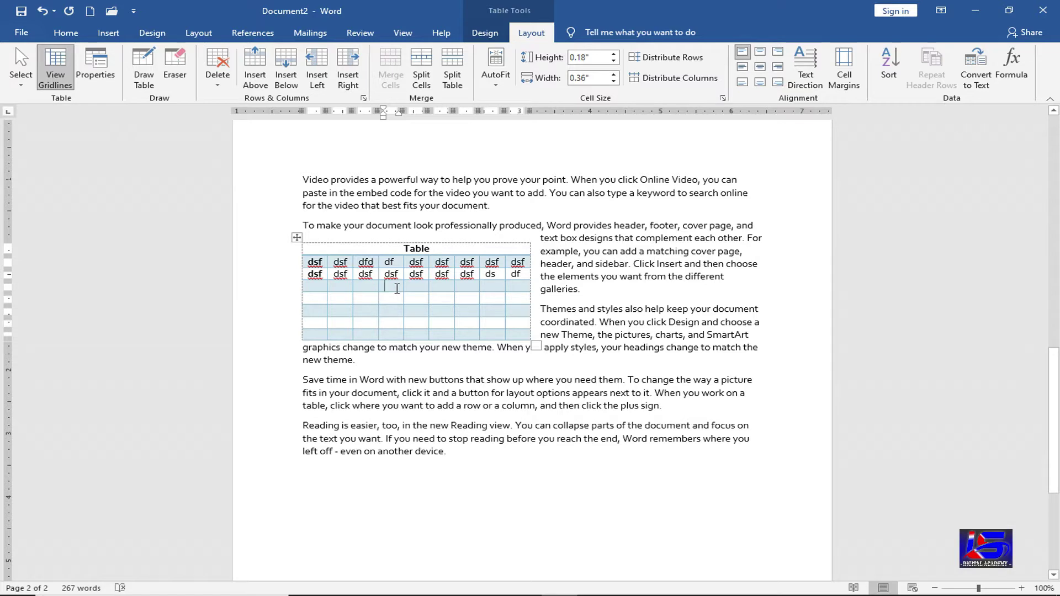
- Try splitting a cell into 2 columns, undo it, then split the table at the current row
{"action": "left_click", "coordinate": [422, 69]}
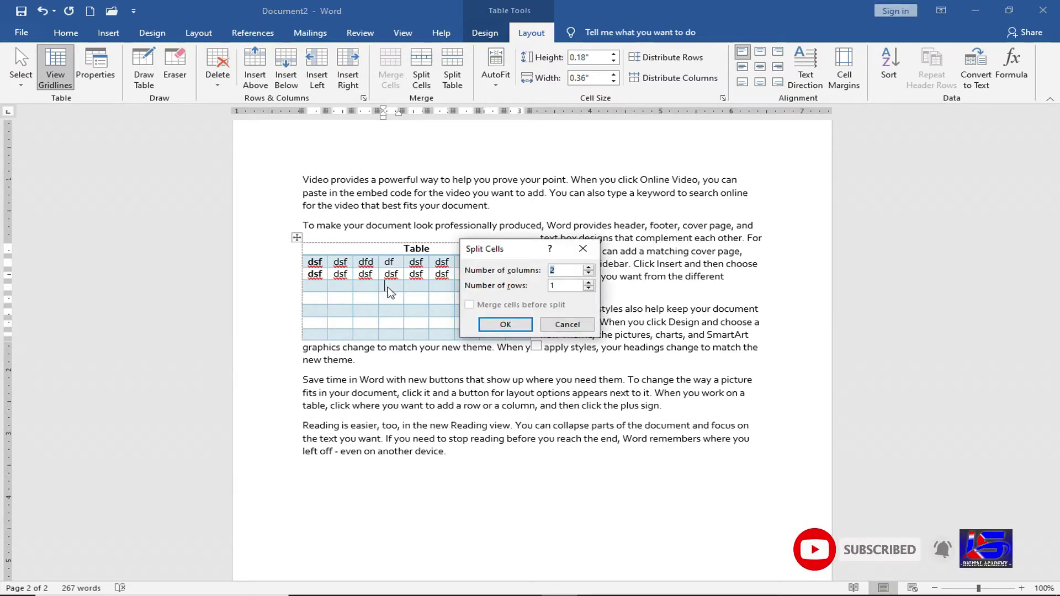
{"action": "key", "text": "Tab"}
{"action": "key", "text": "Tab"}
{"action": "key", "text": "Return"}
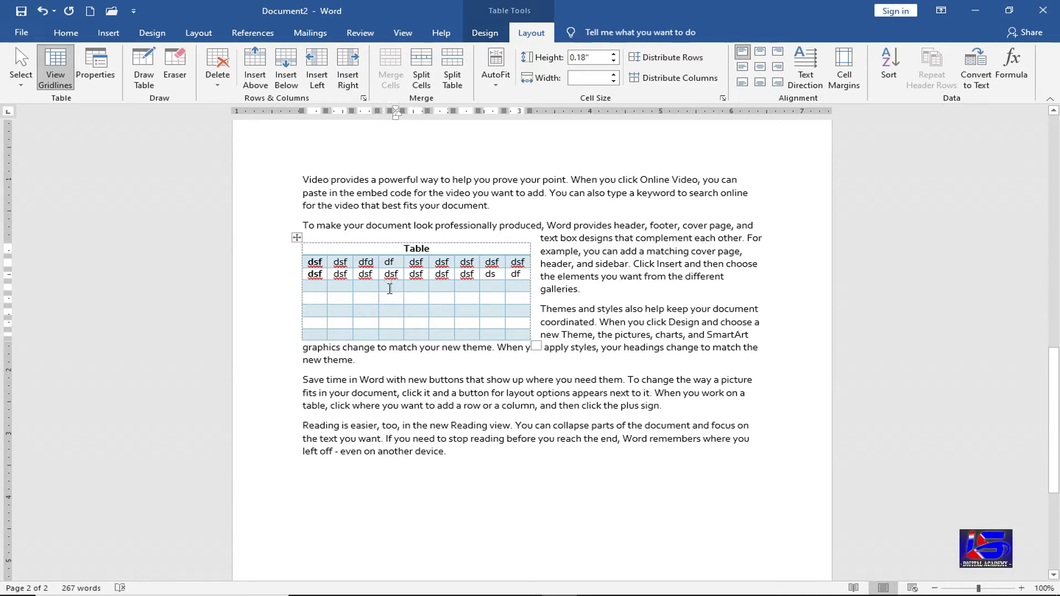
{"action": "key", "text": "Left"}
{"action": "key", "text": "ctrl+z"}
{"action": "left_click", "coordinate": [463, 69]}
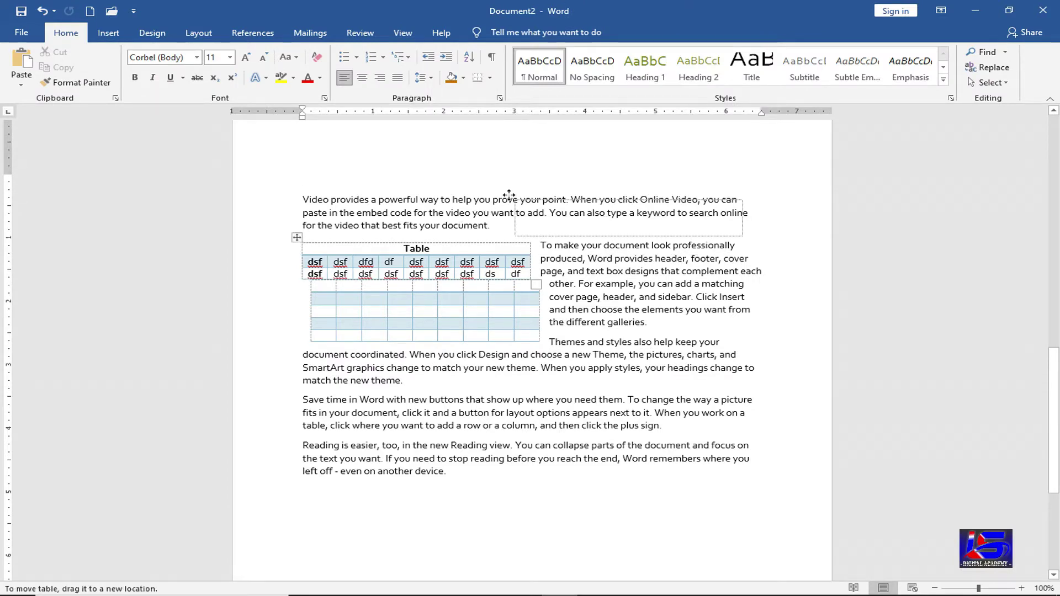
- Undo an accidental move of the table, then delete the entire table
{"action": "left_click_drag", "start_coordinate": [296, 237], "coordinate": [508, 194]}
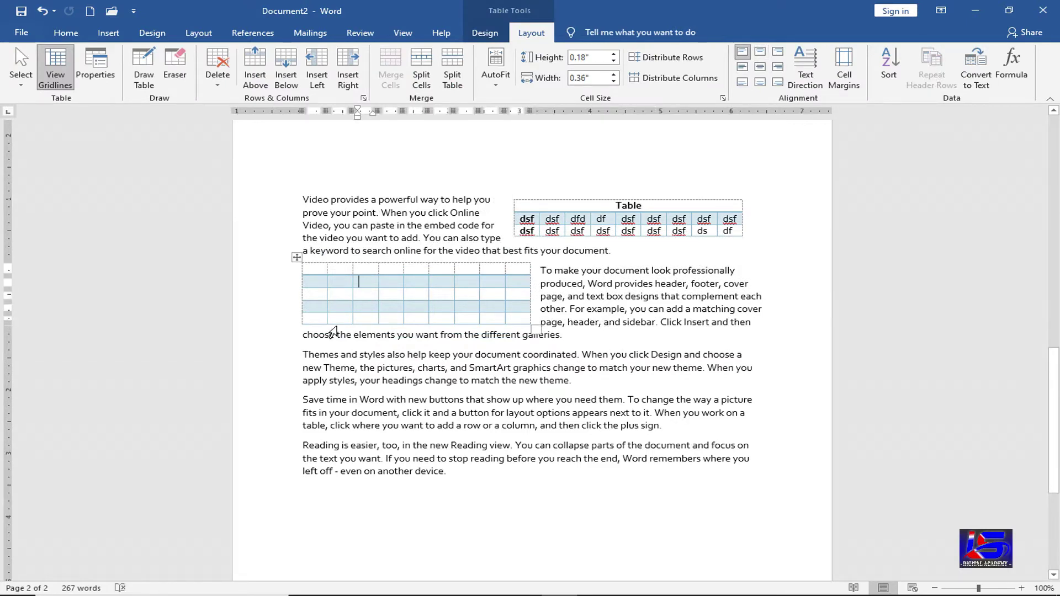
{"action": "key", "text": "ctrl+z"}
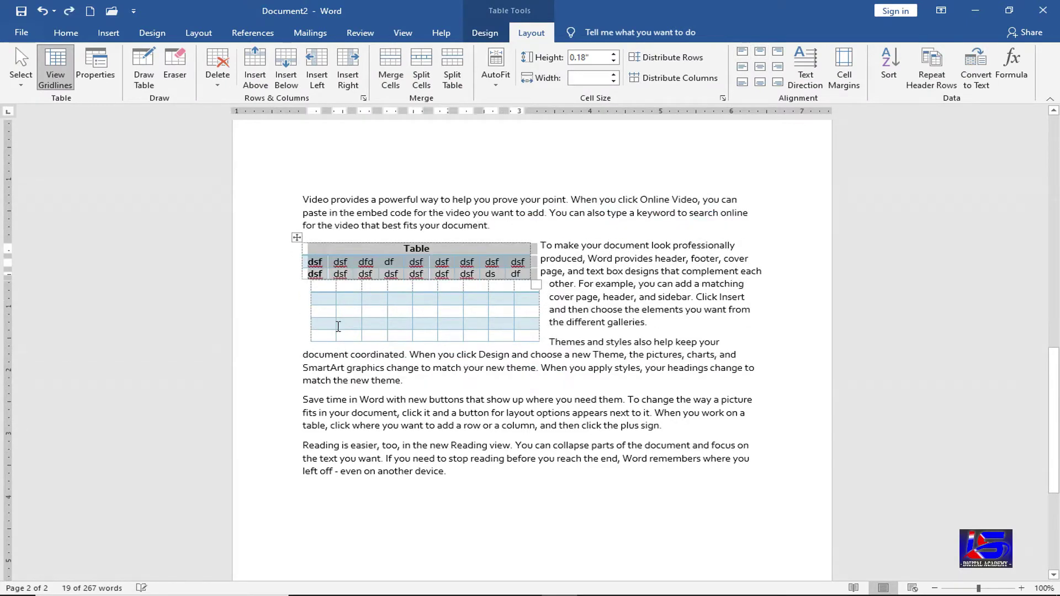
{"action": "left_click", "coordinate": [338, 326]}
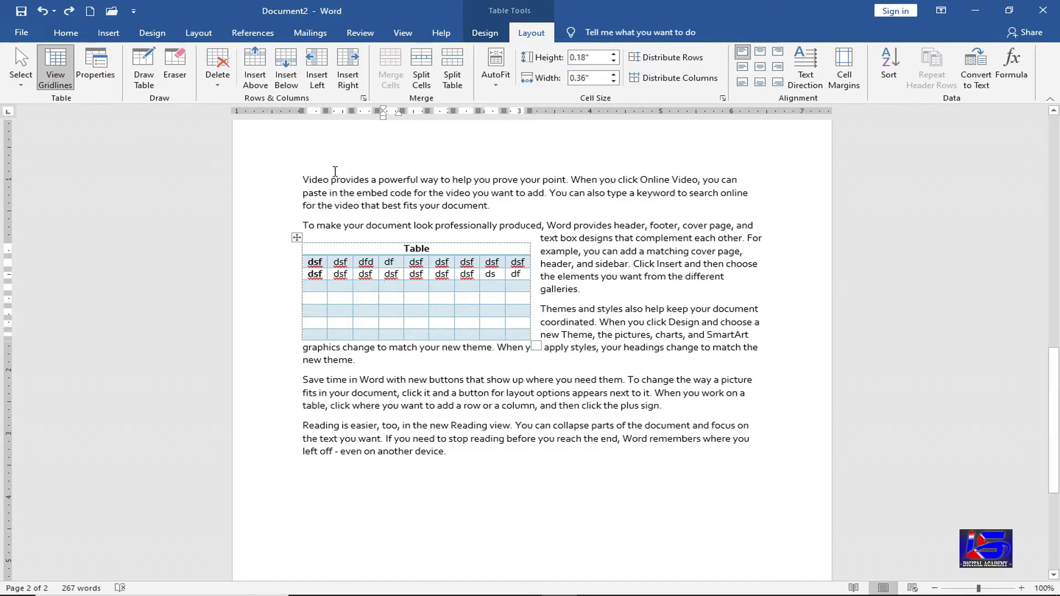
{"action": "left_click", "coordinate": [217, 77]}
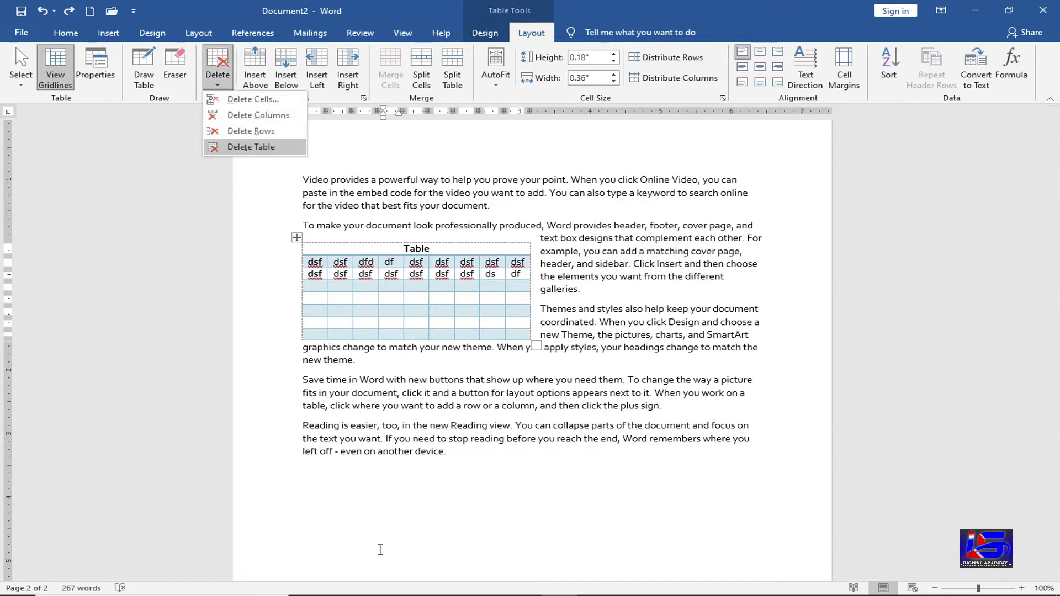
{"action": "key", "text": "Return"}
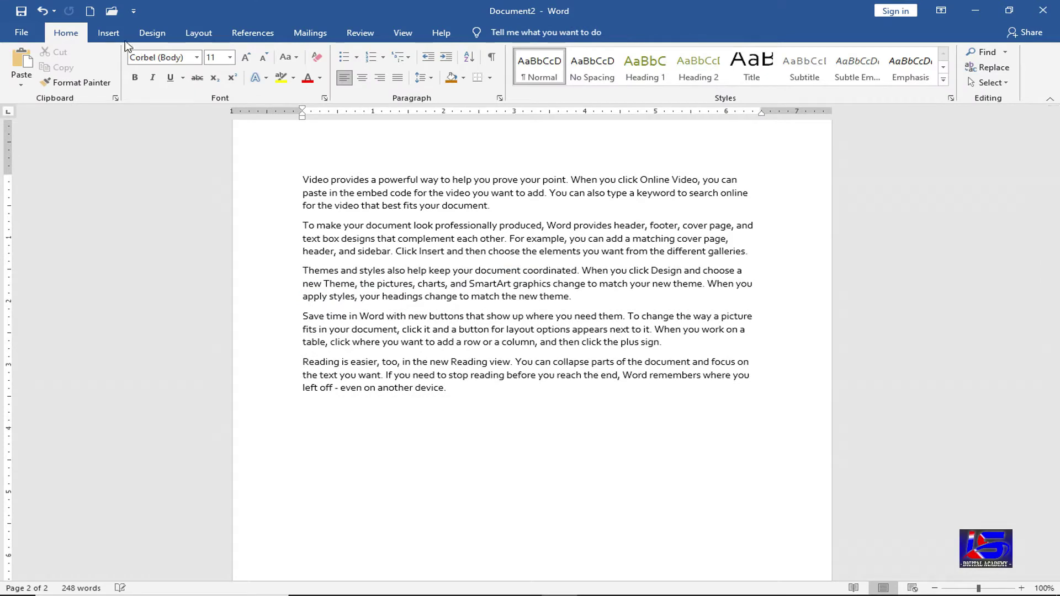
- Insert a 7-column by 6-row table below the last paragraph
{"action": "left_click", "coordinate": [108, 33]}
{"action": "left_click", "coordinate": [126, 78]}
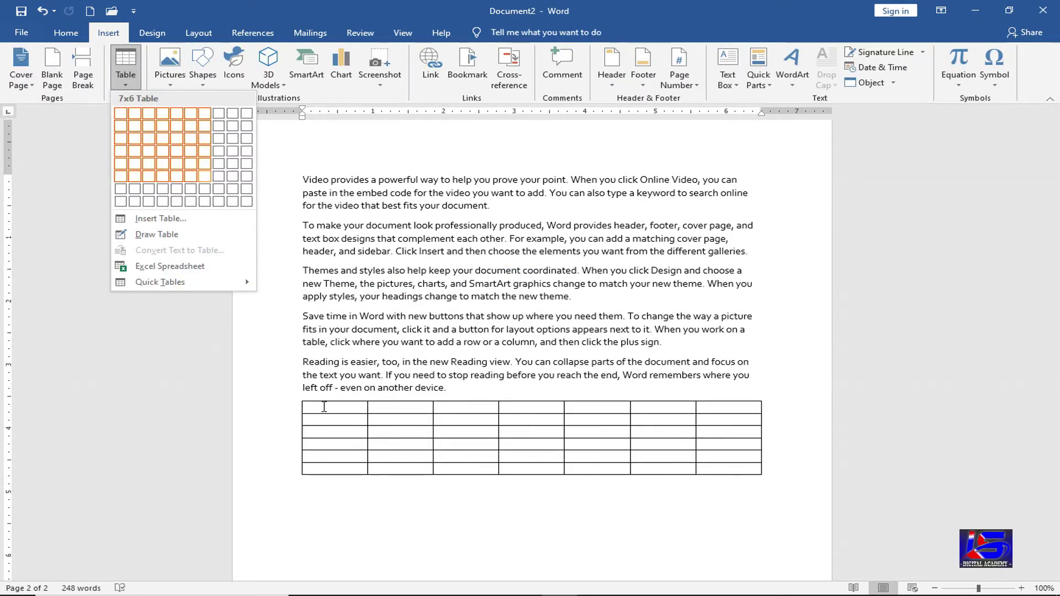
{"action": "left_click", "coordinate": [204, 176]}
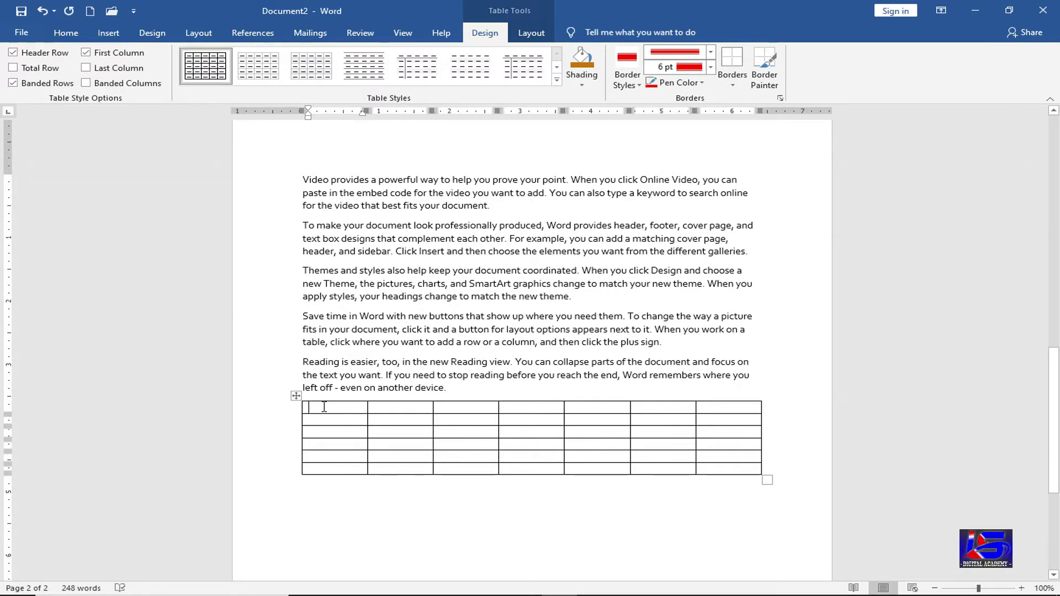
- Fill the first row with s, sdf, as, sdfsd, s, sasd and saa
{"action": "type", "text": "s"}
{"action": "key", "text": "Tab"}
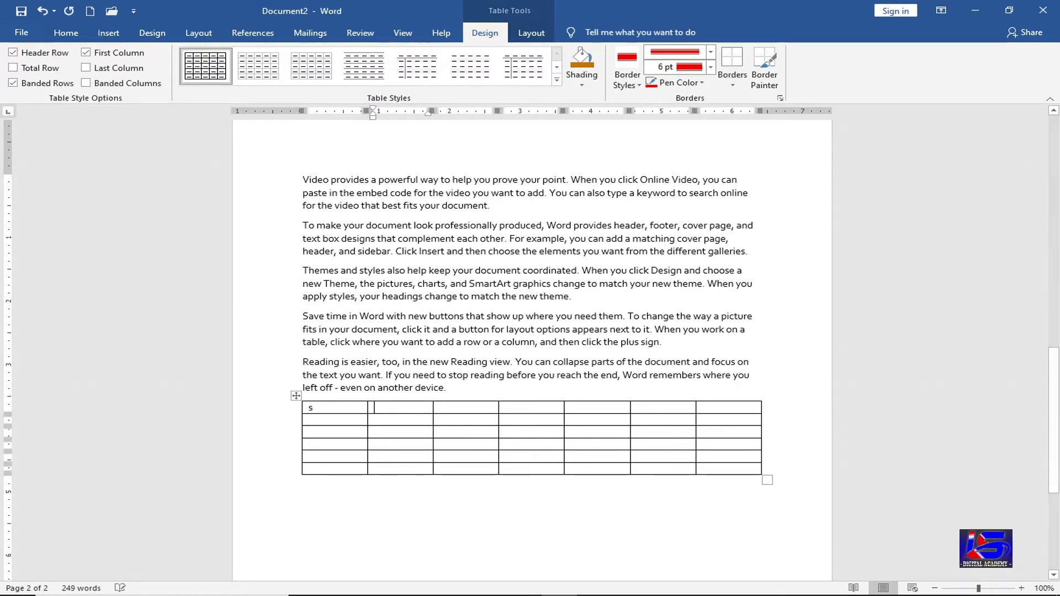
{"action": "type", "text": "sdf"}
{"action": "key", "text": "Tab"}
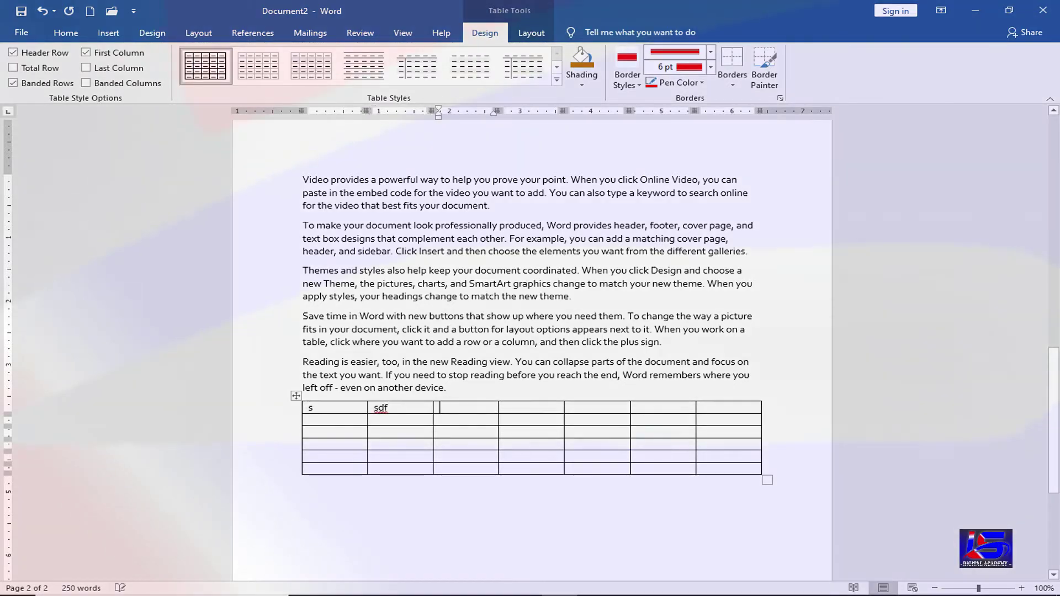
{"action": "type", "text": "as"}
{"action": "key", "text": "Tab"}
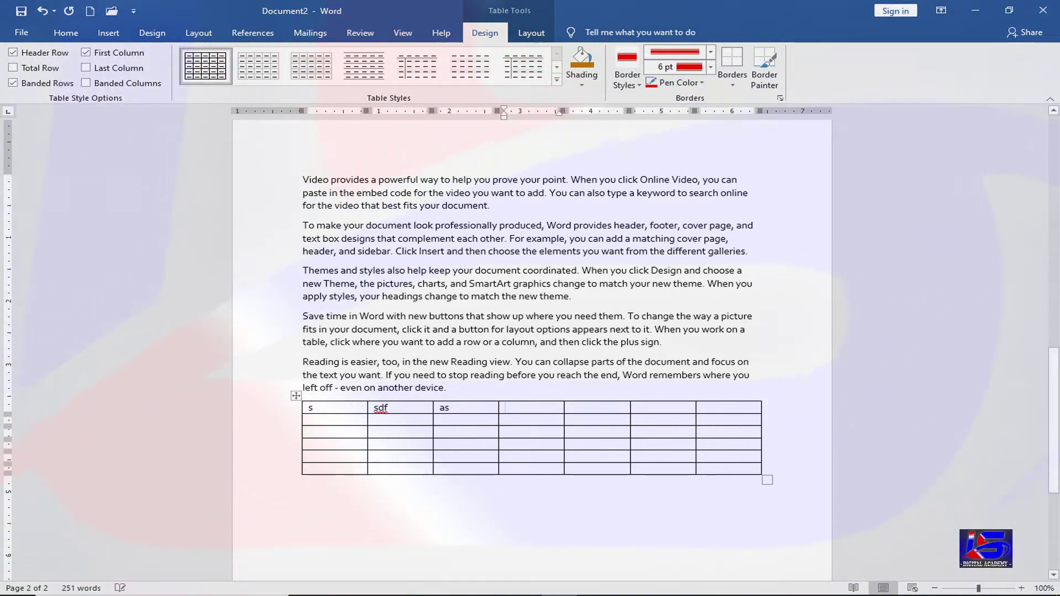
{"action": "type", "text": "sdfsd"}
{"action": "left_click", "coordinate": [566, 408]}
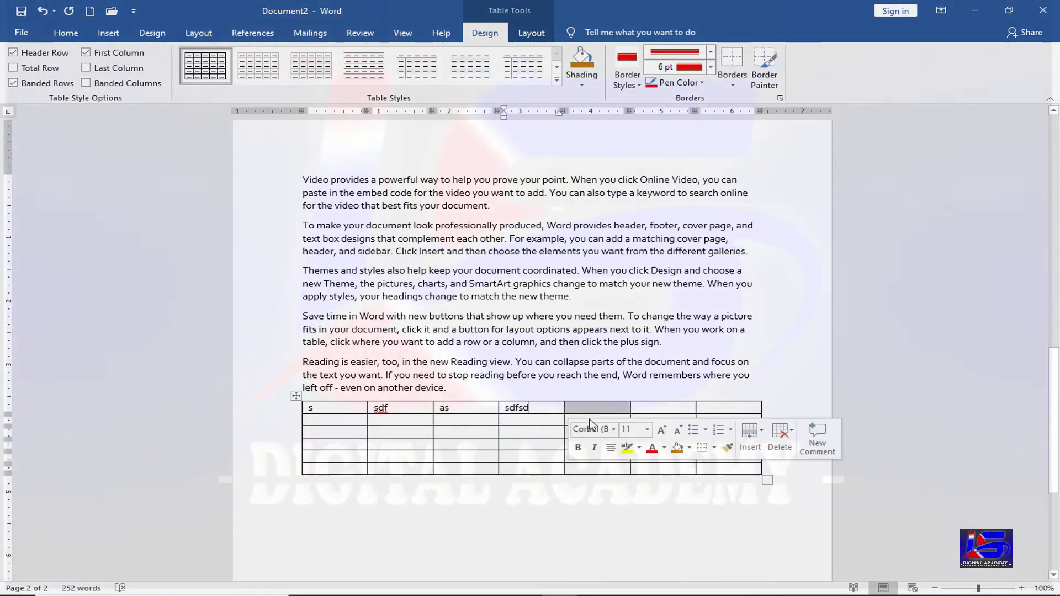
{"action": "type", "text": "s"}
{"action": "left_click", "coordinate": [648, 409]}
{"action": "type", "text": "s"}
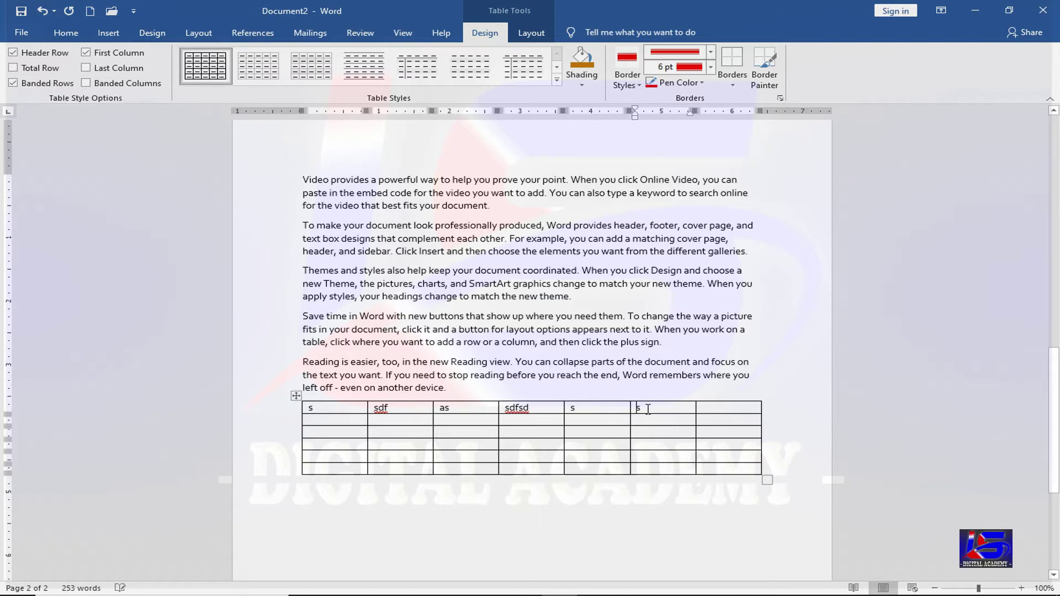
{"action": "type", "text": "asd"}
{"action": "key", "text": "Tab"}
{"action": "type", "text": "saa"}
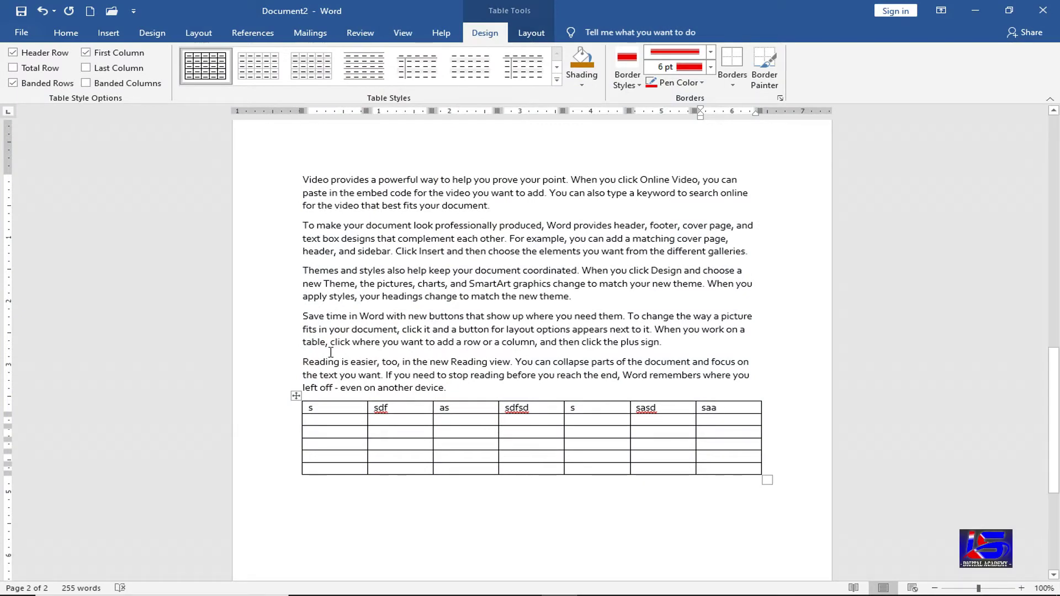
{"action": "left_click", "coordinate": [530, 34]}
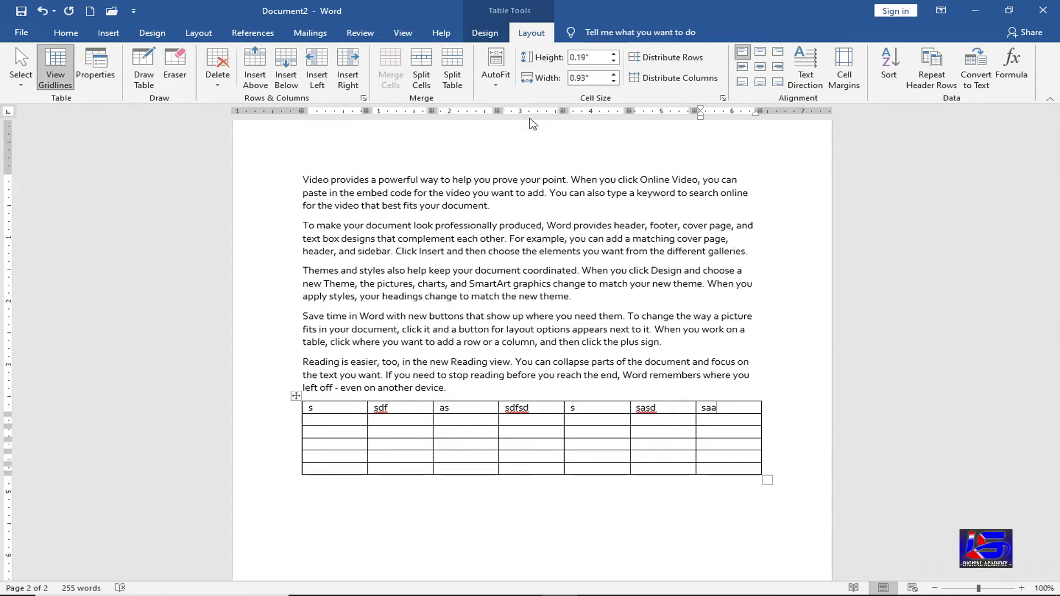
- AutoFit the table columns to their contents, then AutoFit the table to the full window width
{"action": "left_click", "coordinate": [496, 90]}
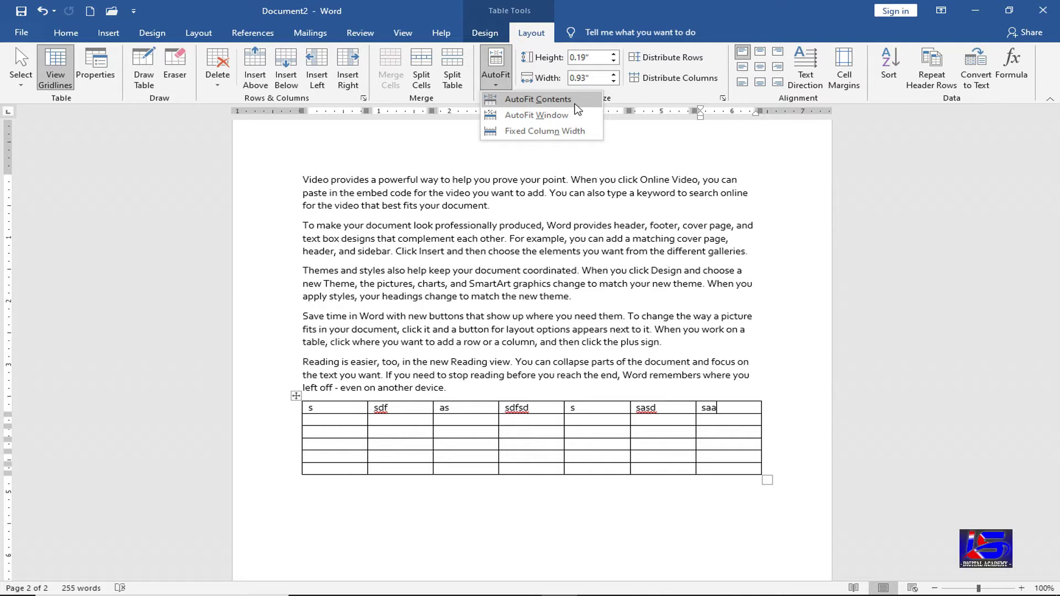
{"action": "left_click", "coordinate": [575, 104]}
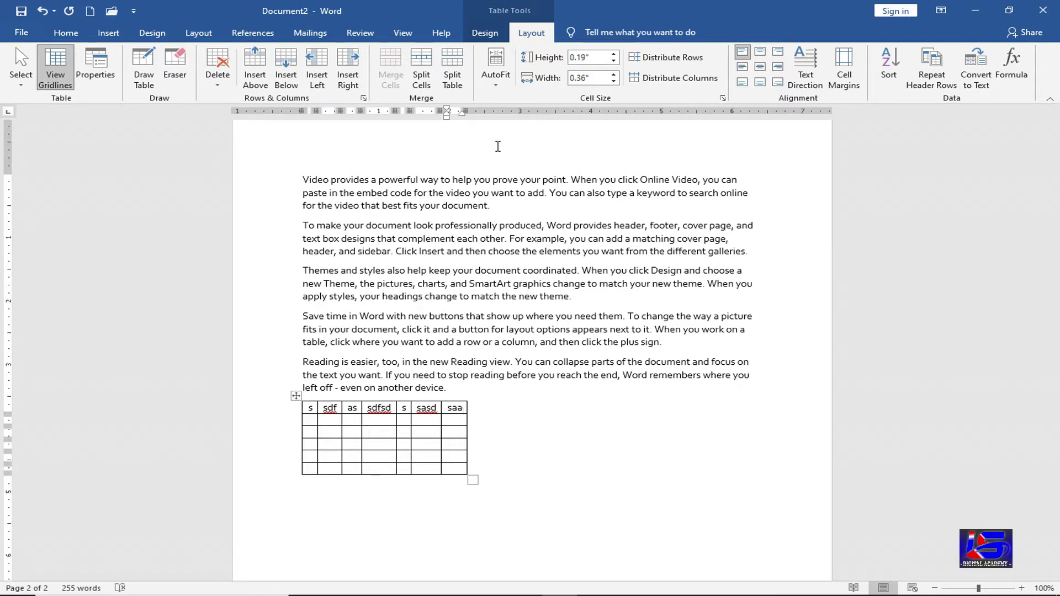
{"action": "left_click", "coordinate": [497, 81]}
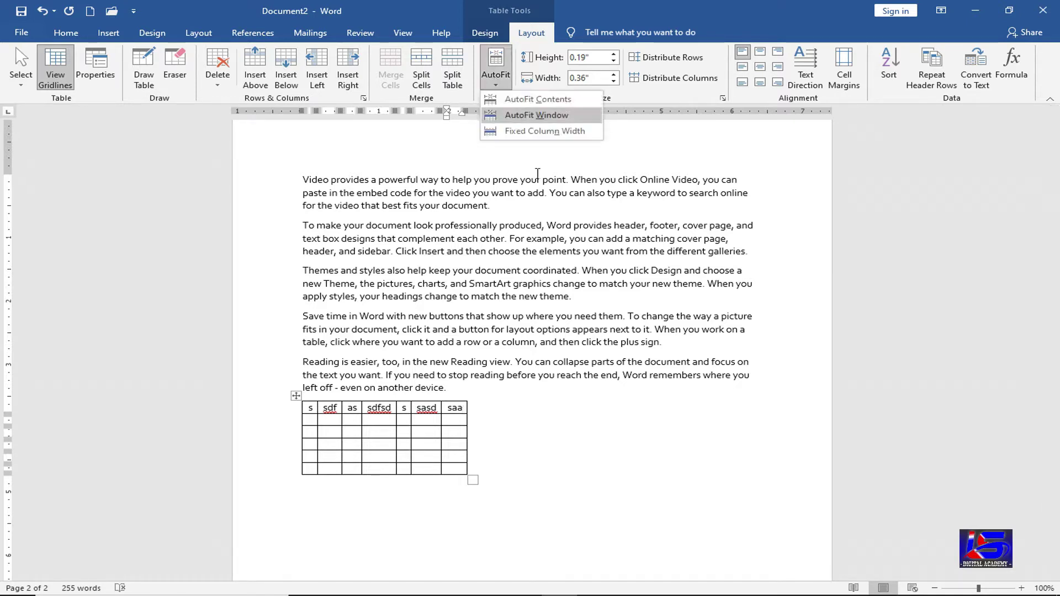
{"action": "left_click", "coordinate": [535, 115]}
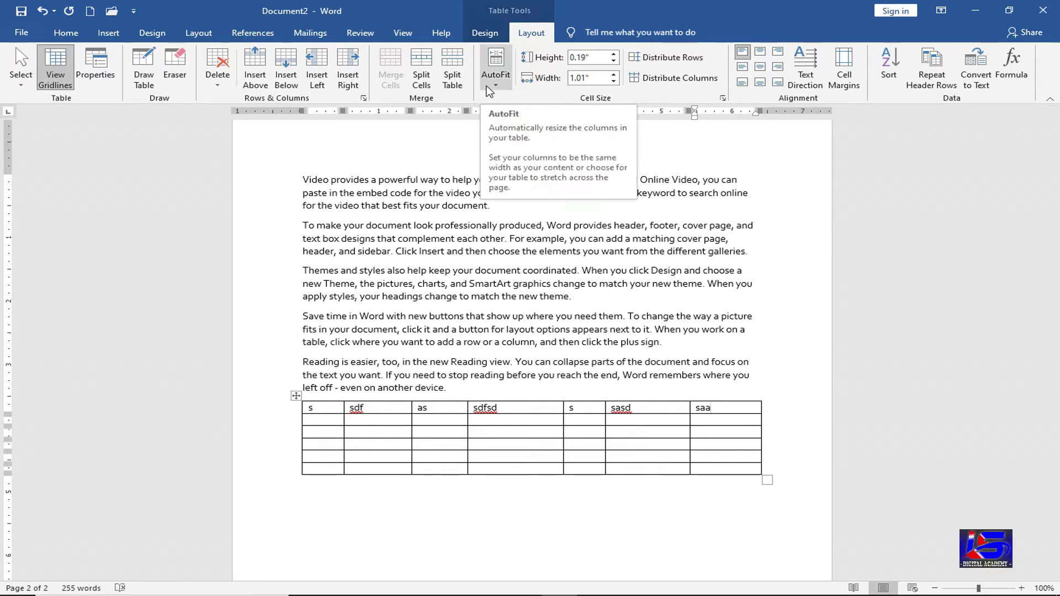
- Set the first row's height to 0.4" and widen the sdfsd column to 1.5"
{"action": "left_click", "coordinate": [613, 54]}
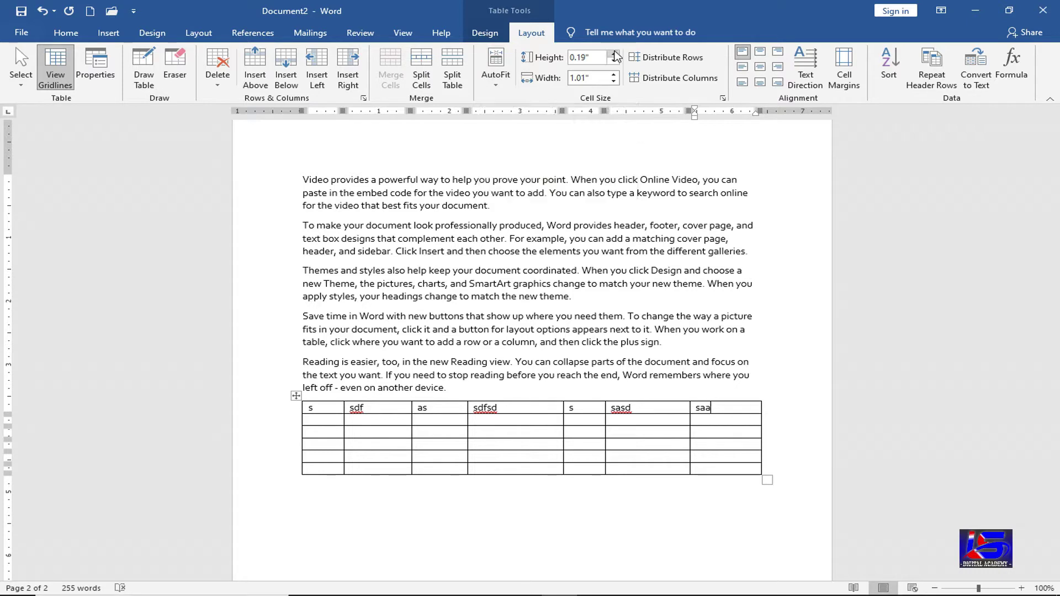
{"action": "left_click", "coordinate": [614, 54]}
{"action": "left_click", "coordinate": [614, 54]}
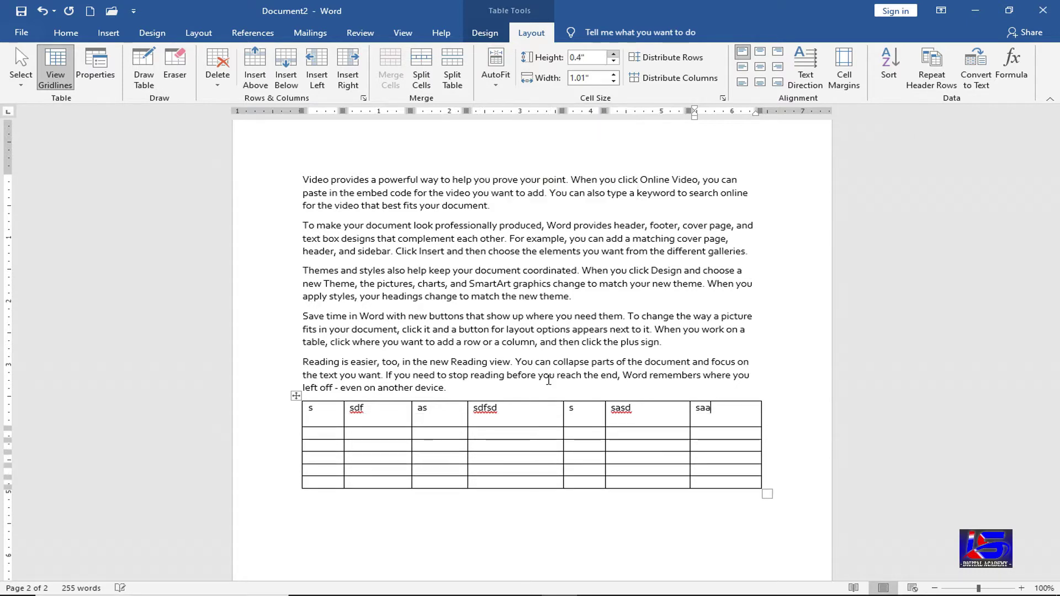
{"action": "left_click", "coordinate": [524, 438]}
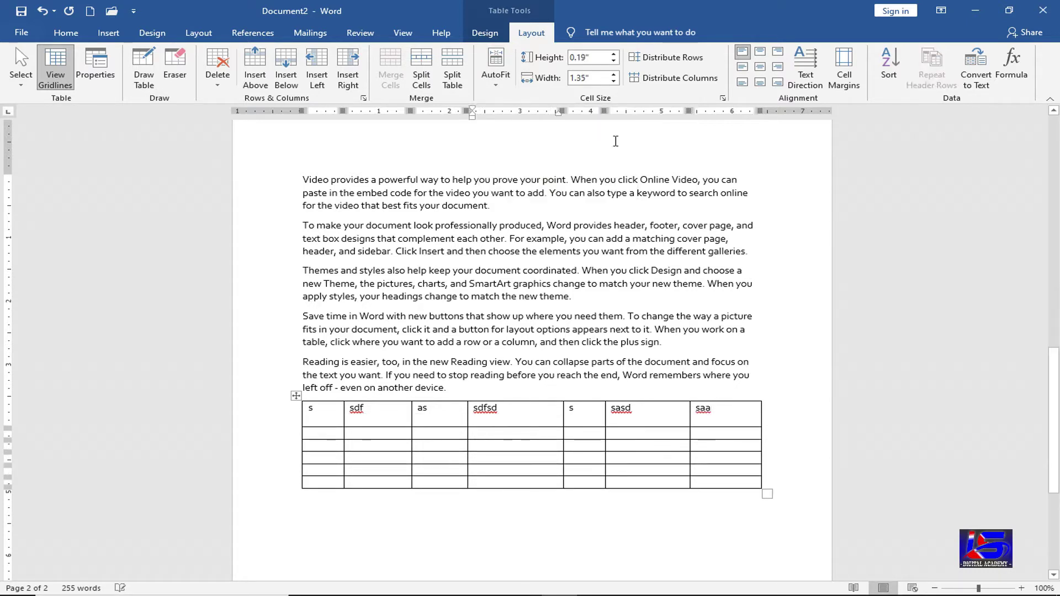
{"action": "left_click", "coordinate": [613, 74]}
{"action": "left_click", "coordinate": [614, 74]}
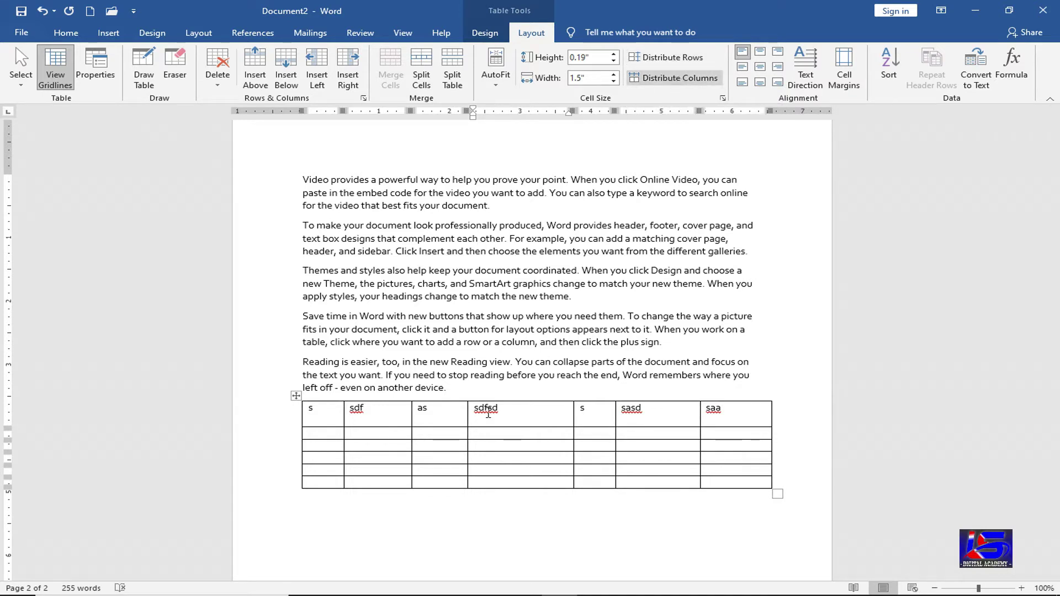
{"action": "left_click", "coordinate": [331, 416]}
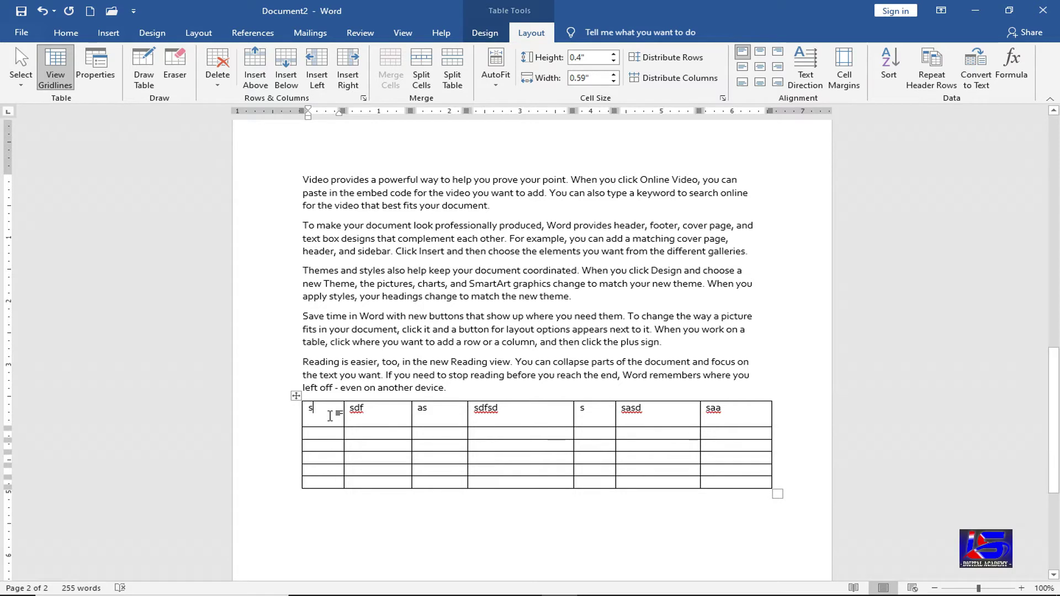
{"action": "key", "text": "Right"}
{"action": "key", "text": "Right"}
{"action": "key", "text": "Right"}
{"action": "key", "text": "Right"}
{"action": "key", "text": "Right"}
{"action": "key", "text": "Right"}
{"action": "key", "text": "Right"}
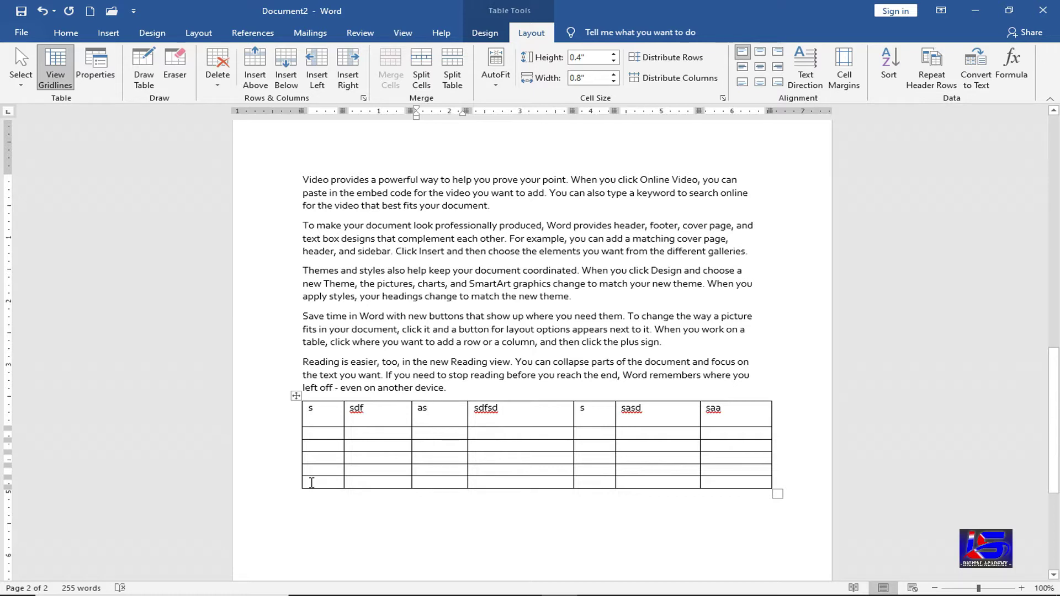
- Select the whole table and distribute rows to 0.22" and columns to 0.95" evenly
{"action": "left_click", "coordinate": [295, 396]}
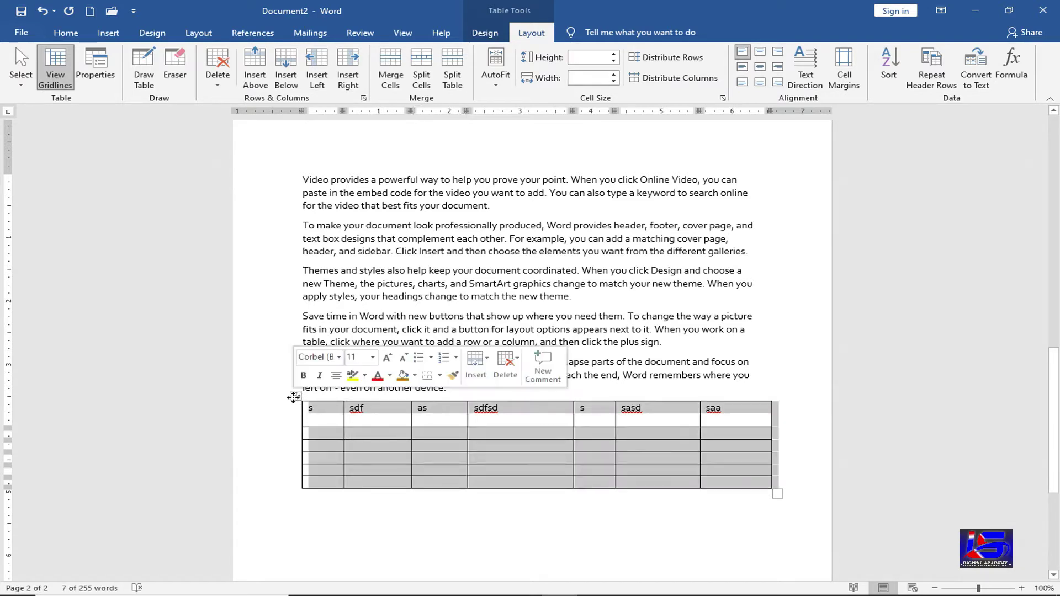
{"action": "left_click", "coordinate": [678, 59]}
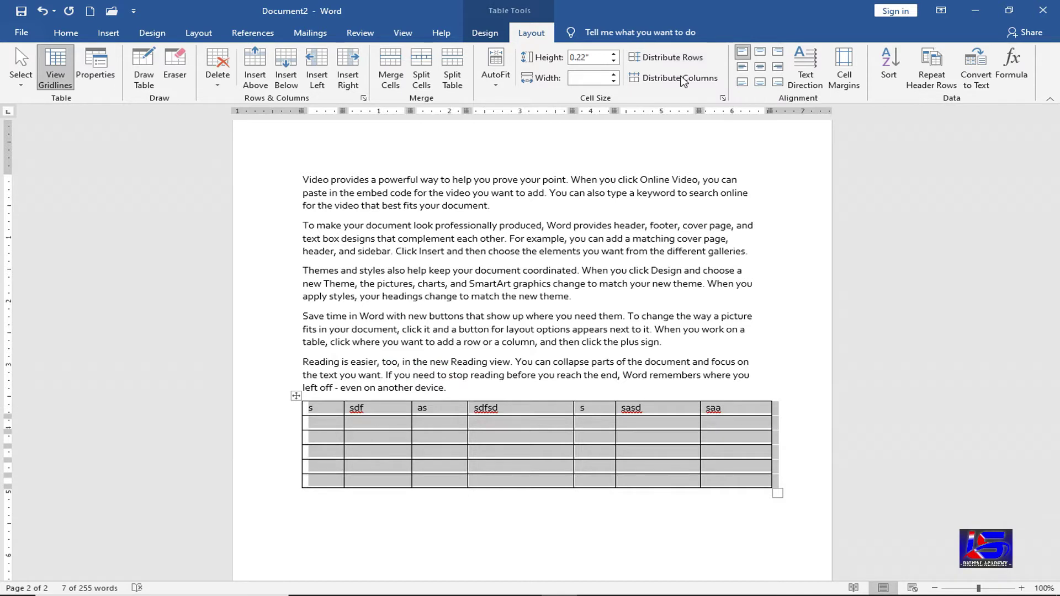
{"action": "left_click", "coordinate": [684, 80]}
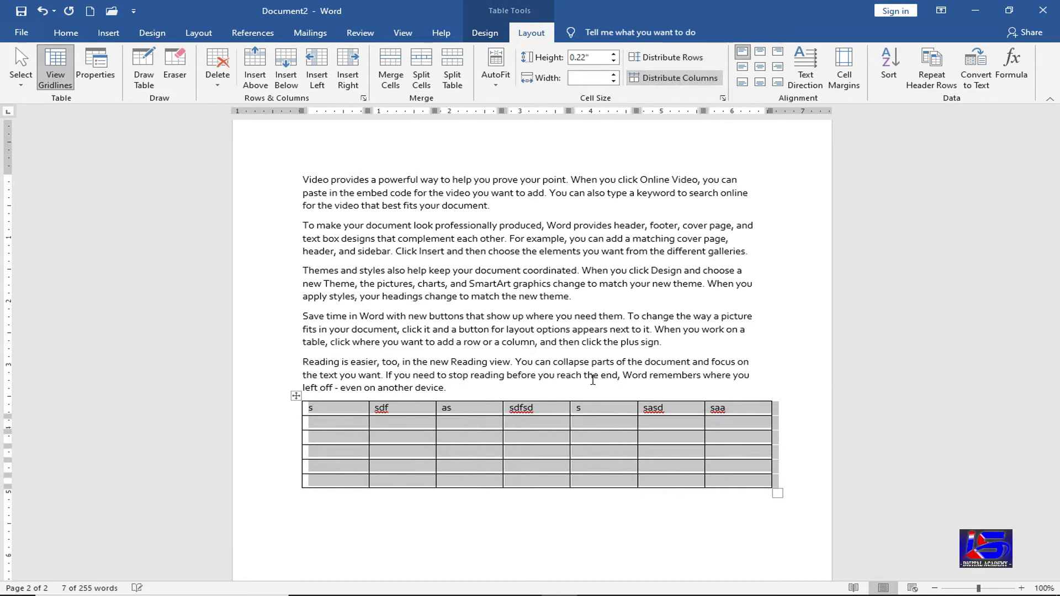
{"action": "left_click", "coordinate": [566, 426]}
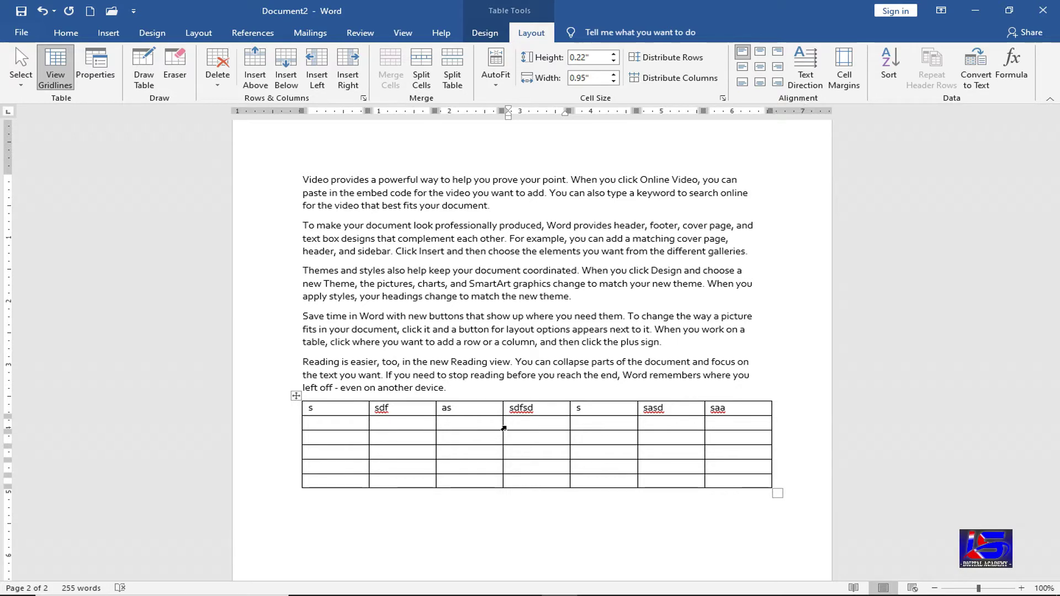
- Try top-center, top-right, middle-right and center alignments on the 'as' cell
{"action": "left_click", "coordinate": [467, 411]}
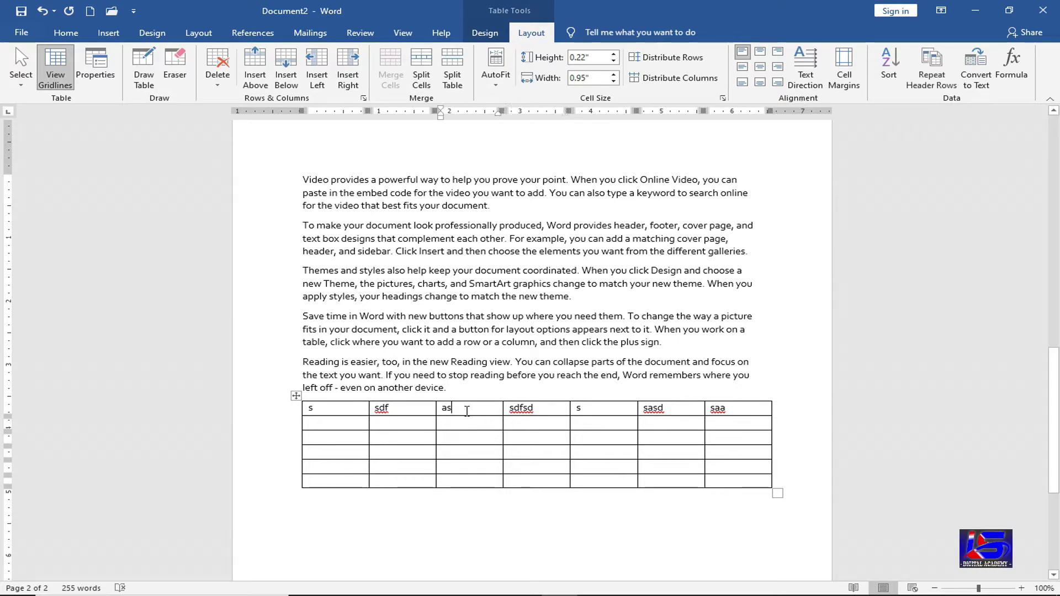
{"action": "left_click", "coordinate": [762, 54]}
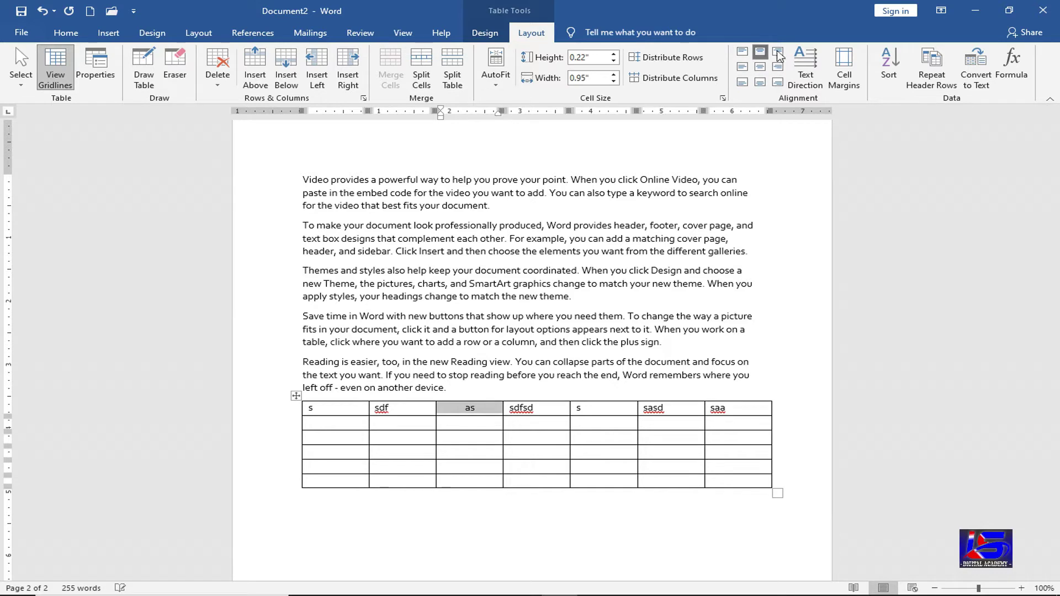
{"action": "left_click", "coordinate": [779, 53]}
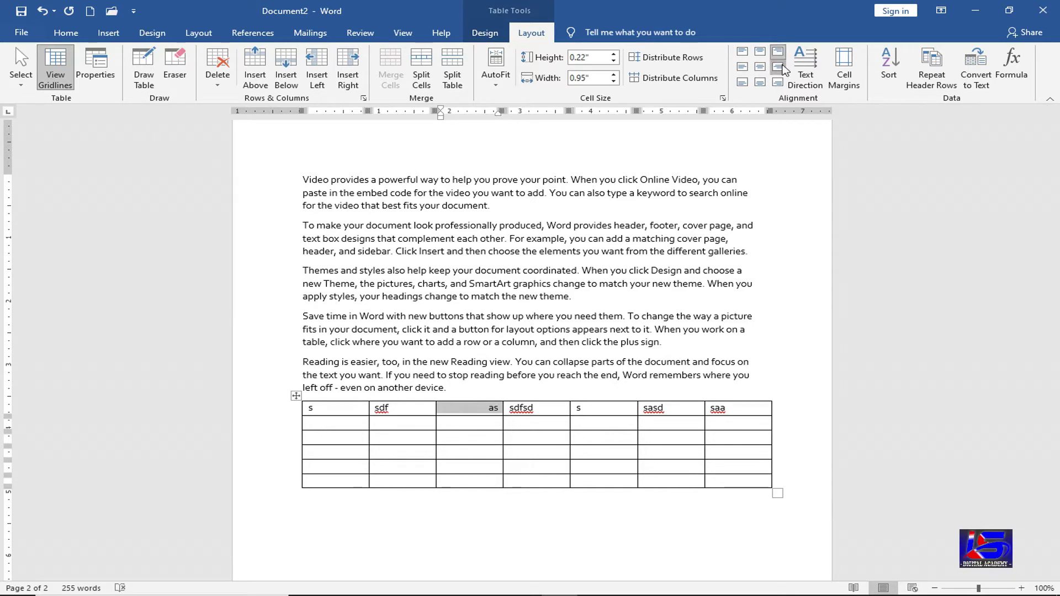
{"action": "left_click", "coordinate": [778, 67]}
{"action": "left_click", "coordinate": [761, 67]}
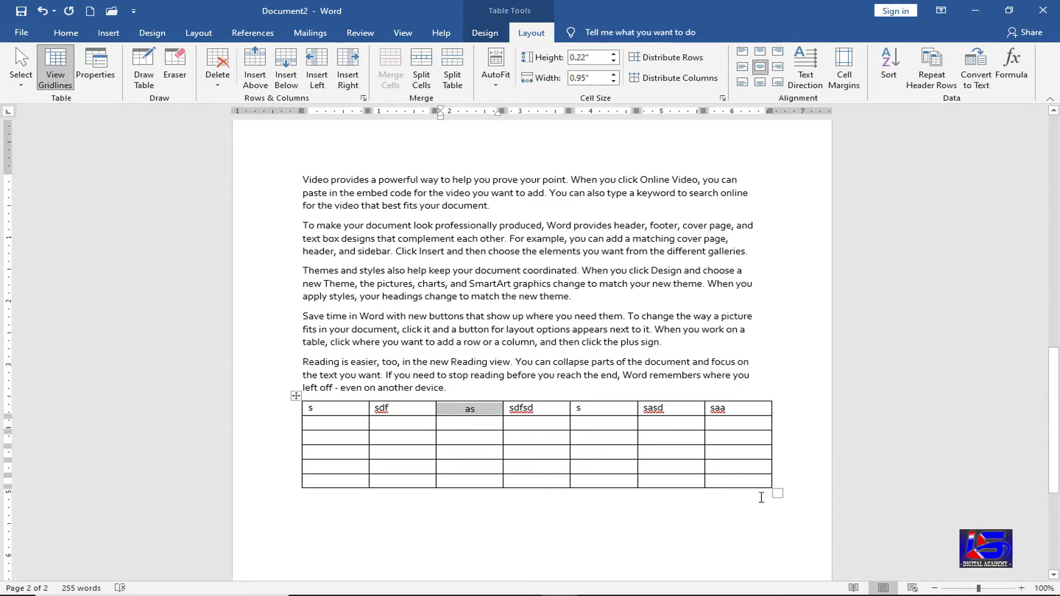
- Enlarge the table to make rows taller, then align 'as' to its cell's top left
{"action": "left_click_drag", "start_coordinate": [777, 493], "coordinate": [776, 575]}
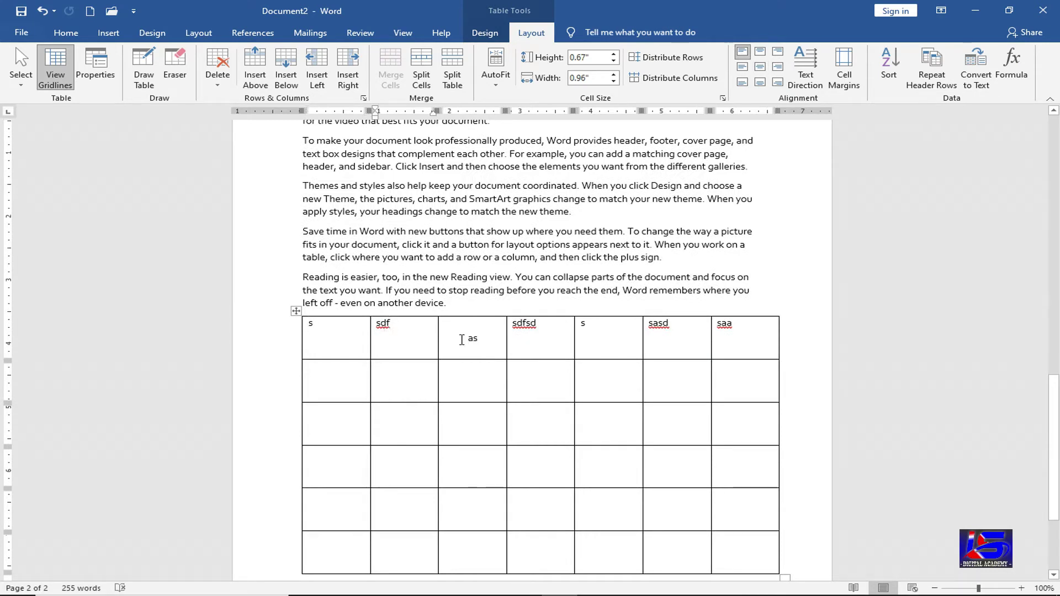
{"action": "left_click", "coordinate": [479, 341]}
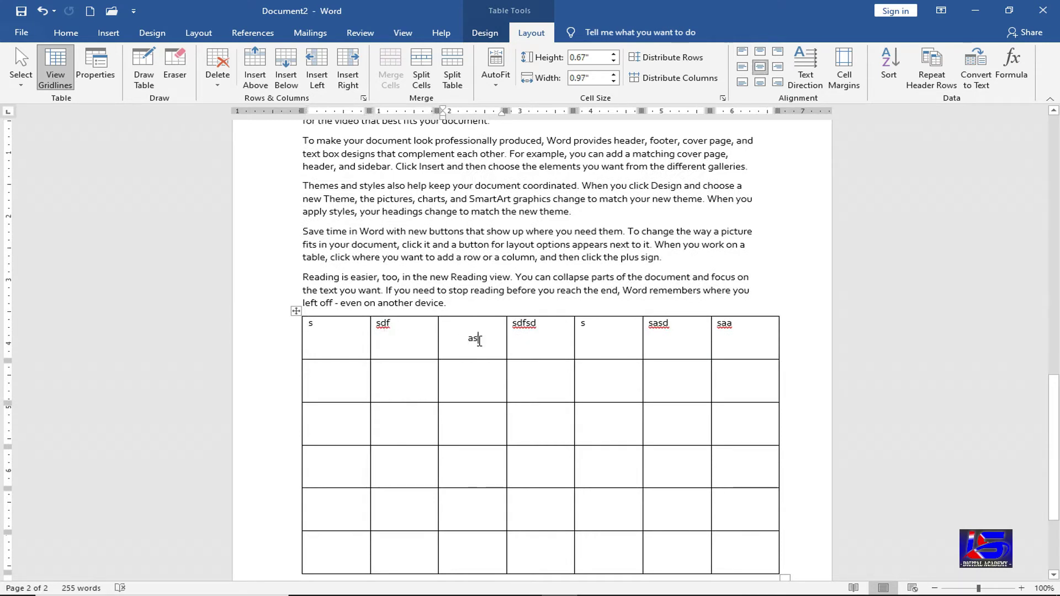
{"action": "left_click", "coordinate": [743, 68]}
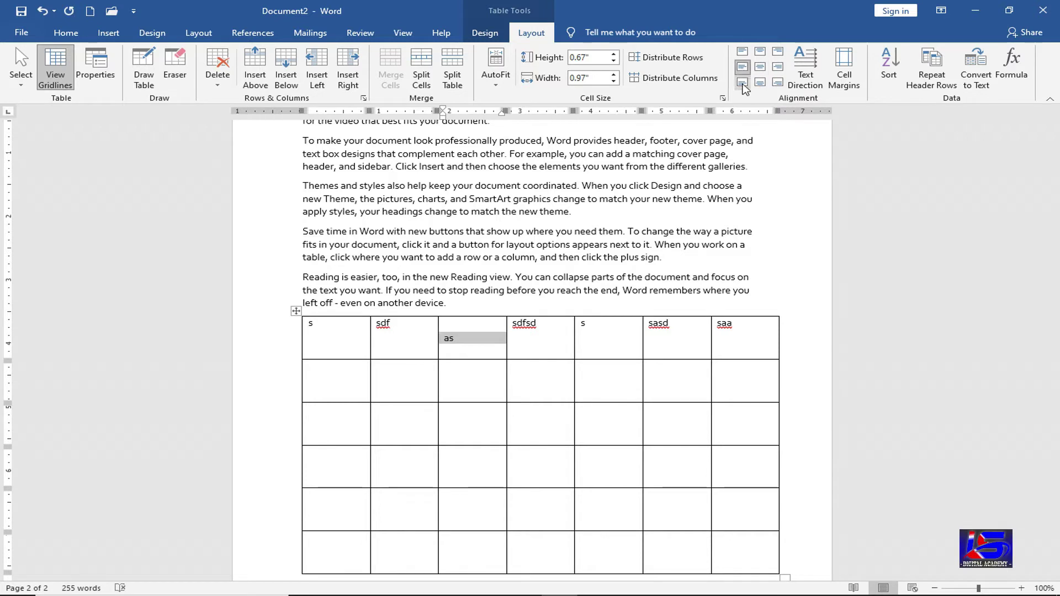
{"action": "left_click", "coordinate": [743, 82]}
{"action": "left_click", "coordinate": [757, 83]}
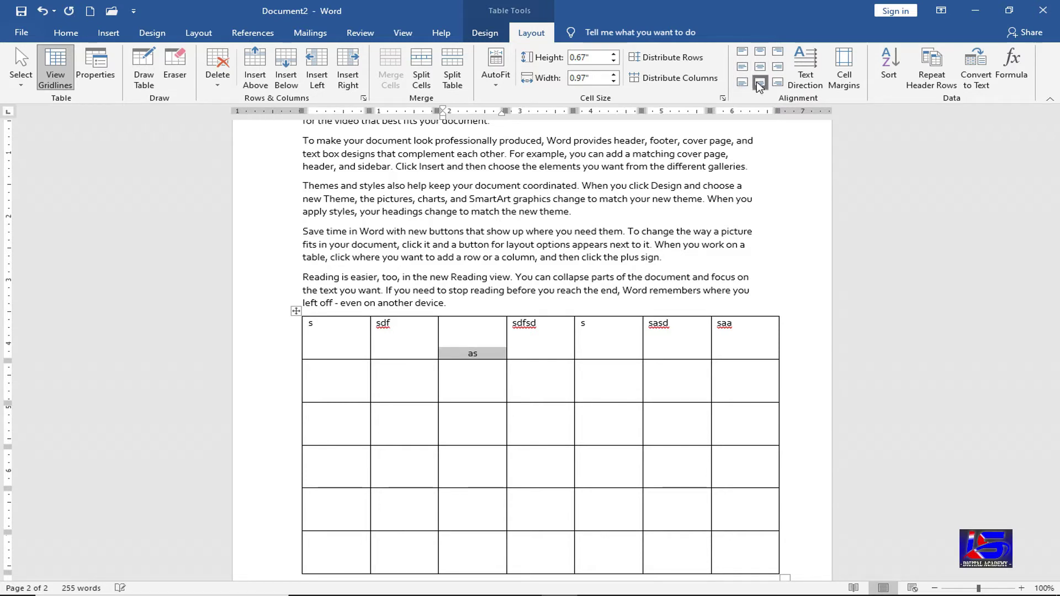
{"action": "left_click", "coordinate": [779, 84]}
{"action": "left_click", "coordinate": [743, 54]}
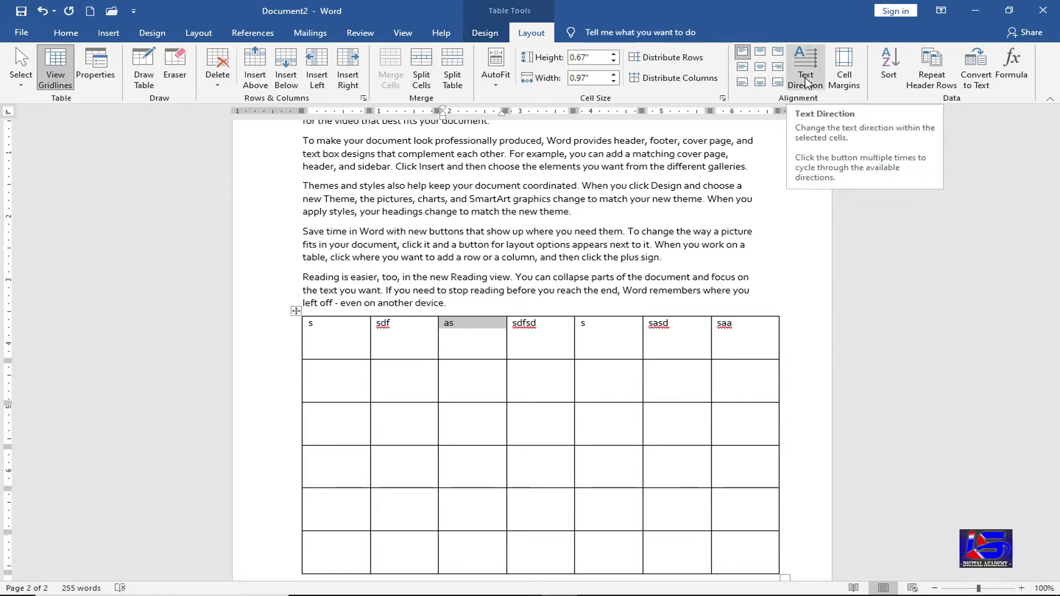
- Extend the 'as' entry to 'assddfdsf' while cycling its text direction through vertical orientations and back to horizontal
{"action": "left_click", "coordinate": [479, 327]}
{"action": "type", "text": "sd"}
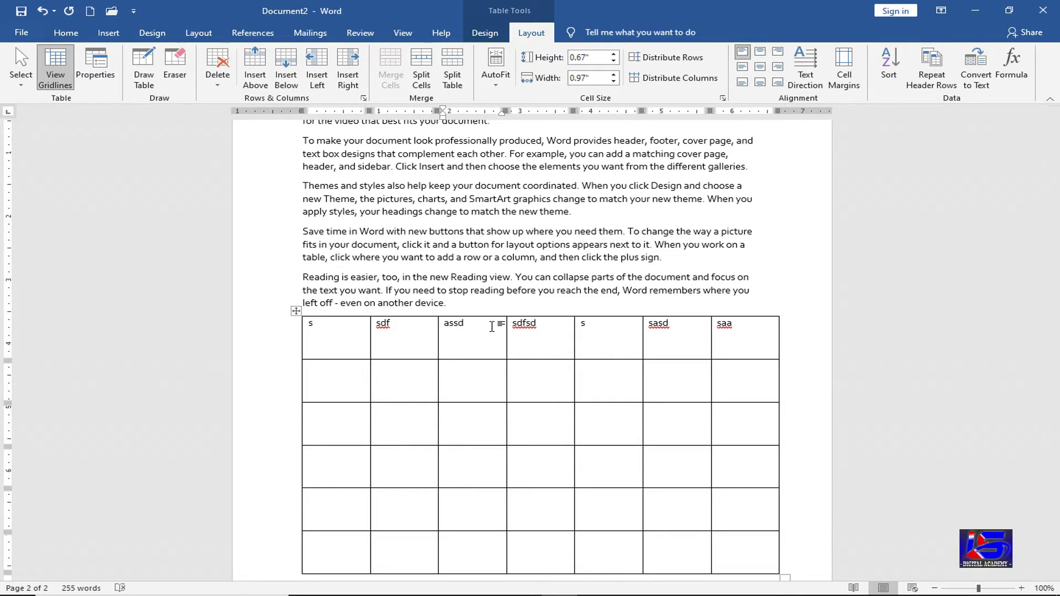
{"action": "left_click", "coordinate": [806, 87]}
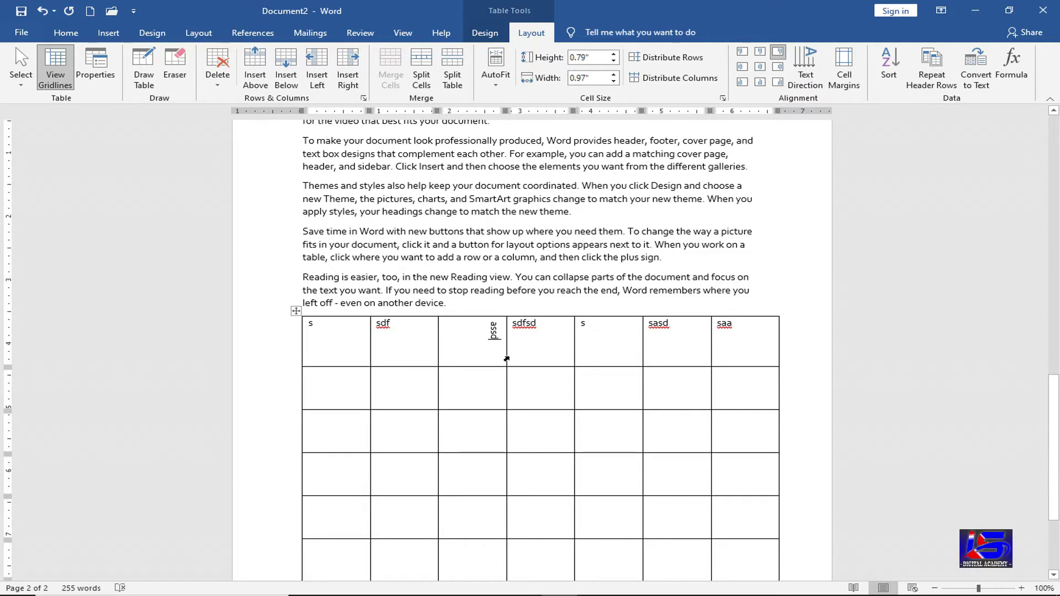
{"action": "type", "text": "gffgj"}
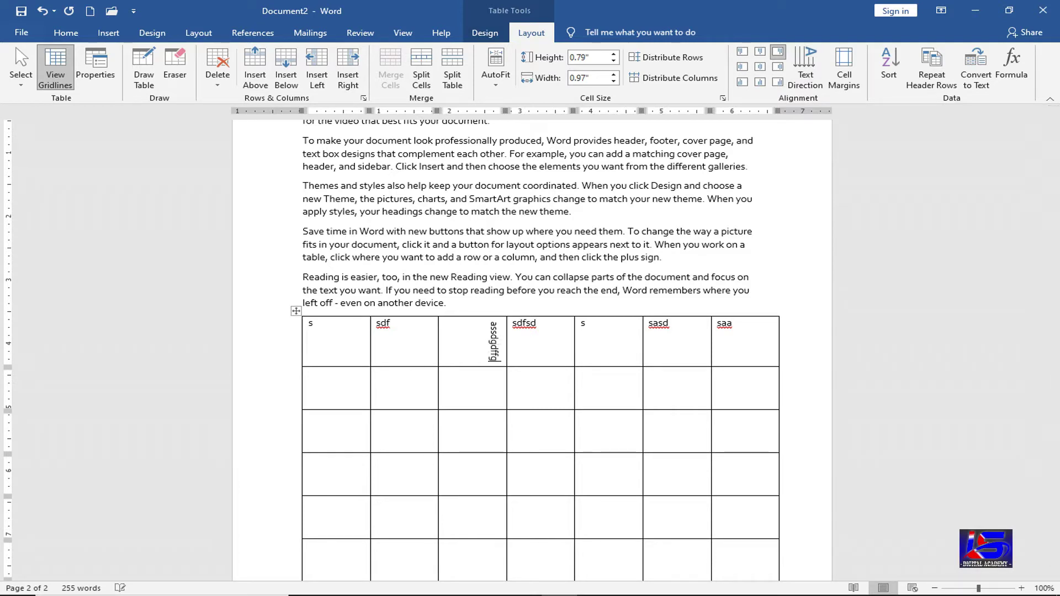
{"action": "key", "text": "BackSpace"}
{"action": "key", "text": "BackSpace"}
{"action": "key", "text": "BackSpace"}
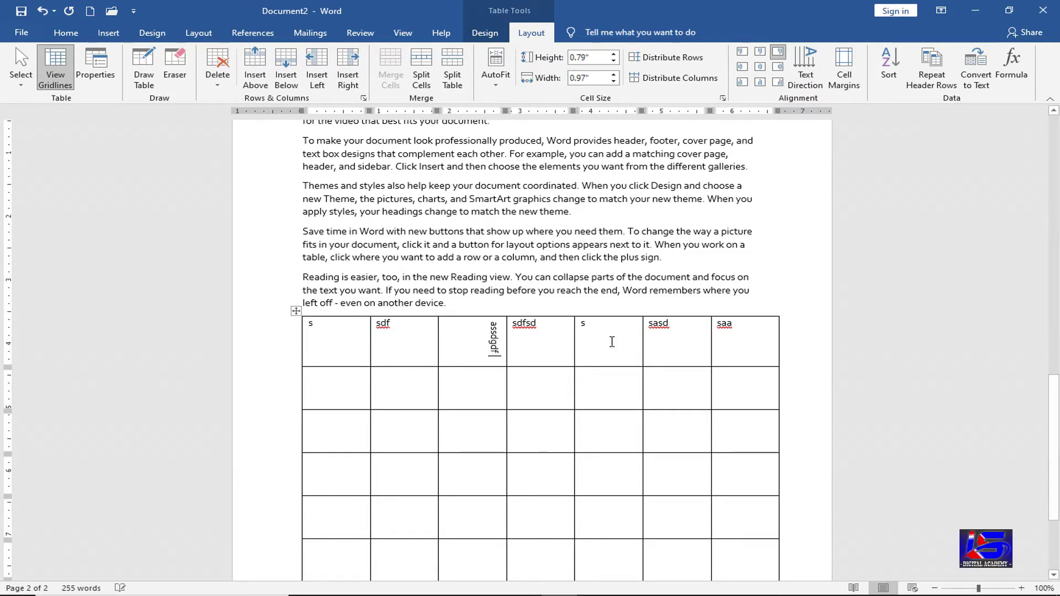
{"action": "key", "text": "BackSpace"}
{"action": "key", "text": "BackSpace"}
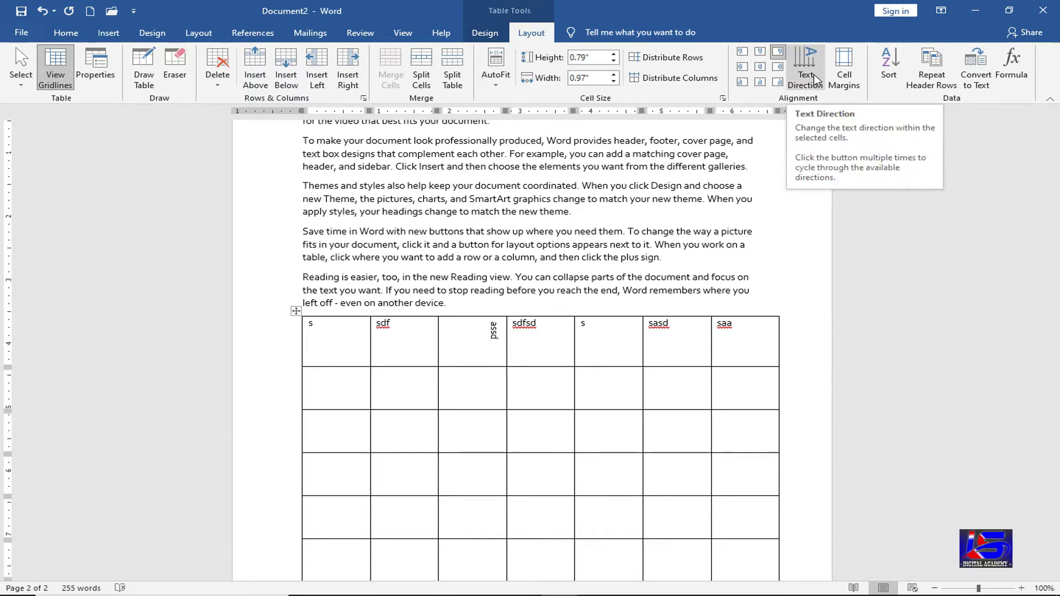
{"action": "left_click", "coordinate": [815, 80]}
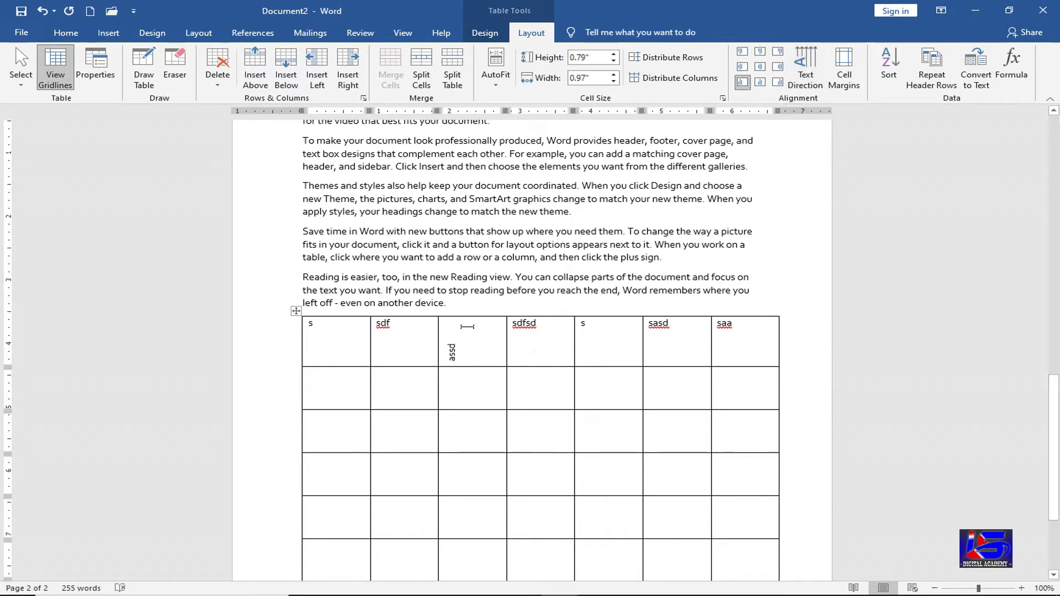
{"action": "type", "text": "dfdsf"}
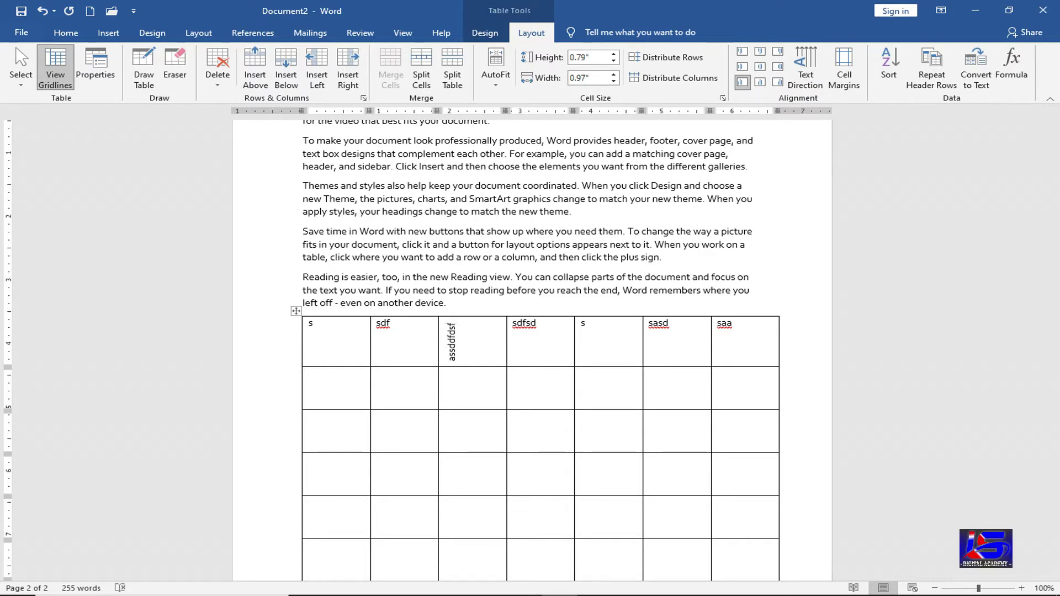
{"action": "left_click", "coordinate": [807, 90]}
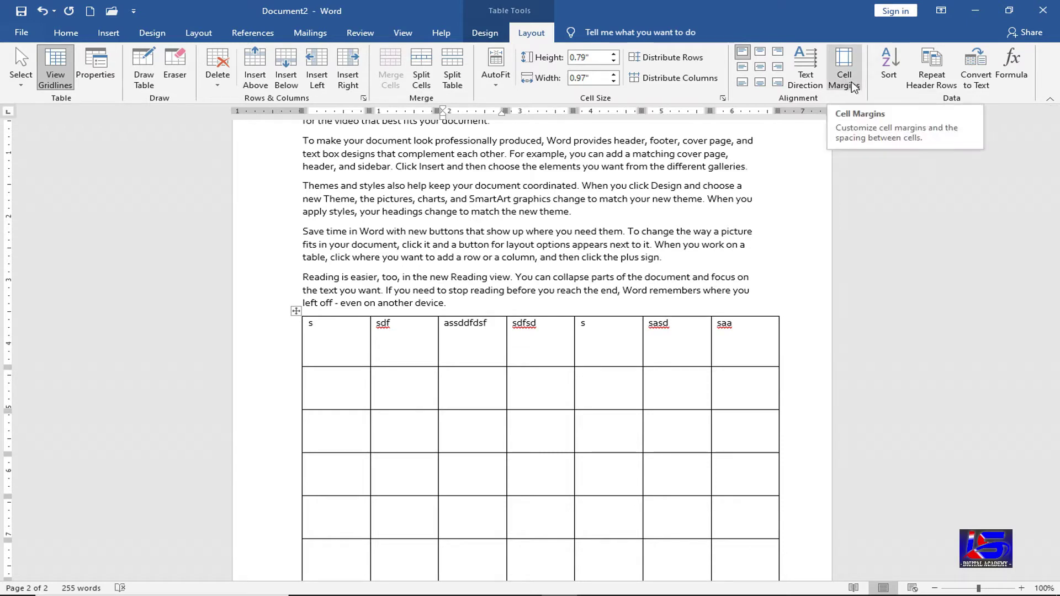
- Set the table's top cell margin to 0" in Table Options
{"action": "left_click", "coordinate": [854, 87]}
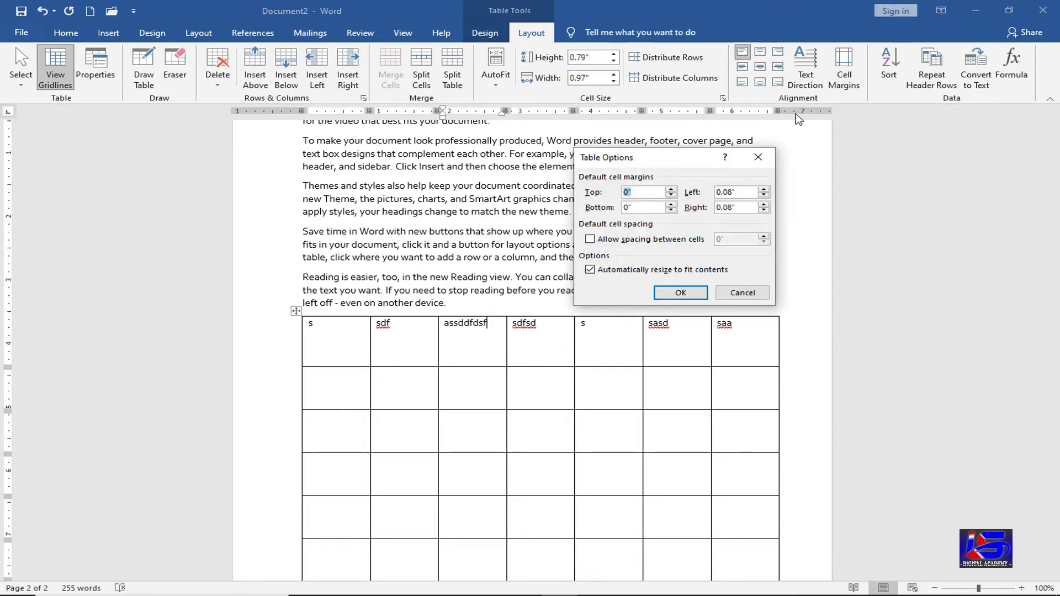
{"action": "type", "text": "0"}
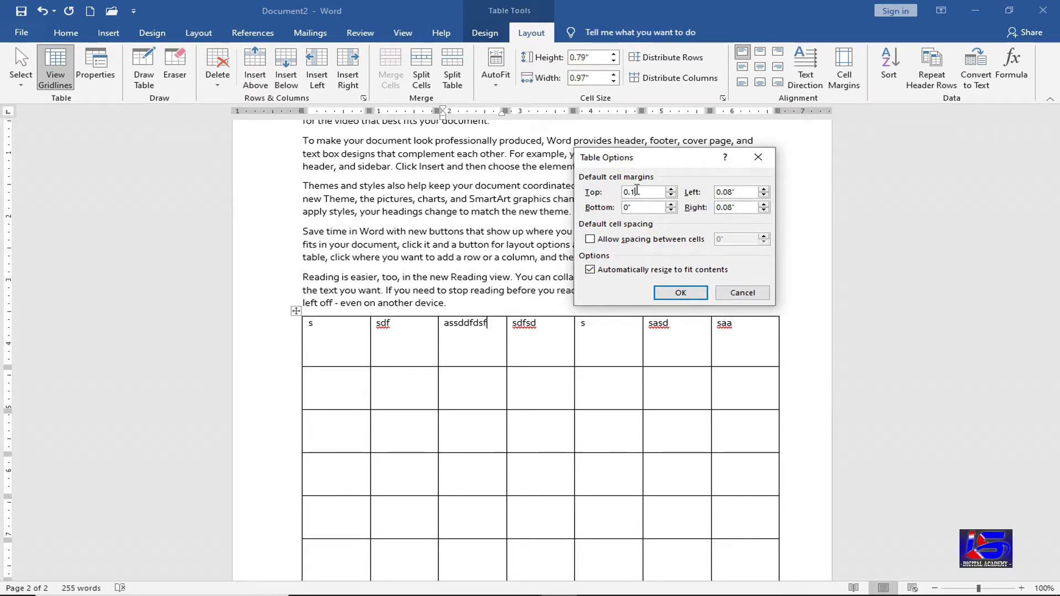
{"action": "left_click", "coordinate": [680, 293]}
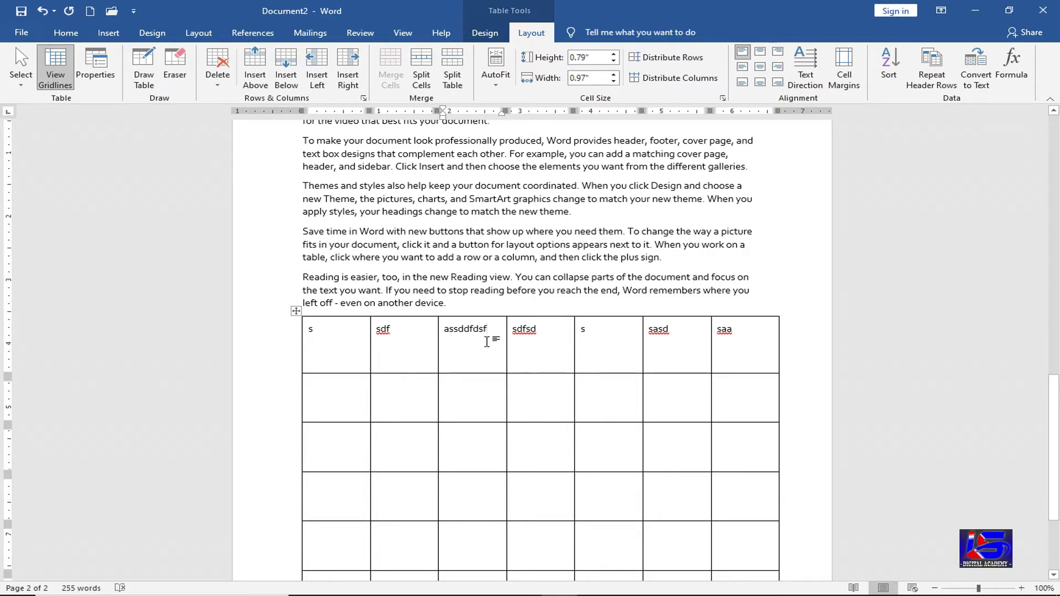
{"action": "left_click", "coordinate": [851, 77]}
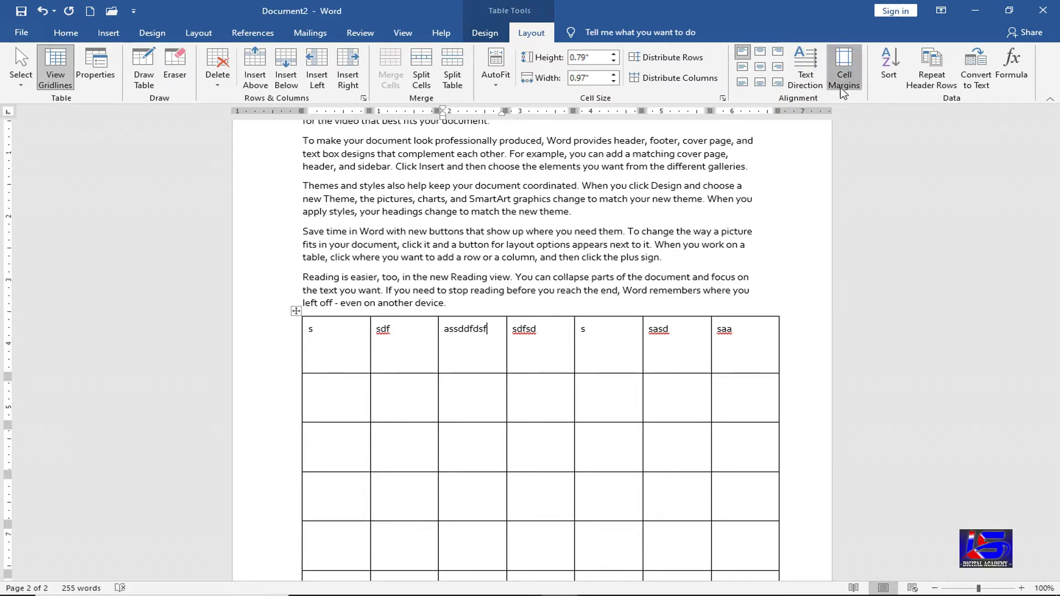
{"action": "type", "text": "0"}
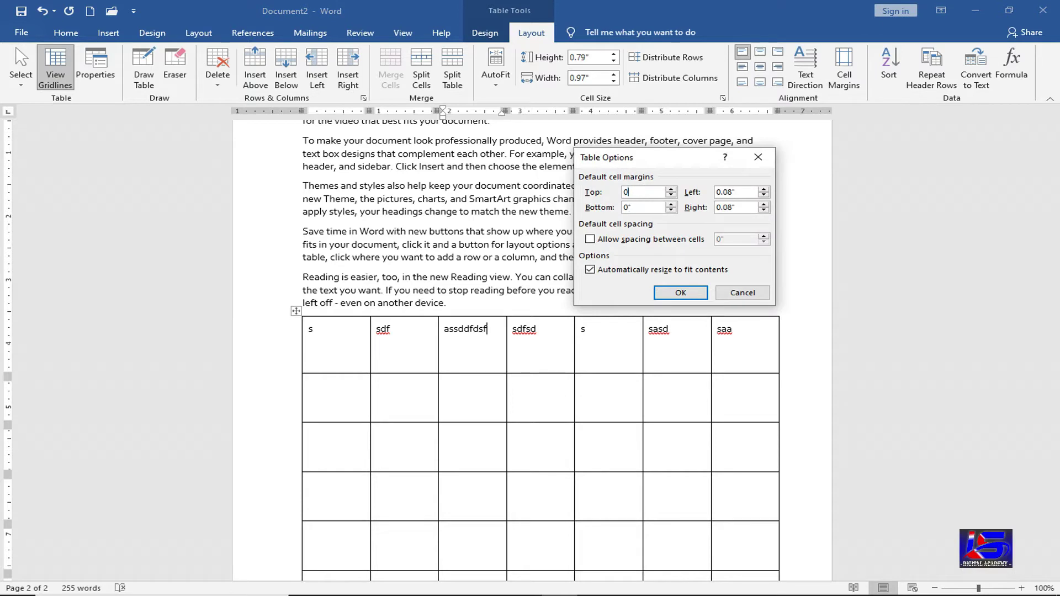
{"action": "left_click", "coordinate": [680, 293]}
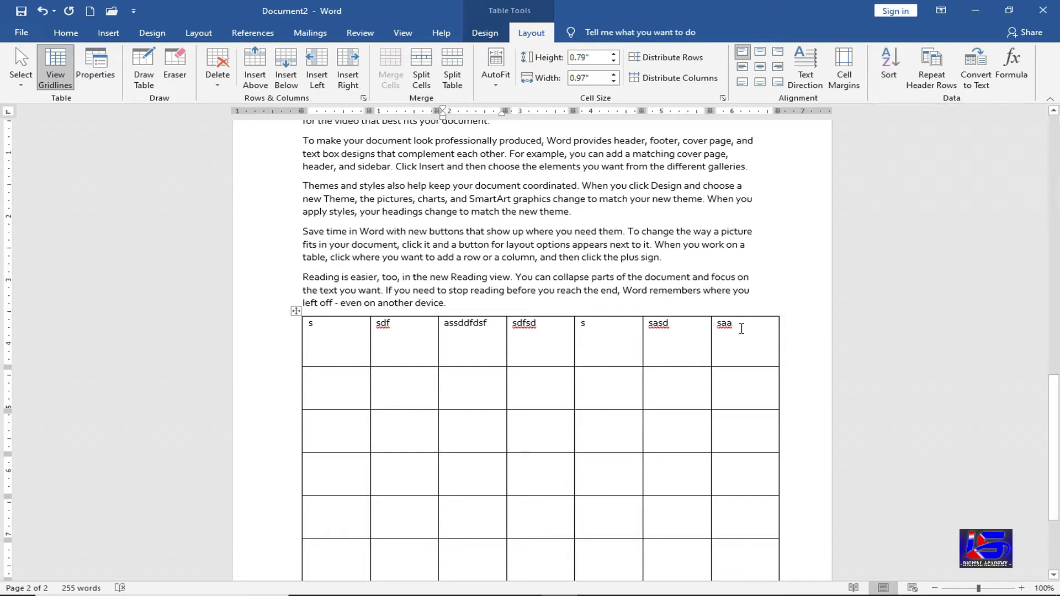
- Clear the first row's text and type A in its first cell
{"action": "left_click_drag", "start_coordinate": [740, 327], "coordinate": [334, 330]}
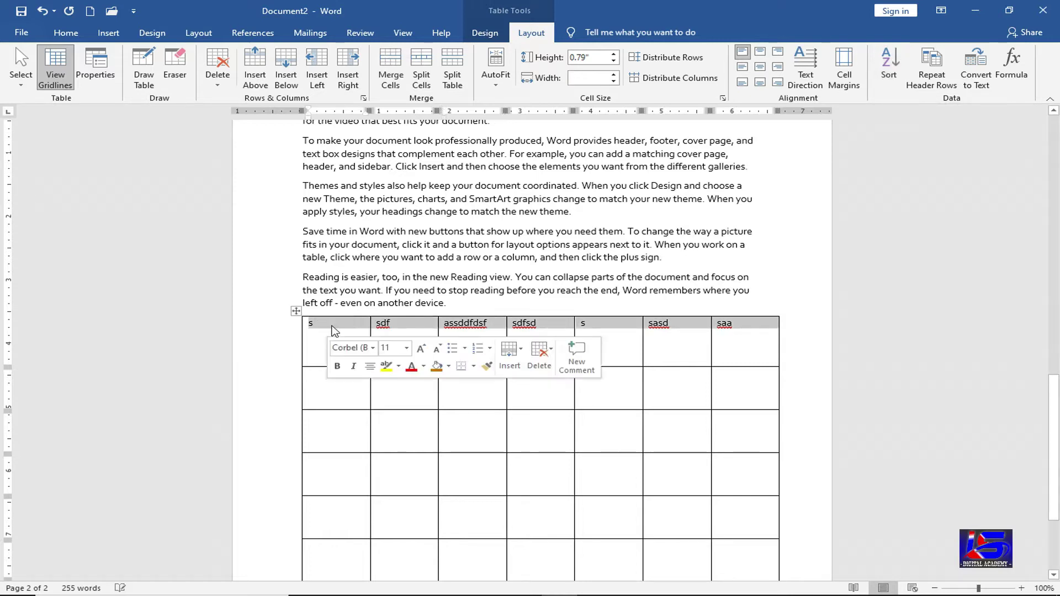
{"action": "key", "text": "Delete"}
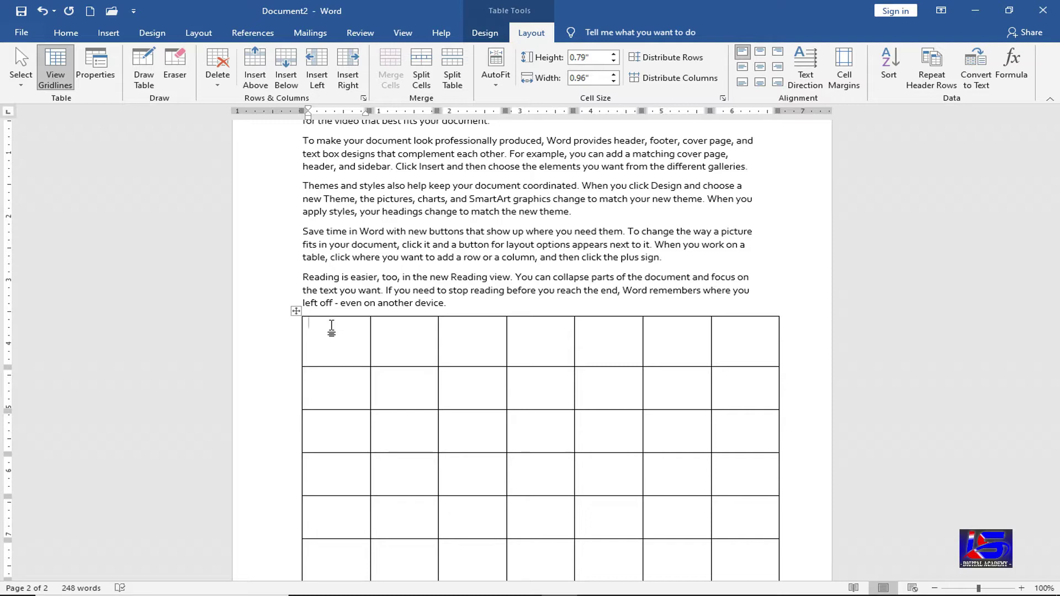
{"action": "type", "text": "A"}
- Enter C, B, D, E and G down the first column, then select those lettered cells
{"action": "left_click", "coordinate": [330, 391]}
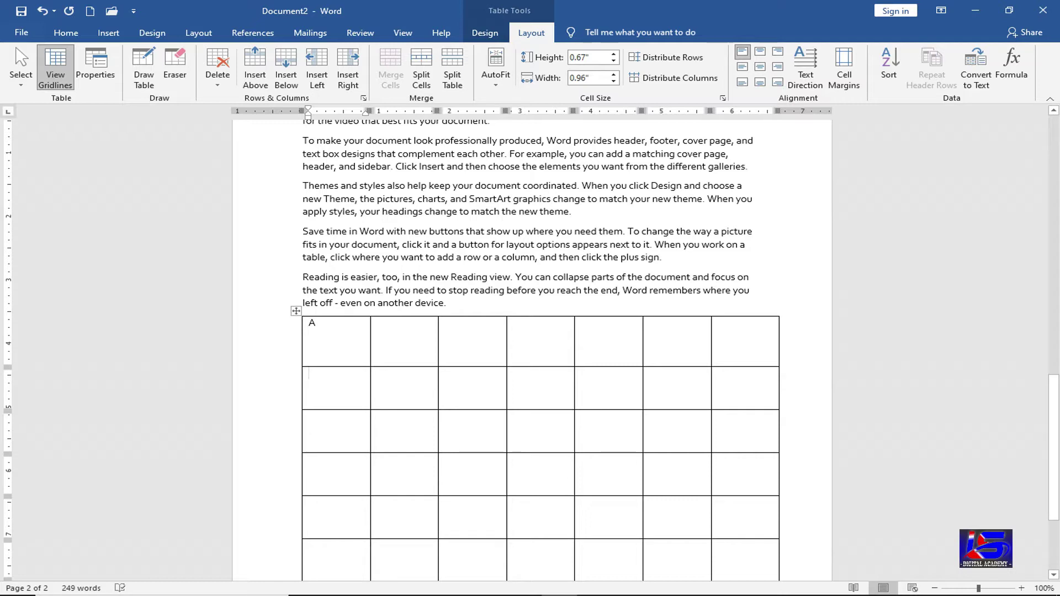
{"action": "type", "text": "R"}
{"action": "key", "text": "BackSpace"}
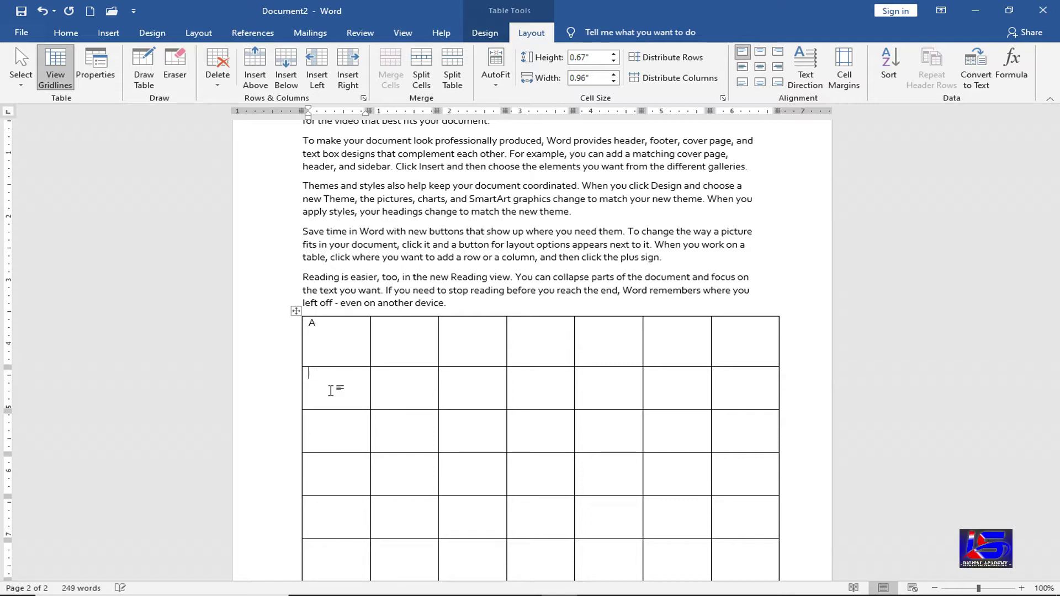
{"action": "type", "text": "C"}
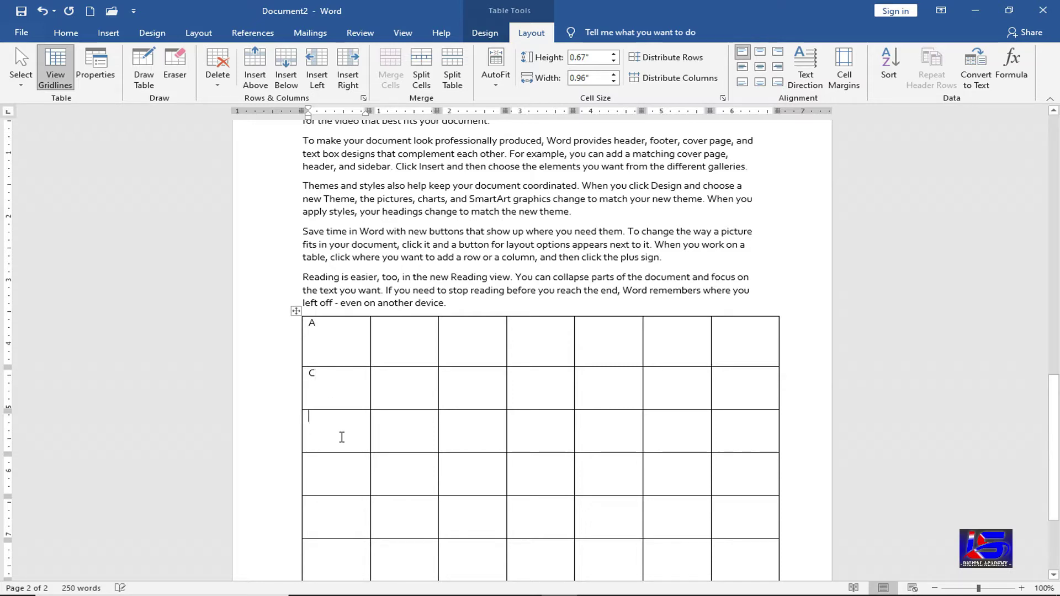
{"action": "type", "text": "B"}
{"action": "left_click", "coordinate": [313, 472]}
{"action": "type", "text": "D"}
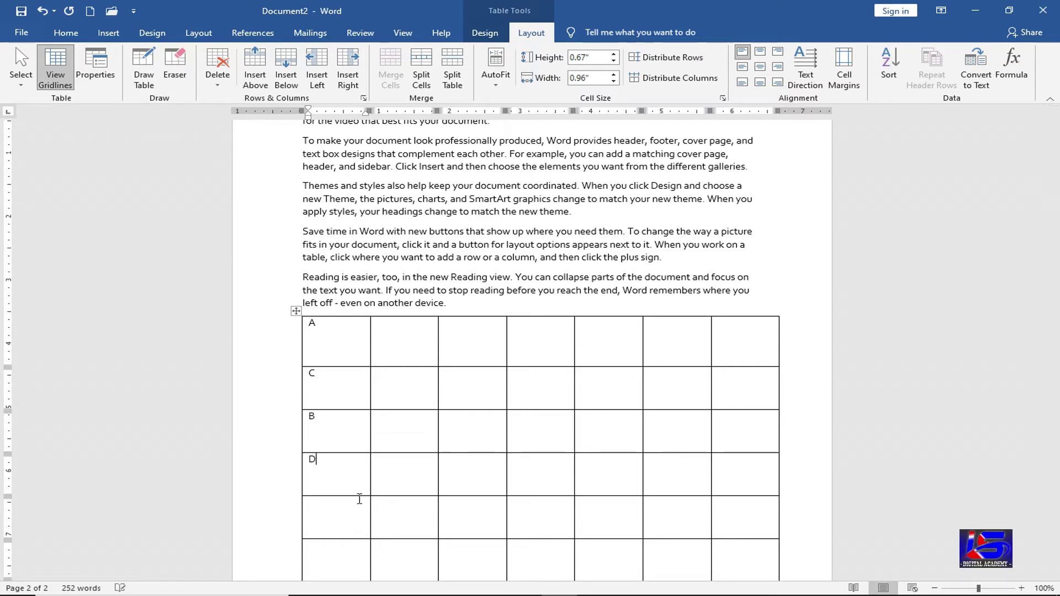
{"action": "type", "text": "E"}
{"action": "left_click", "coordinate": [347, 554]}
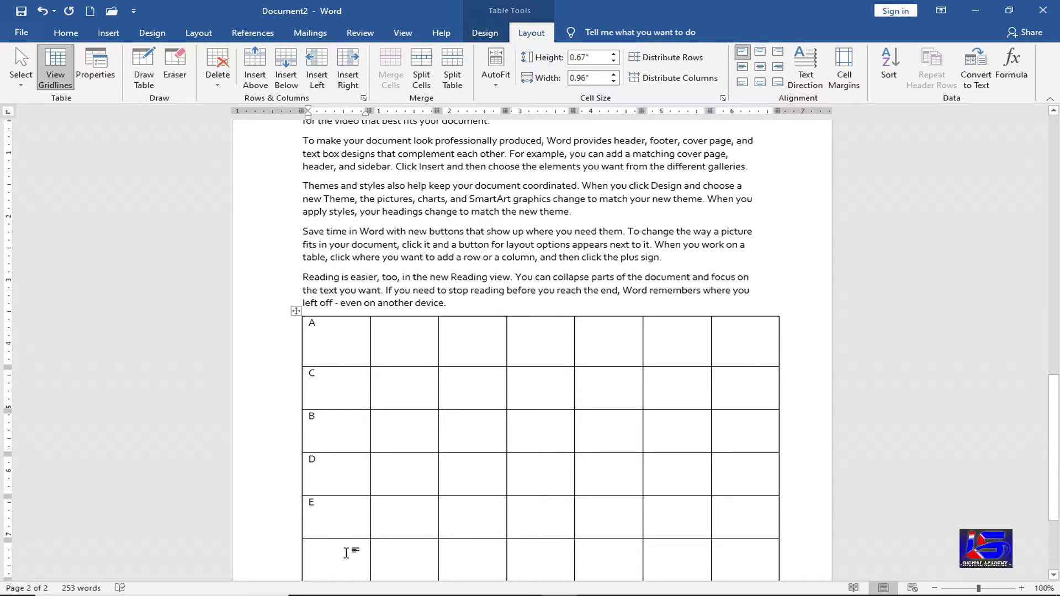
{"action": "type", "text": "G"}
{"action": "scroll", "coordinate": [338, 533], "scroll_direction": "down", "scroll_amount": 3}
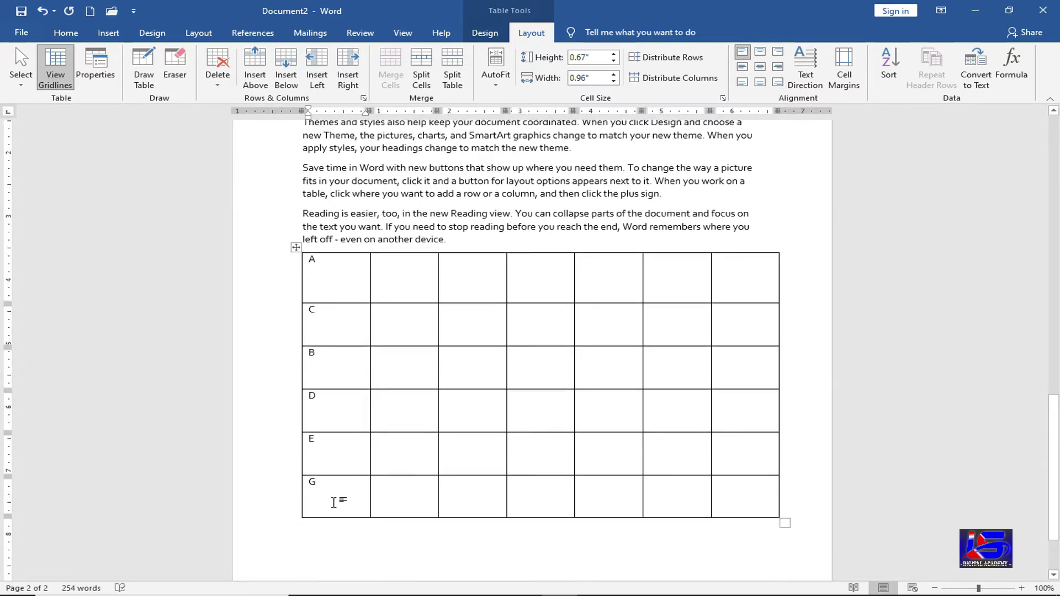
{"action": "left_click_drag", "start_coordinate": [336, 493], "coordinate": [318, 262]}
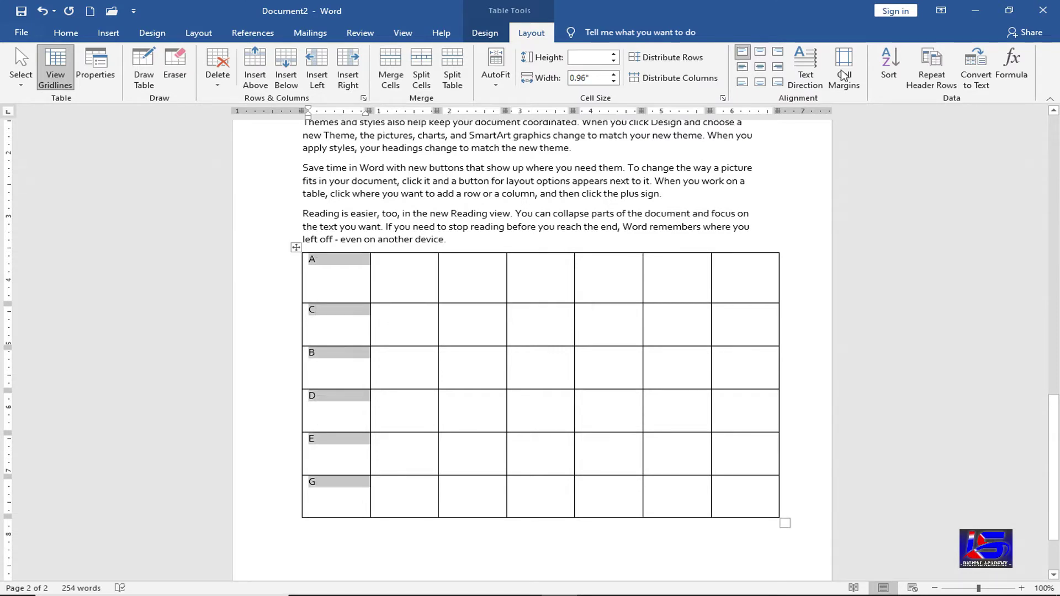
- Sort the table by Column 1 so the letters run A to G, then delete them
{"action": "left_click", "coordinate": [893, 65]}
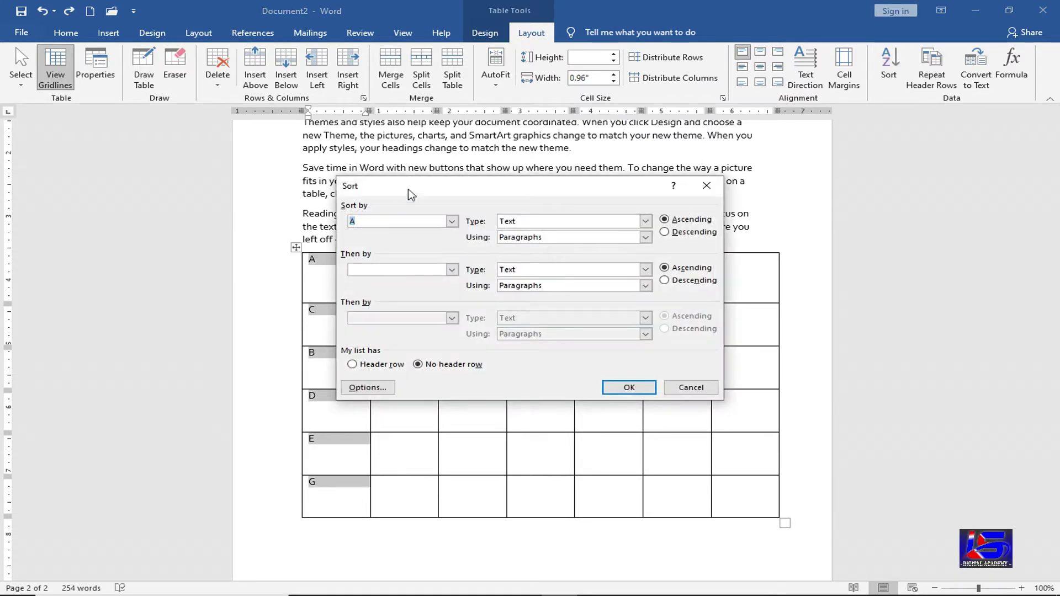
{"action": "left_click_drag", "start_coordinate": [408, 189], "coordinate": [458, 185]}
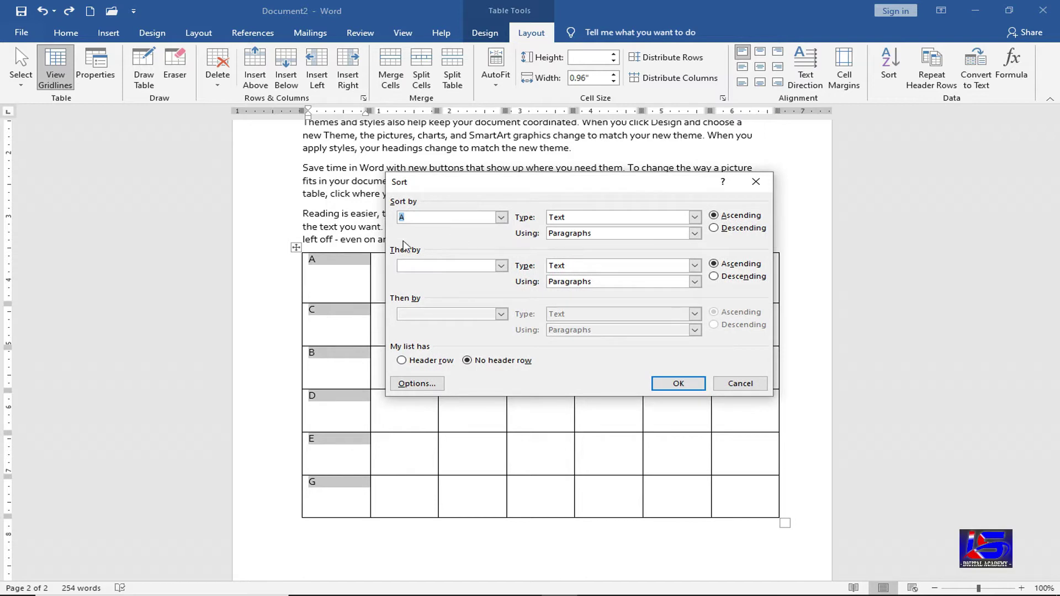
{"action": "left_click", "coordinate": [501, 218]}
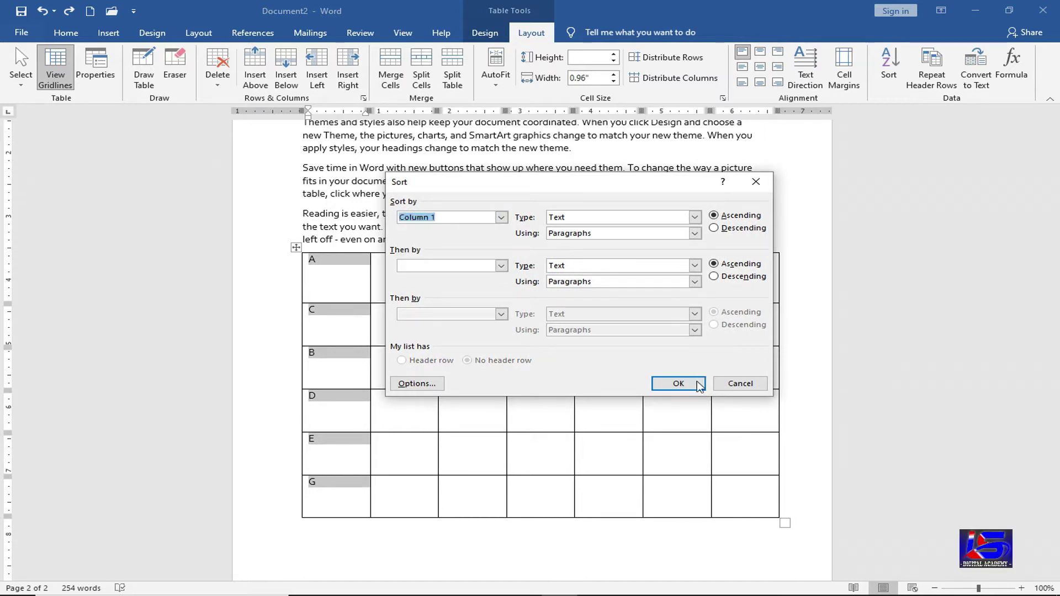
{"action": "left_click", "coordinate": [679, 383]}
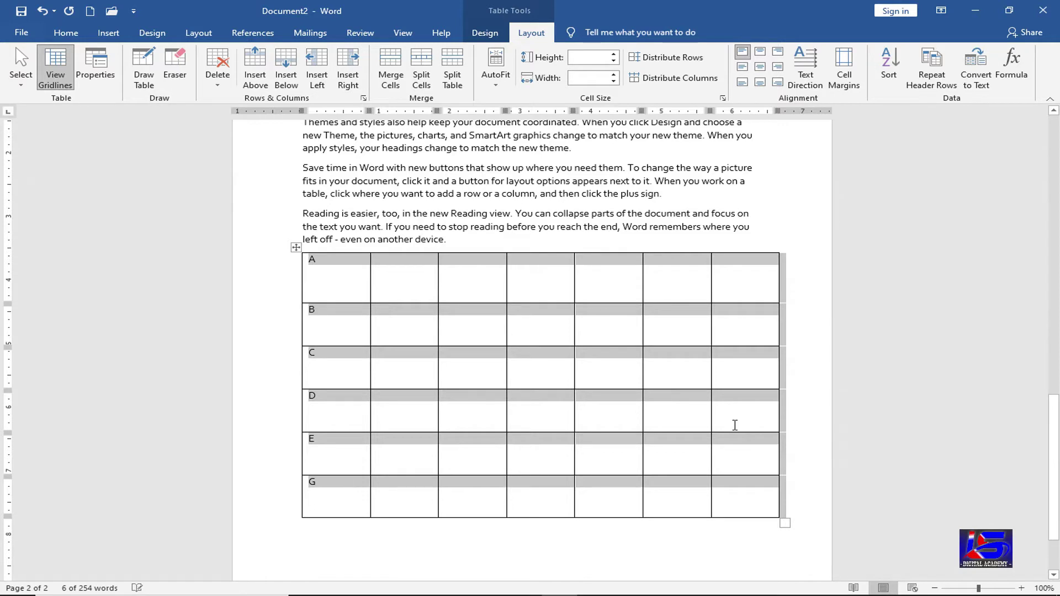
{"action": "key", "text": "Delete"}
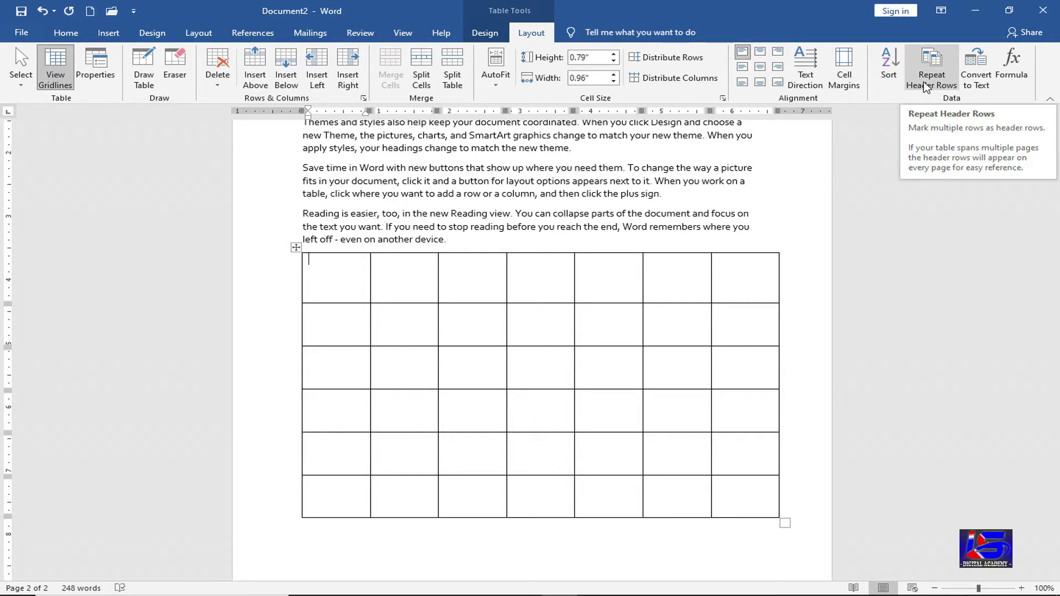
- Apply the orange Grid Table style to the empty seven-column table
{"action": "left_click", "coordinate": [483, 35]}
{"action": "left_click", "coordinate": [556, 80]}
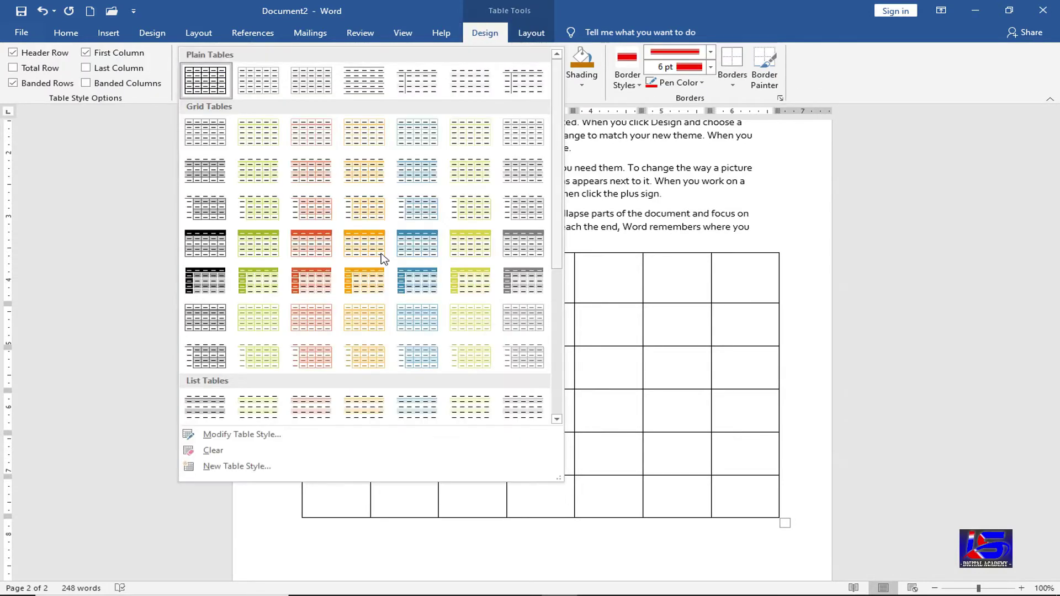
{"action": "left_click", "coordinate": [327, 241]}
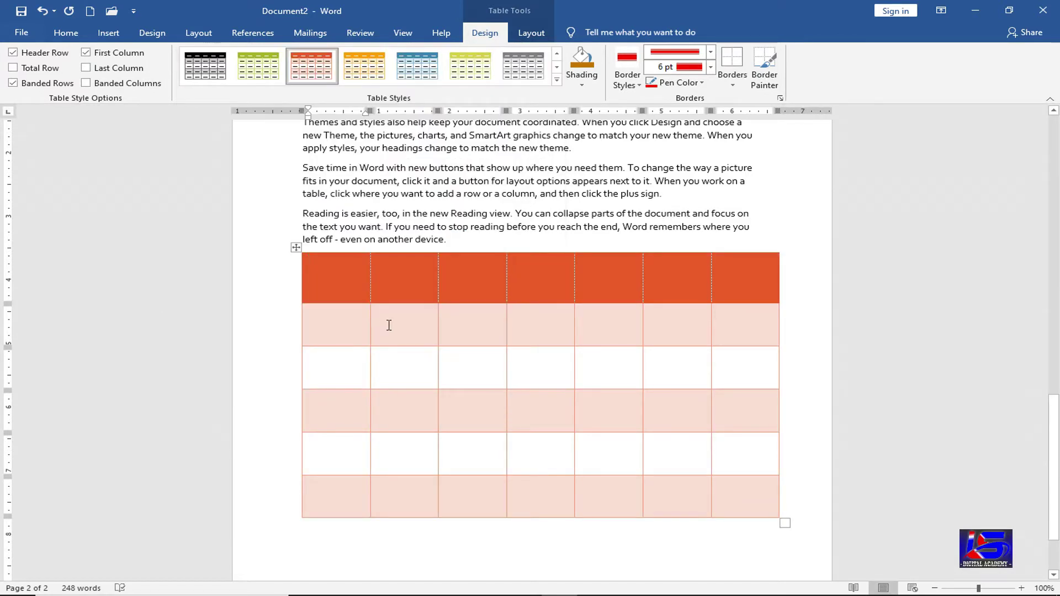
{"action": "left_click", "coordinate": [396, 274]}
{"action": "left_click", "coordinate": [296, 248]}
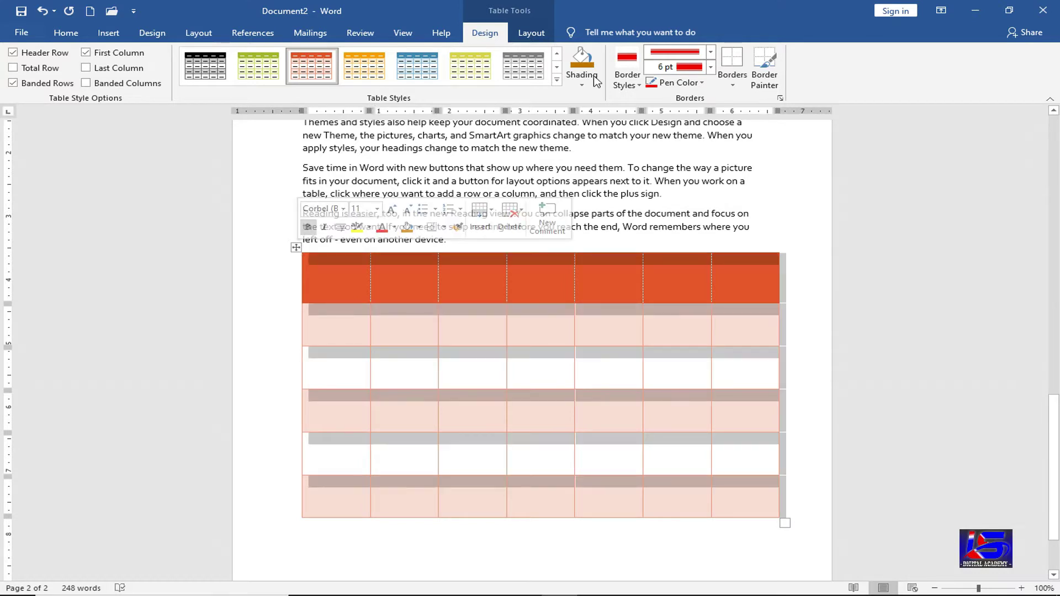
{"action": "left_click", "coordinate": [531, 28]}
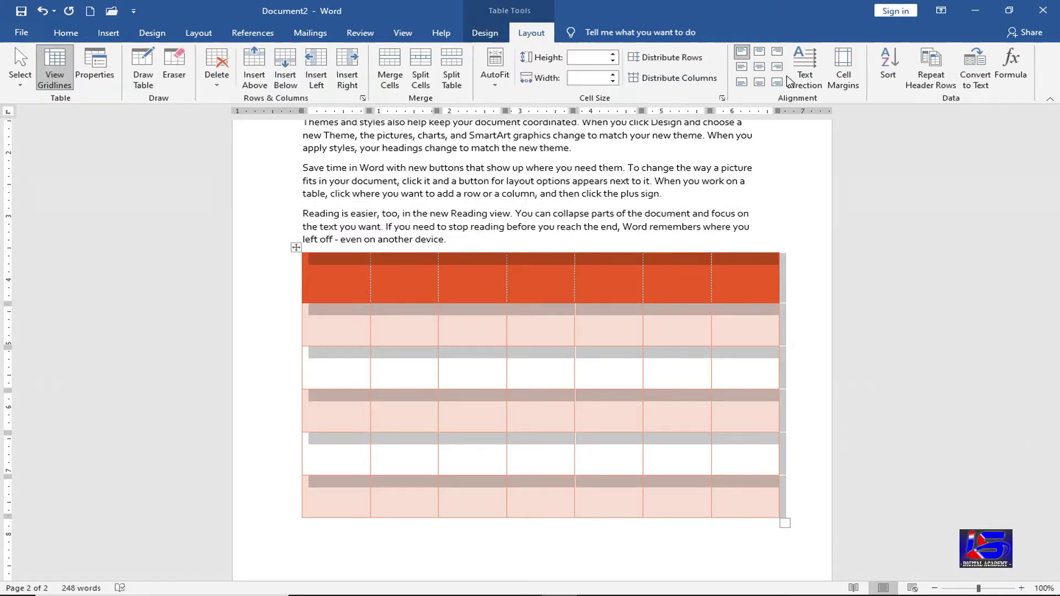
{"action": "left_click", "coordinate": [933, 66]}
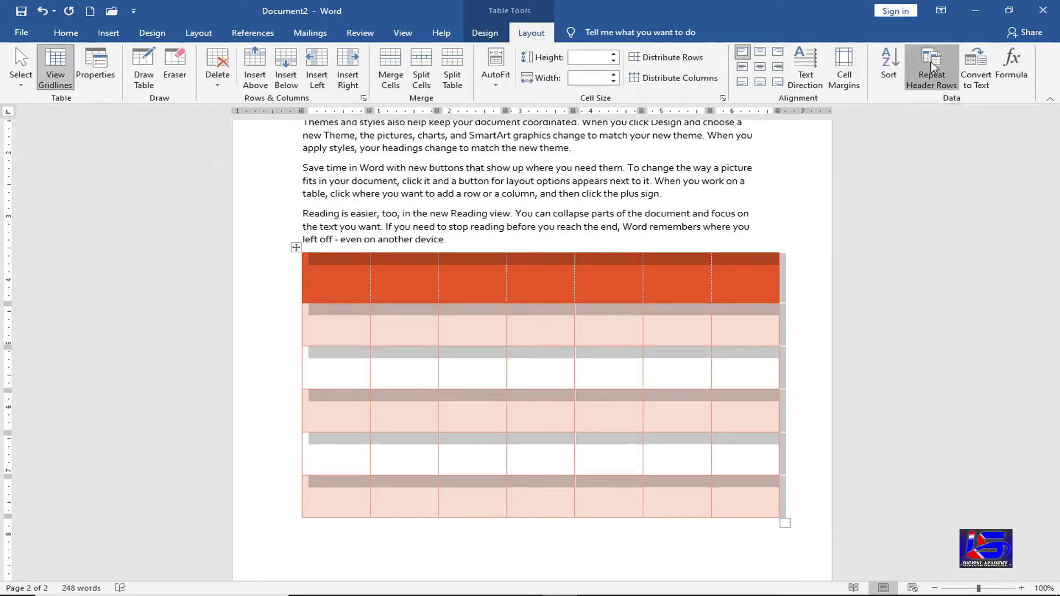
{"action": "left_click", "coordinate": [492, 290]}
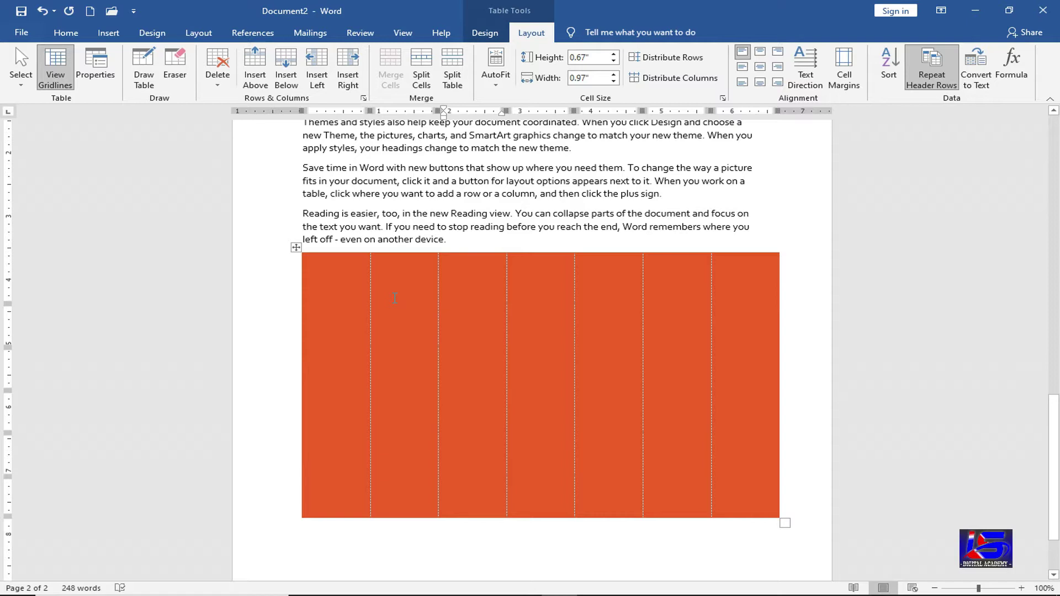
{"action": "key", "text": "ctrl+z"}
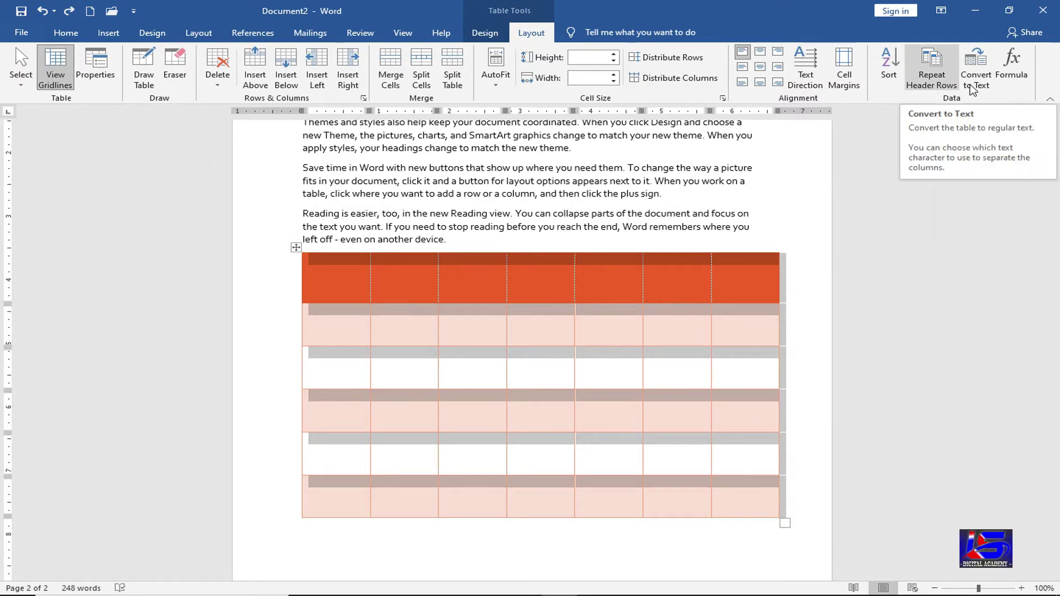
- Fill the header row with df, dsf, dsf, dsf, df, dsf and fds
{"action": "left_click", "coordinate": [419, 290]}
{"action": "type", "text": "df"}
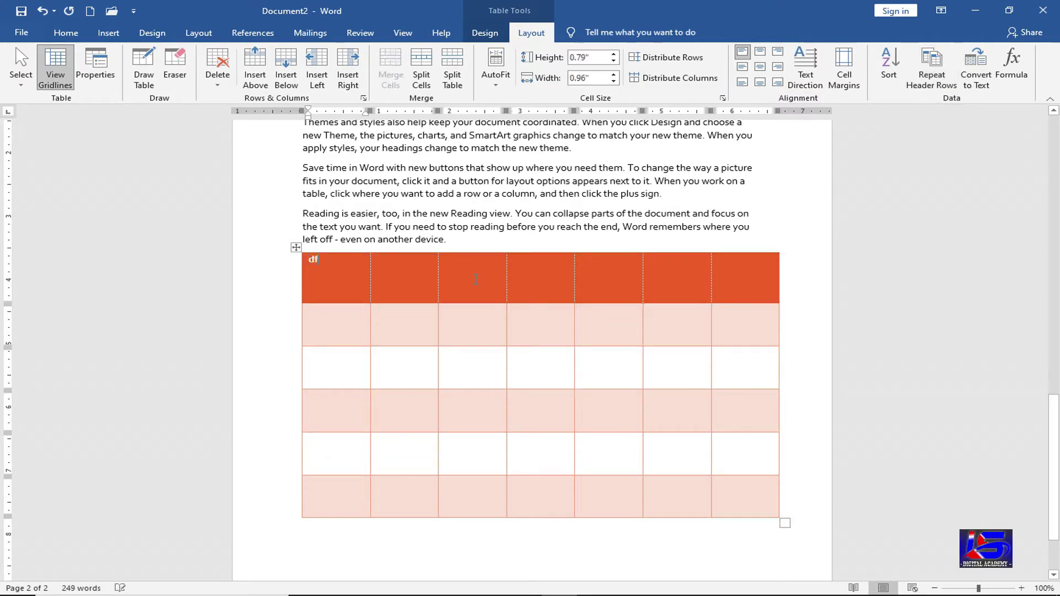
{"action": "key", "text": "Tab"}
{"action": "type", "text": "dsf"}
{"action": "key", "text": "Tab"}
{"action": "type", "text": "dsf"}
{"action": "key", "text": "Tab"}
{"action": "type", "text": "dsf"}
{"action": "key", "text": "Tab"}
{"action": "type", "text": "df"}
{"action": "key", "text": "Tab"}
{"action": "type", "text": "dsf"}
{"action": "key", "text": "Tab"}
{"action": "type", "text": "fds"}
{"action": "key", "text": "Tab"}
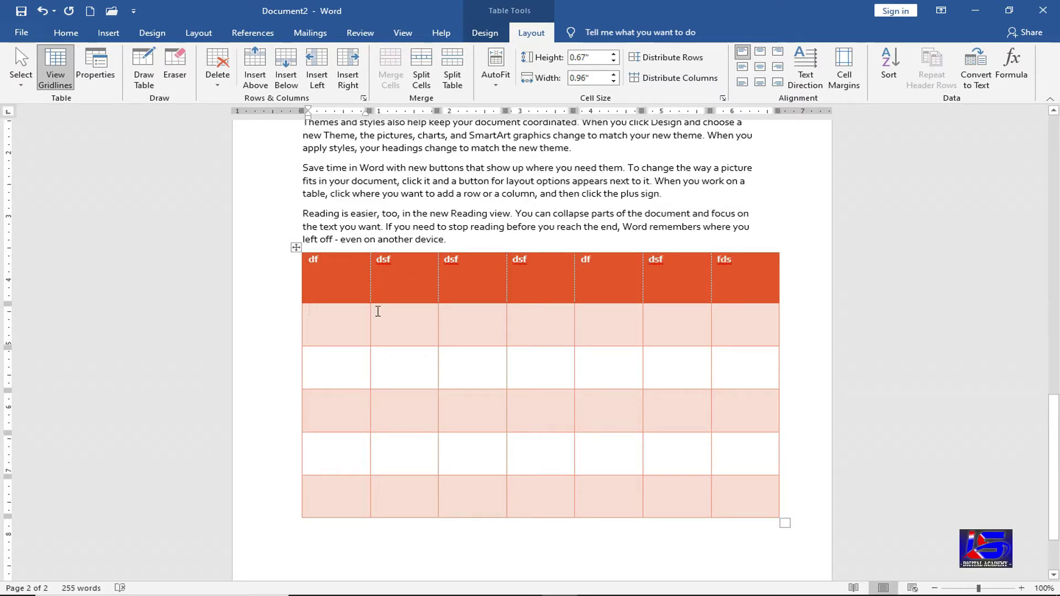
- Convert the table to comma-separated text, then undo it back into a table
{"action": "left_click", "coordinate": [976, 69]}
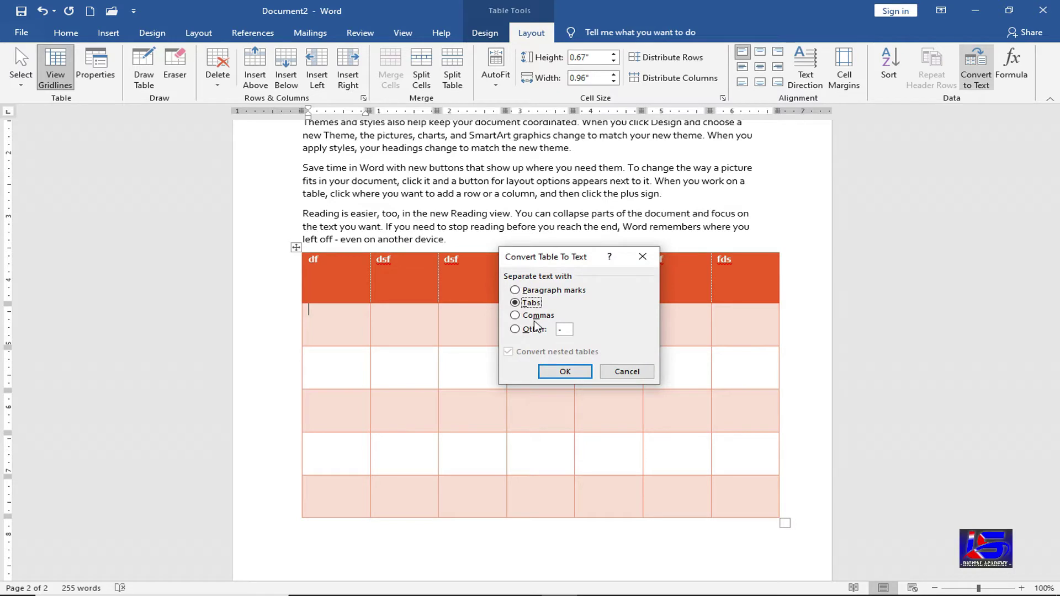
{"action": "left_click", "coordinate": [534, 316]}
{"action": "left_click", "coordinate": [563, 372]}
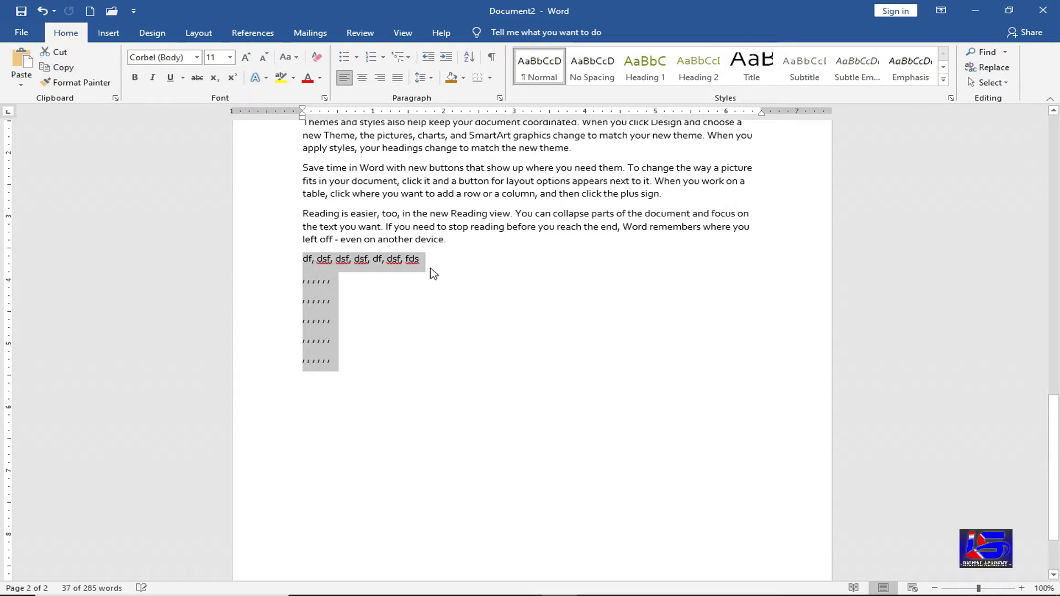
{"action": "key", "text": "ctrl+z"}
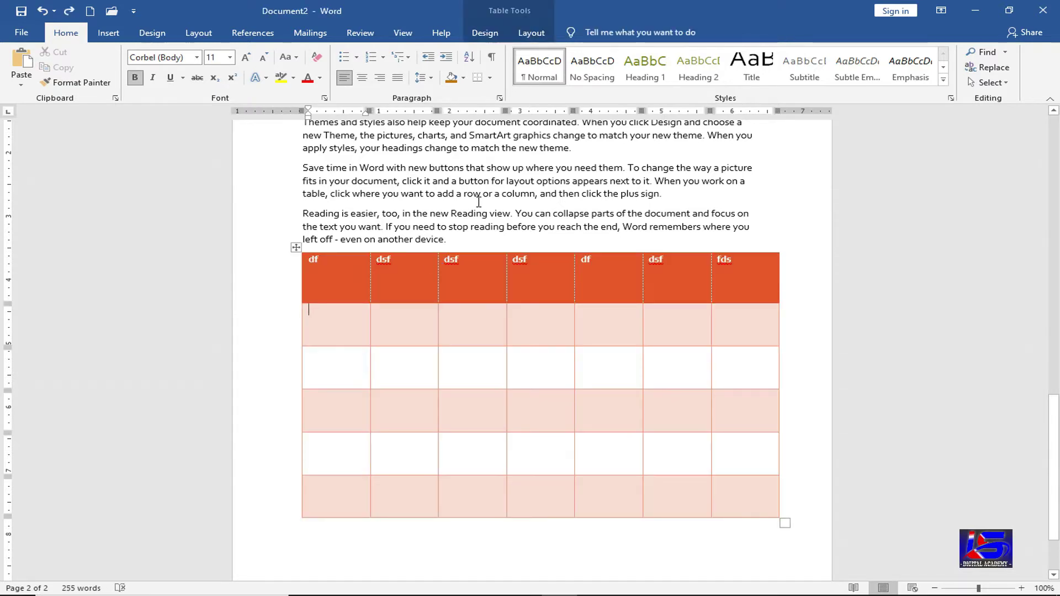
- Enter 50, 30, 60 and 85 down the first column and total them with =SUM(ABOVE) to 225
{"action": "left_click", "coordinate": [531, 32]}
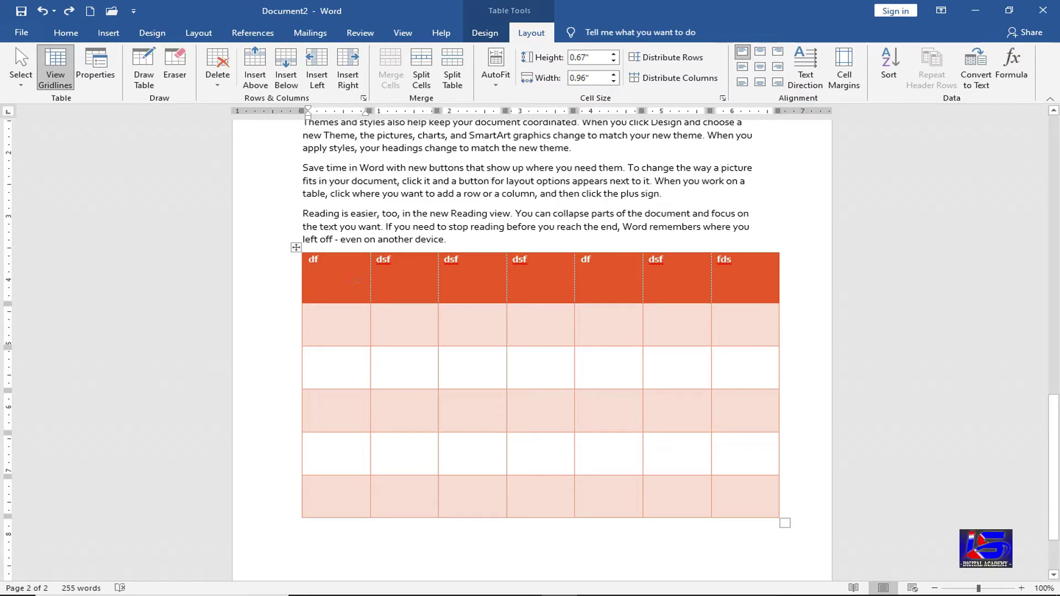
{"action": "type", "text": "5030"}
{"action": "key", "text": "Down"}
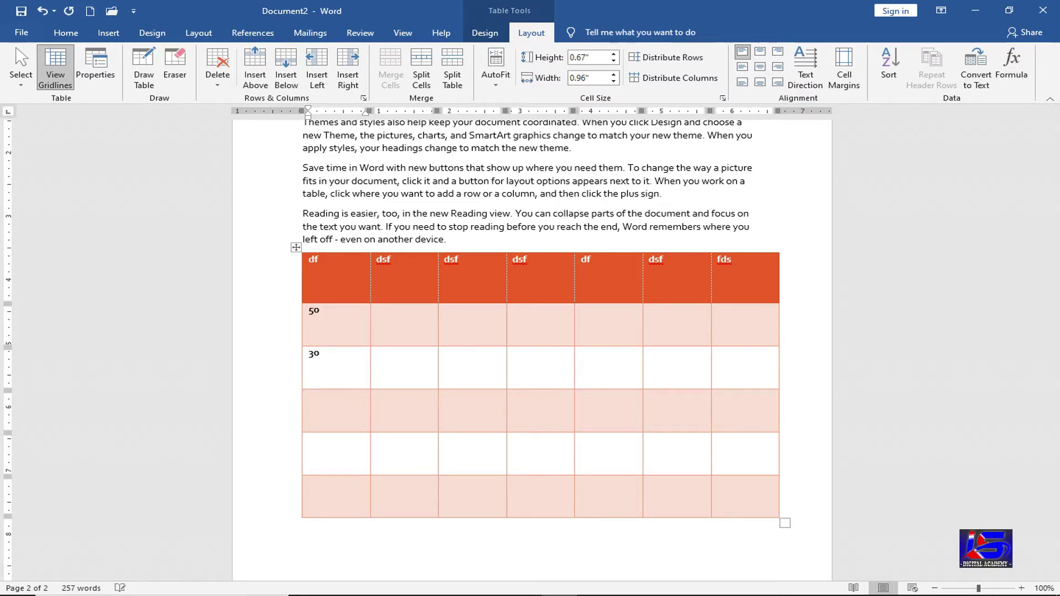
{"action": "type", "text": "85"}
{"action": "key", "text": "Down"}
{"action": "type", "text": "4"}
{"action": "key", "text": "BackSpace"}
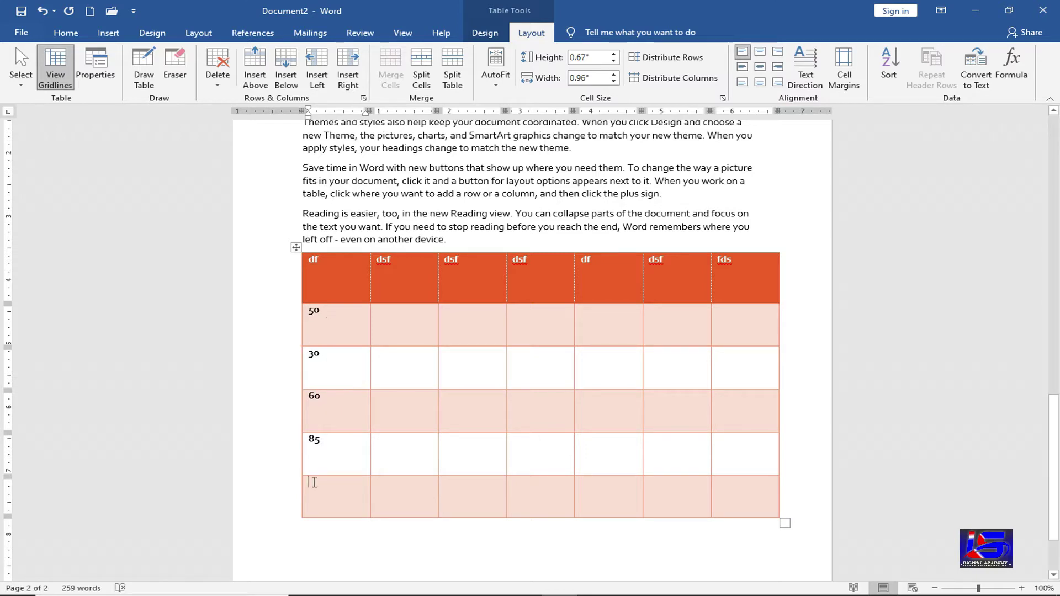
{"action": "left_click", "coordinate": [1017, 77]}
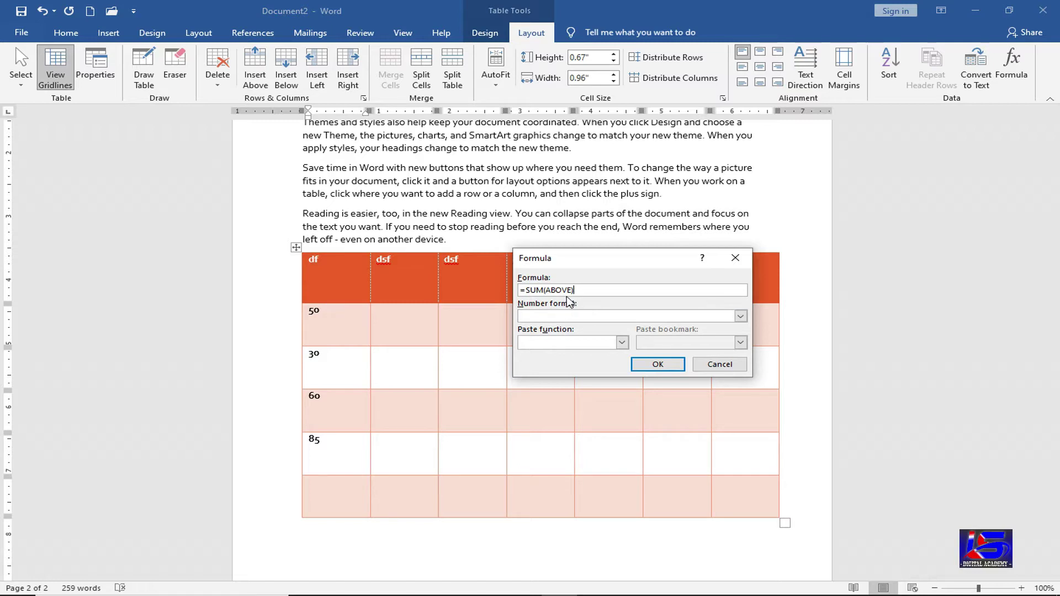
{"action": "left_click", "coordinate": [658, 364]}
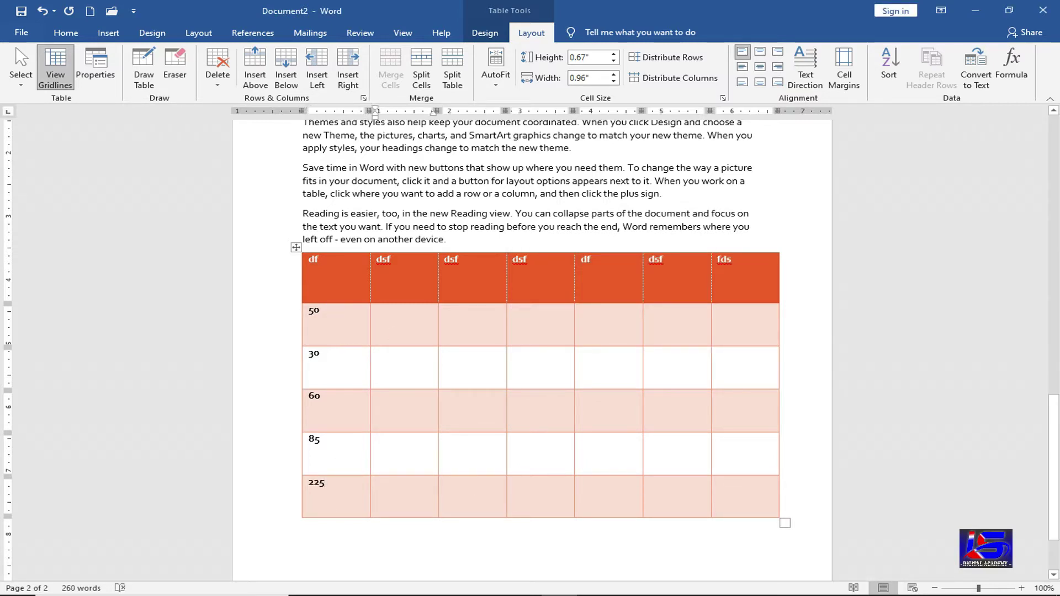
- Fill the 50 row with 456, 45, 878, 978, 95 and a =SUM(LEFT) total of 2502
{"action": "type", "text": "456 "}
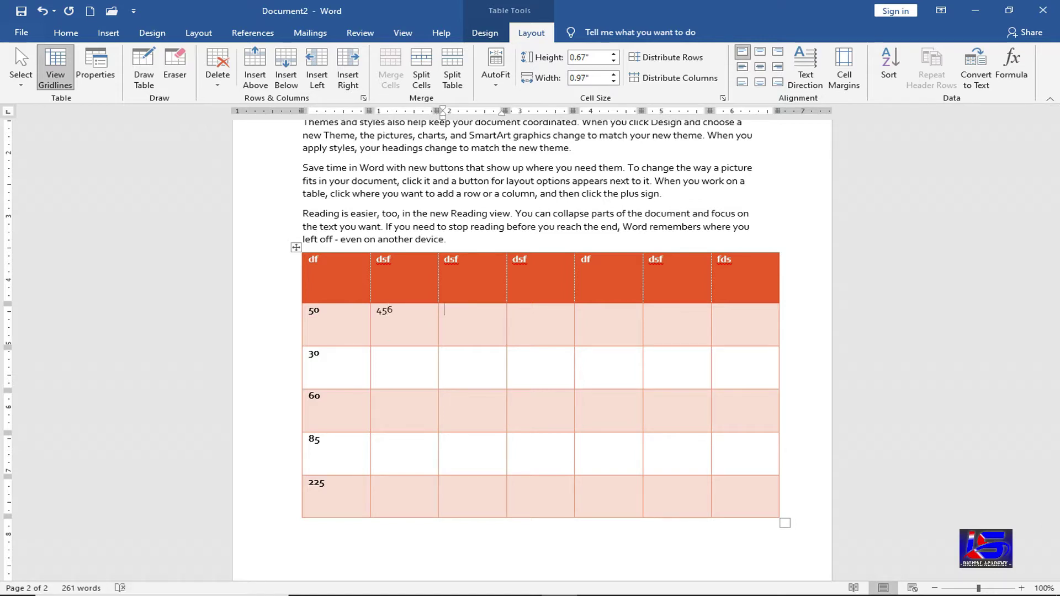
{"action": "type", "text": "45"}
{"action": "key", "text": "Tab"}
{"action": "type", "text": "878"}
{"action": "key", "text": "Tab"}
{"action": "type", "text": "978"}
{"action": "key", "text": "Tab"}
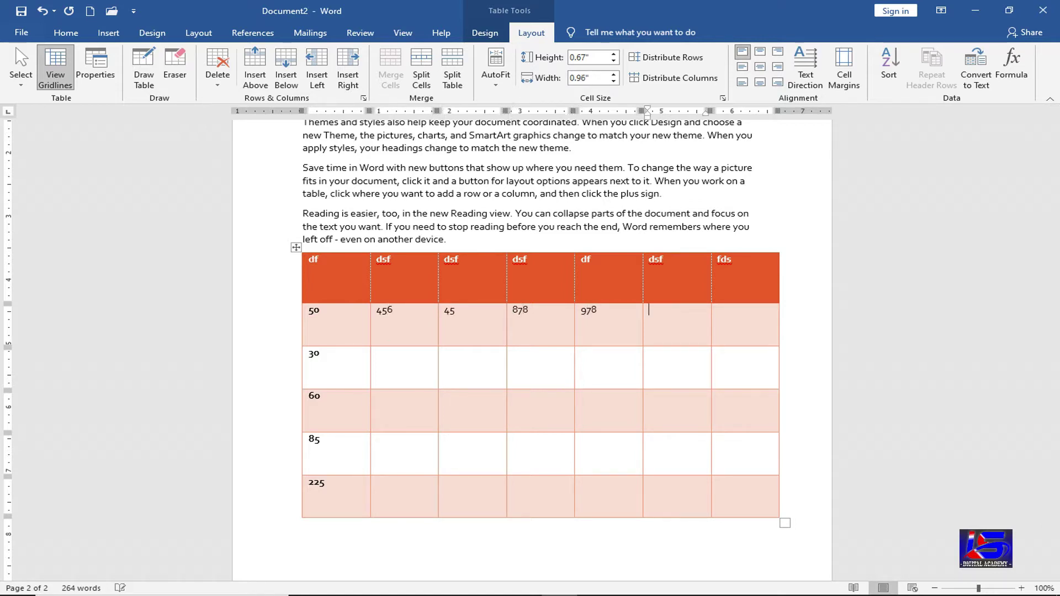
{"action": "type", "text": "95"}
{"action": "key", "text": "Tab"}
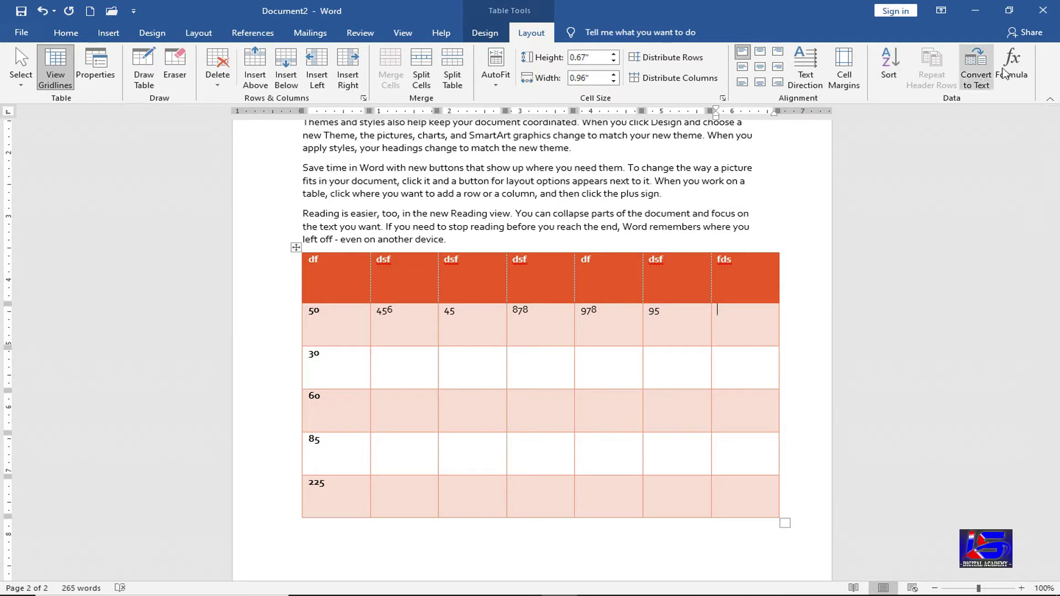
{"action": "left_click", "coordinate": [1010, 67]}
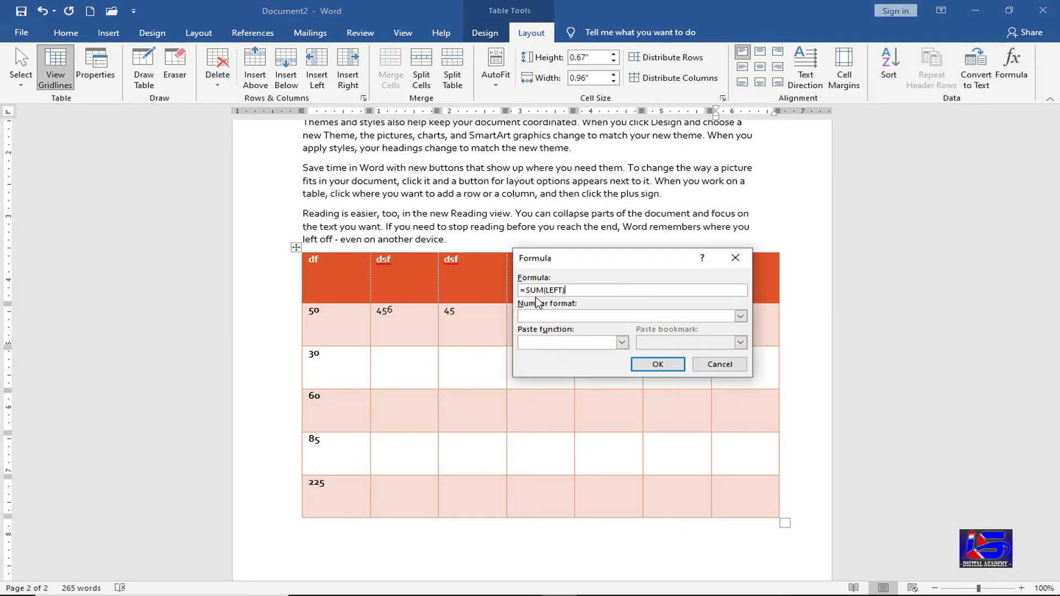
{"action": "left_click", "coordinate": [635, 363]}
- Enter 454, 544, 45 and 454 across the 30 row
{"action": "left_click", "coordinate": [423, 370]}
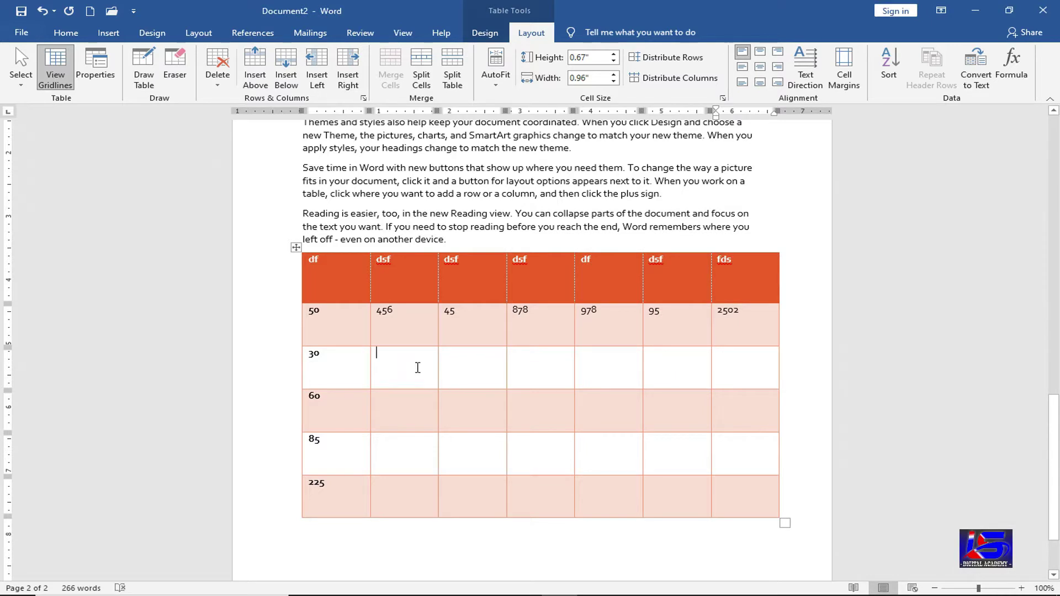
{"action": "type", "text": "454"}
{"action": "key", "text": "Tab"}
{"action": "type", "text": "544"}
{"action": "key", "text": "Tab"}
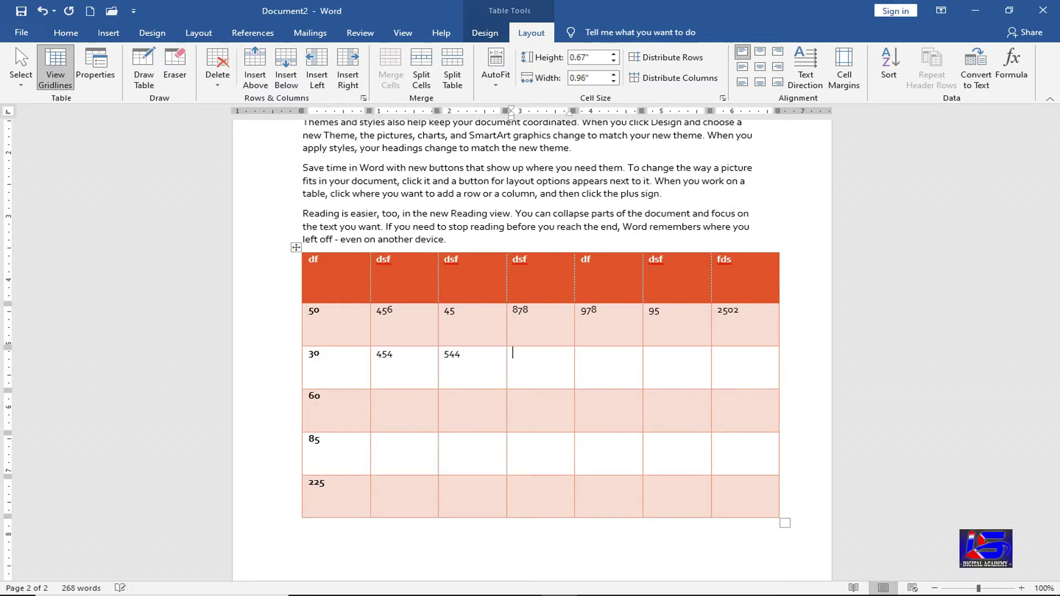
{"action": "type", "text": "45"}
{"action": "key", "text": "Tab"}
{"action": "type", "text": "454"}
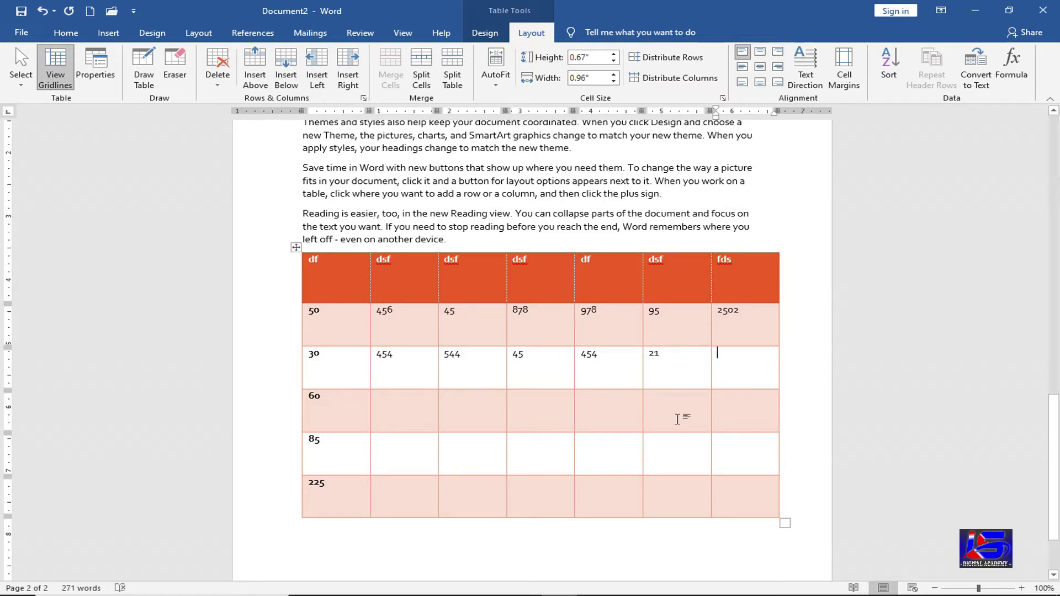
{"action": "key", "text": "Down"}
- Type 5464 and 56454 in the sixth column of the 60 and 85 rows, then 645
{"action": "left_click", "coordinate": [675, 419]}
{"action": "type", "text": "5464"}
{"action": "left_click", "coordinate": [677, 442]}
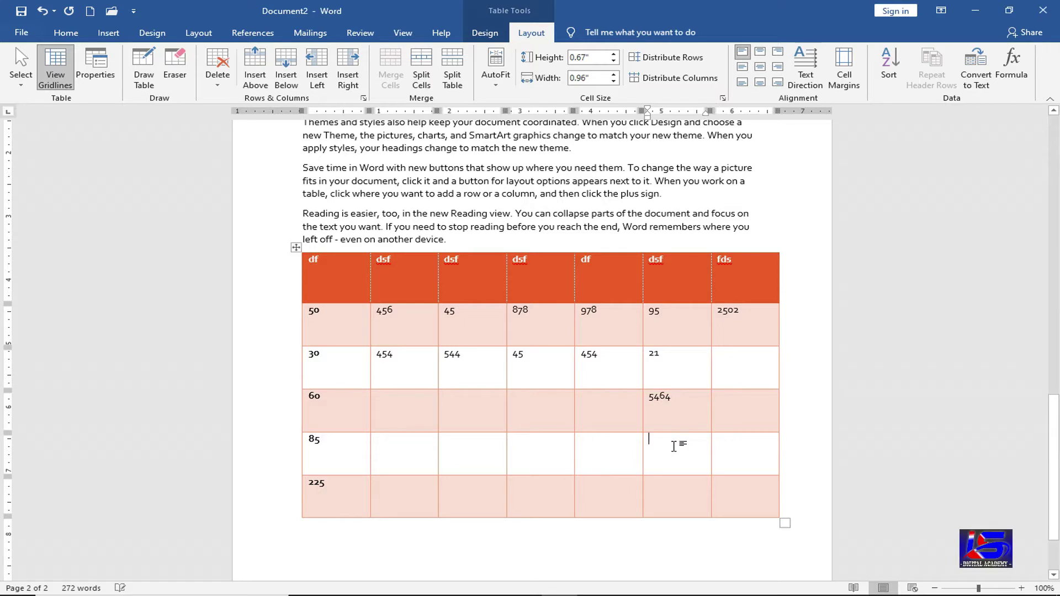
{"action": "type", "text": "564"}
{"action": "type", "text": "54"}
{"action": "key", "text": "Down"}
{"action": "type", "text": "645"}
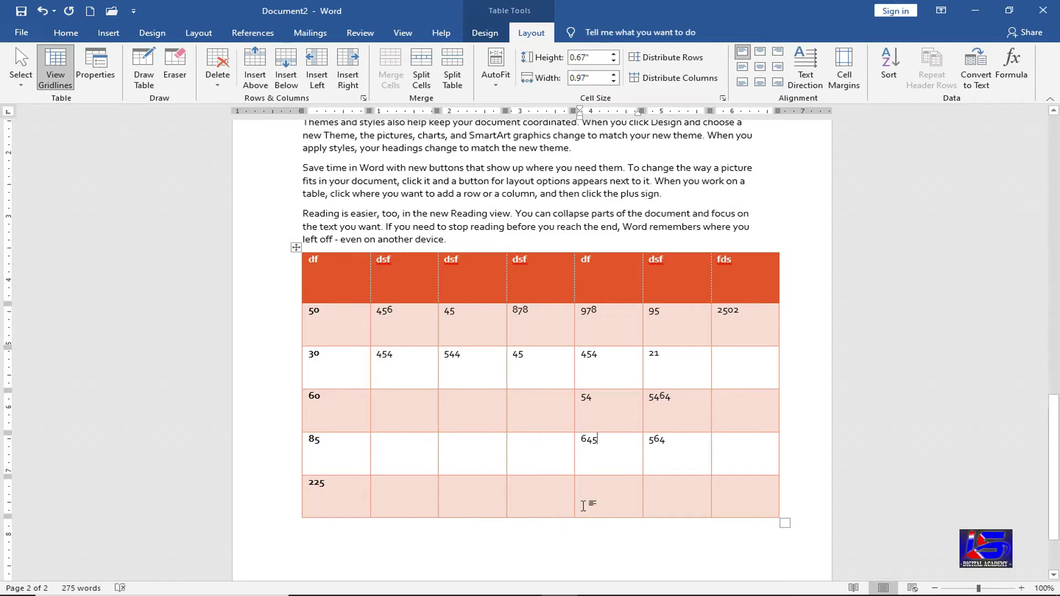
- Fill the bottom row's cells with 454, 456, 45 and 454
{"action": "key", "text": "Down"}
{"action": "type", "text": "454"}
{"action": "left_click", "coordinate": [555, 496]}
{"action": "type", "text": "456"}
{"action": "left_click", "coordinate": [461, 486]}
{"action": "type", "text": "45"}
{"action": "left_click", "coordinate": [433, 494]}
{"action": "type", "text": "454"}
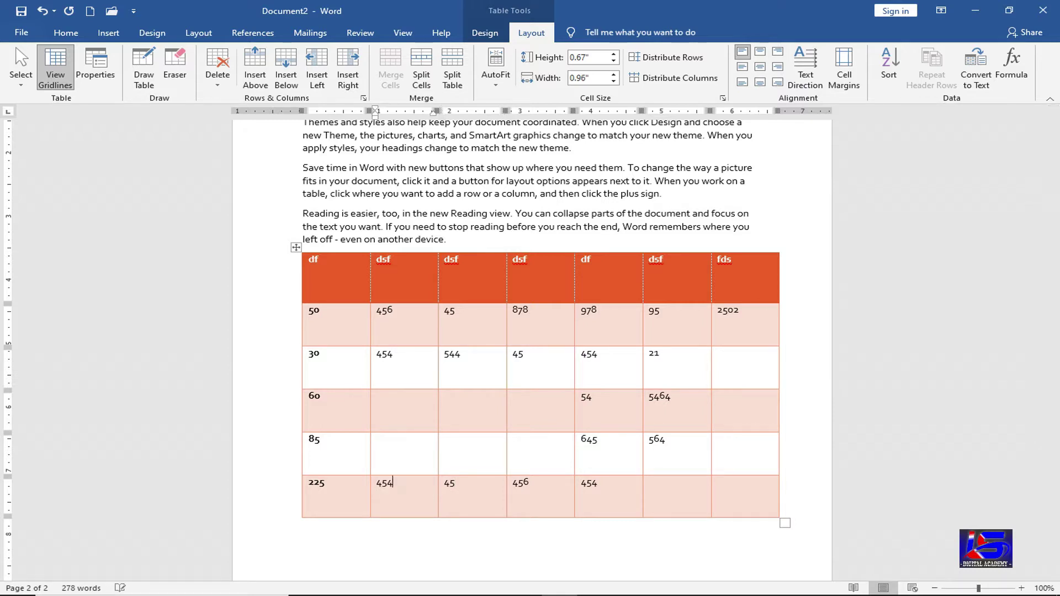
{"action": "left_click", "coordinate": [664, 500]}
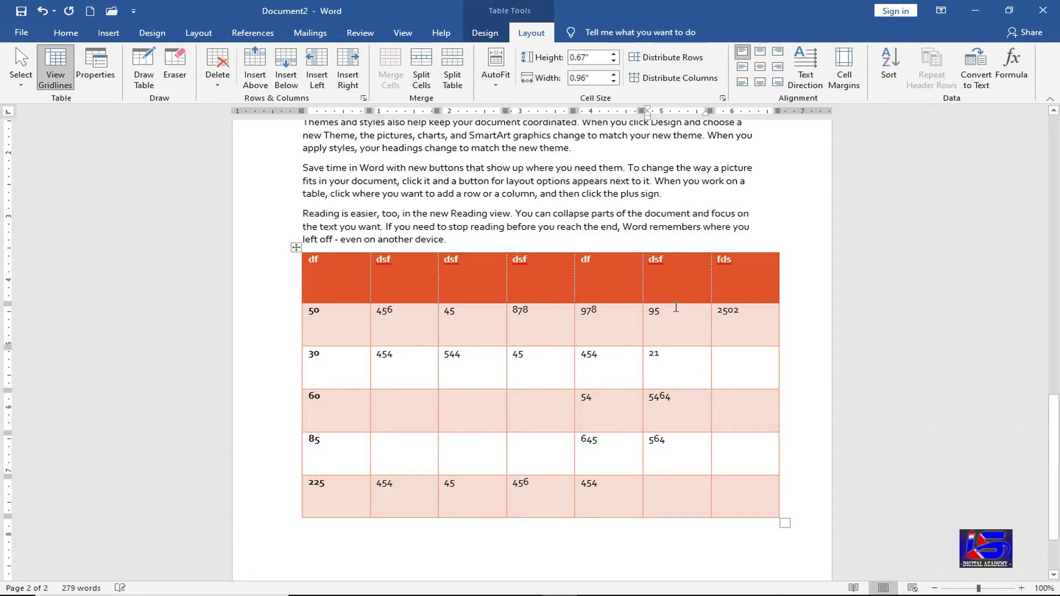
- Total the bottom row's sixth cell with =SUM(LEFT) to get 1634, discarding the =SUM(ABOVE) result 6144
{"action": "left_click", "coordinate": [1009, 77]}
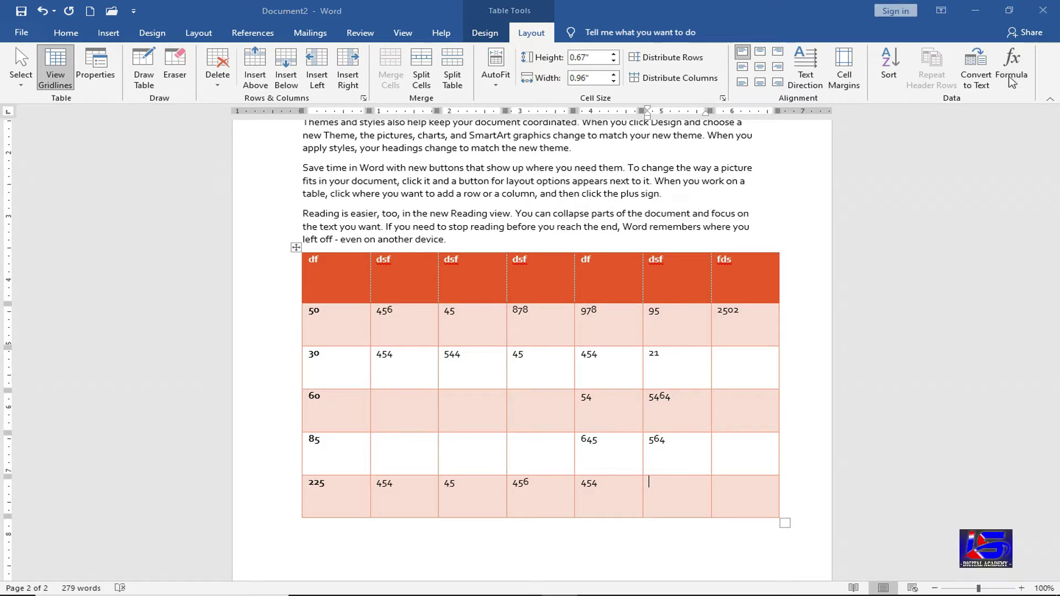
{"action": "left_click_drag", "start_coordinate": [640, 258], "coordinate": [690, 173]}
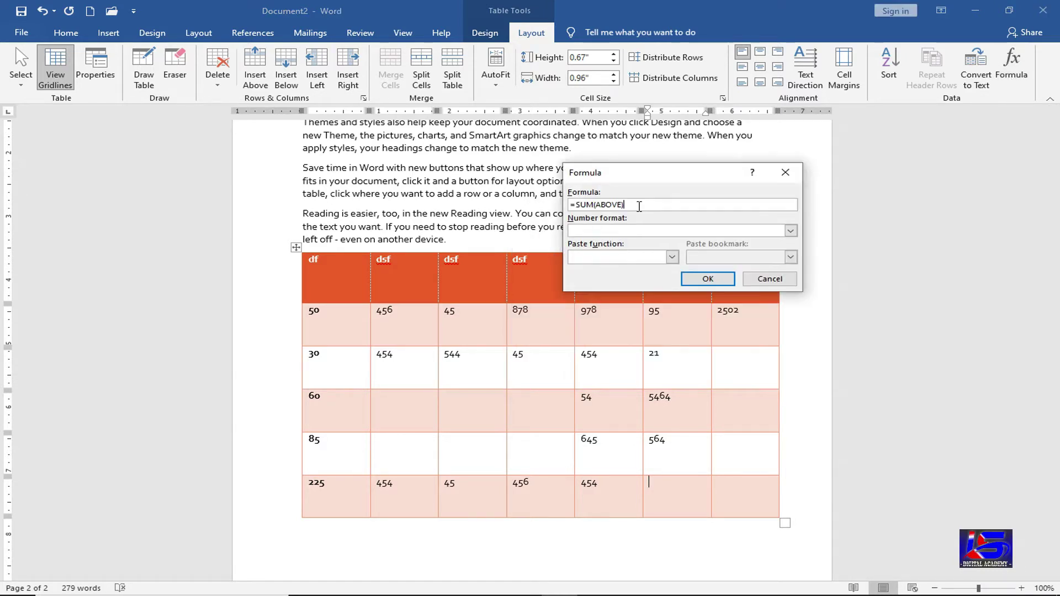
{"action": "left_click", "coordinate": [706, 279]}
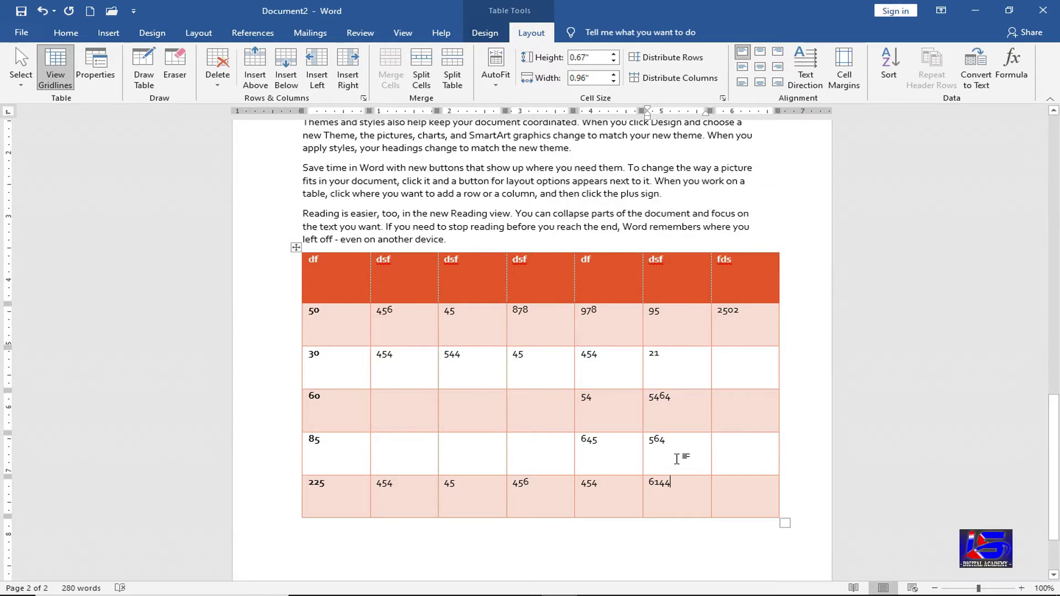
{"action": "key", "text": "BackSpace"}
{"action": "key", "text": "BackSpace"}
{"action": "left_click", "coordinate": [1012, 66]}
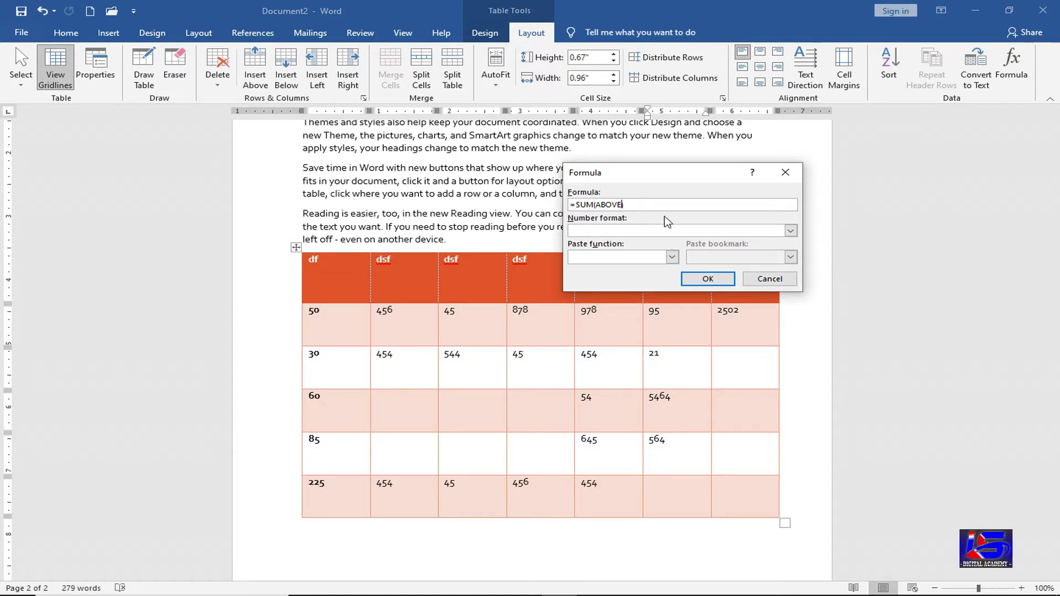
{"action": "key", "text": "BackSpace"}
{"action": "key", "text": "BackSpace"}
{"action": "key", "text": "BackSpace"}
{"action": "key", "text": "BackSpace"}
{"action": "key", "text": "BackSpace"}
{"action": "key", "text": "BackSpace"}
{"action": "type", "text": "lef"}
{"action": "left_click", "coordinate": [700, 278]}
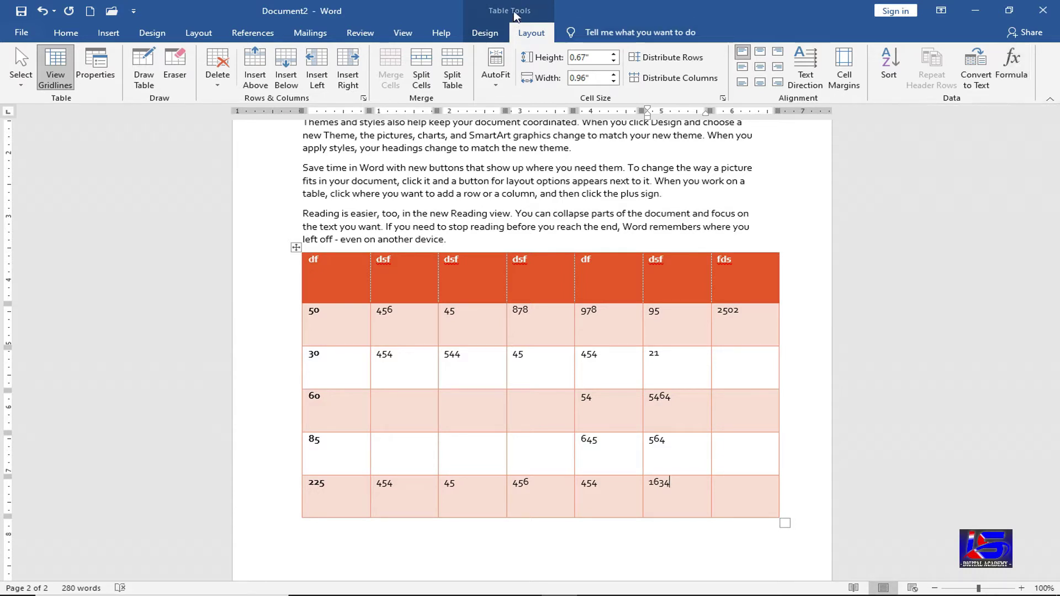
- Switch back and forth between the Table Design and Layout tabs
{"action": "left_click", "coordinate": [487, 35]}
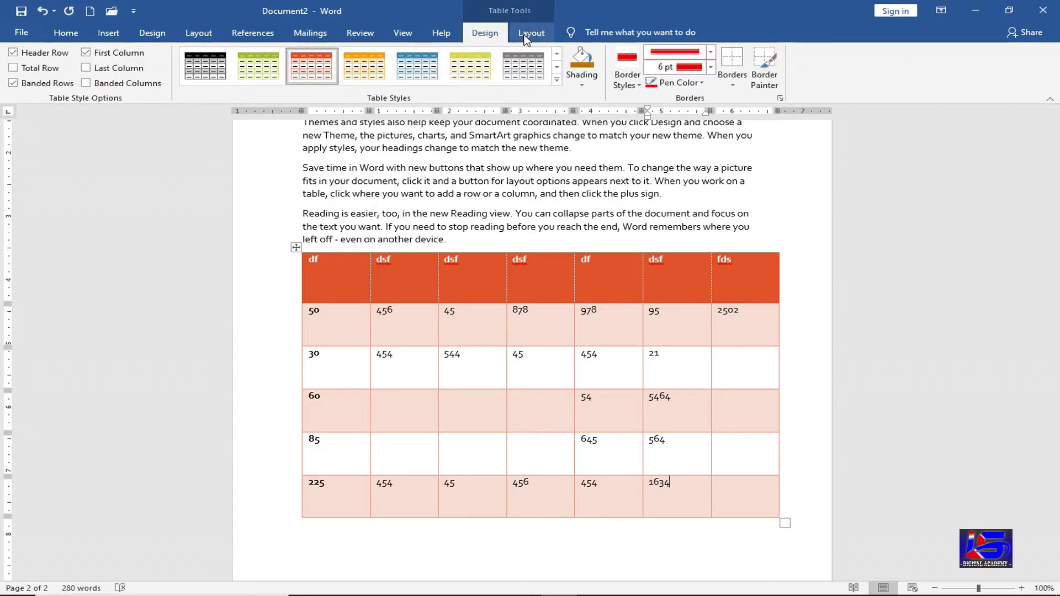
{"action": "left_click", "coordinate": [527, 35]}
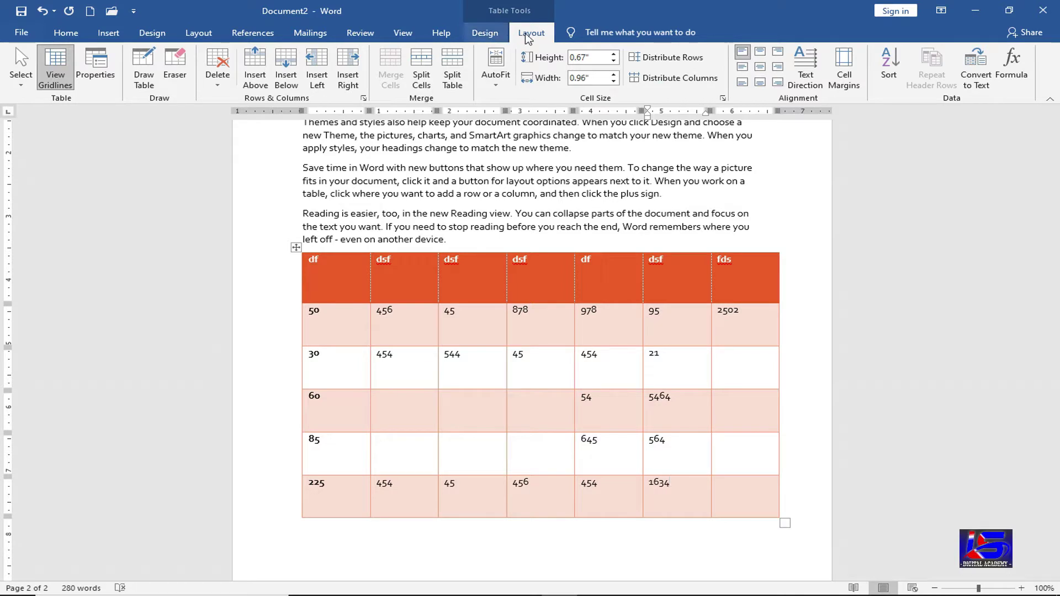
{"action": "left_click", "coordinate": [486, 33]}
{"action": "left_click", "coordinate": [528, 35]}
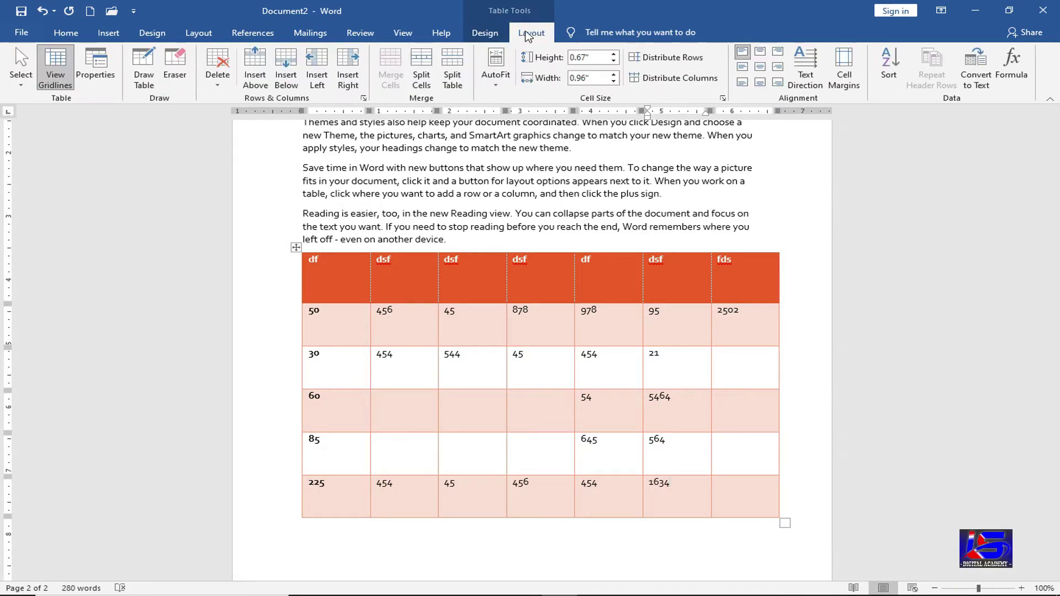
- Delete the whole number table and bring up the Insert Table grid
{"action": "left_click", "coordinate": [218, 77]}
{"action": "left_click", "coordinate": [239, 147]}
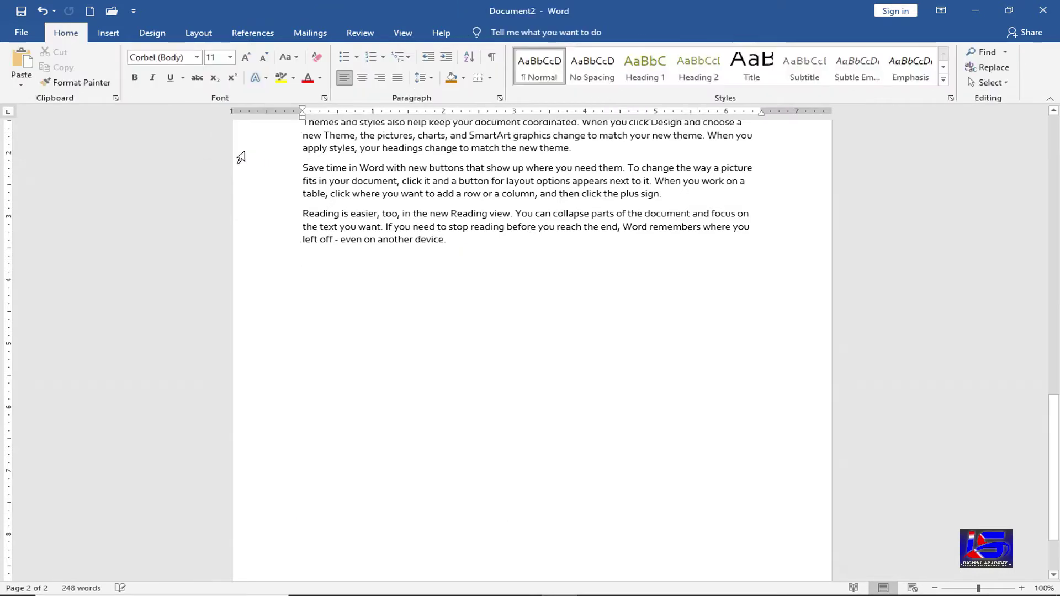
{"action": "left_click", "coordinate": [108, 33]}
{"action": "left_click", "coordinate": [126, 69]}
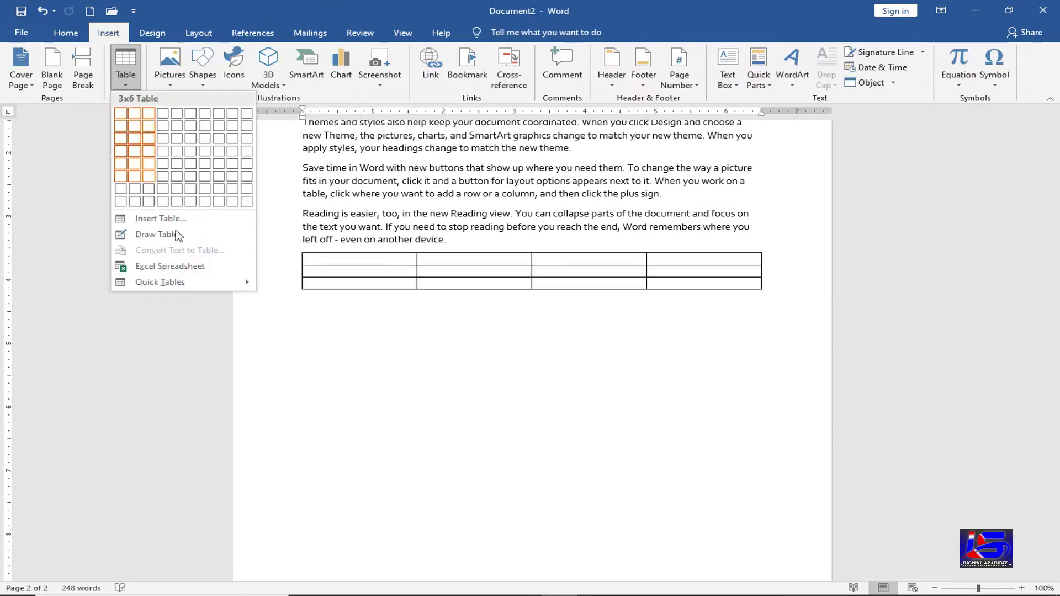
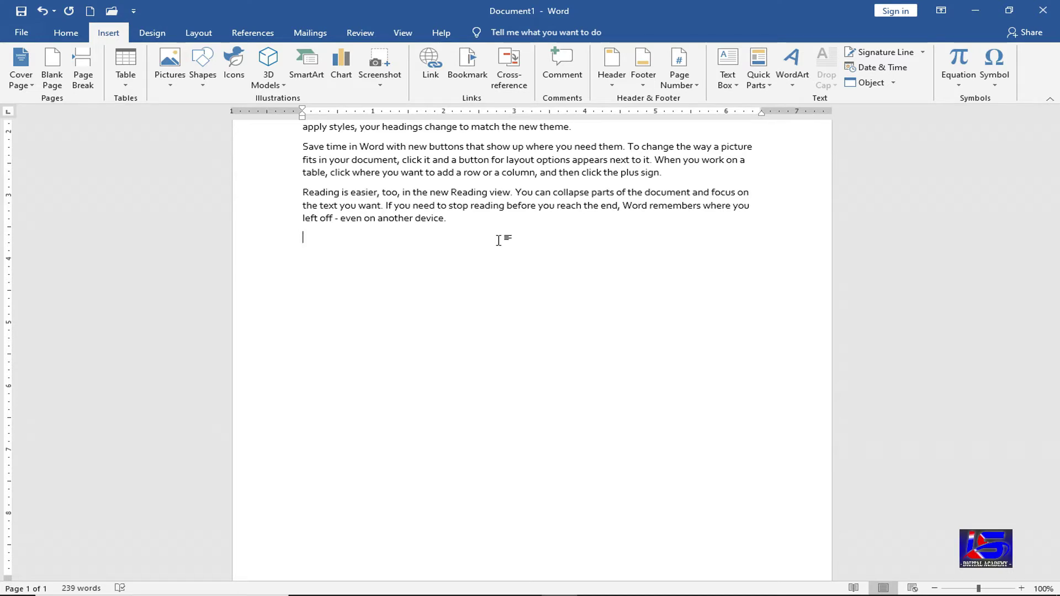
- Insert the first portrait from G:\Wallpaper\Actors below the filler text
{"action": "left_click", "coordinate": [173, 86]}
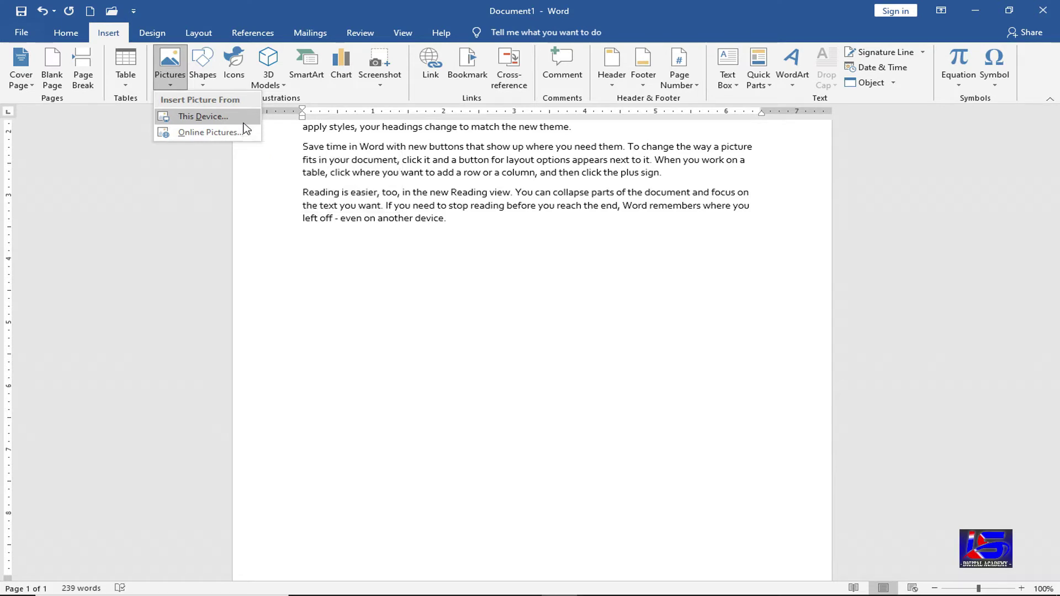
{"action": "left_click", "coordinate": [244, 124]}
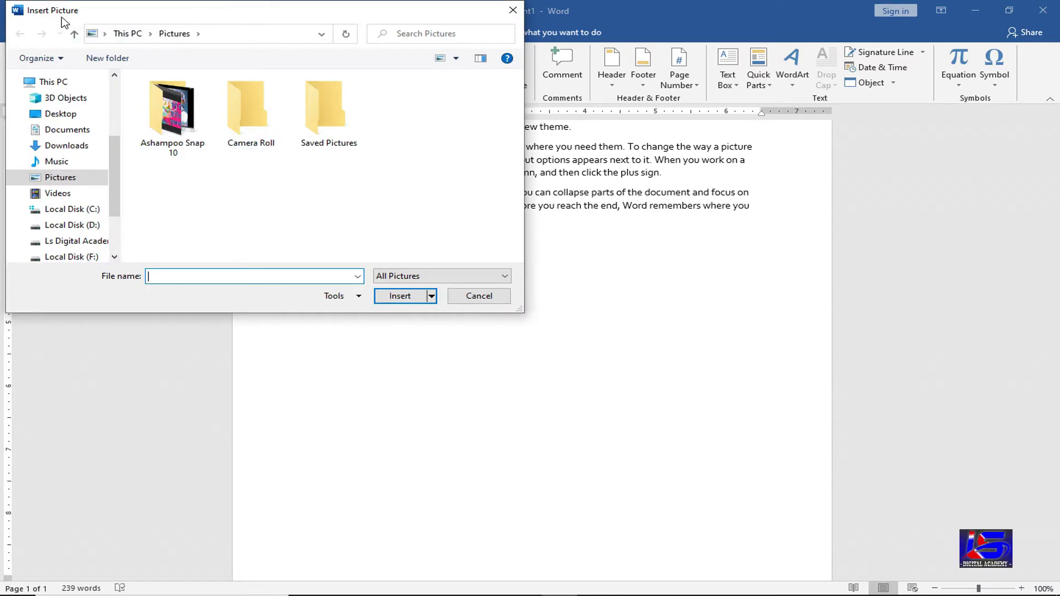
{"action": "scroll", "coordinate": [113, 161], "scroll_direction": "down", "scroll_amount": 1}
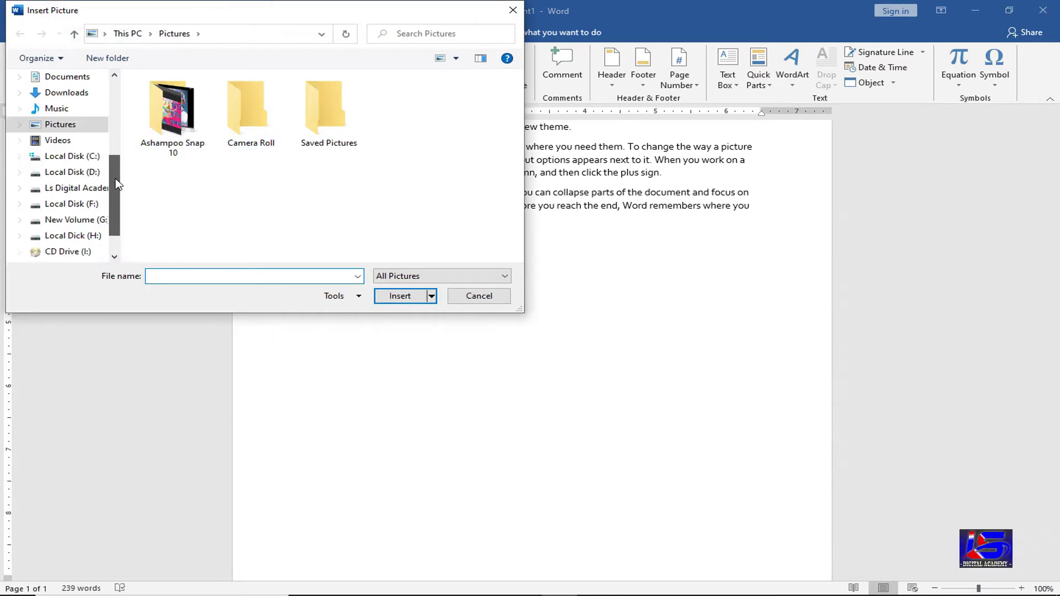
{"action": "left_click", "coordinate": [104, 222]}
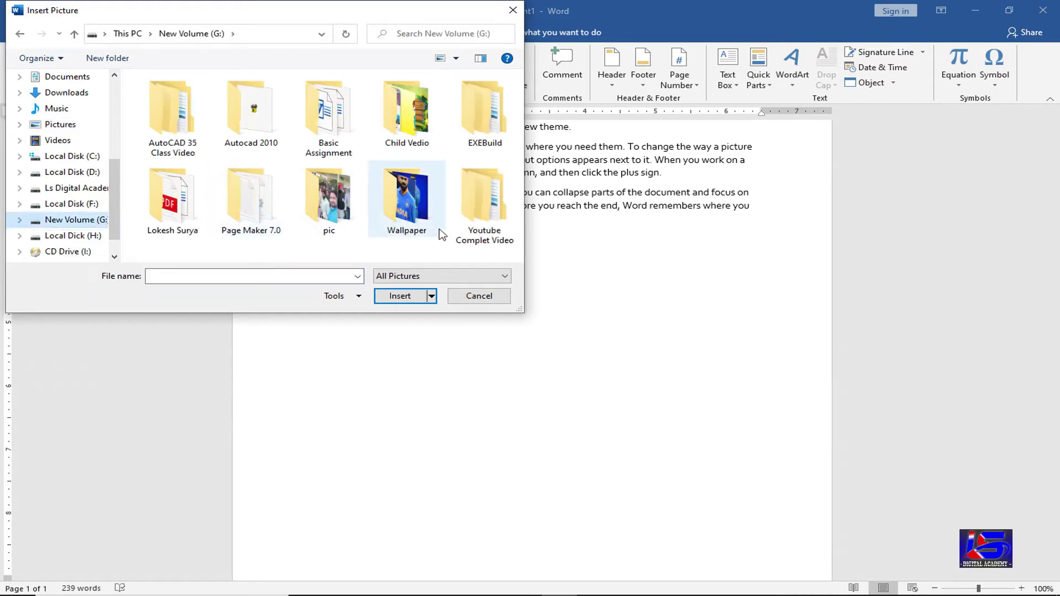
{"action": "left_click", "coordinate": [401, 200]}
{"action": "double_click", "coordinate": [401, 199]}
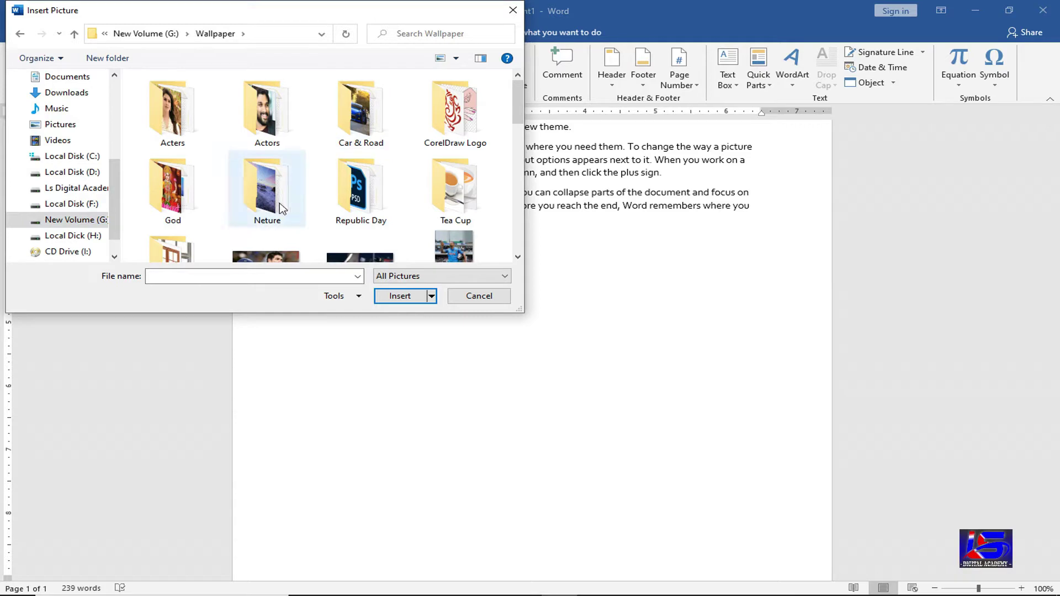
{"action": "double_click", "coordinate": [283, 122]}
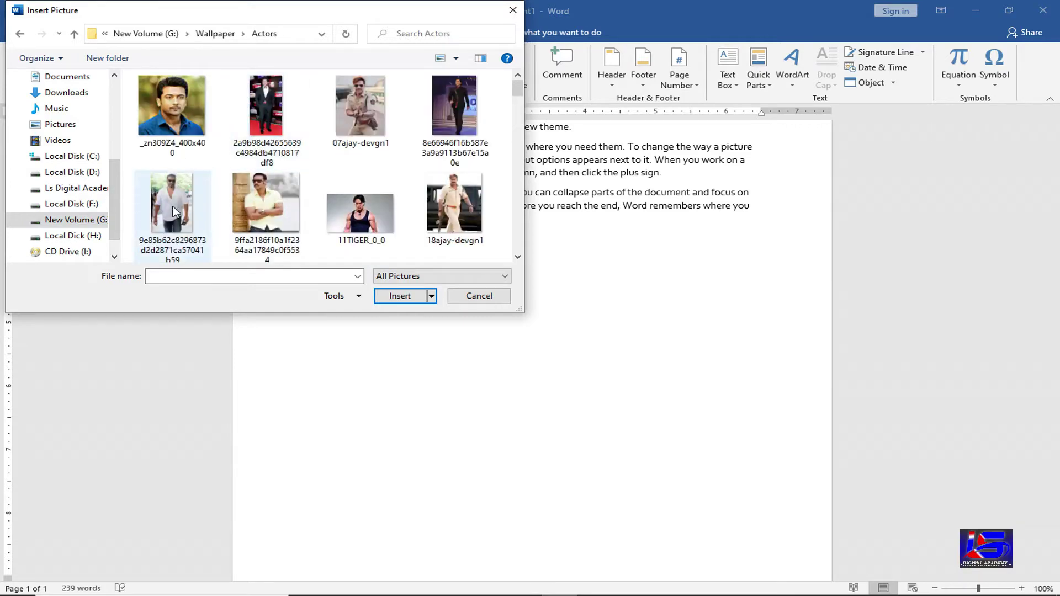
{"action": "left_click", "coordinate": [171, 105]}
{"action": "left_click", "coordinate": [400, 296]}
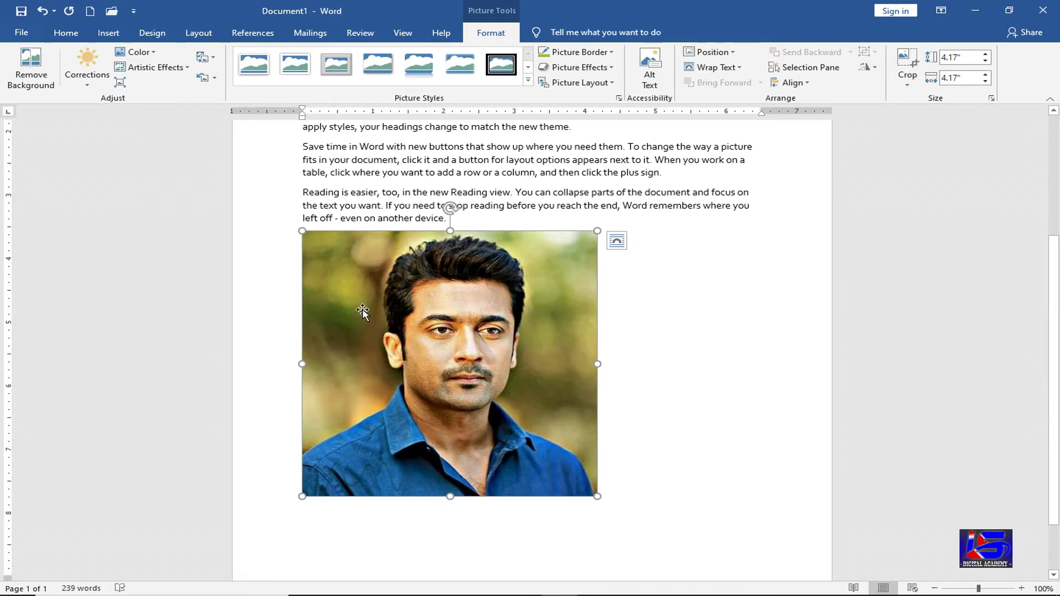
{"action": "left_click", "coordinate": [36, 76]}
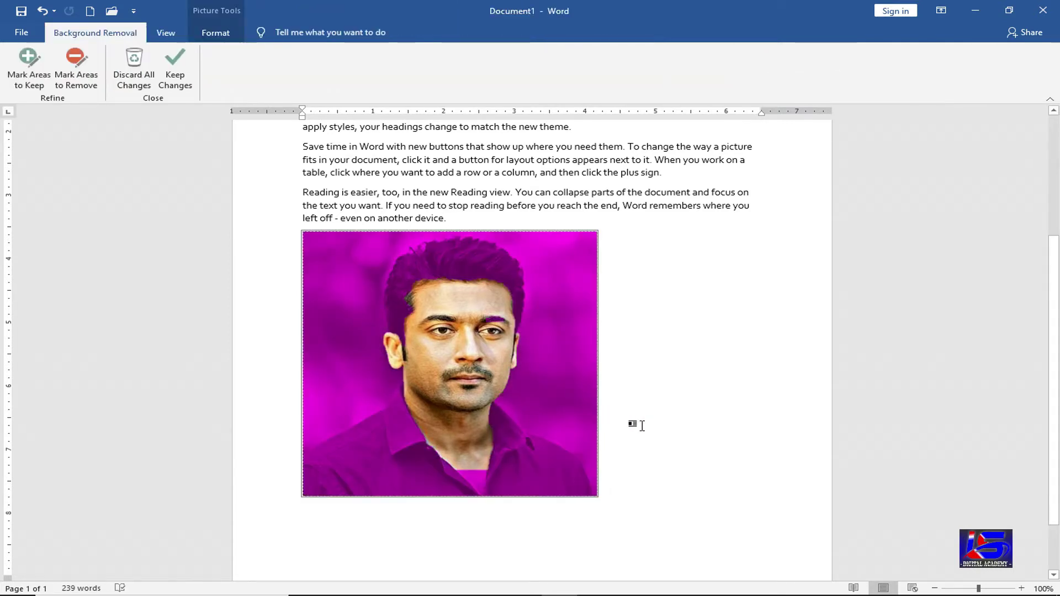
{"action": "left_click", "coordinate": [671, 367]}
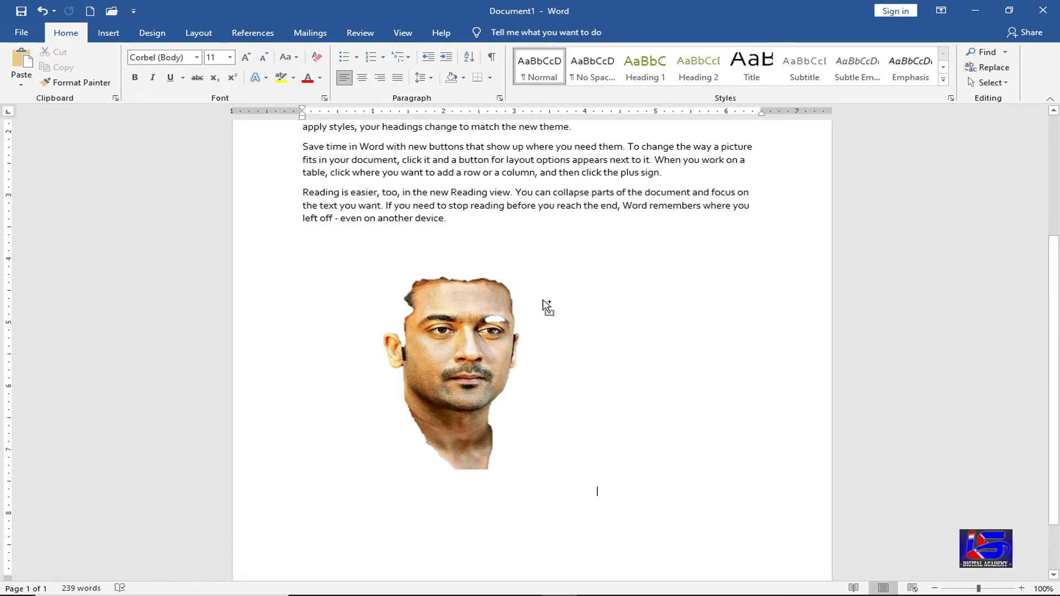
{"action": "key", "text": "ctrl+z"}
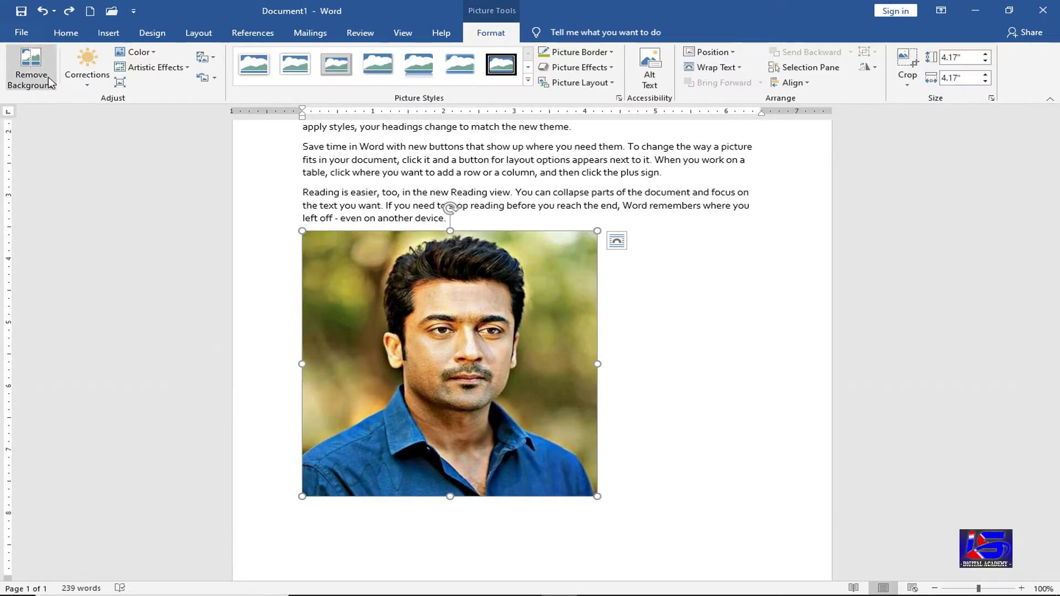
- Apply the Brightness: 0% (Normal) Contrast: +40% correction to the portrait
{"action": "left_click", "coordinate": [92, 84]}
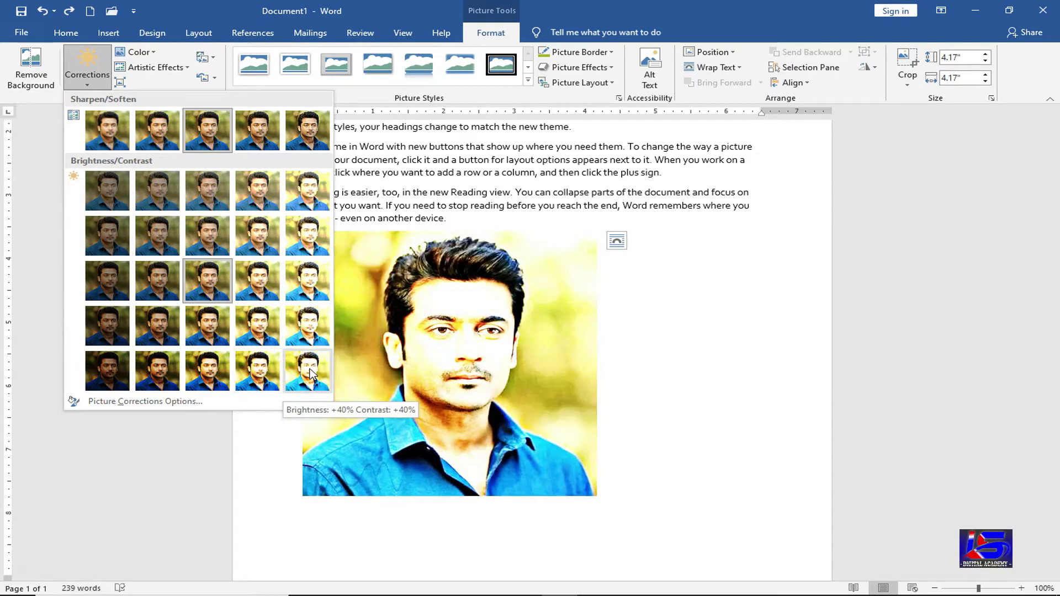
{"action": "left_click", "coordinate": [208, 375]}
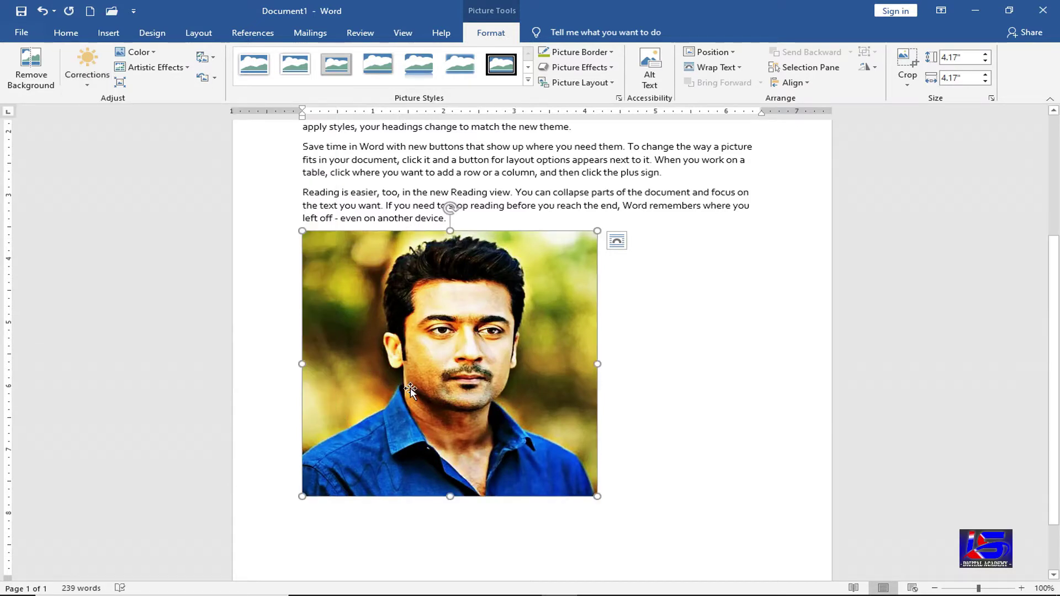
{"action": "left_click", "coordinate": [152, 53]}
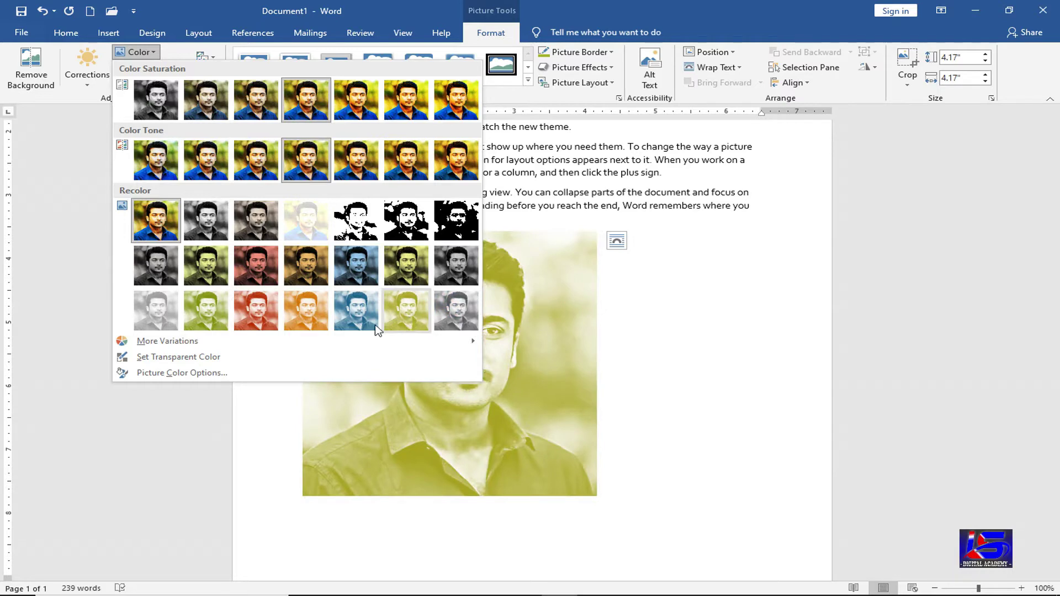
- Recolor the portrait Orange, Accent color 3 Light and add an artistic effect
{"action": "left_click", "coordinate": [306, 310]}
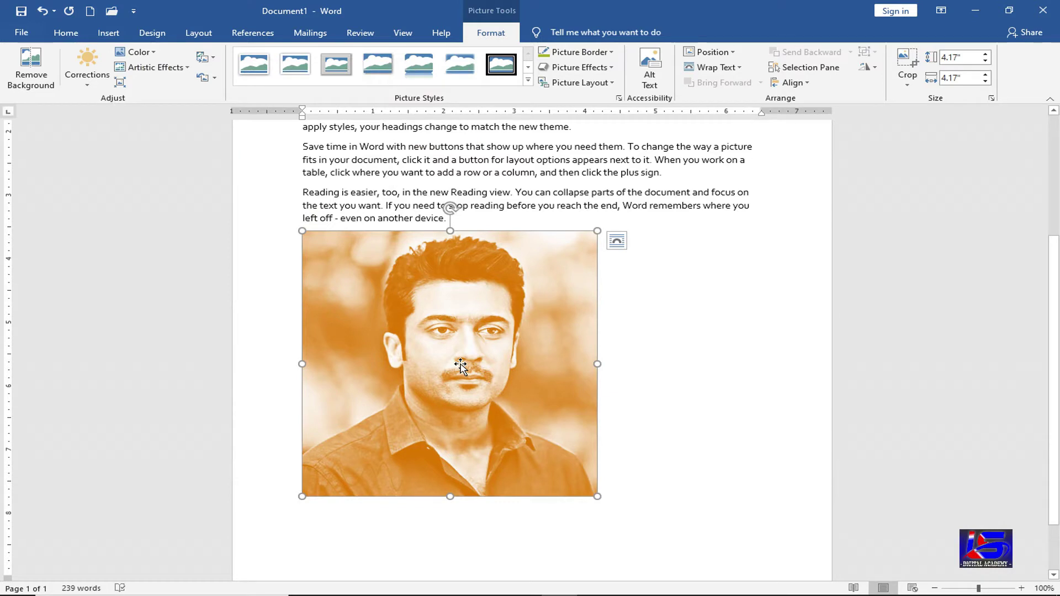
{"action": "left_click", "coordinate": [169, 78]}
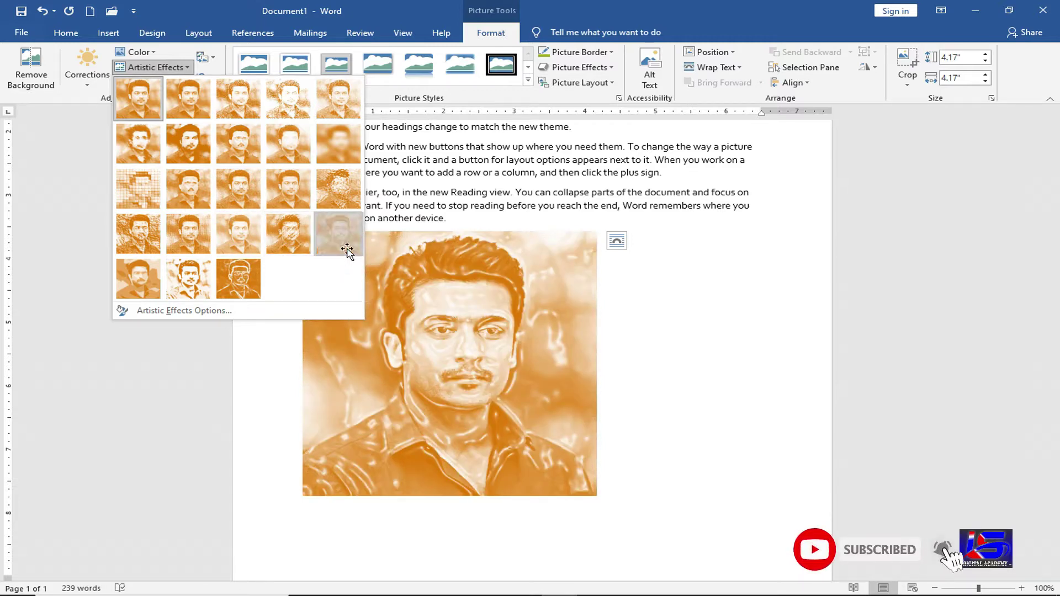
{"action": "left_click", "coordinate": [348, 248]}
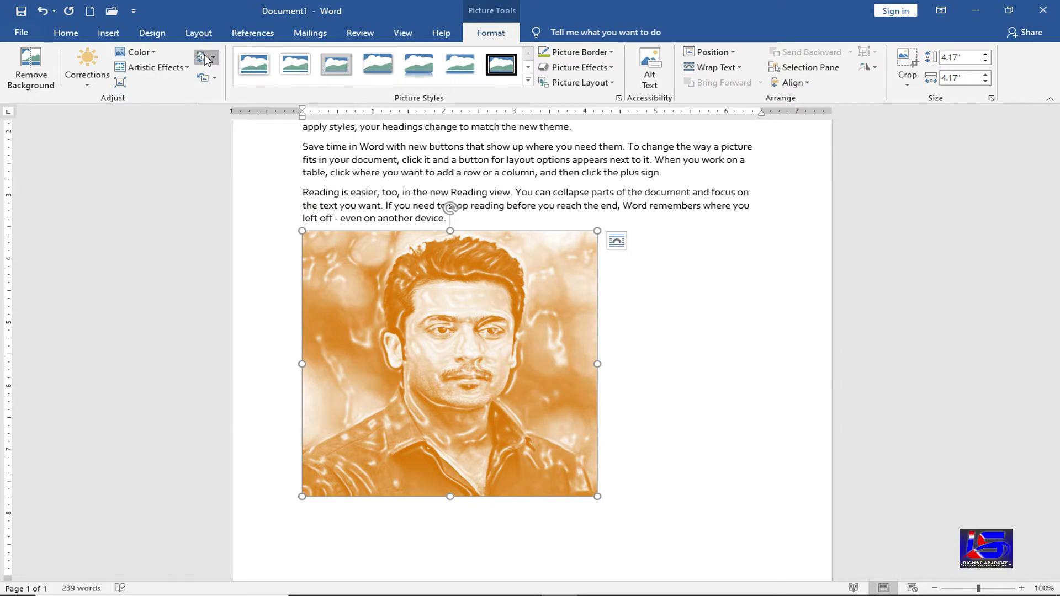
{"action": "left_click", "coordinate": [203, 58]}
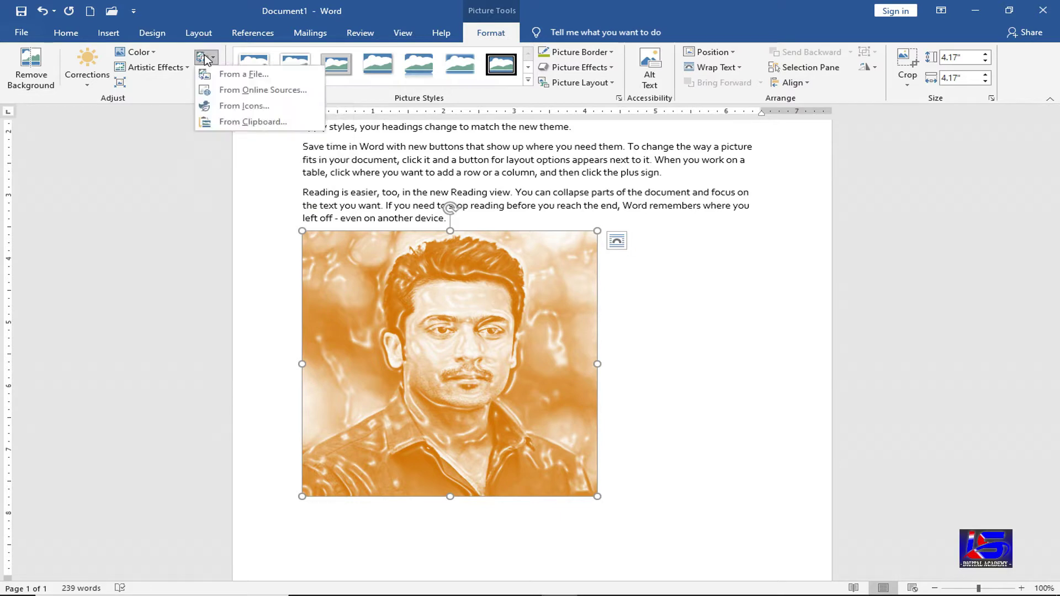
{"action": "left_click", "coordinate": [257, 106]}
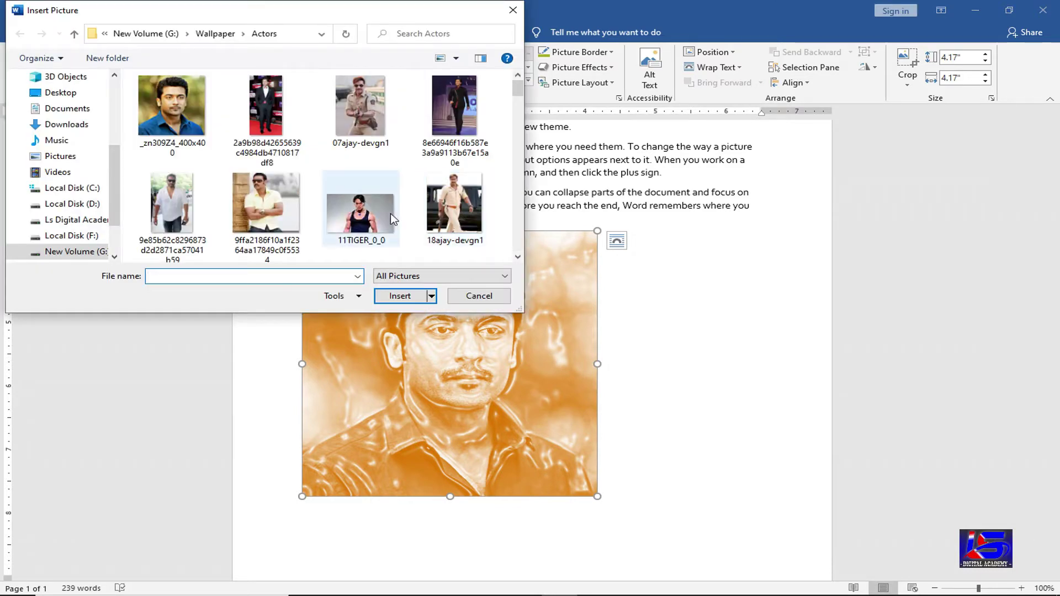
{"action": "left_click", "coordinate": [390, 213]}
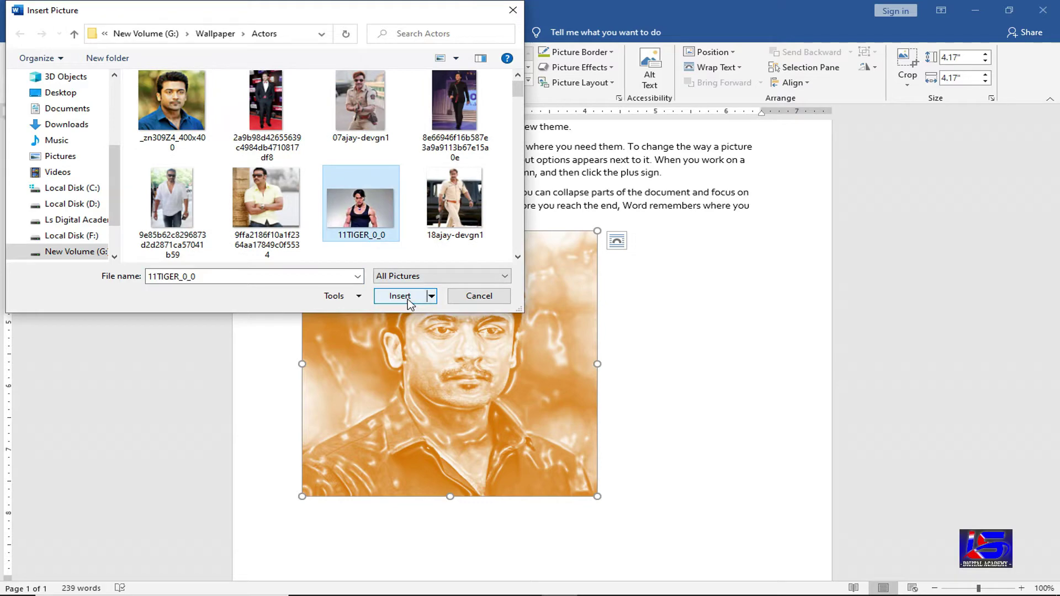
{"action": "left_click", "coordinate": [408, 301]}
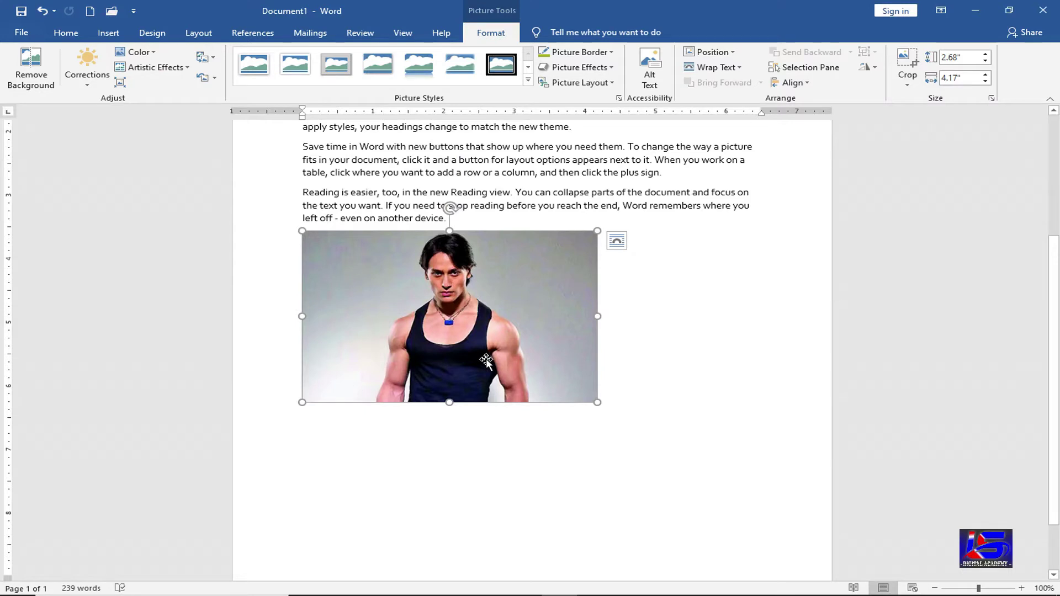
{"action": "key", "text": "ctrl+z"}
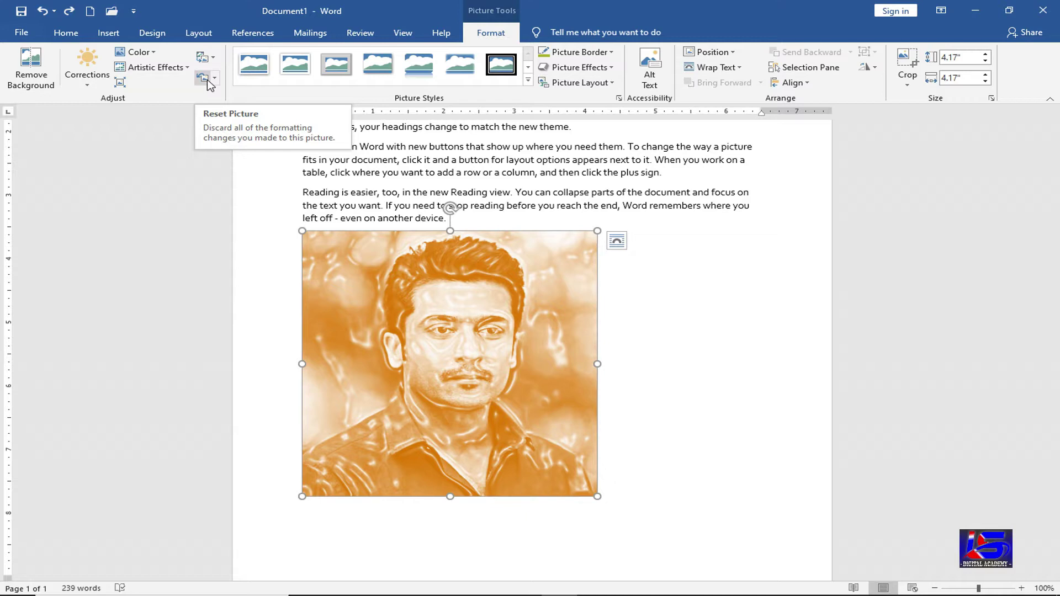
- Reset the portrait to its original colours, leaving it without a picture style
{"action": "left_click", "coordinate": [204, 79]}
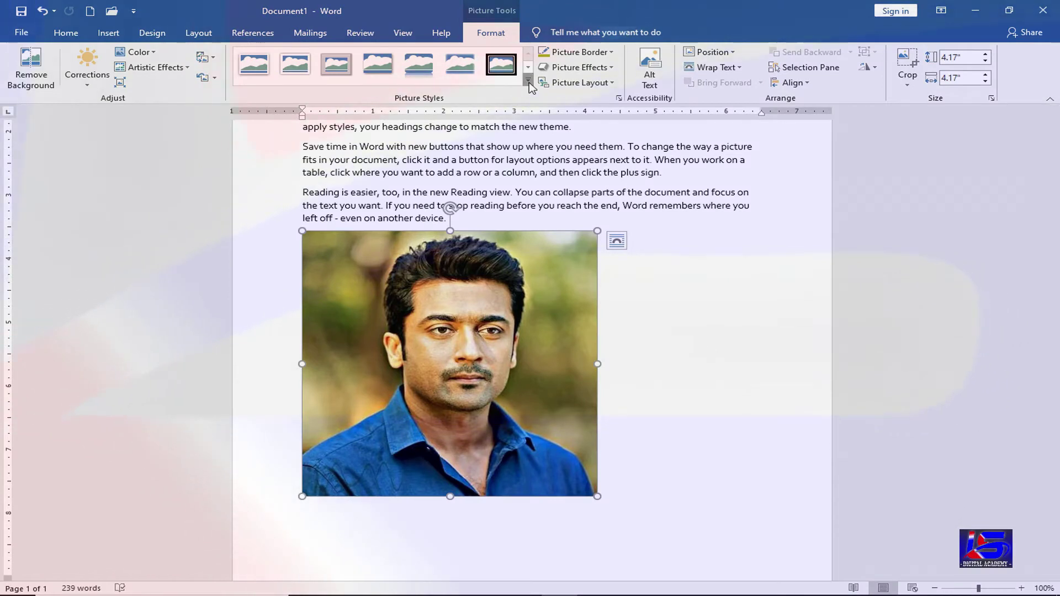
{"action": "left_click", "coordinate": [529, 82]}
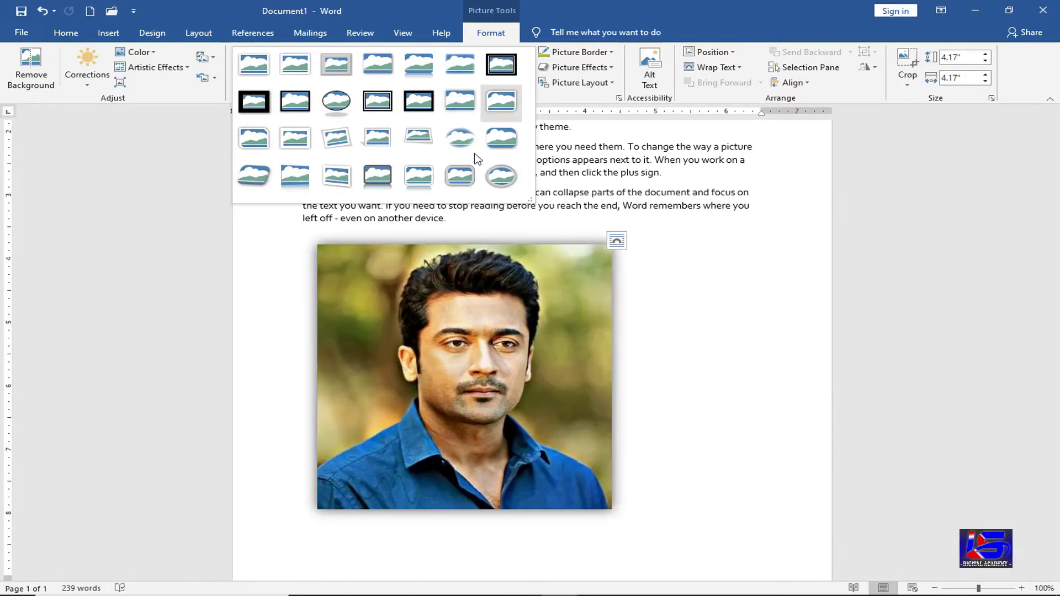
{"action": "left_click", "coordinate": [440, 359]}
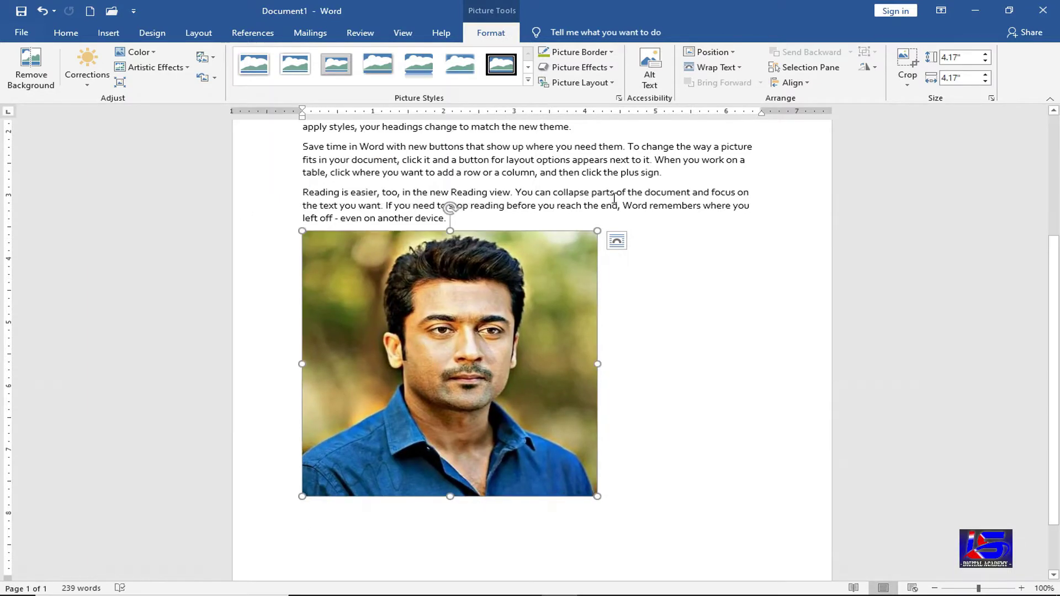
- Frame the portrait with a 6 pt red border
{"action": "left_click", "coordinate": [602, 54]}
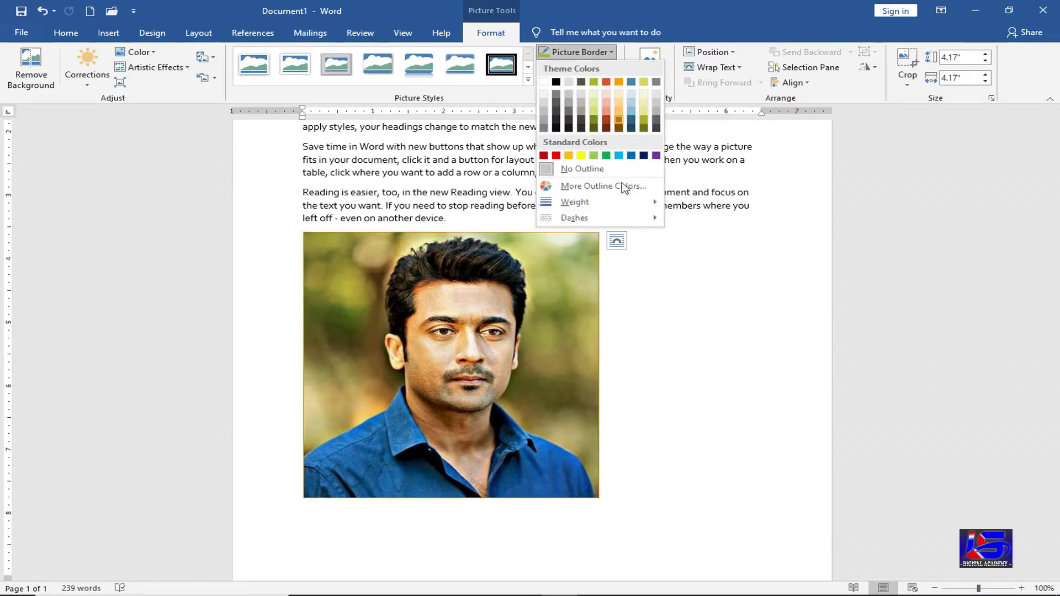
{"action": "mouse_move", "coordinate": [624, 204]}
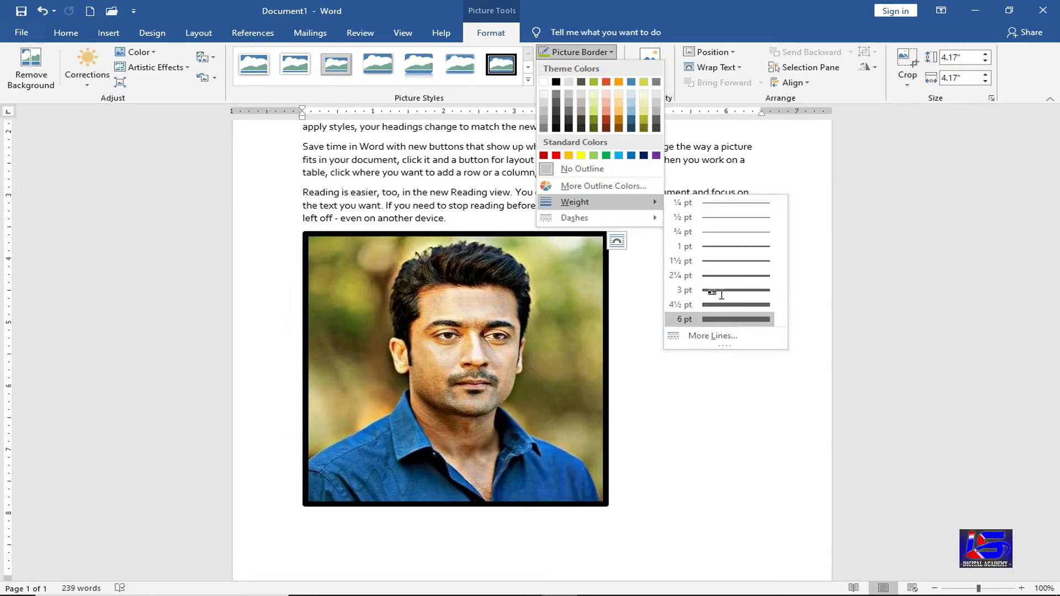
{"action": "left_click", "coordinate": [732, 319]}
{"action": "left_click", "coordinate": [606, 53]}
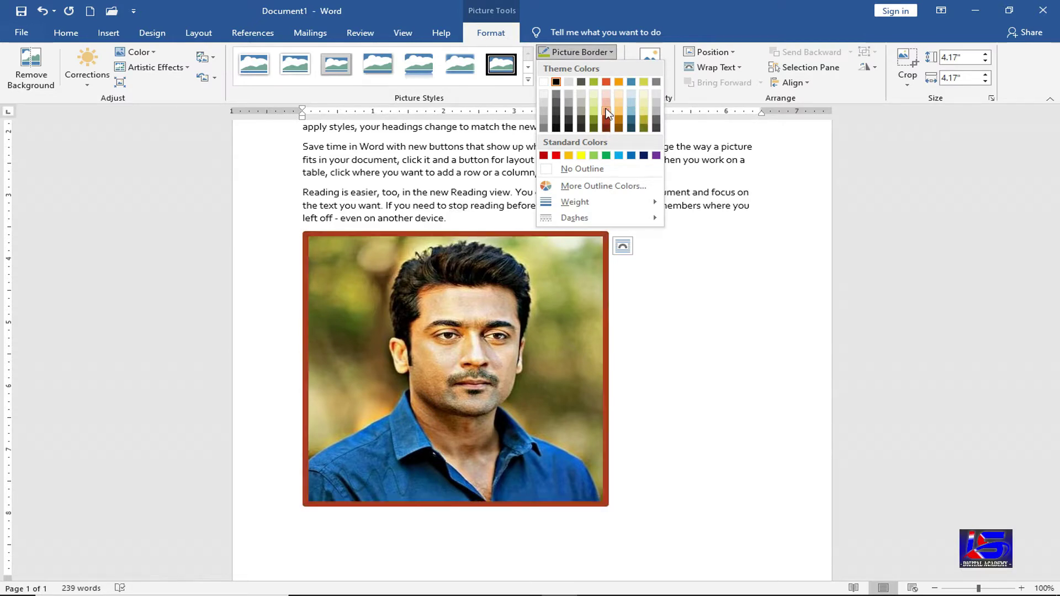
{"action": "left_click", "coordinate": [556, 157]}
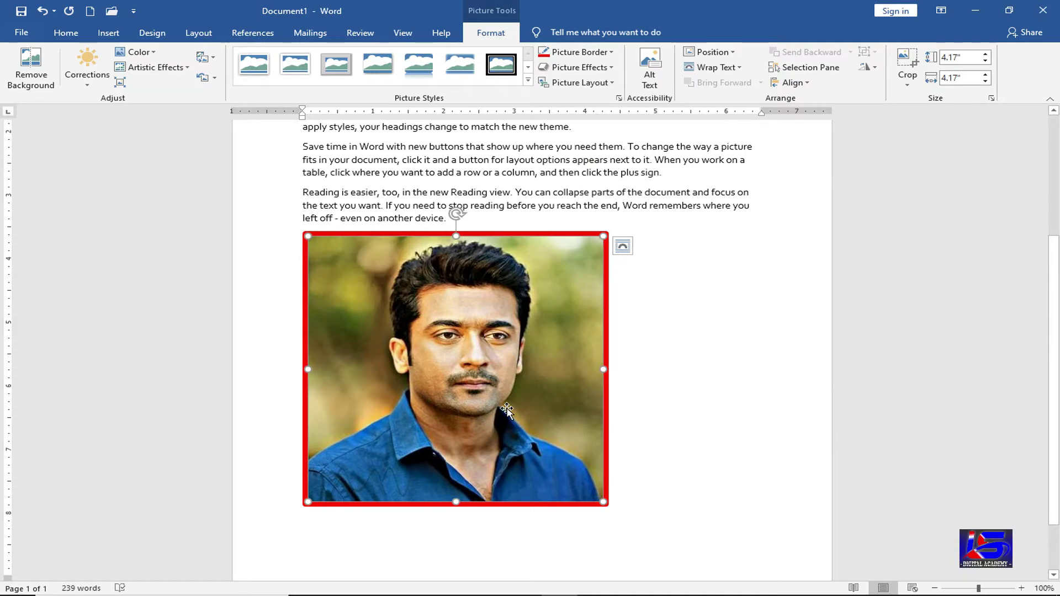
{"action": "left_click", "coordinate": [610, 69]}
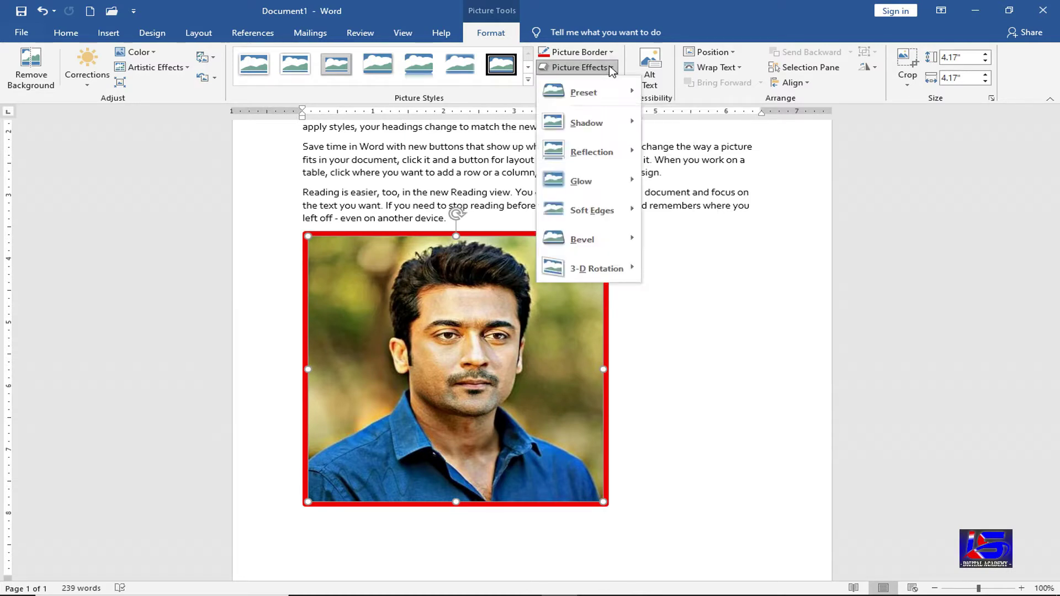
{"action": "mouse_move", "coordinate": [608, 87]}
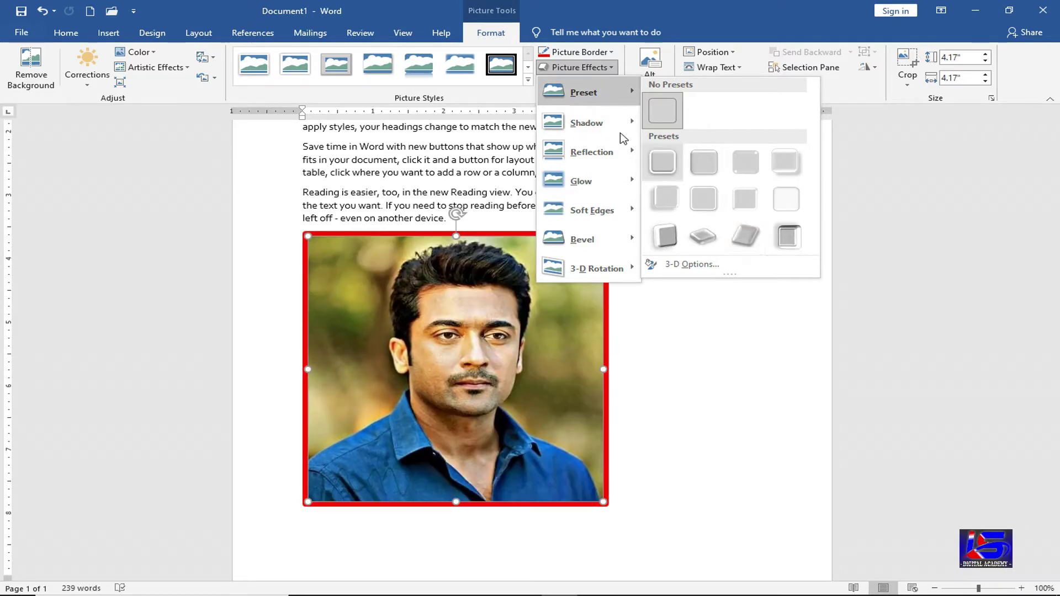
{"action": "mouse_move", "coordinate": [606, 123]}
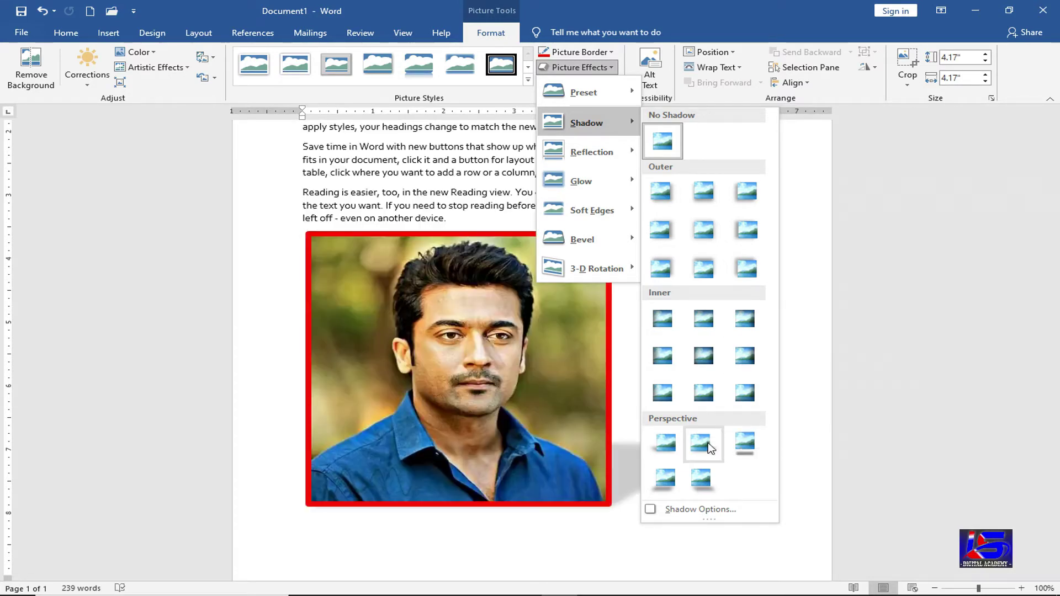
{"action": "left_click", "coordinate": [492, 395]}
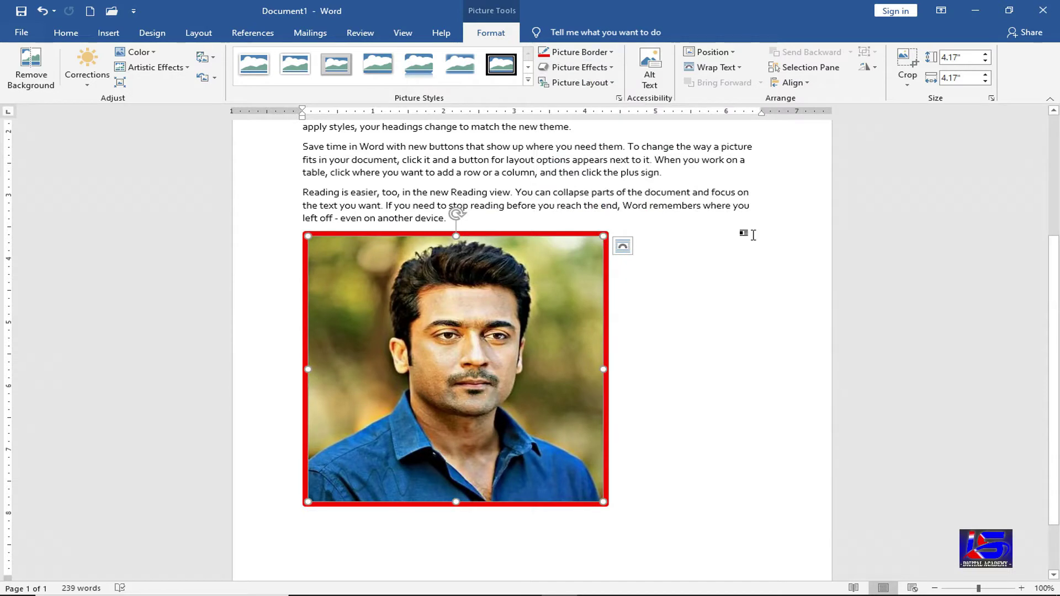
- Shrink the bordered photo to about 1.99 inches and preview Picture Effects without applying any
{"action": "left_click_drag", "start_coordinate": [599, 497], "coordinate": [450, 363]}
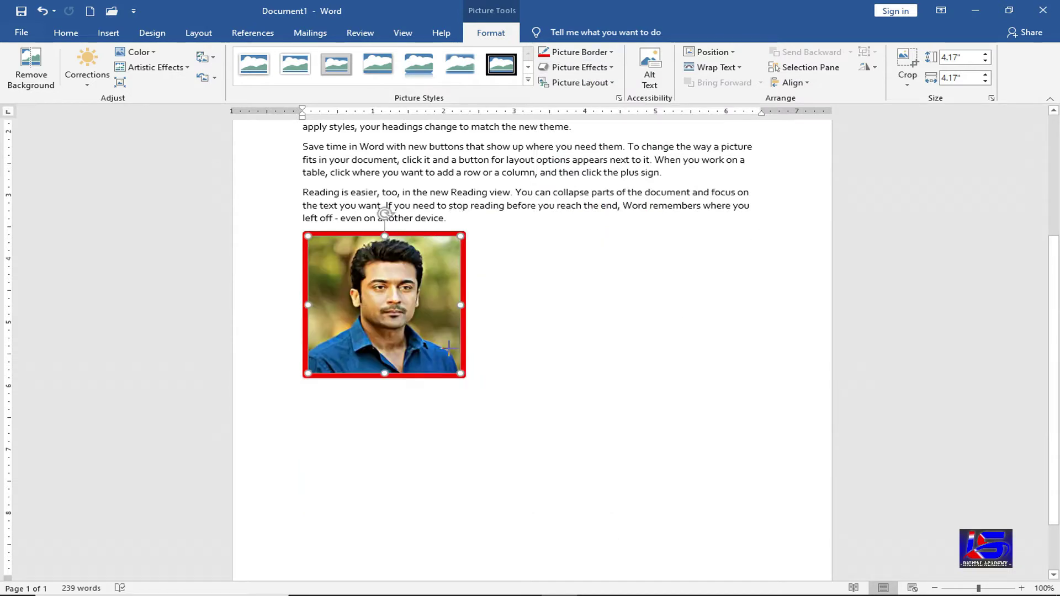
{"action": "left_click", "coordinate": [585, 68]}
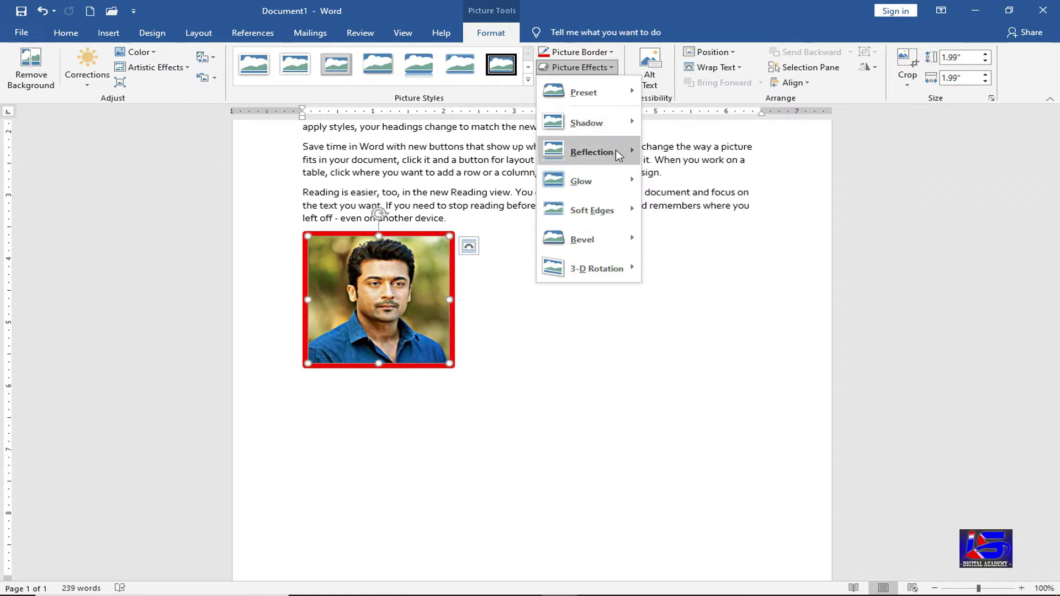
{"action": "mouse_move", "coordinate": [618, 155]}
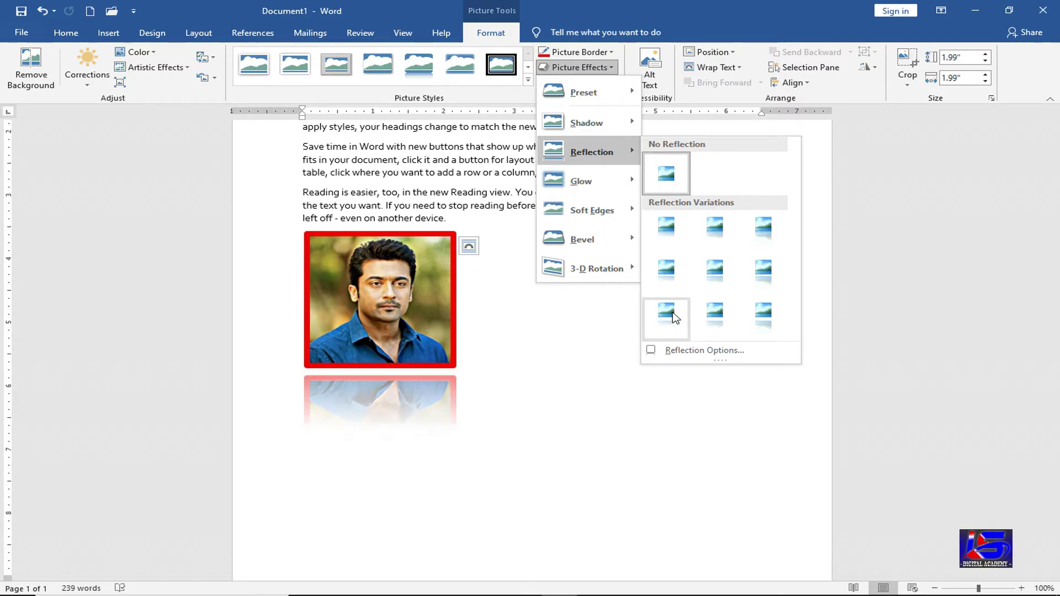
{"action": "mouse_move", "coordinate": [585, 181]}
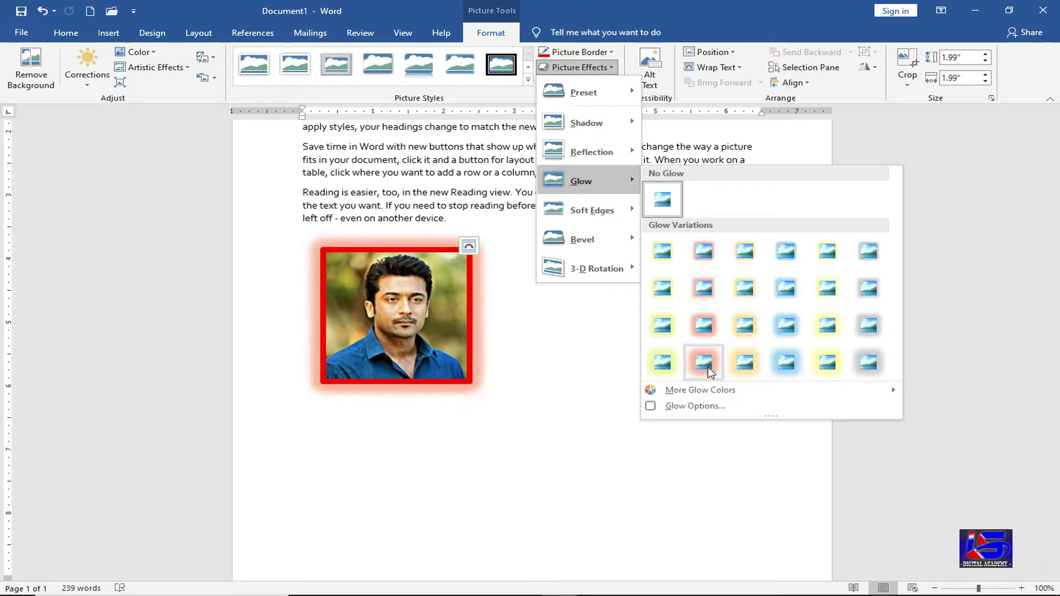
{"action": "mouse_move", "coordinate": [637, 220]}
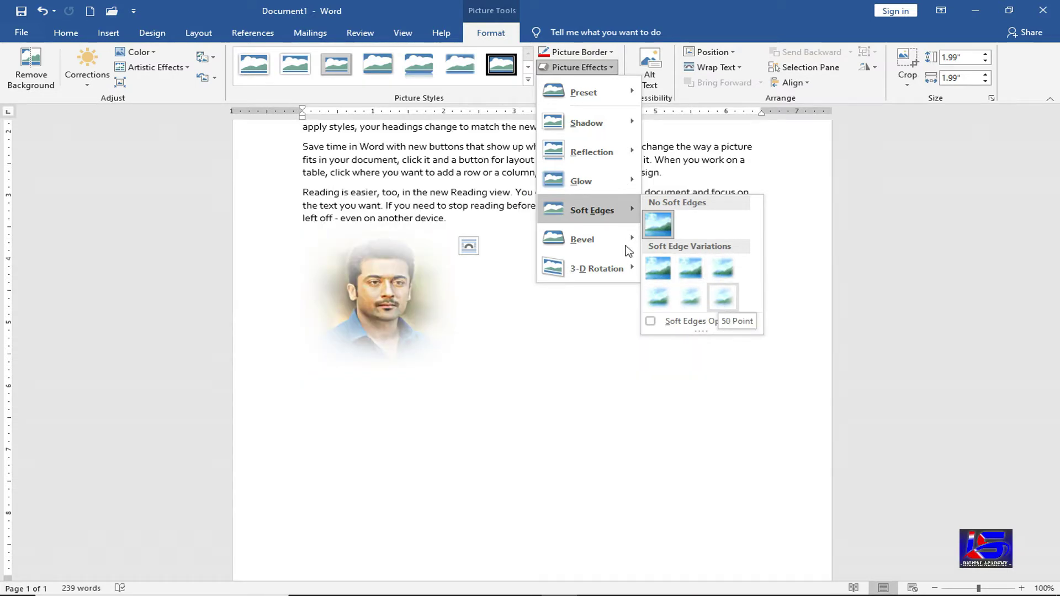
{"action": "mouse_move", "coordinate": [622, 238]}
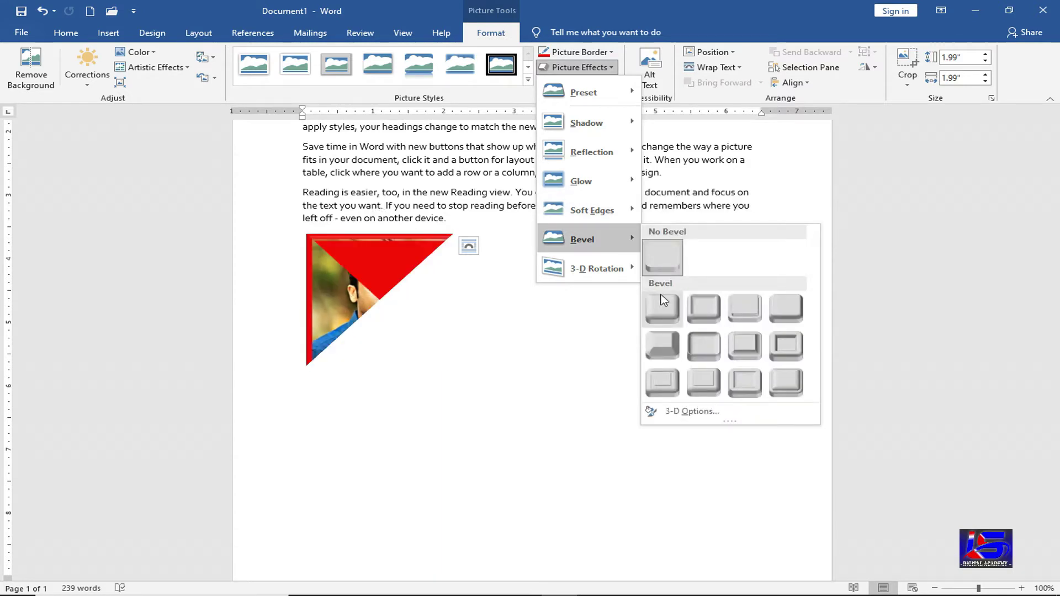
{"action": "mouse_move", "coordinate": [620, 268]}
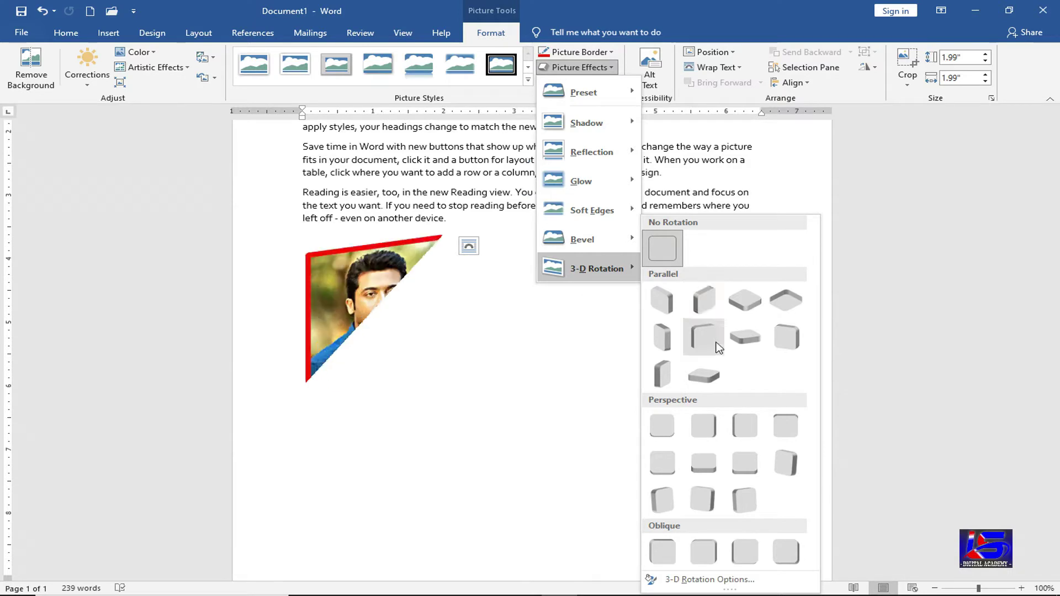
{"action": "left_click", "coordinate": [343, 298]}
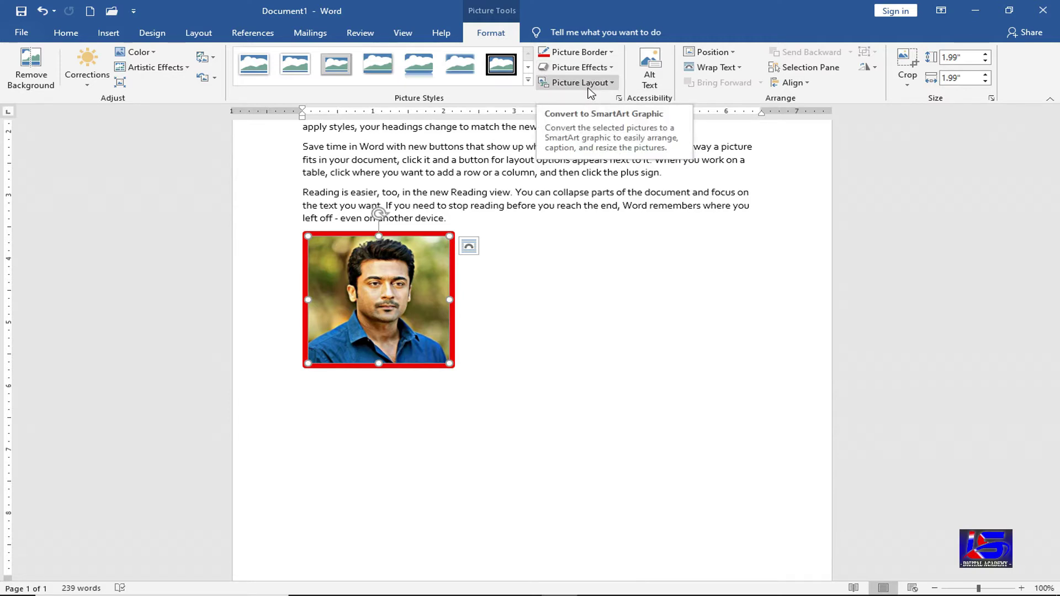
{"action": "left_click", "coordinate": [591, 93]}
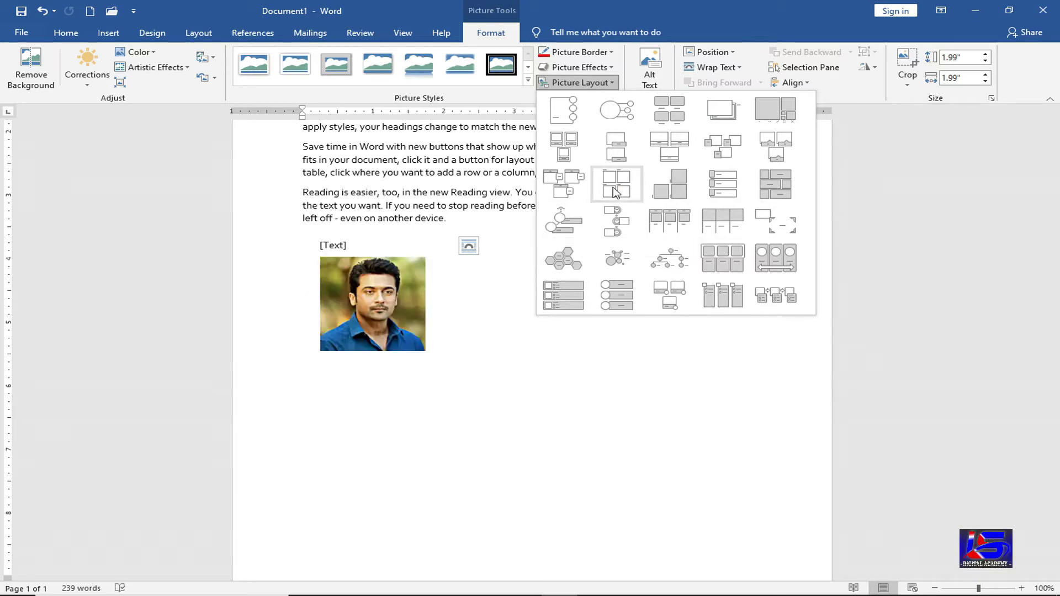
{"action": "left_click", "coordinate": [648, 129]}
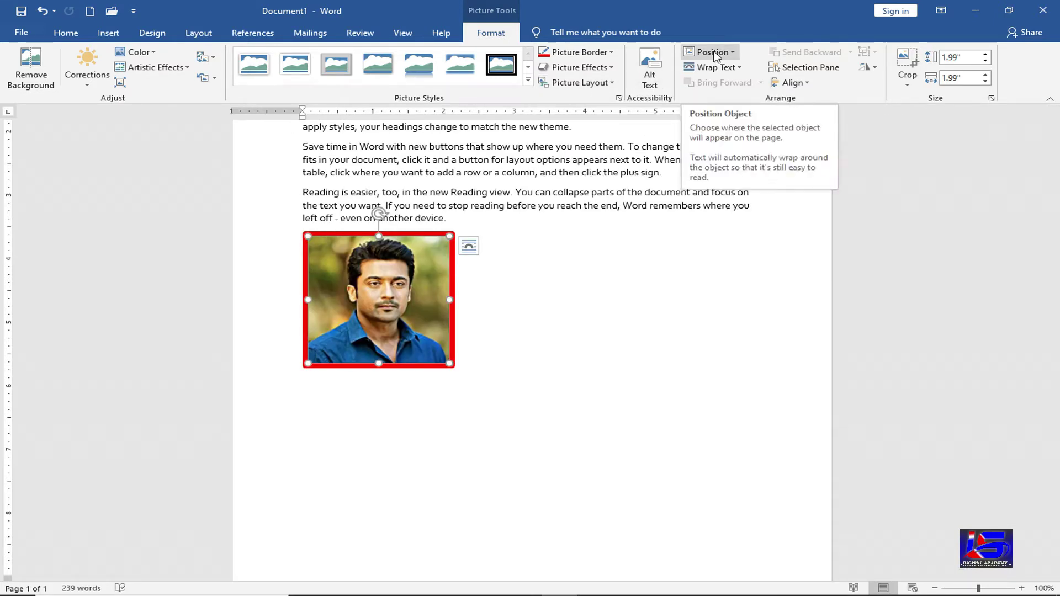
- Set the photo's position to Top Left with Square Text Wrapping
{"action": "left_click", "coordinate": [713, 52]}
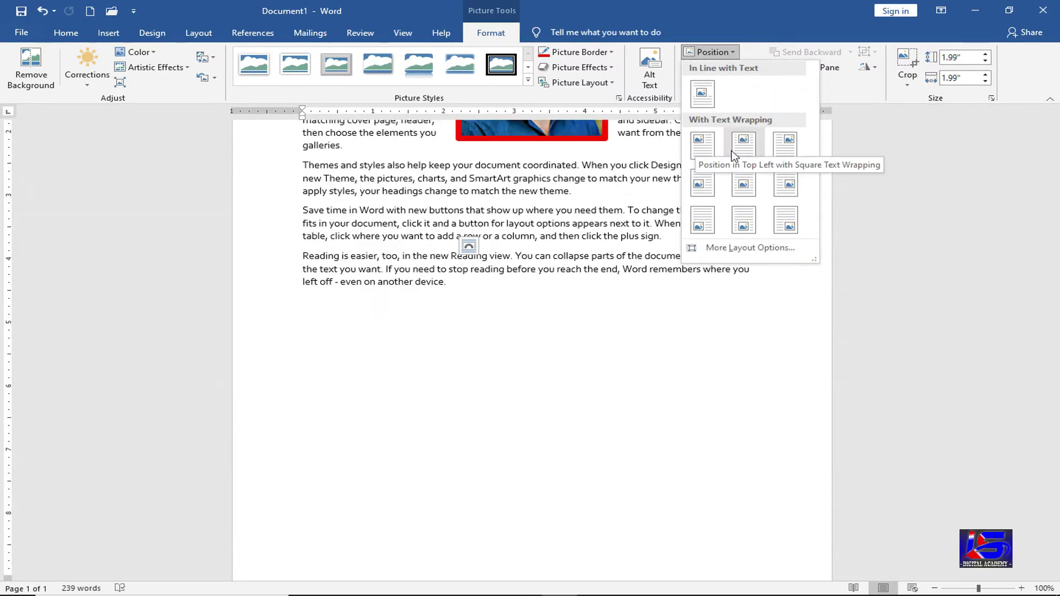
{"action": "key", "text": "Escape"}
{"action": "scroll", "coordinate": [524, 317], "scroll_direction": "up", "scroll_amount": 5}
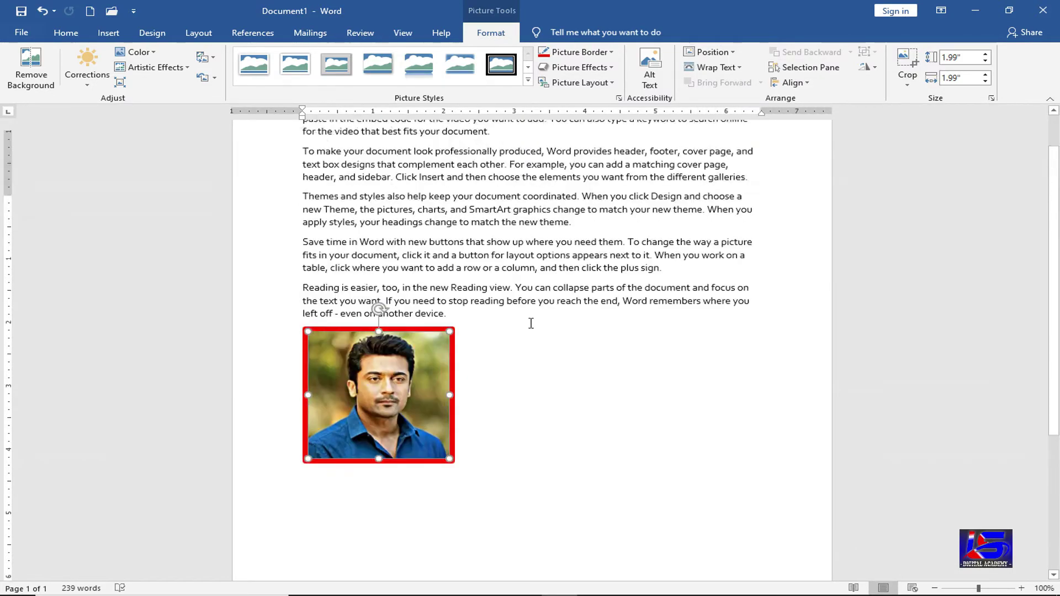
{"action": "left_click", "coordinate": [713, 53]}
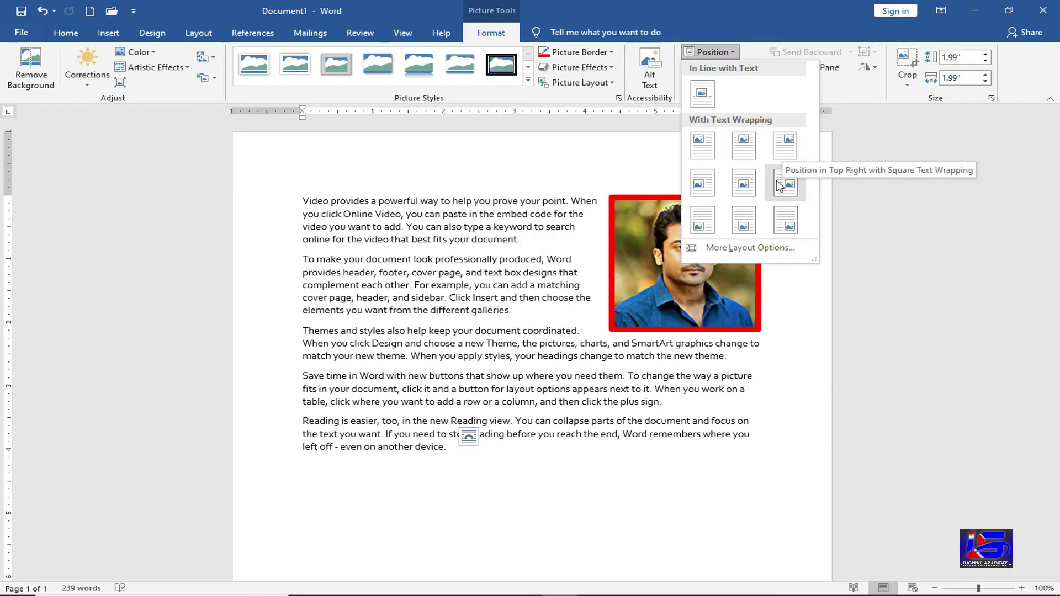
{"action": "left_click", "coordinate": [704, 158]}
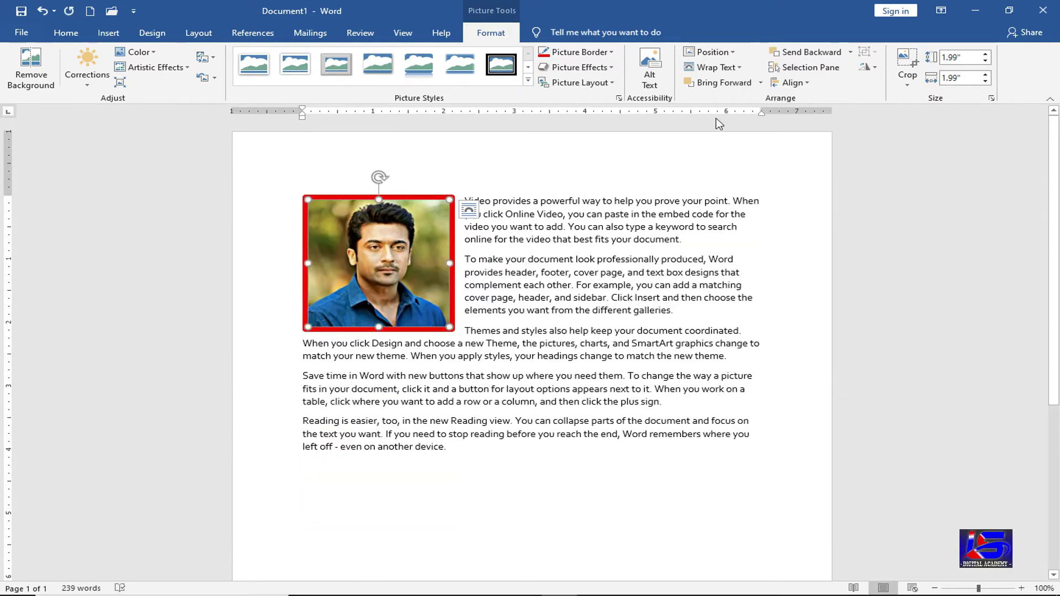
{"action": "left_click", "coordinate": [727, 73]}
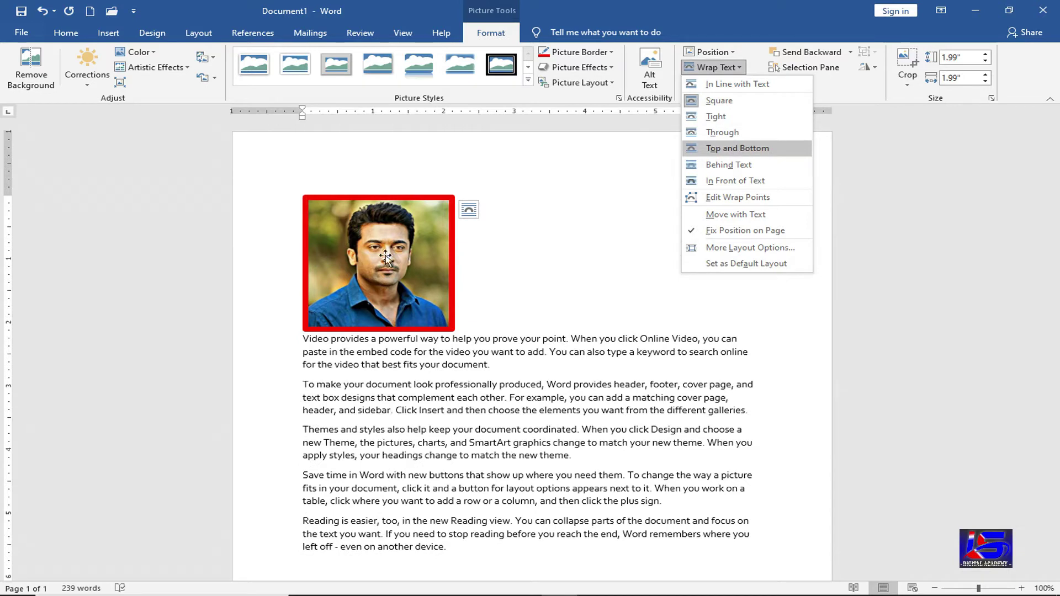
- Move the photo into the Themes and styles paragraph and wrap text Tight around it
{"action": "left_click_drag", "start_coordinate": [386, 257], "coordinate": [497, 364]}
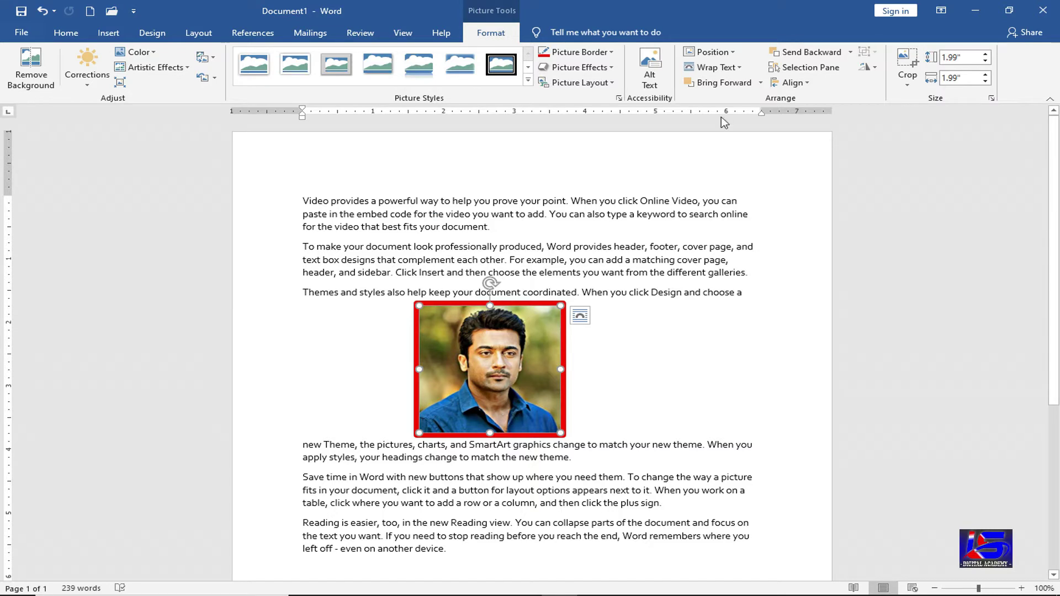
{"action": "left_click", "coordinate": [730, 69]}
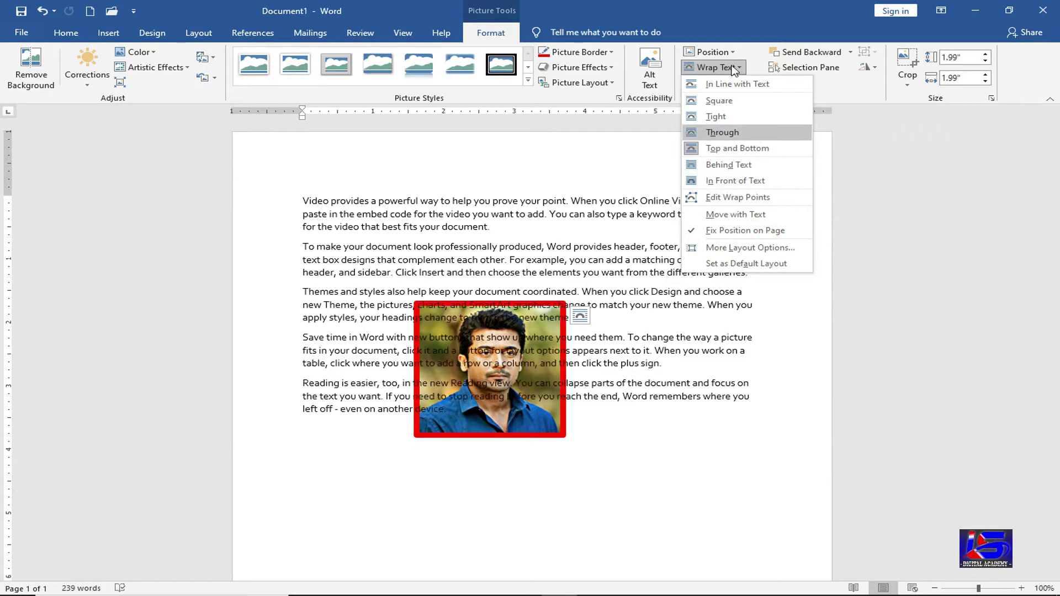
{"action": "left_click", "coordinate": [745, 119]}
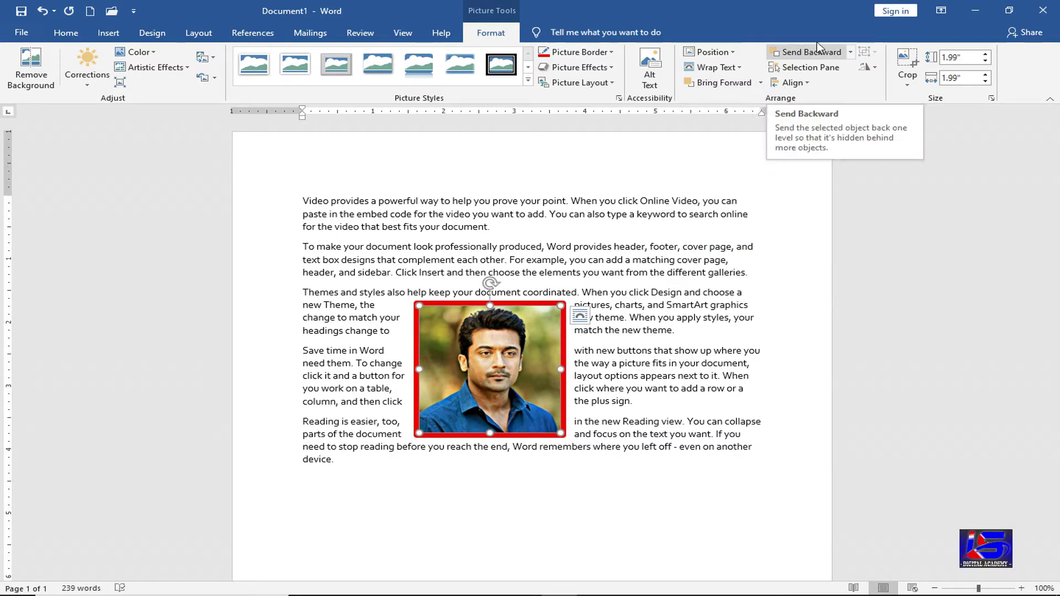
{"action": "left_click", "coordinate": [583, 232]}
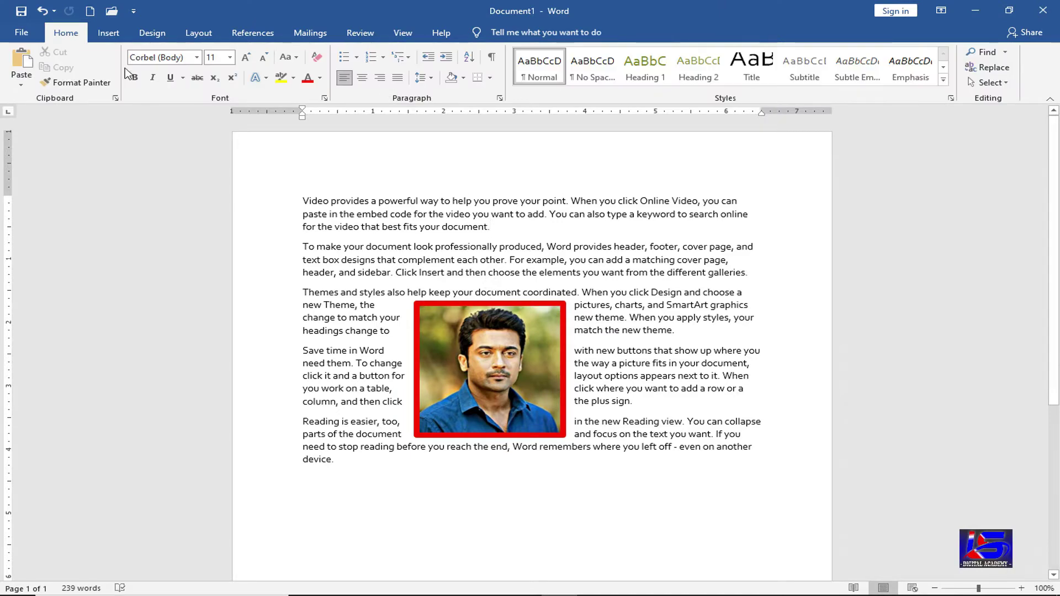
- Insert the pale-yellow-shirt actor photo below the first paragraph and shrink it
{"action": "left_click", "coordinate": [108, 33]}
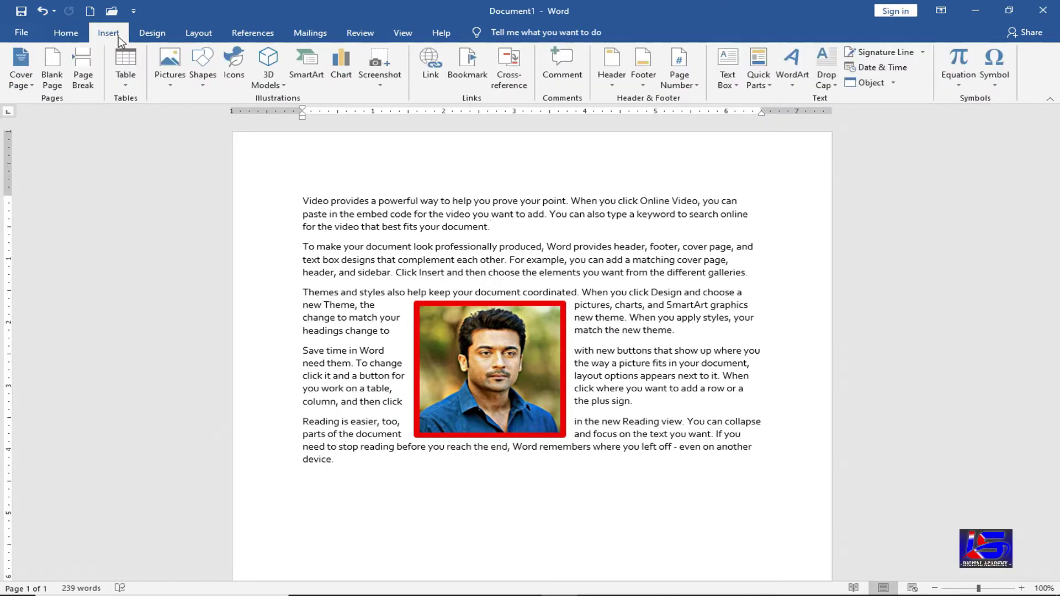
{"action": "left_click", "coordinate": [171, 63]}
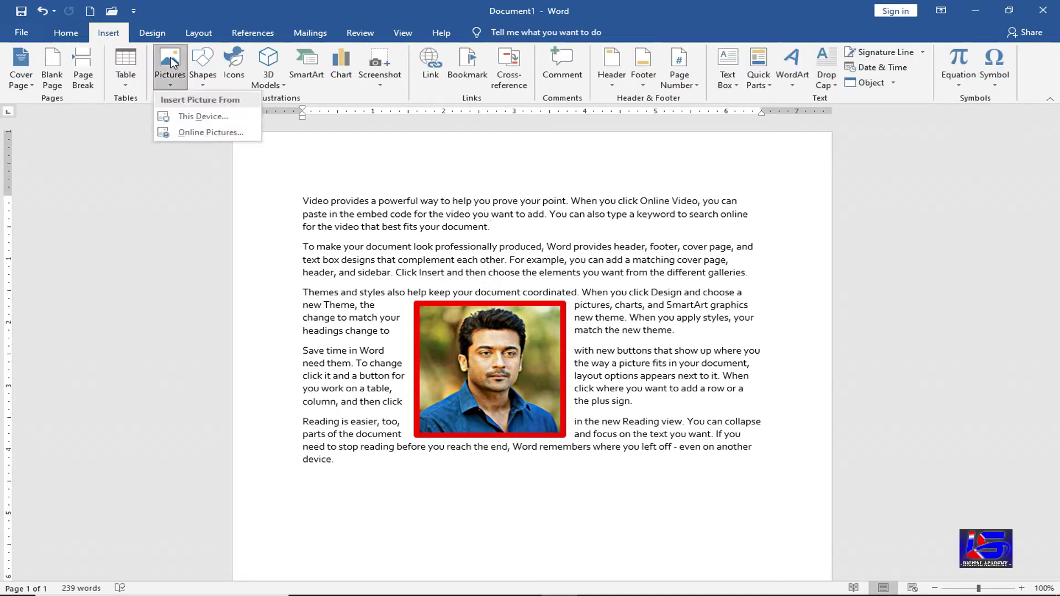
{"action": "left_click", "coordinate": [203, 119]}
{"action": "left_click", "coordinate": [286, 207]}
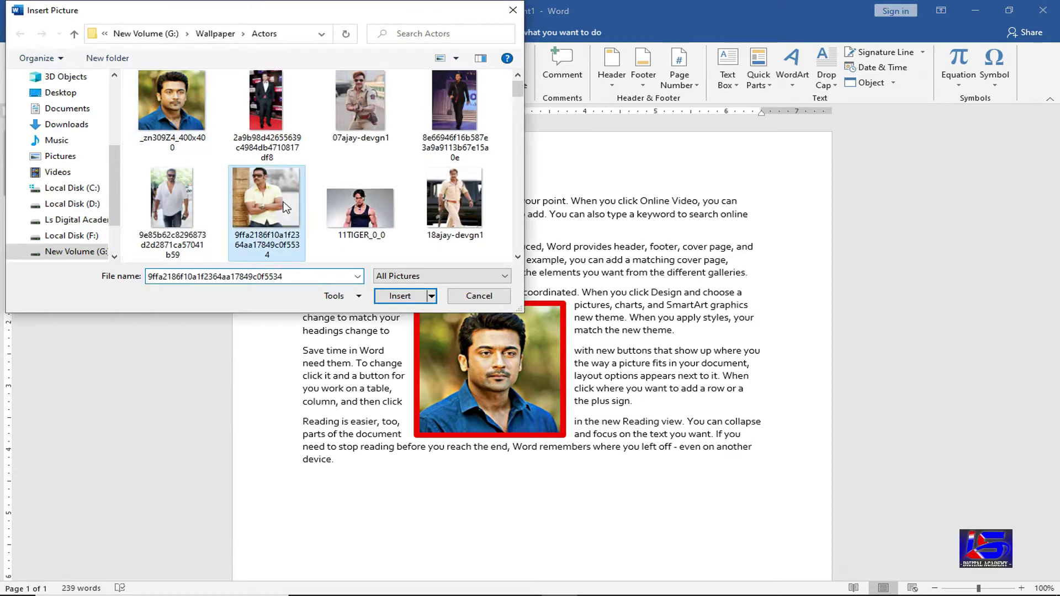
{"action": "double_click", "coordinate": [285, 207]}
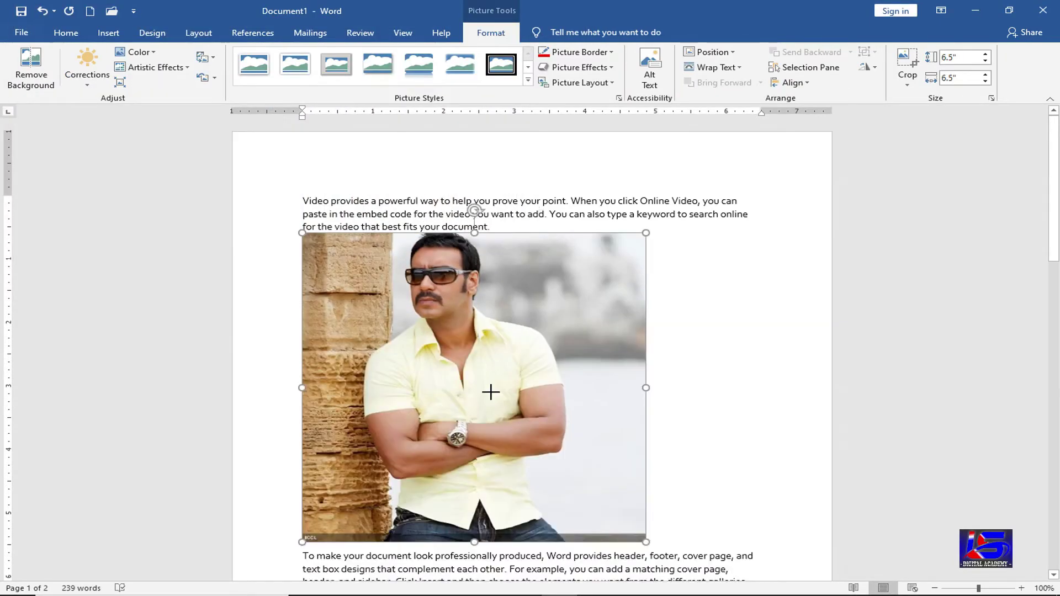
{"action": "left_click_drag", "start_coordinate": [491, 392], "coordinate": [491, 392]}
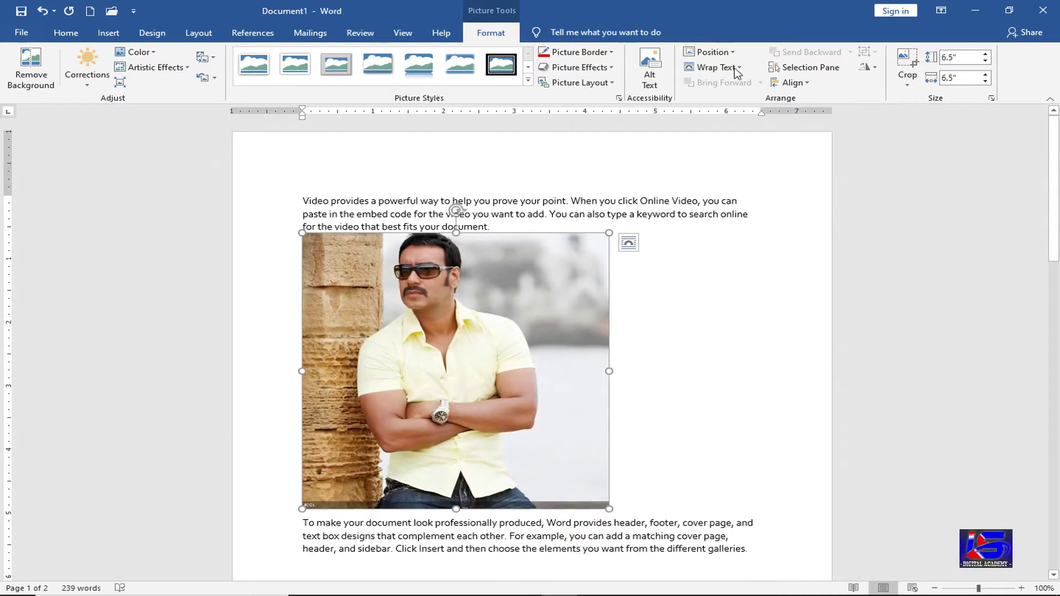
- Float the yellow-shirt photo in front of text over the body, then send it behind the portrait
{"action": "left_click", "coordinate": [729, 67]}
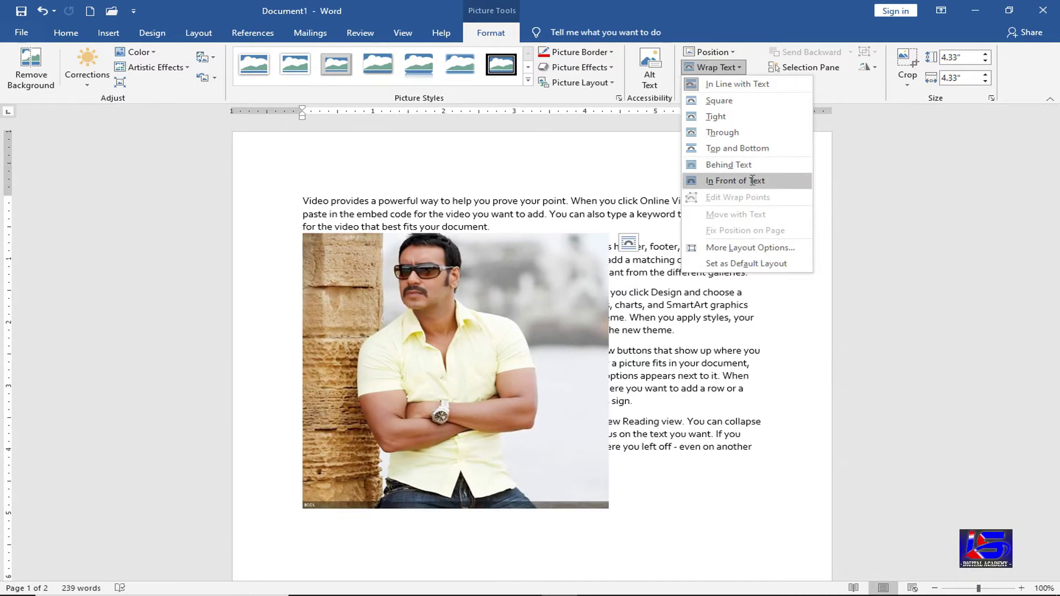
{"action": "left_click", "coordinate": [740, 180]}
{"action": "left_click_drag", "start_coordinate": [490, 355], "coordinate": [527, 308]}
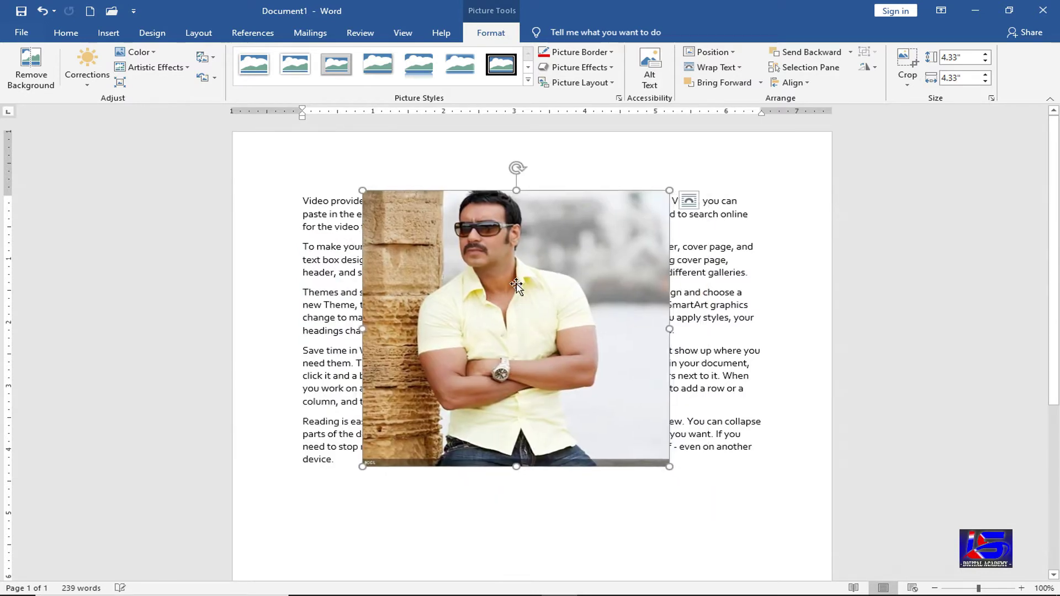
{"action": "left_click_drag", "start_coordinate": [563, 429], "coordinate": [564, 467]}
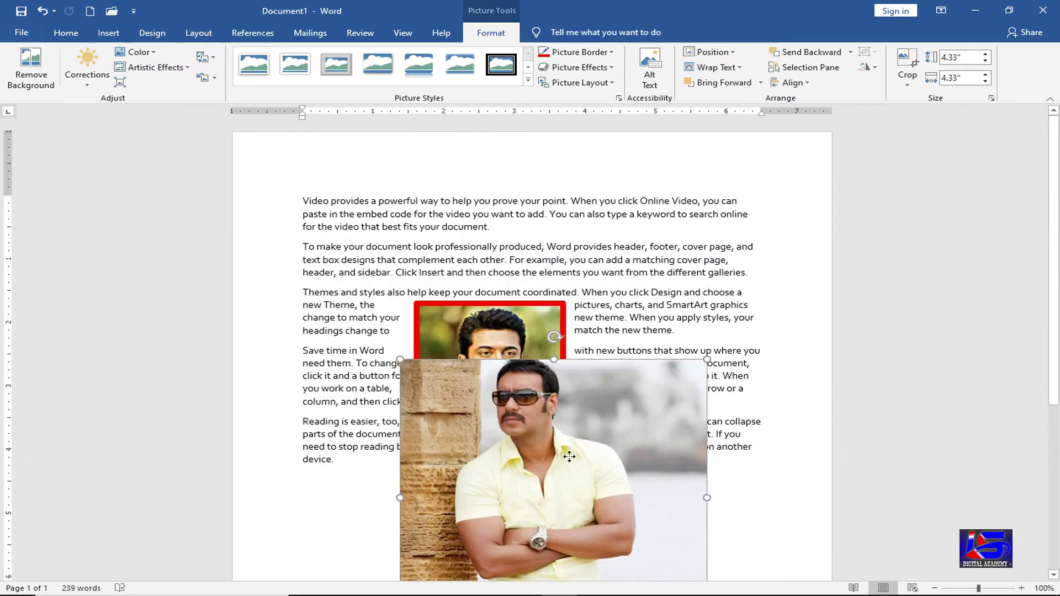
{"action": "left_click_drag", "start_coordinate": [520, 297], "coordinate": [520, 301]}
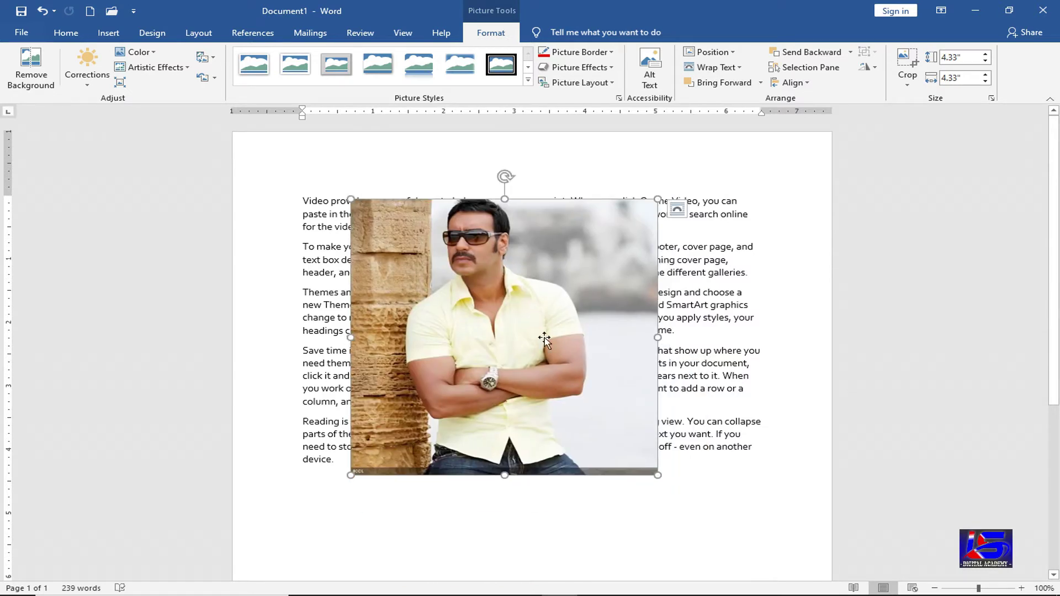
{"action": "left_click", "coordinate": [801, 59]}
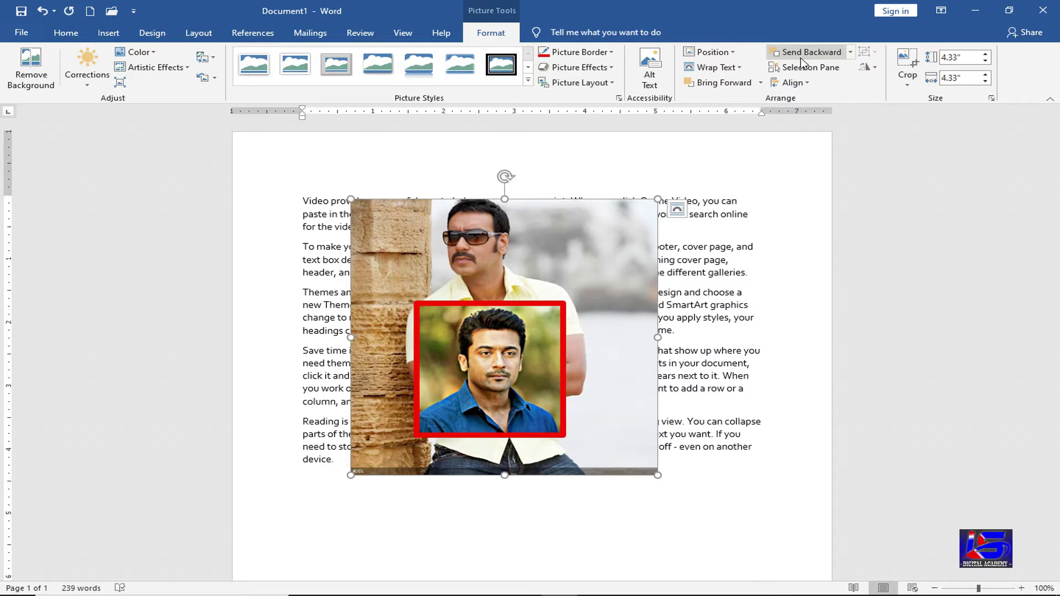
- Toggle the large photo between Send Backward and Bring Forward, leaving it in front
{"action": "left_click", "coordinate": [724, 84]}
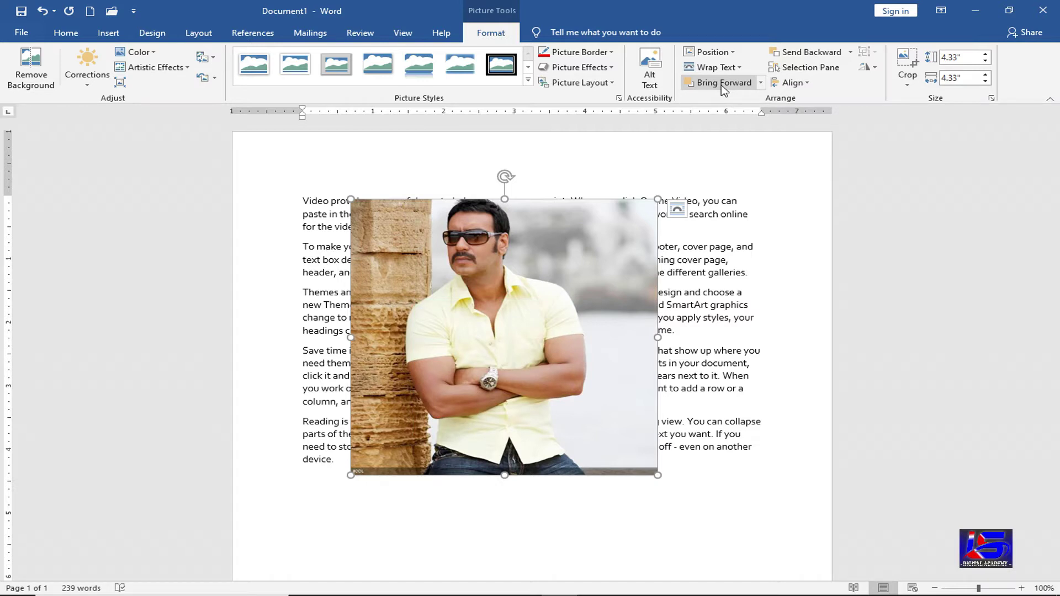
{"action": "left_click", "coordinate": [794, 52]}
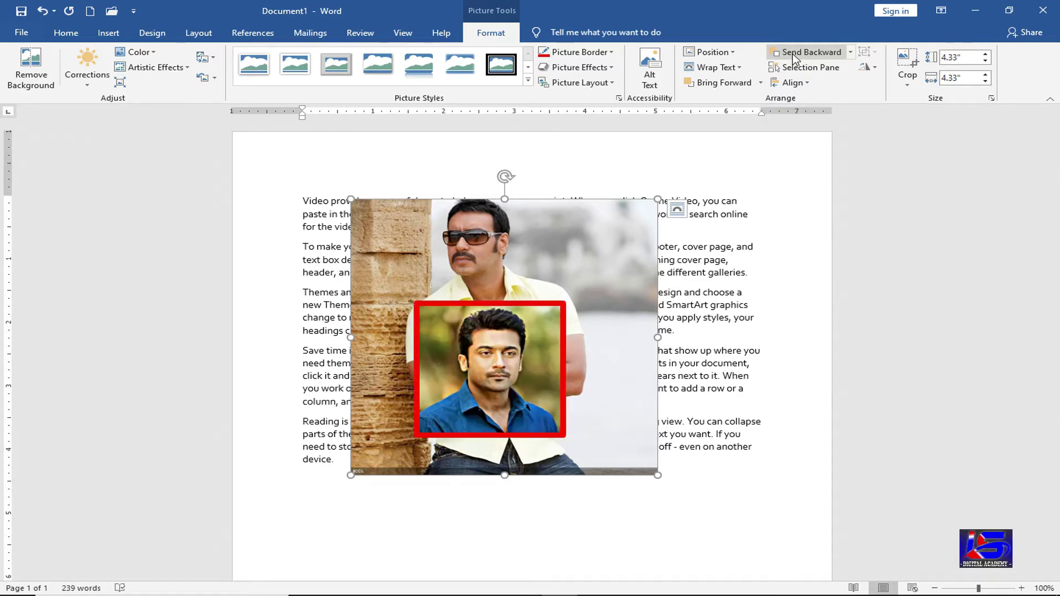
{"action": "left_click", "coordinate": [722, 84]}
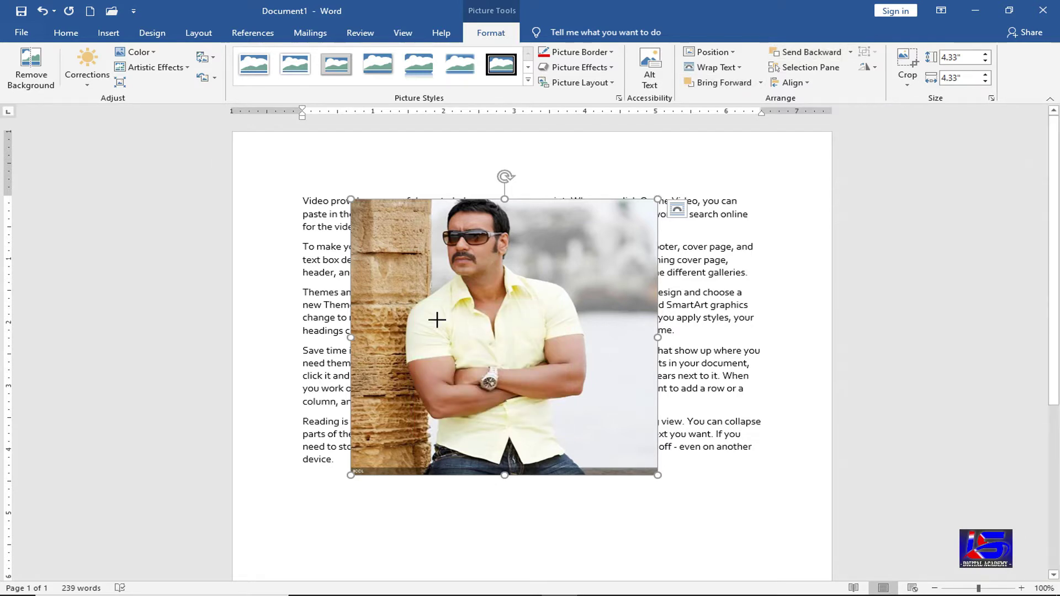
- Shrink the yellow-shirt photo to 2.44 inches, move it onto the red-framed photo's right side, and send it backward
{"action": "left_click_drag", "start_coordinate": [657, 199], "coordinate": [523, 319]}
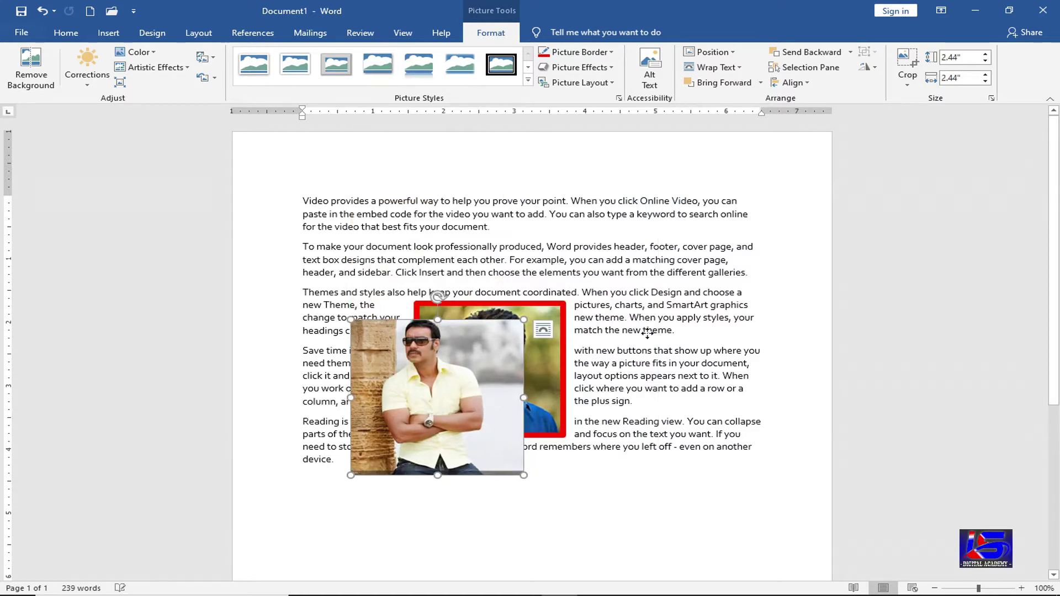
{"action": "left_click_drag", "start_coordinate": [439, 382], "coordinate": [627, 357]}
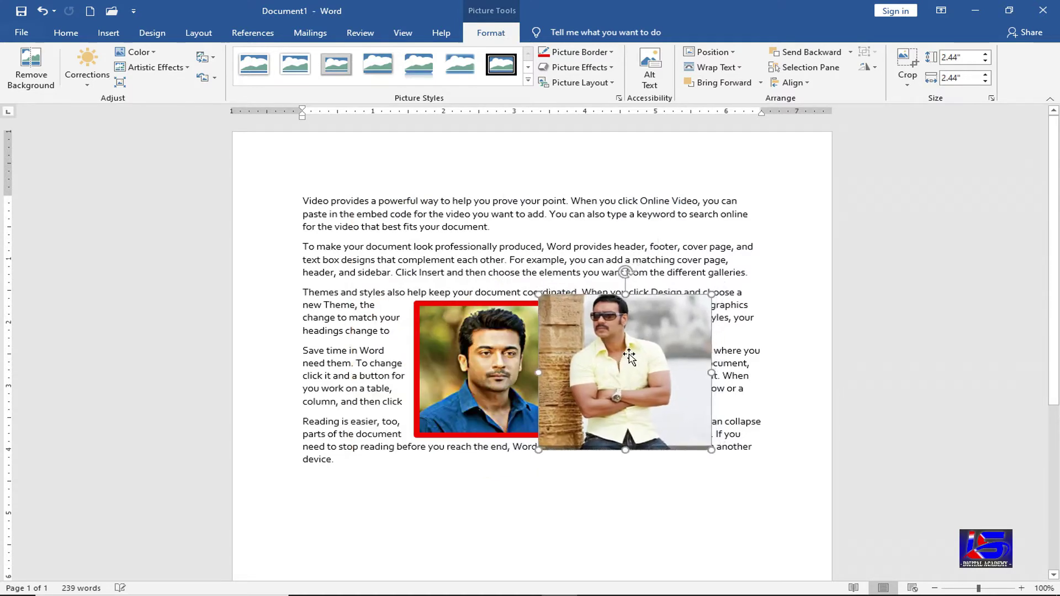
{"action": "left_click", "coordinate": [807, 53]}
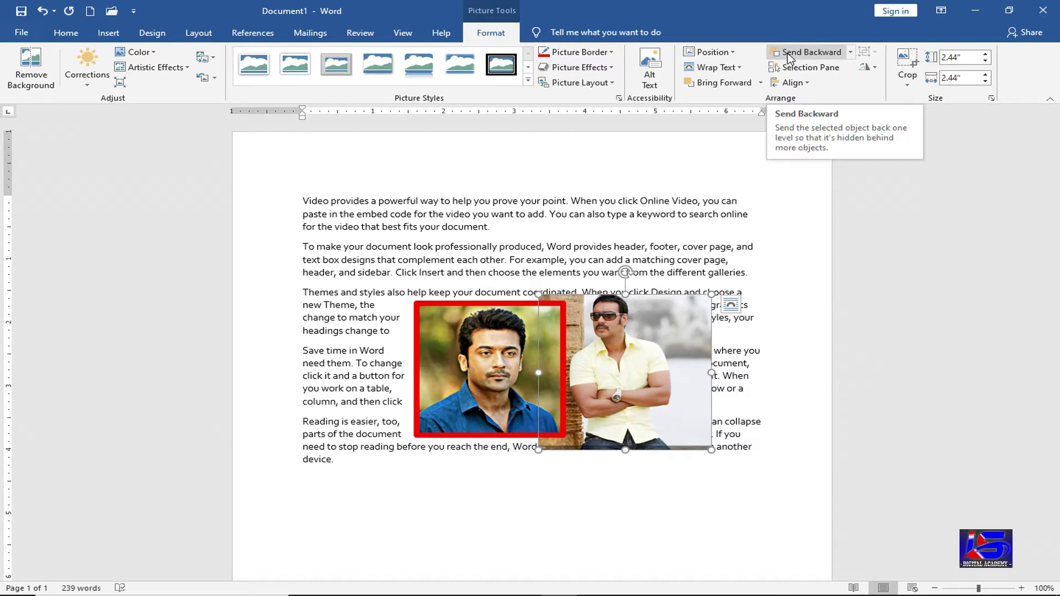
{"action": "left_click", "coordinate": [814, 74]}
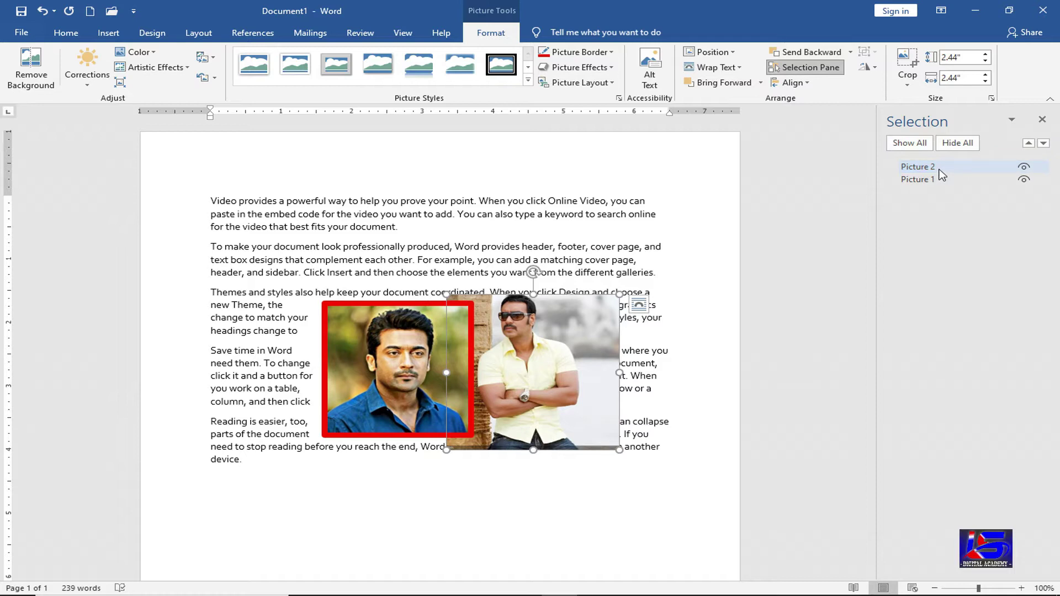
{"action": "left_click", "coordinate": [1024, 179]}
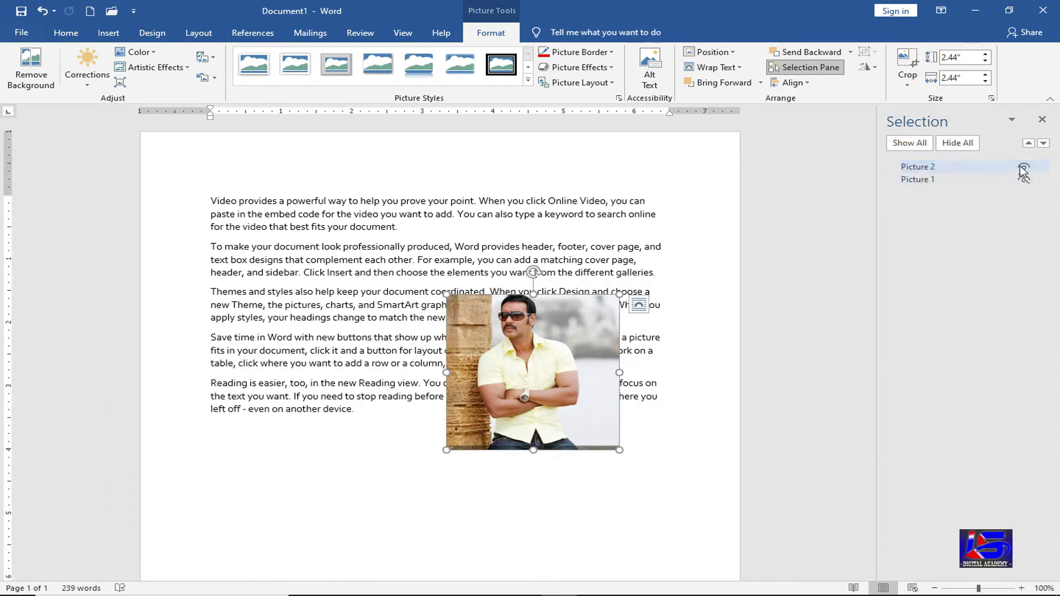
{"action": "left_click", "coordinate": [1024, 166]}
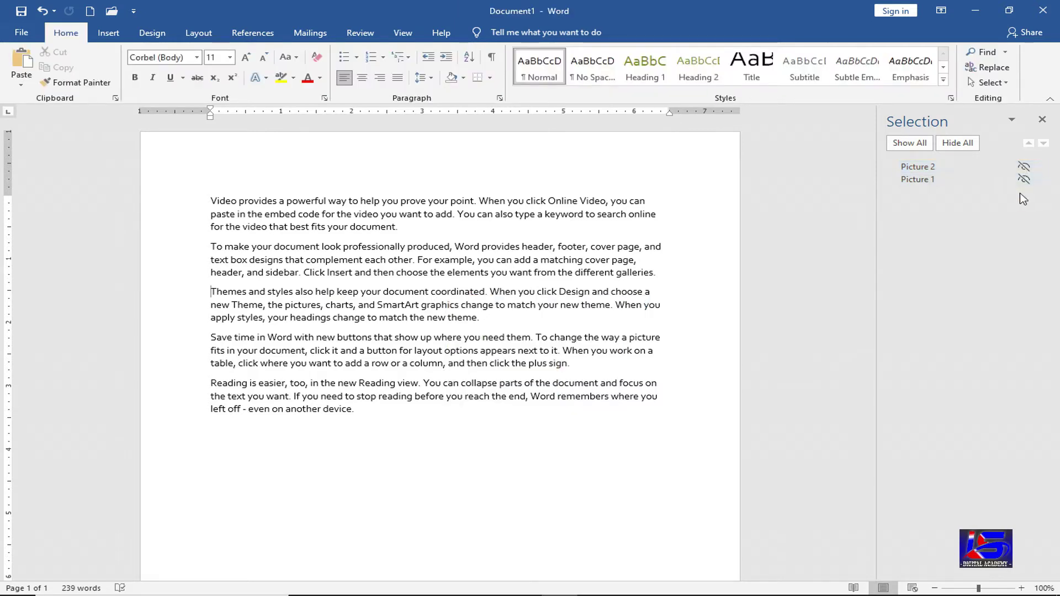
{"action": "left_click", "coordinate": [1024, 167]}
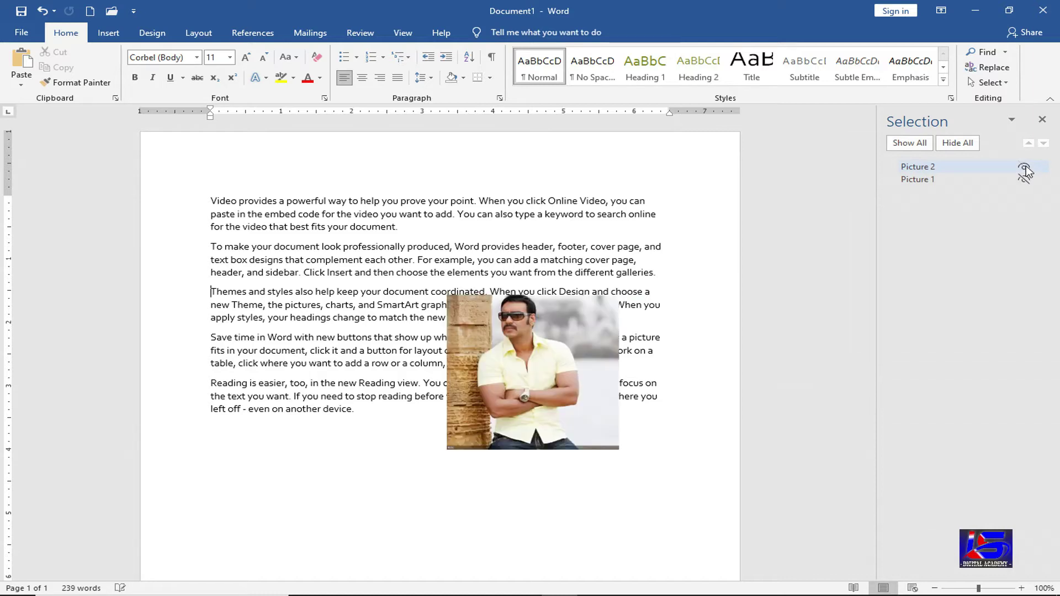
{"action": "left_click", "coordinate": [1024, 180]}
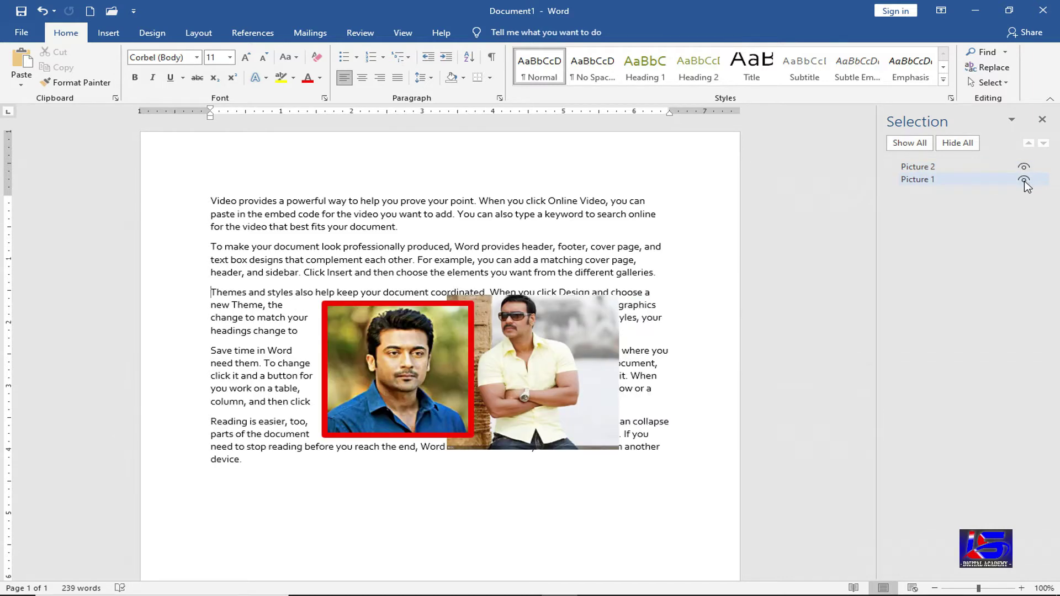
{"action": "left_click", "coordinate": [958, 143]}
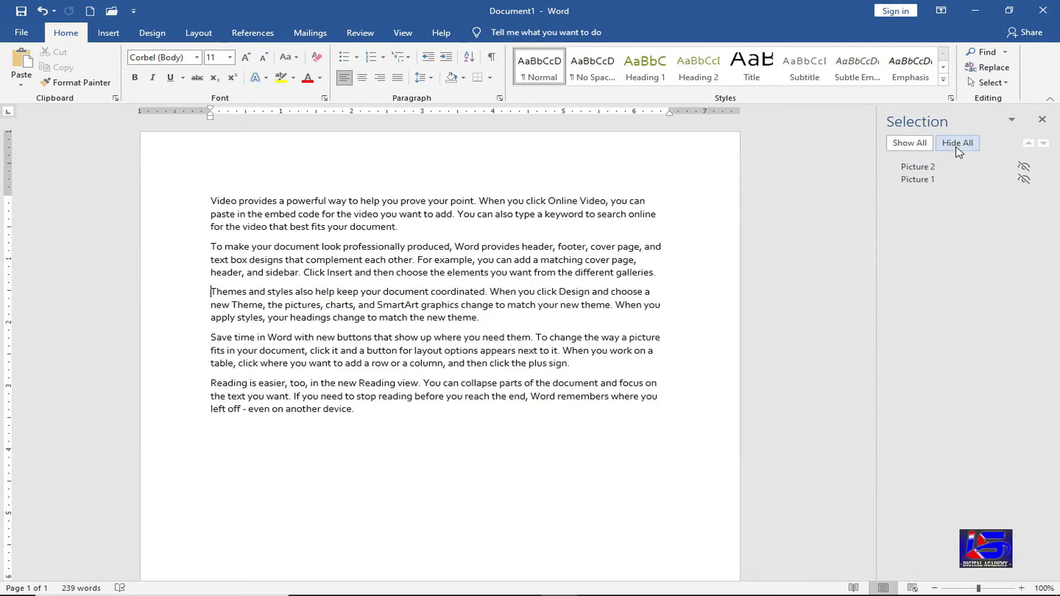
{"action": "left_click", "coordinate": [921, 144]}
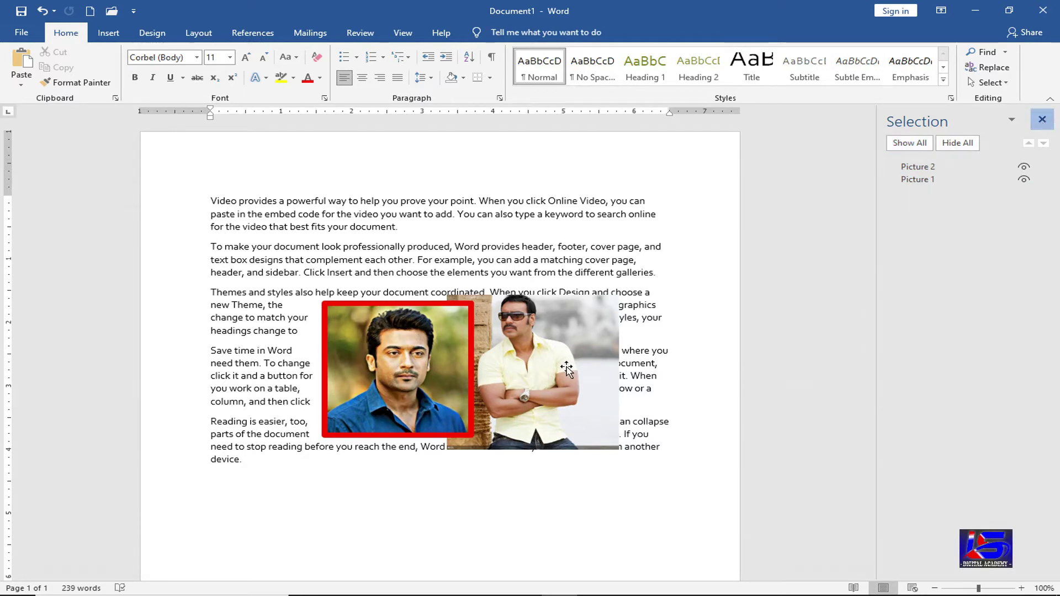
{"action": "left_click", "coordinate": [601, 359]}
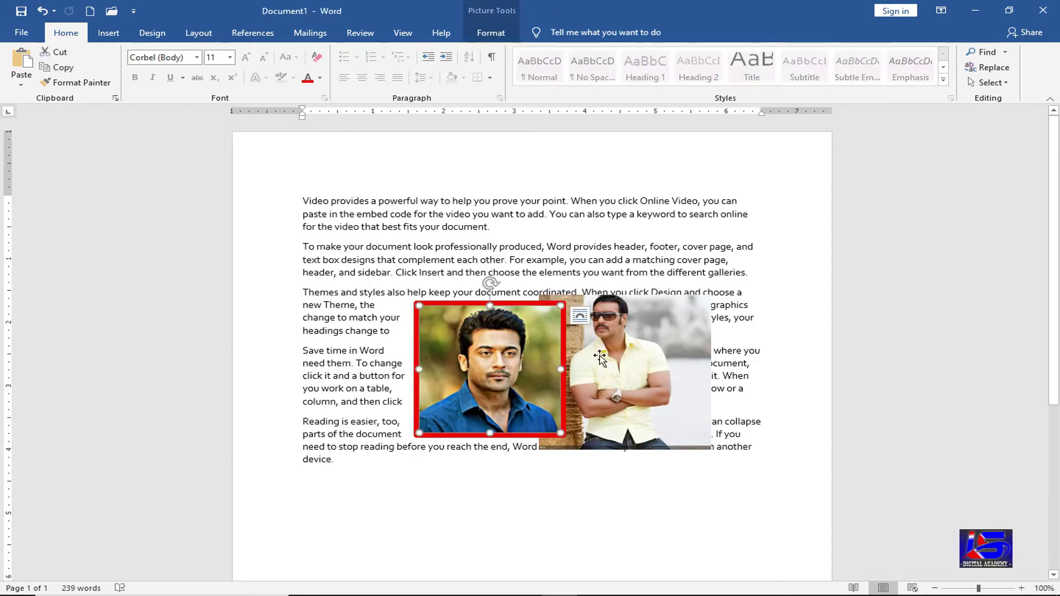
- Align the yellow-shirt photo left, centre, then right, finishing with Align Top
{"action": "left_click", "coordinate": [499, 39]}
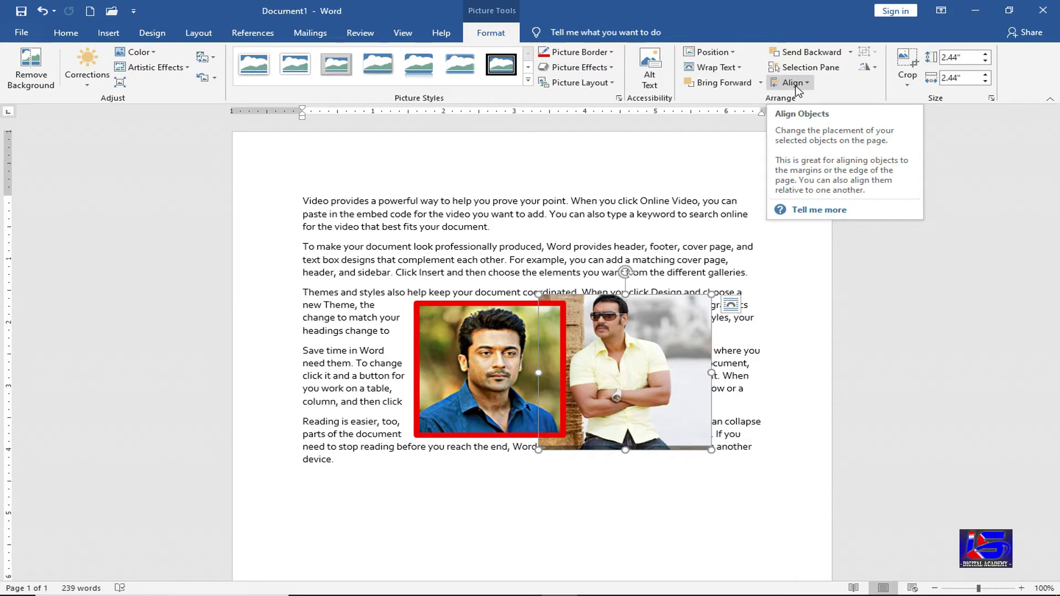
{"action": "left_click", "coordinate": [793, 83]}
{"action": "left_click", "coordinate": [806, 97]}
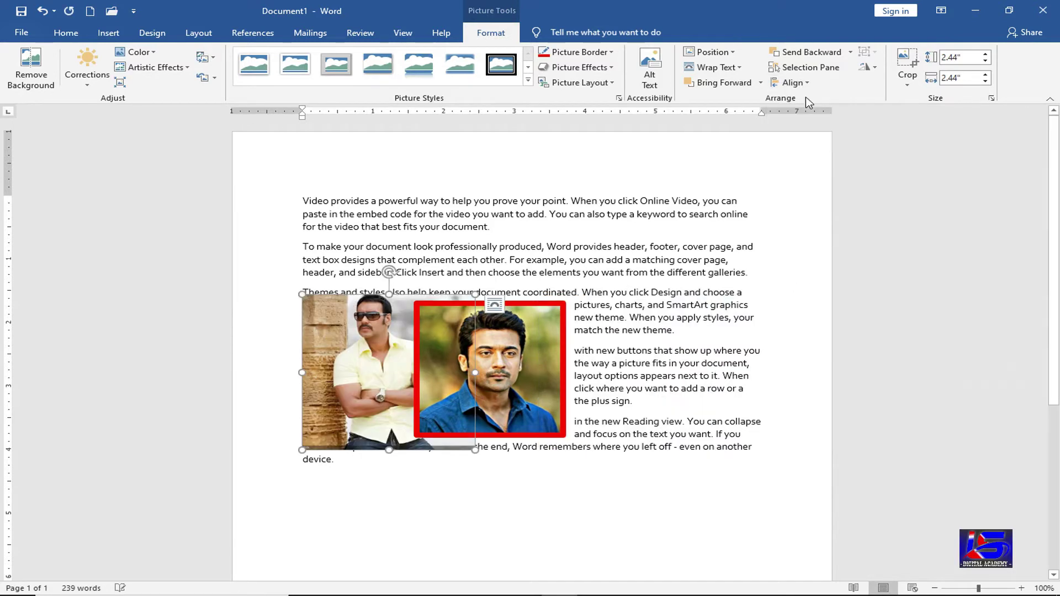
{"action": "left_click", "coordinate": [796, 83]}
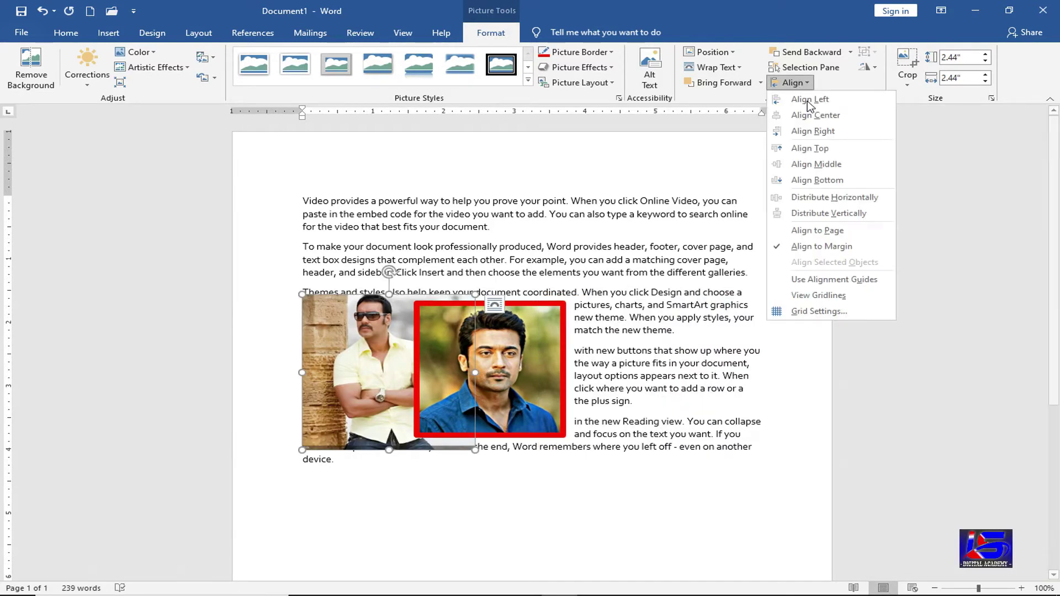
{"action": "left_click", "coordinate": [813, 115]}
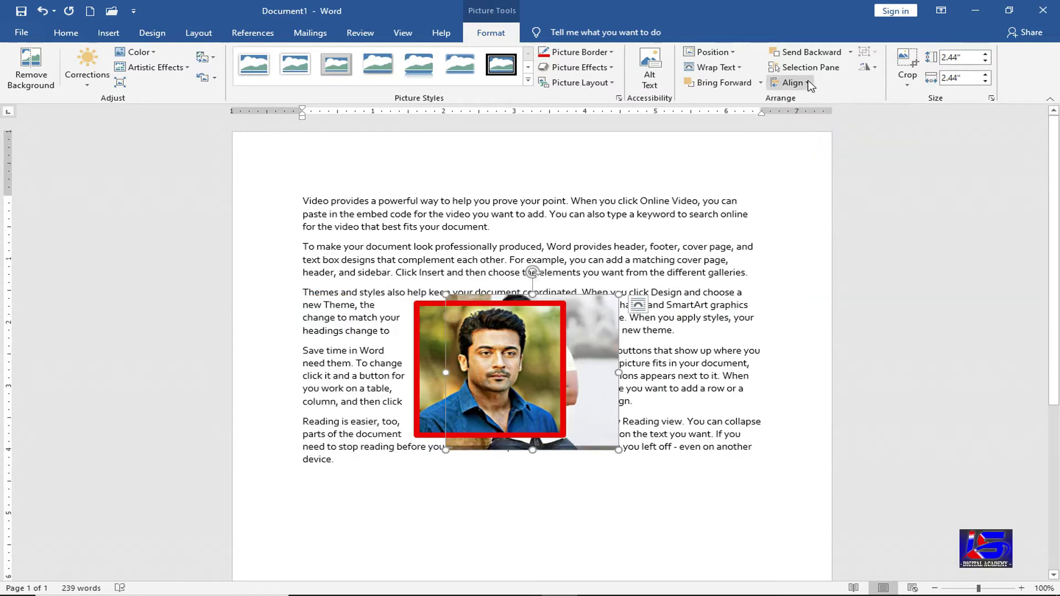
{"action": "left_click", "coordinate": [796, 83]}
{"action": "left_click", "coordinate": [822, 133]}
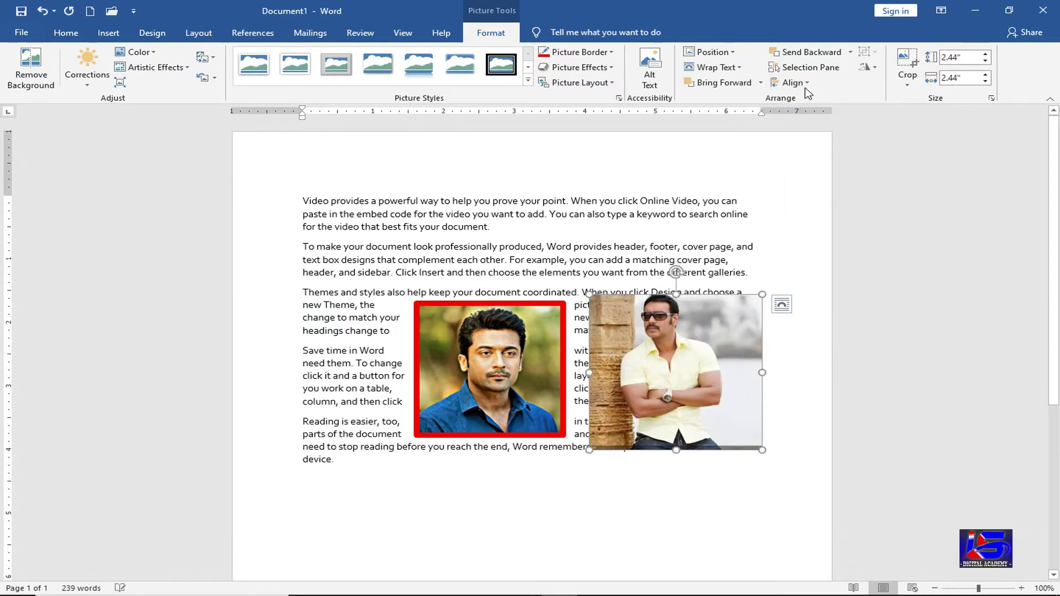
{"action": "left_click", "coordinate": [795, 83]}
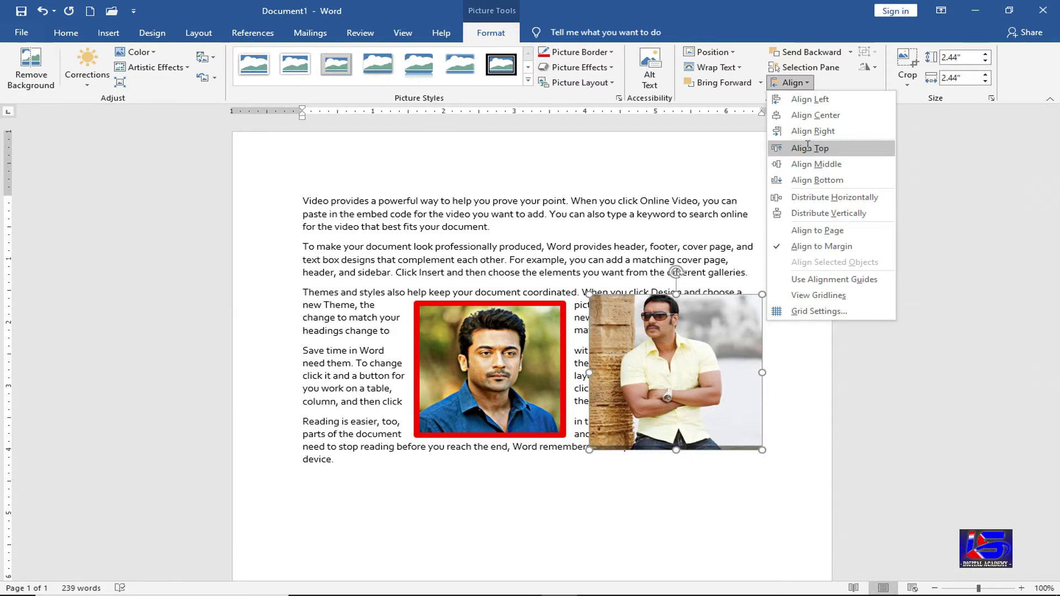
{"action": "left_click", "coordinate": [808, 147]}
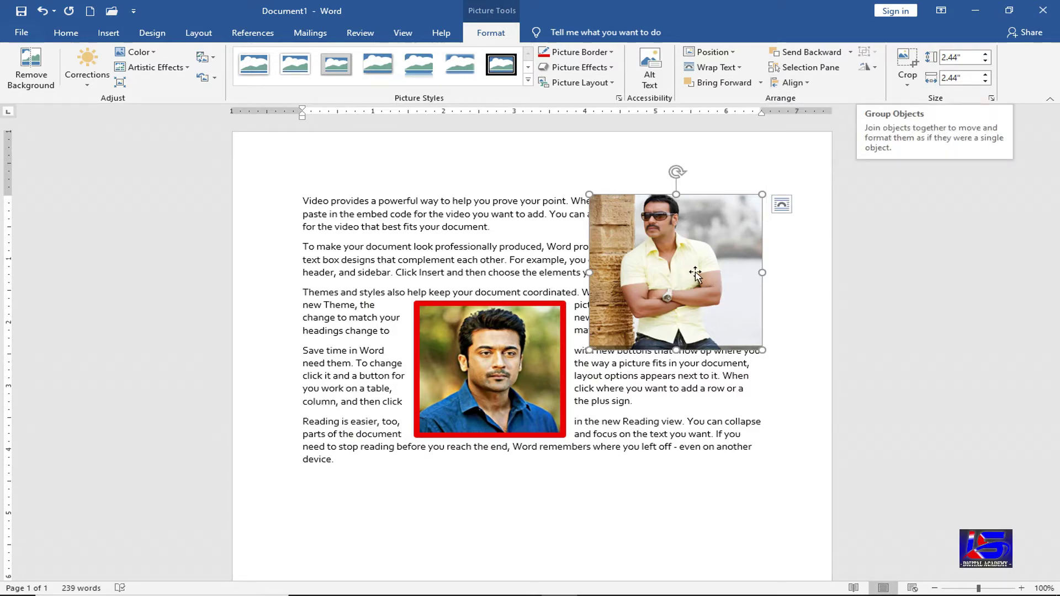
- Move the yellow-shirt photo onto the red-framed one, shorten it, raise both pictures, and select both
{"action": "left_click_drag", "start_coordinate": [656, 361], "coordinate": [618, 453]}
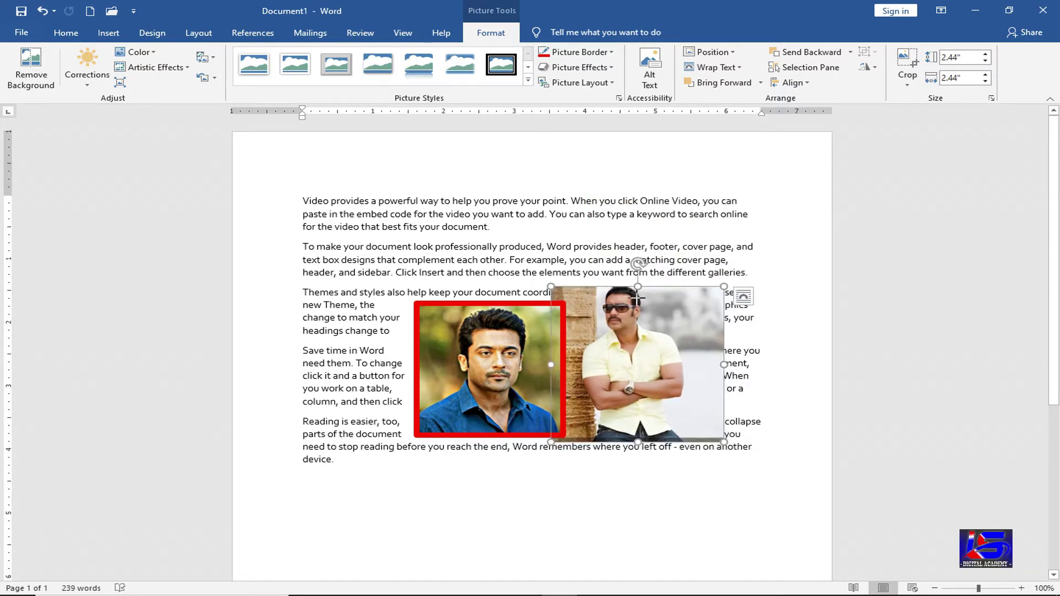
{"action": "left_click_drag", "start_coordinate": [637, 286], "coordinate": [623, 234]}
{"action": "left_click_drag", "start_coordinate": [472, 369], "coordinate": [478, 305]}
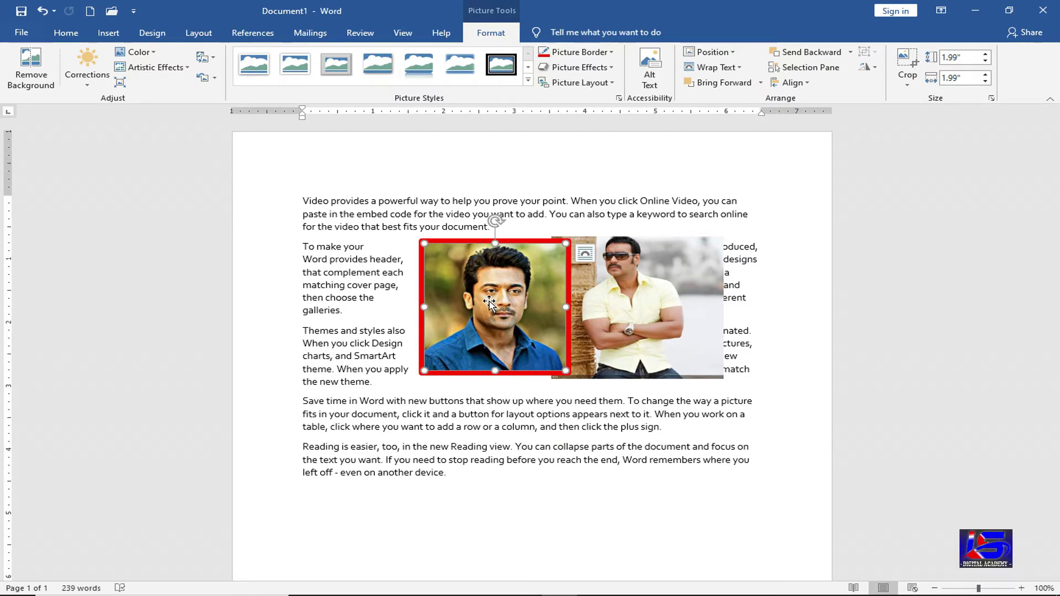
{"action": "left_click", "coordinate": [653, 303], "text": "ctrl"}
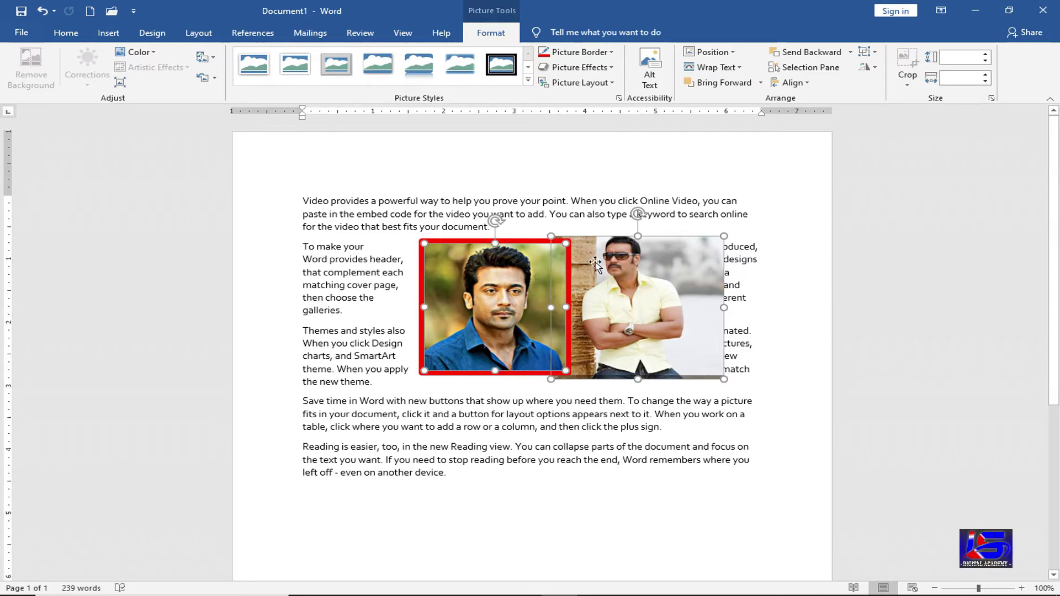
- Group both photos into one object and reposition the group over the paragraphs
{"action": "left_click", "coordinate": [871, 55]}
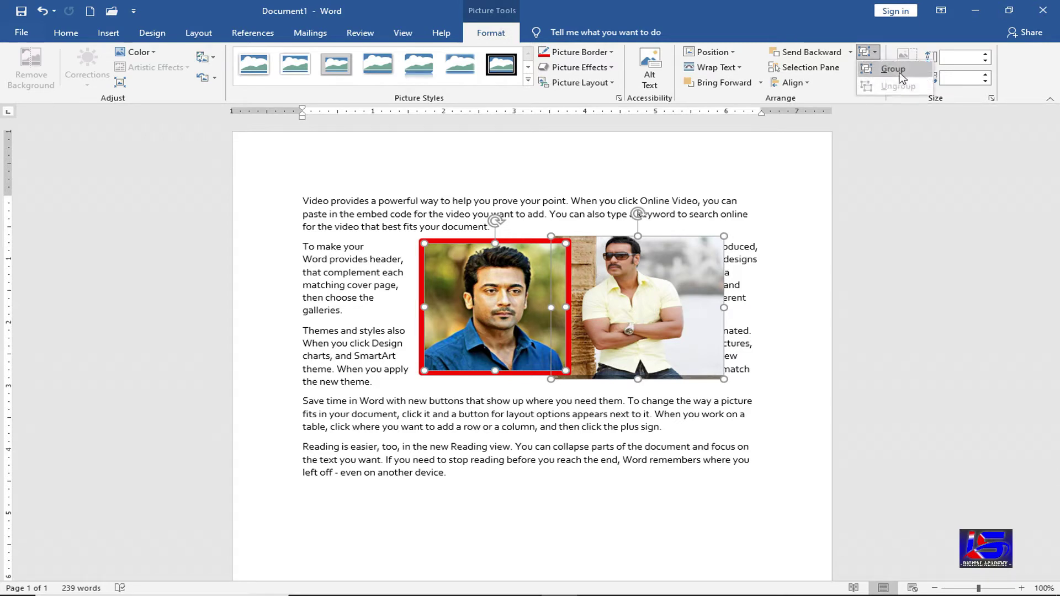
{"action": "left_click", "coordinate": [899, 73]}
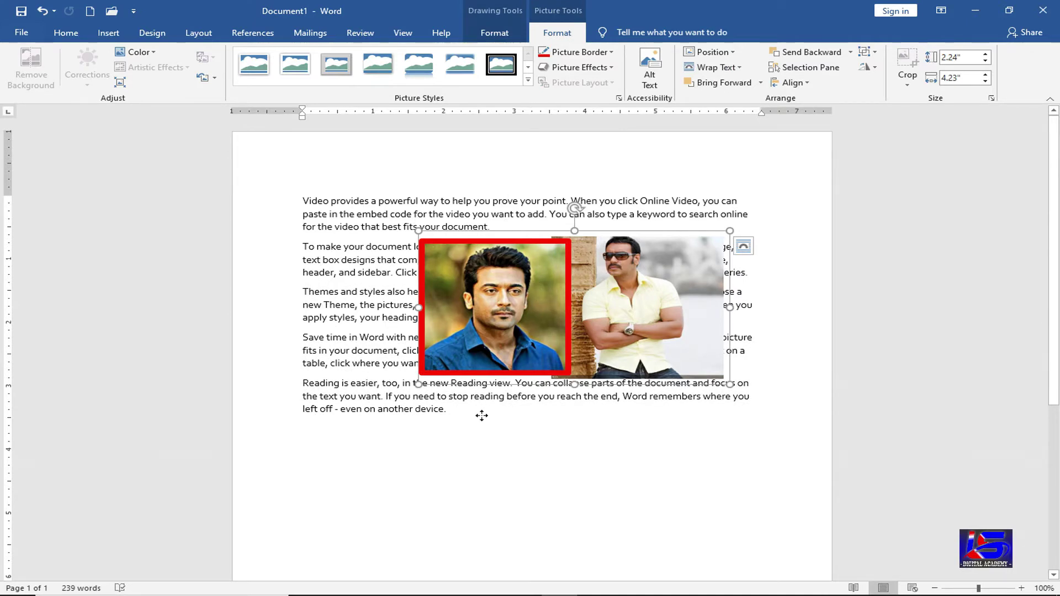
{"action": "left_click_drag", "start_coordinate": [482, 416], "coordinate": [482, 417]}
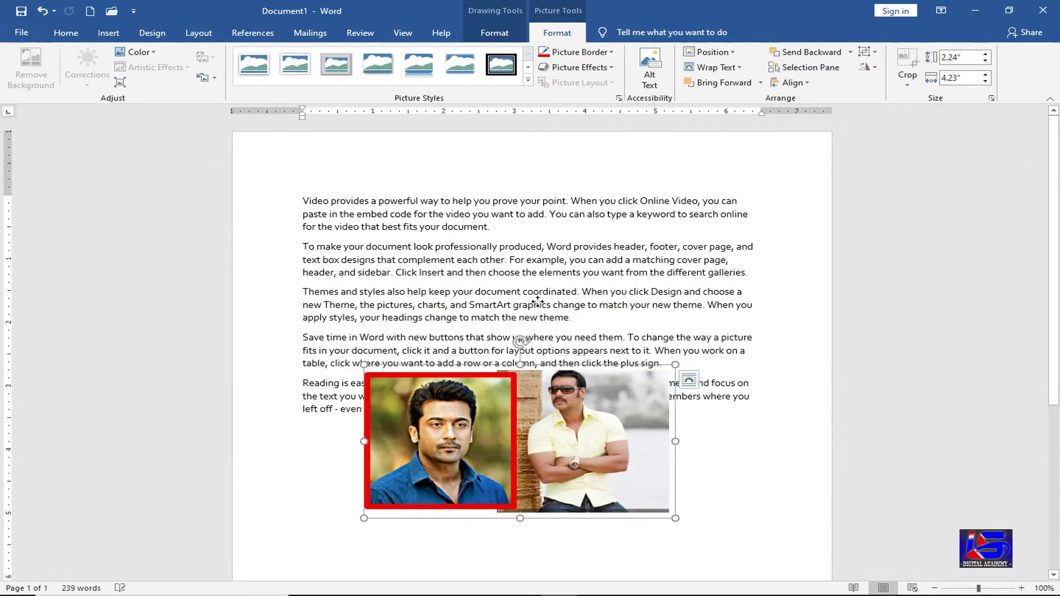
{"action": "left_click_drag", "start_coordinate": [537, 302], "coordinate": [508, 334]}
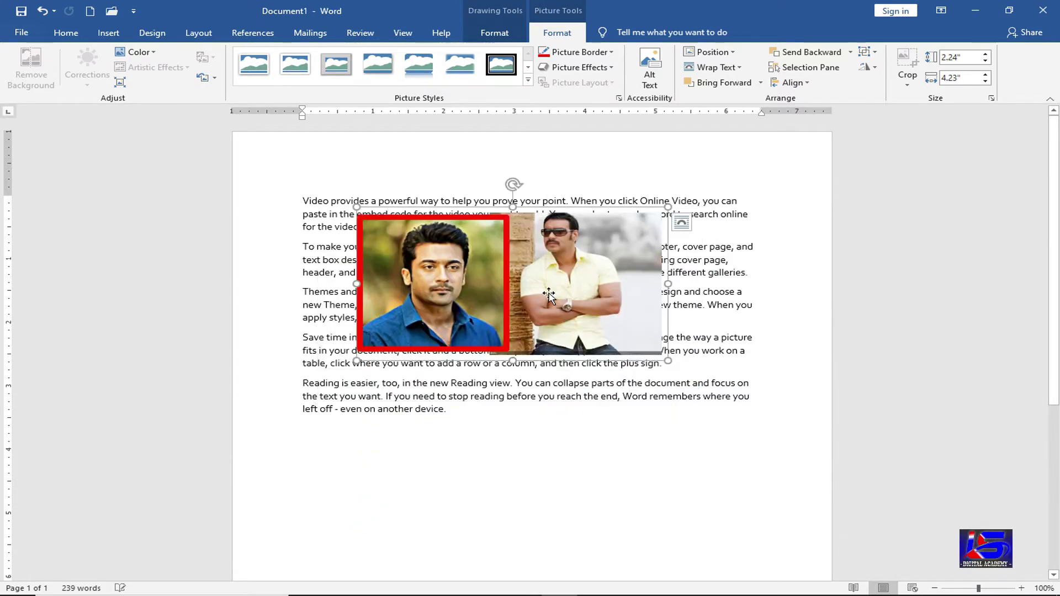
- Ungroup the photos and drag the right photo slightly apart from the red-framed one
{"action": "left_click", "coordinate": [871, 54]}
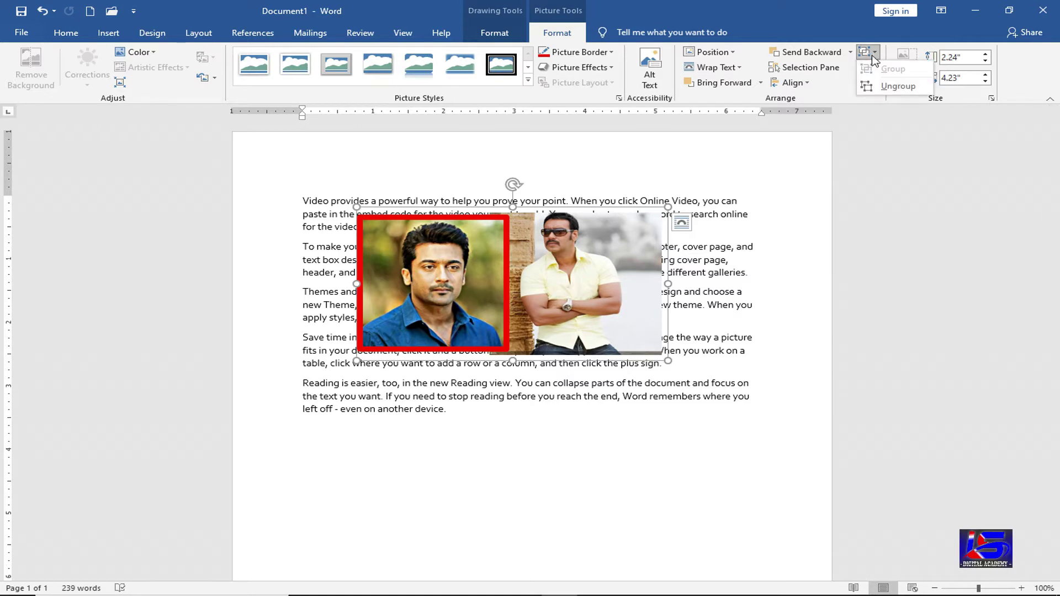
{"action": "left_click", "coordinate": [884, 86]}
{"action": "left_click", "coordinate": [603, 292]}
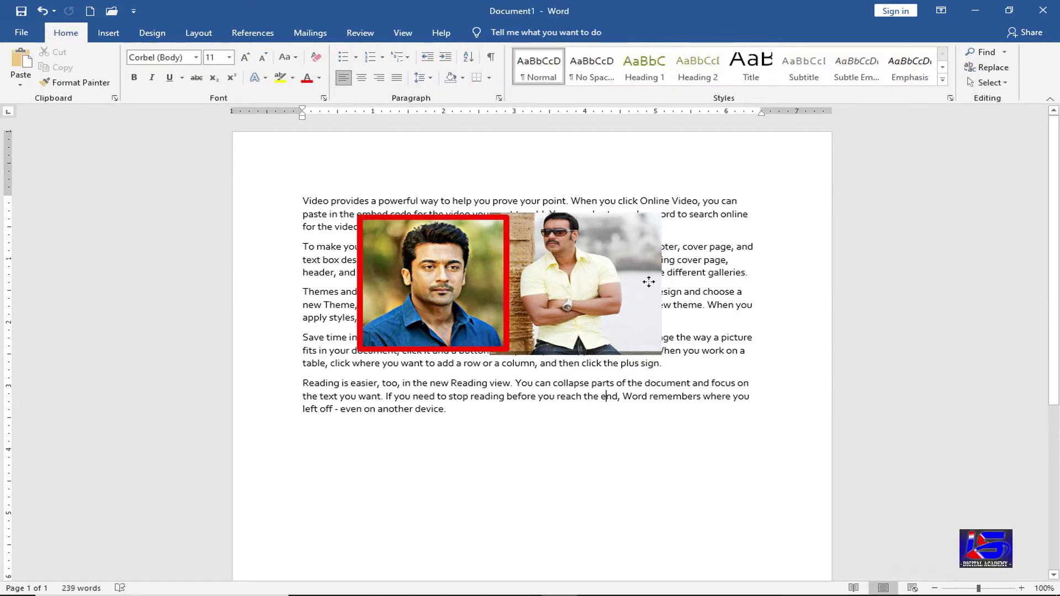
{"action": "left_click_drag", "start_coordinate": [588, 269], "coordinate": [636, 270]}
{"action": "double_click", "coordinate": [635, 270]}
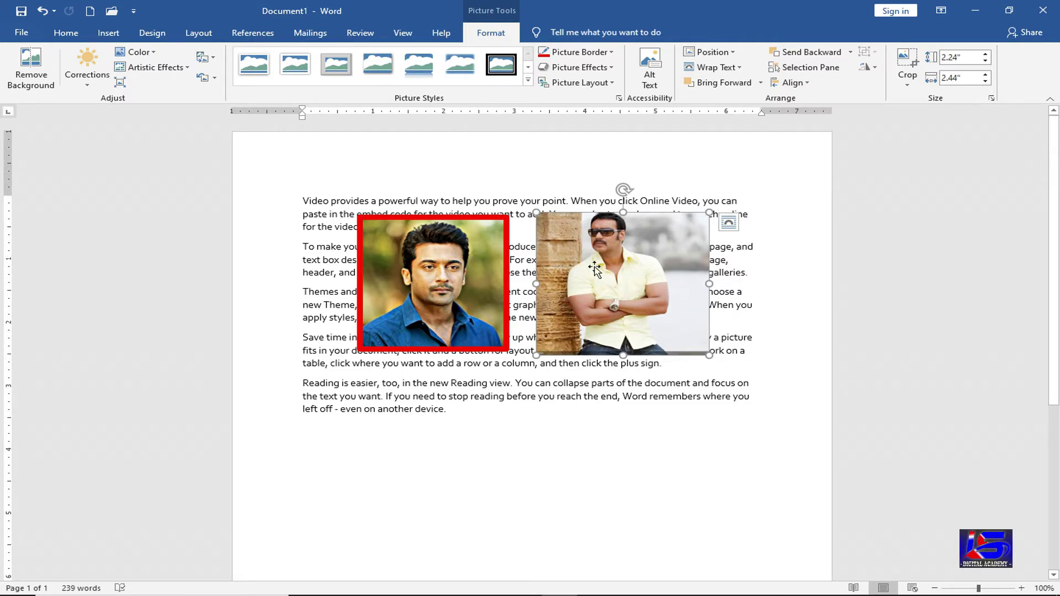
{"action": "left_click", "coordinate": [434, 296], "text": "ctrl"}
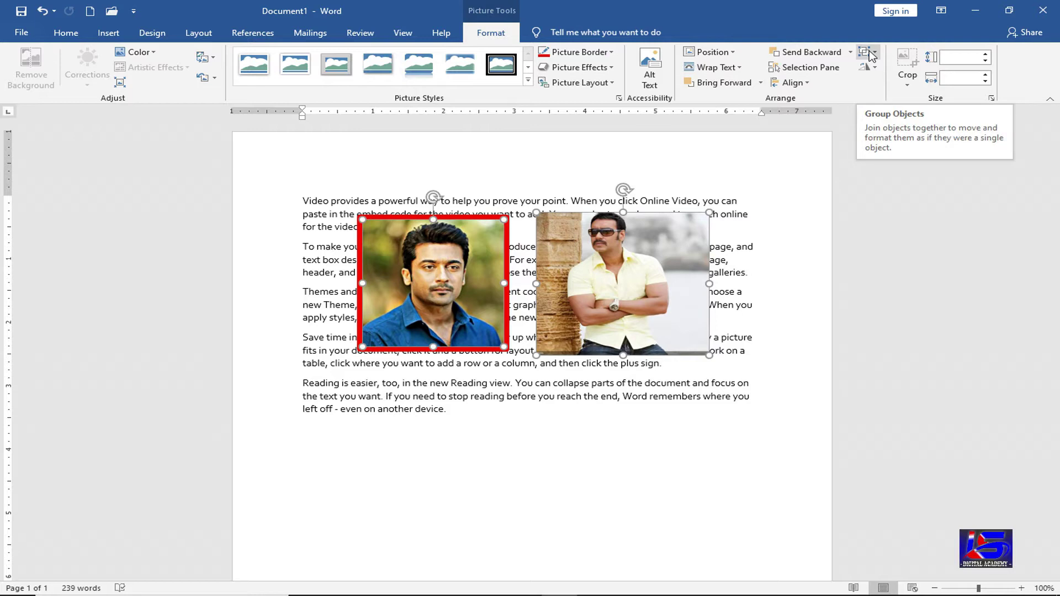
{"action": "left_click", "coordinate": [640, 383]}
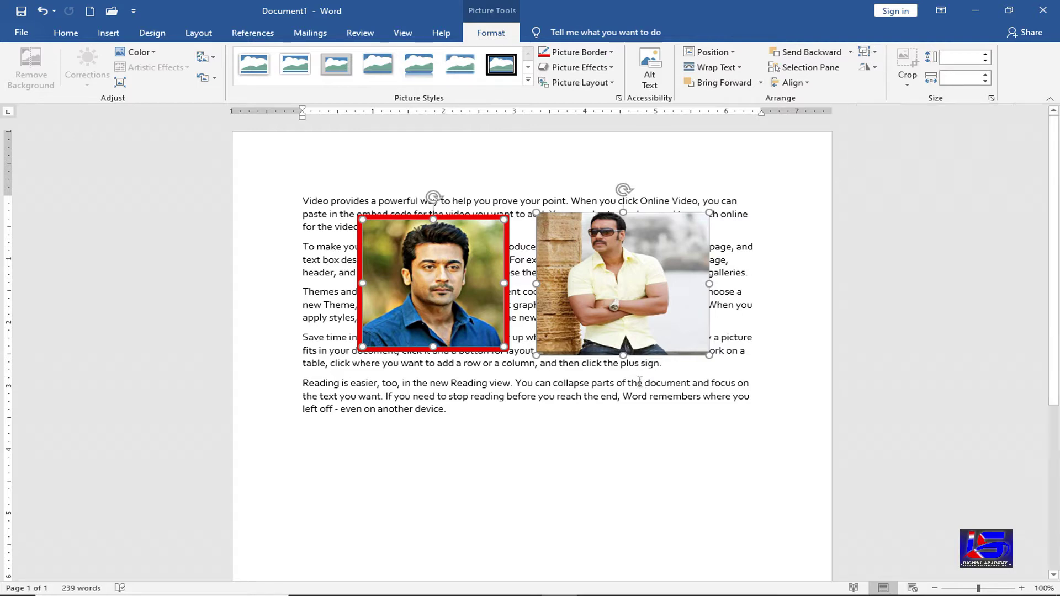
{"action": "left_click", "coordinate": [657, 323]}
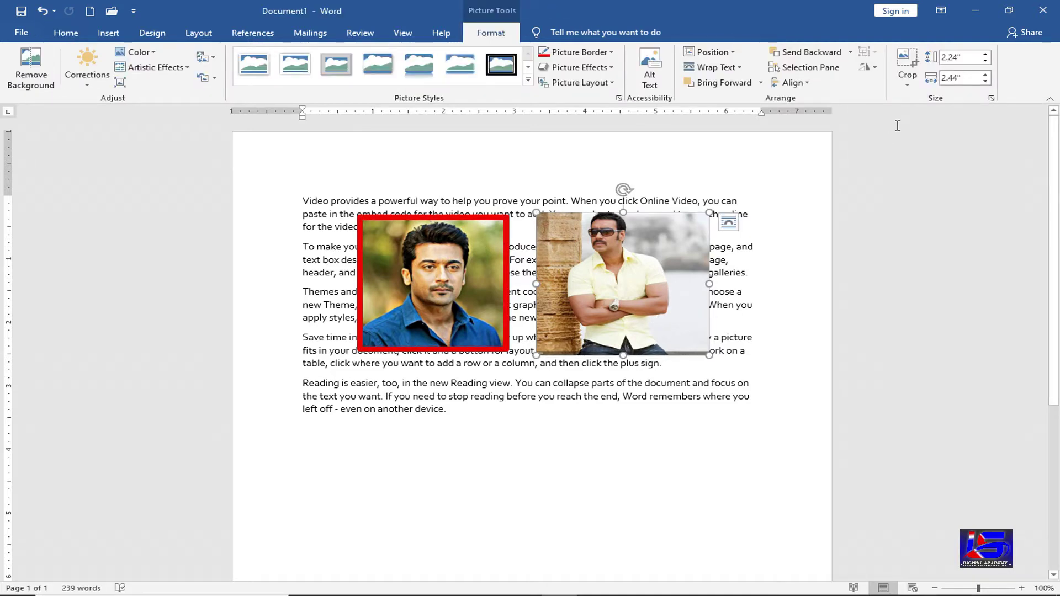
{"action": "left_click", "coordinate": [875, 68]}
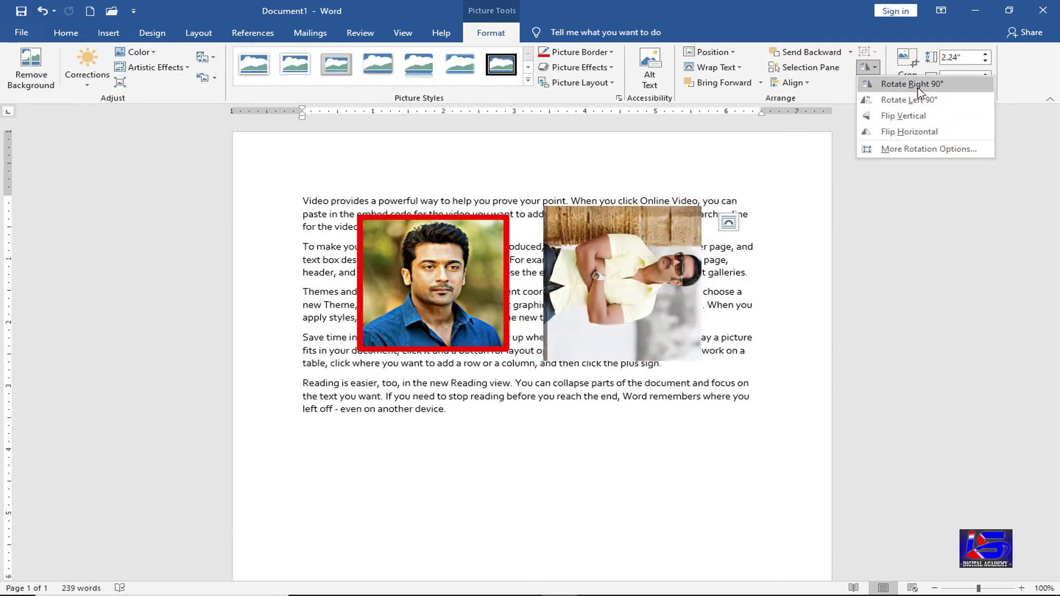
{"action": "left_click", "coordinate": [926, 135]}
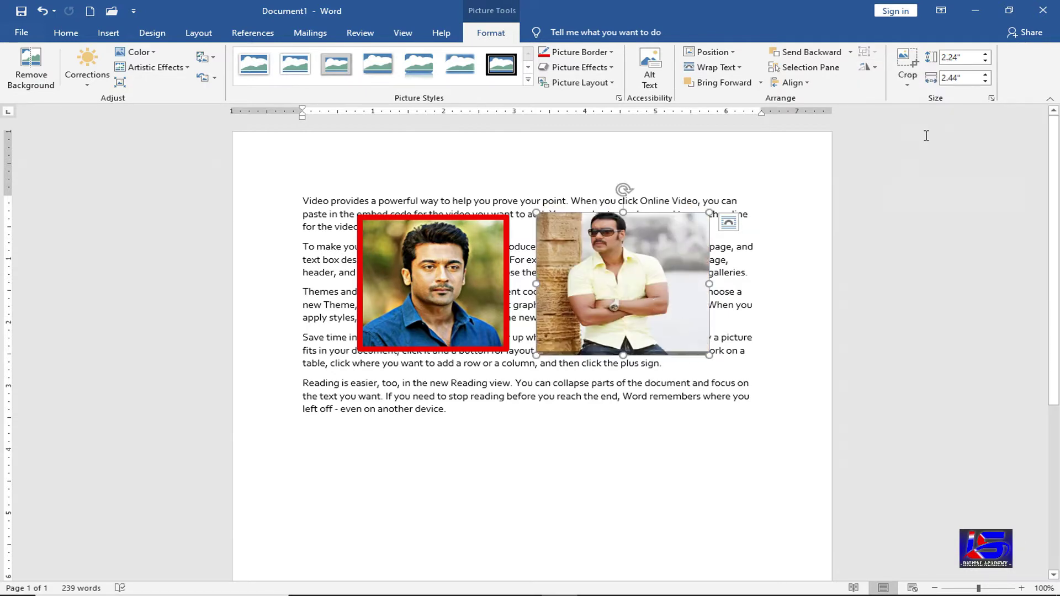
{"action": "left_click", "coordinate": [911, 64]}
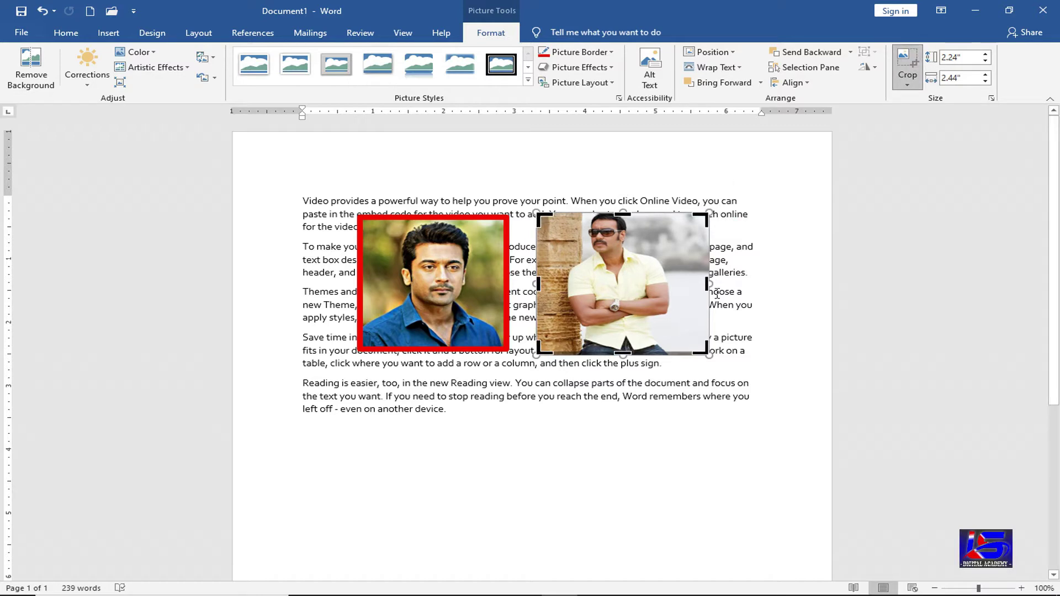
{"action": "left_click_drag", "start_coordinate": [707, 284], "coordinate": [670, 287]}
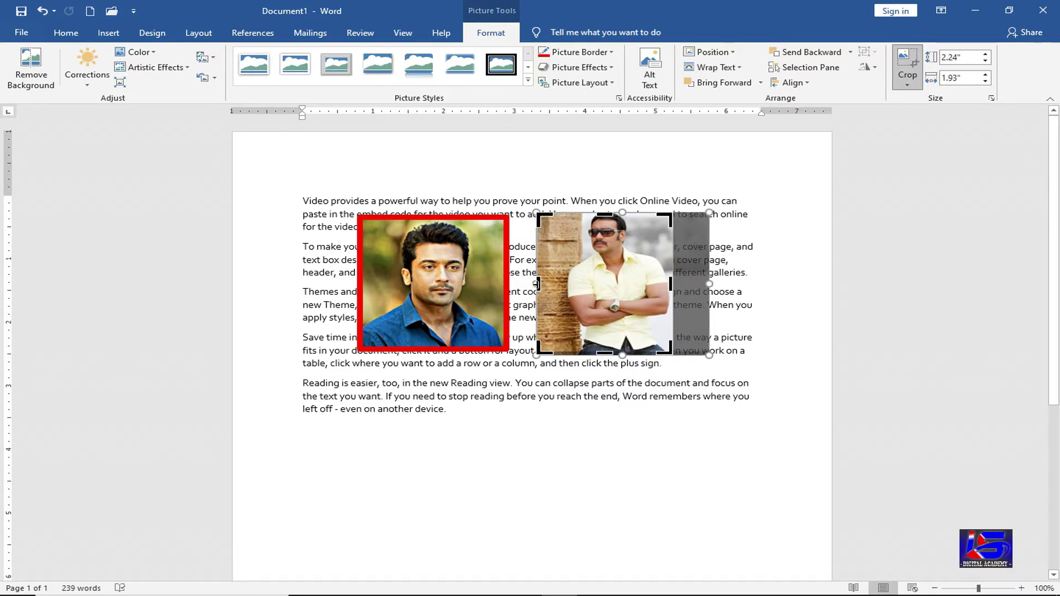
{"action": "left_click_drag", "start_coordinate": [570, 283], "coordinate": [571, 284]}
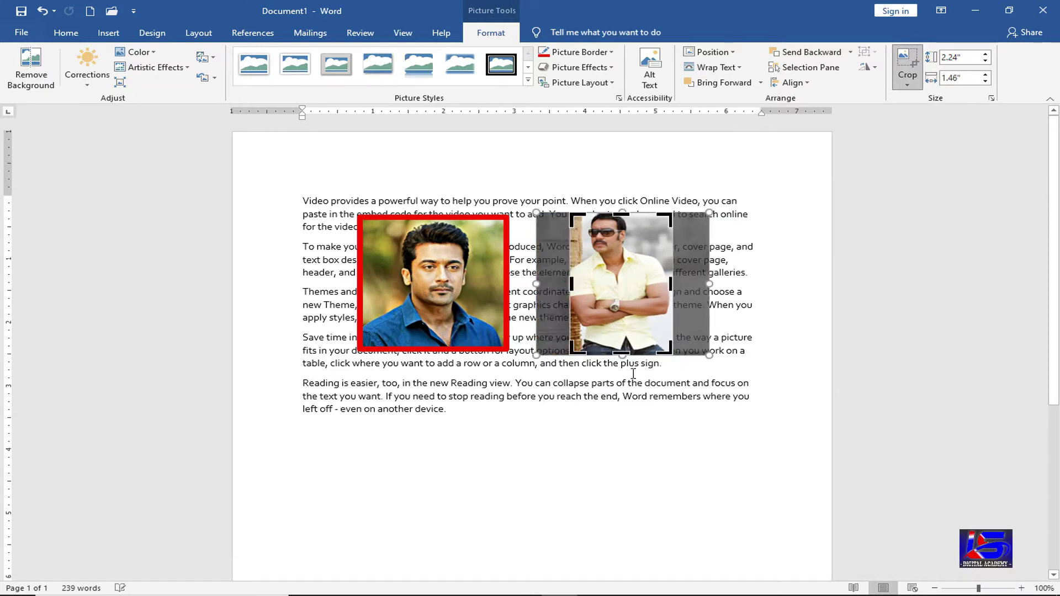
{"action": "left_click_drag", "start_coordinate": [624, 355], "coordinate": [628, 298]}
{"action": "left_click", "coordinate": [604, 410]}
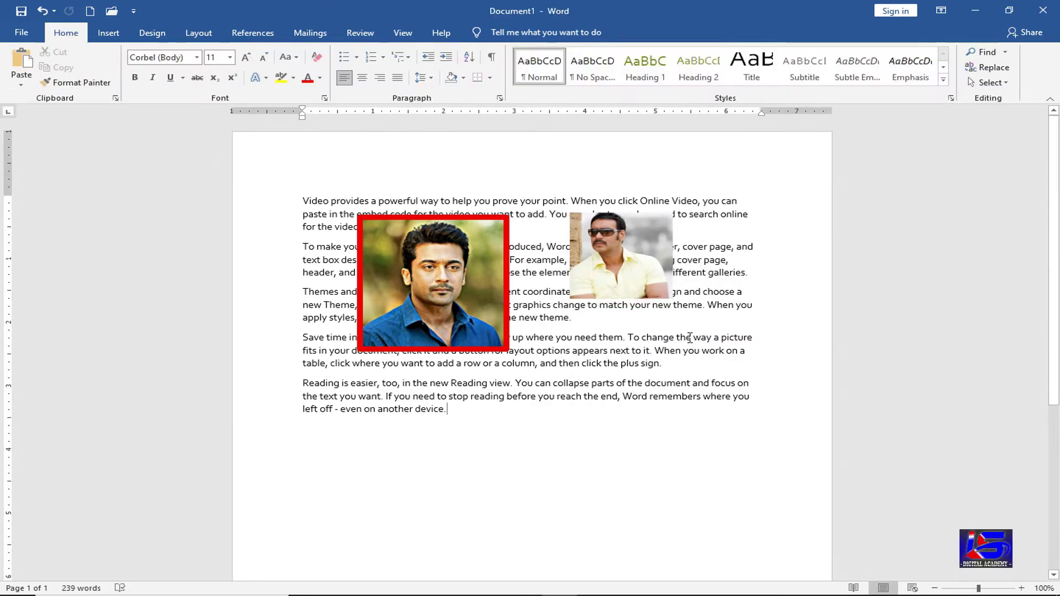
{"action": "left_click", "coordinate": [632, 265]}
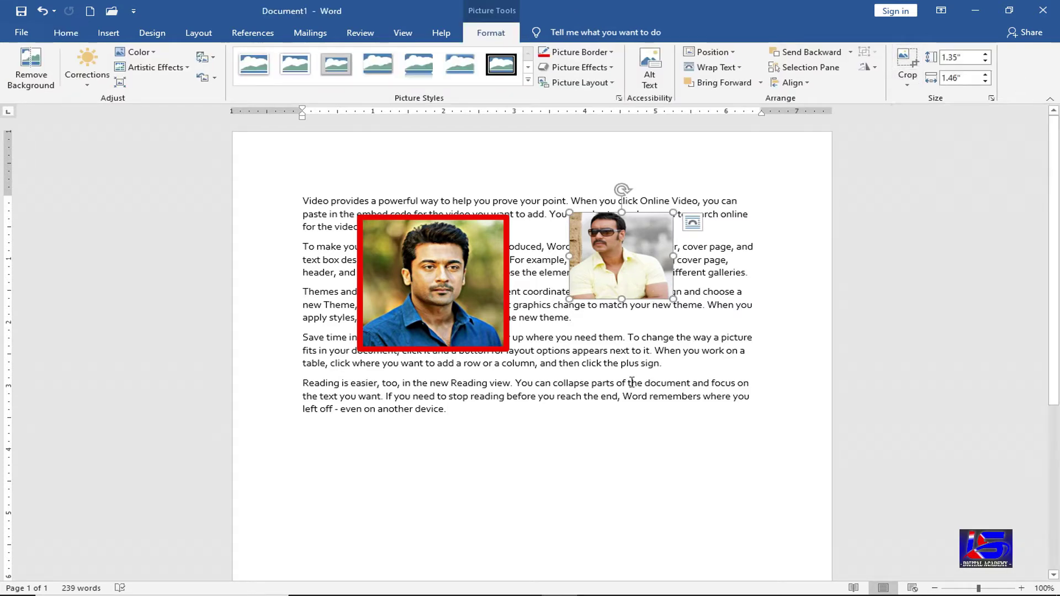
{"action": "key", "text": "ctrl+z"}
{"action": "key", "text": "ctrl+z"}
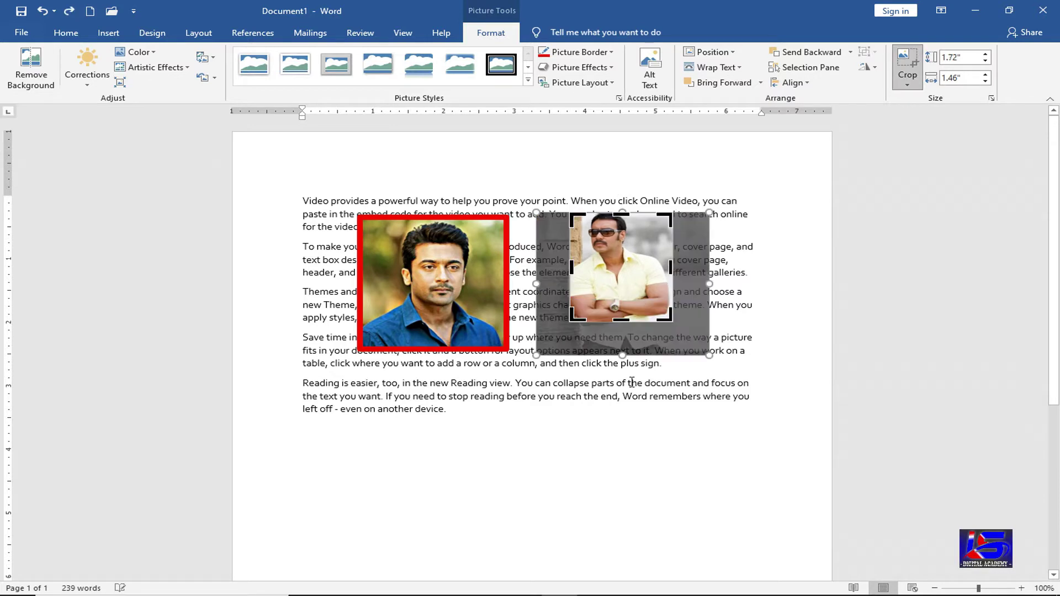
{"action": "key", "text": "ctrl+z"}
{"action": "key", "text": "ctrl+z"}
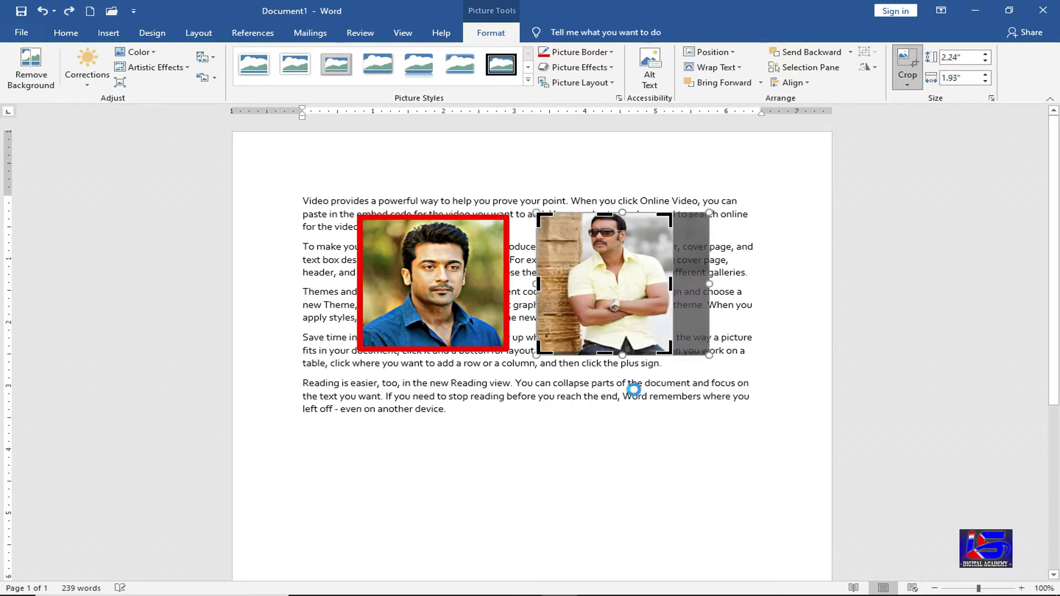
{"action": "key", "text": "Escape"}
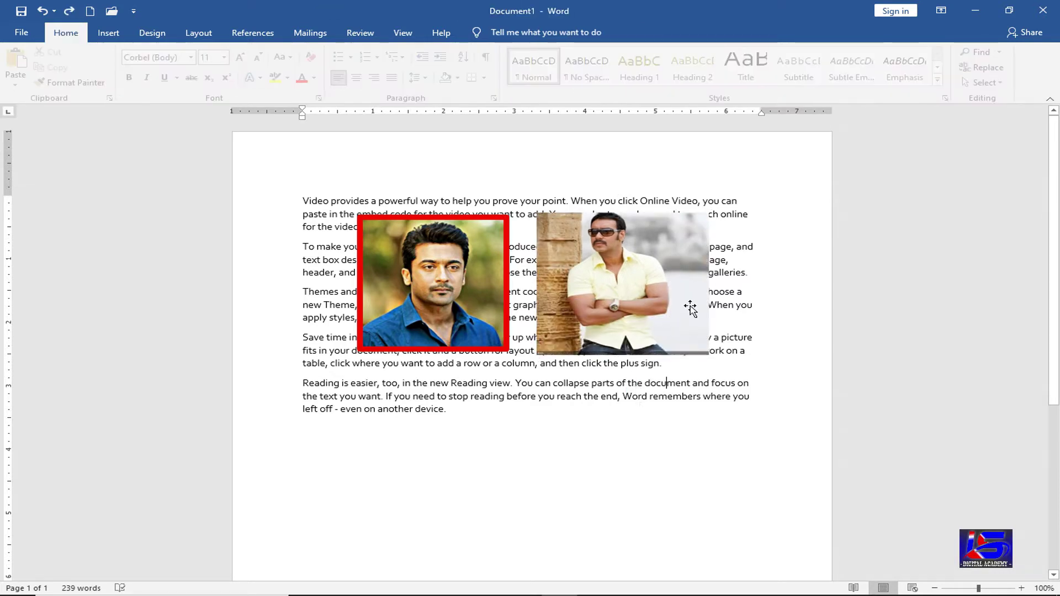
- Crop the right photo to a Can shape, then to a Heart shape
{"action": "left_click", "coordinate": [905, 83]}
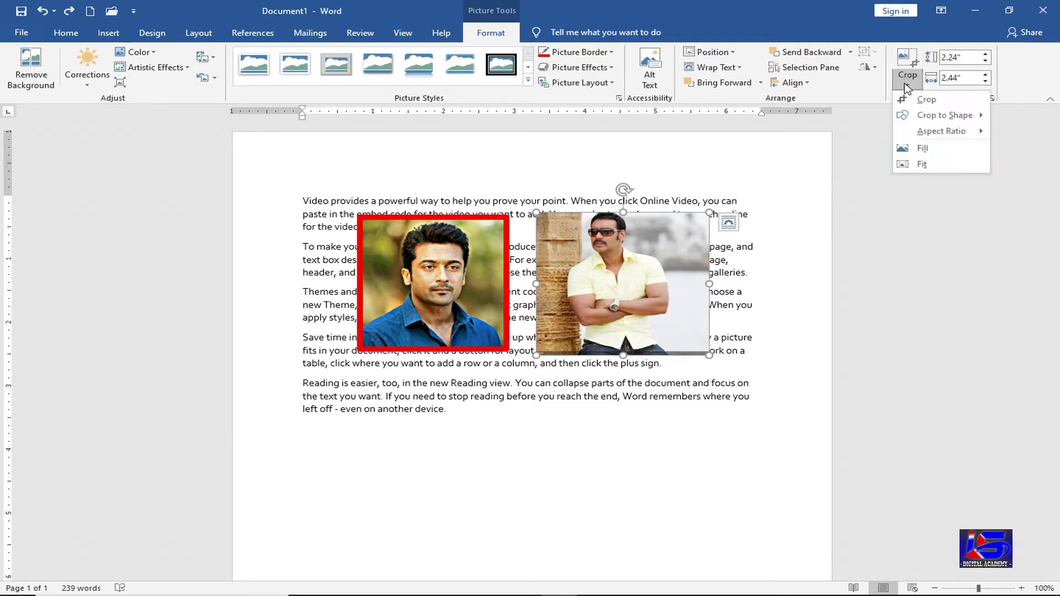
{"action": "mouse_move", "coordinate": [924, 119]}
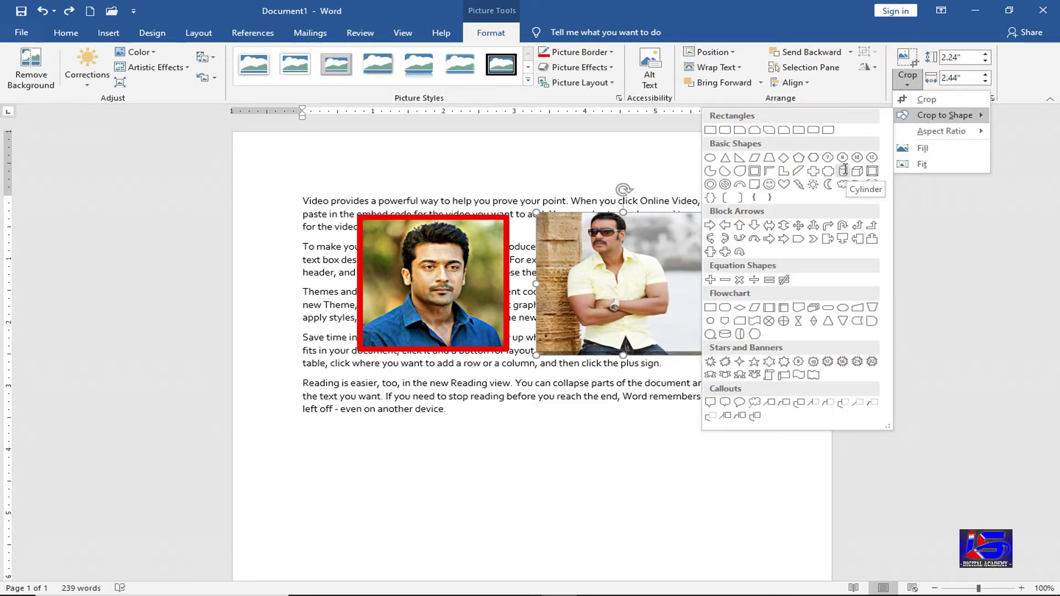
{"action": "left_click", "coordinate": [843, 172]}
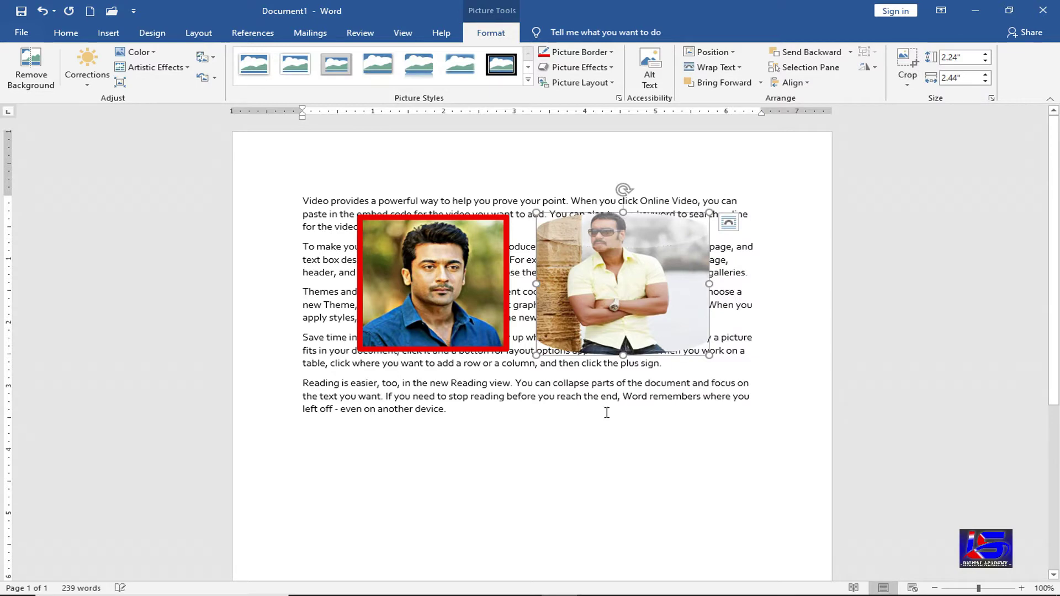
{"action": "left_click", "coordinate": [647, 331]}
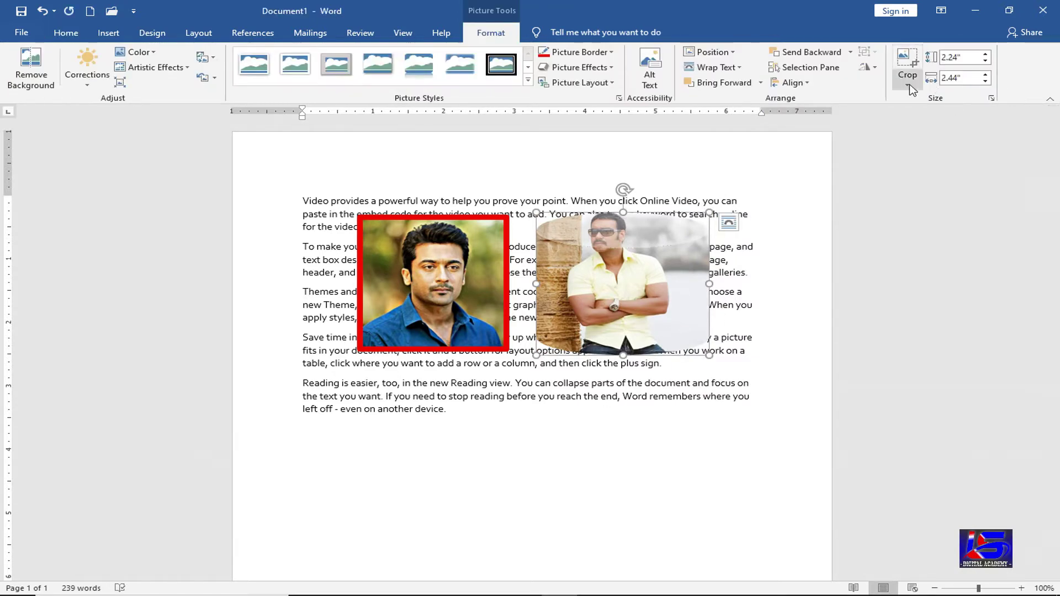
{"action": "left_click", "coordinate": [907, 79]}
{"action": "mouse_move", "coordinate": [921, 123]}
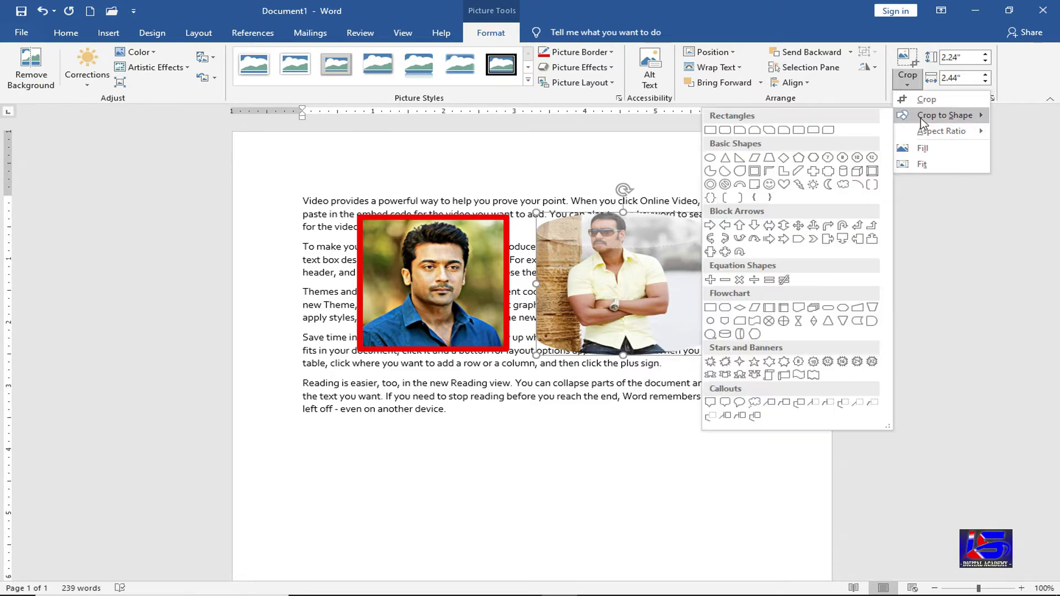
{"action": "left_click", "coordinate": [784, 185]}
{"action": "left_click", "coordinate": [623, 399]}
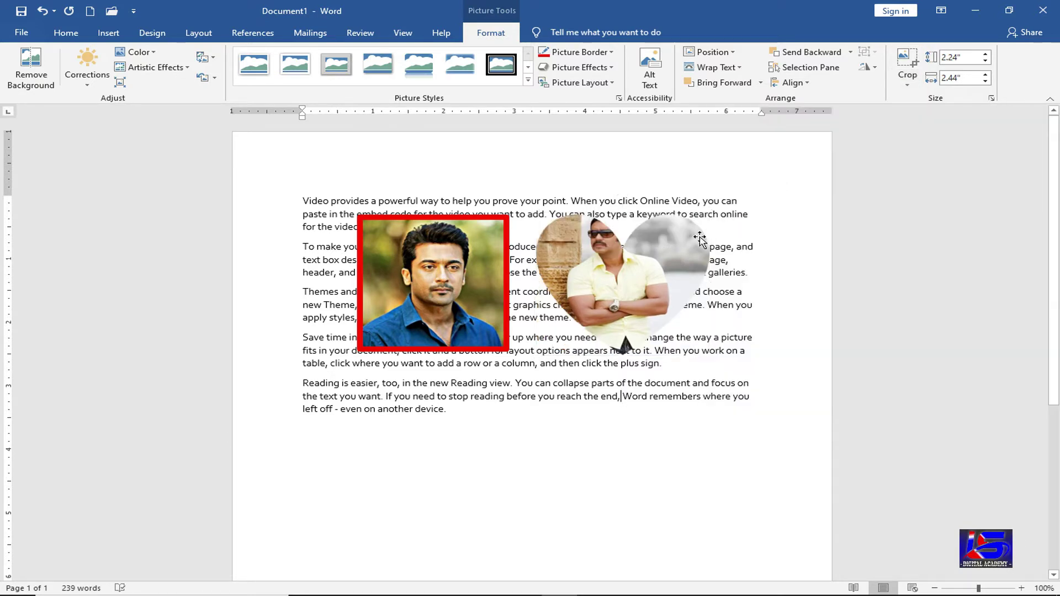
{"action": "left_click", "coordinate": [630, 309]}
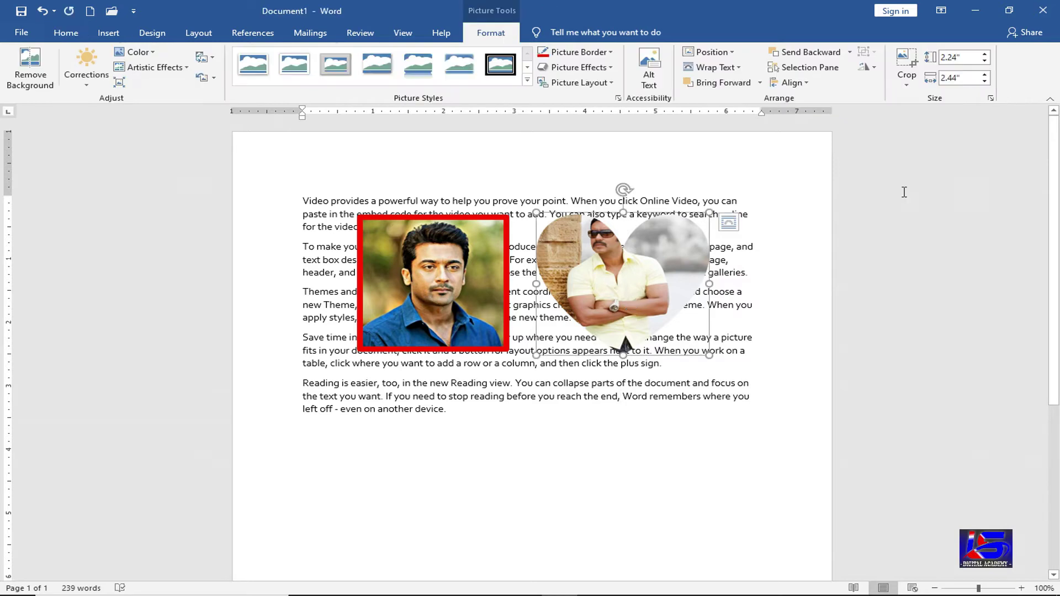
- Recrop the photo to the Cube shape from Basic Shapes and reselect it
{"action": "left_click", "coordinate": [908, 84]}
{"action": "mouse_move", "coordinate": [932, 117]}
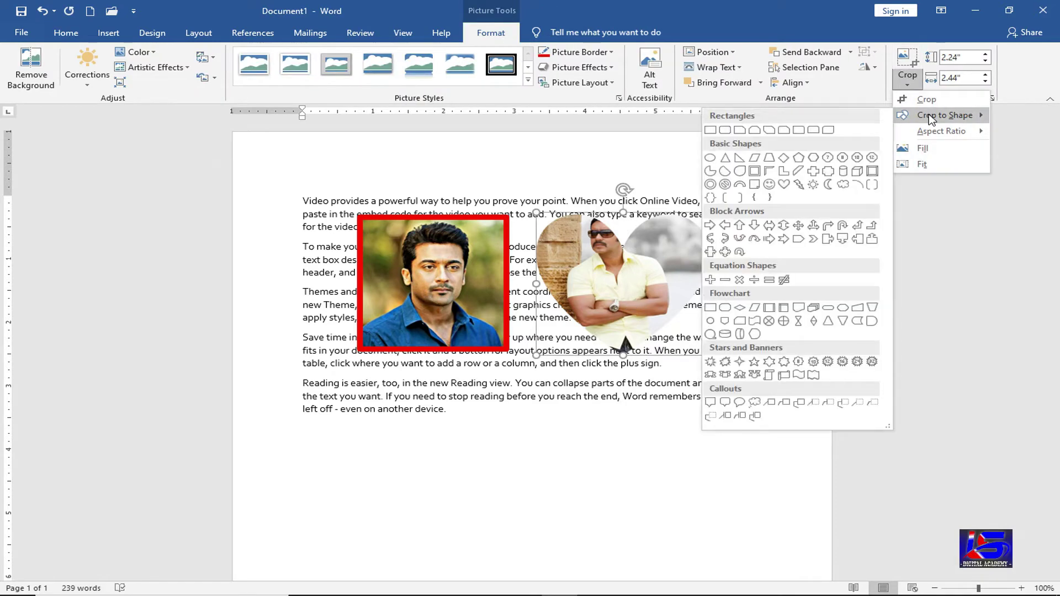
{"action": "left_click", "coordinate": [857, 171]}
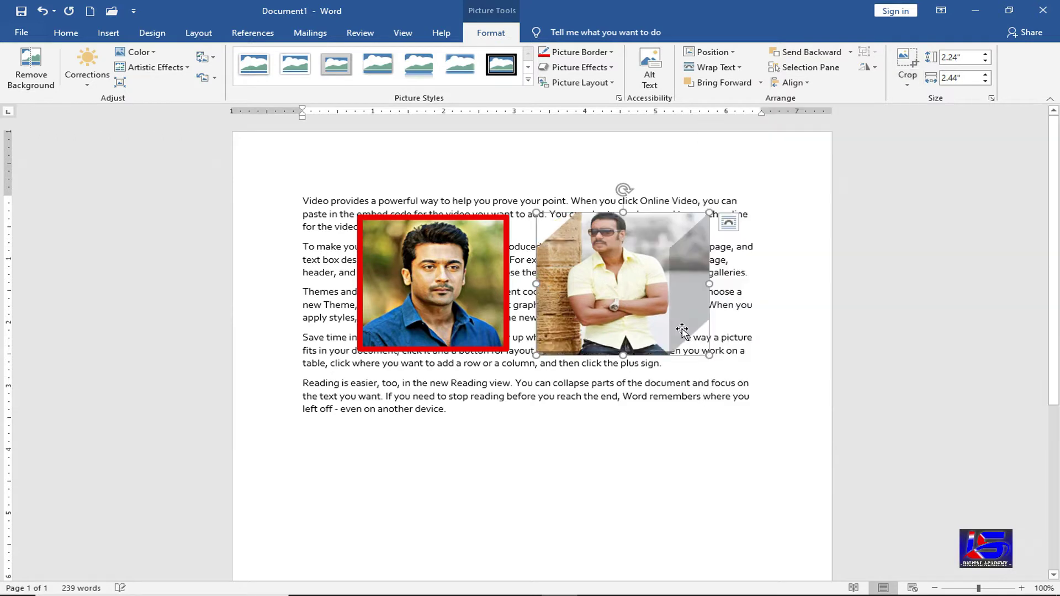
{"action": "left_click", "coordinate": [649, 393]}
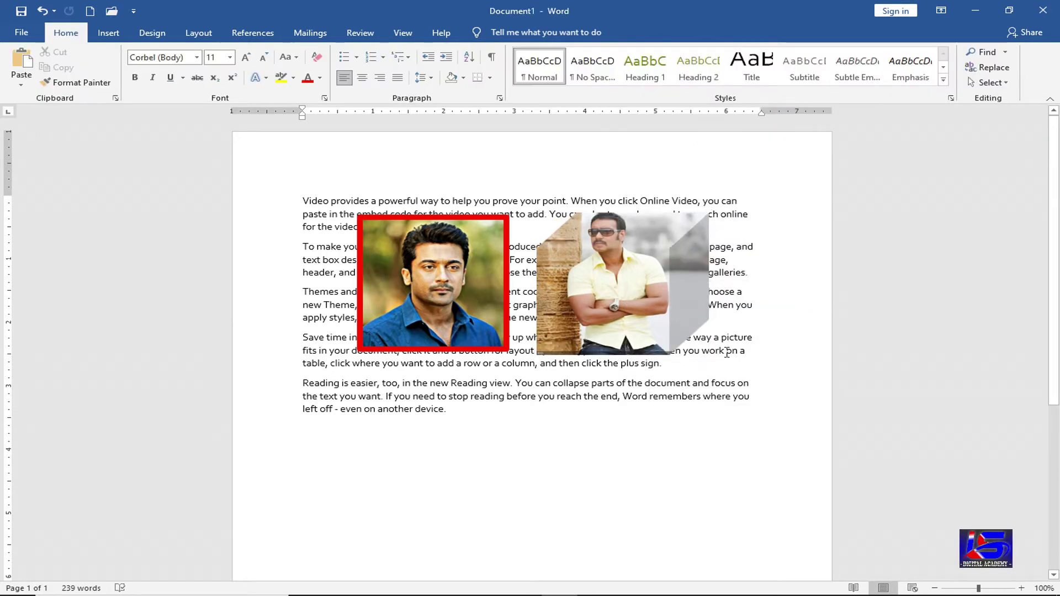
{"action": "left_click", "coordinate": [649, 274]}
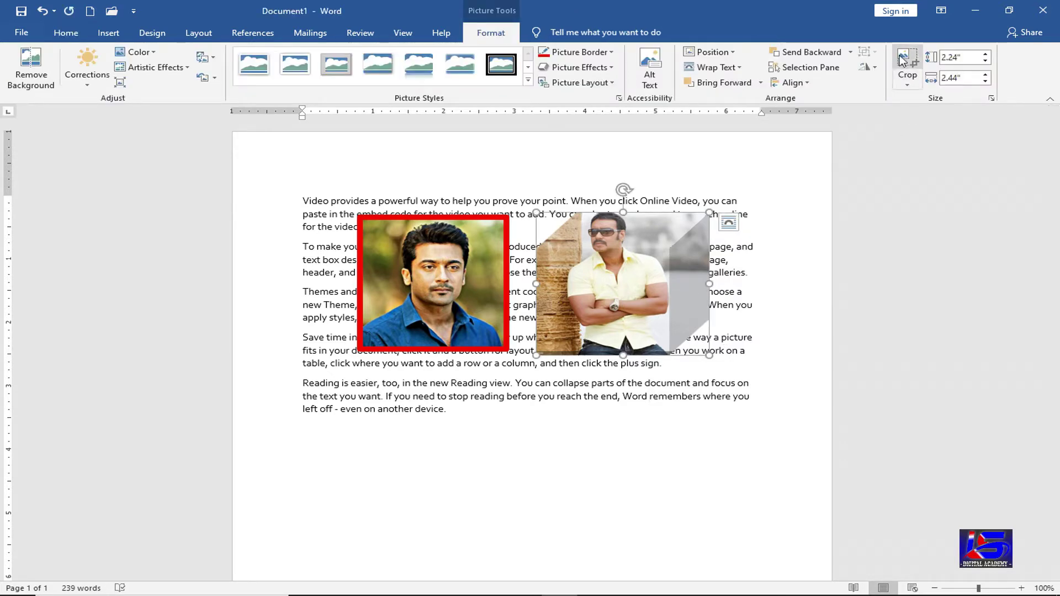
- Enlarge the right photo to 3.03 inches high by 3.3 inches wide
{"action": "left_click", "coordinate": [985, 54]}
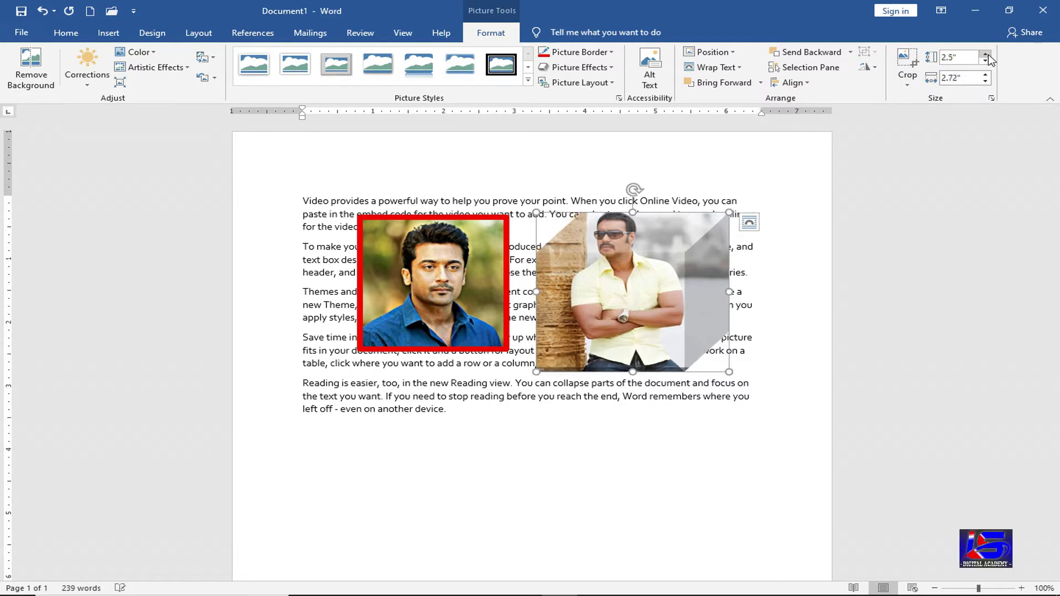
{"action": "left_click", "coordinate": [985, 54]}
{"action": "left_click", "coordinate": [986, 74]}
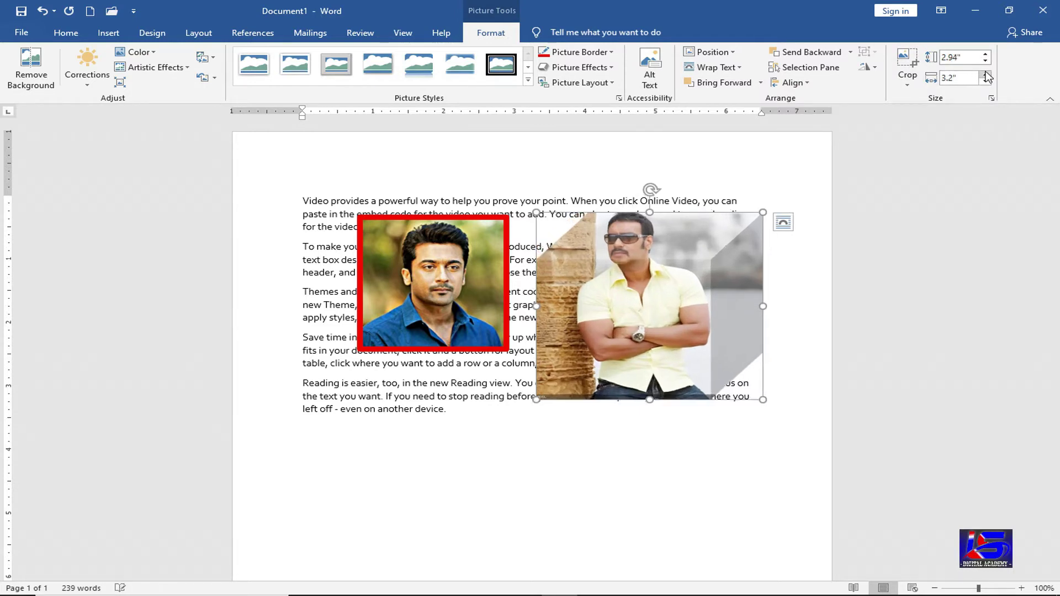
{"action": "left_click", "coordinate": [986, 74]}
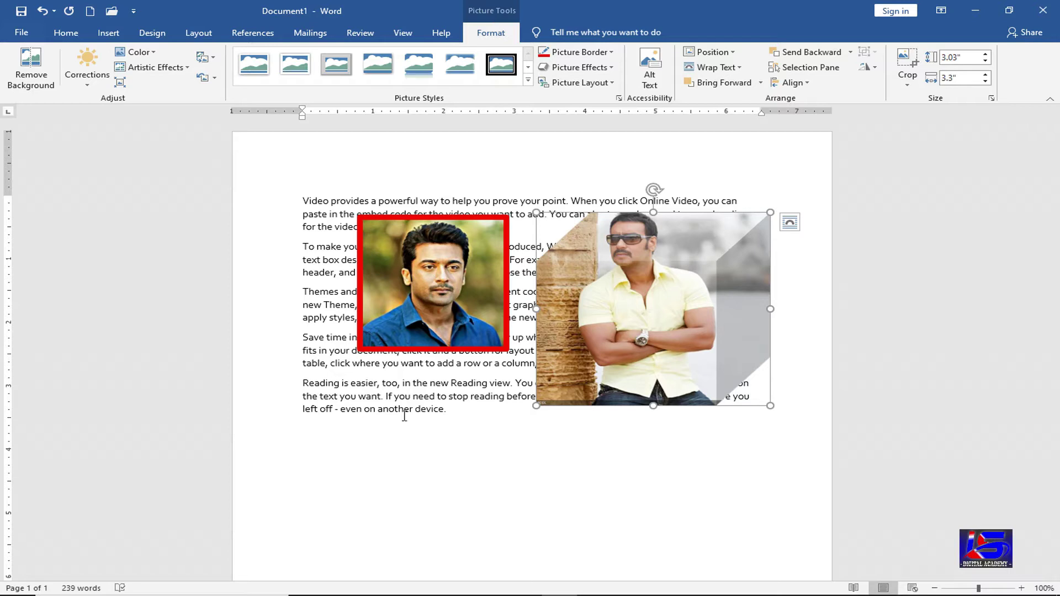
- Select the red-framed and right photos and remove both, leaving only the filler text
{"action": "left_click", "coordinate": [440, 388]}
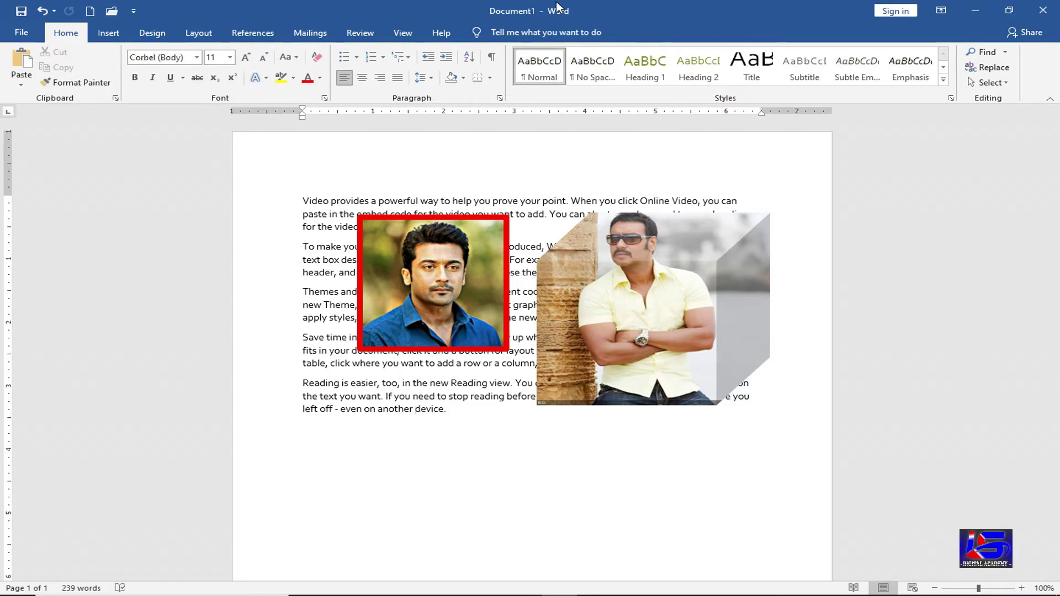
{"action": "left_click", "coordinate": [469, 284]}
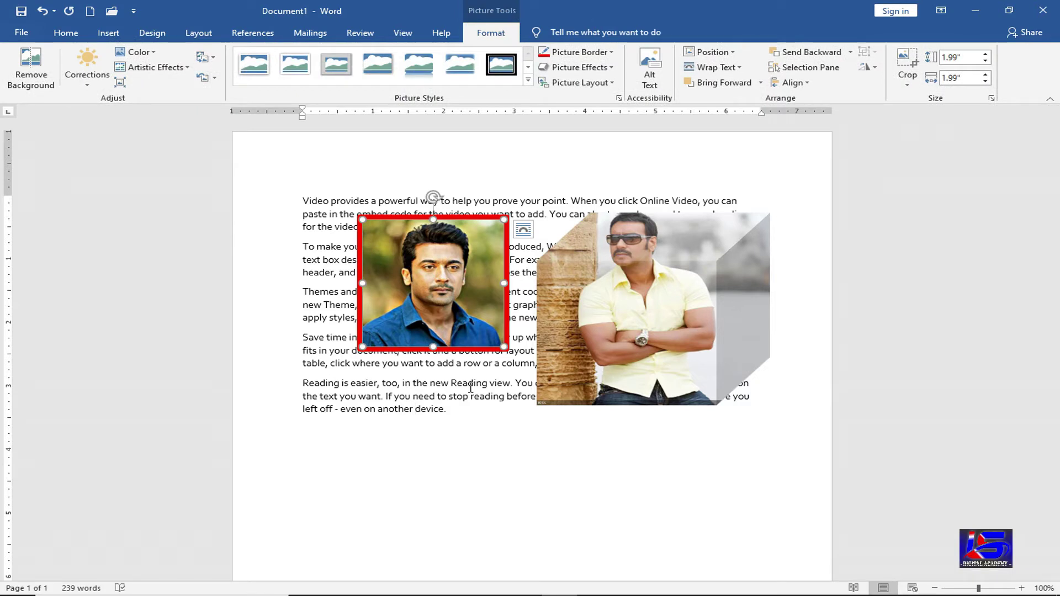
{"action": "left_click", "coordinate": [459, 417]}
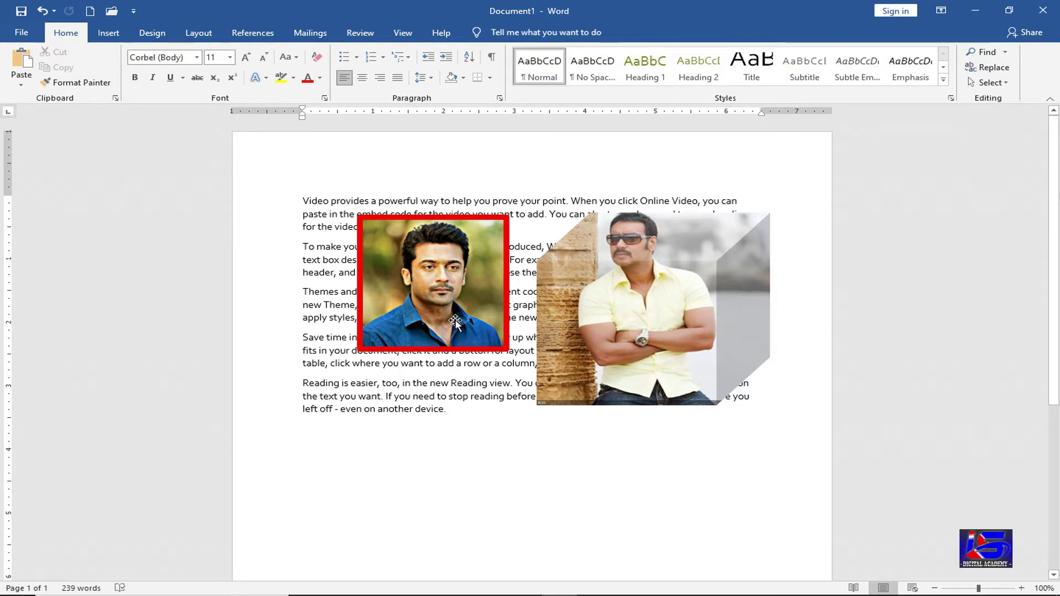
{"action": "left_click", "coordinate": [454, 323]}
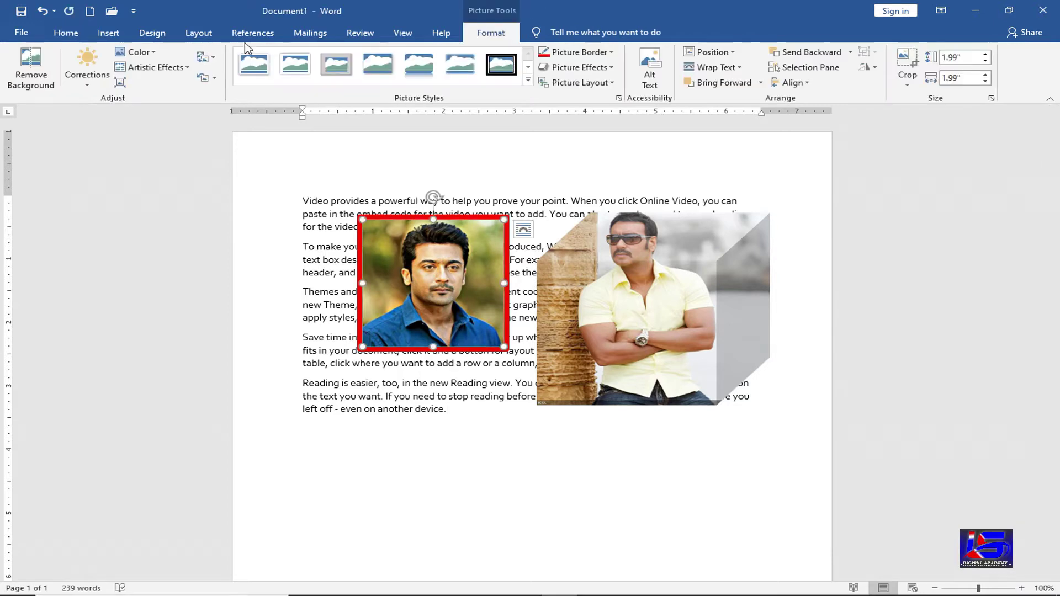
{"action": "left_click", "coordinate": [699, 346]}
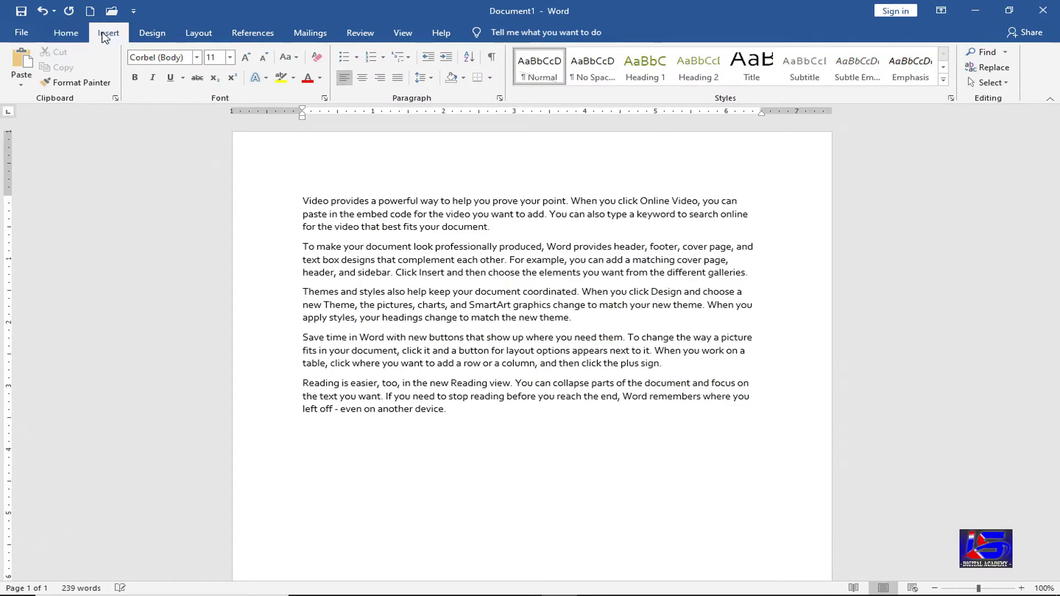
{"action": "left_click", "coordinate": [108, 33]}
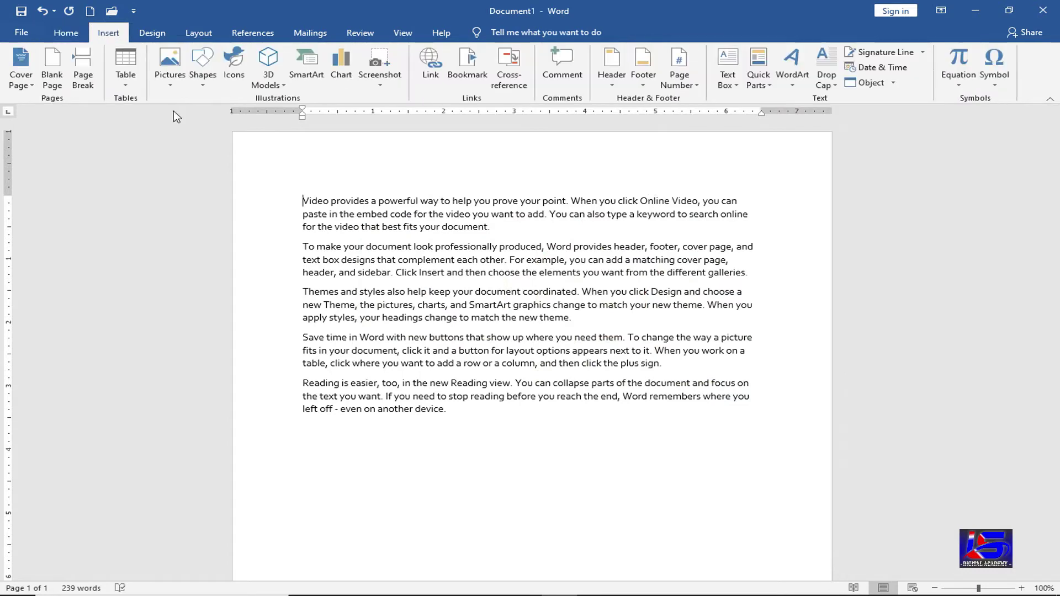
- Open the Insert Shapes gallery to choose a drawing shape
{"action": "left_click", "coordinate": [204, 87]}
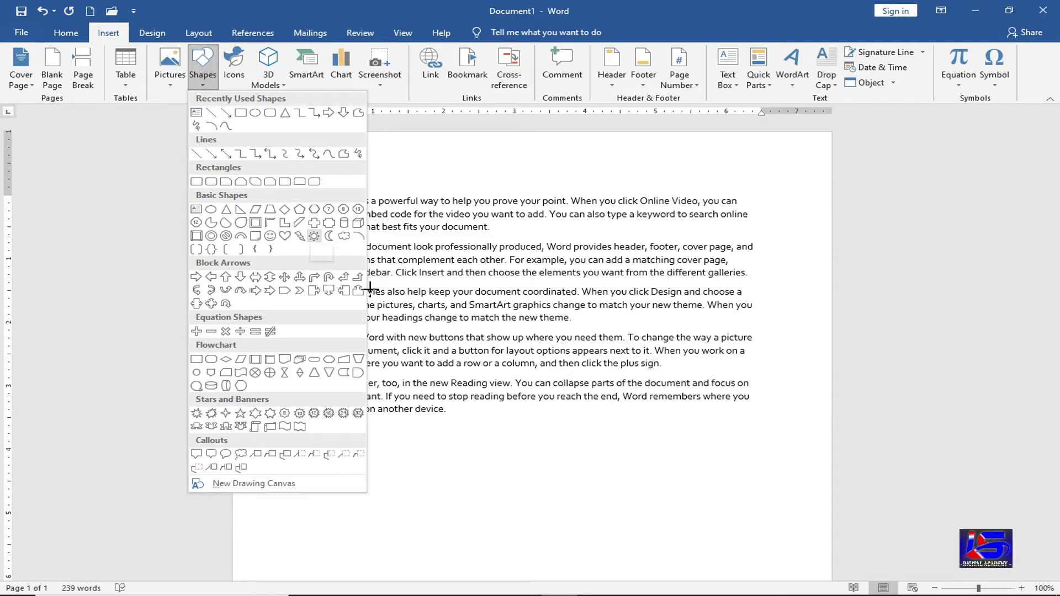
- Draw a large sun, a cube right of the text, and a left-right arrow across the first paragraph
{"action": "left_click", "coordinate": [314, 236]}
{"action": "mouse_move", "coordinate": [335, 284]}
{"action": "left_mouse_down"}
{"action": "mouse_move", "coordinate": [377, 351]}
{"action": "mouse_move", "coordinate": [522, 487]}
{"action": "left_mouse_up"}
{"action": "left_click_drag", "start_coordinate": [579, 503], "coordinate": [579, 503]}
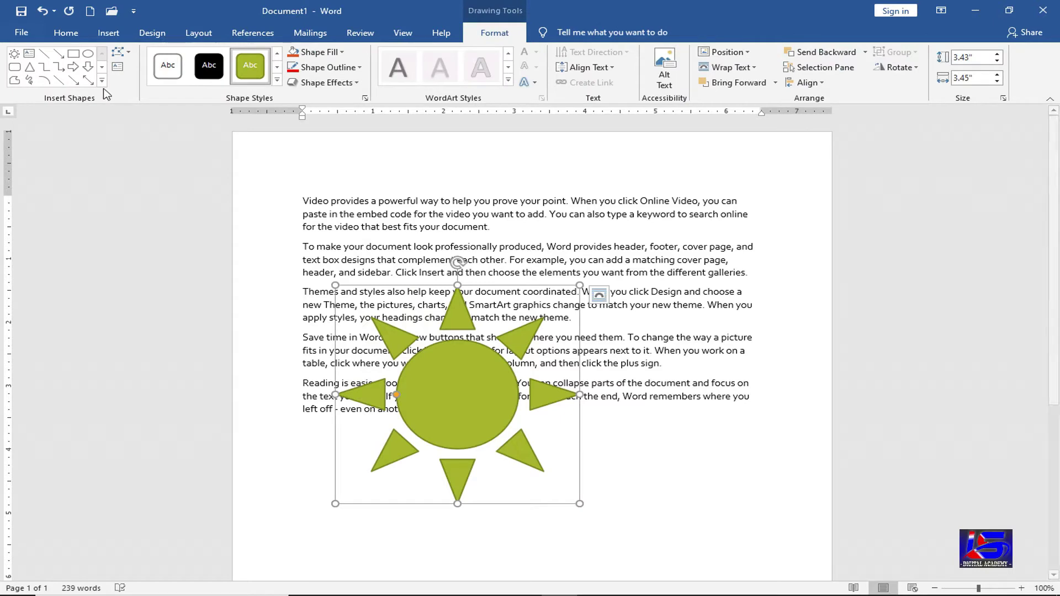
{"action": "left_click", "coordinate": [101, 81]}
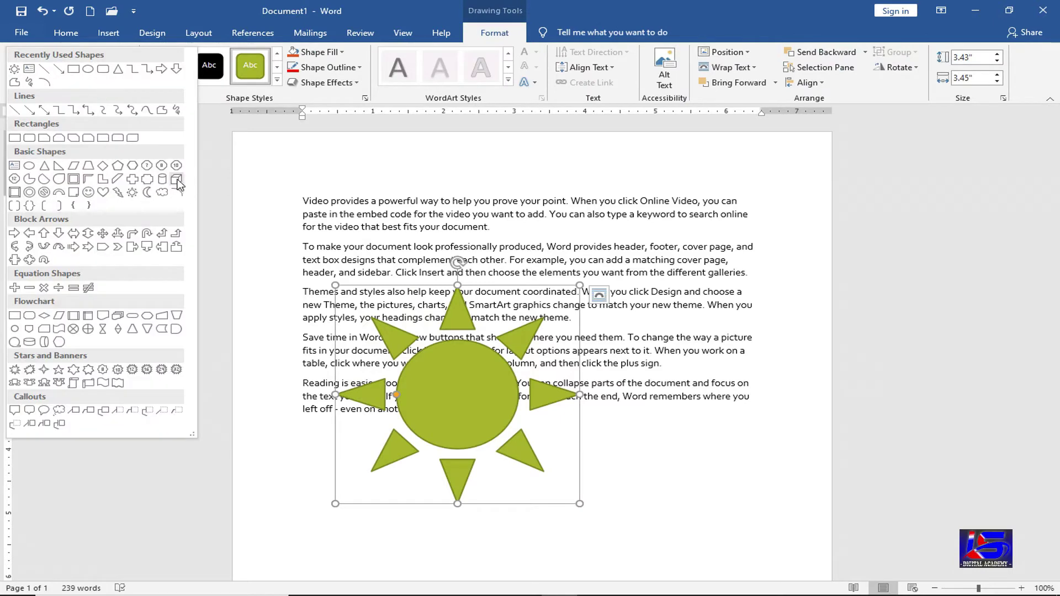
{"action": "left_click", "coordinate": [176, 179]}
{"action": "left_click_drag", "start_coordinate": [628, 237], "coordinate": [766, 370]}
{"action": "left_click", "coordinate": [101, 82]}
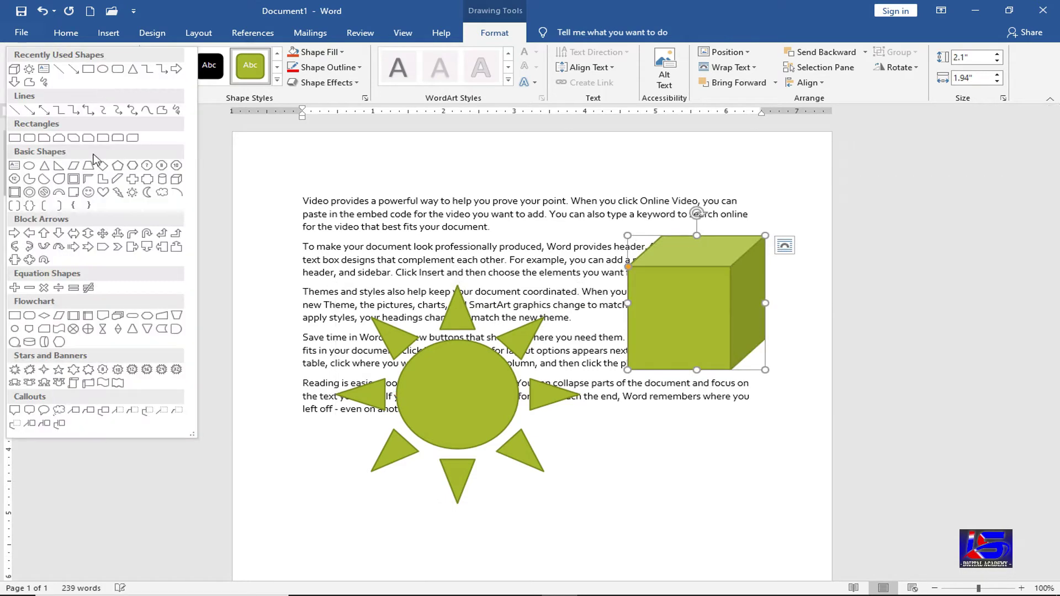
{"action": "left_click", "coordinate": [72, 234]}
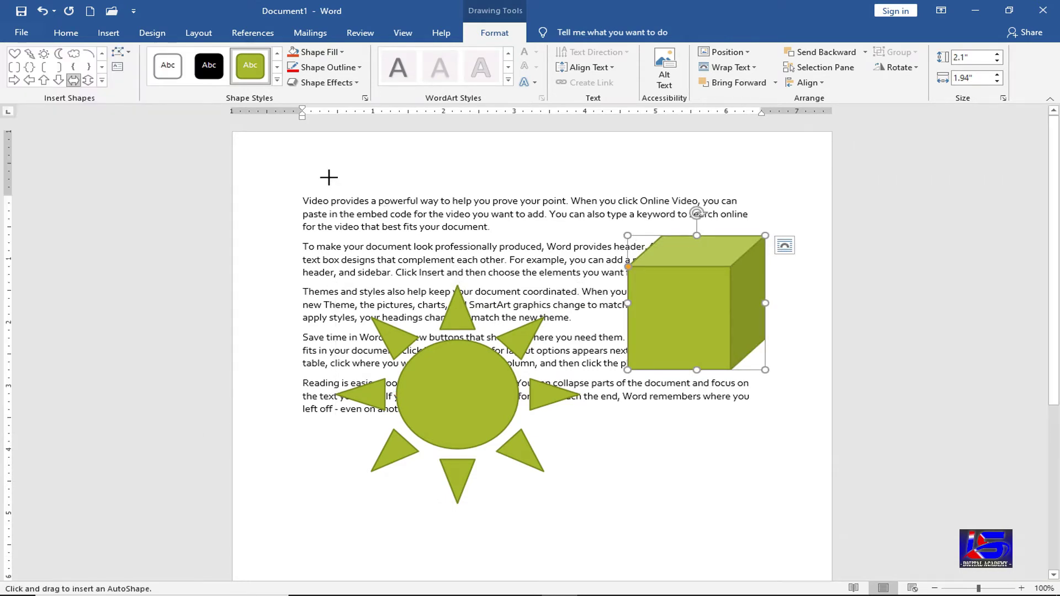
{"action": "left_click_drag", "start_coordinate": [313, 175], "coordinate": [584, 247]}
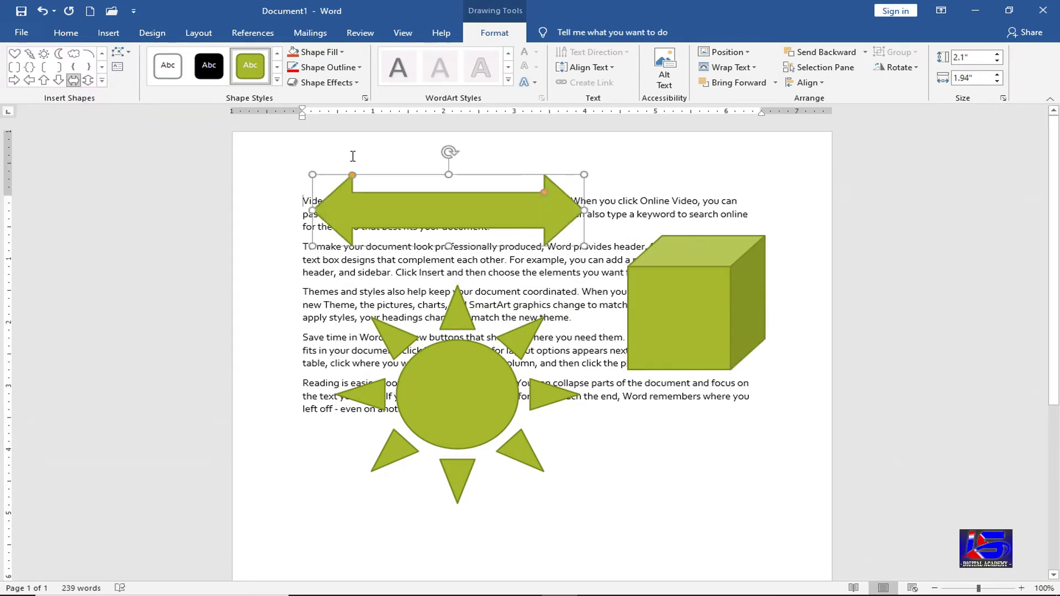
{"action": "left_click", "coordinate": [101, 80]}
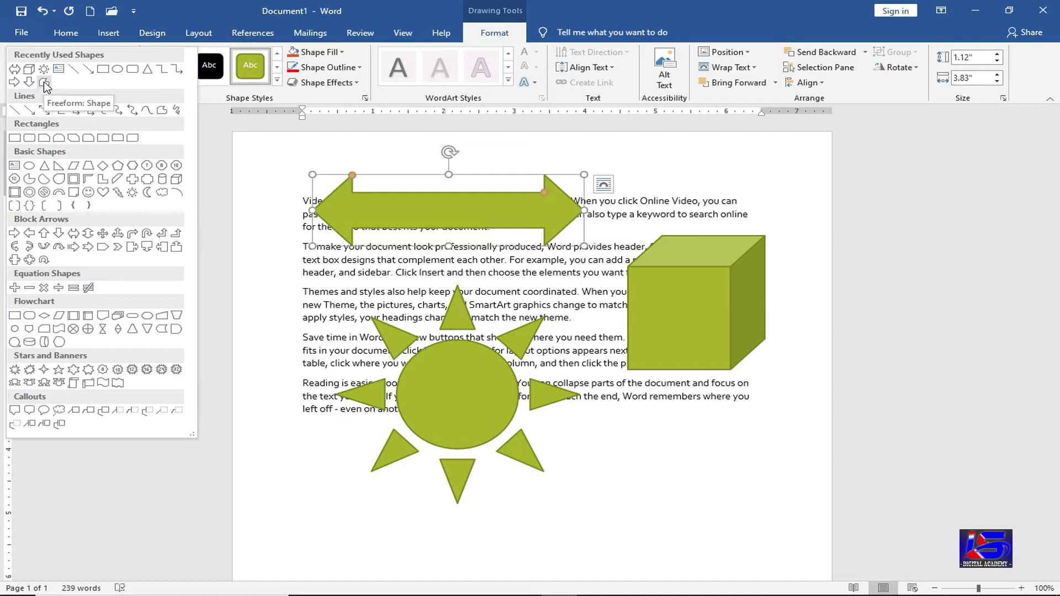
- Draw a closed Freeform: Shape beside the sun, then delete it
{"action": "left_click", "coordinate": [44, 83]}
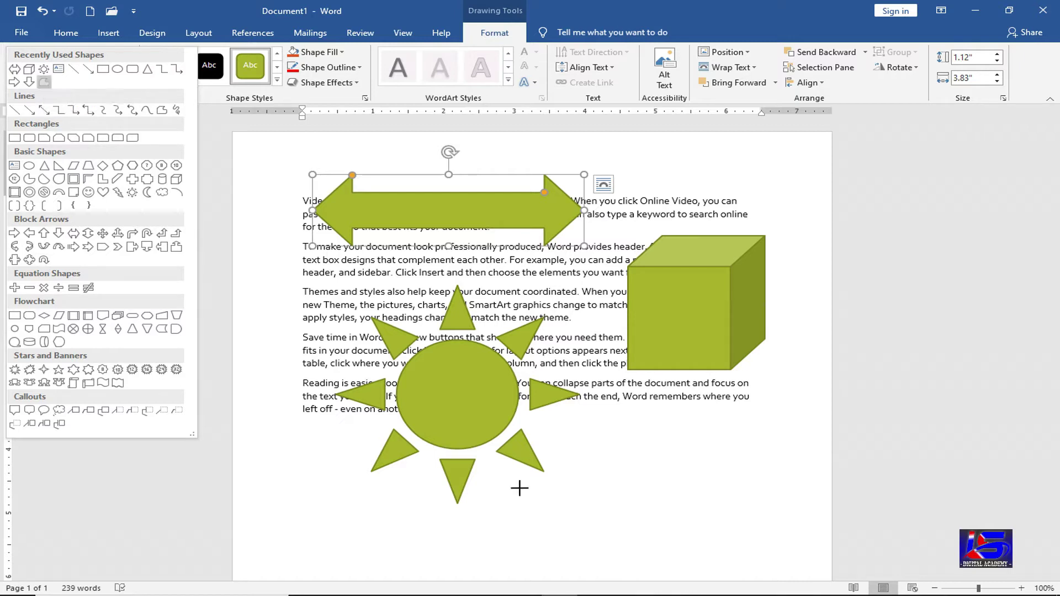
{"action": "mouse_move", "coordinate": [602, 516]}
{"action": "left_mouse_down"}
{"action": "mouse_move", "coordinate": [617, 530]}
{"action": "mouse_move", "coordinate": [713, 497]}
{"action": "mouse_move", "coordinate": [774, 425]}
{"action": "mouse_move", "coordinate": [703, 501]}
{"action": "mouse_move", "coordinate": [637, 493]}
{"action": "left_mouse_up"}
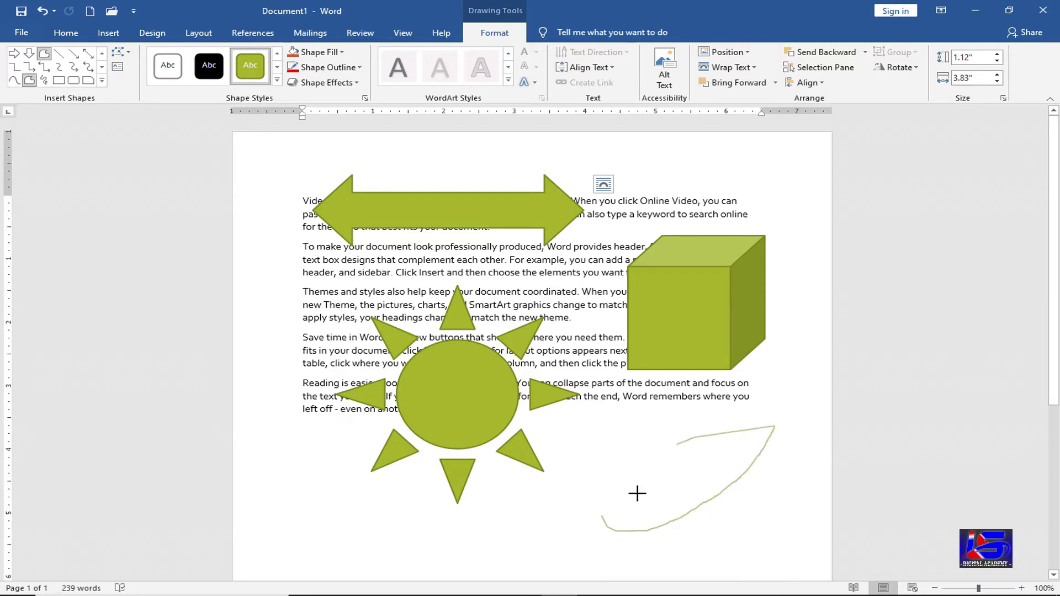
{"action": "left_click", "coordinate": [392, 549]}
{"action": "left_click", "coordinate": [314, 405]}
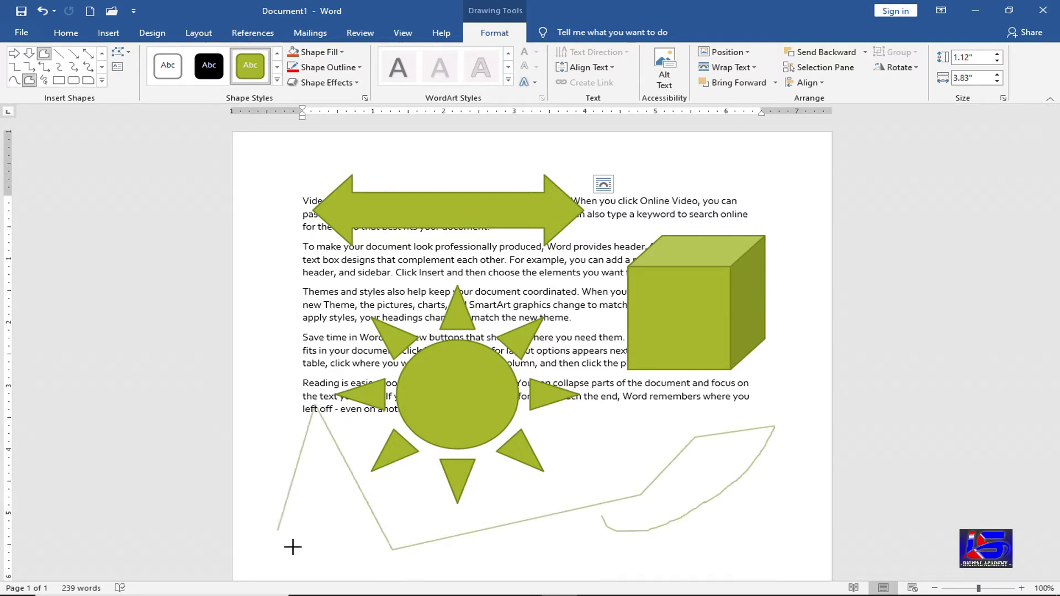
{"action": "left_click", "coordinate": [540, 562]}
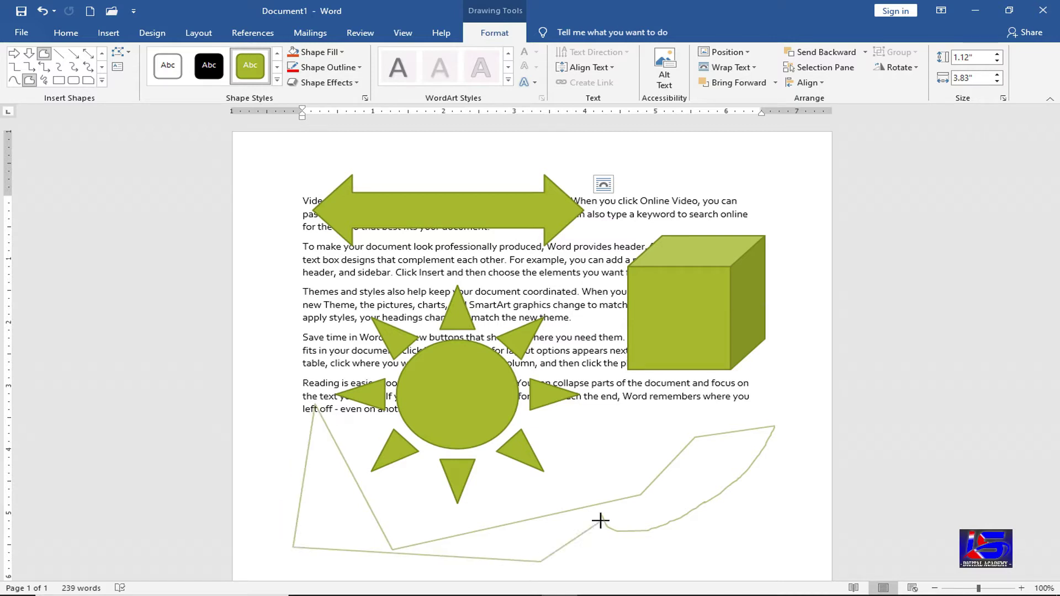
{"action": "left_click", "coordinate": [602, 519]}
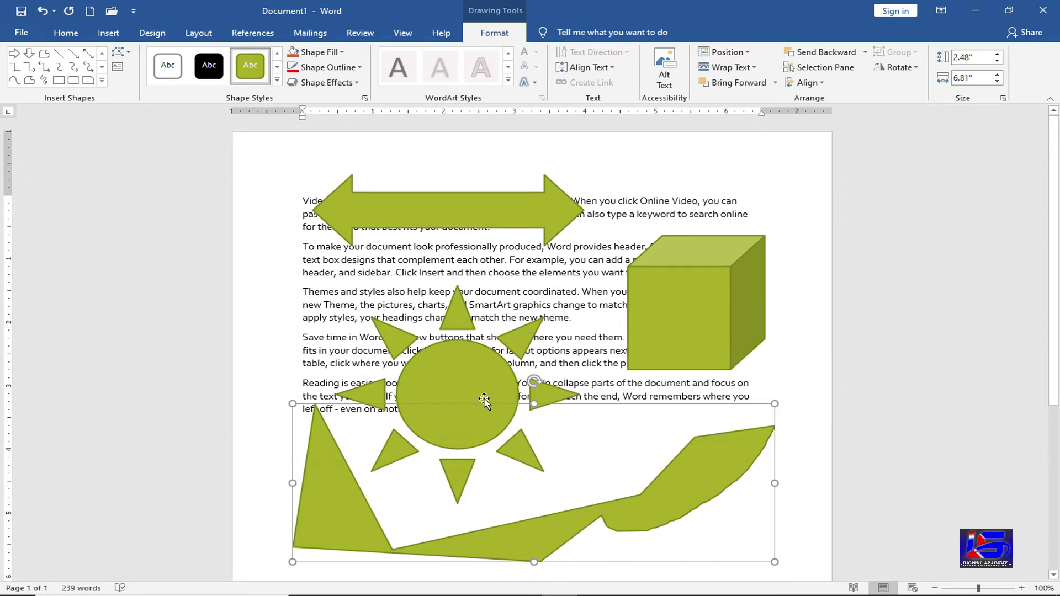
{"action": "key", "text": "Delete"}
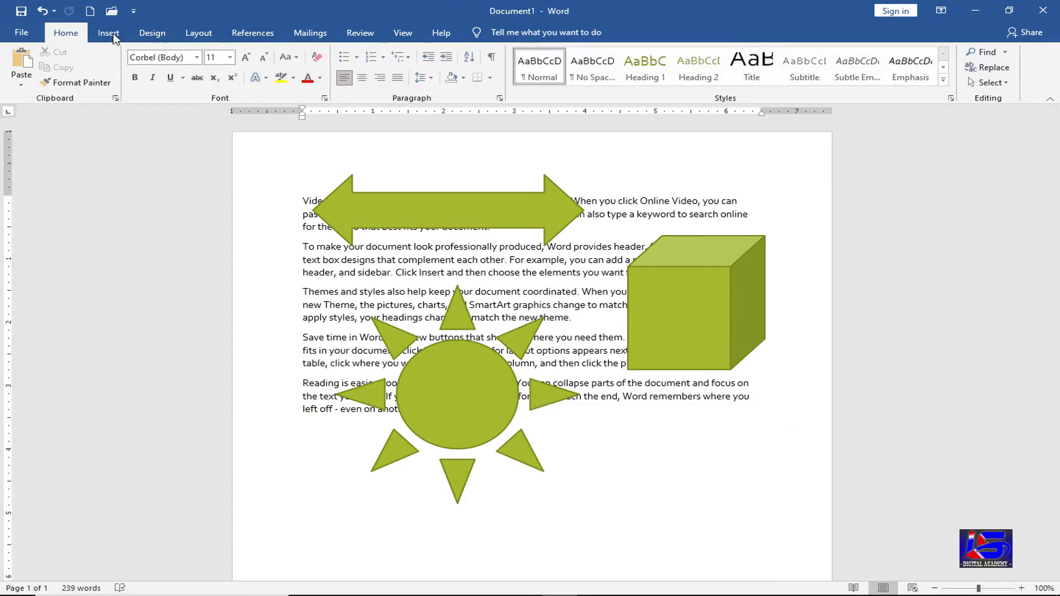
- Trace a new unclosed zigzag freeform outline below the cube
{"action": "left_click", "coordinate": [108, 32]}
{"action": "left_click", "coordinate": [203, 77]}
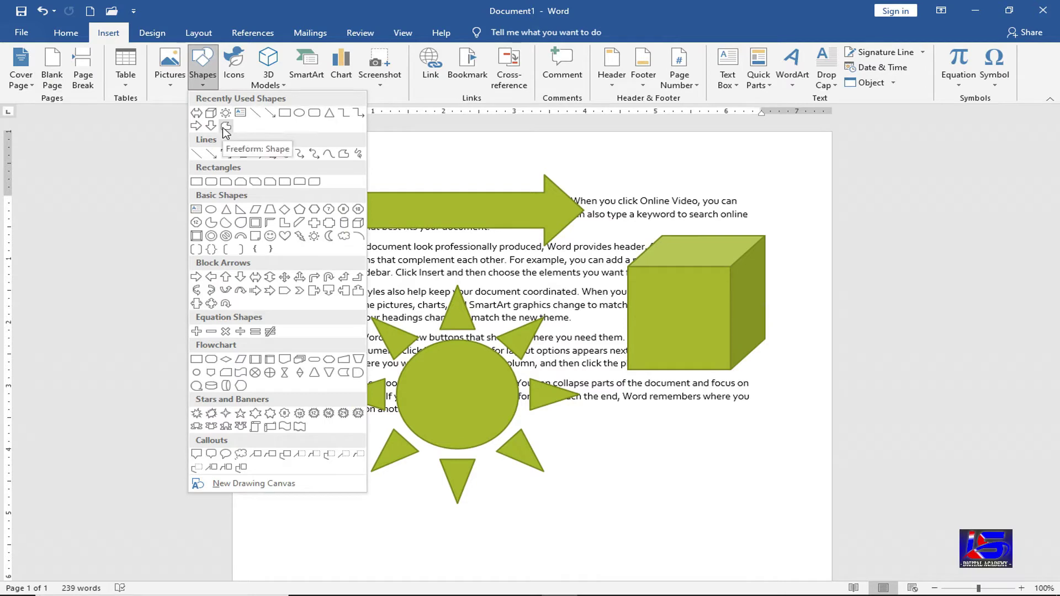
{"action": "left_click", "coordinate": [225, 129]}
{"action": "left_click_drag", "start_coordinate": [592, 441], "coordinate": [587, 495]}
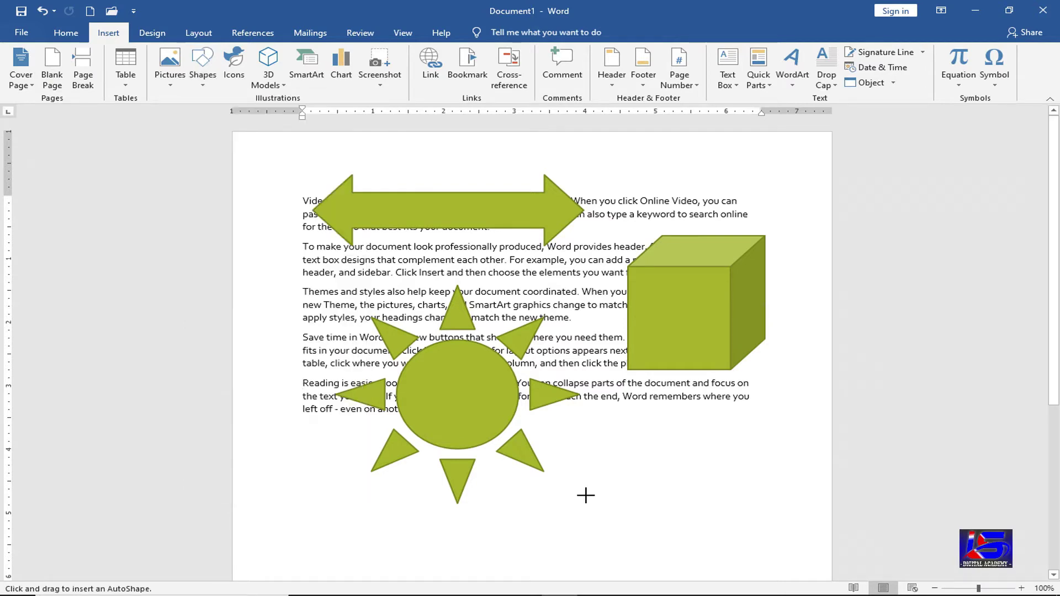
{"action": "left_click", "coordinate": [629, 489]}
{"action": "left_click", "coordinate": [621, 471]}
{"action": "left_click", "coordinate": [684, 468]}
{"action": "left_click", "coordinate": [704, 433]}
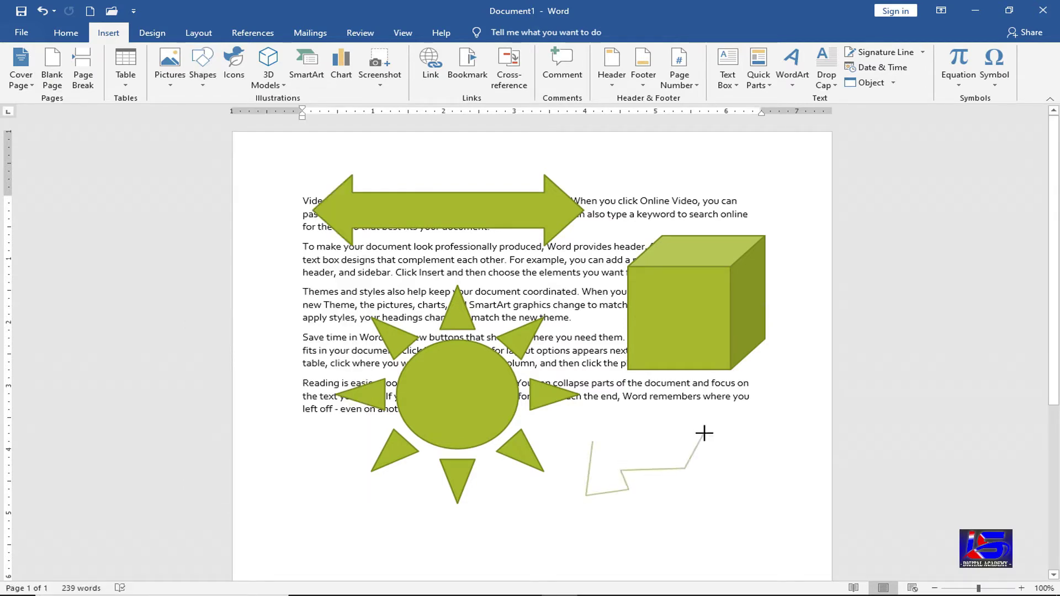
{"action": "left_click", "coordinate": [750, 432]}
{"action": "left_click", "coordinate": [705, 407]}
{"action": "left_click", "coordinate": [675, 436]}
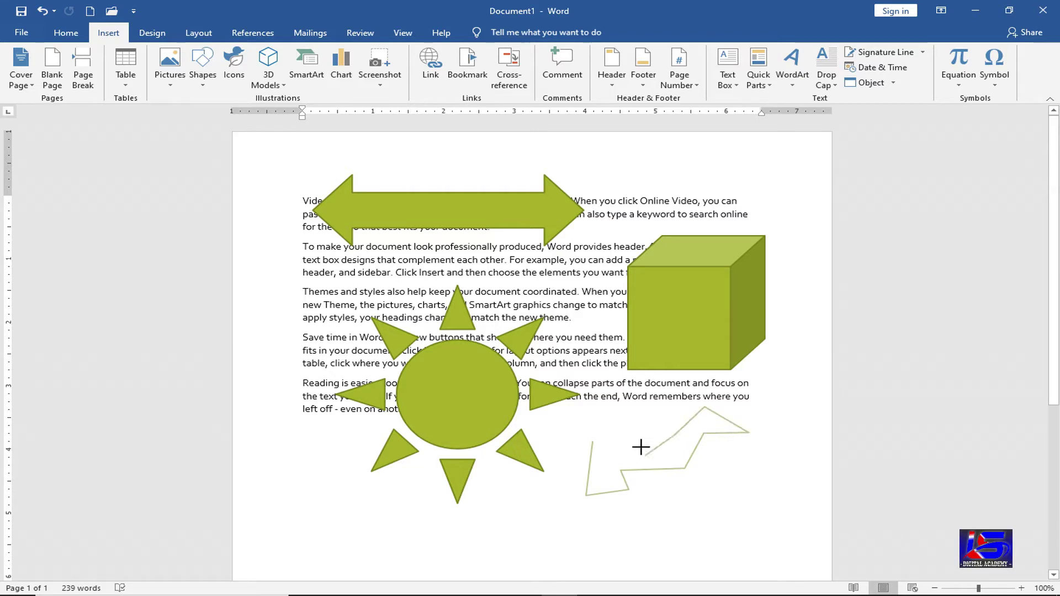
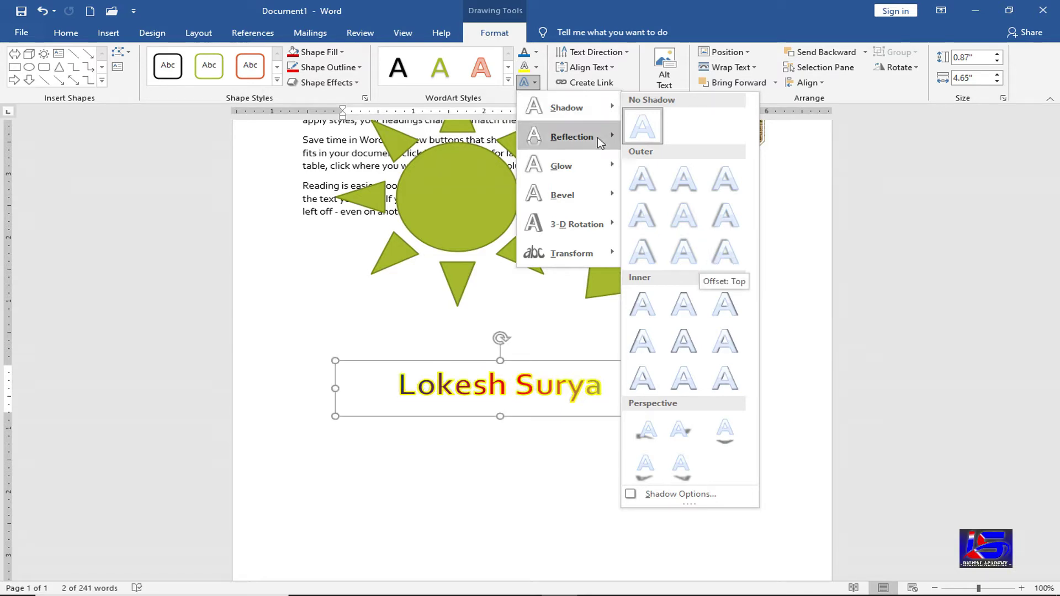
- Preview WordArt text effects and dismiss them without applying any
{"action": "mouse_move", "coordinate": [600, 142]}
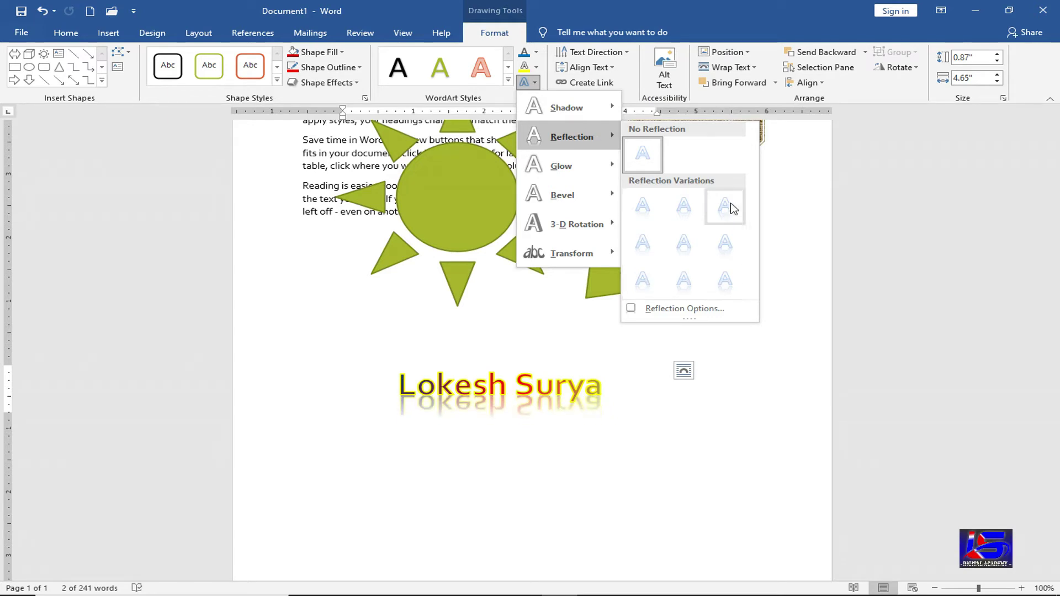
{"action": "mouse_move", "coordinate": [598, 165]}
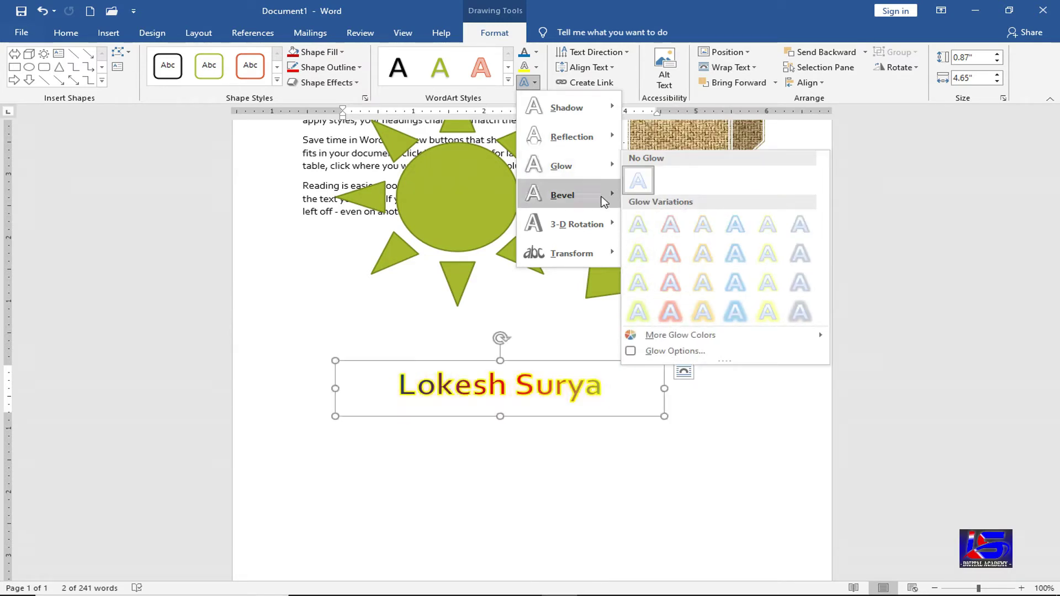
{"action": "mouse_move", "coordinate": [568, 195]}
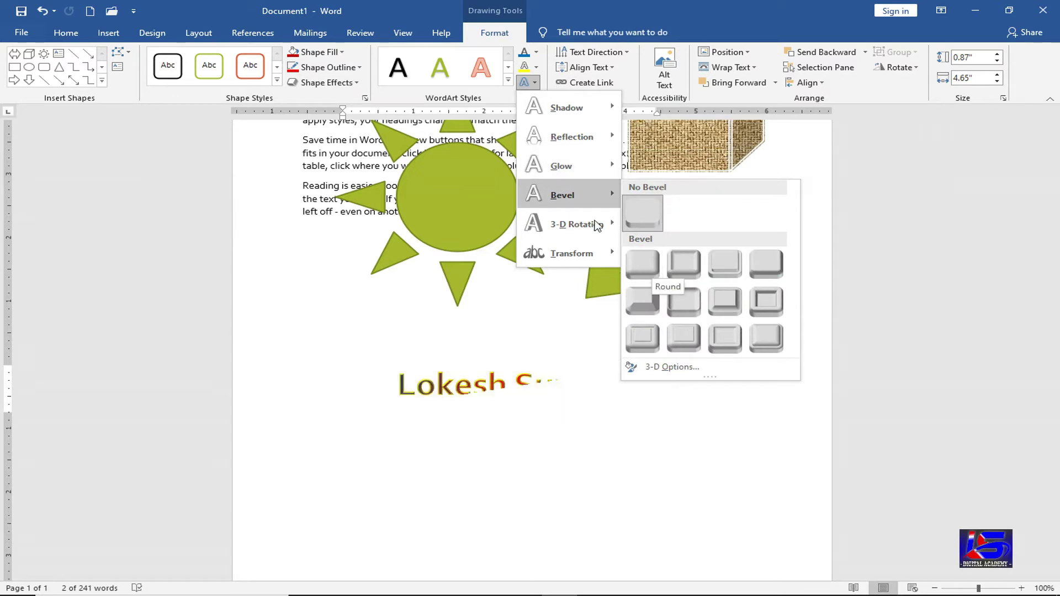
{"action": "mouse_move", "coordinate": [602, 223]}
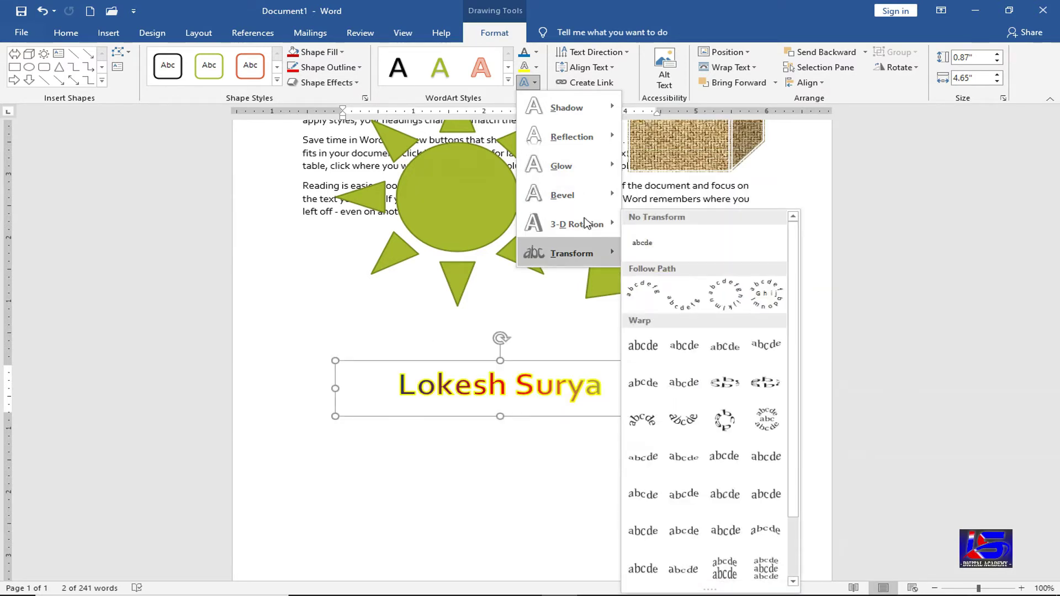
{"action": "mouse_move", "coordinate": [593, 257]}
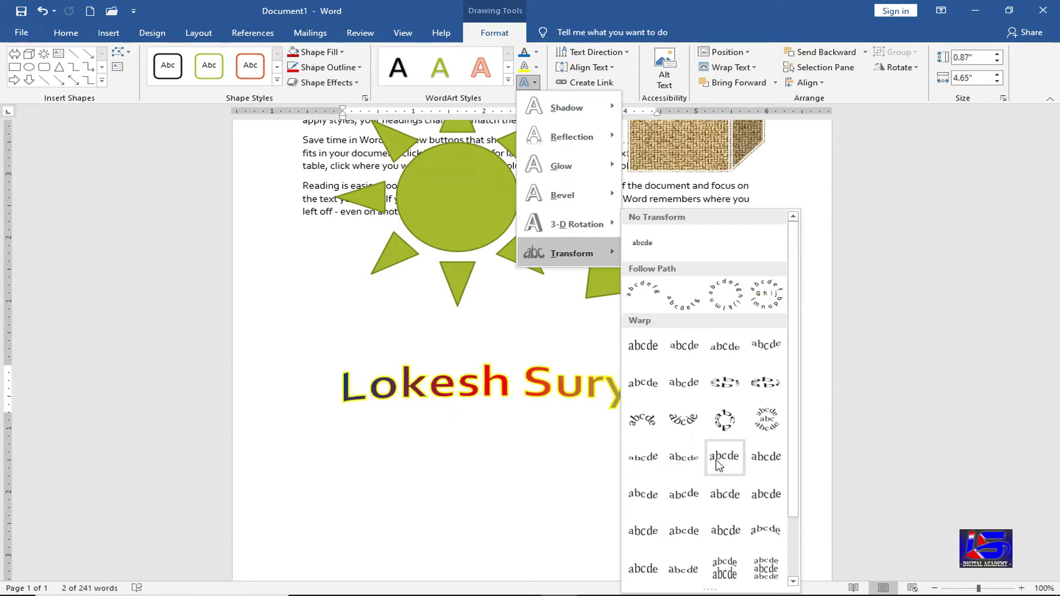
{"action": "left_click", "coordinate": [326, 356]}
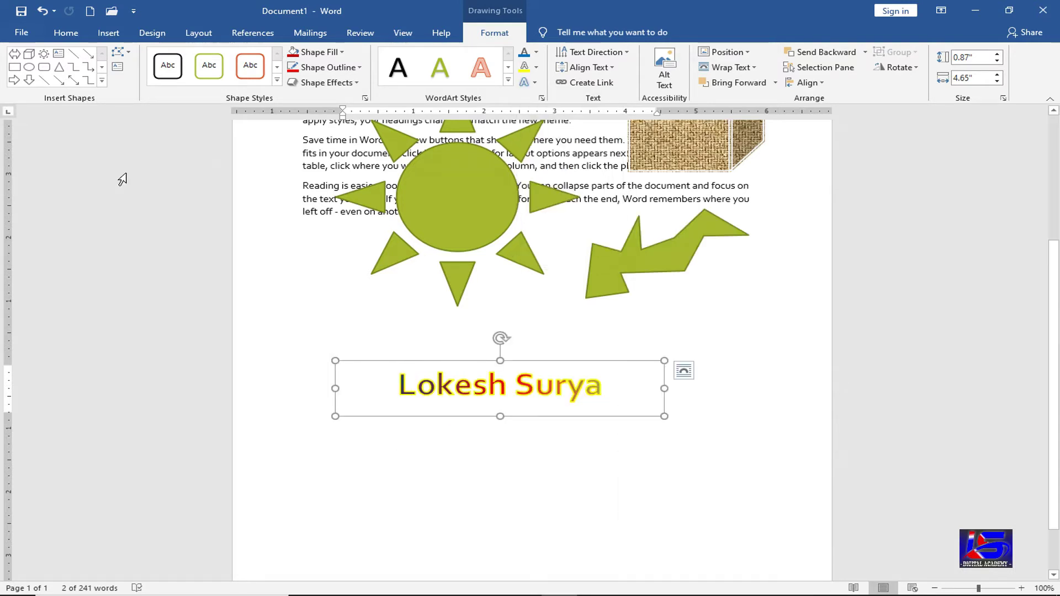
- Draw an oval circle below the name WordArt
{"action": "left_click", "coordinate": [28, 67]}
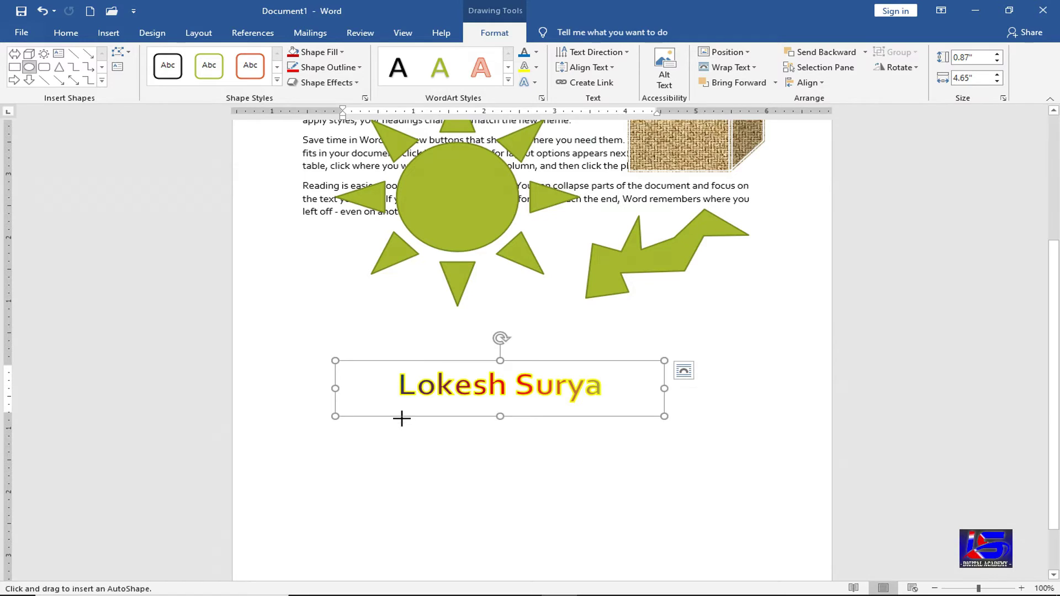
{"action": "scroll", "coordinate": [420, 397], "scroll_direction": "down", "scroll_amount": 2}
{"action": "left_click_drag", "start_coordinate": [432, 375], "coordinate": [531, 473]}
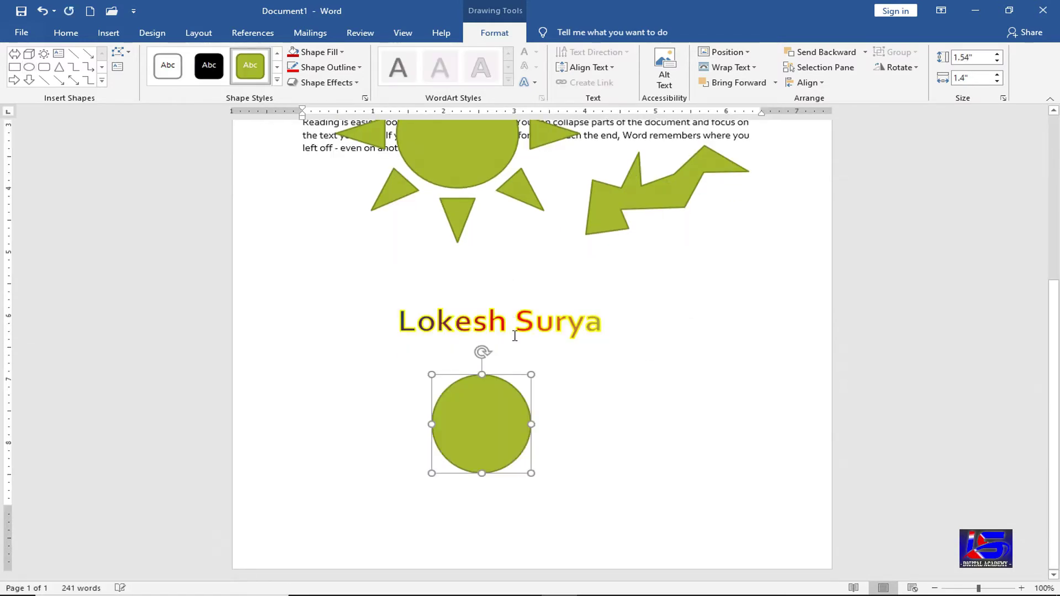
- Move the name WordArt onto the top of the circle
{"action": "left_click", "coordinate": [516, 354]}
{"action": "left_click_drag", "start_coordinate": [500, 387], "coordinate": [499, 386]}
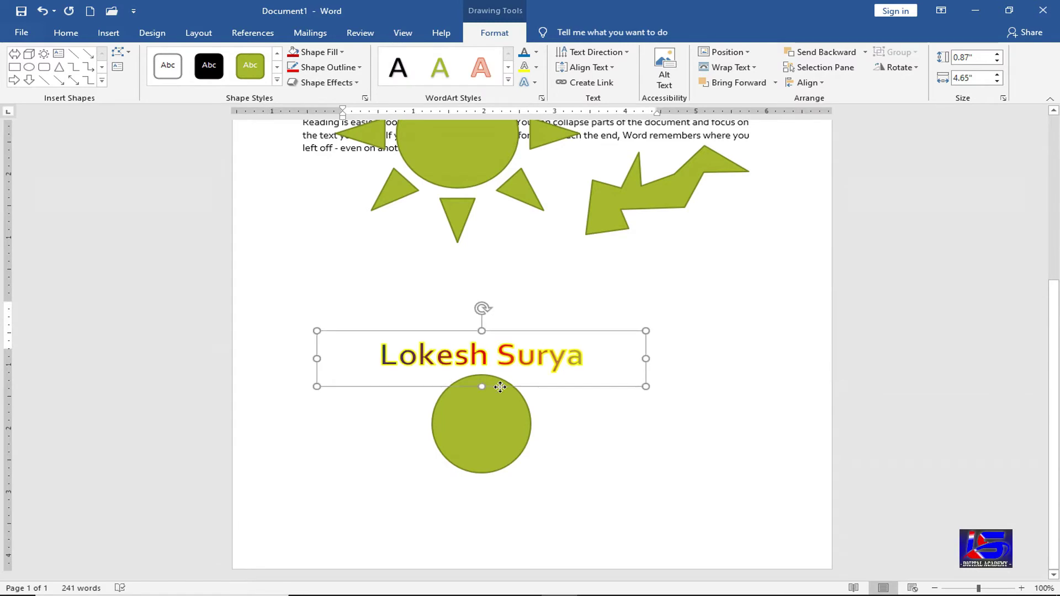
{"action": "left_click", "coordinate": [539, 83]}
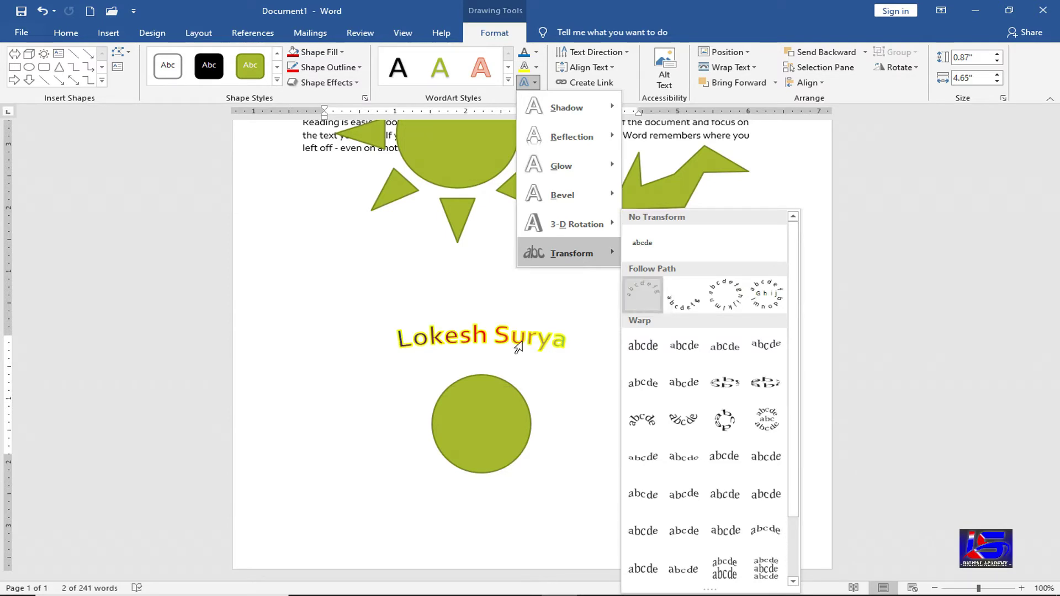
- Bend the WordArt into an arch and move it down over the circle
{"action": "left_click", "coordinate": [649, 288]}
{"action": "left_click_drag", "start_coordinate": [527, 330], "coordinate": [518, 362]}
{"action": "left_click_drag", "start_coordinate": [309, 390], "coordinate": [330, 462]}
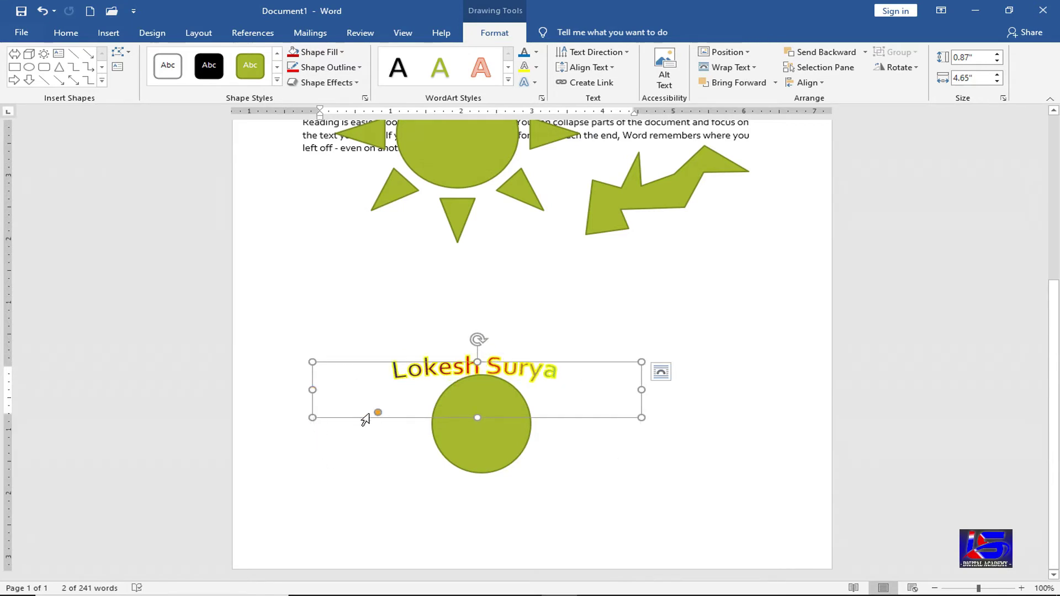
{"action": "left_click_drag", "start_coordinate": [378, 413], "coordinate": [368, 403]}
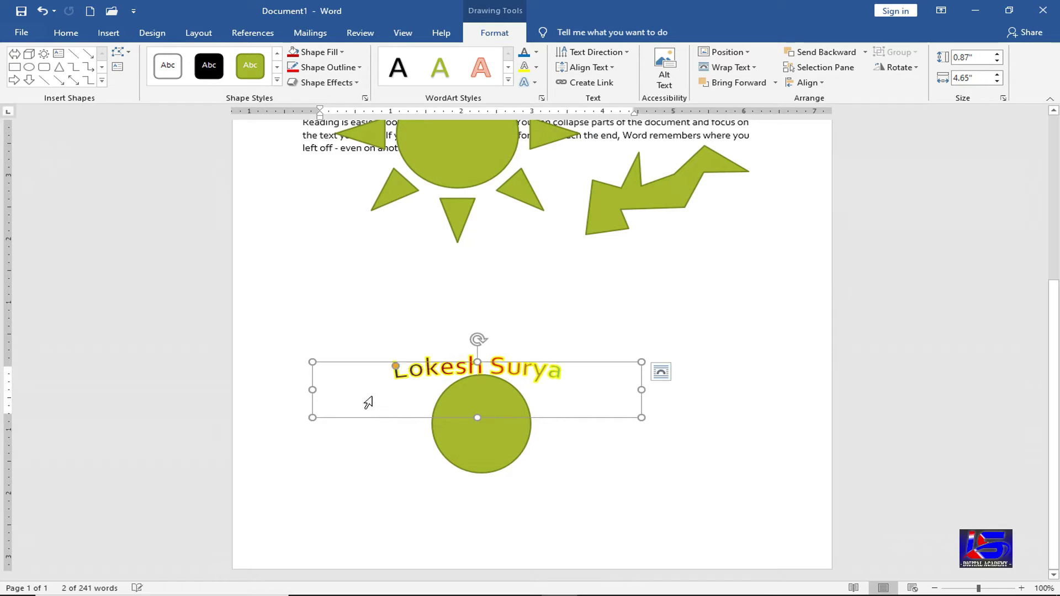
- Switch the WordArt to a circular path and rotate it around the circle
{"action": "left_click", "coordinate": [537, 84]}
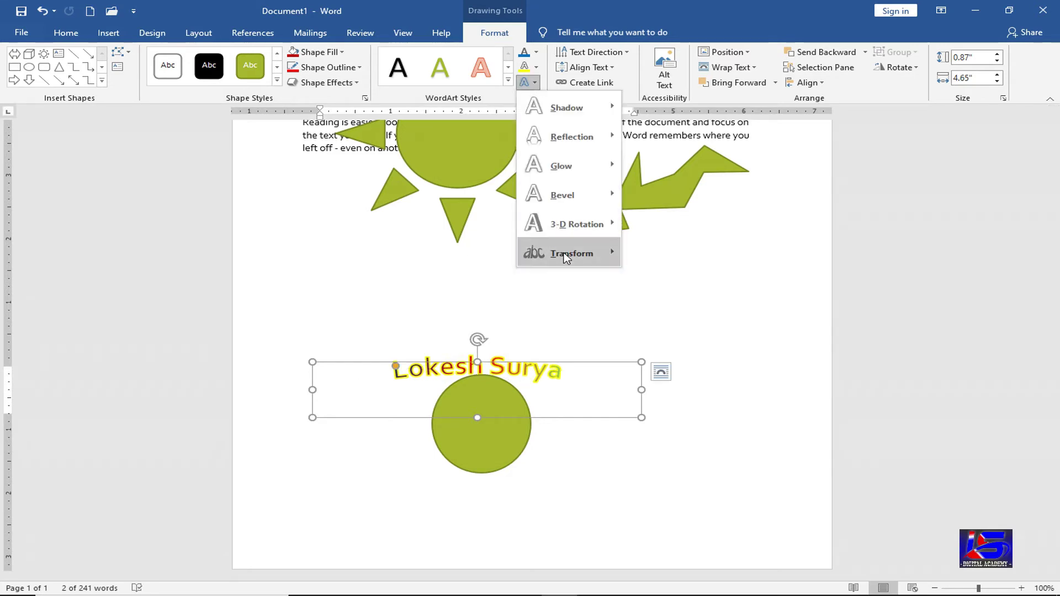
{"action": "mouse_move", "coordinate": [563, 254]}
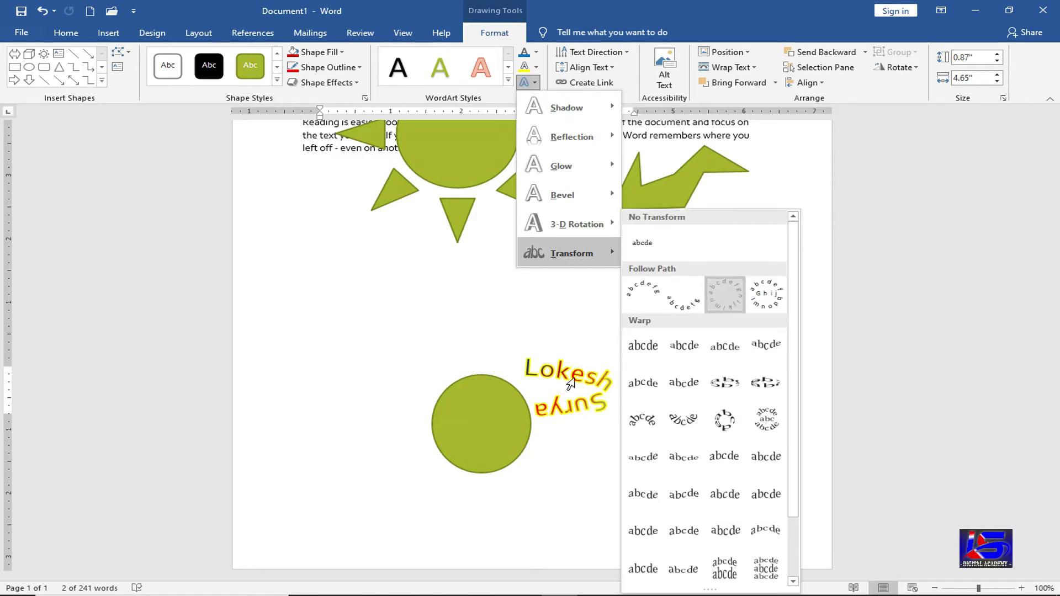
{"action": "left_click", "coordinate": [571, 381]}
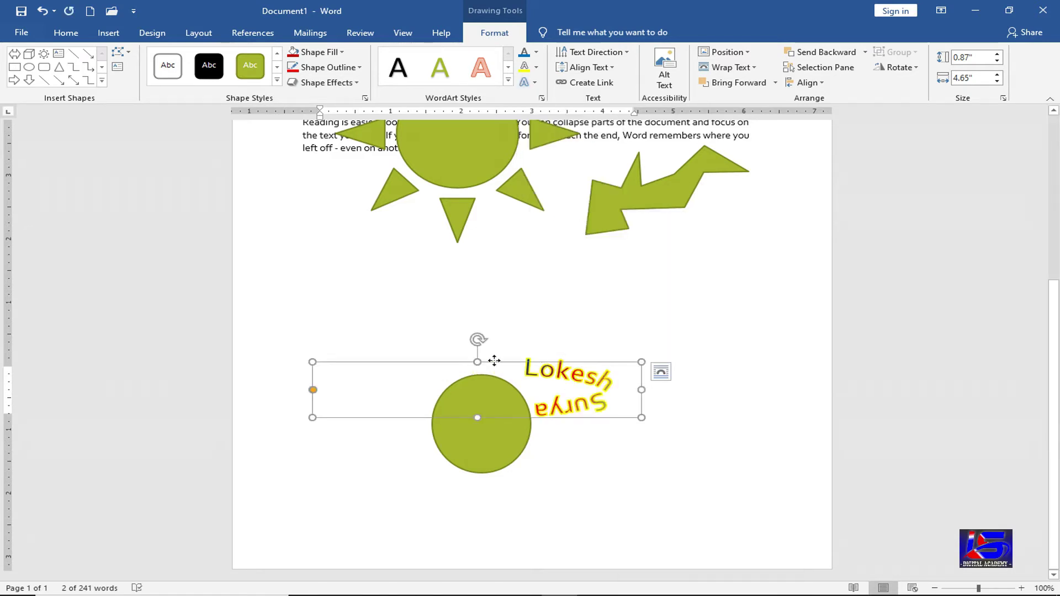
{"action": "left_click_drag", "start_coordinate": [494, 361], "coordinate": [427, 354]}
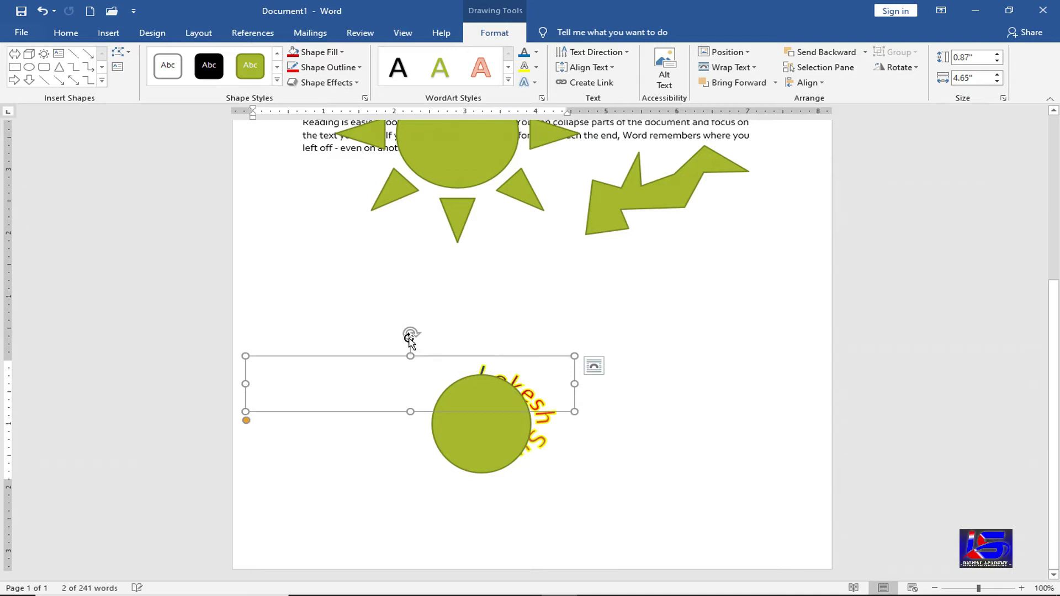
{"action": "left_click_drag", "start_coordinate": [379, 363], "coordinate": [359, 416]}
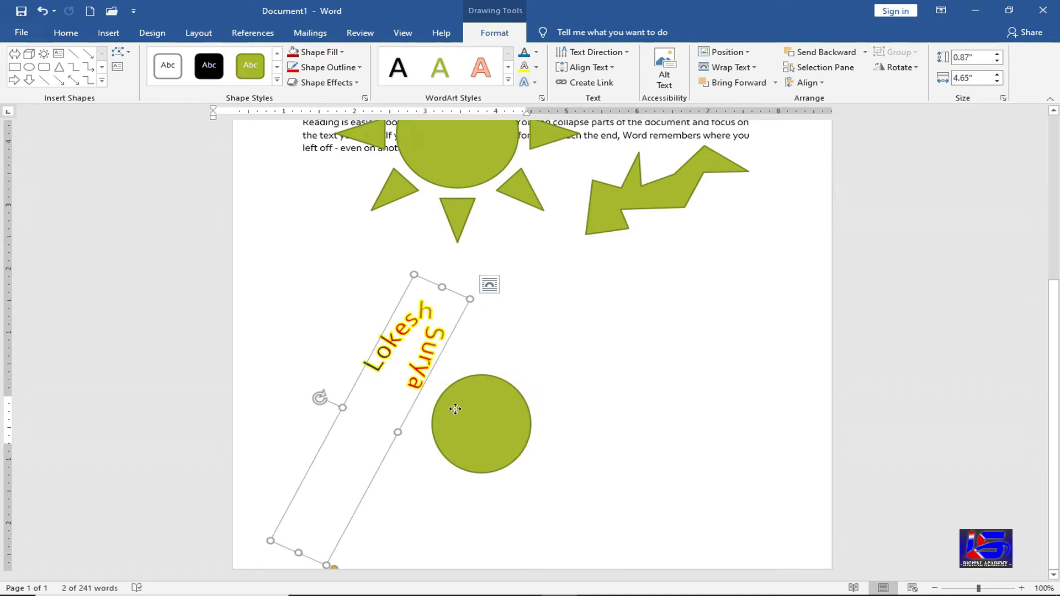
{"action": "left_click_drag", "start_coordinate": [480, 408], "coordinate": [500, 408]}
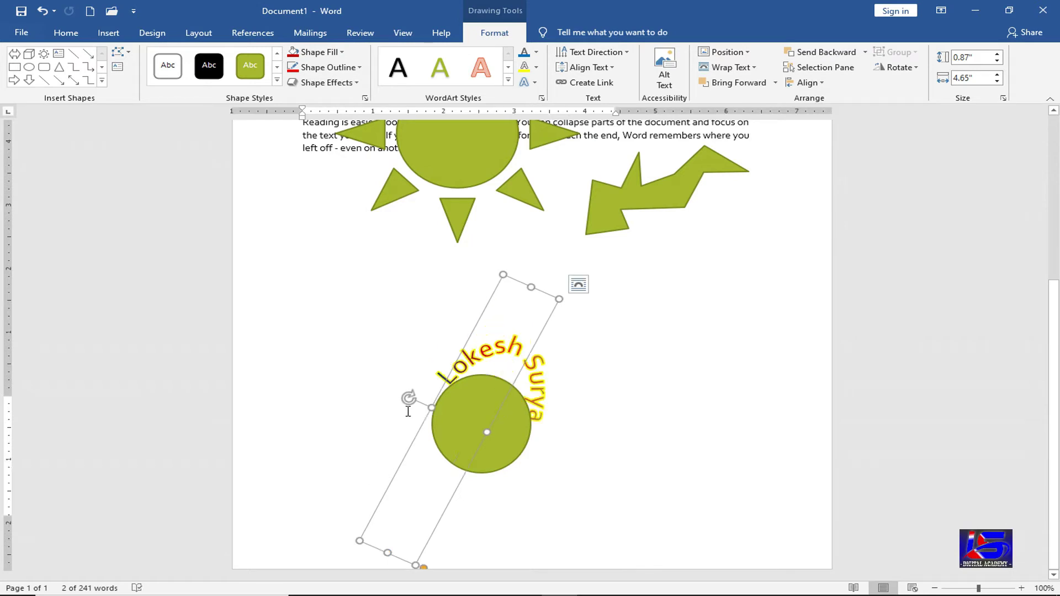
{"action": "left_click_drag", "start_coordinate": [409, 399], "coordinate": [389, 408]}
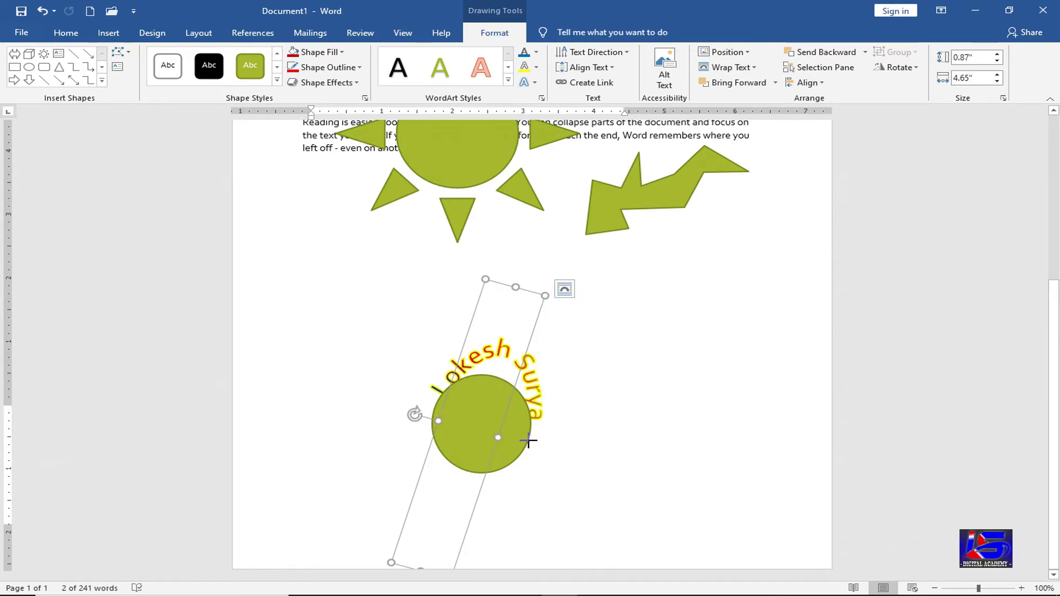
- Tighten the arc, widen the box to 2.91" and centre the arch over the circle
{"action": "left_click_drag", "start_coordinate": [528, 441], "coordinate": [563, 449]}
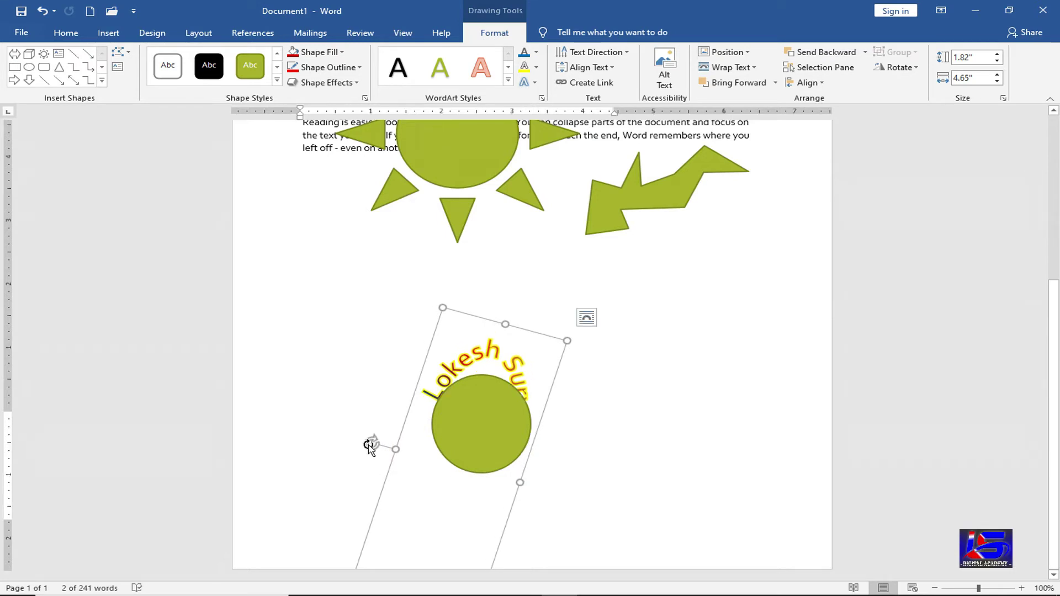
{"action": "left_click_drag", "start_coordinate": [369, 445], "coordinate": [367, 459]}
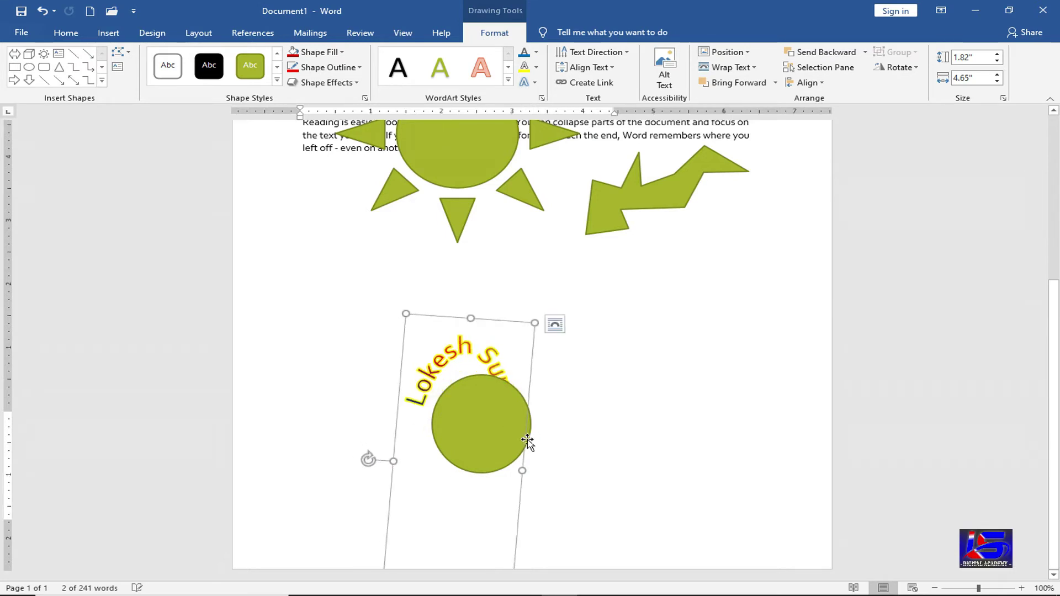
{"action": "left_click_drag", "start_coordinate": [528, 444], "coordinate": [529, 481]}
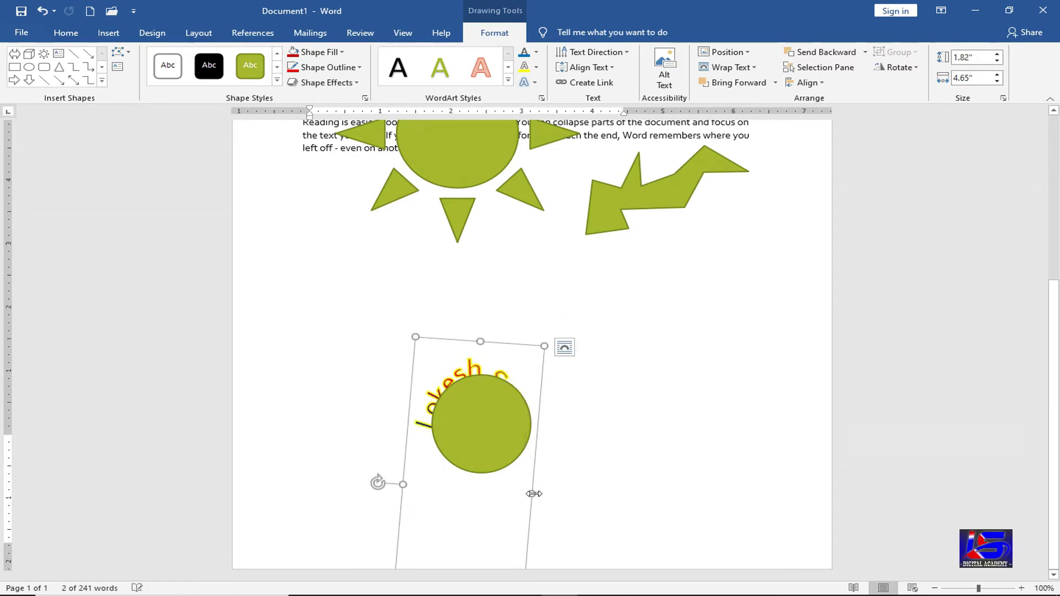
{"action": "left_click_drag", "start_coordinate": [600, 492], "coordinate": [608, 493]}
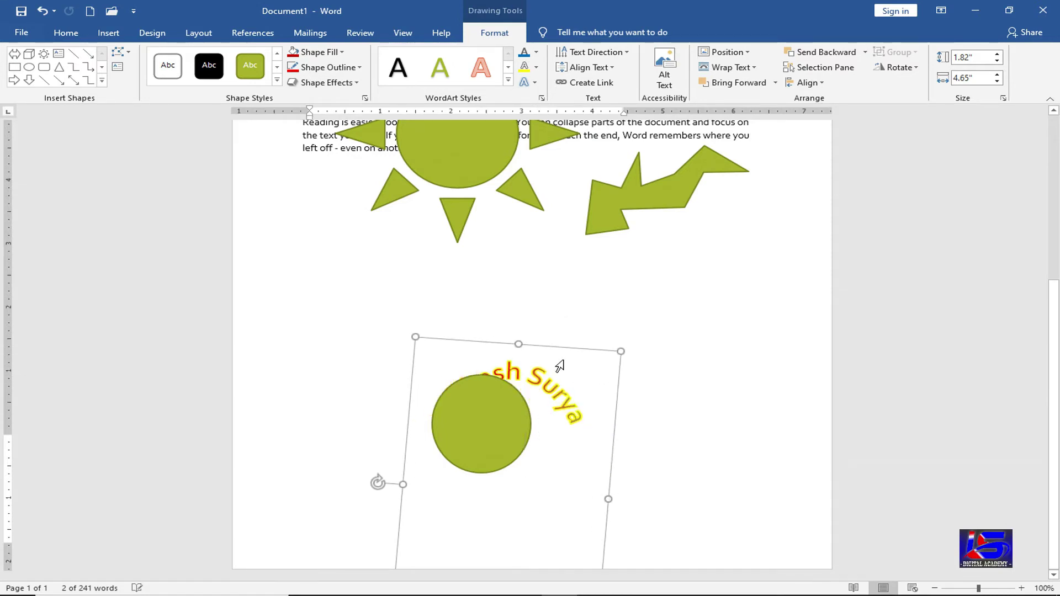
{"action": "left_click_drag", "start_coordinate": [554, 343], "coordinate": [530, 345]}
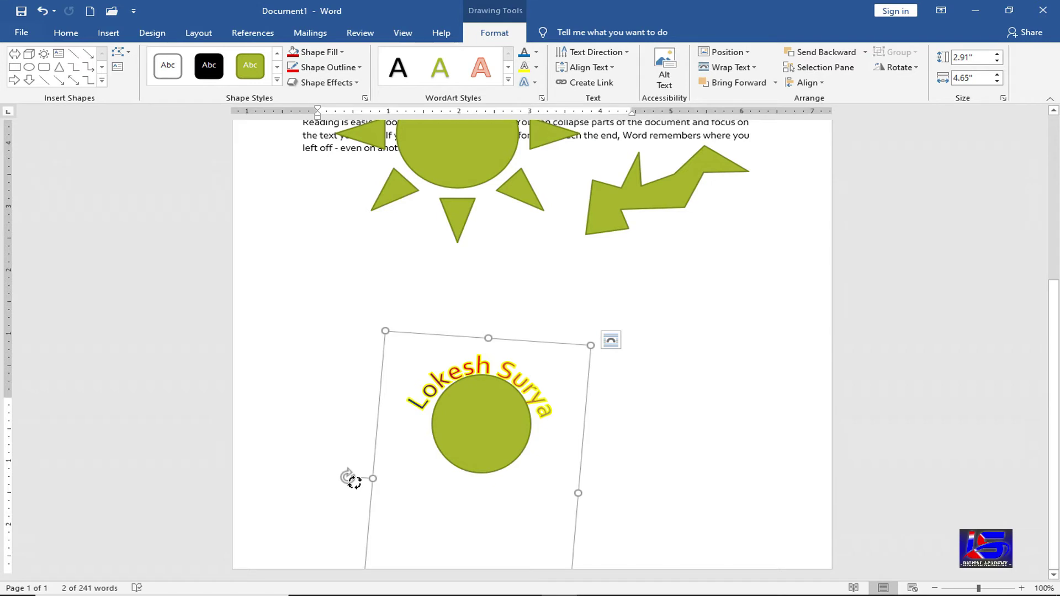
{"action": "left_click_drag", "start_coordinate": [353, 483], "coordinate": [348, 482]}
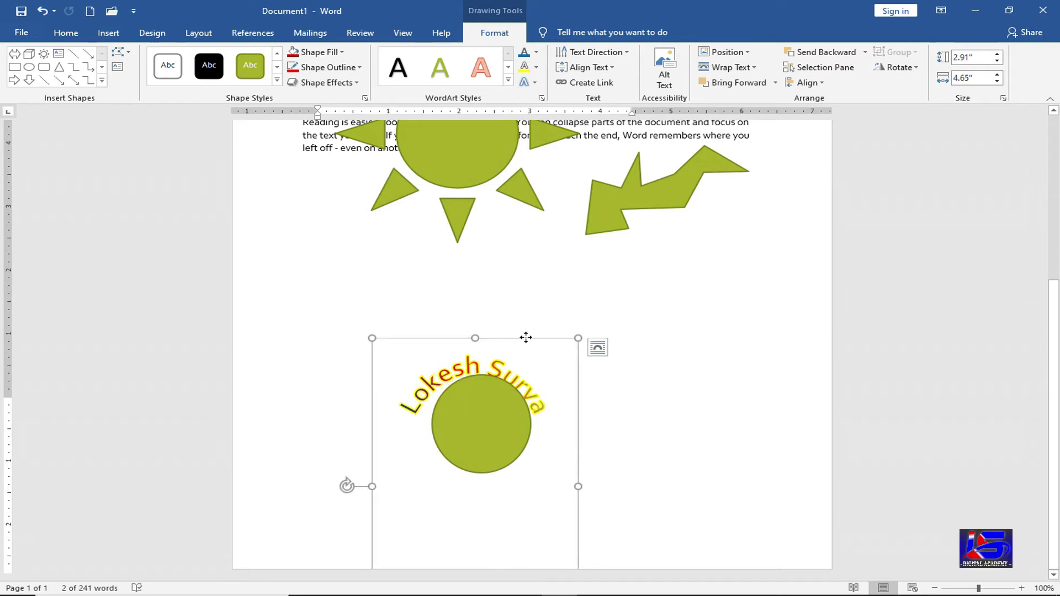
{"action": "left_click_drag", "start_coordinate": [526, 338], "coordinate": [521, 338]}
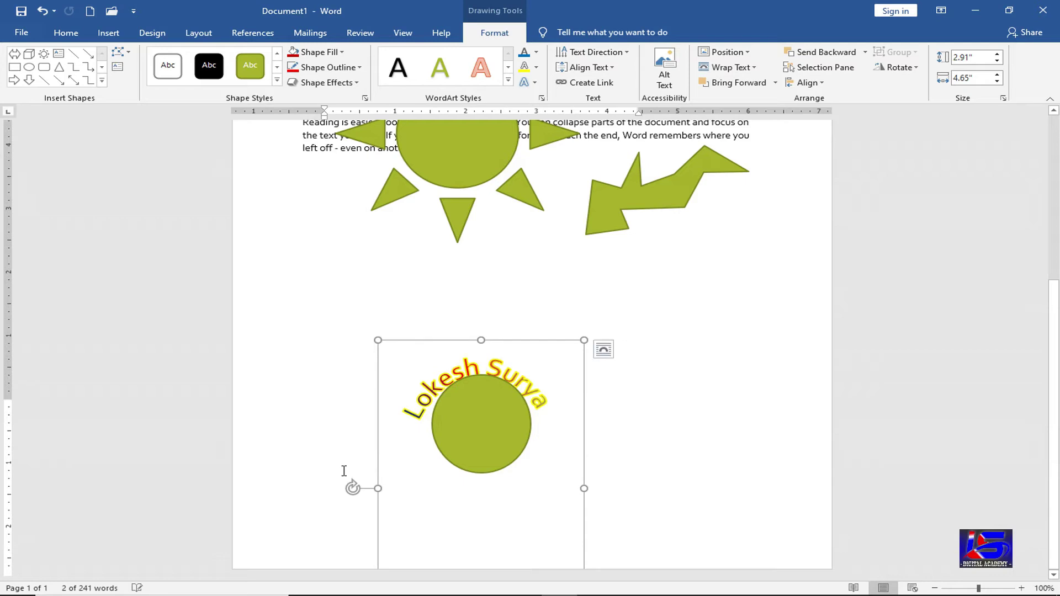
- Review the arched WordArt against the circle, undoing an accidental change
{"action": "left_click", "coordinate": [633, 314]}
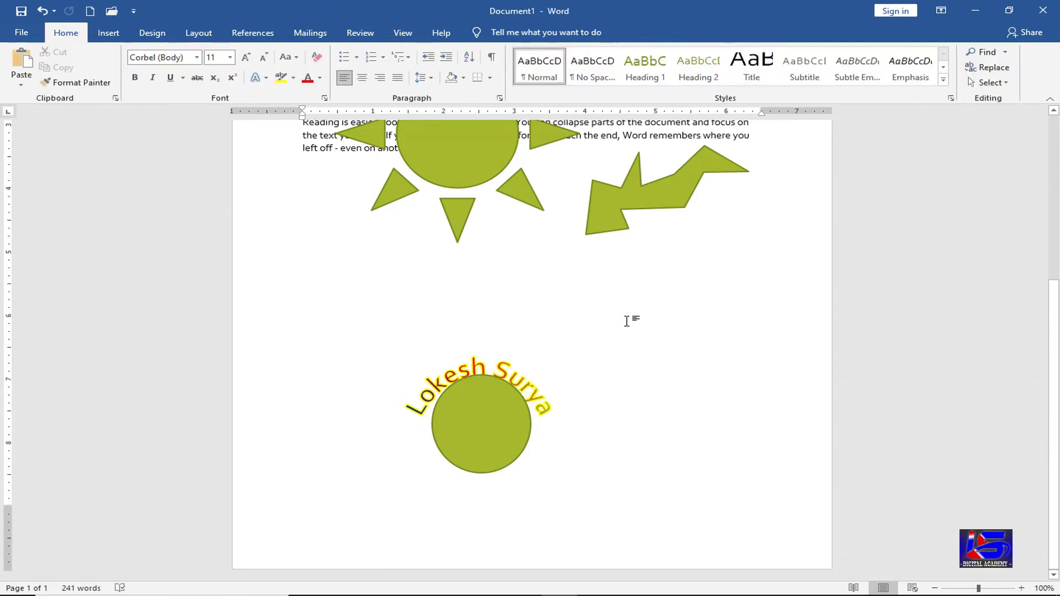
{"action": "left_click", "coordinate": [480, 423]}
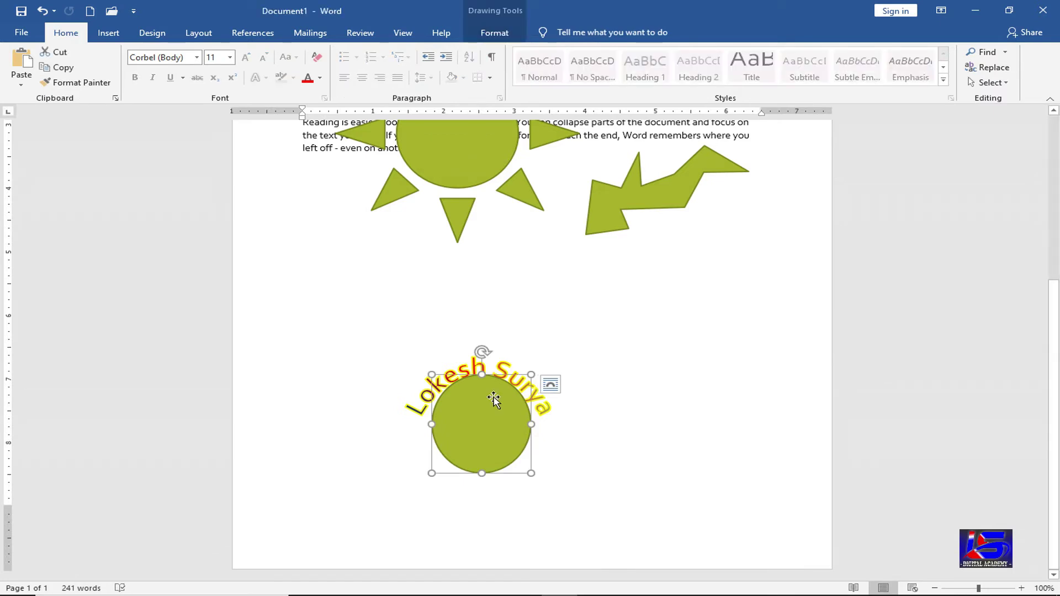
{"action": "triple_click", "coordinate": [503, 371]}
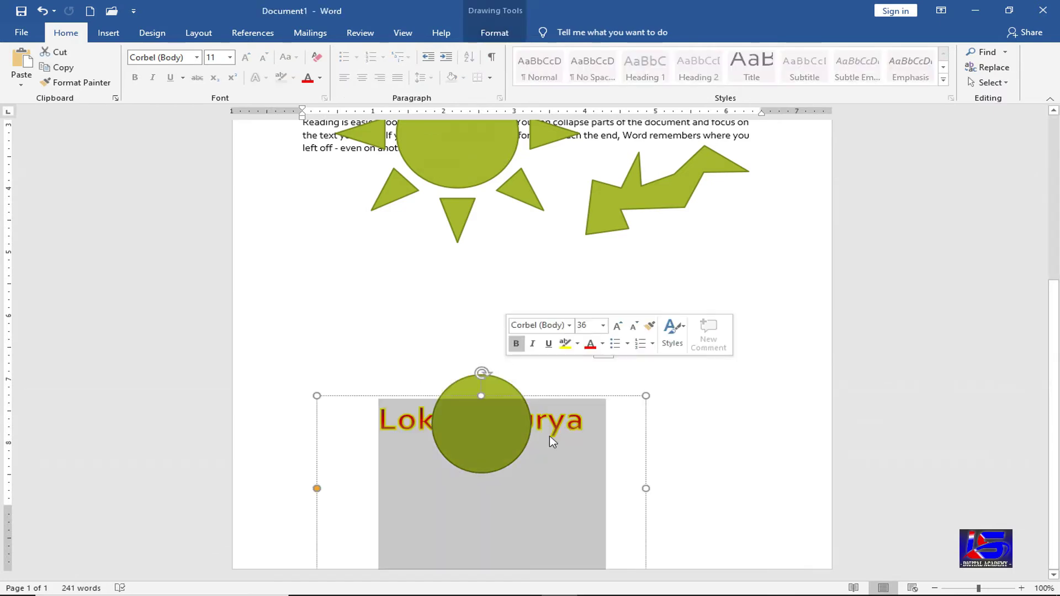
{"action": "left_click", "coordinate": [598, 259]}
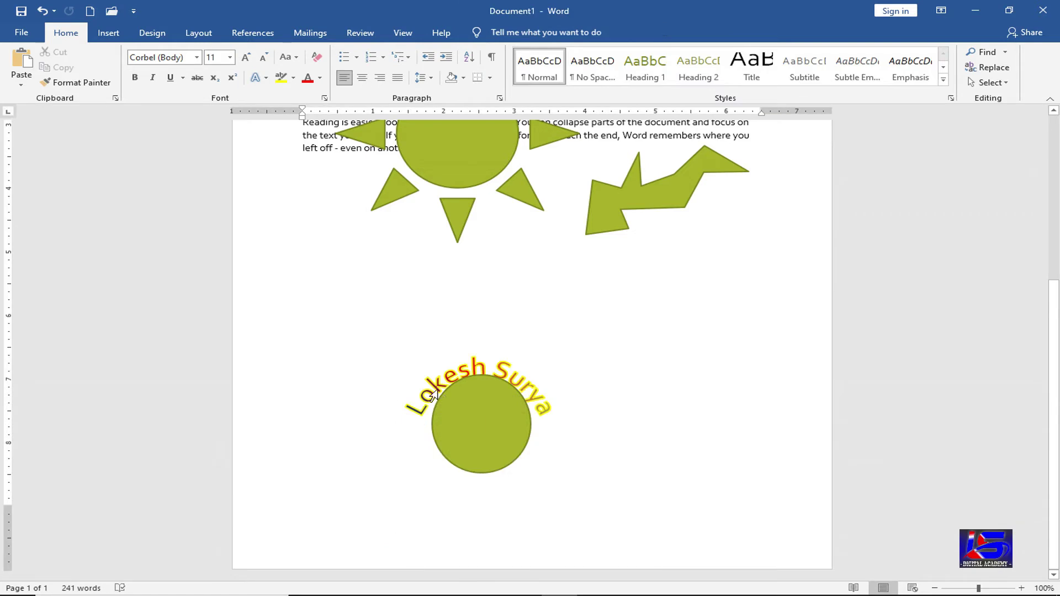
{"action": "key", "text": "ctrl+z"}
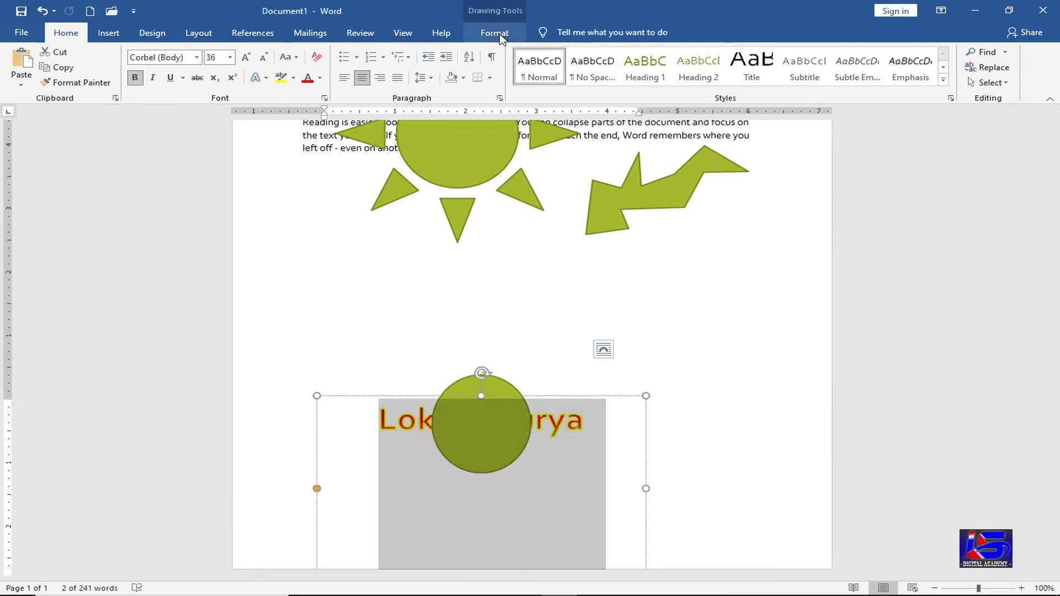
- Leave the WordArt without a transform effect and rotate its box
{"action": "left_click", "coordinate": [500, 34]}
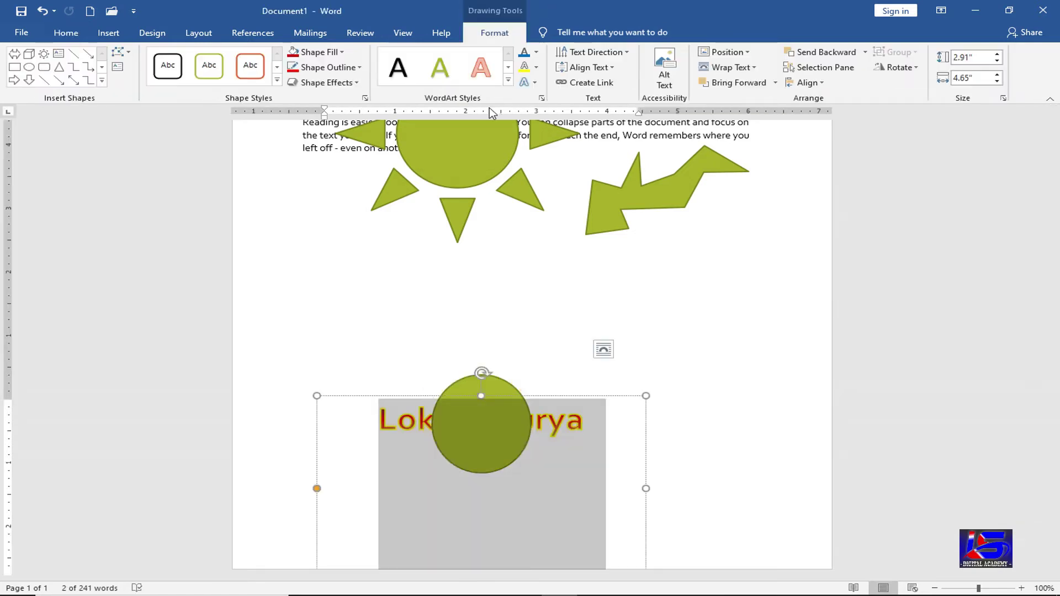
{"action": "left_click", "coordinate": [529, 82]}
{"action": "mouse_move", "coordinate": [570, 267]}
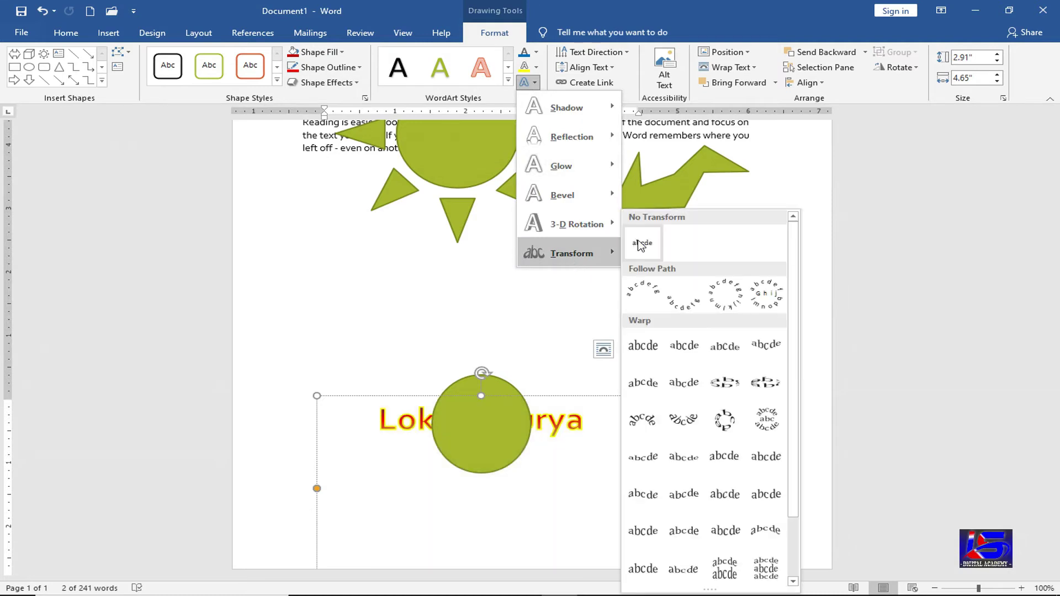
{"action": "left_click", "coordinate": [496, 363]}
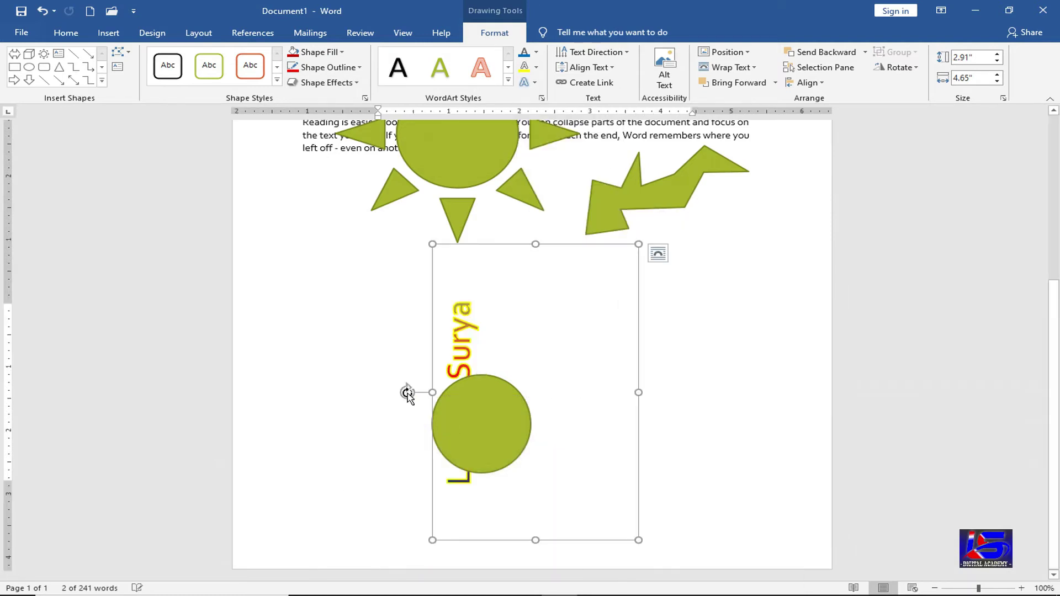
{"action": "left_click_drag", "start_coordinate": [407, 391], "coordinate": [537, 279]}
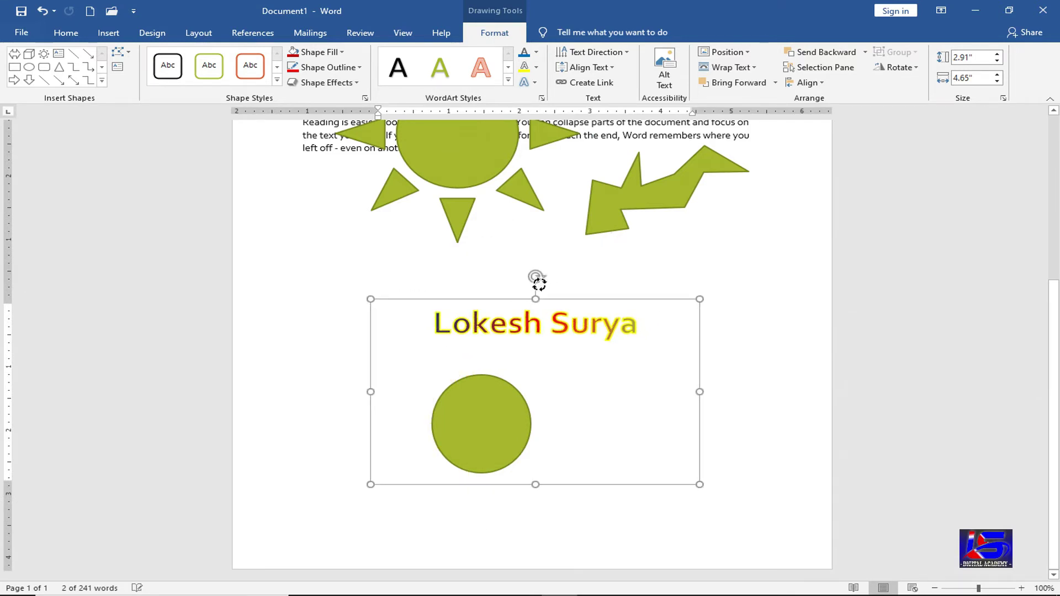
- Turn the WordArt text vertical at 90 degrees, stretch the box taller, then switch to 270 degrees
{"action": "left_click", "coordinate": [625, 55]}
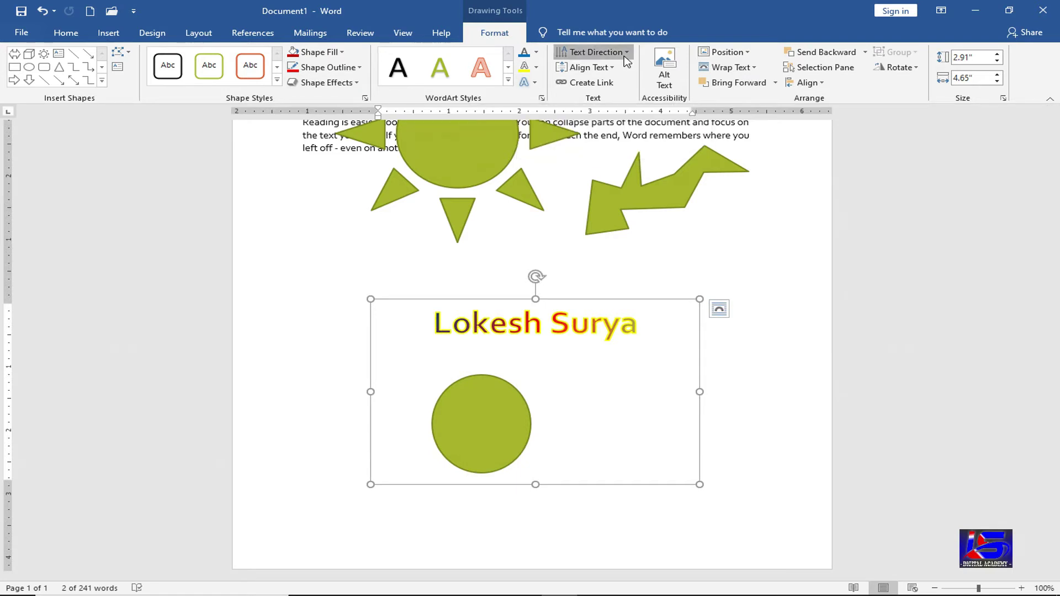
{"action": "left_click", "coordinate": [637, 128]}
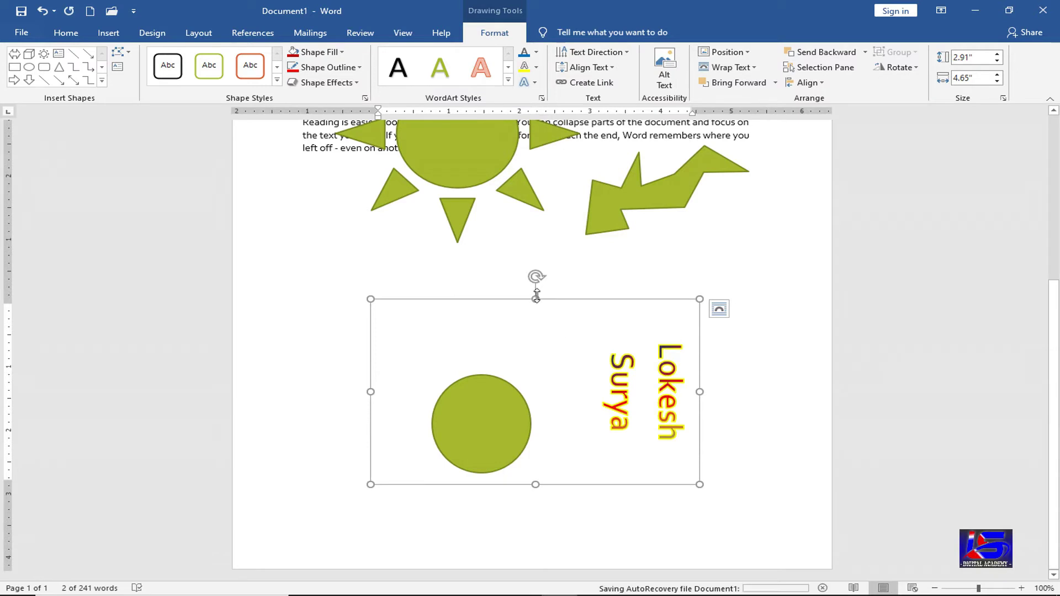
{"action": "left_click_drag", "start_coordinate": [535, 299], "coordinate": [557, 164]}
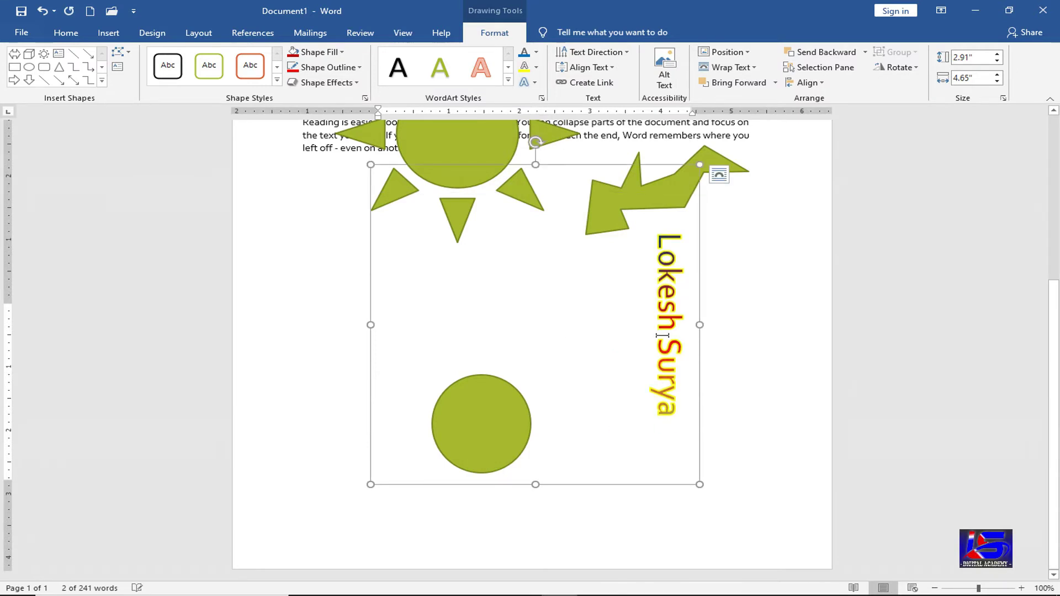
{"action": "left_click", "coordinate": [594, 52]}
{"action": "left_click", "coordinate": [628, 165]}
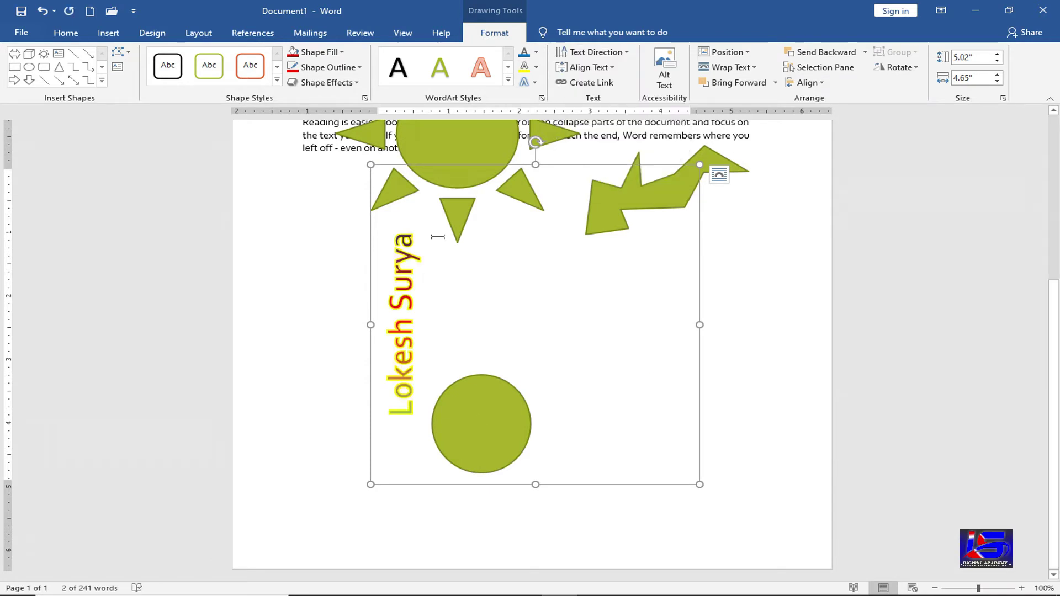
- Try centre and right alignment on the vertical text, then delete the WordArt box
{"action": "left_click", "coordinate": [586, 67]}
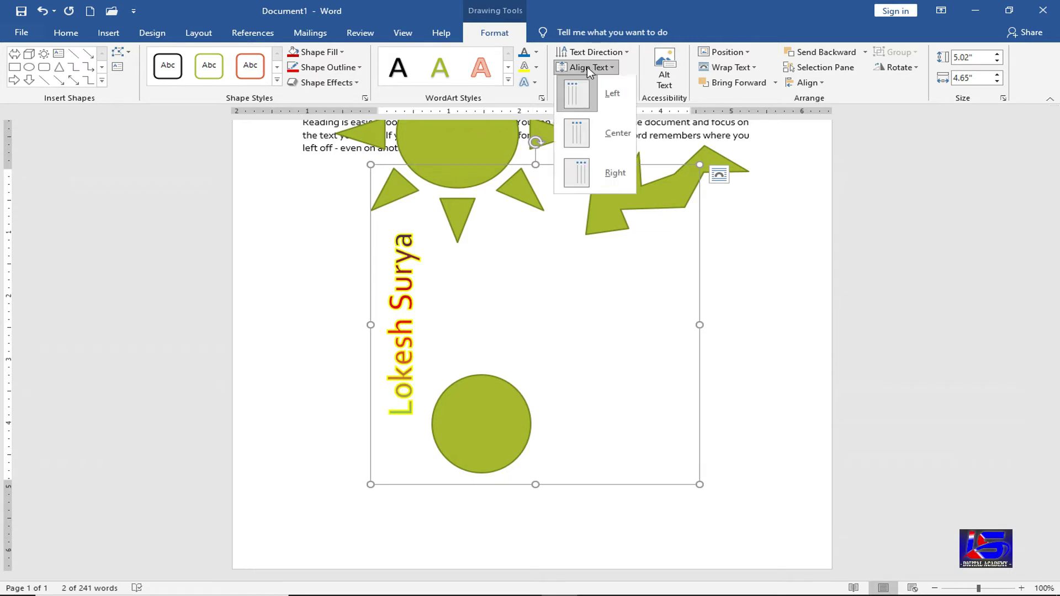
{"action": "left_click", "coordinate": [624, 145]}
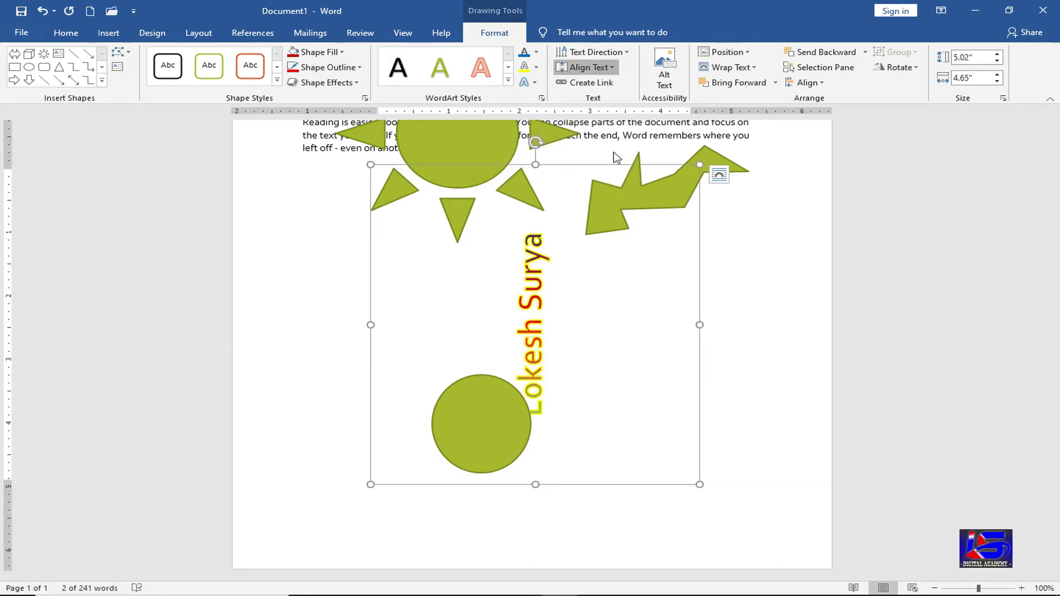
{"action": "left_click", "coordinate": [586, 67]}
{"action": "left_click", "coordinate": [608, 183]}
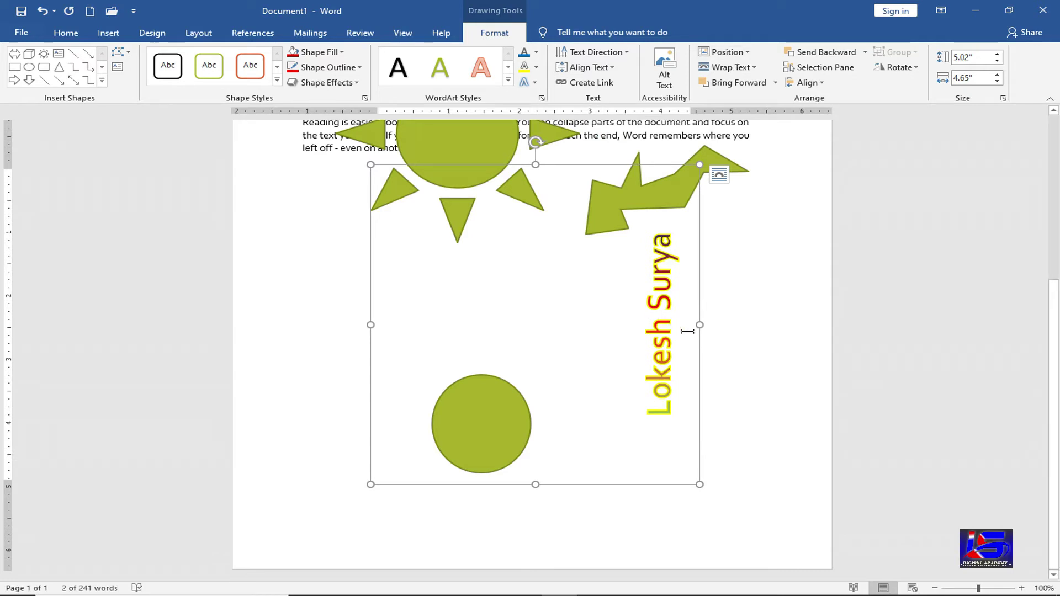
{"action": "key", "text": "Delete"}
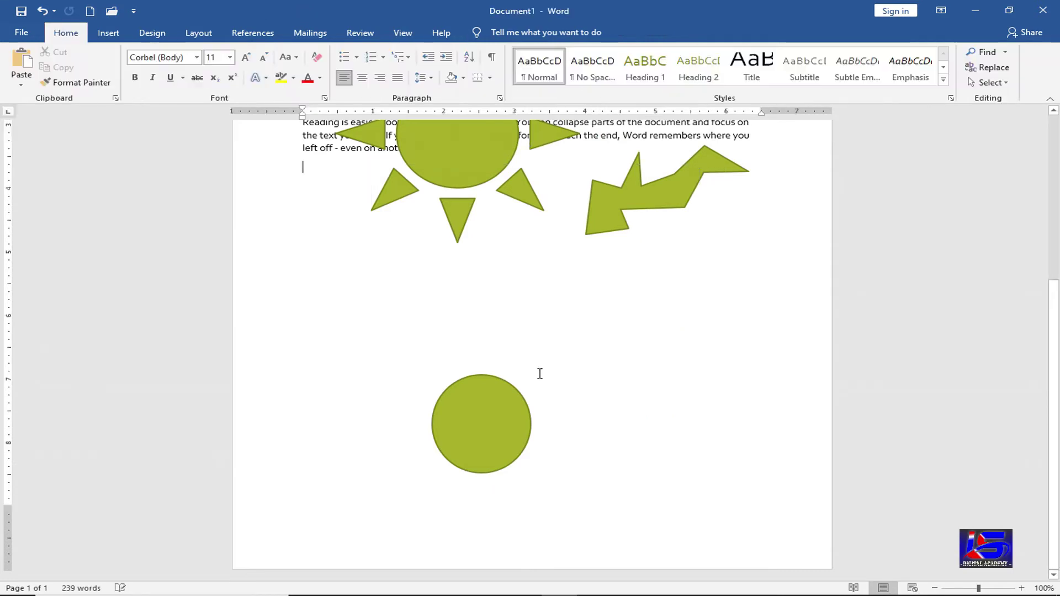
- Delete the orange shape near the sun, then undo that deletion
{"action": "scroll", "coordinate": [537, 371], "scroll_direction": "up", "scroll_amount": 1}
{"action": "scroll", "coordinate": [530, 381], "scroll_direction": "up", "scroll_amount": 5}
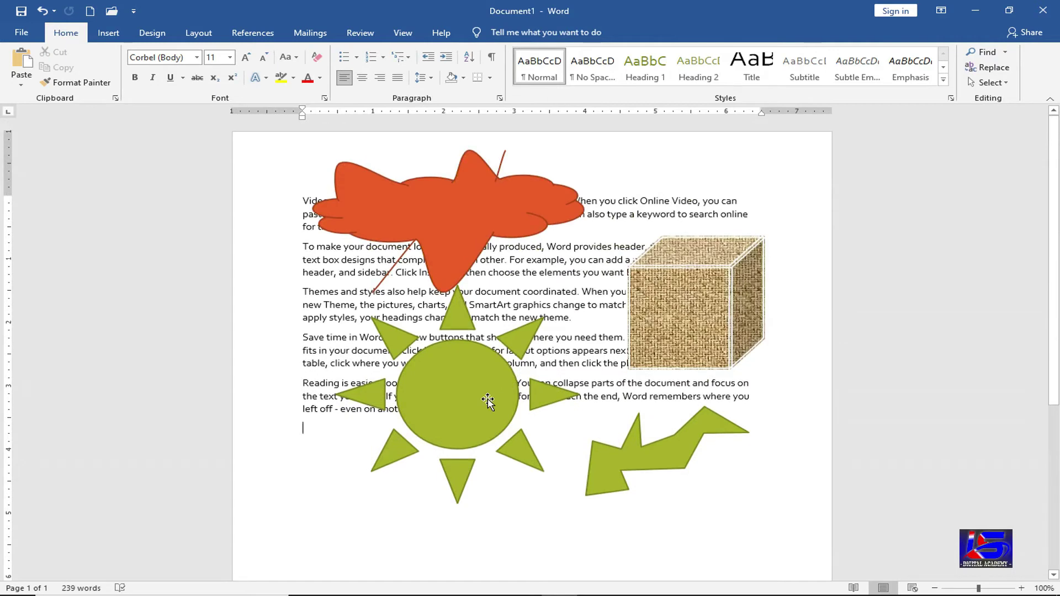
{"action": "left_click", "coordinate": [483, 396]}
{"action": "left_click", "coordinate": [479, 232]}
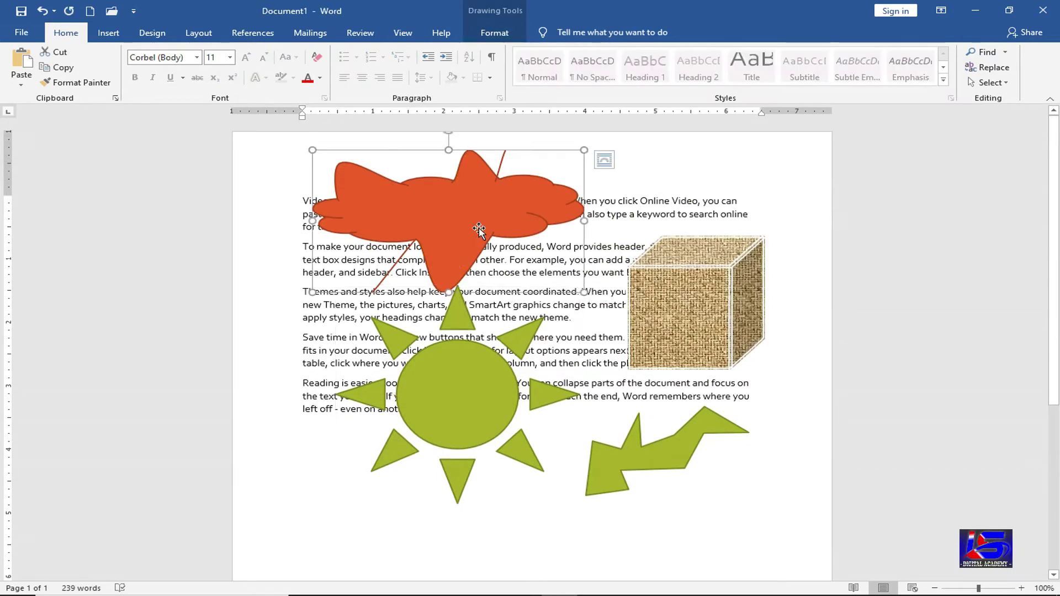
{"action": "key", "text": "Delete"}
{"action": "key", "text": "ctrl+z"}
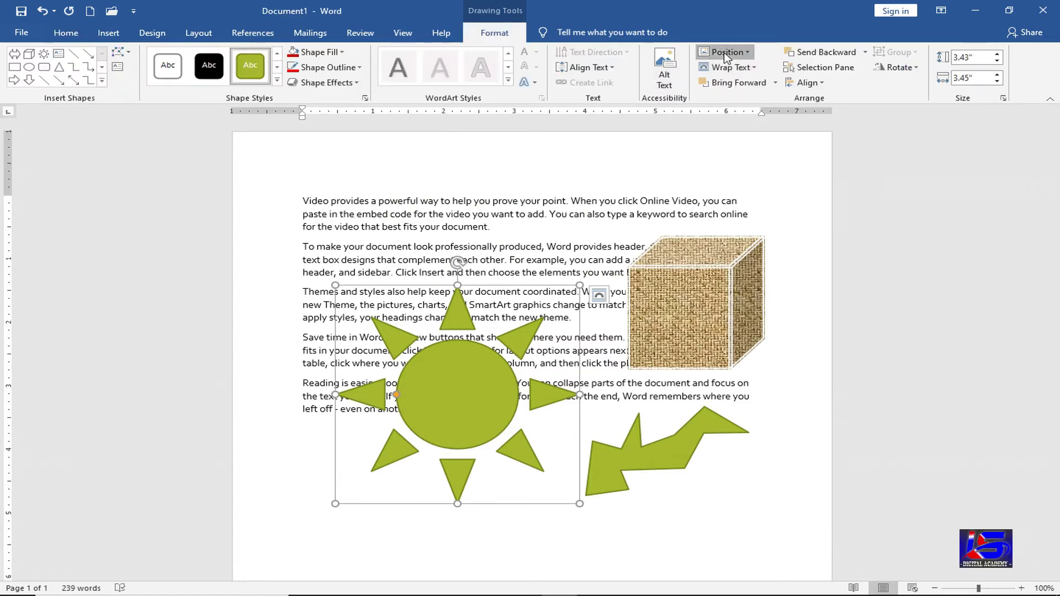
- Position the sun at Top Left with Top and Bottom text wrapping
{"action": "left_click", "coordinate": [724, 52]}
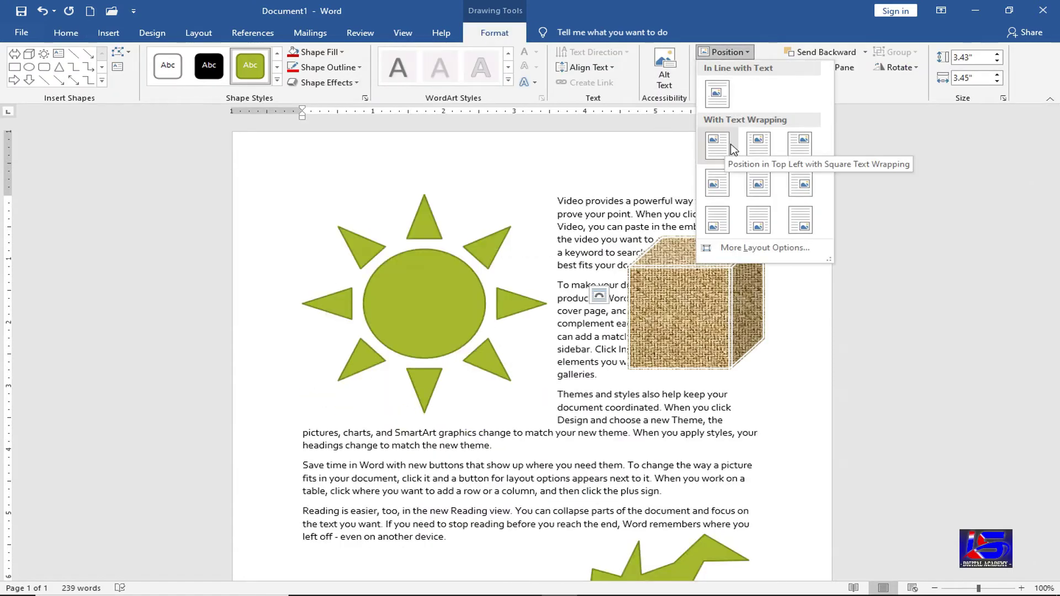
{"action": "left_click", "coordinate": [462, 312]}
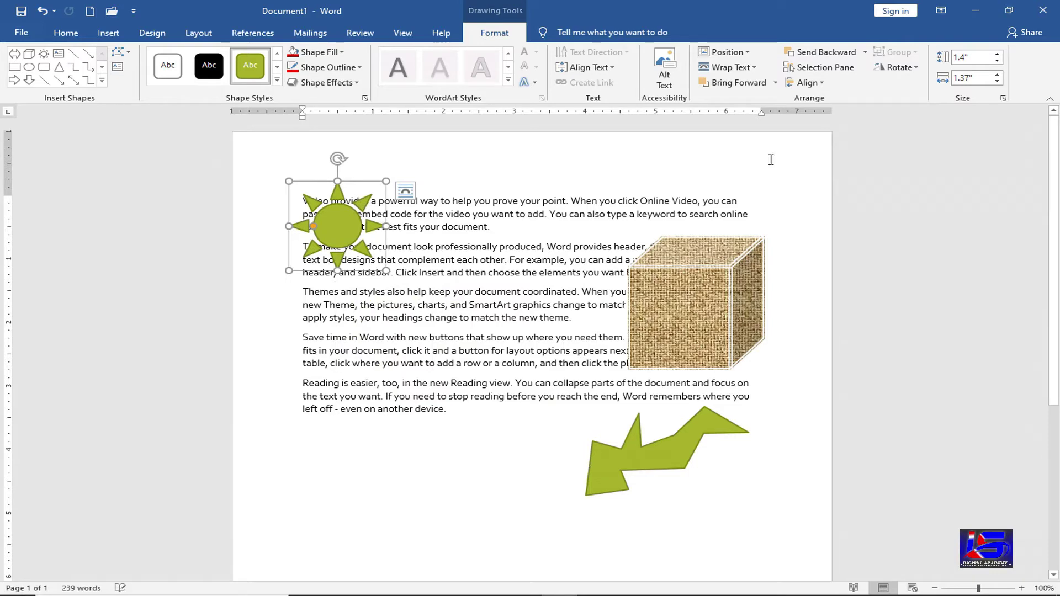
{"action": "left_click", "coordinate": [720, 51]}
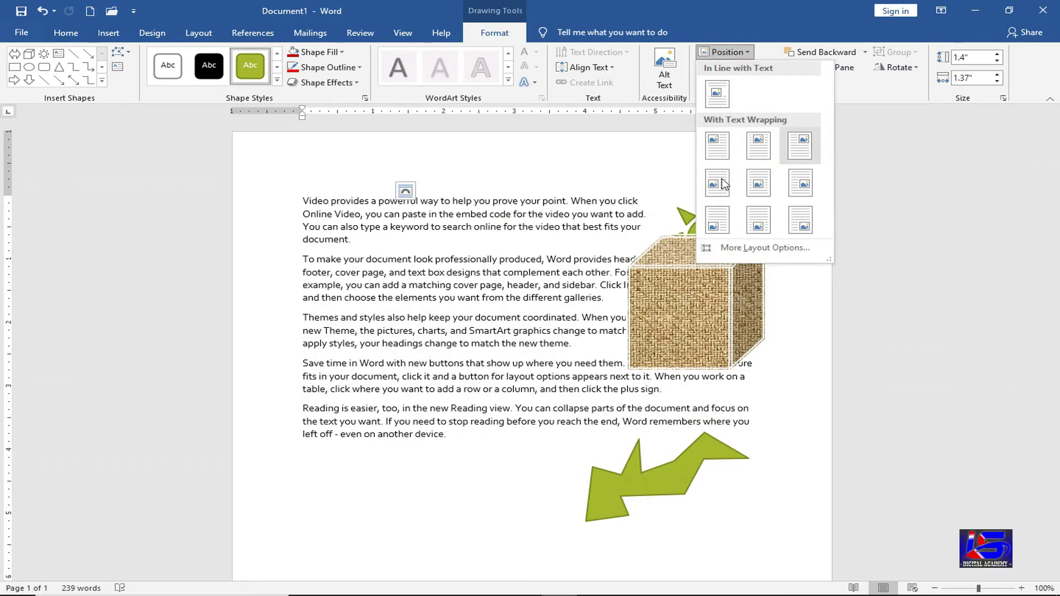
{"action": "left_click", "coordinate": [720, 147]}
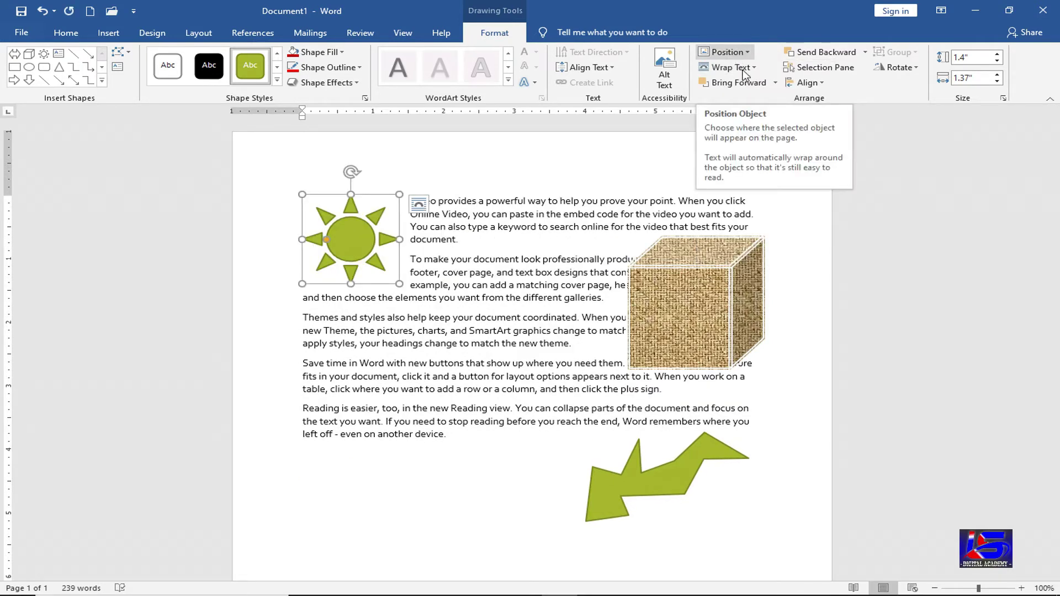
{"action": "left_click", "coordinate": [734, 68]}
{"action": "left_click", "coordinate": [749, 146]}
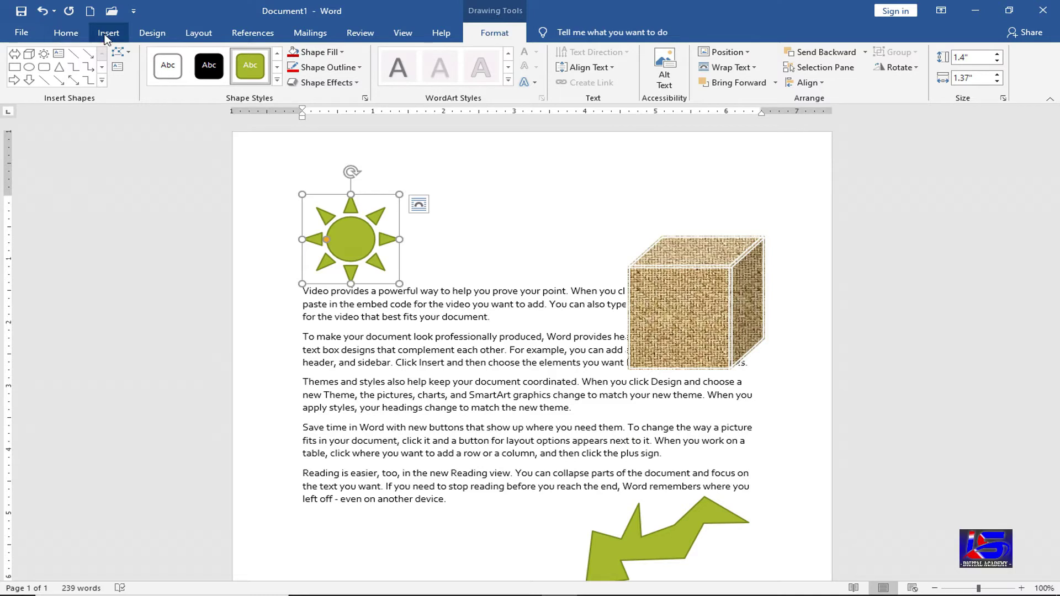
- Delete the sun, the green arrow and the textured cube one after another
{"action": "left_click", "coordinate": [108, 35]}
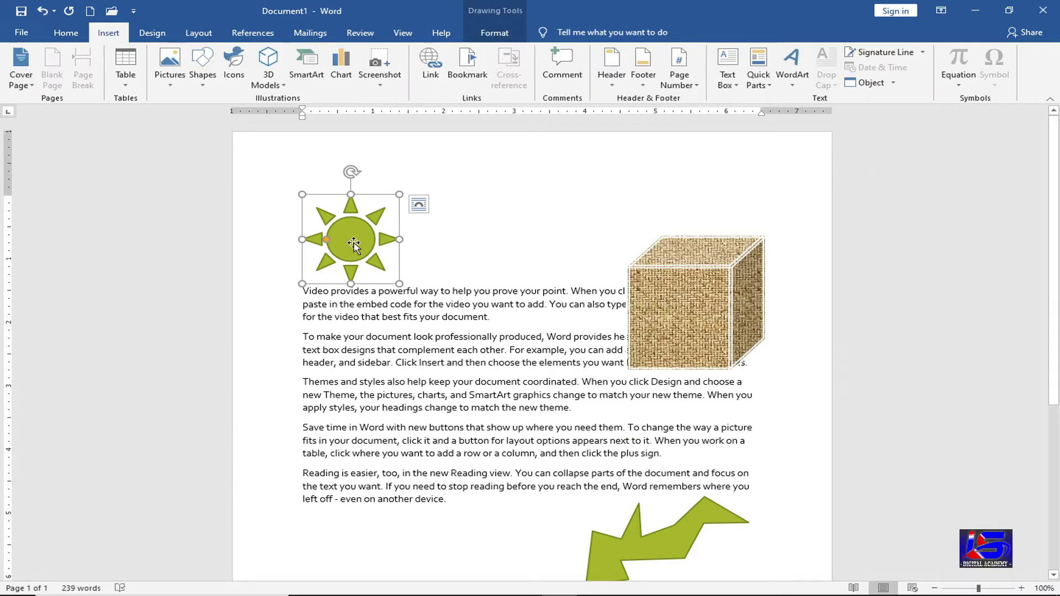
{"action": "key", "text": "Delete"}
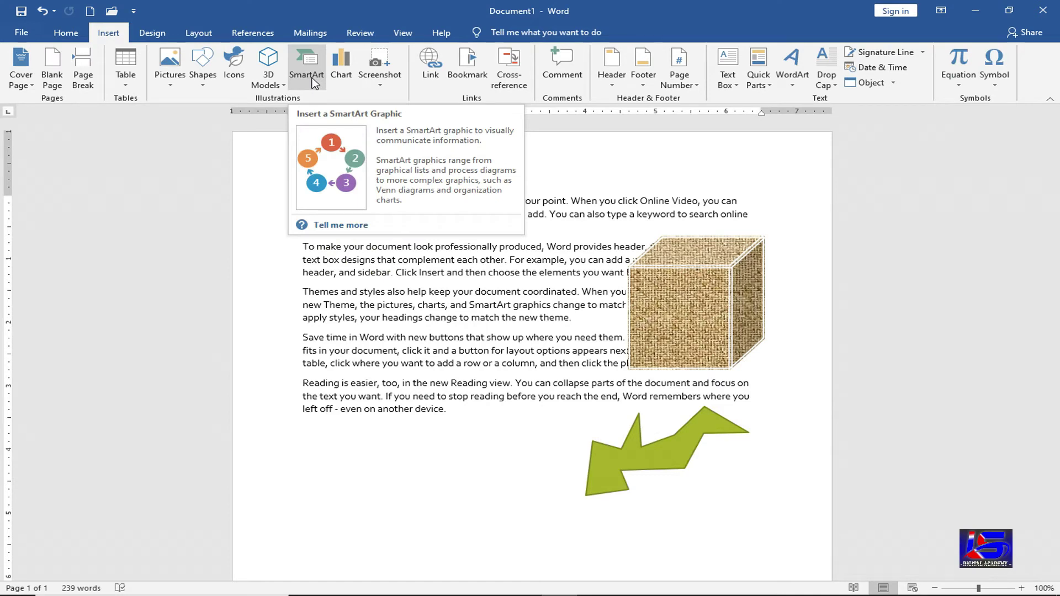
{"action": "left_click", "coordinate": [684, 454]}
{"action": "key", "text": "Delete"}
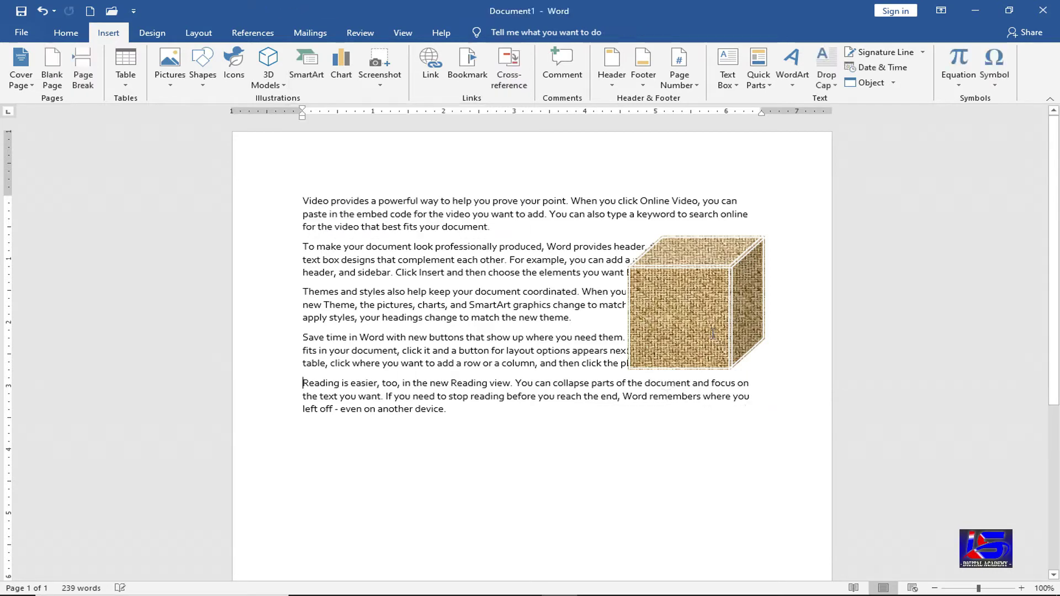
{"action": "left_click", "coordinate": [712, 335]}
{"action": "key", "text": "Delete"}
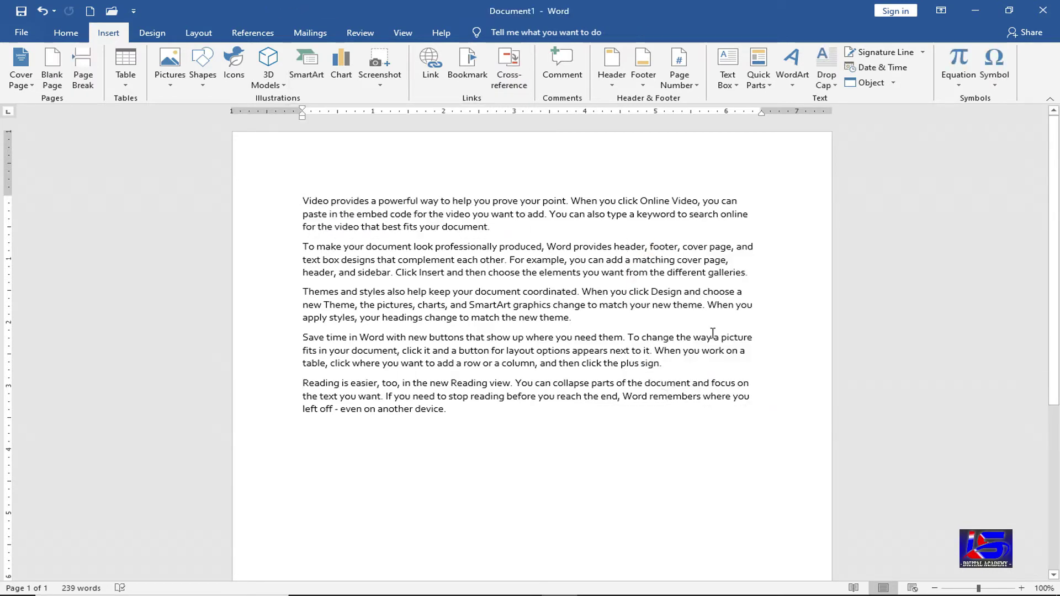
- Preview SmartArt List, Process and Cycle layouts such as Vertical Box List and Segmented Cycle
{"action": "left_click", "coordinate": [307, 72]}
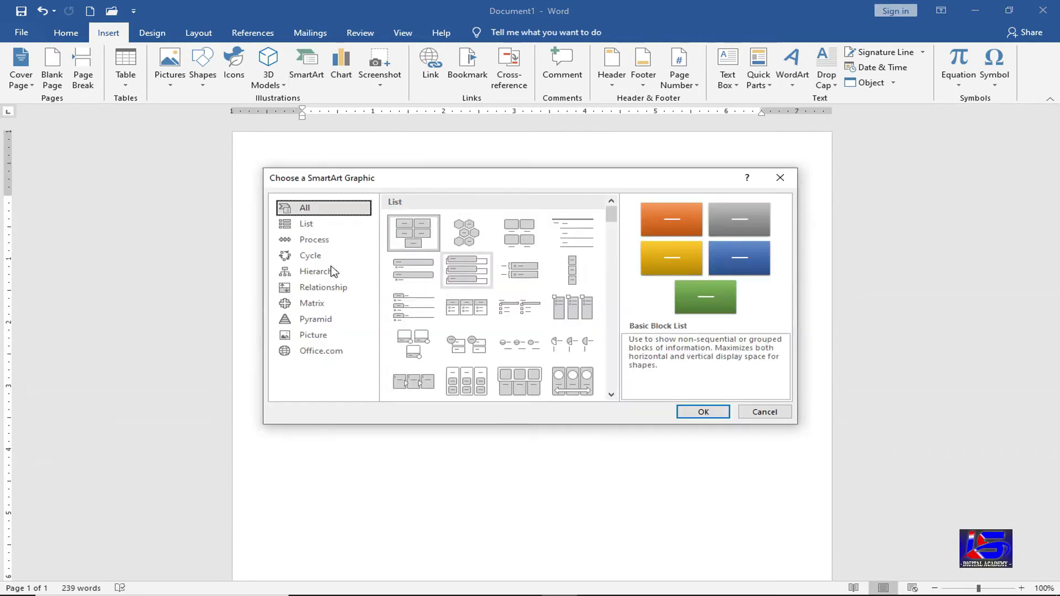
{"action": "left_click", "coordinate": [307, 224]}
{"action": "left_click", "coordinate": [470, 254]}
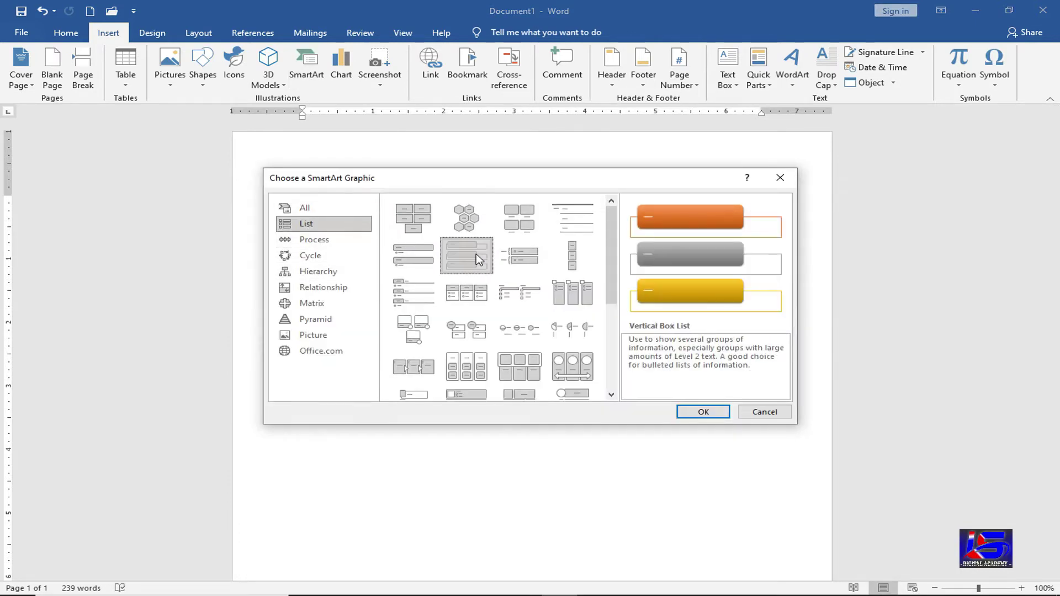
{"action": "left_click", "coordinate": [331, 239]}
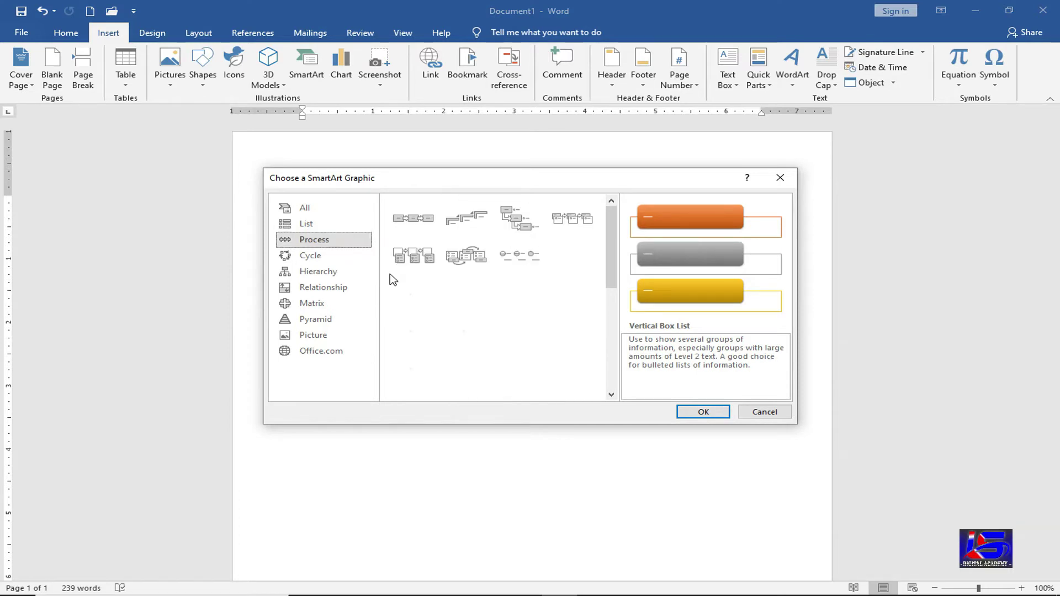
{"action": "left_click", "coordinate": [418, 303]}
{"action": "left_click", "coordinate": [572, 293]}
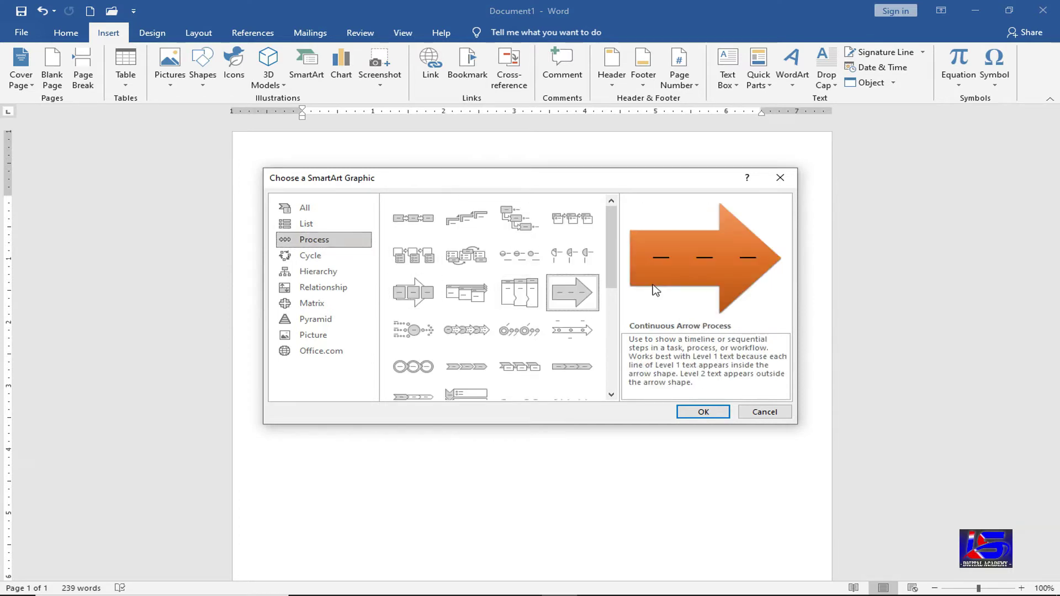
{"action": "left_click", "coordinate": [311, 257]}
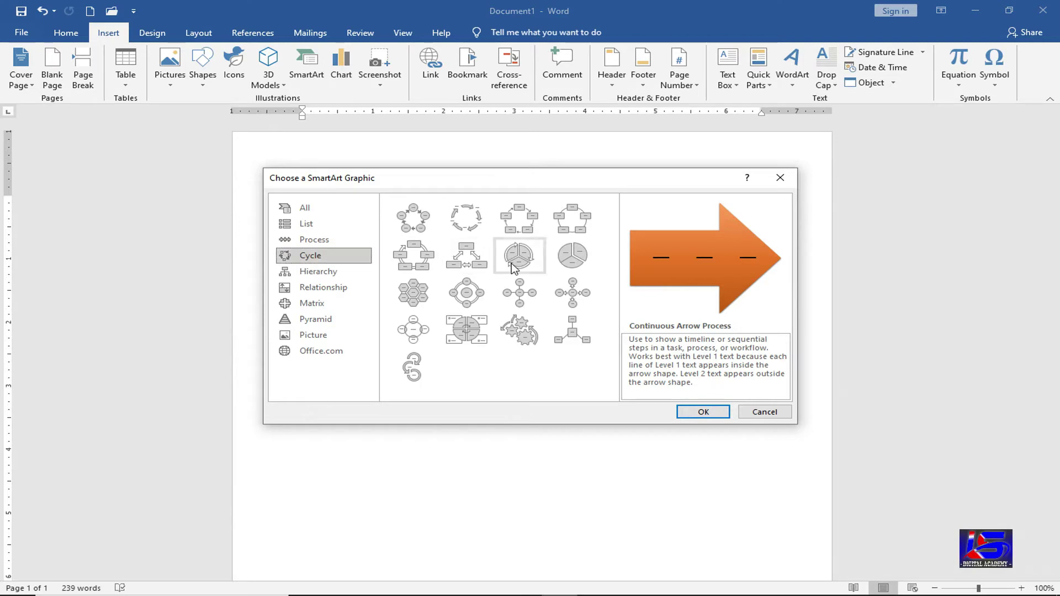
{"action": "left_click", "coordinate": [519, 257]}
- Browse the remaining SmartArt categories, then insert the Hierarchy Organization Chart
{"action": "left_click", "coordinate": [329, 274]}
{"action": "left_click", "coordinate": [331, 288]}
{"action": "left_click", "coordinate": [324, 304]}
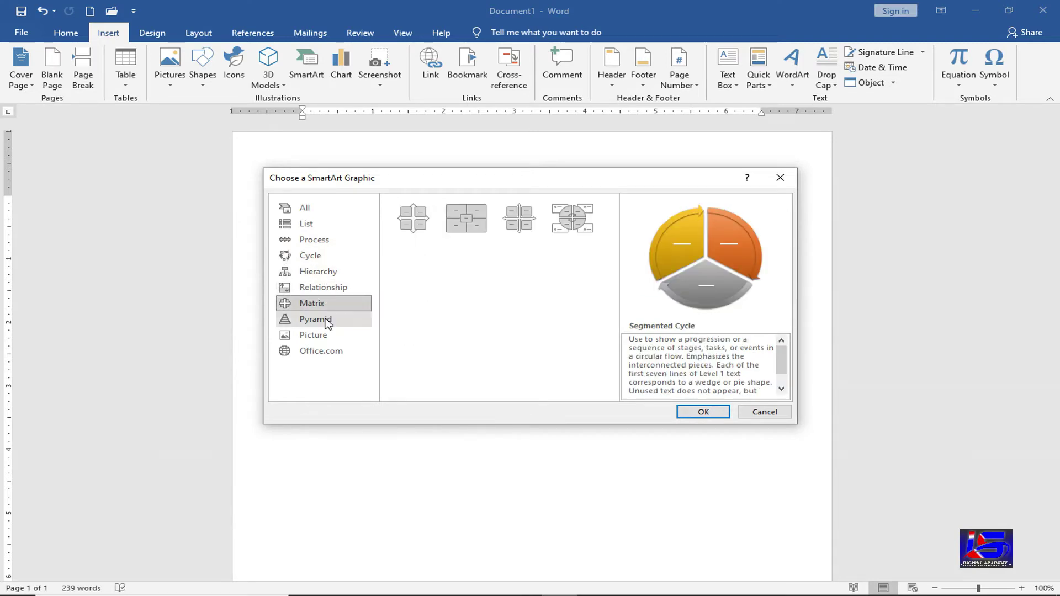
{"action": "left_click", "coordinate": [322, 320]}
{"action": "left_click", "coordinate": [319, 338]}
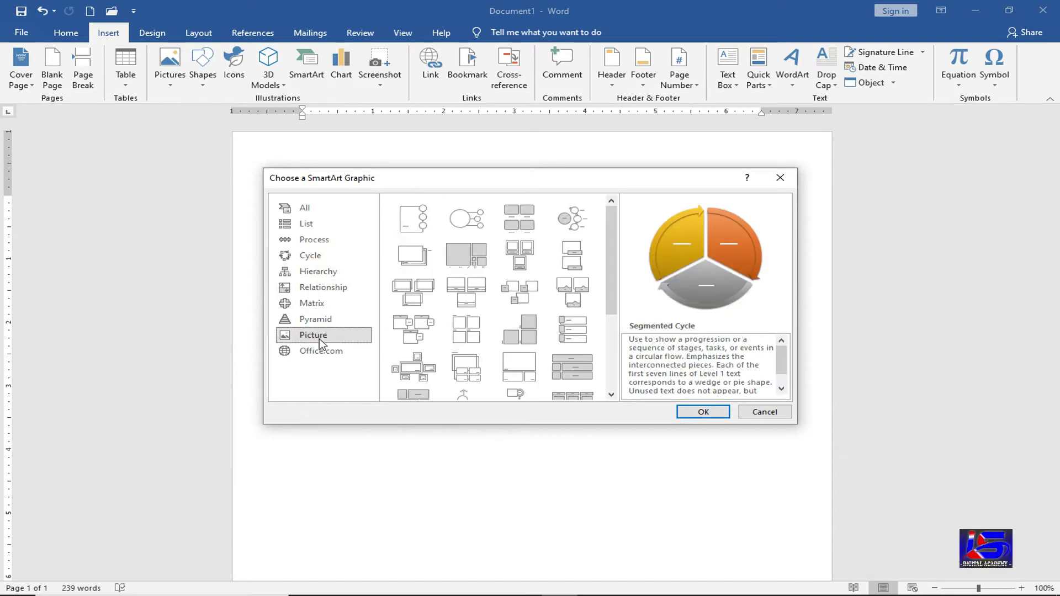
{"action": "left_click", "coordinate": [320, 304]}
{"action": "left_click", "coordinate": [319, 256]}
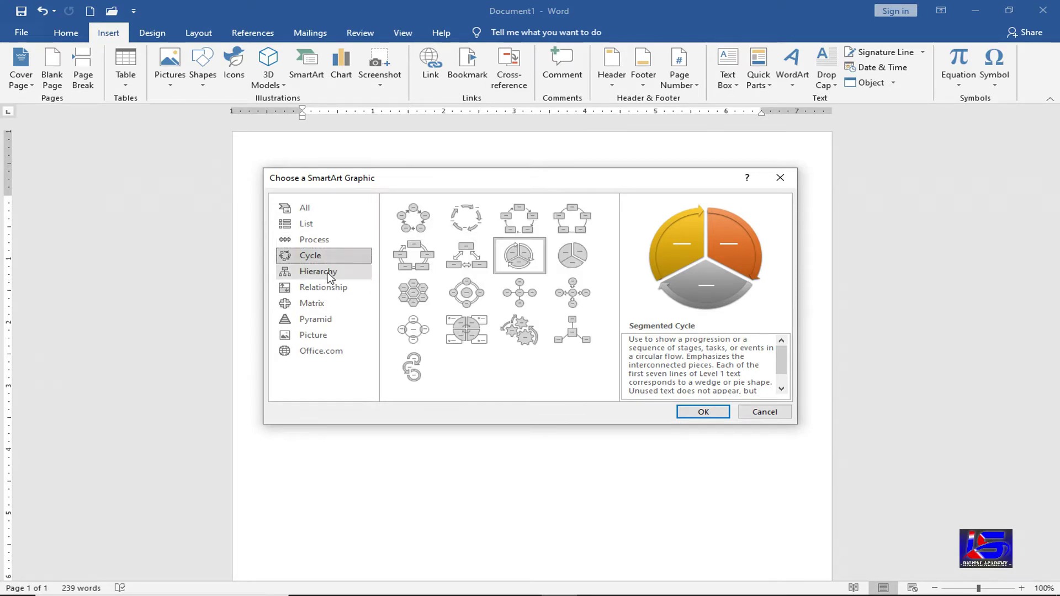
{"action": "left_click", "coordinate": [327, 271]}
{"action": "left_click", "coordinate": [434, 234]}
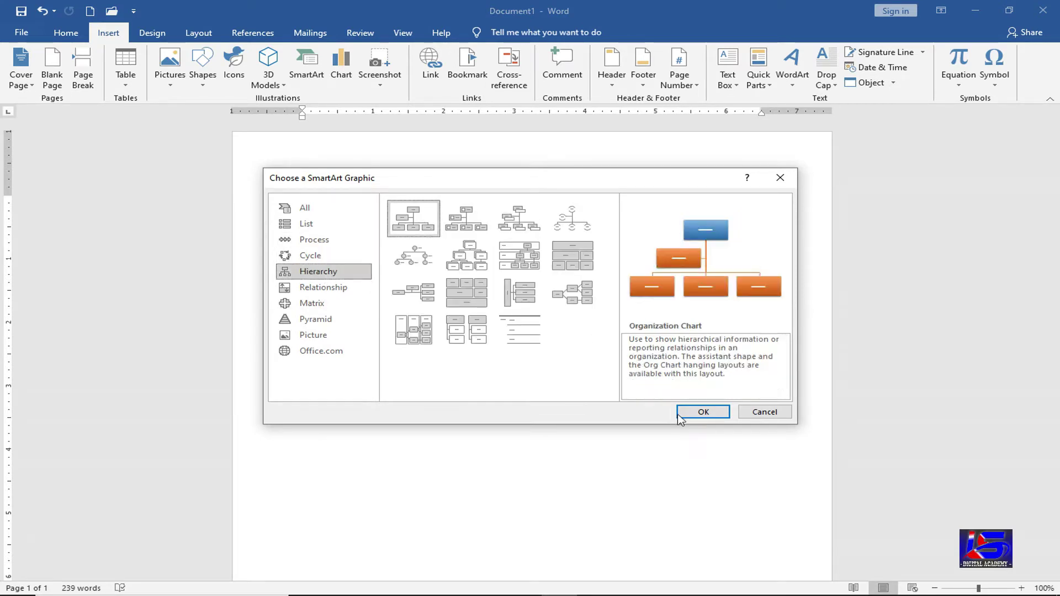
{"action": "left_click", "coordinate": [703, 412]}
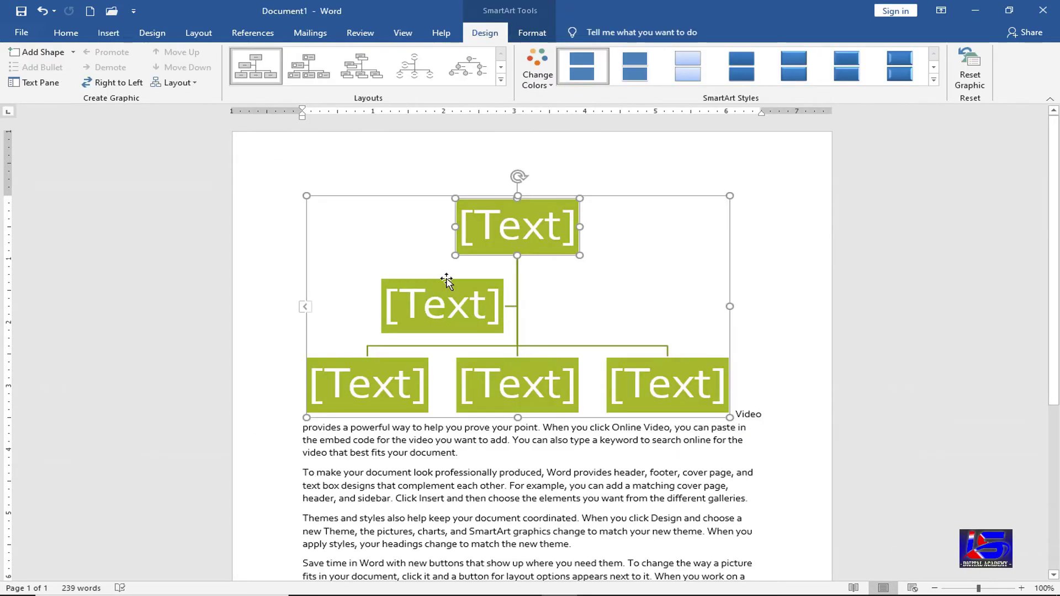
- Remove the assistant box and label the top box 'Computer'
{"action": "left_click", "coordinate": [446, 278]}
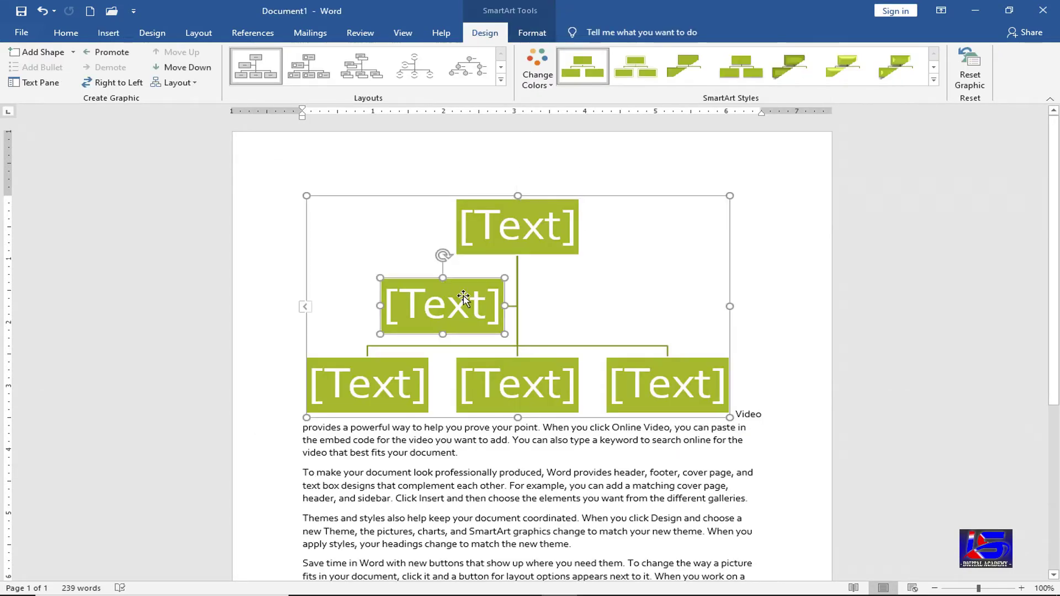
{"action": "key", "text": "Delete"}
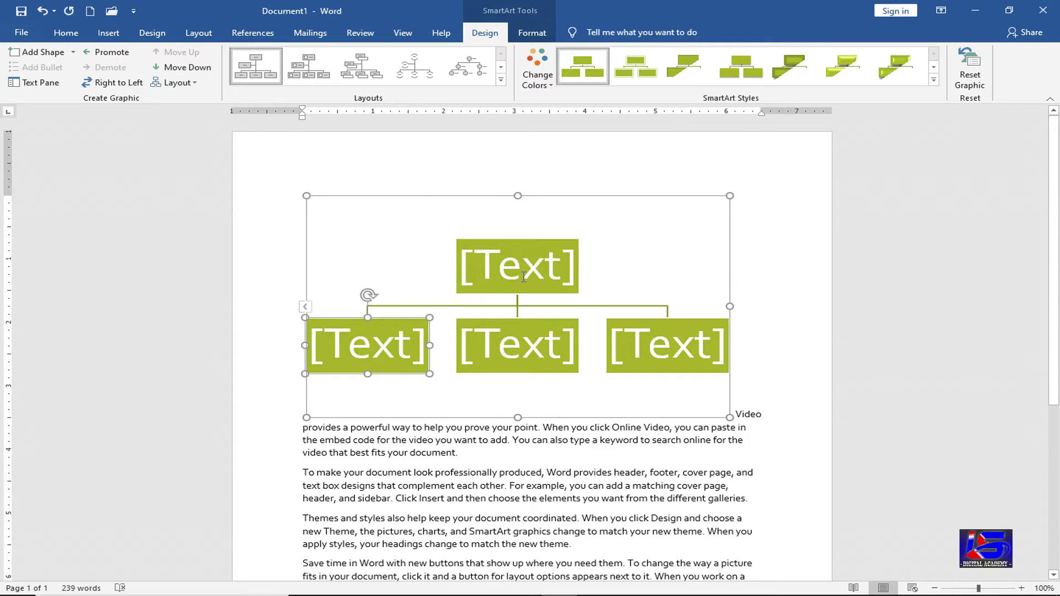
{"action": "left_click", "coordinate": [524, 276]}
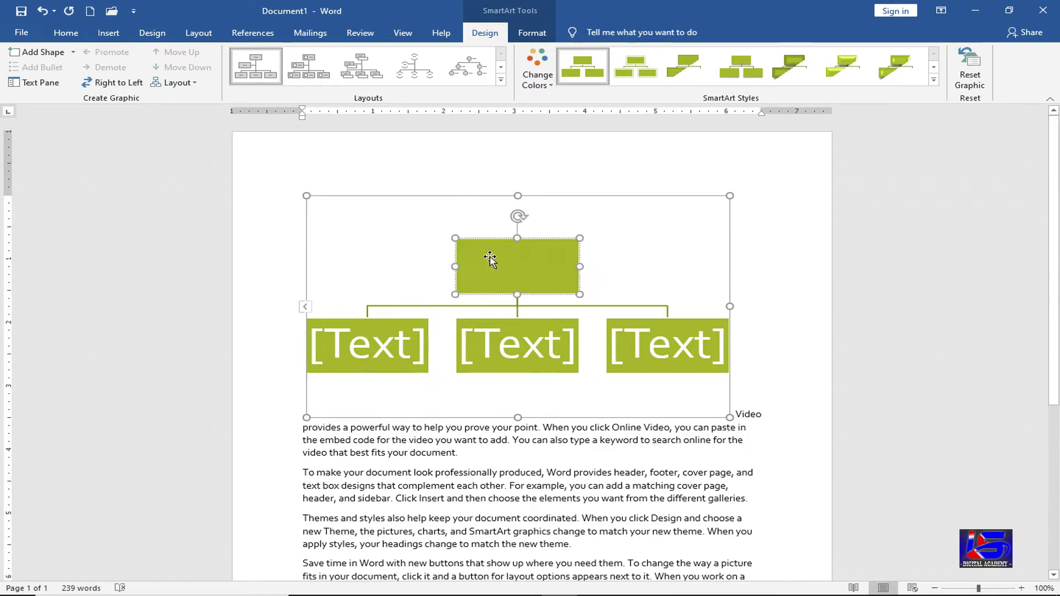
{"action": "type", "text": "Compute"}
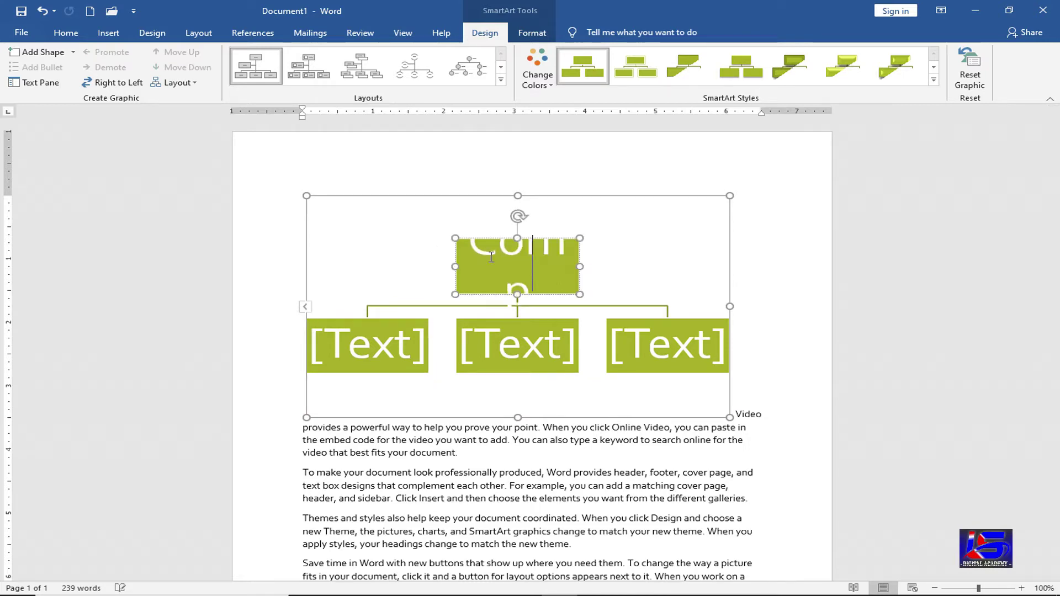
{"action": "type", "text": "r"}
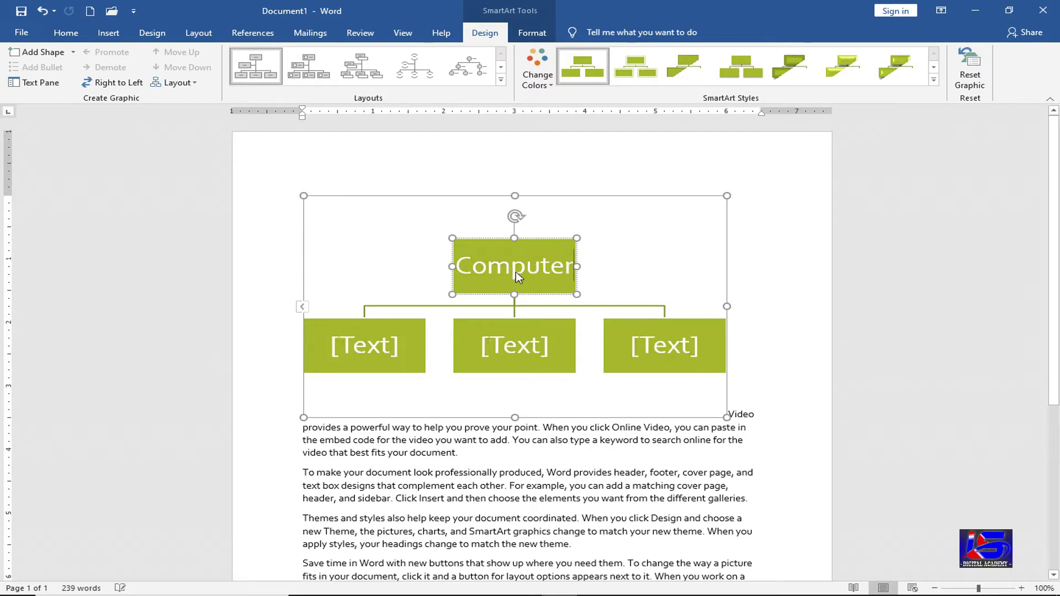
- Label the three lower boxes 'Digital', 'Analog' and 'Hybird'
{"action": "left_click", "coordinate": [375, 346]}
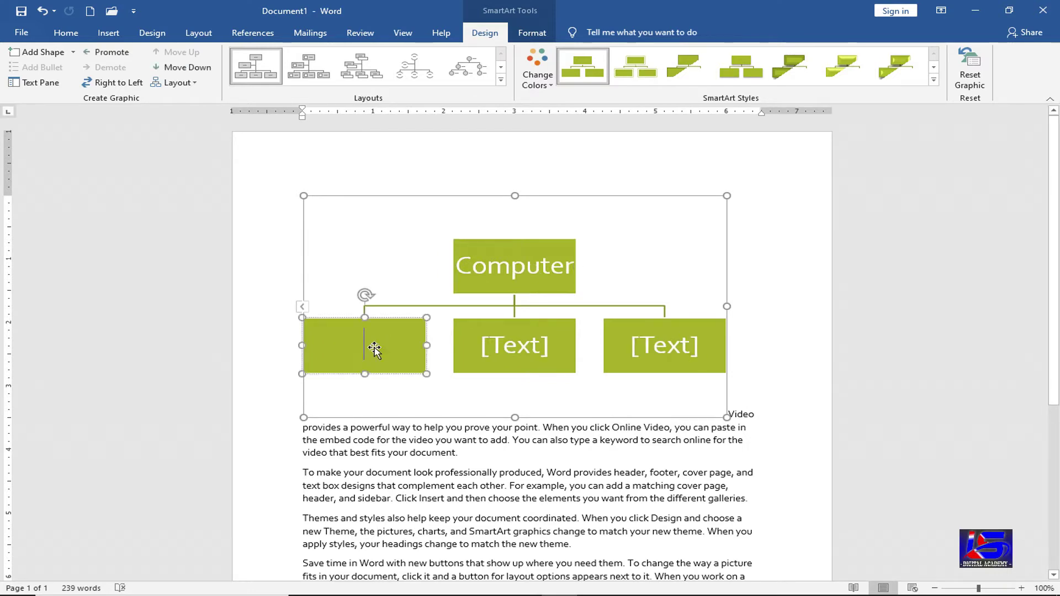
{"action": "type", "text": "Digitla"}
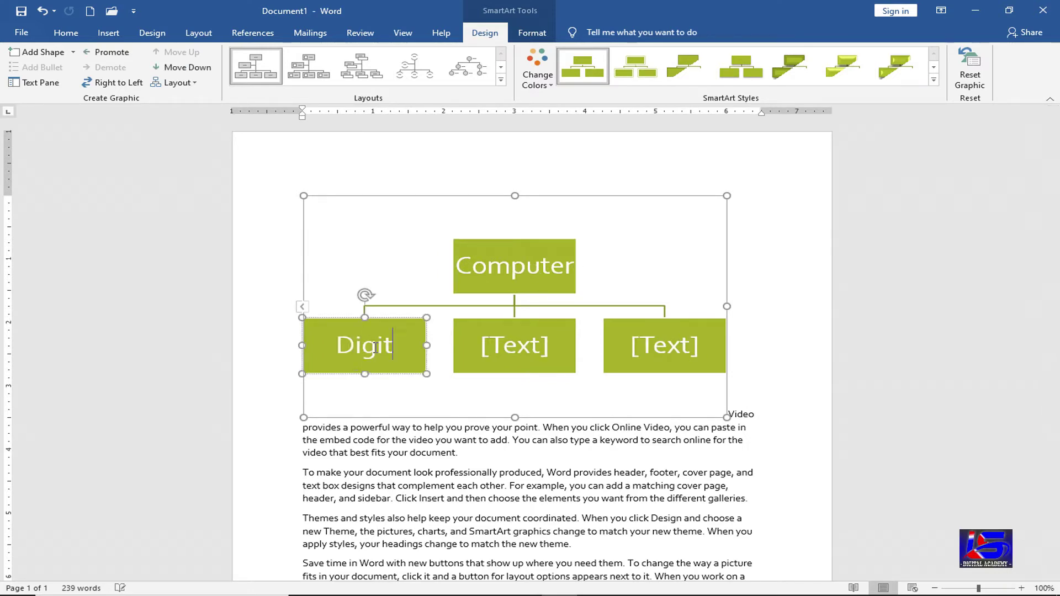
{"action": "key", "text": "BackSpace"}
{"action": "key", "text": "BackSpace"}
{"action": "type", "text": "a"}
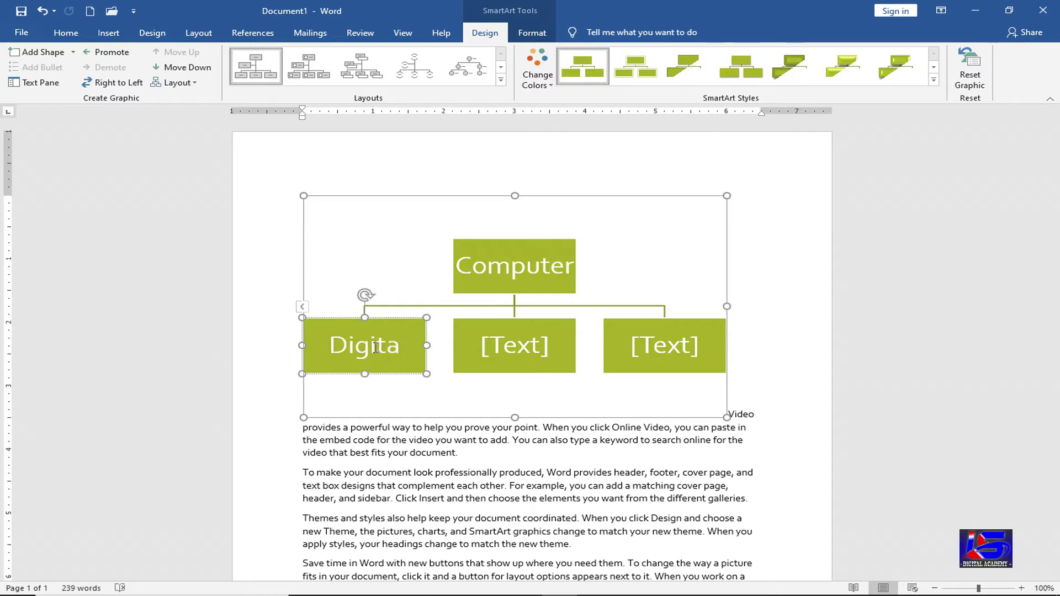
{"action": "type", "text": "l"}
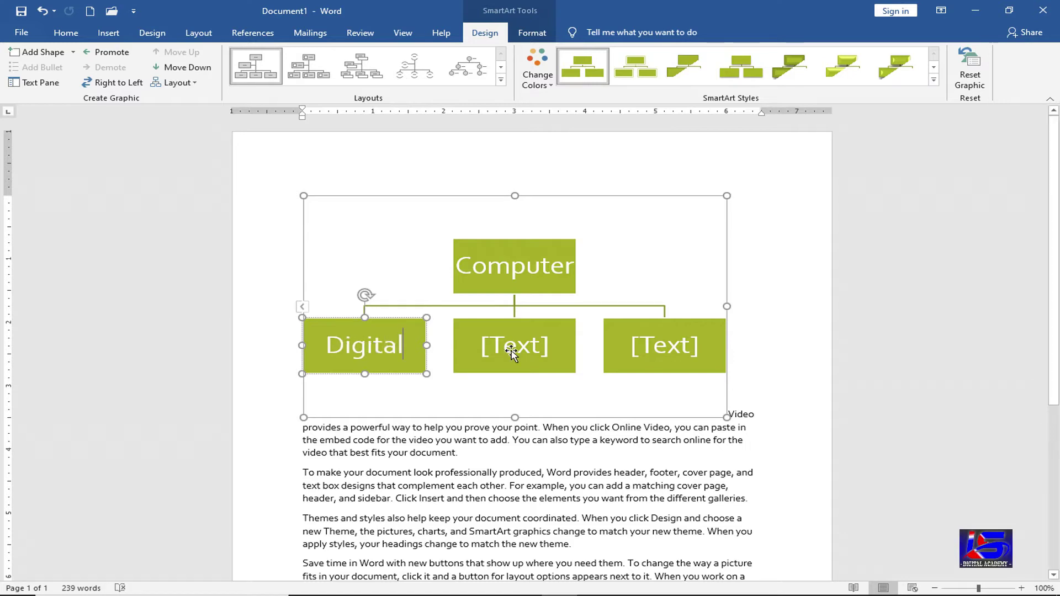
{"action": "left_click", "coordinate": [512, 352]}
{"action": "type", "text": "Analog"}
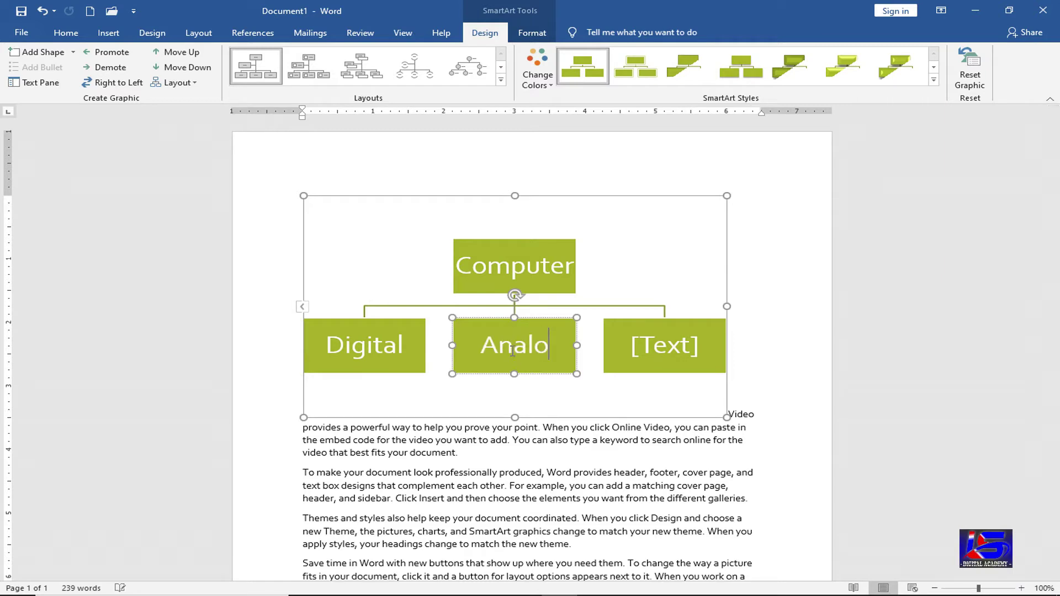
{"action": "left_click", "coordinate": [666, 351]}
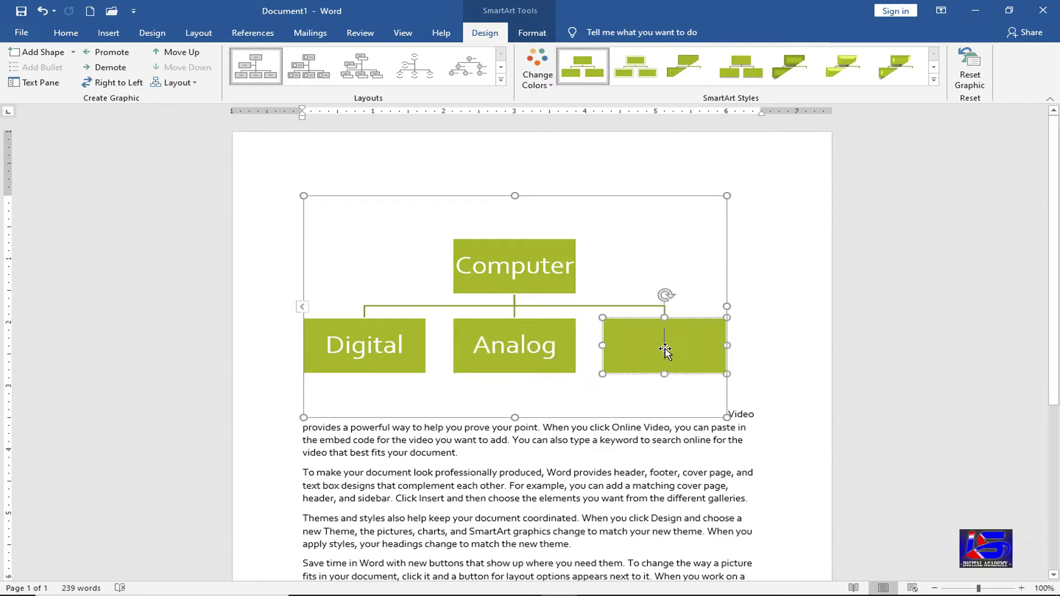
{"action": "type", "text": "Hybird"}
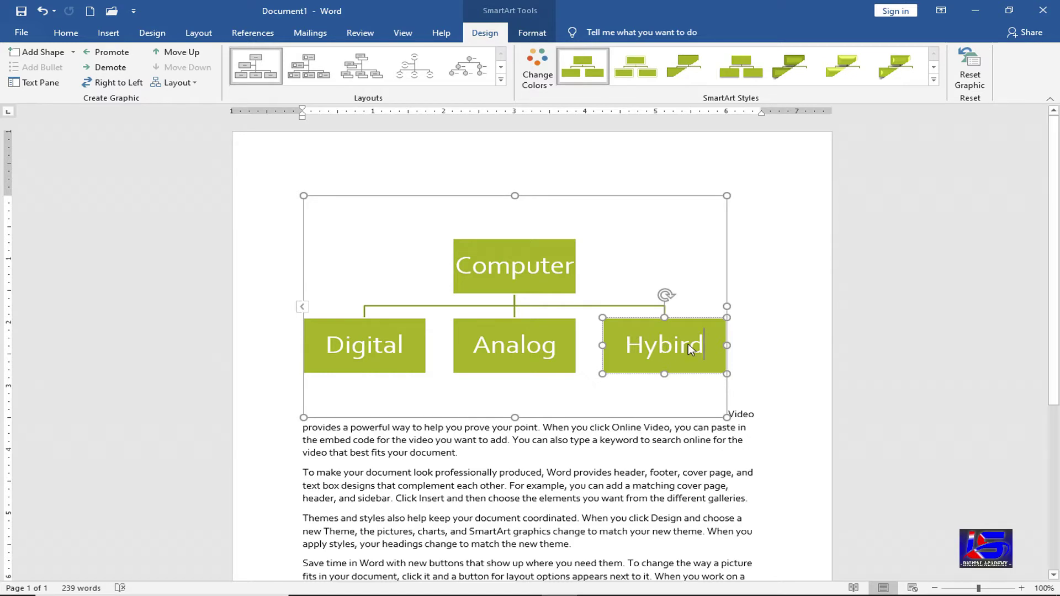
{"action": "left_click", "coordinate": [630, 464]}
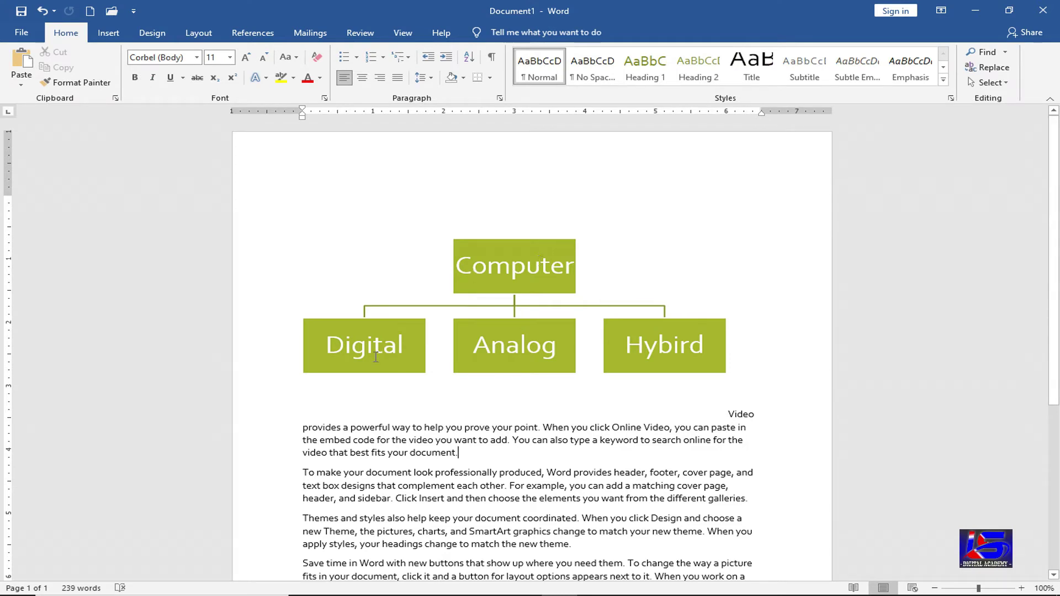
{"action": "left_click", "coordinate": [513, 269]}
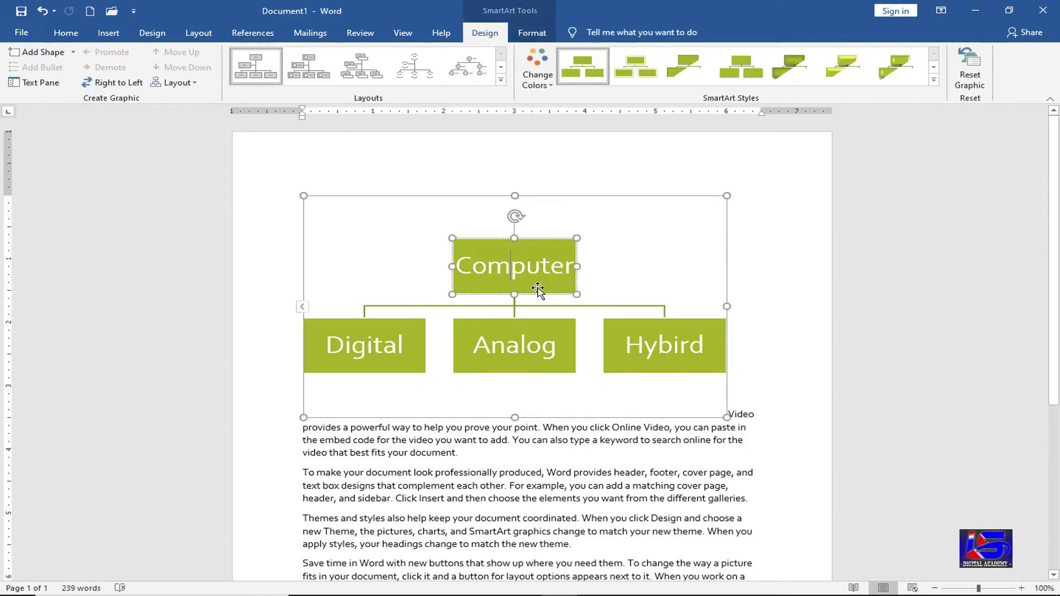
{"action": "left_click", "coordinate": [73, 53]}
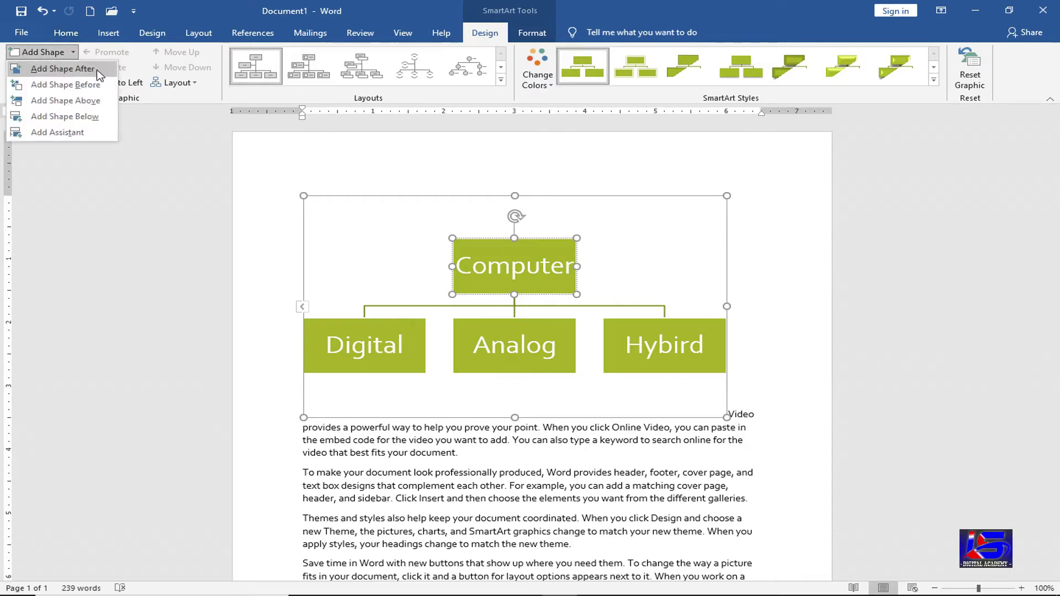
{"action": "left_click", "coordinate": [617, 291]}
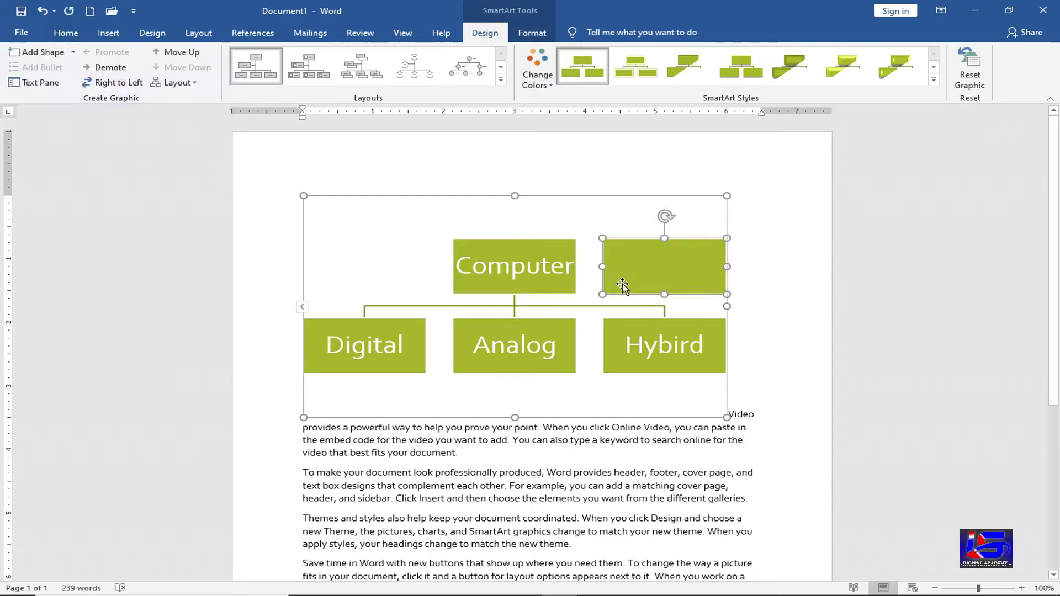
{"action": "key", "text": "ctrl+z"}
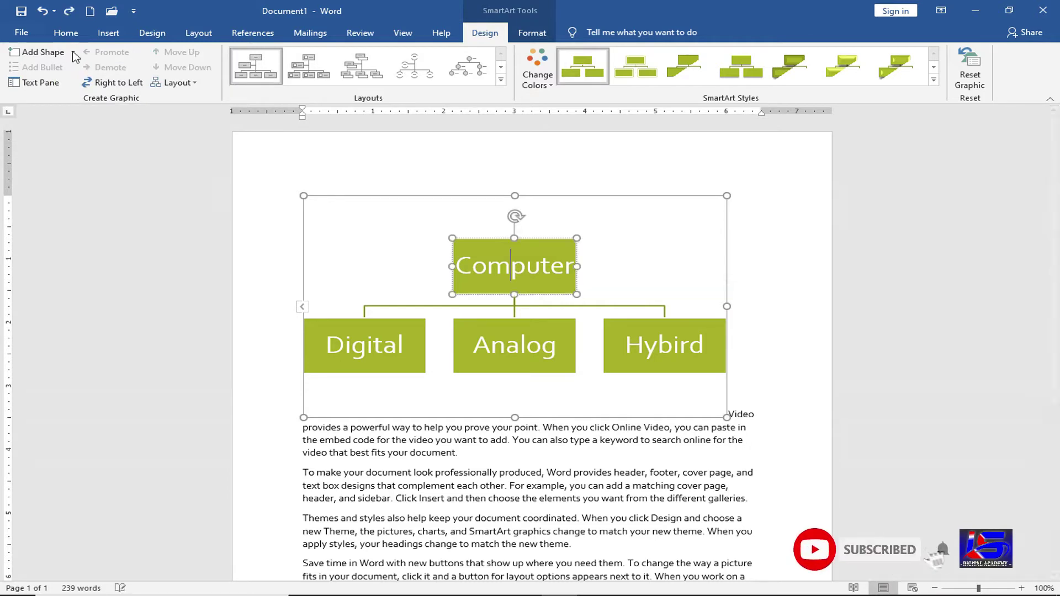
{"action": "left_click", "coordinate": [73, 52]}
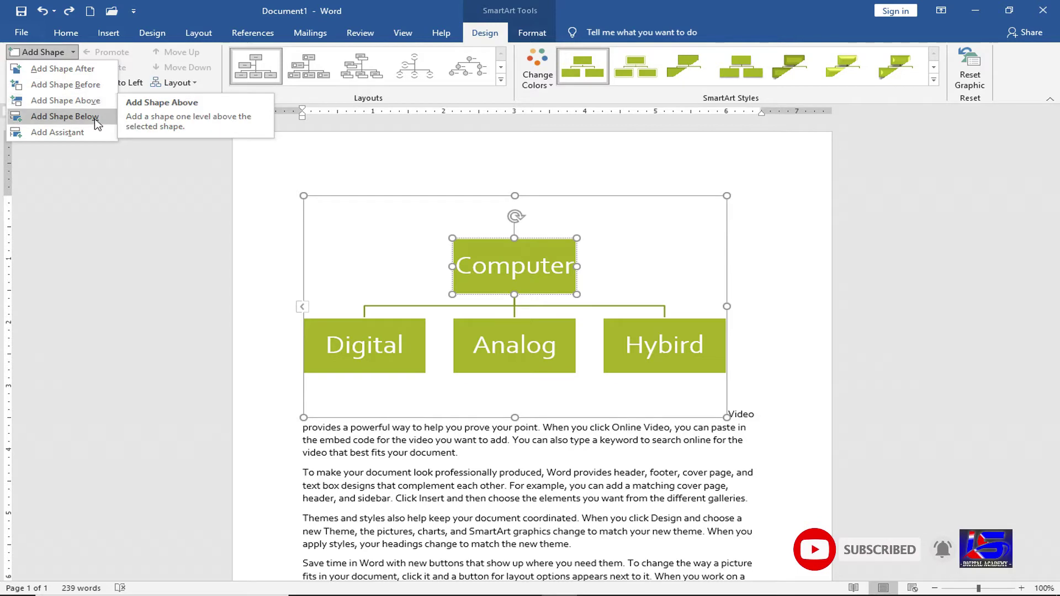
{"action": "left_click", "coordinate": [64, 117]}
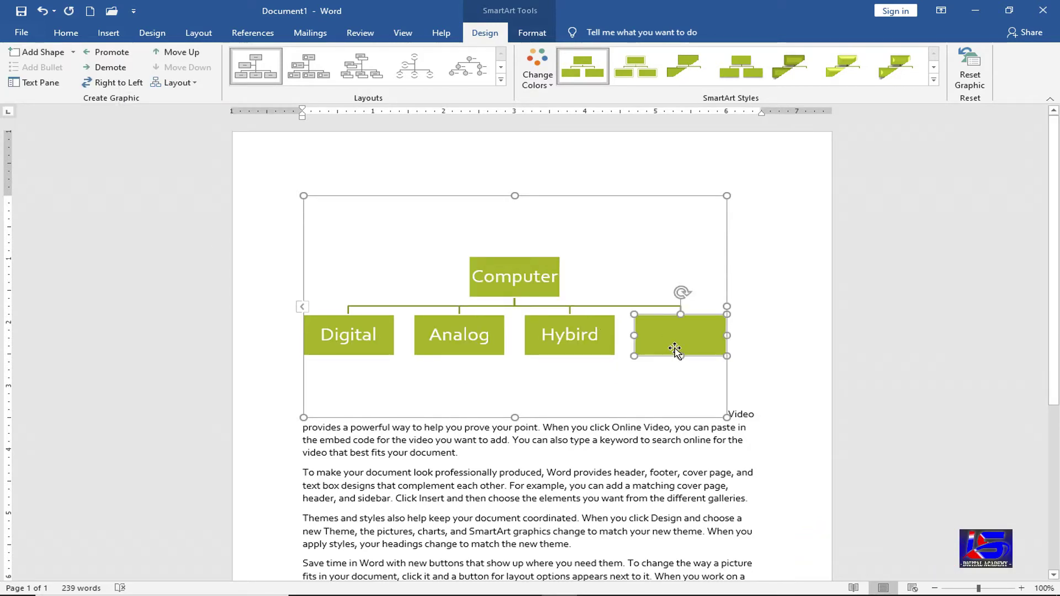
{"action": "key", "text": "ctrl+z"}
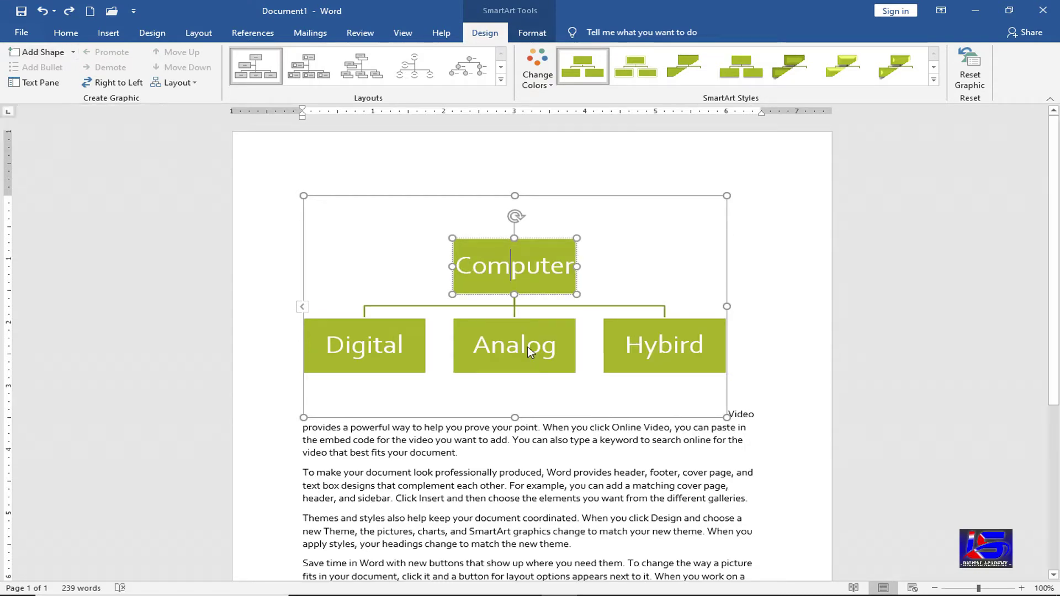
{"action": "left_click", "coordinate": [386, 347]}
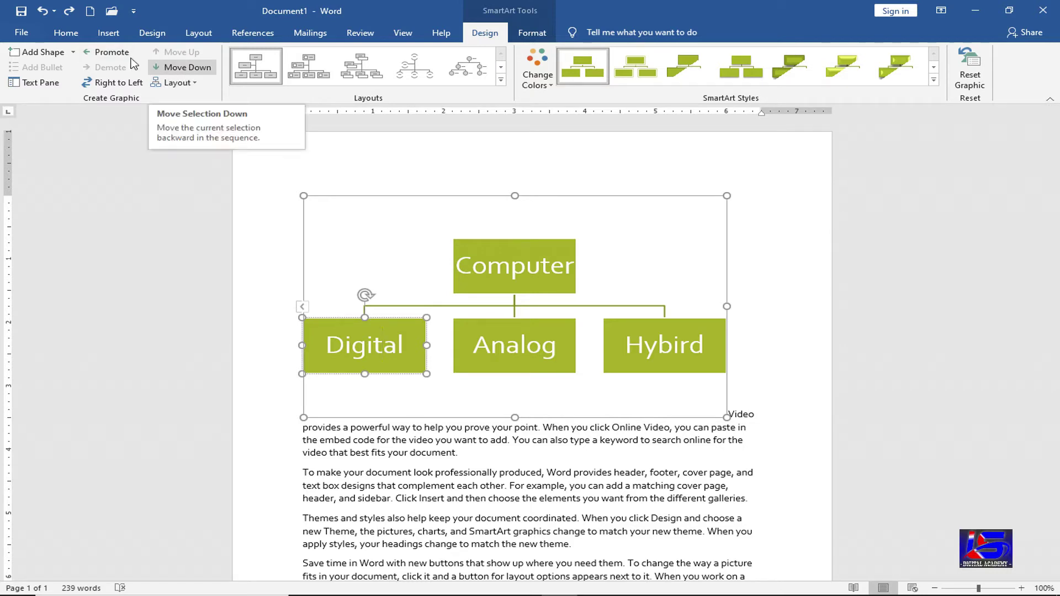
{"action": "left_click", "coordinate": [489, 252]}
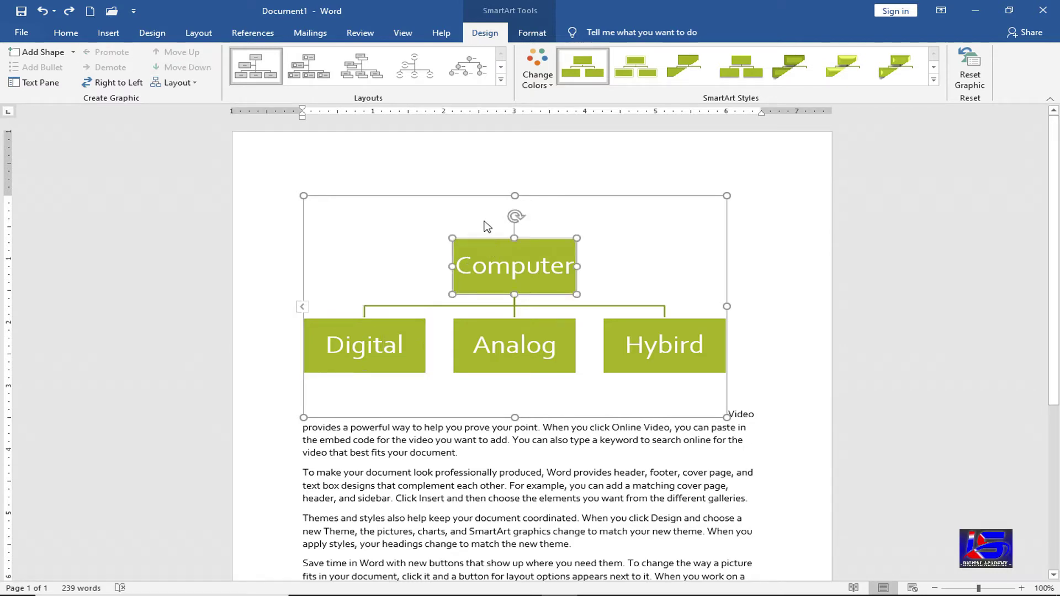
- Try Horizontal and Picture Organization Chart layouts, finishing on the Horizontal Organization Chart
{"action": "left_click", "coordinate": [501, 83]}
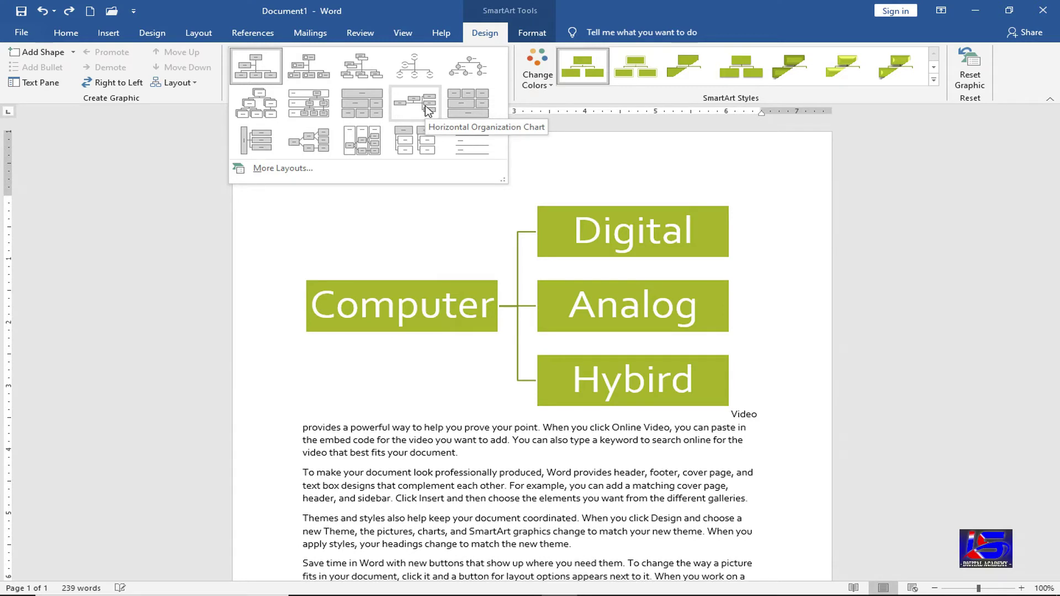
{"action": "left_click", "coordinate": [628, 290]}
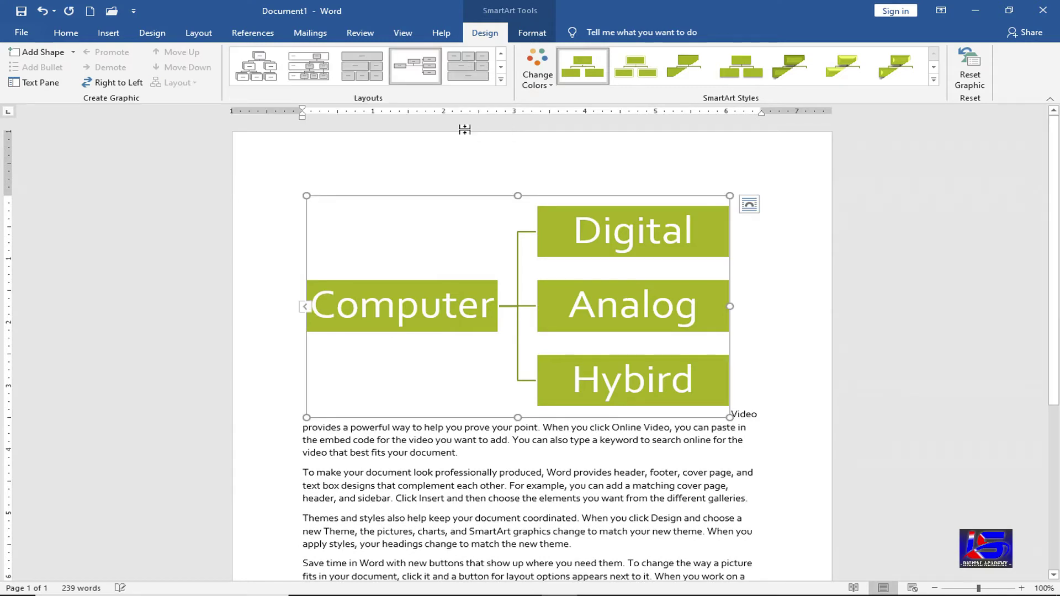
{"action": "left_click", "coordinate": [503, 81]}
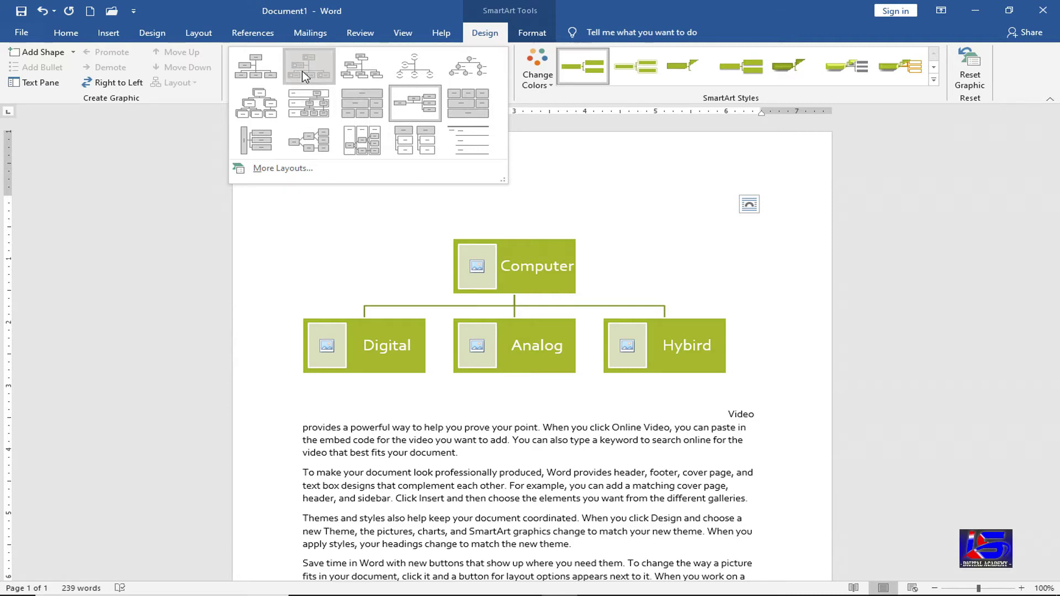
{"action": "left_click", "coordinate": [303, 70]}
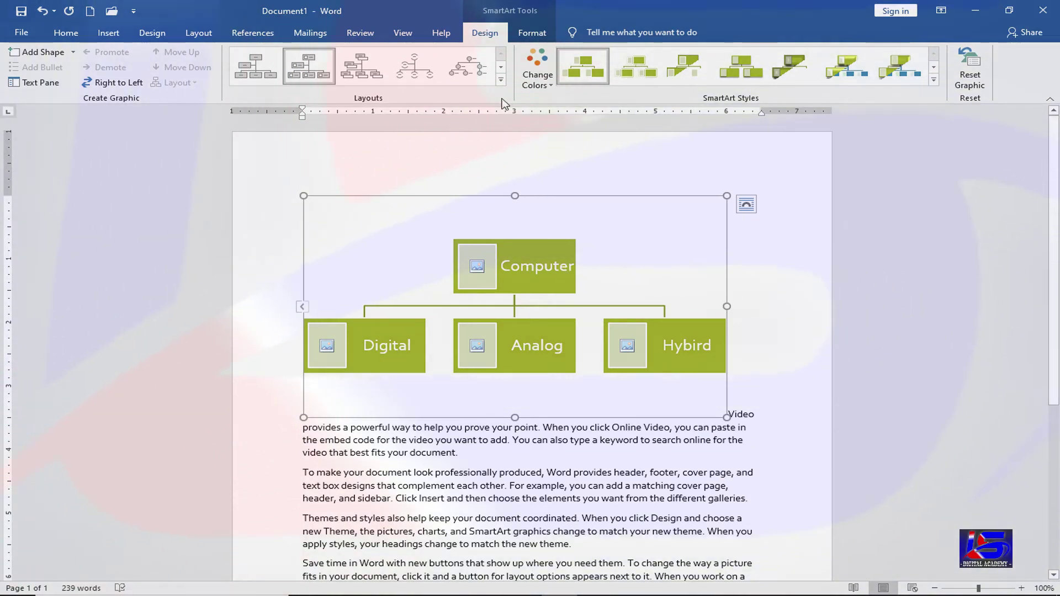
{"action": "left_click", "coordinate": [500, 79]}
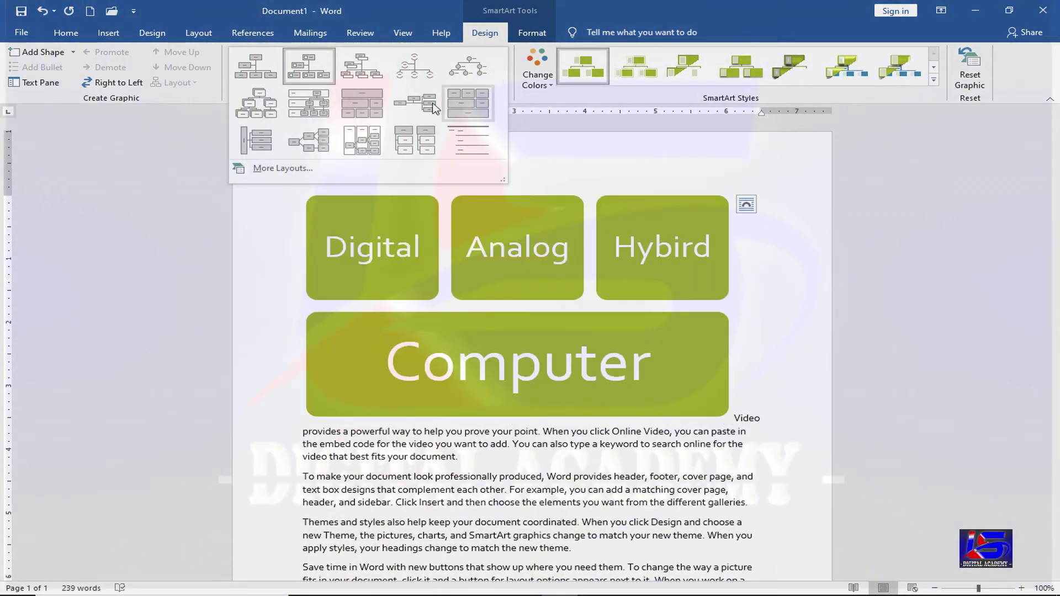
{"action": "left_click", "coordinate": [433, 107]}
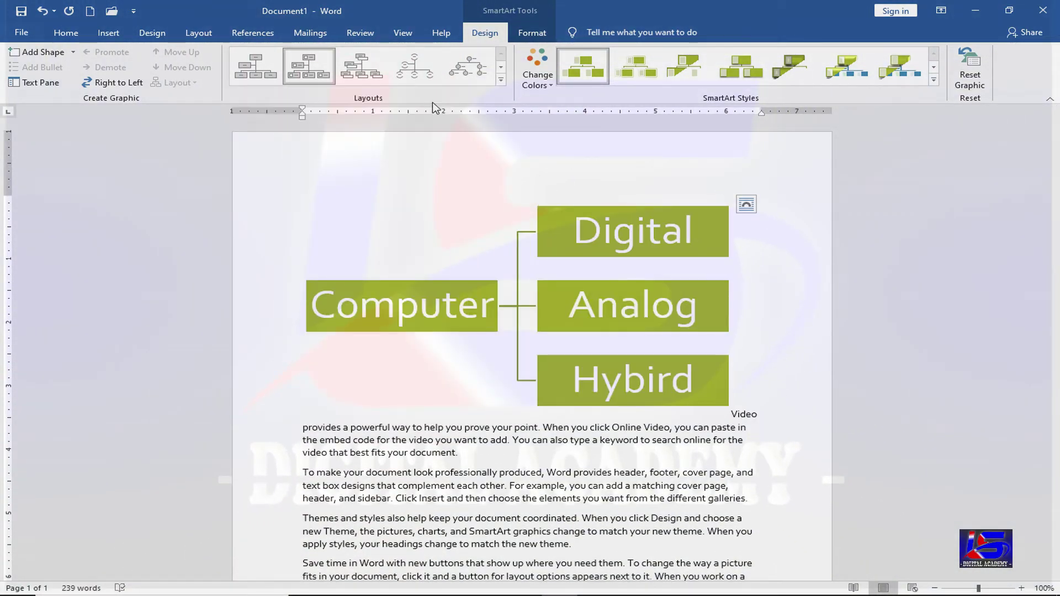
- Try a green-and-orange Colorful scheme, then apply an orange-red Accent 2 colour scheme
{"action": "left_click", "coordinate": [547, 86]}
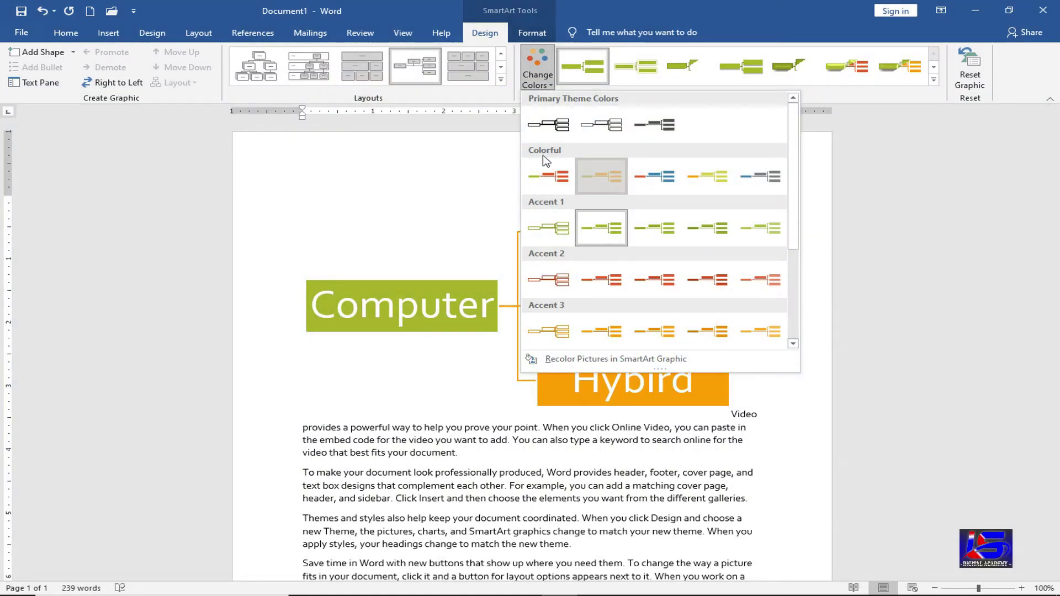
{"action": "left_click", "coordinate": [602, 176]}
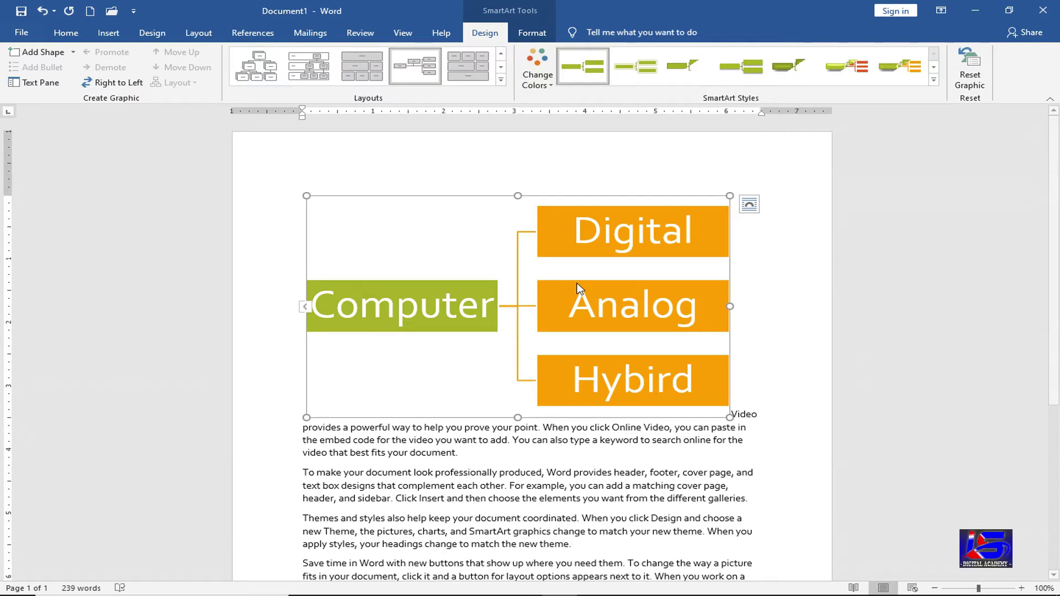
{"action": "left_click", "coordinate": [538, 77]}
{"action": "left_click", "coordinate": [607, 287]}
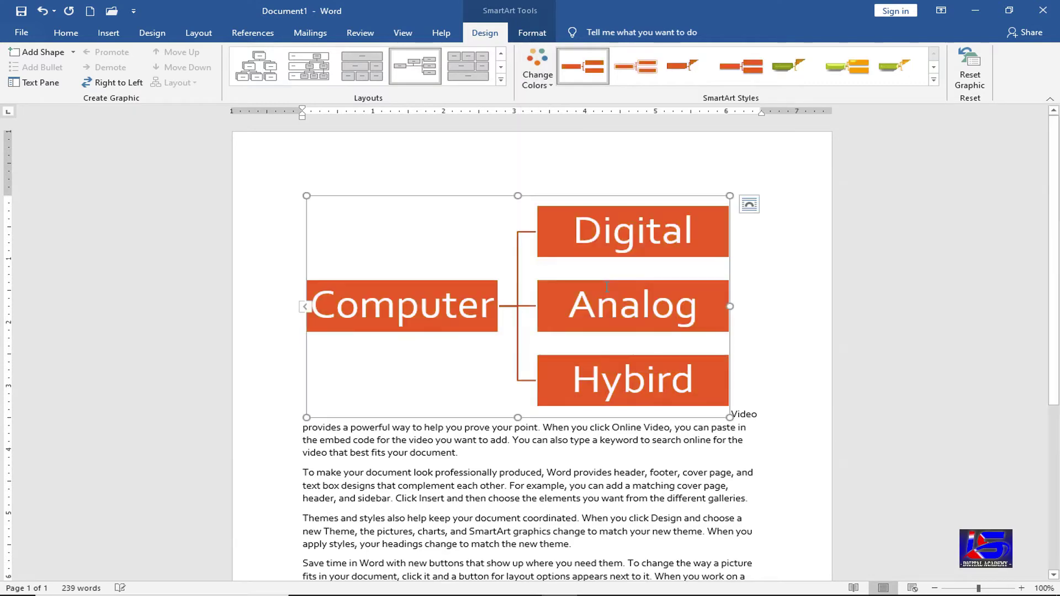
- Browse the SmartArt Styles gallery without applying a style
{"action": "left_click", "coordinate": [934, 83]}
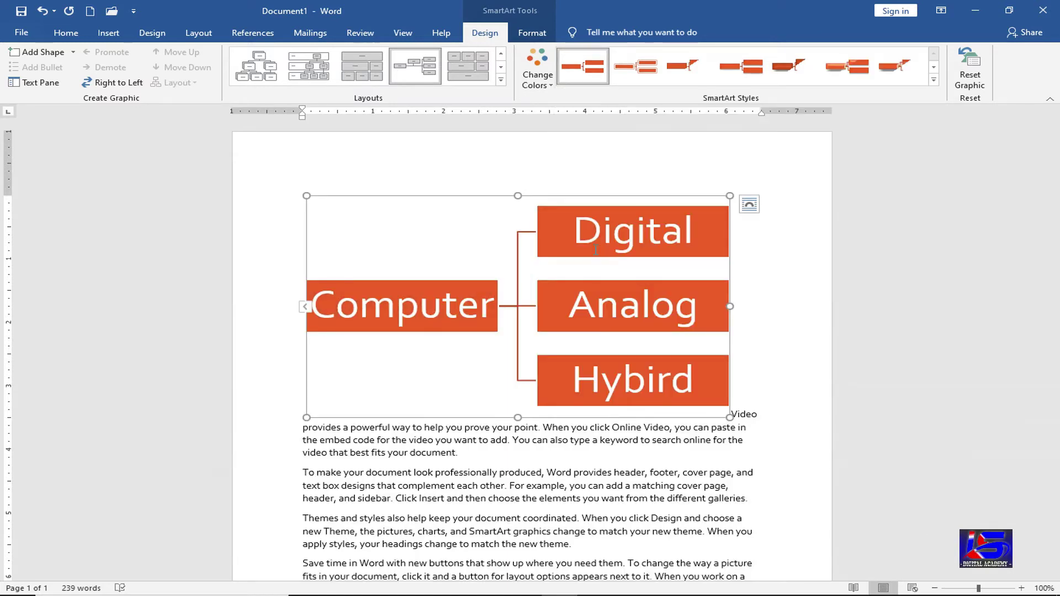
{"action": "left_click", "coordinate": [595, 250]}
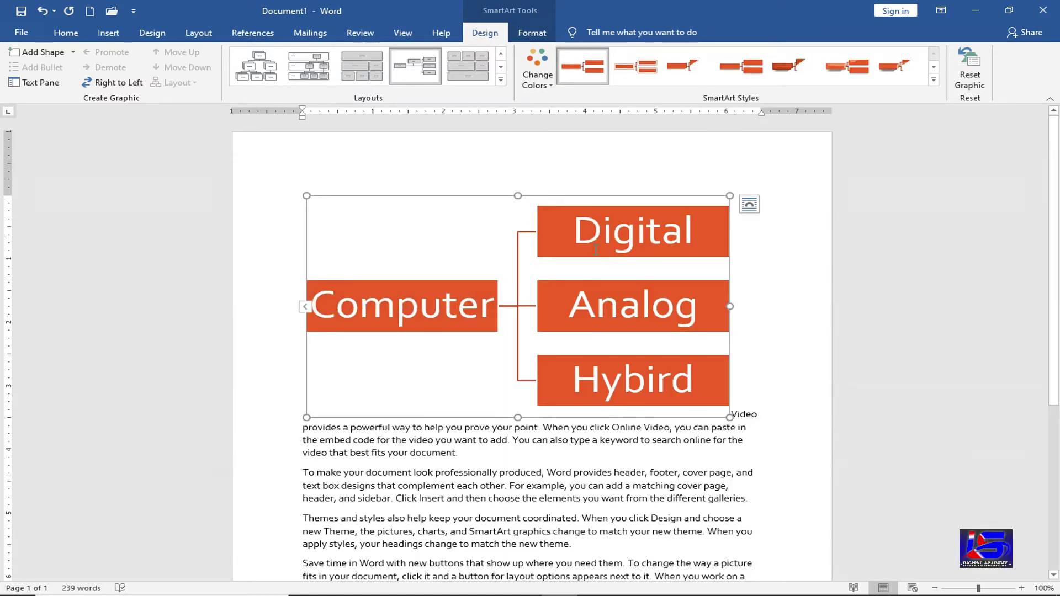
{"action": "left_click", "coordinate": [531, 35]}
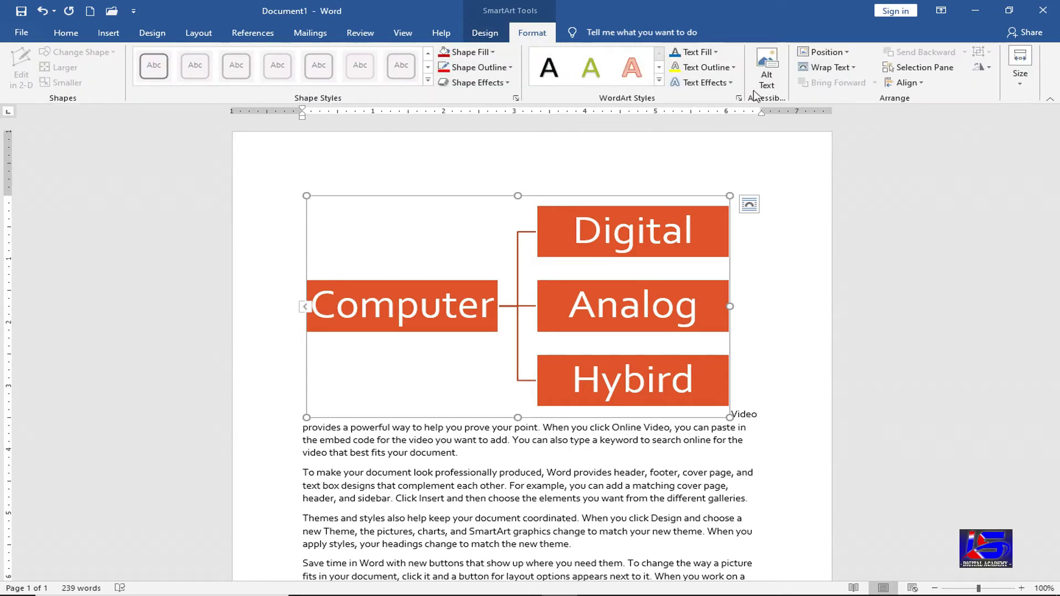
- Fill the diagram shapes with the 11TIGER_0 photo, then delete the whole diagram
{"action": "left_click", "coordinate": [488, 52]}
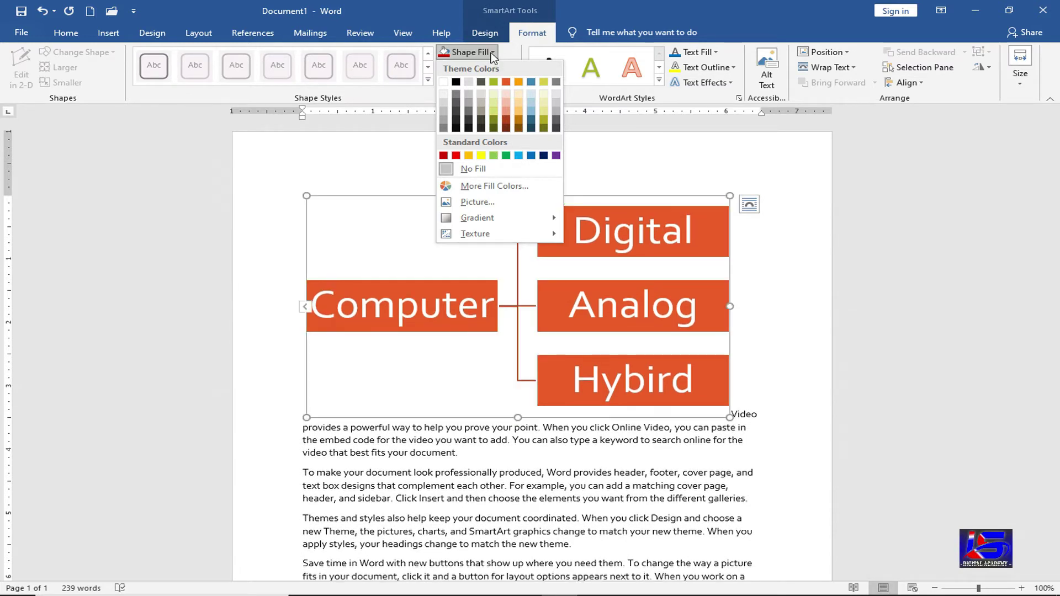
{"action": "left_click", "coordinate": [508, 203]}
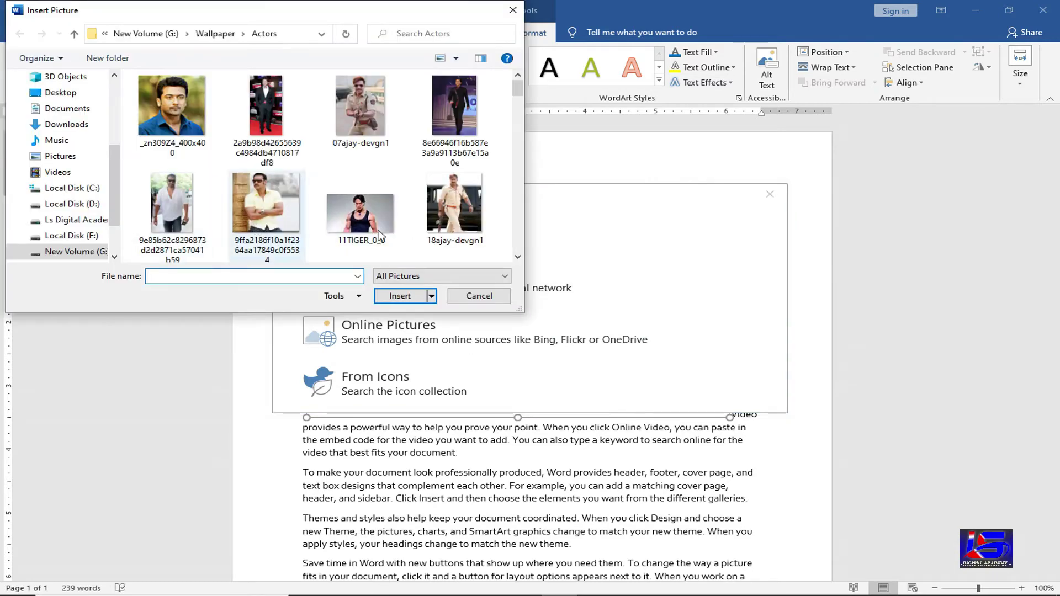
{"action": "left_click", "coordinate": [379, 236]}
{"action": "left_click", "coordinate": [399, 296]}
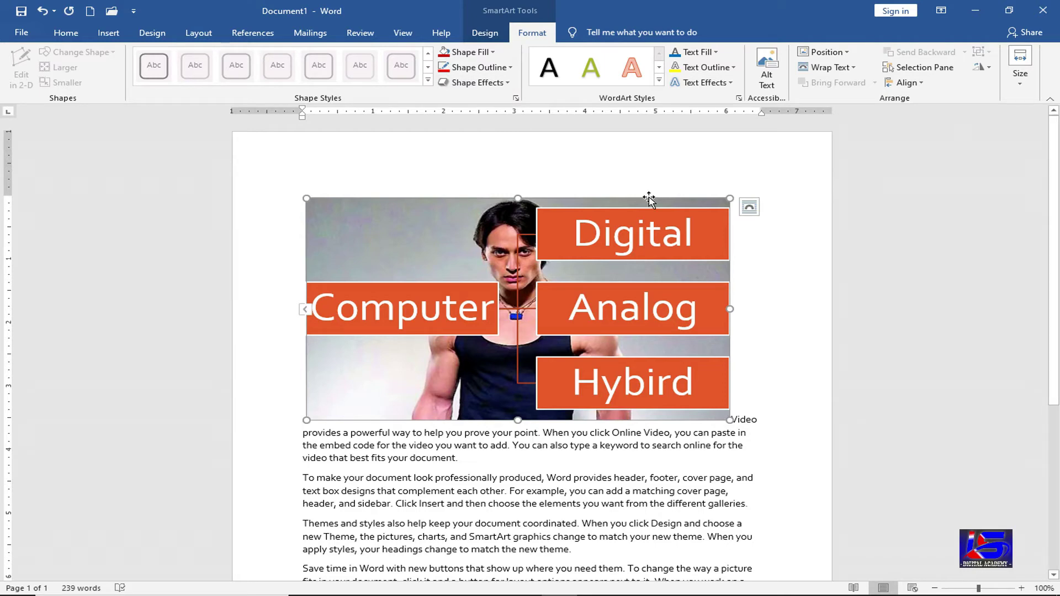
{"action": "key", "text": "Delete"}
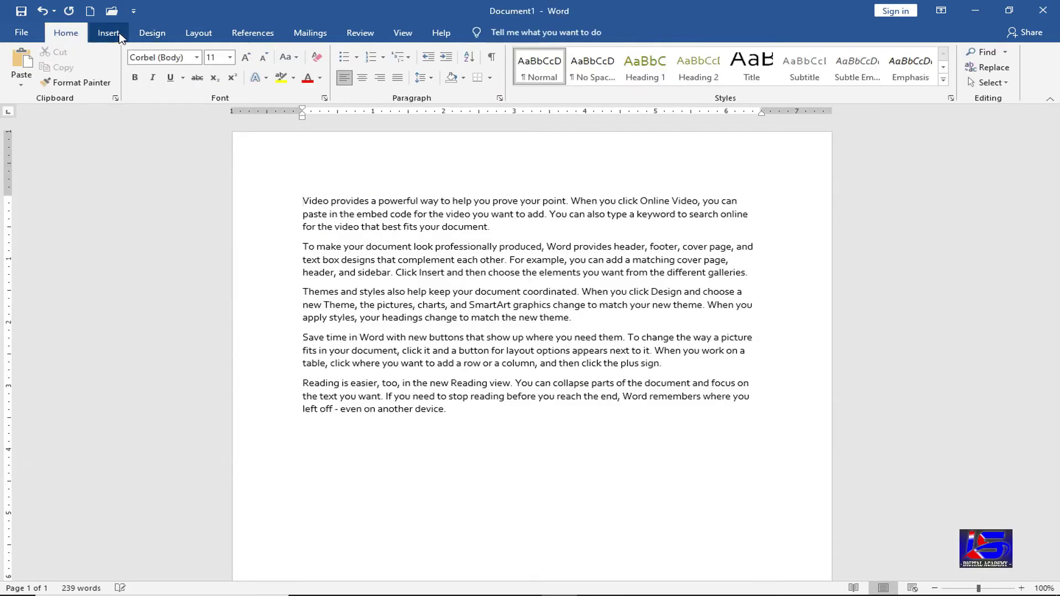
- Preview the Basic Pie, Multidirectional, Continuous Cycle and Gear SmartArt layouts, then cancel without inserting
{"action": "left_click", "coordinate": [108, 33]}
{"action": "left_click", "coordinate": [306, 69]}
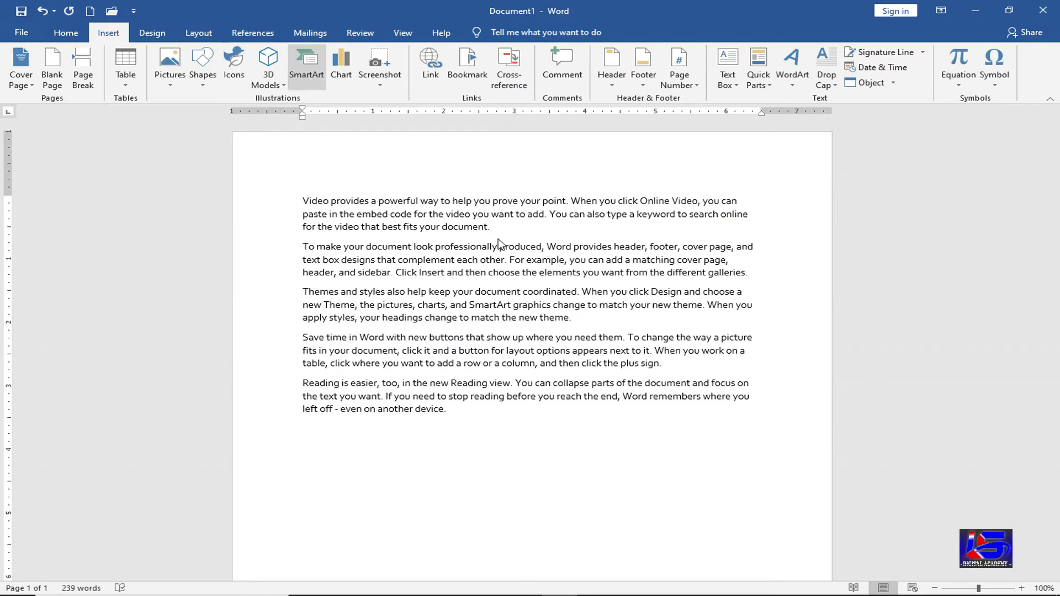
{"action": "left_click", "coordinate": [306, 243]}
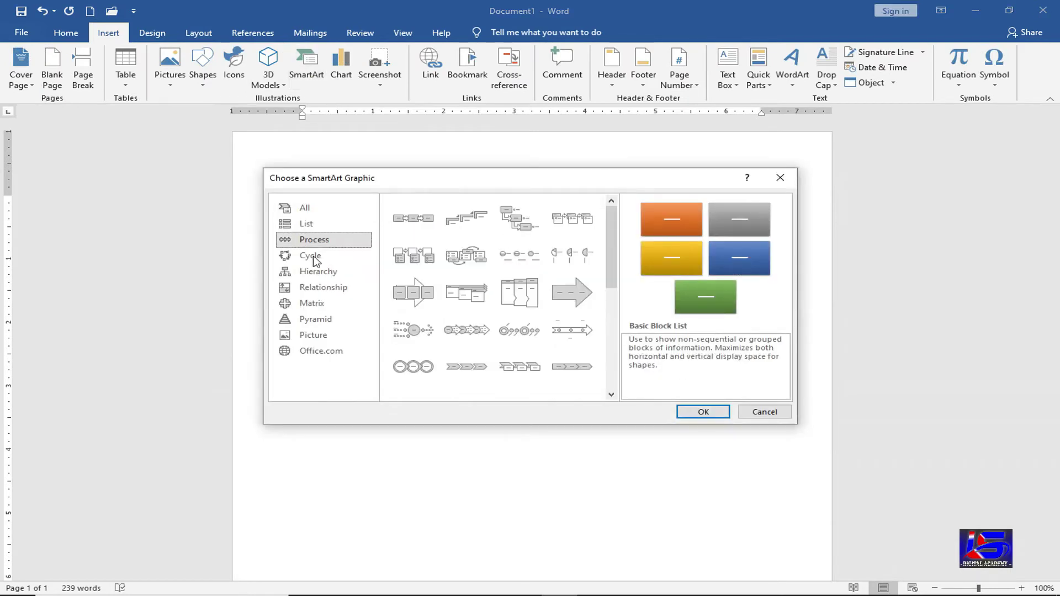
{"action": "left_click", "coordinate": [312, 257]}
{"action": "left_click", "coordinate": [573, 256]}
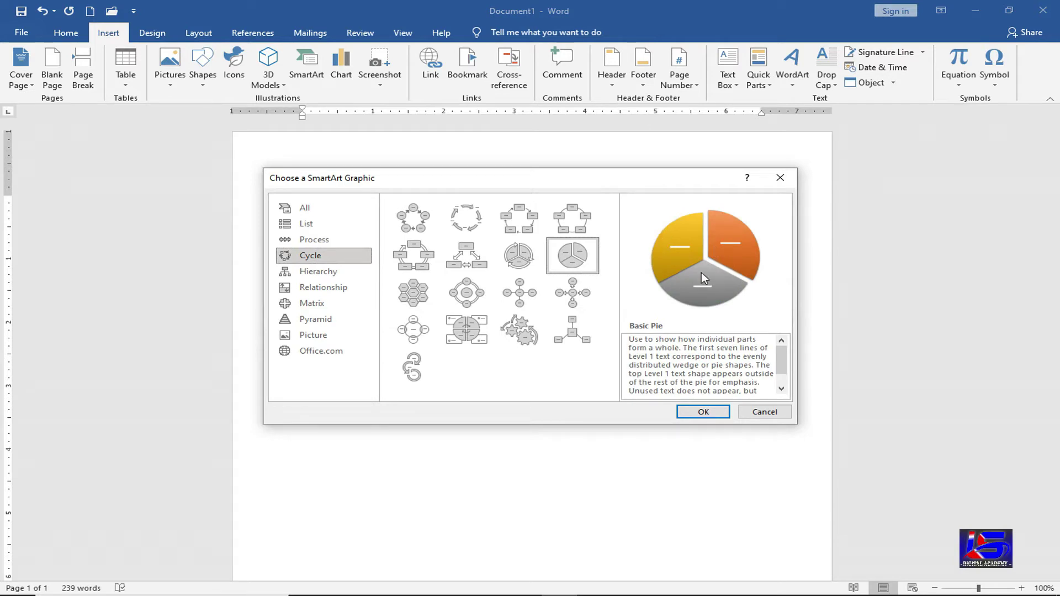
{"action": "left_click", "coordinate": [467, 257]}
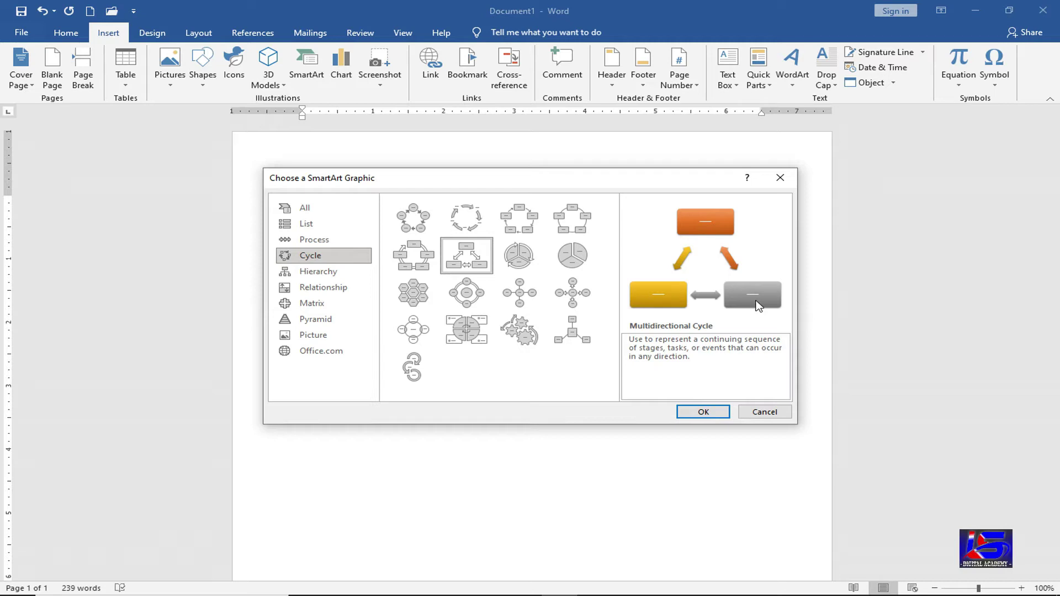
{"action": "left_click", "coordinate": [411, 261]}
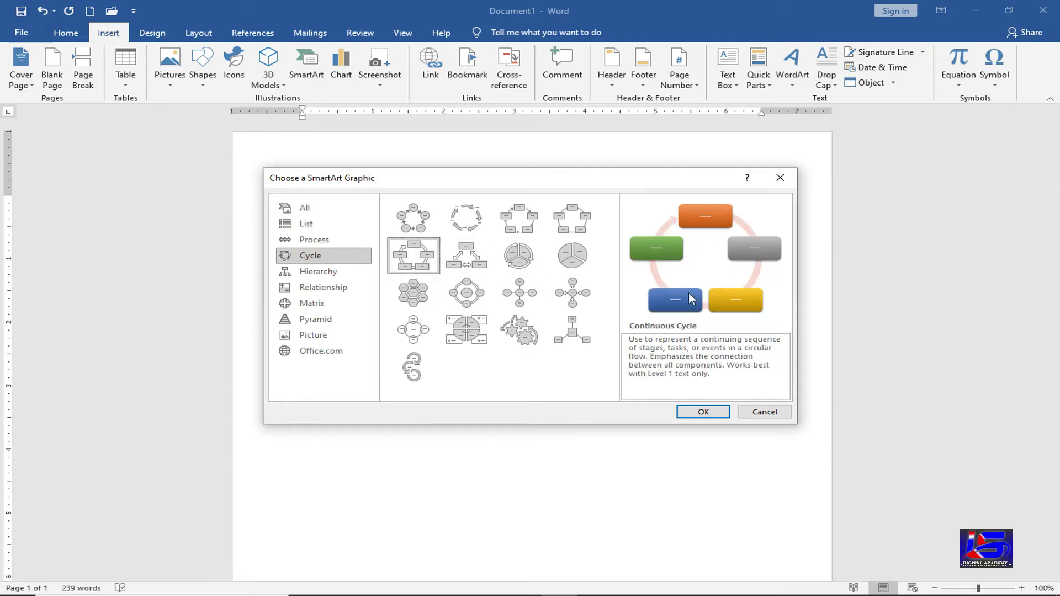
{"action": "left_click", "coordinate": [511, 340]}
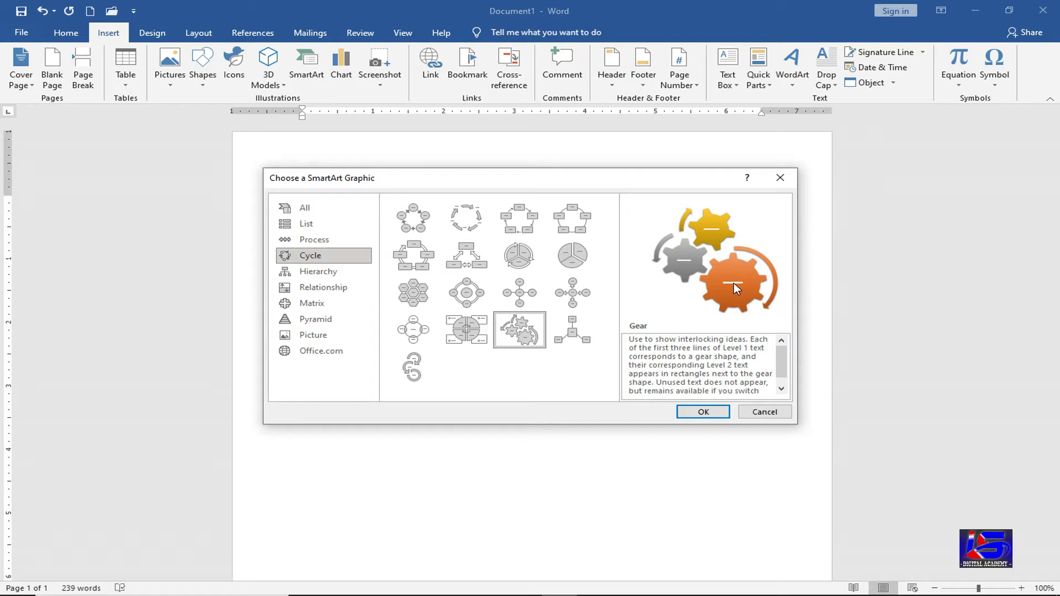
{"action": "left_click", "coordinate": [765, 412]}
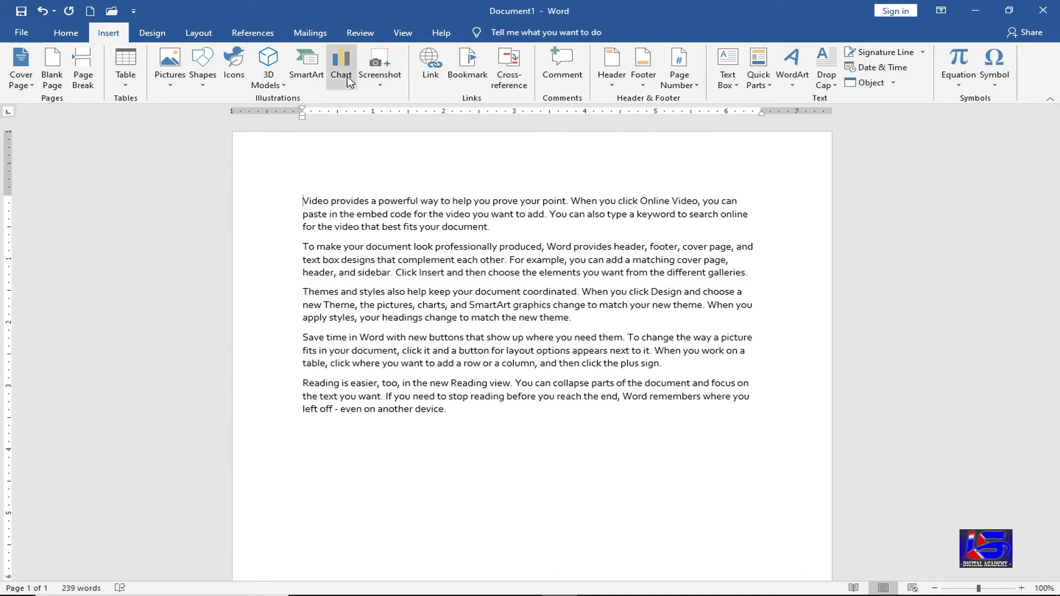
- Add an empty paragraph at the end and browse the Line, Pie, Bar, Area and Column chart types
{"action": "left_click", "coordinate": [446, 407]}
{"action": "key", "text": "Return"}
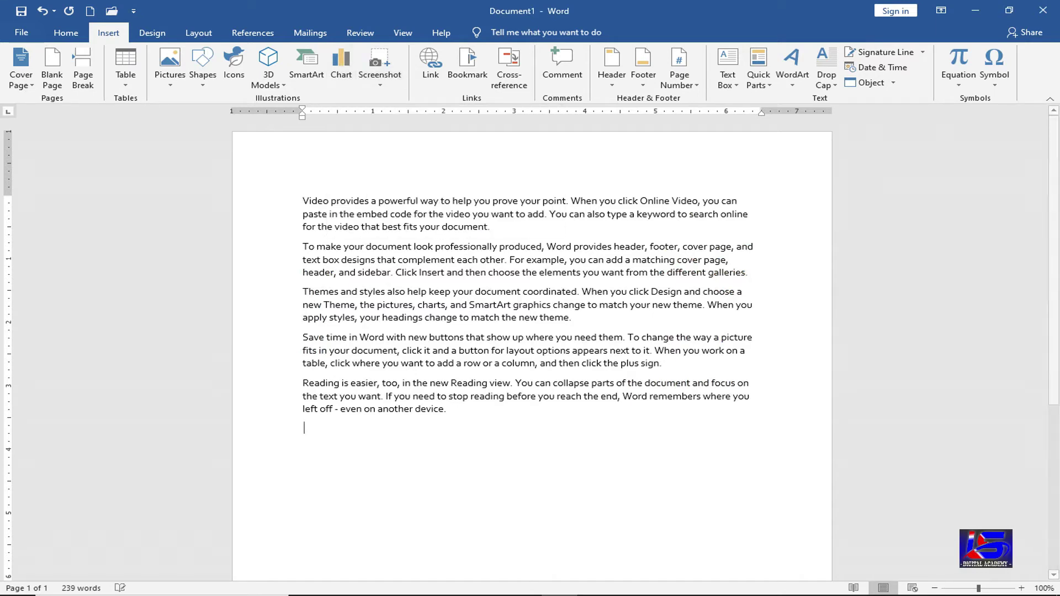
{"action": "left_click", "coordinate": [342, 69]}
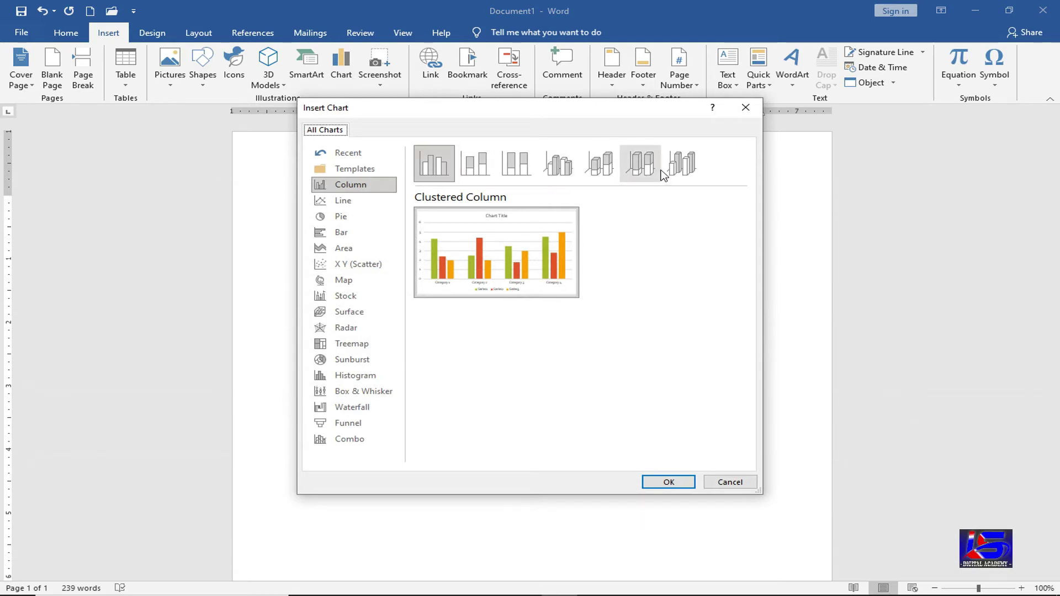
{"action": "left_click", "coordinate": [367, 204]}
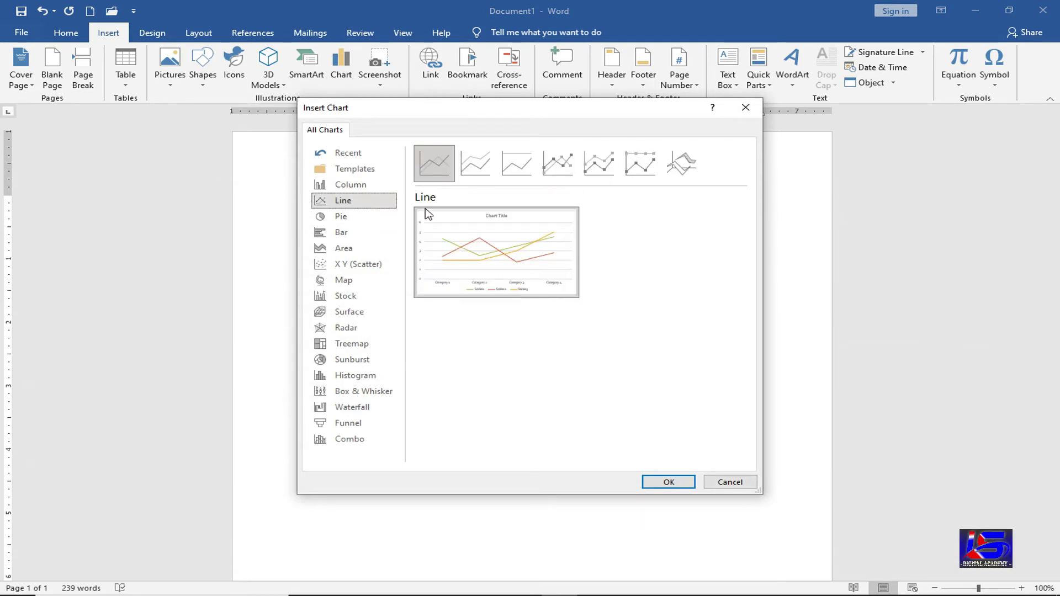
{"action": "left_click", "coordinate": [324, 221]}
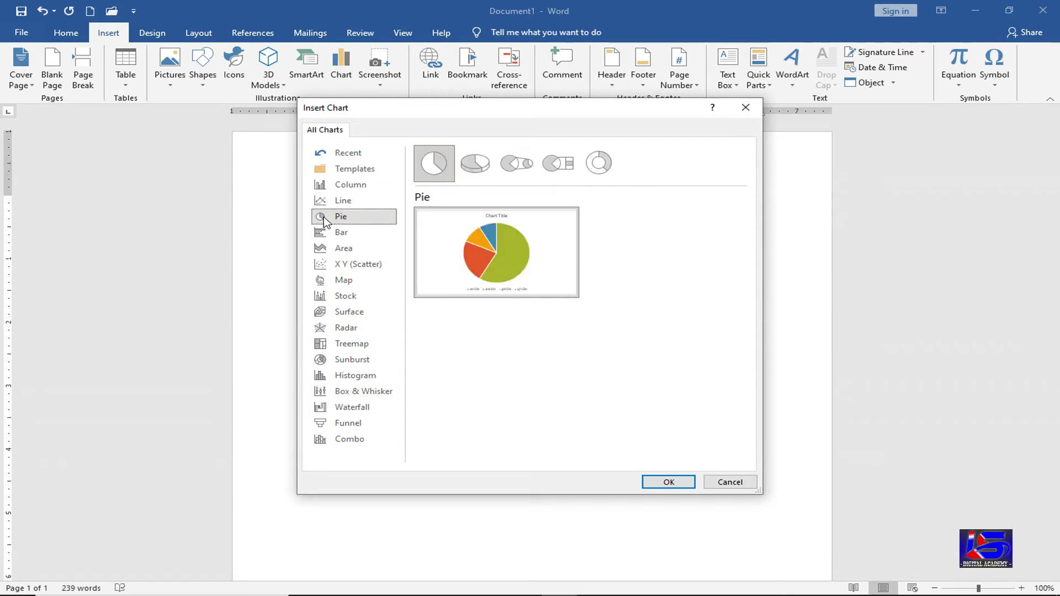
{"action": "left_click", "coordinate": [345, 236]}
{"action": "left_click", "coordinate": [354, 247]}
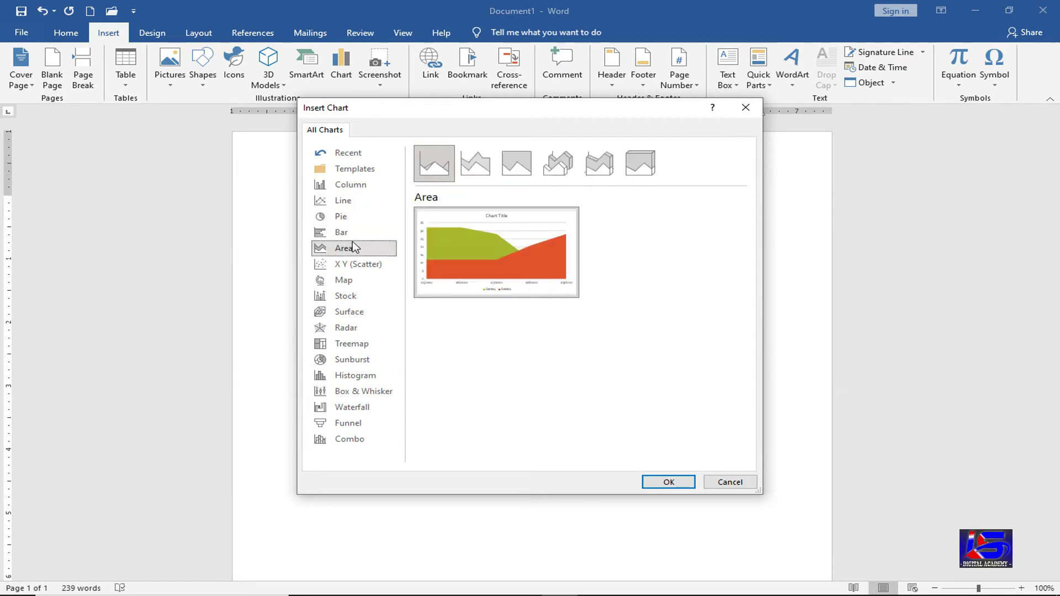
{"action": "left_click", "coordinate": [361, 218]}
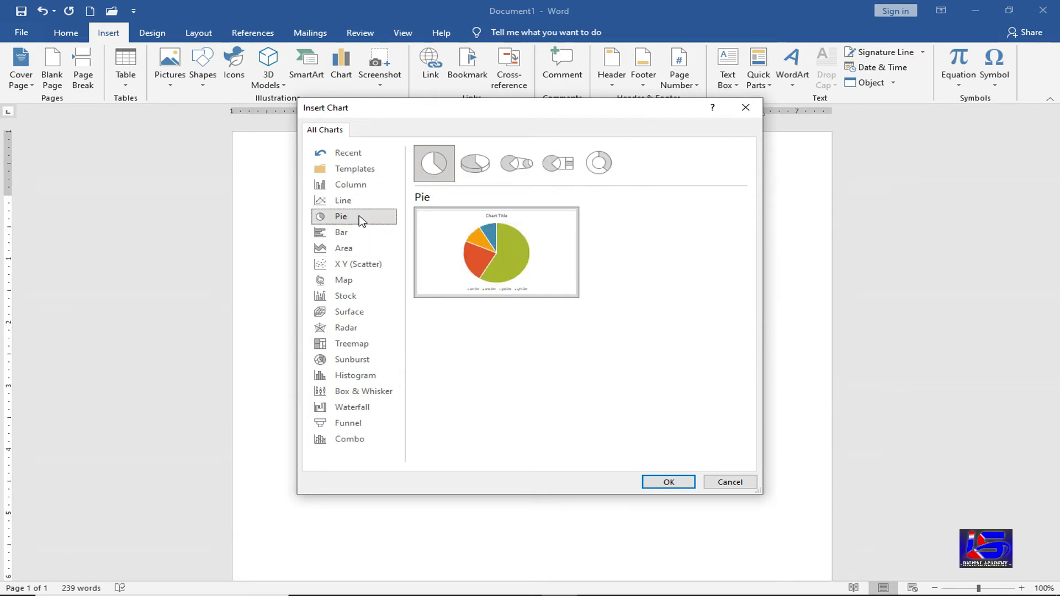
{"action": "left_click", "coordinate": [354, 200]}
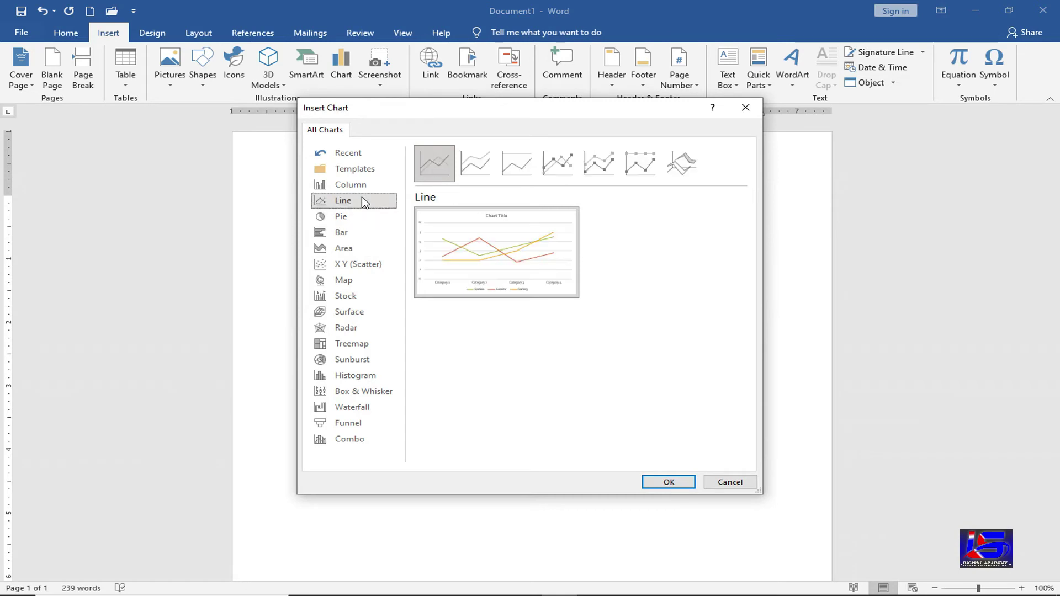
{"action": "left_click", "coordinate": [367, 187]}
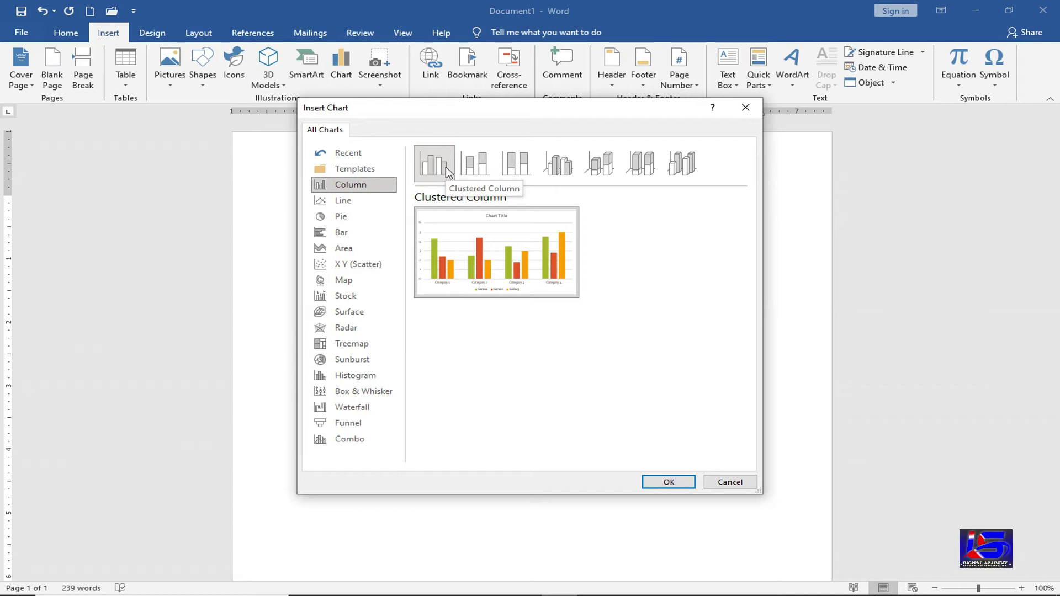
{"action": "mouse_move", "coordinate": [445, 271]}
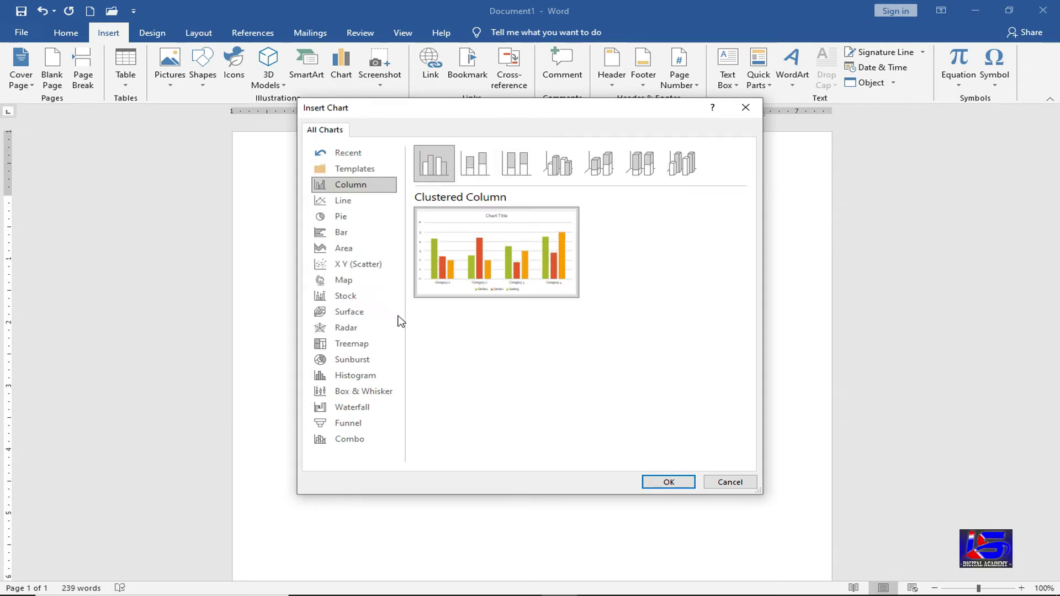
{"action": "mouse_move", "coordinate": [442, 303]}
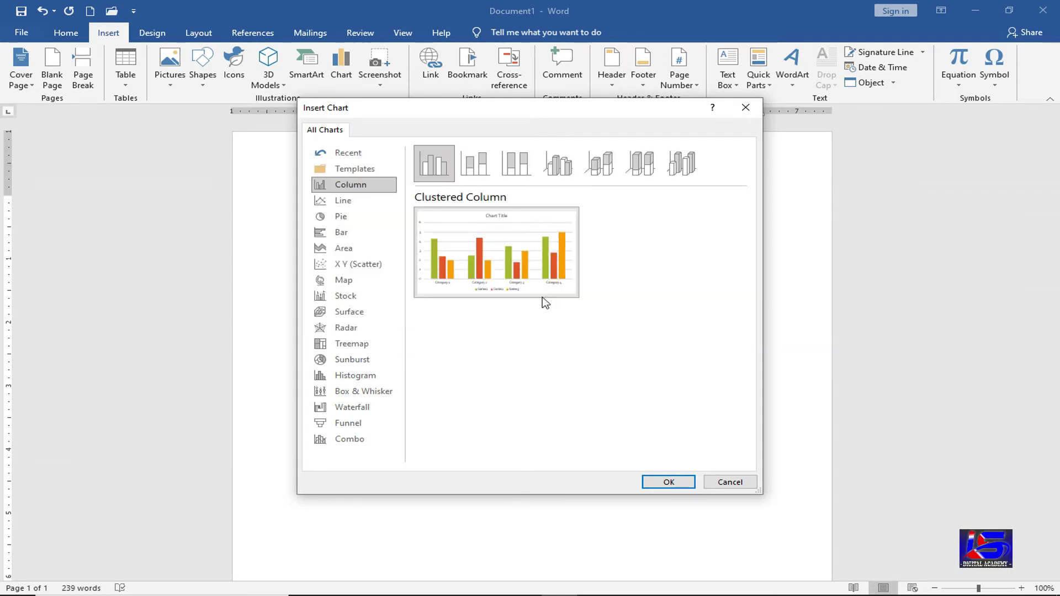
{"action": "mouse_move", "coordinate": [557, 286]}
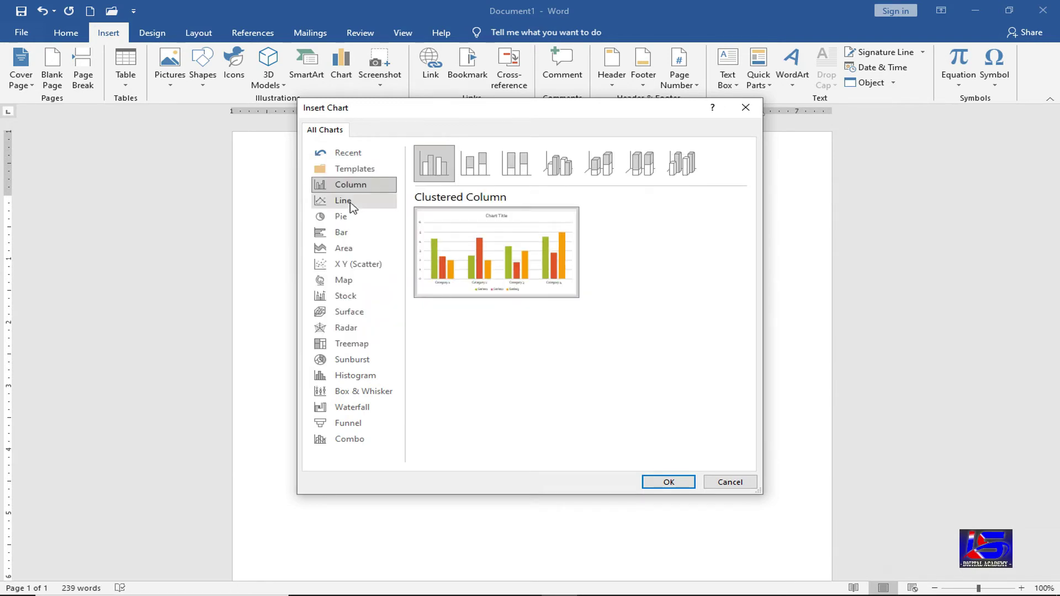
- Preview the Line with Markers and Stacked Line with Markers charts, then the Pie charts
{"action": "left_click", "coordinate": [351, 206]}
{"action": "left_click", "coordinate": [569, 166]}
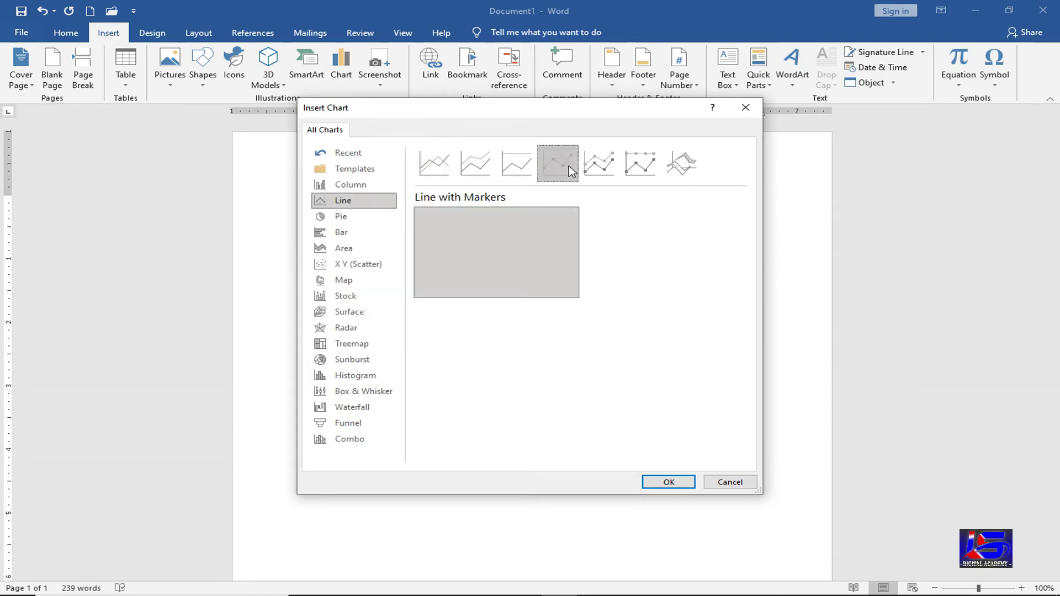
{"action": "mouse_move", "coordinate": [497, 270]}
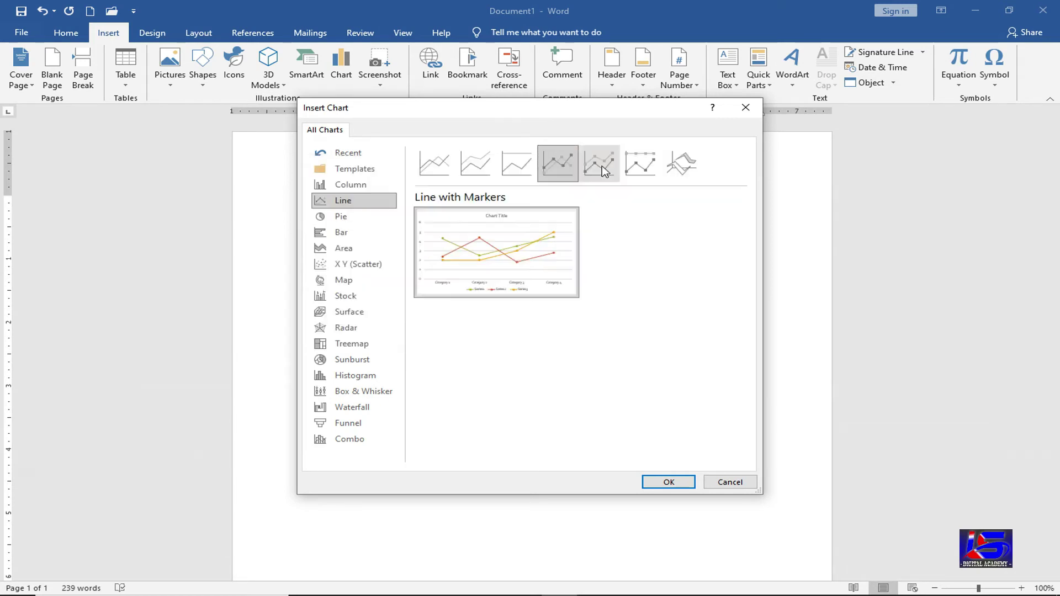
{"action": "left_click", "coordinate": [602, 166]}
{"action": "mouse_move", "coordinate": [497, 287]}
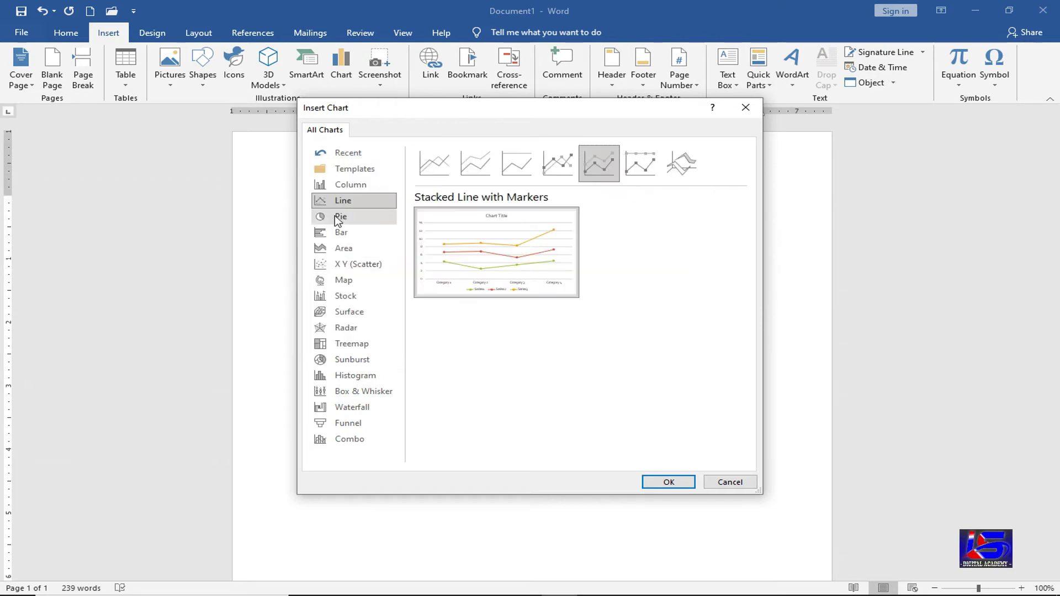
{"action": "left_click", "coordinate": [337, 217]}
{"action": "mouse_move", "coordinate": [514, 264]}
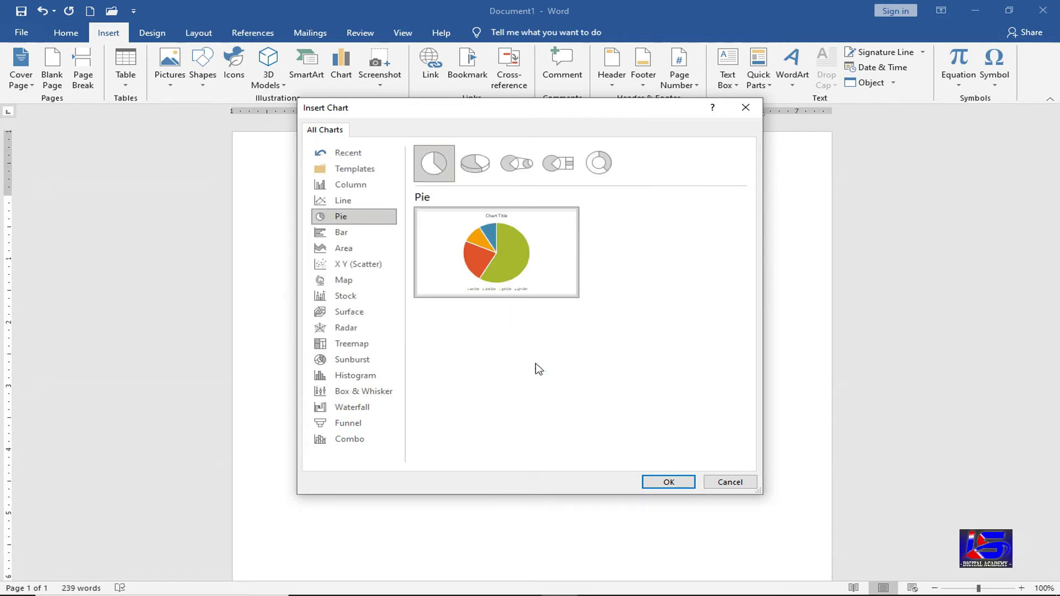
- Preview Bar, Area and X Y Scatter charts, comparing the flat and 3-D Bubble variants
{"action": "left_click", "coordinate": [365, 240]}
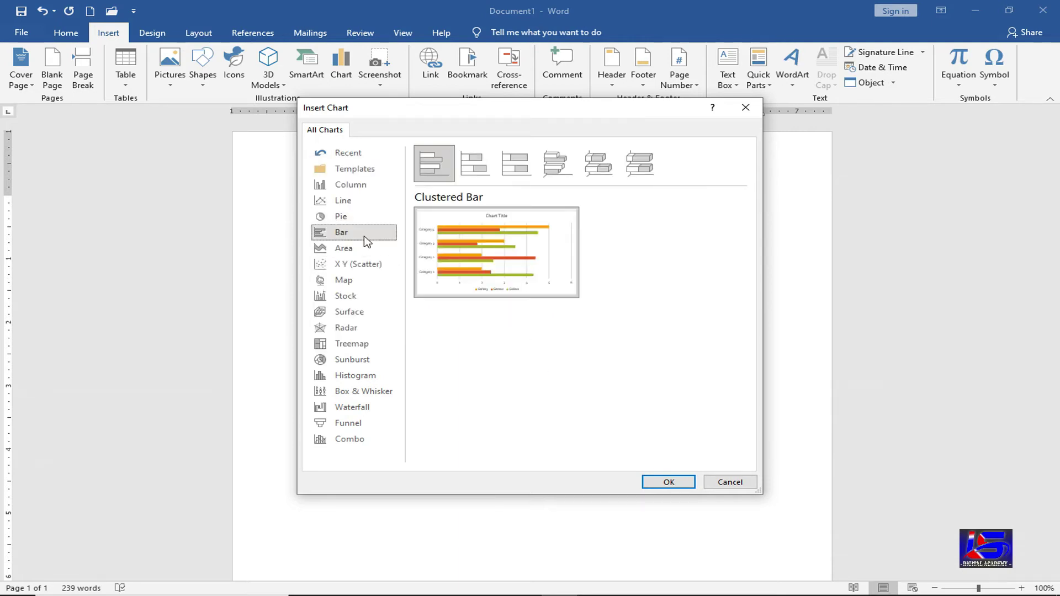
{"action": "left_click", "coordinate": [364, 253]}
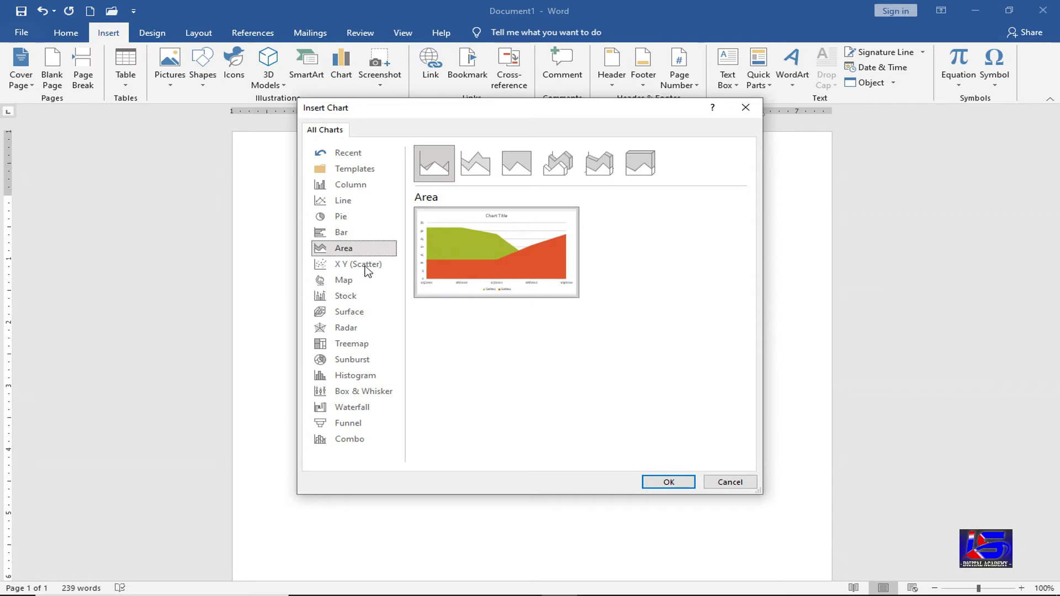
{"action": "left_click", "coordinate": [367, 265]}
{"action": "left_click", "coordinate": [682, 163]}
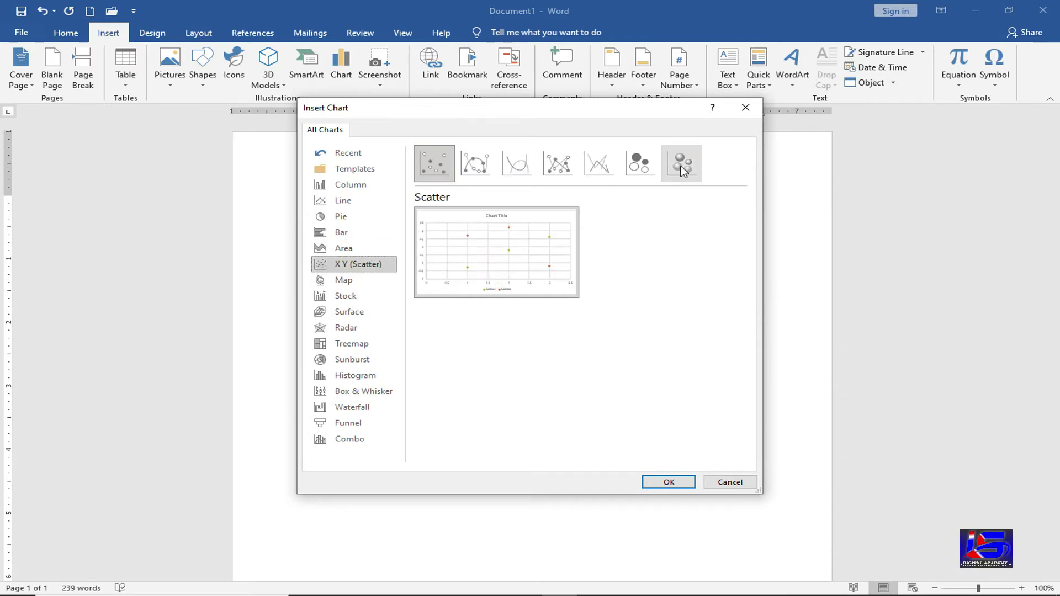
{"action": "mouse_move", "coordinate": [483, 244]}
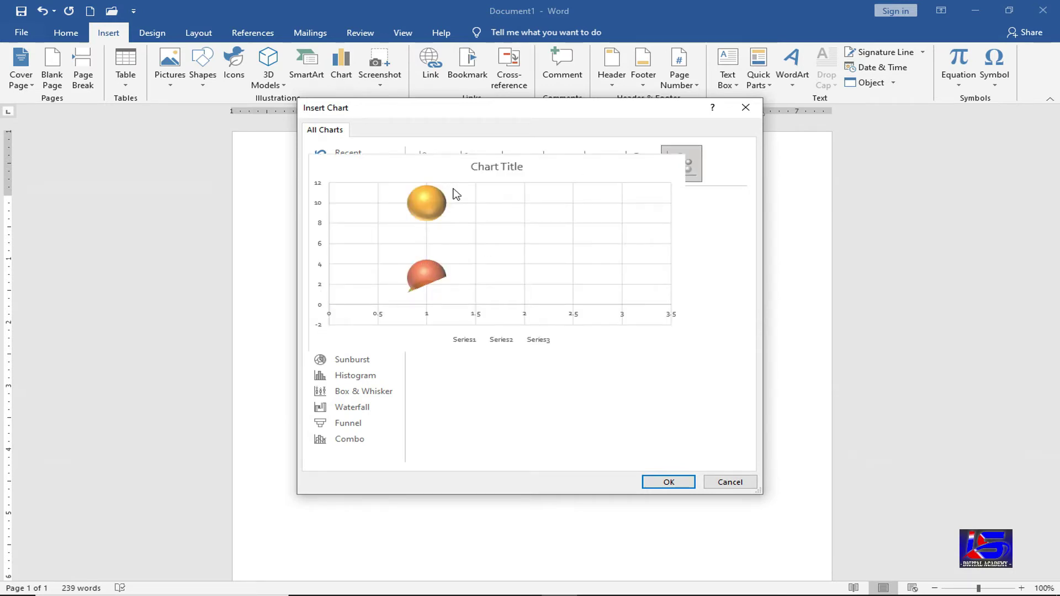
{"action": "left_click", "coordinate": [644, 167]}
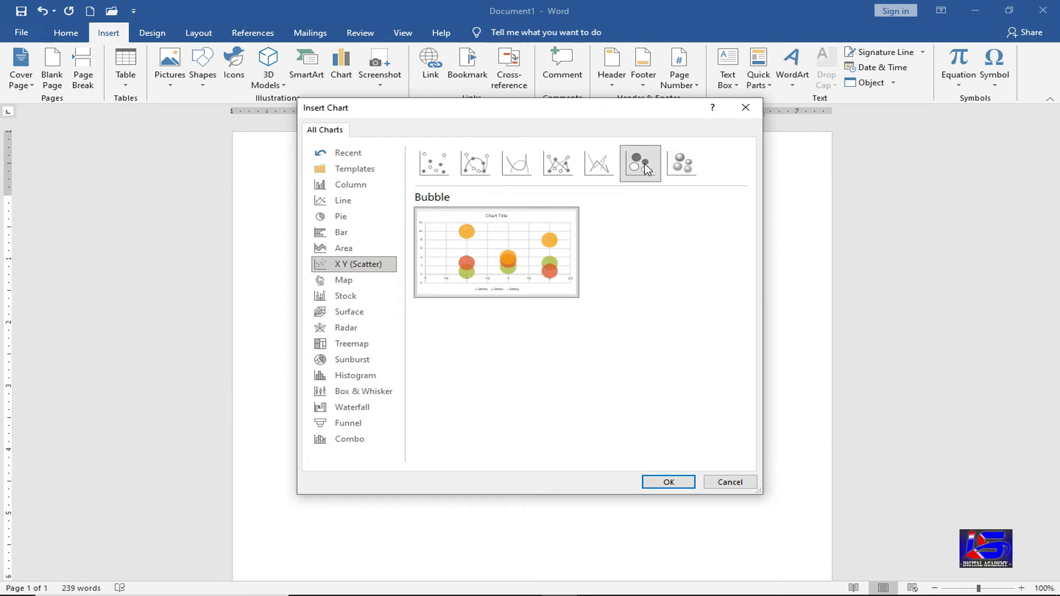
{"action": "left_click", "coordinate": [673, 167]}
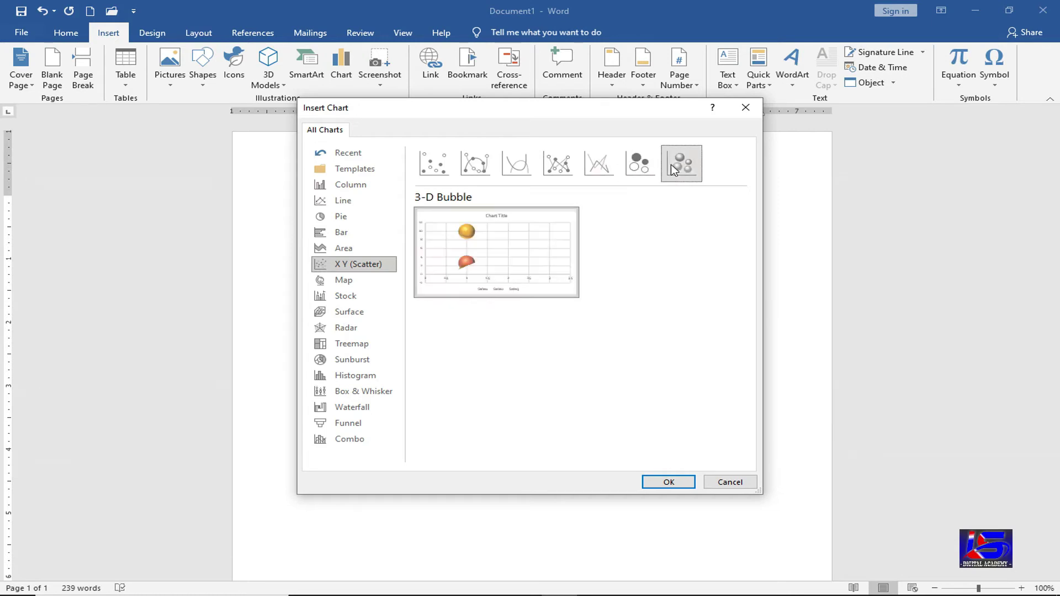
{"action": "left_click", "coordinate": [648, 164]}
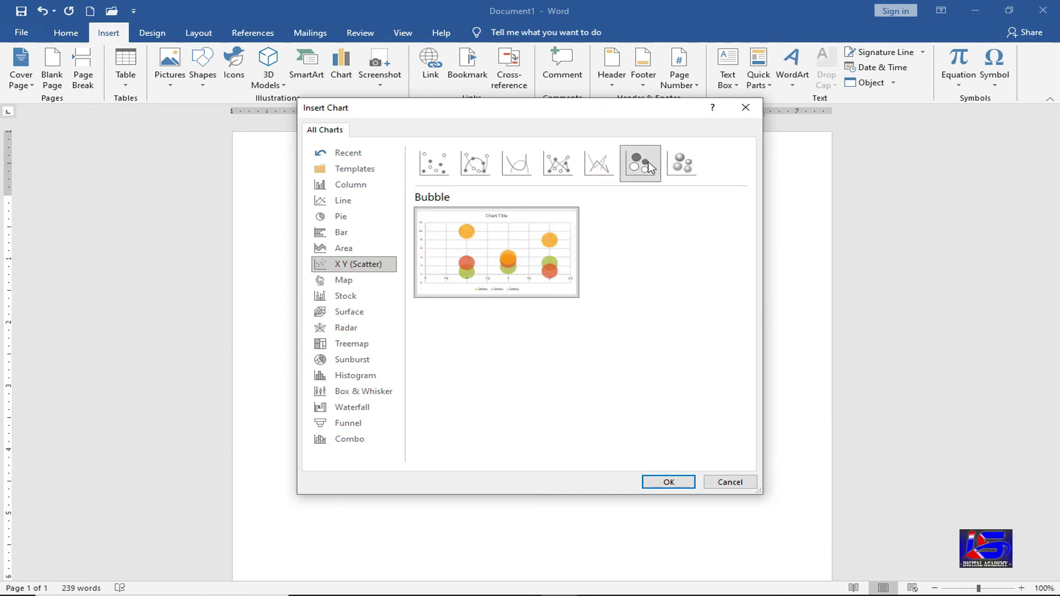
- Preview Map, Surface, Treemap and Sunburst charts, then choose Column > Clustered Column
{"action": "left_click", "coordinate": [361, 285]}
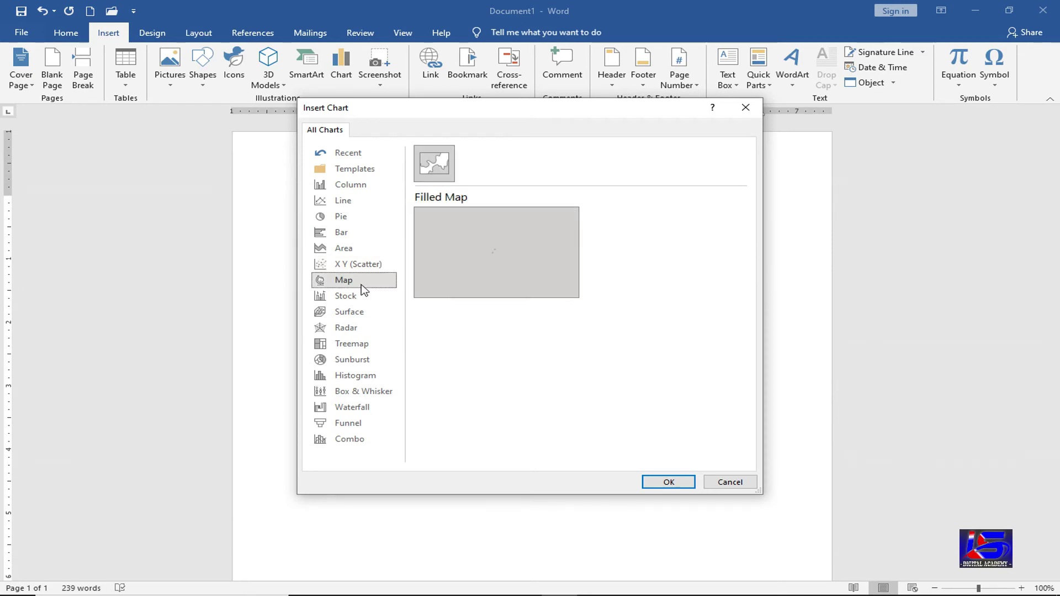
{"action": "left_click", "coordinate": [356, 311]}
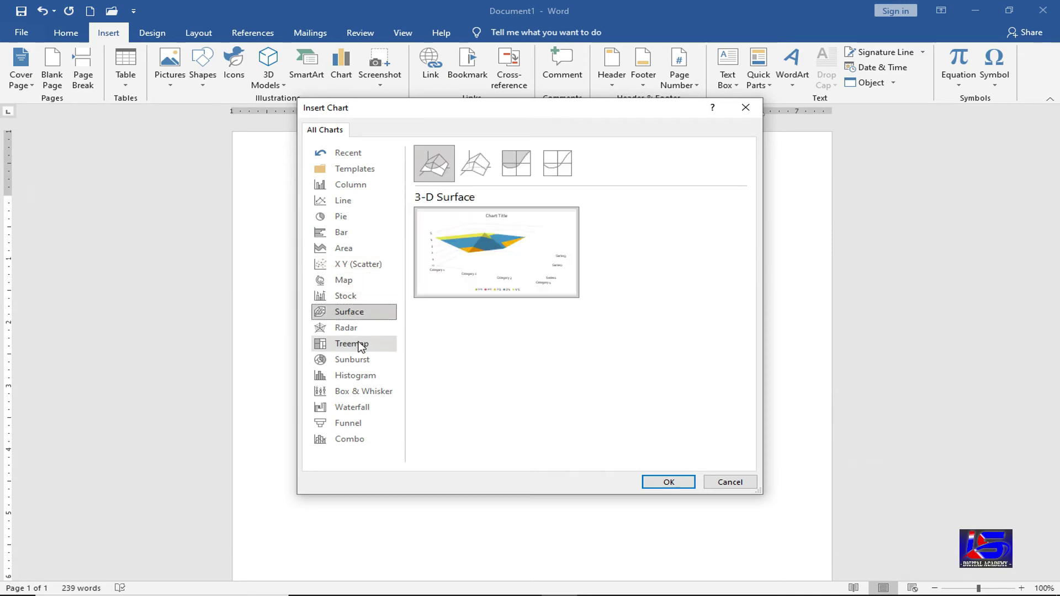
{"action": "left_click", "coordinate": [361, 345]}
{"action": "left_click", "coordinate": [360, 364]}
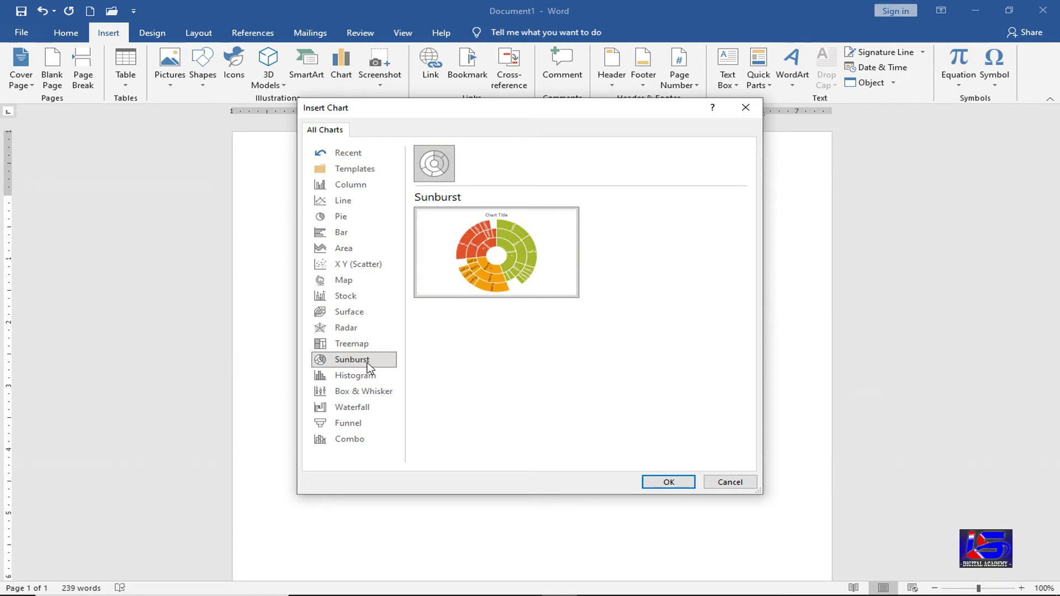
{"action": "mouse_move", "coordinate": [513, 239]}
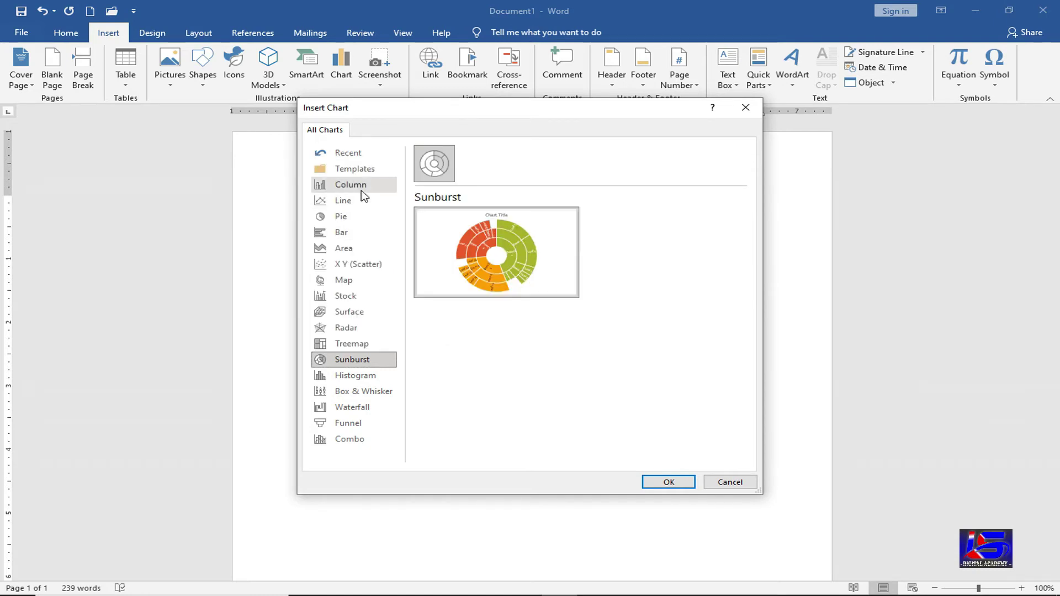
{"action": "left_click", "coordinate": [362, 189]}
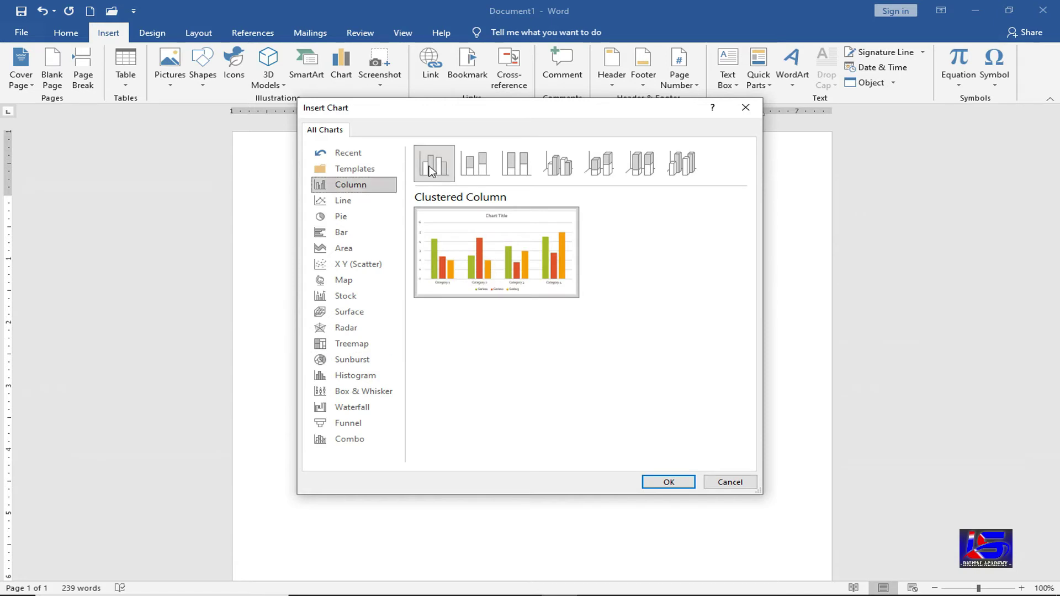
- Insert the clustered column chart and enter headings Name, Hindi, English and Math in row 1
{"action": "left_click", "coordinate": [660, 481]}
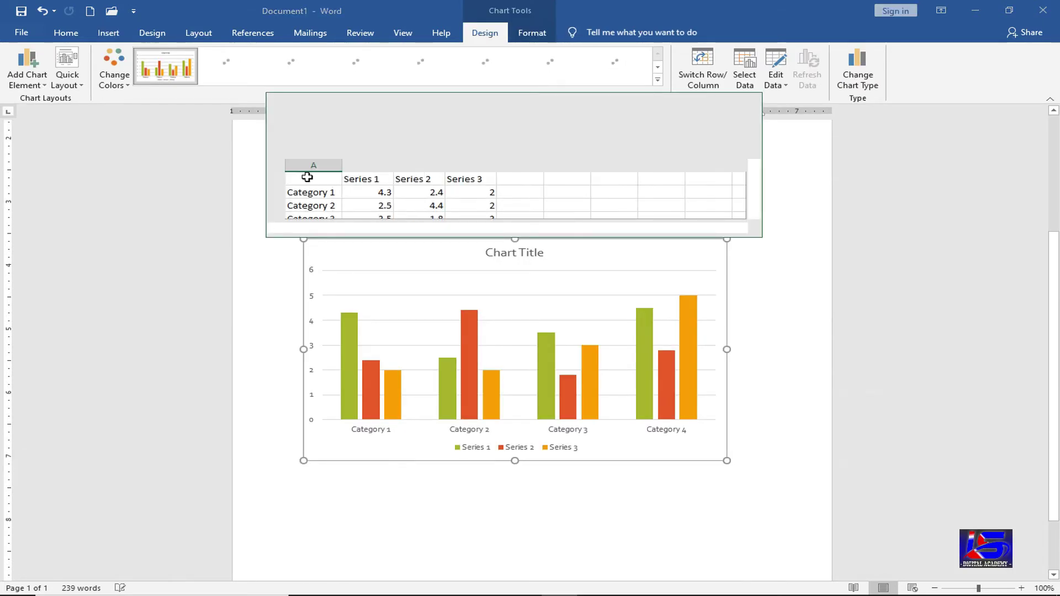
{"action": "left_click", "coordinate": [752, 150]}
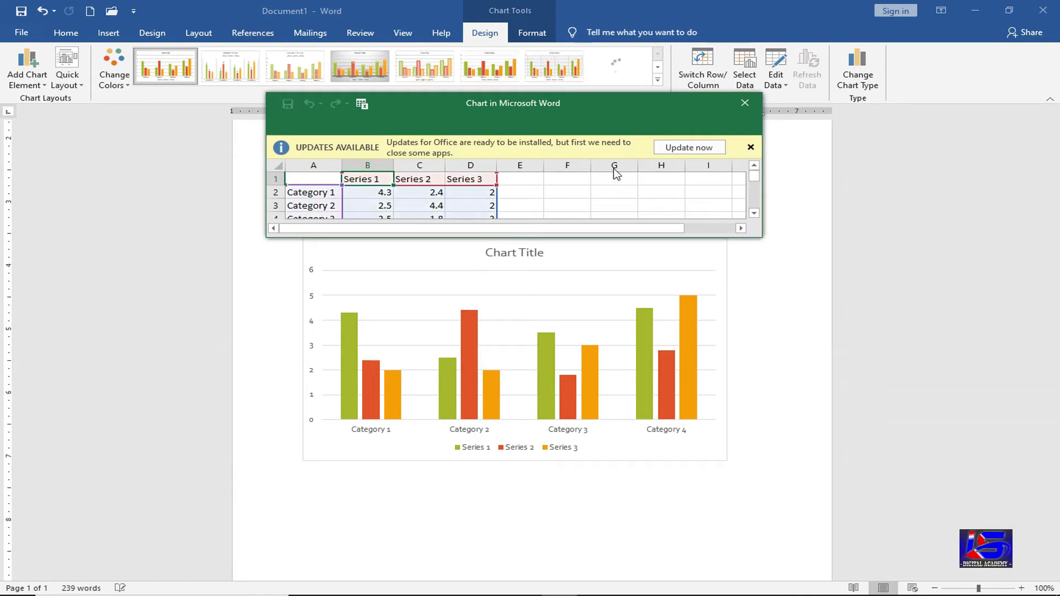
{"action": "left_click", "coordinate": [321, 154]}
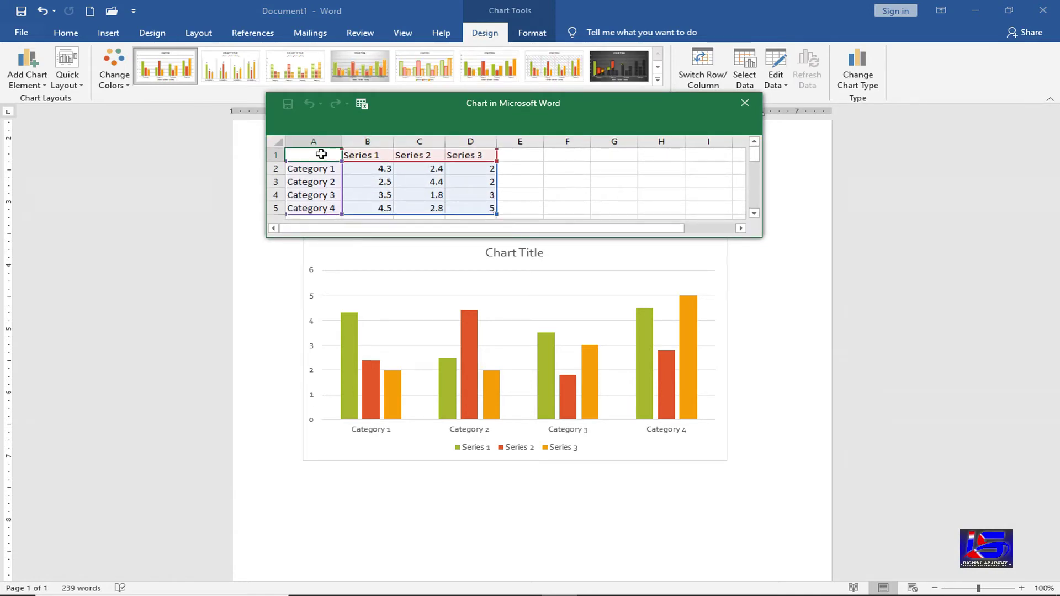
{"action": "type", "text": "Name"}
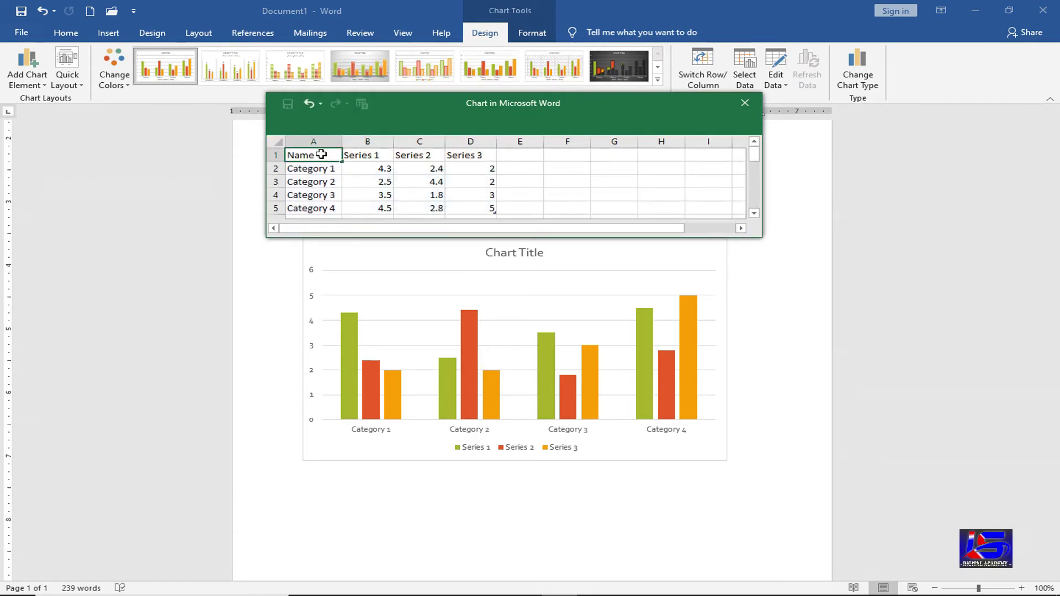
{"action": "key", "text": "Tab"}
{"action": "type", "text": "Hindi"}
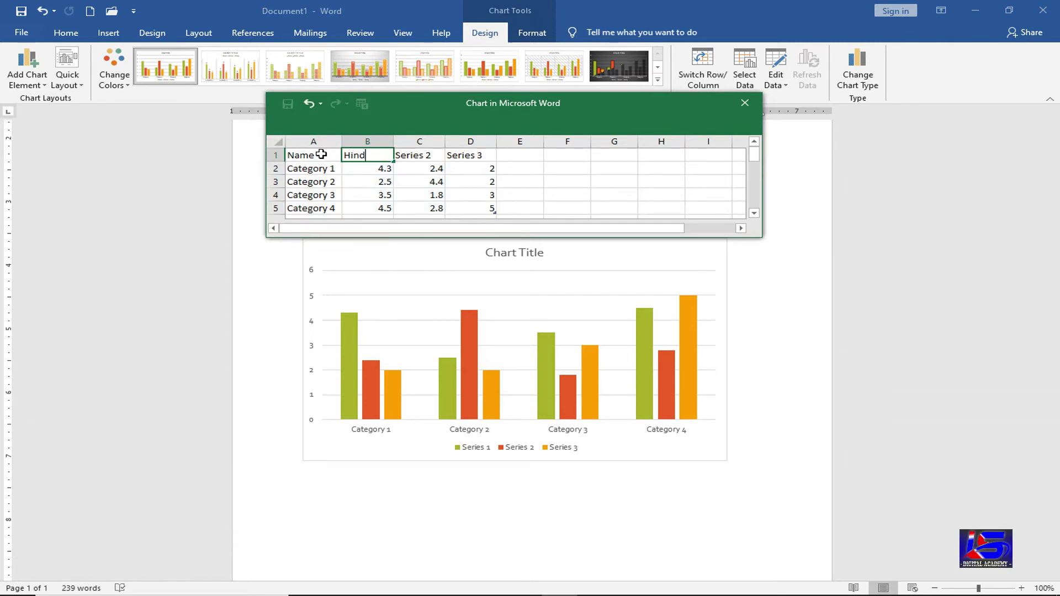
{"action": "key", "text": "Tab"}
{"action": "type", "text": "English"}
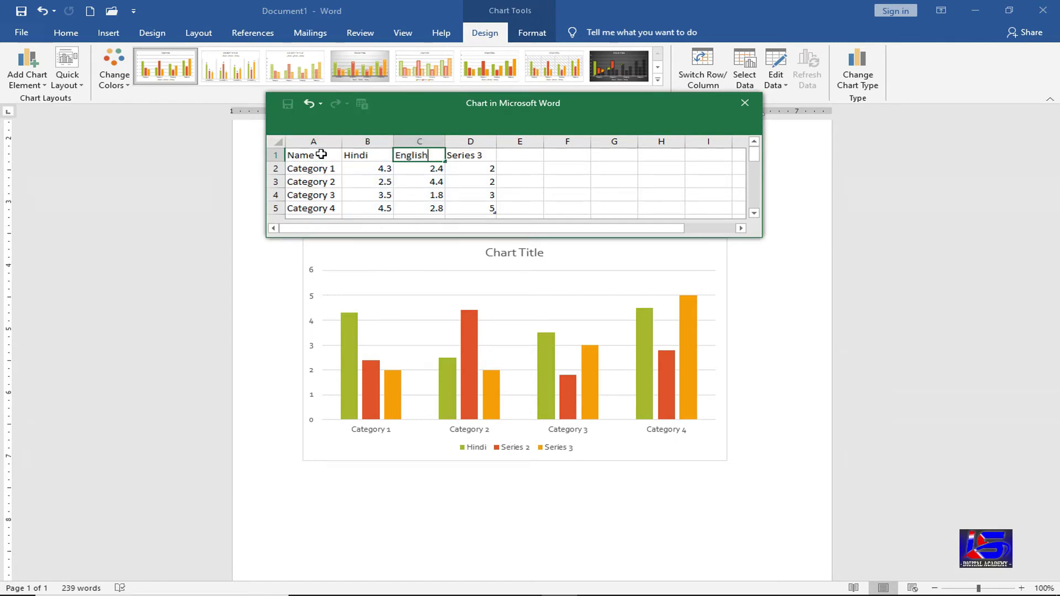
{"action": "key", "text": "Tab"}
{"action": "type", "text": "Math"}
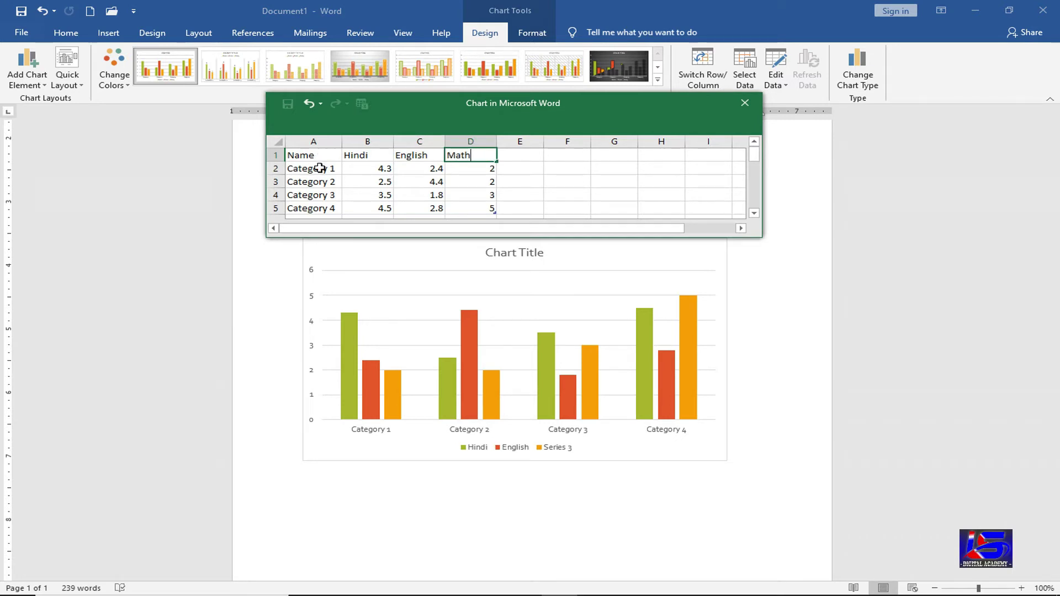
- Enter the student names Ram, Mohan, Hari and Gopal in cells A2:A5
{"action": "left_click", "coordinate": [321, 168]}
{"action": "type", "text": "Ra"}
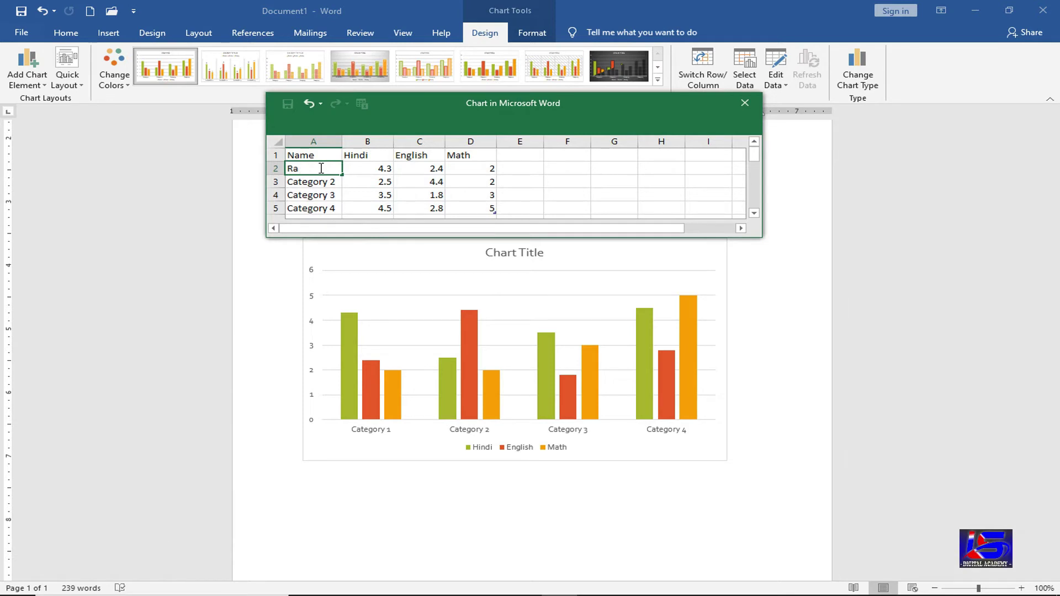
{"action": "type", "text": "m"}
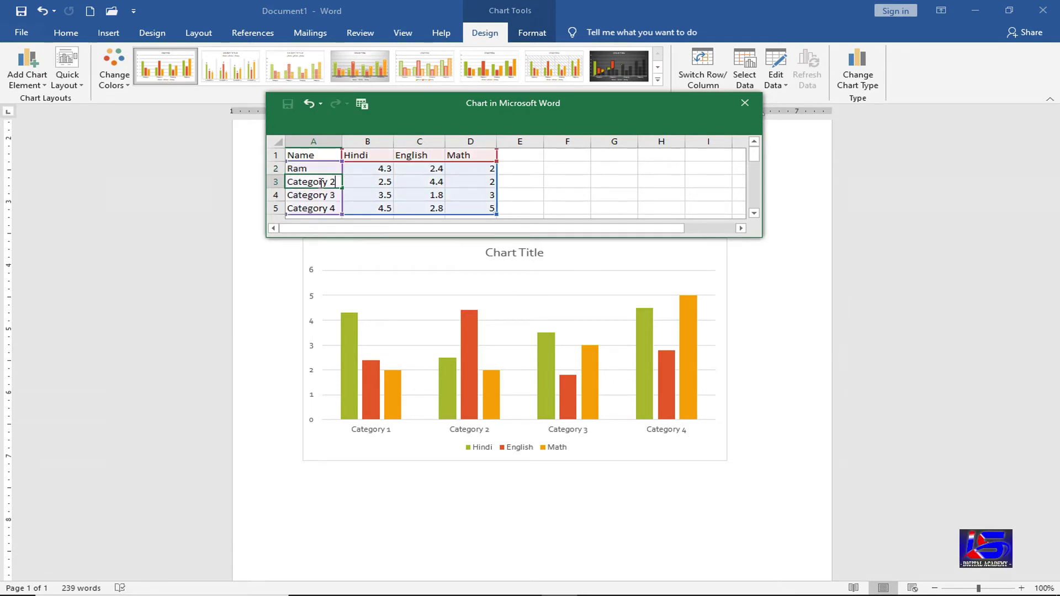
{"action": "type", "text": "Mohan"}
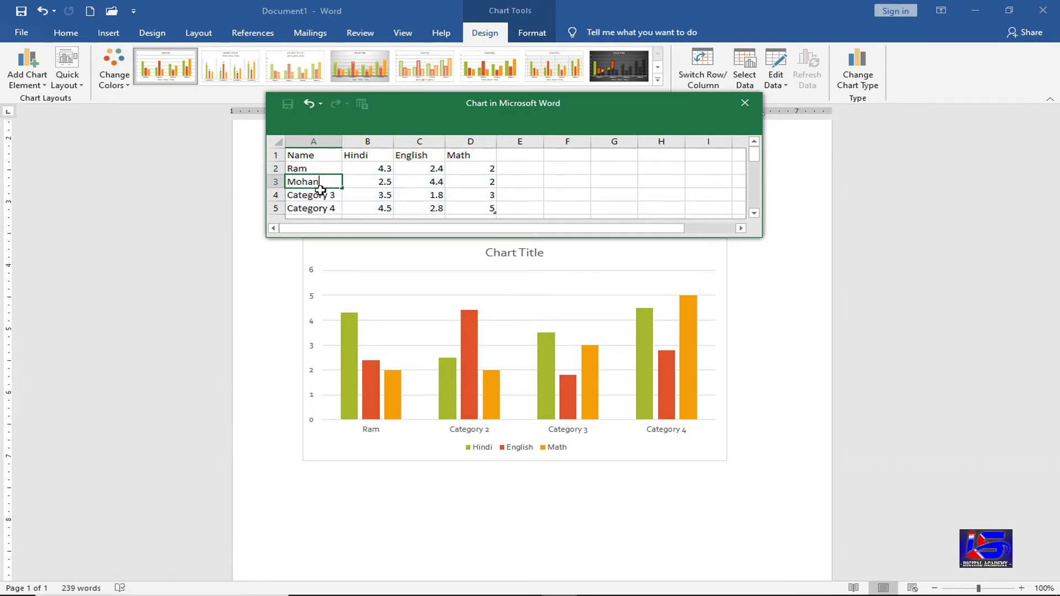
{"action": "key", "text": "Return"}
{"action": "type", "text": "Ha"}
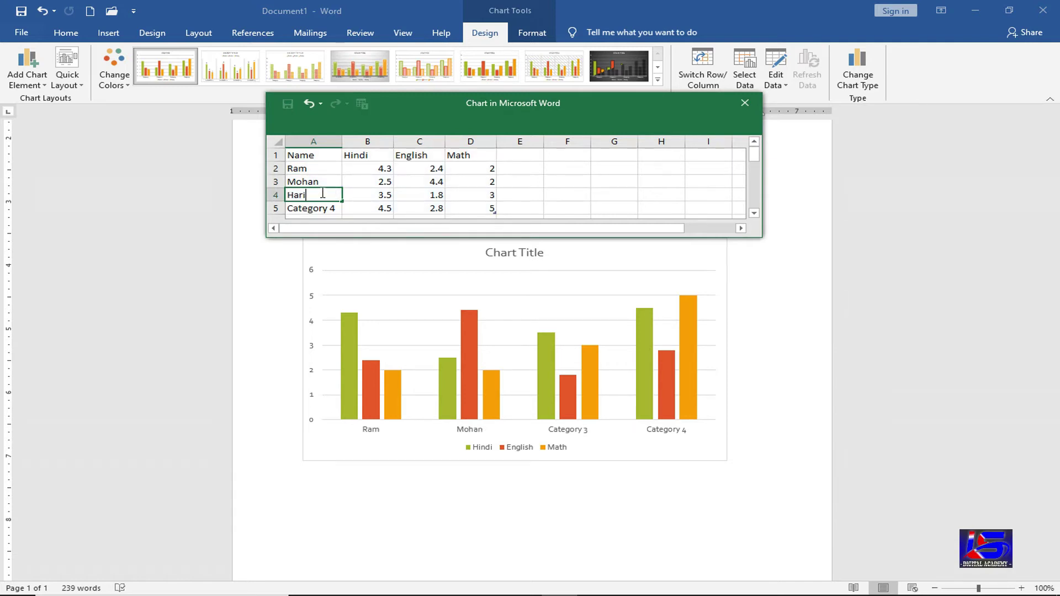
{"action": "type", "text": "ri"}
{"action": "left_click", "coordinate": [325, 208]}
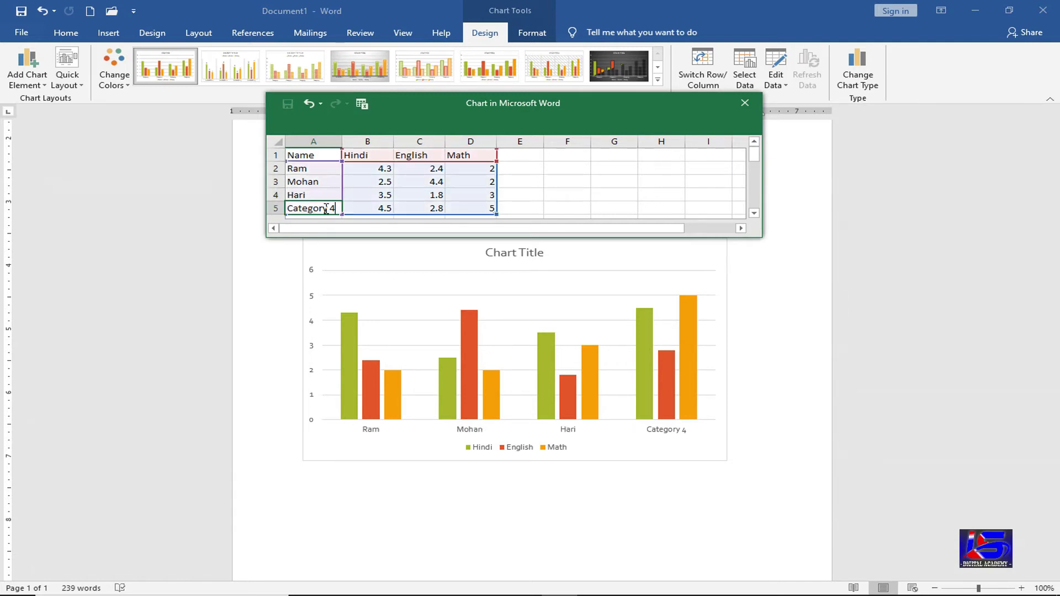
{"action": "type", "text": "Gopa"}
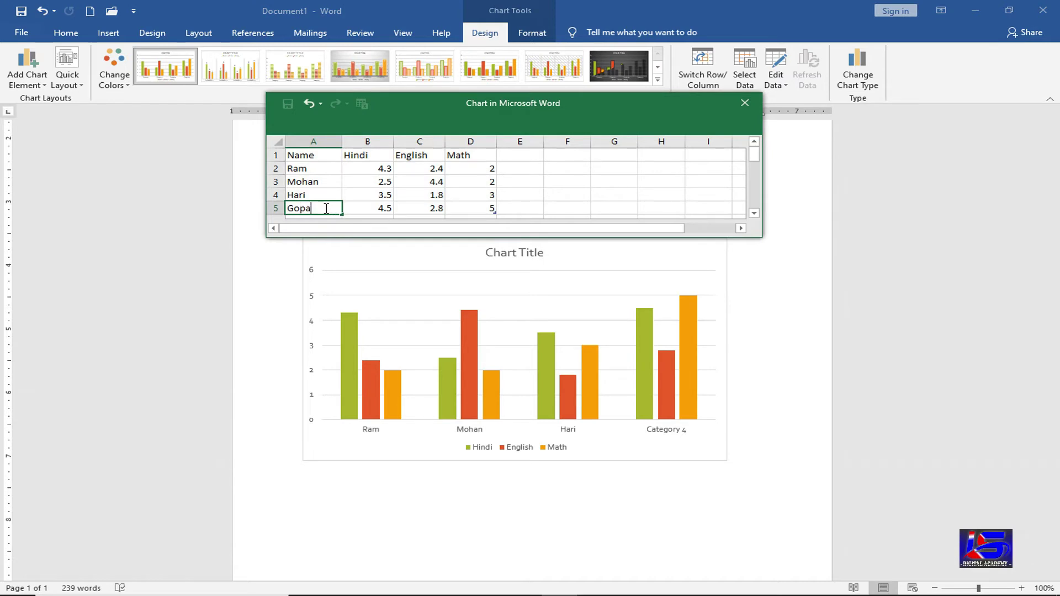
{"action": "type", "text": "l"}
- Enter Ram's marks (98, 98, 89) and Mohan's marks (87, 78, 96)
{"action": "left_click", "coordinate": [368, 170]}
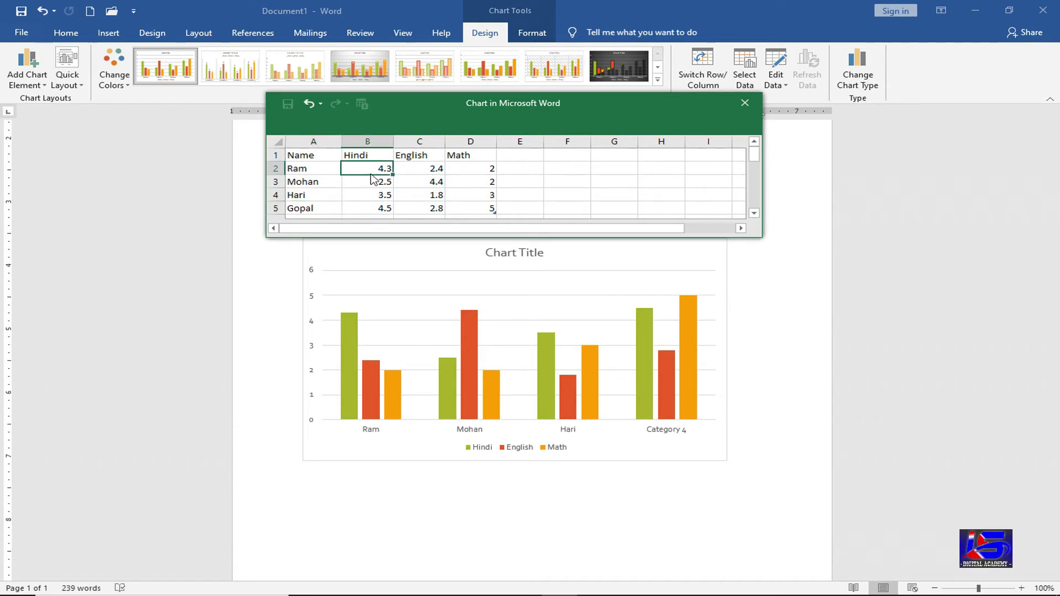
{"action": "type", "text": "98"}
{"action": "key", "text": "Tab"}
{"action": "type", "text": "8"}
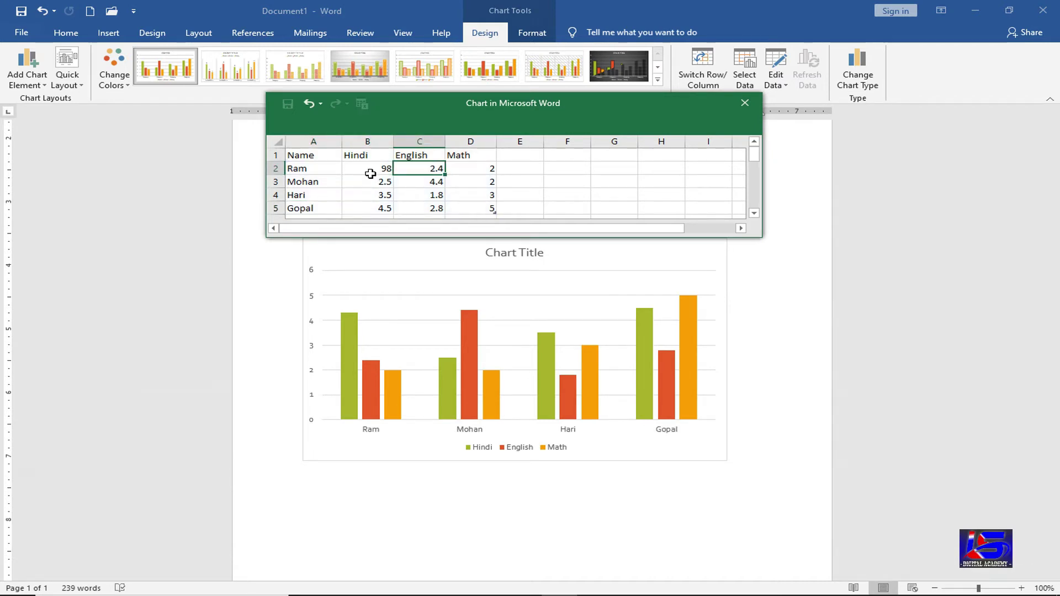
{"action": "key", "text": "Tab"}
{"action": "type", "text": "6"}
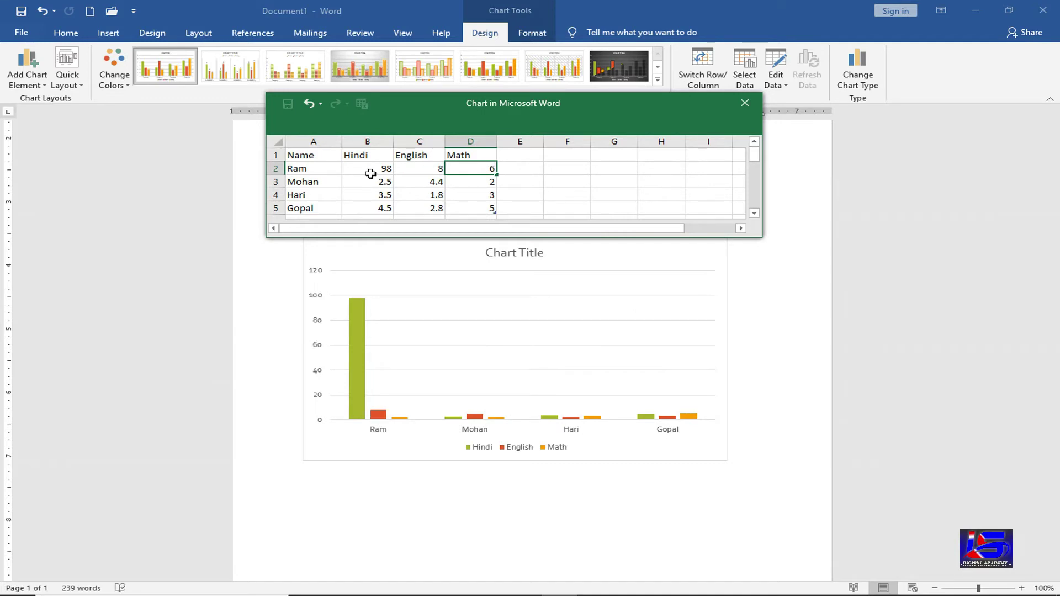
{"action": "left_click", "coordinate": [403, 170]}
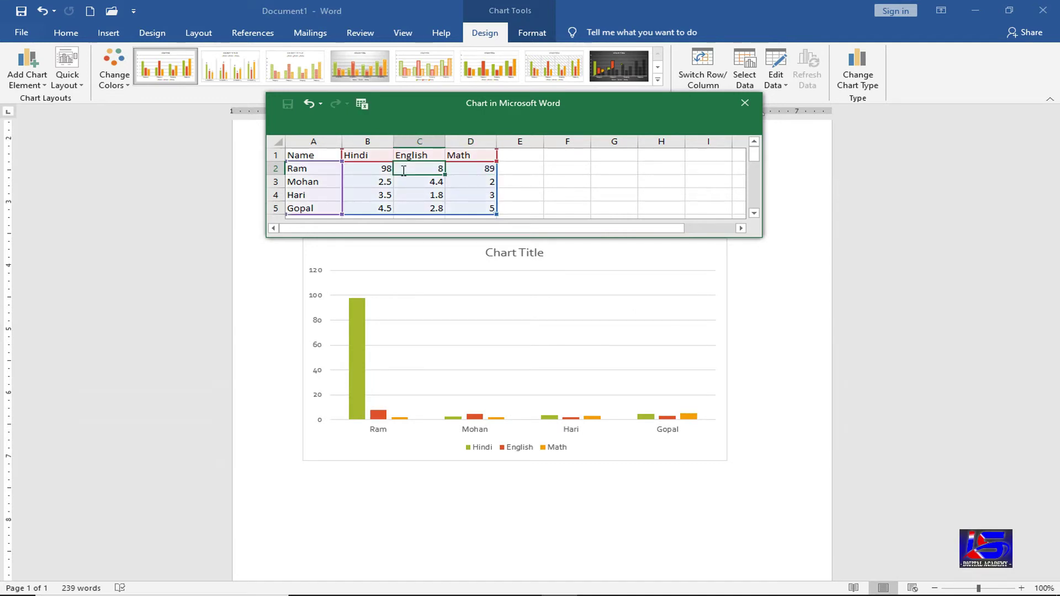
{"action": "type", "text": "98"}
{"action": "left_click", "coordinate": [419, 183]}
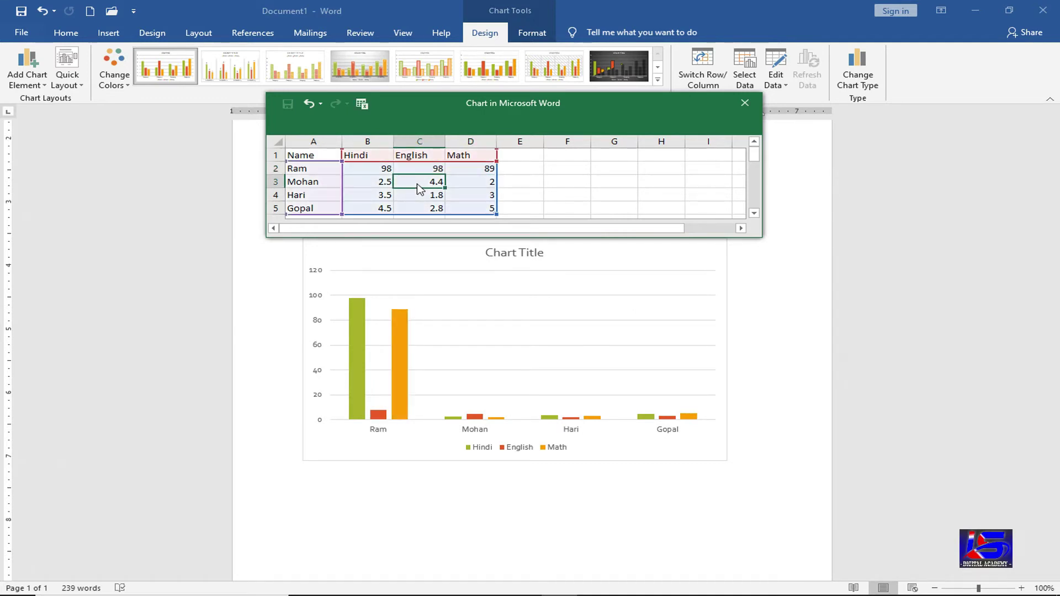
{"action": "type", "text": "78"}
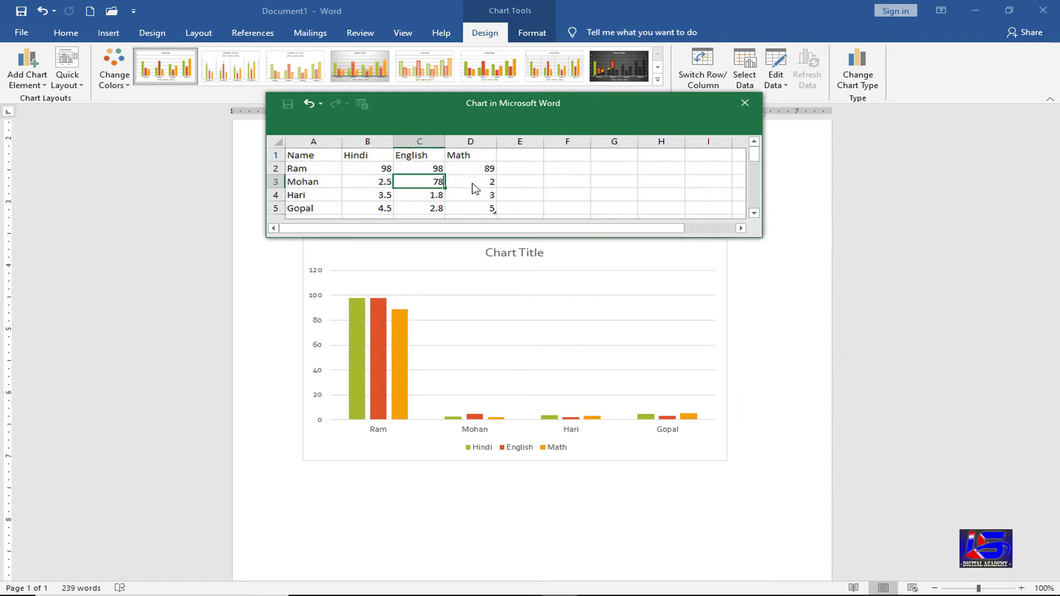
{"action": "left_click", "coordinate": [469, 182]}
{"action": "type", "text": "96"}
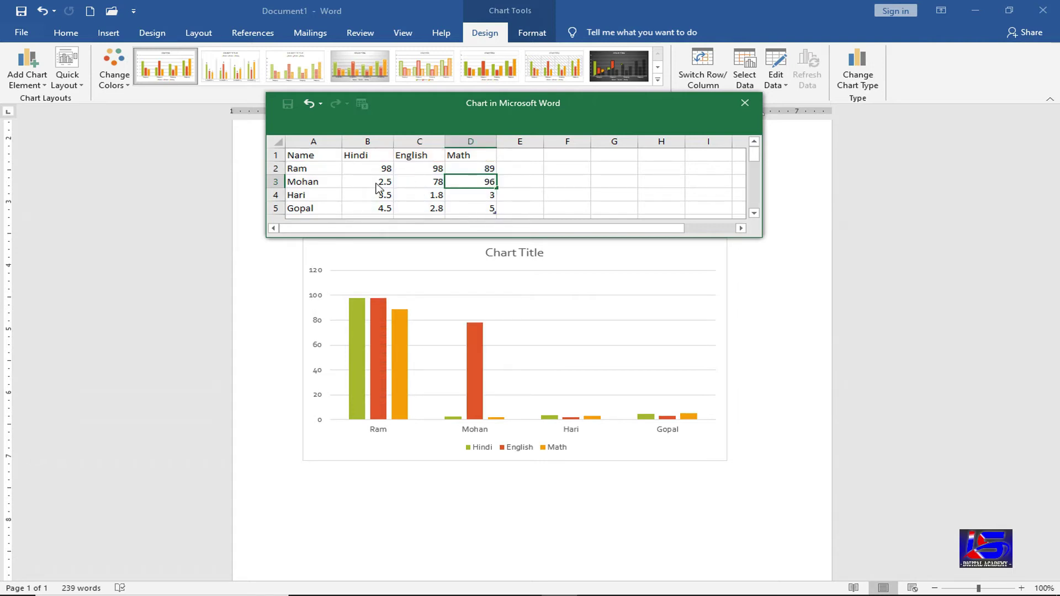
{"action": "left_click", "coordinate": [374, 182]}
{"action": "type", "text": "87"}
- Enter Hari's marks (96, 78, 96) and Gopal's marks (78, 95, 85)
{"action": "left_click", "coordinate": [375, 192]}
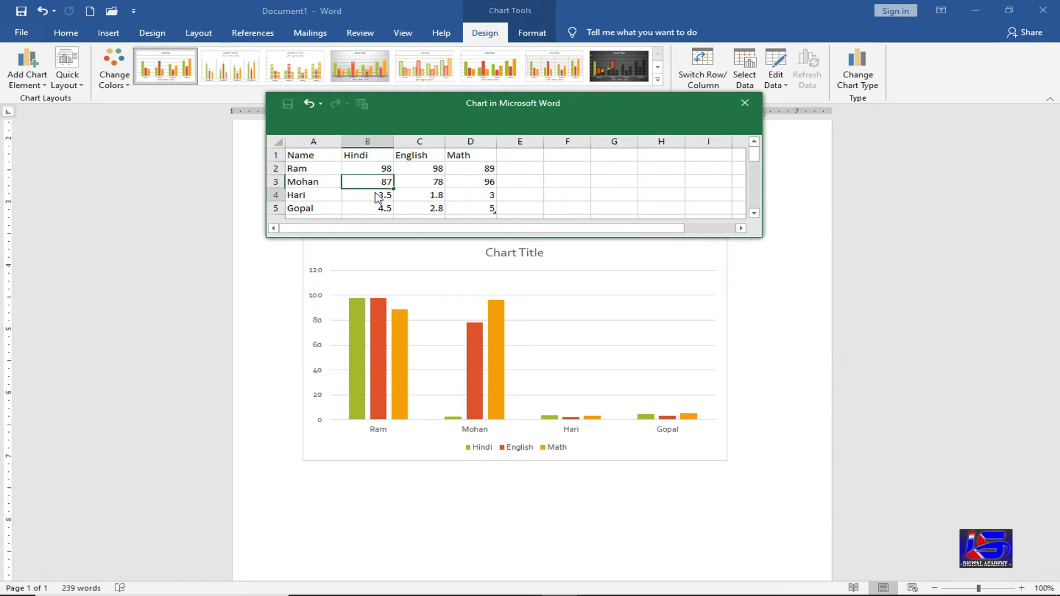
{"action": "type", "text": "96"}
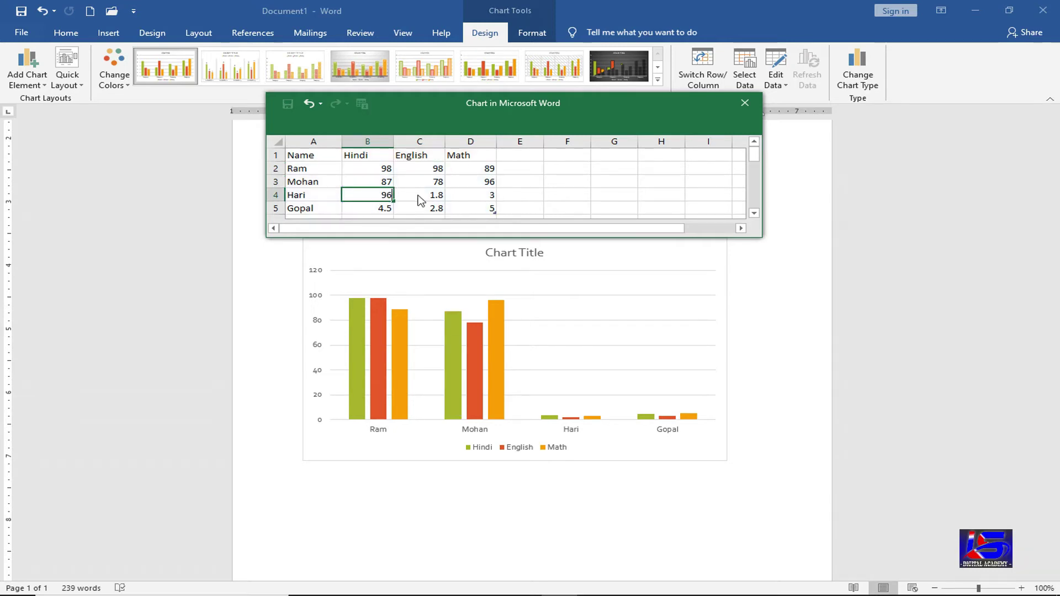
{"action": "left_click", "coordinate": [418, 196]}
{"action": "type", "text": "78"}
{"action": "left_click", "coordinate": [491, 196]}
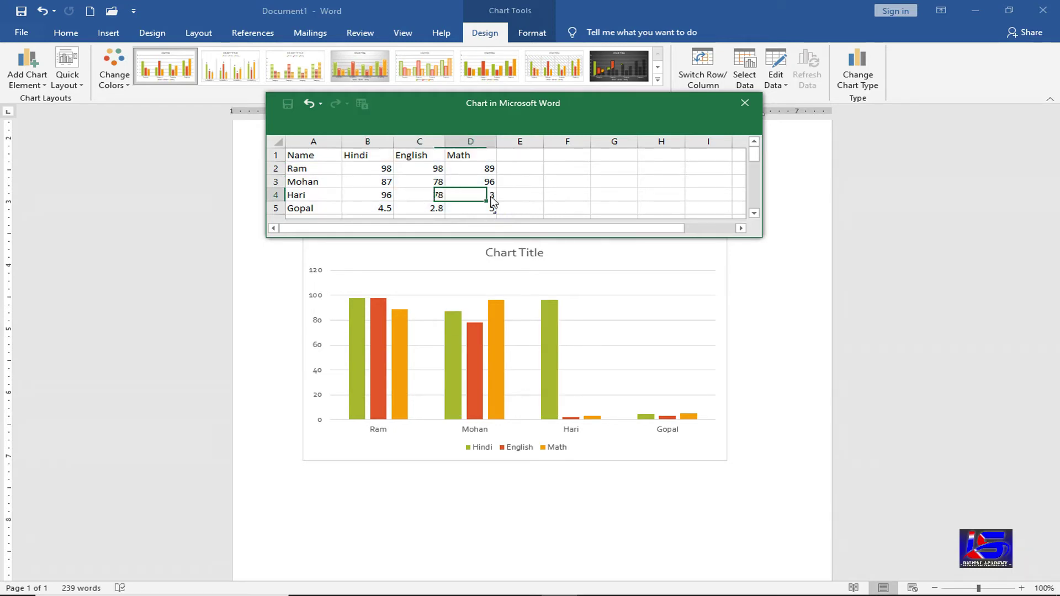
{"action": "type", "text": "96"}
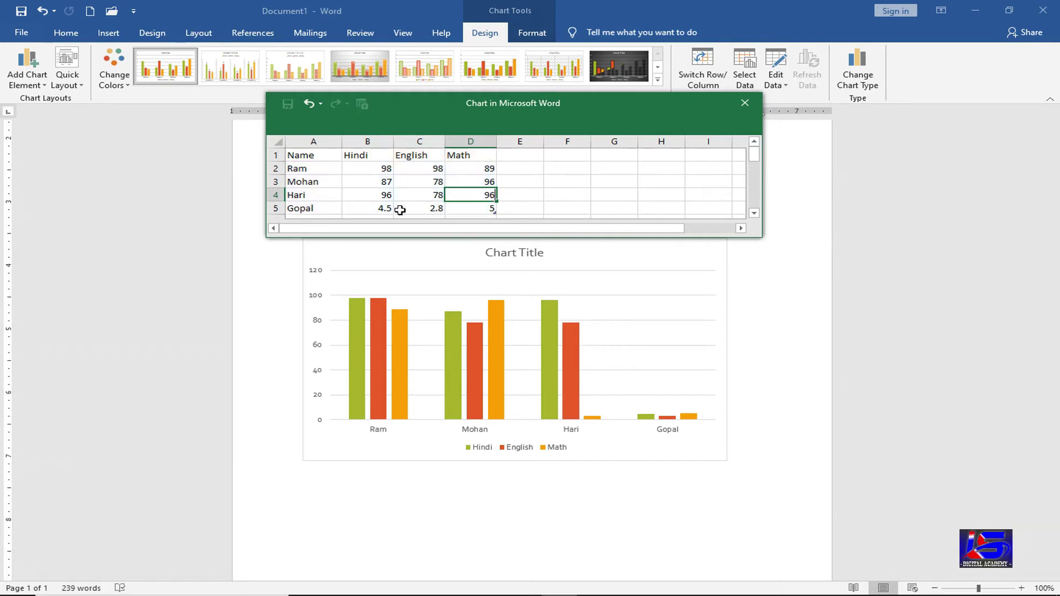
{"action": "left_click", "coordinate": [381, 208]}
{"action": "type", "text": "78"}
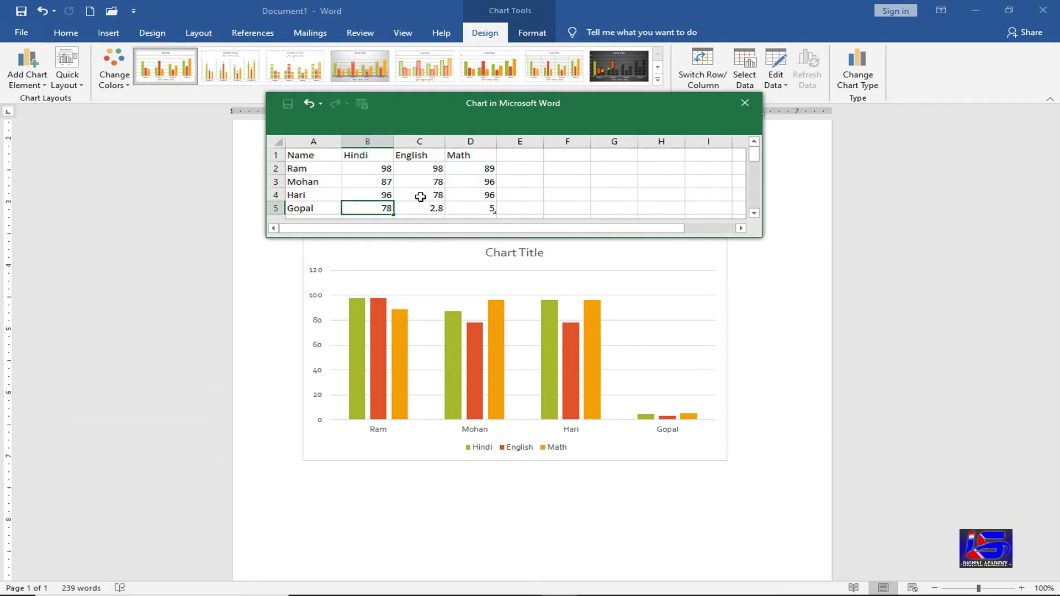
{"action": "left_click", "coordinate": [434, 207]}
{"action": "type", "text": "95"}
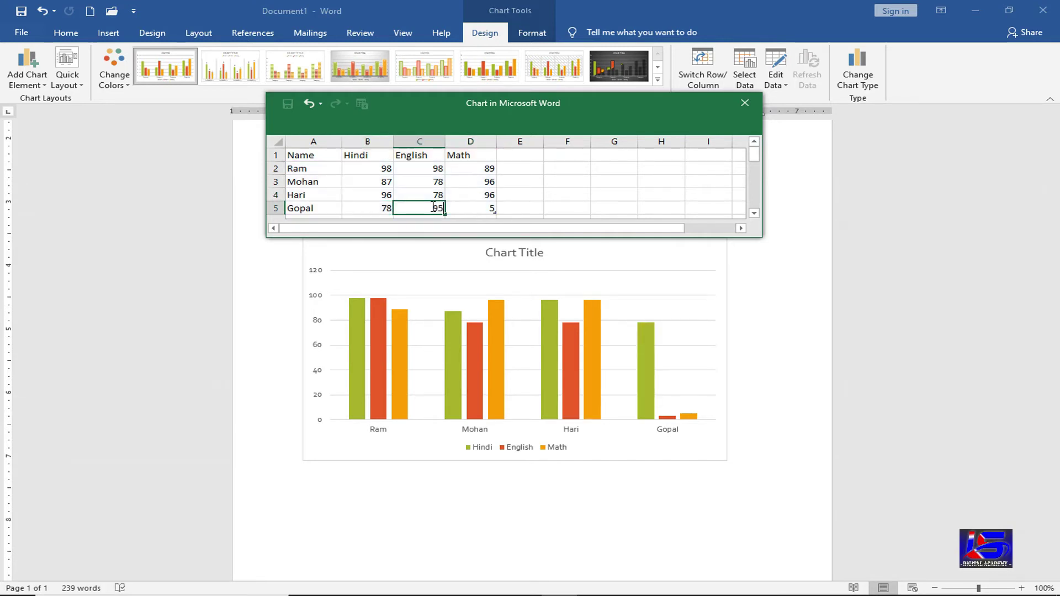
{"action": "left_click", "coordinate": [480, 209]}
{"action": "type", "text": "85"}
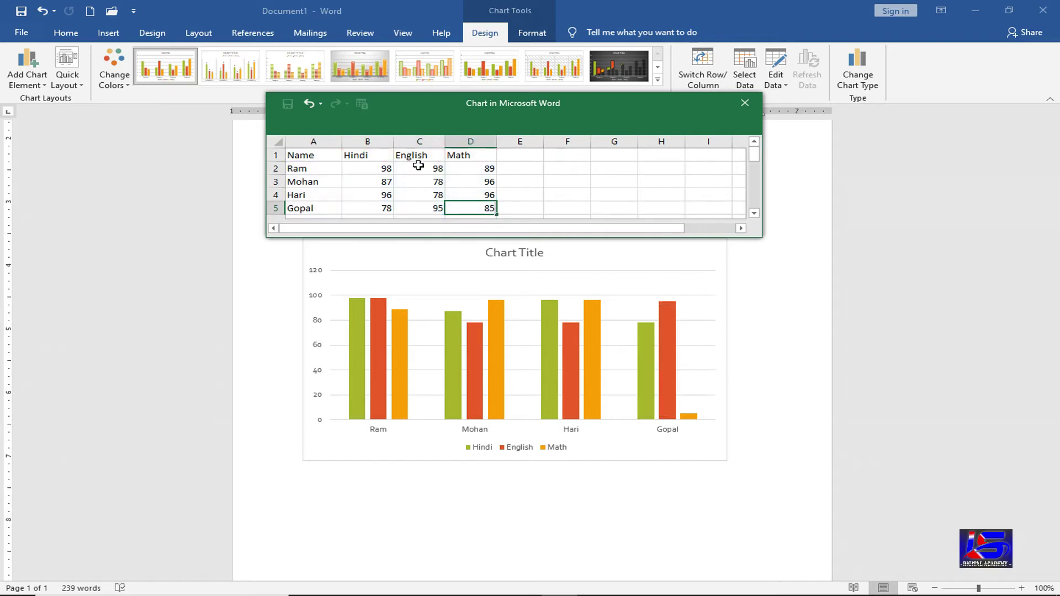
{"action": "key", "text": "Up"}
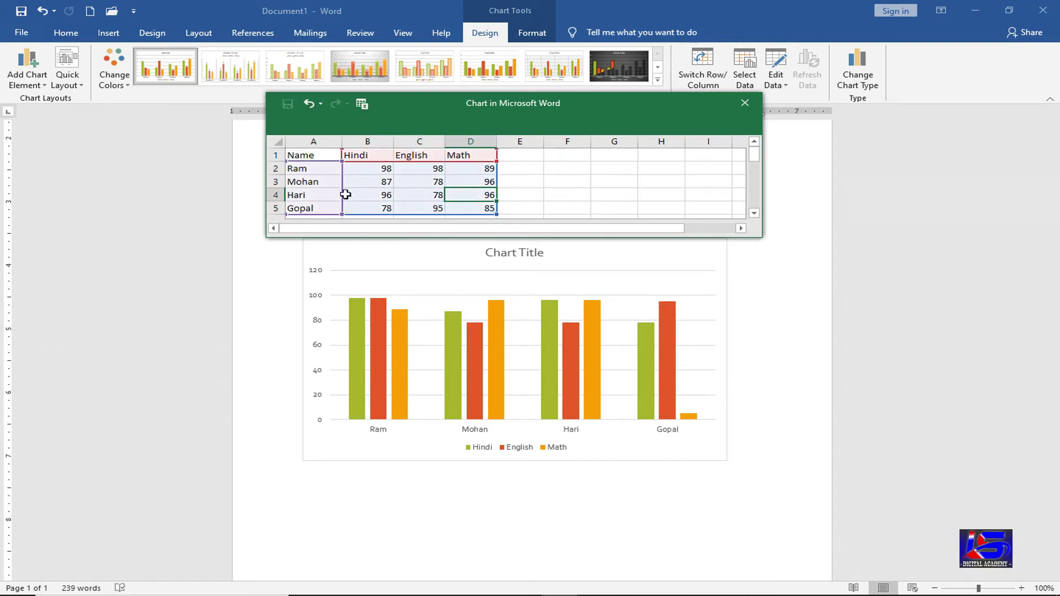
- Close the chart data sheet to view the updated column chart
{"action": "left_click", "coordinate": [743, 105]}
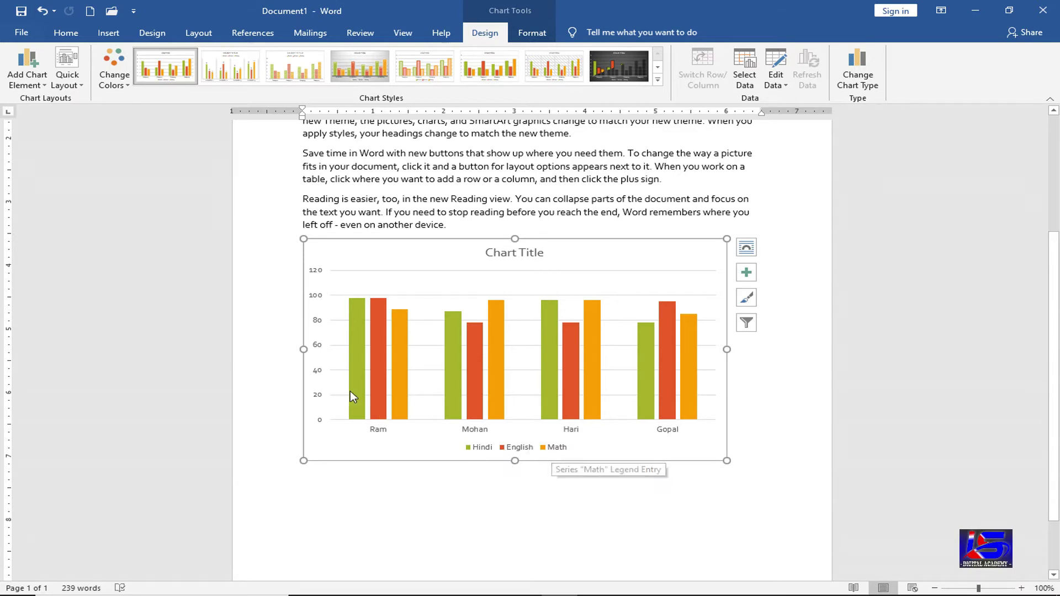
{"action": "mouse_move", "coordinate": [358, 394]}
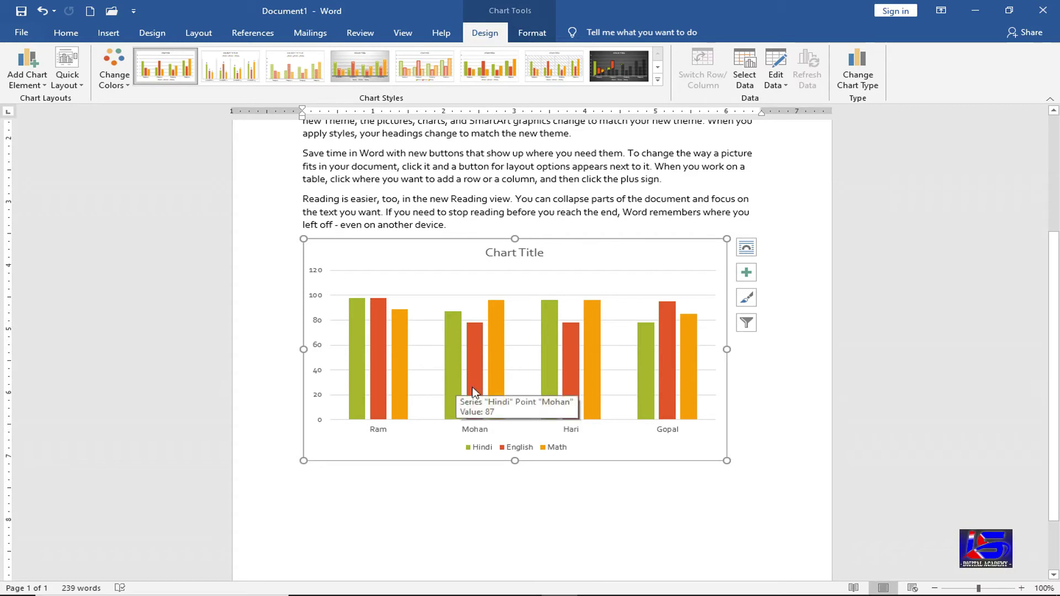
{"action": "mouse_move", "coordinate": [473, 392]}
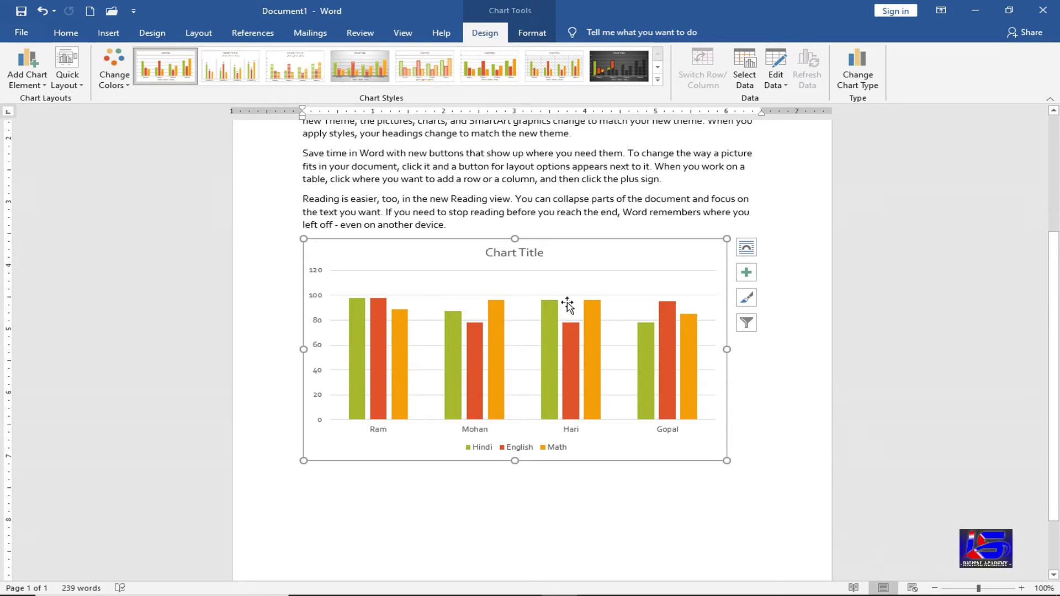
- Apply Quick Layout 2, giving the marks chart value labels and a top legend
{"action": "left_click", "coordinate": [77, 86]}
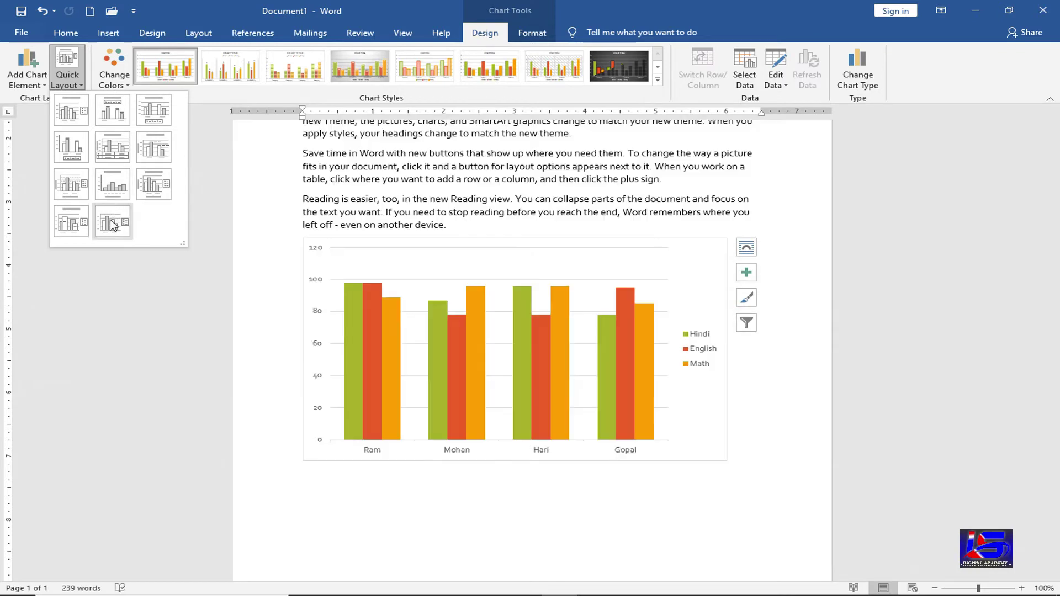
{"action": "left_click", "coordinate": [122, 117]}
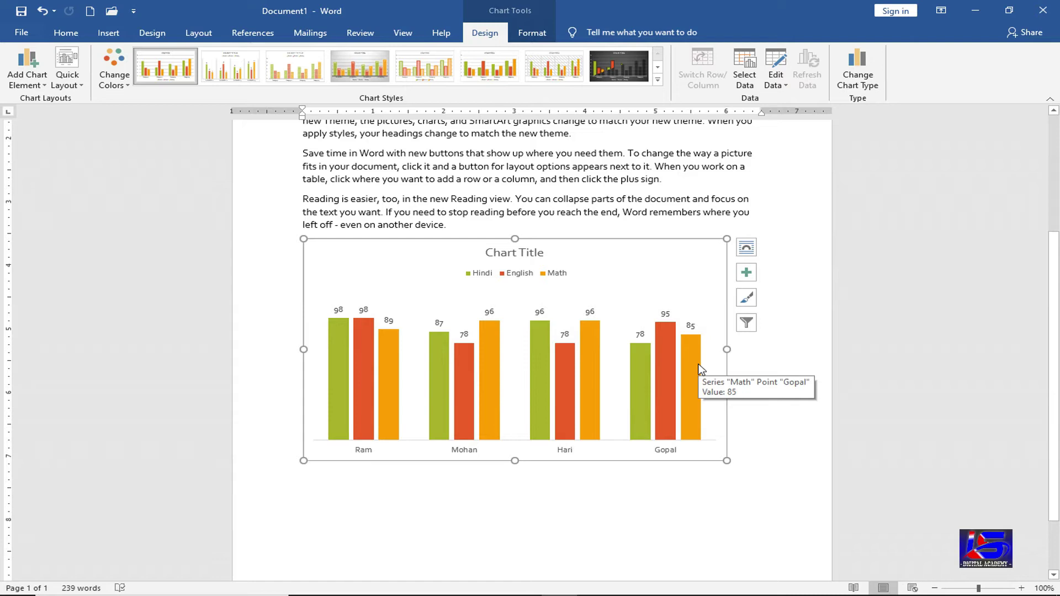
{"action": "left_click", "coordinate": [340, 367]}
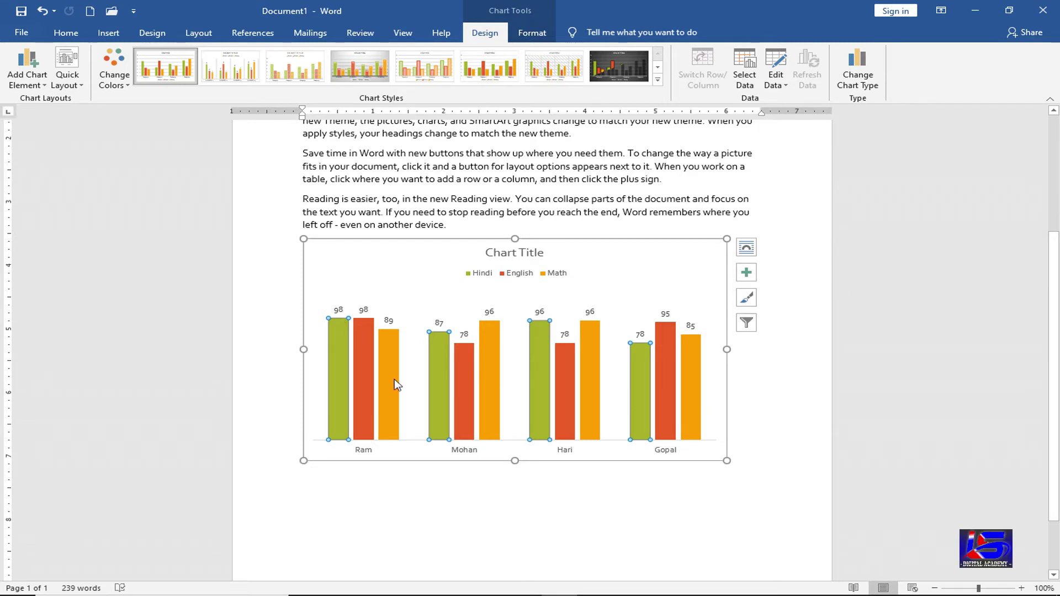
- Fill the Hindi series dark red, the English series green and the Math series blue
{"action": "right_click", "coordinate": [342, 364]}
{"action": "left_click", "coordinate": [361, 344]}
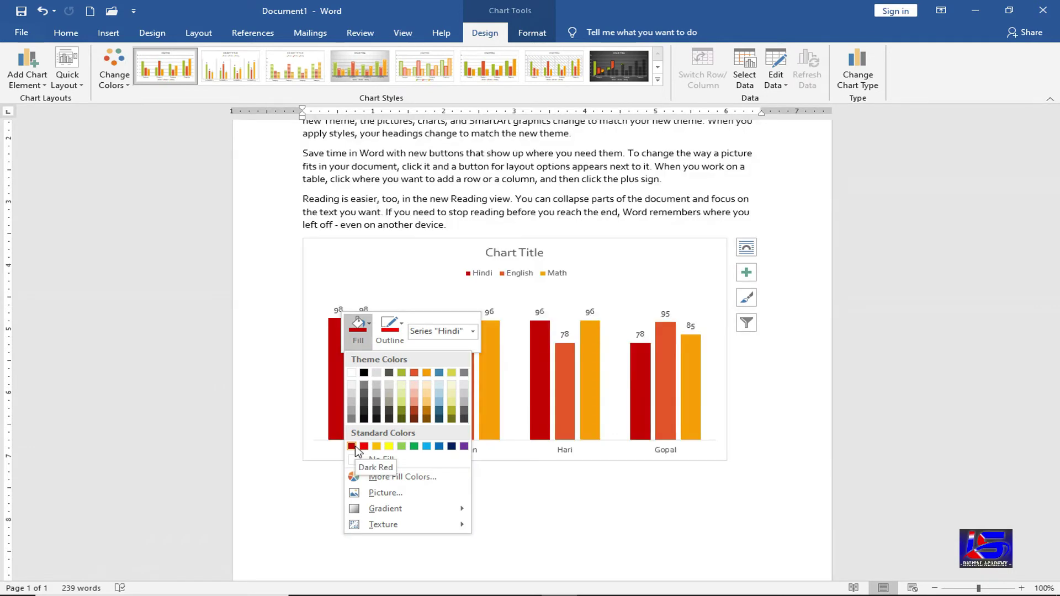
{"action": "left_click", "coordinate": [330, 355]}
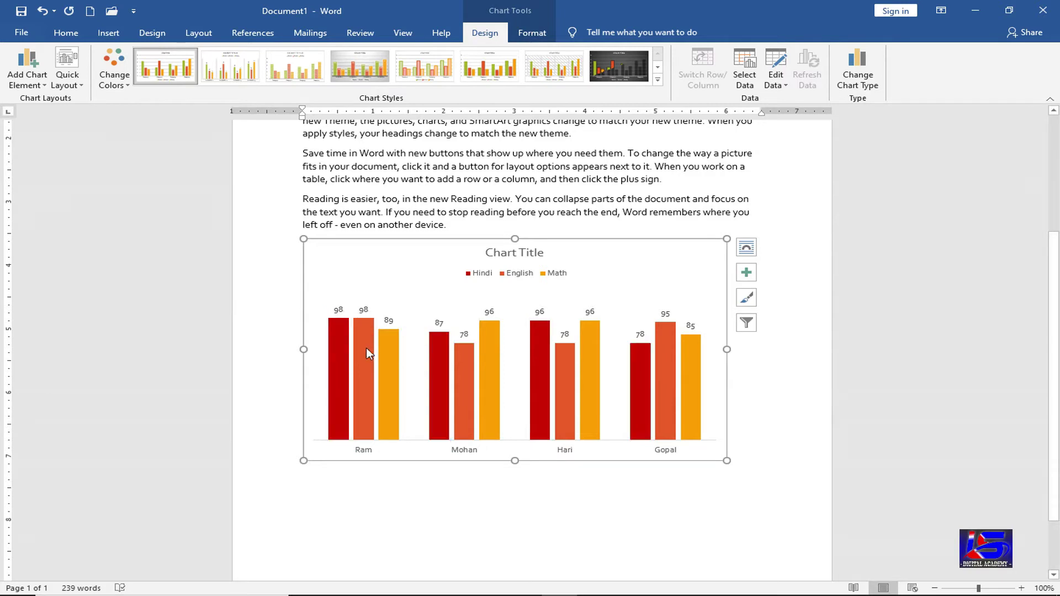
{"action": "left_click", "coordinate": [366, 348]}
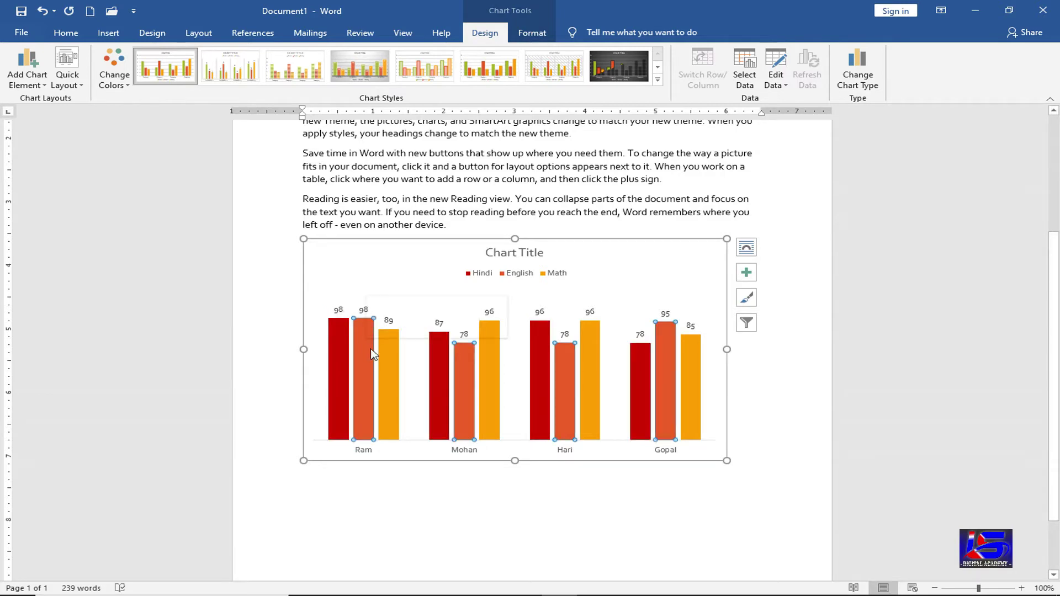
{"action": "right_click", "coordinate": [369, 353]}
{"action": "left_click", "coordinate": [397, 324]}
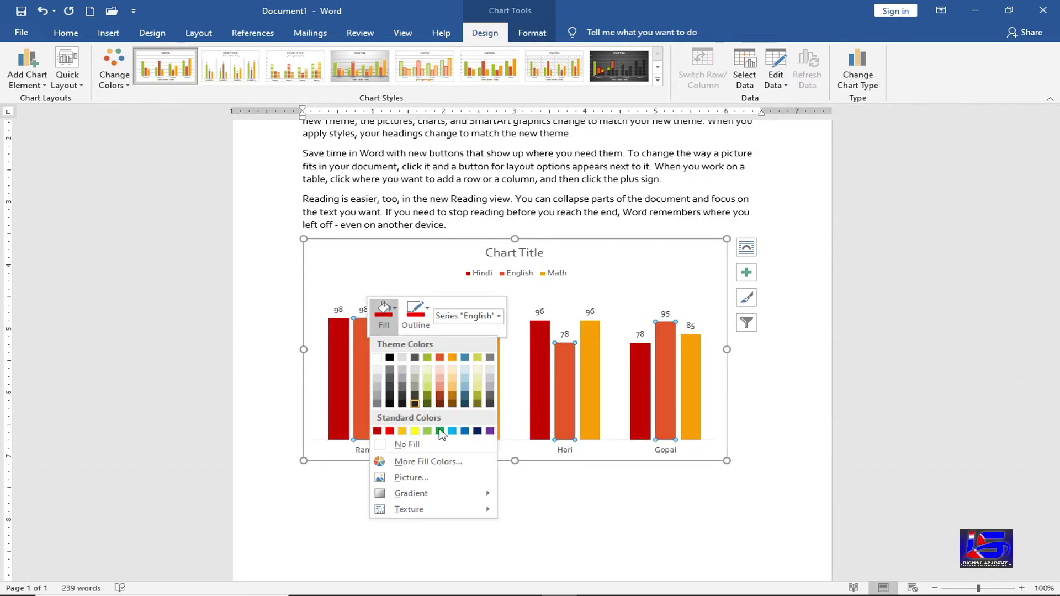
{"action": "key", "text": "Escape"}
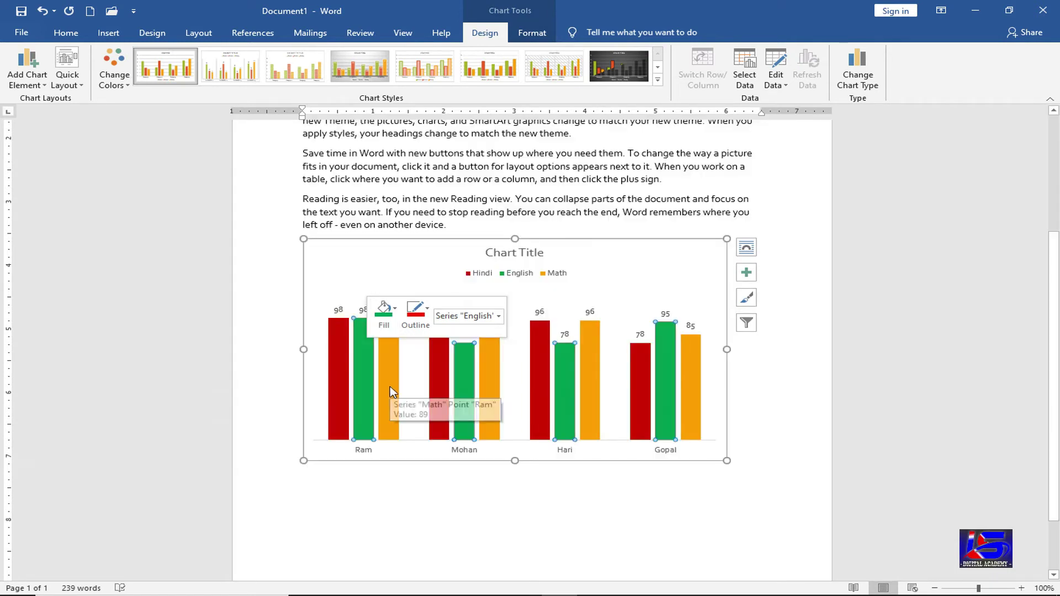
{"action": "left_click", "coordinate": [391, 387]}
{"action": "right_click", "coordinate": [391, 386]}
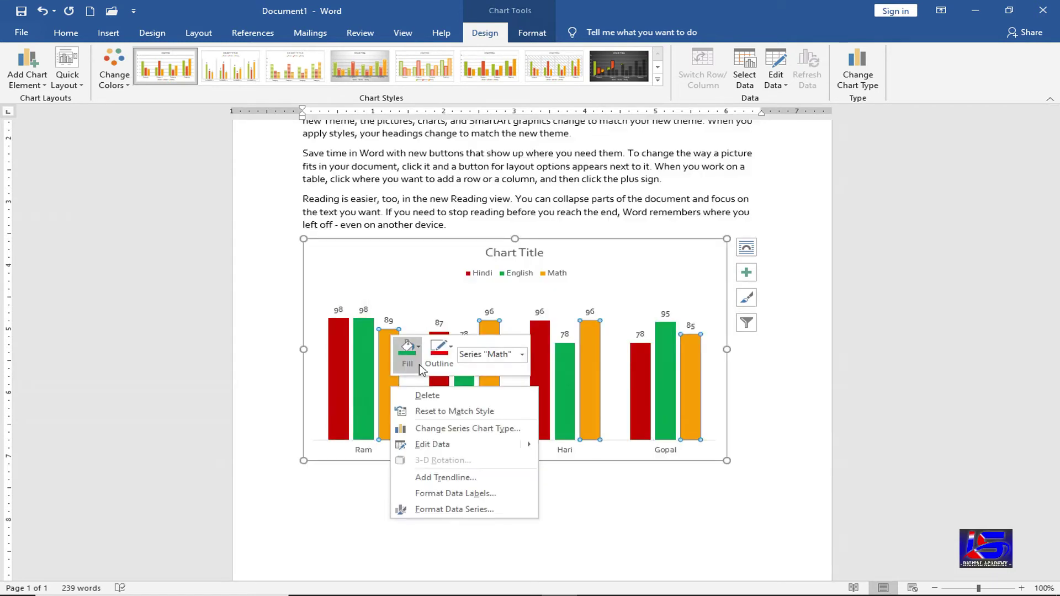
{"action": "left_click", "coordinate": [420, 368]}
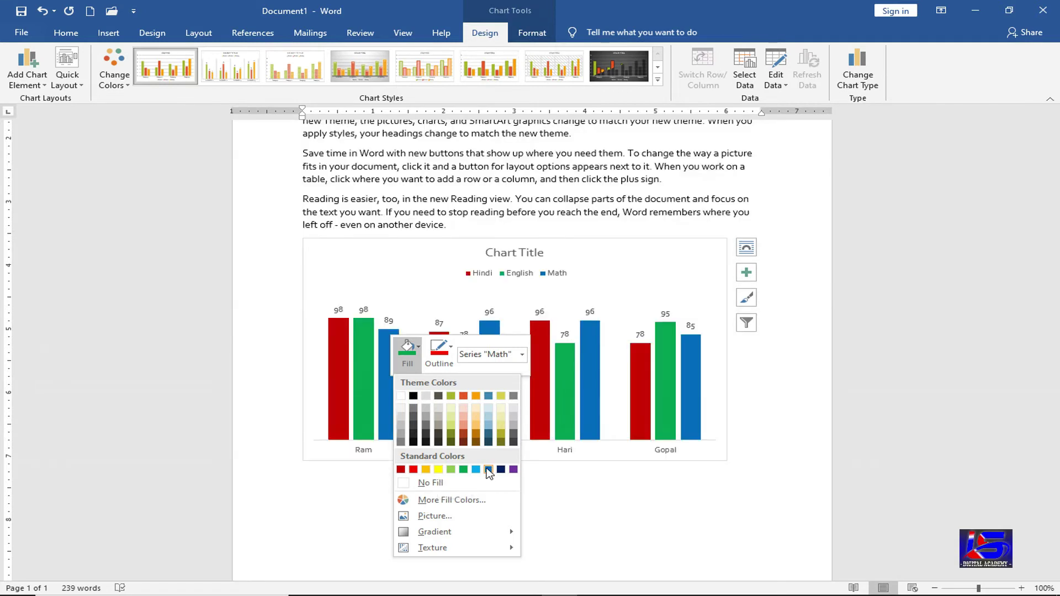
{"action": "left_click", "coordinate": [488, 469]}
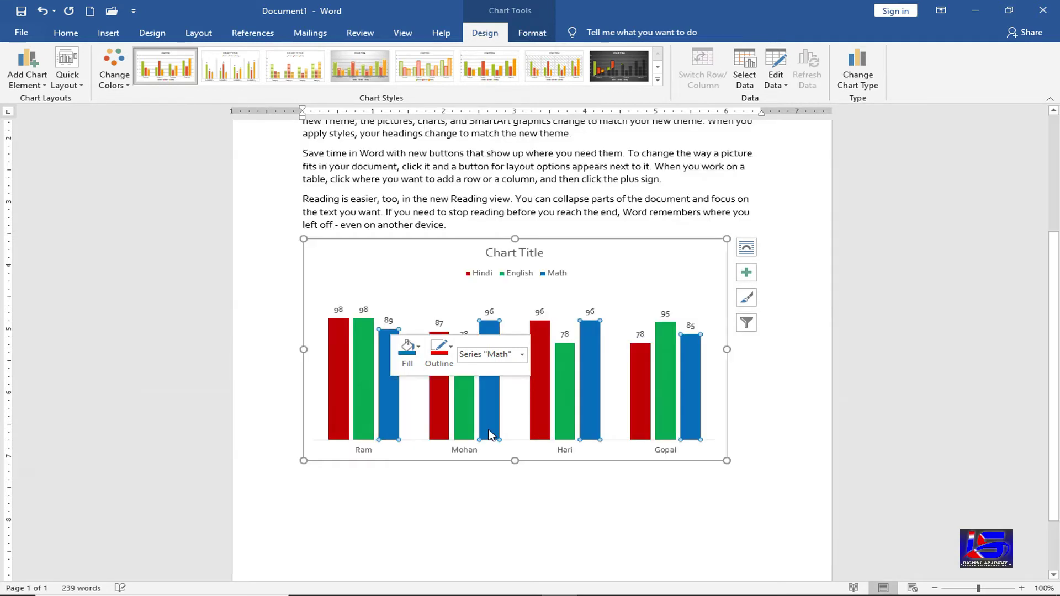
{"action": "left_click", "coordinate": [491, 488]}
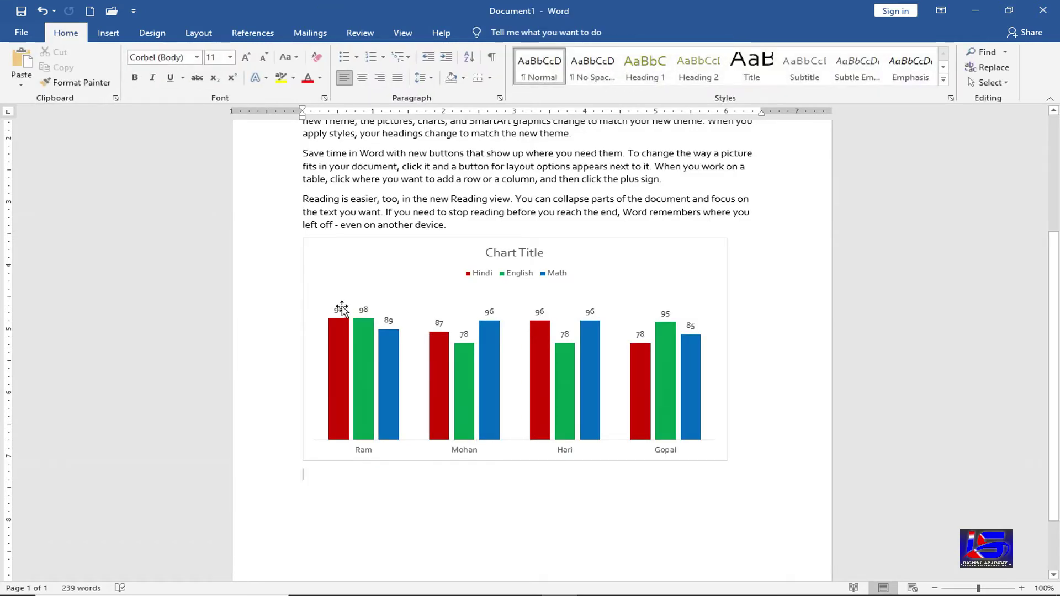
- Set the Hindi data labels' font to bold, size 9, light blue
{"action": "left_click", "coordinate": [342, 309]}
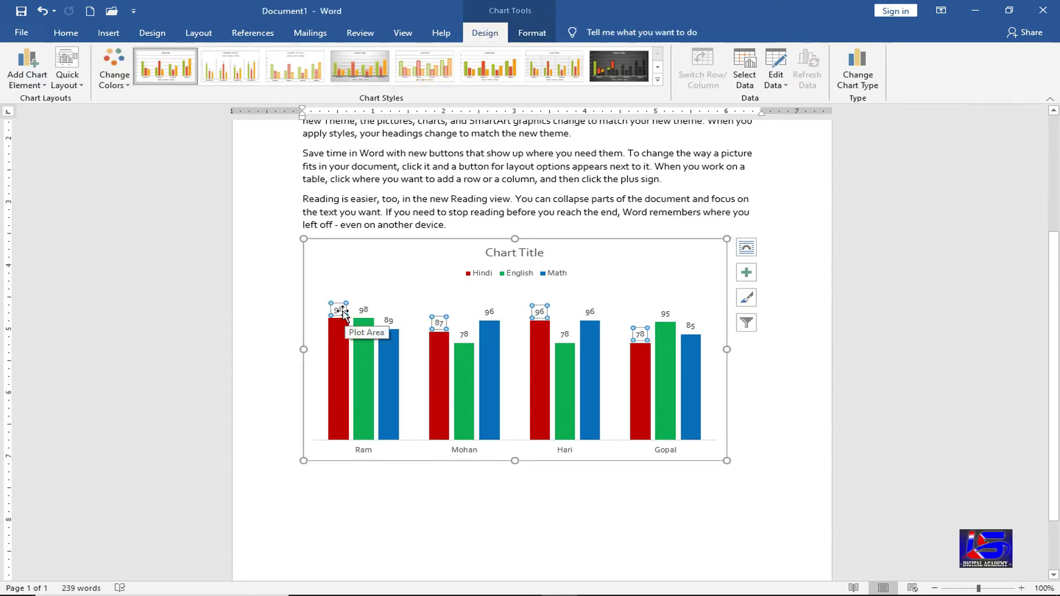
{"action": "right_click", "coordinate": [342, 312]}
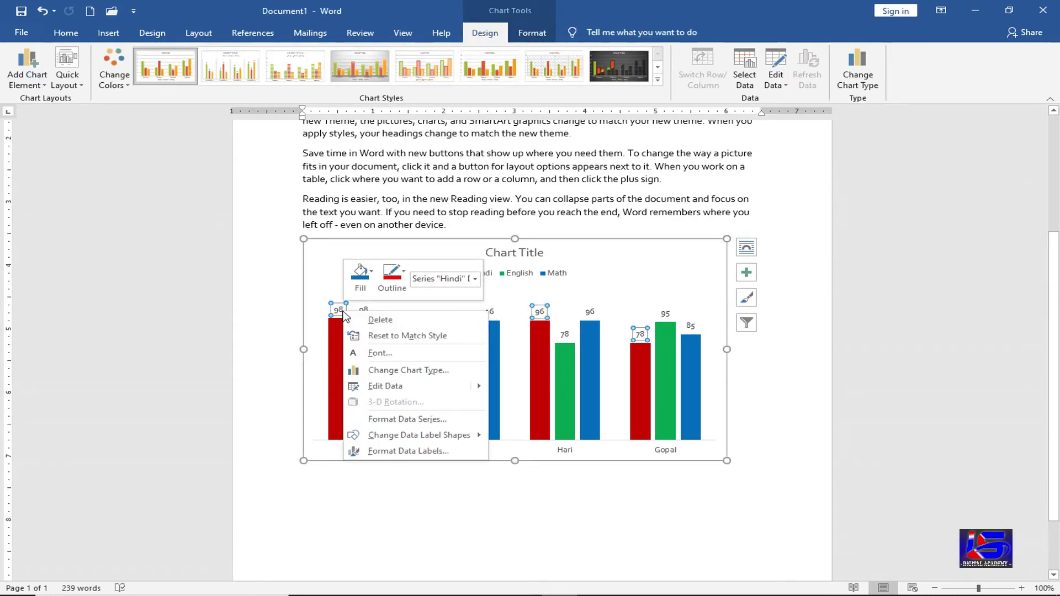
{"action": "left_click", "coordinate": [402, 356]}
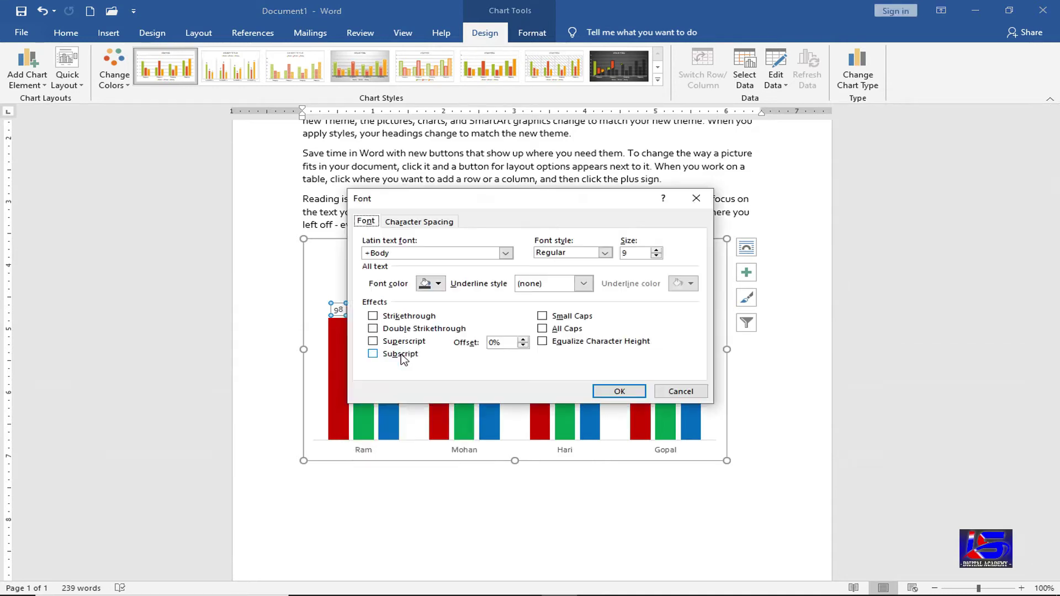
{"action": "left_click", "coordinate": [437, 285]}
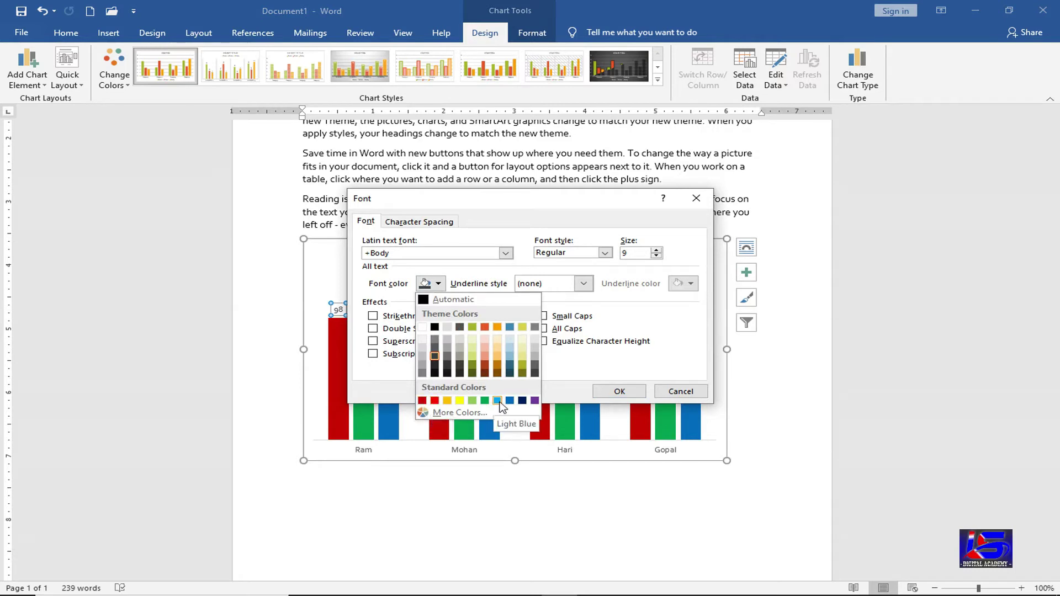
{"action": "left_click", "coordinate": [498, 401]}
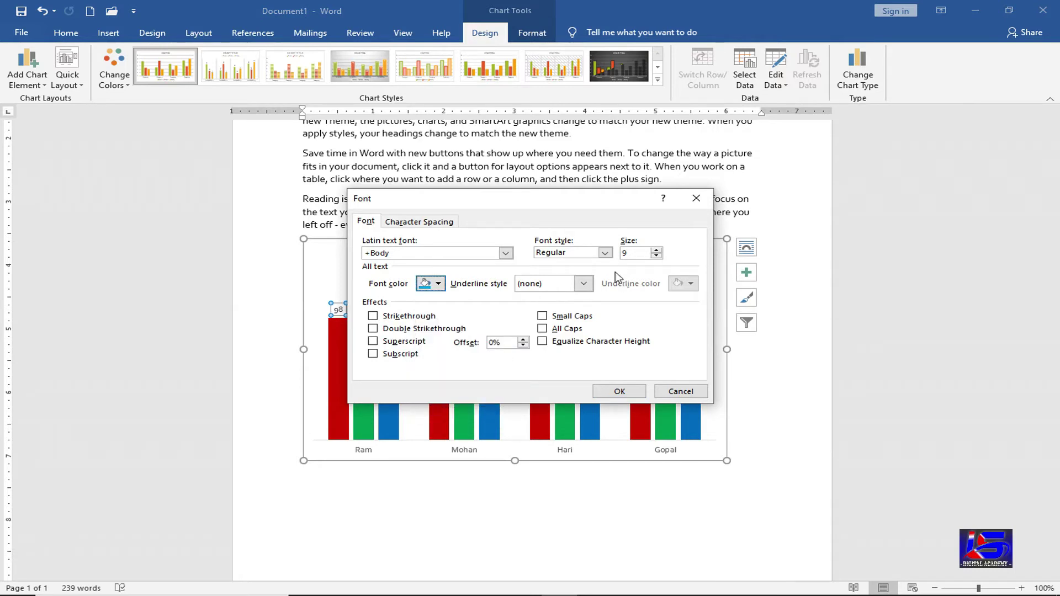
{"action": "left_click", "coordinate": [605, 253]}
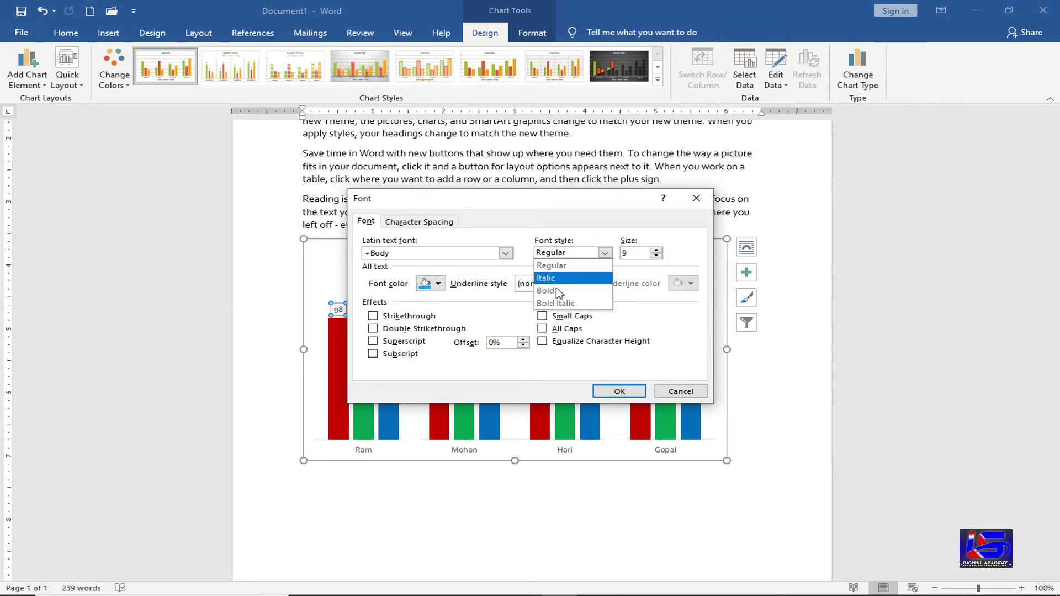
{"action": "left_click", "coordinate": [558, 287]}
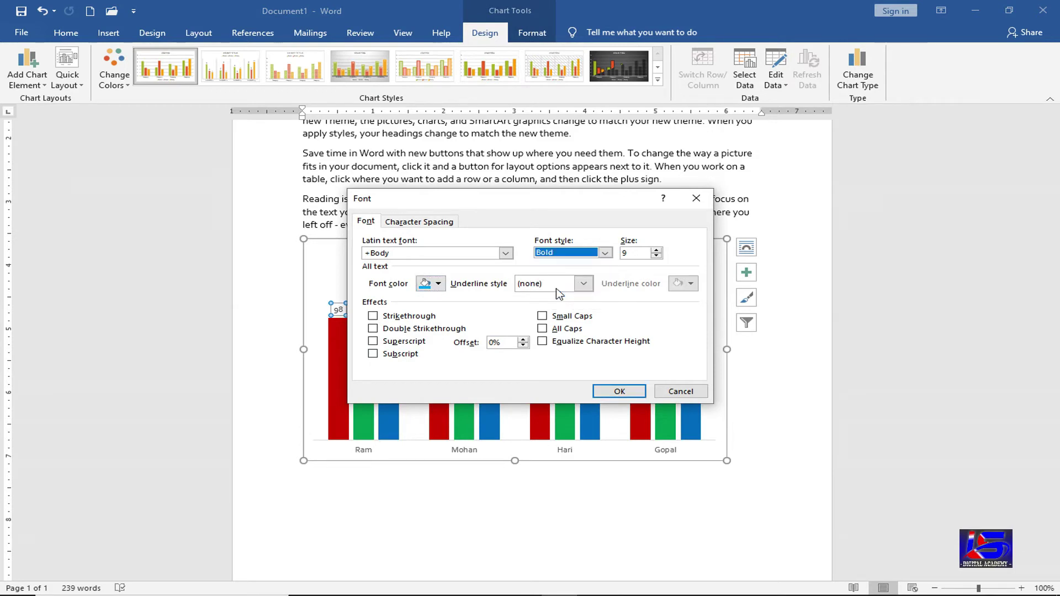
{"action": "left_click", "coordinate": [613, 391]}
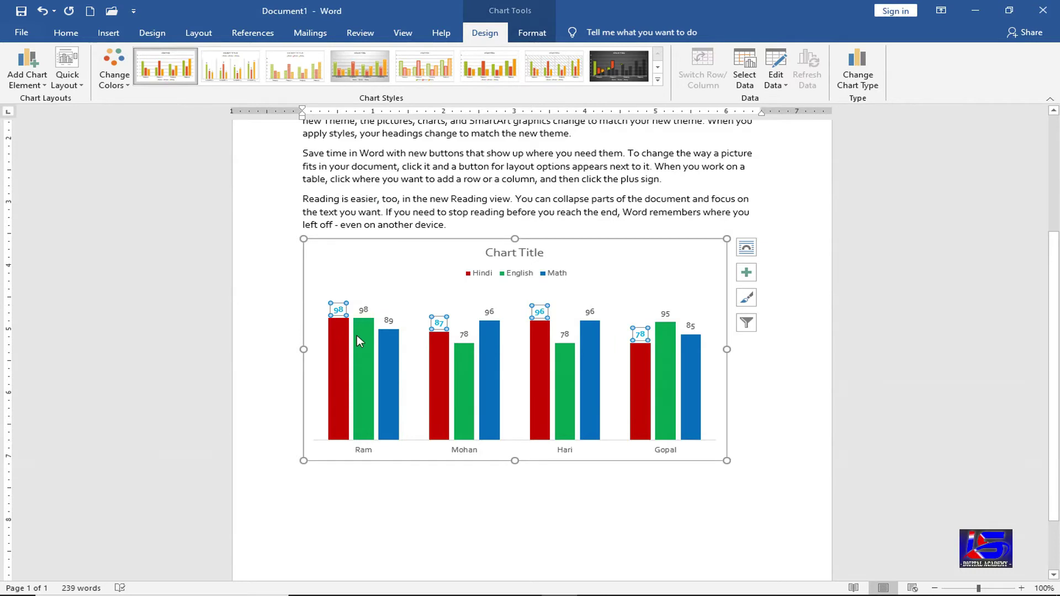
{"action": "key", "text": "Escape"}
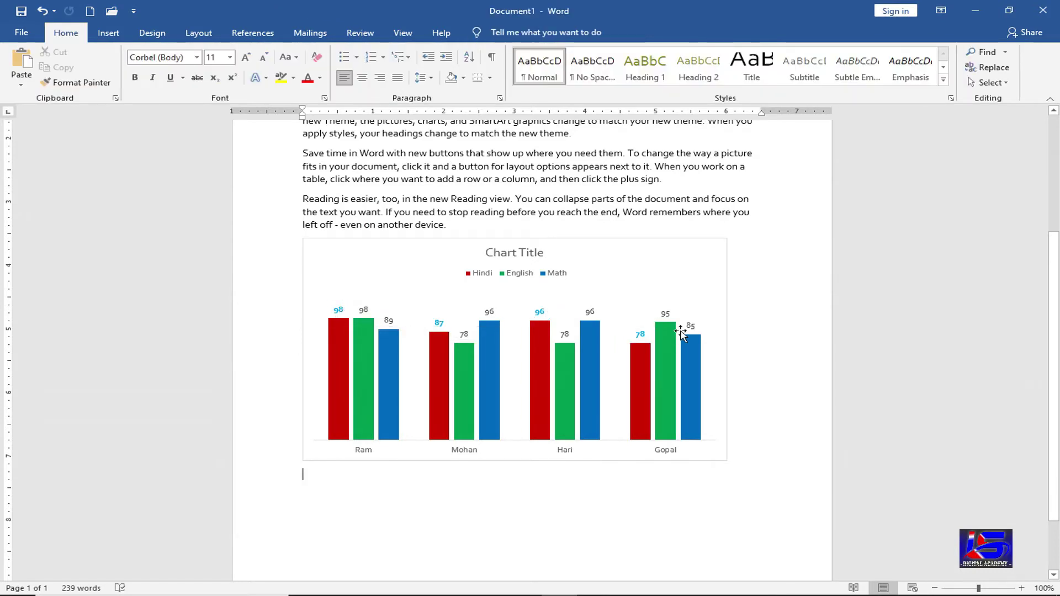
- Apply a Colorful palette and chart Style 4 with its grey gradient background
{"action": "left_click", "coordinate": [382, 276]}
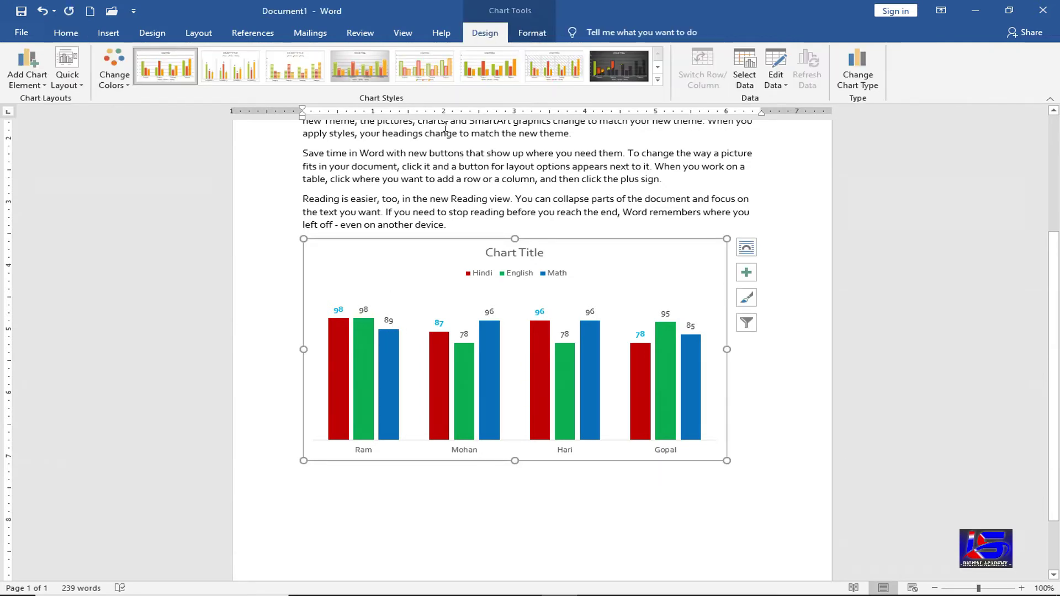
{"action": "left_click", "coordinate": [113, 87]}
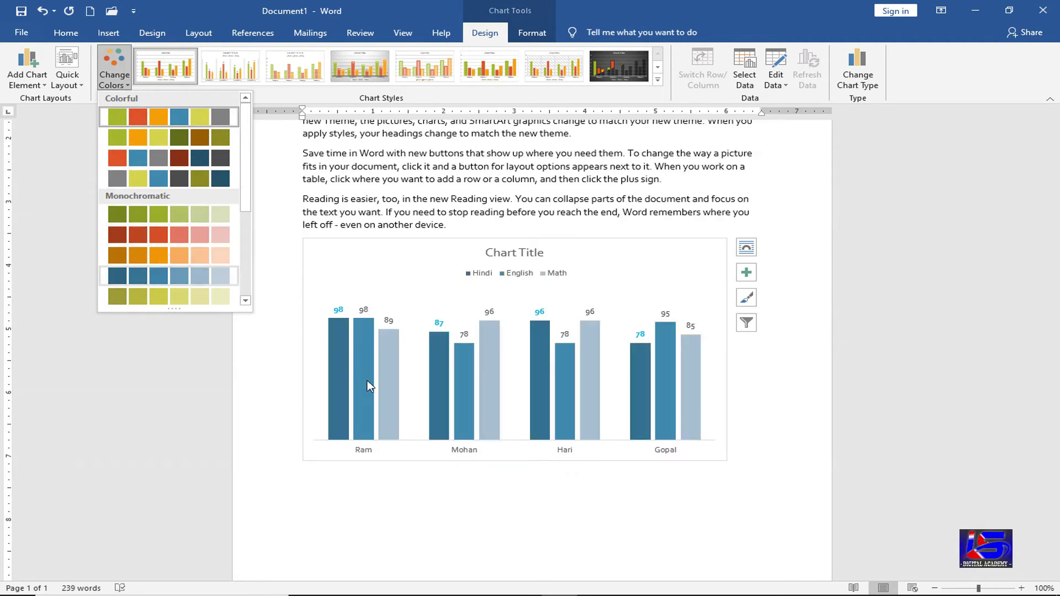
{"action": "left_click", "coordinate": [658, 82]}
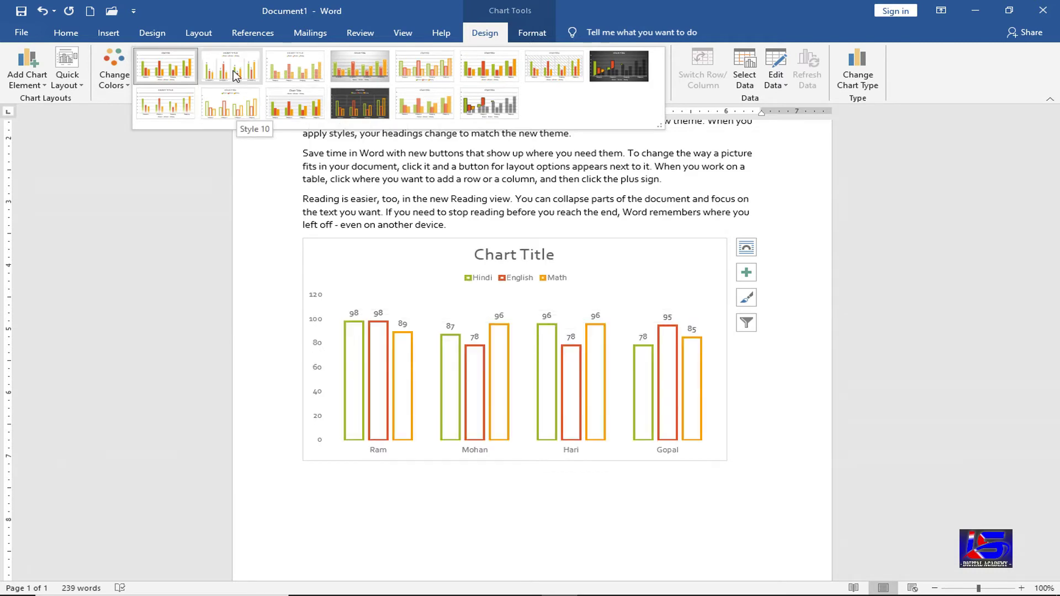
{"action": "left_click", "coordinate": [344, 69]}
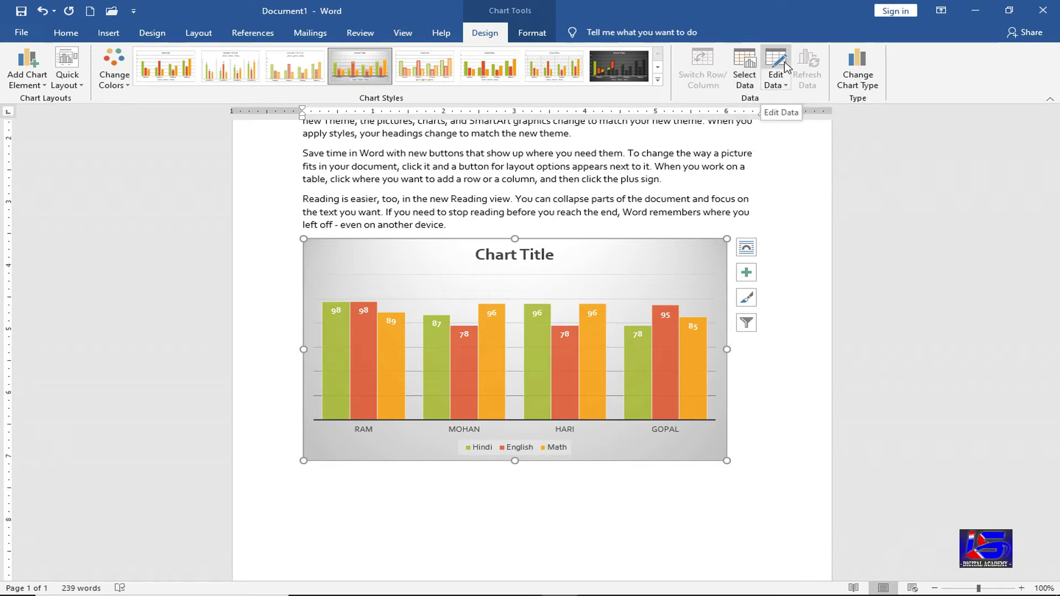
- Edit the chart data: C4 to 98, C3 to 94, B3 to 96, then close the sheet
{"action": "left_click", "coordinate": [787, 67]}
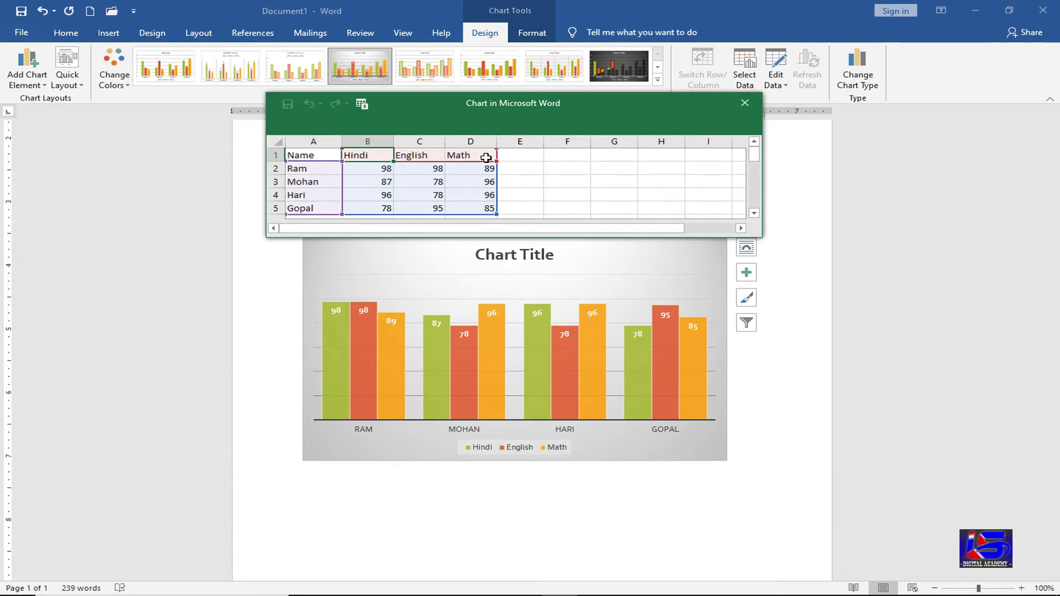
{"action": "left_click", "coordinate": [436, 194]}
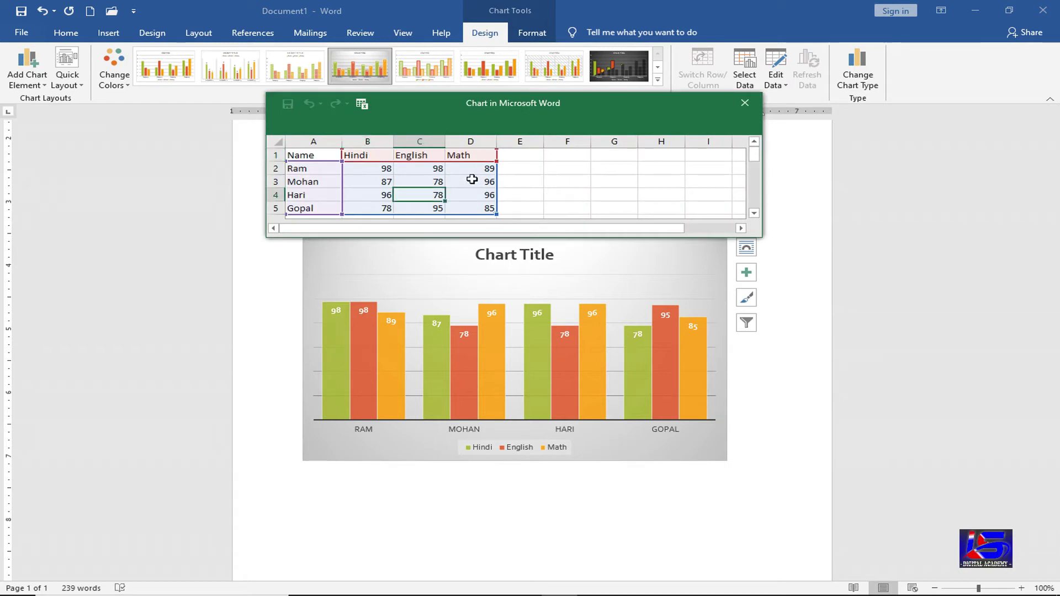
{"action": "type", "text": "98"}
{"action": "key", "text": "ctrl+Return"}
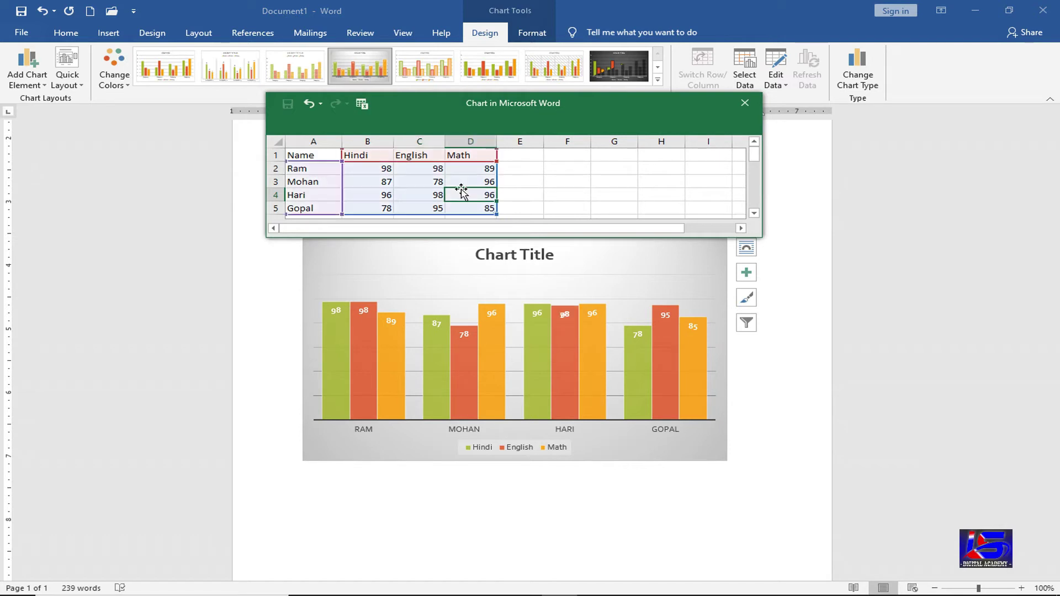
{"action": "left_click", "coordinate": [421, 178]}
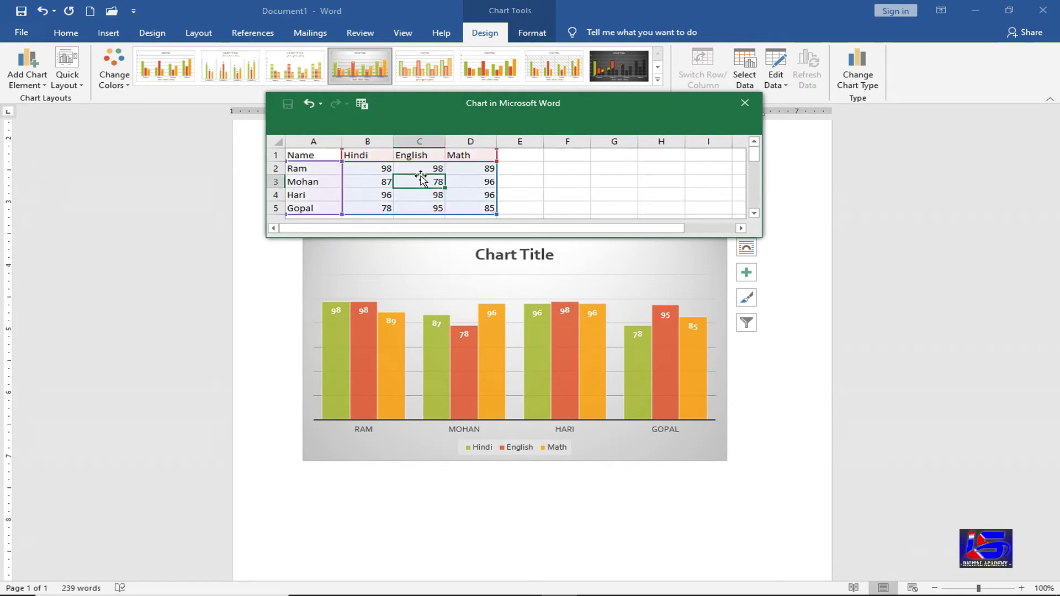
{"action": "type", "text": "94"}
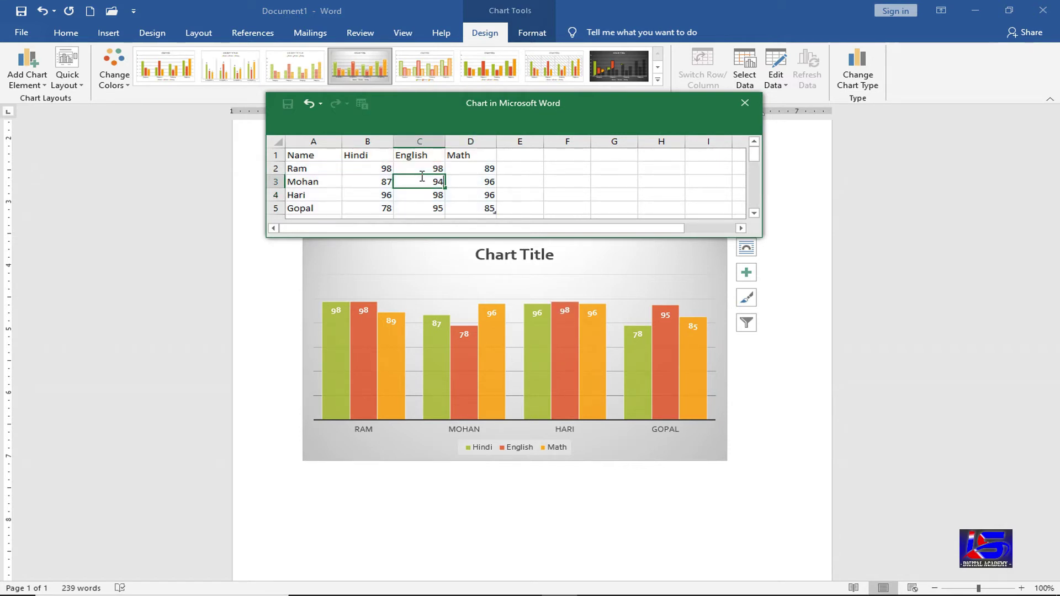
{"action": "left_click", "coordinate": [381, 184]}
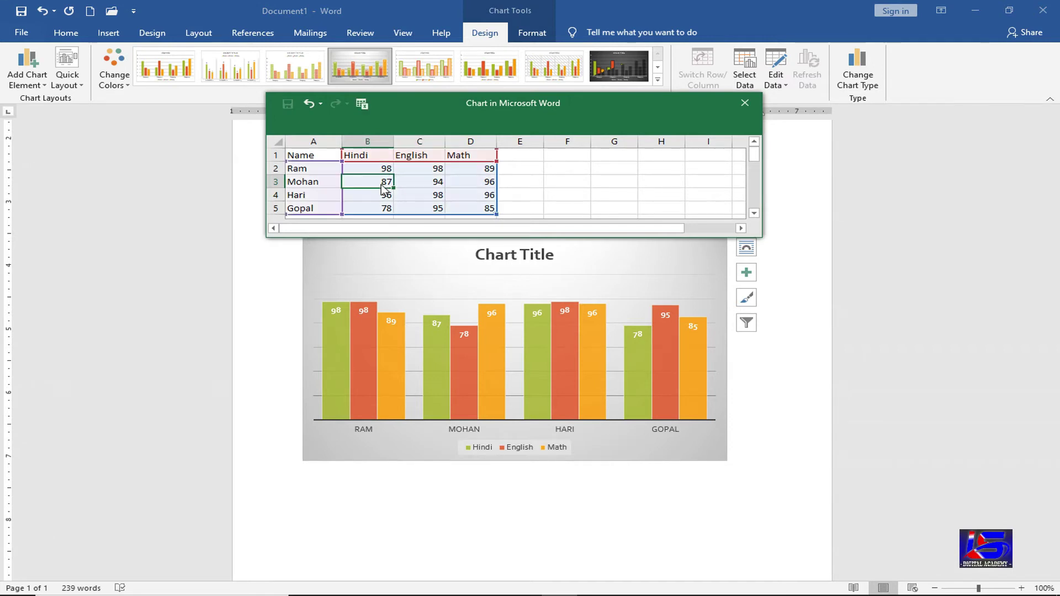
{"action": "type", "text": "96"}
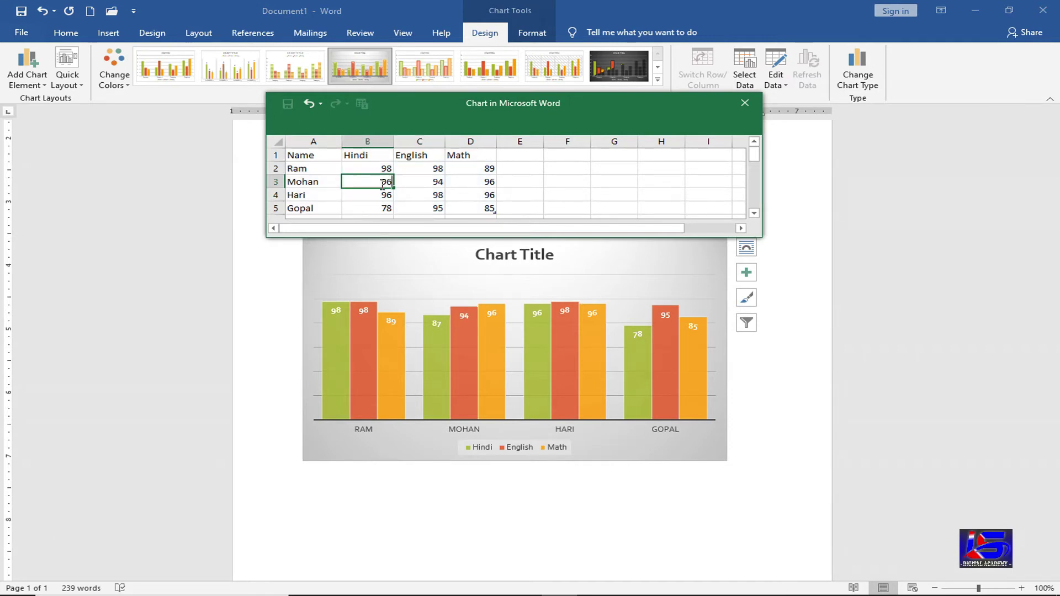
{"action": "left_click", "coordinate": [445, 182]}
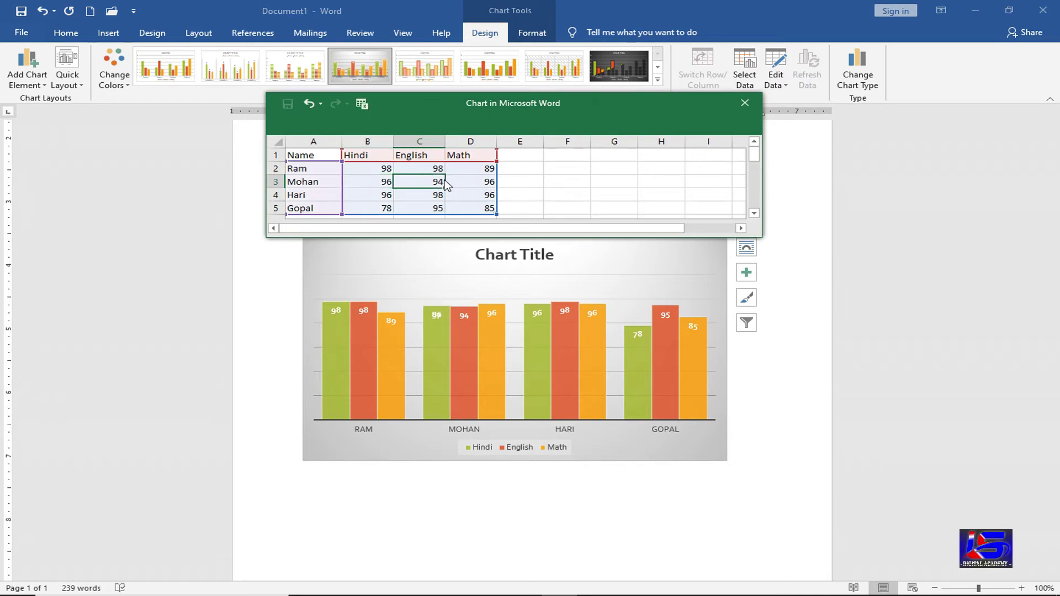
{"action": "left_click", "coordinate": [746, 103]}
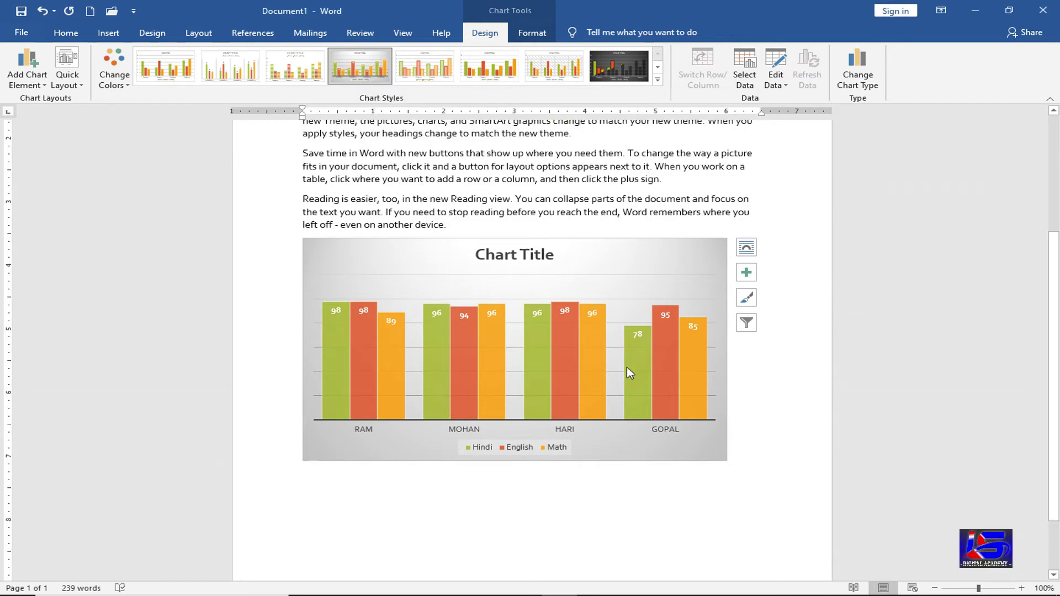
{"action": "mouse_move", "coordinate": [476, 355]}
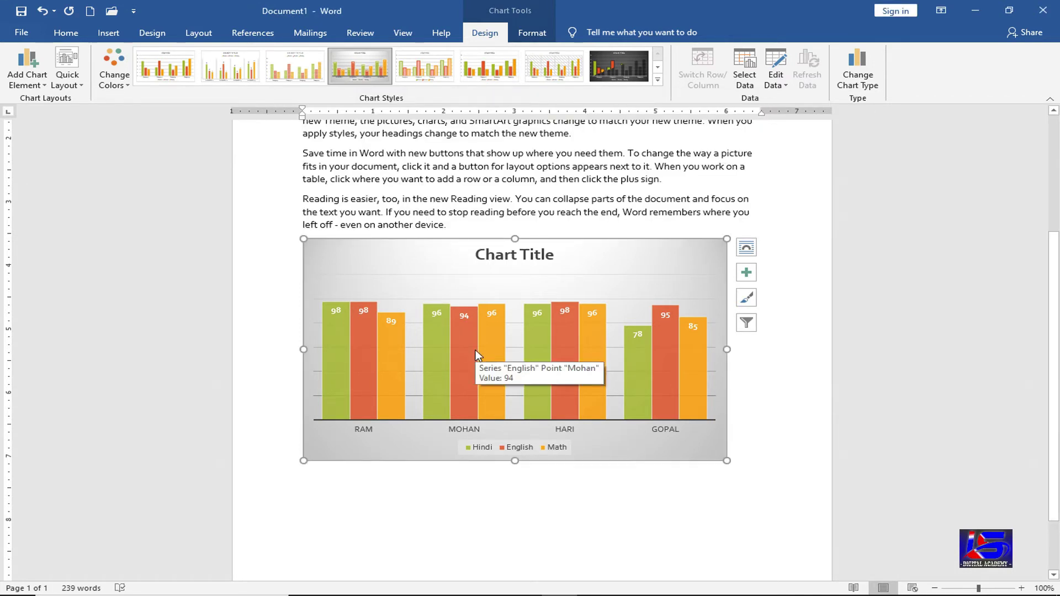
{"action": "left_click", "coordinate": [859, 78]}
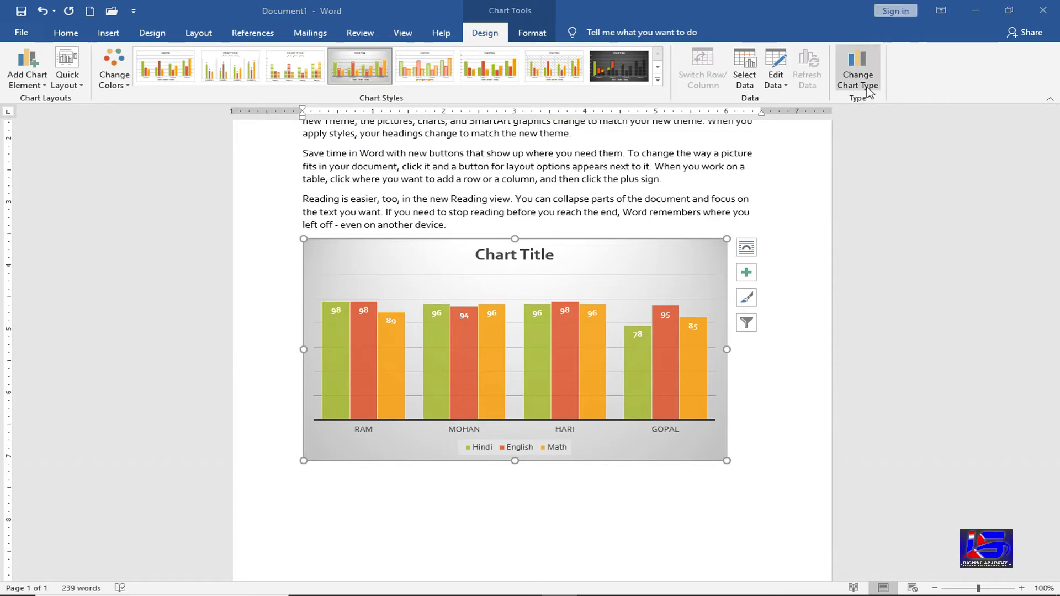
{"action": "left_click", "coordinate": [487, 171]}
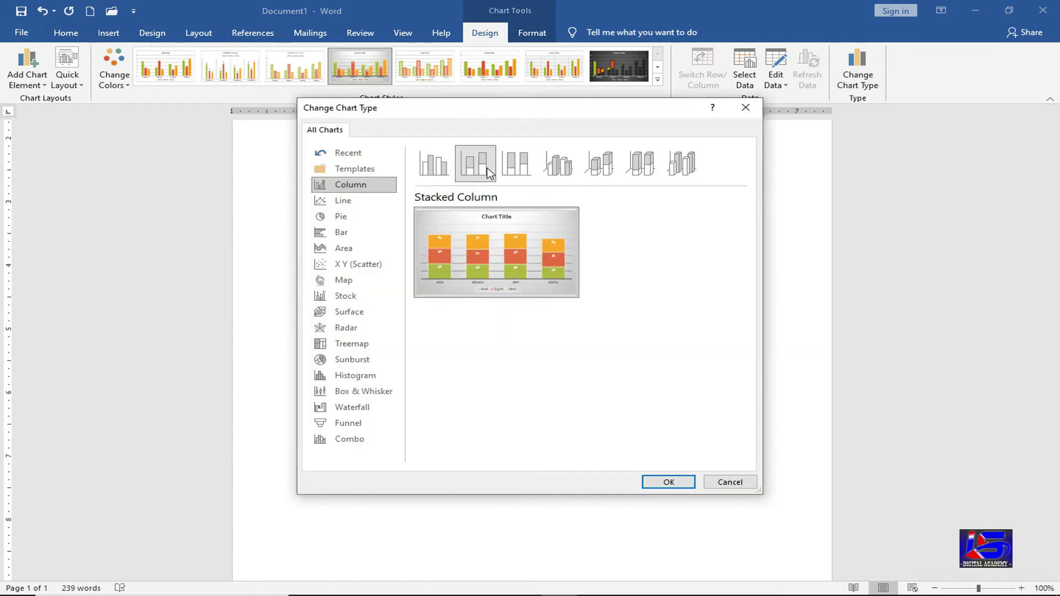
{"action": "left_click", "coordinate": [671, 484]}
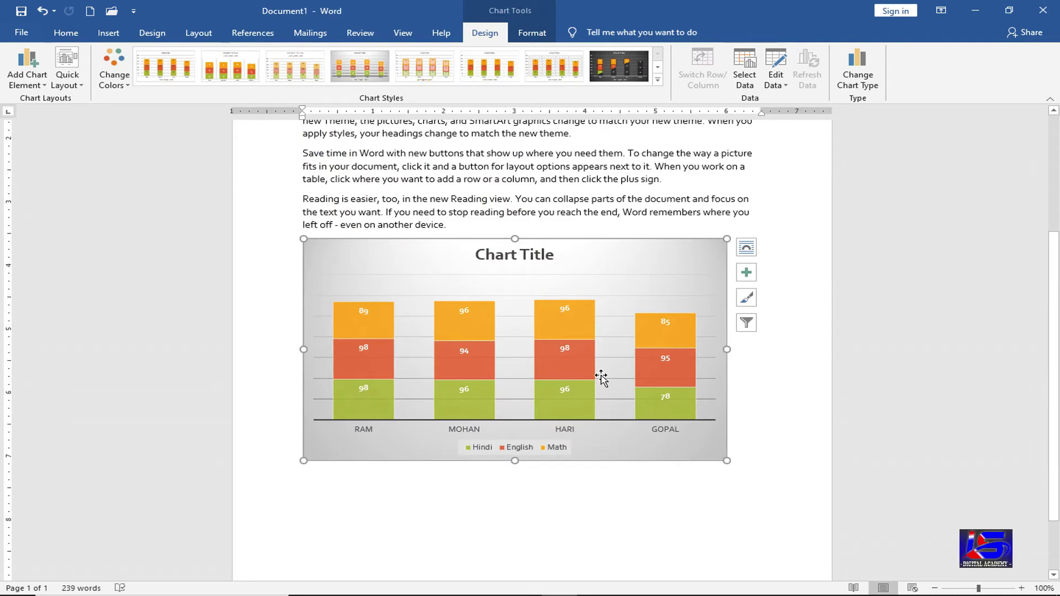
{"action": "left_click", "coordinate": [856, 77]}
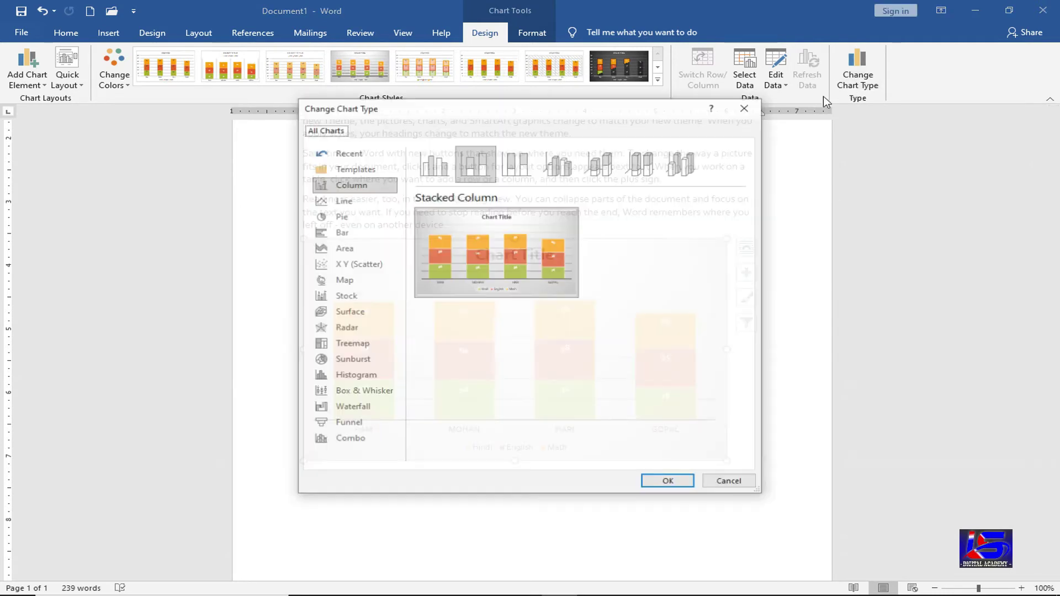
{"action": "left_click", "coordinate": [518, 166]}
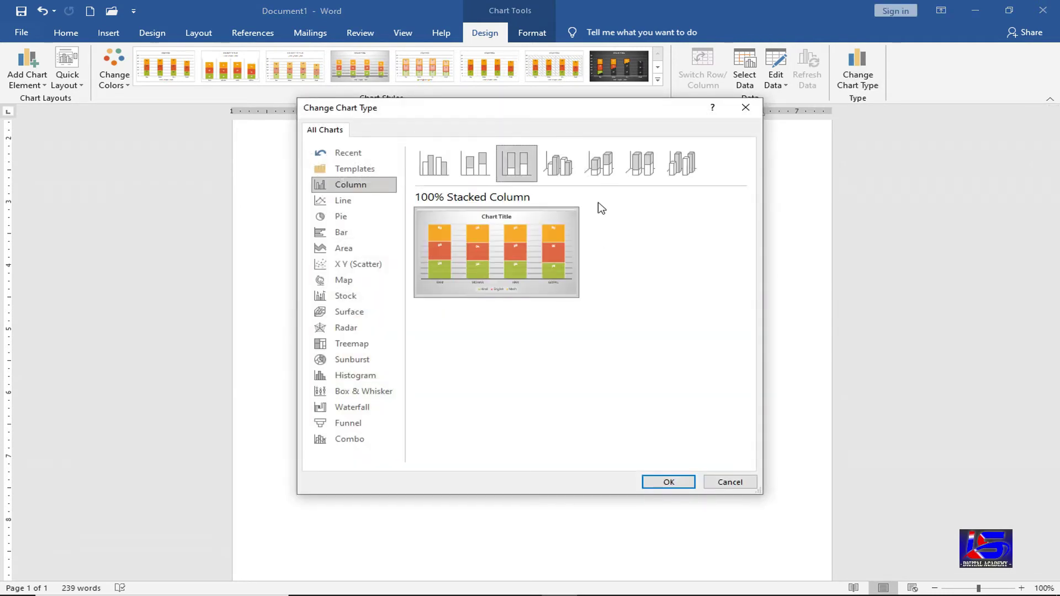
{"action": "left_click", "coordinate": [557, 164]}
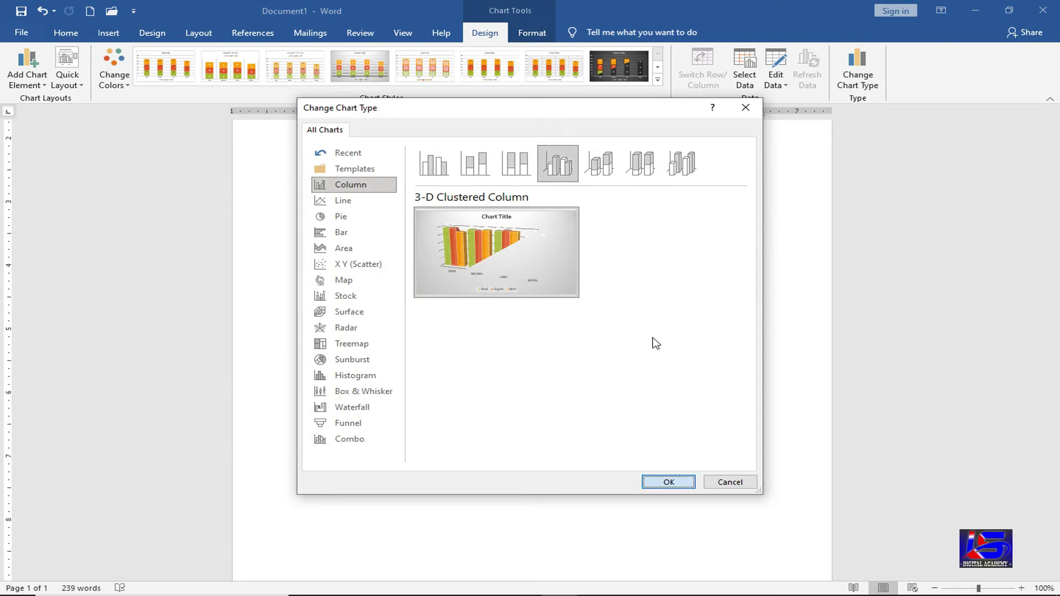
{"action": "key", "text": "Escape"}
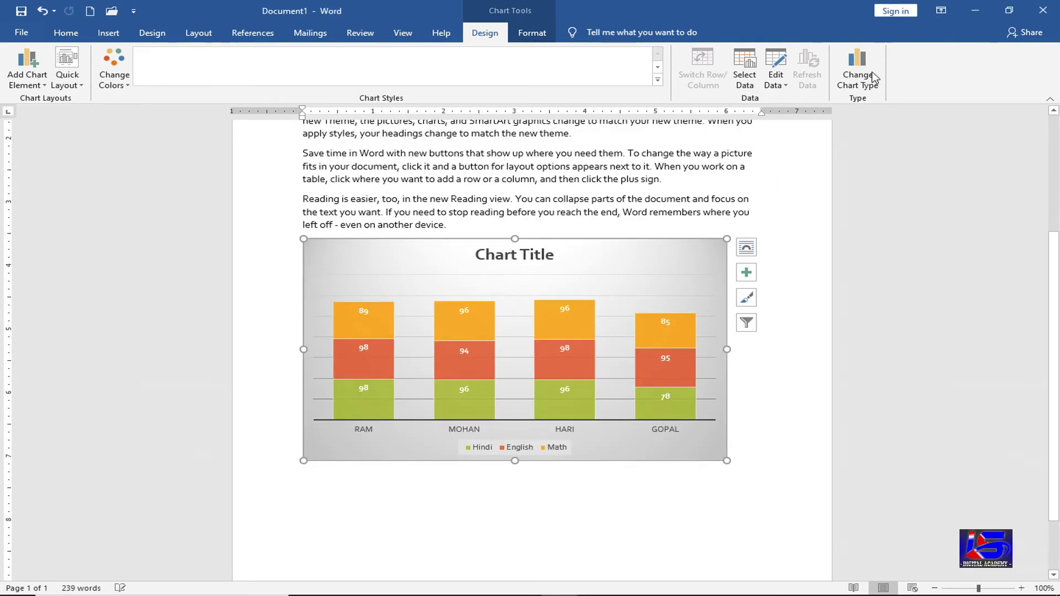
{"action": "left_click", "coordinate": [857, 78]}
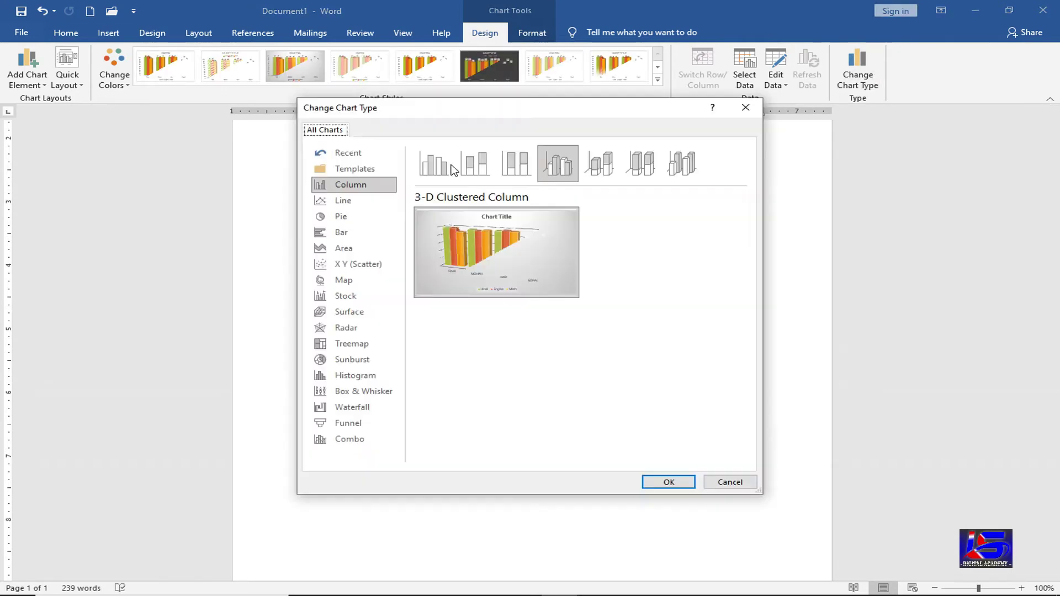
{"action": "left_click", "coordinate": [442, 166]}
{"action": "left_click", "coordinate": [653, 482]}
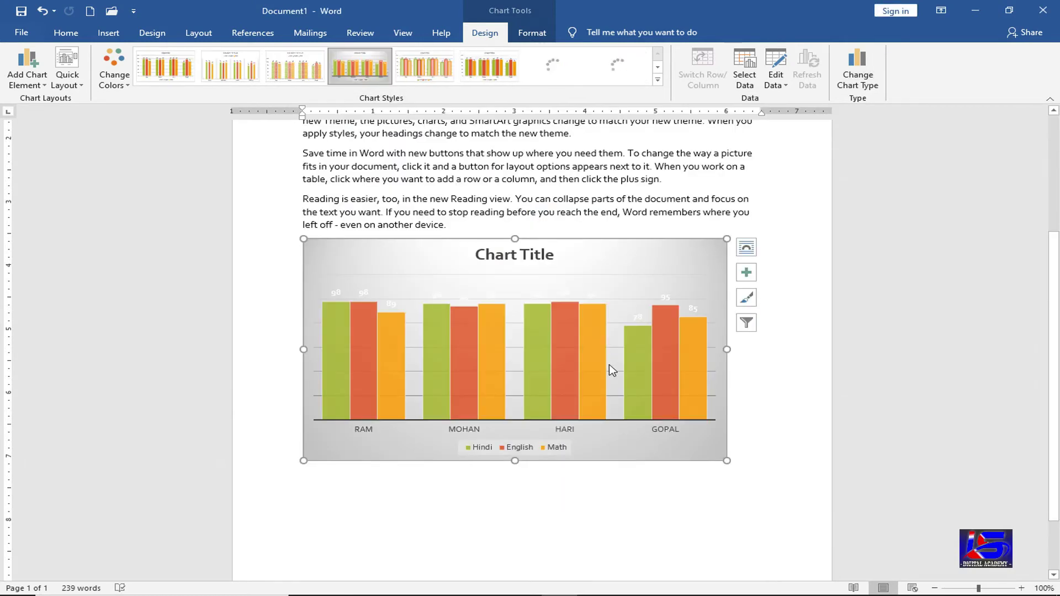
- Apply the Recycled paper texture as the chart area's Shape Fill
{"action": "left_click", "coordinate": [528, 36]}
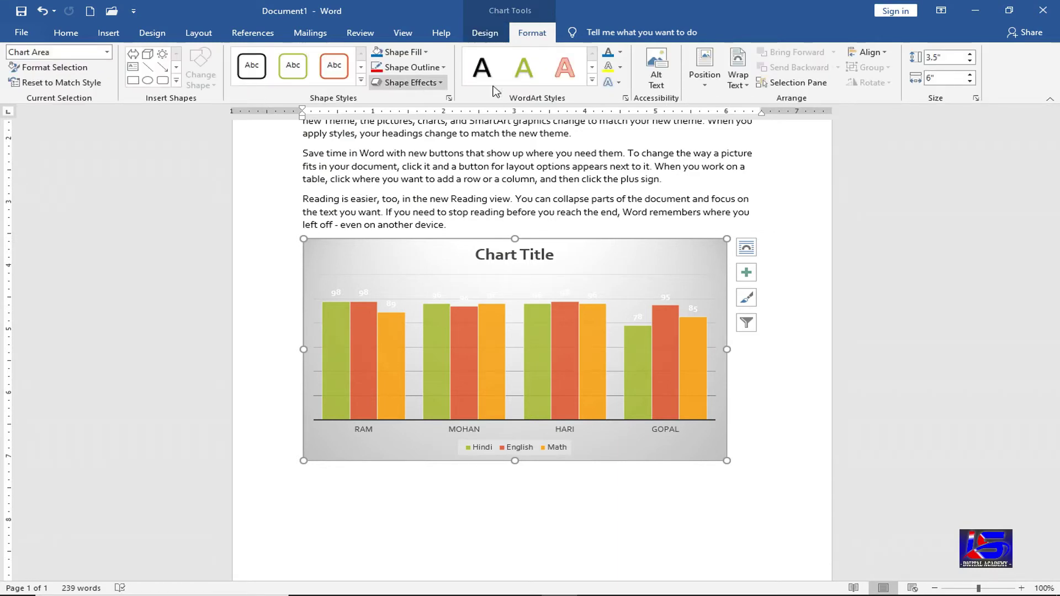
{"action": "left_click", "coordinate": [412, 55]}
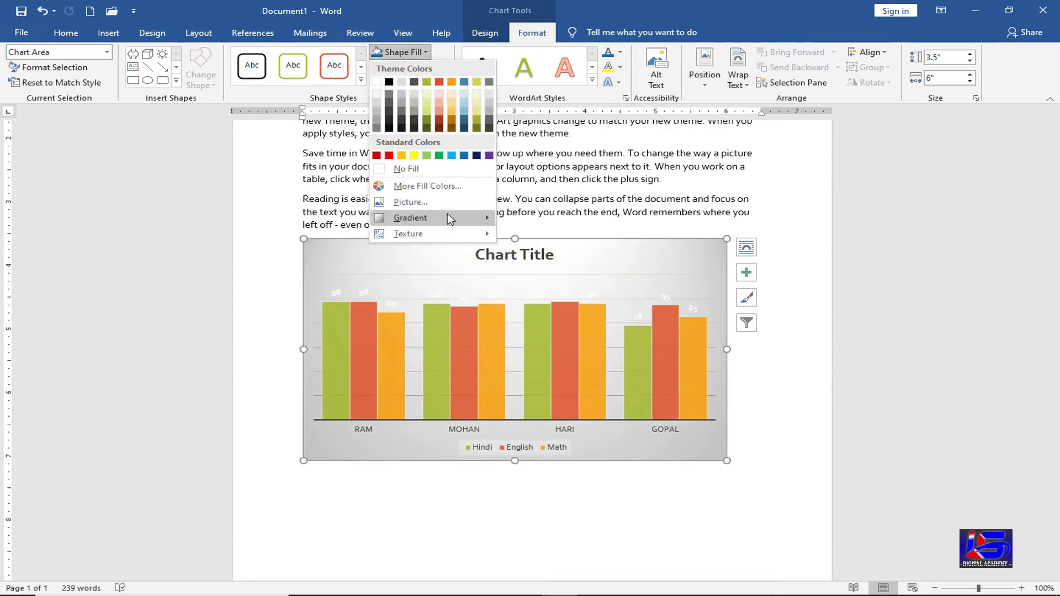
{"action": "mouse_move", "coordinate": [447, 215]}
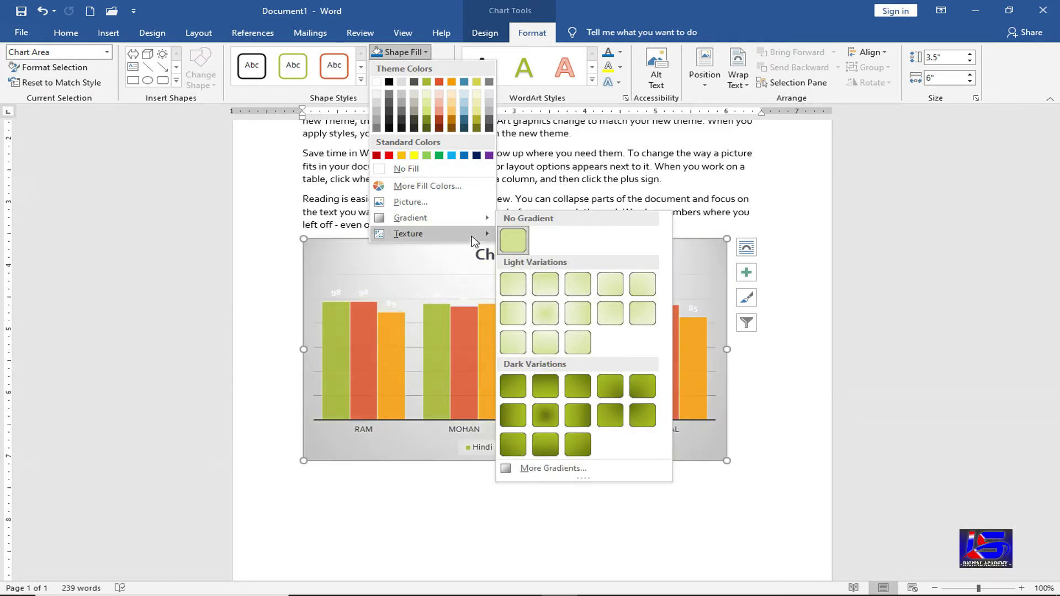
{"action": "mouse_move", "coordinate": [472, 234]}
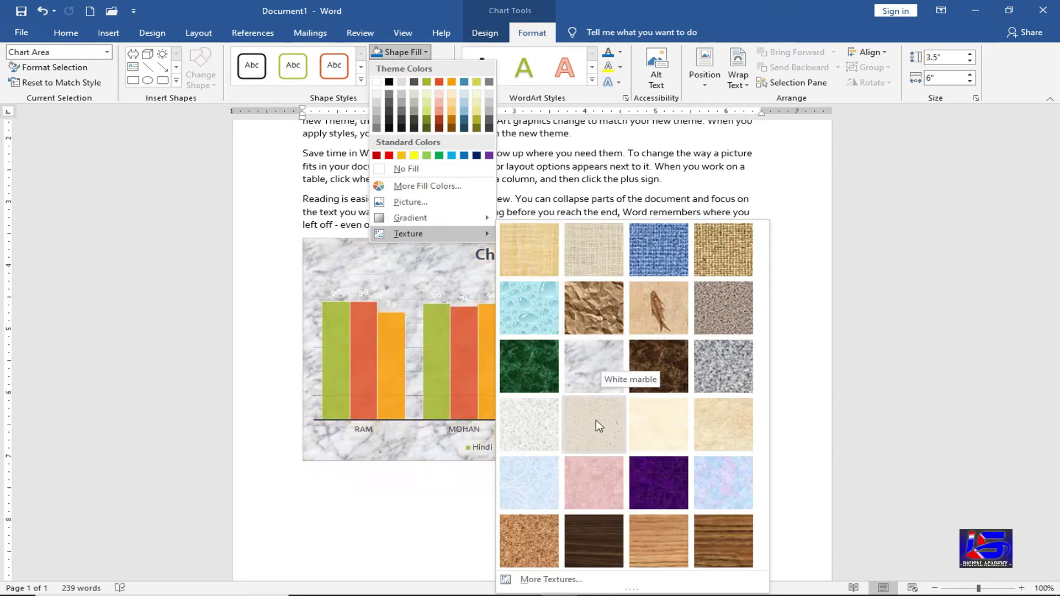
{"action": "left_click", "coordinate": [487, 297]}
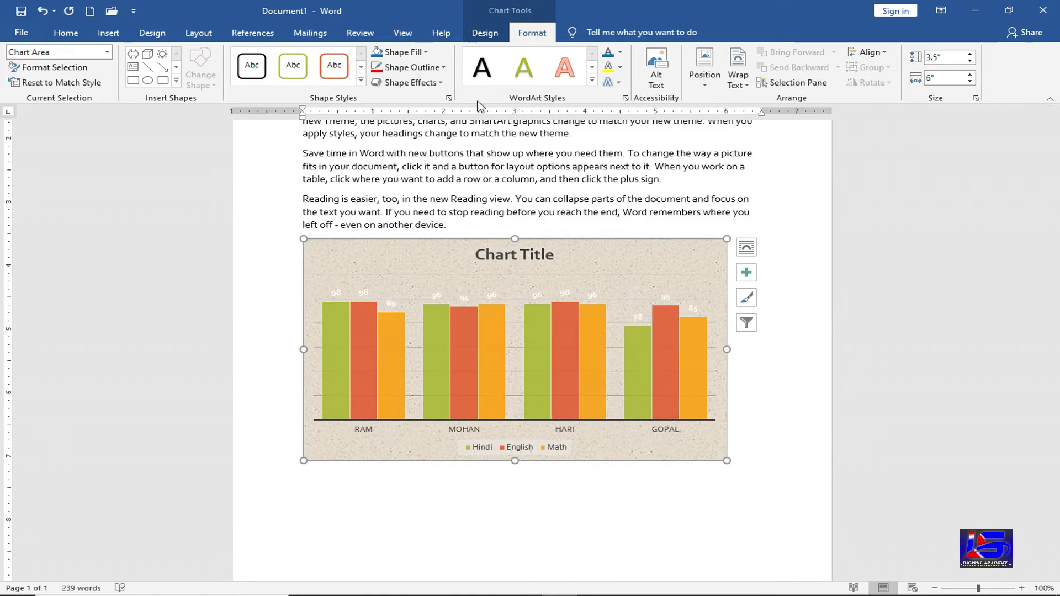
{"action": "left_click", "coordinate": [491, 34]}
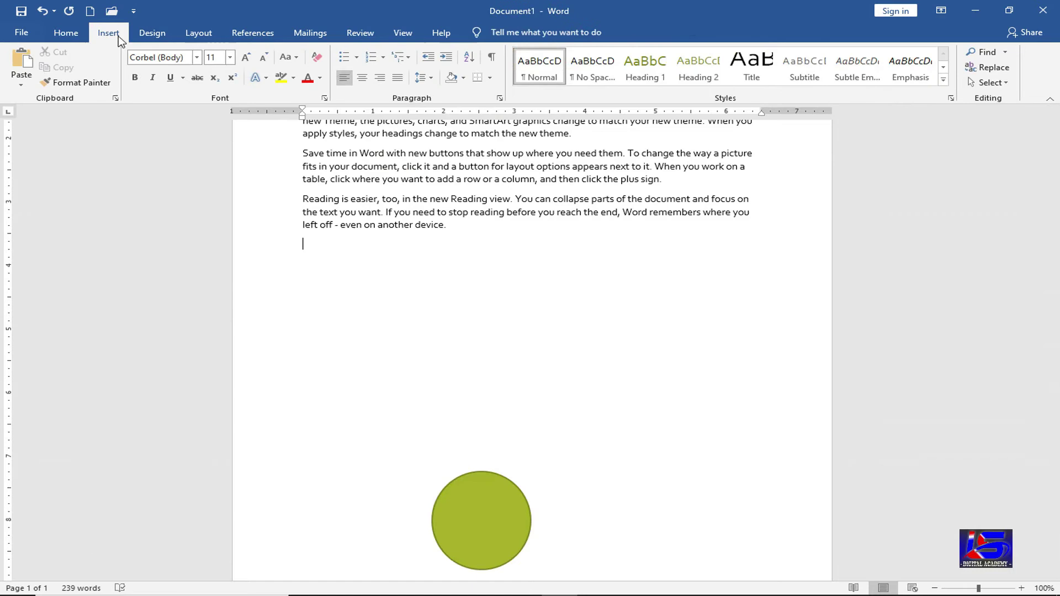
{"action": "left_click", "coordinate": [117, 35]}
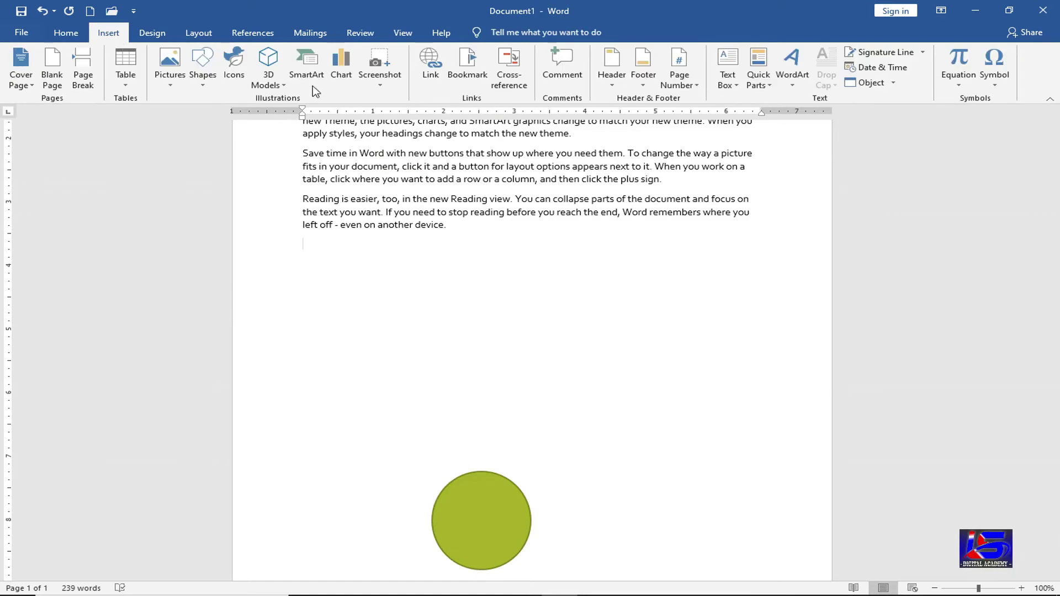
{"action": "left_click", "coordinate": [342, 84]}
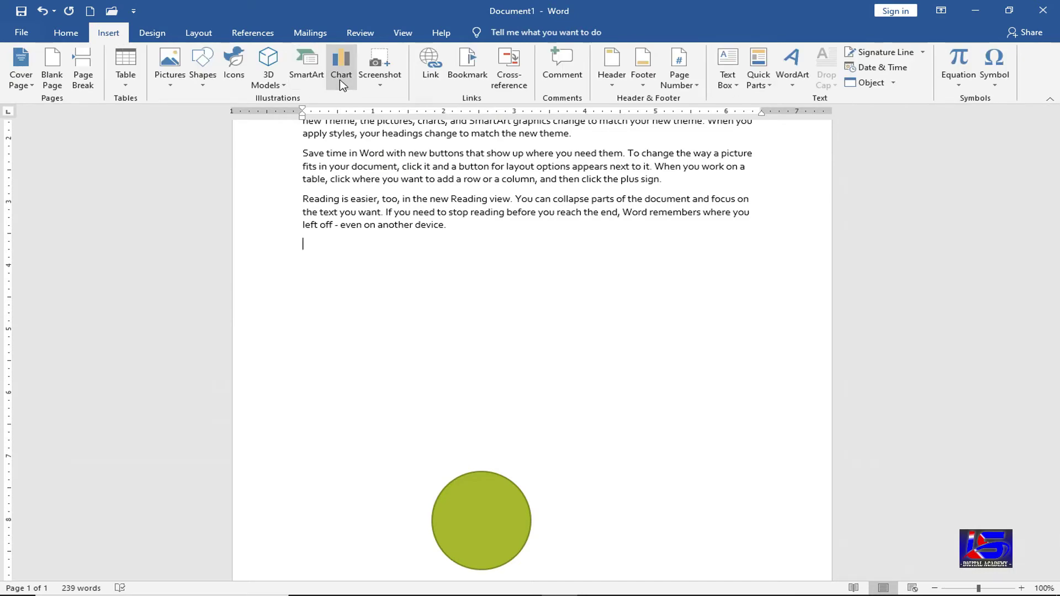
{"action": "left_click", "coordinate": [365, 202]}
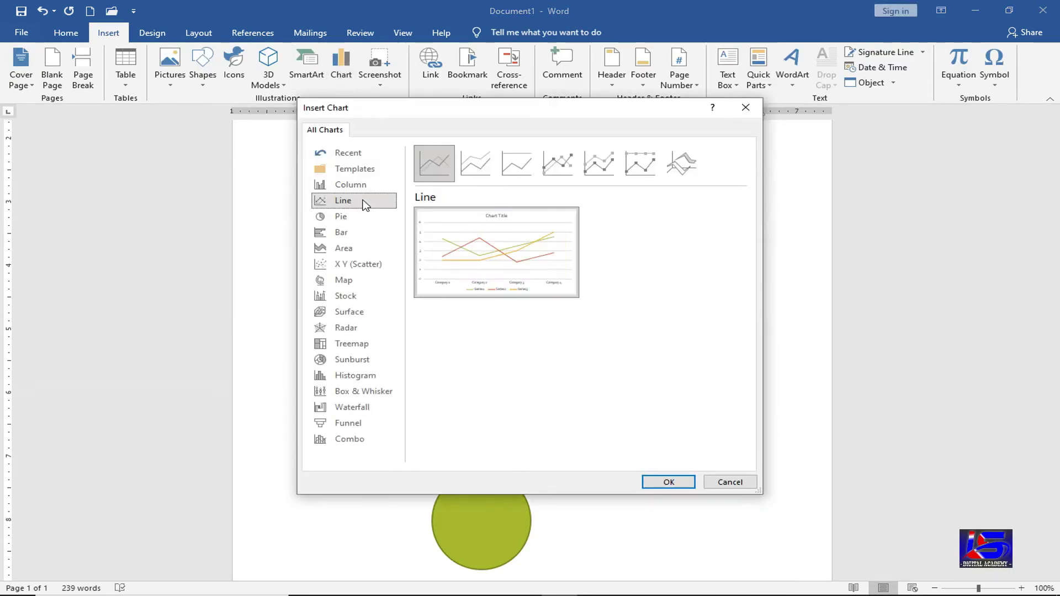
{"action": "left_click", "coordinate": [605, 168]}
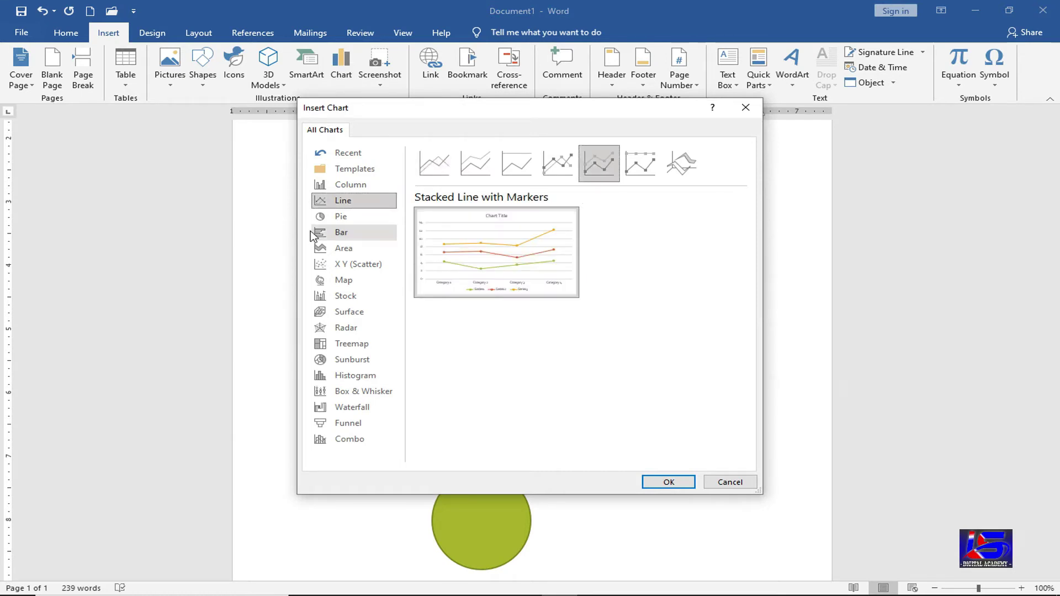
{"action": "left_click", "coordinate": [333, 218]}
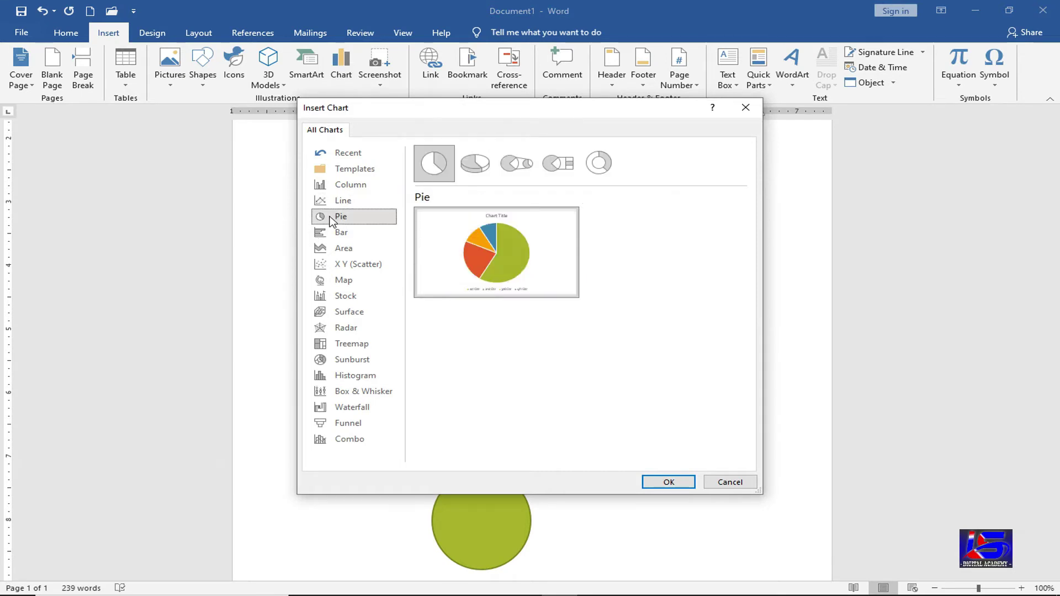
{"action": "mouse_move", "coordinate": [494, 245]}
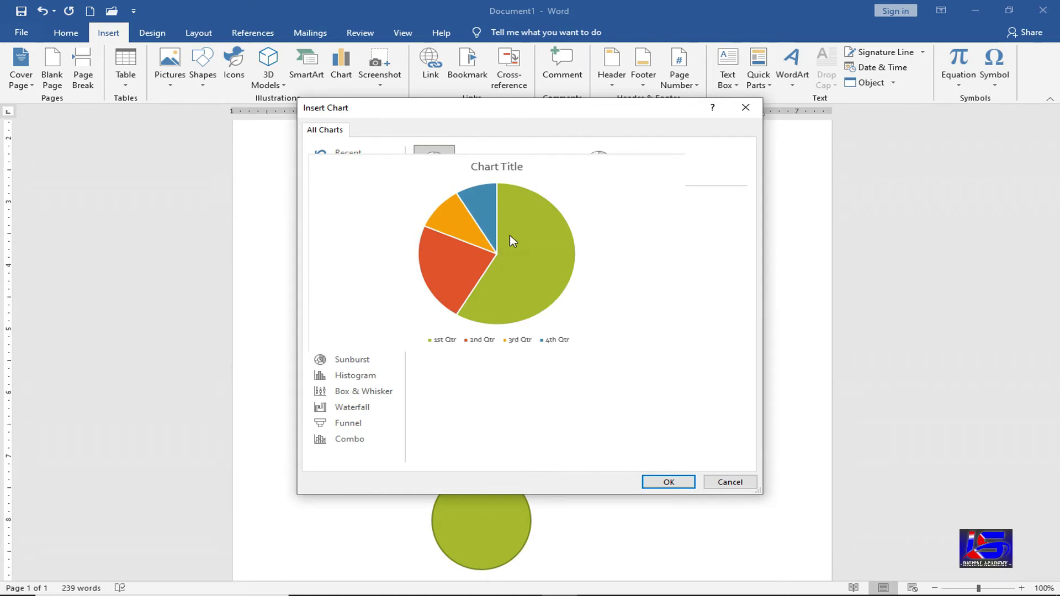
{"action": "left_click", "coordinate": [724, 482]}
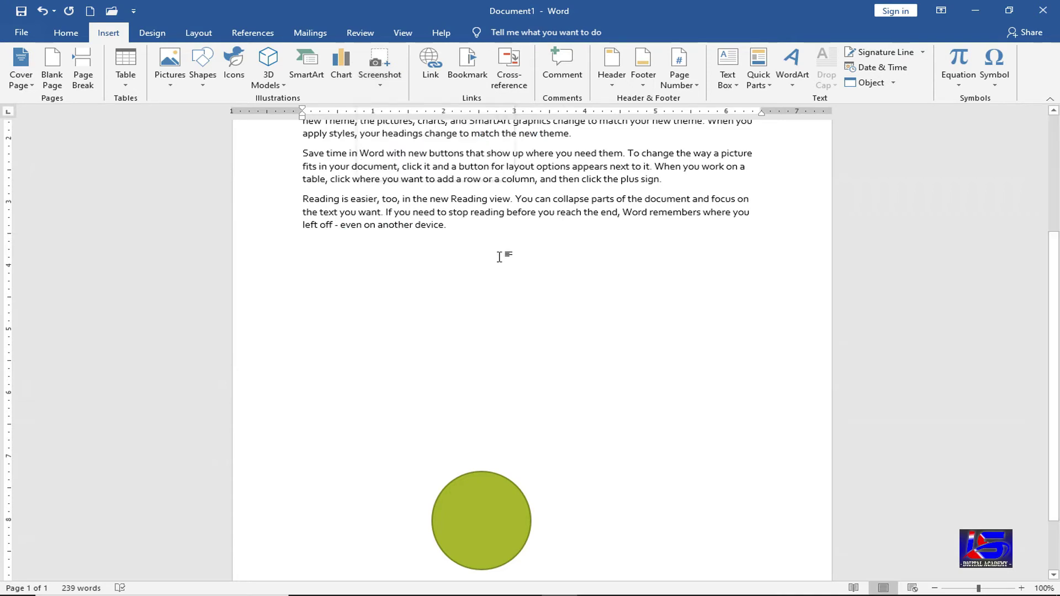
- Delete the green circle below the sample paragraphs
{"action": "left_click", "coordinate": [487, 518]}
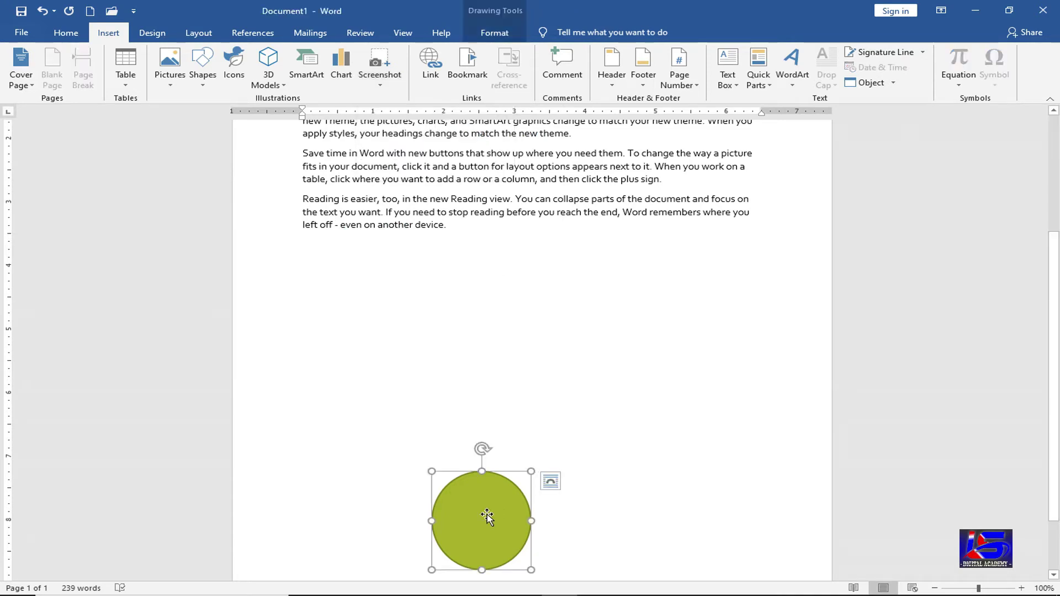
{"action": "key", "text": "Delete"}
{"action": "scroll", "coordinate": [531, 463], "scroll_direction": "down", "scroll_amount": 2}
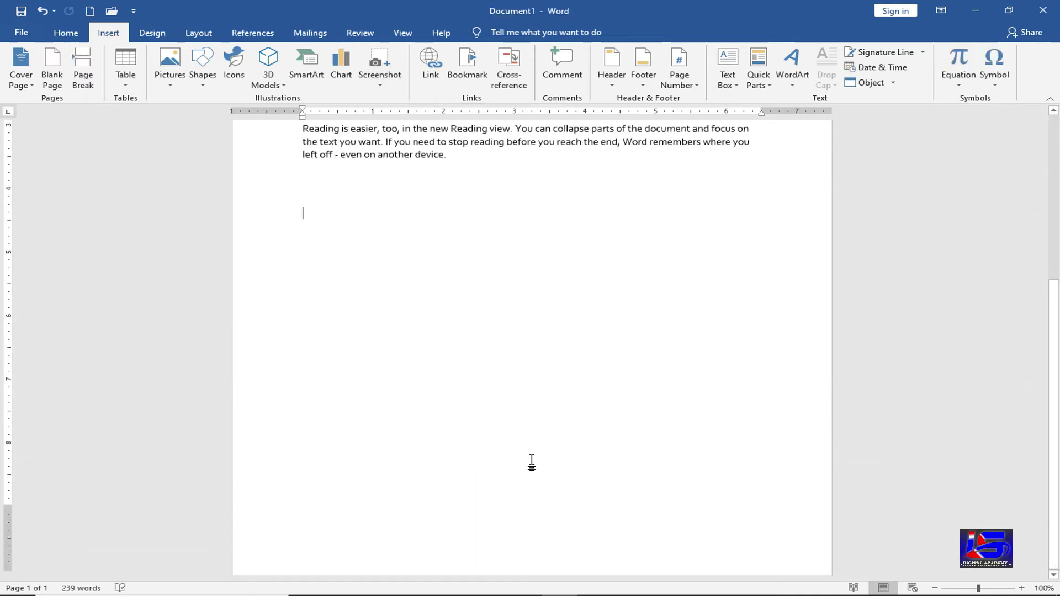
- Return to the top of the document and show the Screenshot options
{"action": "scroll", "coordinate": [532, 462], "scroll_direction": "up", "scroll_amount": 4}
{"action": "scroll", "coordinate": [532, 461], "scroll_direction": "up", "scroll_amount": 3}
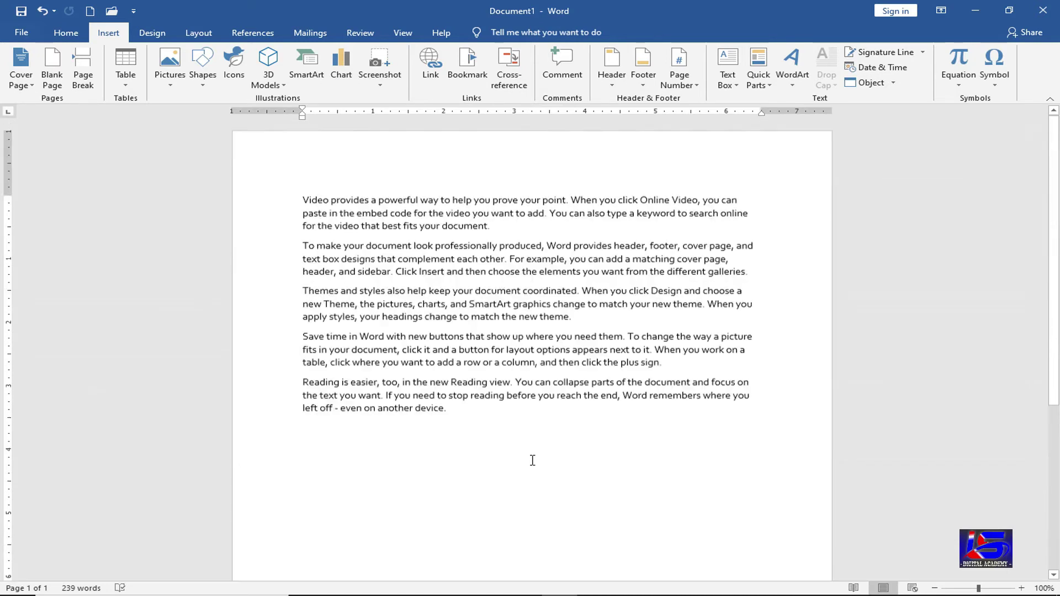
{"action": "left_click", "coordinate": [389, 86]}
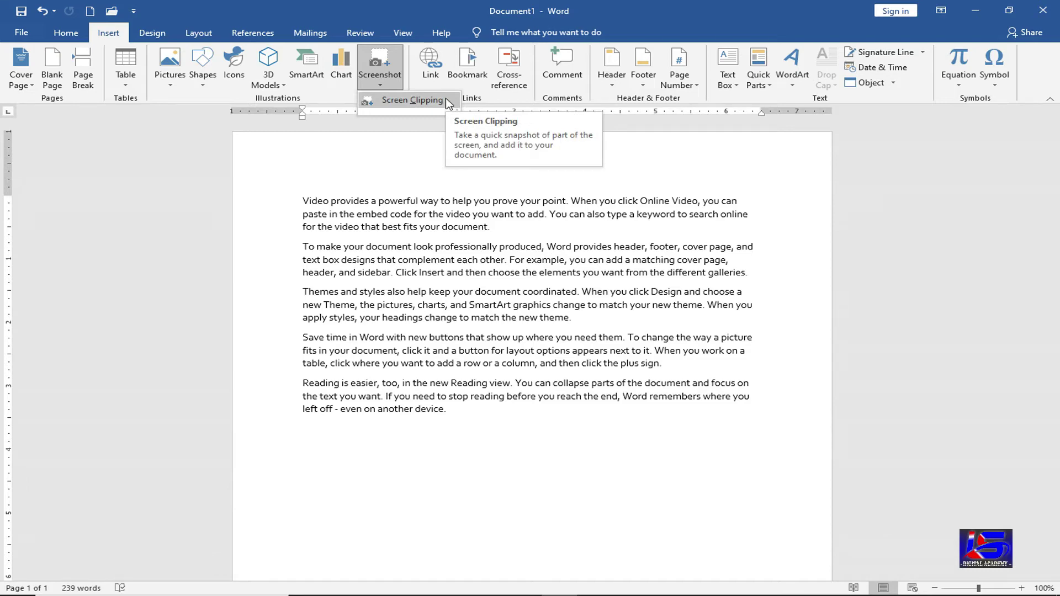
{"action": "left_click", "coordinate": [415, 100]}
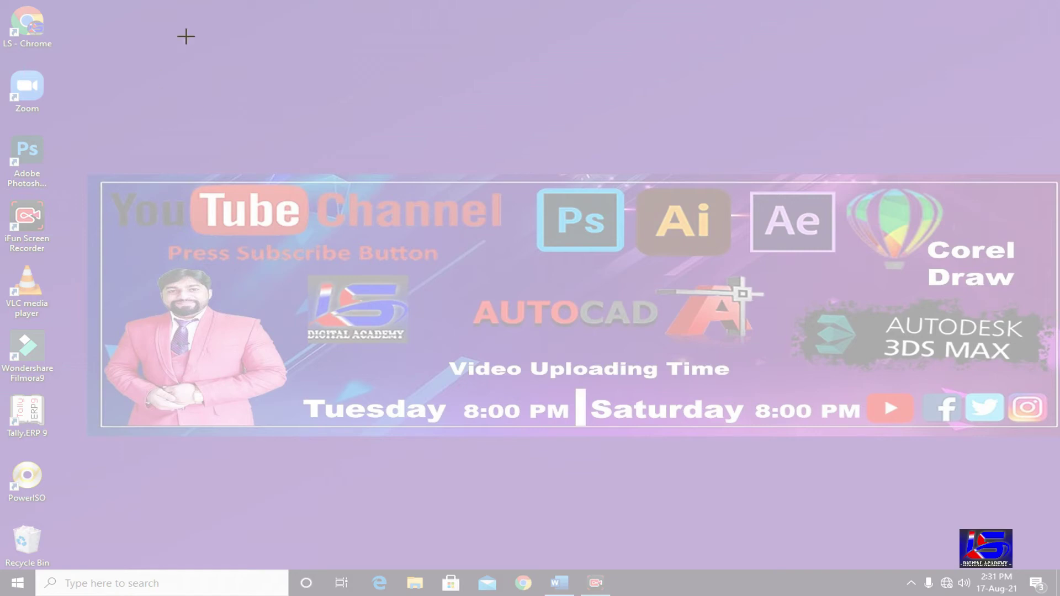
{"action": "left_click_drag", "start_coordinate": [208, 3], "coordinate": [160, 45]}
{"action": "mouse_move", "coordinate": [29, 264]}
{"action": "left_mouse_down"}
{"action": "mouse_move", "coordinate": [3, 458]}
{"action": "mouse_move", "coordinate": [2, 567]}
{"action": "left_mouse_up"}
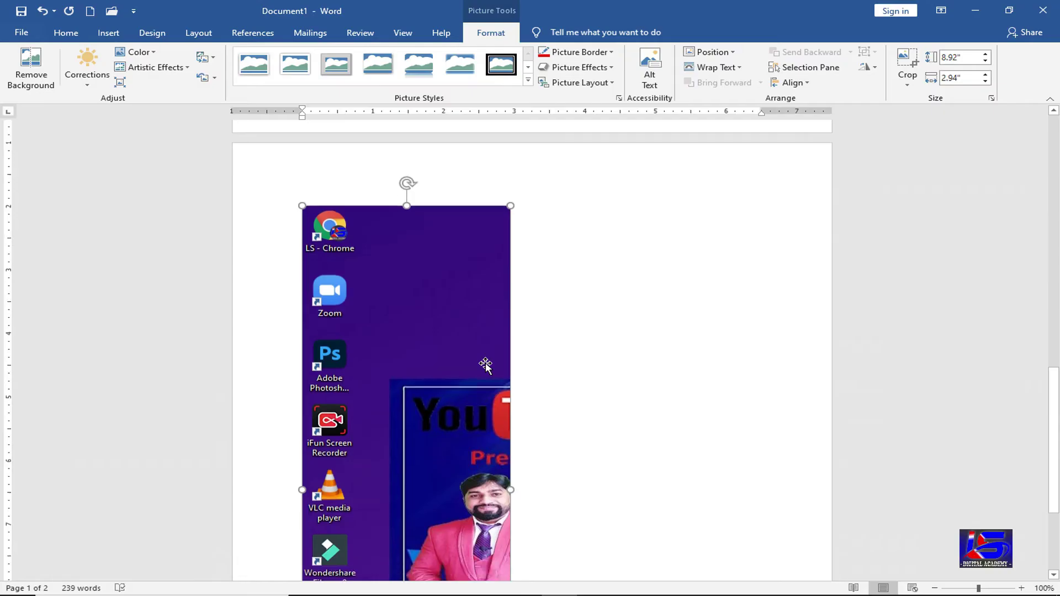
{"action": "scroll", "coordinate": [485, 365], "scroll_direction": "down", "scroll_amount": 5}
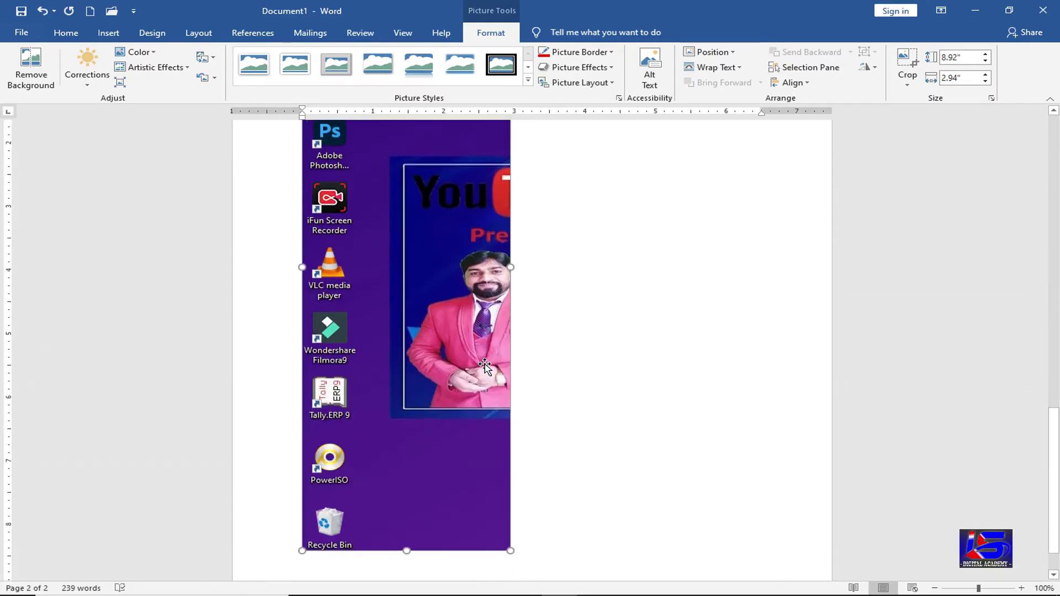
{"action": "scroll", "coordinate": [485, 365], "scroll_direction": "up", "scroll_amount": 5}
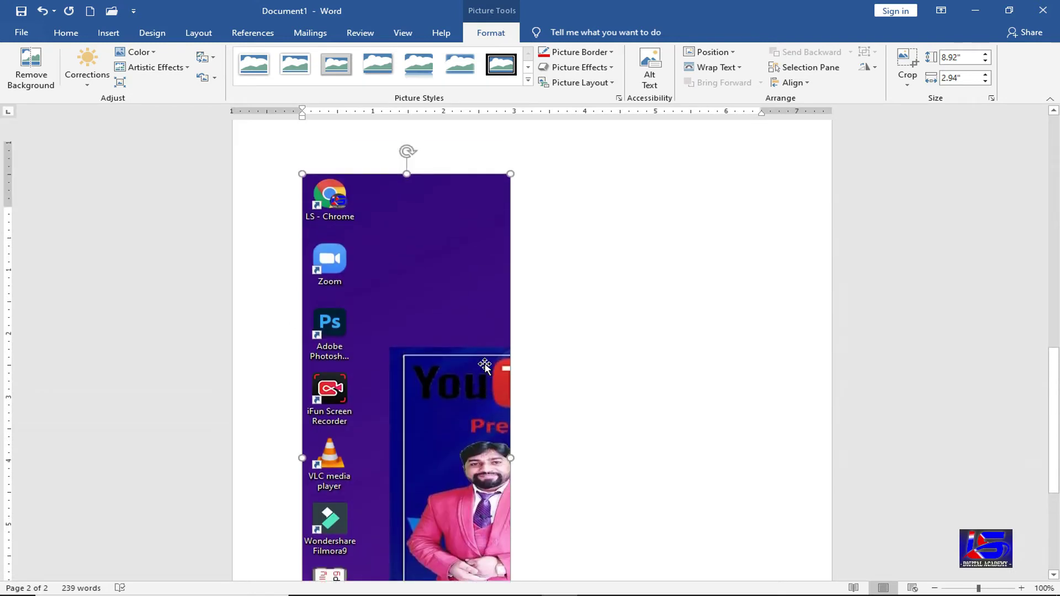
{"action": "scroll", "coordinate": [484, 364], "scroll_direction": "up", "scroll_amount": 3}
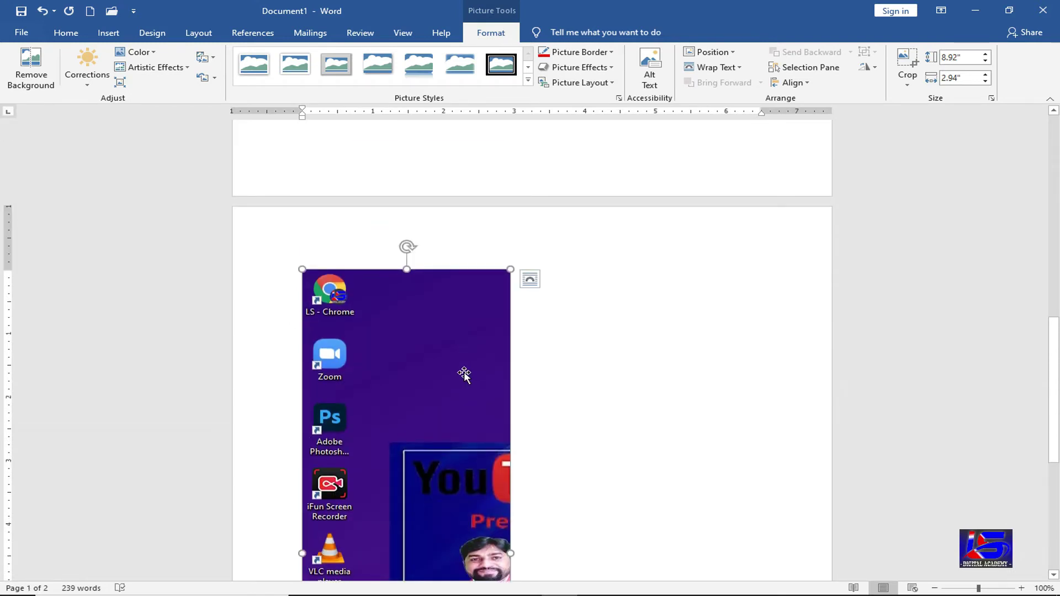
{"action": "scroll", "coordinate": [467, 379], "scroll_direction": "down", "scroll_amount": 9}
{"action": "key", "text": "Delete"}
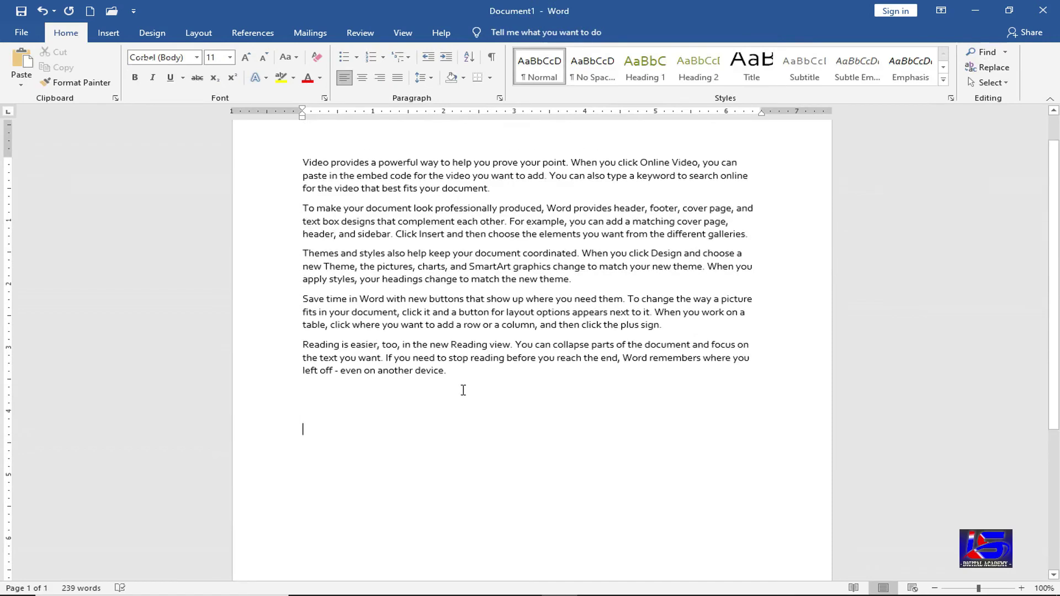
- Open the Insert tab's Screenshot options, dismiss them, then reopen them to pick Screen Clipping
{"action": "left_click", "coordinate": [109, 32]}
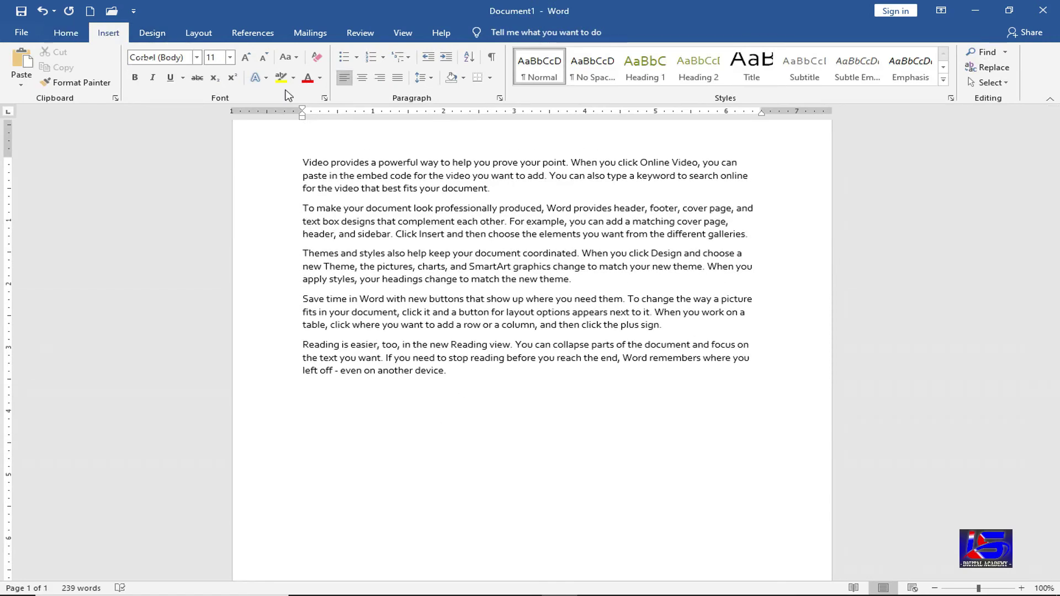
{"action": "left_click", "coordinate": [380, 83]}
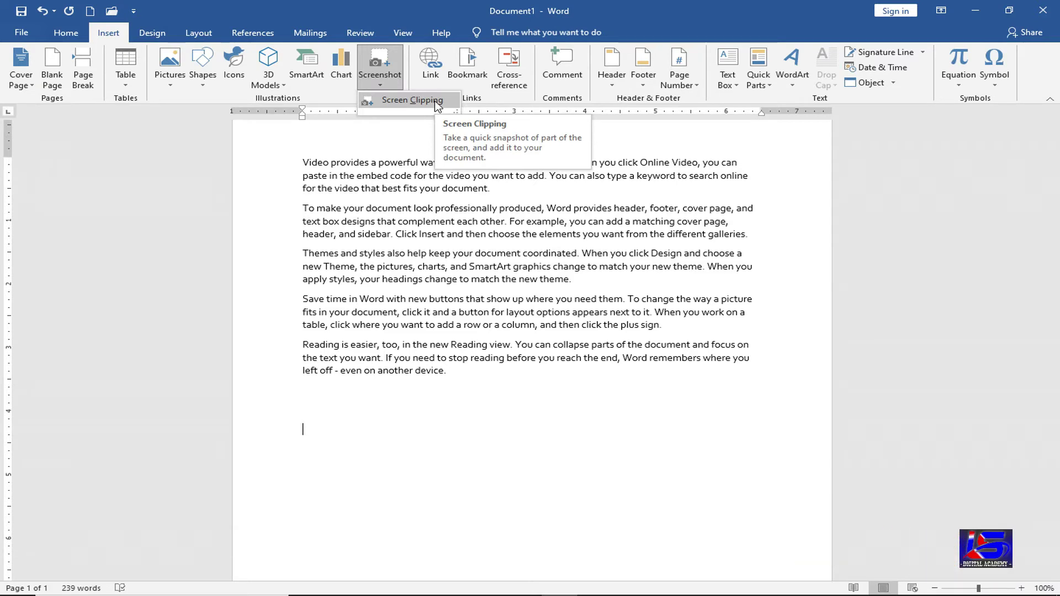
{"action": "left_click", "coordinate": [392, 398]}
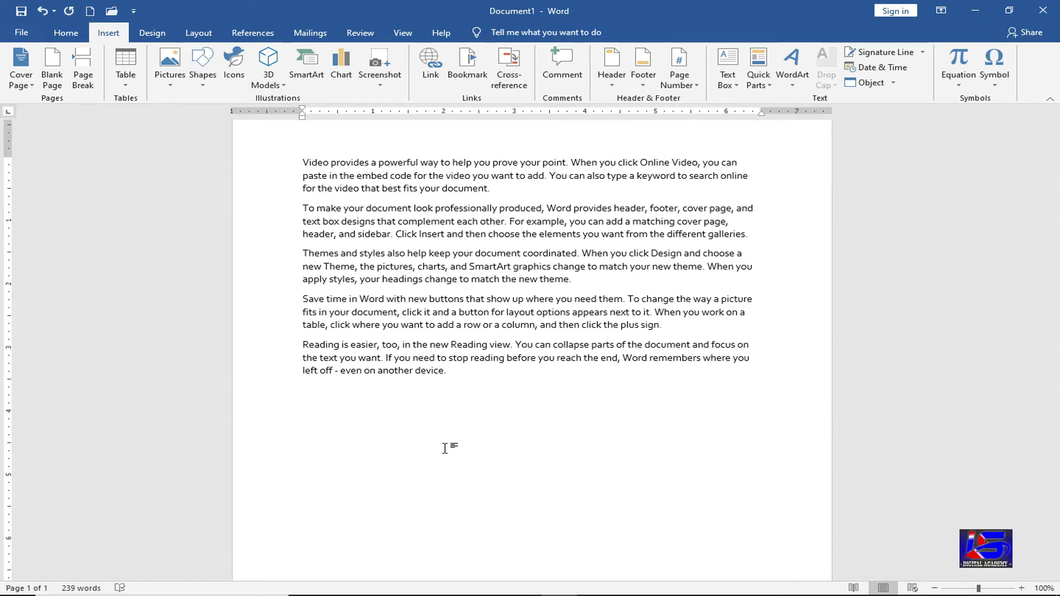
{"action": "left_click", "coordinate": [385, 86]}
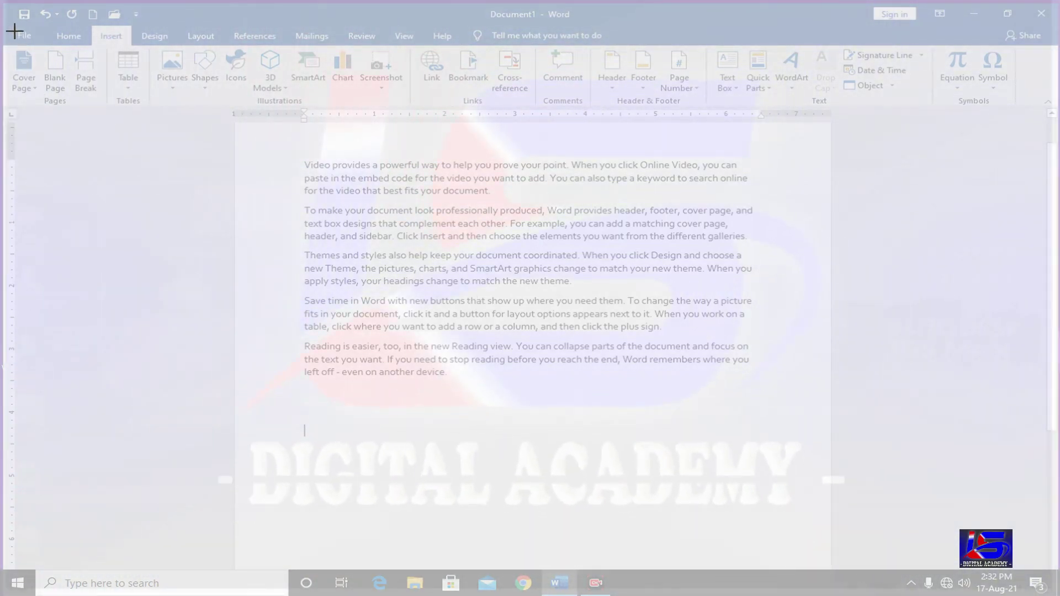
{"action": "left_click_drag", "start_coordinate": [14, 31], "coordinate": [1040, 102]}
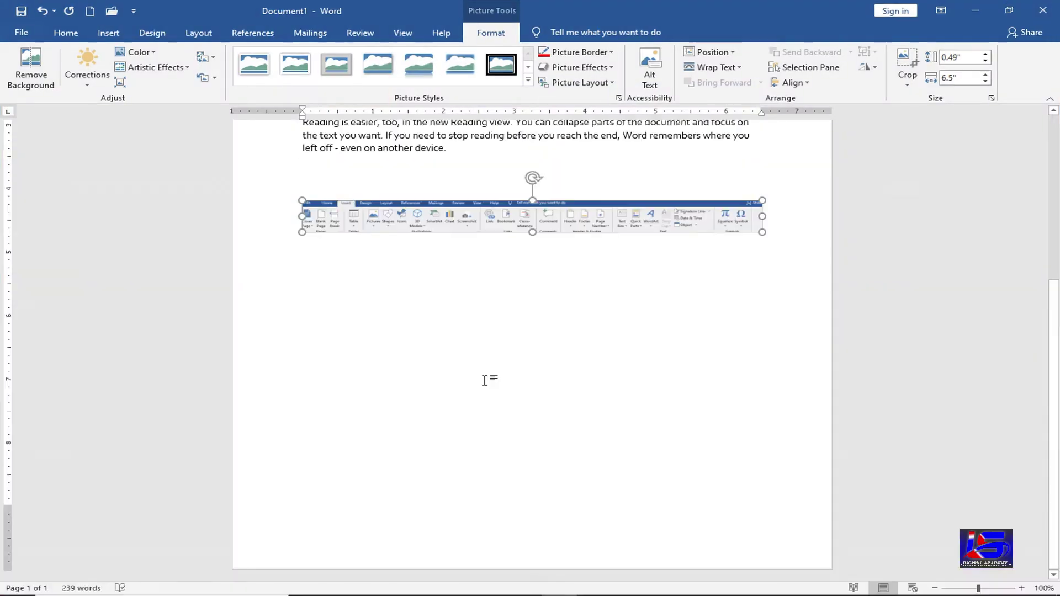
{"action": "scroll", "coordinate": [485, 379], "scroll_direction": "up", "scroll_amount": 3}
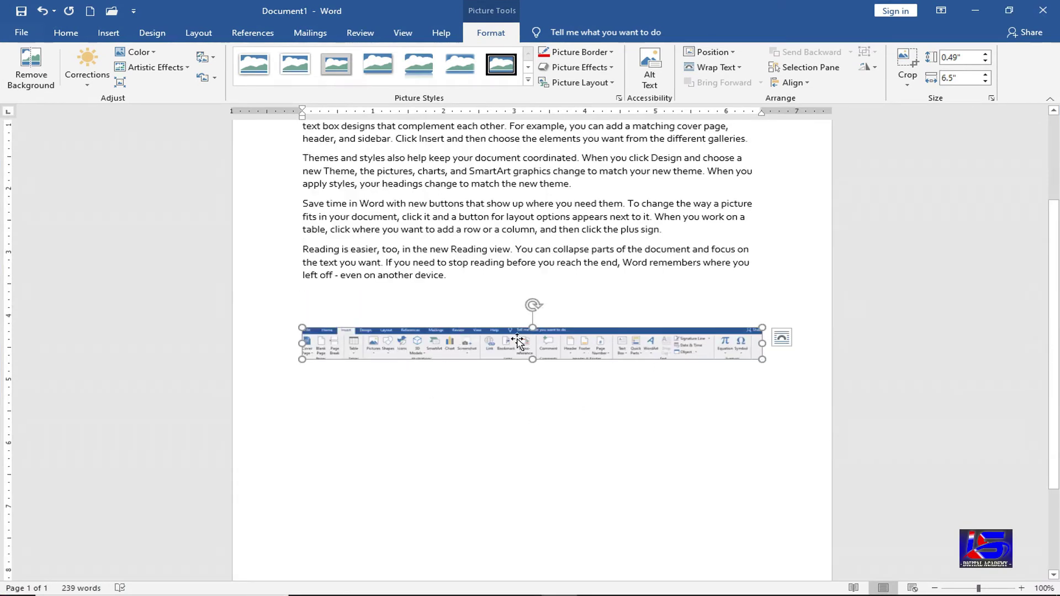
{"action": "key", "text": "Delete"}
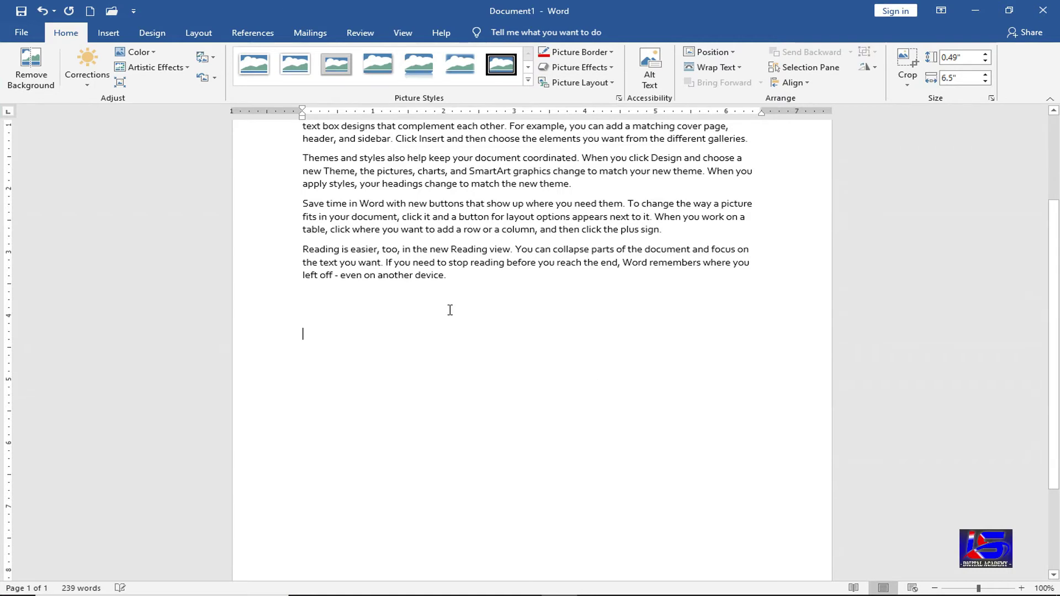
{"action": "left_click", "coordinate": [319, 302]}
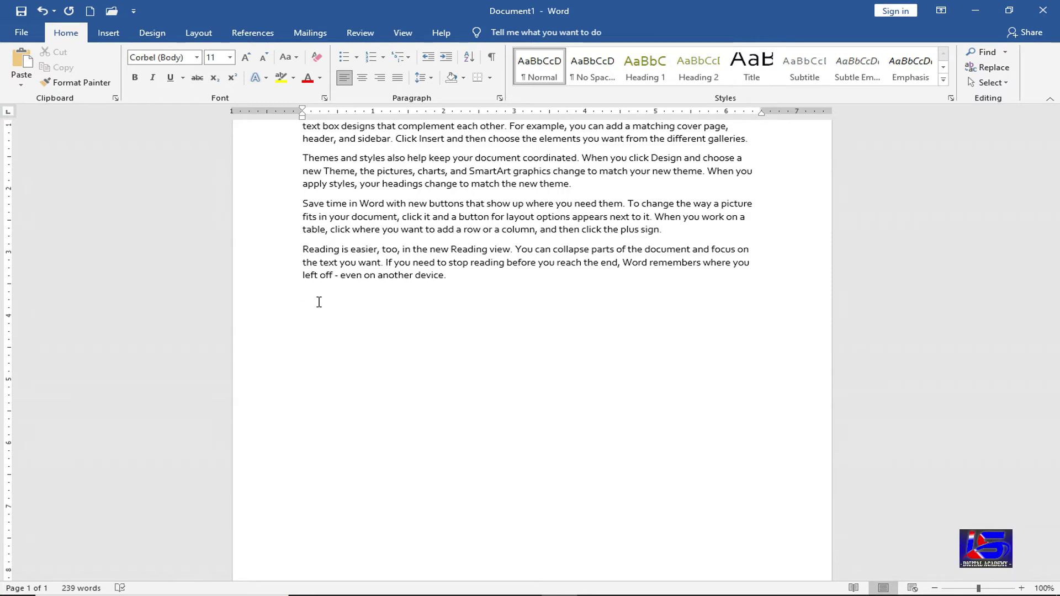
{"action": "left_click", "coordinate": [108, 32]}
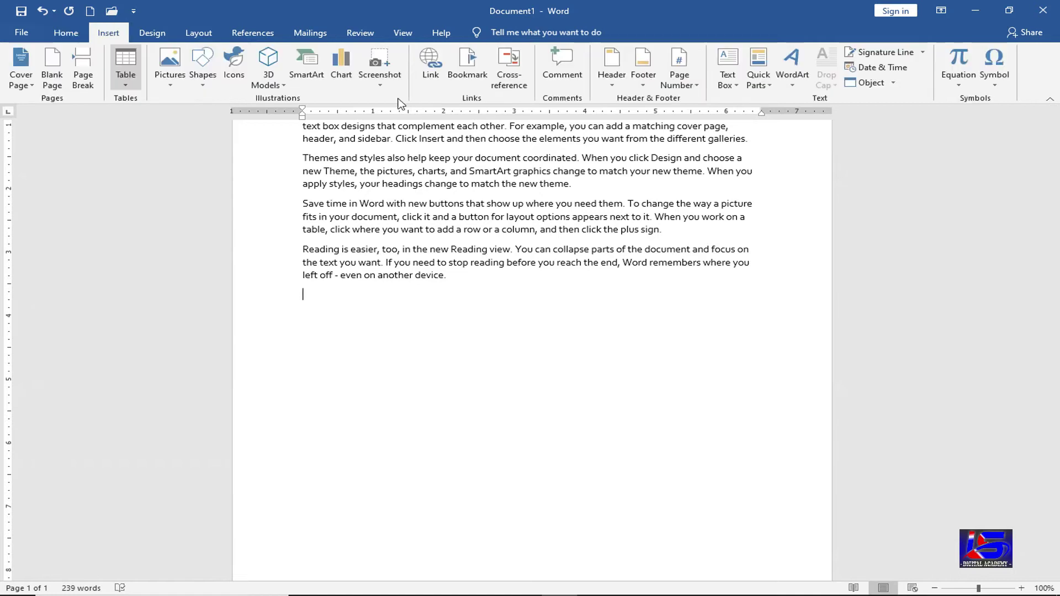
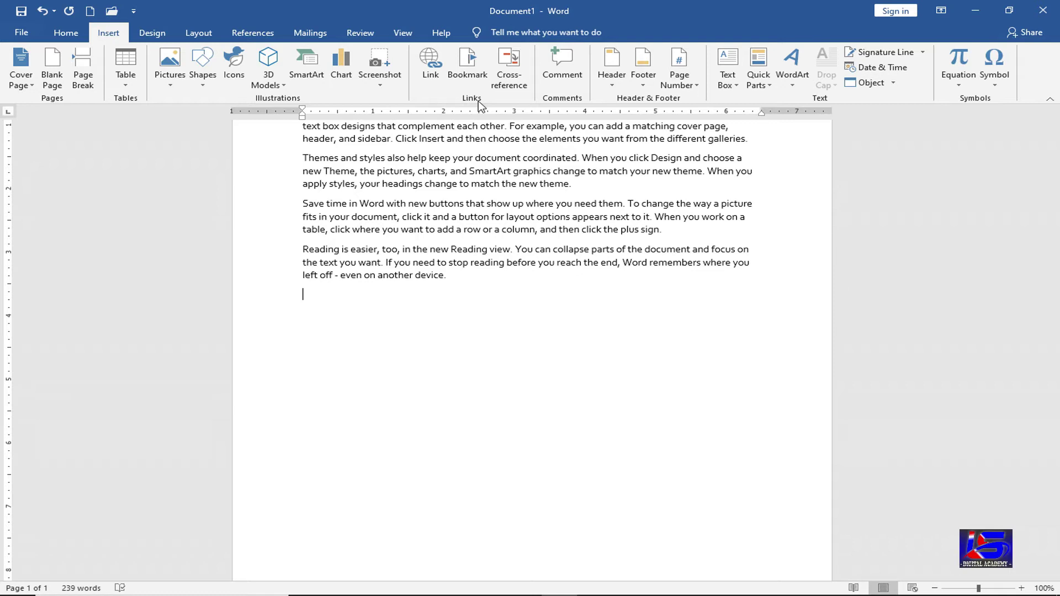
- Add a hyperlink to the file 'List of common HTML color codes' after the last paragraph
{"action": "left_click", "coordinate": [431, 79]}
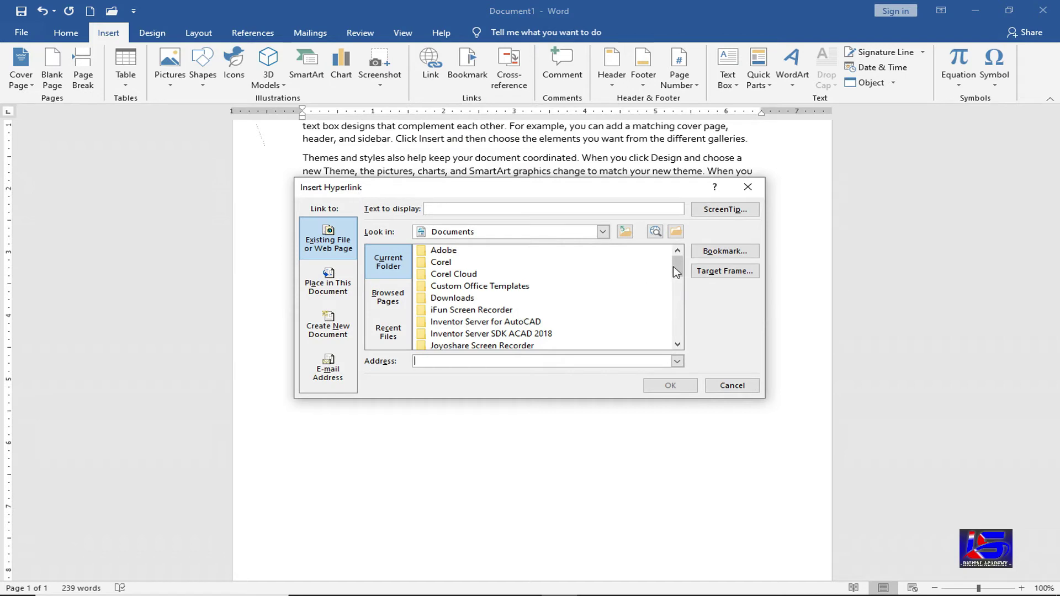
{"action": "scroll", "coordinate": [678, 296], "scroll_direction": "down", "scroll_amount": 2}
{"action": "scroll", "coordinate": [678, 296], "scroll_direction": "down", "scroll_amount": 1}
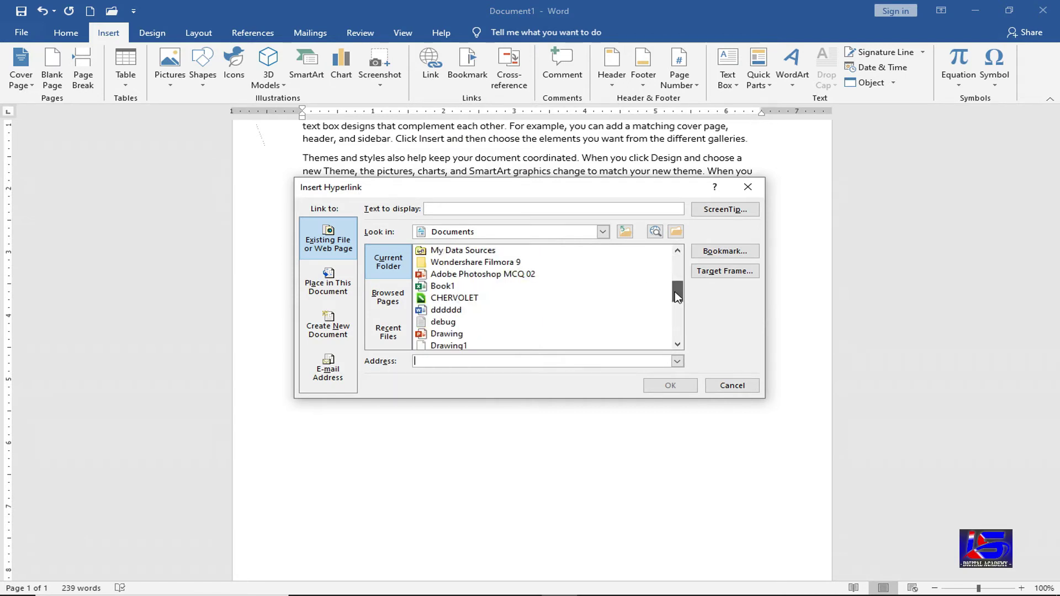
{"action": "scroll", "coordinate": [677, 307], "scroll_direction": "down", "scroll_amount": 2}
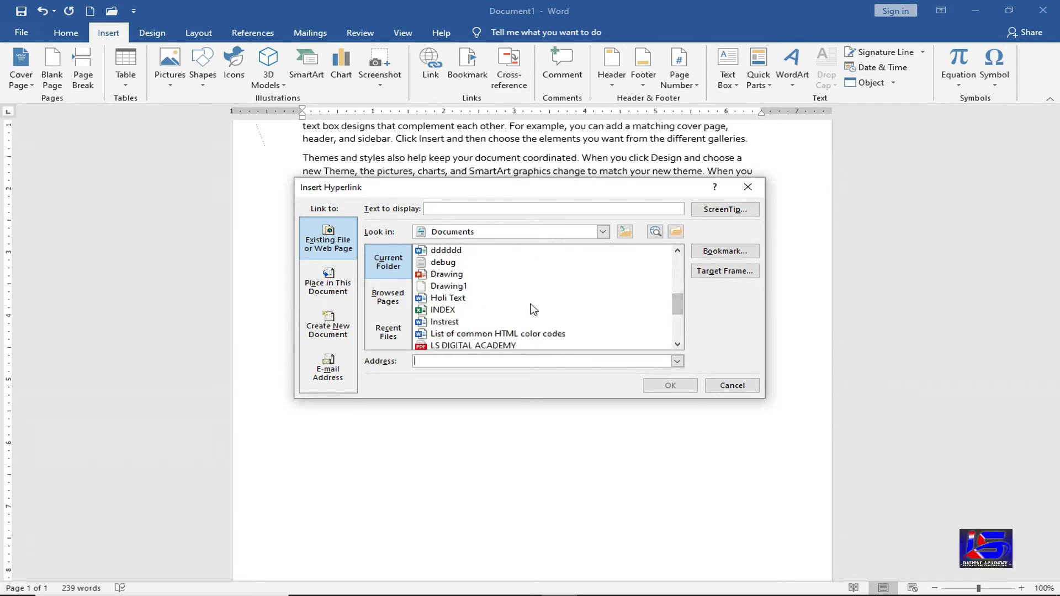
{"action": "left_click", "coordinate": [508, 336]}
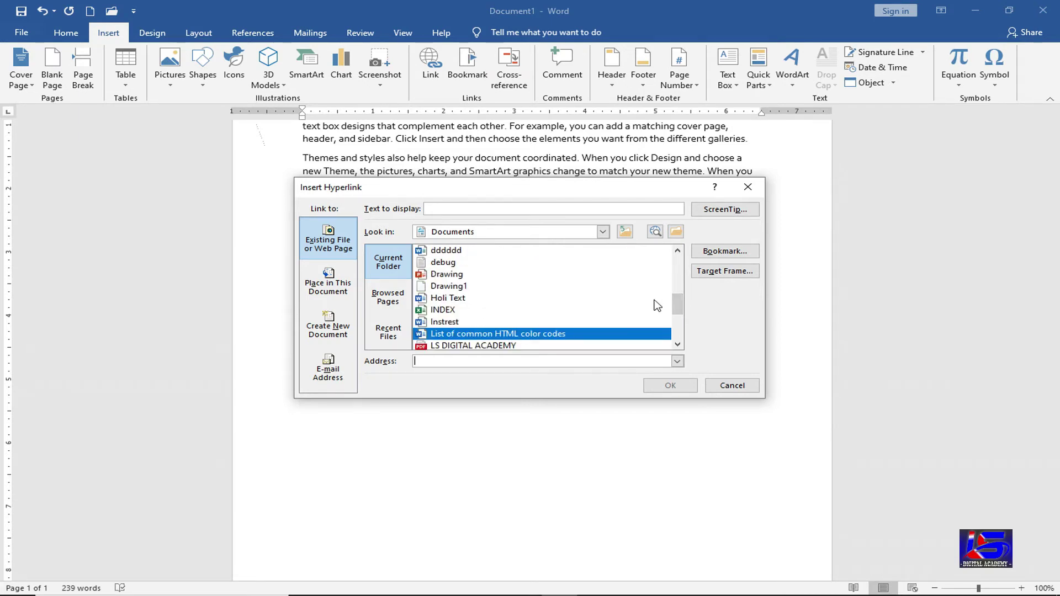
{"action": "scroll", "coordinate": [677, 313], "scroll_direction": "down", "scroll_amount": 1}
{"action": "left_click_drag", "start_coordinate": [677, 315], "coordinate": [677, 322]}
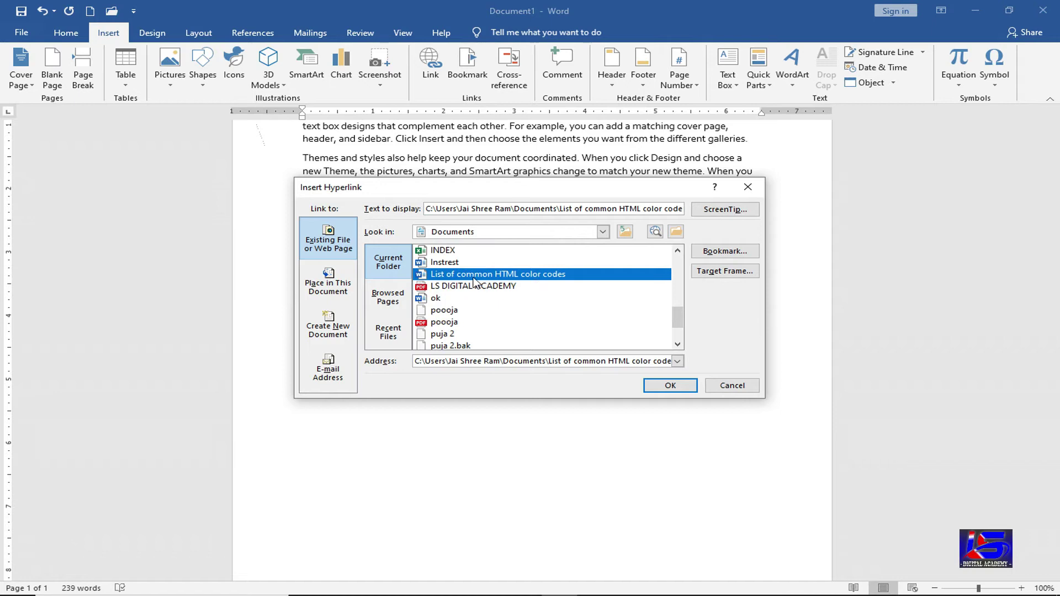
{"action": "left_click", "coordinate": [662, 387]}
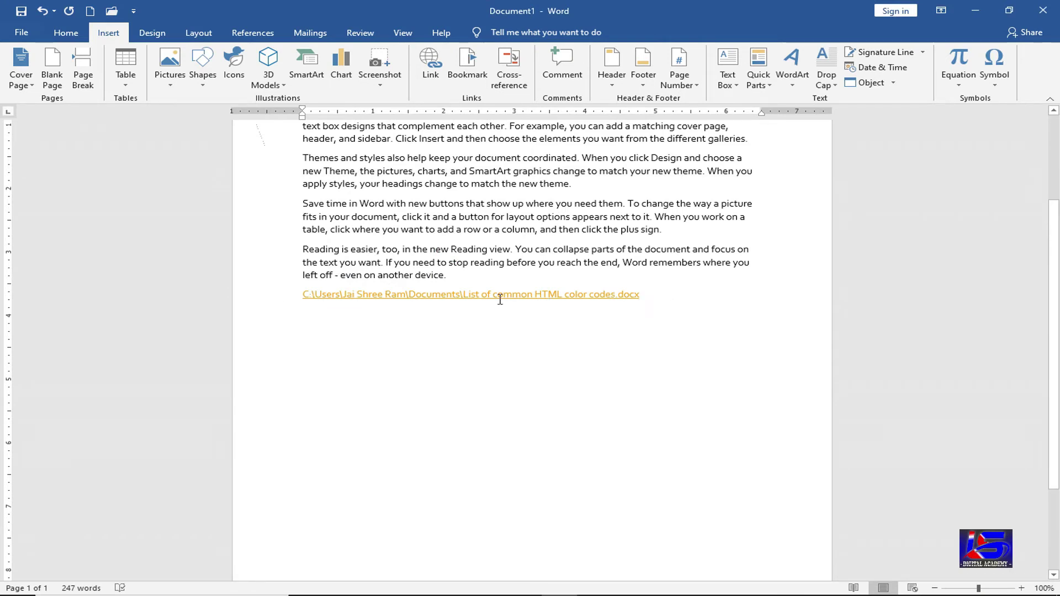
- Follow the new hyperlink, accepting the Security Notice, to open the HTML color codes table document
{"action": "mouse_move", "coordinate": [498, 296]}
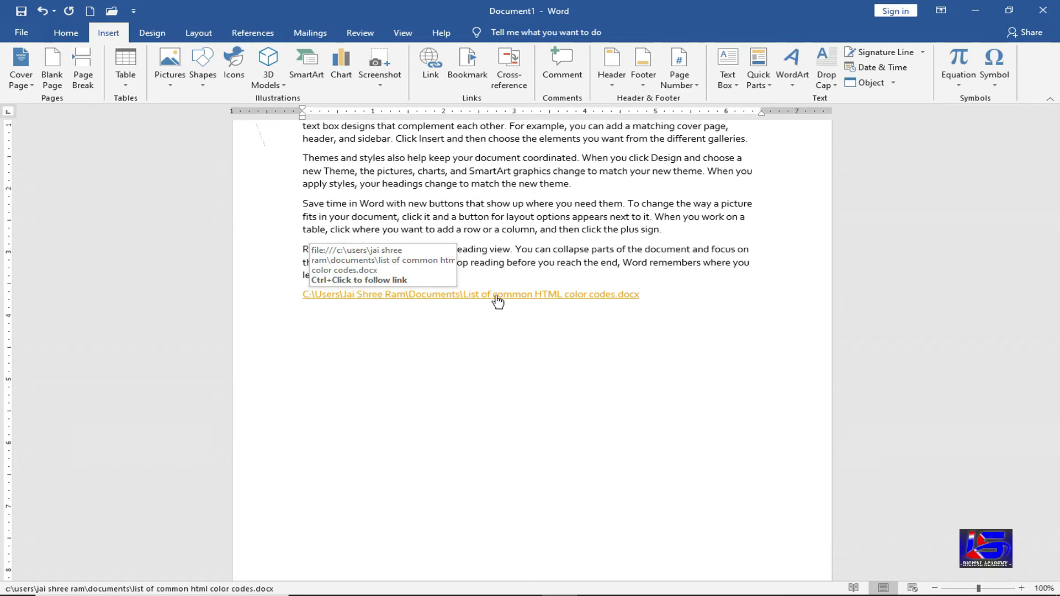
{"action": "triple_click", "coordinate": [496, 297]}
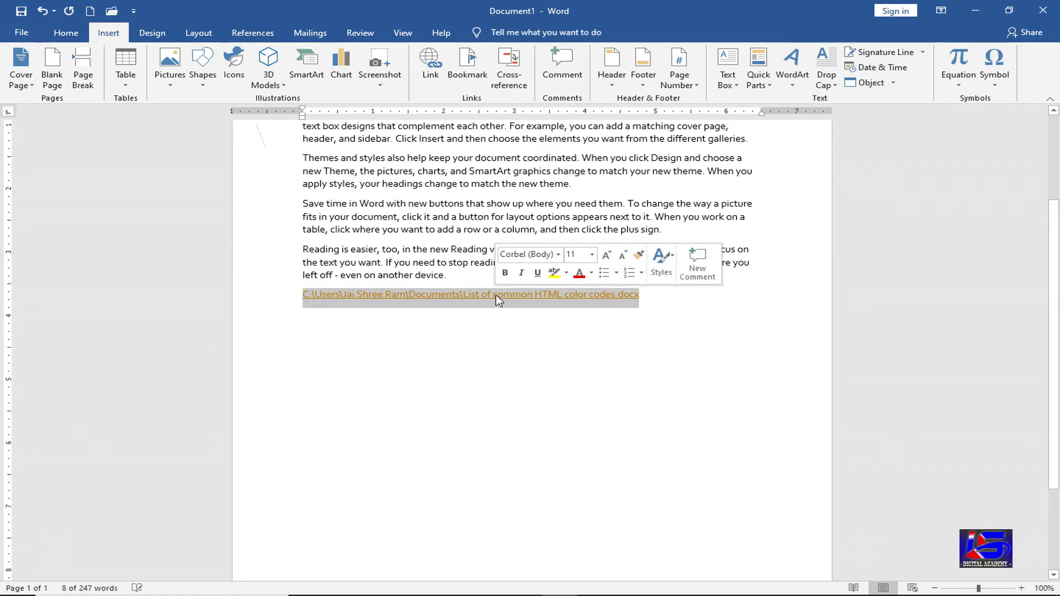
{"action": "key", "text": "Right"}
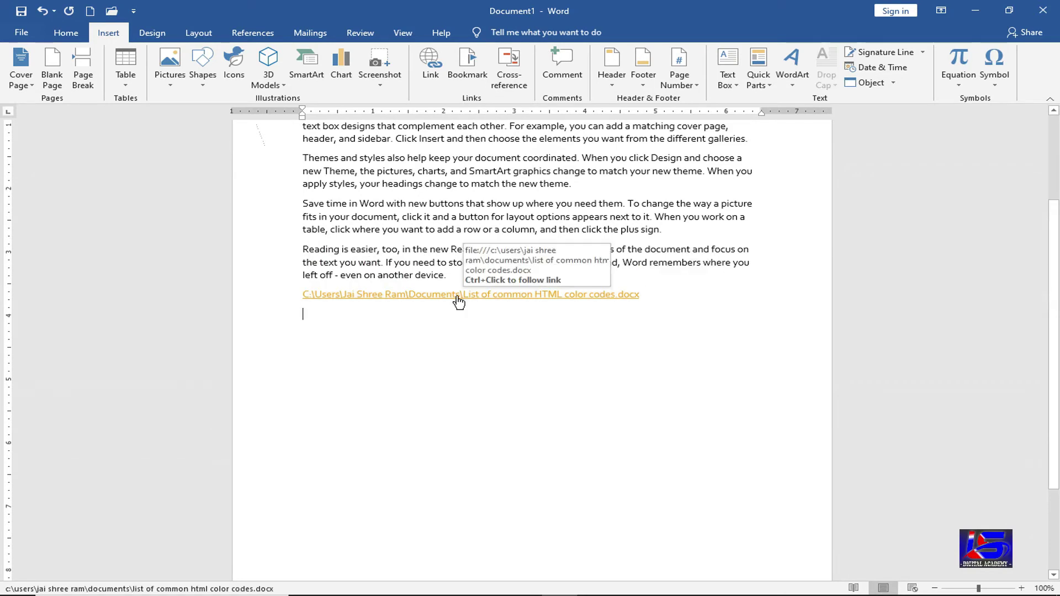
{"action": "left_click", "coordinate": [458, 298], "text": "ctrl"}
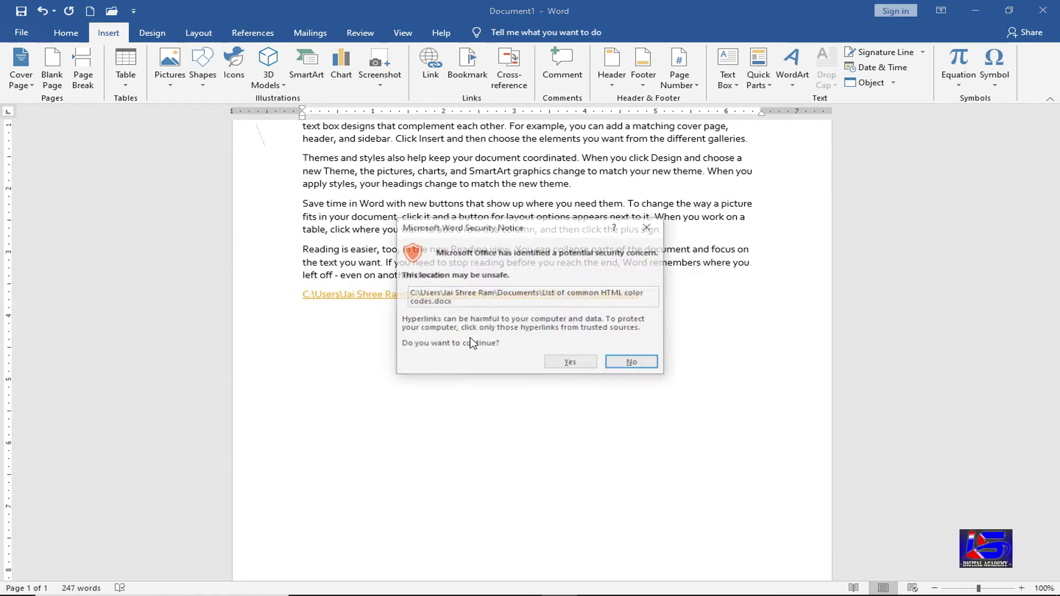
{"action": "left_click", "coordinate": [573, 365]}
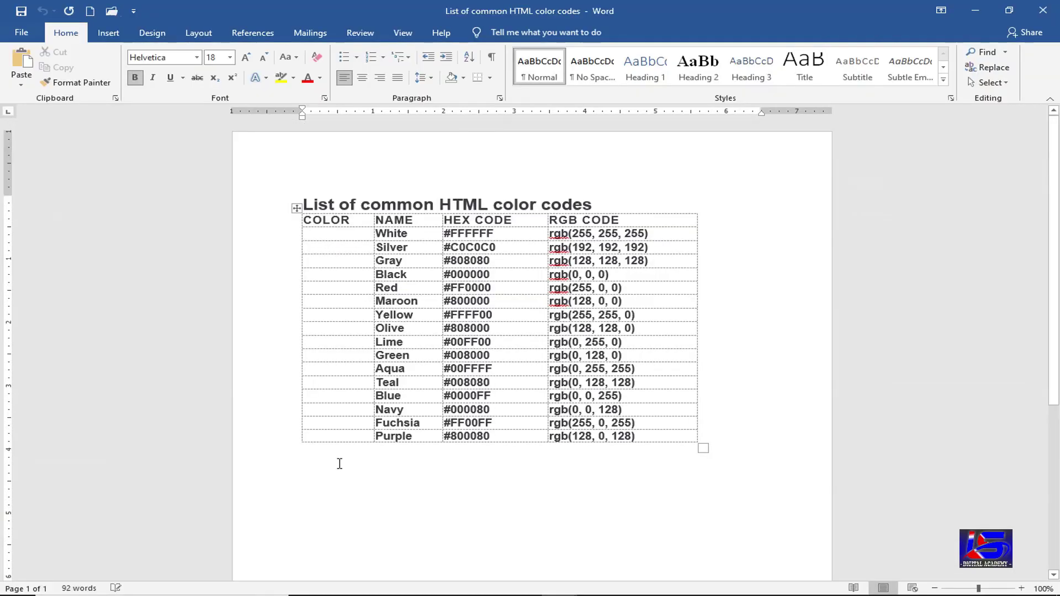
{"action": "left_click", "coordinate": [324, 475]}
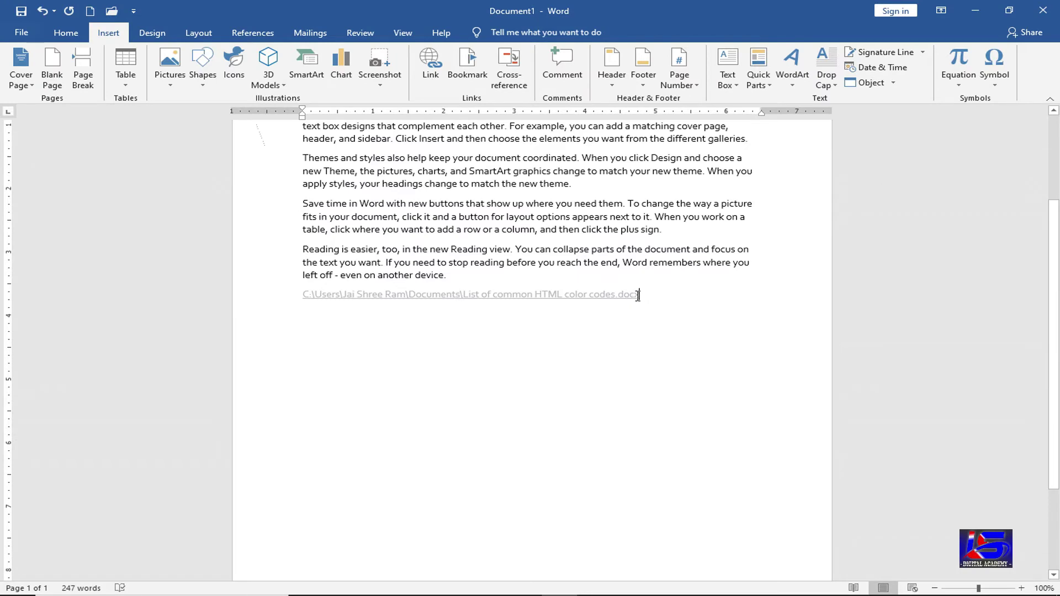
- Delete the file hyperlink line from the end of Document1
{"action": "triple_click", "coordinate": [636, 296]}
{"action": "key", "text": "BackSpace"}
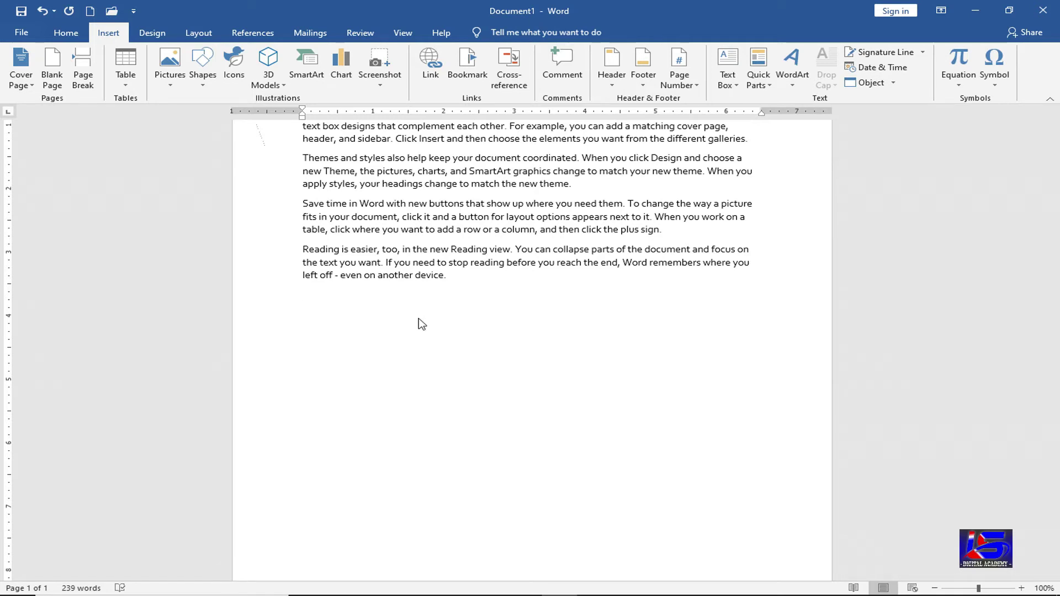
- Save the document in the Documents folder under the name Mohan
{"action": "key", "text": "ctrl+s"}
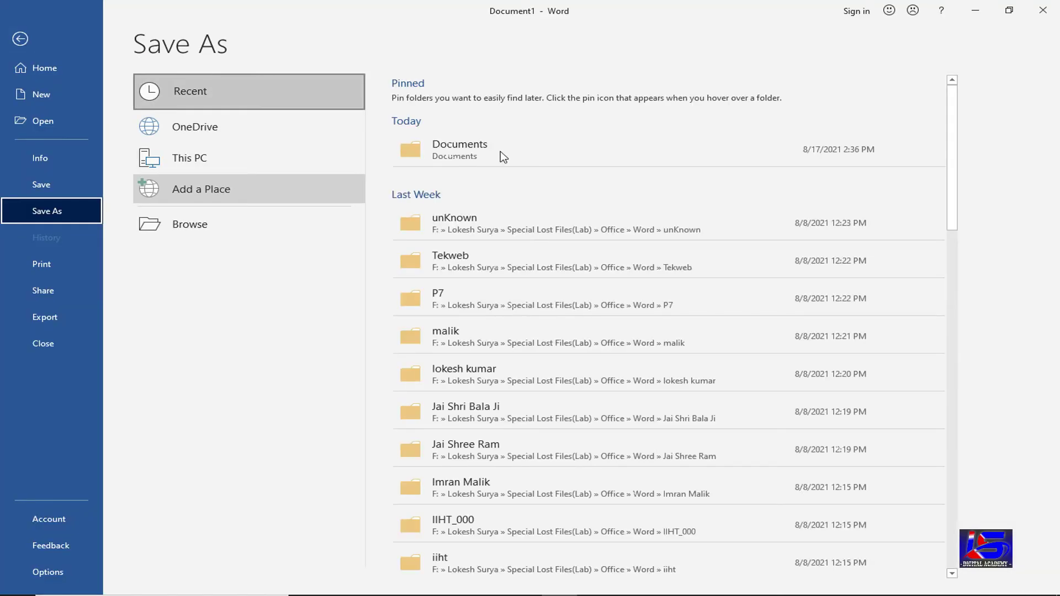
{"action": "left_click", "coordinate": [501, 148]}
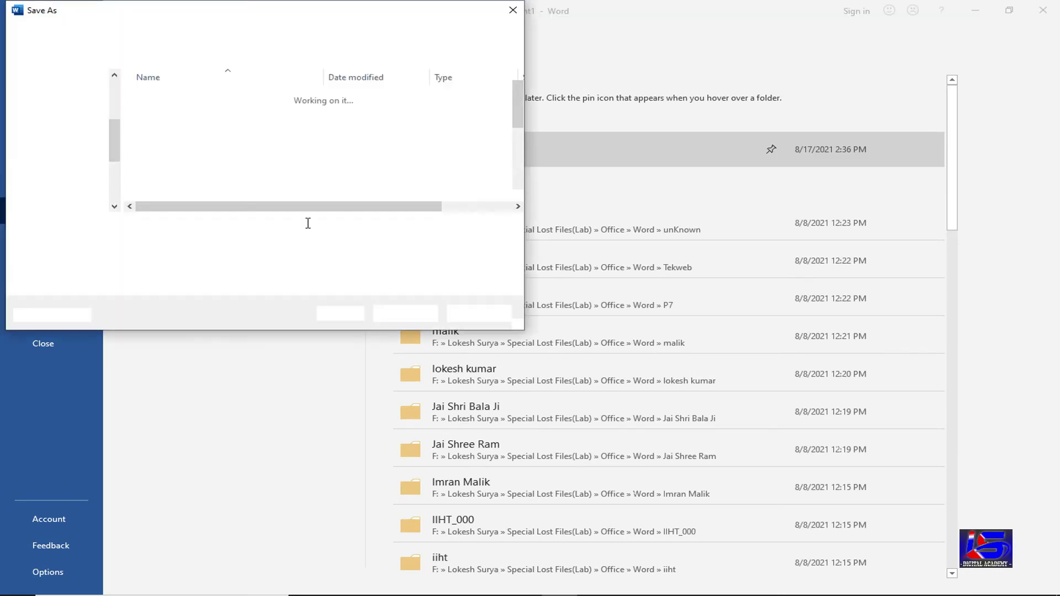
{"action": "type", "text": "Ram"}
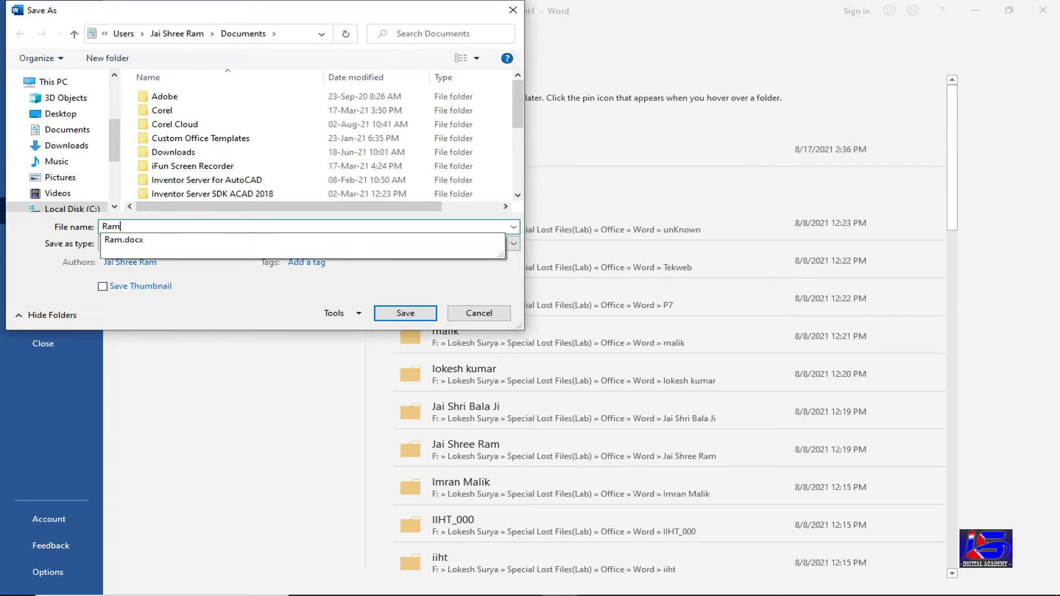
{"action": "key", "text": "BackSpace"}
{"action": "key", "text": "BackSpace"}
{"action": "key", "text": "BackSpace"}
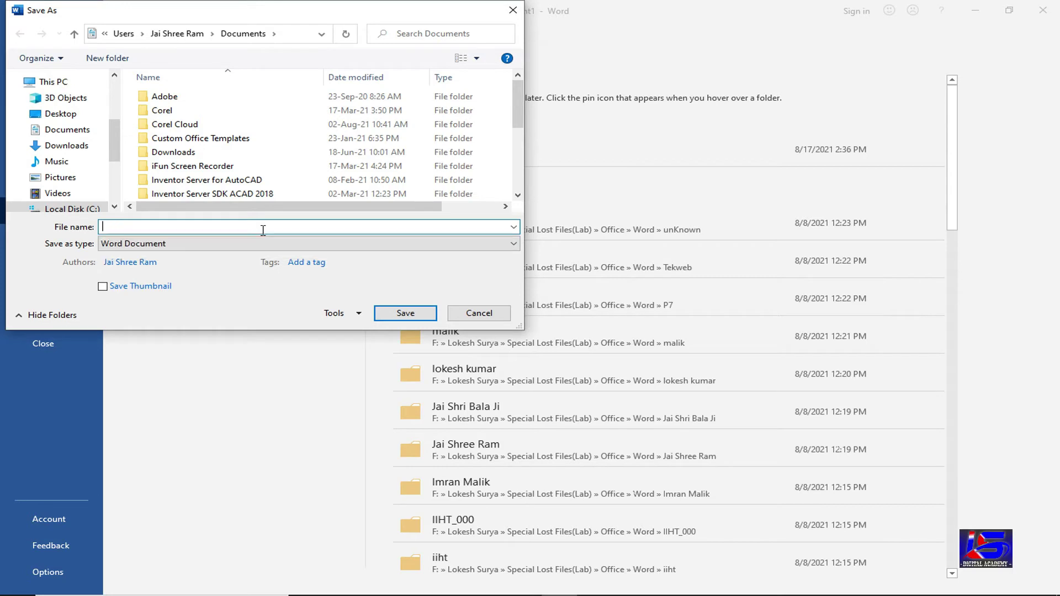
{"action": "type", "text": "Mohan"}
{"action": "left_click", "coordinate": [389, 315]}
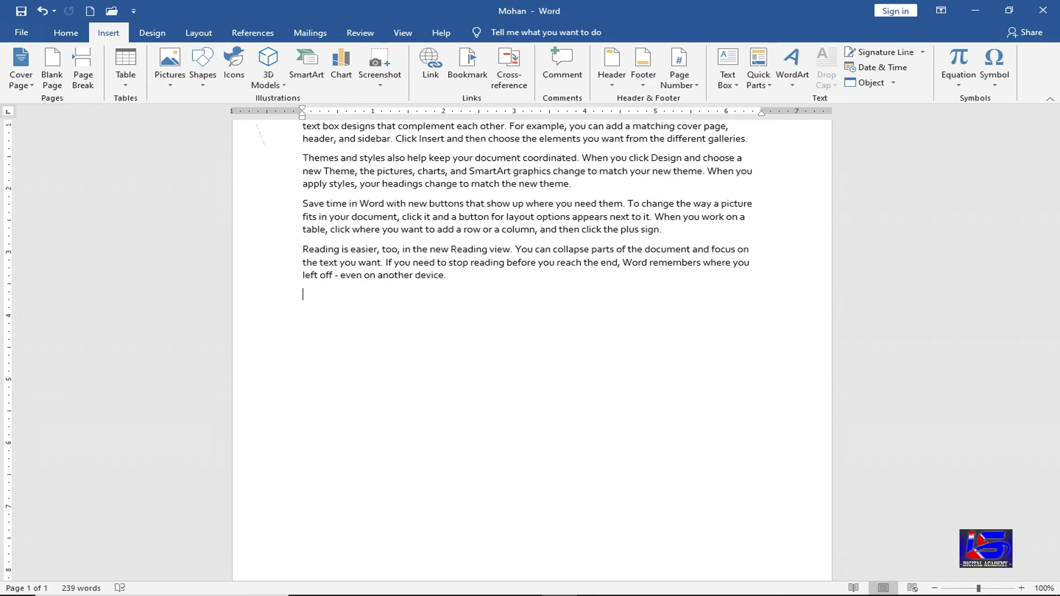
- Type 'HTML Color Code' and link it to List of common HTML color codes.docx
{"action": "type", "text": "TML"}
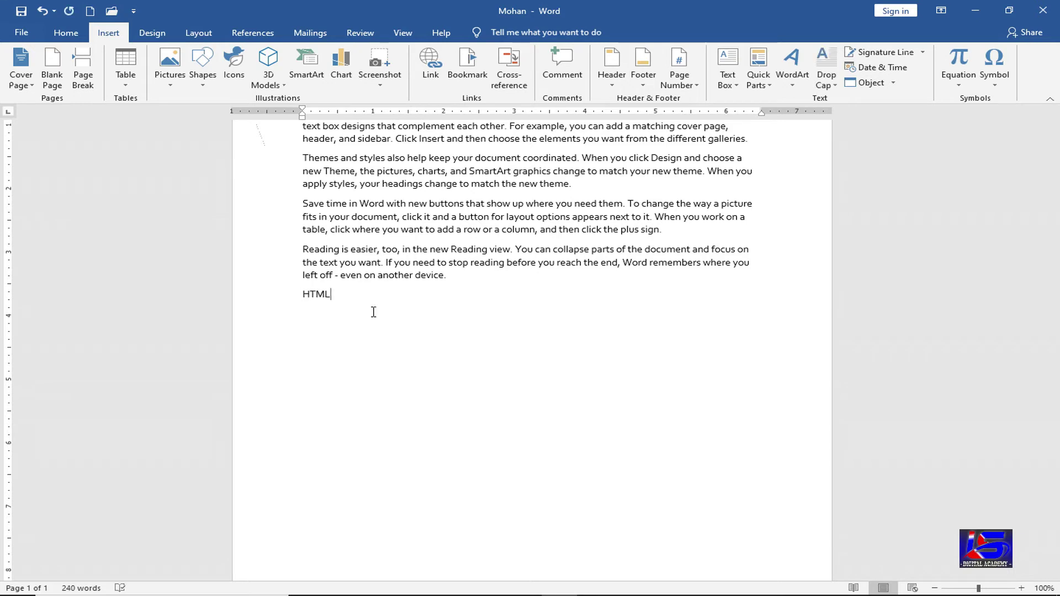
{"action": "type", "text": " Color Code"}
{"action": "triple_click", "coordinate": [372, 309]}
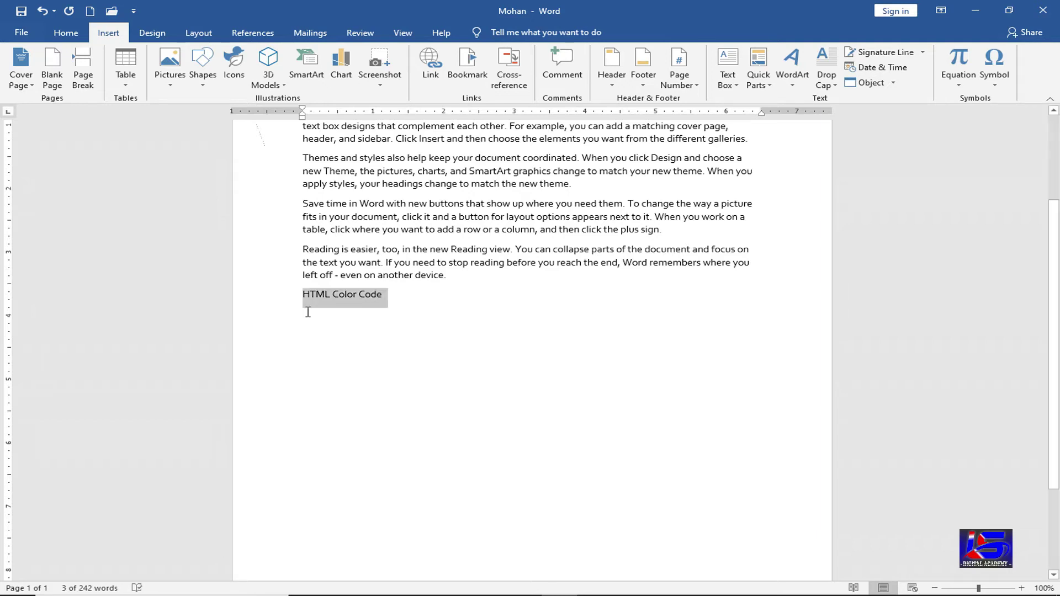
{"action": "left_click", "coordinate": [431, 74]}
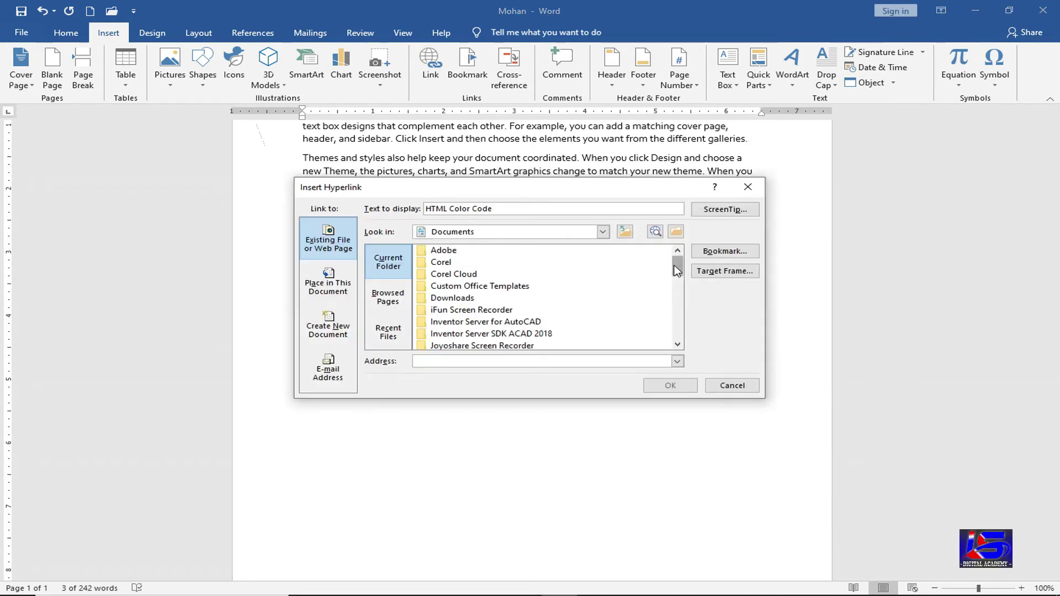
{"action": "left_click", "coordinate": [674, 293]}
{"action": "scroll", "coordinate": [674, 297], "scroll_direction": "down", "scroll_amount": 4}
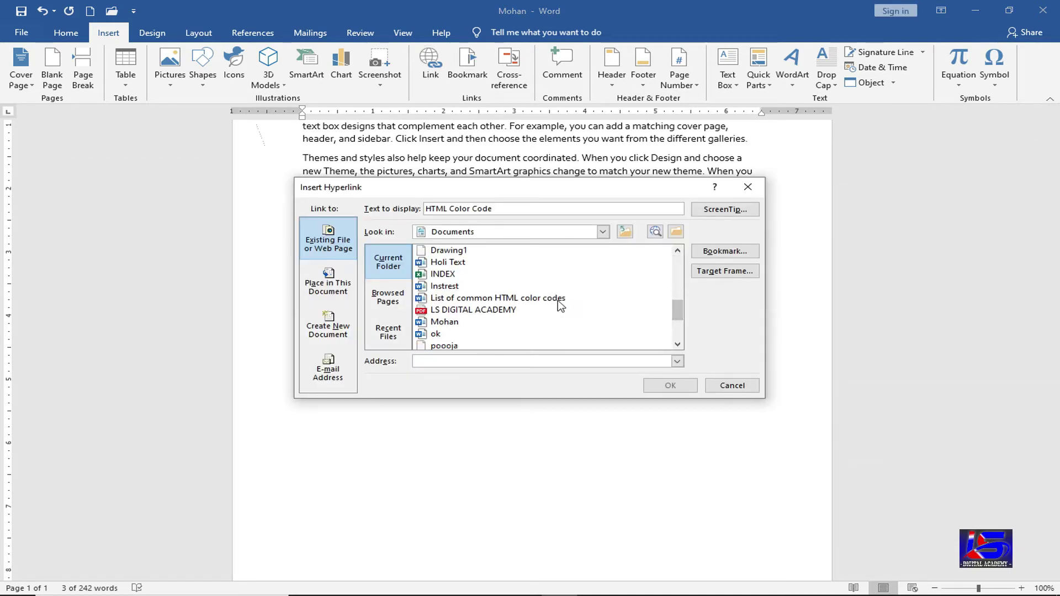
{"action": "left_click", "coordinate": [560, 304]}
{"action": "left_click", "coordinate": [671, 386]}
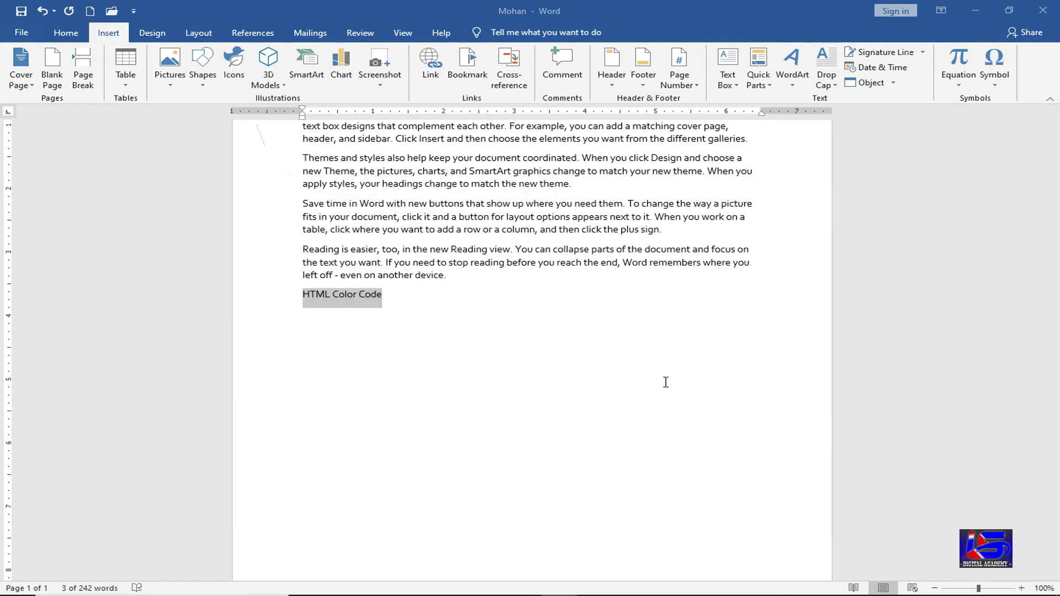
{"action": "key", "text": "Return"}
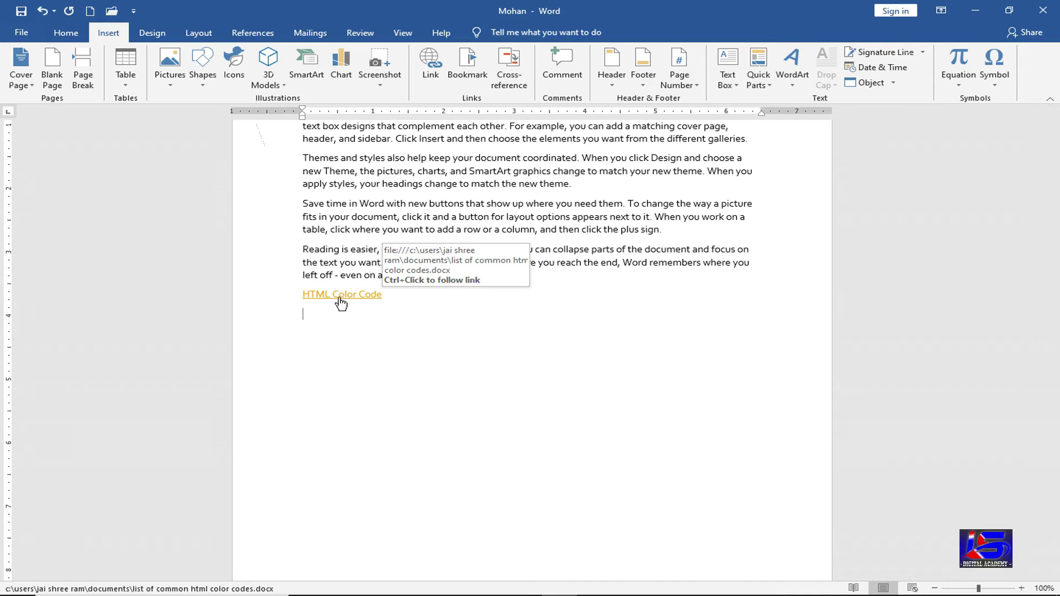
- Add a new 'Holi Text' line below the color code table
{"action": "triple_click", "coordinate": [340, 301]}
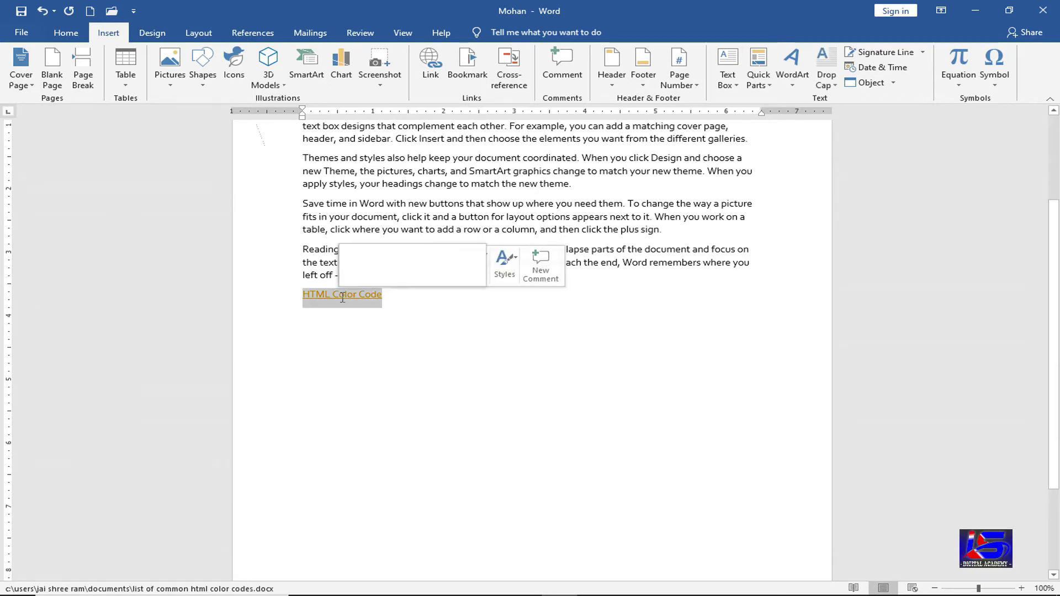
{"action": "key", "text": "Right"}
{"action": "key", "text": "shift+Up"}
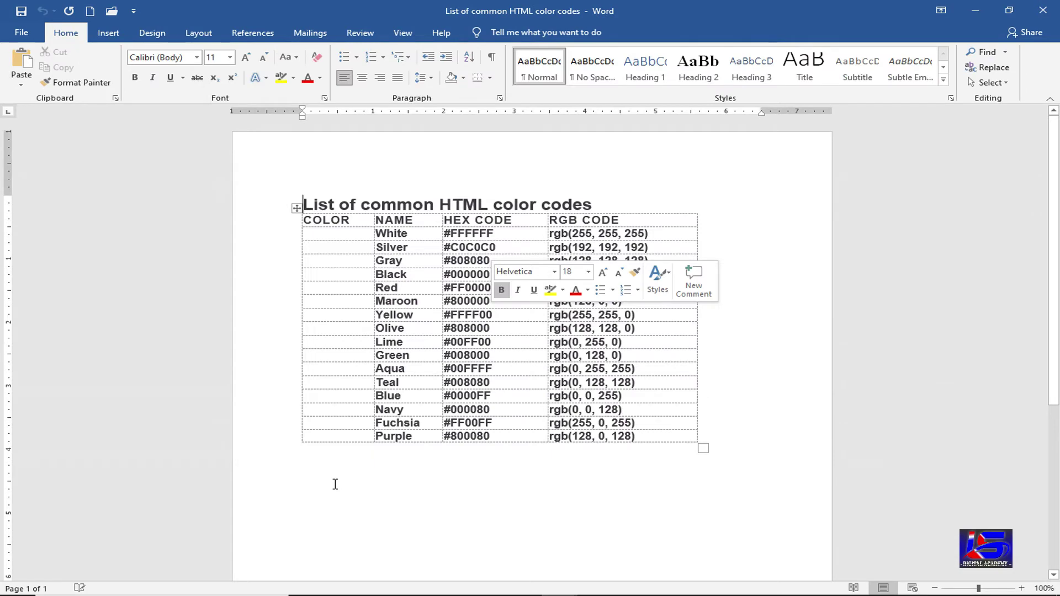
{"action": "key", "text": "ctrl+End"}
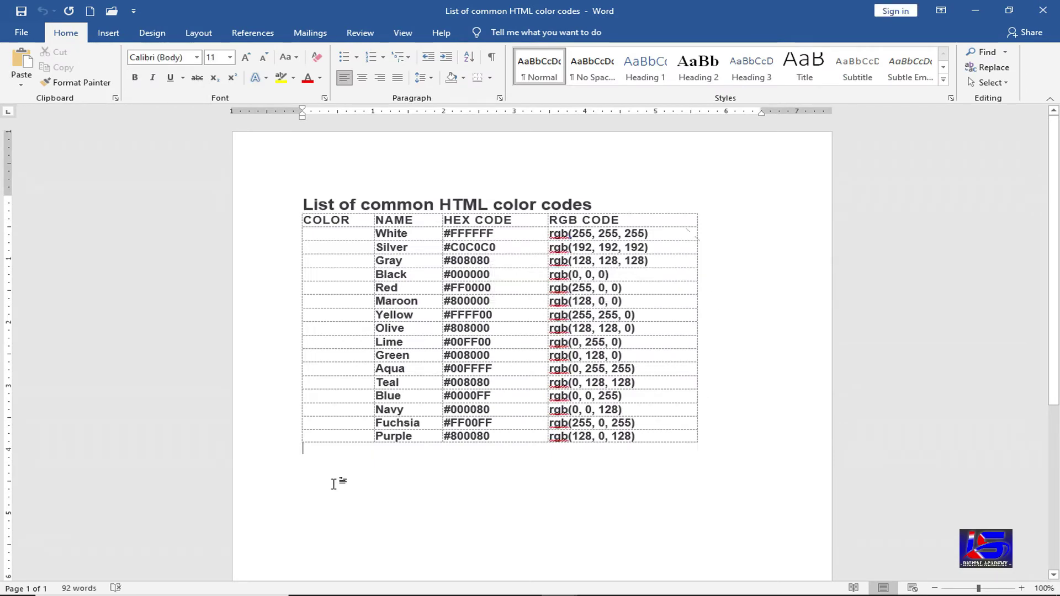
{"action": "key", "text": "Return"}
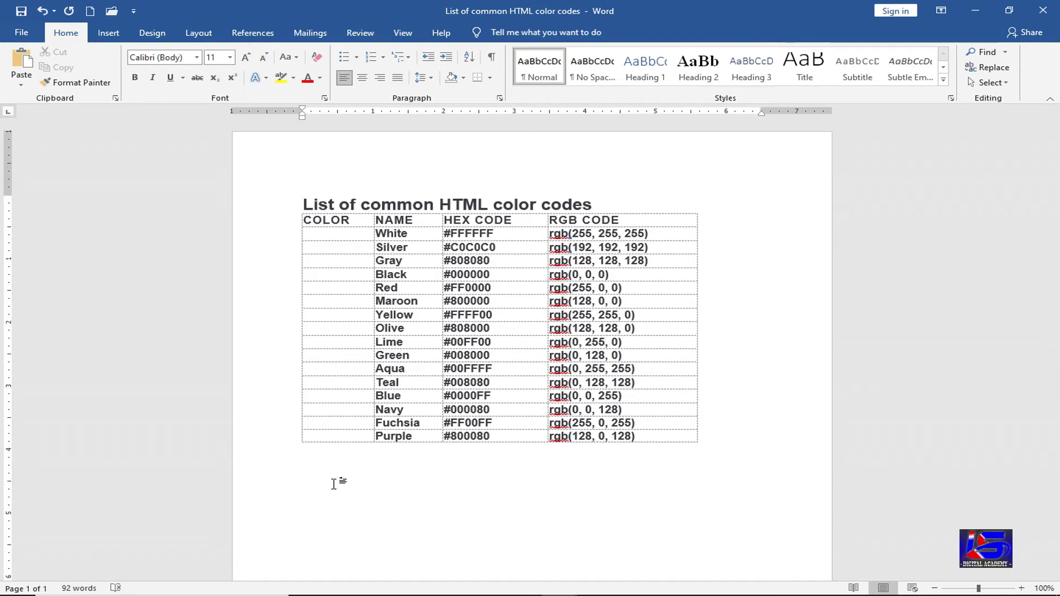
{"action": "type", "text": "Holi Text"}
- Link 'Holi Text' to the Holi Text document and follow the link to open it
{"action": "triple_click", "coordinate": [333, 484]}
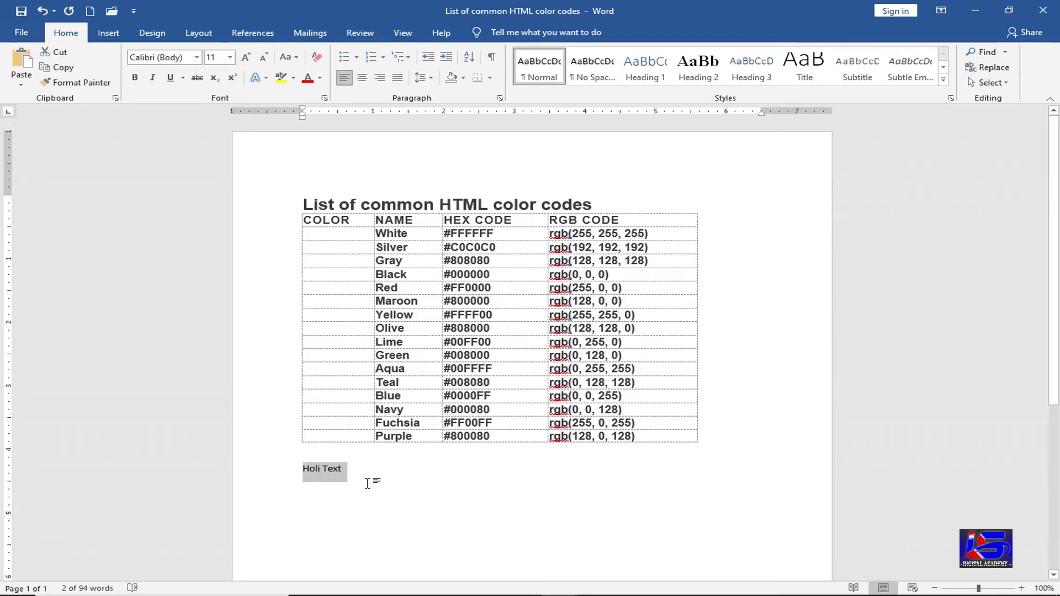
{"action": "left_click", "coordinate": [108, 32]}
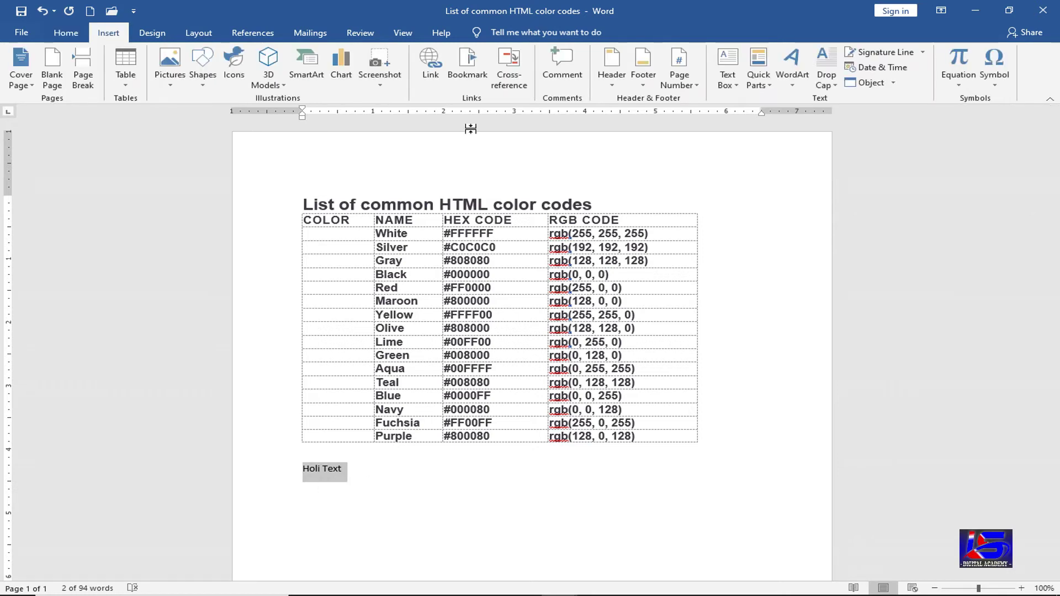
{"action": "left_click", "coordinate": [432, 66]}
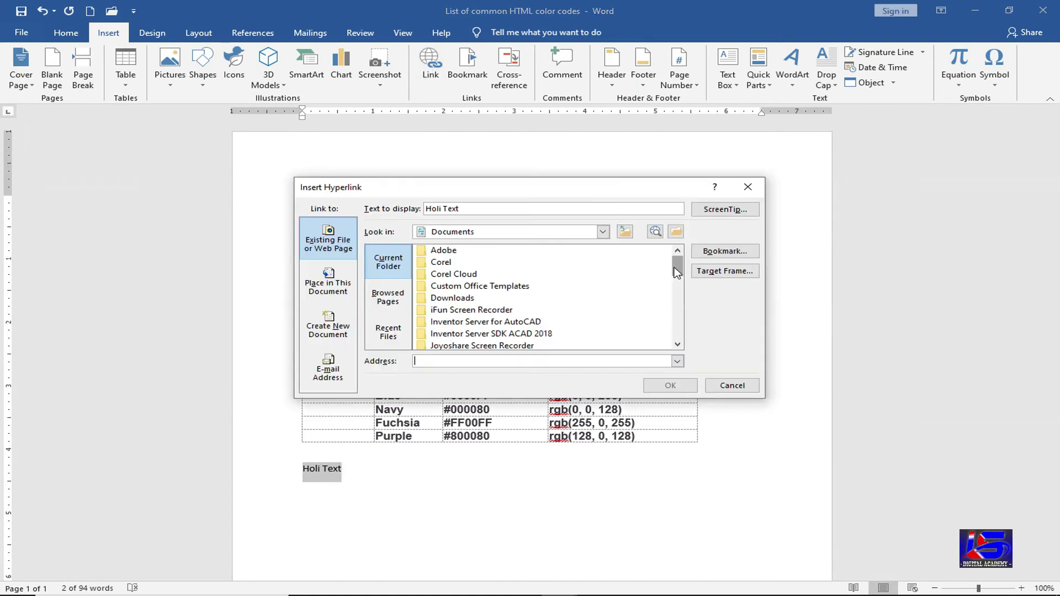
{"action": "scroll", "coordinate": [679, 297], "scroll_direction": "down", "scroll_amount": 1}
{"action": "left_click_drag", "start_coordinate": [678, 276], "coordinate": [678, 313]}
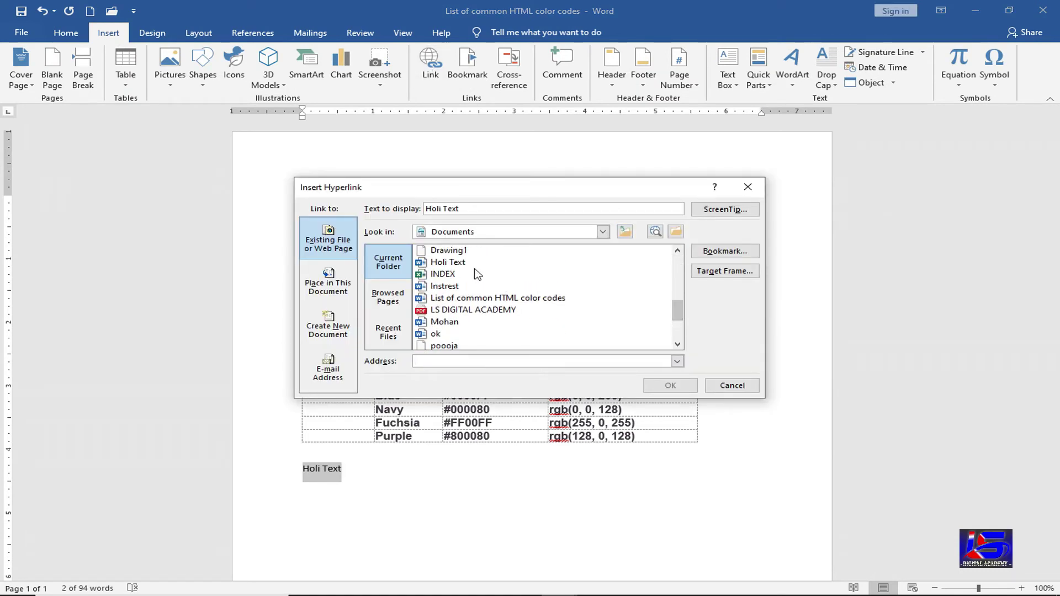
{"action": "left_click", "coordinate": [459, 264]}
{"action": "left_click", "coordinate": [671, 385]}
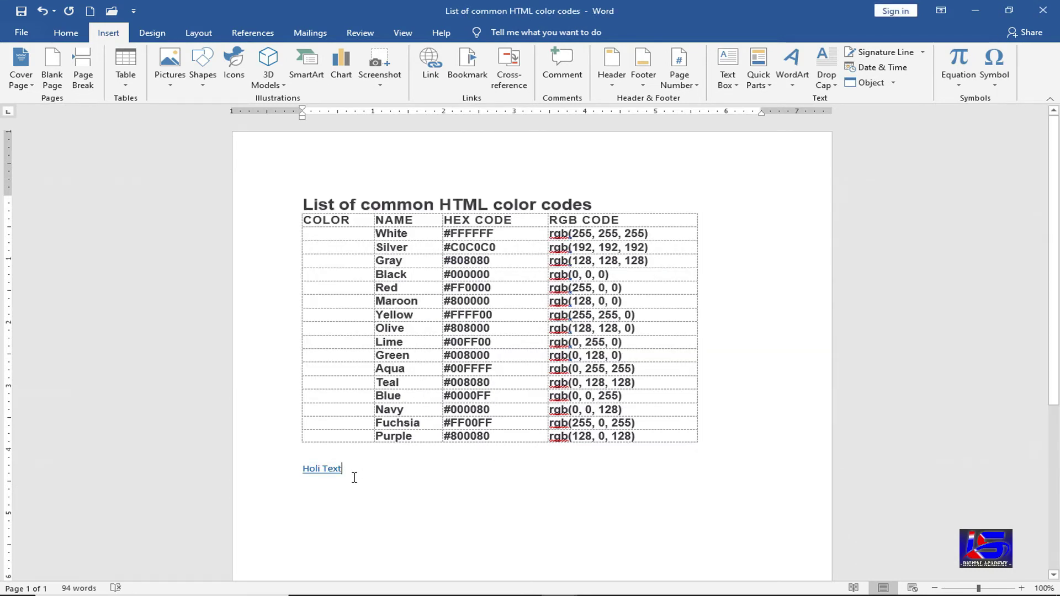
{"action": "mouse_move", "coordinate": [325, 475]}
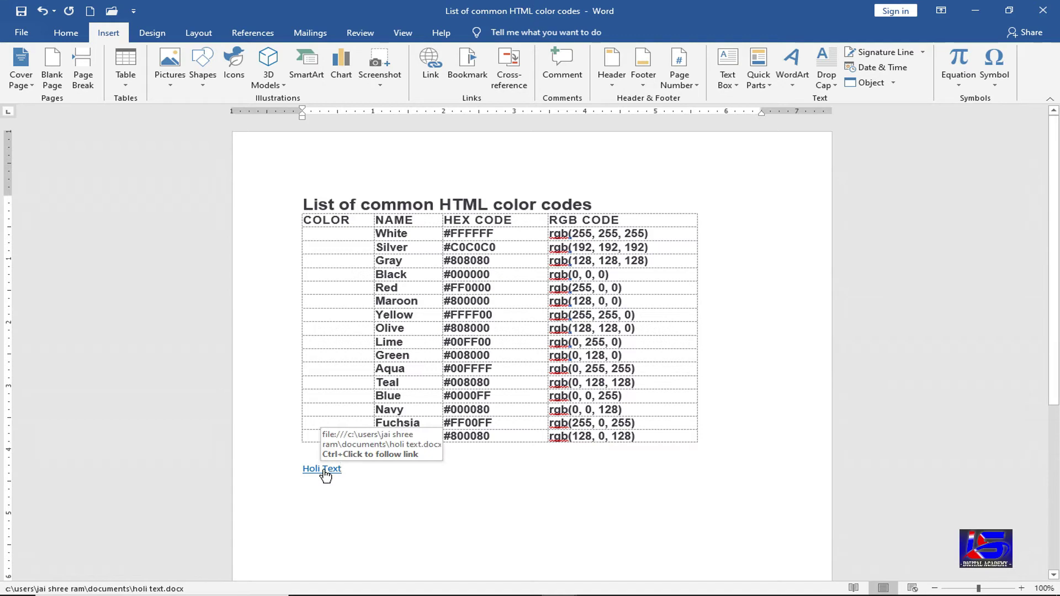
{"action": "left_click", "coordinate": [325, 470], "text": "ctrl"}
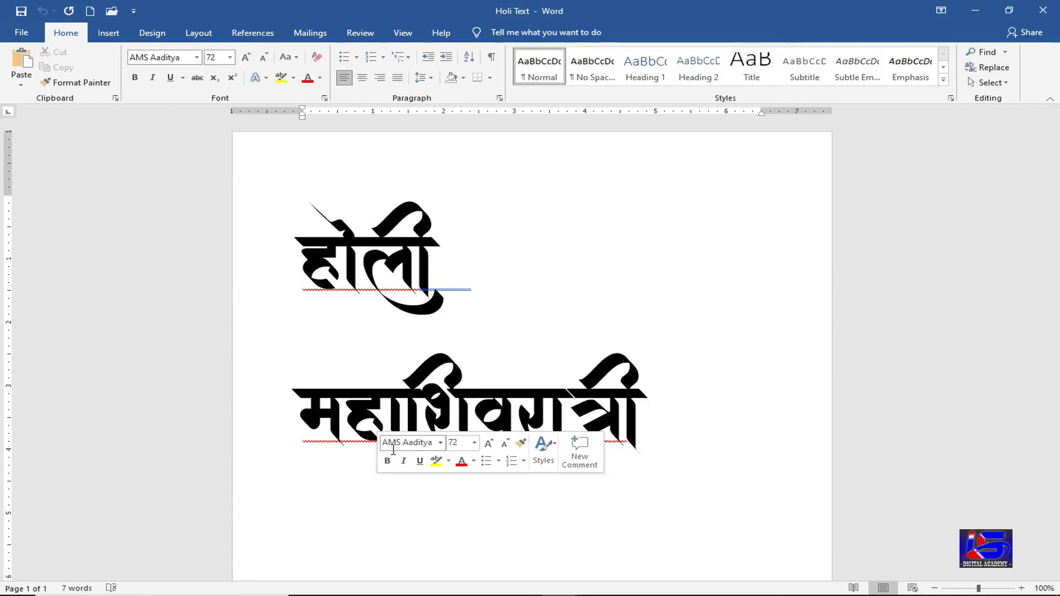
- Start a new line below the महाशिवरात्री heading with font size 11
{"action": "left_click", "coordinate": [311, 525]}
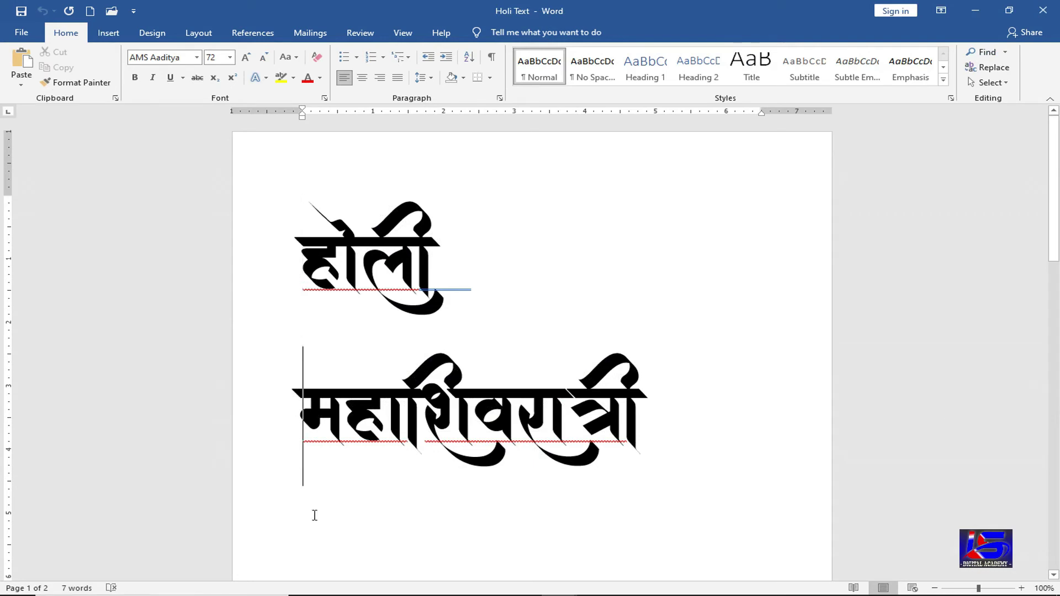
{"action": "scroll", "coordinate": [520, 496], "scroll_direction": "down", "scroll_amount": 7}
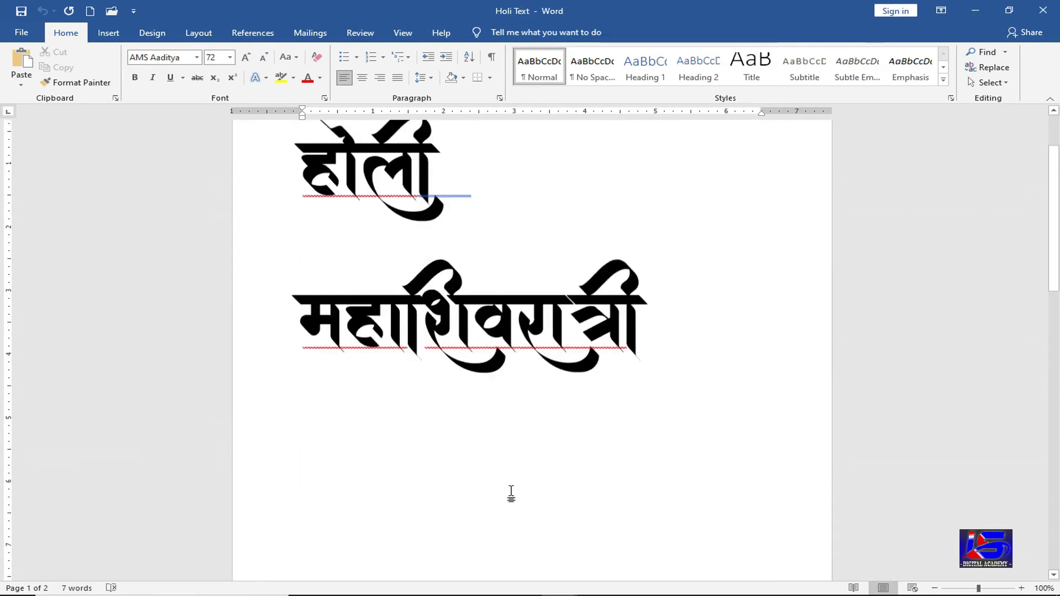
{"action": "scroll", "coordinate": [355, 337], "scroll_direction": "up", "scroll_amount": 3}
{"action": "scroll", "coordinate": [351, 336], "scroll_direction": "up", "scroll_amount": 1}
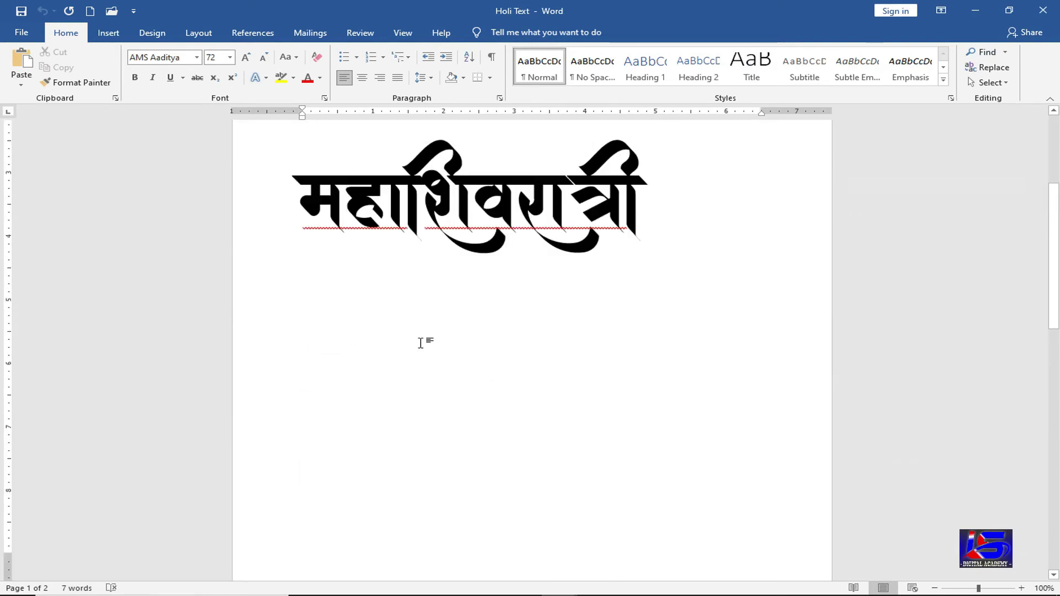
{"action": "left_click", "coordinate": [702, 215]}
{"action": "key", "text": "Return"}
{"action": "key", "text": "ctrl+shift+comma"}
{"action": "key", "text": "ctrl+shift+comma"}
{"action": "key", "text": "ctrl+shift+comma"}
{"action": "key", "text": "ctrl+shift+comma"}
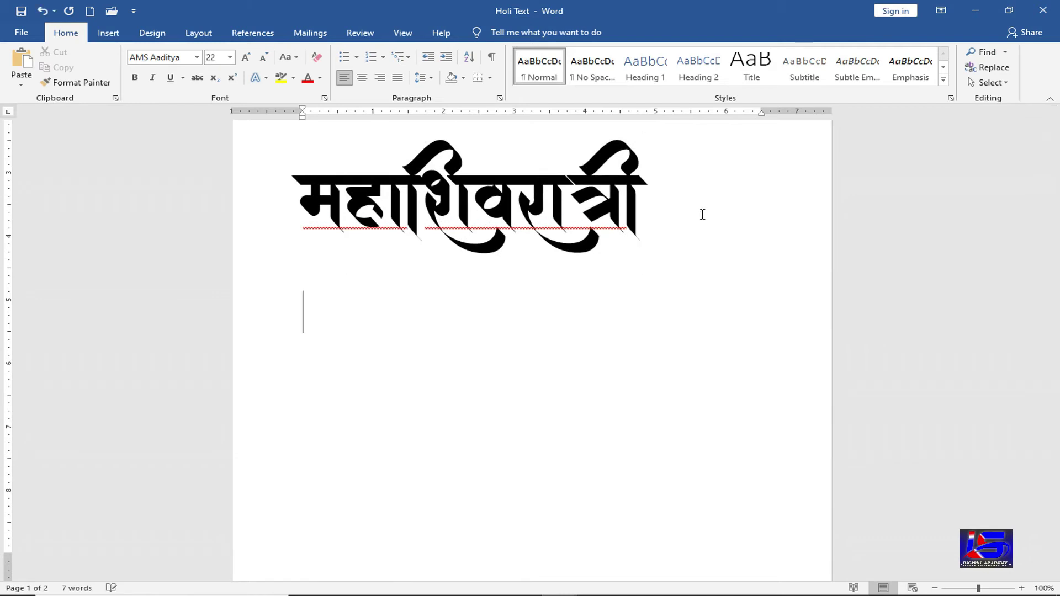
{"action": "key", "text": "ctrl+shift+comma"}
{"action": "key", "text": "ctrl+shift+comma"}
{"action": "key", "text": "ctrl+shift+comma"}
{"action": "key", "text": "Down"}
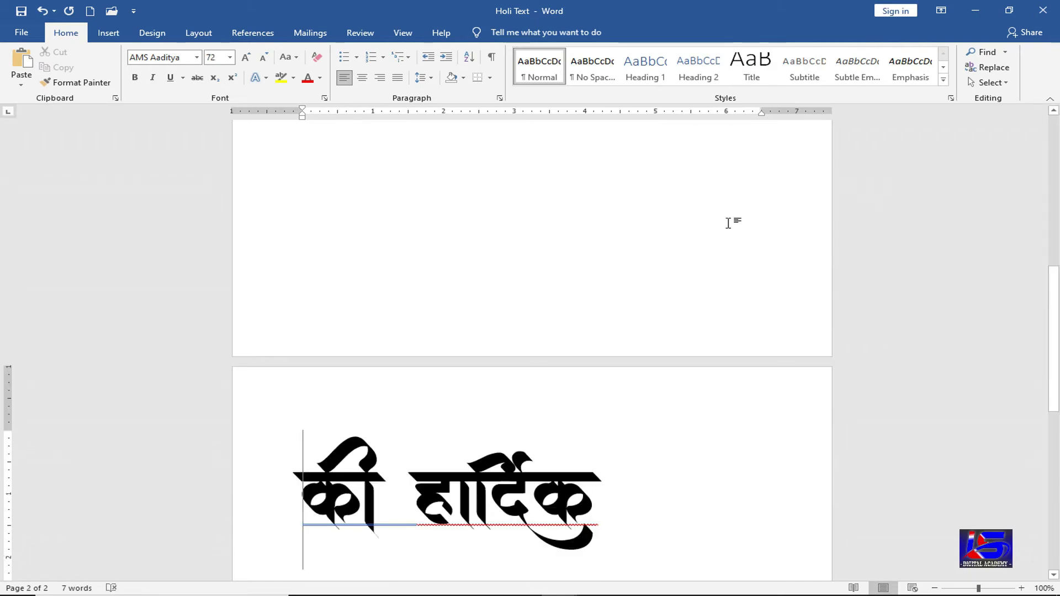
- Set the new line's font to Arial and begin typing 'Back'
{"action": "scroll", "coordinate": [343, 317], "scroll_direction": "up", "scroll_amount": 3}
{"action": "key", "text": "Up"}
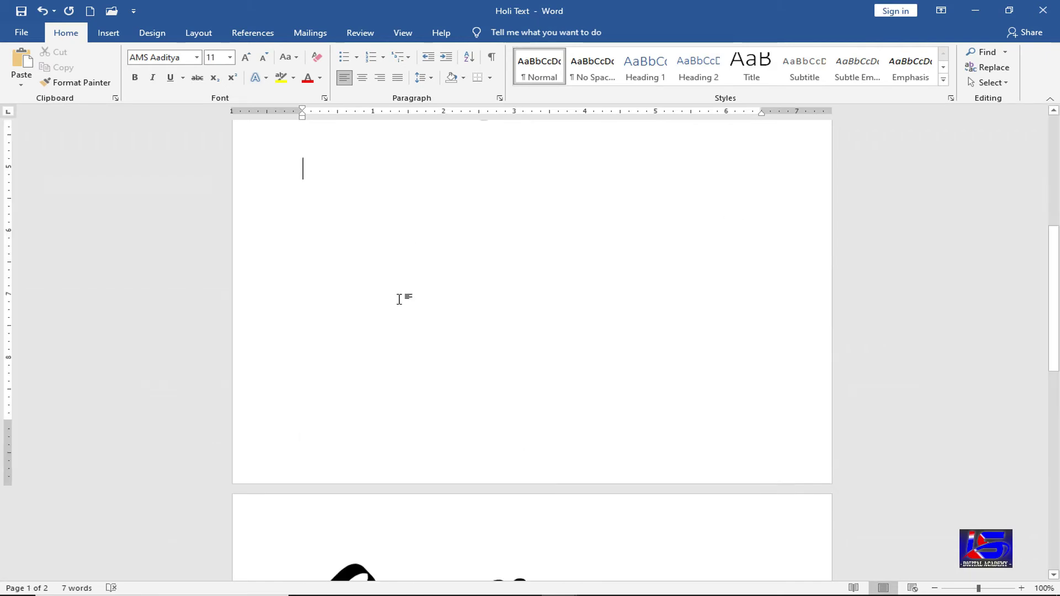
{"action": "scroll", "coordinate": [398, 298], "scroll_direction": "up", "scroll_amount": 1}
{"action": "scroll", "coordinate": [400, 301], "scroll_direction": "up", "scroll_amount": 1}
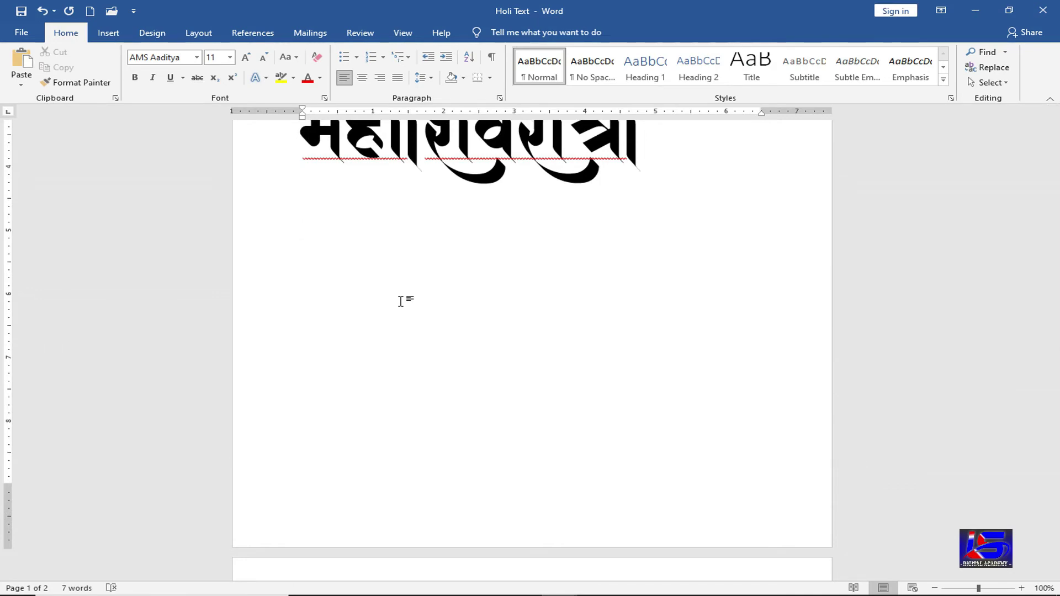
{"action": "type", "text": "भ"}
{"action": "key", "text": "BackSpace"}
{"action": "left_click", "coordinate": [197, 57]}
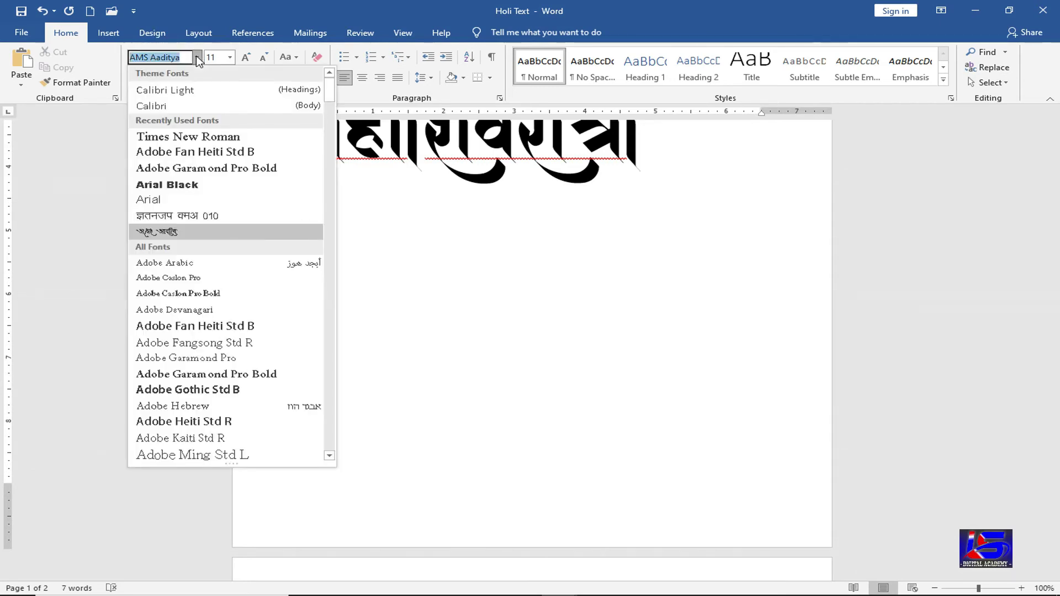
{"action": "left_click", "coordinate": [157, 200]}
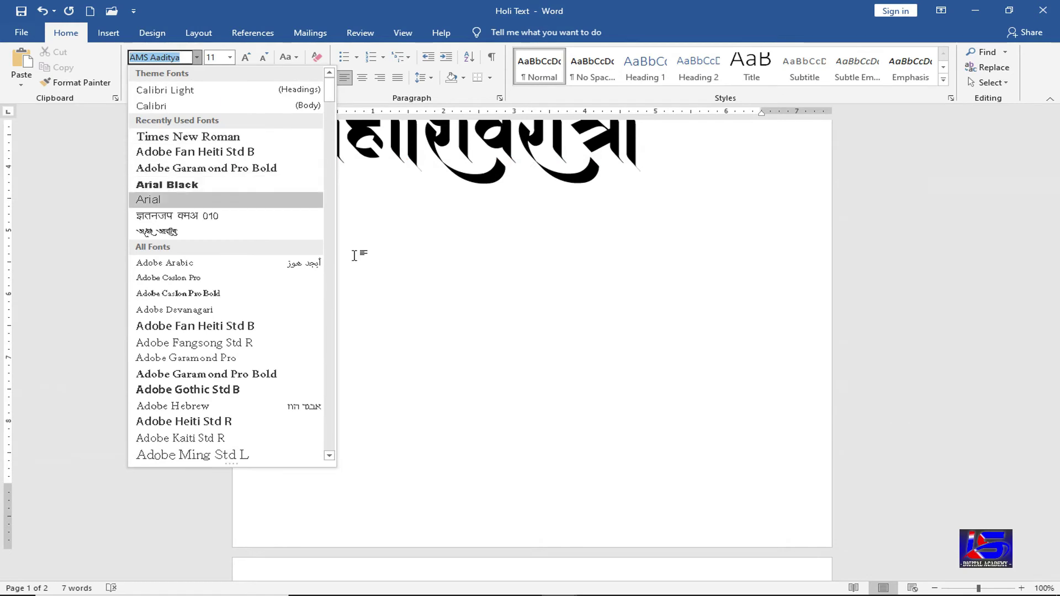
{"action": "type", "text": "Bad"}
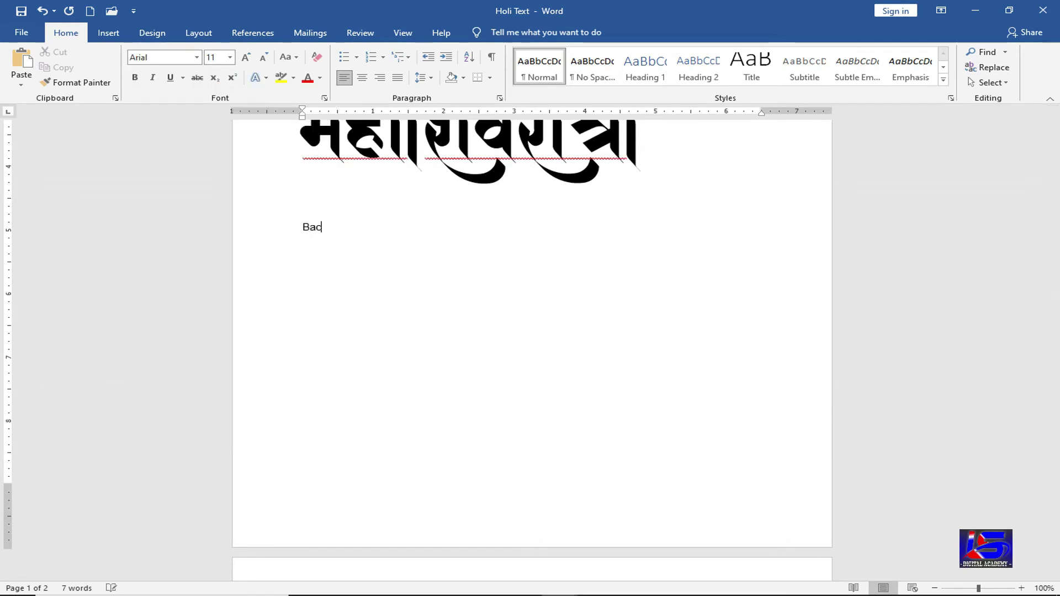
{"action": "type", "text": "k"}
- Link the word 'Back' to List of common HTML color codes.docx
{"action": "key", "text": "shift+Home"}
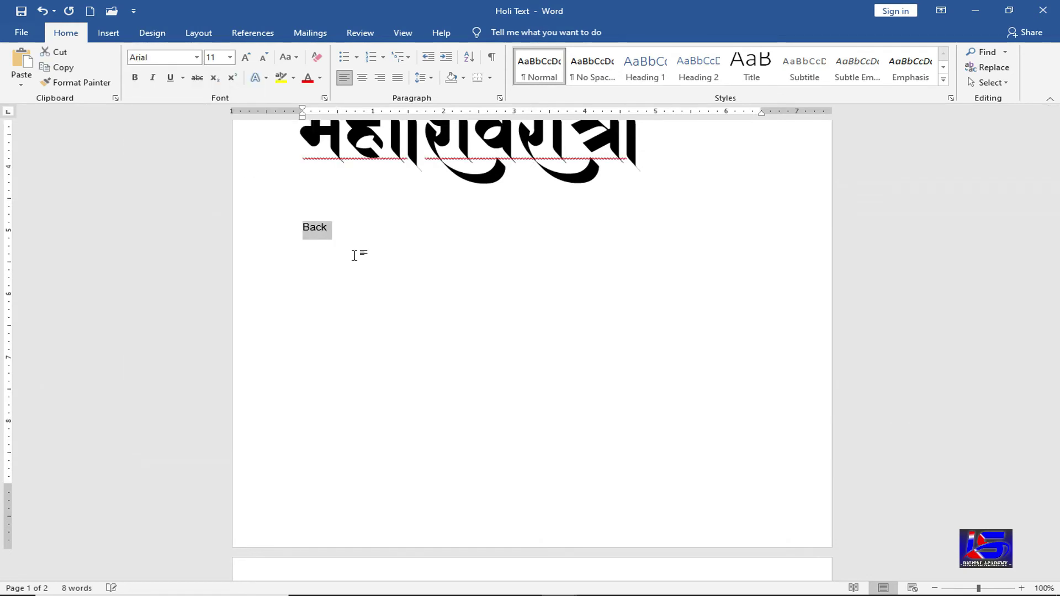
{"action": "left_click", "coordinate": [109, 33]}
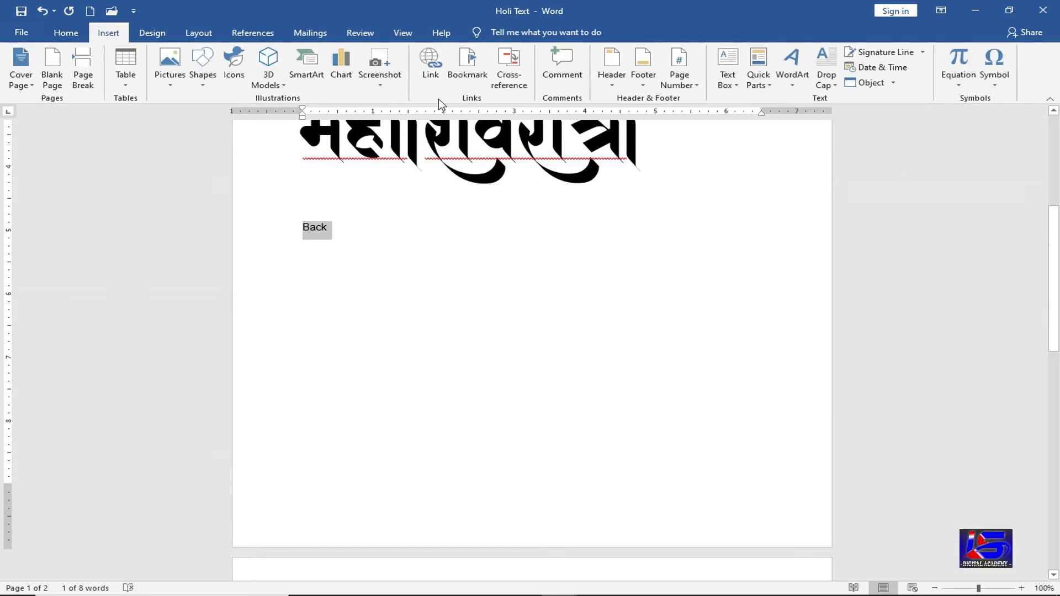
{"action": "left_click", "coordinate": [431, 67]}
{"action": "left_click", "coordinate": [479, 322]}
{"action": "scroll", "coordinate": [547, 320], "scroll_direction": "down", "scroll_amount": 3}
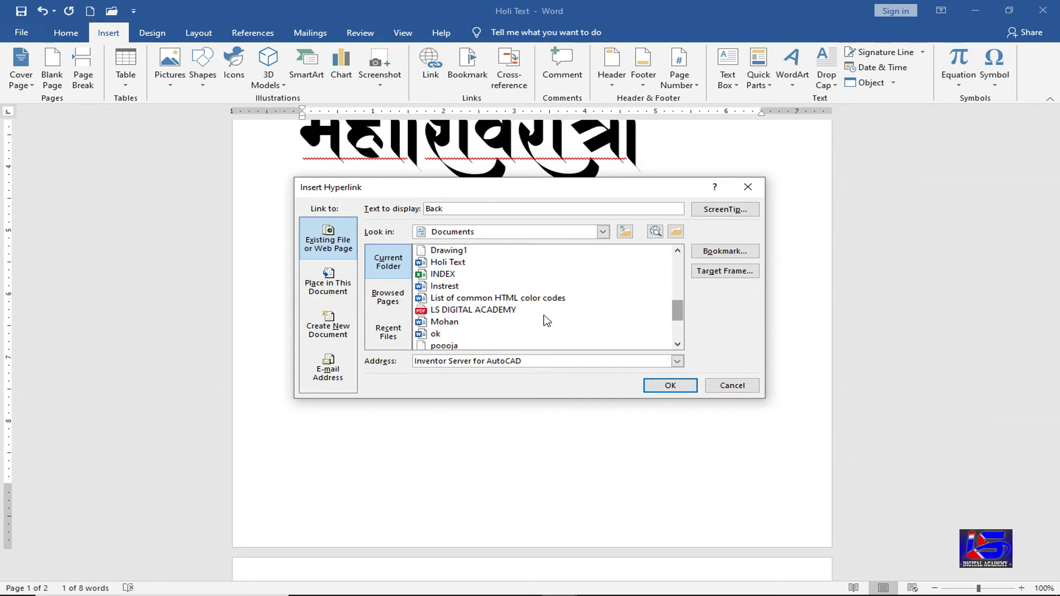
{"action": "left_click", "coordinate": [484, 300]}
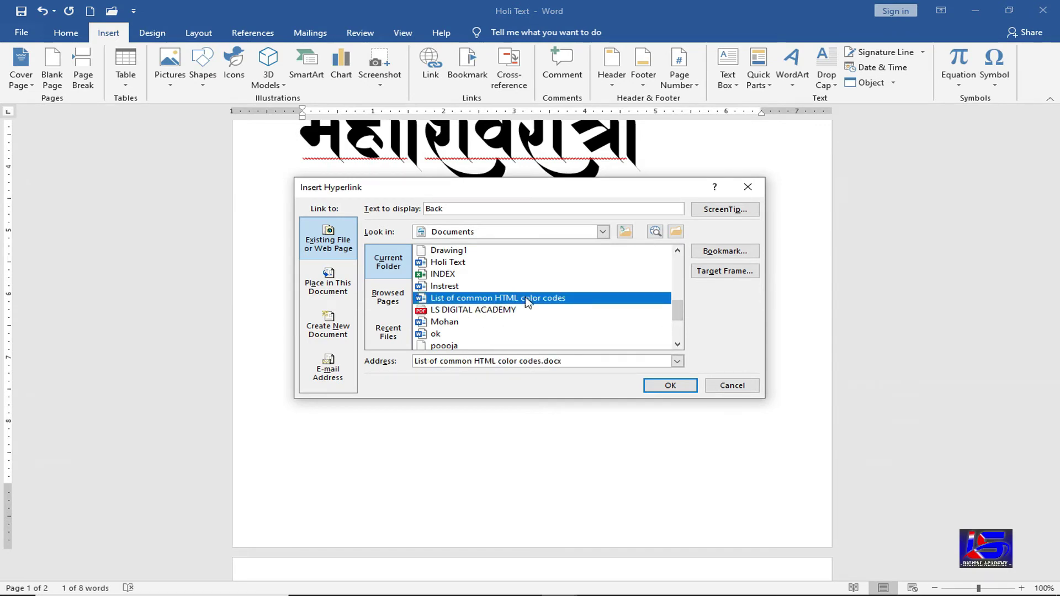
{"action": "left_click", "coordinate": [670, 385]}
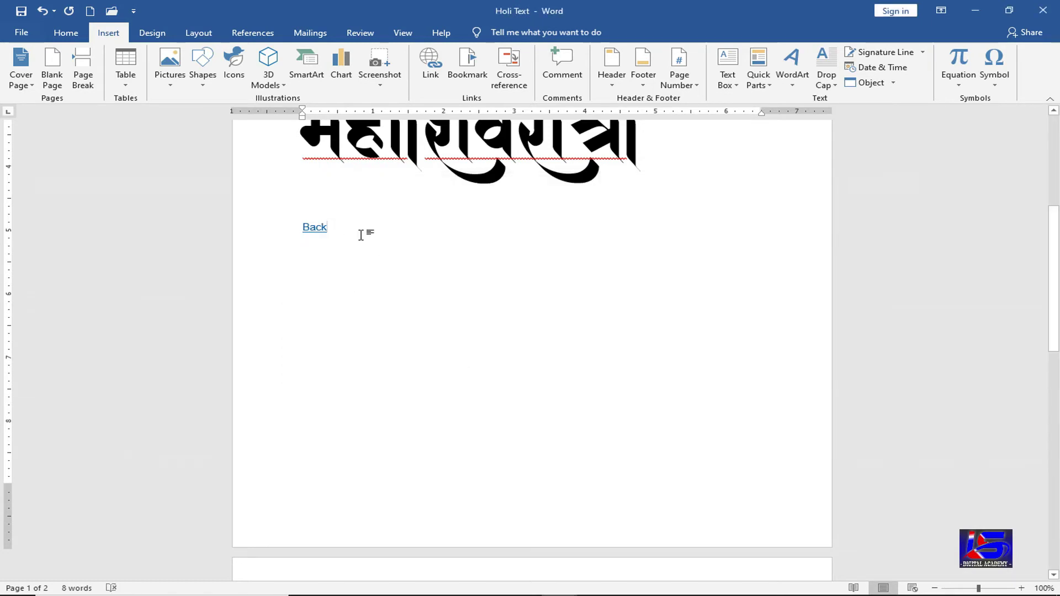
- Follow Back to the color codes document and type 'Back' after Holi Text
{"action": "left_click", "coordinate": [319, 232], "text": "ctrl"}
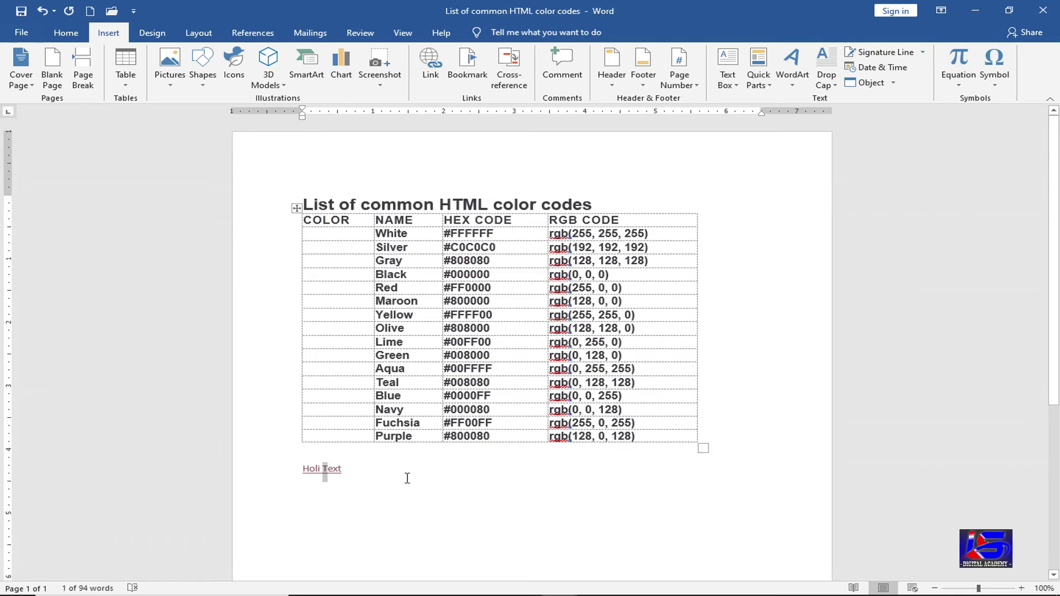
{"action": "left_click", "coordinate": [408, 479]}
{"action": "key", "text": "Return"}
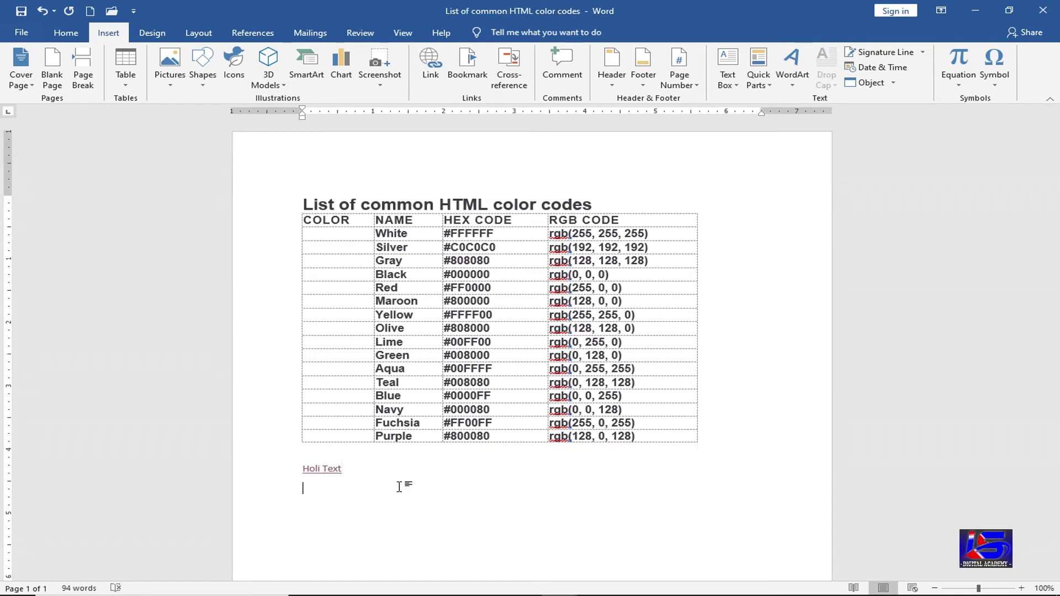
{"action": "key", "text": "BackSpace"}
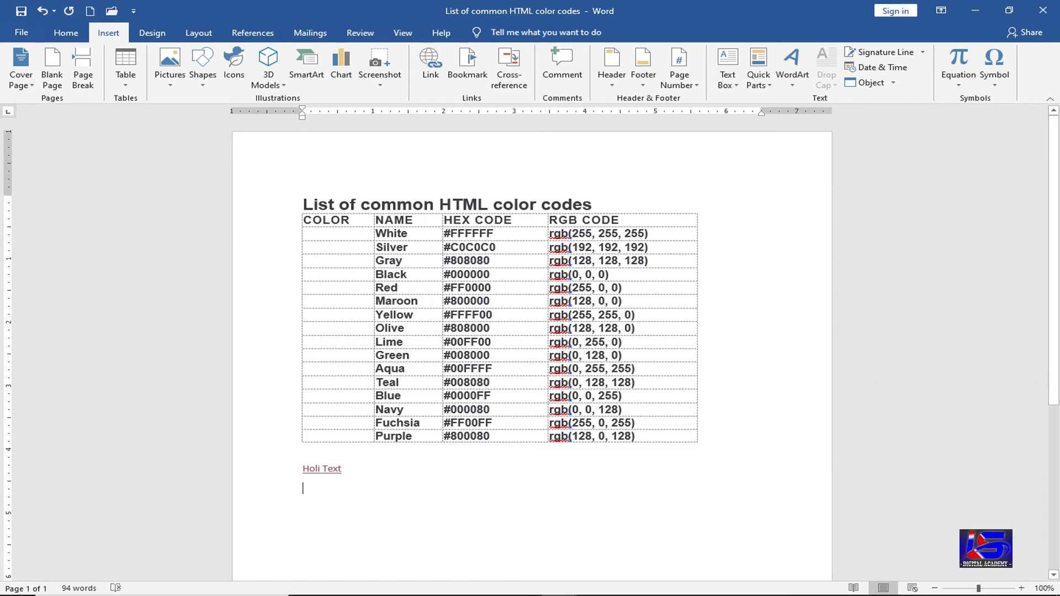
{"action": "type", "text": "Ba"}
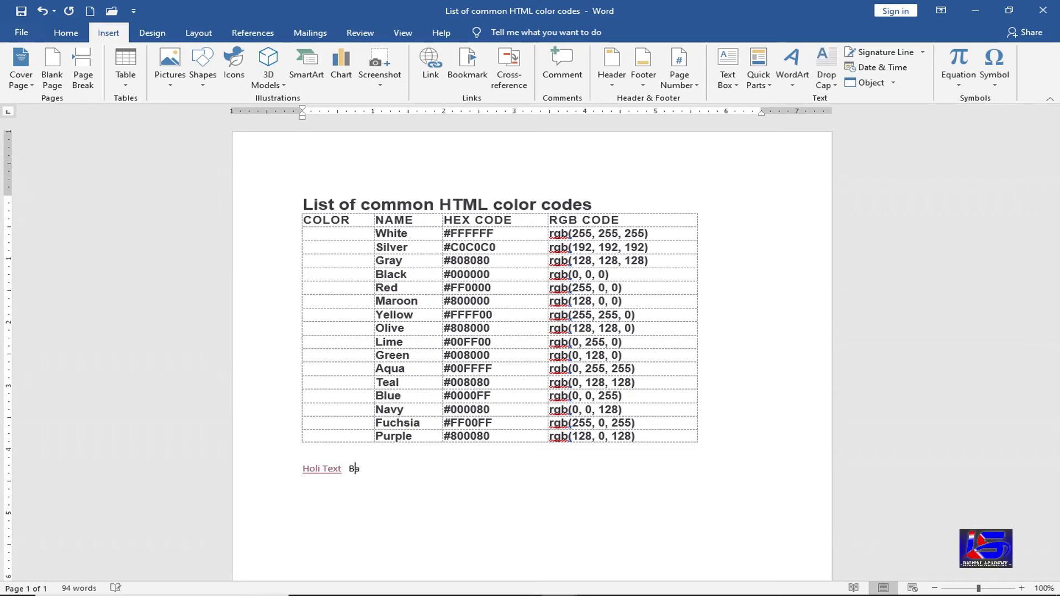
{"action": "type", "text": "ck"}
{"action": "key", "text": "shift+Left"}
{"action": "key", "text": "shift+Left"}
{"action": "key", "text": "shift+Left"}
{"action": "key", "text": "shift+Left"}
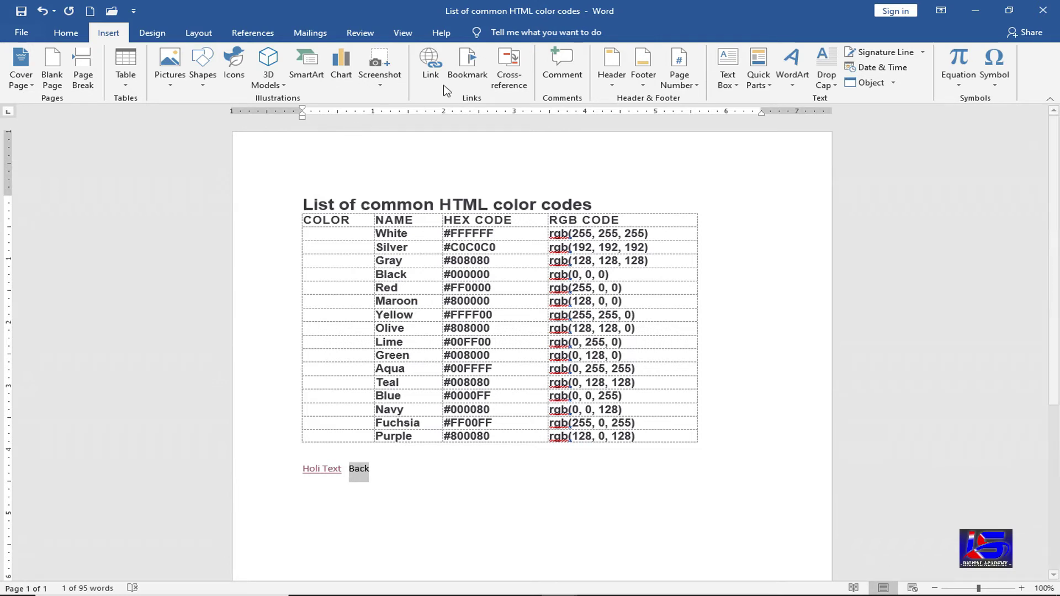
- Link that 'Back' to Mohan.docx and follow it to open Mohan
{"action": "left_click", "coordinate": [430, 61]}
{"action": "left_click", "coordinate": [487, 324]}
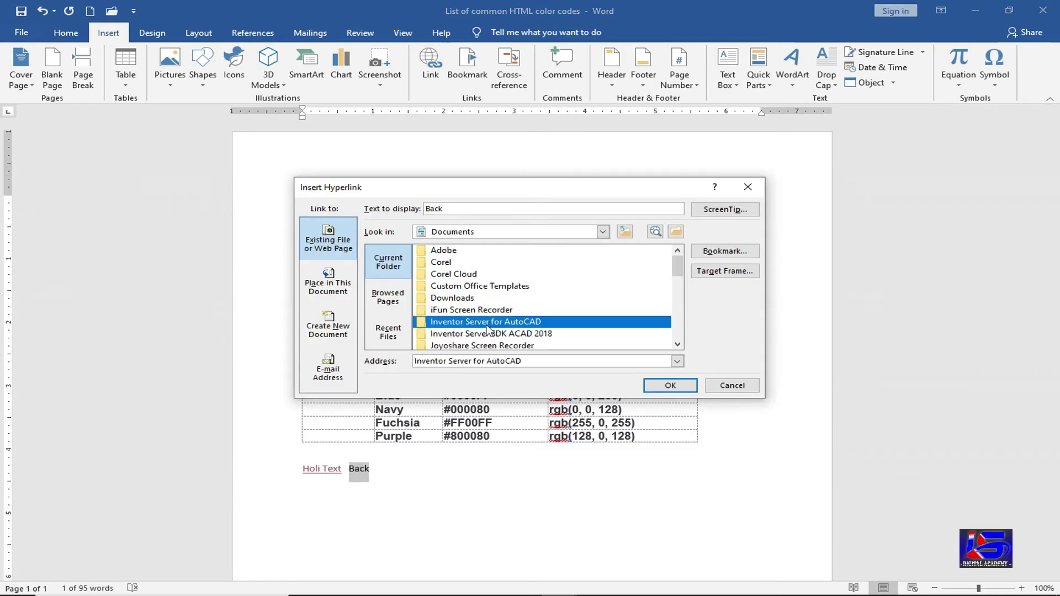
{"action": "scroll", "coordinate": [488, 329], "scroll_direction": "down", "scroll_amount": 1}
{"action": "left_click", "coordinate": [489, 330]}
{"action": "scroll", "coordinate": [487, 330], "scroll_direction": "down", "scroll_amount": 3}
{"action": "left_click", "coordinate": [486, 333]}
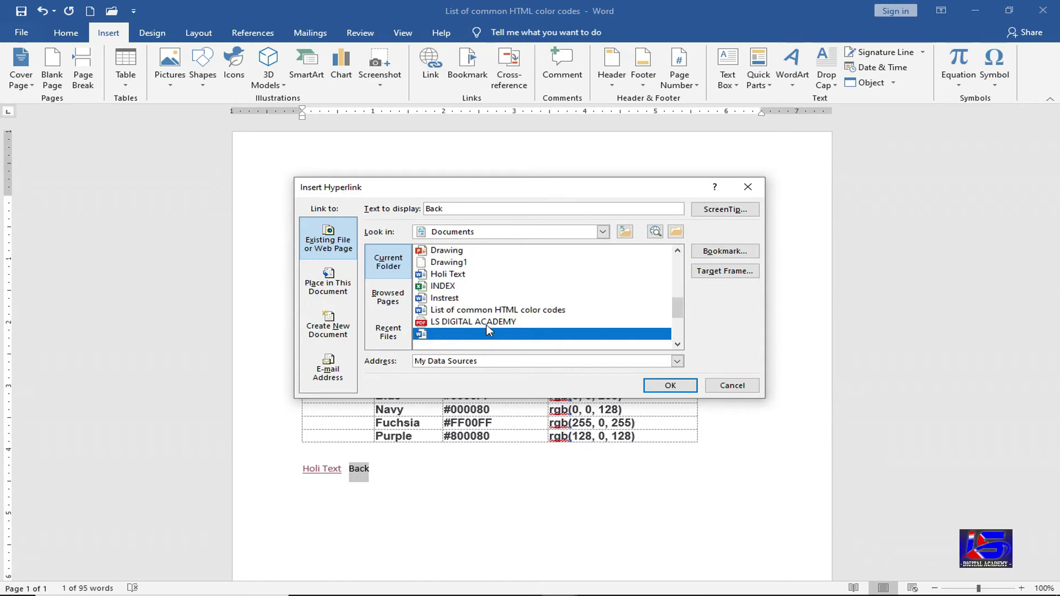
{"action": "left_click", "coordinate": [655, 388]}
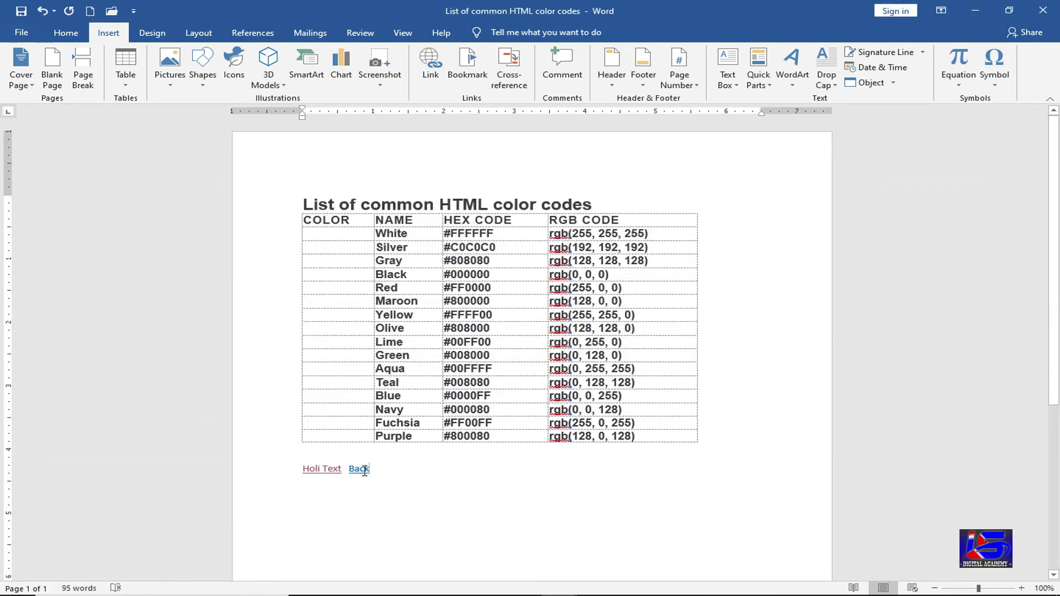
{"action": "left_click", "coordinate": [362, 472], "text": "ctrl"}
{"action": "left_click", "coordinate": [432, 299]}
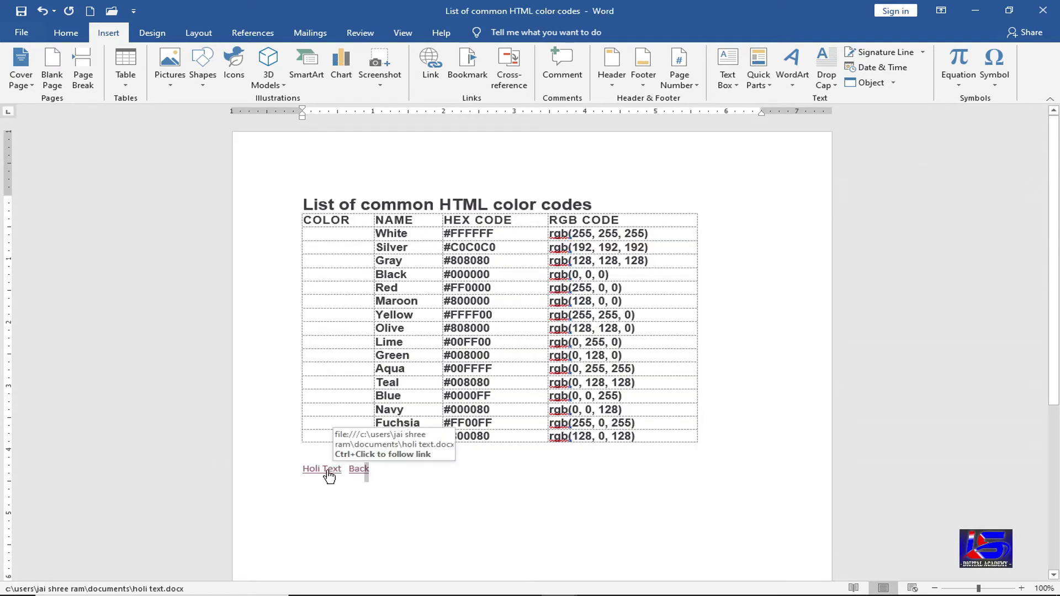
- Open Holi Text through its link and type 'Home Page' beside the Back link
{"action": "left_click", "coordinate": [329, 474], "text": "ctrl"}
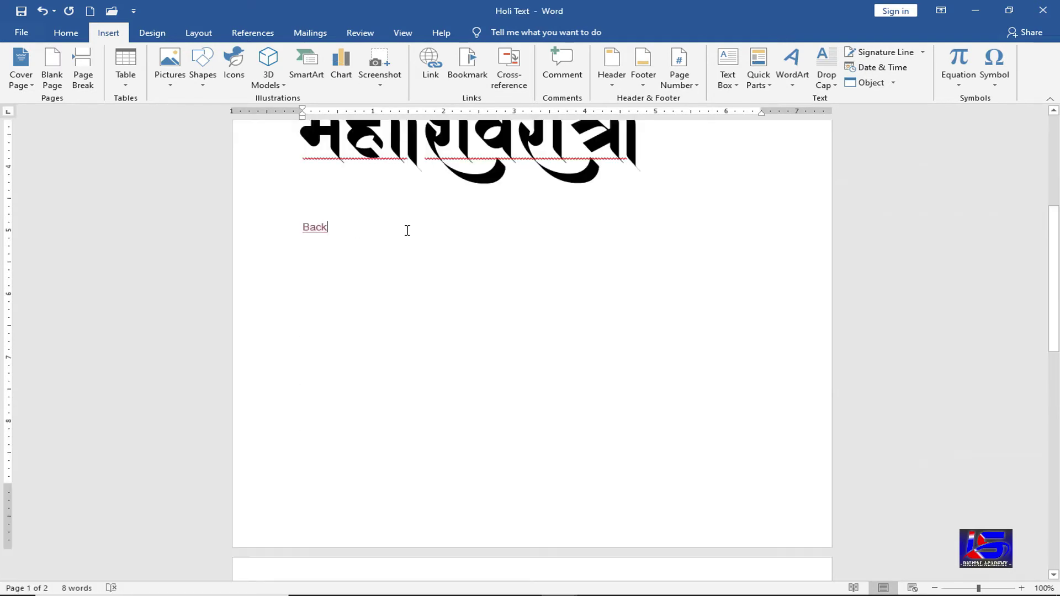
{"action": "type", "text": "Ho"}
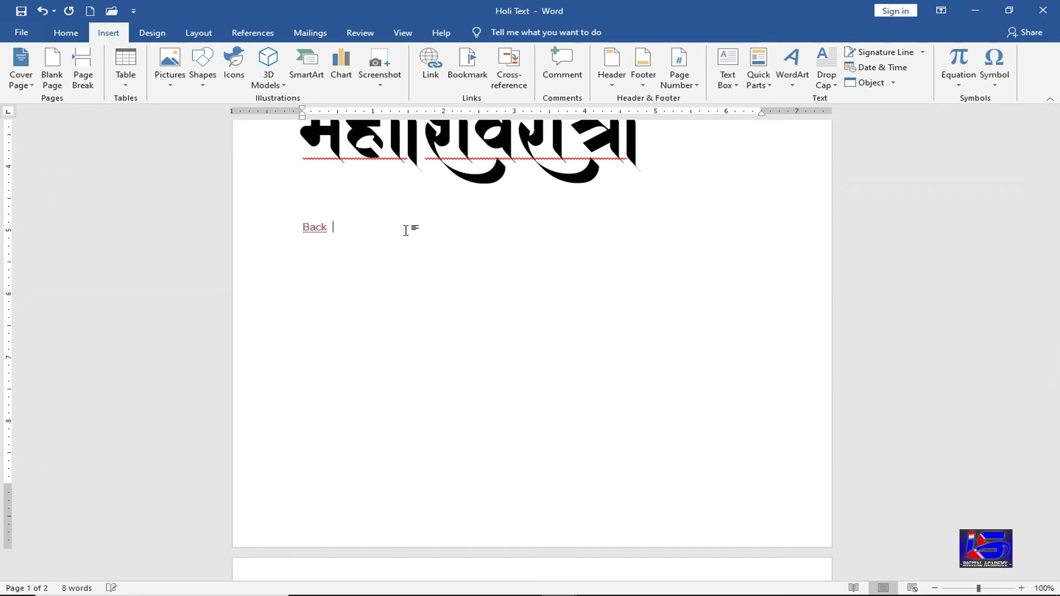
{"action": "type", "text": "me Pag"}
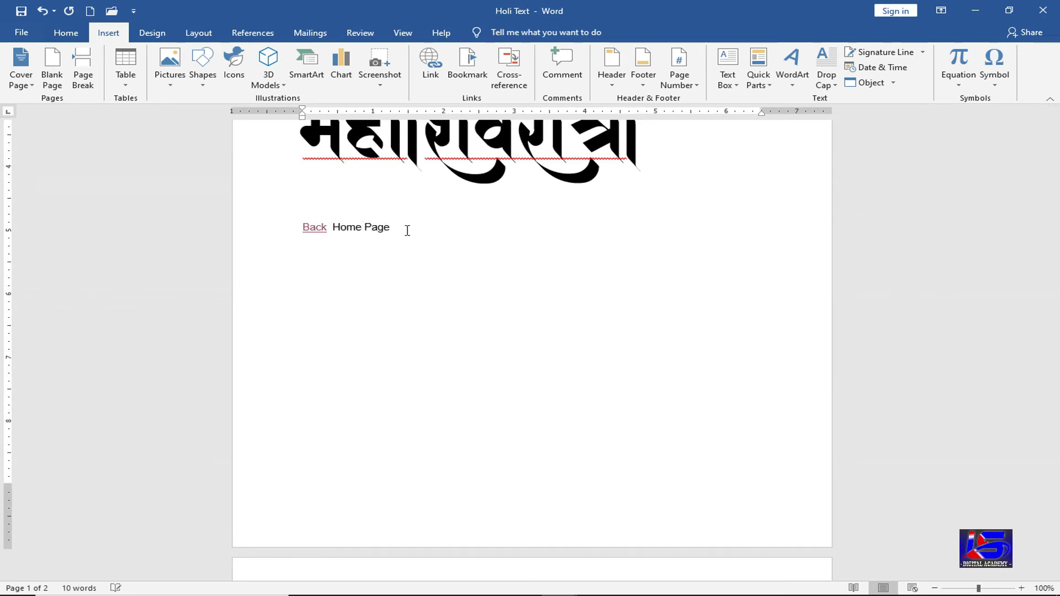
{"action": "type", "text": "e"}
{"action": "key", "text": "shift+Left"}
{"action": "key", "text": "shift+Left"}
{"action": "key", "text": "shift+Left"}
{"action": "key", "text": "shift+Left"}
{"action": "key", "text": "shift+Left"}
{"action": "key", "text": "shift+Left"}
{"action": "key", "text": "shift+Left"}
{"action": "key", "text": "shift+Left"}
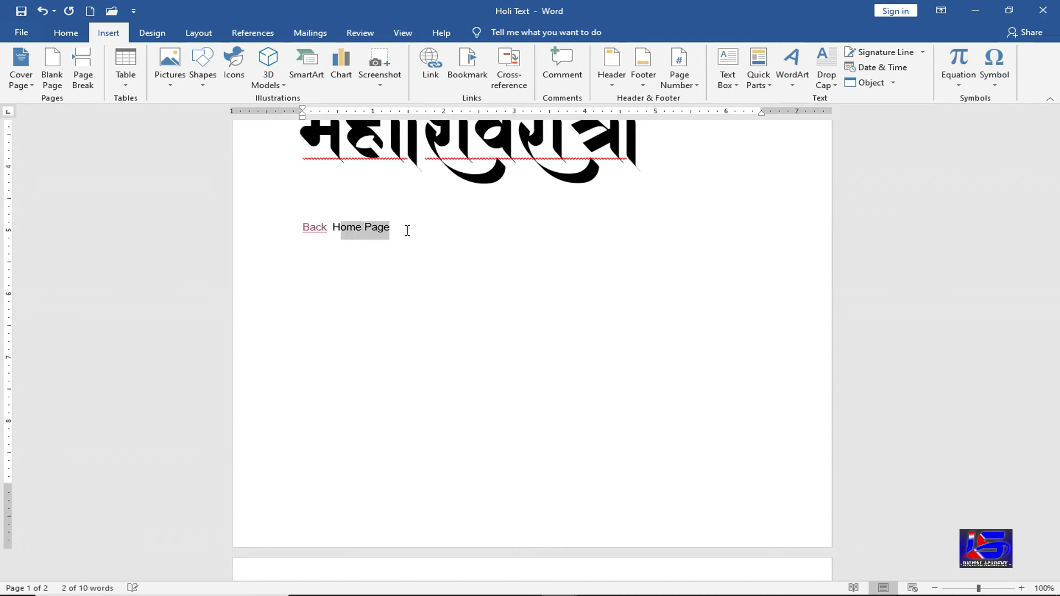
{"action": "key", "text": "shift+Left"}
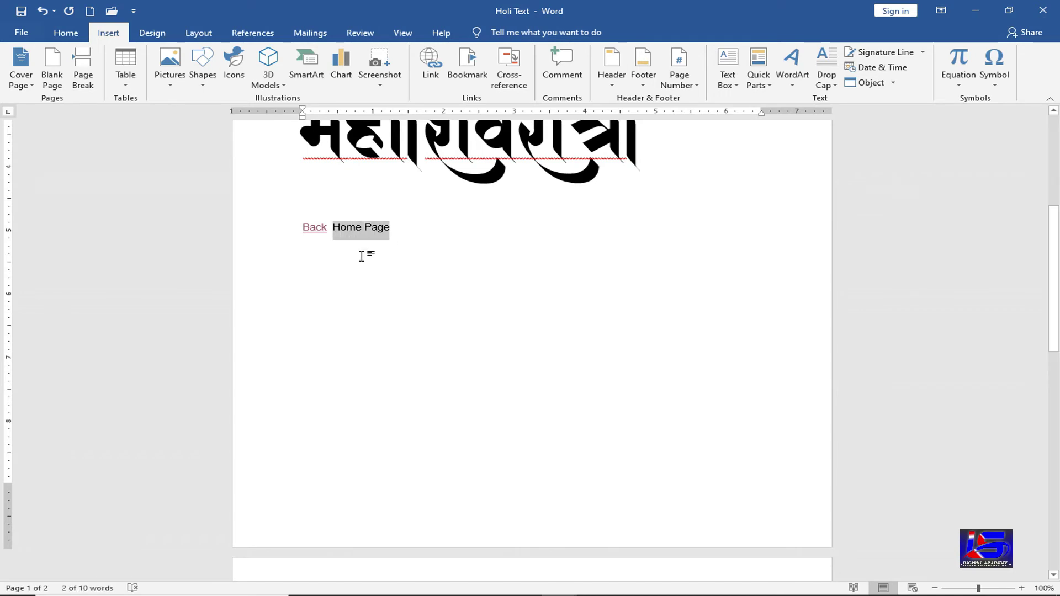
- Make 'Home Page' a hyperlink to Mohan.docx
{"action": "left_click", "coordinate": [431, 61]}
{"action": "left_click", "coordinate": [503, 334]}
{"action": "scroll", "coordinate": [504, 335], "scroll_direction": "down", "scroll_amount": 1}
{"action": "left_click", "coordinate": [504, 335]}
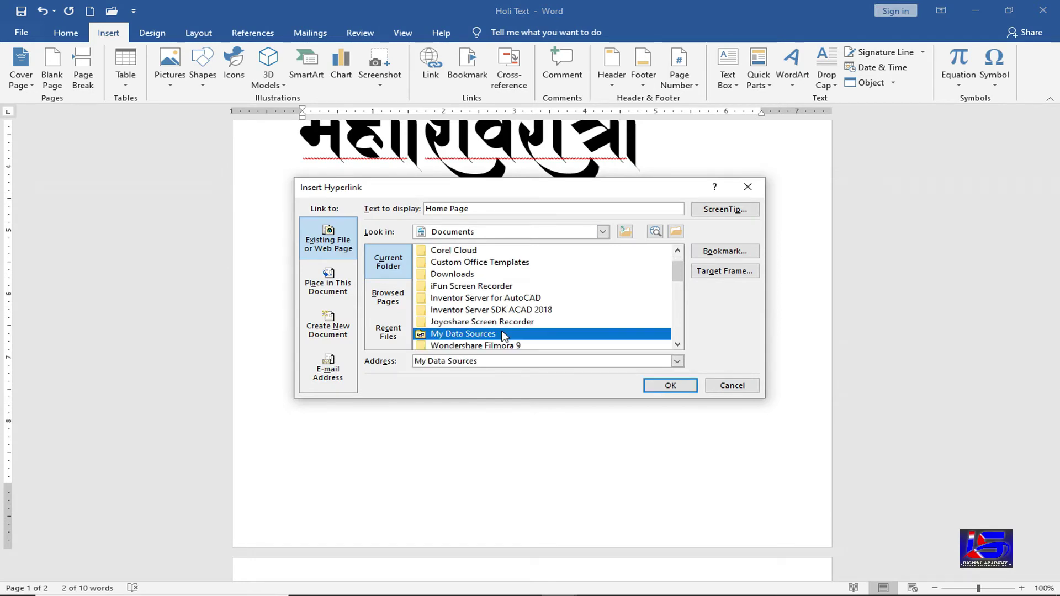
{"action": "scroll", "coordinate": [503, 334], "scroll_direction": "down", "scroll_amount": 5}
{"action": "left_click", "coordinate": [502, 334]}
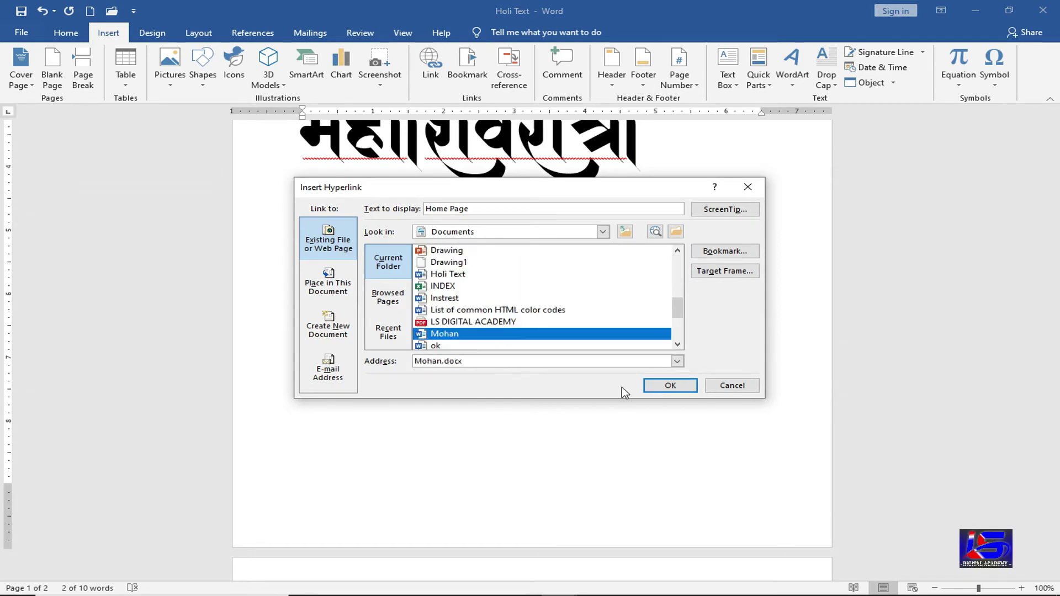
{"action": "left_click", "coordinate": [653, 387]}
{"action": "left_click", "coordinate": [425, 228]}
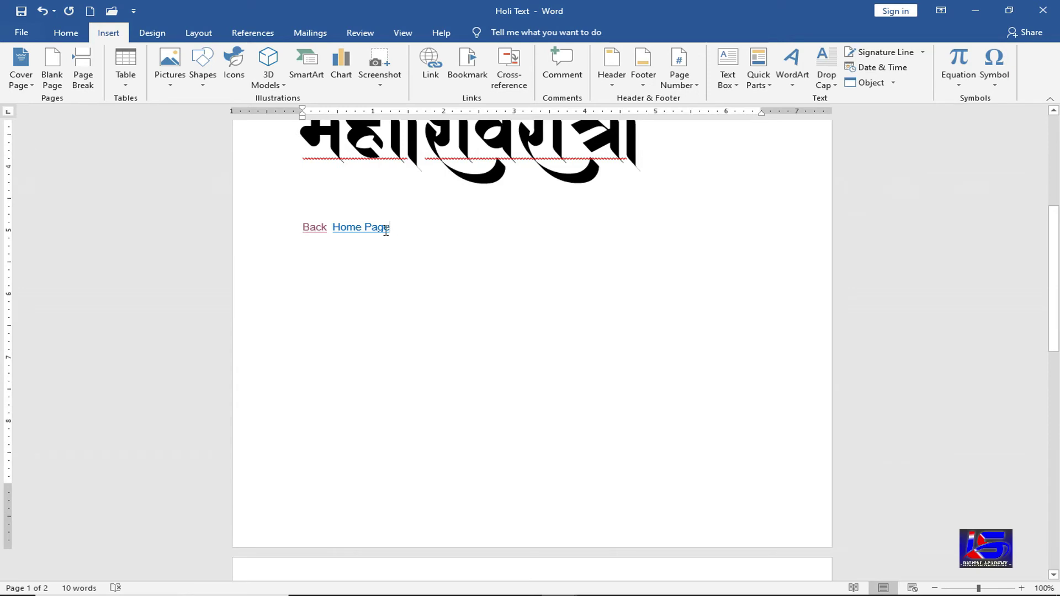
- Follow the Home Page hyperlink to reopen Mohan.docx and place the caret in its text
{"action": "left_click", "coordinate": [367, 236], "text": "ctrl"}
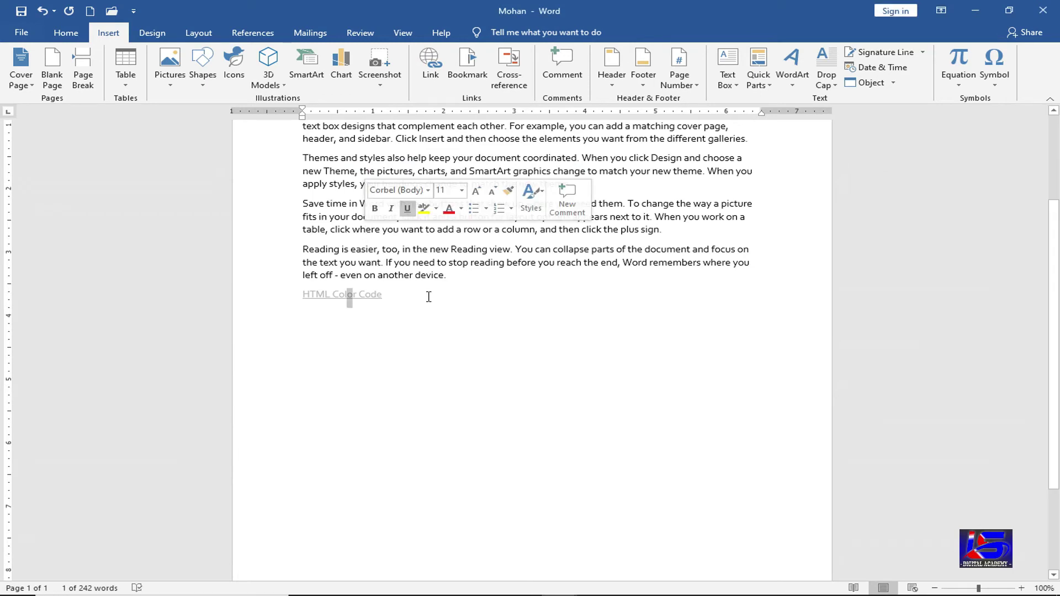
{"action": "left_click", "coordinate": [429, 296]}
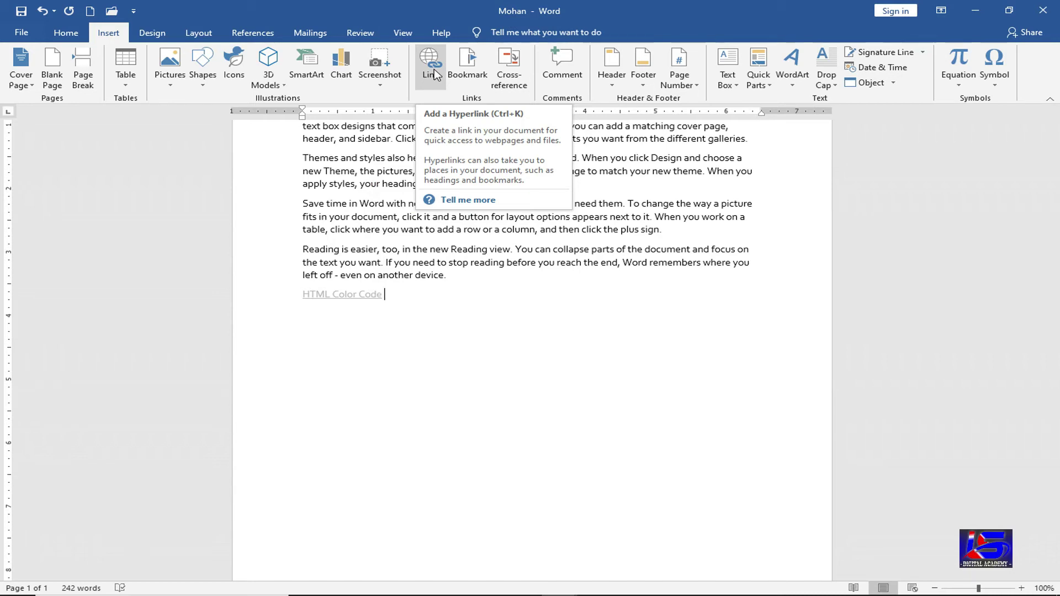
{"action": "left_click", "coordinate": [621, 217]}
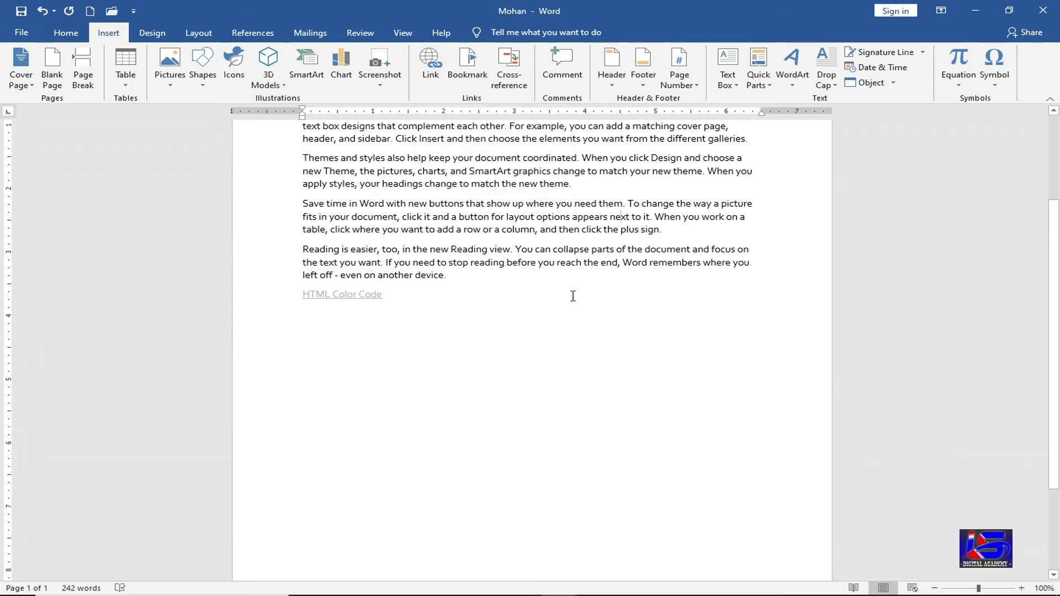
{"action": "scroll", "coordinate": [575, 279], "scroll_direction": "up", "scroll_amount": 4}
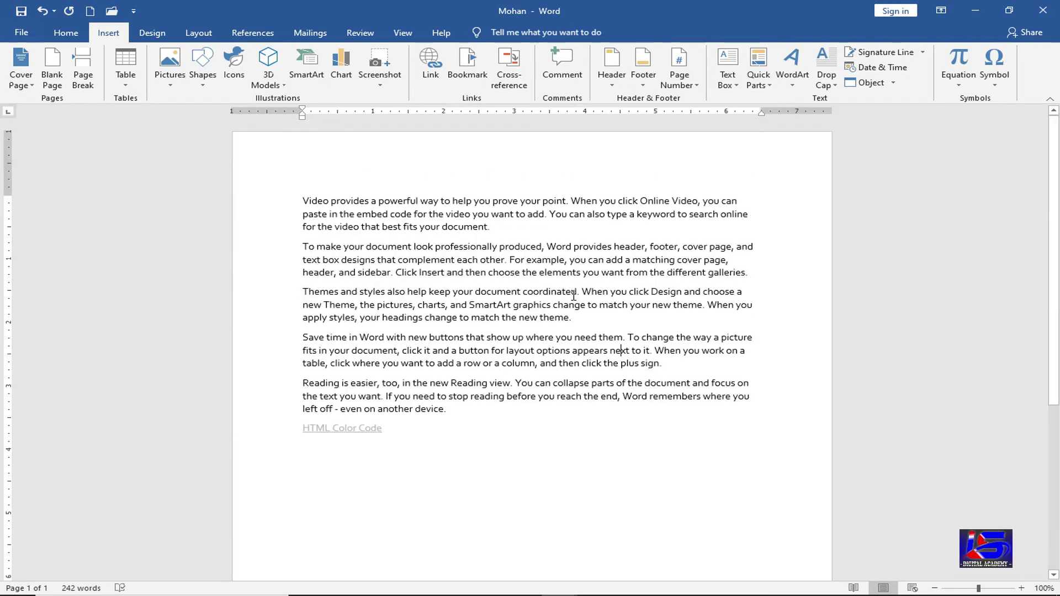
{"action": "scroll", "coordinate": [552, 299], "scroll_direction": "down", "scroll_amount": 2}
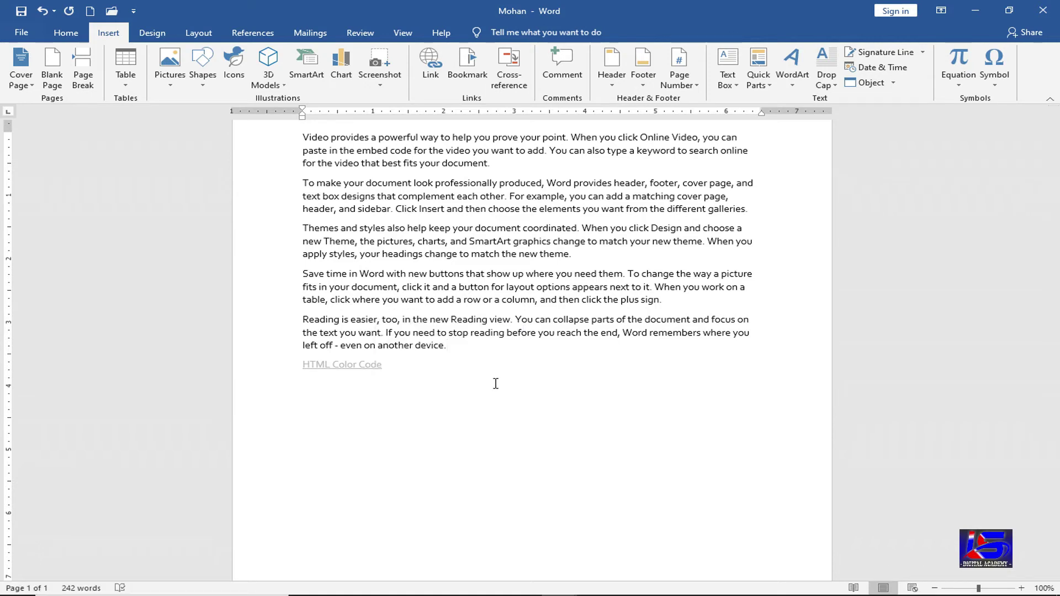
{"action": "scroll", "coordinate": [496, 383], "scroll_direction": "up", "scroll_amount": 2}
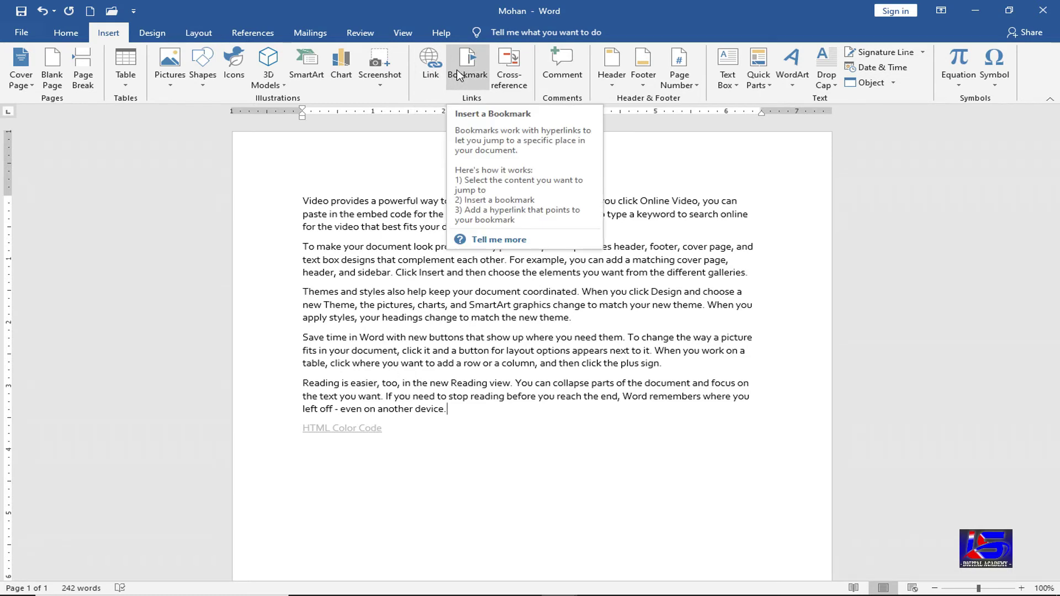
- Delete the HTML Color Code line at the end of the document
{"action": "left_click", "coordinate": [409, 440]}
{"action": "key", "text": "shift+Home"}
{"action": "key", "text": "Delete"}
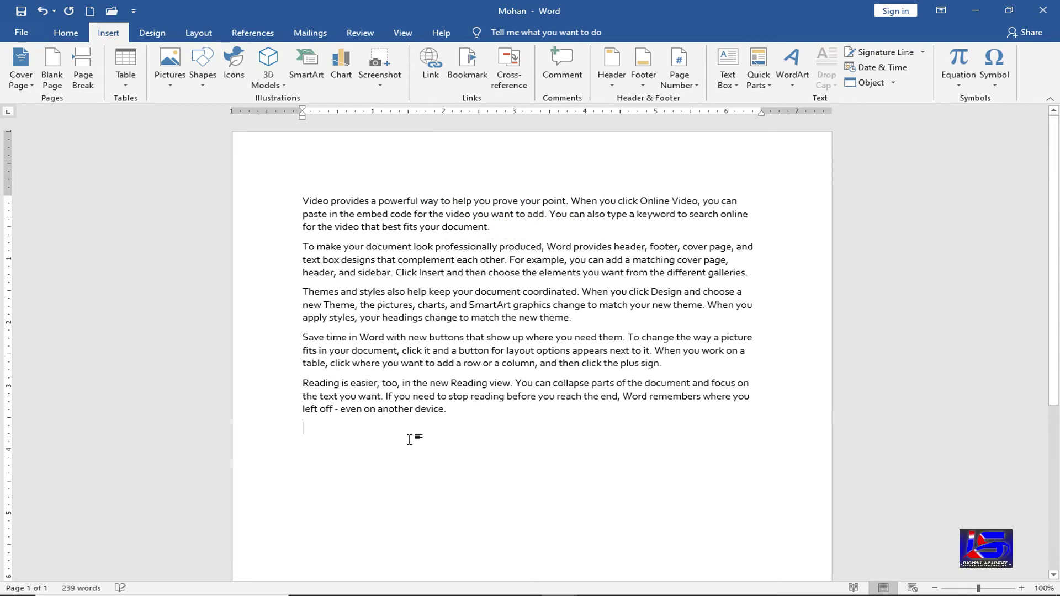
- Copy all paragraphs and paste them repeatedly to reach 29 pages, then select 'Design'
{"action": "left_click", "coordinate": [457, 413]}
{"action": "key", "text": "shift+Home"}
{"action": "key", "text": "shift+Up"}
{"action": "key", "text": "shift+Up"}
{"action": "key", "text": "shift+Up"}
{"action": "key", "text": "shift+Up"}
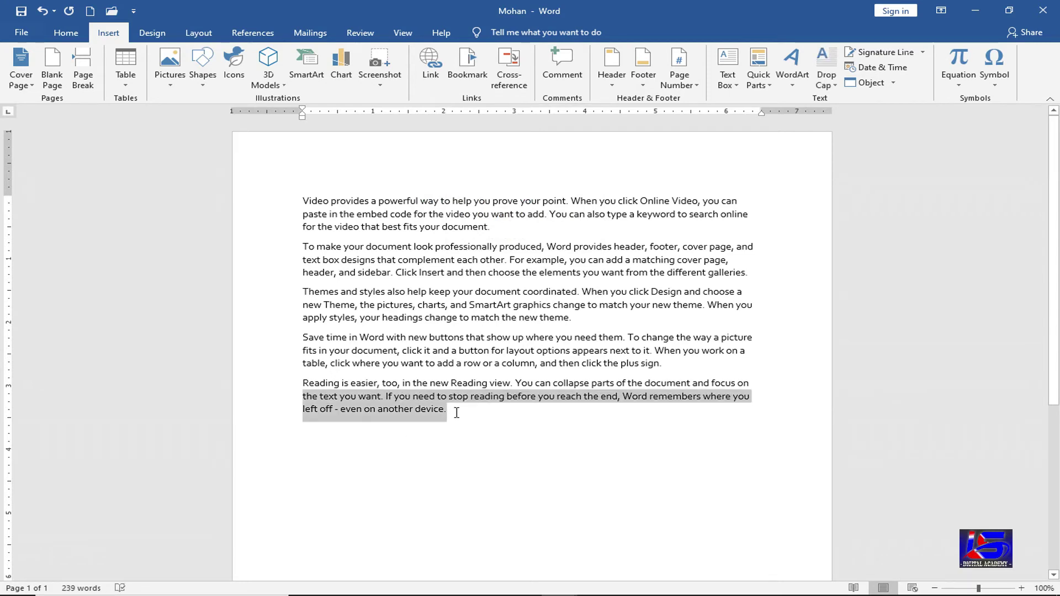
{"action": "key", "text": "shift+Up"}
{"action": "key", "text": "shift+Up"}
{"action": "key", "text": "shift+Up"}
{"action": "key", "text": "shift+Up"}
{"action": "key", "text": "shift+Up"}
{"action": "key", "text": "shift+Up"}
{"action": "key", "text": "shift+Up"}
{"action": "key", "text": "shift+Up"}
{"action": "key", "text": "shift+Up"}
{"action": "key", "text": "shift+Up"}
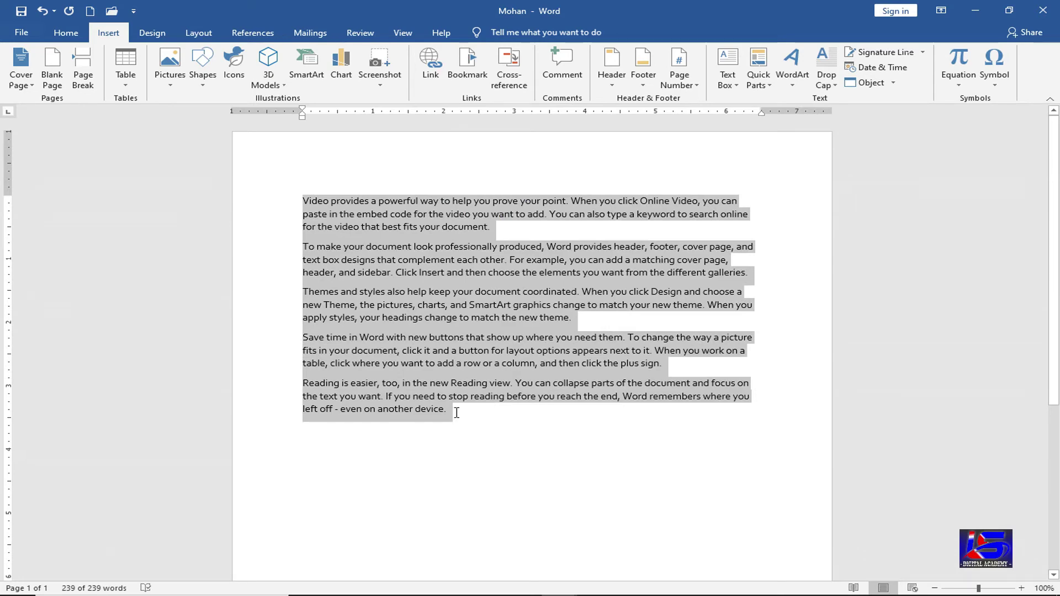
{"action": "key", "text": "ctrl+c"}
{"action": "key", "text": "ctrl+v"}
{"action": "key", "text": "ctrl+v"}
{"action": "key", "text": "ctrl+v"}
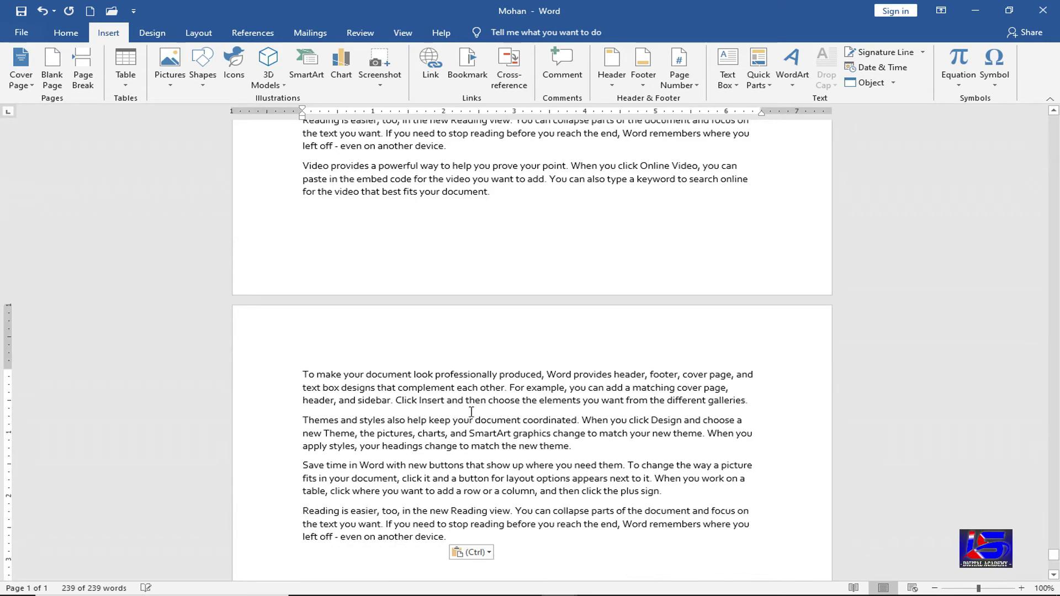
{"action": "left_click_drag", "start_coordinate": [1054, 555], "coordinate": [1053, 303]}
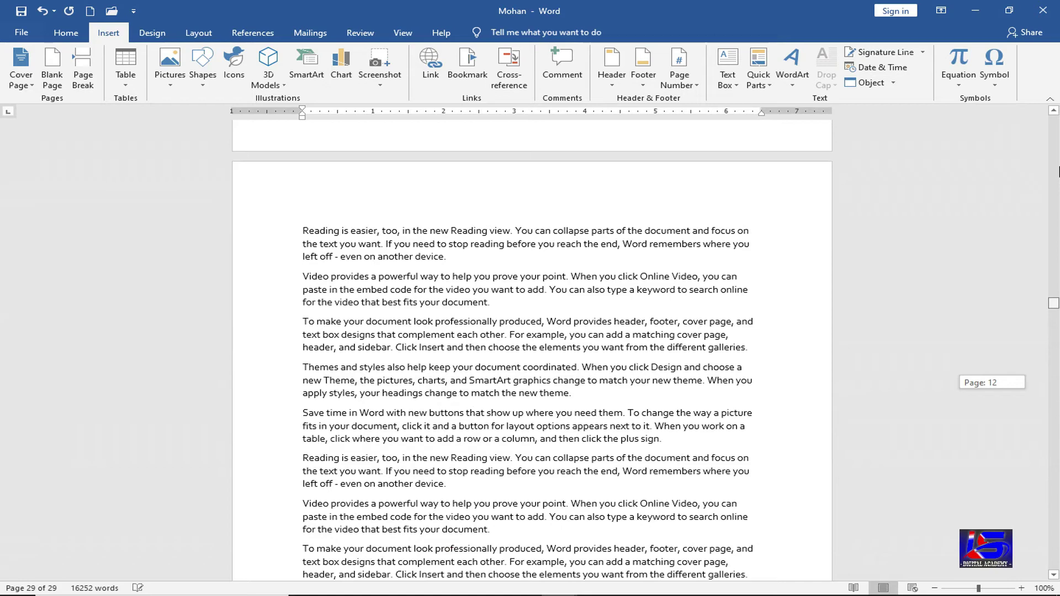
{"action": "left_click_drag", "start_coordinate": [1059, 172], "coordinate": [1059, 175]}
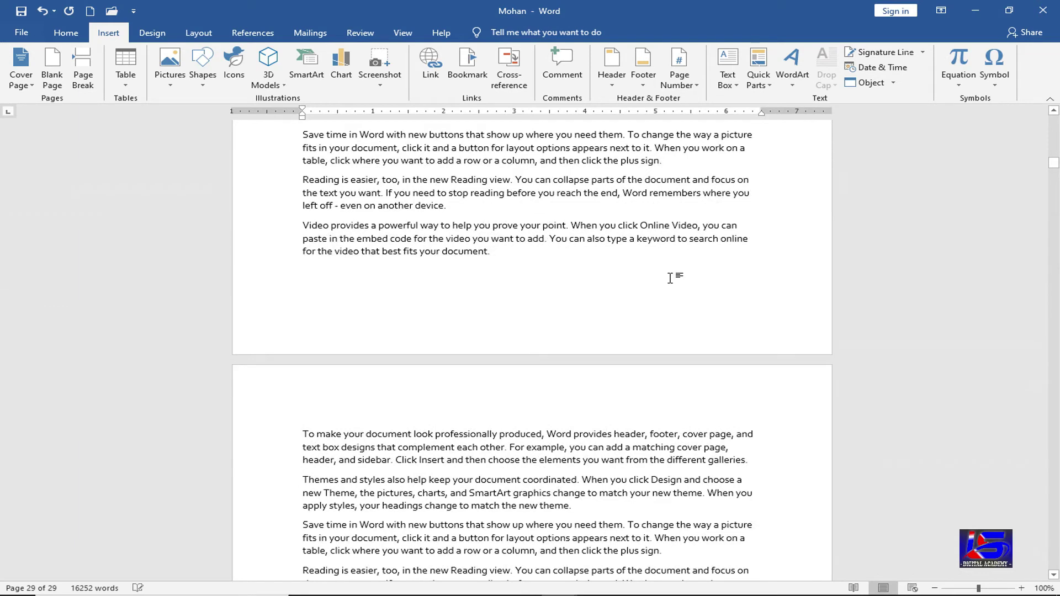
{"action": "scroll", "coordinate": [656, 277], "scroll_direction": "up", "scroll_amount": 3}
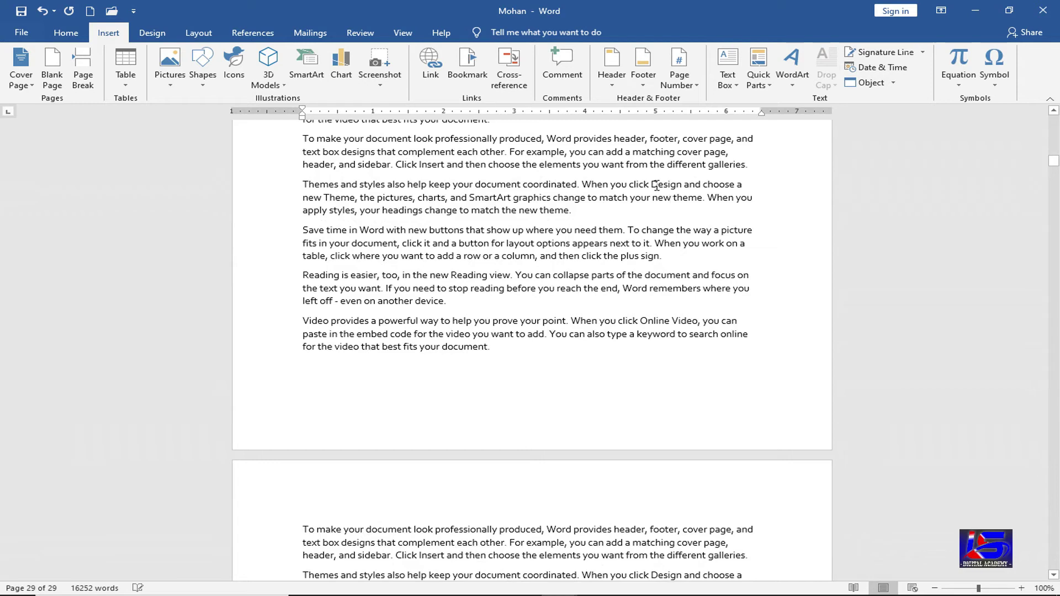
{"action": "left_click_drag", "start_coordinate": [652, 184], "coordinate": [681, 186]}
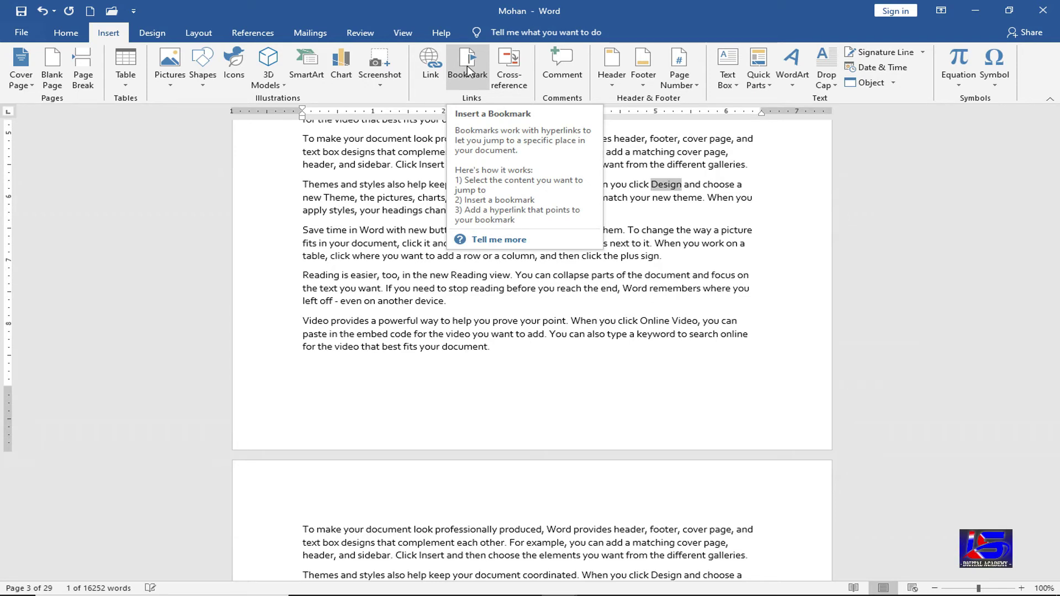
- Add a bookmark named Design on the selected word in the Themes paragraph
{"action": "left_click", "coordinate": [467, 70]}
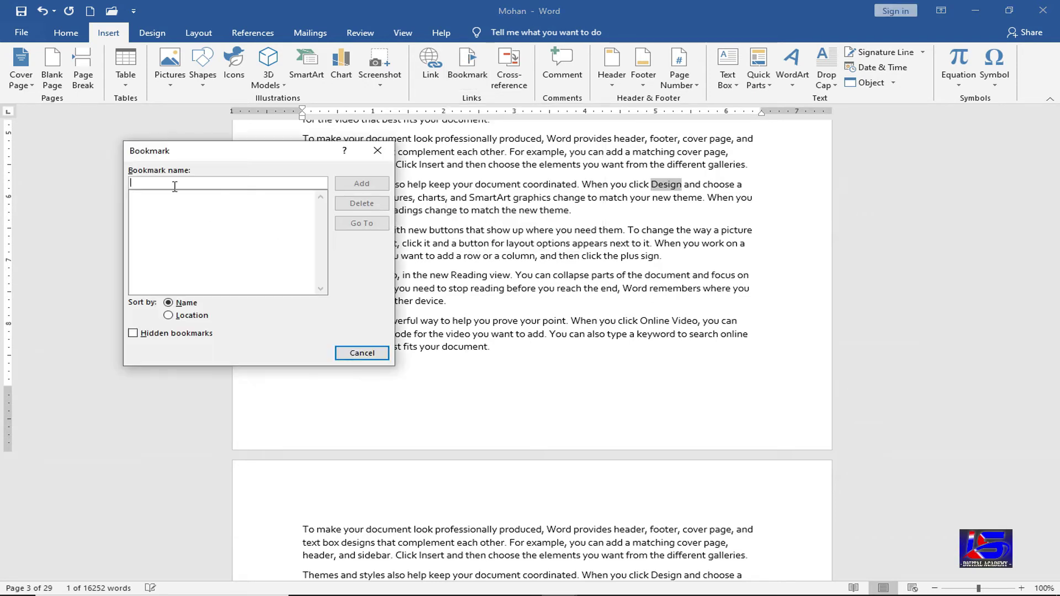
{"action": "type", "text": "D"}
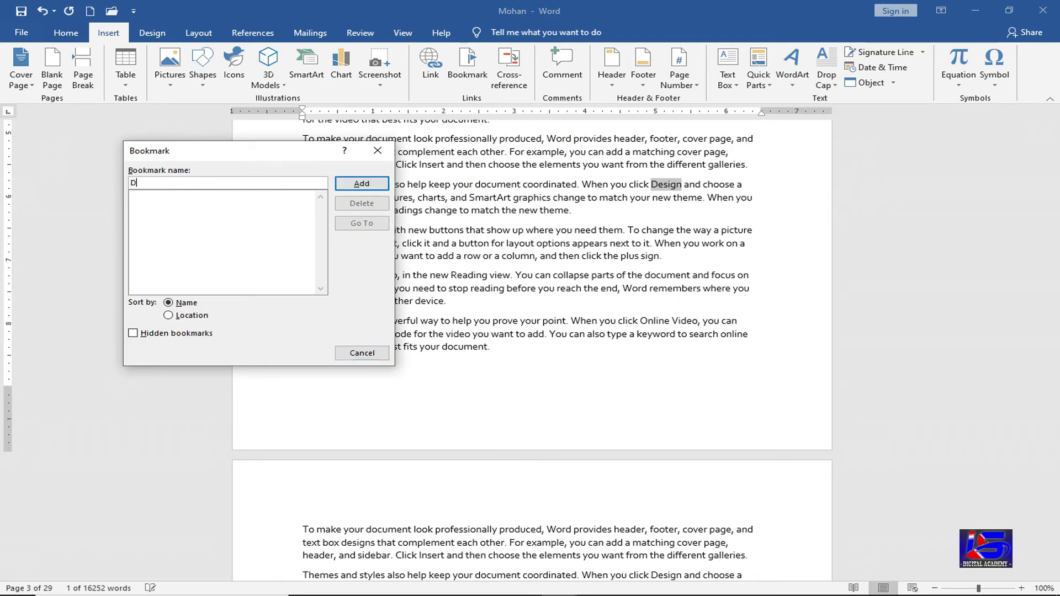
{"action": "type", "text": "esign"}
{"action": "left_click", "coordinate": [358, 187]}
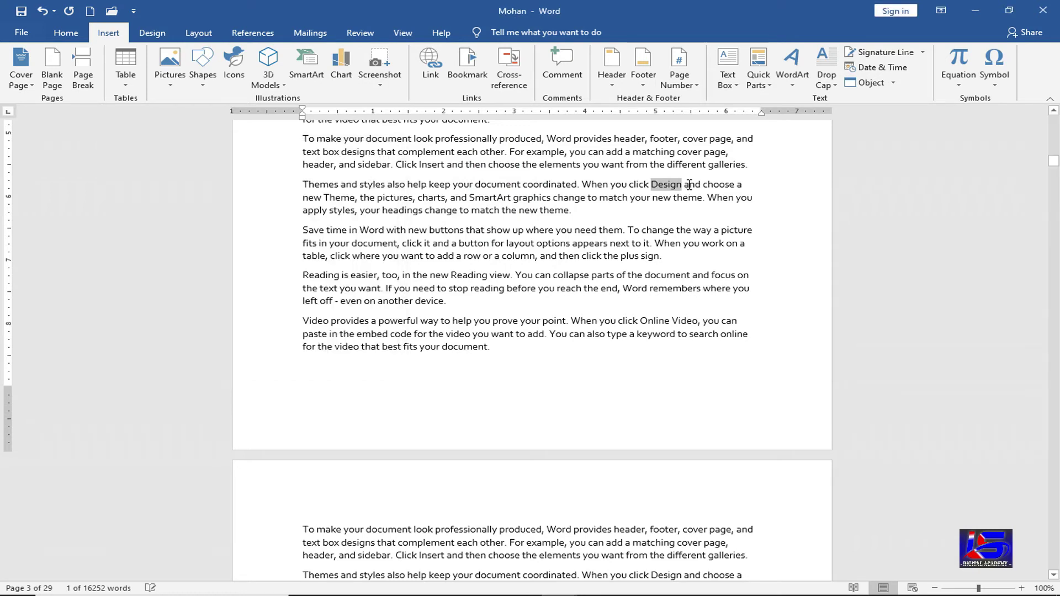
{"action": "left_click", "coordinate": [586, 368]}
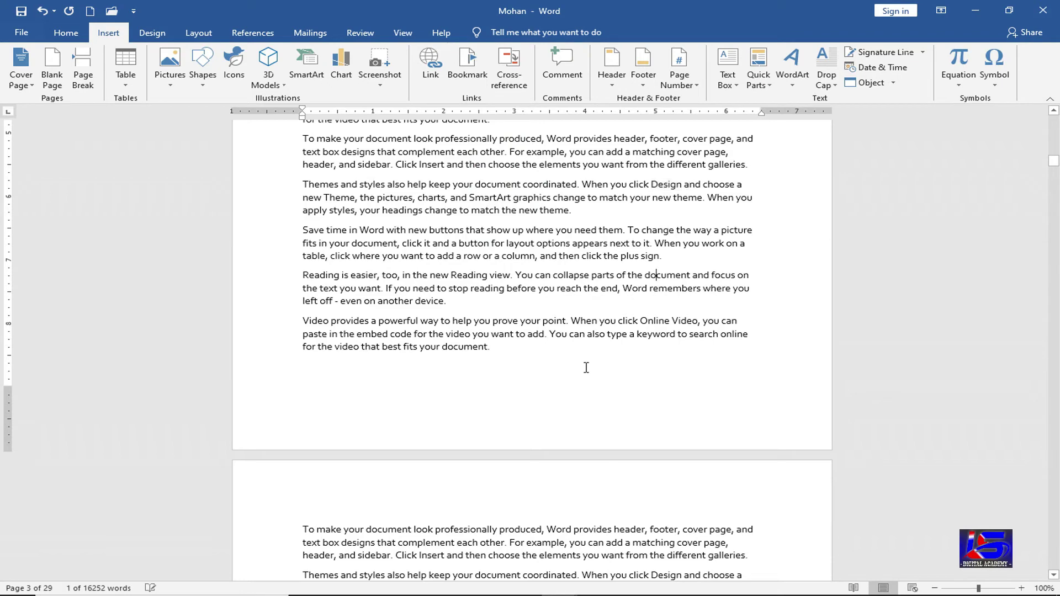
{"action": "scroll", "coordinate": [541, 487], "scroll_direction": "up", "scroll_amount": 10}
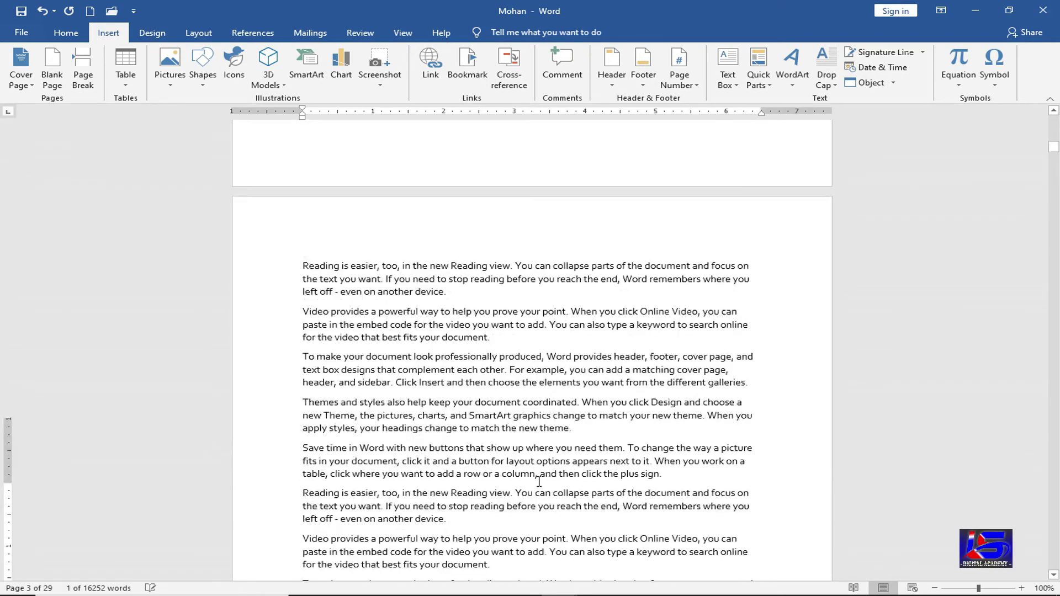
{"action": "scroll", "coordinate": [537, 482], "scroll_direction": "up", "scroll_amount": 10}
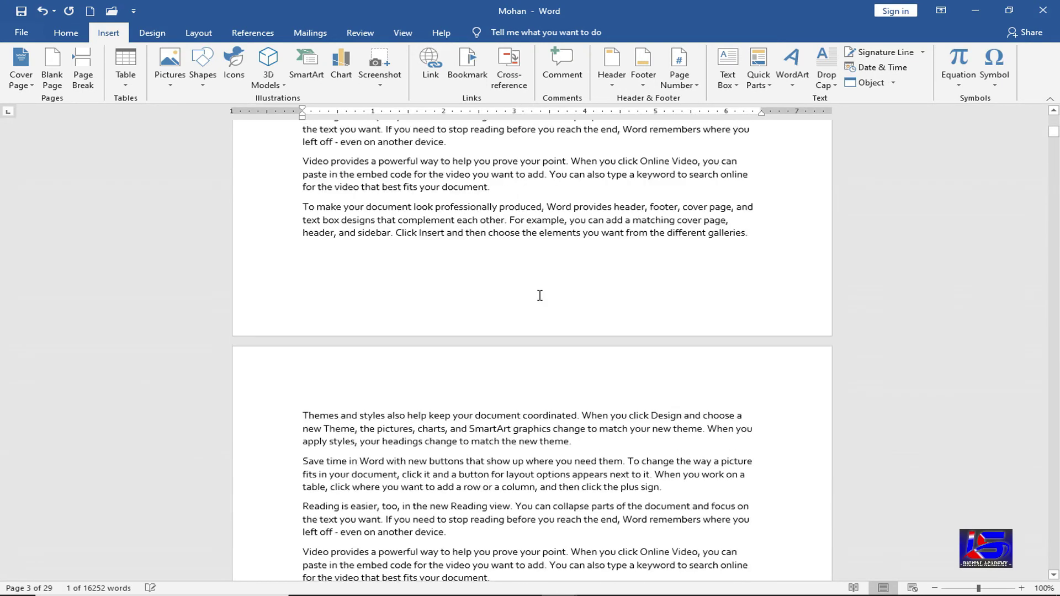
{"action": "scroll", "coordinate": [556, 355], "scroll_direction": "up", "scroll_amount": 10}
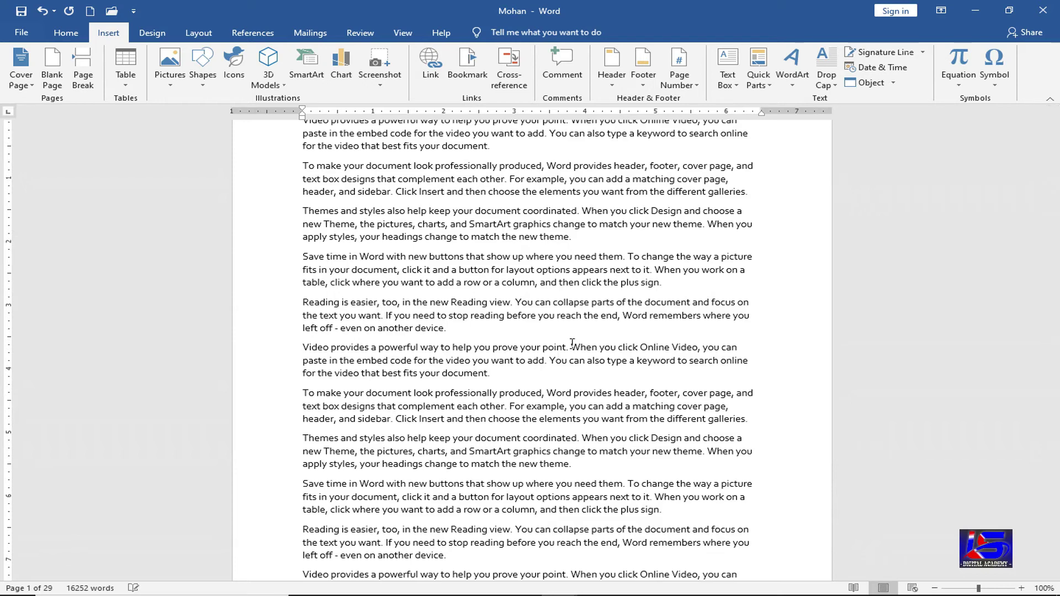
- Go to the Design bookmark's location from the Bookmark dialog
{"action": "left_click", "coordinate": [471, 76]}
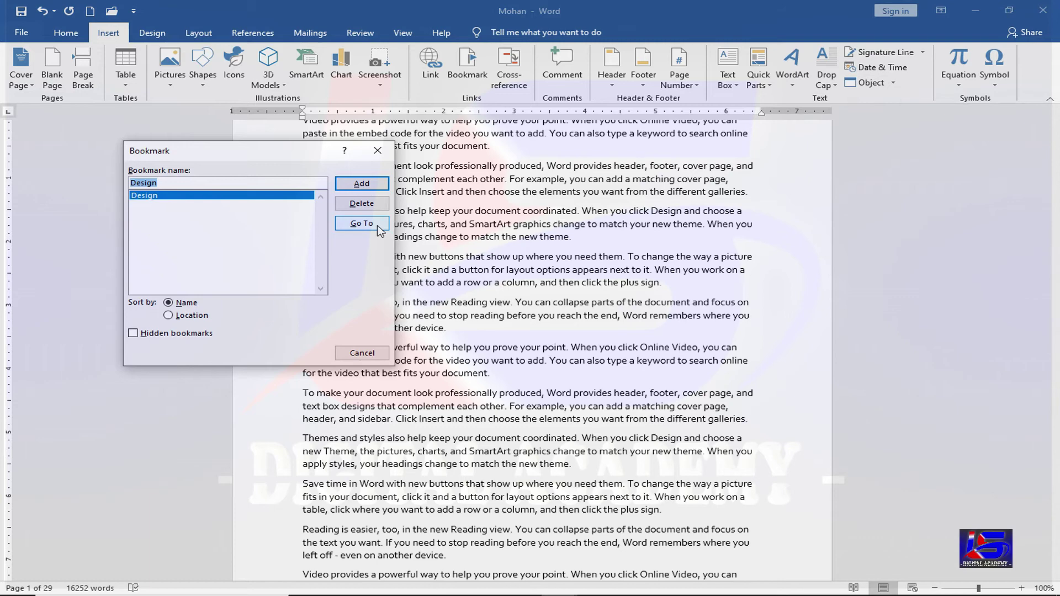
{"action": "left_click", "coordinate": [377, 225]}
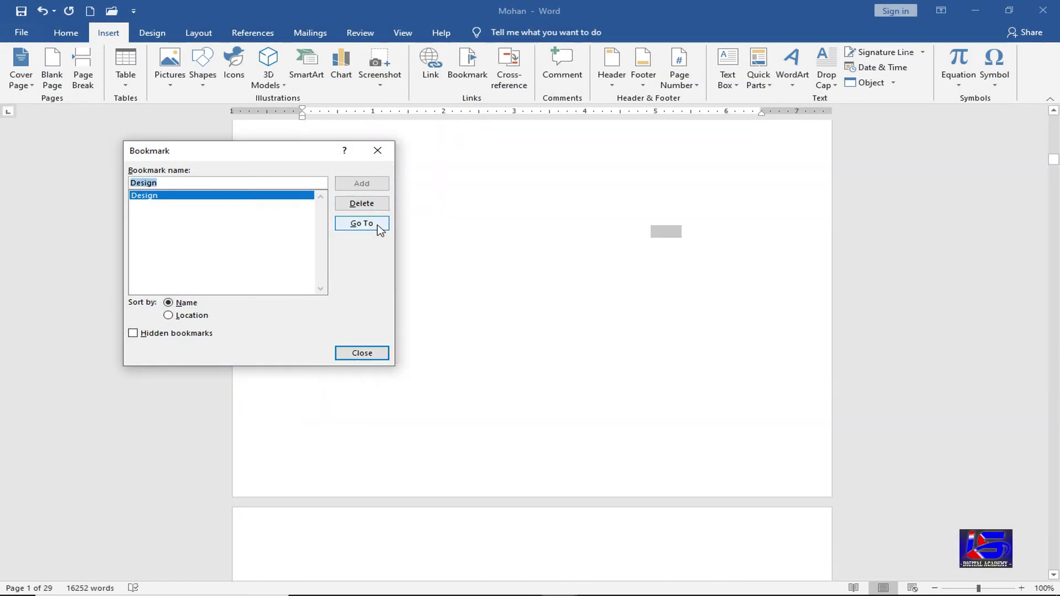
{"action": "left_click", "coordinate": [384, 352]}
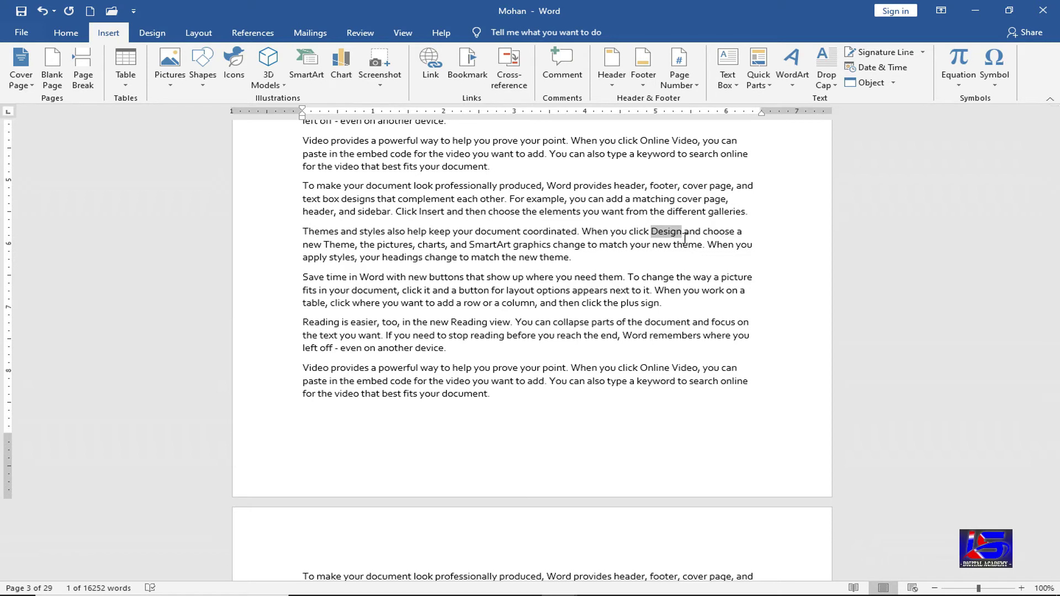
- Sort the bookmark list by Location, then scroll back to the top of page 1
{"action": "left_click", "coordinate": [482, 80]}
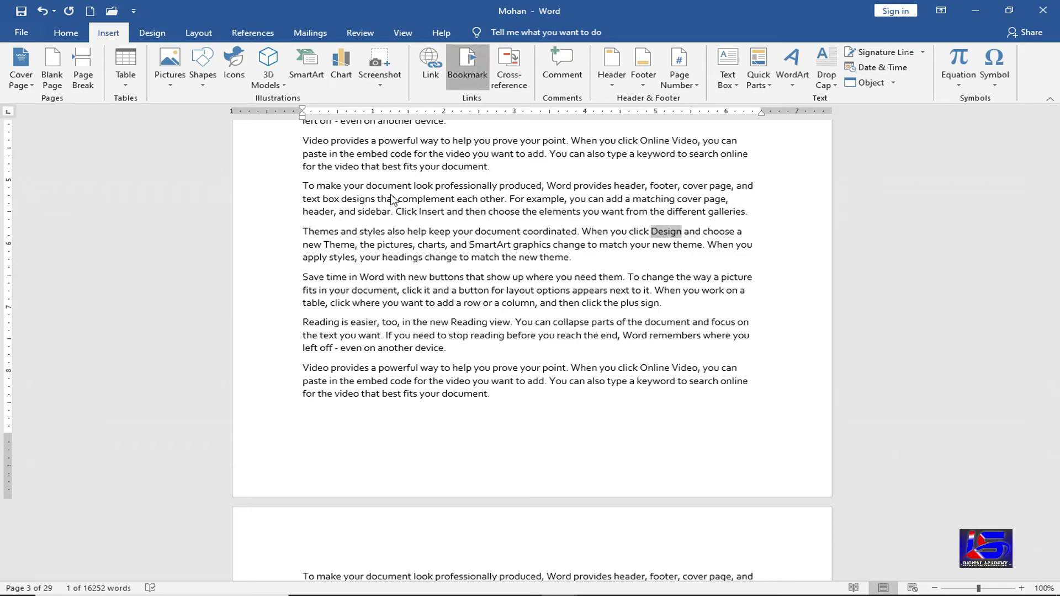
{"action": "left_click", "coordinate": [202, 318]}
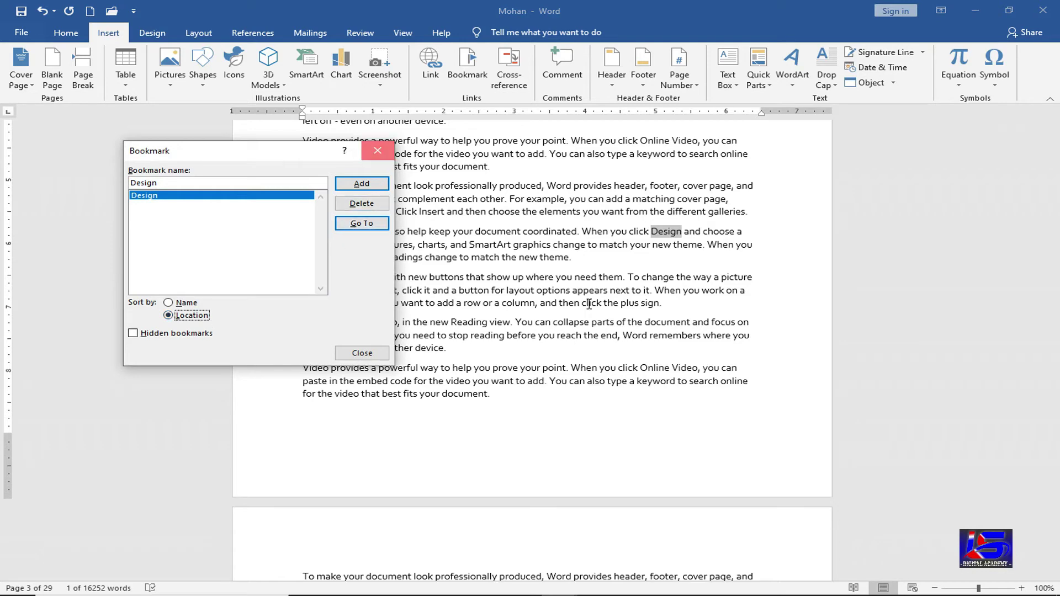
{"action": "key", "text": "Escape"}
{"action": "left_click", "coordinate": [646, 448]}
{"action": "scroll", "coordinate": [651, 448], "scroll_direction": "up", "scroll_amount": 1}
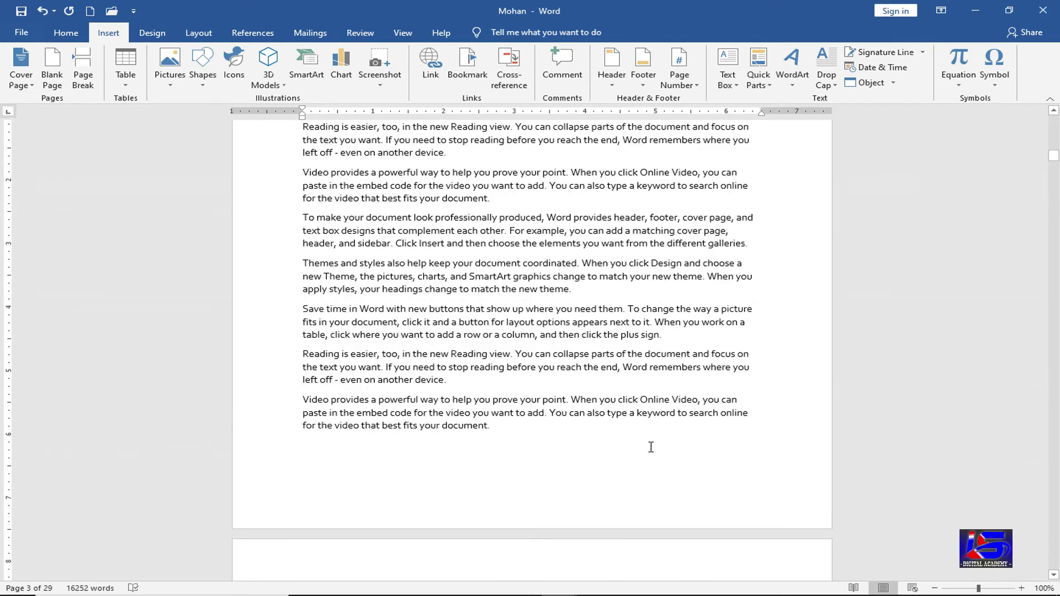
{"action": "scroll", "coordinate": [651, 447], "scroll_direction": "up", "scroll_amount": 13}
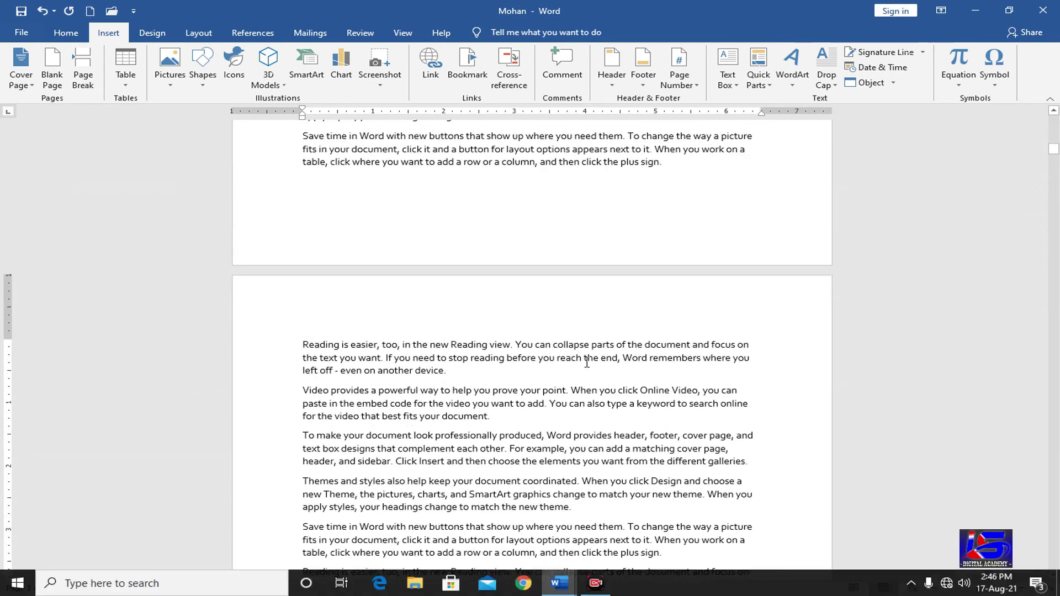
{"action": "scroll", "coordinate": [602, 387], "scroll_direction": "up", "scroll_amount": 1}
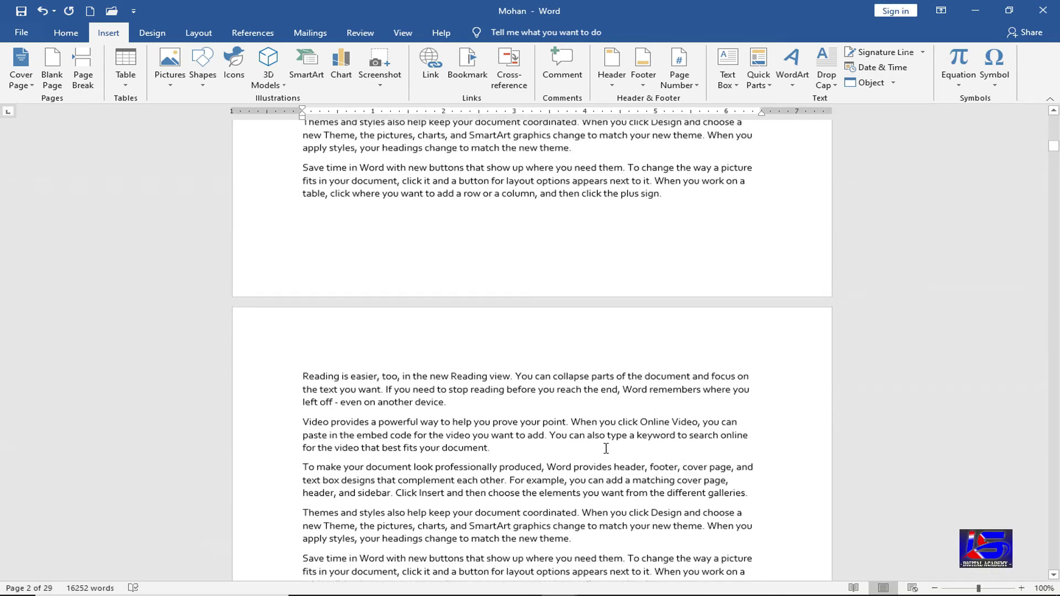
{"action": "scroll", "coordinate": [605, 448], "scroll_direction": "up", "scroll_amount": 20}
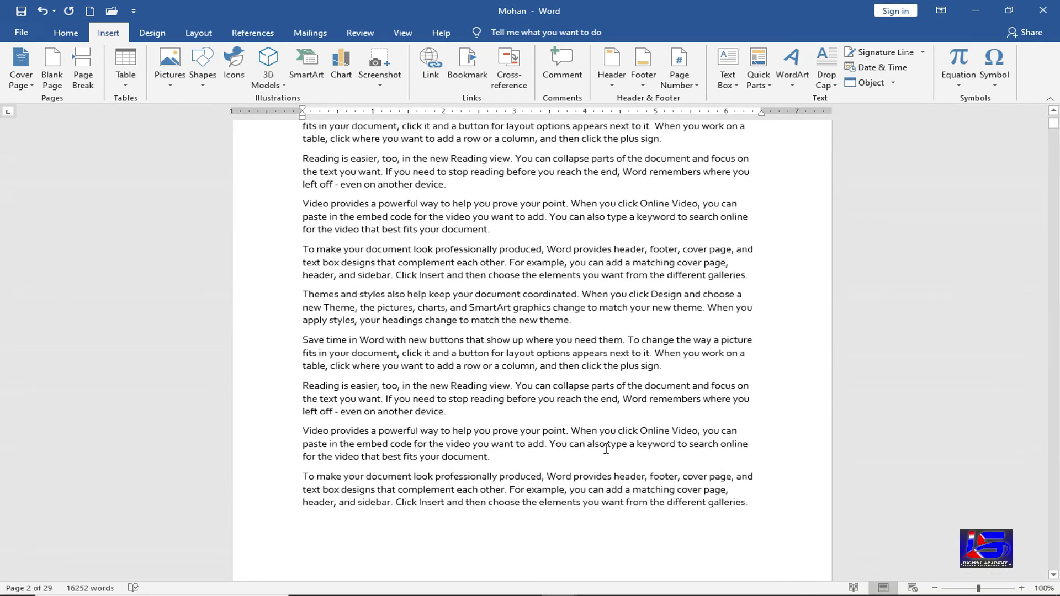
{"action": "scroll", "coordinate": [606, 449], "scroll_direction": "up", "scroll_amount": 10}
- Add an empty line at the top of the document, leaving Cross-reference without inserting
{"action": "left_click", "coordinate": [305, 199]}
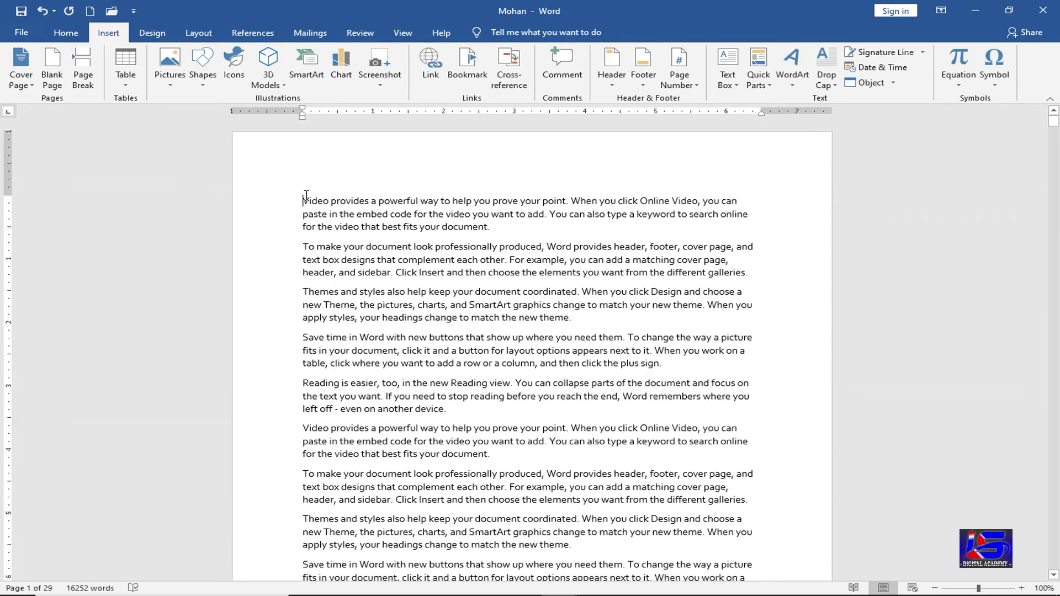
{"action": "key", "text": "Return"}
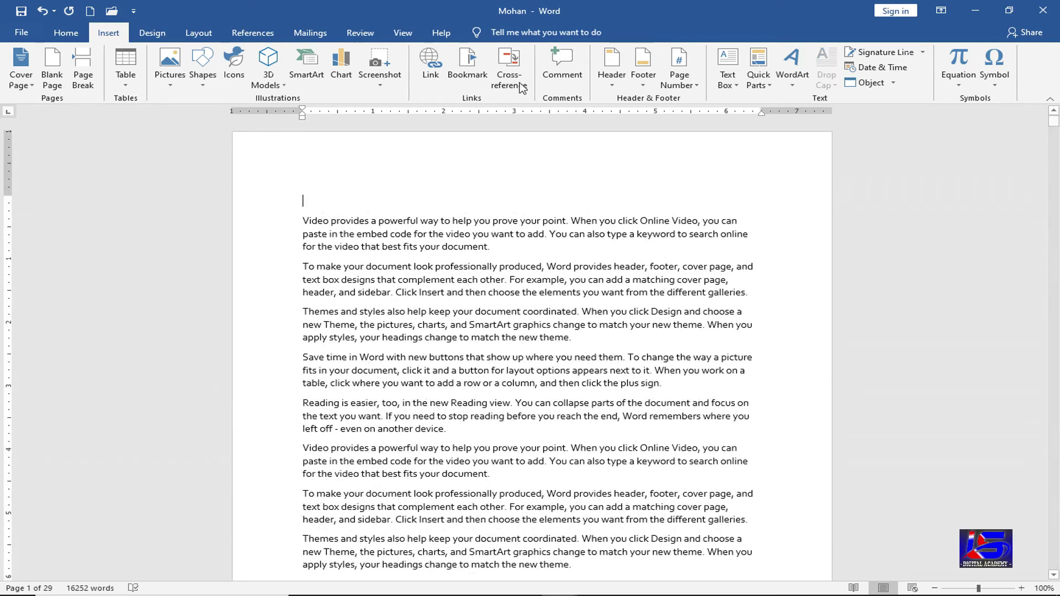
{"action": "left_click", "coordinate": [521, 88]}
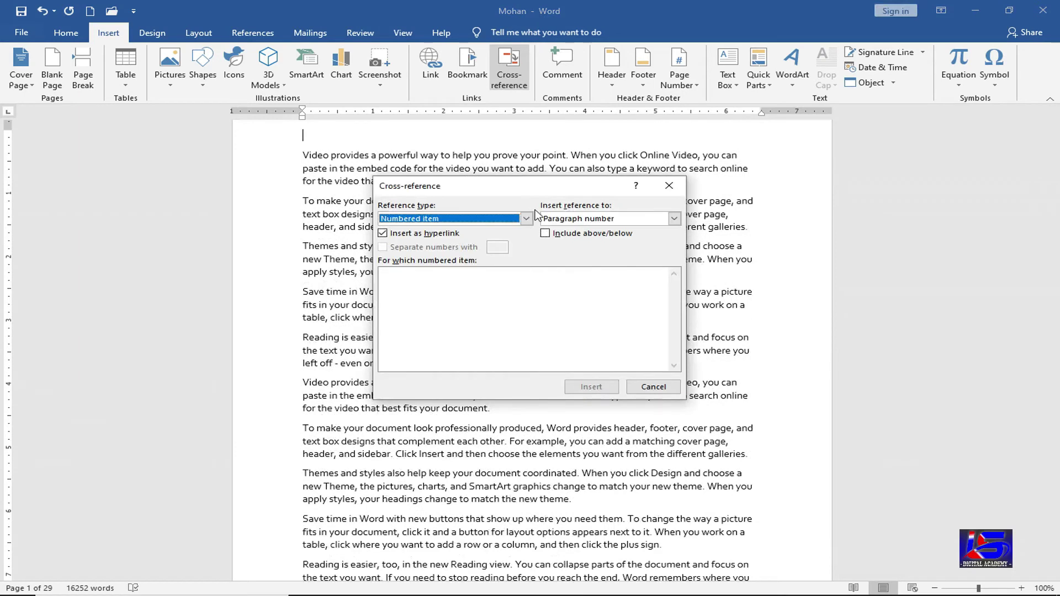
{"action": "left_click", "coordinate": [529, 219]}
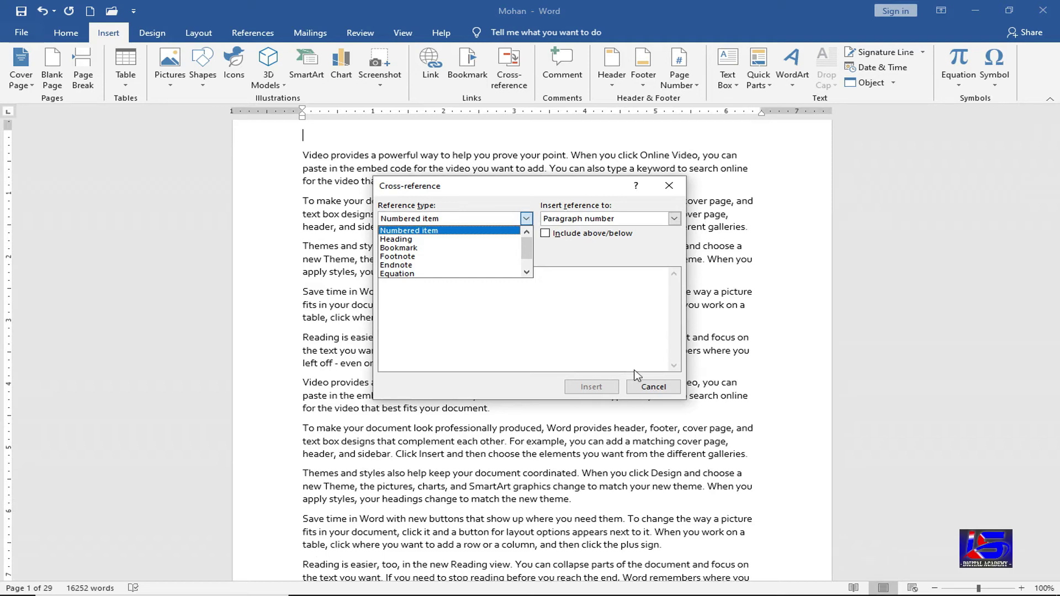
{"action": "left_click", "coordinate": [652, 387]}
{"action": "left_click", "coordinate": [652, 387]}
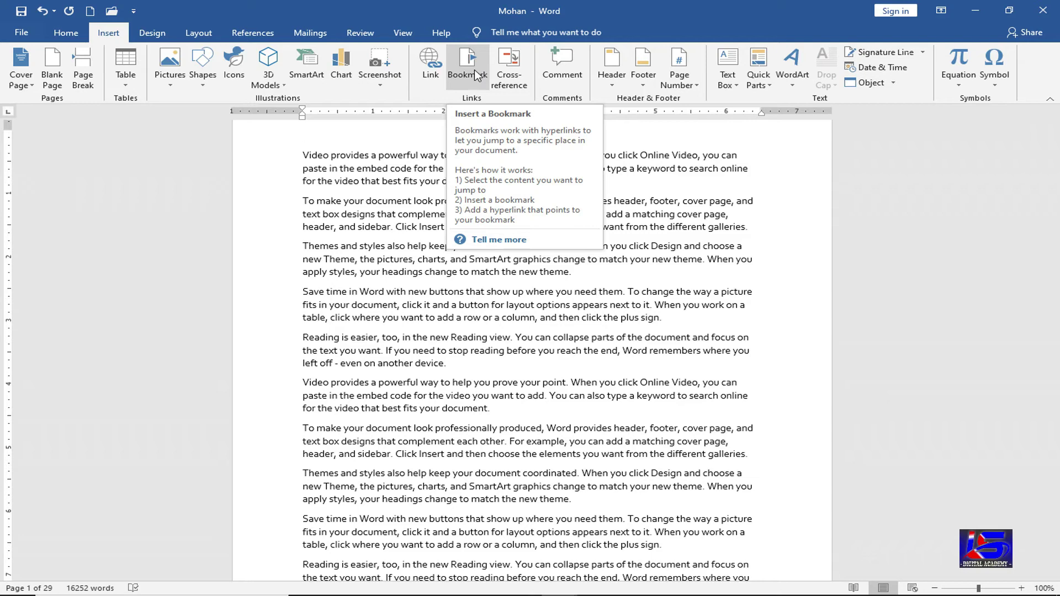
- Insert a cross-reference to the Design bookmark text on the new first line
{"action": "left_click", "coordinate": [519, 79]}
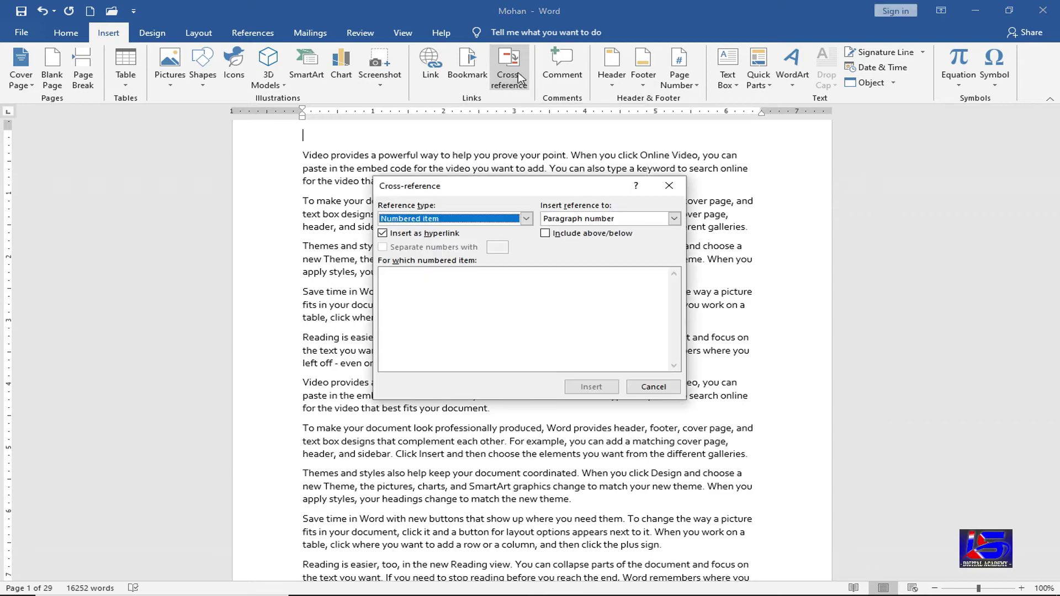
{"action": "left_click", "coordinate": [526, 218]}
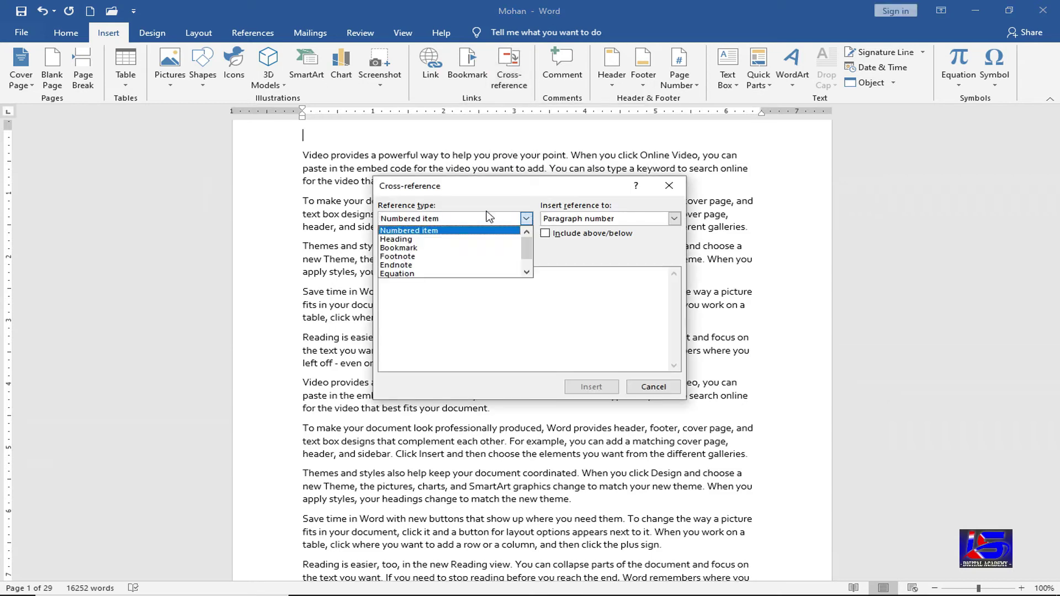
{"action": "left_click", "coordinate": [426, 248]}
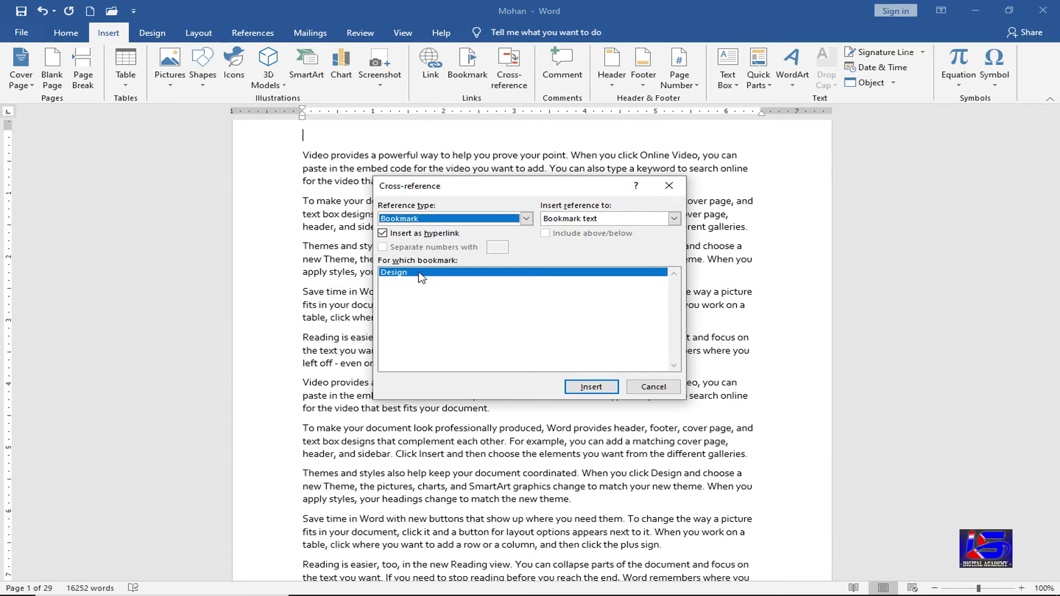
{"action": "left_click", "coordinate": [590, 386]}
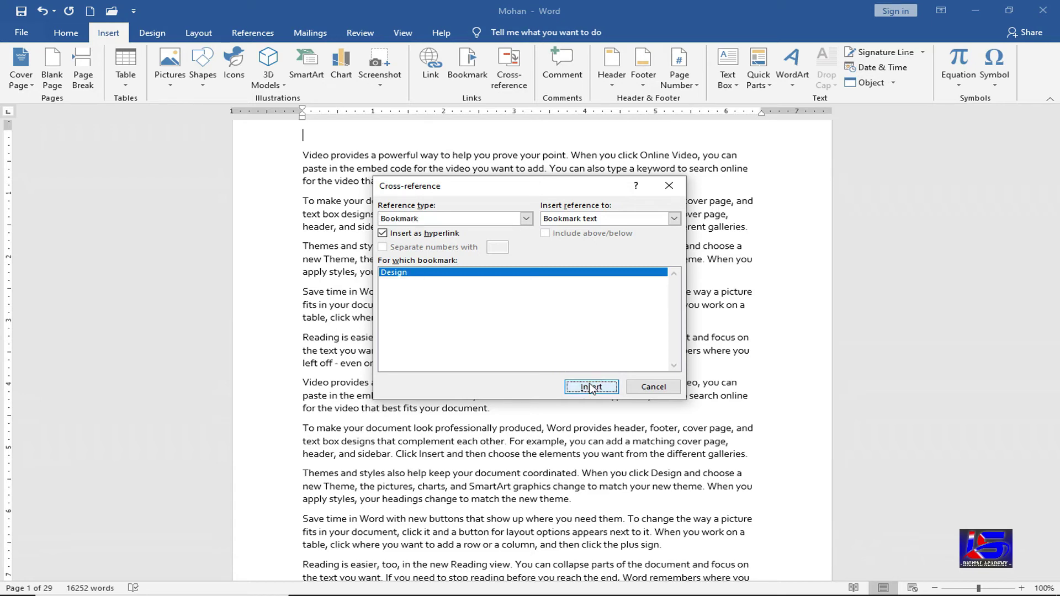
{"action": "left_click", "coordinate": [653, 386]}
{"action": "scroll", "coordinate": [383, 193], "scroll_direction": "up", "scroll_amount": 2}
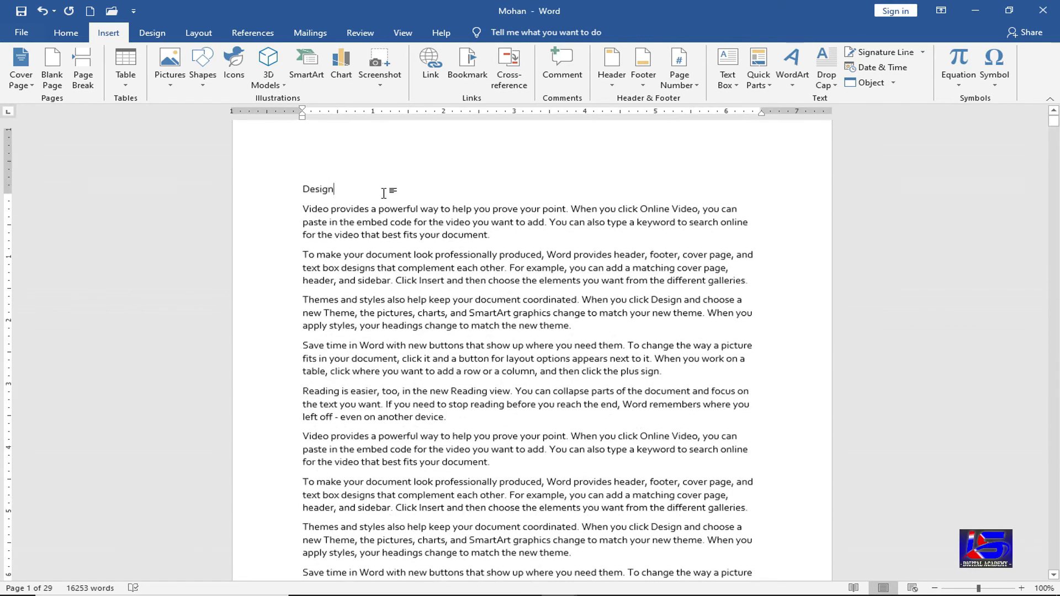
- Follow the Design link on page 1 to the bookmarked word in the Themes paragraph
{"action": "scroll", "coordinate": [384, 193], "scroll_direction": "up", "scroll_amount": 1}
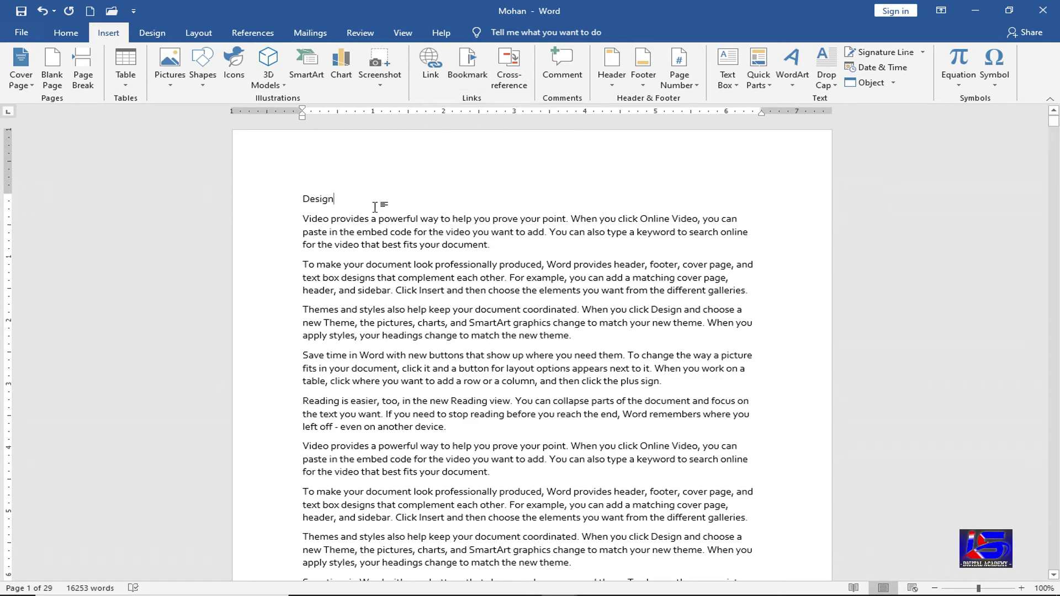
{"action": "mouse_move", "coordinate": [324, 199]}
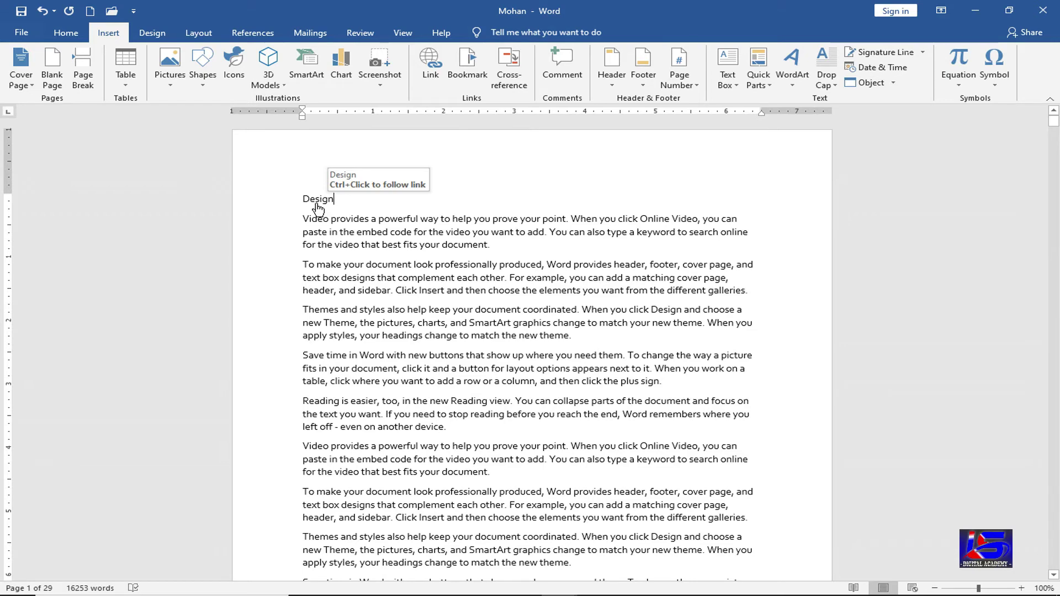
{"action": "left_click", "coordinate": [317, 202], "text": "ctrl"}
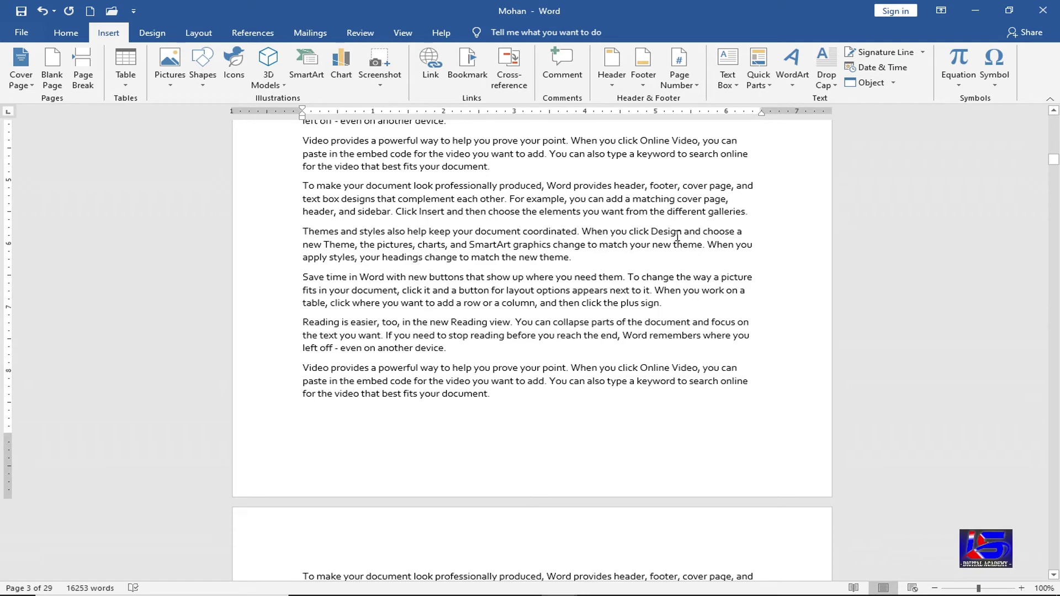
- Delete the Design cross-reference from the first line and cancel the Cross-reference dialog
{"action": "left_click_drag", "start_coordinate": [1053, 160], "coordinate": [1053, 118]}
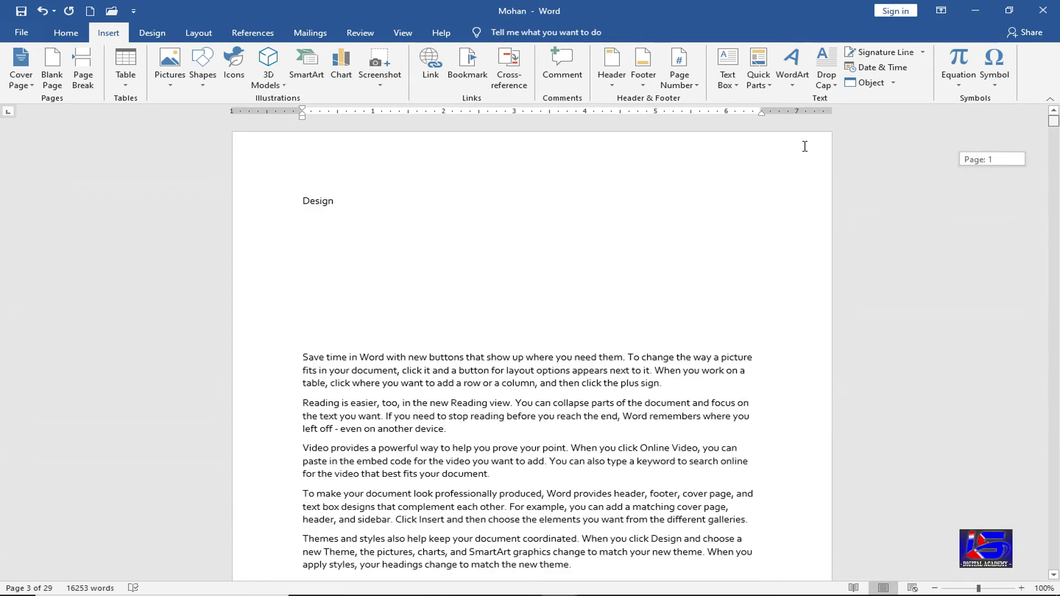
{"action": "left_click_drag", "start_coordinate": [342, 201], "coordinate": [290, 202]}
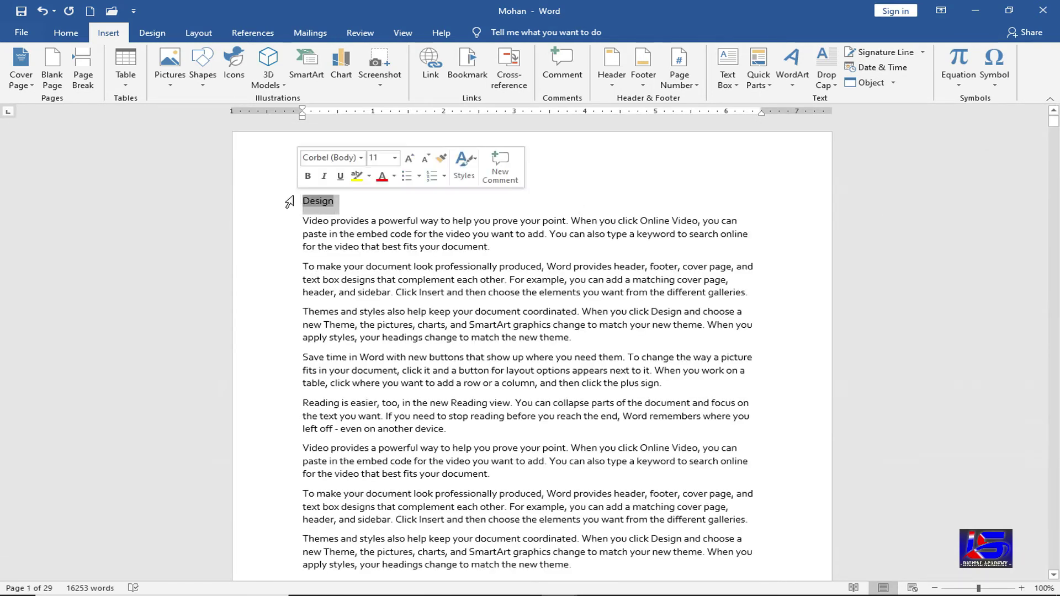
{"action": "key", "text": "Delete"}
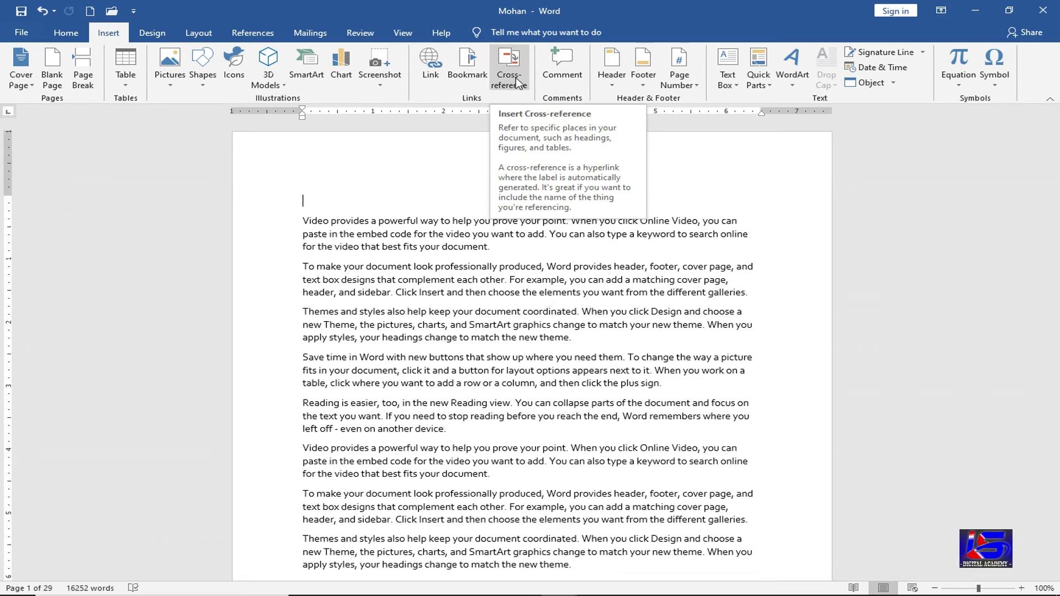
{"action": "left_click", "coordinate": [517, 84]}
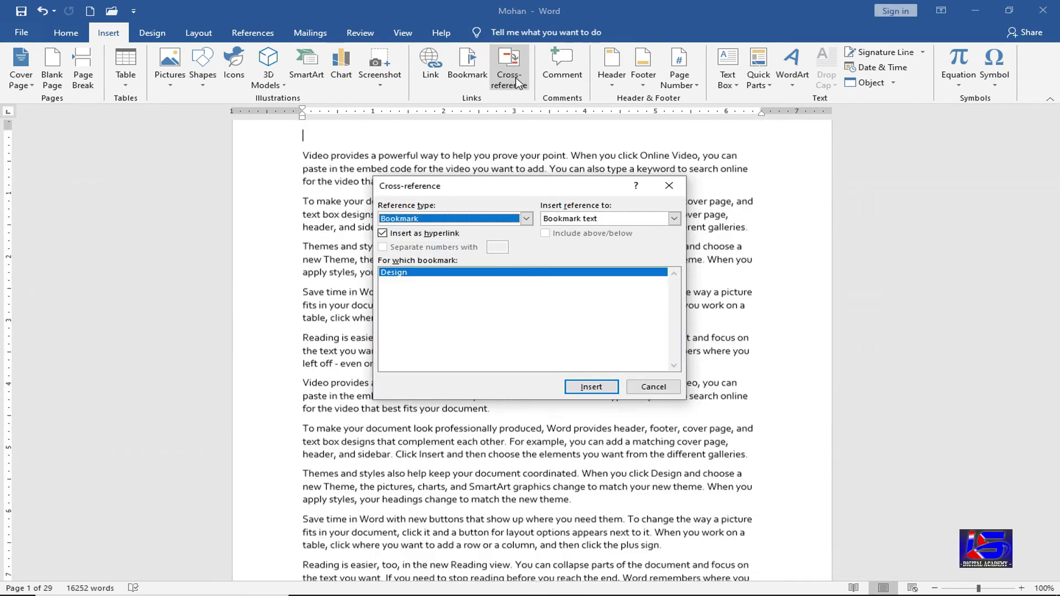
{"action": "left_click", "coordinate": [512, 221]}
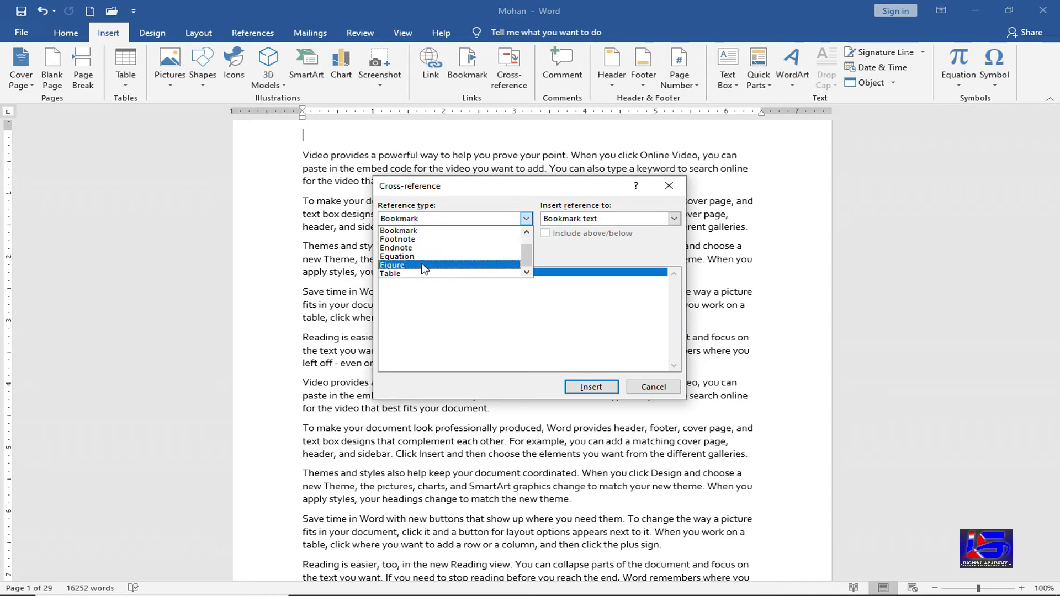
{"action": "left_click", "coordinate": [654, 396]}
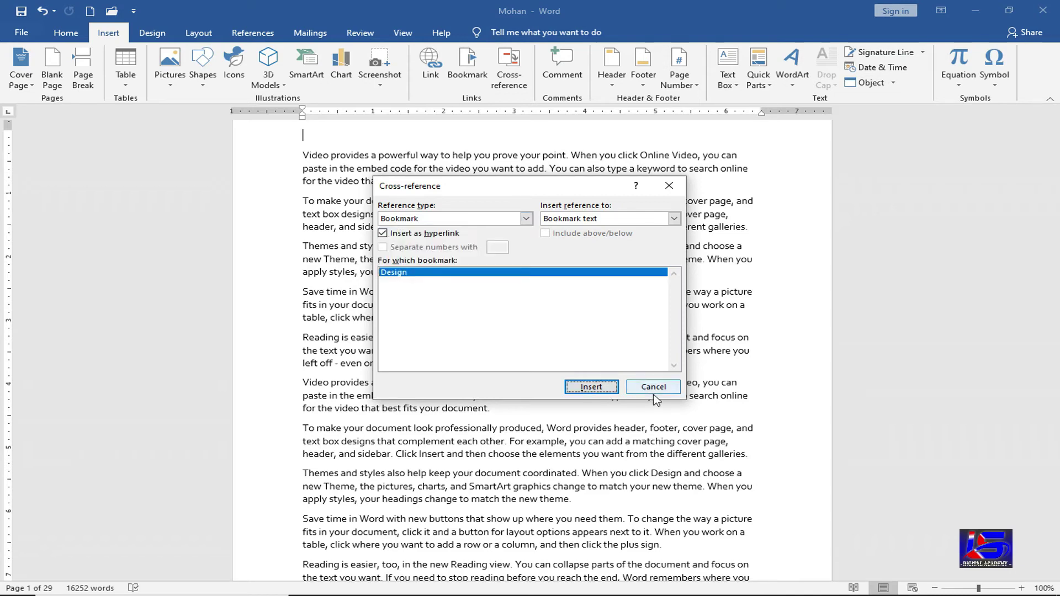
{"action": "left_click", "coordinate": [654, 393]}
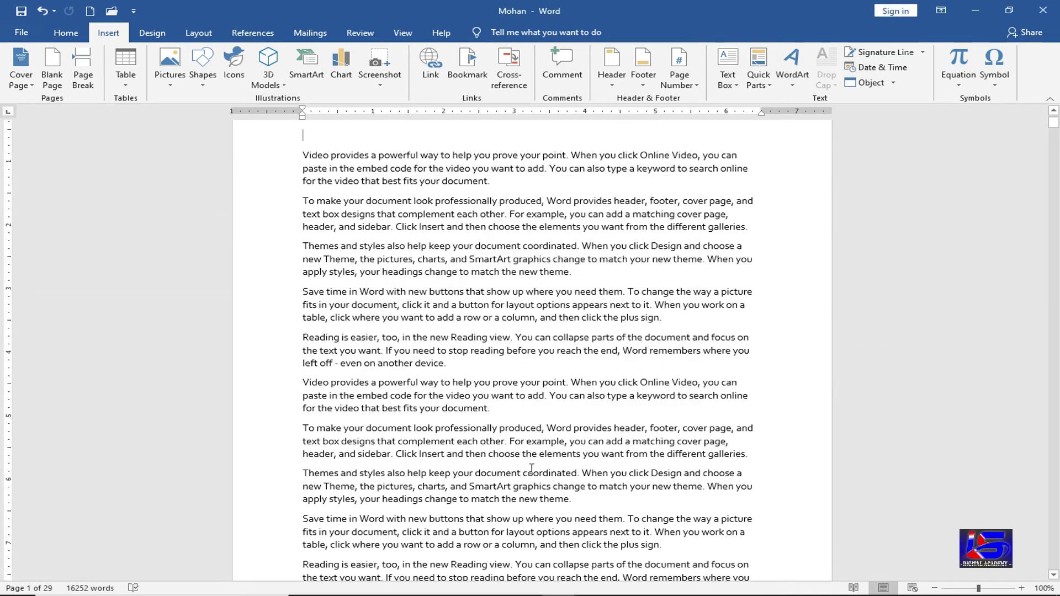
- Add 'What is the Ms Word?' after 'another device.' on page 3, styled Heading 1
{"action": "scroll", "coordinate": [455, 480], "scroll_direction": "down", "scroll_amount": 1}
{"action": "scroll", "coordinate": [455, 480], "scroll_direction": "down", "scroll_amount": 20}
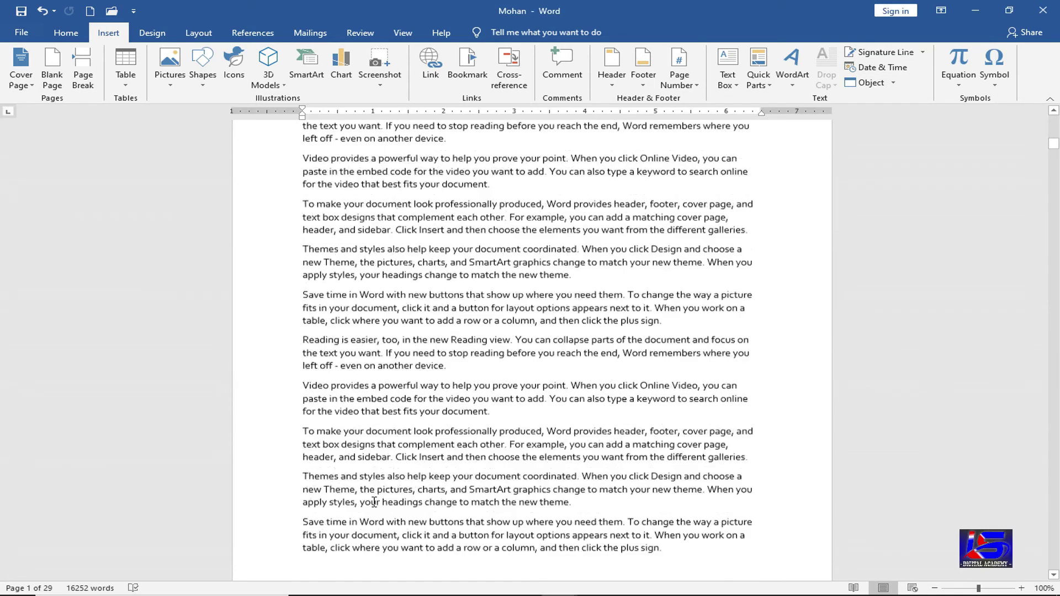
{"action": "scroll", "coordinate": [374, 502], "scroll_direction": "down", "scroll_amount": 10}
{"action": "left_click", "coordinate": [452, 408]}
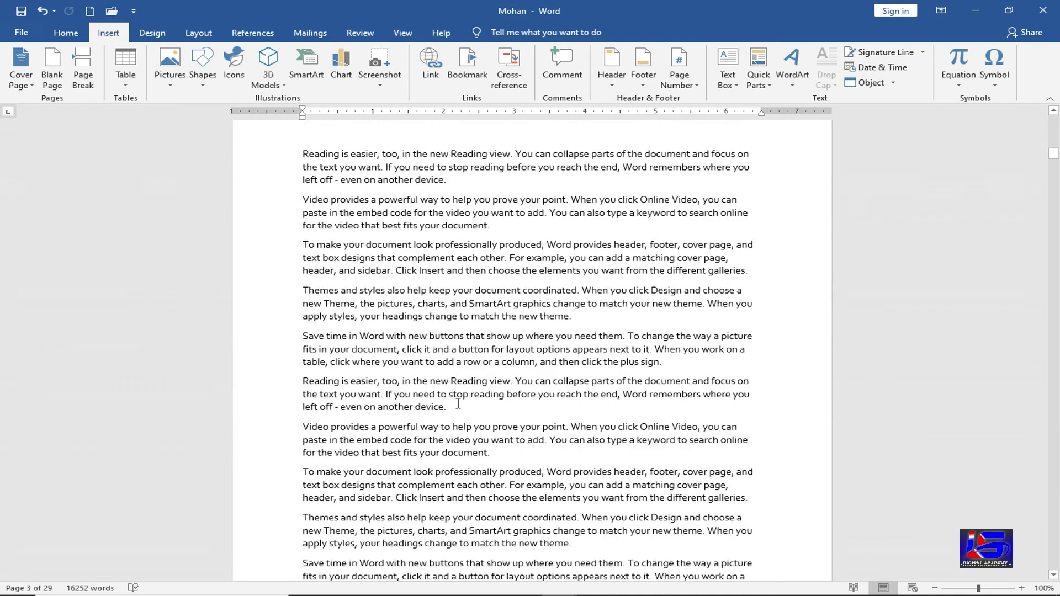
{"action": "key", "text": "Return"}
{"action": "type", "text": "Wh"}
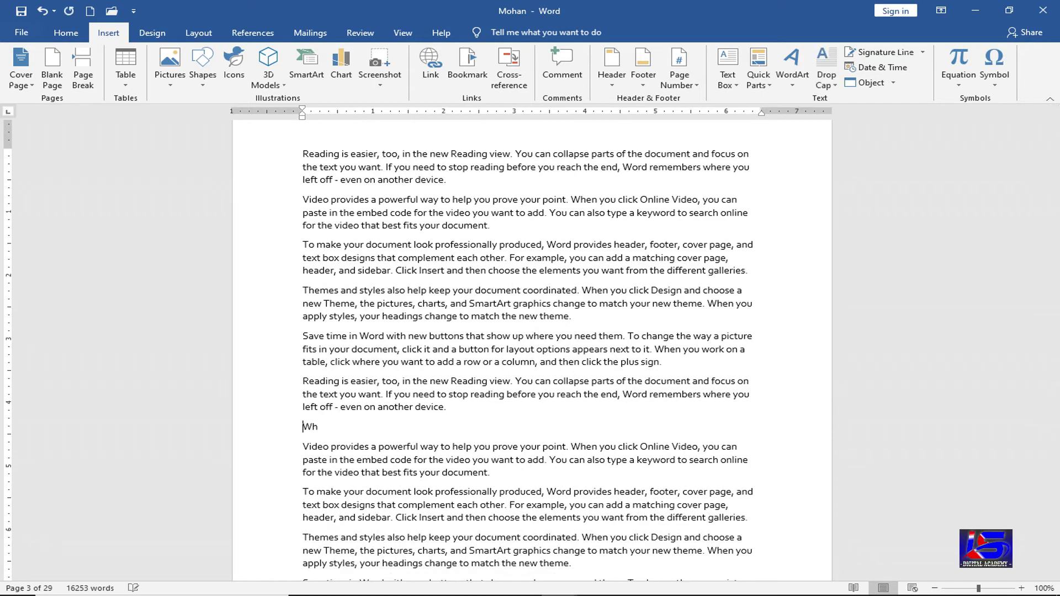
{"action": "type", "text": "at is the Ms Word ?"}
{"action": "key", "text": "shift+Home"}
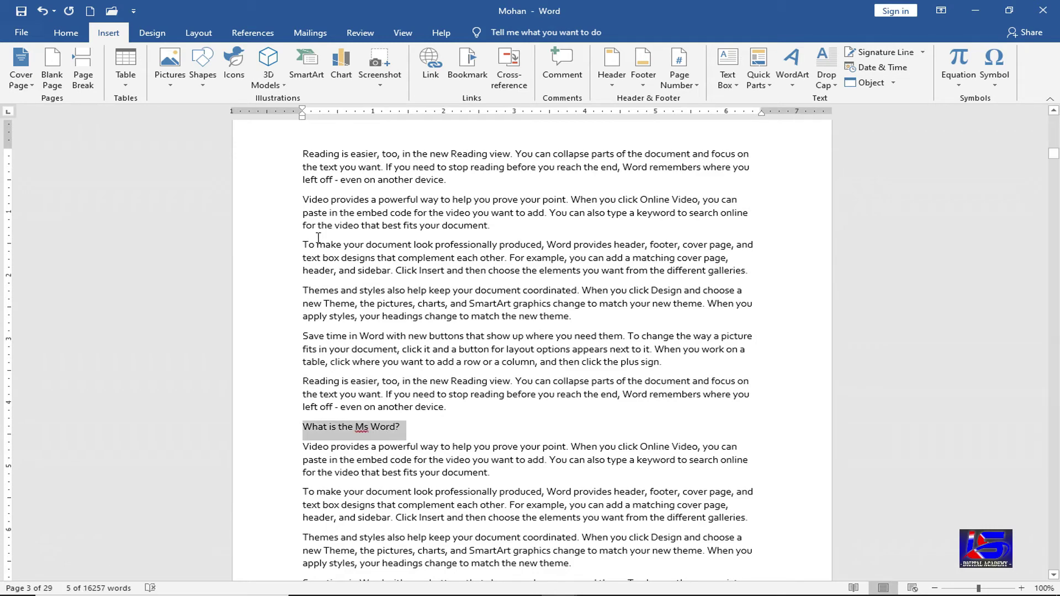
{"action": "left_click", "coordinate": [72, 38]}
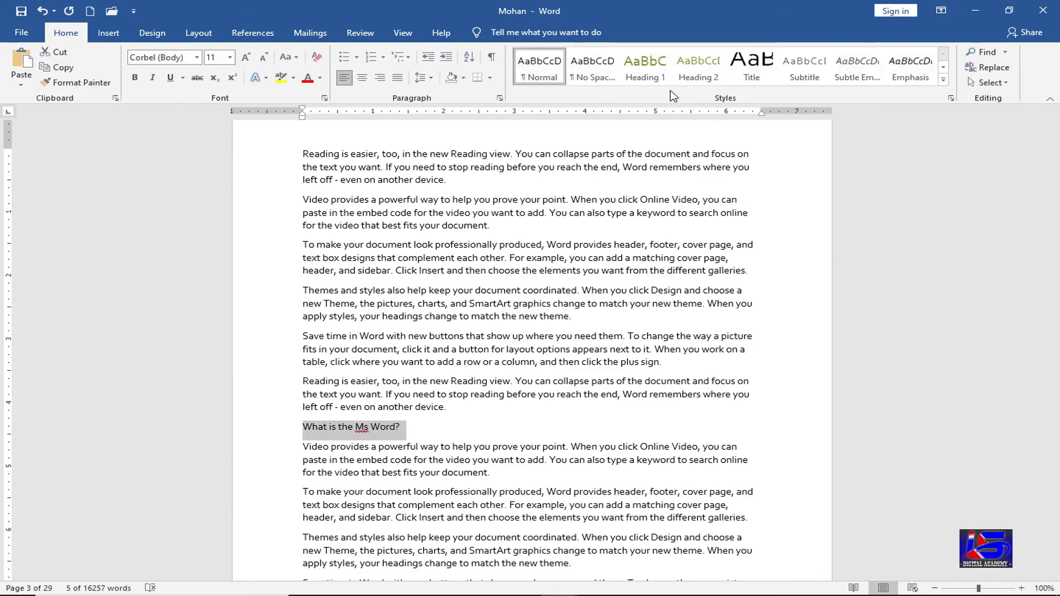
{"action": "left_click", "coordinate": [645, 69]}
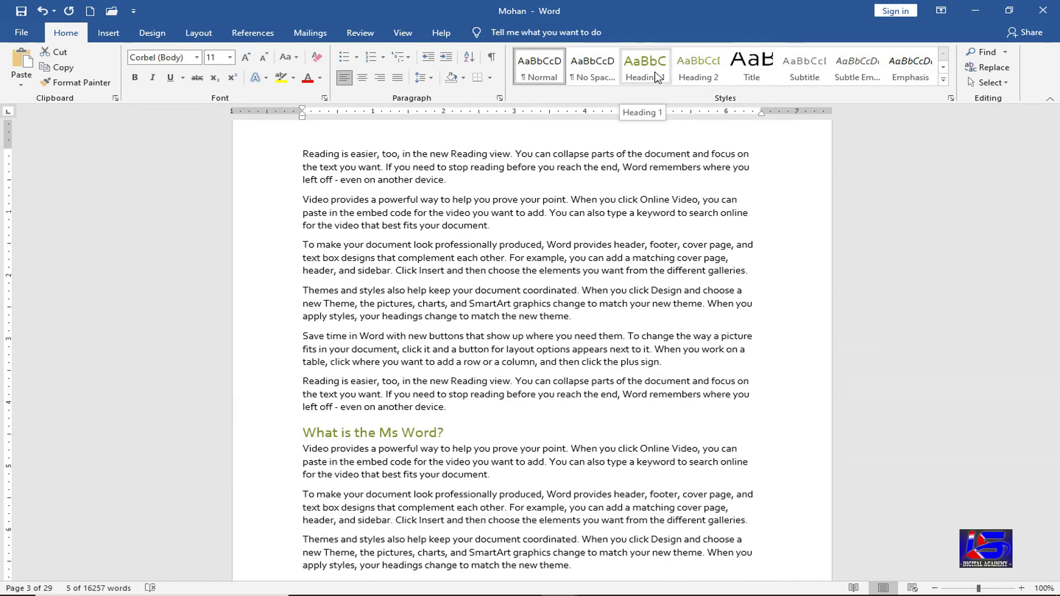
{"action": "left_click", "coordinate": [645, 69]}
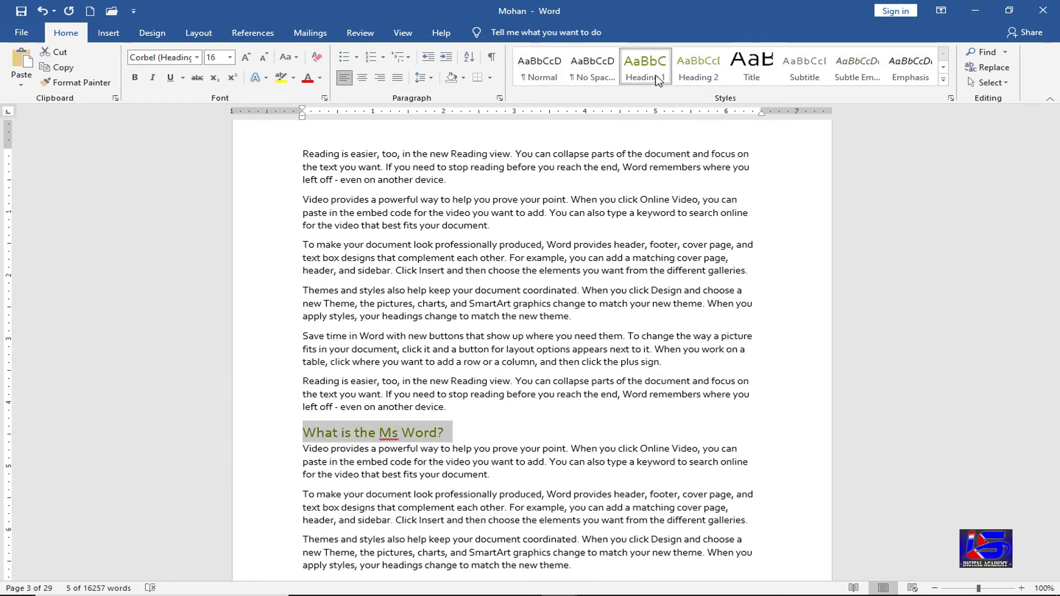
- Add 'What is use of Ms Excel?' after 'document.' on page 7, styled Heading 1
{"action": "left_click", "coordinate": [554, 421]}
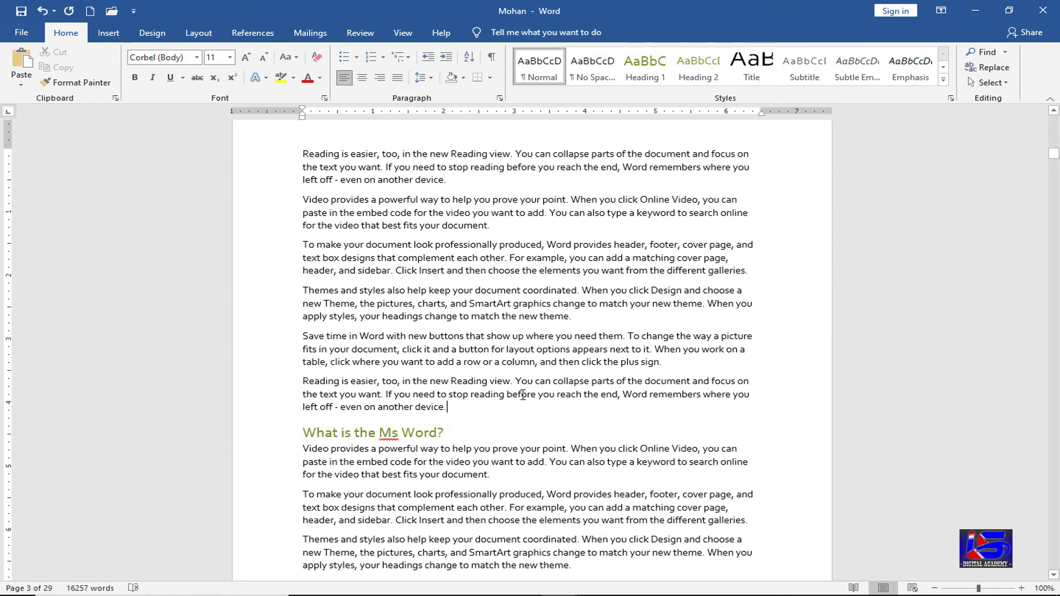
{"action": "scroll", "coordinate": [524, 417], "scroll_direction": "down", "scroll_amount": 6}
{"action": "scroll", "coordinate": [525, 416], "scroll_direction": "down", "scroll_amount": 20}
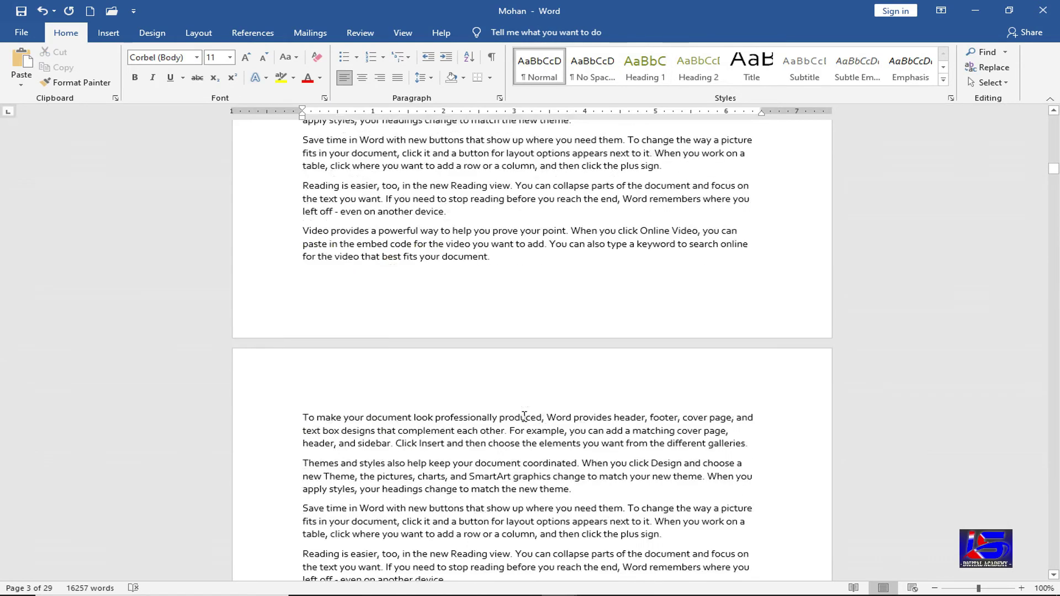
{"action": "scroll", "coordinate": [525, 417], "scroll_direction": "down", "scroll_amount": 12}
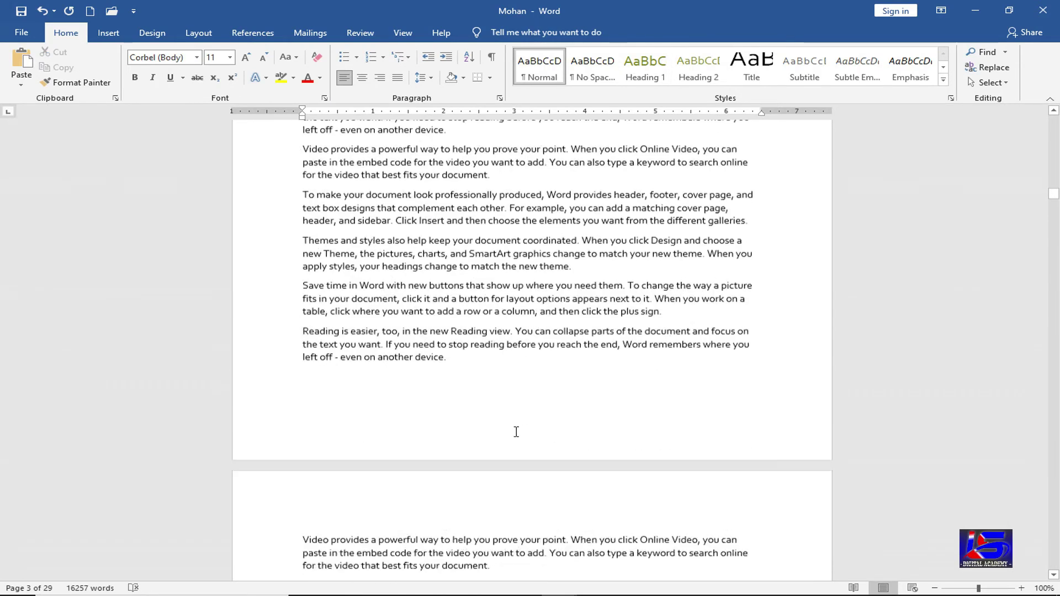
{"action": "scroll", "coordinate": [512, 437], "scroll_direction": "down", "scroll_amount": 10}
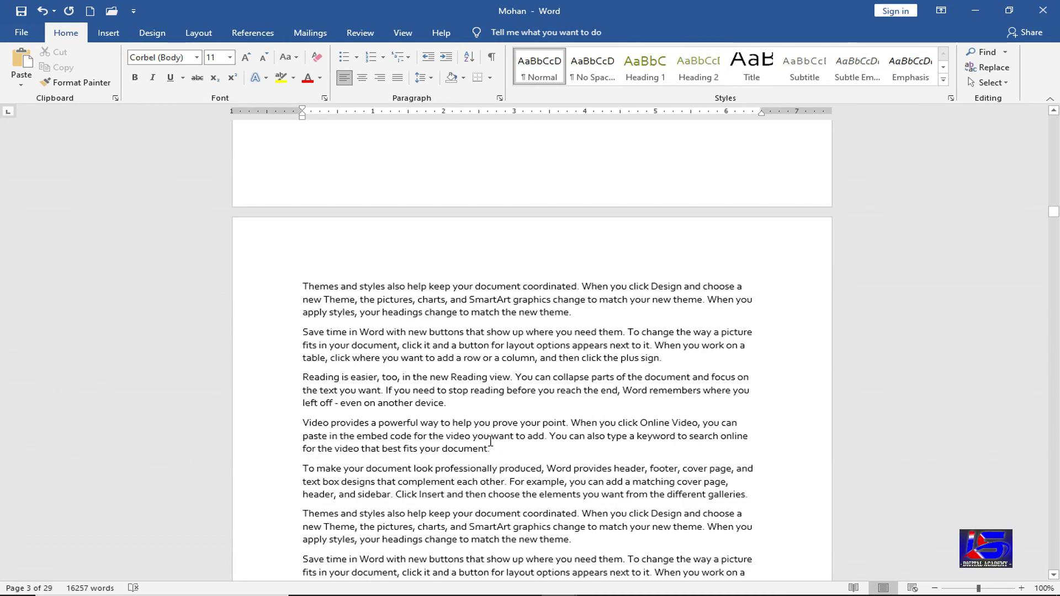
{"action": "left_click", "coordinate": [508, 297]}
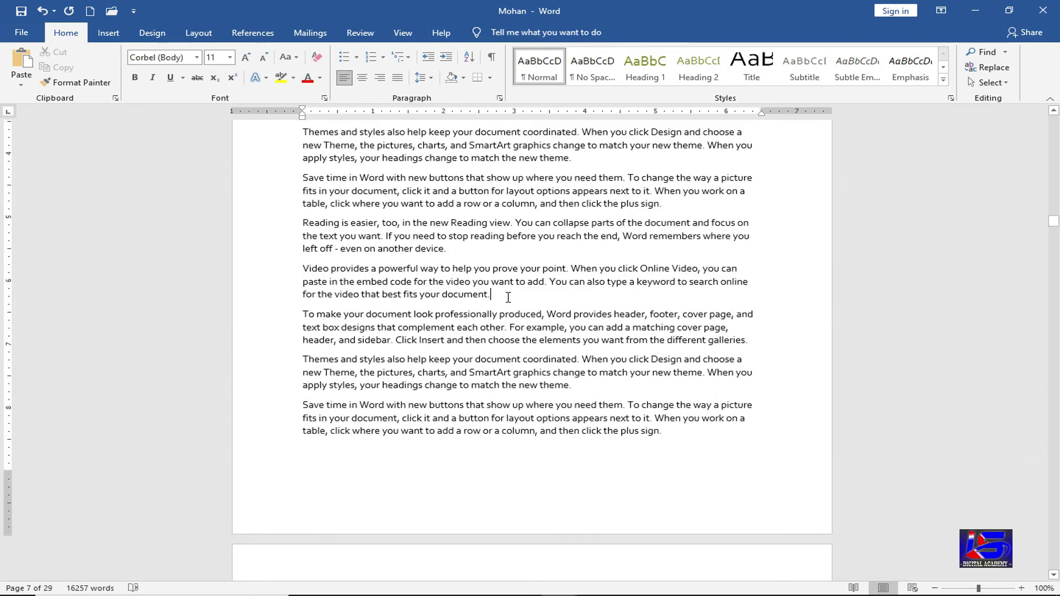
{"action": "key", "text": "Return"}
{"action": "type", "text": "What is u"}
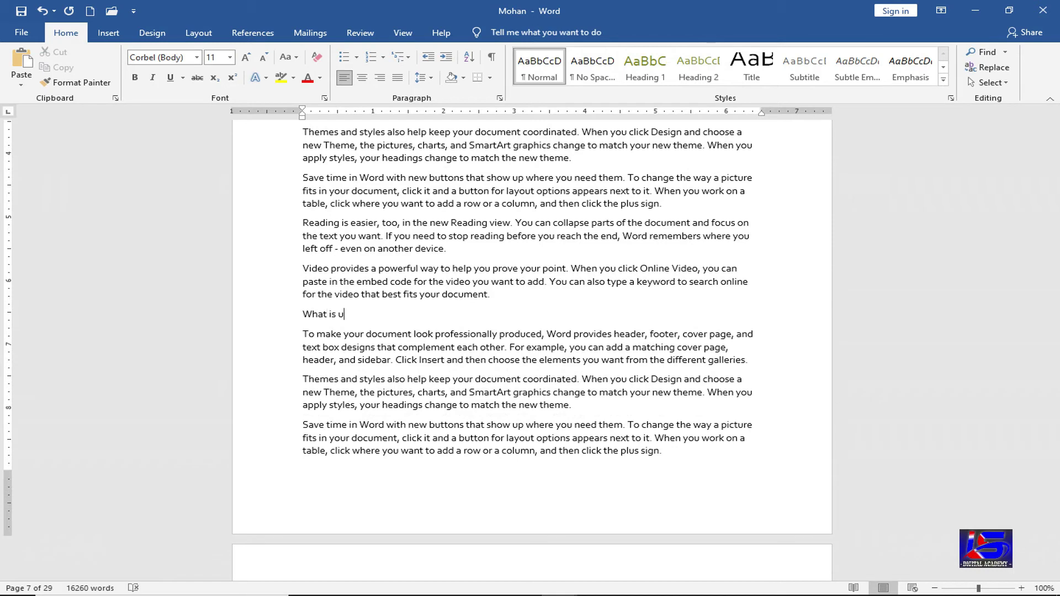
{"action": "type", "text": "se of Ms Excel?"}
{"action": "key", "text": "shift+Home"}
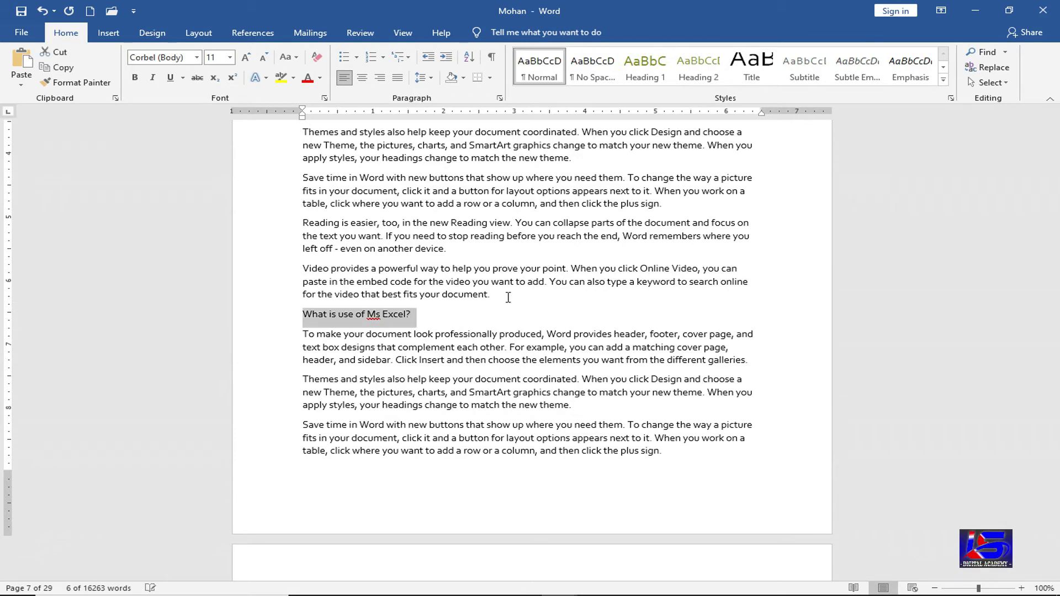
{"action": "left_click", "coordinate": [643, 65]}
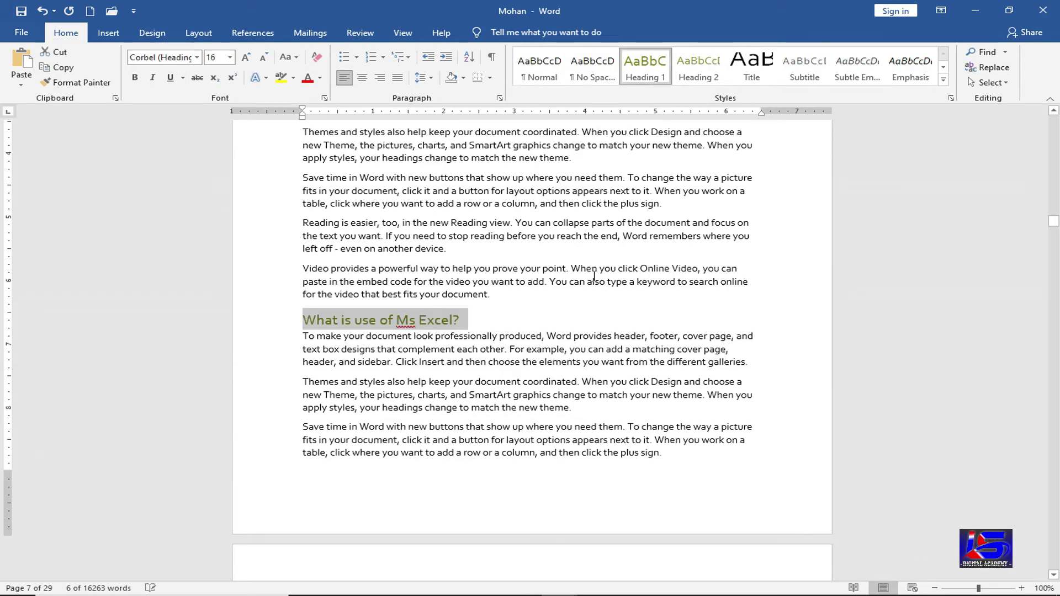
{"action": "scroll", "coordinate": [538, 375], "scroll_direction": "down", "scroll_amount": 15}
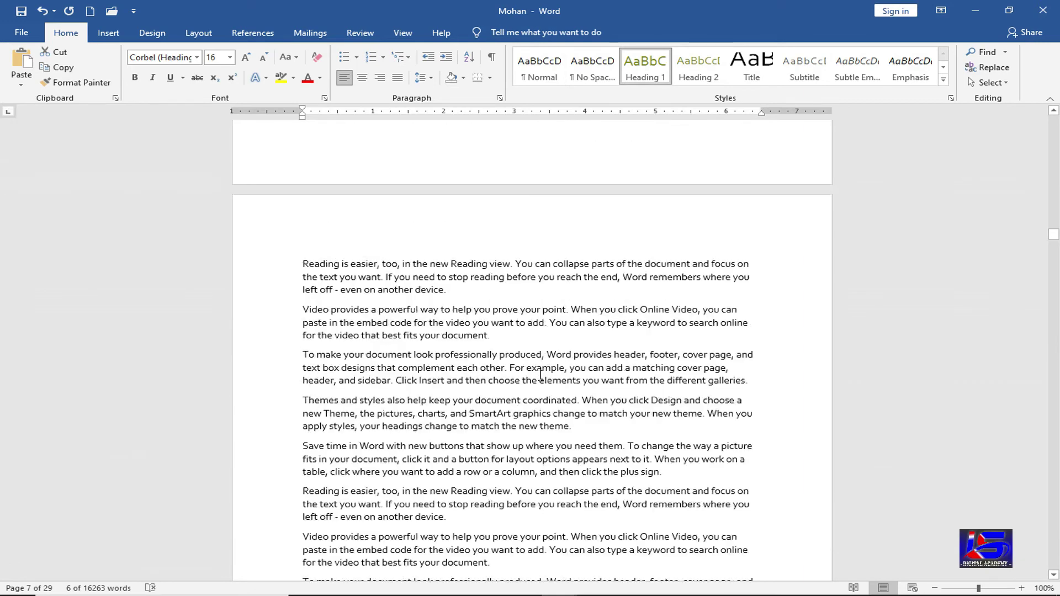
{"action": "scroll", "coordinate": [542, 374], "scroll_direction": "down", "scroll_amount": 15}
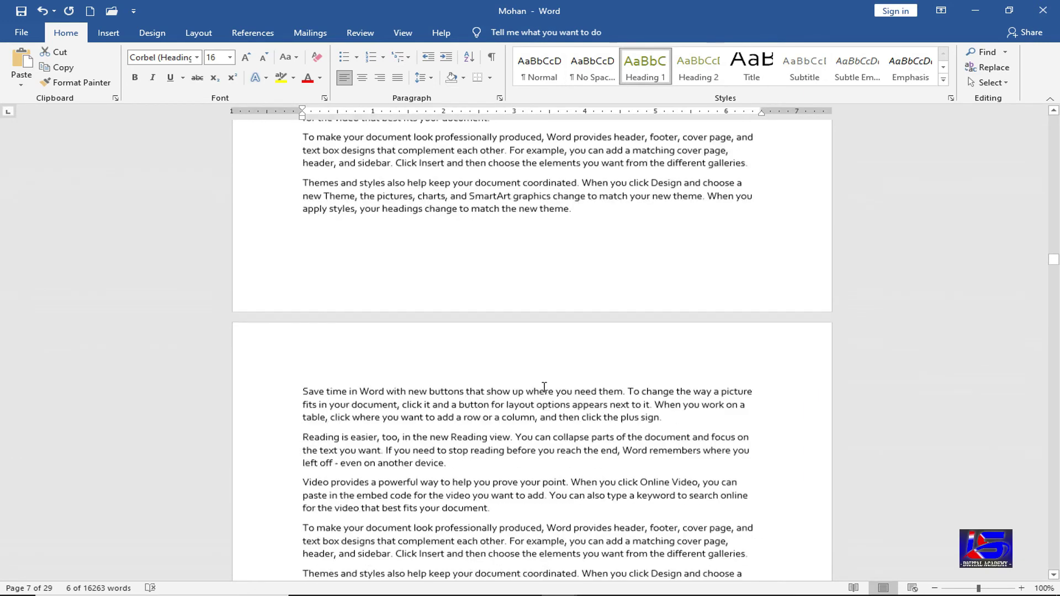
{"action": "scroll", "coordinate": [544, 387], "scroll_direction": "down", "scroll_amount": 15}
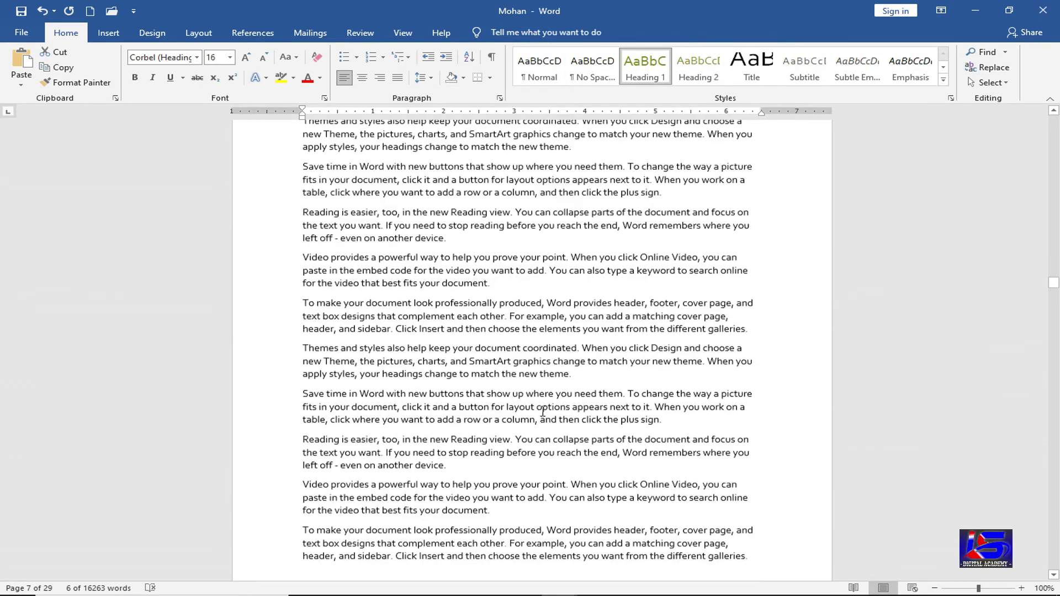
- Add 'What is the use of Power Point?' as a Heading 1 on page 12, then return to page 1
{"action": "scroll", "coordinate": [479, 425], "scroll_direction": "down", "scroll_amount": 15}
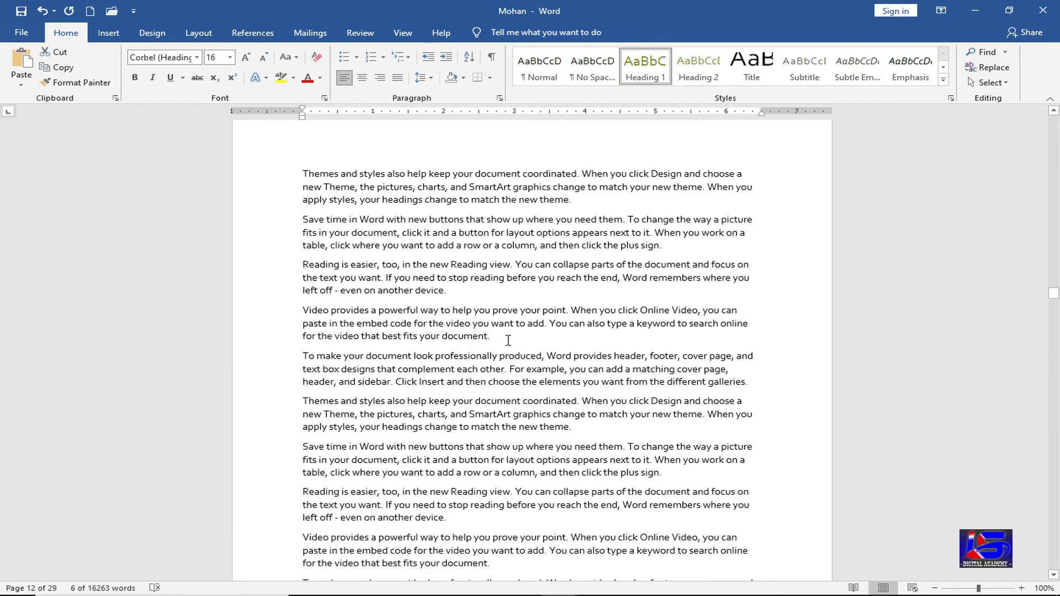
{"action": "left_click", "coordinate": [508, 340]}
{"action": "key", "text": "Return"}
{"action": "type", "text": "W"}
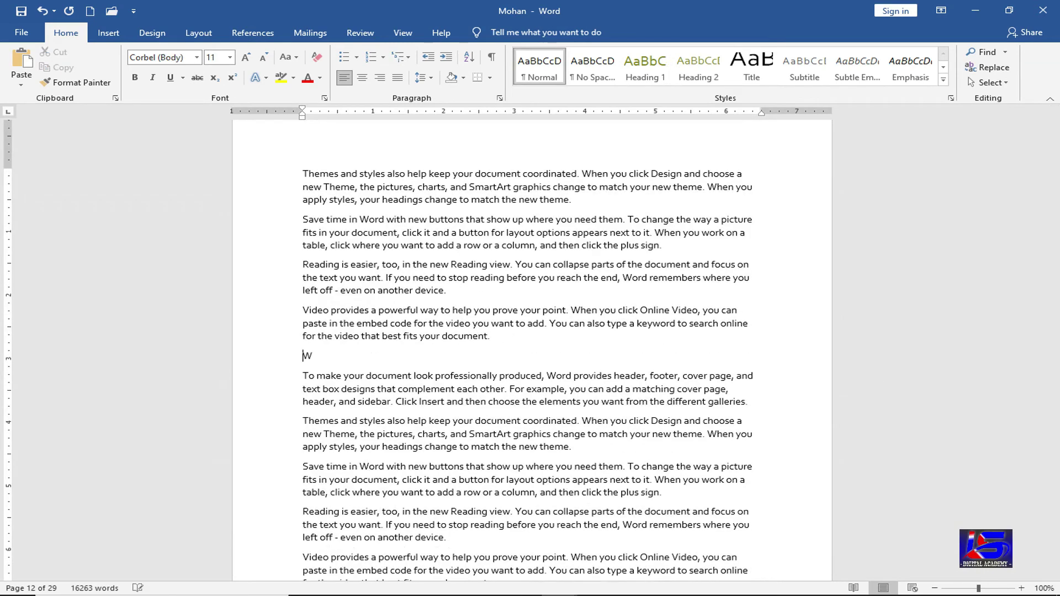
{"action": "type", "text": "hat is the suse of Power Point?"}
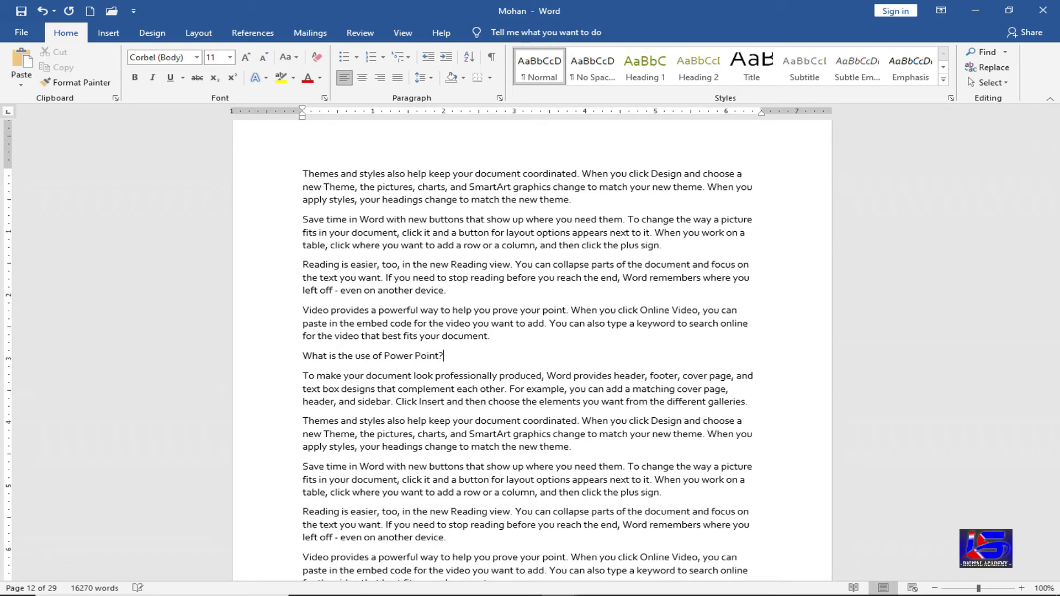
{"action": "key", "text": "shift+Home"}
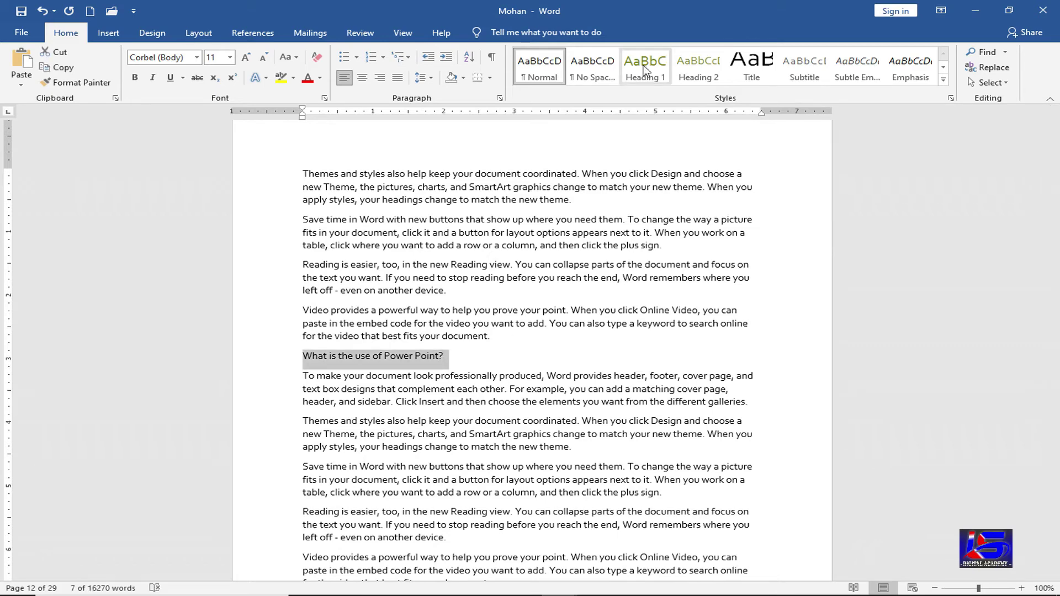
{"action": "left_click", "coordinate": [645, 65]}
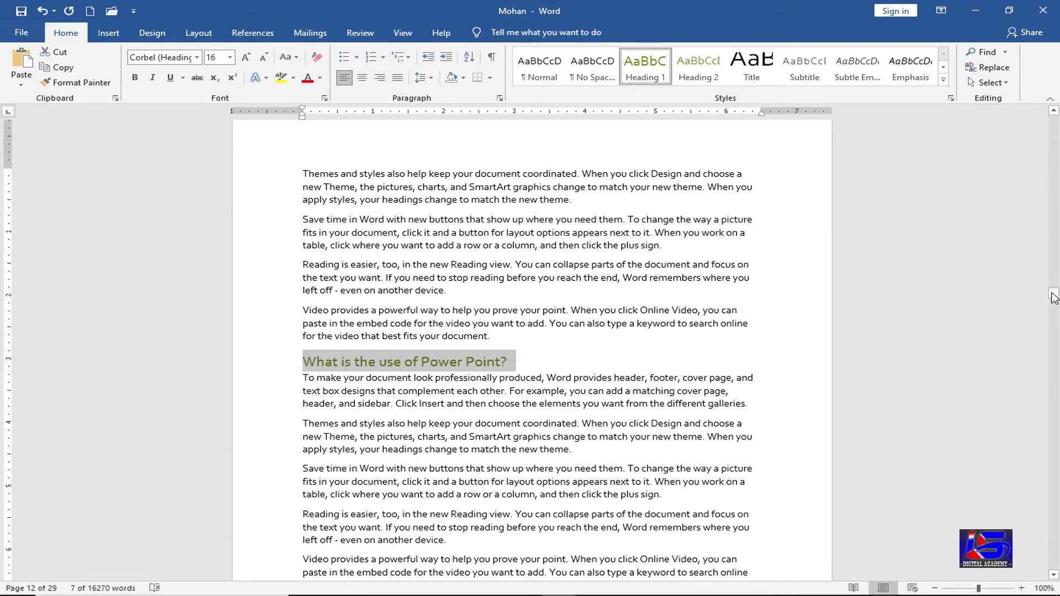
{"action": "left_click_drag", "start_coordinate": [1053, 294], "coordinate": [1054, 122]}
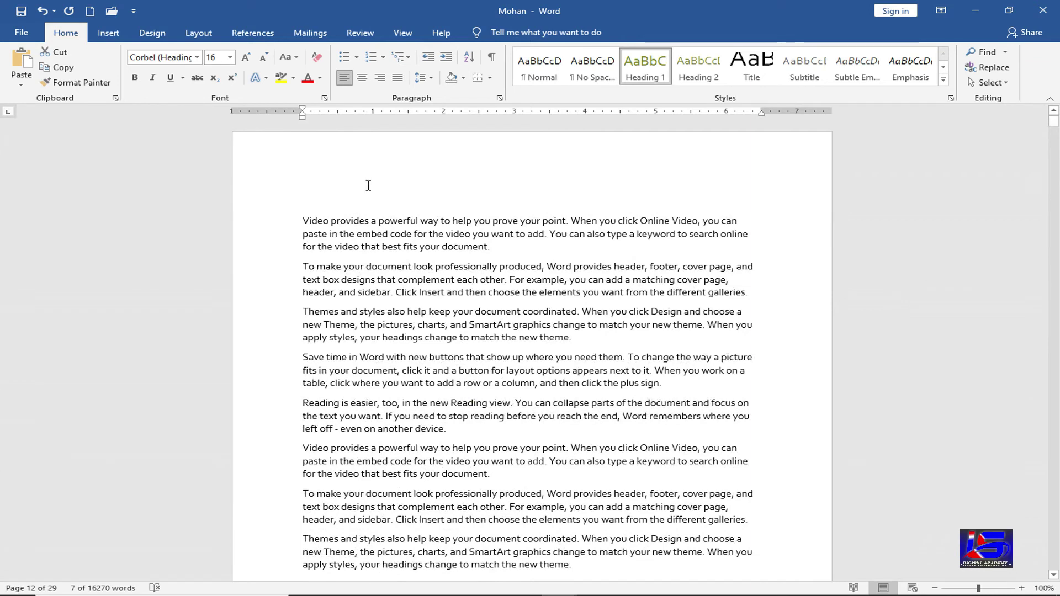
{"action": "left_click", "coordinate": [360, 178]}
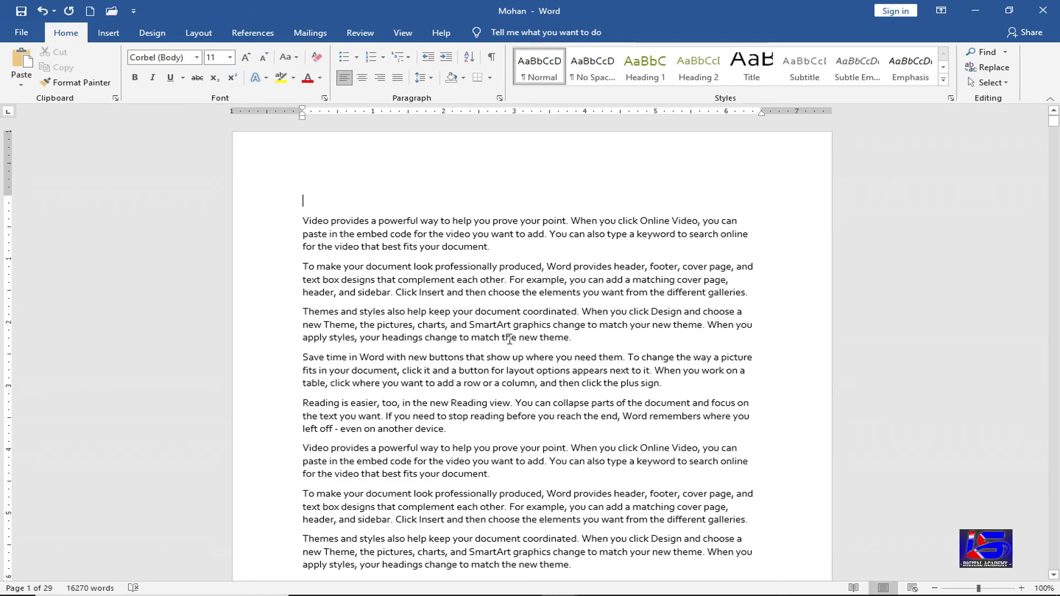
- Open the Cross-reference dialog with Heading as the reference type
{"action": "scroll", "coordinate": [1028, 139], "scroll_direction": "down", "scroll_amount": 5}
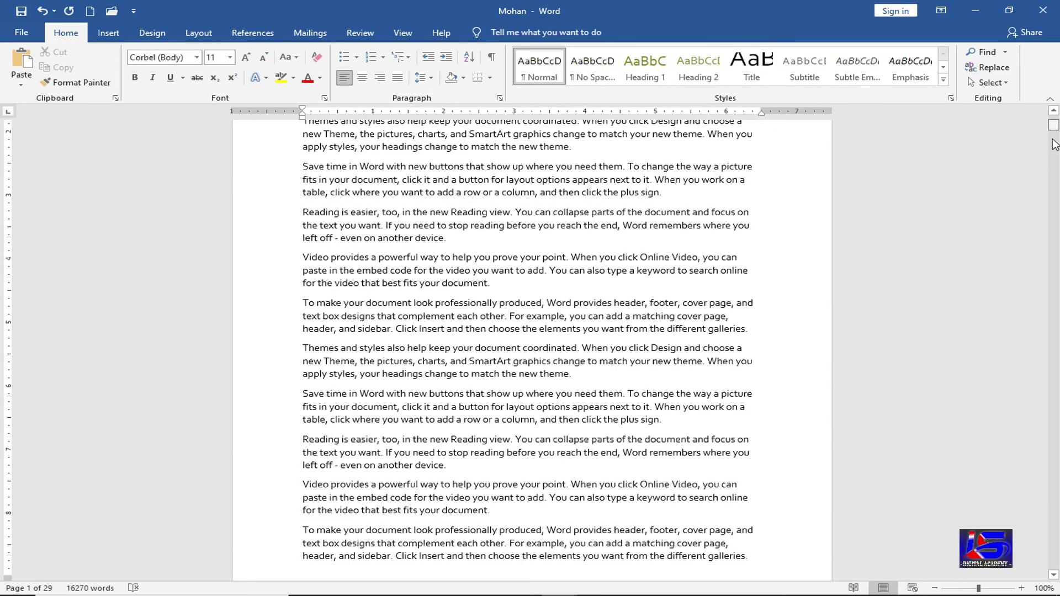
{"action": "left_click_drag", "start_coordinate": [1054, 126], "coordinate": [1053, 258]}
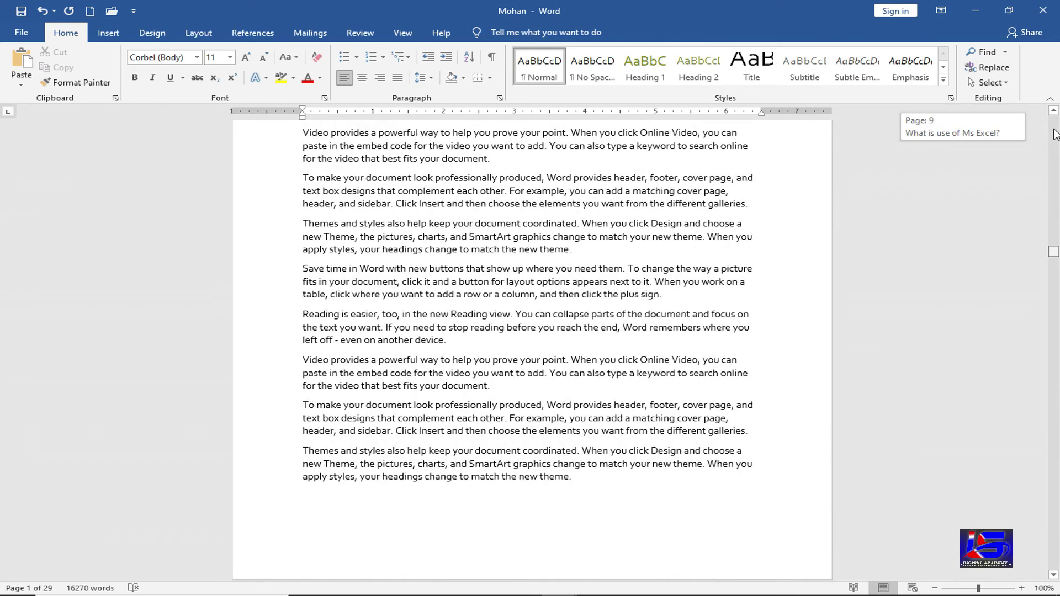
{"action": "left_click_drag", "start_coordinate": [1055, 134], "coordinate": [1054, 117]}
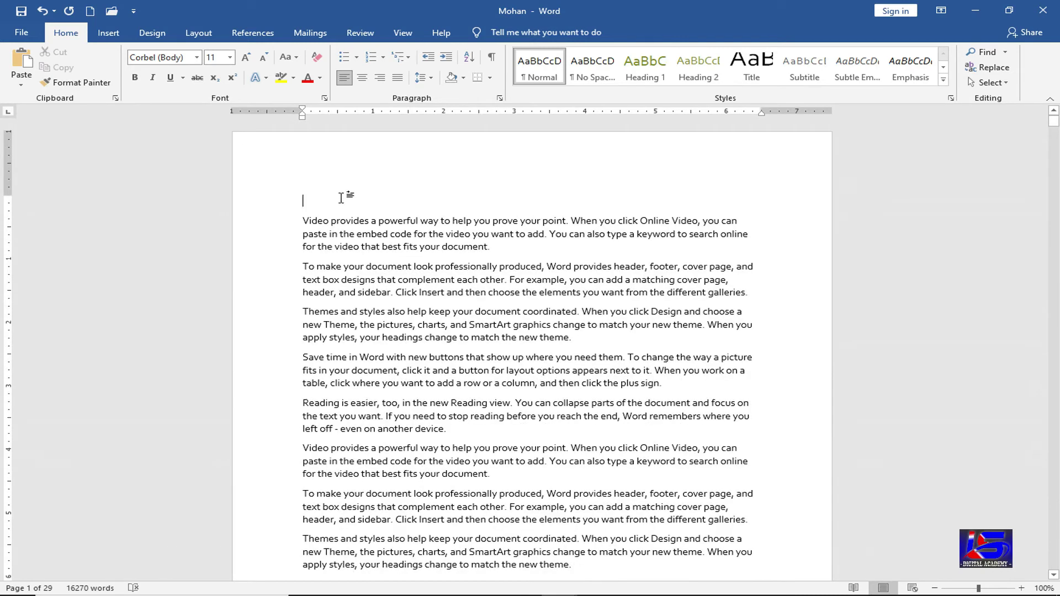
{"action": "left_click", "coordinate": [111, 35]}
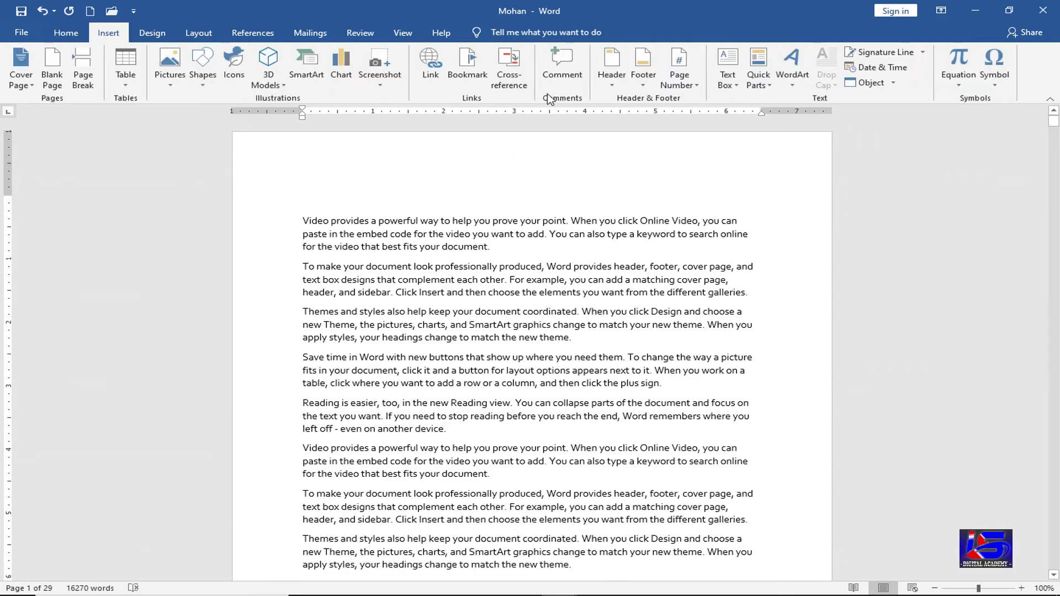
{"action": "left_click", "coordinate": [519, 84]}
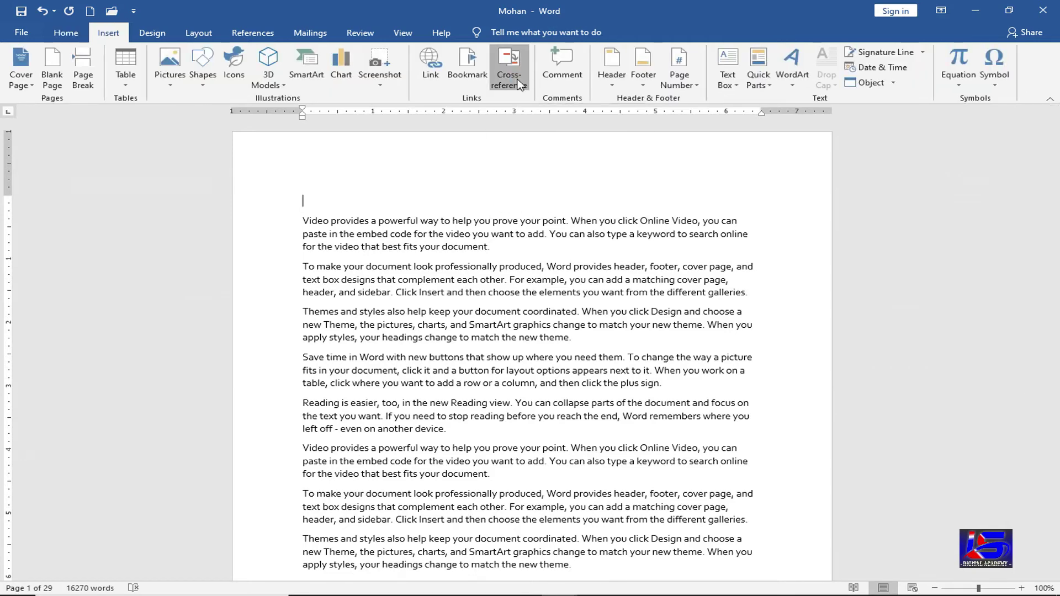
{"action": "left_click", "coordinate": [532, 219]}
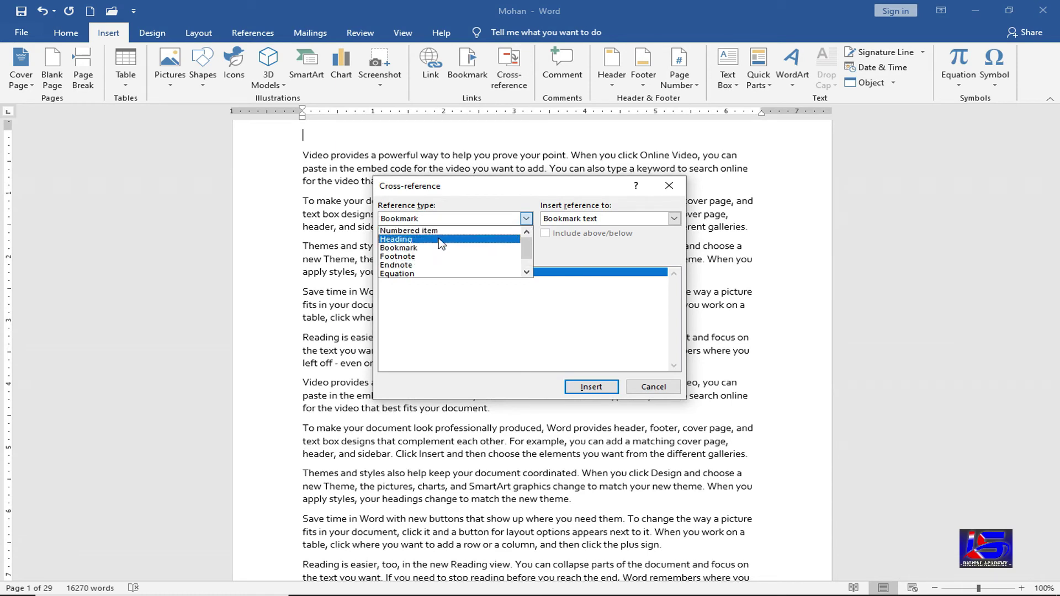
{"action": "left_click", "coordinate": [442, 239]}
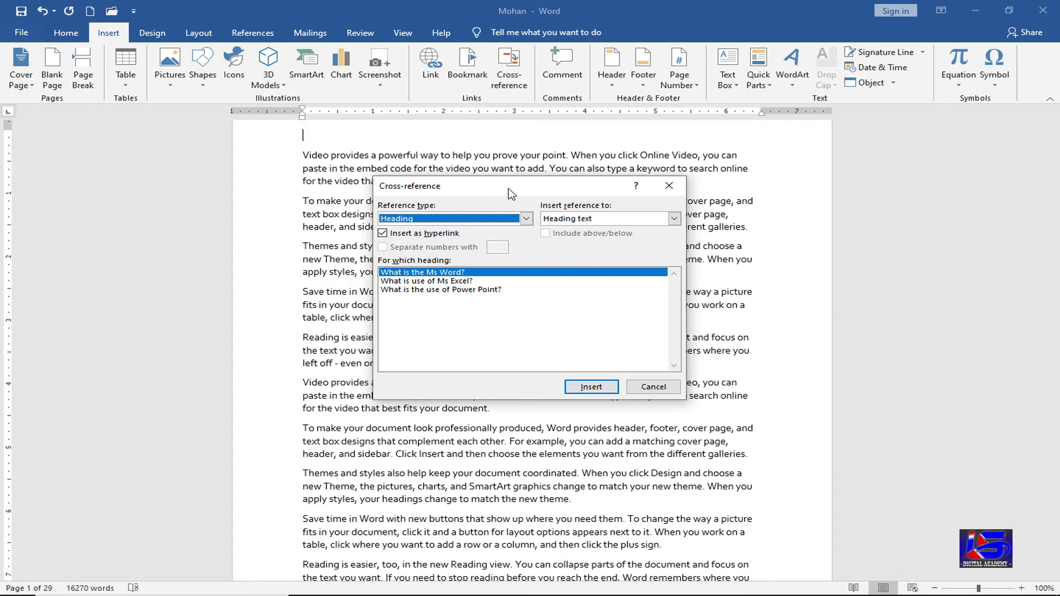
- Insert linked references to the Ms Word, Ms Excel and Power Point headings, each on its own line
{"action": "left_click_drag", "start_coordinate": [507, 188], "coordinate": [560, 190]}
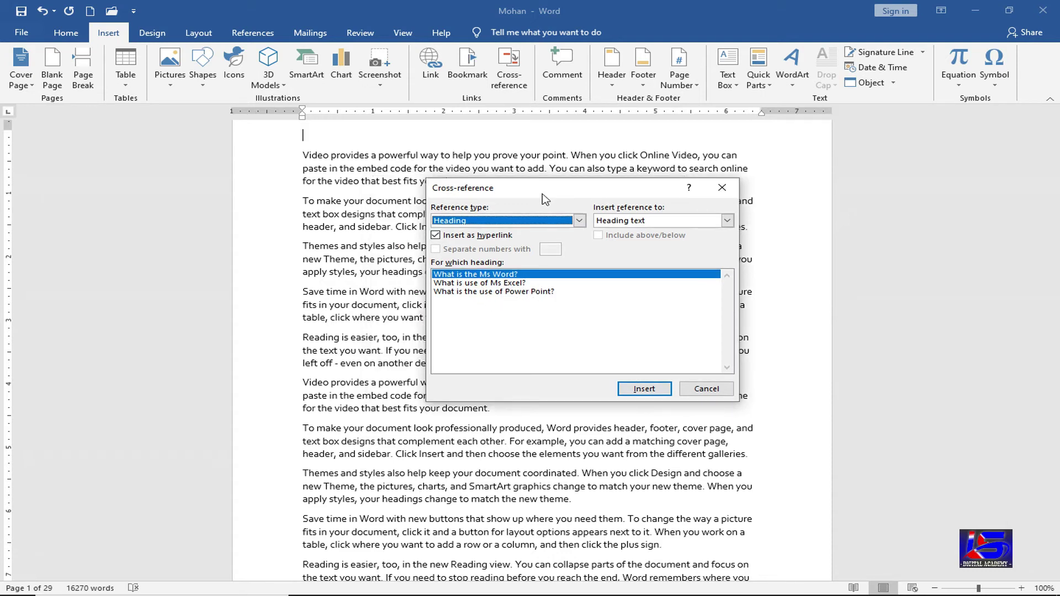
{"action": "left_click", "coordinate": [636, 390]}
{"action": "left_click", "coordinate": [410, 137]}
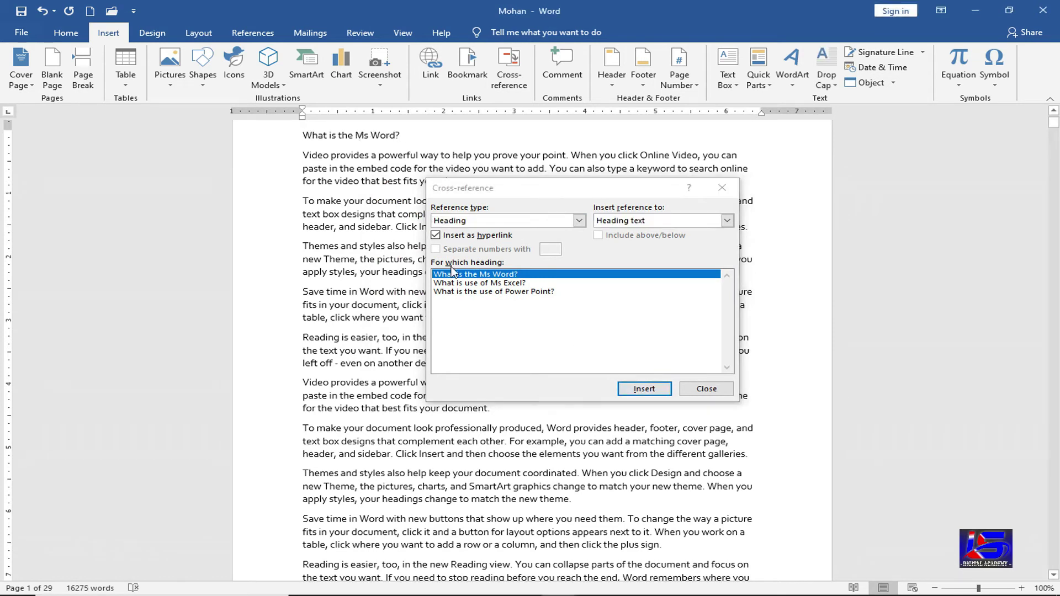
{"action": "key", "text": "Return"}
{"action": "left_click", "coordinate": [467, 283]}
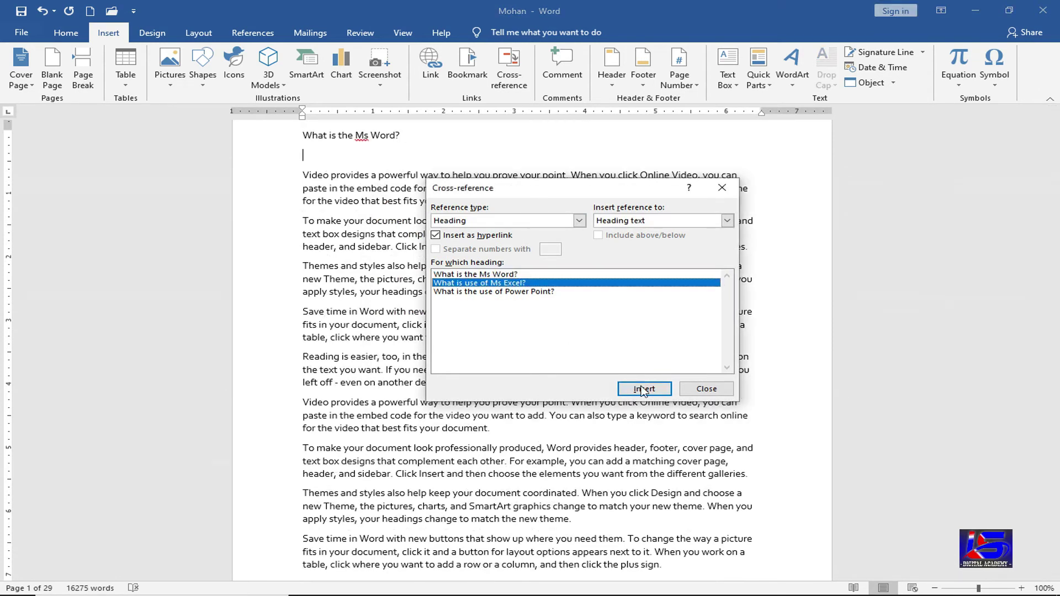
{"action": "key", "text": "Return"}
{"action": "left_click", "coordinate": [418, 157]}
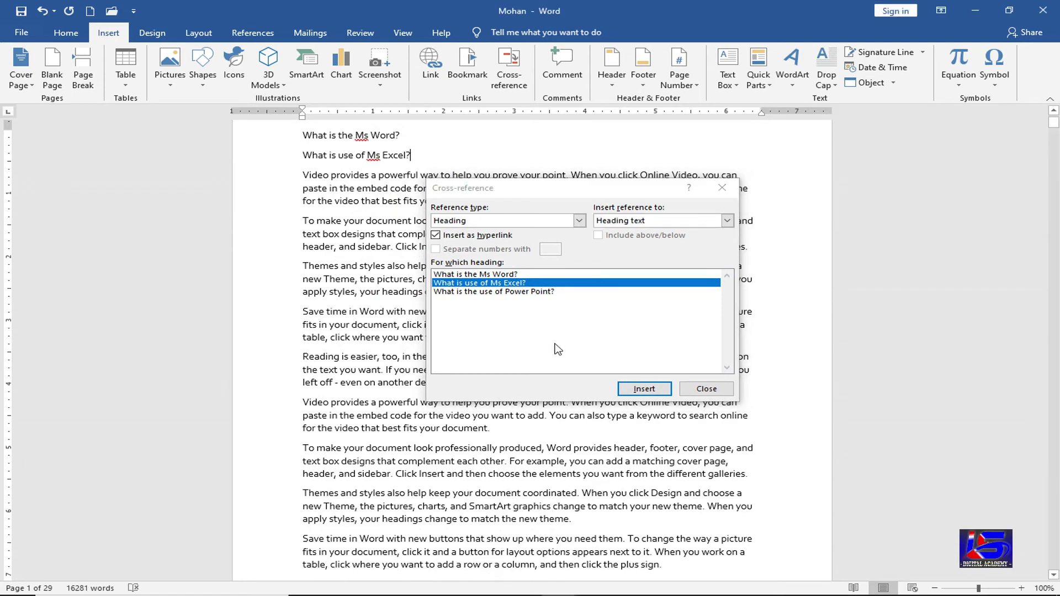
{"action": "key", "text": "Return"}
{"action": "left_click", "coordinate": [530, 292]}
{"action": "left_click", "coordinate": [655, 393]}
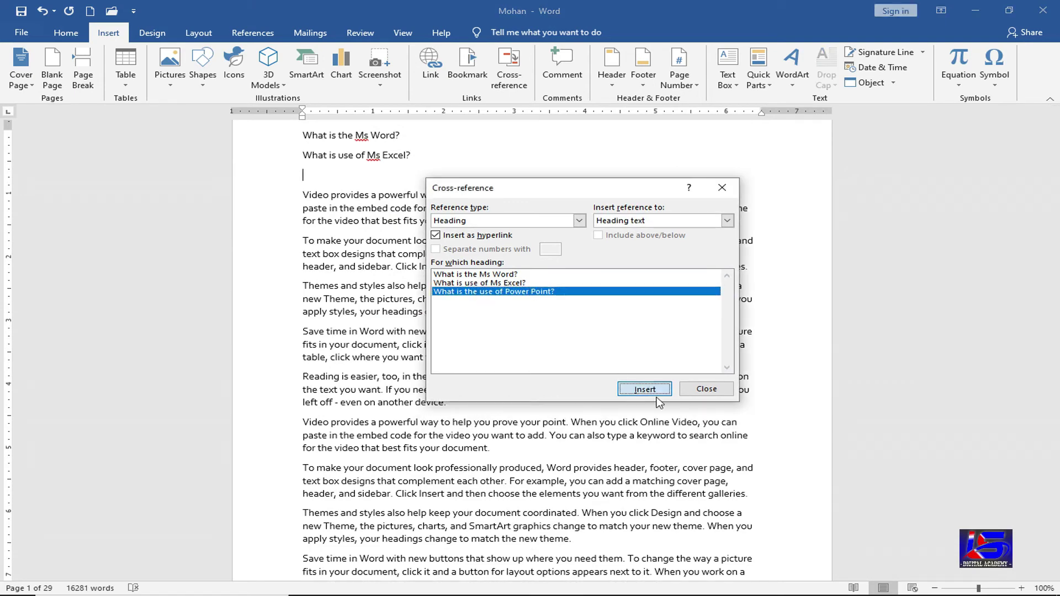
{"action": "left_click", "coordinate": [700, 393]}
{"action": "scroll", "coordinate": [551, 422], "scroll_direction": "up", "scroll_amount": 3}
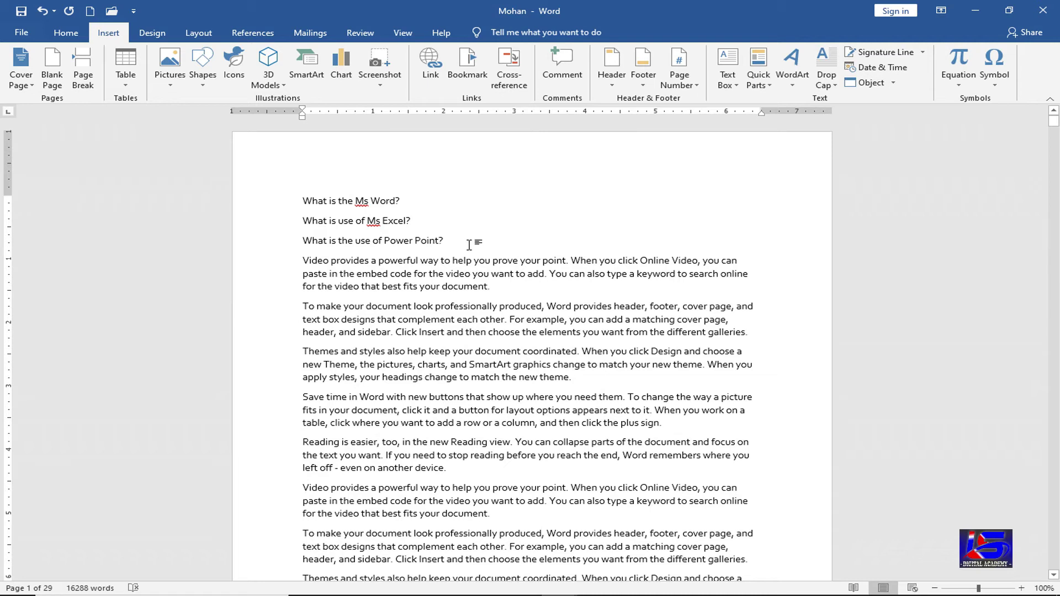
{"action": "left_click", "coordinate": [547, 319]}
{"action": "left_click", "coordinate": [1055, 162]}
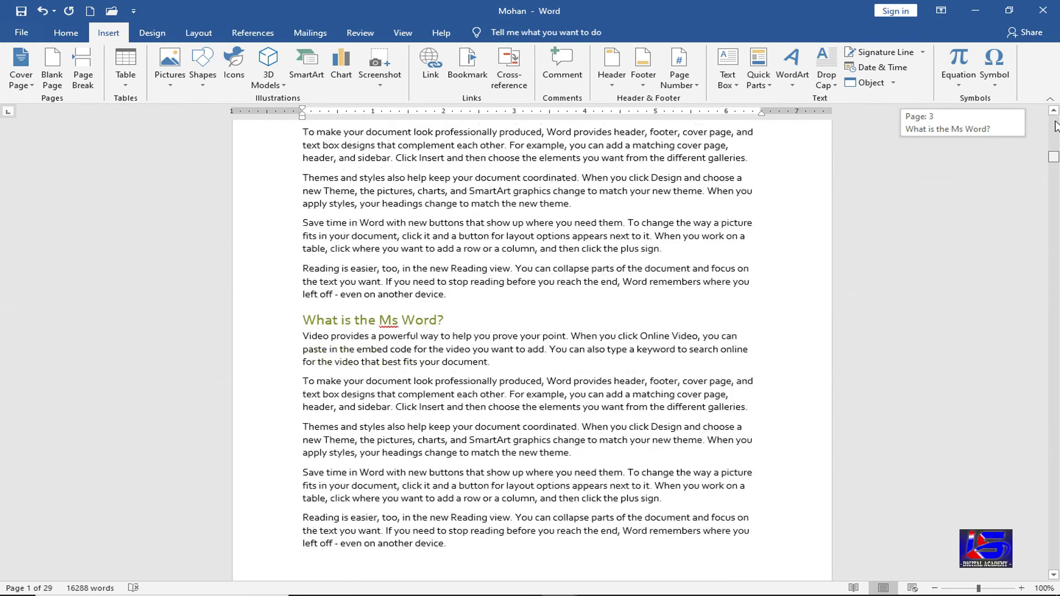
{"action": "left_click_drag", "start_coordinate": [1055, 126], "coordinate": [1055, 117]}
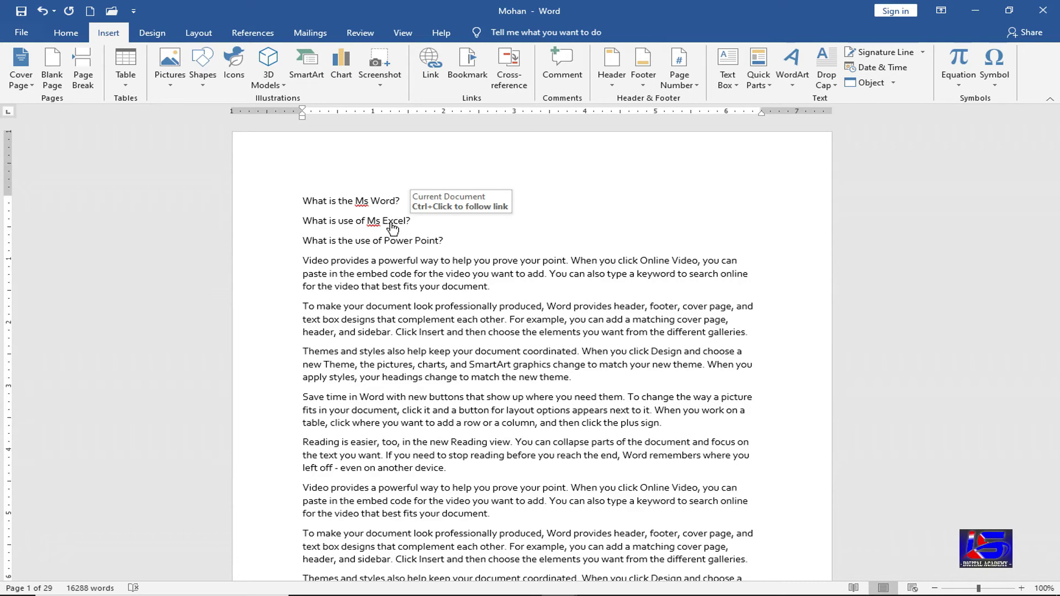
{"action": "left_click", "coordinate": [392, 225], "text": "ctrl"}
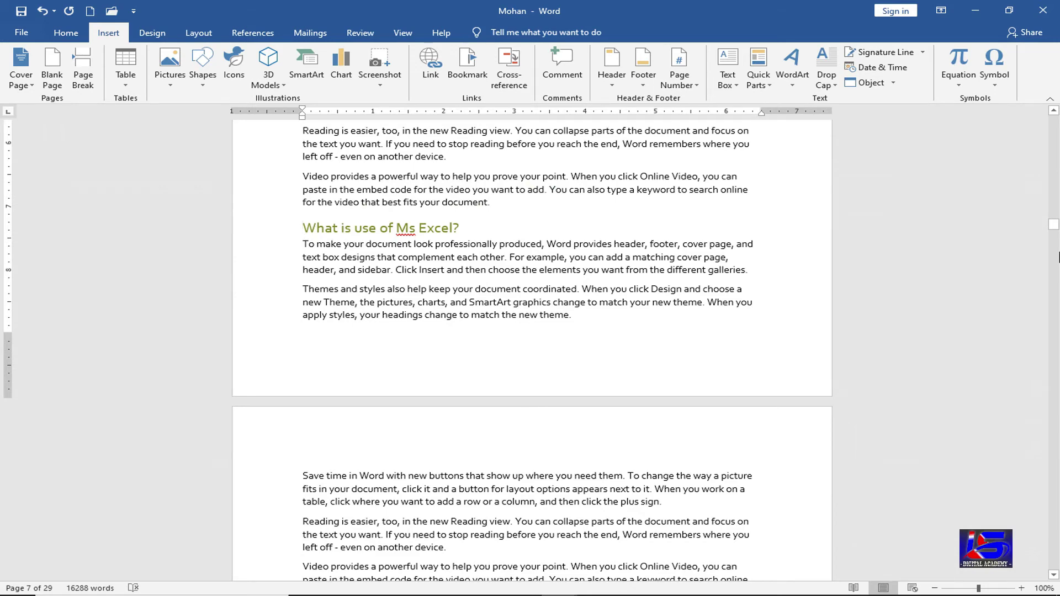
{"action": "left_click_drag", "start_coordinate": [1054, 225], "coordinate": [1057, 114]}
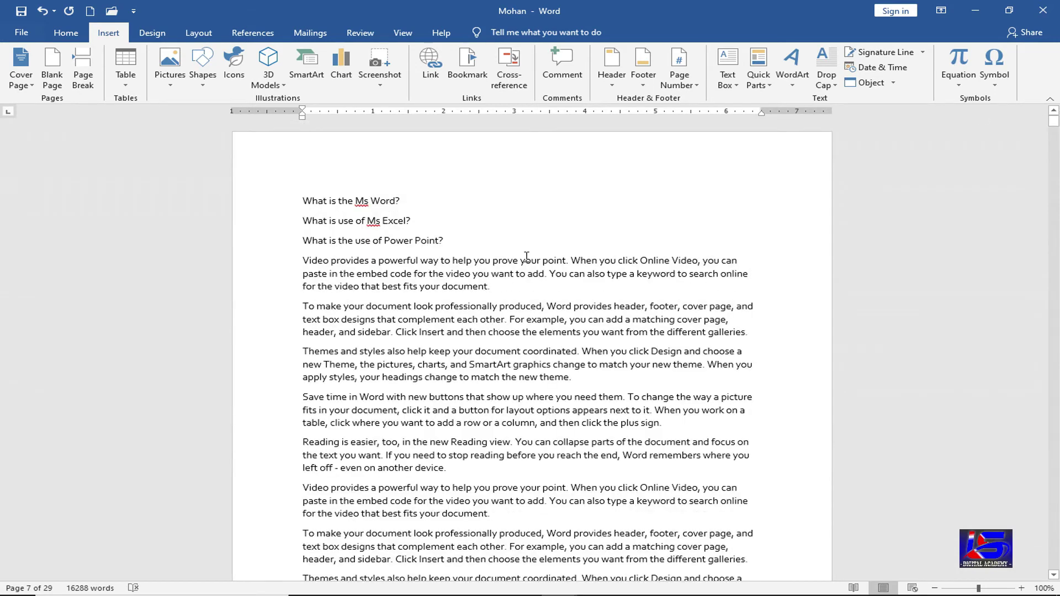
{"action": "left_click", "coordinate": [391, 244]}
{"action": "left_click", "coordinate": [392, 244], "text": "ctrl"}
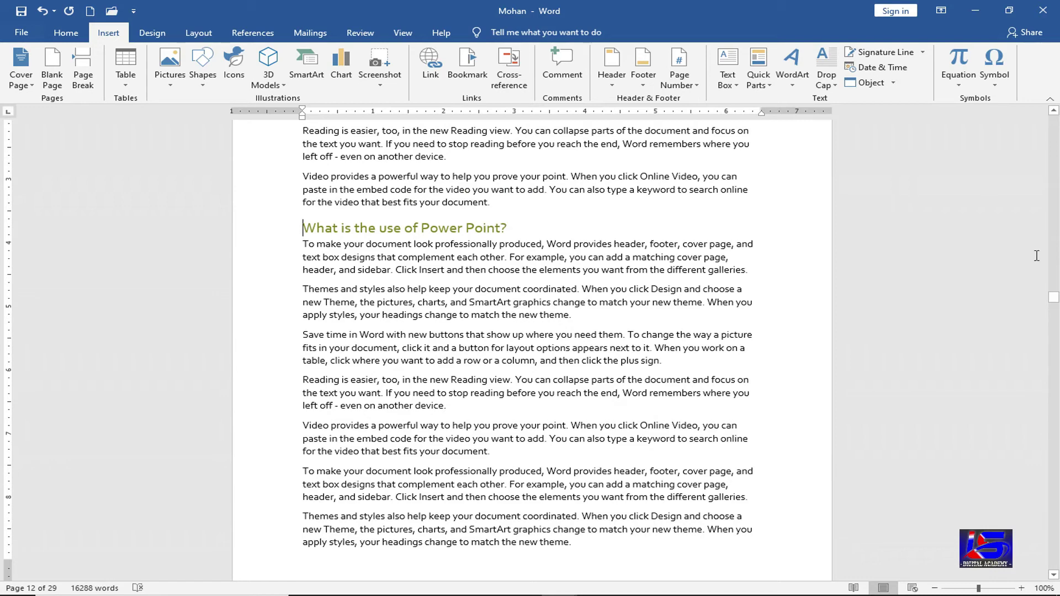
{"action": "left_click_drag", "start_coordinate": [1053, 301], "coordinate": [1054, 292]}
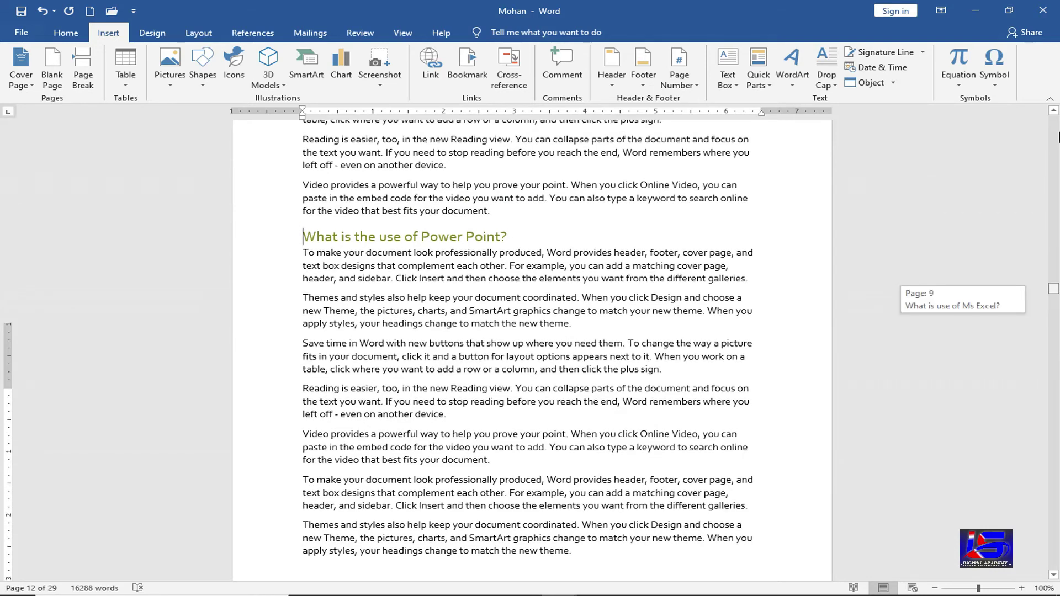
{"action": "left_click_drag", "start_coordinate": [1058, 137], "coordinate": [1056, 118]}
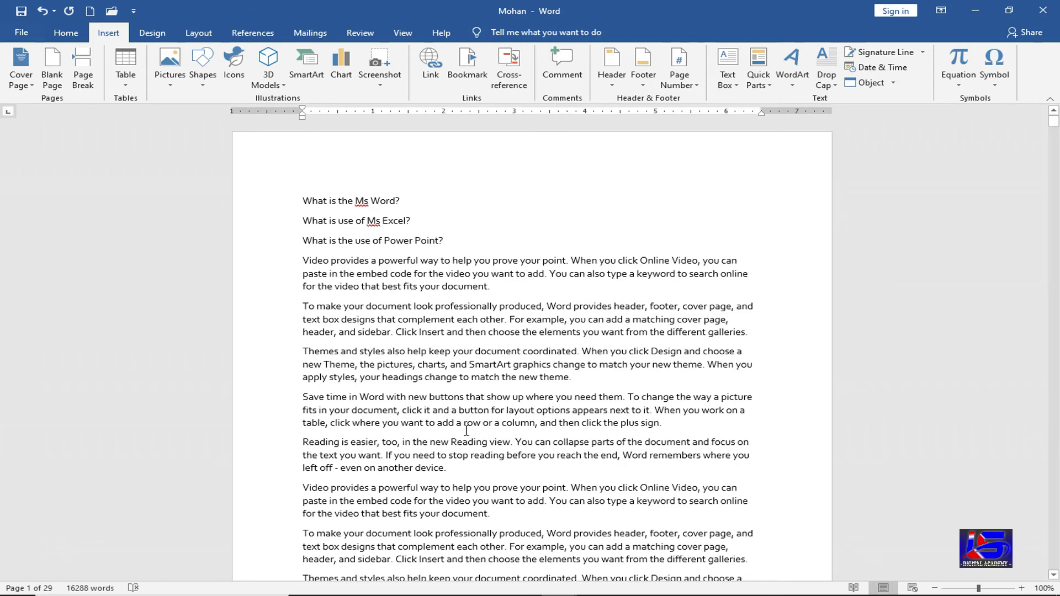
- Add the comment 'Change osids fhsdlif ldsi lf' to the 'Reading is easier' paragraph
{"action": "left_click", "coordinate": [492, 429]}
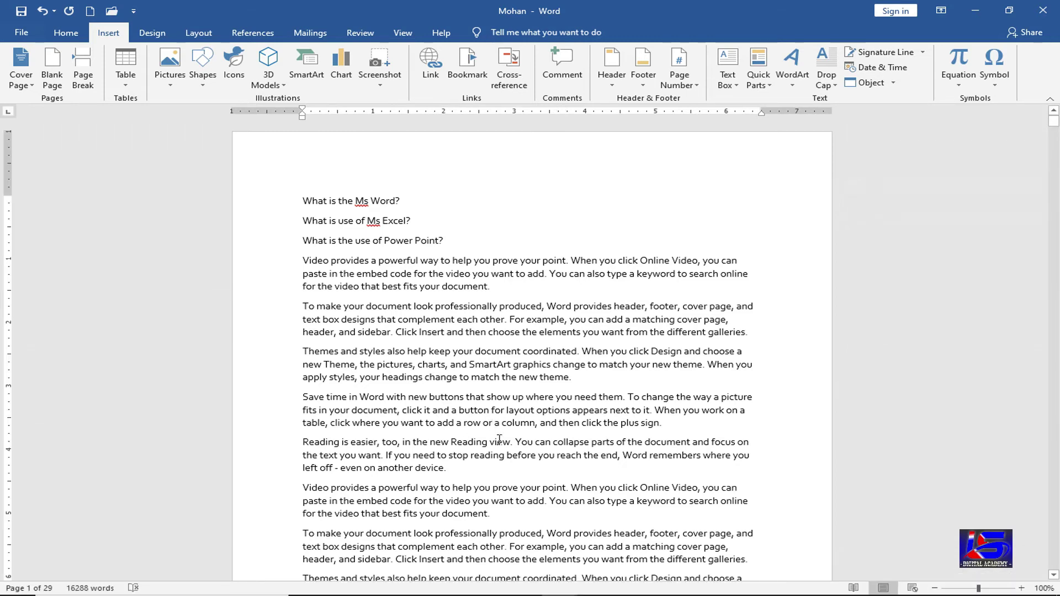
{"action": "scroll", "coordinate": [526, 441], "scroll_direction": "down", "scroll_amount": 2}
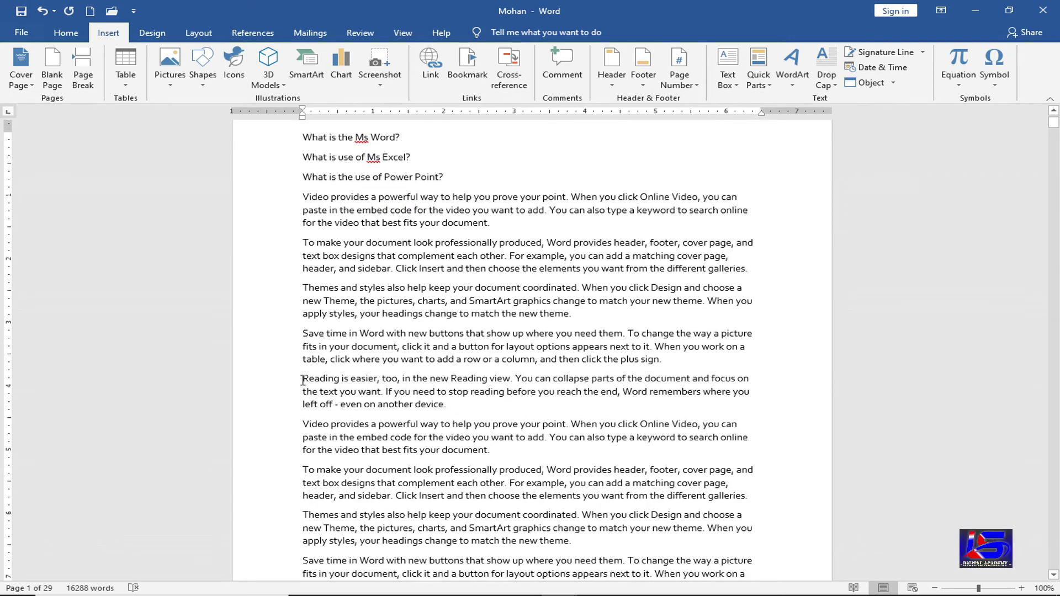
{"action": "left_click_drag", "start_coordinate": [303, 380], "coordinate": [447, 409]}
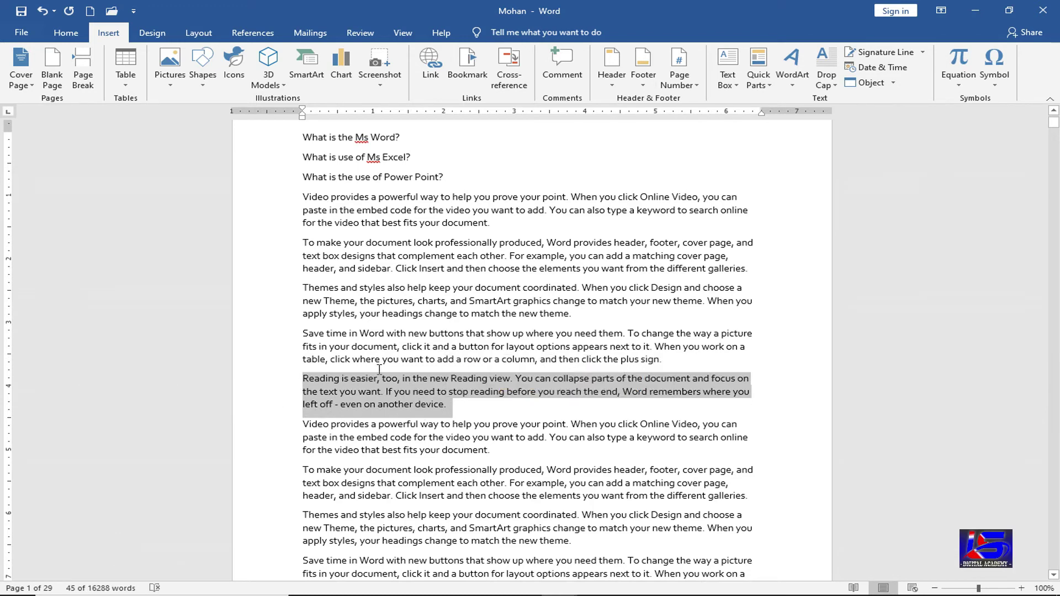
{"action": "left_click", "coordinate": [573, 81]}
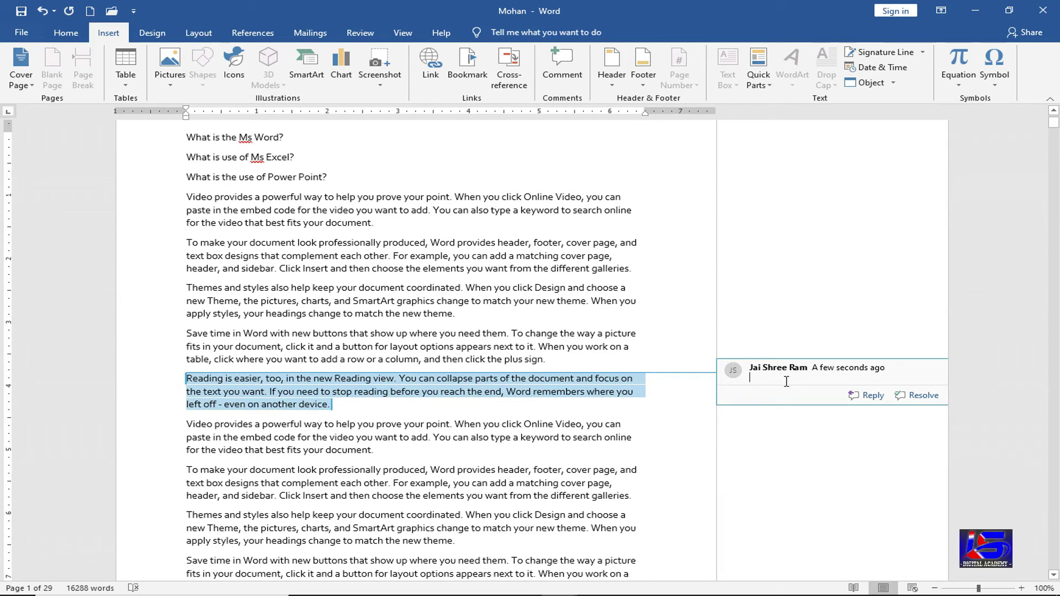
{"action": "type", "text": "Change "}
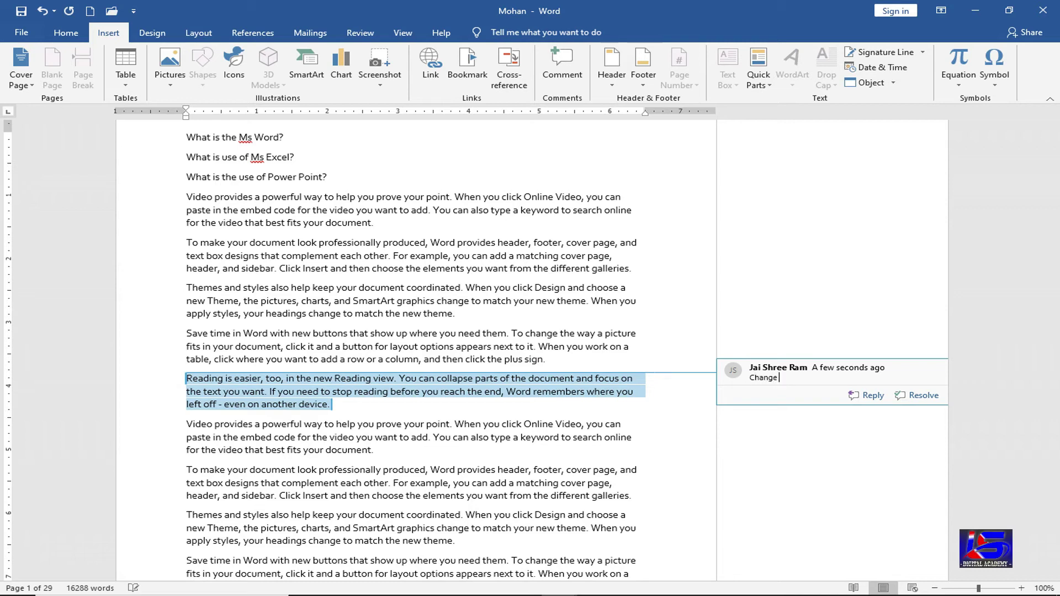
{"action": "type", "text": "osids fhsdlif ldsi lf"}
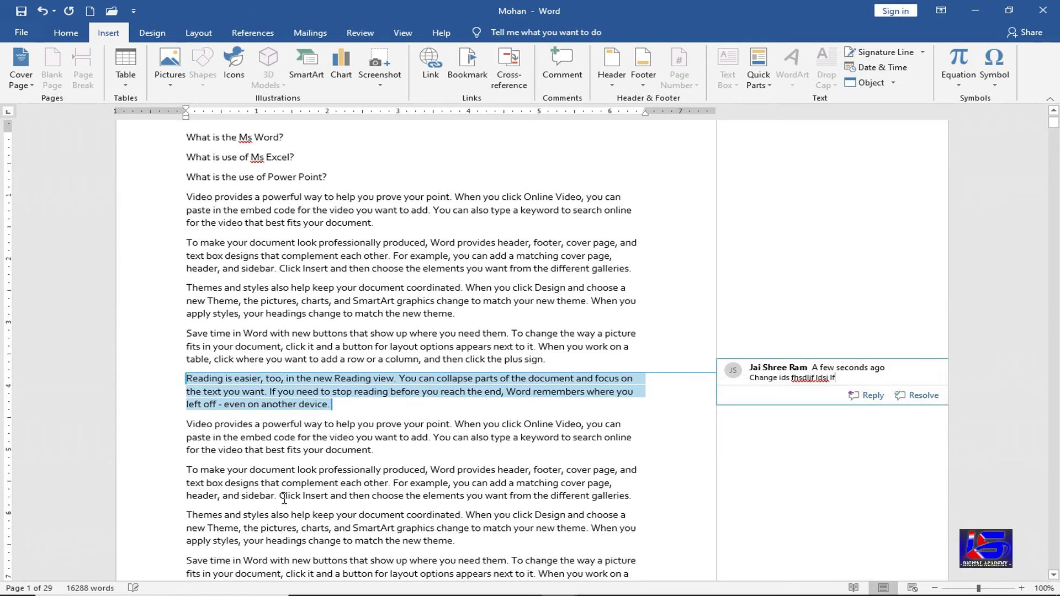
- Select the word 'and' in the 'Click Insert and then choose' line
{"action": "left_click_drag", "start_coordinate": [279, 495], "coordinate": [406, 495]}
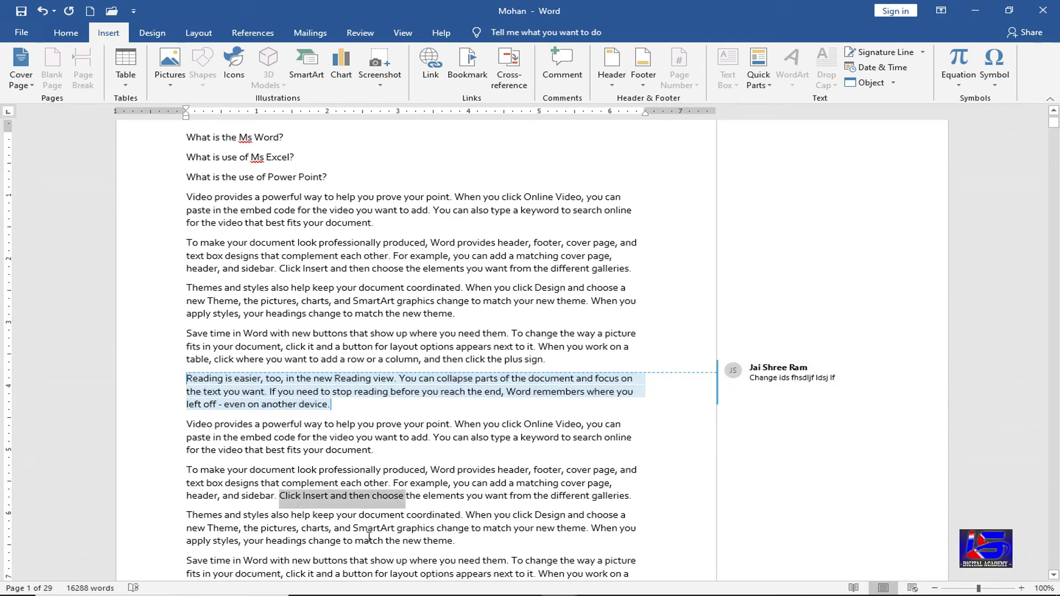
{"action": "left_click", "coordinate": [336, 496]}
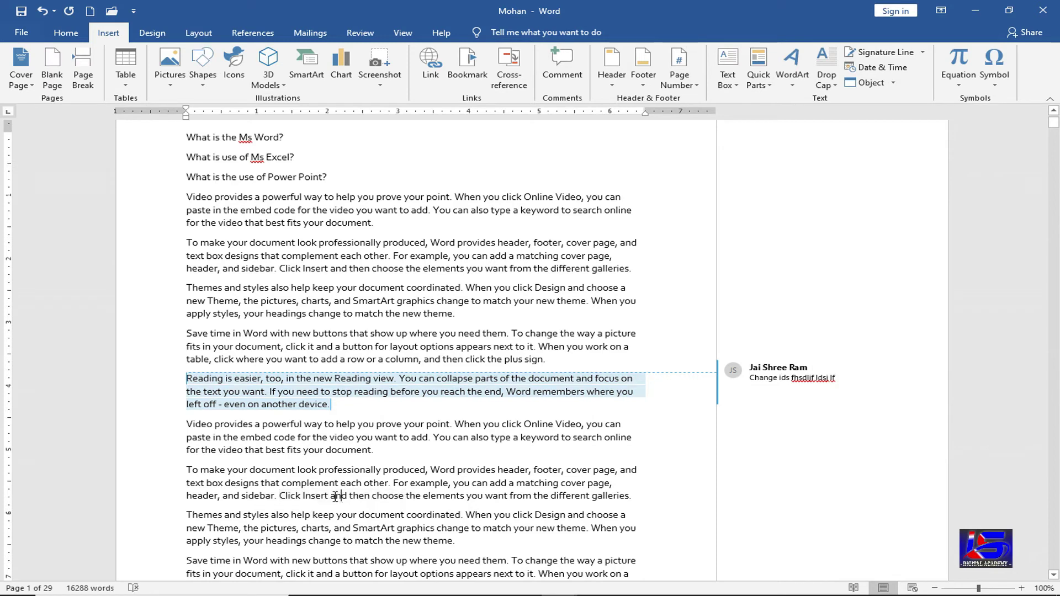
{"action": "double_click", "coordinate": [335, 495]}
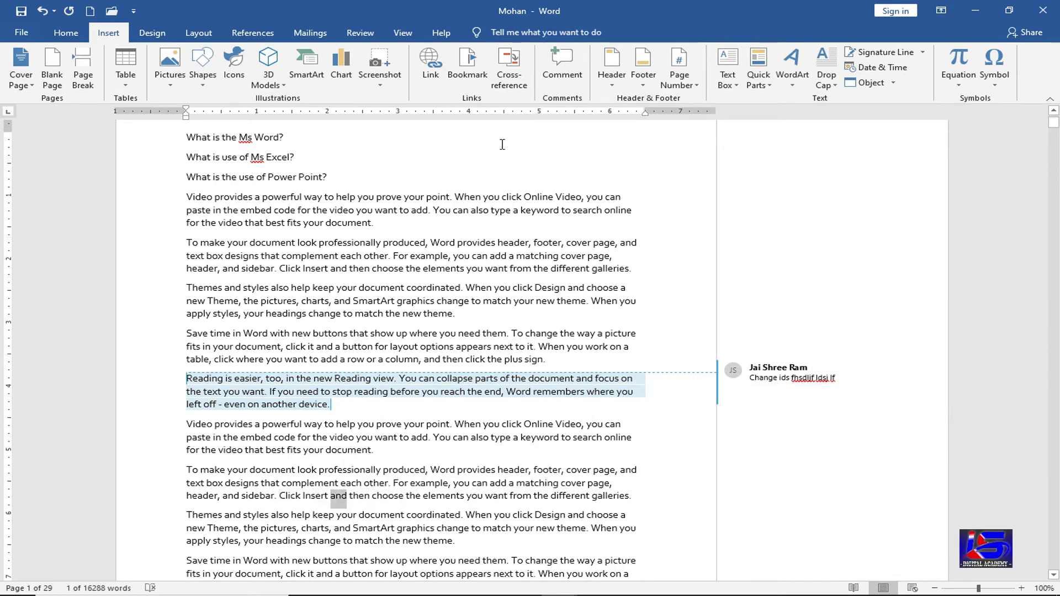
- Add comments 'Dsf dsf sdf' on 'and' and 'Sadfsdf' on the 'To make your document' paragraph
{"action": "left_click", "coordinate": [563, 68]}
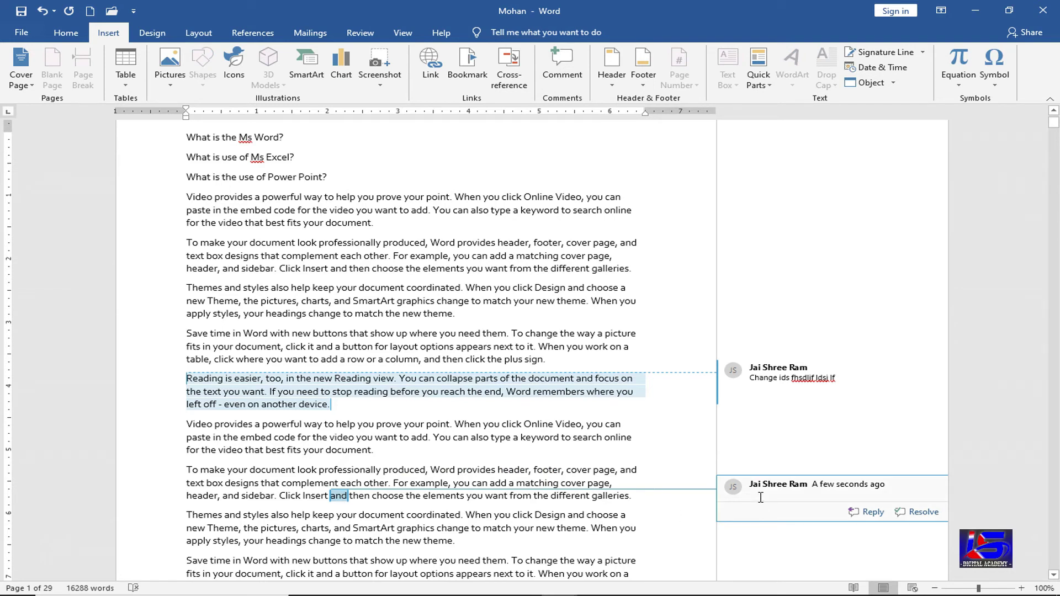
{"action": "type", "text": "Dsf dsf sdf"}
{"action": "left_click_drag", "start_coordinate": [188, 243], "coordinate": [632, 269]}
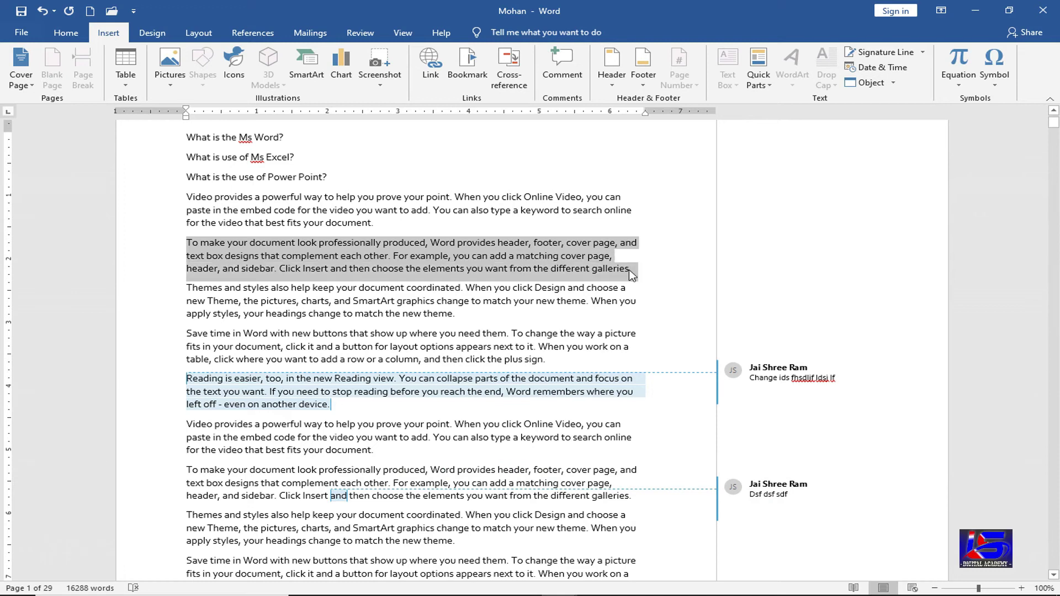
{"action": "left_click", "coordinate": [562, 68]}
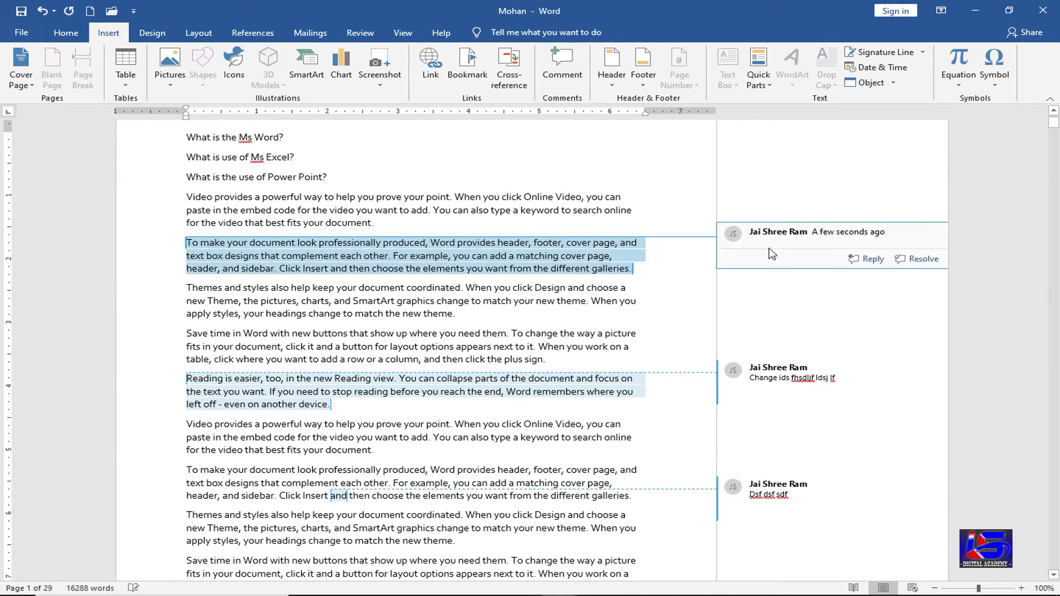
{"action": "type", "text": "Sadfsdf"}
{"action": "left_click", "coordinate": [793, 243]}
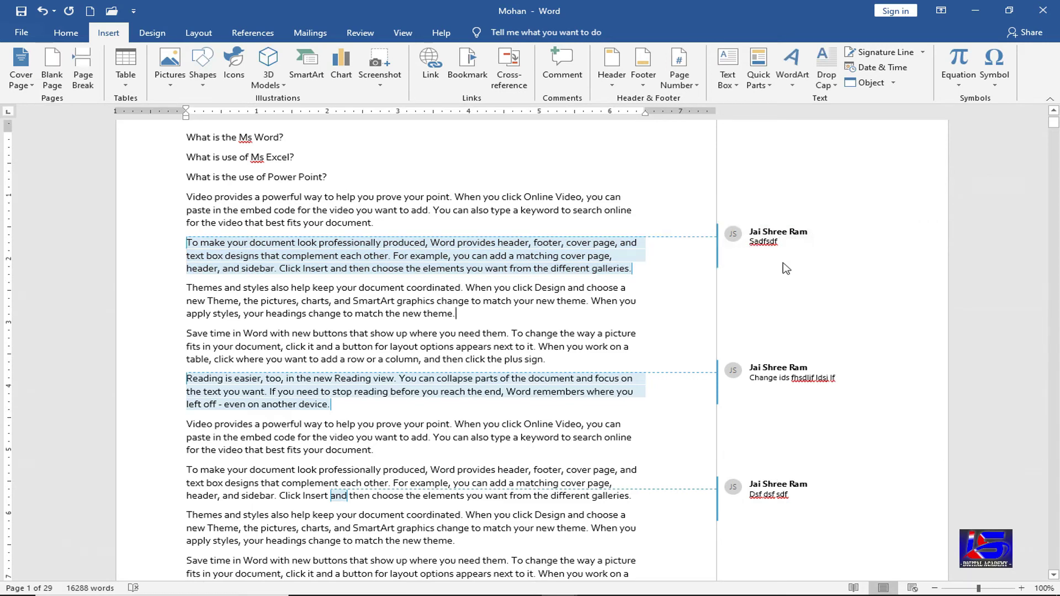
- Delete the Sadfsdf comment, the 'change ids' comment and the last remaining comment
{"action": "mouse_move", "coordinate": [776, 518]}
{"action": "mouse_move", "coordinate": [765, 252]}
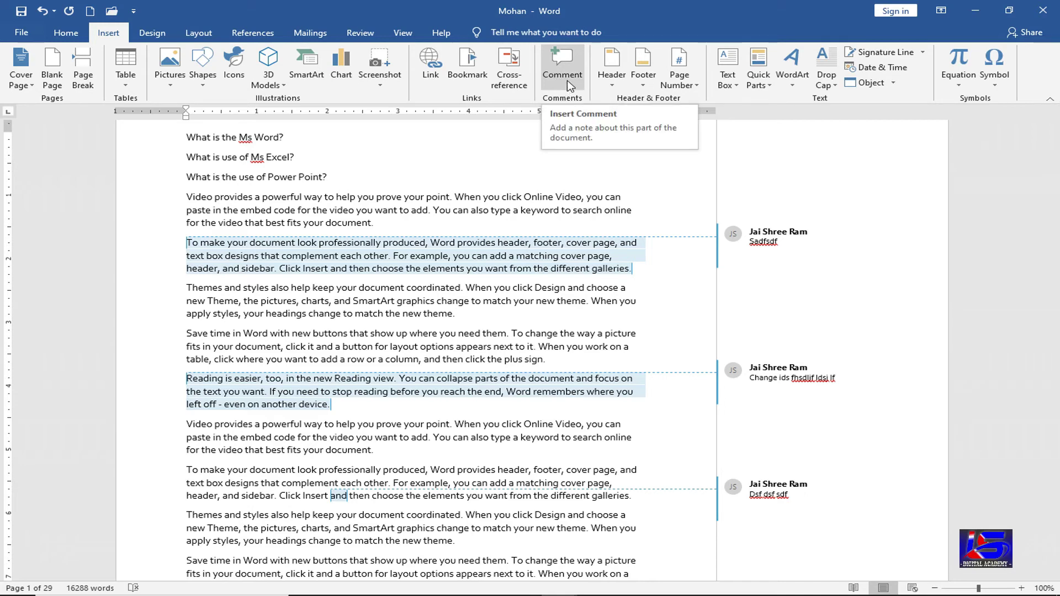
{"action": "left_click", "coordinate": [789, 246]}
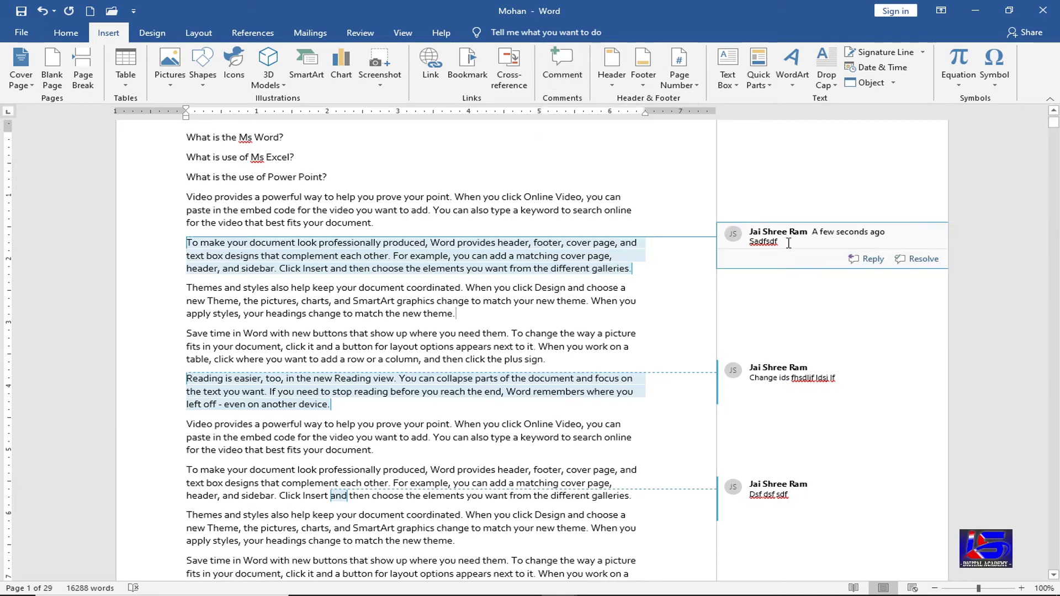
{"action": "right_click", "coordinate": [789, 243]}
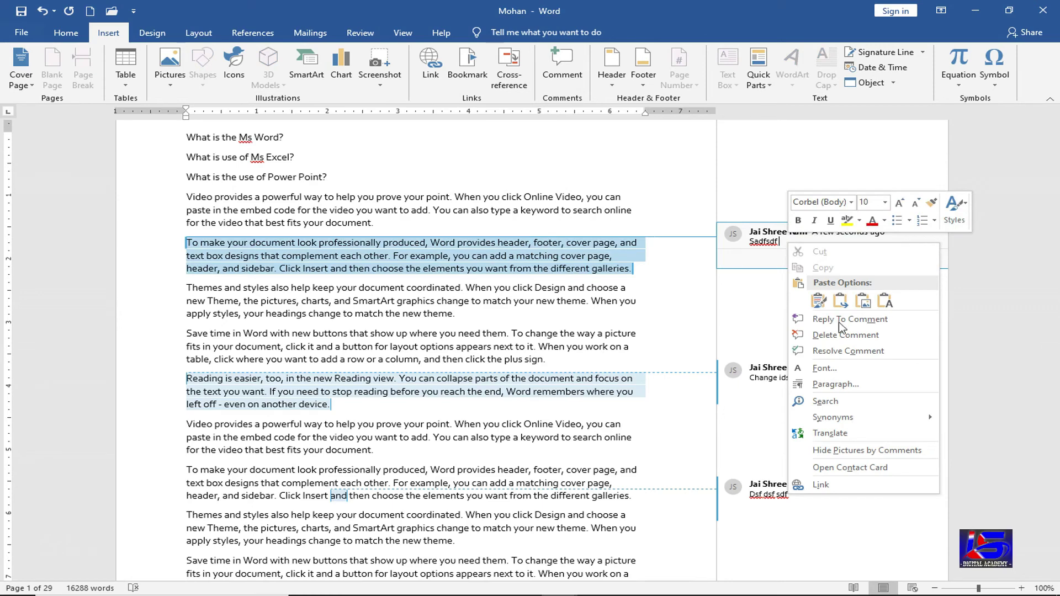
{"action": "left_click", "coordinate": [845, 336]}
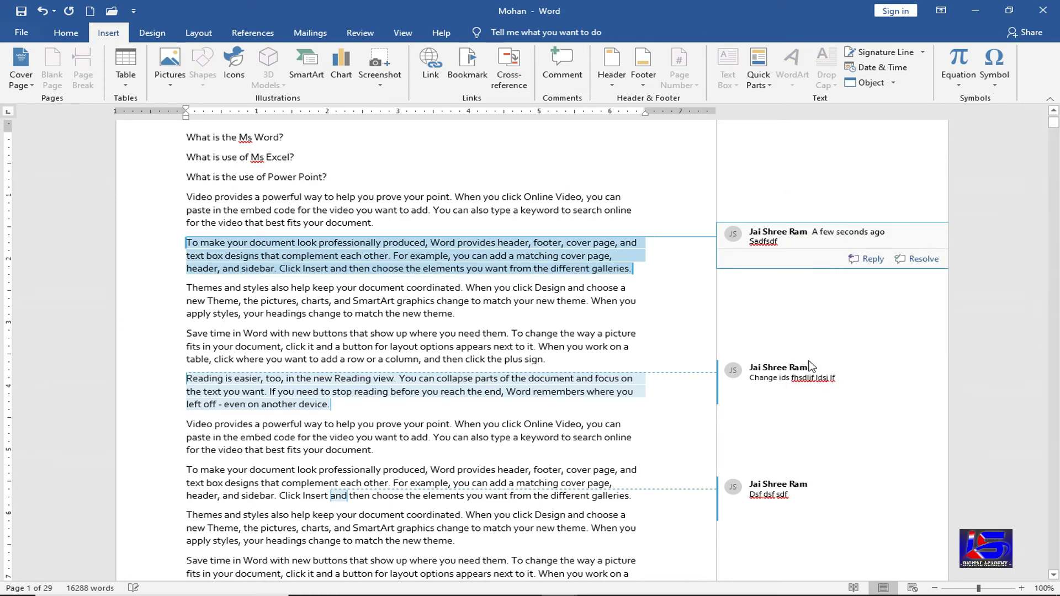
{"action": "right_click", "coordinate": [775, 376]}
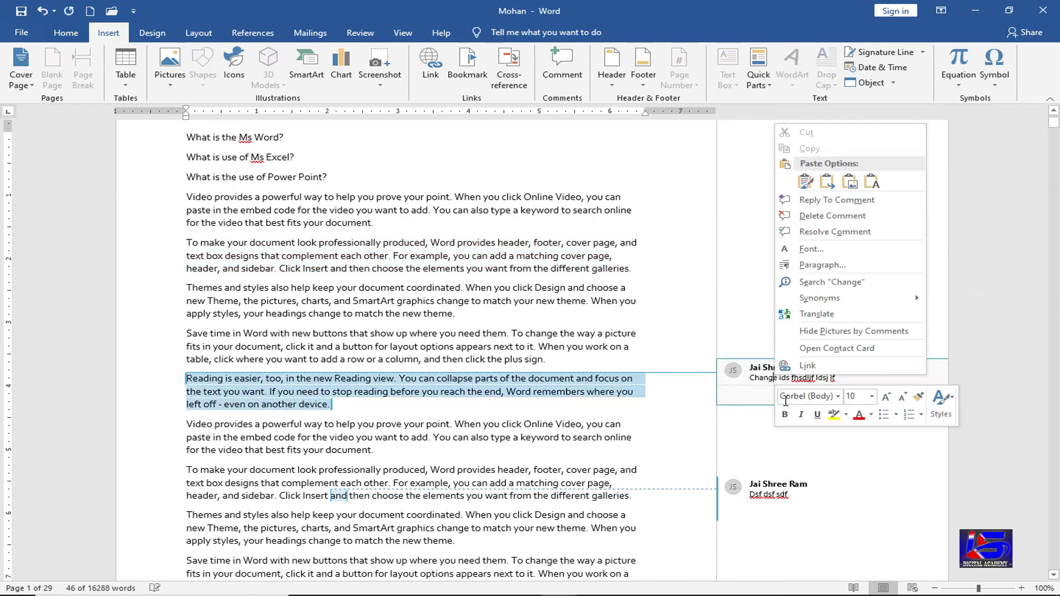
{"action": "left_click", "coordinate": [819, 216]}
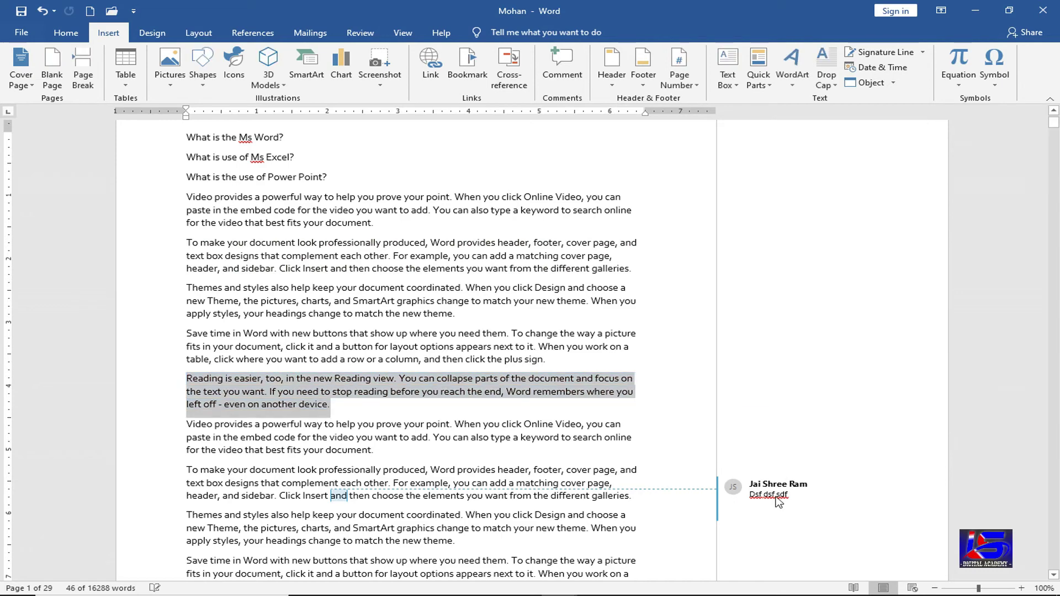
{"action": "right_click", "coordinate": [821, 496]}
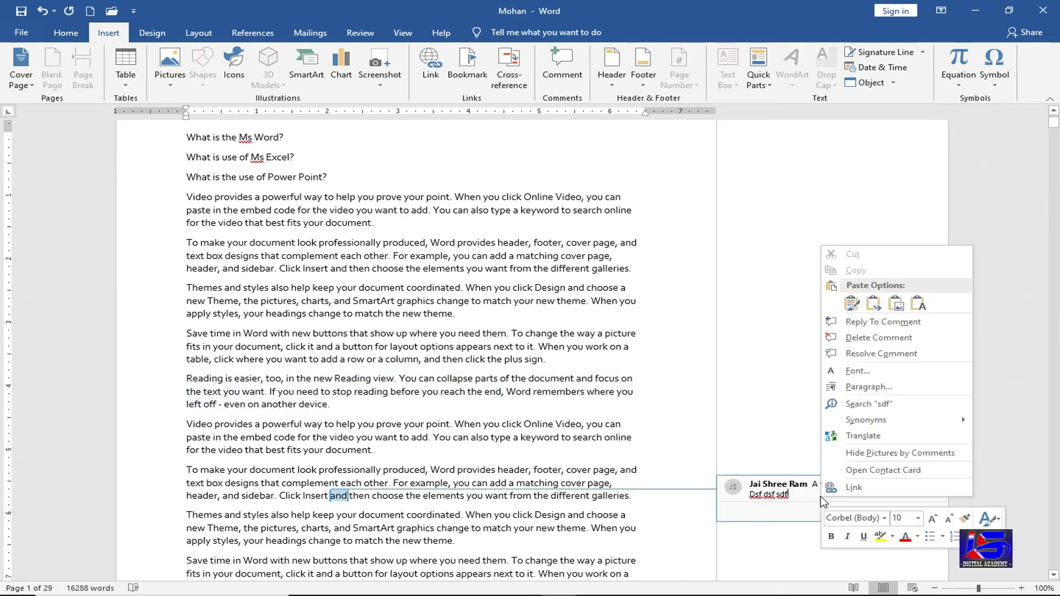
{"action": "left_click", "coordinate": [857, 338]}
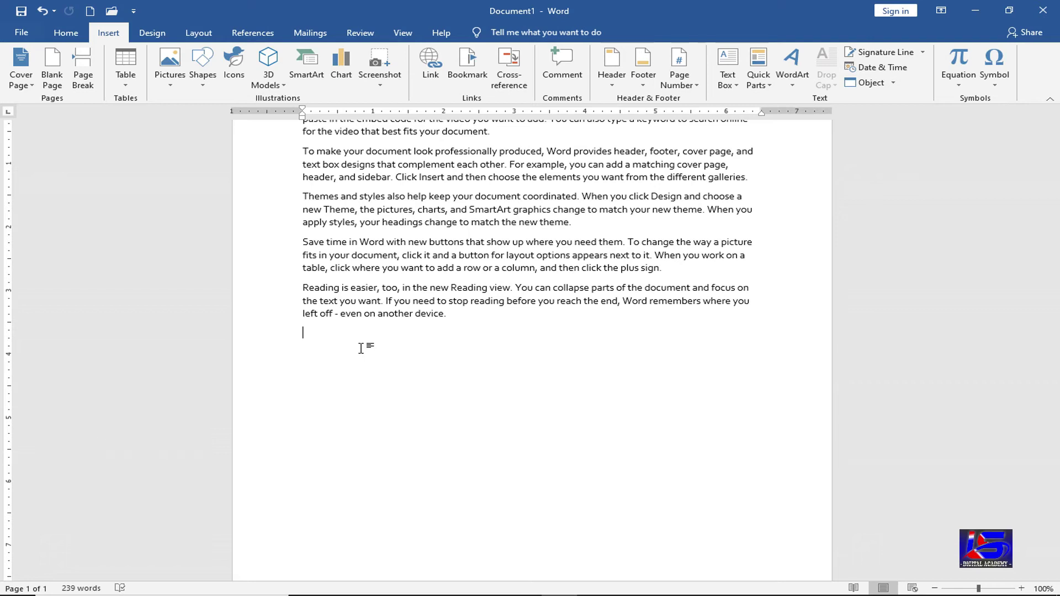
- Insert the green Banded header and type 'MS . OFFICE 2019' in its document title placeholder
{"action": "left_click", "coordinate": [611, 86]}
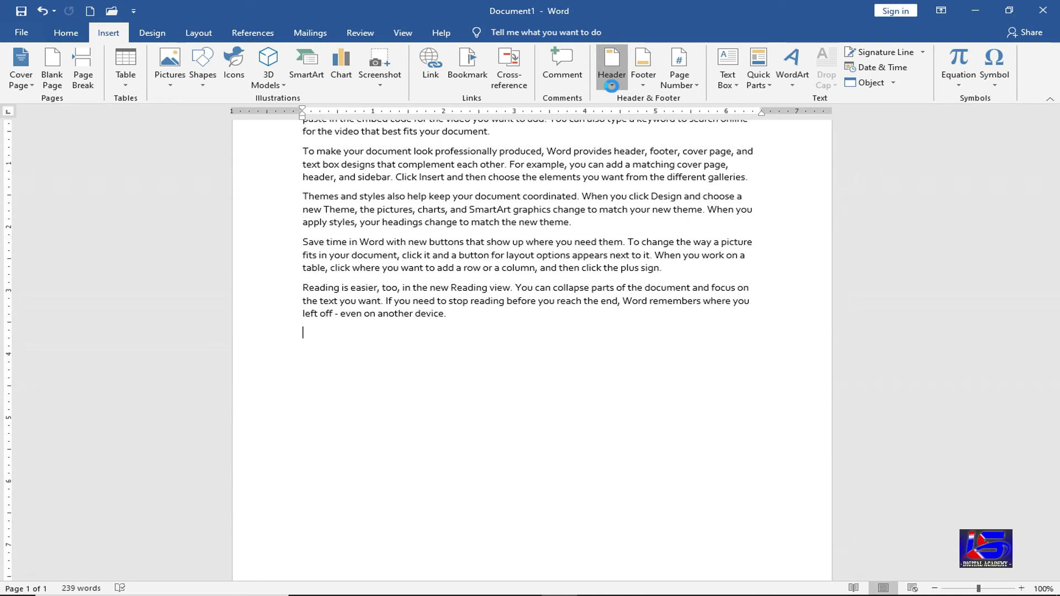
{"action": "left_click", "coordinate": [611, 86]}
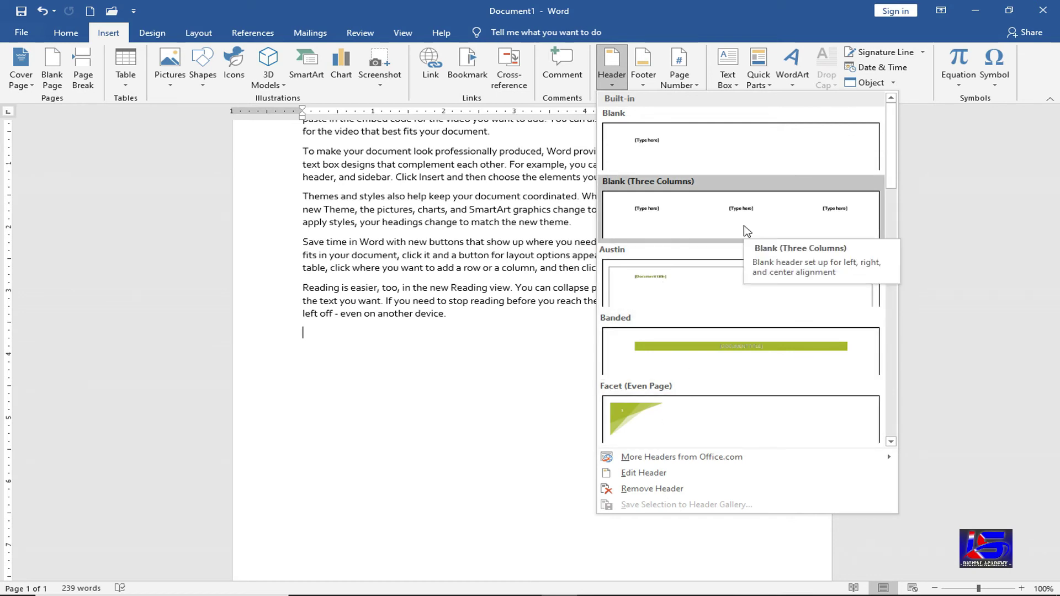
{"action": "left_click", "coordinate": [724, 360]}
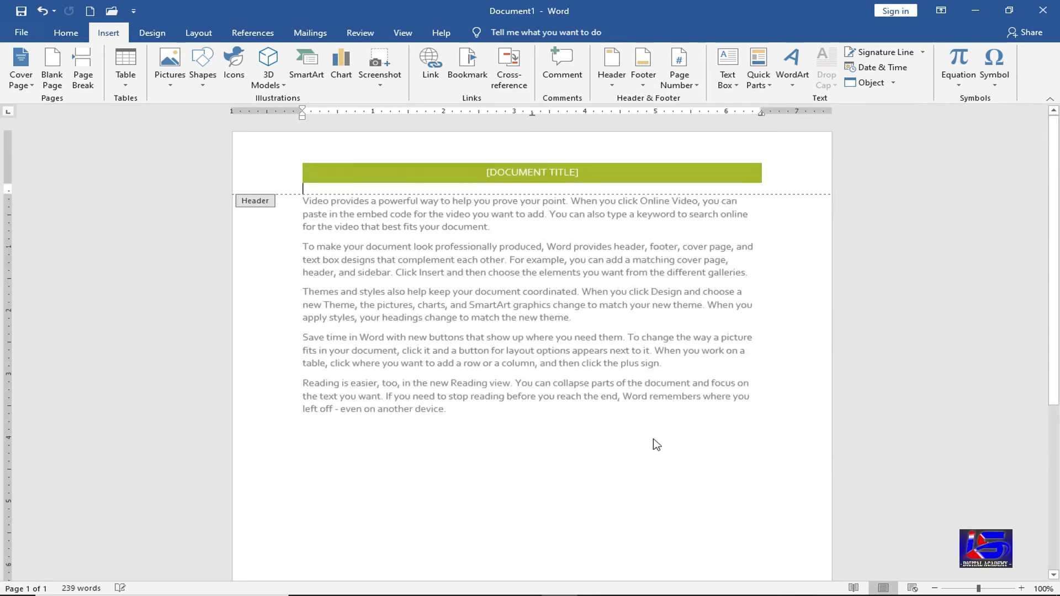
{"action": "left_click", "coordinate": [535, 172]}
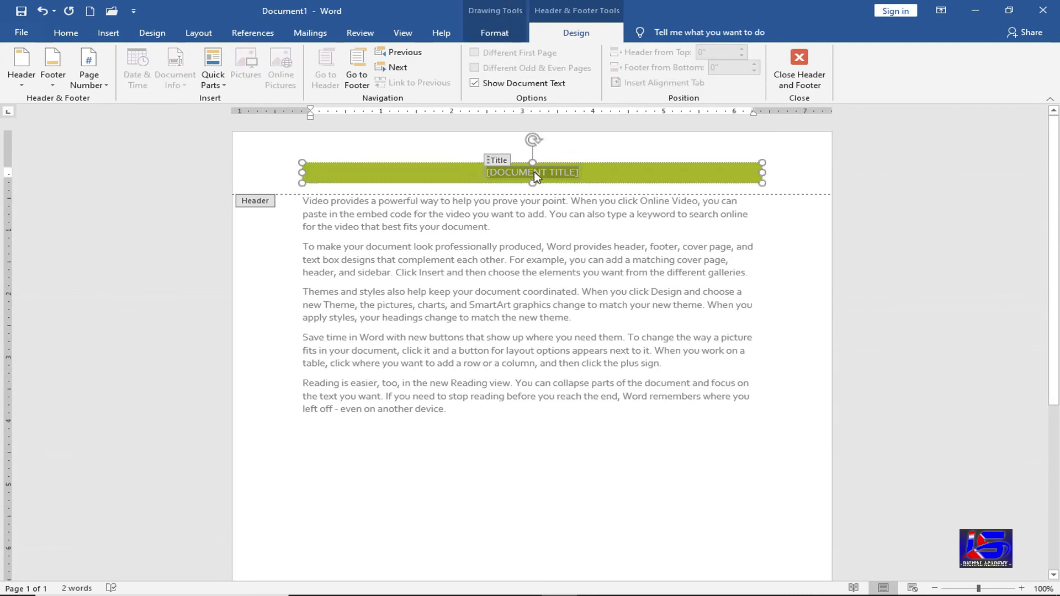
{"action": "type", "text": "MS"}
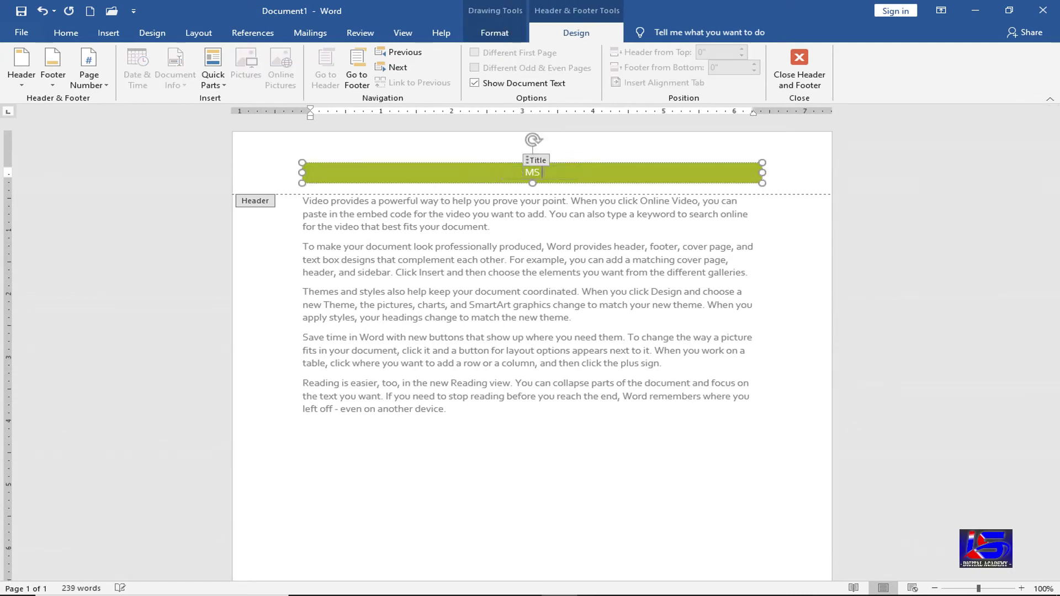
{"action": "type", "text": " . OFFICE"}
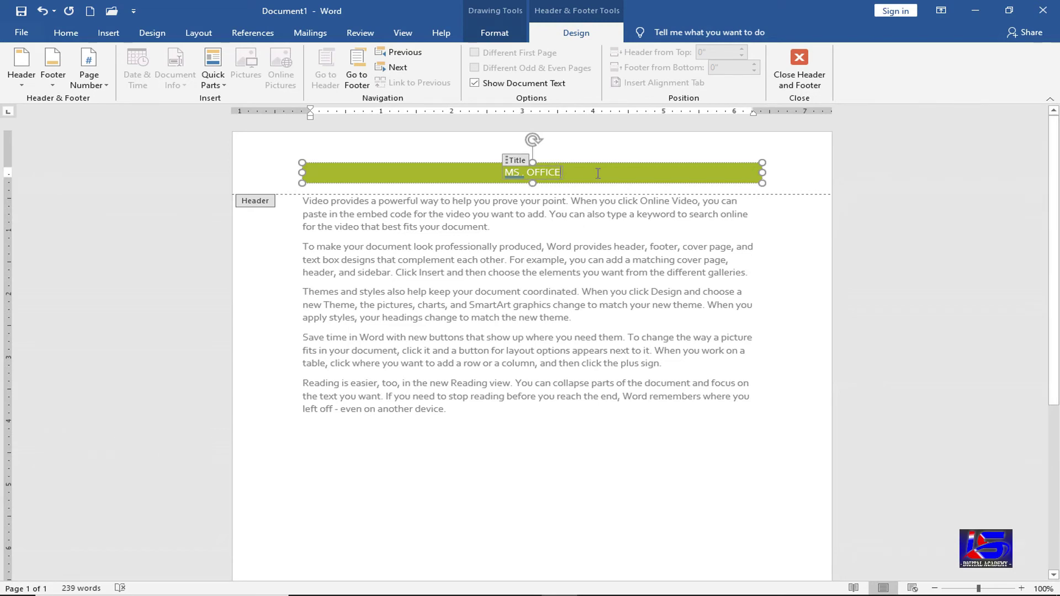
{"action": "type", "text": " 2019"}
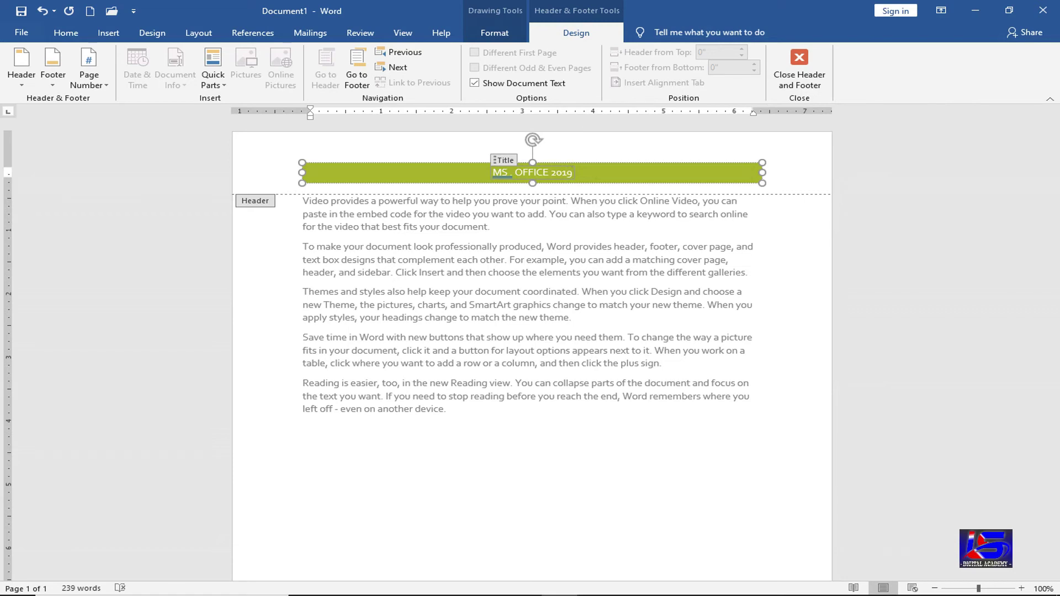
- Close the header, reopen it, undo the title change, and place the cursor in the empty footer
{"action": "left_click", "coordinate": [802, 82]}
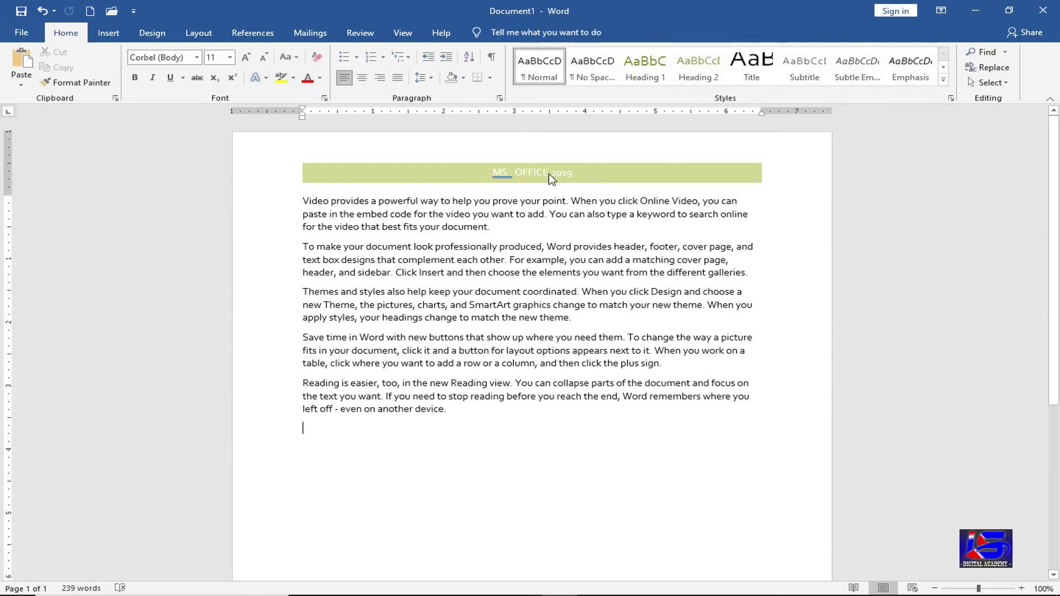
{"action": "double_click", "coordinate": [505, 173]}
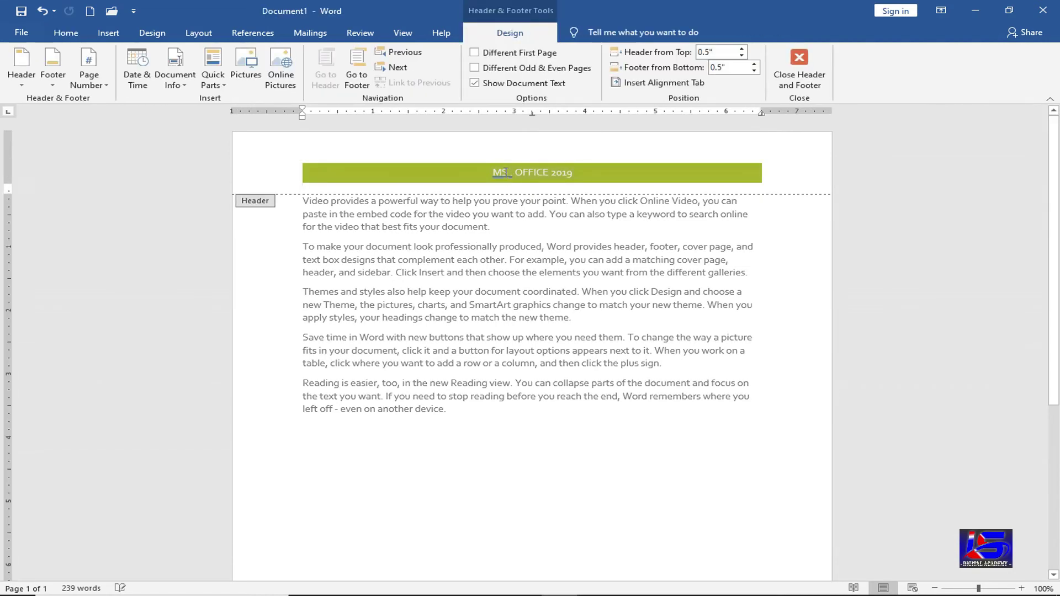
{"action": "left_click", "coordinate": [532, 175]}
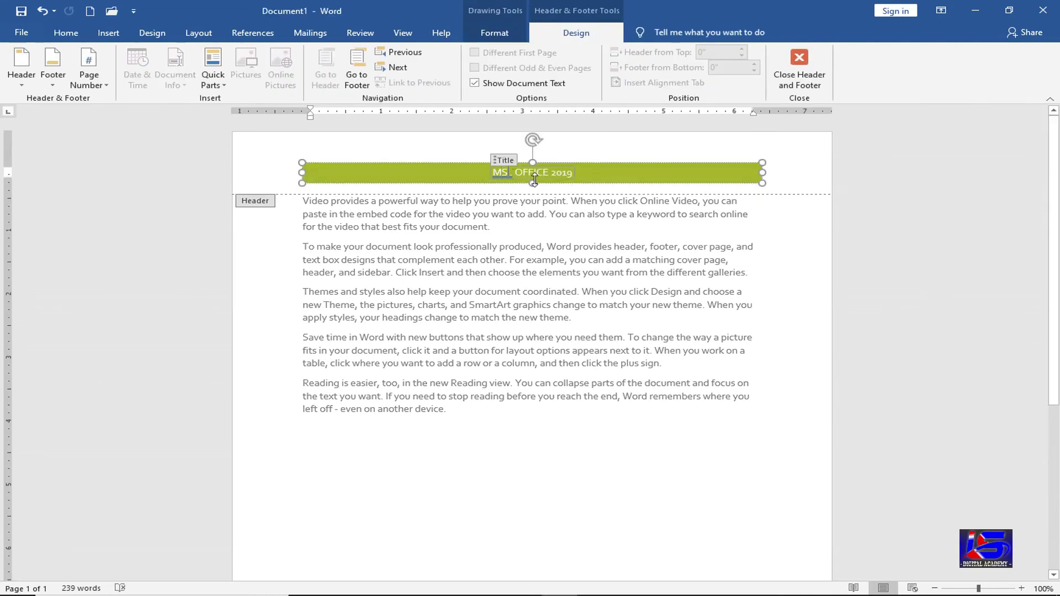
{"action": "key", "text": "ctrl+z"}
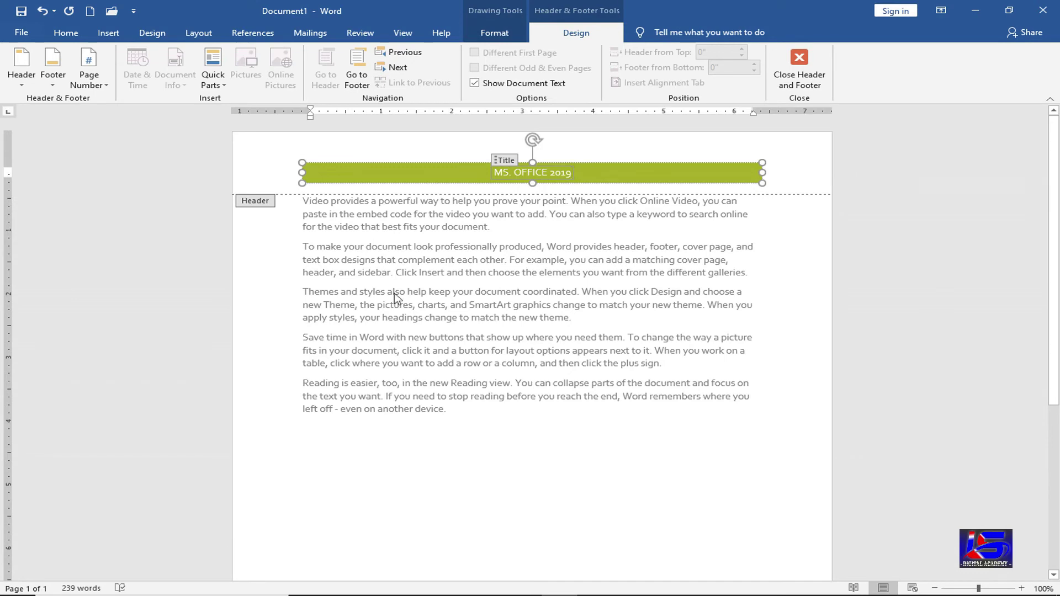
{"action": "scroll", "coordinate": [400, 311], "scroll_direction": "down", "scroll_amount": 10}
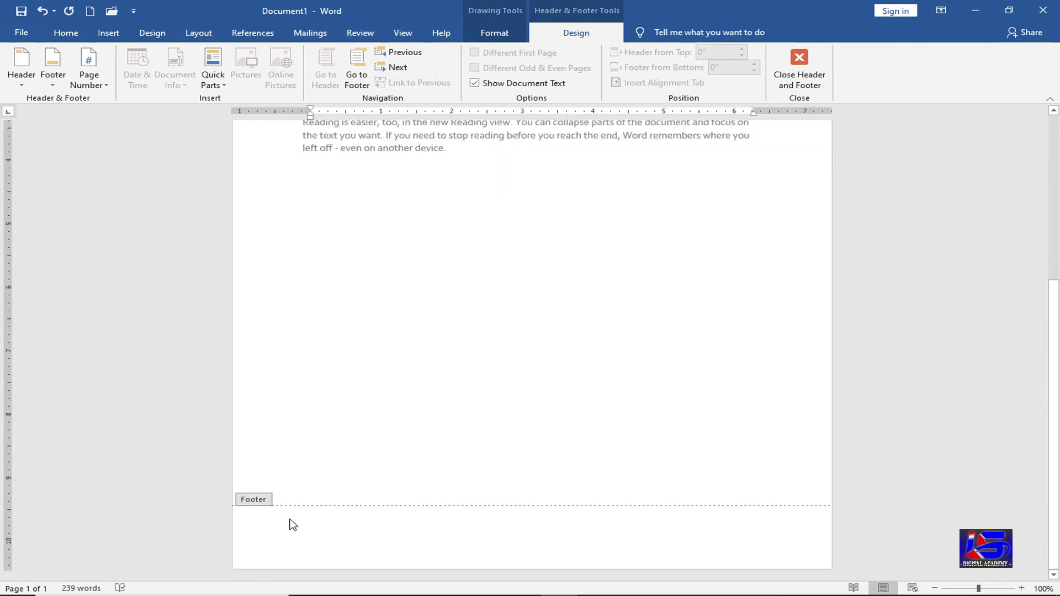
{"action": "left_click", "coordinate": [480, 533]}
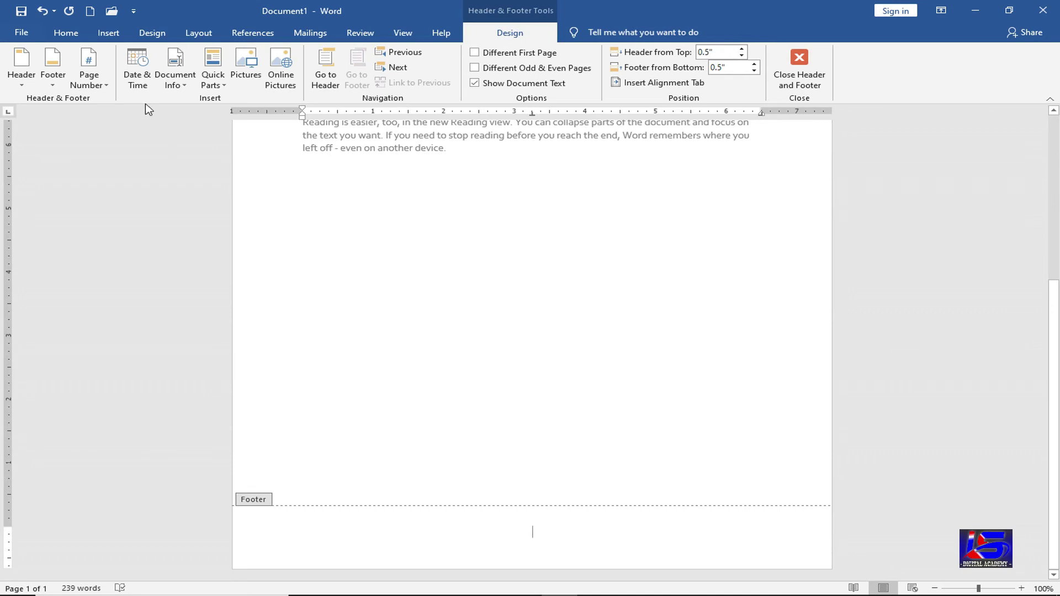
- Insert a Plain Number page number at the current footer position
{"action": "left_click", "coordinate": [102, 90]}
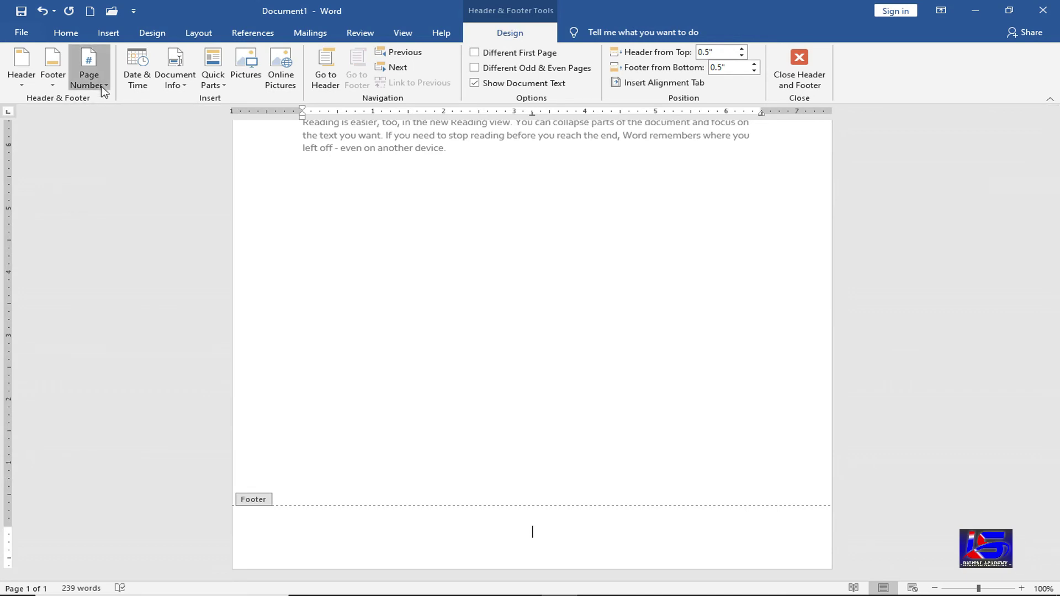
{"action": "mouse_move", "coordinate": [113, 102]}
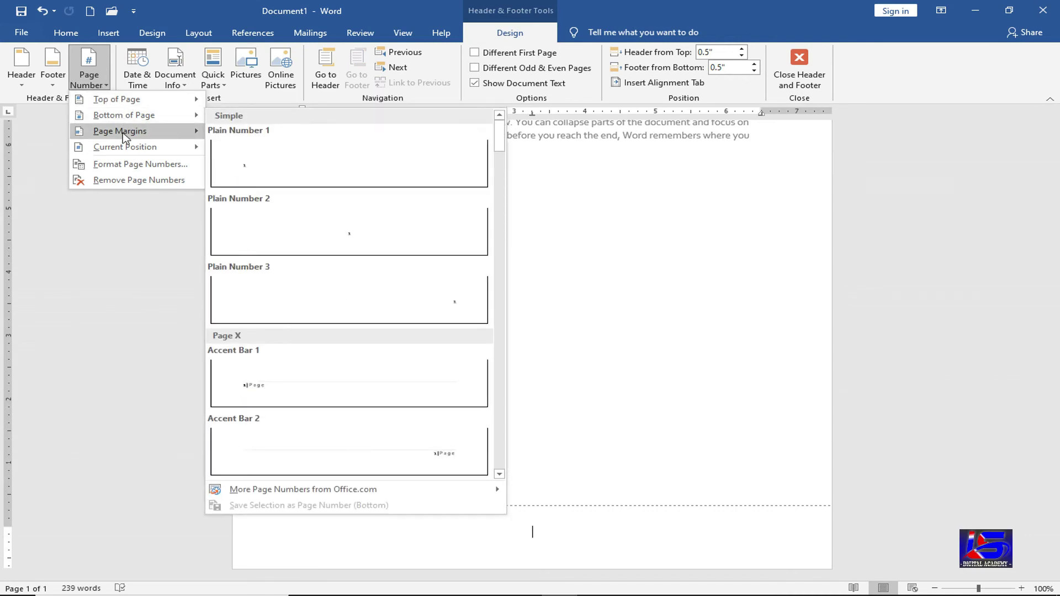
{"action": "mouse_move", "coordinate": [123, 133]}
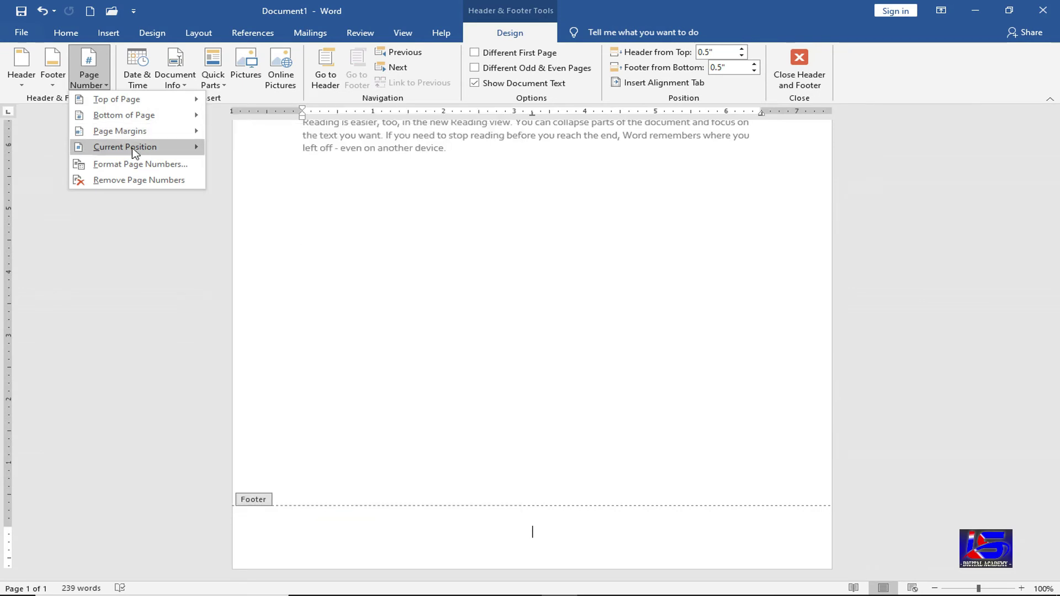
{"action": "mouse_move", "coordinate": [134, 153]}
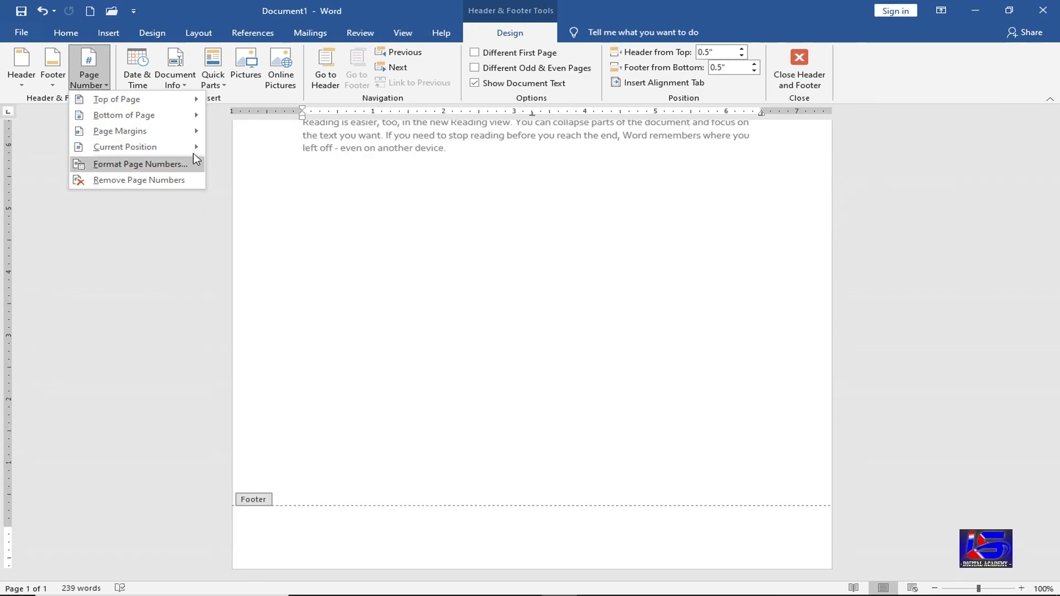
{"action": "mouse_move", "coordinate": [197, 157]}
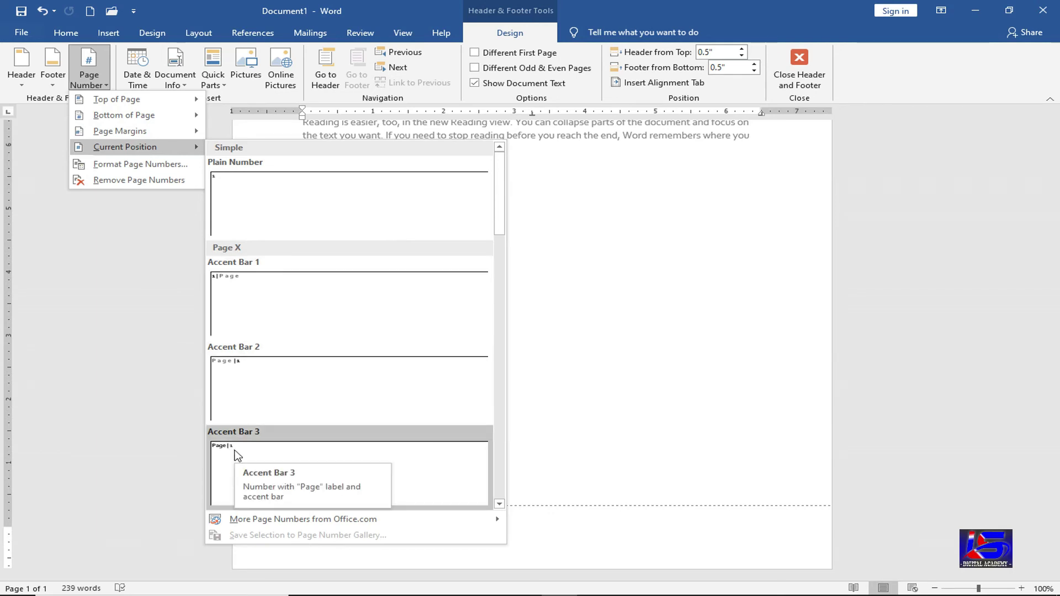
{"action": "left_click", "coordinate": [295, 214]}
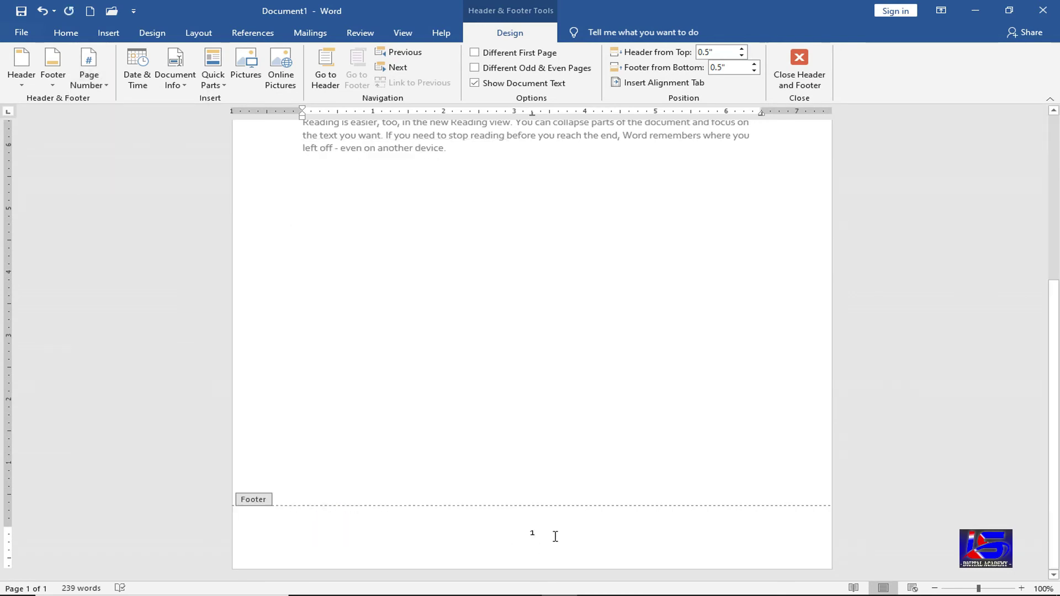
- Browse the number formats in Format Page Numbers, then cancel, keeping the default 1, 2, 3
{"action": "left_click", "coordinate": [99, 83]}
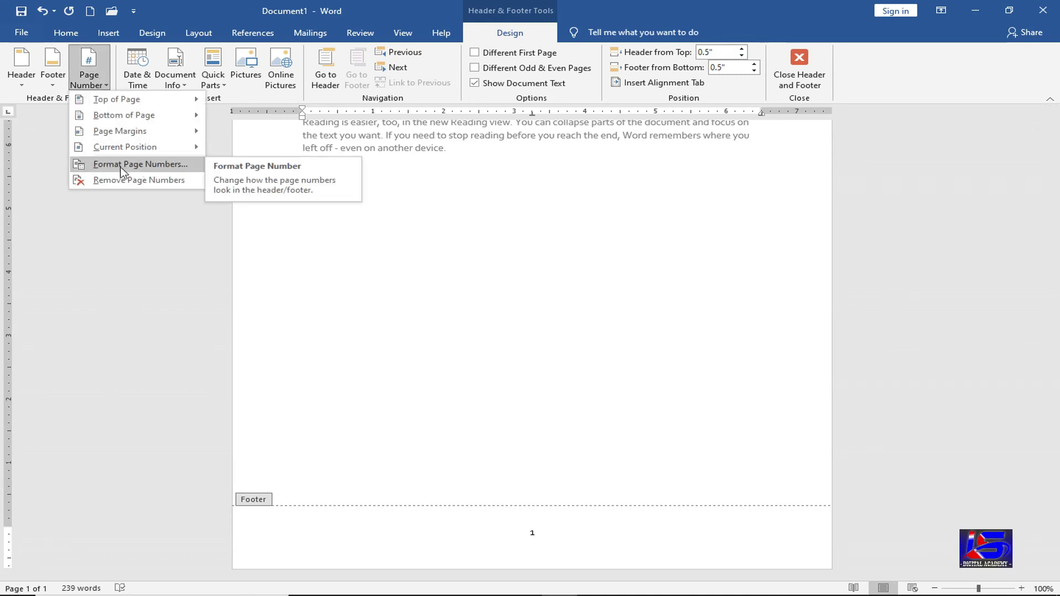
{"action": "left_click", "coordinate": [148, 164]}
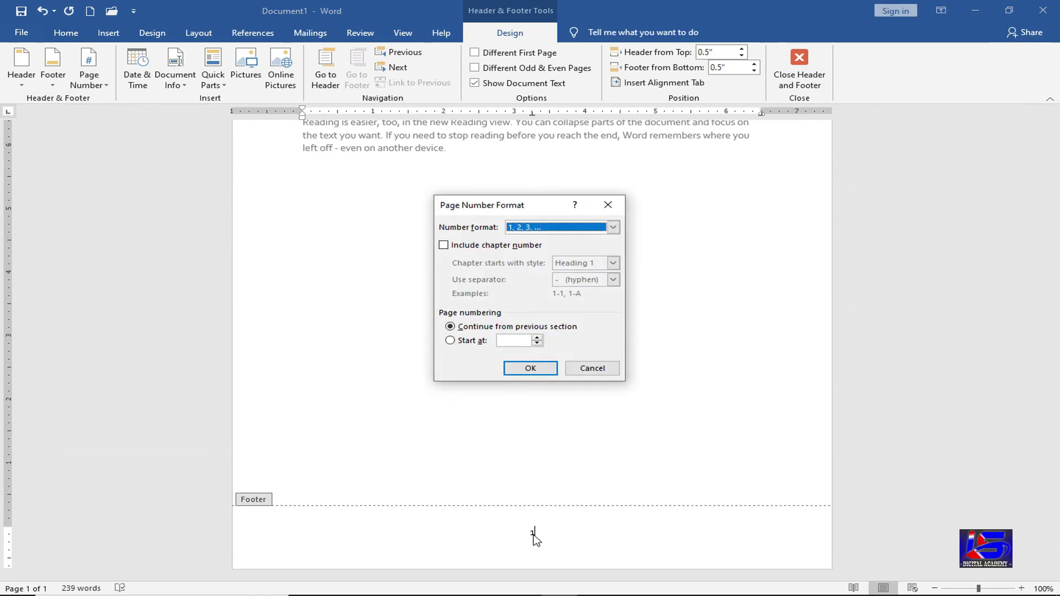
{"action": "left_click", "coordinate": [613, 227]}
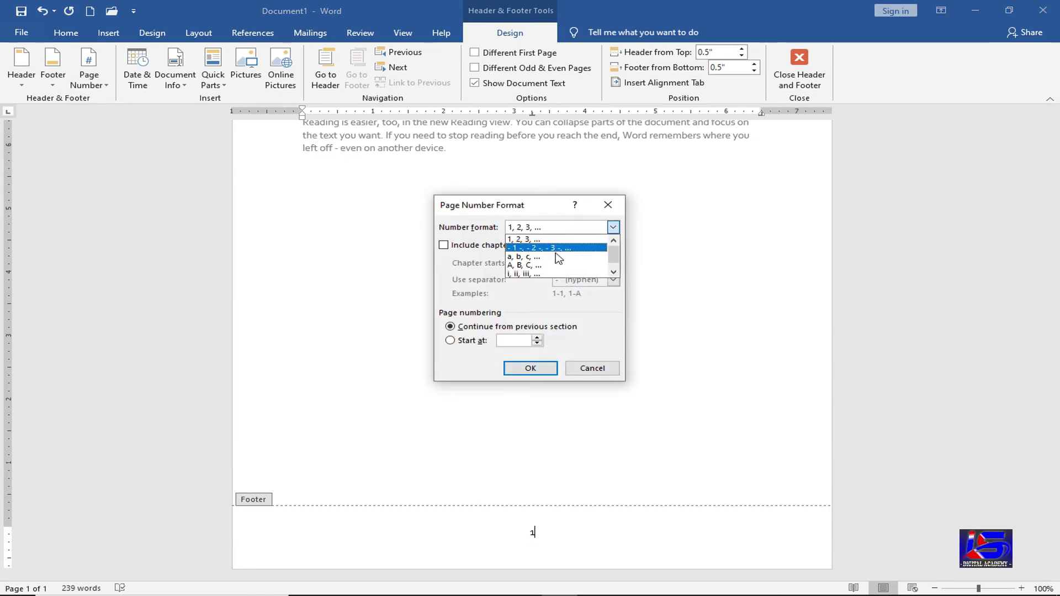
{"action": "scroll", "coordinate": [558, 259], "scroll_direction": "down", "scroll_amount": 1}
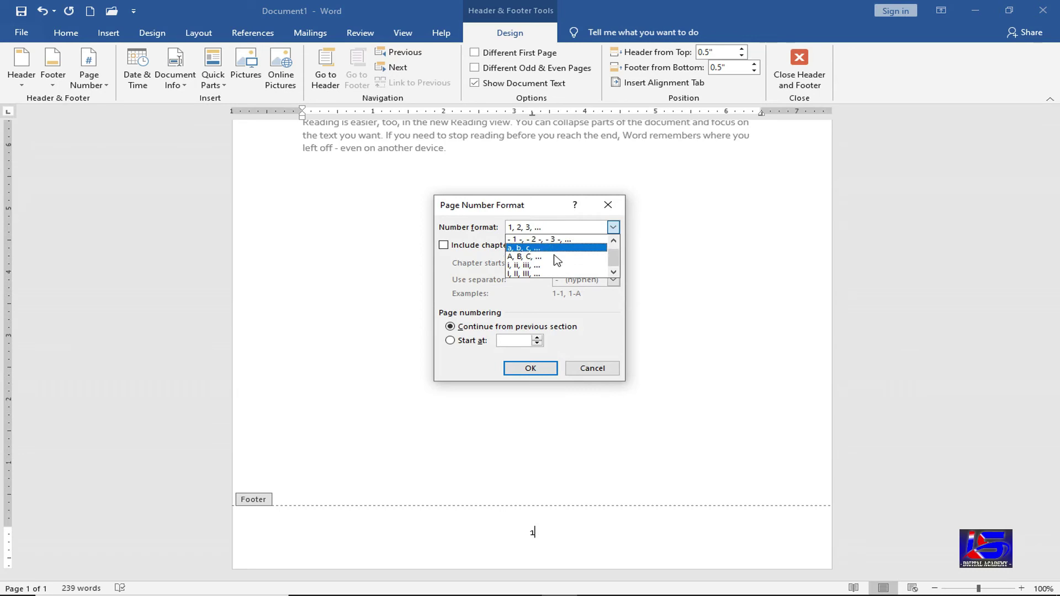
{"action": "left_click", "coordinate": [602, 371]}
{"action": "left_click", "coordinate": [602, 371]}
{"action": "scroll", "coordinate": [712, 238], "scroll_direction": "up", "scroll_amount": 3}
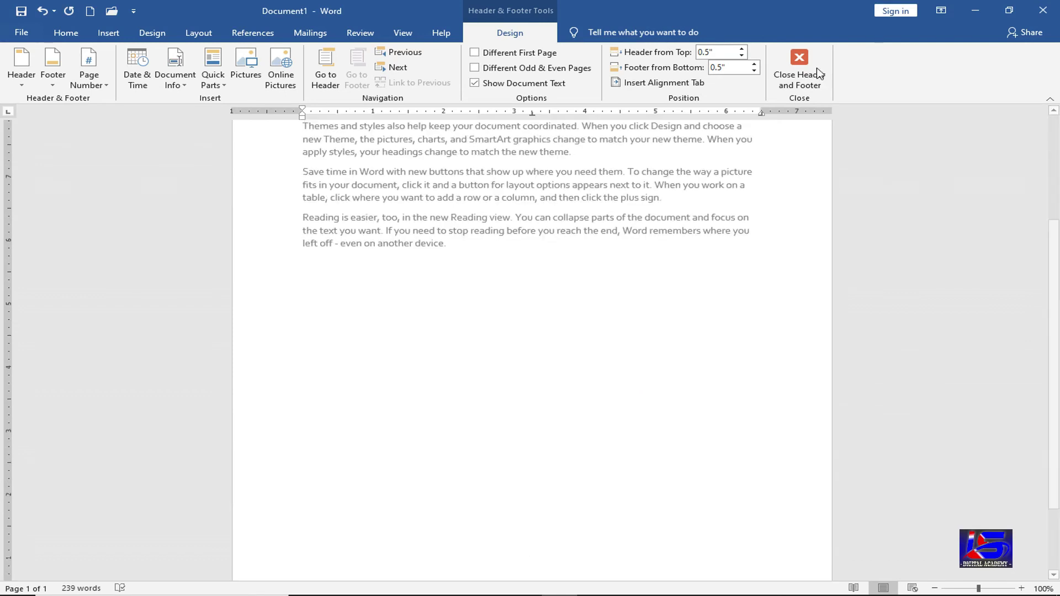
{"action": "double_click", "coordinate": [544, 338]}
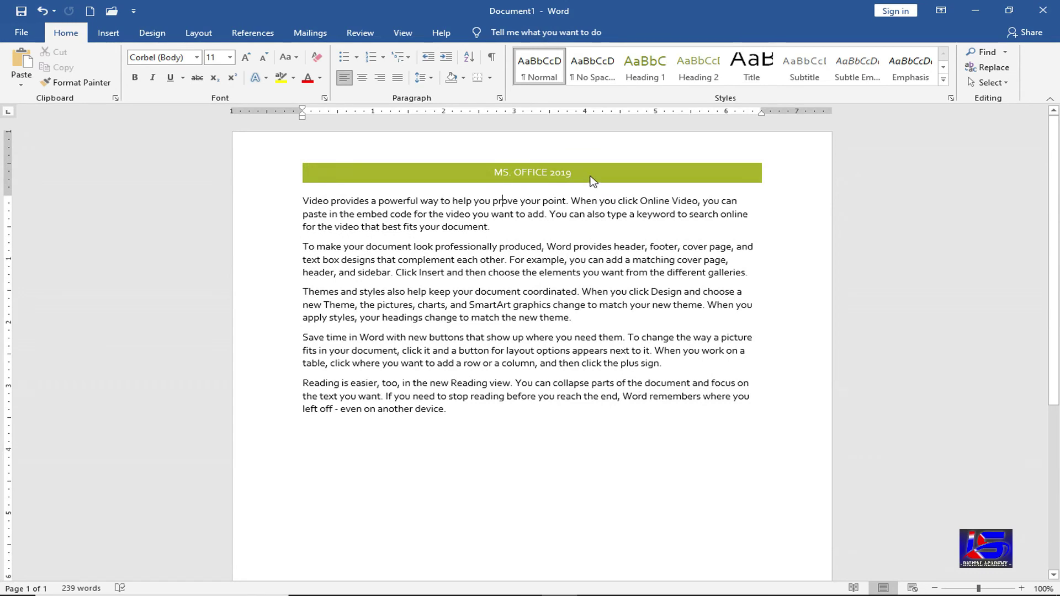
{"action": "scroll", "coordinate": [558, 440], "scroll_direction": "down", "scroll_amount": 3}
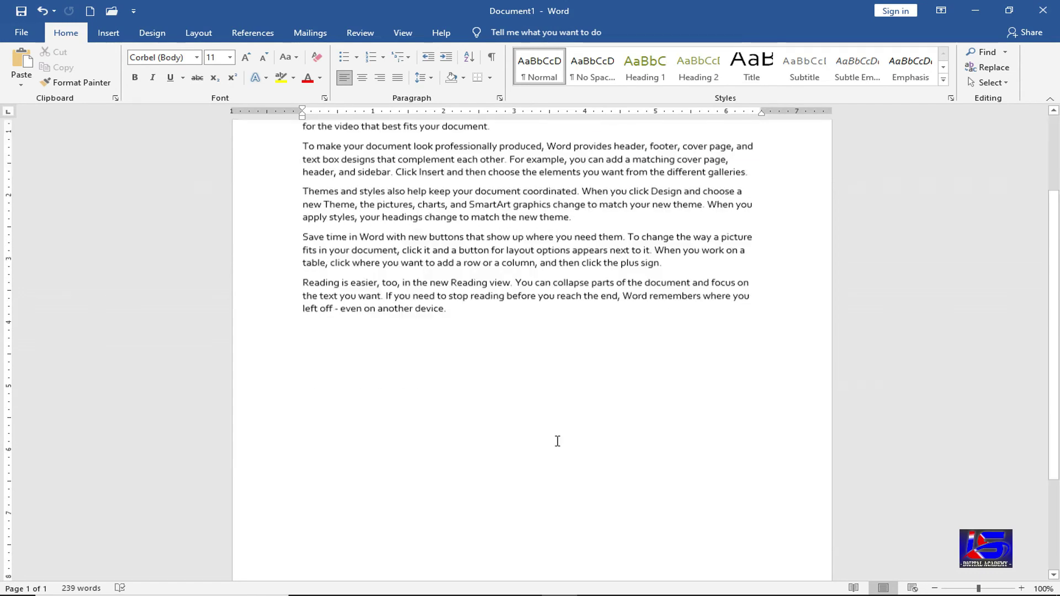
{"action": "scroll", "coordinate": [557, 443], "scroll_direction": "down", "scroll_amount": 4}
{"action": "scroll", "coordinate": [541, 534], "scroll_direction": "up", "scroll_amount": 4}
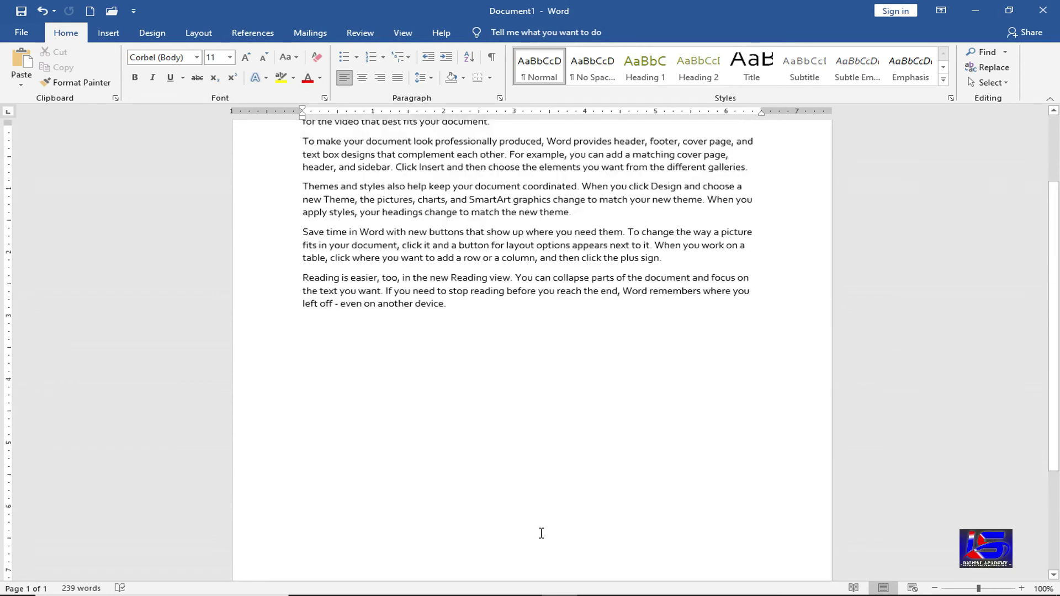
{"action": "scroll", "coordinate": [525, 508], "scroll_direction": "up", "scroll_amount": 3}
{"action": "left_click_drag", "start_coordinate": [450, 404], "coordinate": [298, 195]}
{"action": "key", "text": "ctrl+c"}
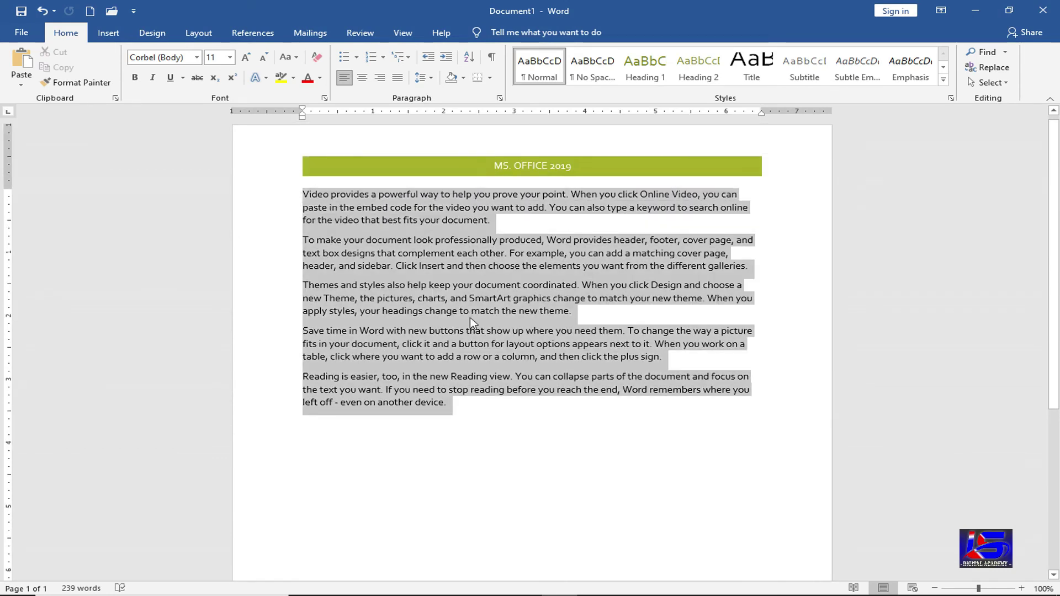
{"action": "left_click", "coordinate": [490, 409]}
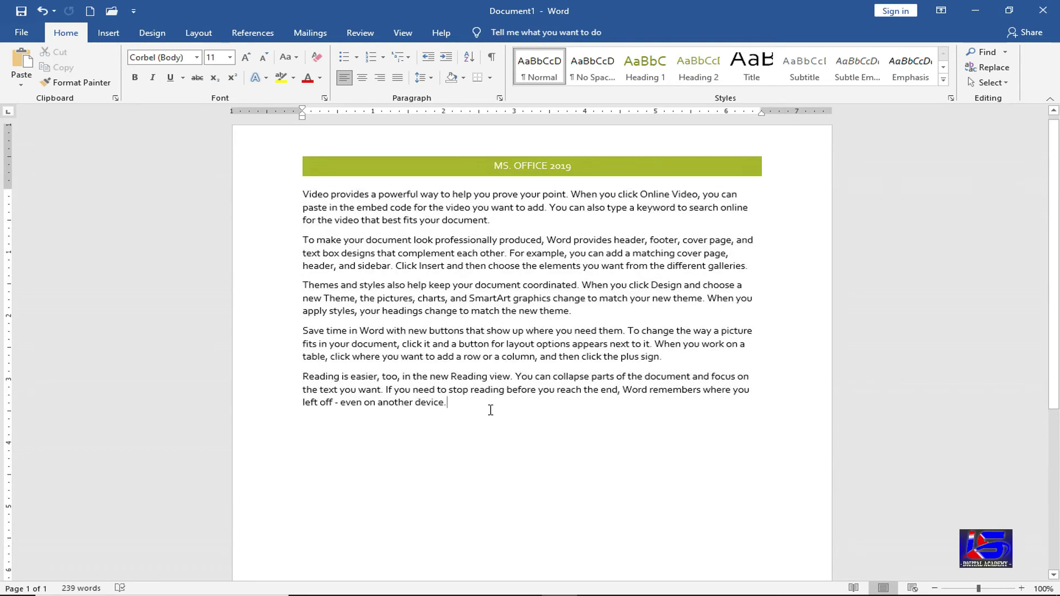
- Paste the copied paragraphs three times to reach five pages and 2,629 words, then review the pages
{"action": "key", "text": "ctrl+v"}
{"action": "key", "text": "ctrl+v"}
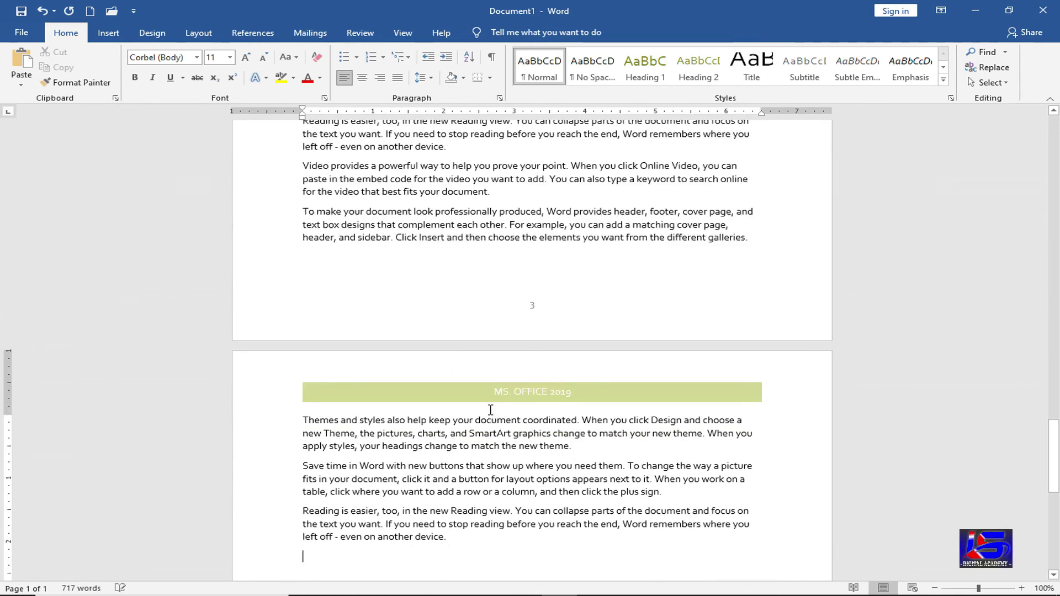
{"action": "key", "text": "ctrl+v"}
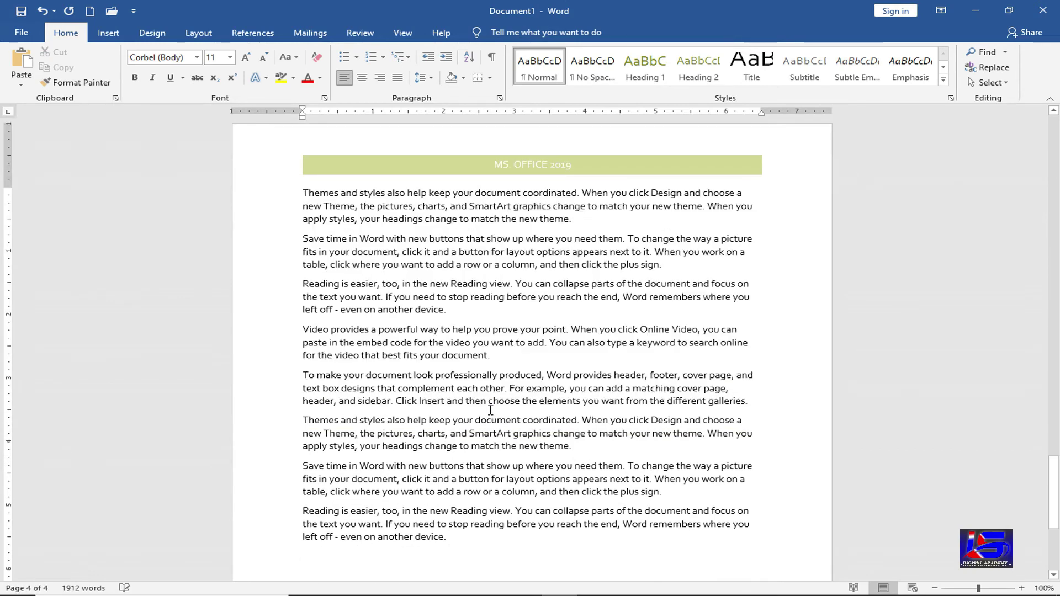
{"action": "key", "text": "ctrl+v"}
{"action": "scroll", "coordinate": [491, 410], "scroll_direction": "up", "scroll_amount": 10}
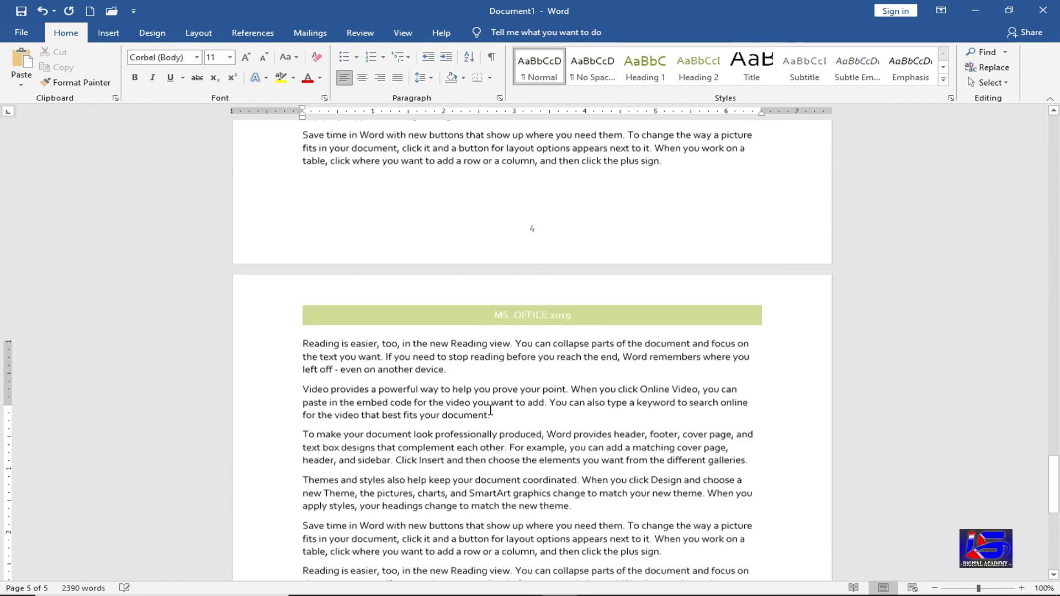
{"action": "scroll", "coordinate": [491, 411], "scroll_direction": "up", "scroll_amount": 15}
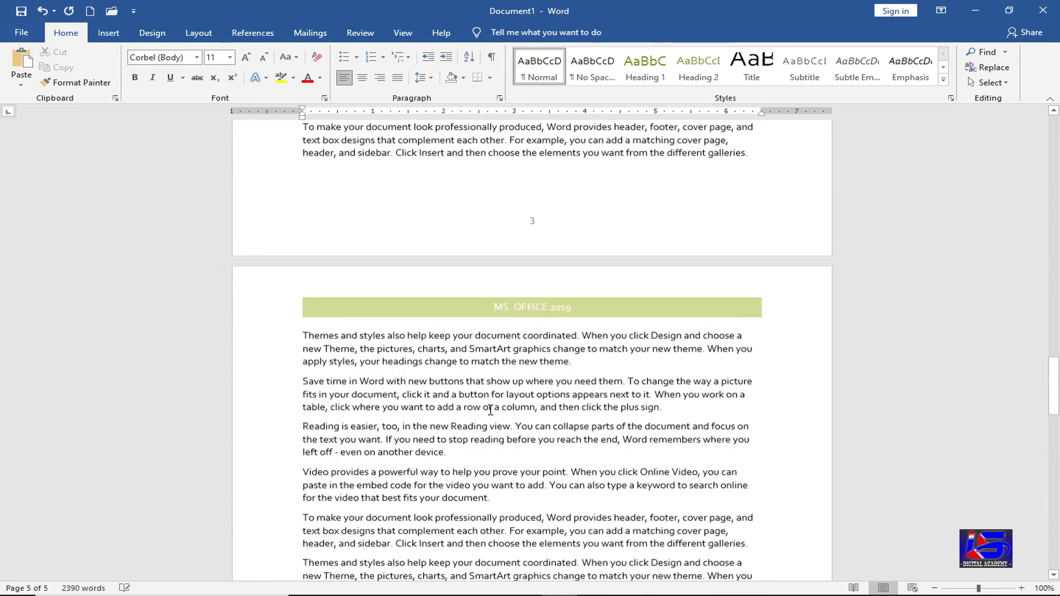
{"action": "scroll", "coordinate": [490, 411], "scroll_direction": "up", "scroll_amount": 10}
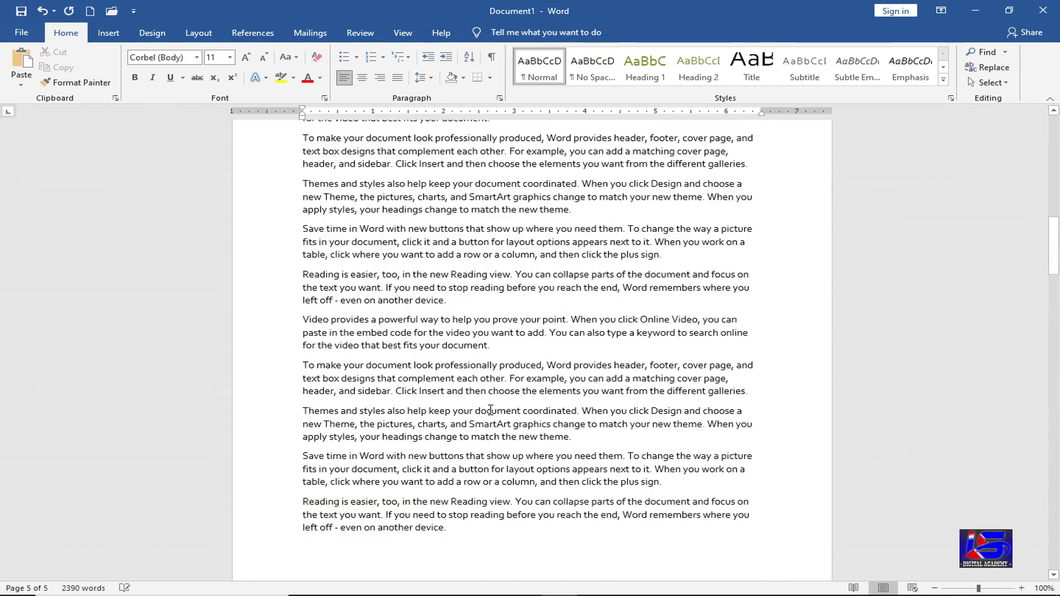
{"action": "scroll", "coordinate": [490, 411], "scroll_direction": "up", "scroll_amount": 10}
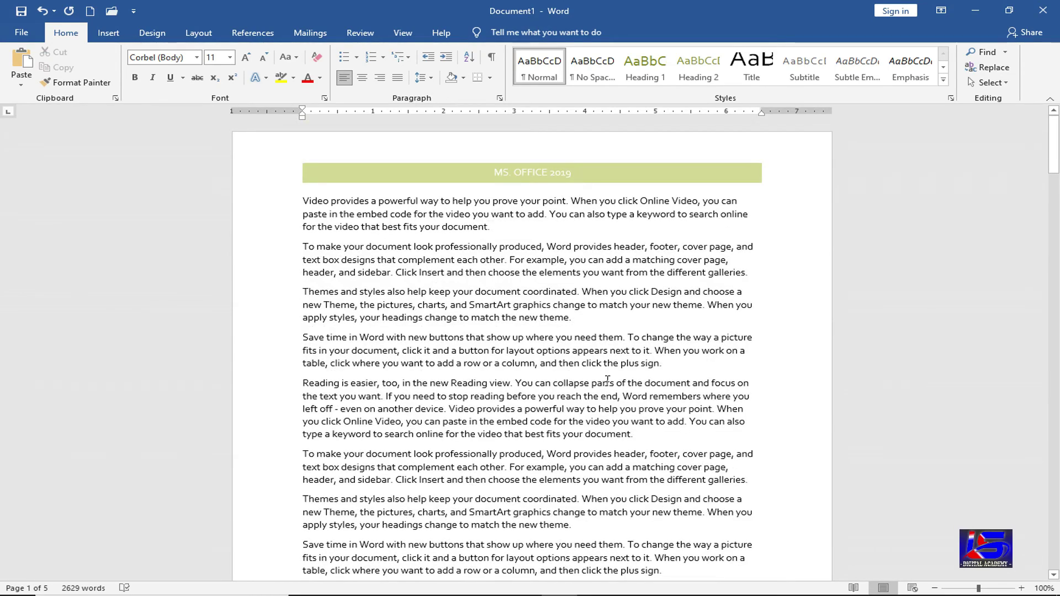
{"action": "scroll", "coordinate": [607, 386], "scroll_direction": "down", "scroll_amount": 10}
{"action": "scroll", "coordinate": [609, 387], "scroll_direction": "down", "scroll_amount": 5}
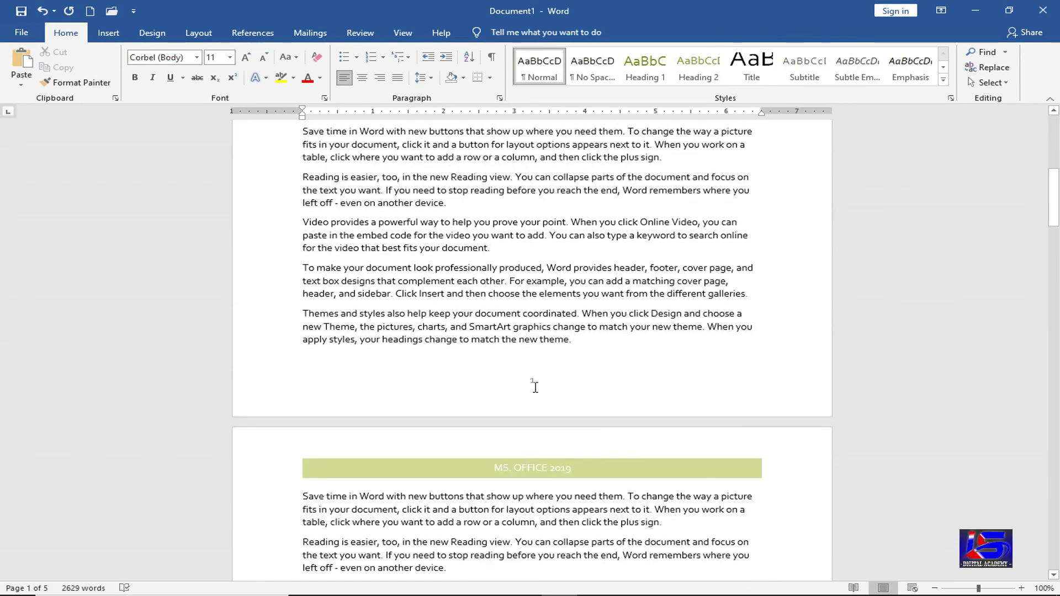
{"action": "scroll", "coordinate": [535, 387], "scroll_direction": "down", "scroll_amount": 5}
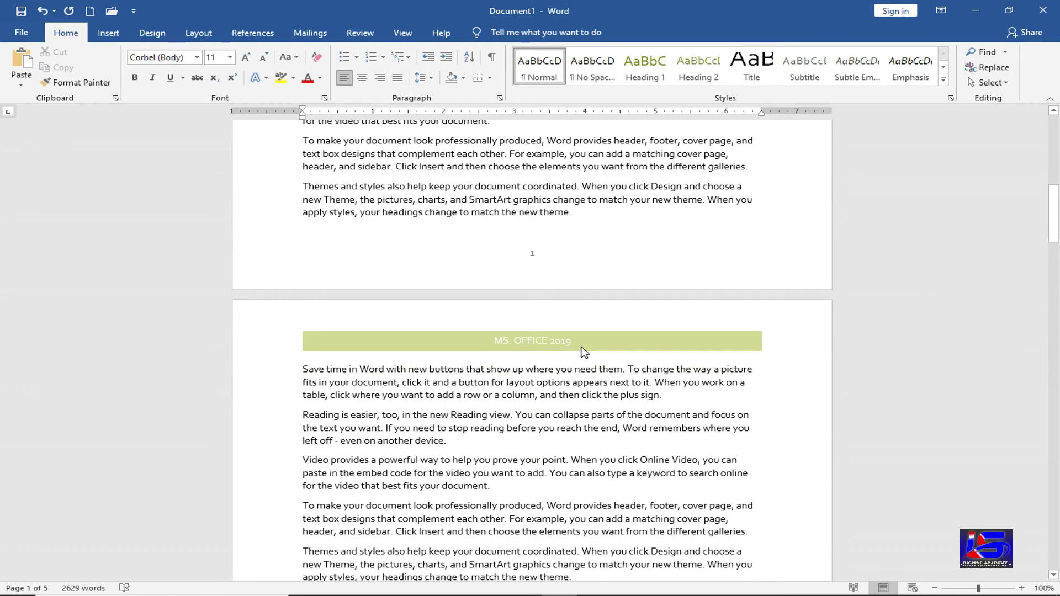
{"action": "scroll", "coordinate": [590, 401], "scroll_direction": "down", "scroll_amount": 10}
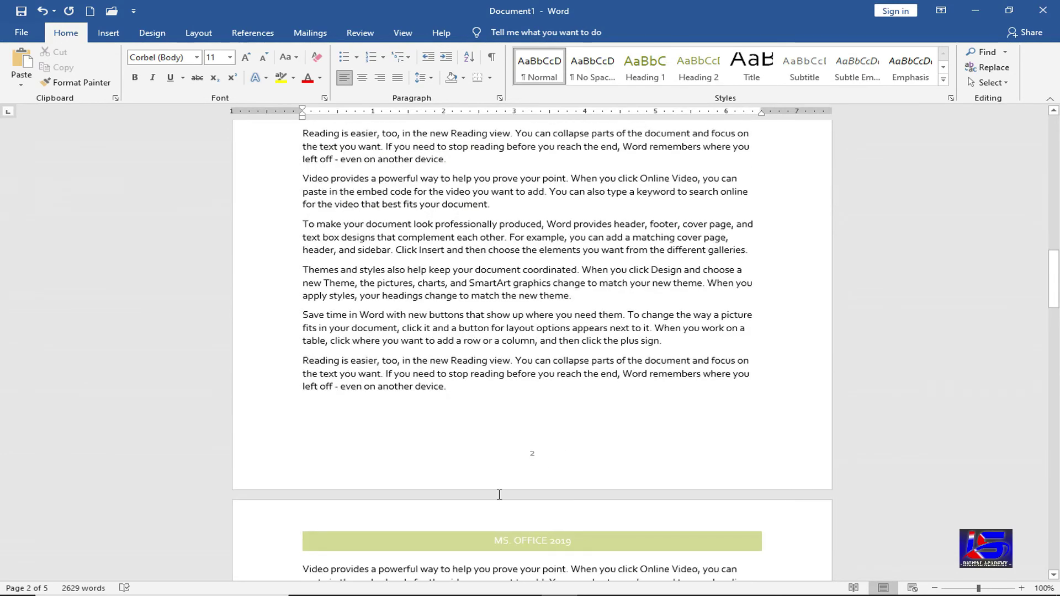
{"action": "scroll", "coordinate": [587, 450], "scroll_direction": "down", "scroll_amount": 3}
{"action": "scroll", "coordinate": [587, 455], "scroll_direction": "down", "scroll_amount": 8}
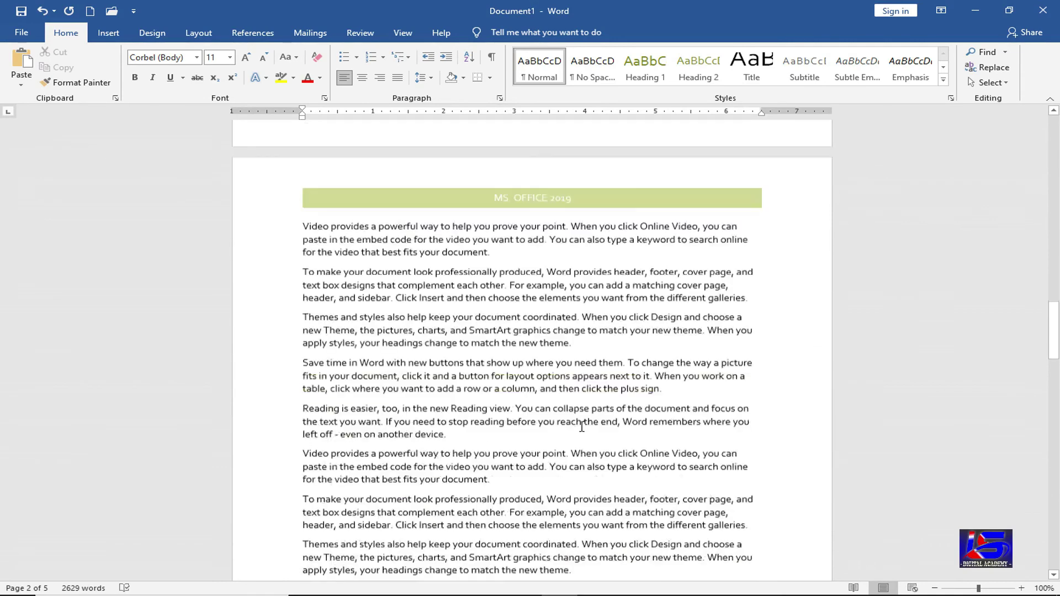
{"action": "scroll", "coordinate": [580, 428], "scroll_direction": "down", "scroll_amount": 12}
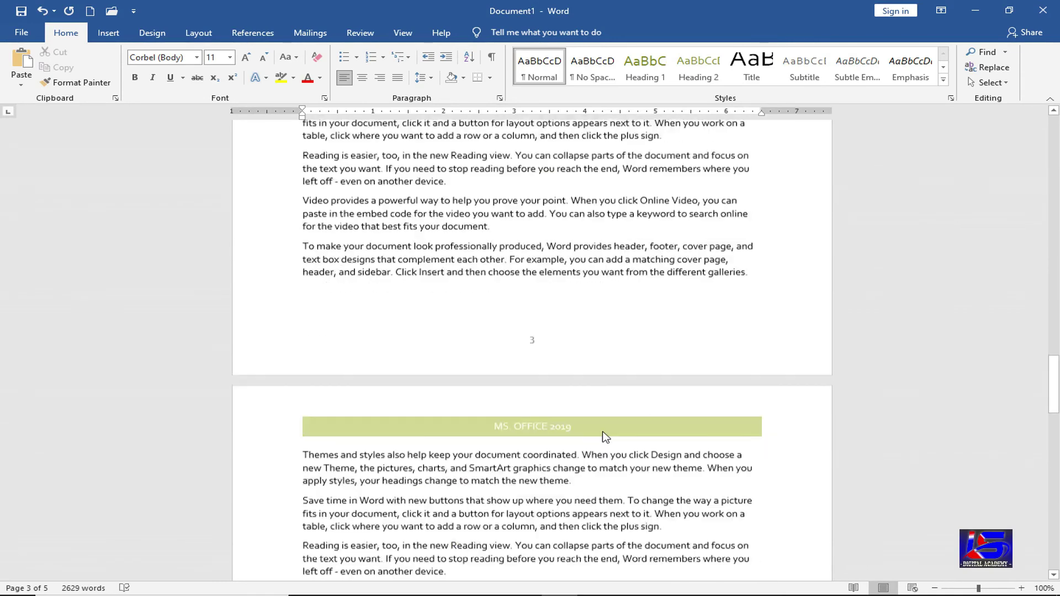
{"action": "scroll", "coordinate": [604, 431], "scroll_direction": "down", "scroll_amount": 17}
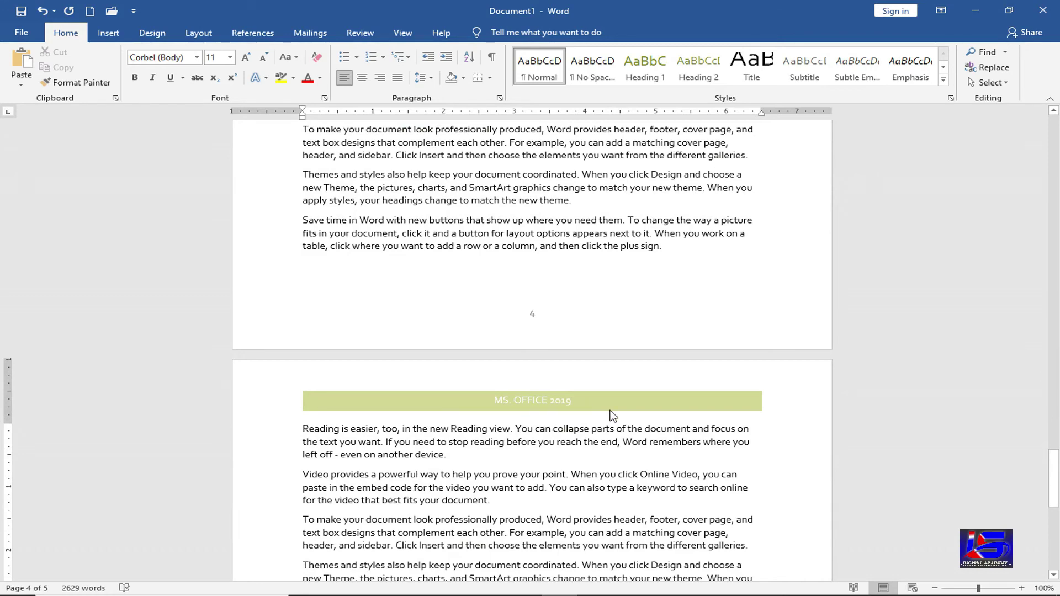
{"action": "scroll", "coordinate": [610, 431], "scroll_direction": "down", "scroll_amount": 15}
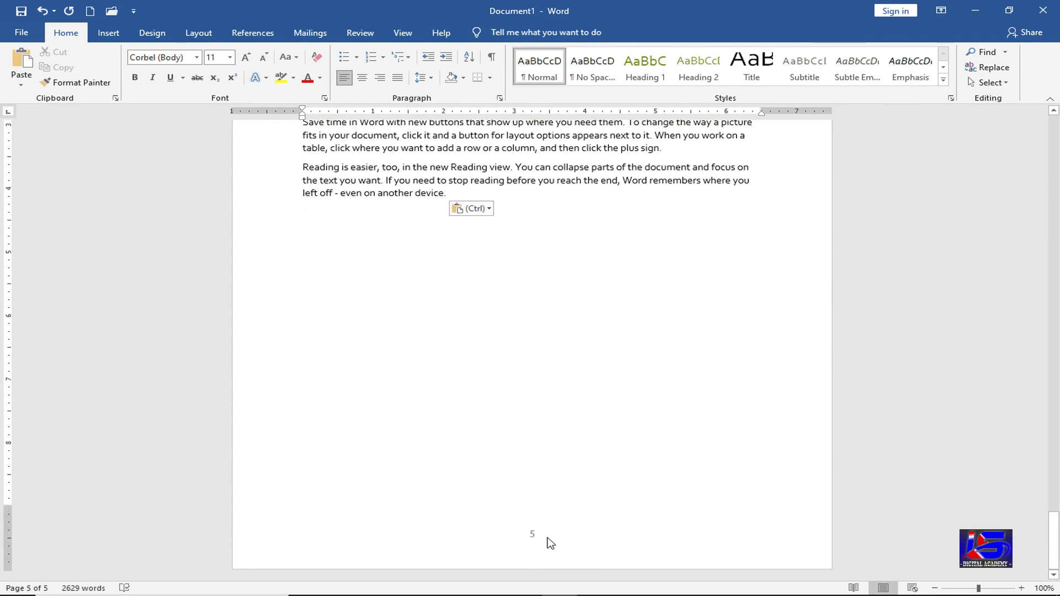
{"action": "scroll", "coordinate": [550, 542], "scroll_direction": "up", "scroll_amount": 13}
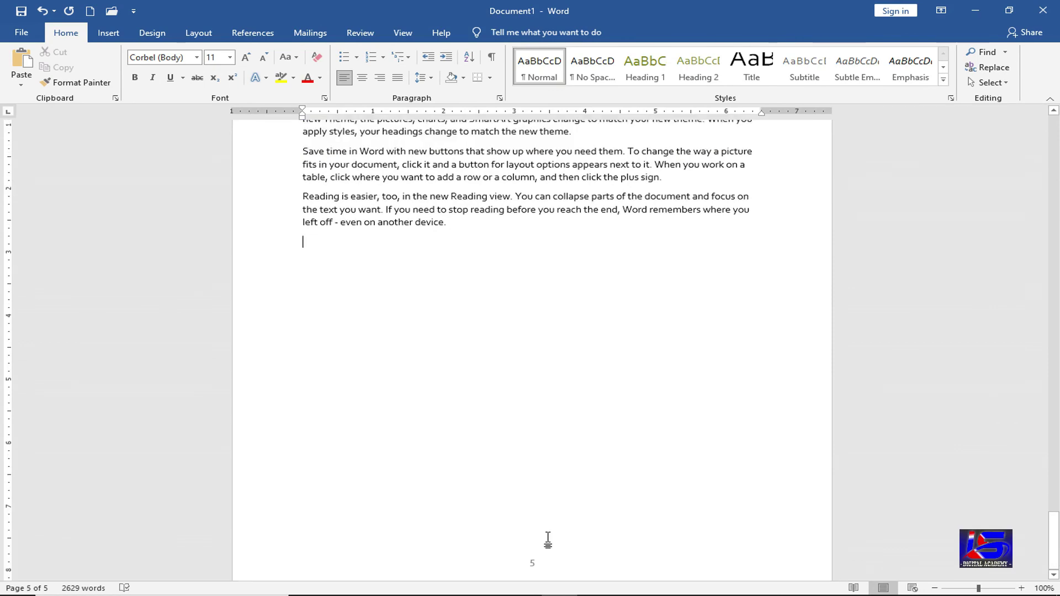
{"action": "scroll", "coordinate": [550, 536], "scroll_direction": "up", "scroll_amount": 10}
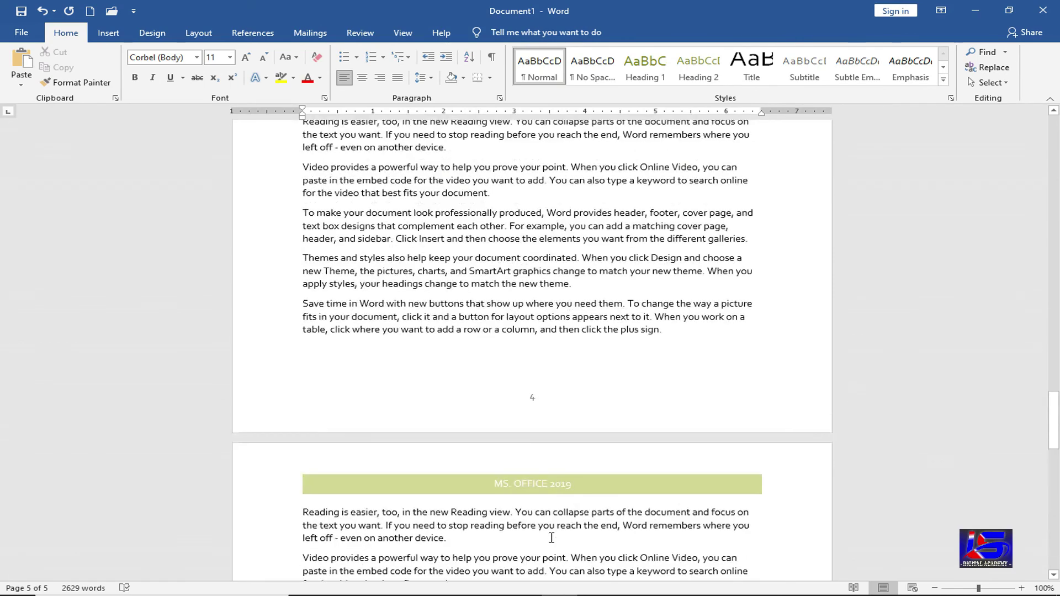
{"action": "scroll", "coordinate": [554, 541], "scroll_direction": "up", "scroll_amount": 20}
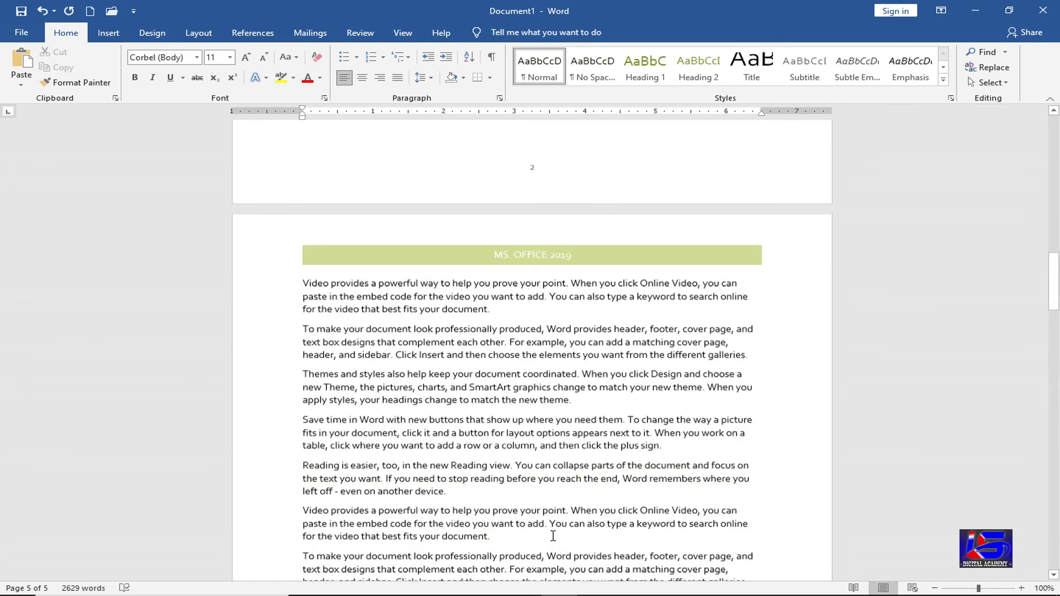
{"action": "scroll", "coordinate": [553, 535], "scroll_direction": "up", "scroll_amount": 15}
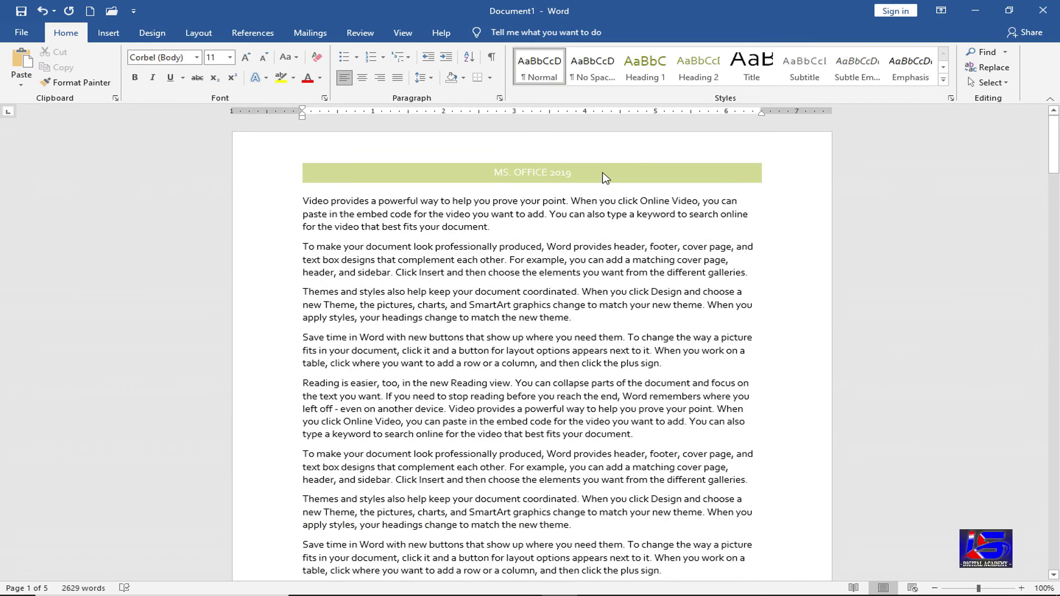
- Replace the header with the Blank (Three Columns) layout
{"action": "double_click", "coordinate": [604, 172]}
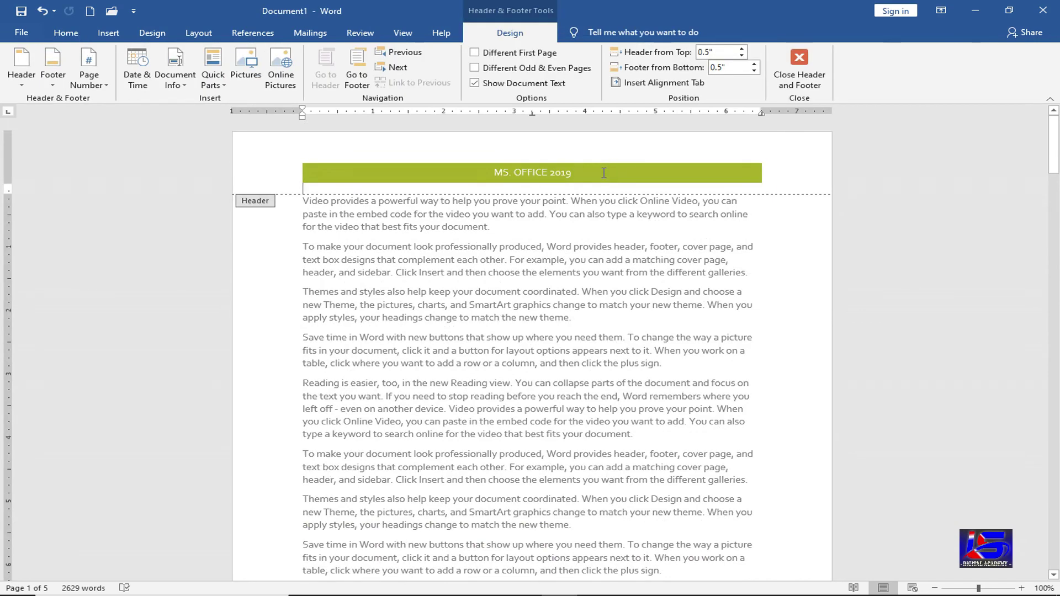
{"action": "left_click", "coordinate": [800, 69]}
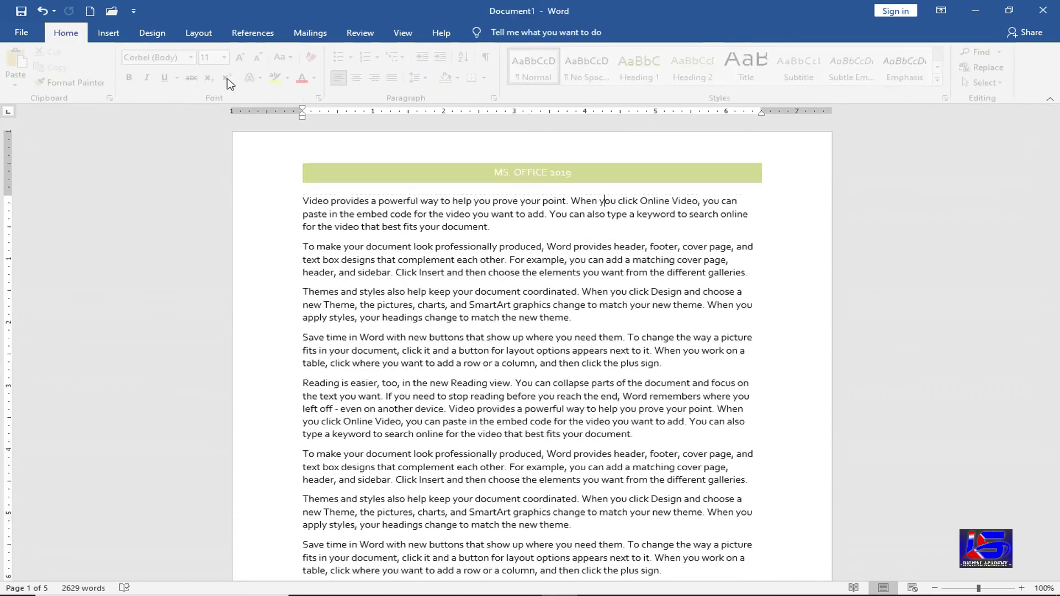
{"action": "left_click", "coordinate": [108, 32]}
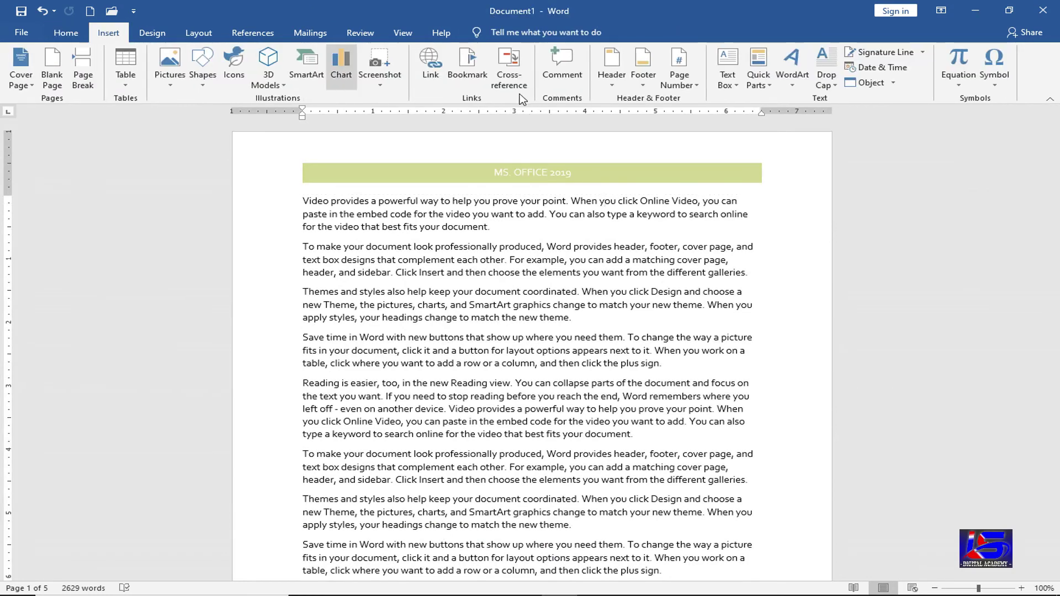
{"action": "left_click", "coordinate": [619, 86]}
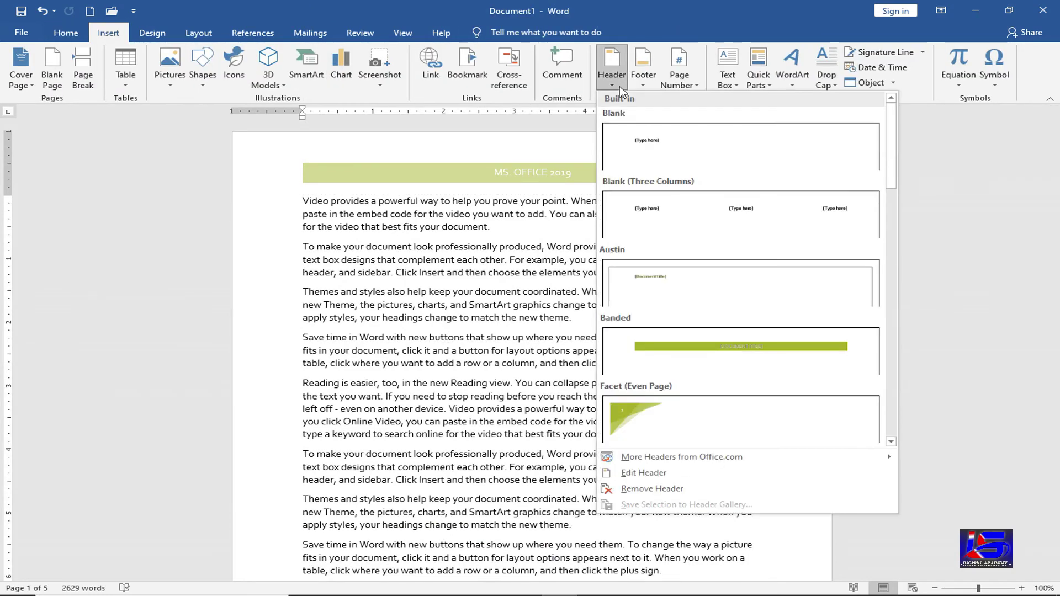
{"action": "left_click", "coordinate": [523, 175]}
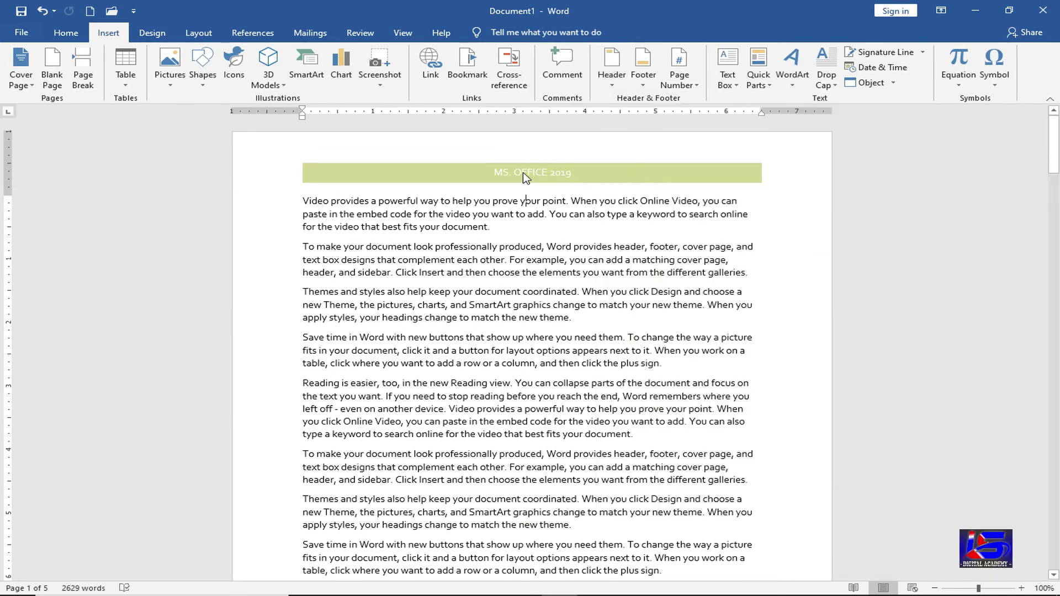
{"action": "double_click", "coordinate": [525, 173]}
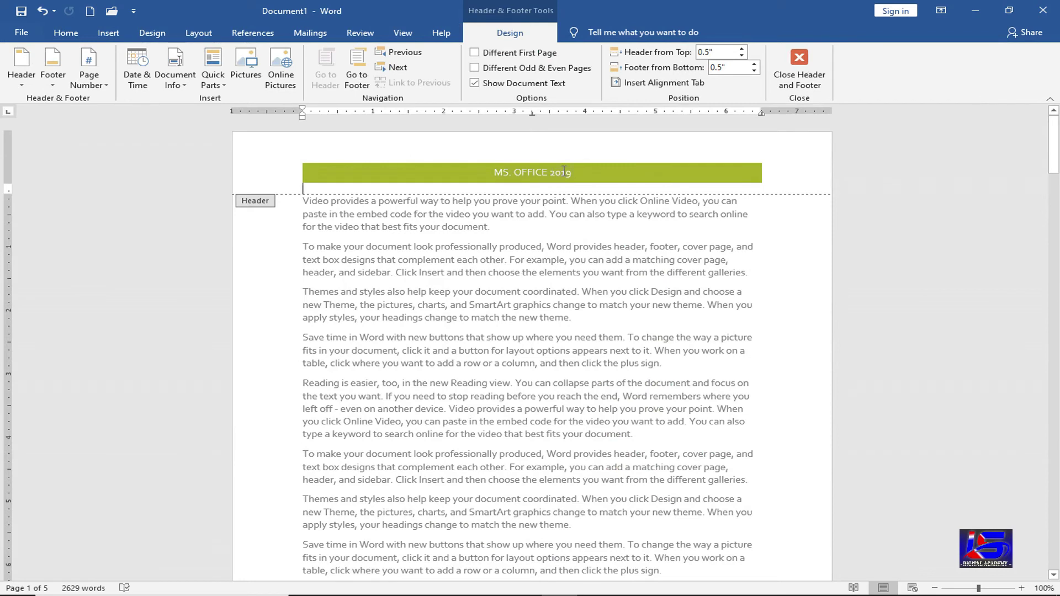
{"action": "left_click", "coordinate": [16, 85]}
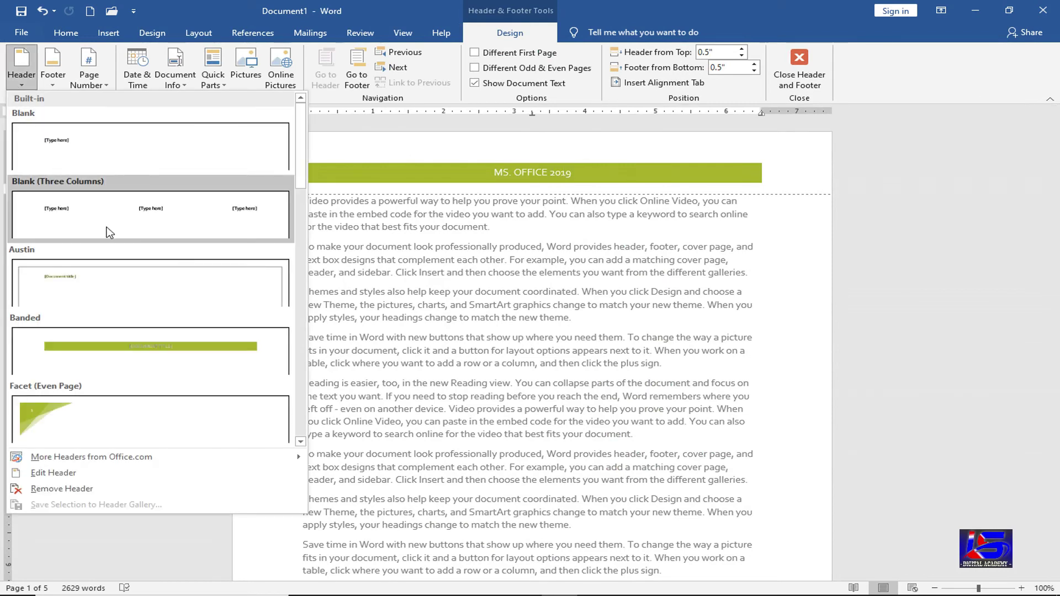
{"action": "left_click", "coordinate": [108, 232]}
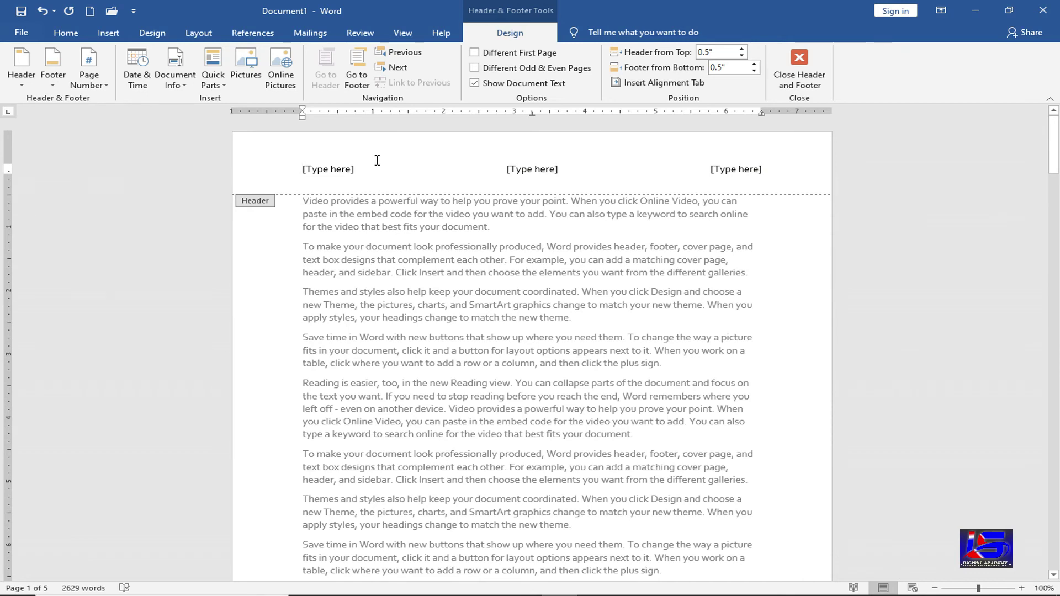
- Insert the date in the left header slot in the 'Wednesday, August 18, 2021' format
{"action": "left_click", "coordinate": [333, 170]}
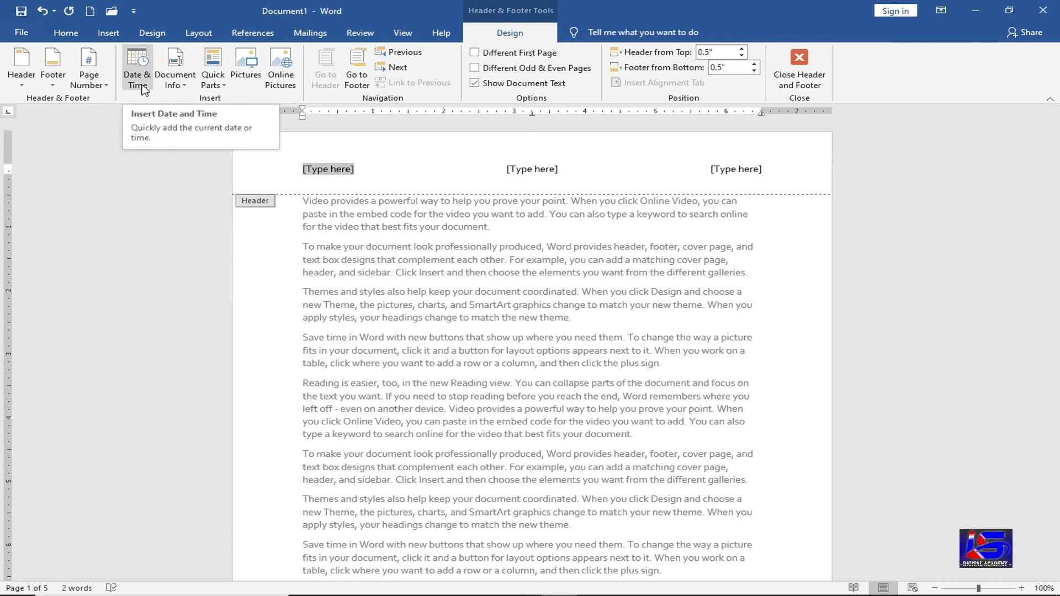
{"action": "left_click", "coordinate": [138, 80]}
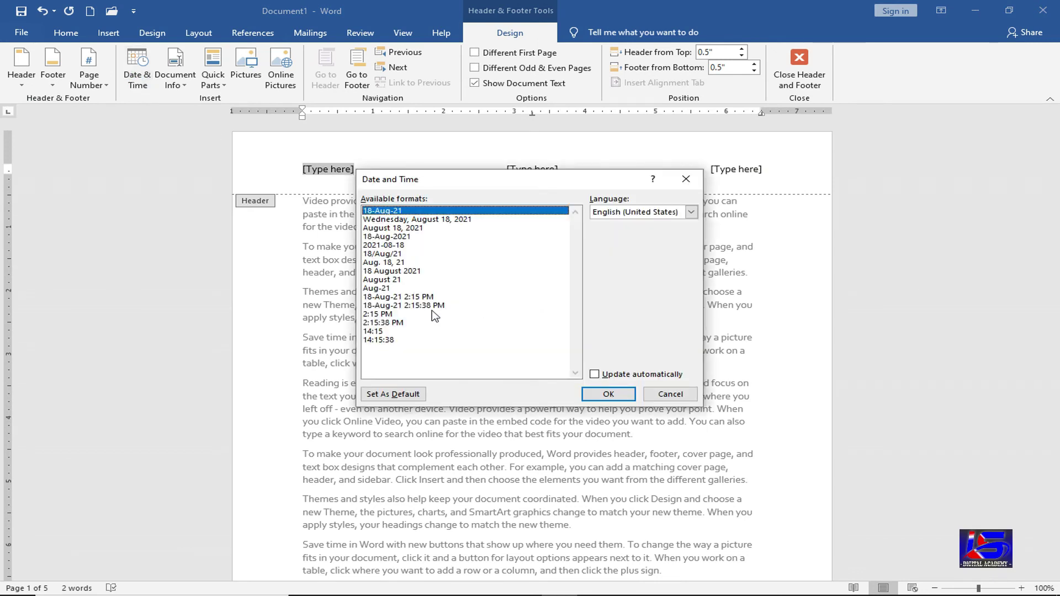
{"action": "left_click", "coordinate": [433, 306]}
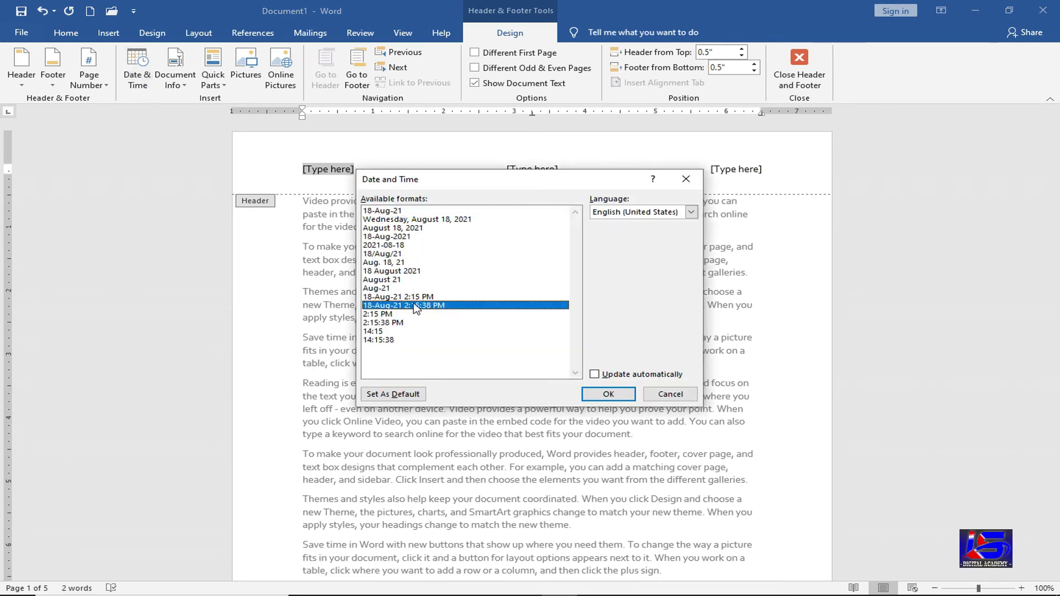
{"action": "left_click", "coordinate": [433, 220]}
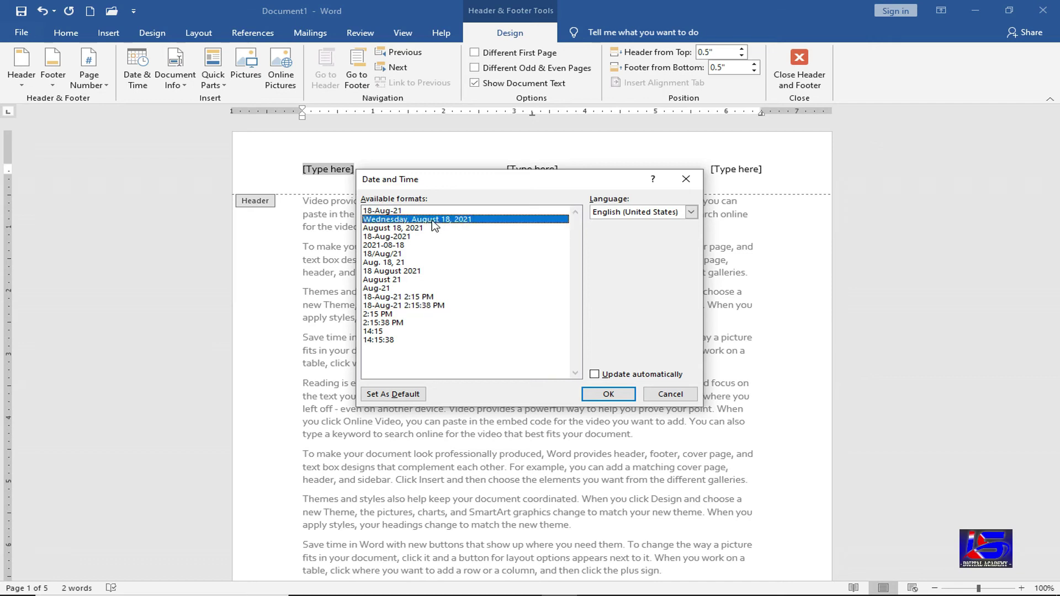
{"action": "left_click", "coordinate": [609, 394]}
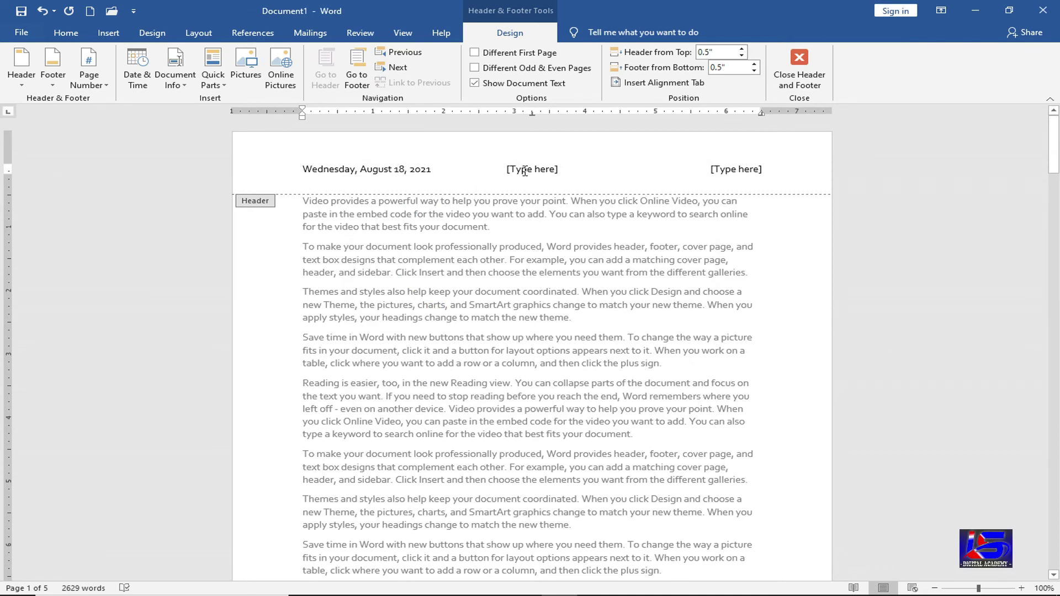
- Type NBT in the centre header placeholder and enlarge its font
{"action": "left_click", "coordinate": [524, 172]}
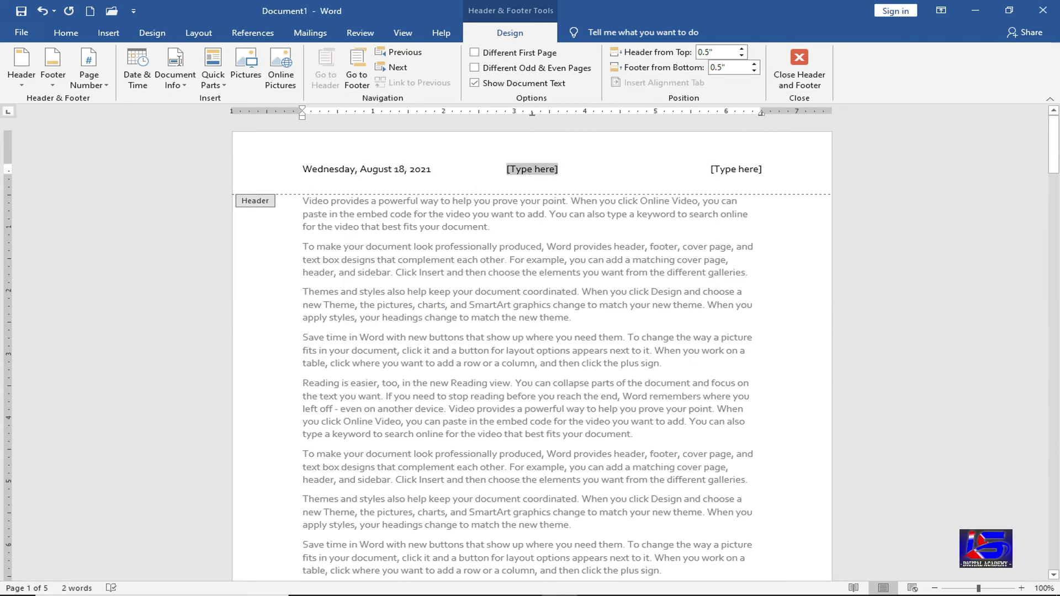
{"action": "type", "text": "NB"}
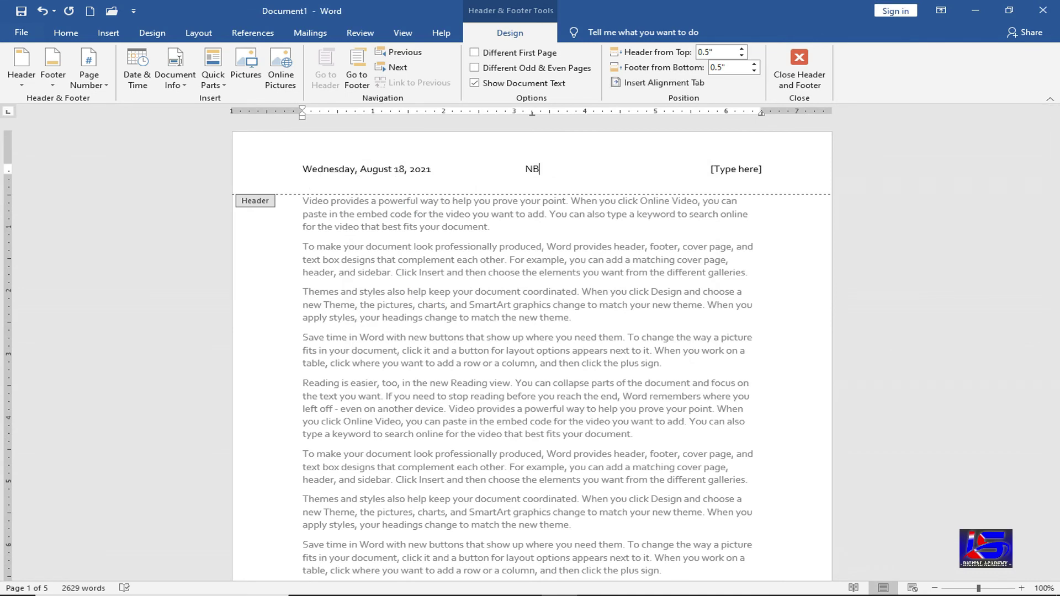
{"action": "type", "text": "T"}
{"action": "double_click", "coordinate": [526, 170]}
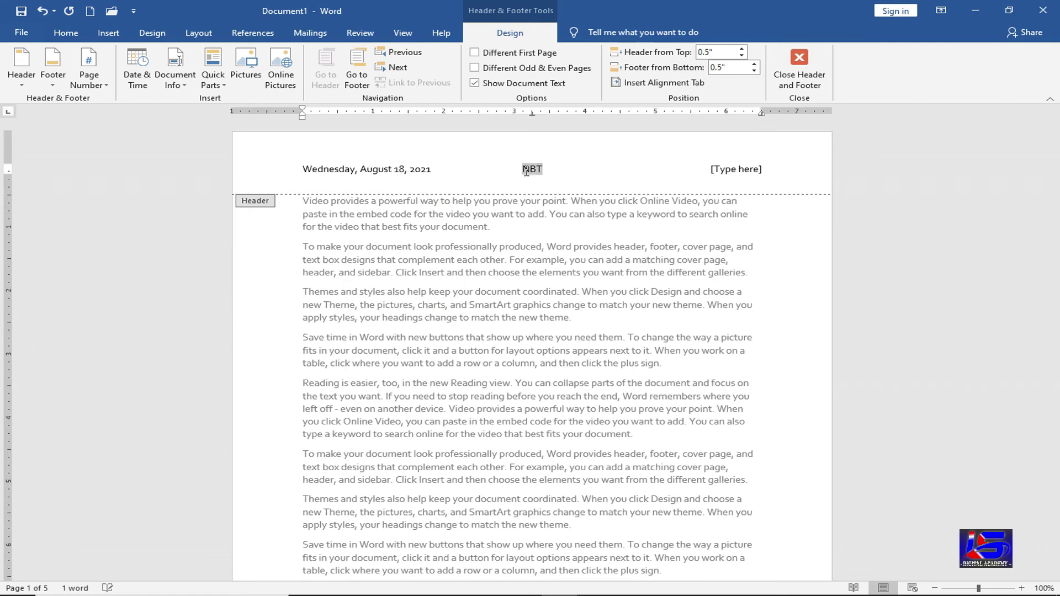
{"action": "key", "text": "ctrl+shift+period"}
{"action": "key", "text": "ctrl+shift+period"}
{"action": "key", "text": "ctrl+shift+period"}
{"action": "key", "text": "ctrl+shift+period"}
{"action": "key", "text": "ctrl+shift+period"}
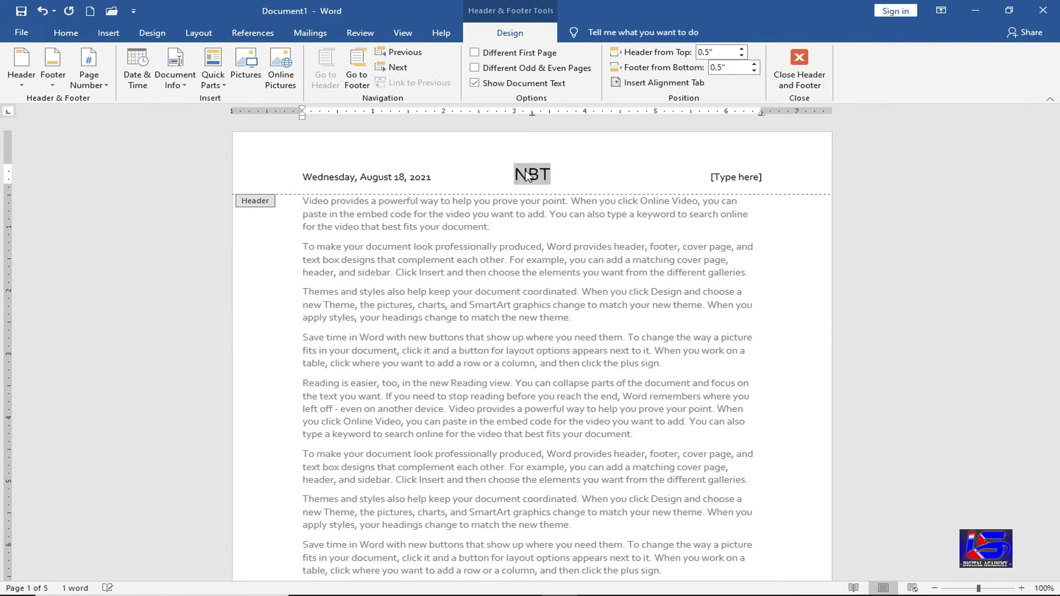
- Put a 'Page | 1' page number in the right header slot
{"action": "left_click", "coordinate": [739, 188]}
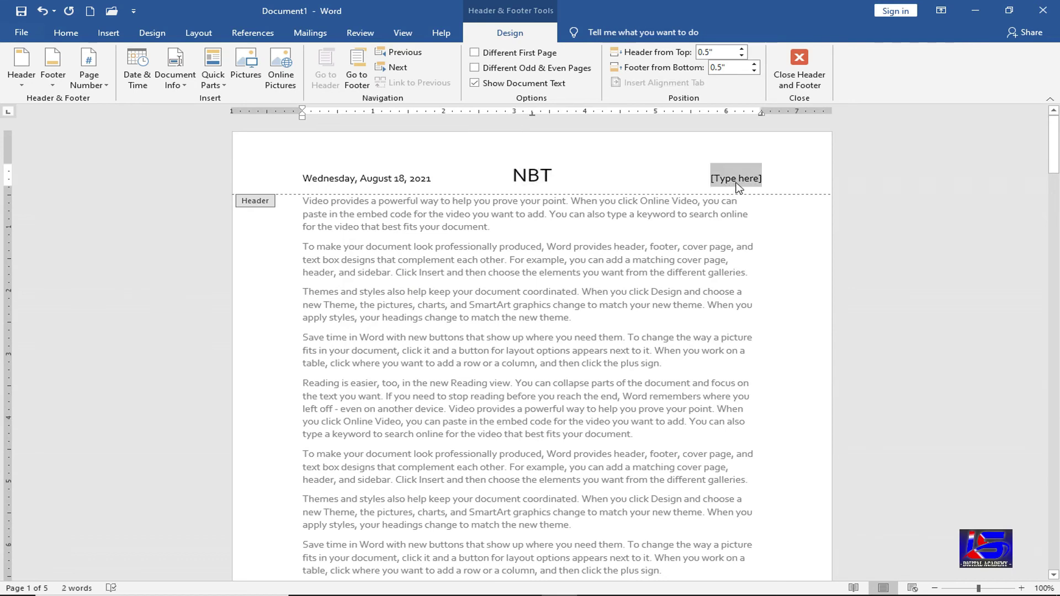
{"action": "left_click", "coordinate": [106, 85]}
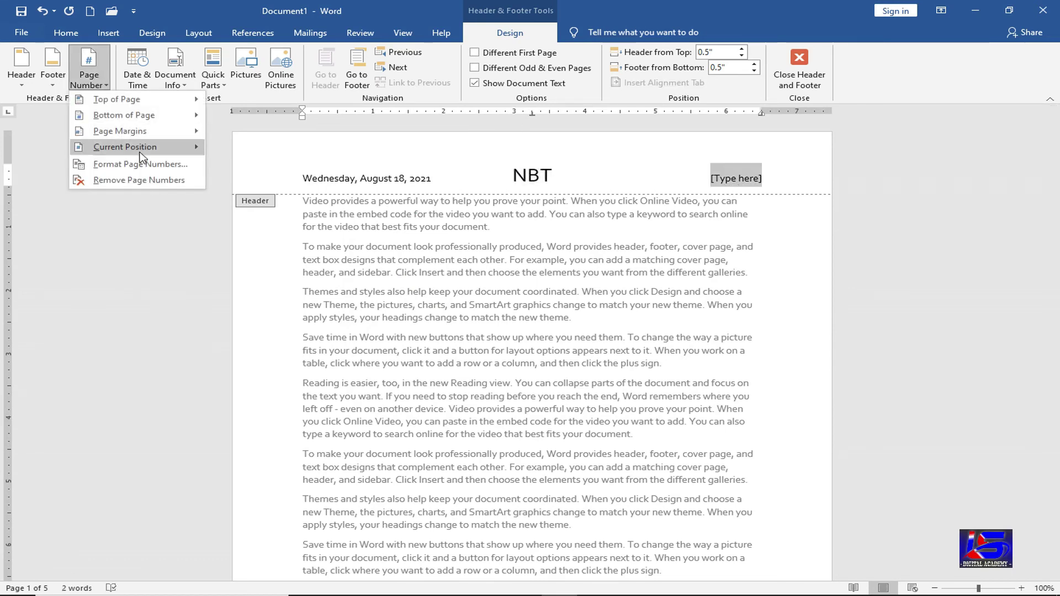
{"action": "mouse_move", "coordinate": [140, 150]}
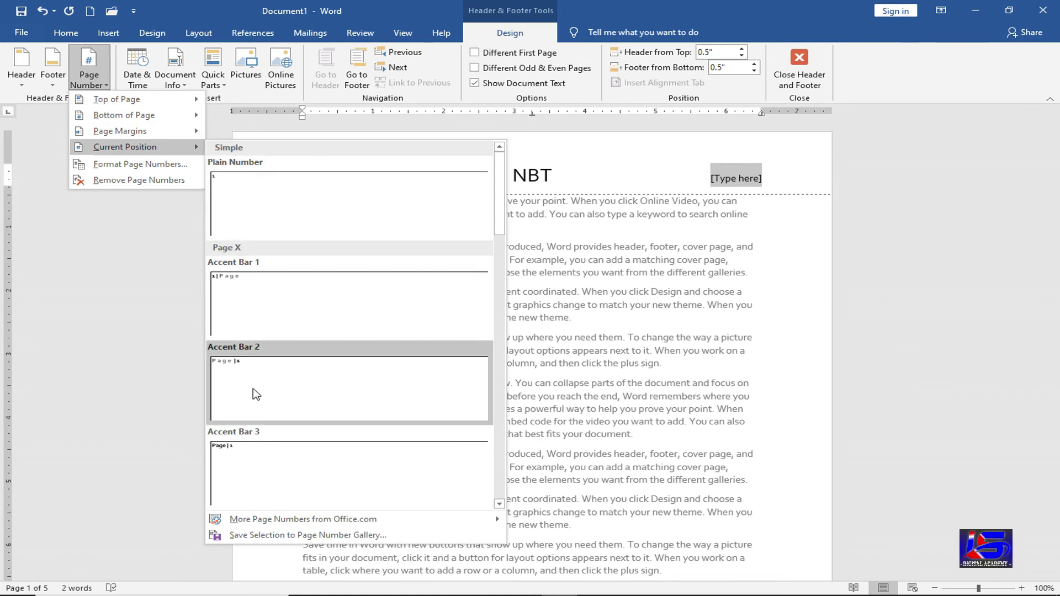
{"action": "left_click", "coordinate": [238, 448]}
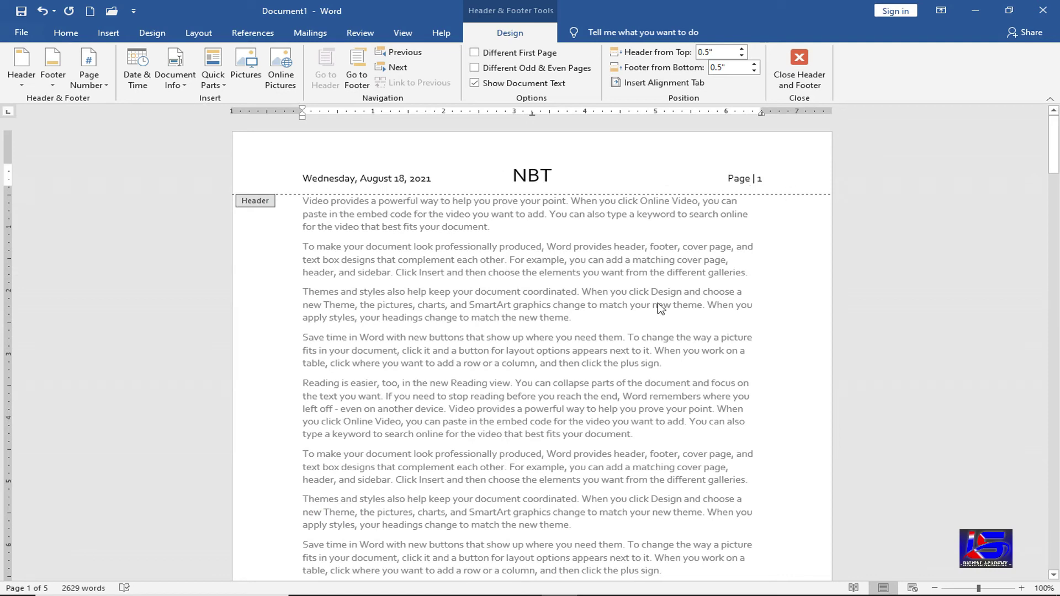
{"action": "scroll", "coordinate": [565, 462], "scroll_direction": "down", "scroll_amount": 8}
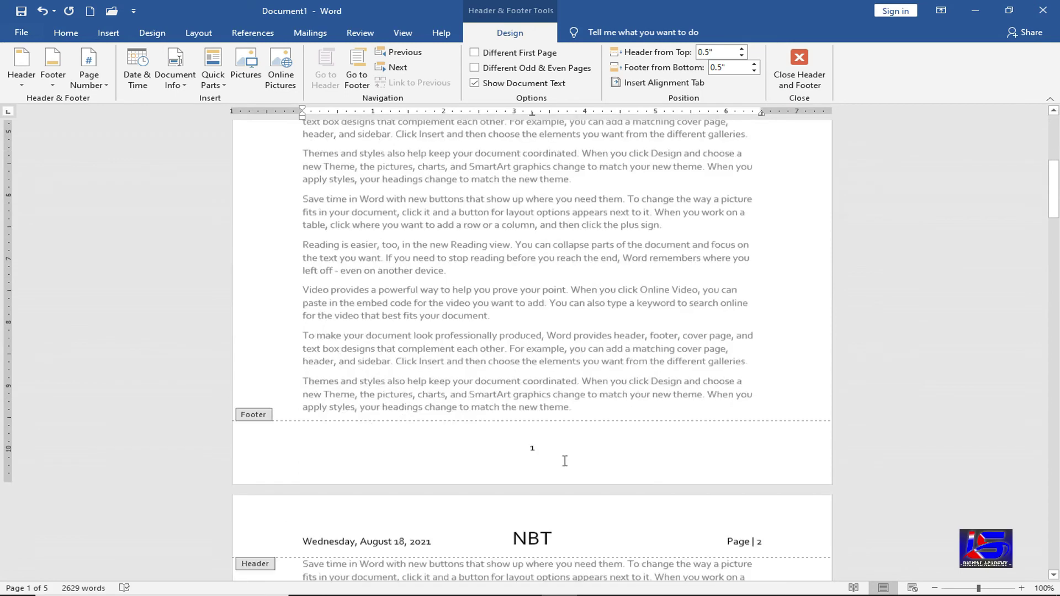
{"action": "left_click", "coordinate": [547, 441]}
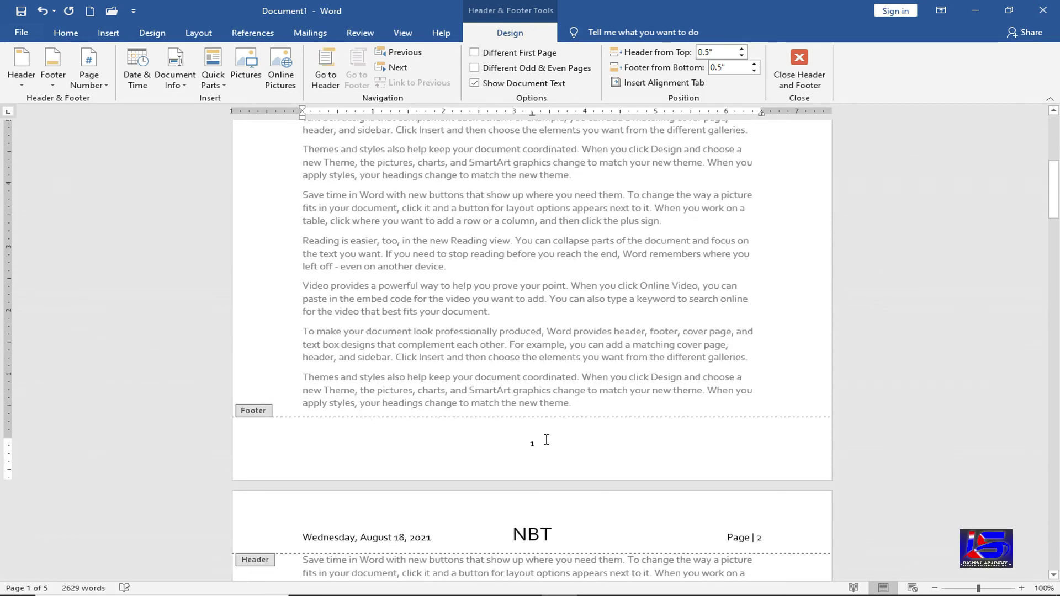
{"action": "double_click", "coordinate": [547, 440]}
{"action": "key", "text": "Delete"}
{"action": "type", "text": "ww"}
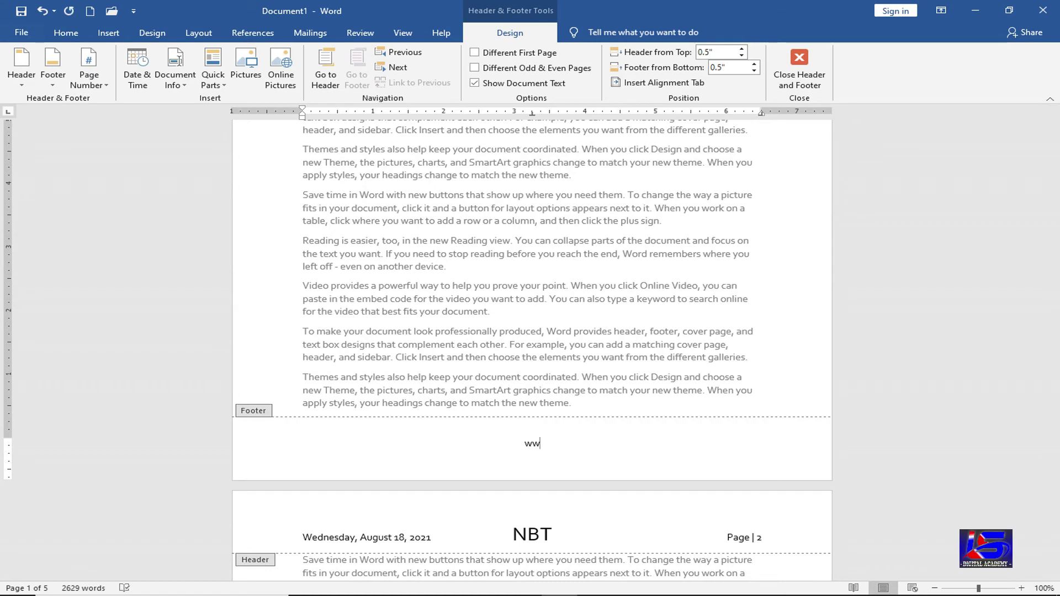
{"action": "type", "text": "w.nbt.com.in"}
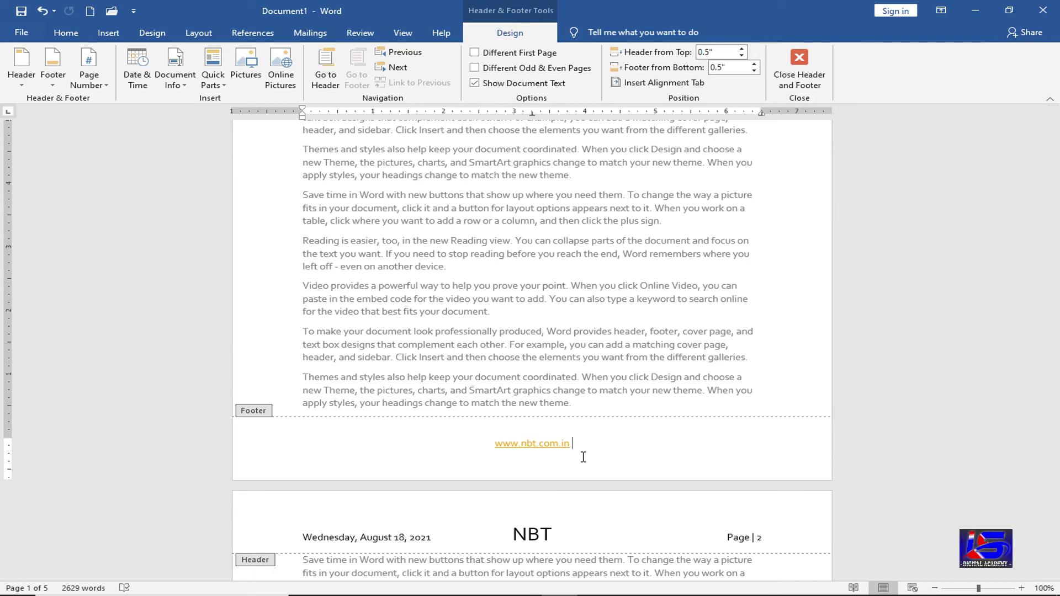
{"action": "scroll", "coordinate": [571, 408], "scroll_direction": "up", "scroll_amount": 8}
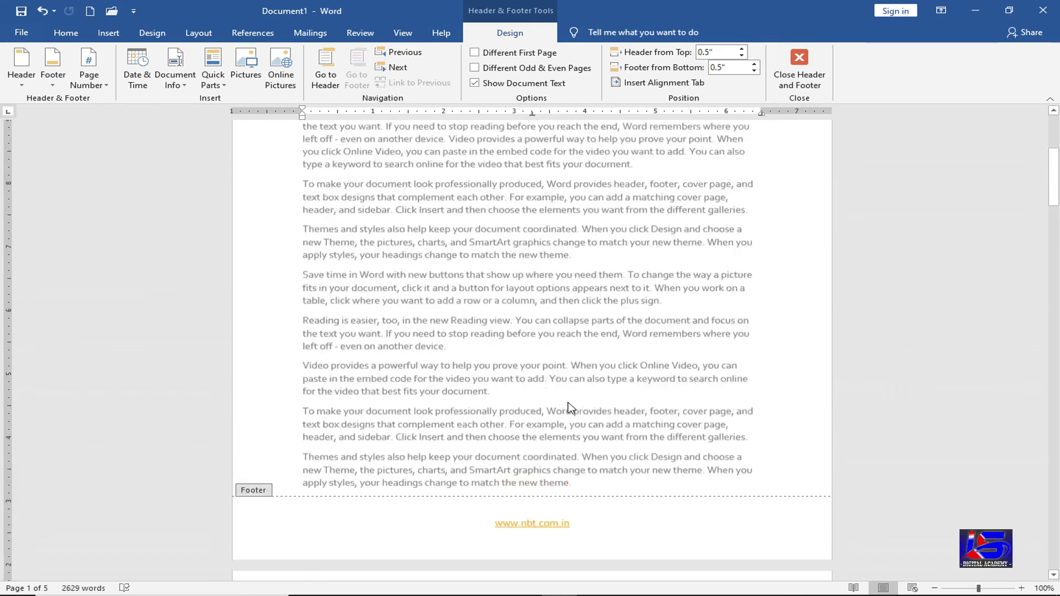
{"action": "scroll", "coordinate": [570, 409], "scroll_direction": "up", "scroll_amount": 1}
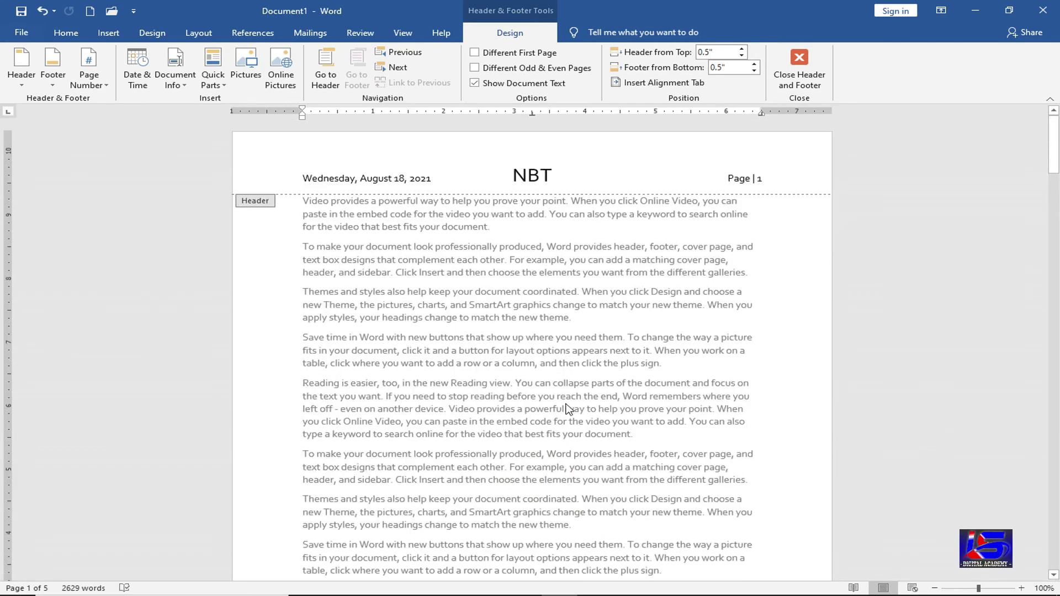
{"action": "left_click", "coordinate": [184, 86]}
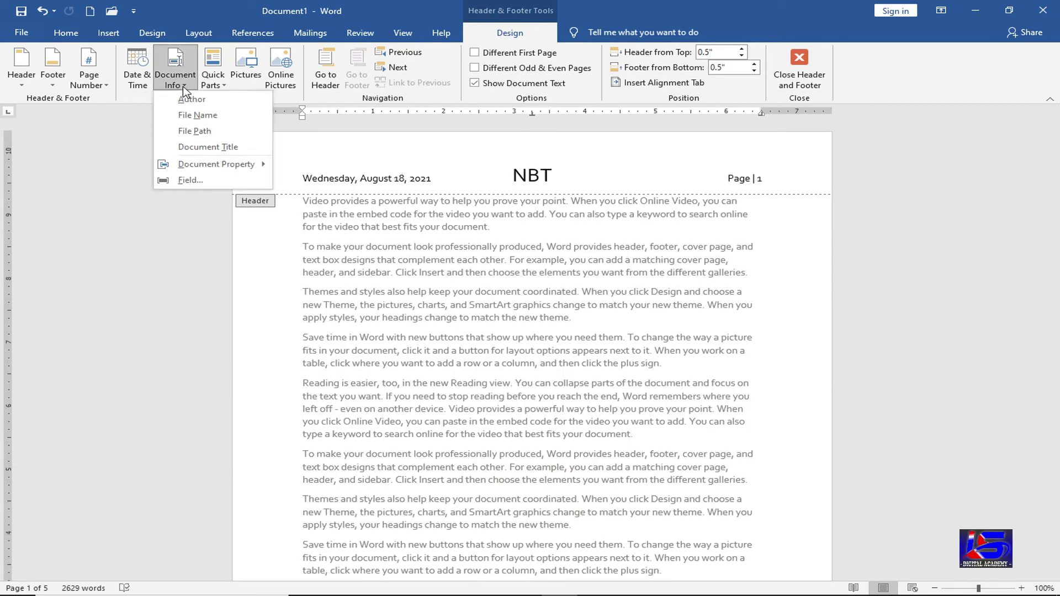
{"action": "left_click", "coordinate": [447, 182]}
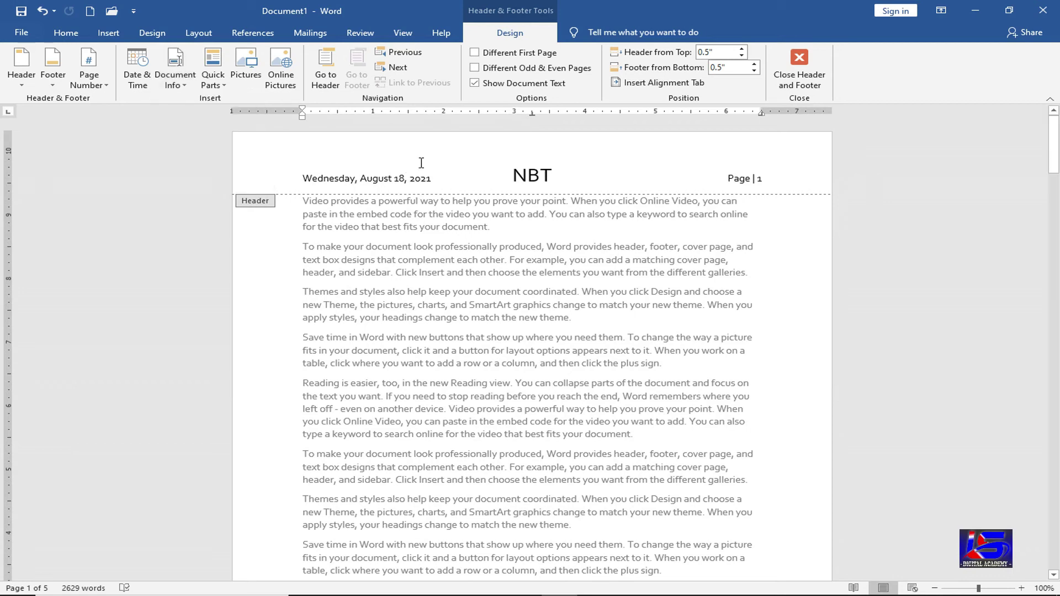
{"action": "left_click", "coordinate": [215, 82]}
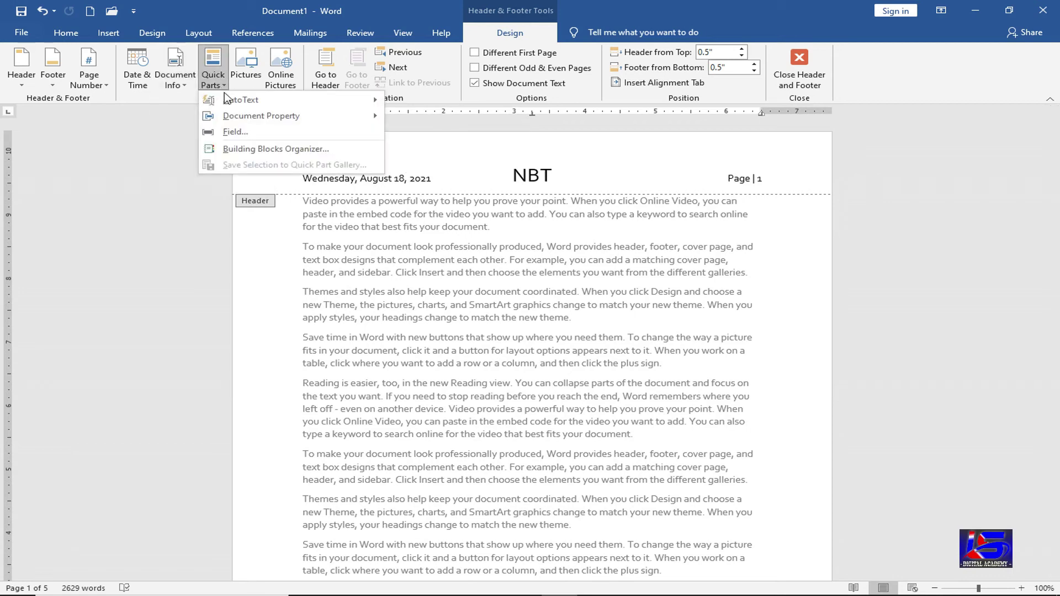
{"action": "left_click", "coordinate": [354, 386]}
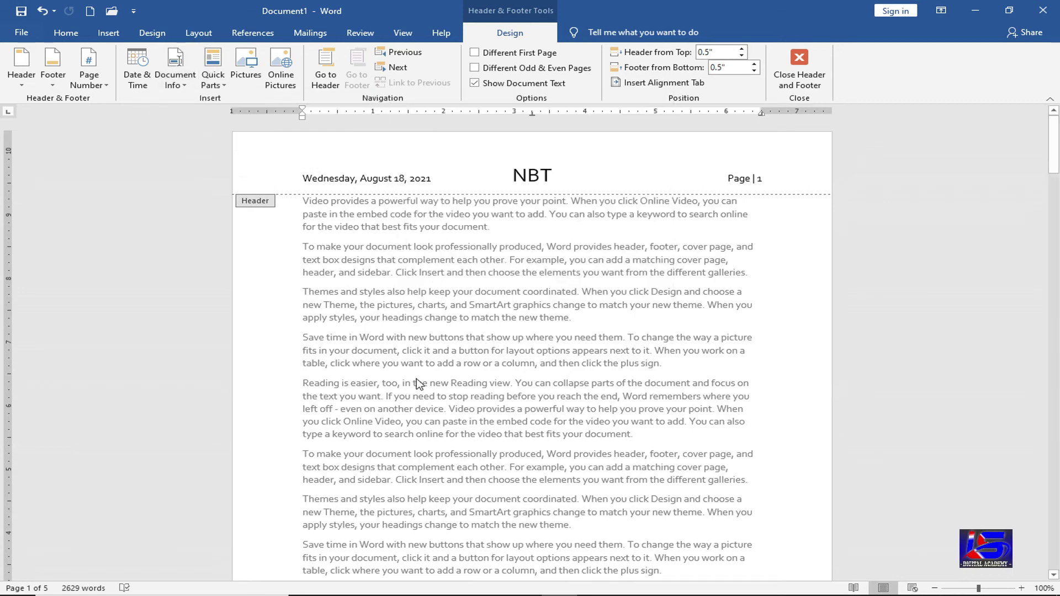
{"action": "left_click", "coordinate": [246, 85]}
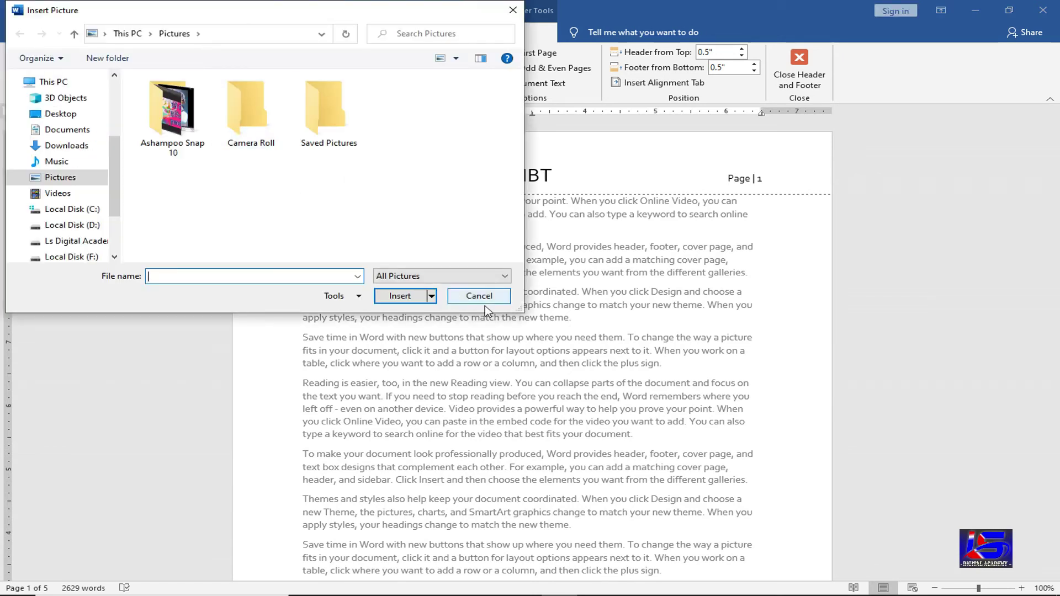
{"action": "left_click", "coordinate": [479, 296]}
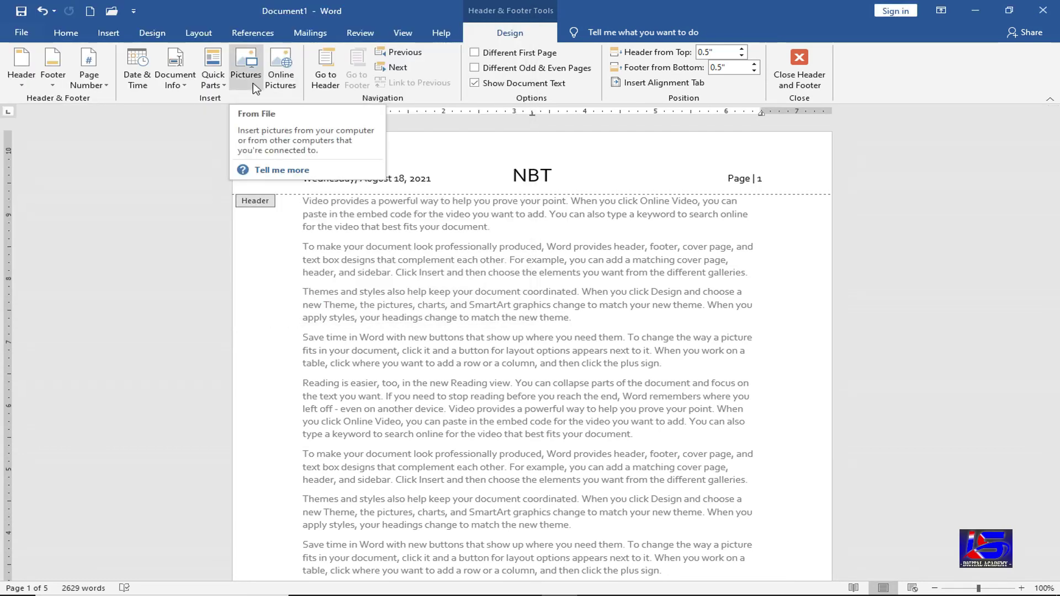
{"action": "left_click", "coordinate": [325, 84]}
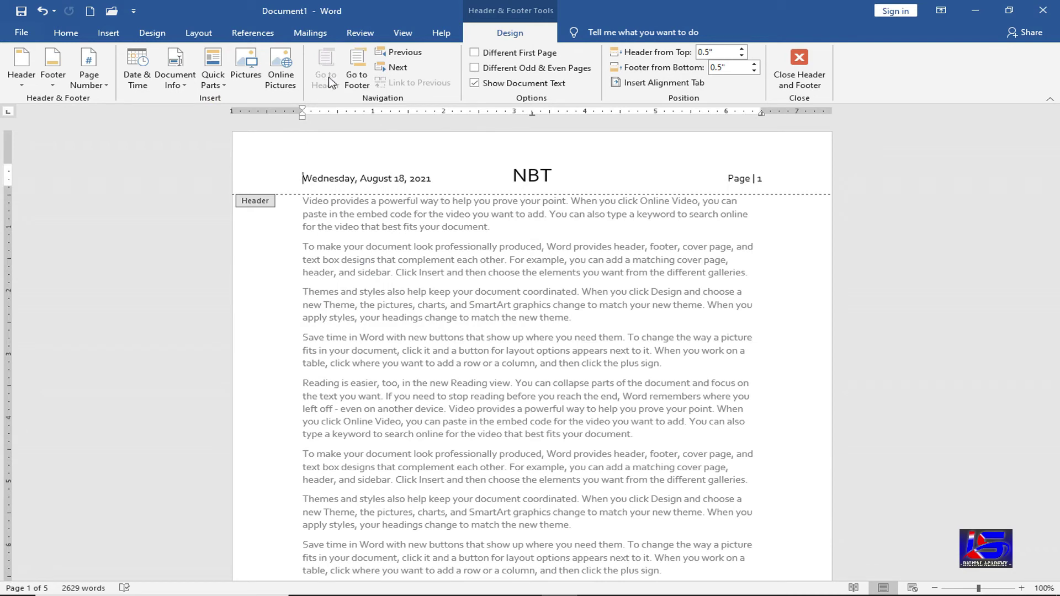
{"action": "left_click", "coordinate": [355, 69]}
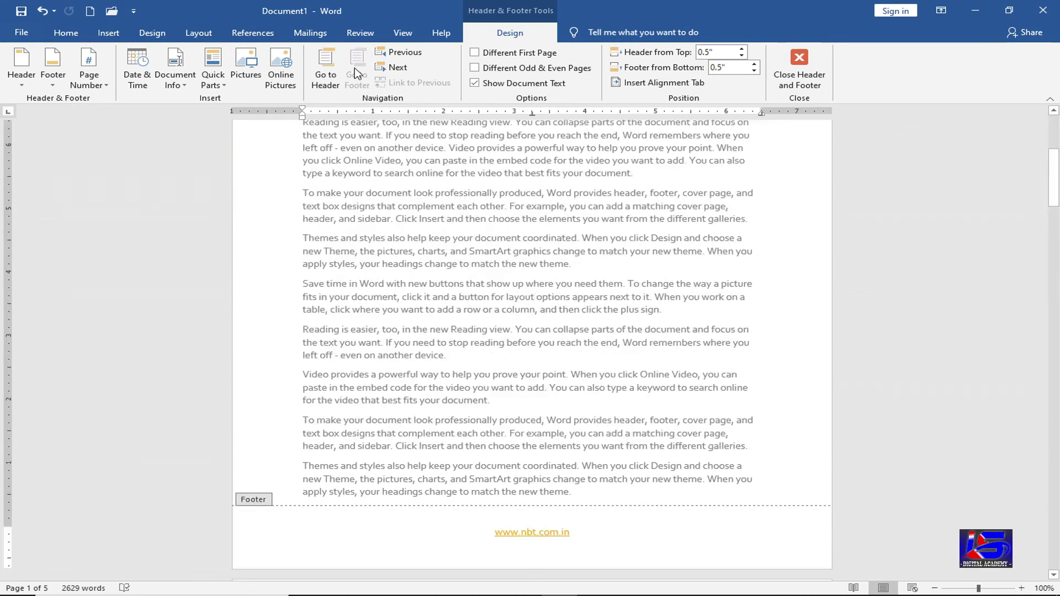
{"action": "left_click", "coordinate": [326, 76]}
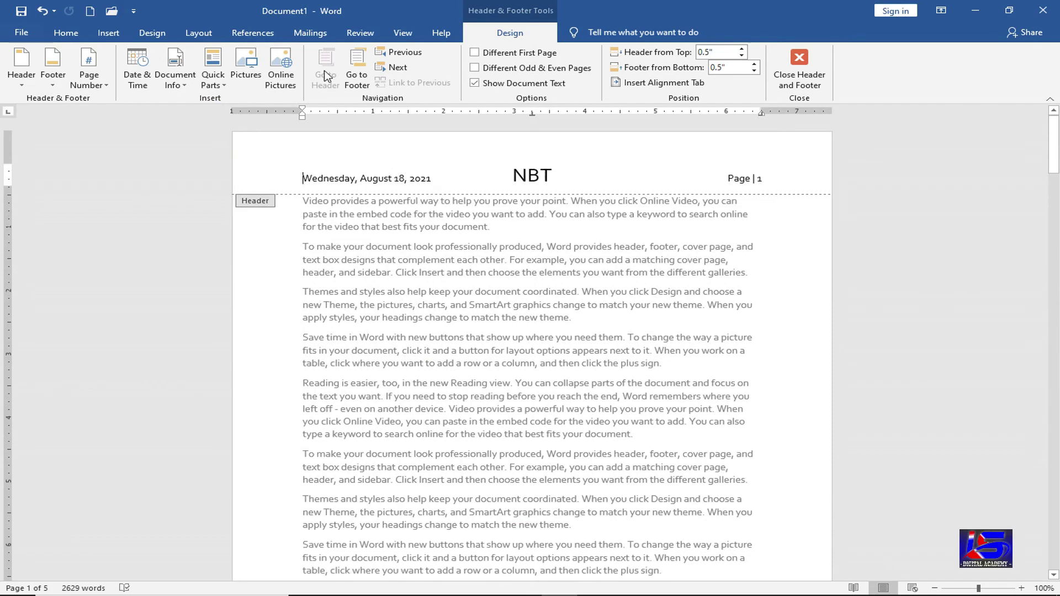
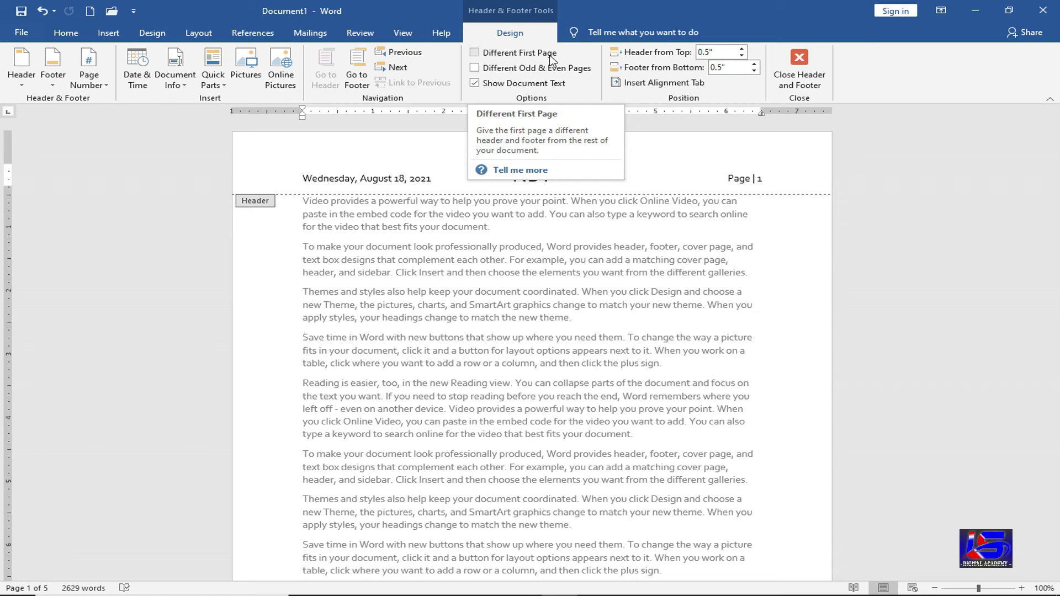
- Give page 1 a different first-page header holding the date Wednesday, August 18, 2021
{"action": "left_click", "coordinate": [543, 59]}
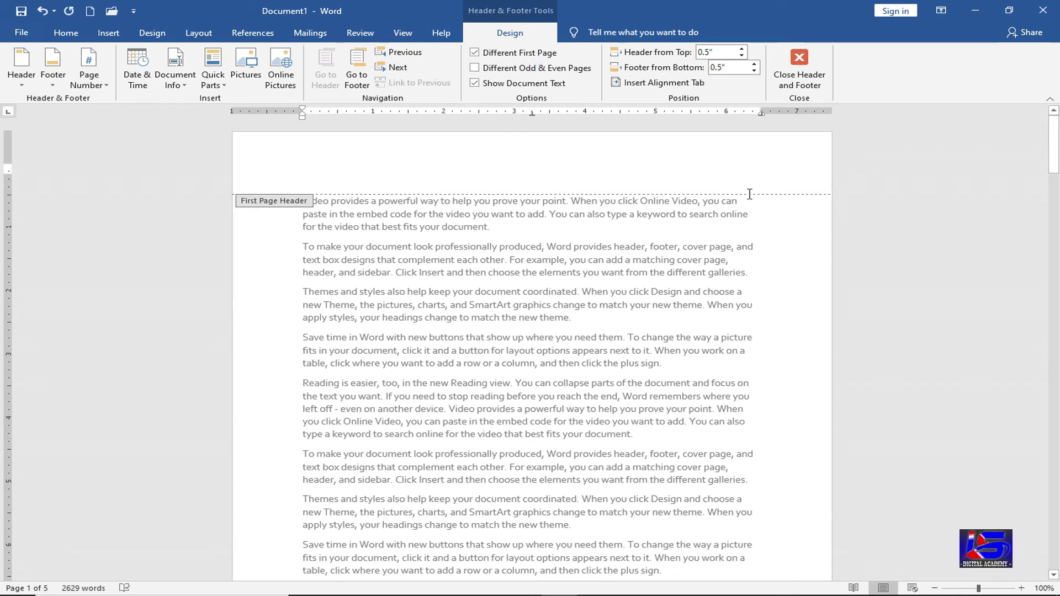
{"action": "left_click", "coordinate": [138, 71]}
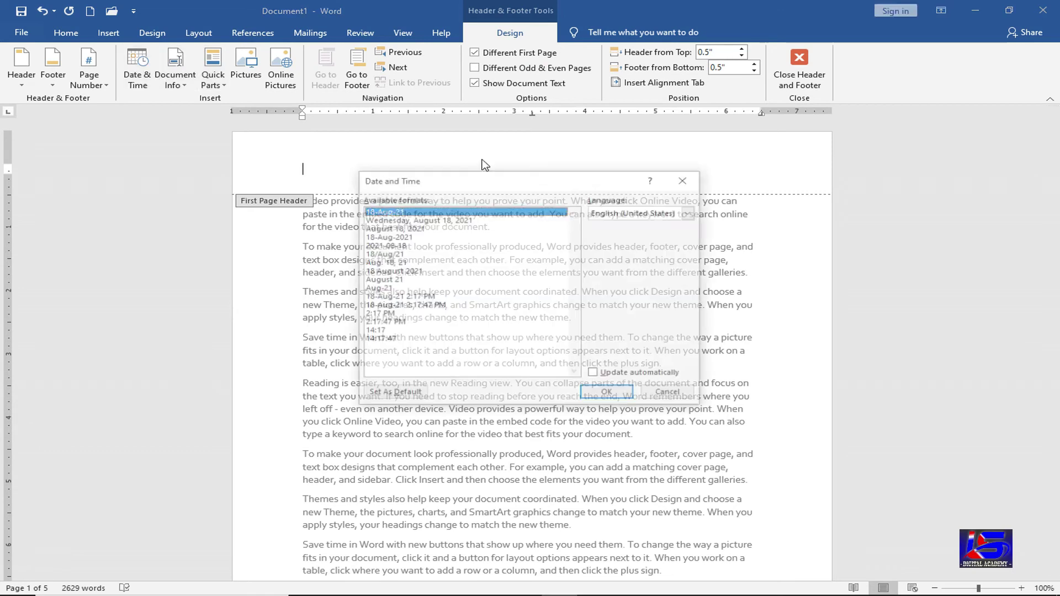
{"action": "left_click", "coordinate": [458, 221]}
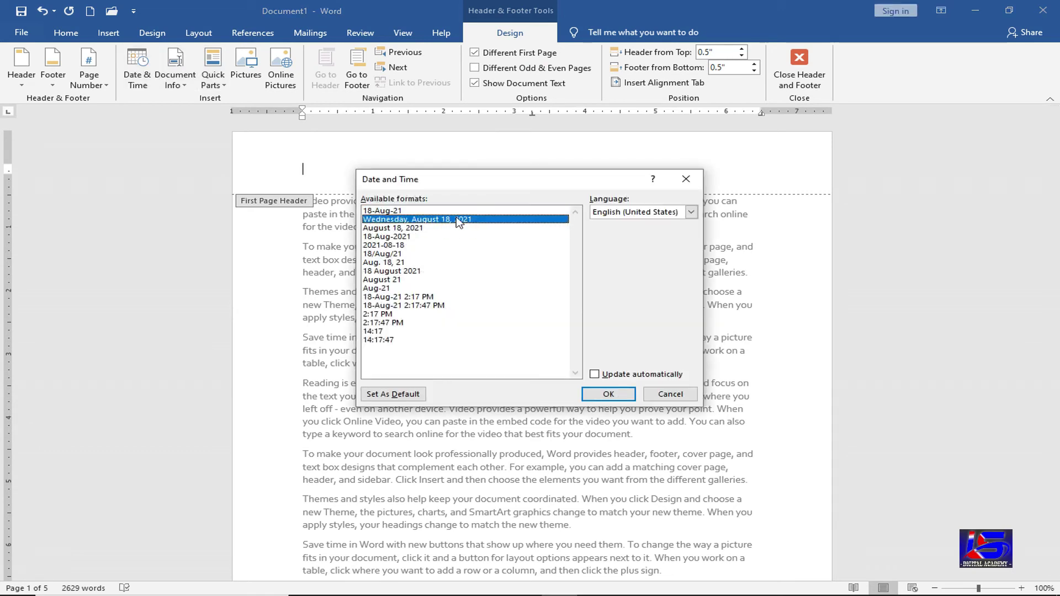
{"action": "left_click", "coordinate": [609, 394]}
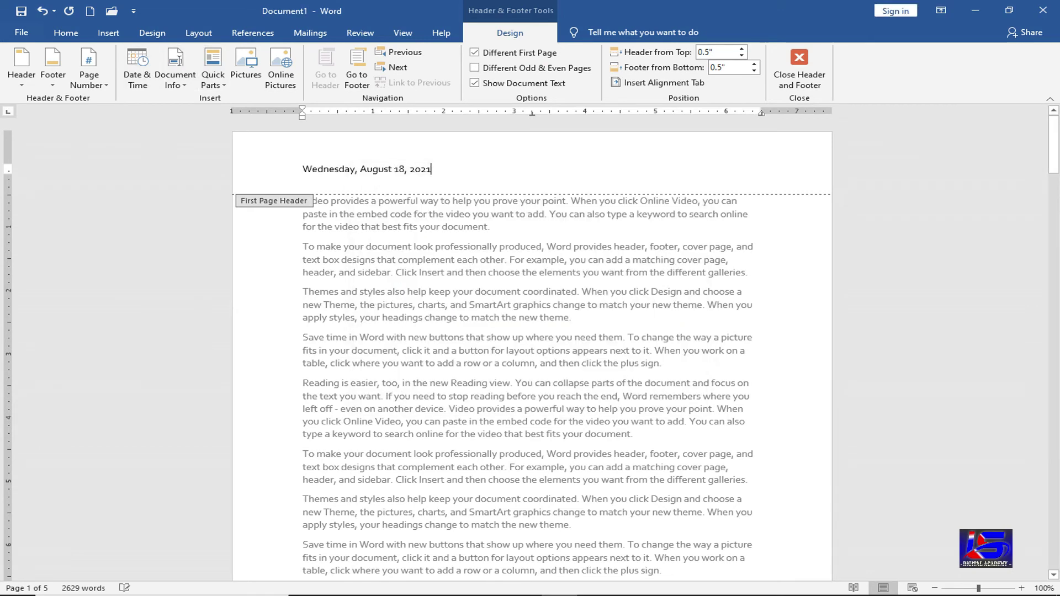
- Type a large NBT label after the date in the first-page header
{"action": "type", "text": "N"}
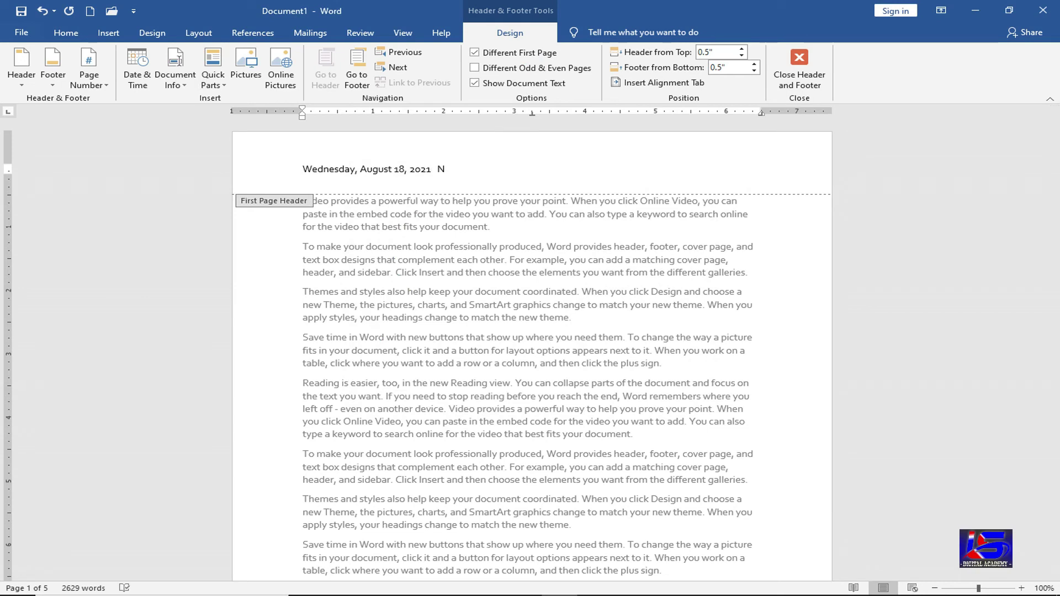
{"action": "type", "text": "BT"}
{"action": "key", "text": "shift+Left"}
{"action": "key", "text": "shift+Left"}
{"action": "key", "text": "shift+Left"}
{"action": "key", "text": "ctrl+shift+period"}
{"action": "key", "text": "ctrl+shift+period"}
{"action": "key", "text": "ctrl+shift+period"}
{"action": "key", "text": "ctrl+shift+period"}
{"action": "key", "text": "ctrl+shift+period"}
{"action": "key", "text": "ctrl+shift+period"}
{"action": "key", "text": "ctrl+shift+period"}
{"action": "key", "text": "ctrl+shift+period"}
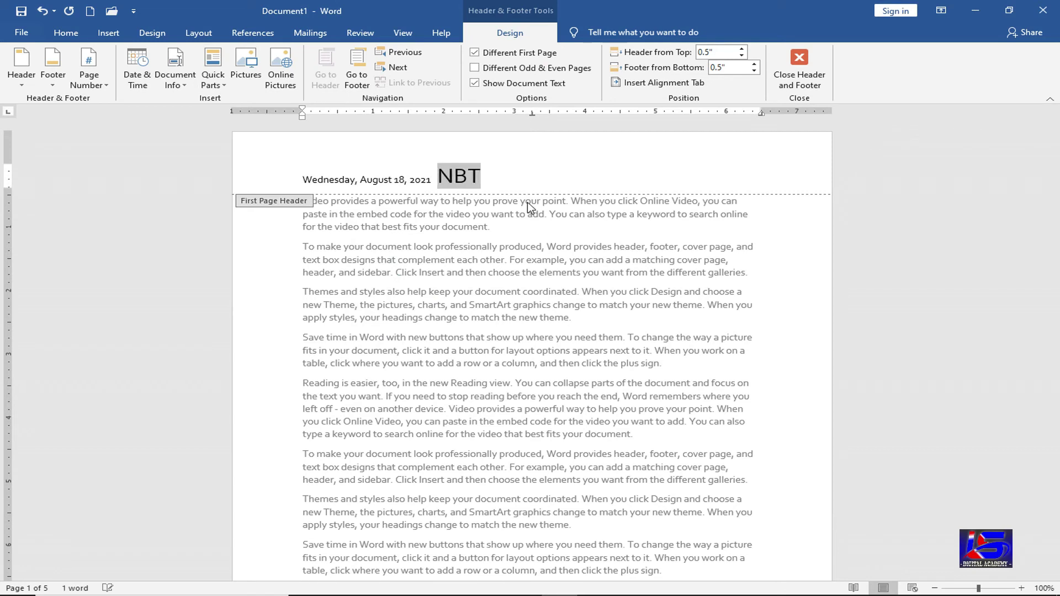
{"action": "left_click", "coordinate": [552, 176]}
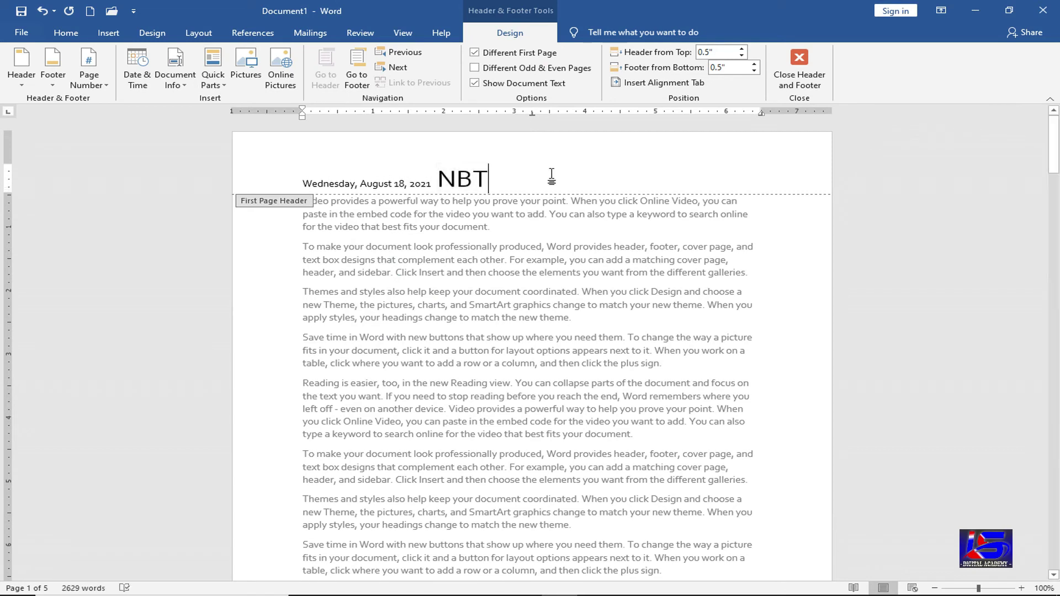
{"action": "key", "text": "Return"}
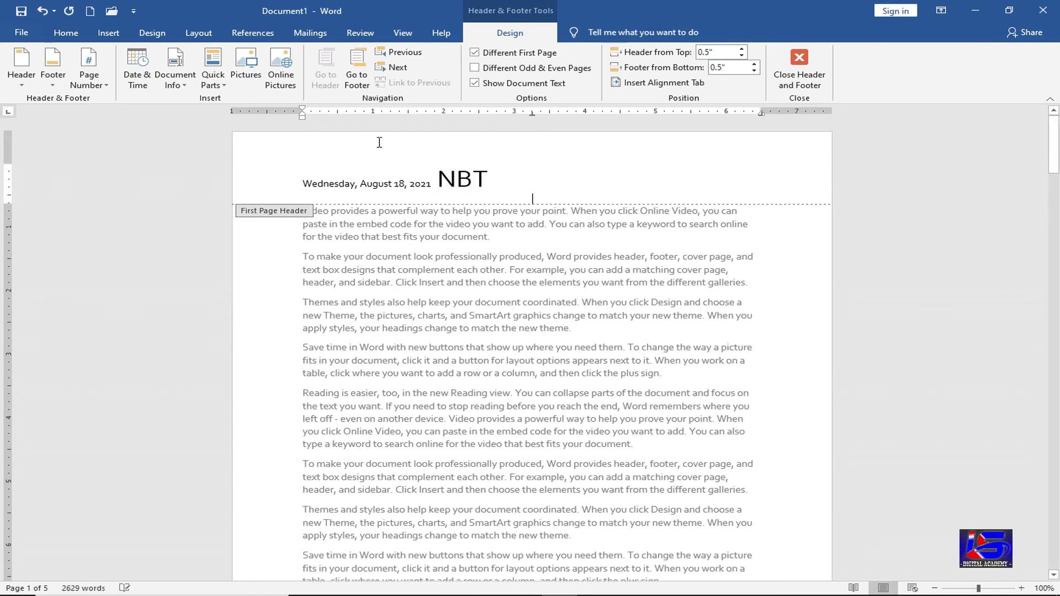
{"action": "key", "text": "BackSpace"}
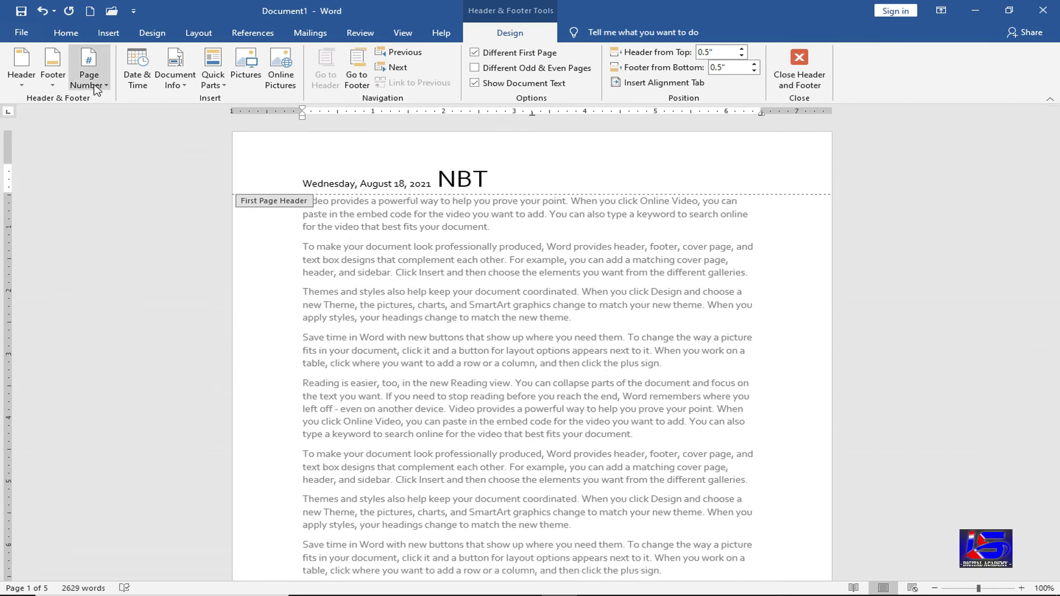
- Add an Accent Bar 2 'Page | 1' number after NBT and make its text smaller
{"action": "left_click", "coordinate": [97, 88]}
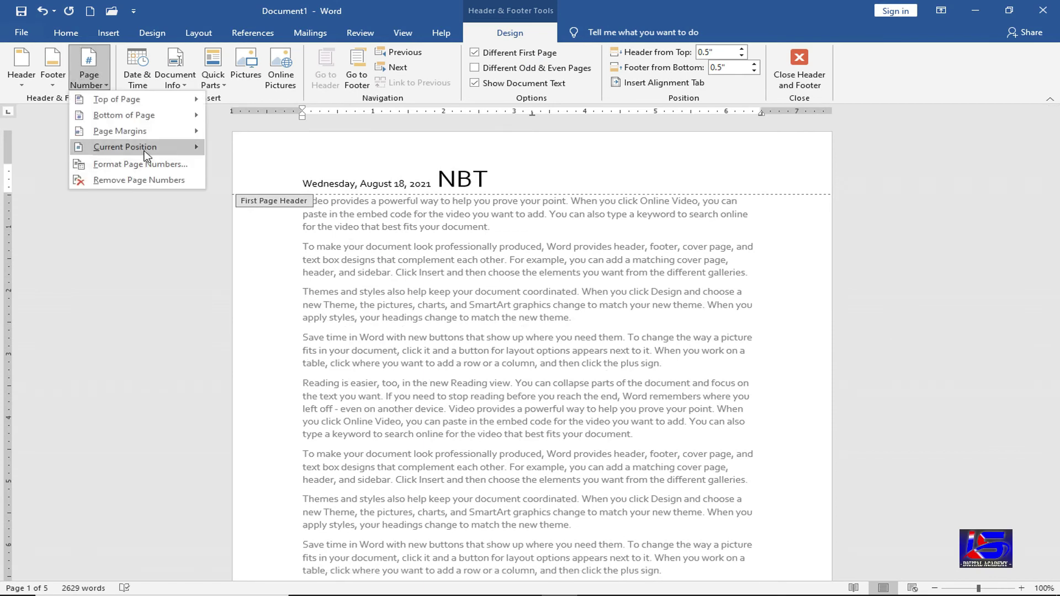
{"action": "mouse_move", "coordinate": [133, 147]}
{"action": "left_click", "coordinate": [268, 362]}
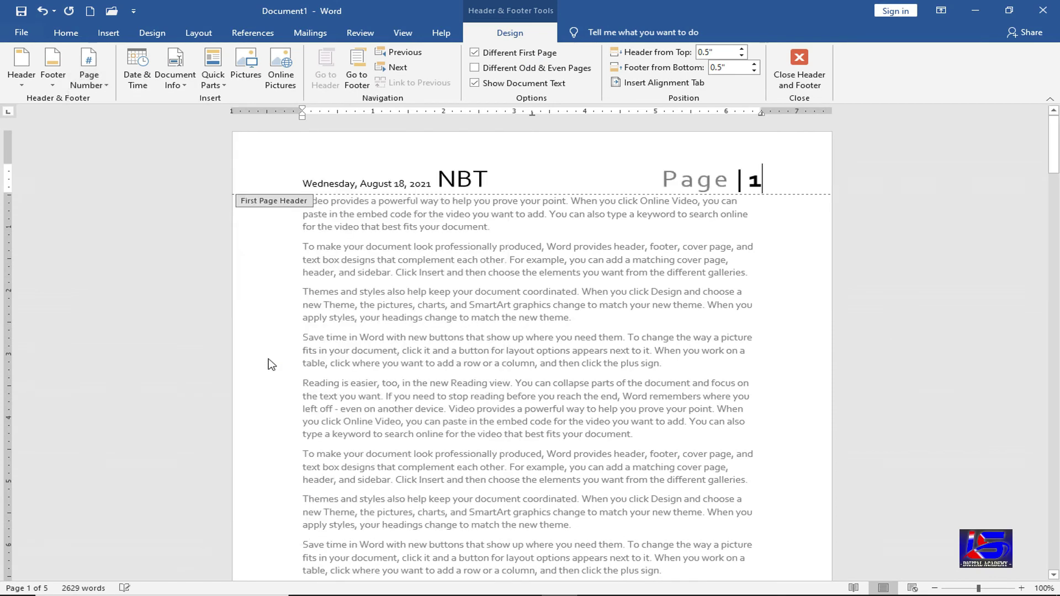
{"action": "left_click", "coordinate": [664, 181]}
{"action": "key", "text": "shift+End"}
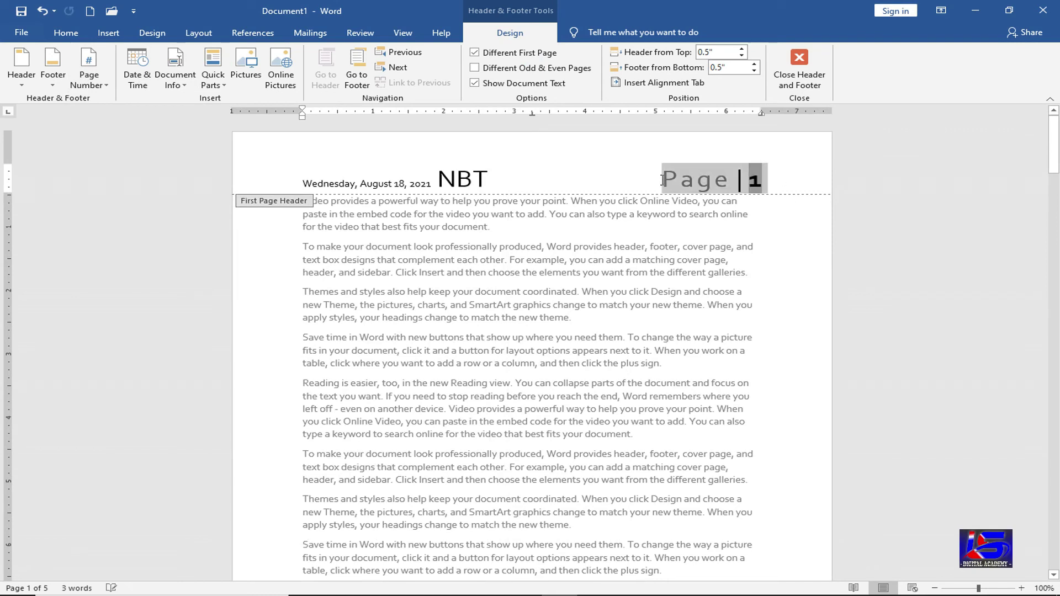
{"action": "key", "text": "ctrl+shift+comma"}
{"action": "key", "text": "ctrl+shift+comma"}
{"action": "key", "text": "ctrl+shift+comma"}
{"action": "key", "text": "ctrl+shift+comma"}
{"action": "key", "text": "ctrl+shift+comma"}
{"action": "key", "text": "ctrl+shift+comma"}
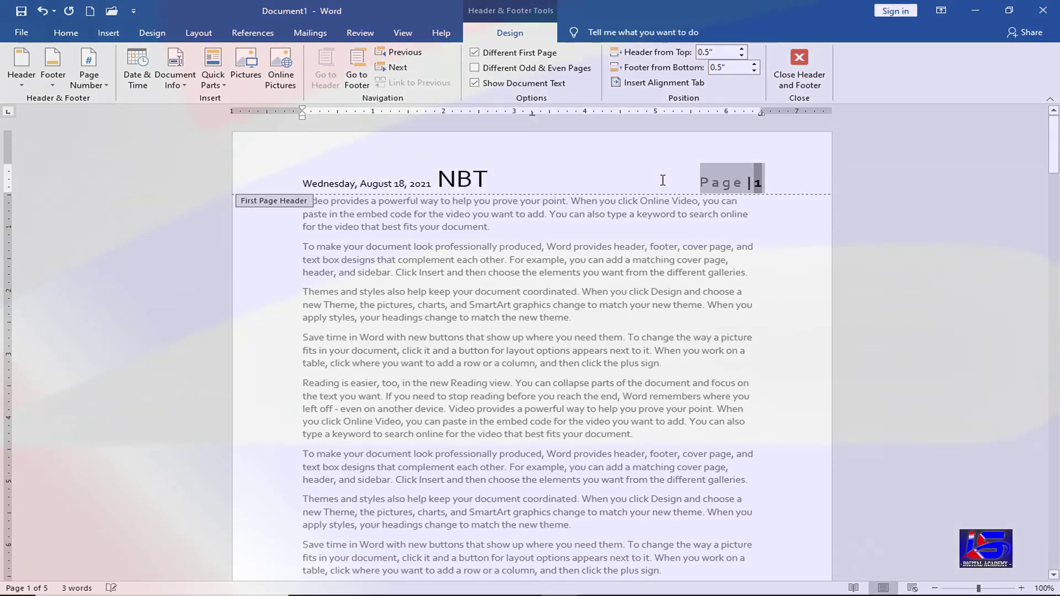
- Insert the brush-stroke Indian flag image from G:\Wallpaper\Republic Day into the header
{"action": "left_click", "coordinate": [634, 176]}
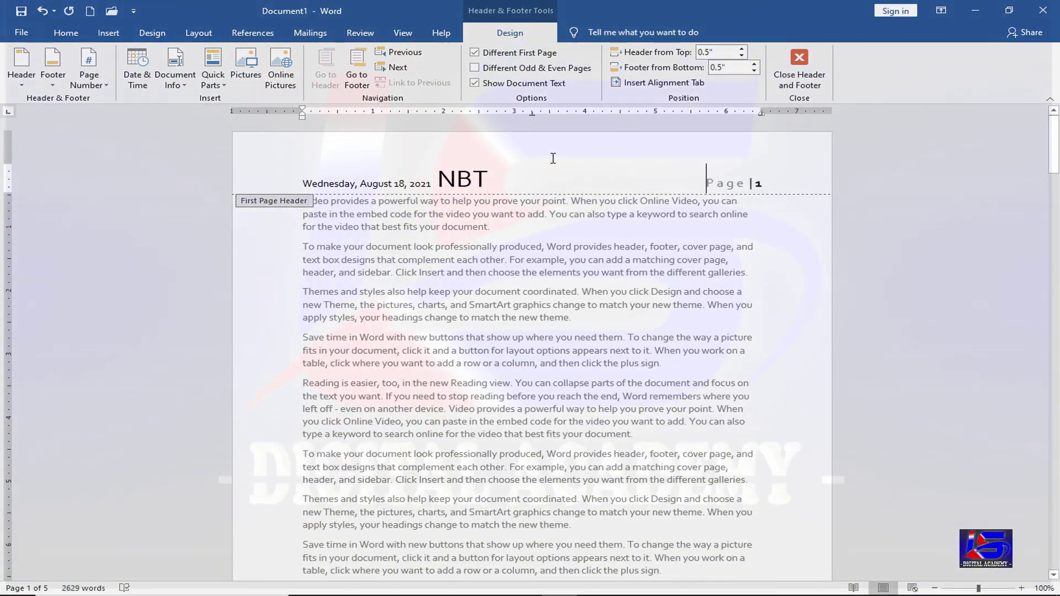
{"action": "left_click", "coordinate": [246, 69]}
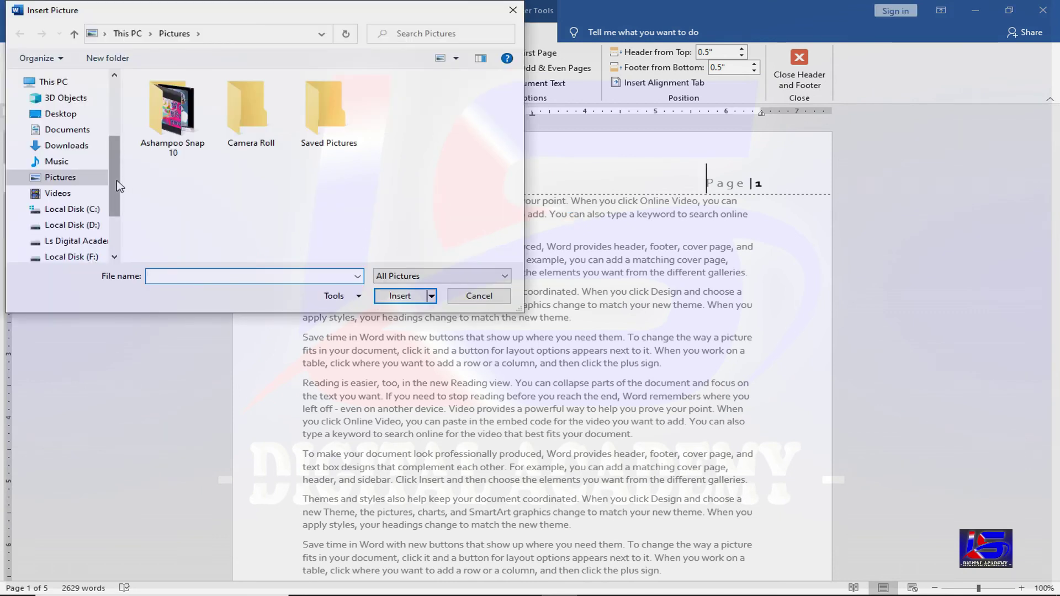
{"action": "left_click_drag", "start_coordinate": [116, 188], "coordinate": [118, 209]}
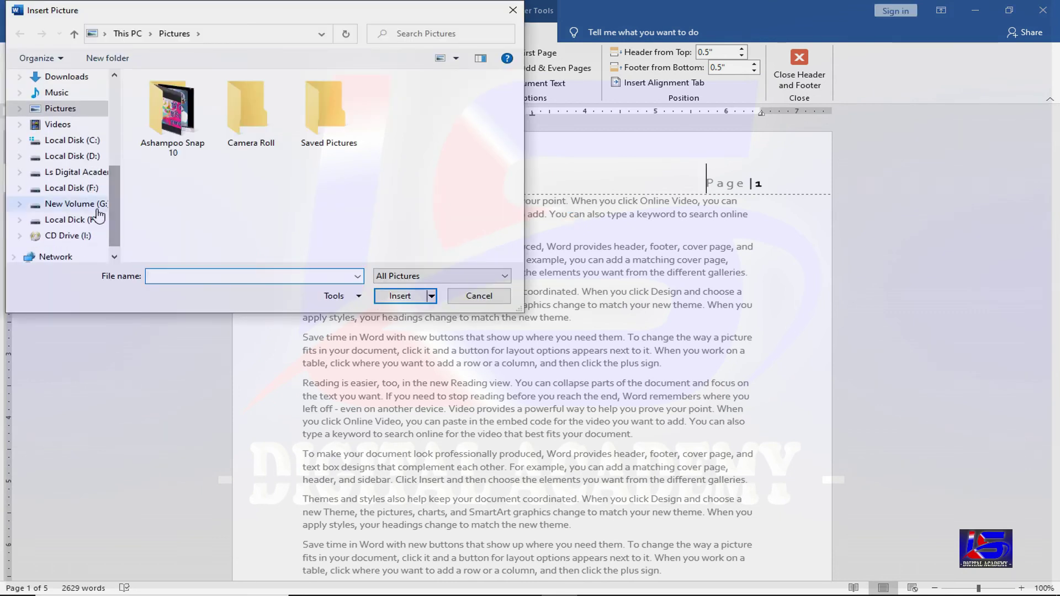
{"action": "left_click", "coordinate": [93, 204]}
{"action": "double_click", "coordinate": [418, 216]}
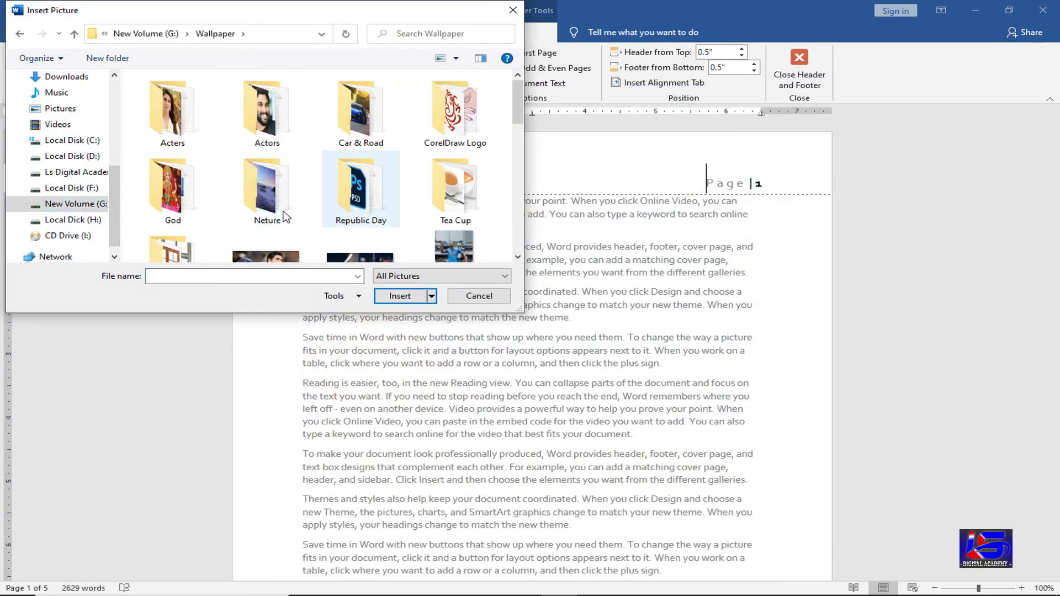
{"action": "double_click", "coordinate": [367, 191]}
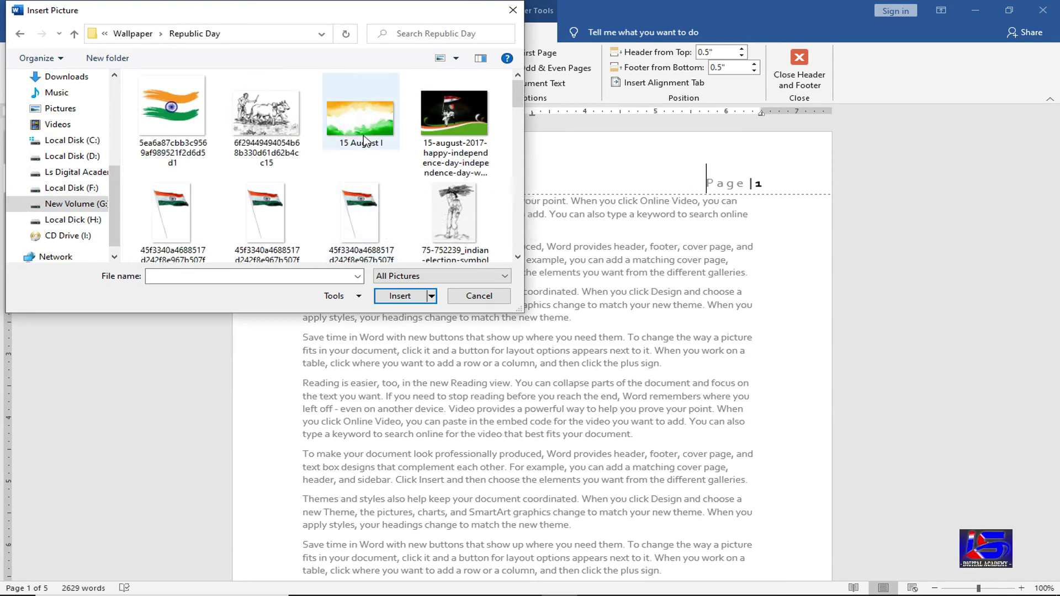
{"action": "left_click", "coordinate": [205, 163]}
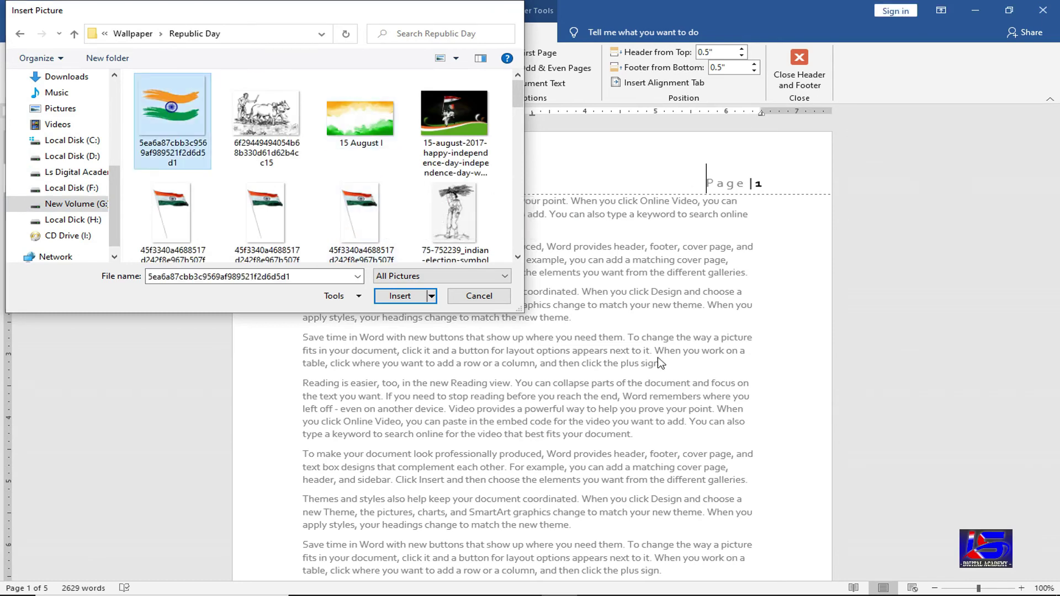
{"action": "key", "text": "Escape"}
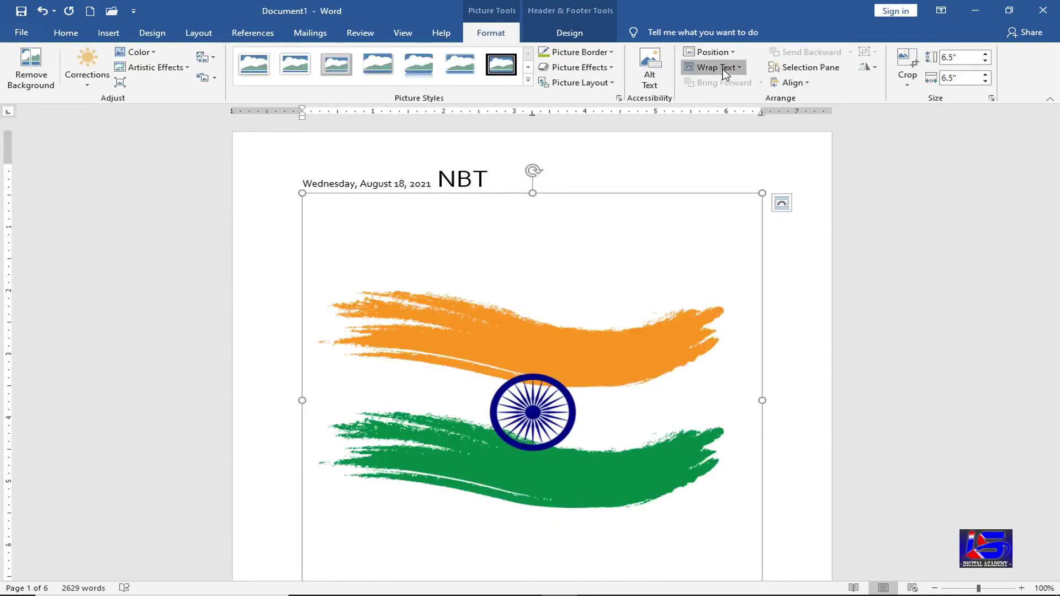
- Float the flag in front of text, shrink it to 1.09" and place it top-left above the date
{"action": "left_click", "coordinate": [716, 66]}
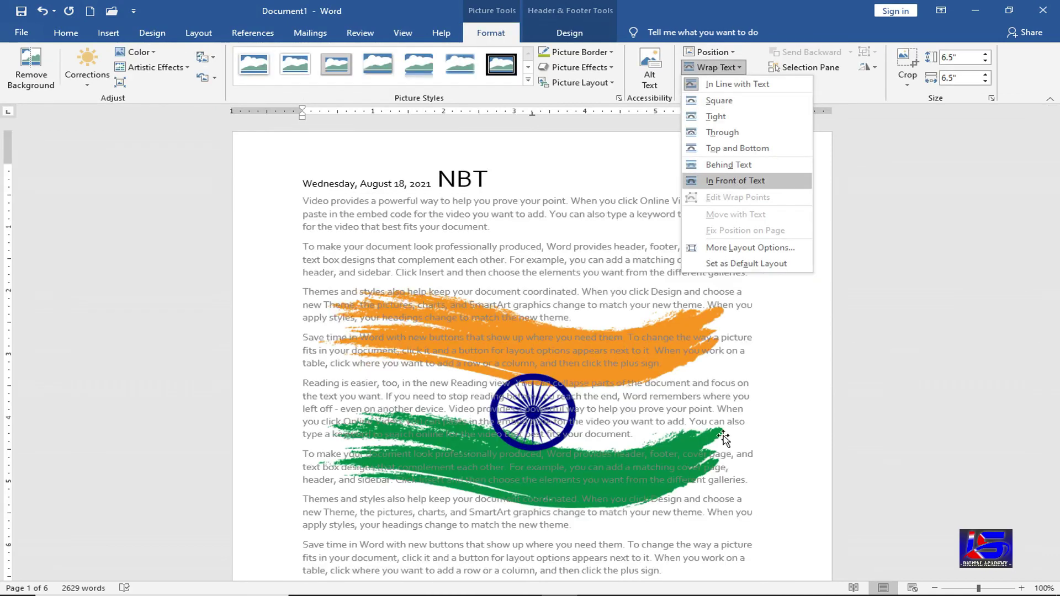
{"action": "left_click", "coordinate": [735, 181]}
{"action": "scroll", "coordinate": [739, 514], "scroll_direction": "down", "scroll_amount": 3}
{"action": "scroll", "coordinate": [762, 531], "scroll_direction": "down", "scroll_amount": 1}
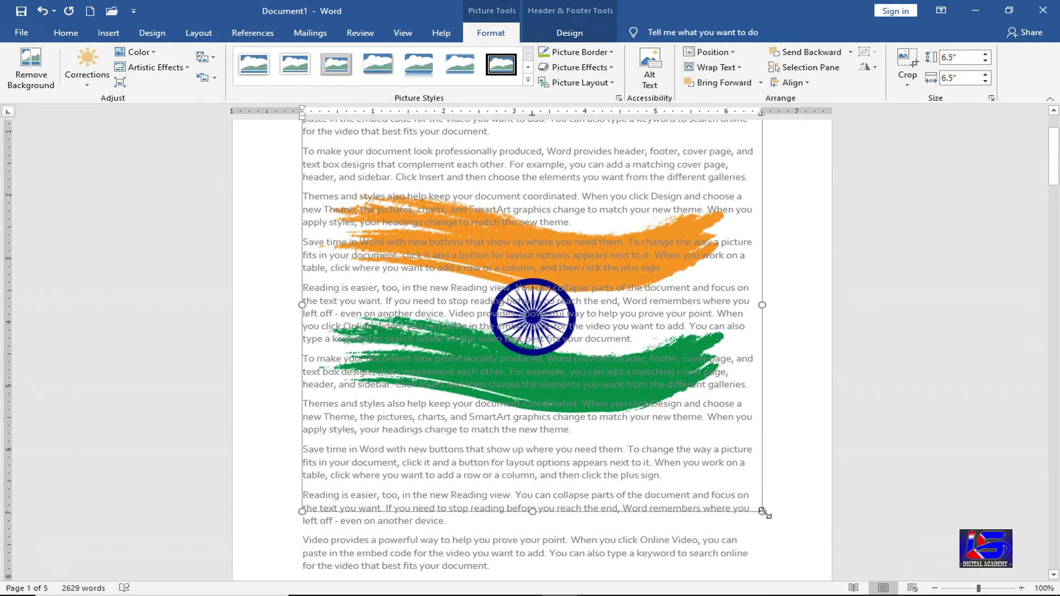
{"action": "left_click_drag", "start_coordinate": [763, 512], "coordinate": [531, 323]}
{"action": "left_click_drag", "start_coordinate": [467, 332], "coordinate": [468, 334]}
{"action": "scroll", "coordinate": [475, 348], "scroll_direction": "up", "scroll_amount": 4}
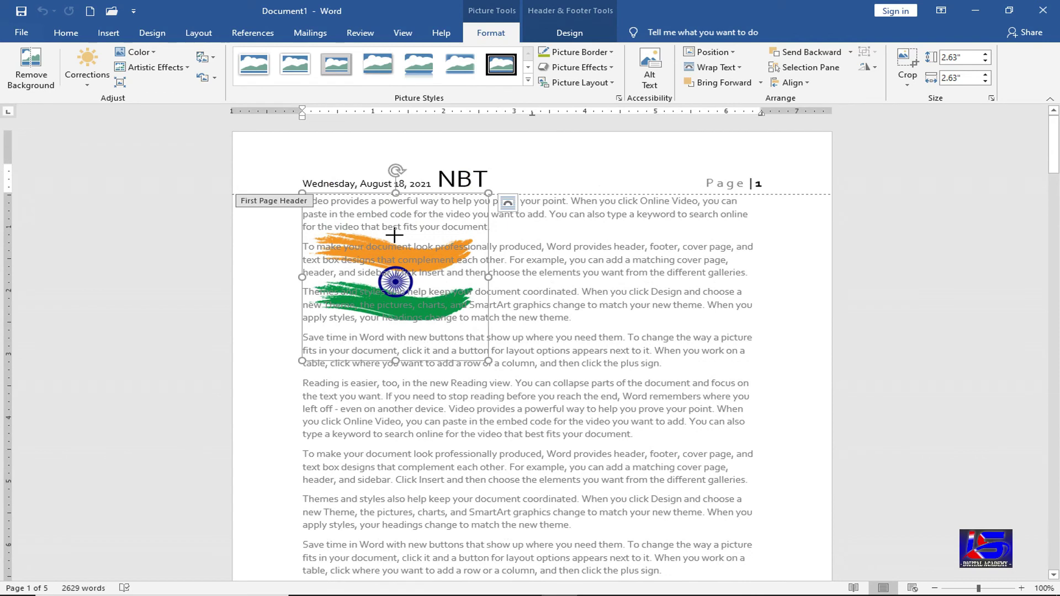
{"action": "left_click_drag", "start_coordinate": [361, 247], "coordinate": [295, 155]}
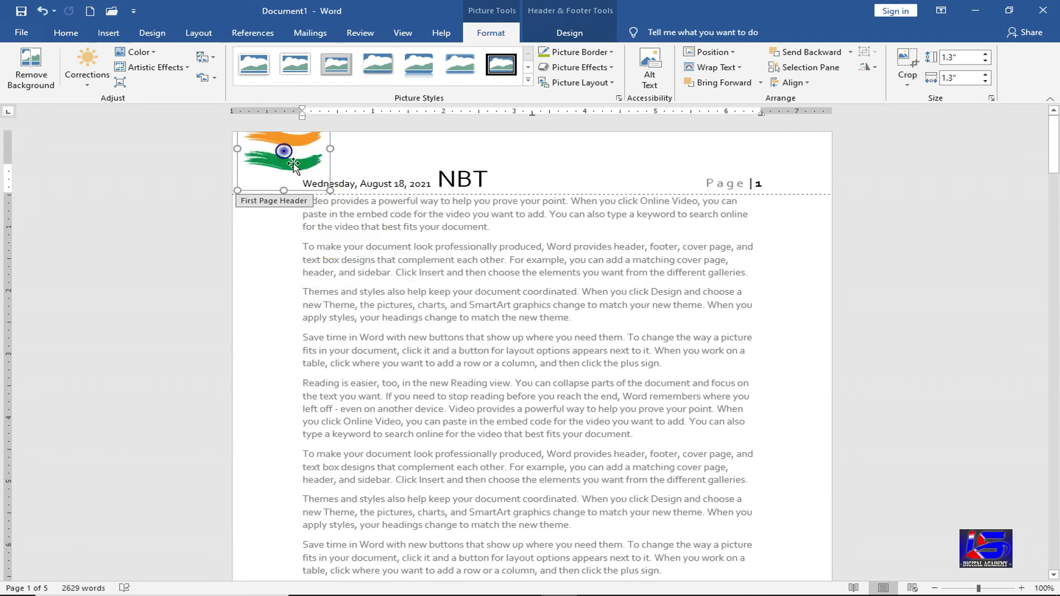
{"action": "left_click_drag", "start_coordinate": [330, 190], "coordinate": [282, 163]}
{"action": "left_click", "coordinate": [324, 168]}
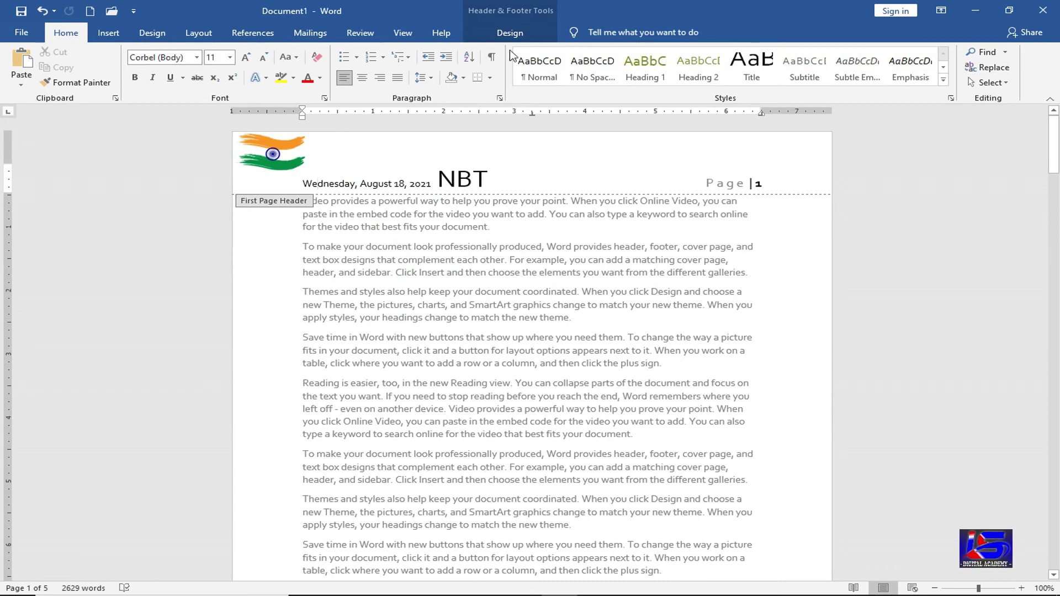
- Close header and footer editing and review the later pages' headers and footers
{"action": "left_click", "coordinate": [506, 33]}
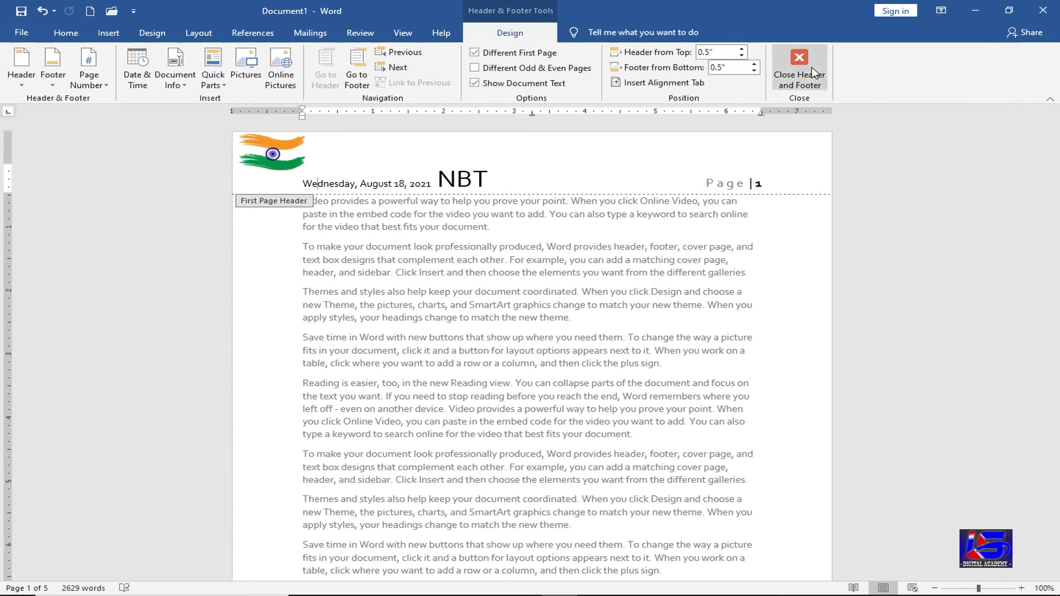
{"action": "left_click", "coordinate": [810, 68]}
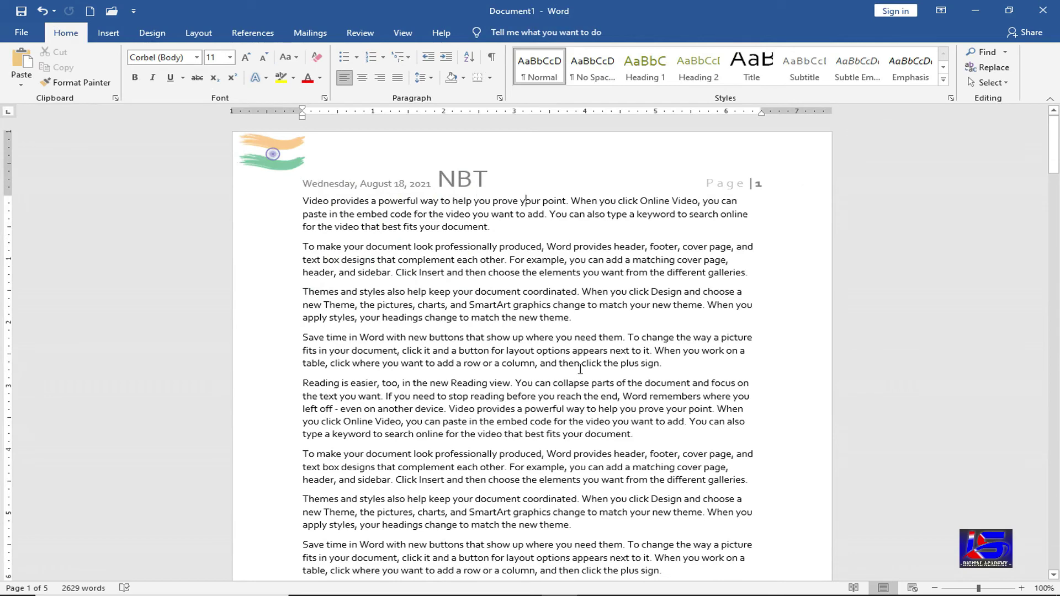
{"action": "scroll", "coordinate": [574, 440], "scroll_direction": "down", "scroll_amount": 10}
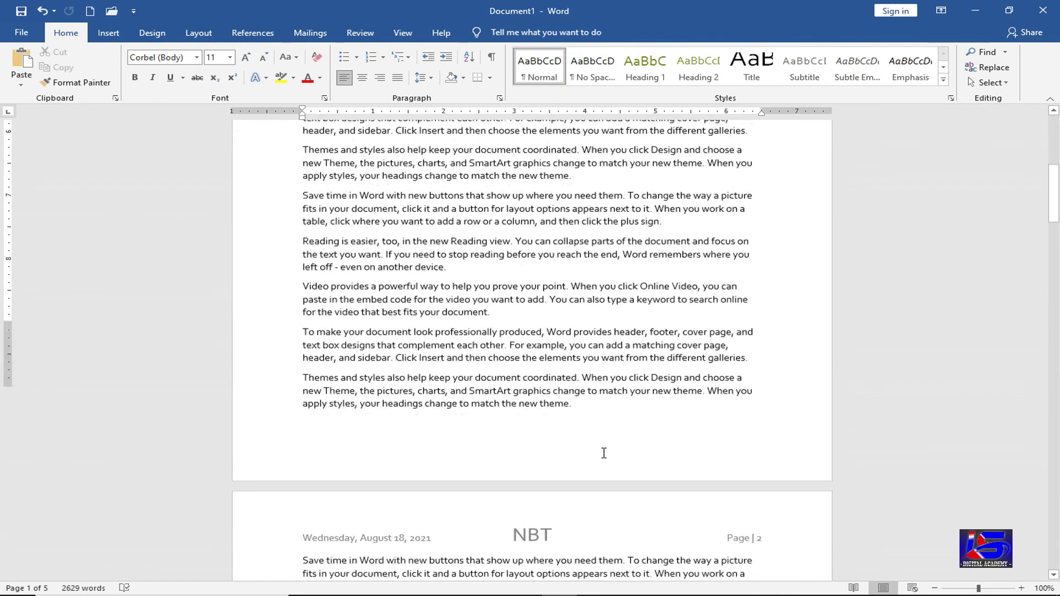
{"action": "scroll", "coordinate": [425, 453], "scroll_direction": "down", "scroll_amount": 1}
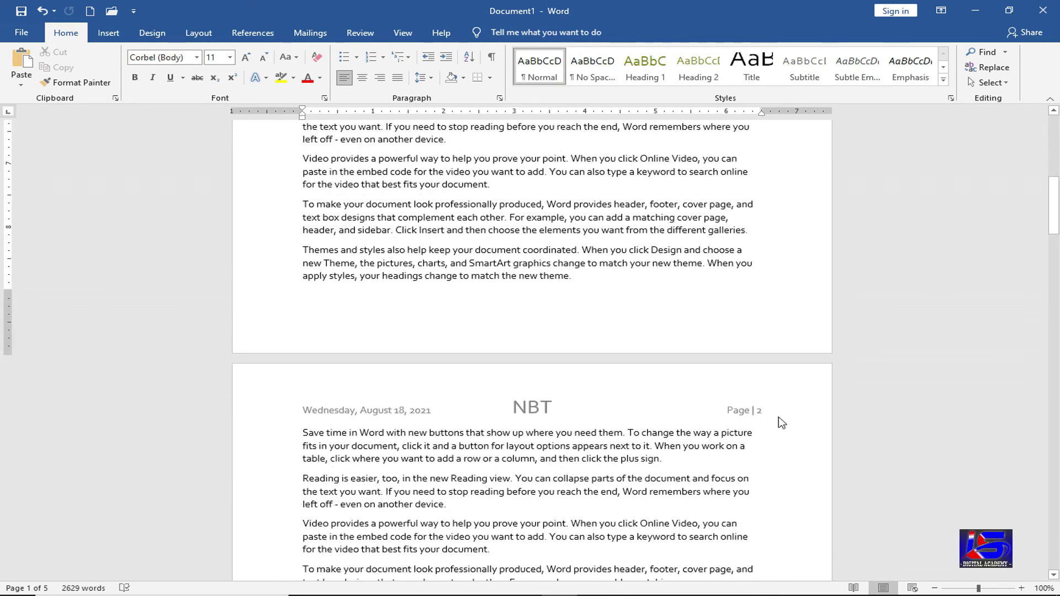
{"action": "scroll", "coordinate": [589, 475], "scroll_direction": "down", "scroll_amount": 8}
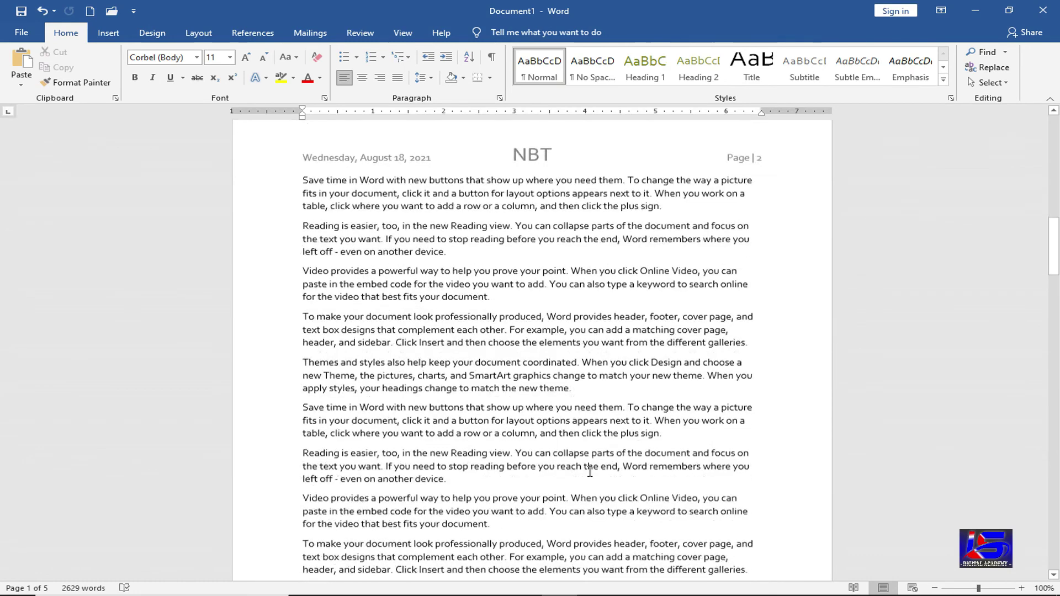
{"action": "scroll", "coordinate": [587, 473], "scroll_direction": "down", "scroll_amount": 6}
{"action": "scroll", "coordinate": [331, 393], "scroll_direction": "up", "scroll_amount": 1}
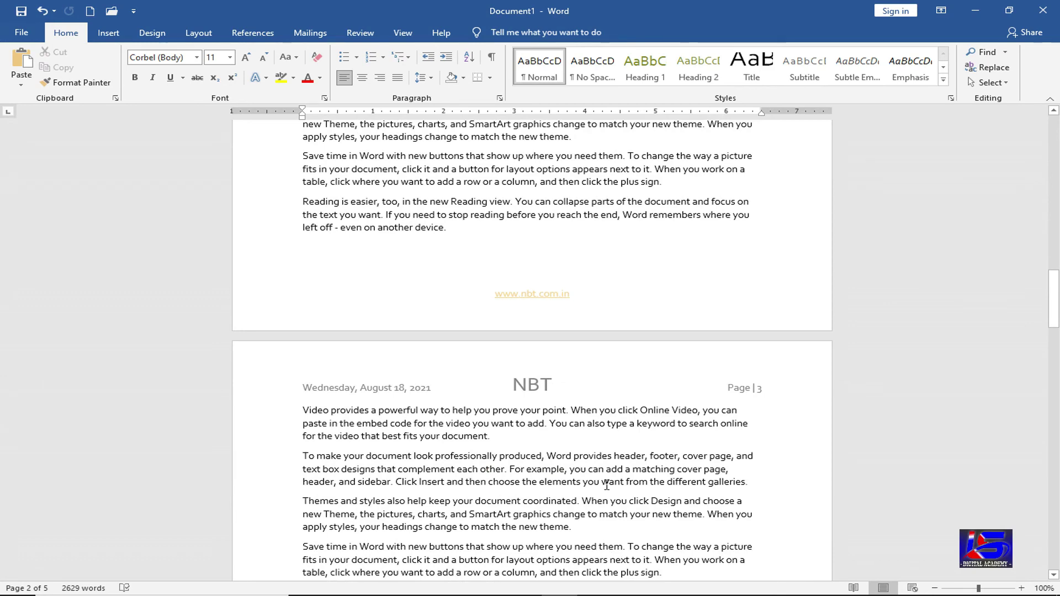
{"action": "scroll", "coordinate": [607, 484], "scroll_direction": "down", "scroll_amount": 4}
{"action": "scroll", "coordinate": [607, 485], "scroll_direction": "down", "scroll_amount": 15}
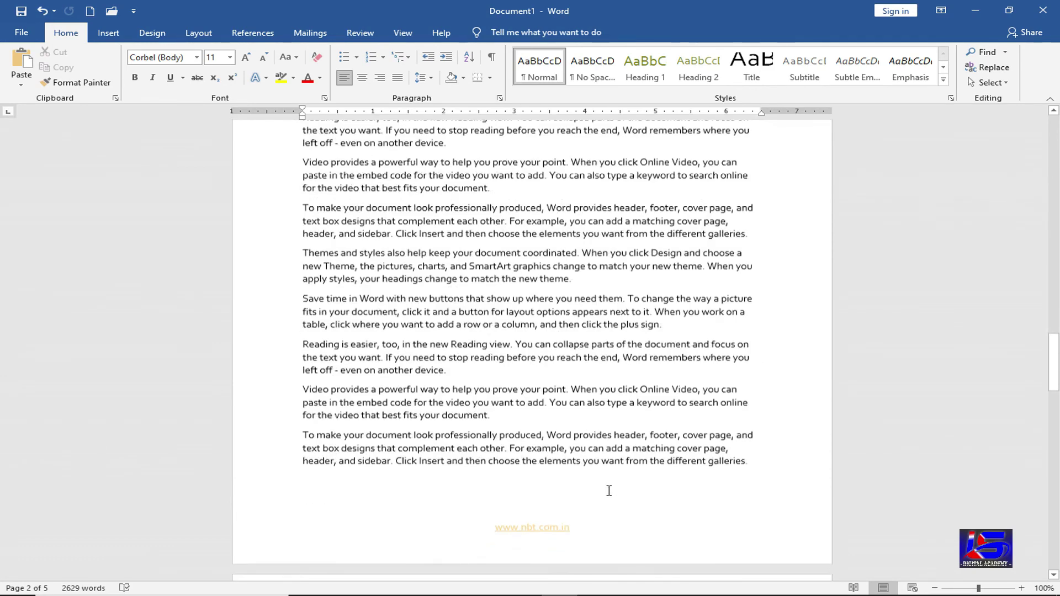
{"action": "scroll", "coordinate": [590, 452], "scroll_direction": "down", "scroll_amount": 1}
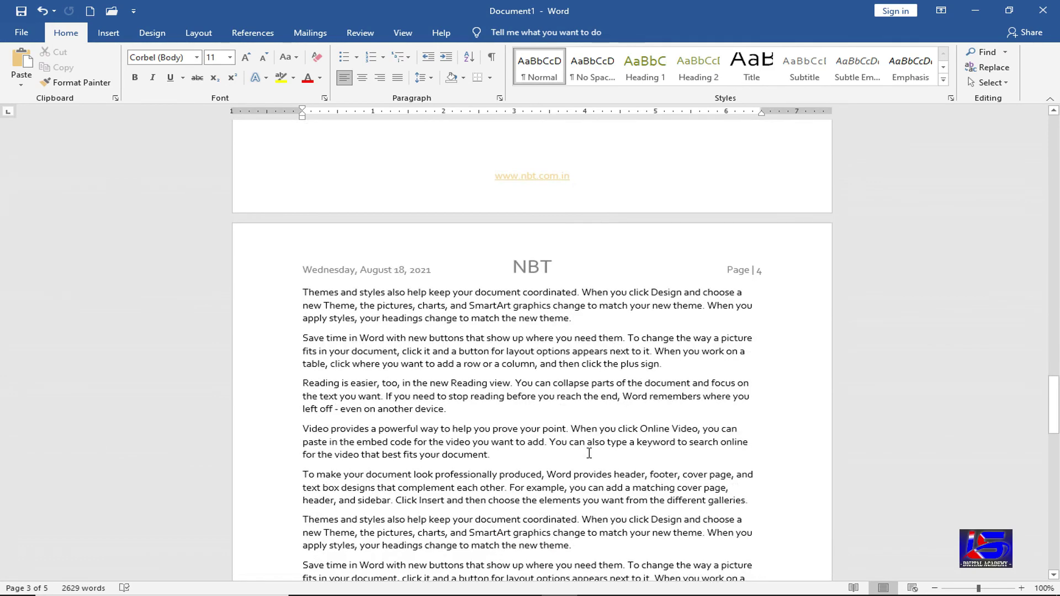
- Go back to page 1 and reopen its header for editing
{"action": "scroll", "coordinate": [590, 458], "scroll_direction": "up", "scroll_amount": 11}
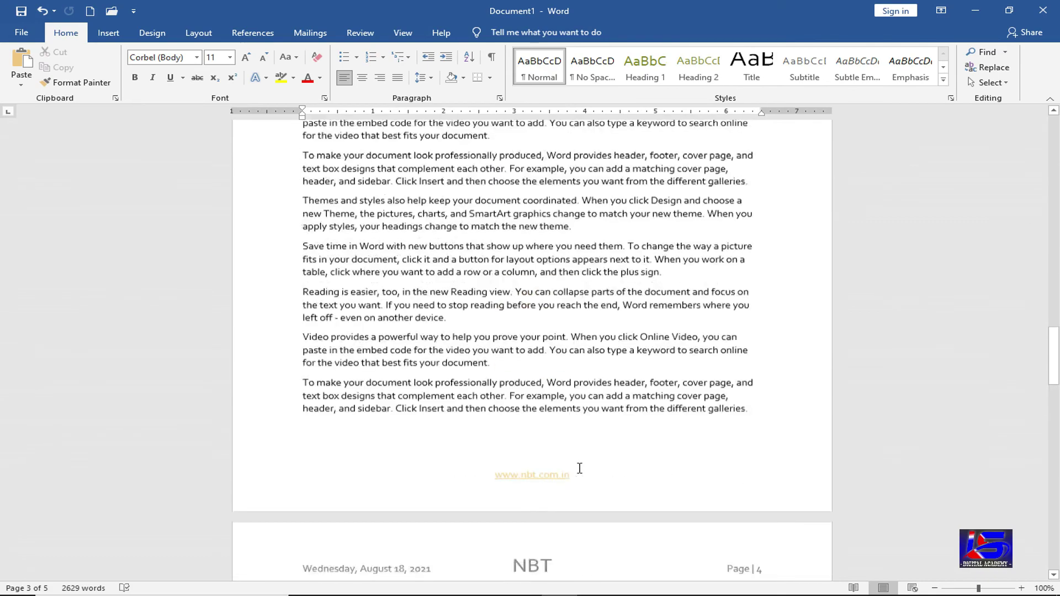
{"action": "scroll", "coordinate": [581, 469], "scroll_direction": "down", "scroll_amount": 13}
{"action": "scroll", "coordinate": [581, 467], "scroll_direction": "up", "scroll_amount": 12}
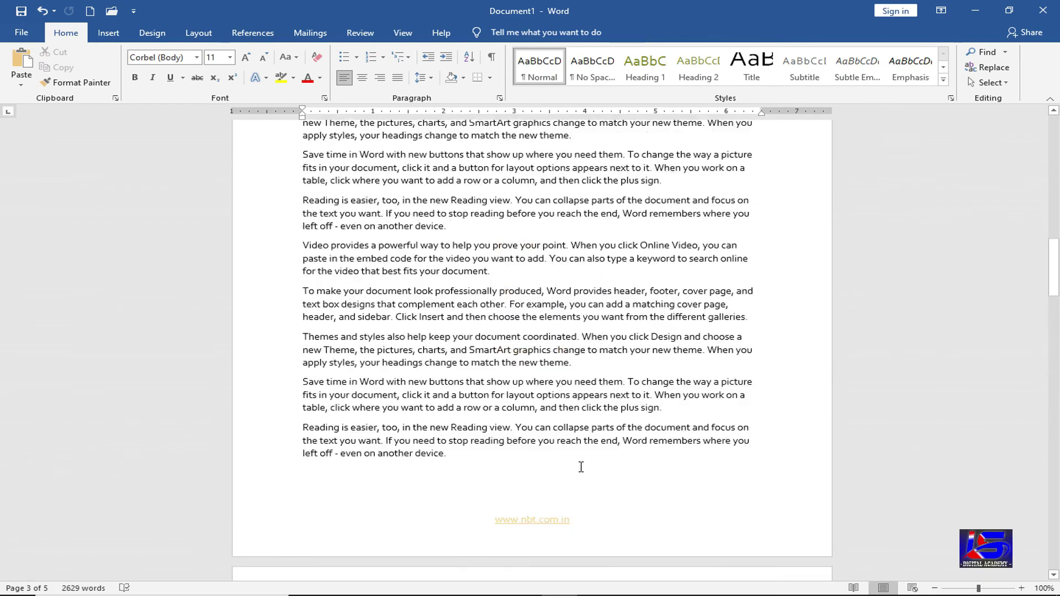
{"action": "scroll", "coordinate": [583, 467], "scroll_direction": "up", "scroll_amount": 20}
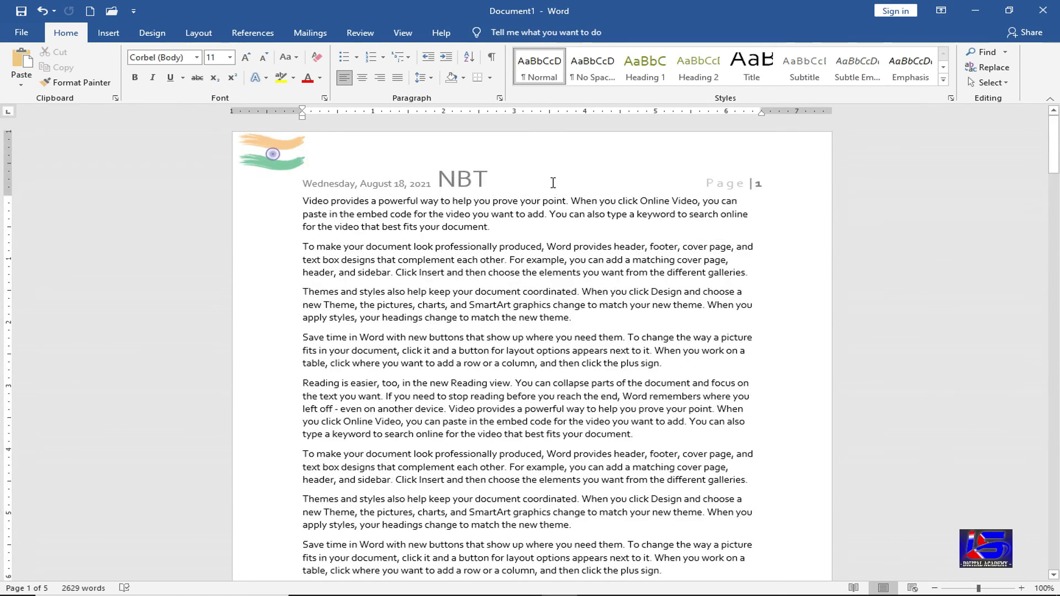
{"action": "double_click", "coordinate": [552, 179]}
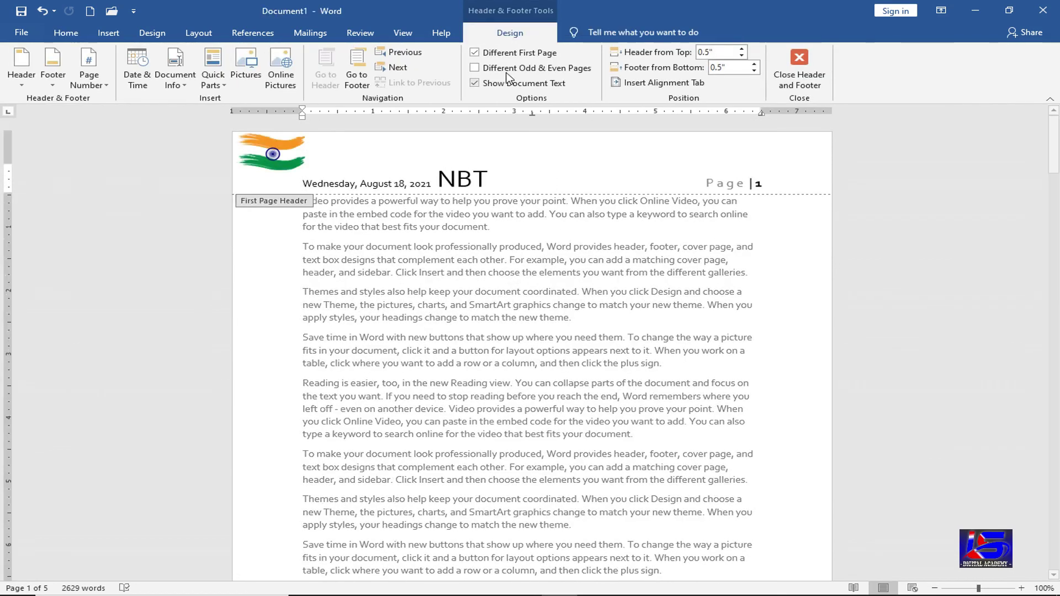
{"action": "left_click", "coordinate": [580, 77]}
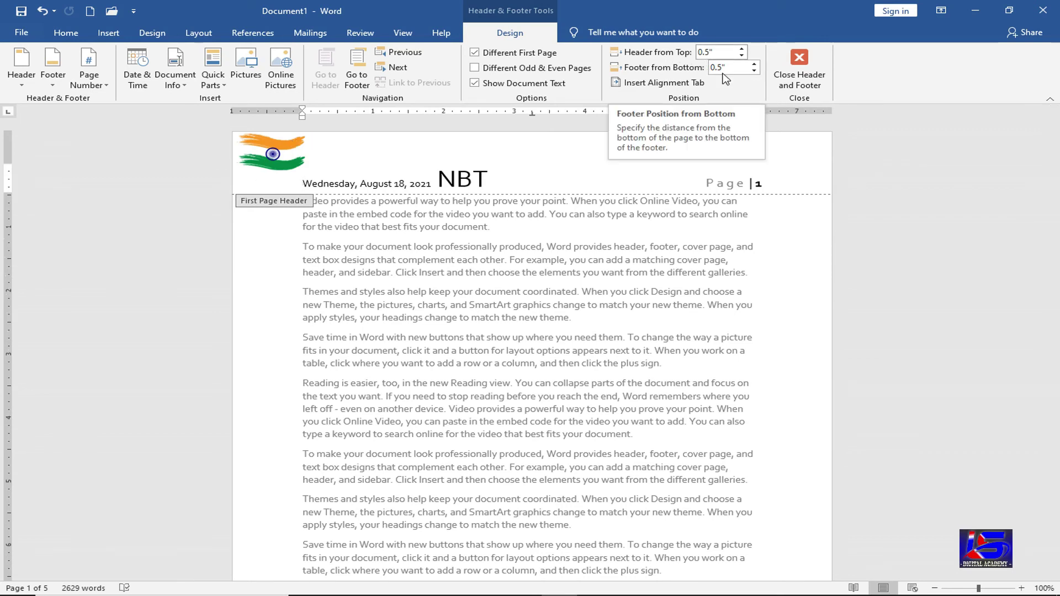
- Delete the flag picture and the date/NBT/page line from the first-page header
{"action": "left_click", "coordinate": [259, 164]}
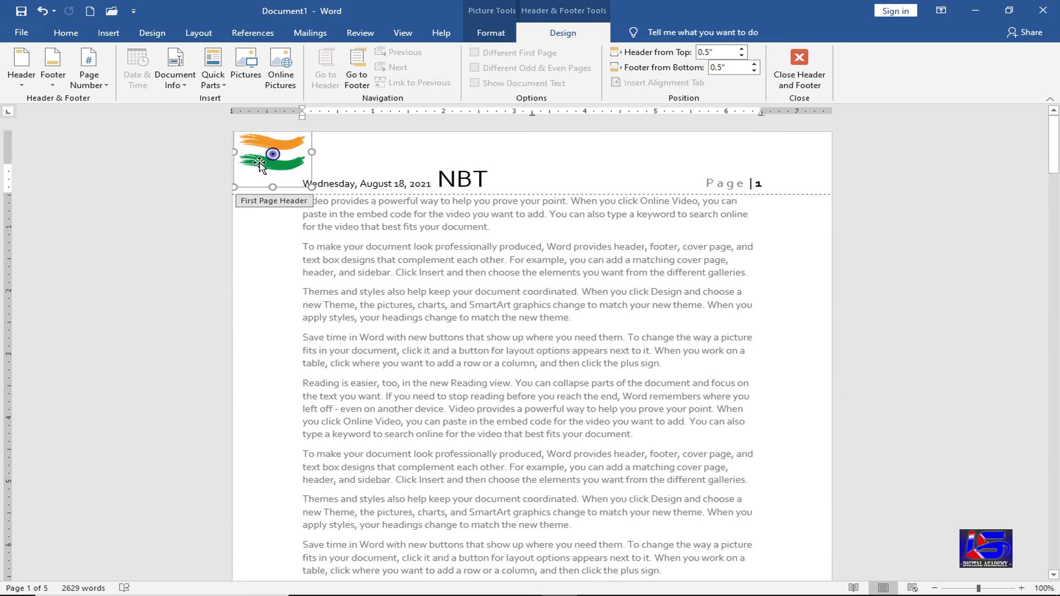
{"action": "key", "text": "Delete"}
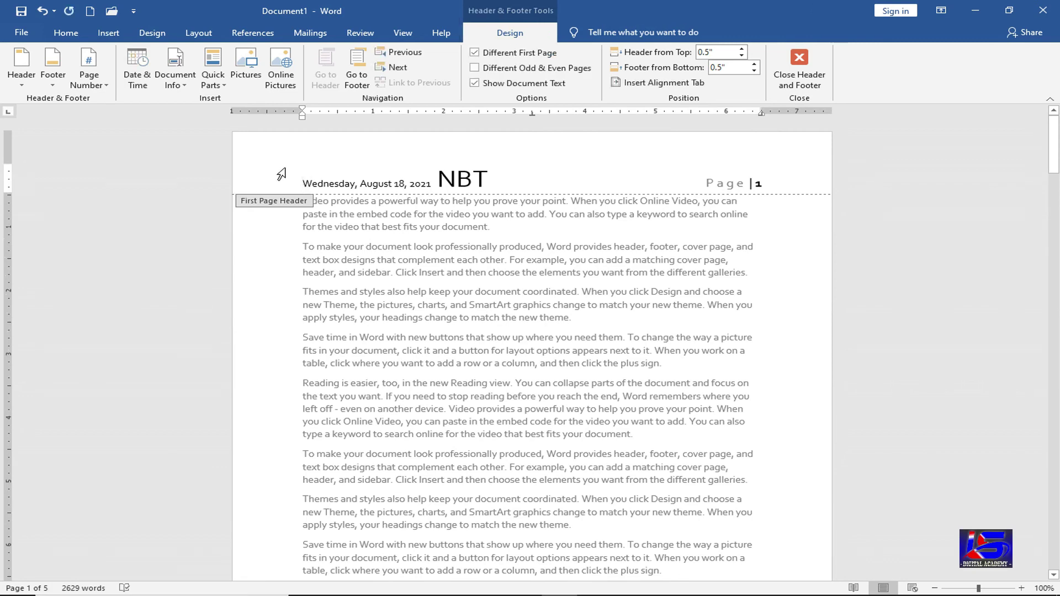
{"action": "left_click", "coordinate": [281, 175]}
{"action": "key", "text": "Delete"}
{"action": "scroll", "coordinate": [611, 381], "scroll_direction": "down", "scroll_amount": 20}
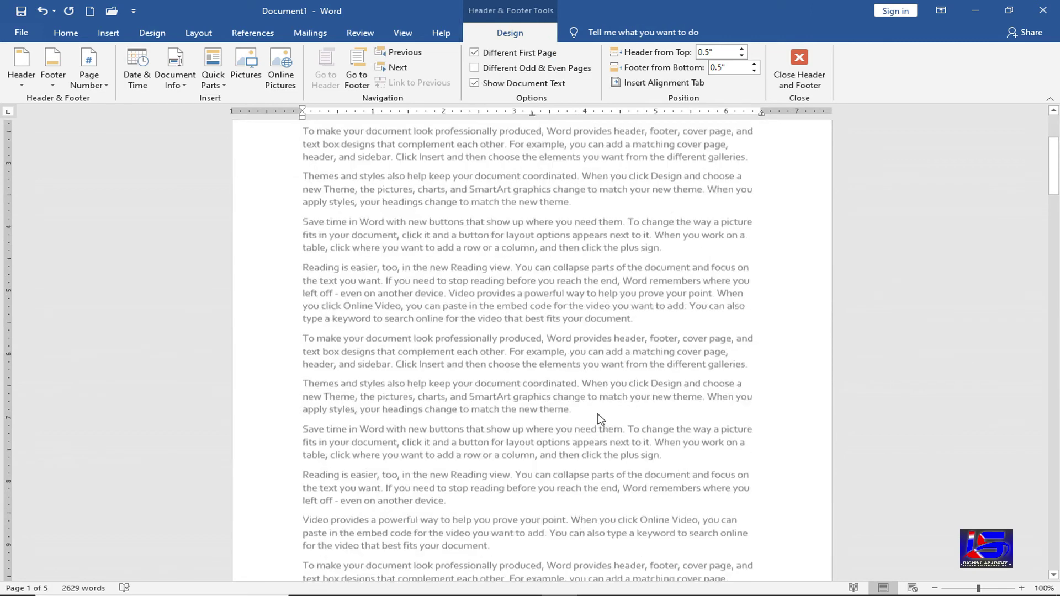
{"action": "scroll", "coordinate": [394, 381], "scroll_direction": "down", "scroll_amount": 2}
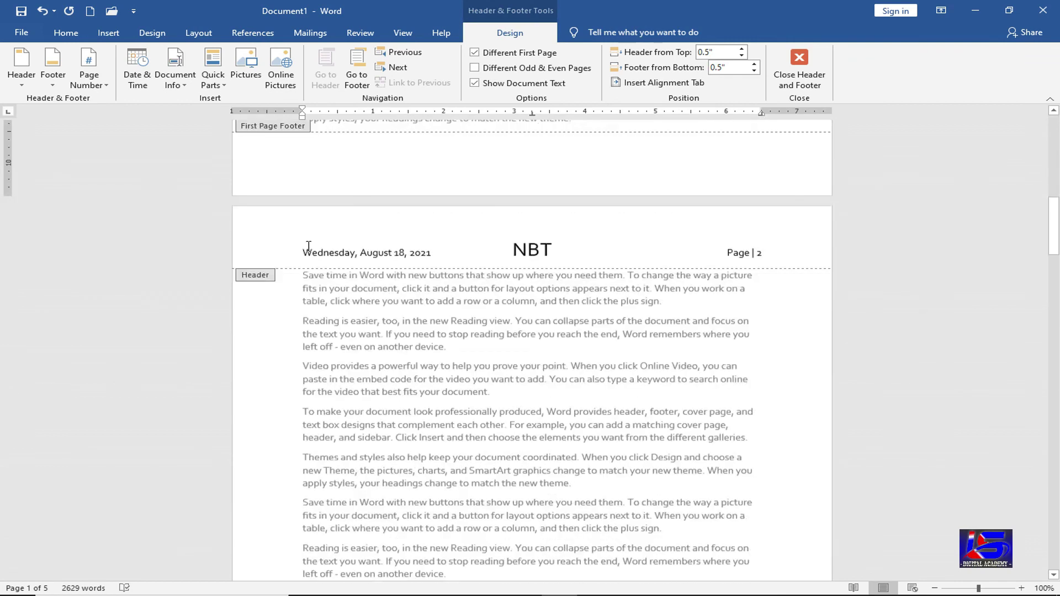
{"action": "left_click", "coordinate": [303, 254]}
{"action": "key", "text": "Delete"}
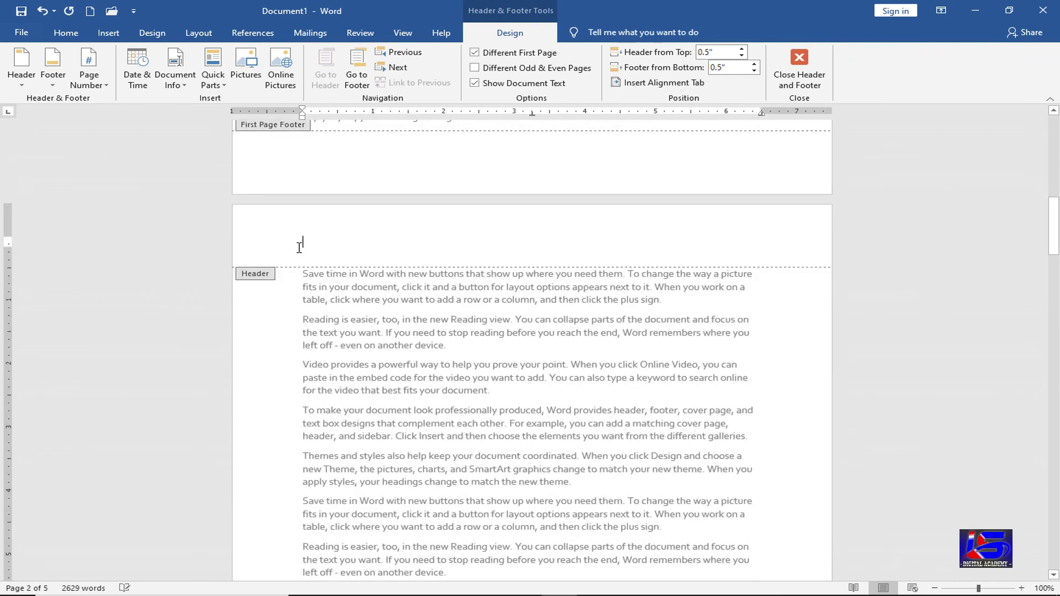
{"action": "scroll", "coordinate": [472, 343], "scroll_direction": "down", "scroll_amount": 5}
{"action": "scroll", "coordinate": [472, 376], "scroll_direction": "down", "scroll_amount": 9}
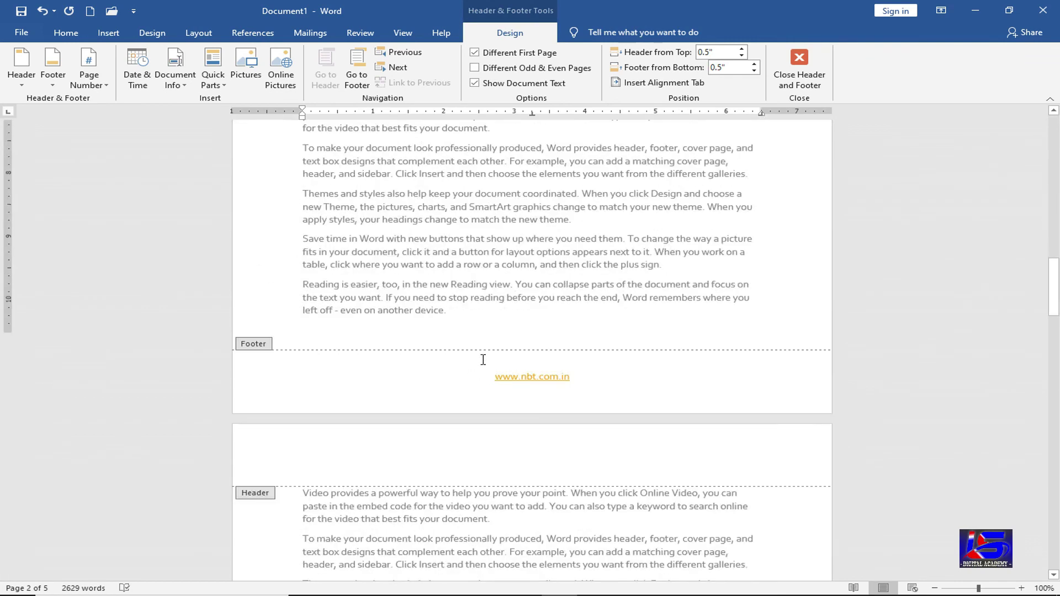
{"action": "left_click", "coordinate": [483, 301]}
{"action": "triple_click", "coordinate": [483, 301]}
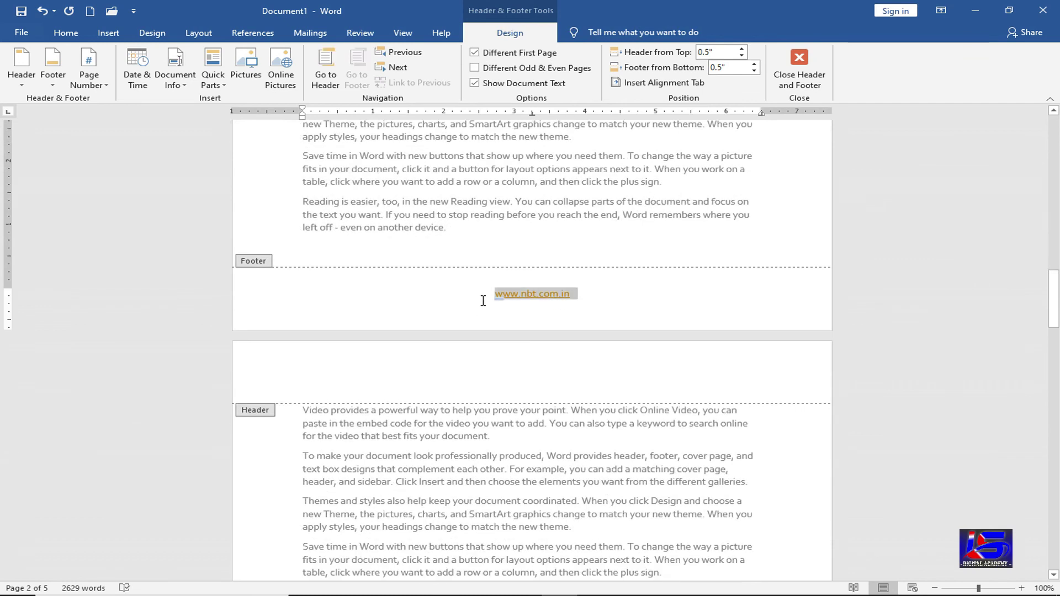
{"action": "key", "text": "Delete"}
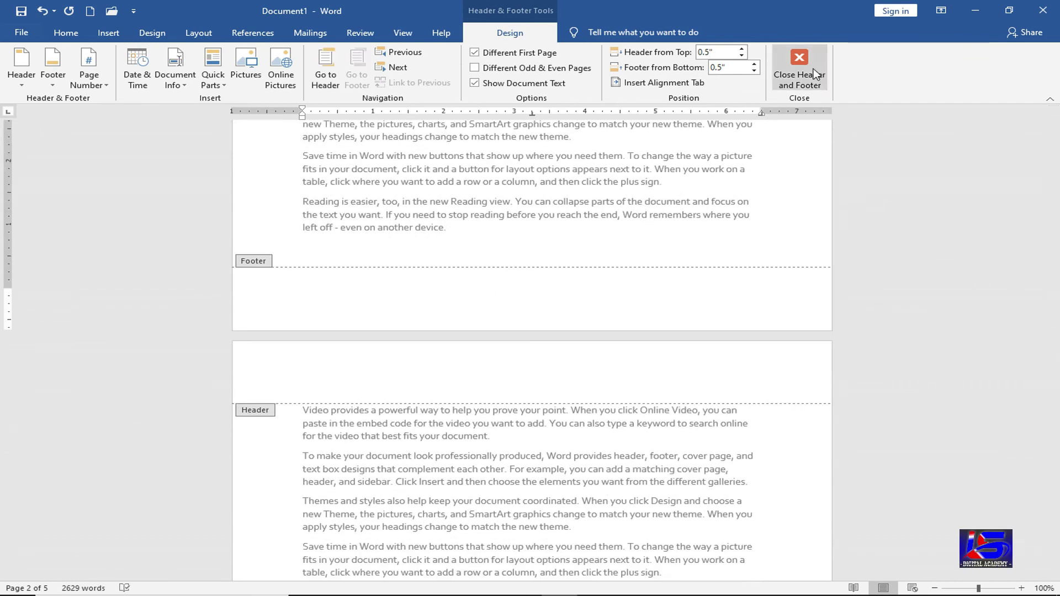
- Exit header and footer editing back to the page 1 body, with the Insert ribbon showing
{"action": "left_click", "coordinate": [817, 75]}
{"action": "scroll", "coordinate": [697, 356], "scroll_direction": "up", "scroll_amount": 2}
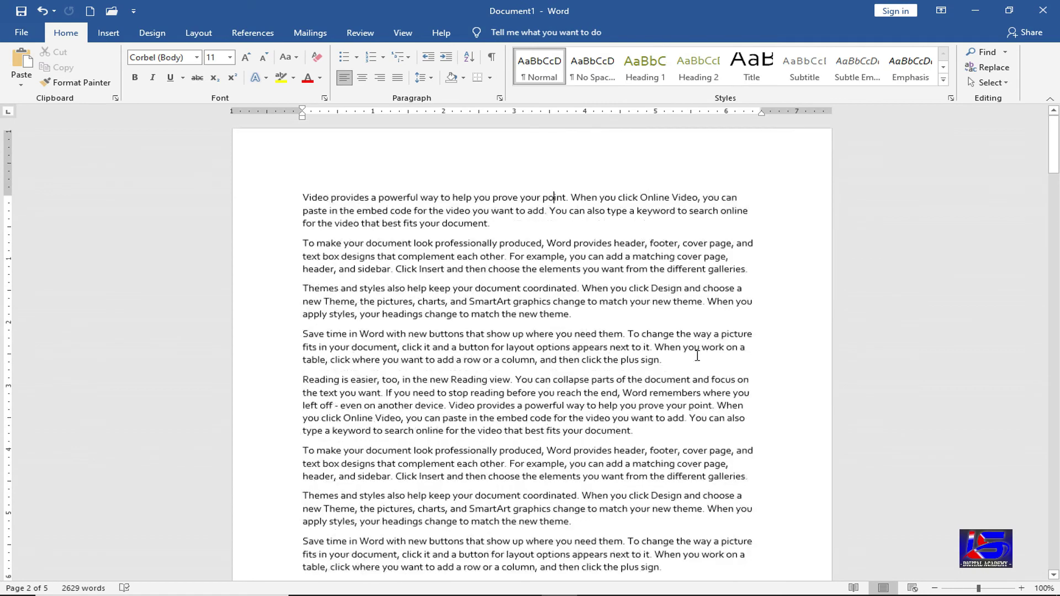
{"action": "left_click", "coordinate": [108, 34]}
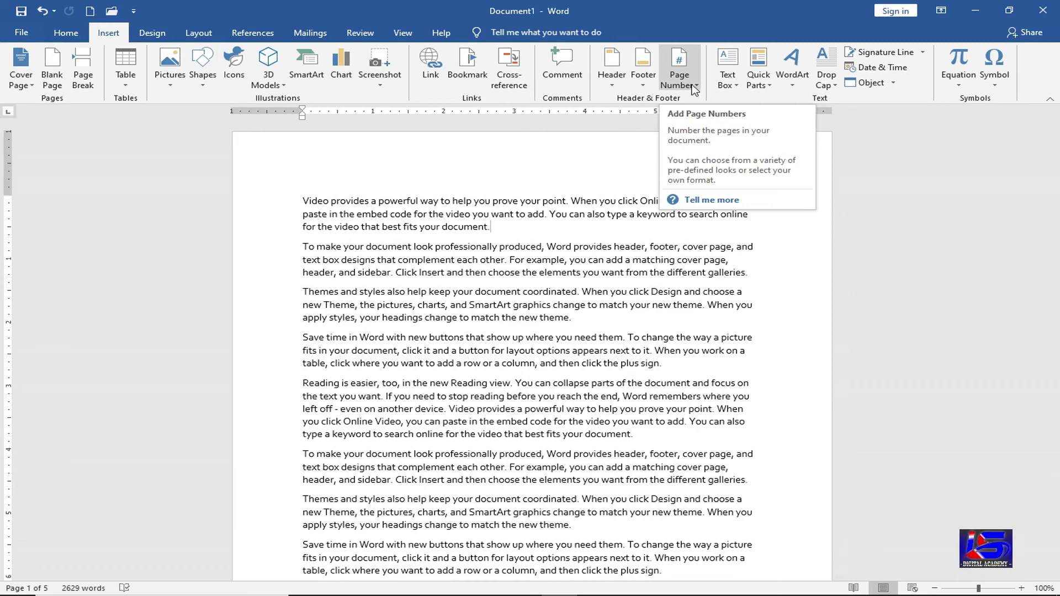
{"action": "left_click", "coordinate": [694, 88]}
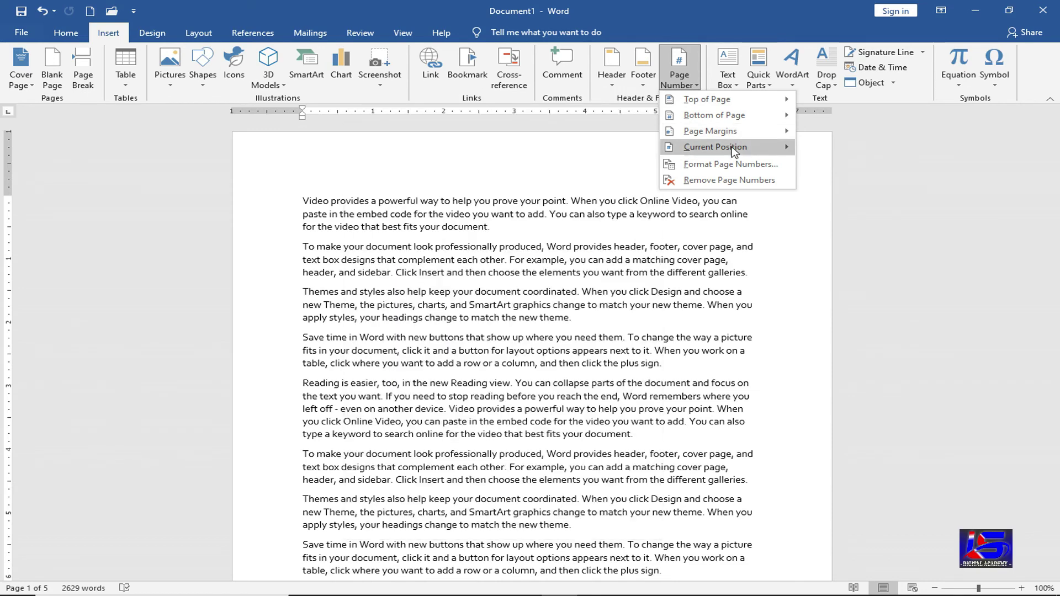
{"action": "mouse_move", "coordinate": [735, 152]}
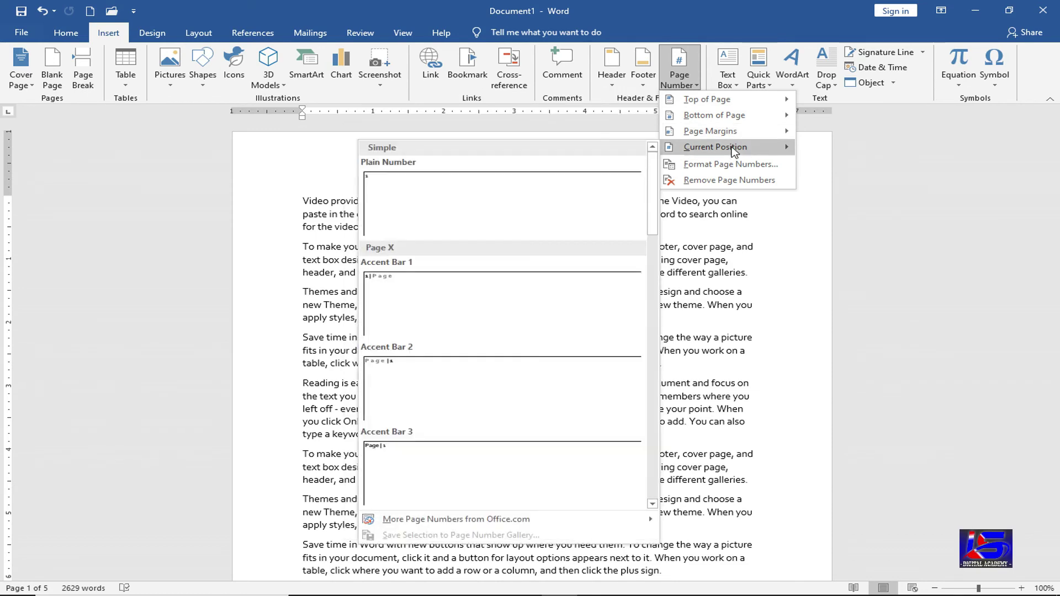
{"action": "left_click", "coordinate": [461, 215]}
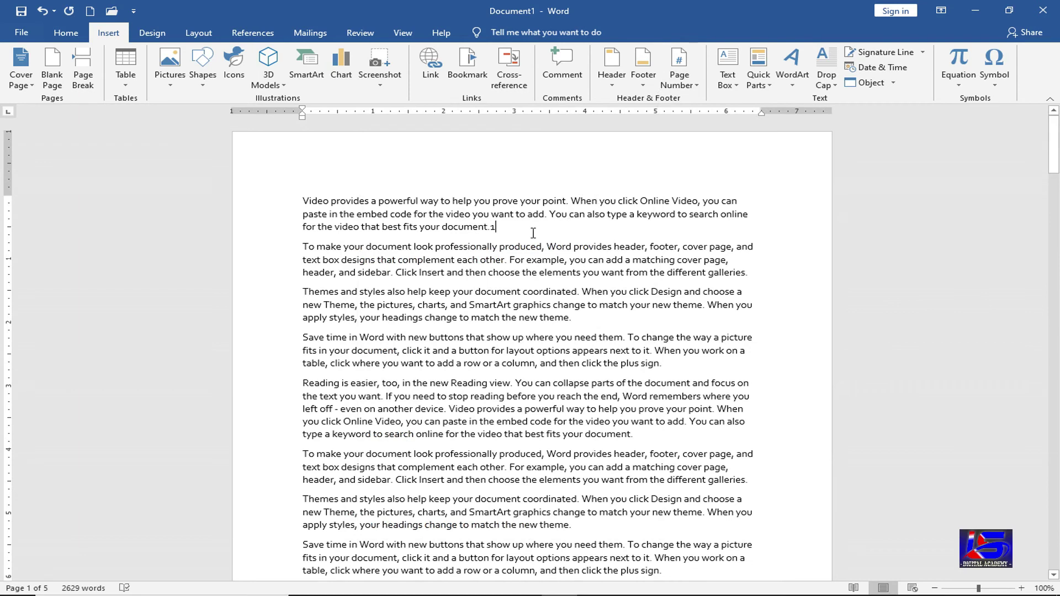
{"action": "key", "text": "shift+Left"}
{"action": "key", "text": "Delete"}
{"action": "left_click", "coordinate": [299, 199]}
{"action": "key", "text": "Return"}
{"action": "key", "text": "Up"}
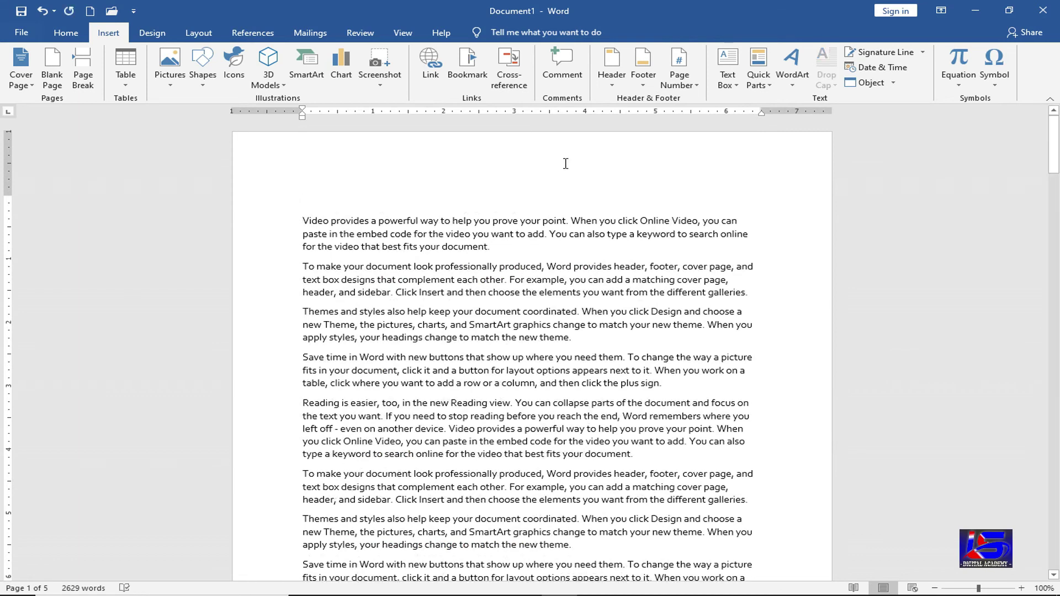
{"action": "left_click", "coordinate": [680, 72]}
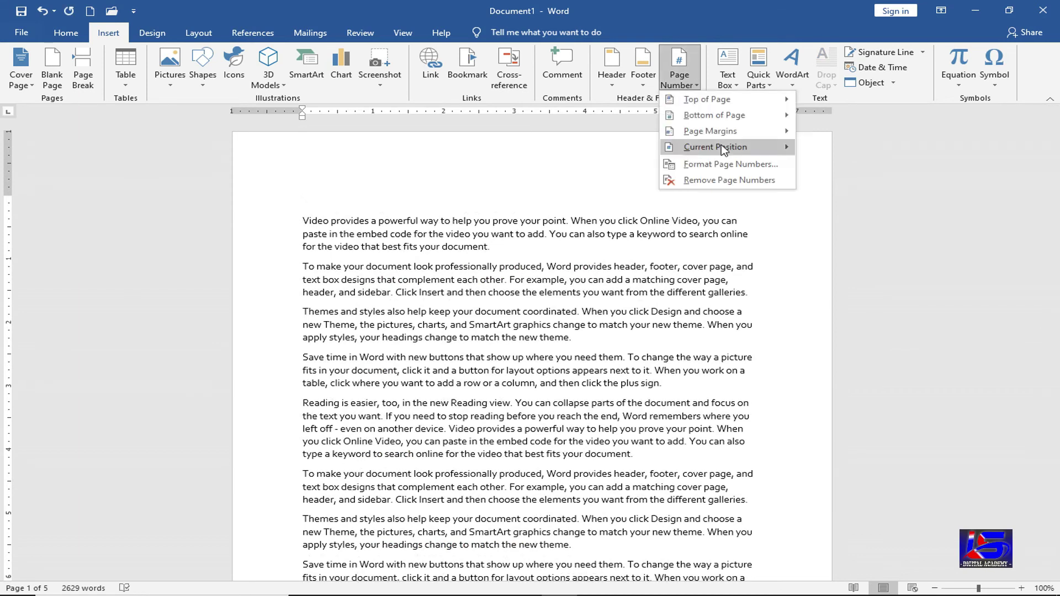
{"action": "left_click", "coordinate": [301, 197]}
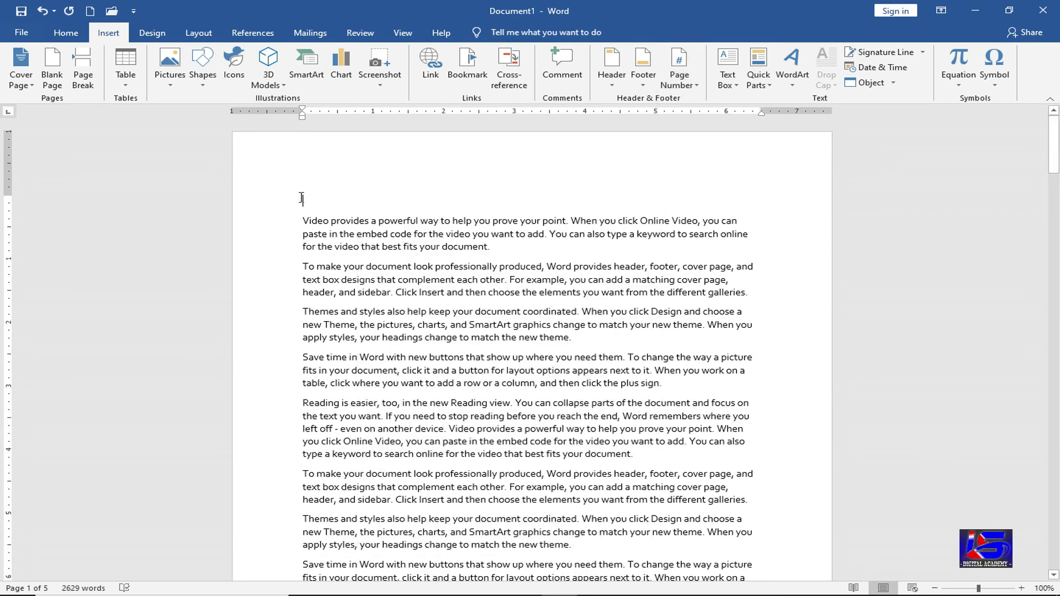
{"action": "key", "text": "Delete"}
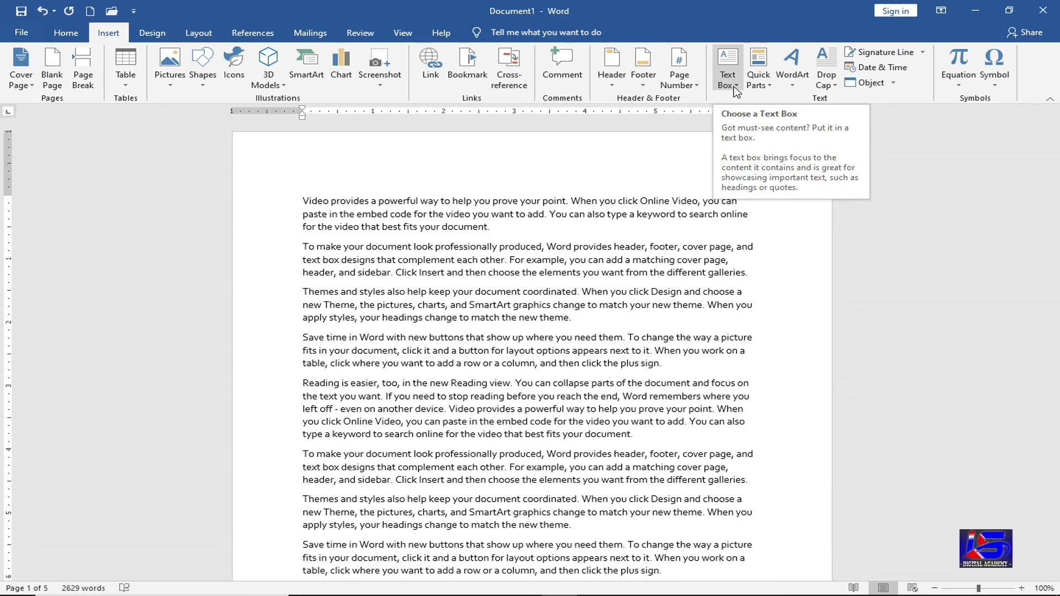
{"action": "left_click", "coordinate": [736, 90]}
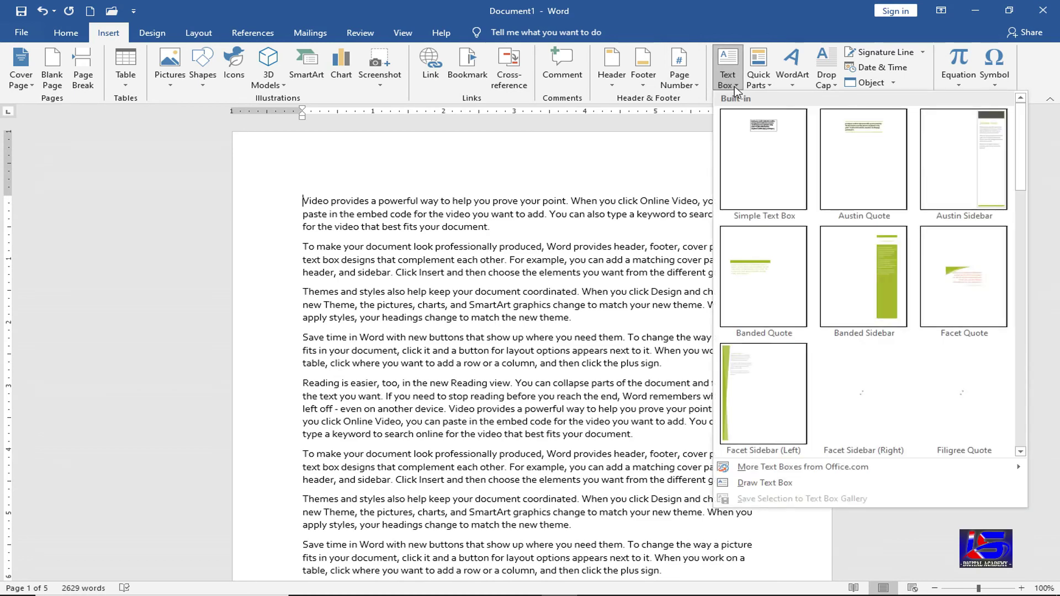
{"action": "left_click", "coordinate": [871, 262]}
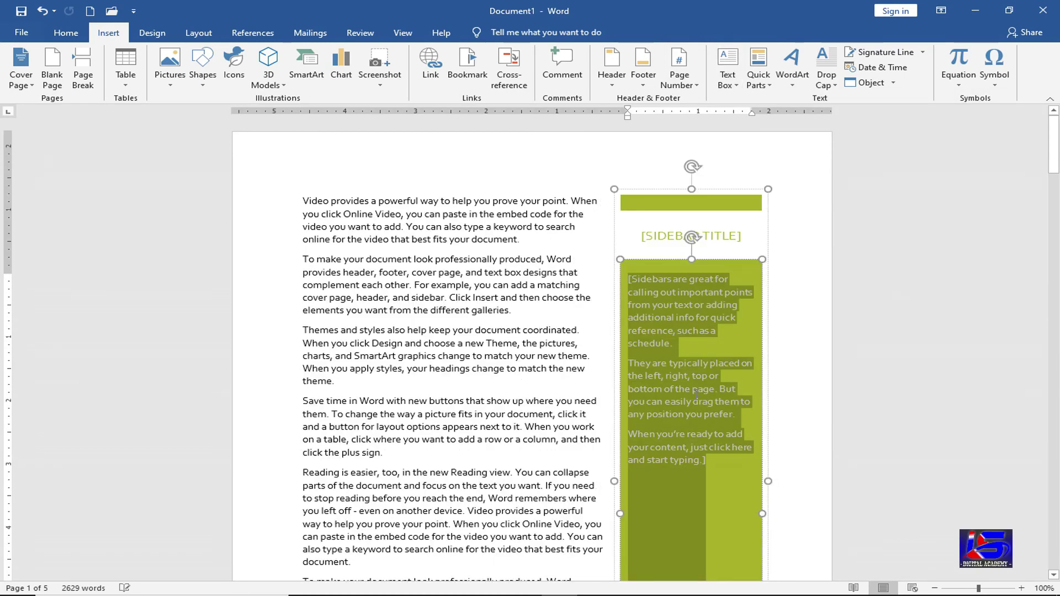
{"action": "scroll", "coordinate": [668, 429], "scroll_direction": "down", "scroll_amount": 8}
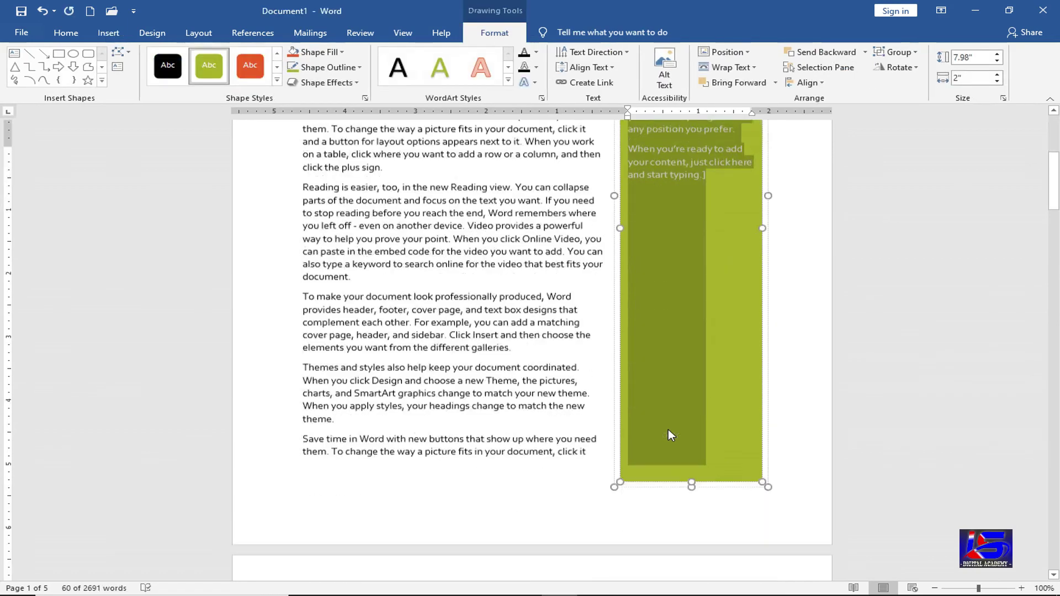
{"action": "scroll", "coordinate": [668, 430], "scroll_direction": "up", "scroll_amount": 4}
{"action": "scroll", "coordinate": [668, 429], "scroll_direction": "up", "scroll_amount": 5}
{"action": "left_click", "coordinate": [716, 236]}
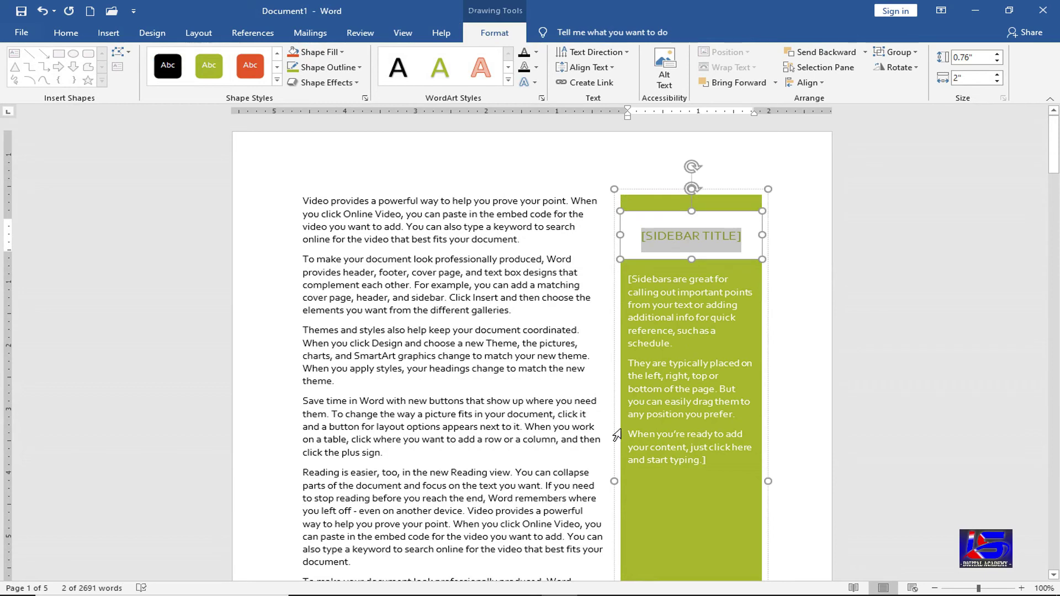
{"action": "key", "text": "Delete"}
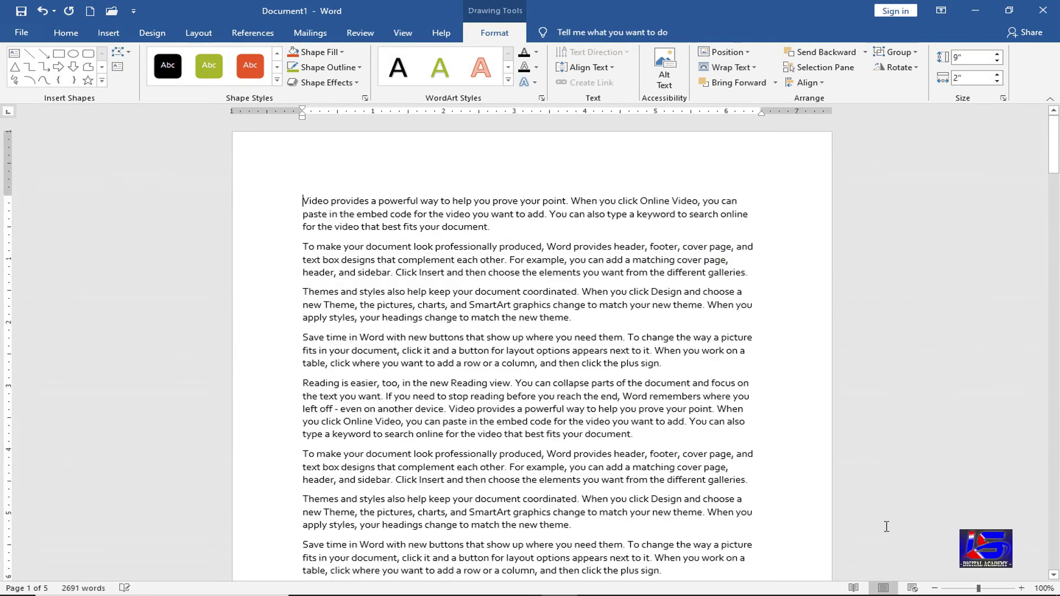
{"action": "left_click", "coordinate": [107, 38]}
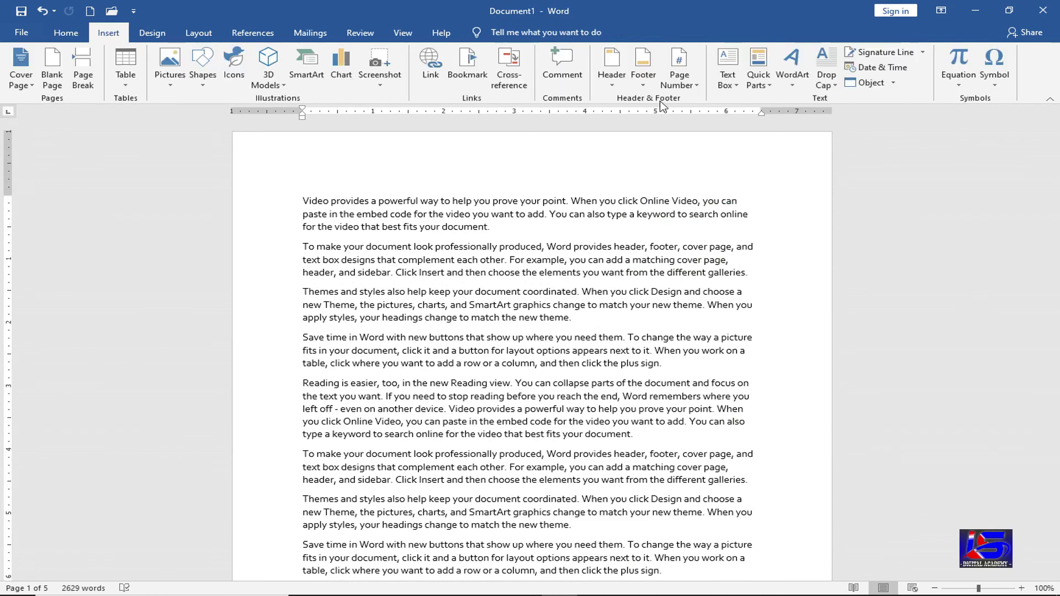
{"action": "left_click", "coordinate": [729, 89]}
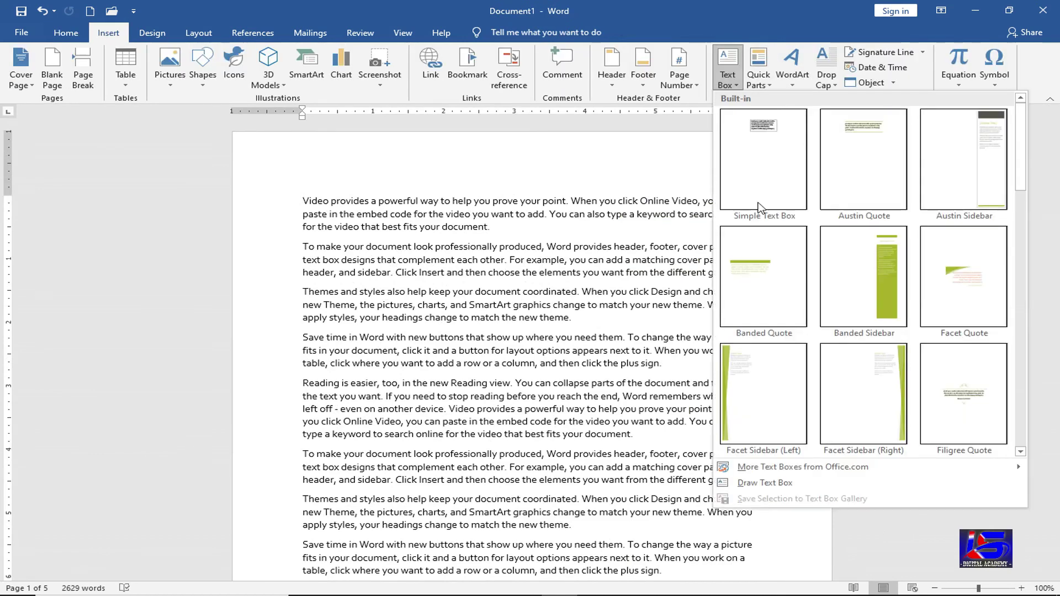
{"action": "scroll", "coordinate": [768, 381], "scroll_direction": "down", "scroll_amount": 3}
{"action": "scroll", "coordinate": [857, 381], "scroll_direction": "down", "scroll_amount": 3}
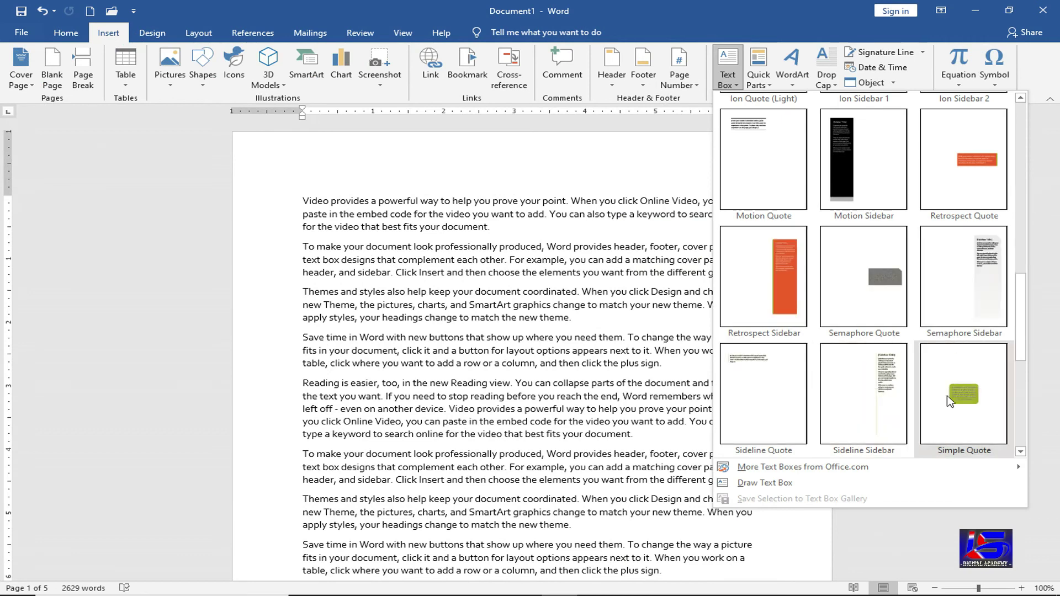
{"action": "left_click", "coordinate": [950, 401]}
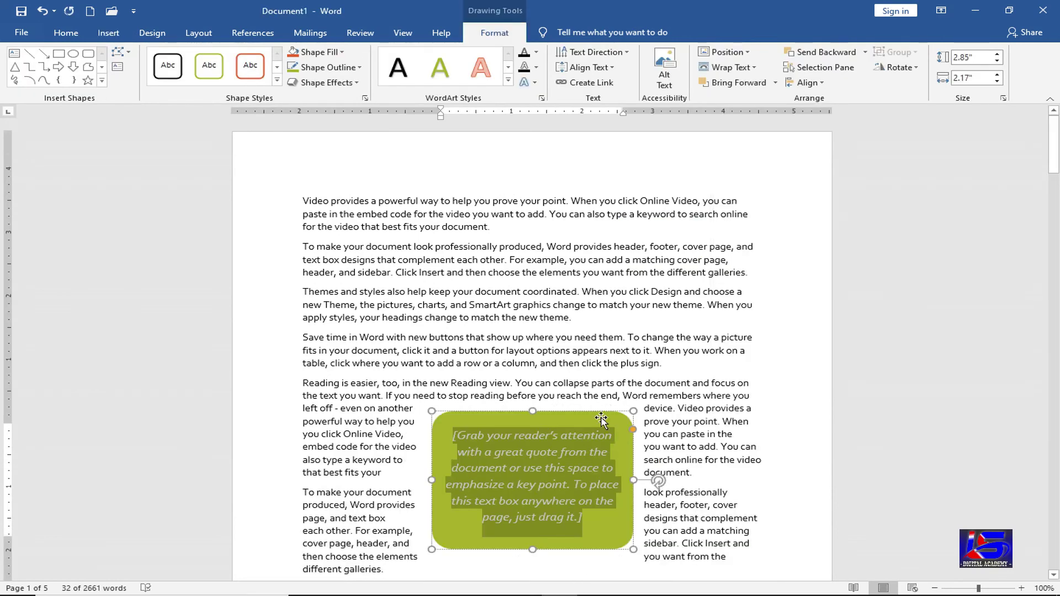
{"action": "left_click", "coordinate": [597, 410]}
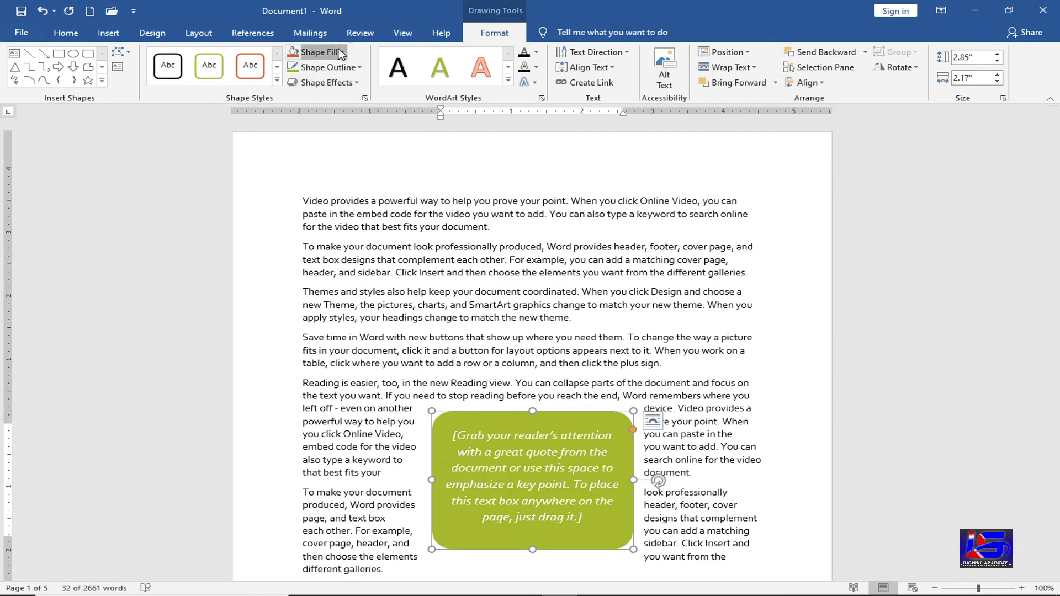
{"action": "left_click", "coordinate": [317, 52]}
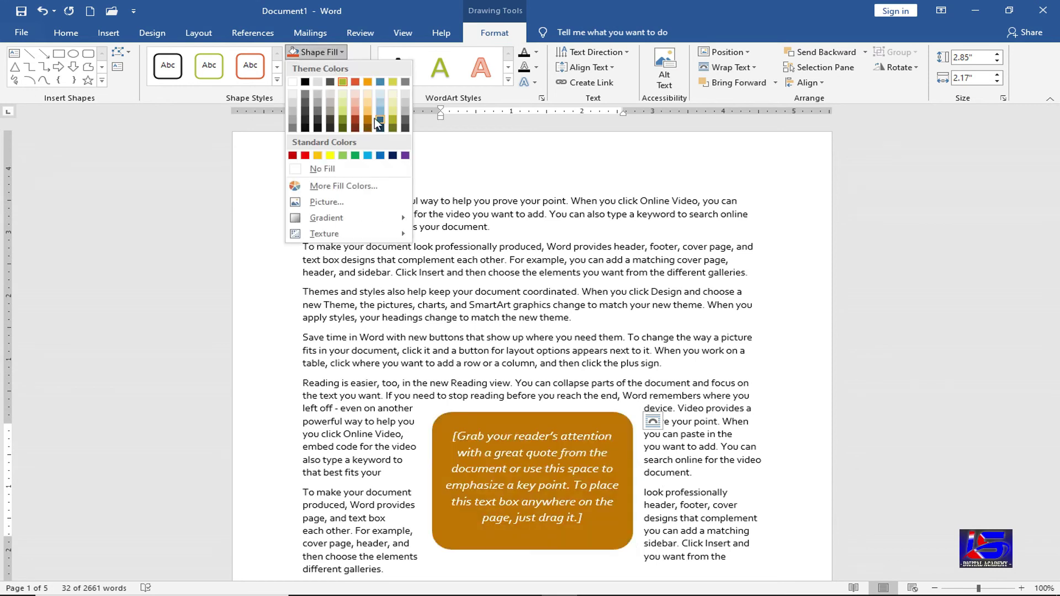
{"action": "left_click", "coordinate": [376, 119]}
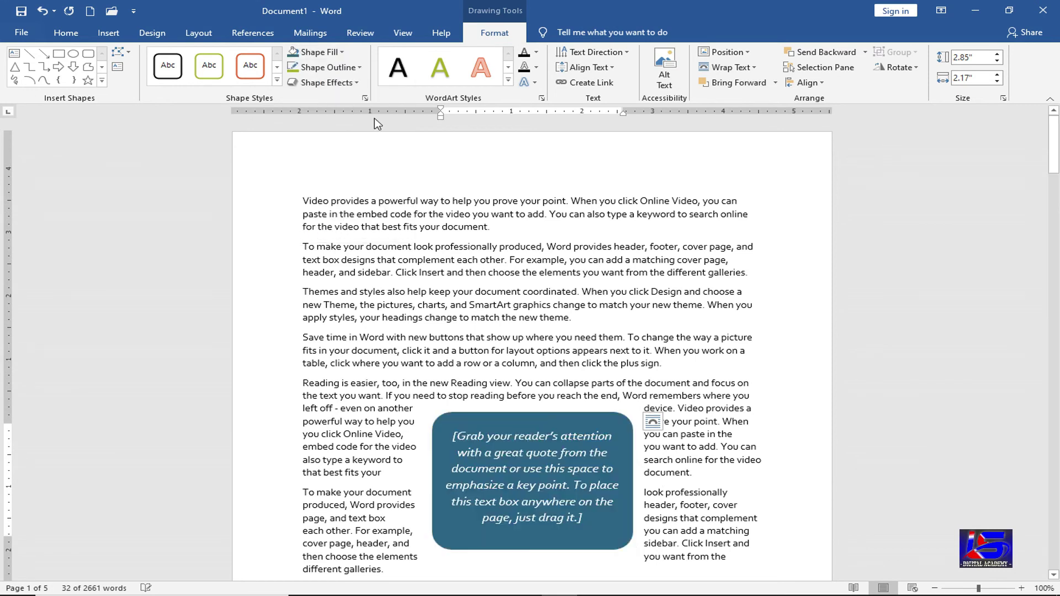
{"action": "left_click", "coordinate": [555, 418]}
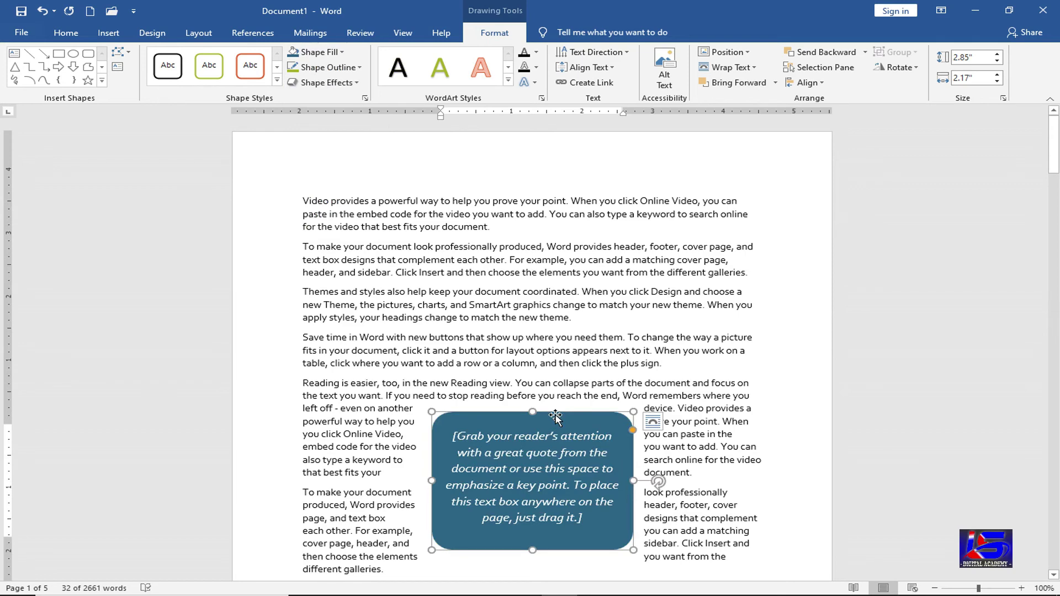
{"action": "key", "text": "Delete"}
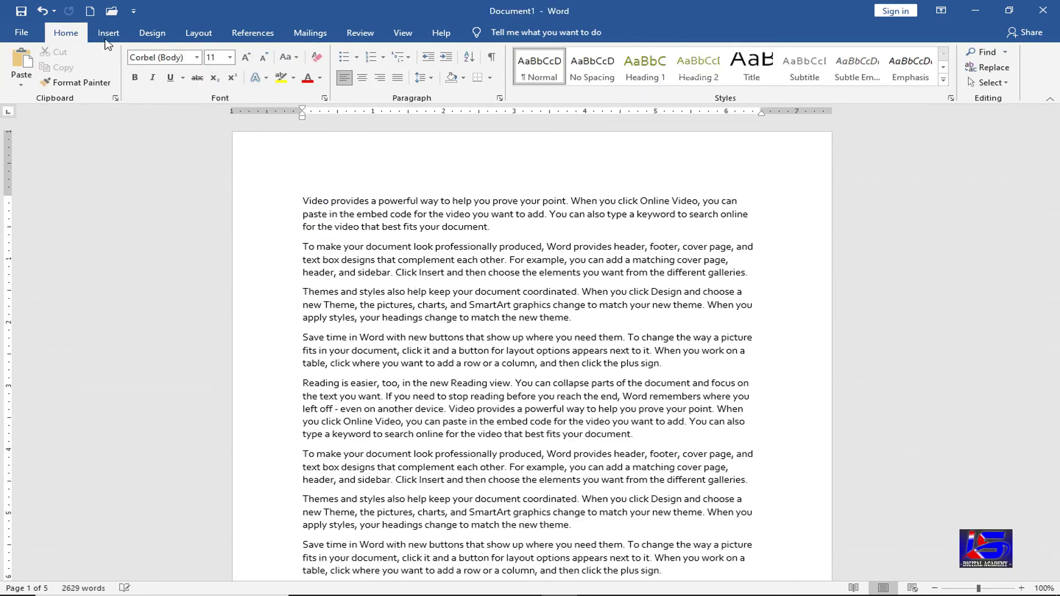
- Add three empty lines above the first paragraph at the top of page 1
{"action": "left_click", "coordinate": [108, 34]}
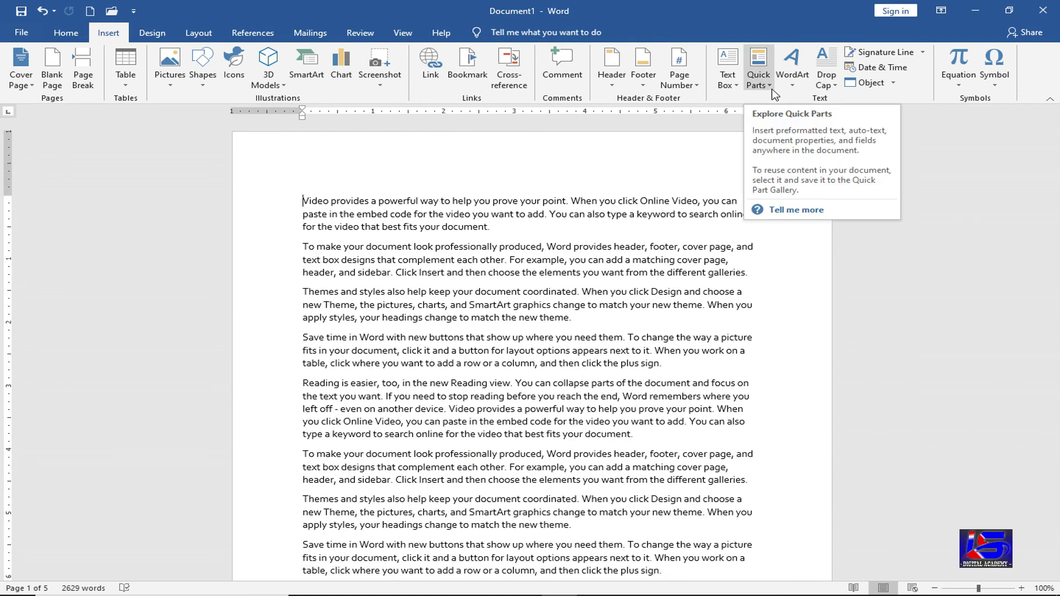
{"action": "left_click", "coordinate": [772, 89]}
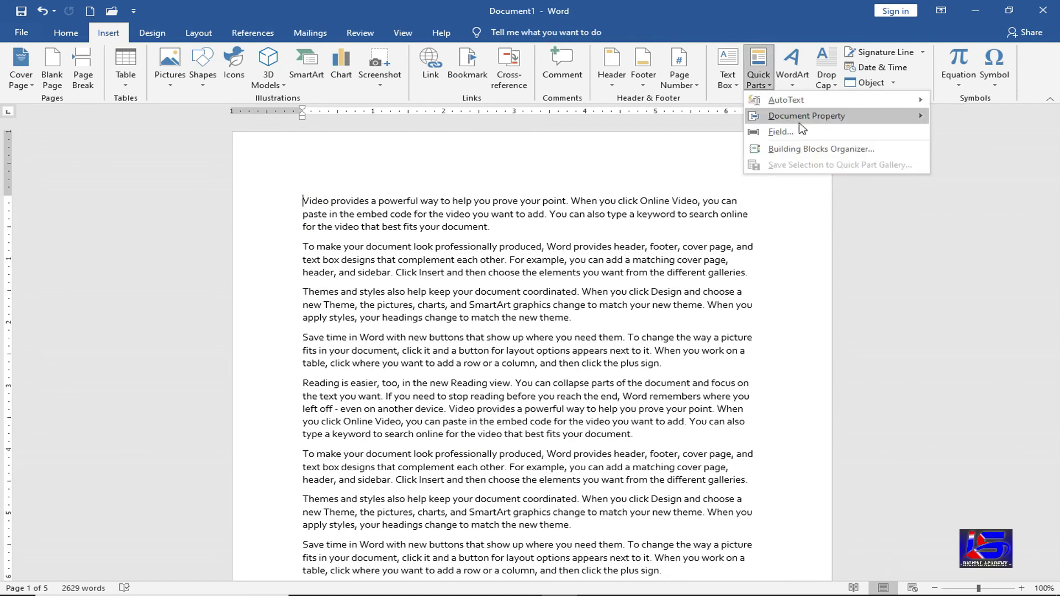
{"action": "mouse_move", "coordinate": [806, 127]}
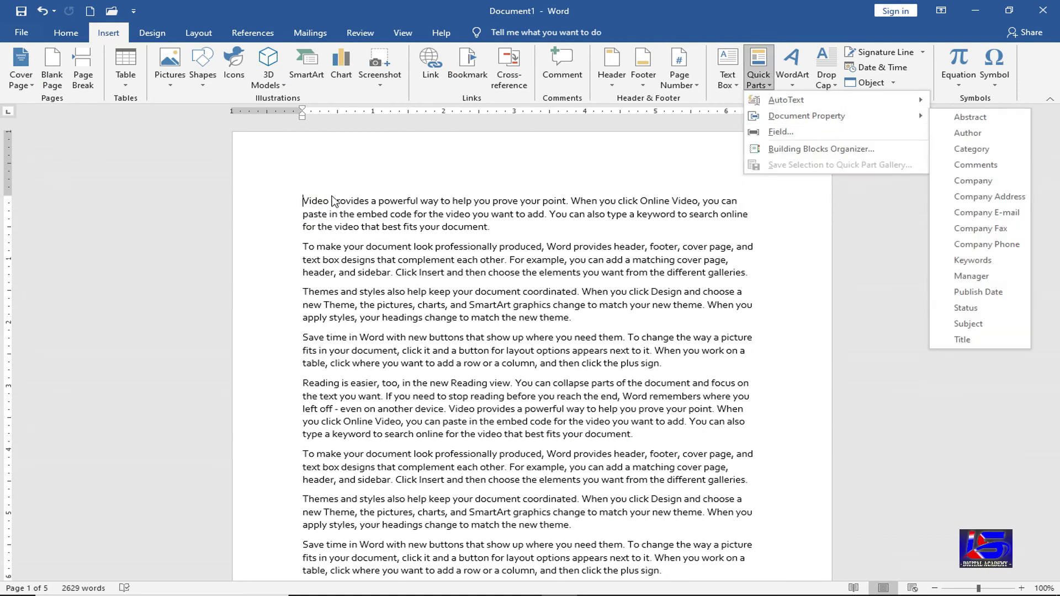
{"action": "left_click", "coordinate": [304, 201]}
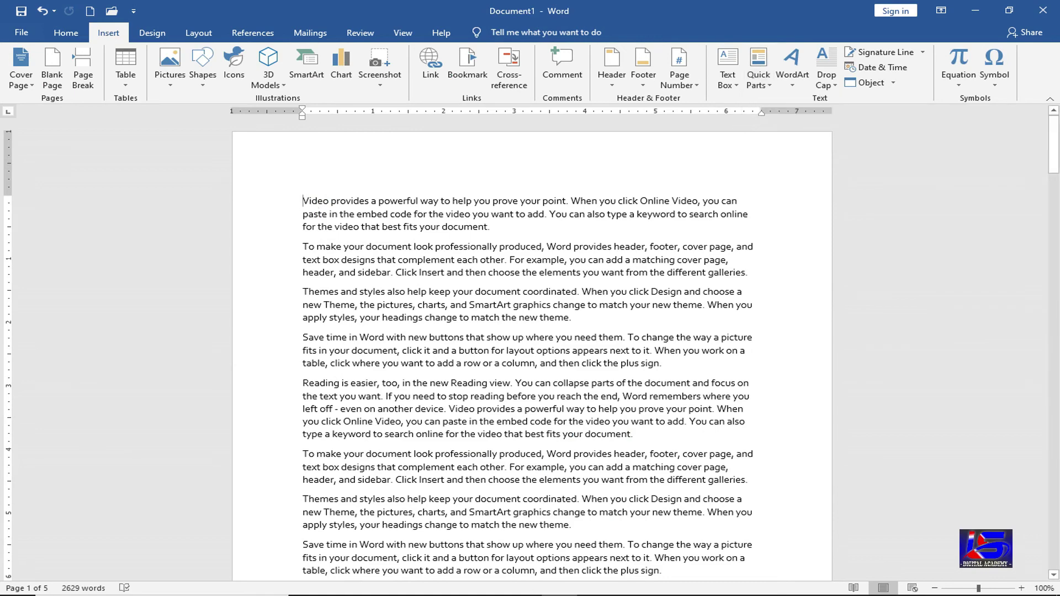
{"action": "key", "text": "Return"}
{"action": "key", "text": "Up"}
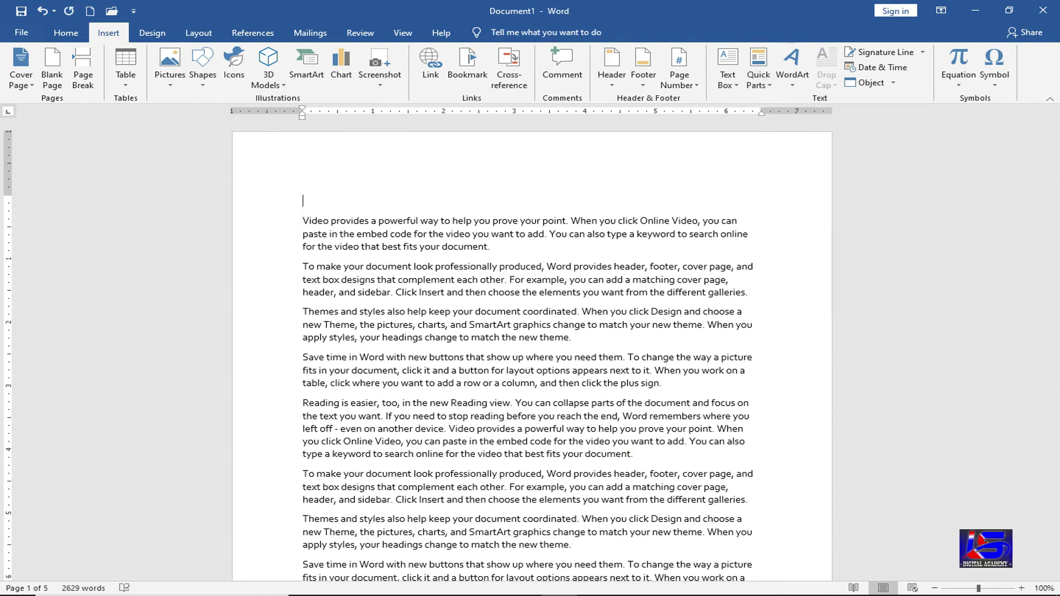
{"action": "key", "text": "Return"}
{"action": "key", "text": "Up"}
{"action": "key", "text": "Return"}
{"action": "key", "text": "Return"}
{"action": "key", "text": "Down"}
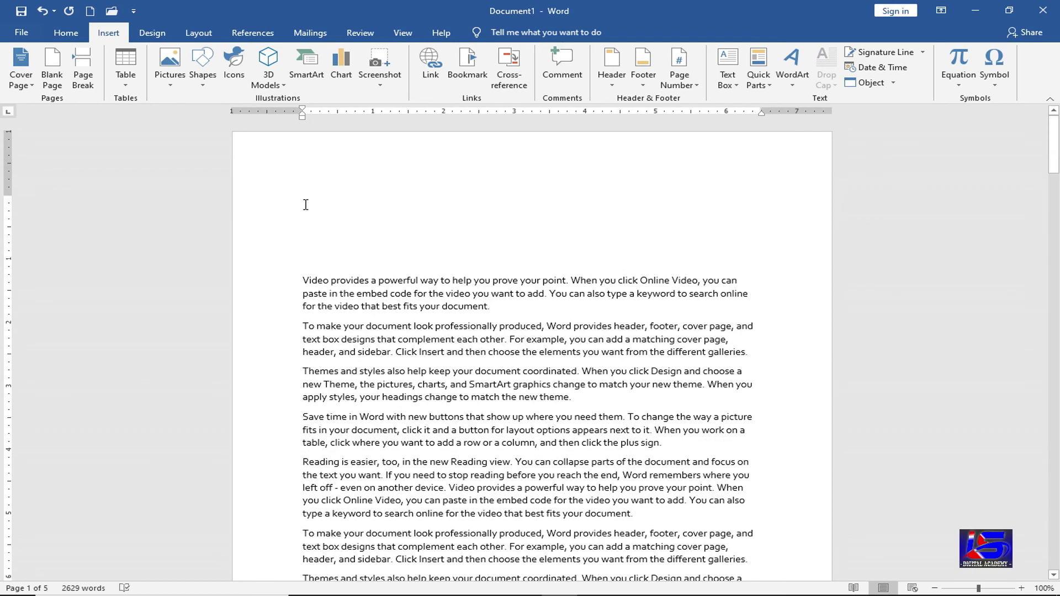
{"action": "left_click", "coordinate": [305, 204]}
- Insert the Company and Company Address document-property fields on the first two lines
{"action": "left_click", "coordinate": [775, 80]}
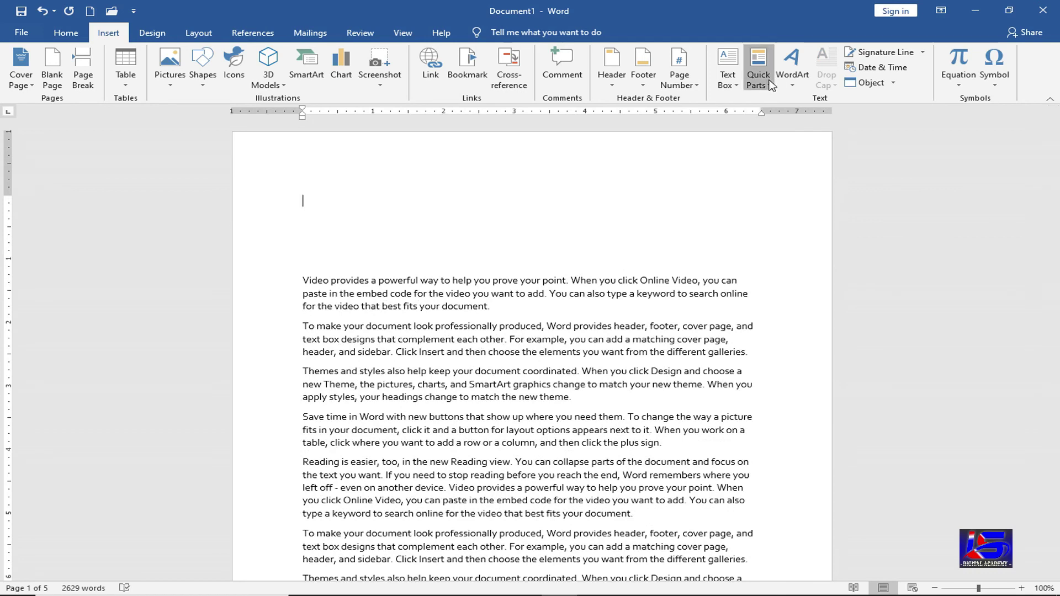
{"action": "mouse_move", "coordinate": [828, 117]}
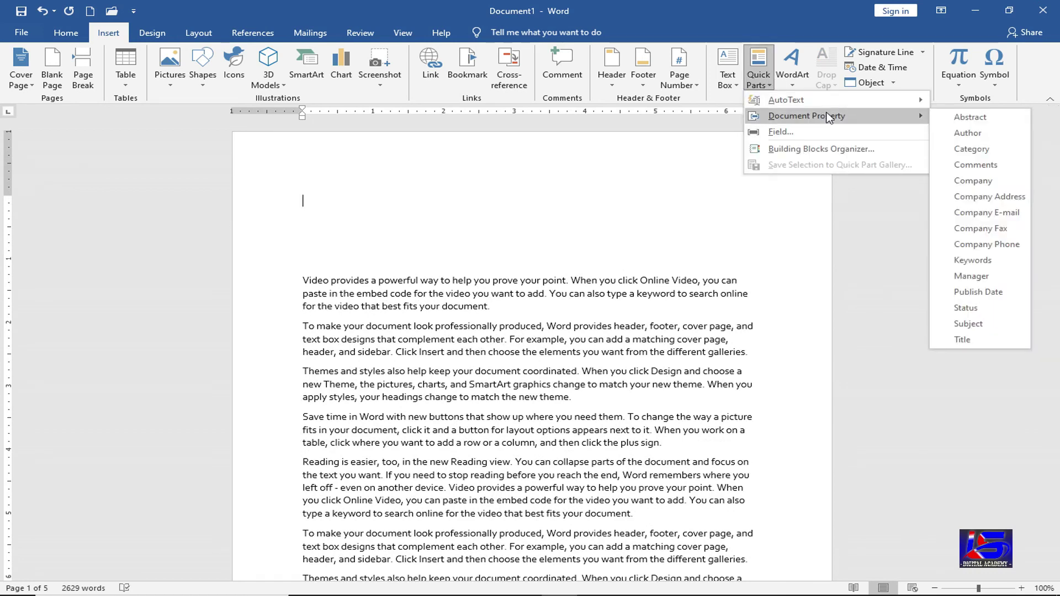
{"action": "left_click", "coordinate": [989, 188]}
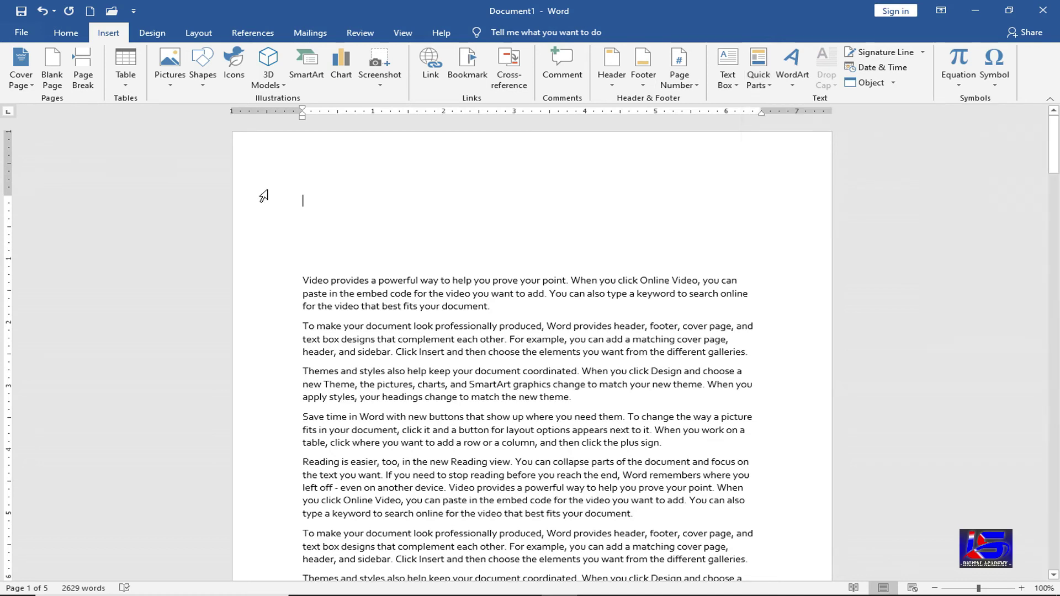
{"action": "left_click", "coordinate": [316, 231]}
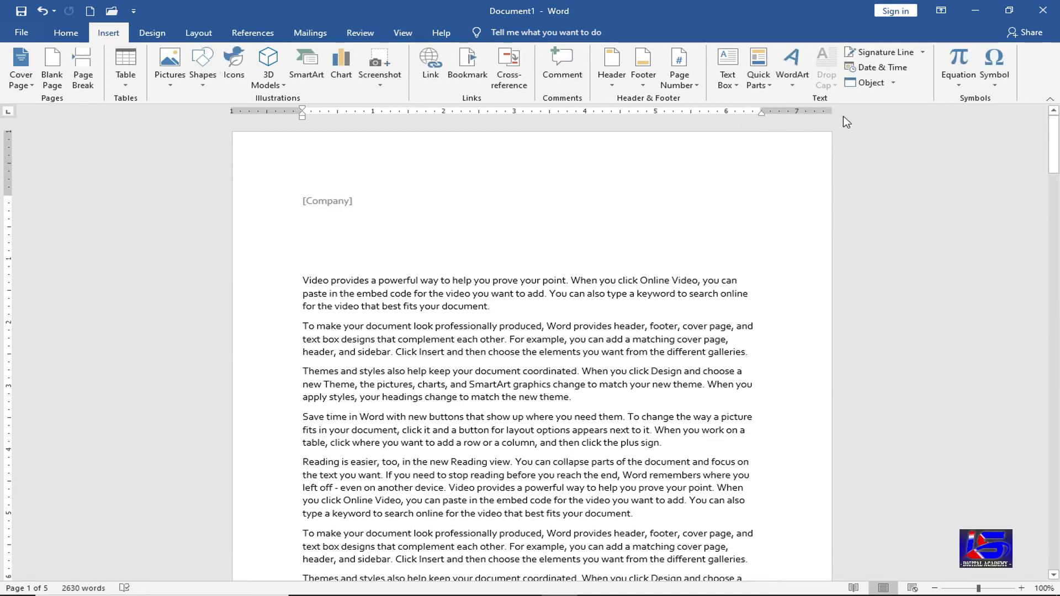
{"action": "left_click", "coordinate": [763, 90]}
{"action": "mouse_move", "coordinate": [807, 116]}
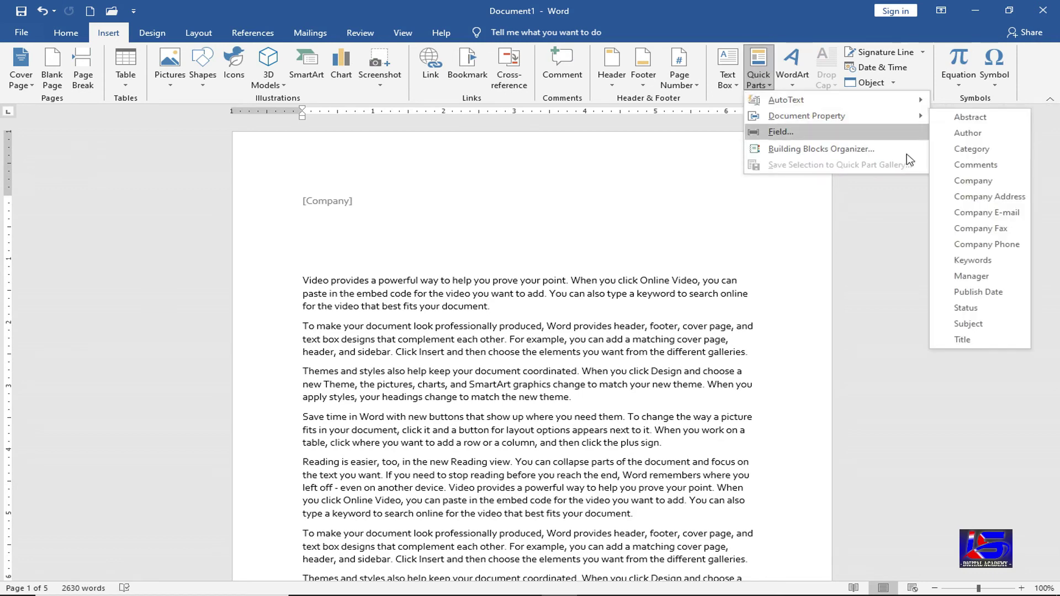
{"action": "left_click", "coordinate": [964, 199]}
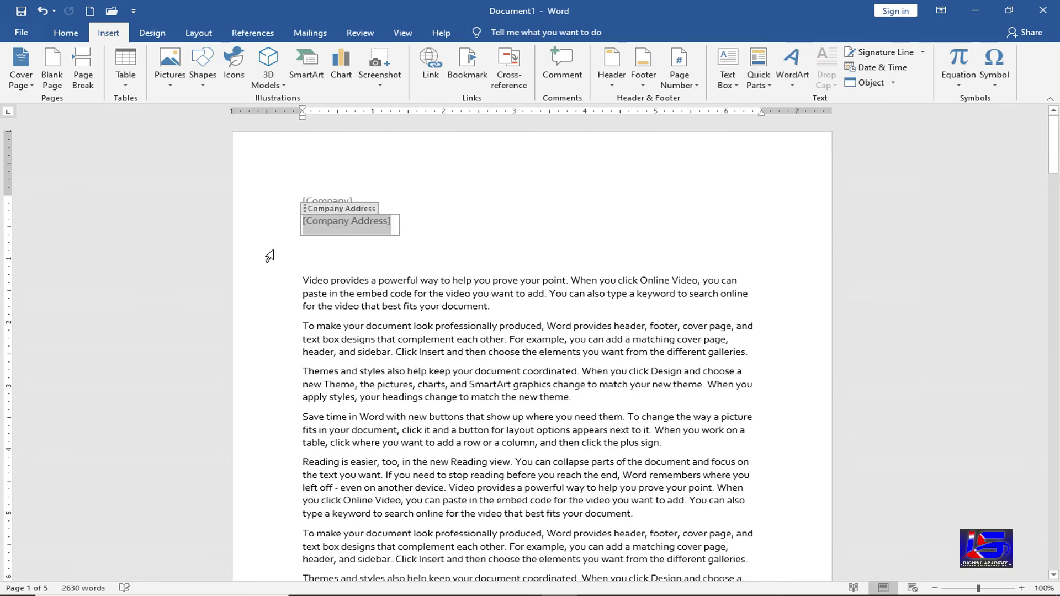
{"action": "left_click", "coordinate": [313, 242]}
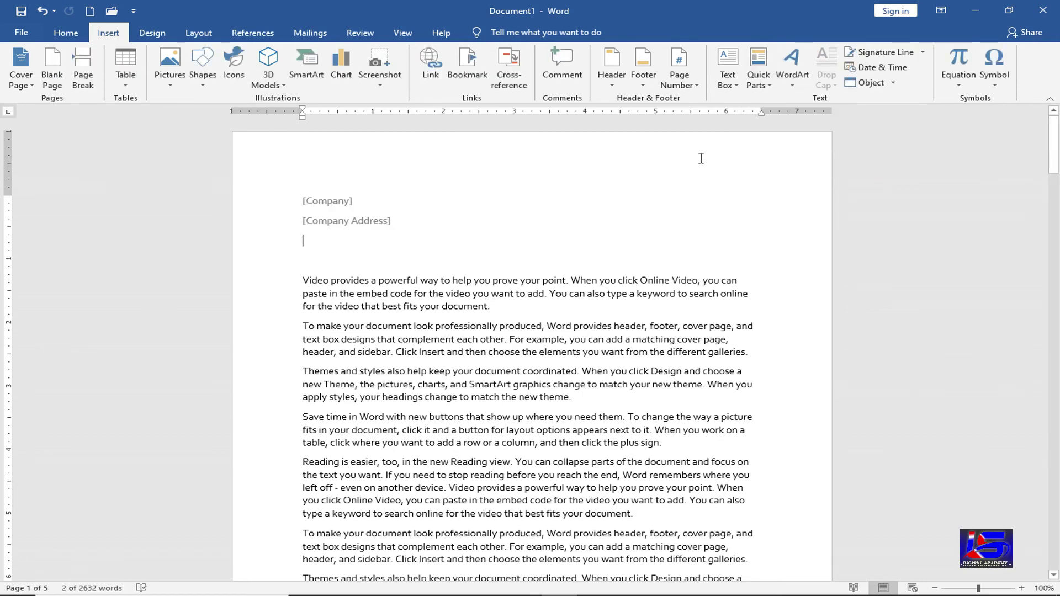
- Add the Company Phone document-property field on the third line
{"action": "left_click", "coordinate": [759, 77]}
{"action": "mouse_move", "coordinate": [819, 117]}
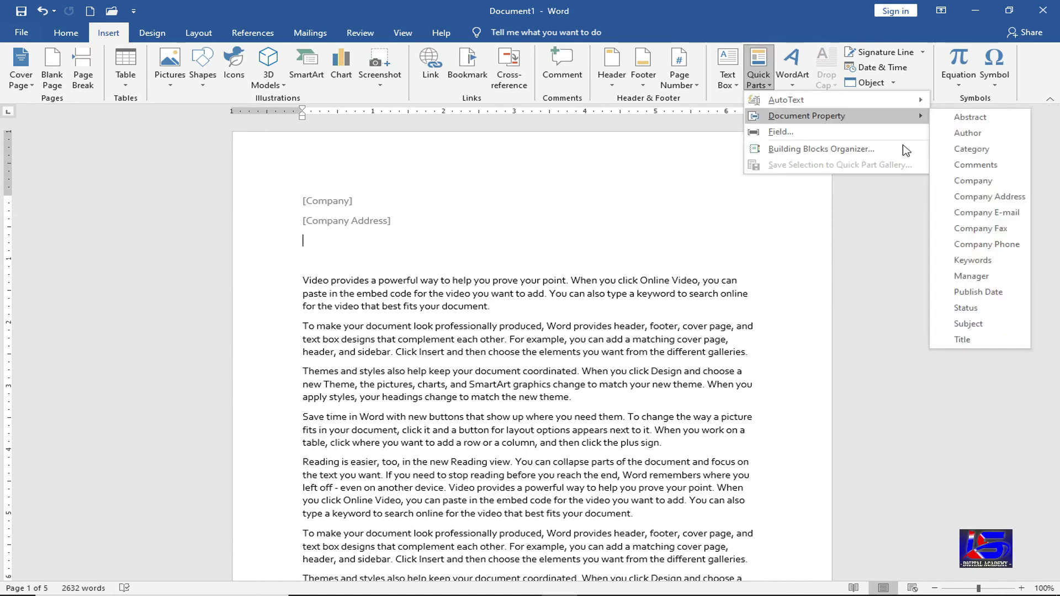
{"action": "left_click", "coordinate": [986, 244]}
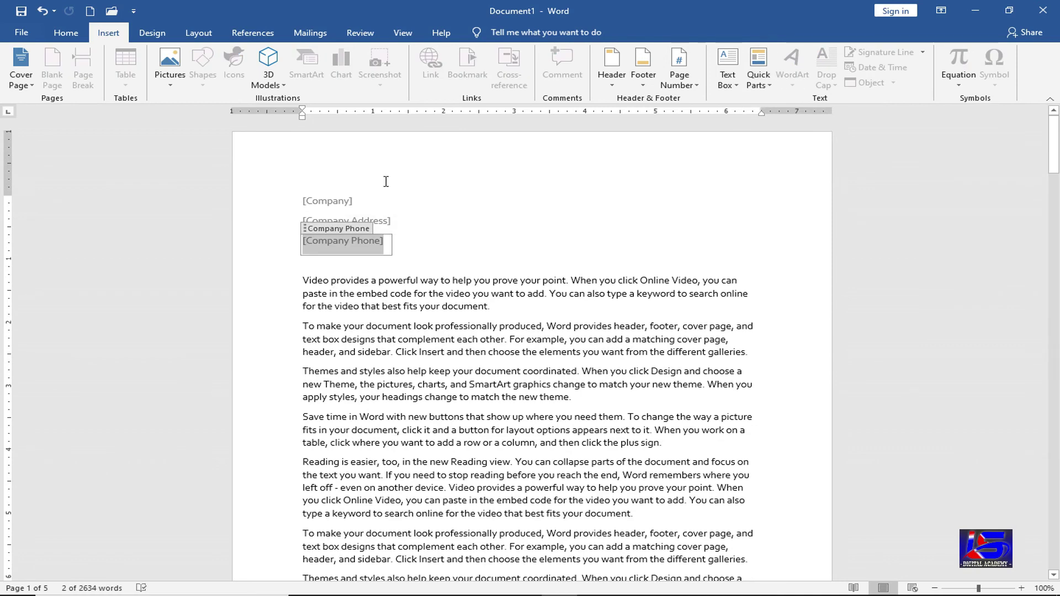
{"action": "left_click", "coordinate": [337, 280]}
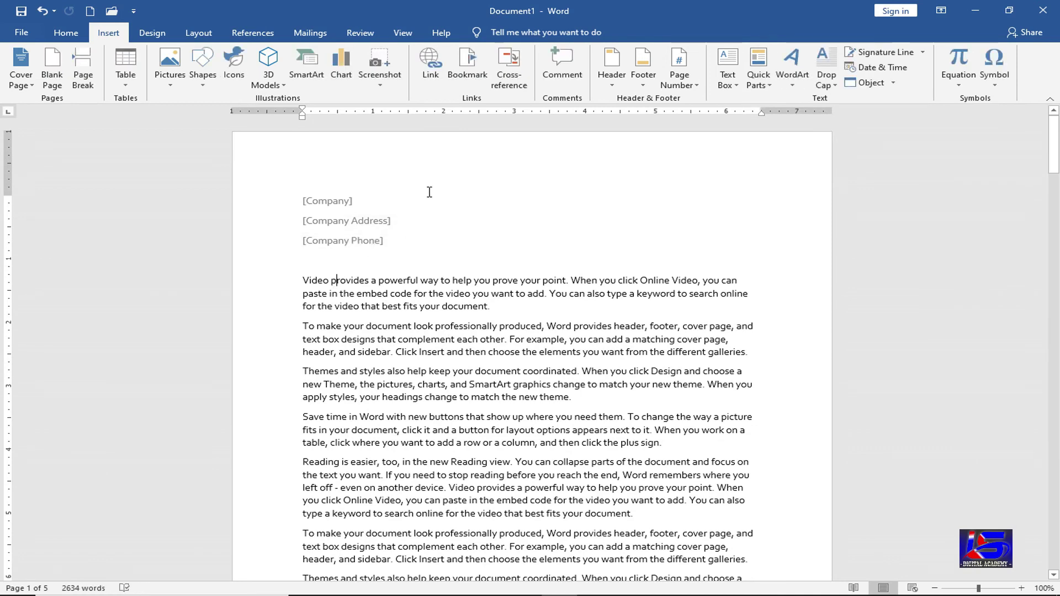
- Fill in the fields with company LBSTI, address Delhi and the company's phone number
{"action": "left_click", "coordinate": [327, 200]}
{"action": "key", "text": "BackSpace"}
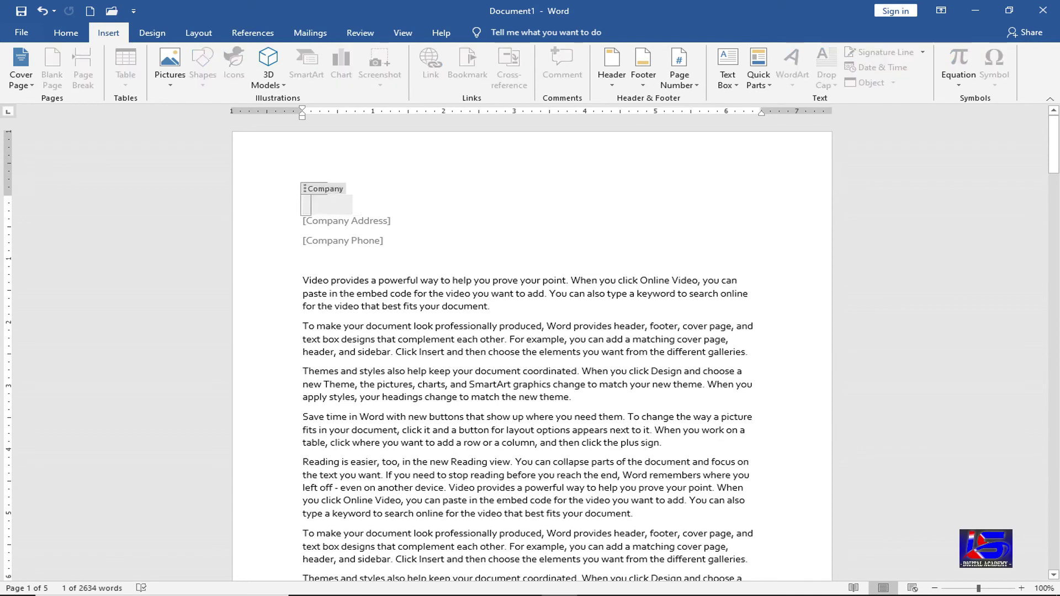
{"action": "type", "text": "LBSTI"}
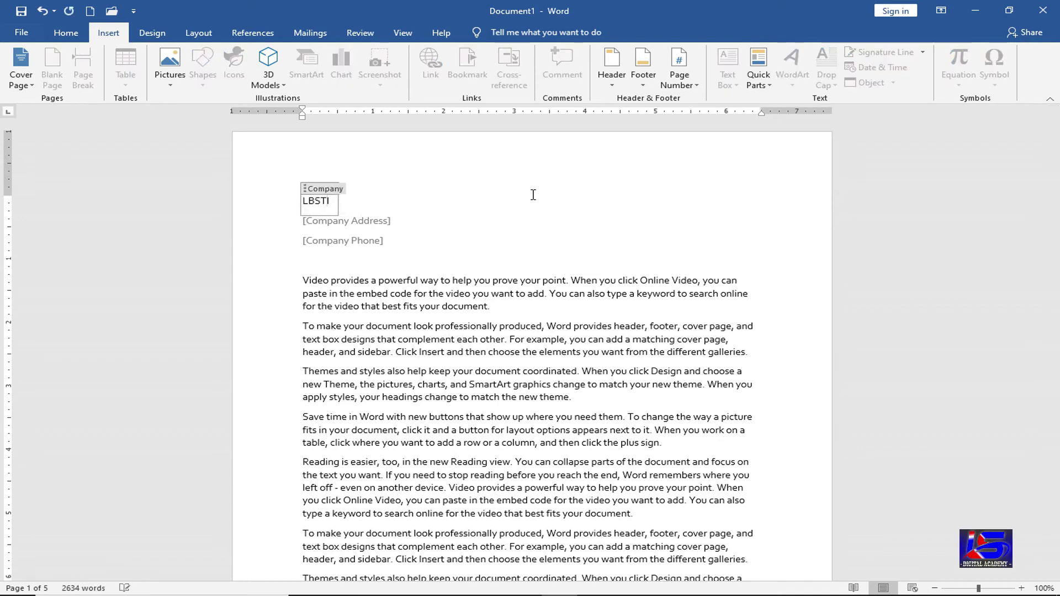
{"action": "left_click", "coordinate": [364, 221]}
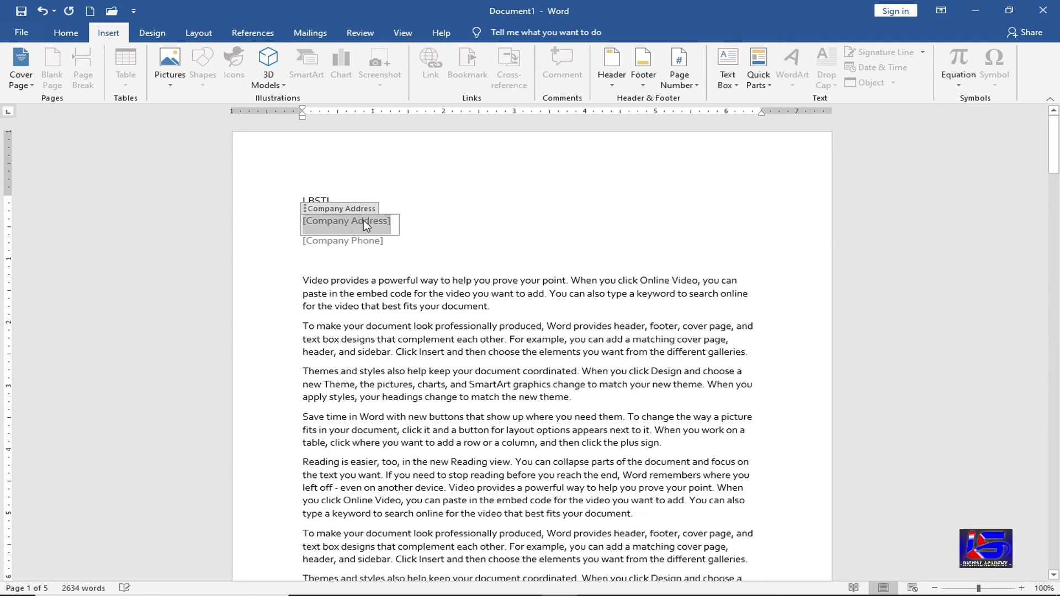
{"action": "type", "text": "Delhi"}
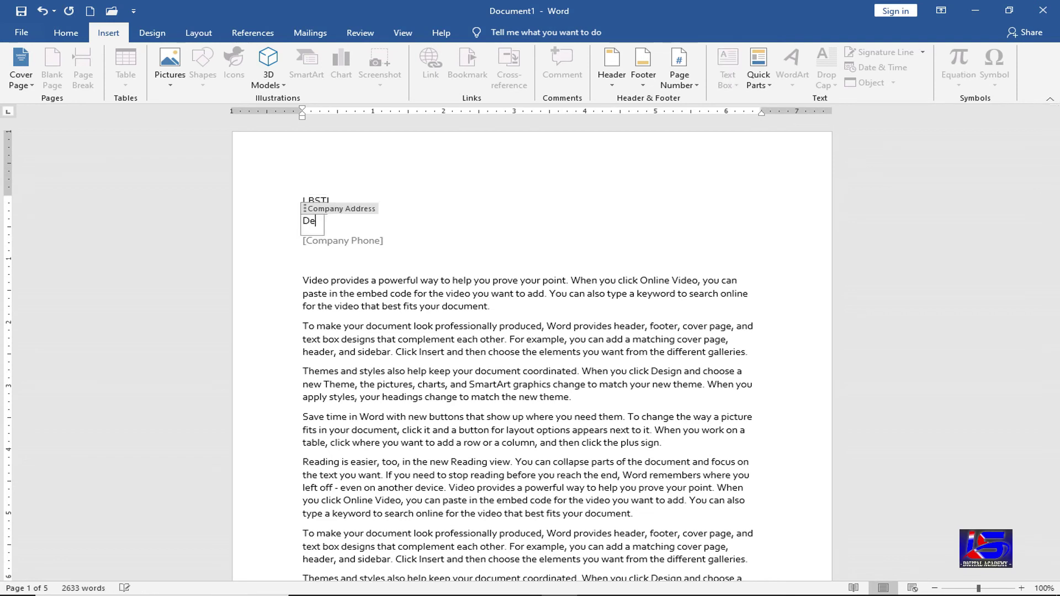
{"action": "left_click", "coordinate": [332, 241]}
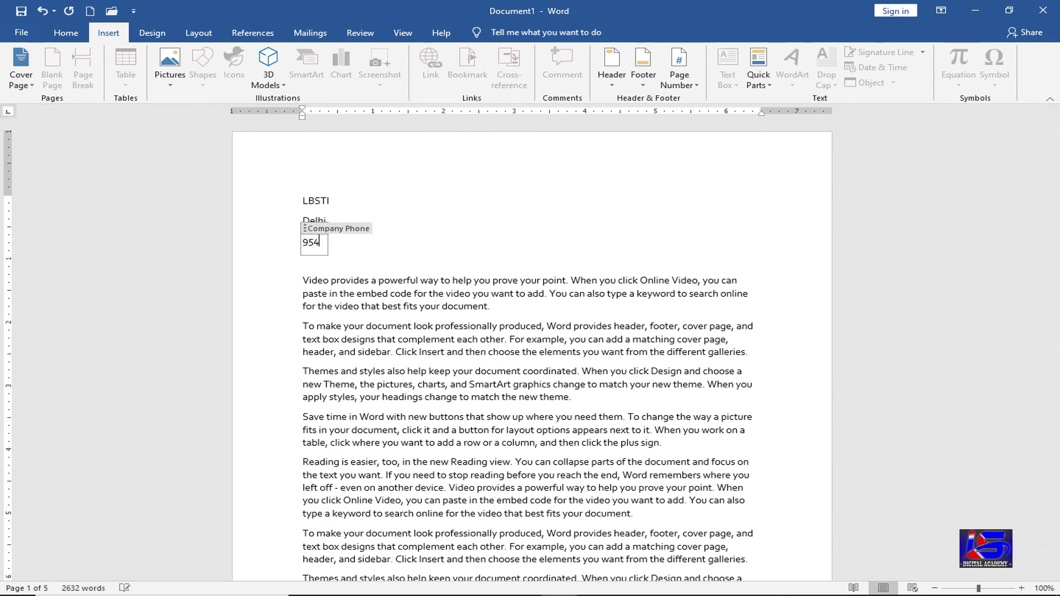
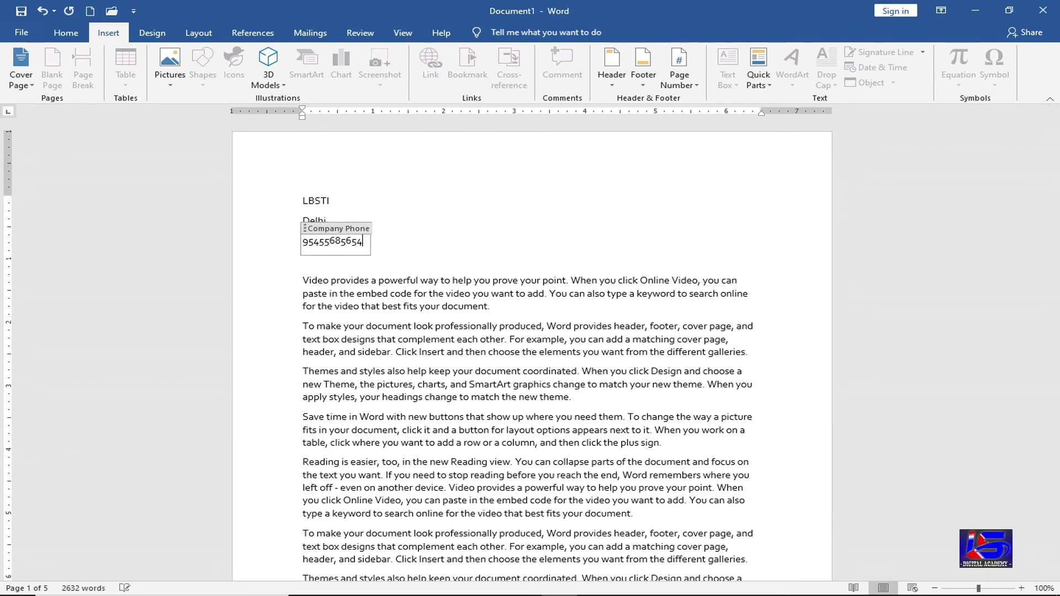
{"action": "left_click", "coordinate": [377, 294]}
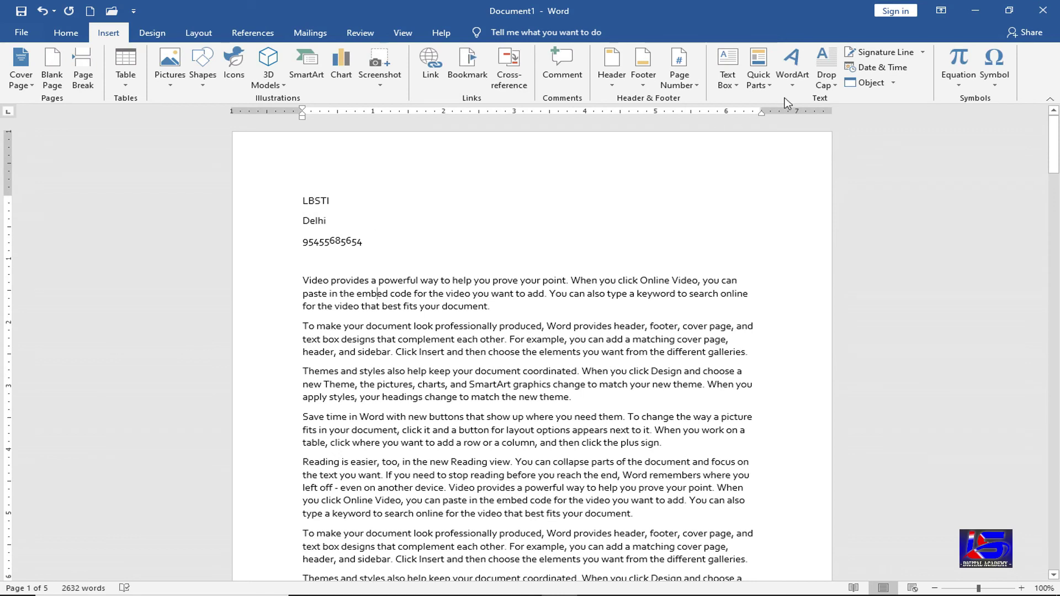
- Put the insertion point on the empty line under the phone number
{"action": "left_click", "coordinate": [758, 80]}
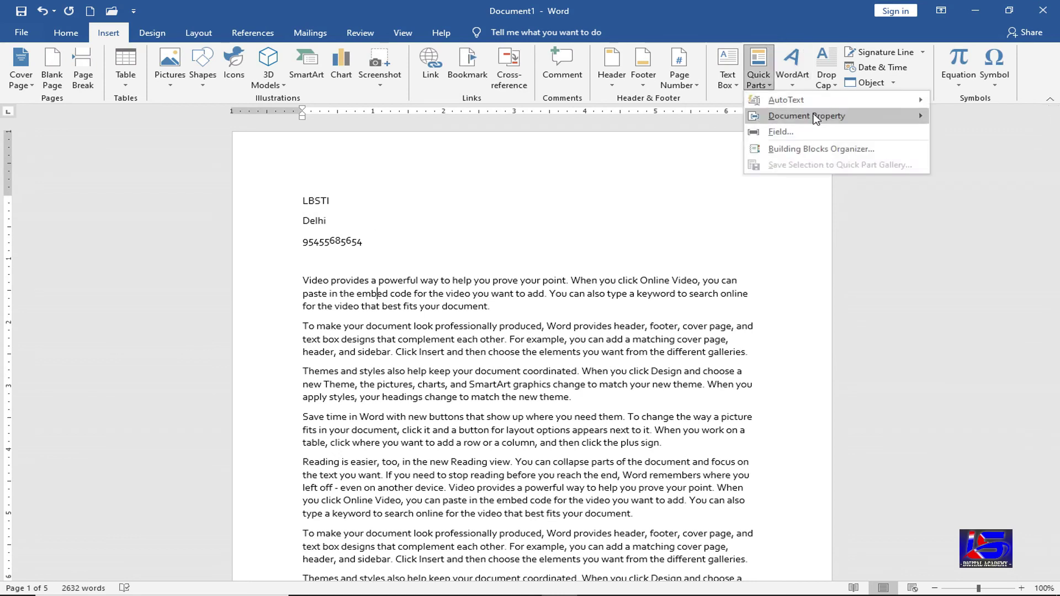
{"action": "mouse_move", "coordinate": [816, 119]}
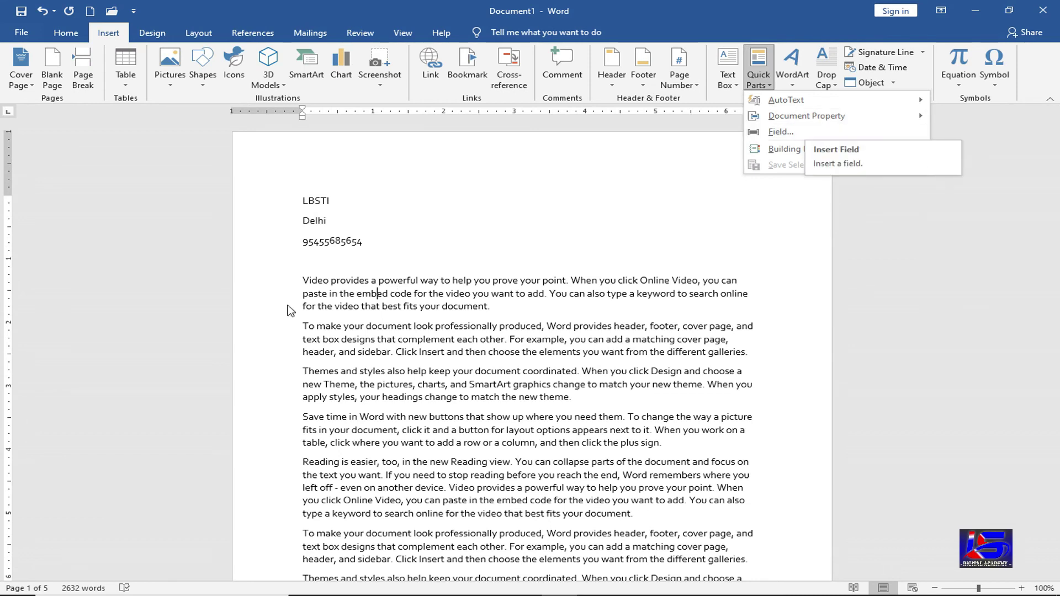
{"action": "left_click", "coordinate": [308, 263]}
{"action": "left_click", "coordinate": [308, 263]}
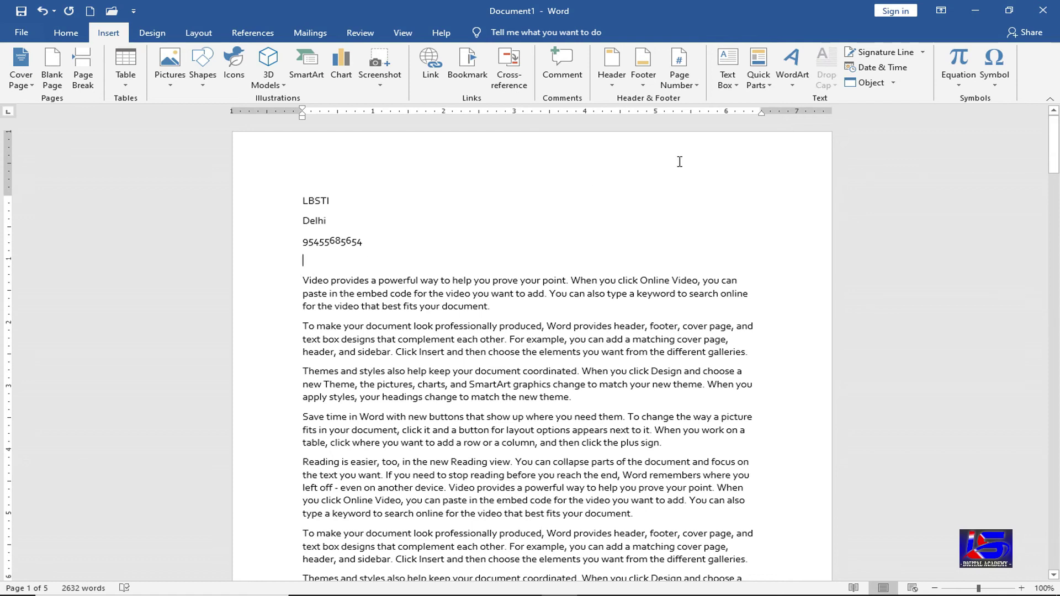
- Insert a formula field =50+60+80+90 giving 280, then delete that line
{"action": "left_click", "coordinate": [760, 82]}
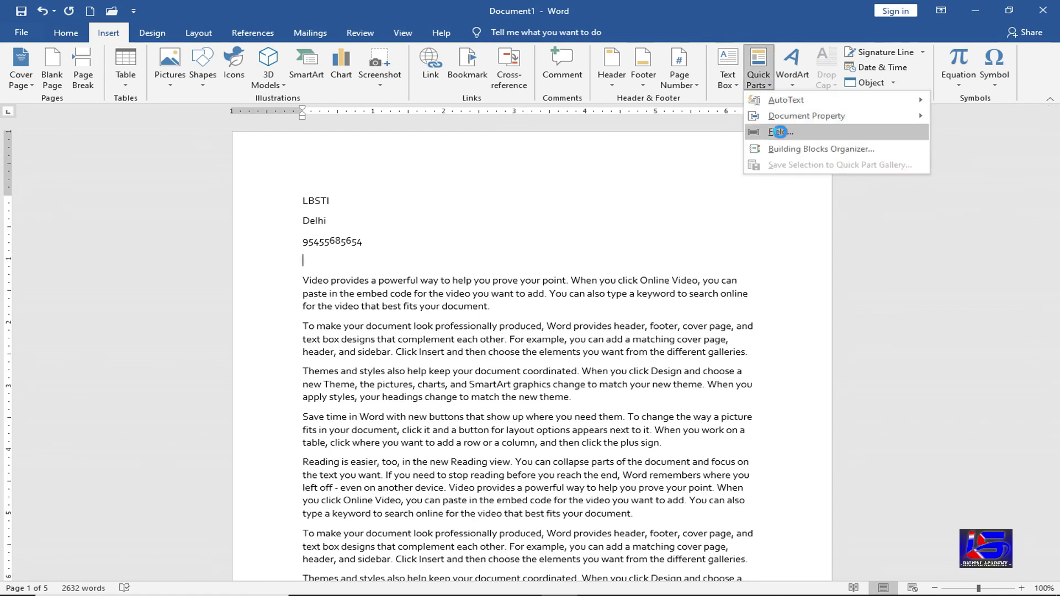
{"action": "left_click", "coordinate": [781, 133]}
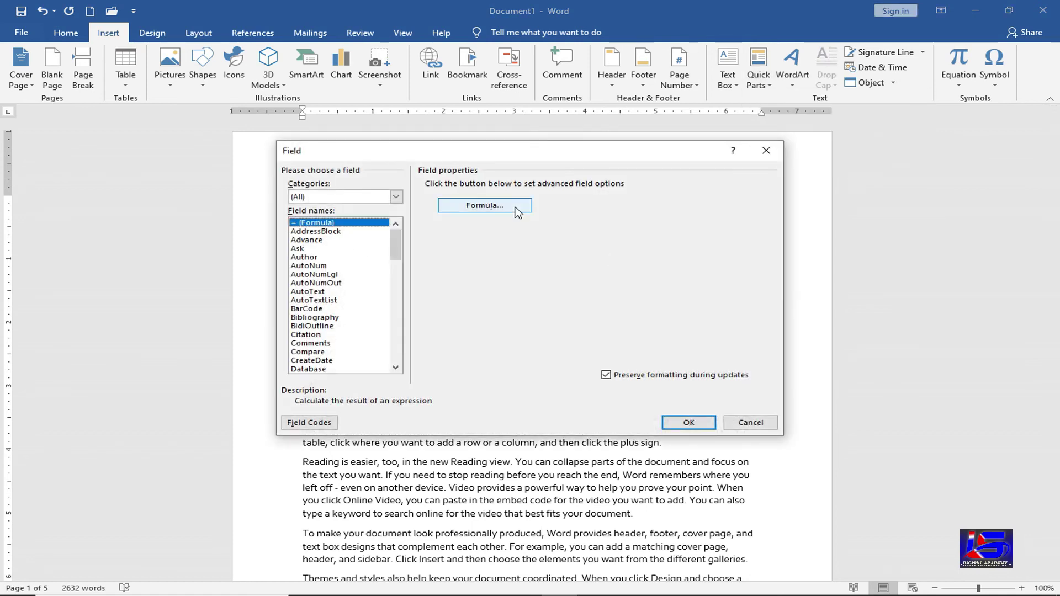
{"action": "left_click", "coordinate": [521, 213]}
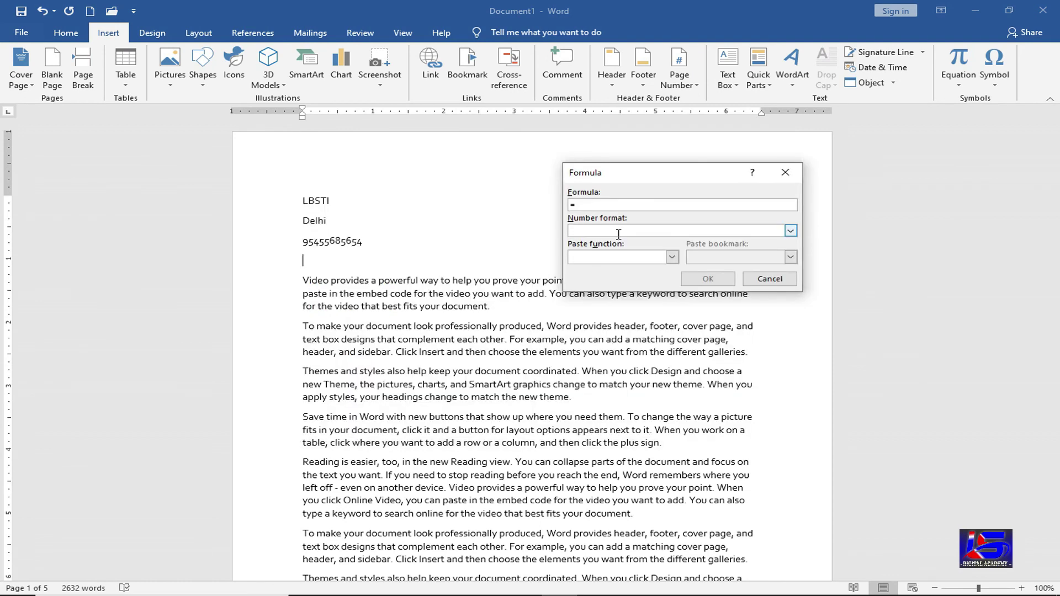
{"action": "type", "text": "50+60+80+9"}
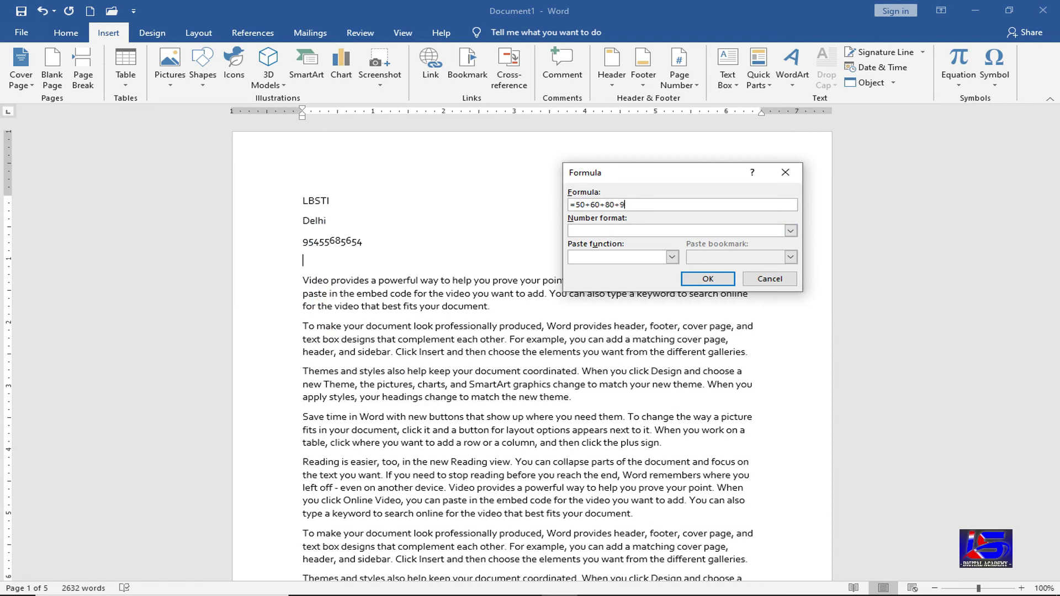
{"action": "type", "text": "0"}
{"action": "left_click", "coordinate": [697, 278]}
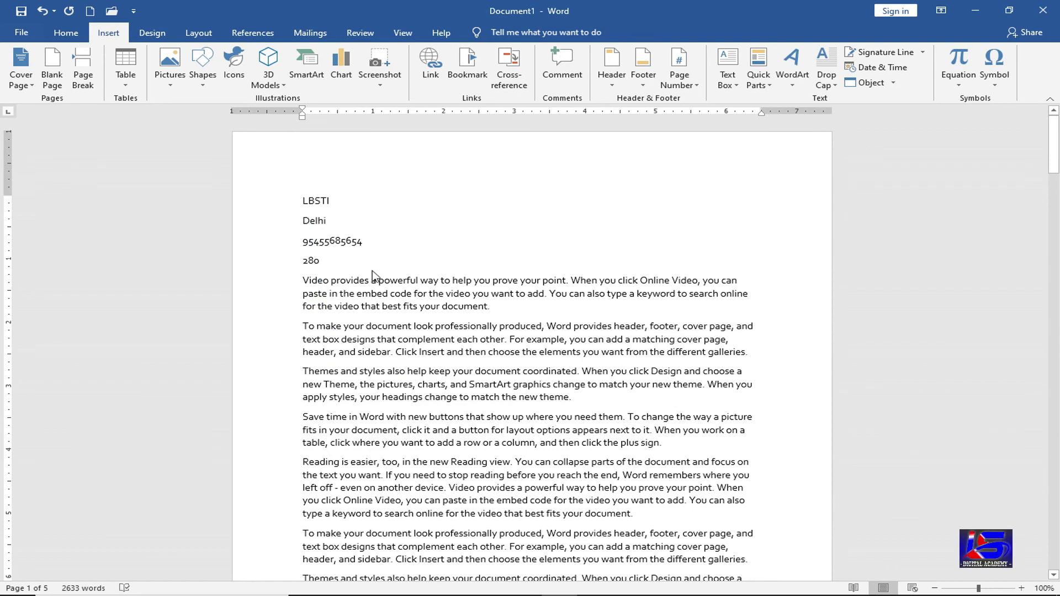
{"action": "triple_click", "coordinate": [312, 261]}
{"action": "key", "text": "Delete"}
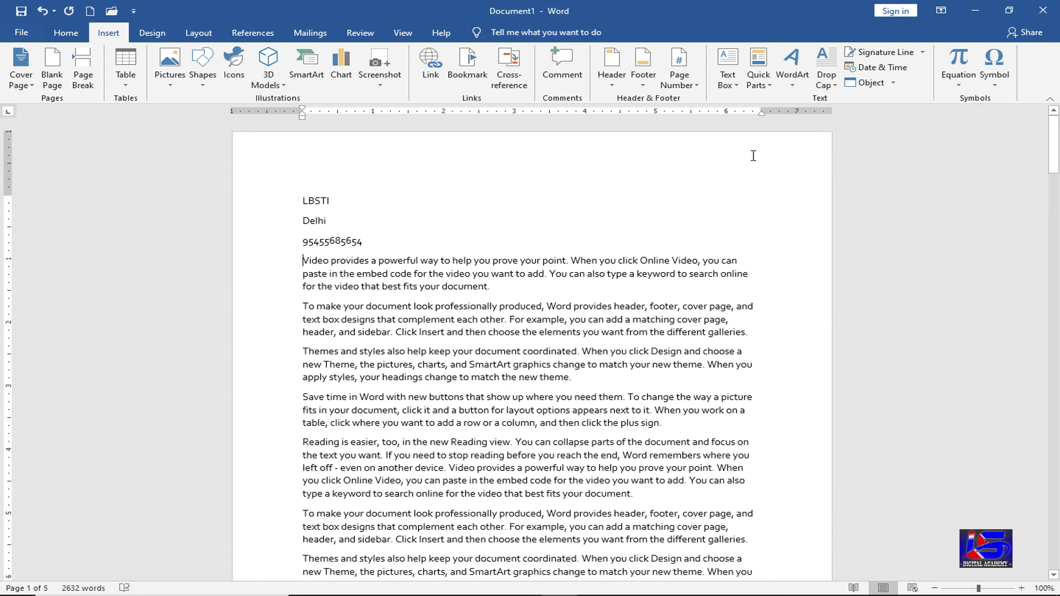
- In the Building Blocks Organizer, preview the Integral, ViewMaster, Ion, Sideline, Banded and Motion cover pages
{"action": "left_click", "coordinate": [758, 69]}
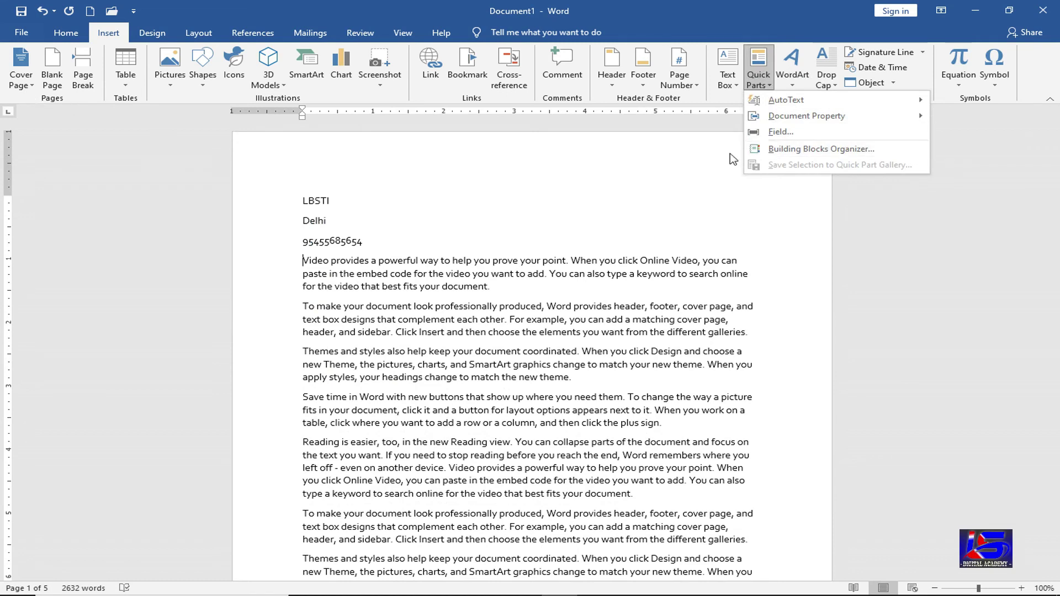
{"action": "left_click", "coordinate": [829, 150]}
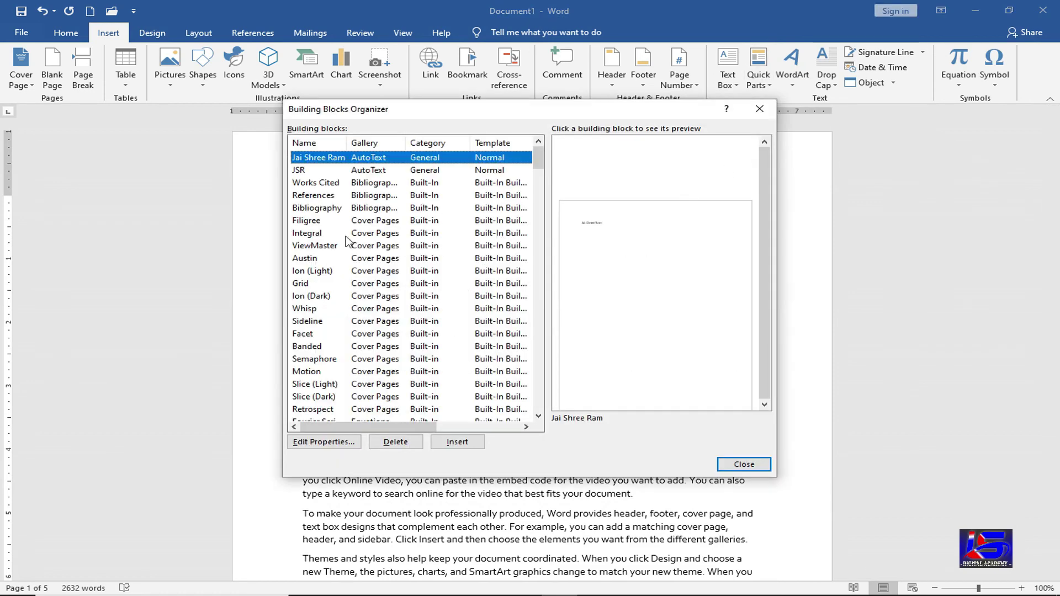
{"action": "left_click", "coordinate": [334, 232]}
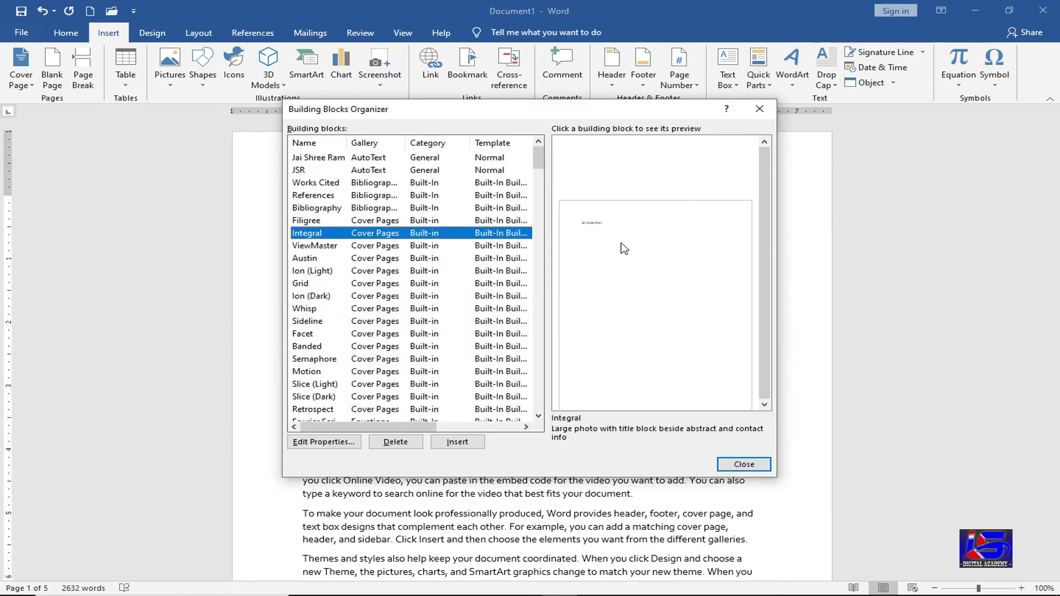
{"action": "left_click", "coordinate": [317, 245]}
{"action": "left_click", "coordinate": [315, 271]}
{"action": "left_click", "coordinate": [318, 296]}
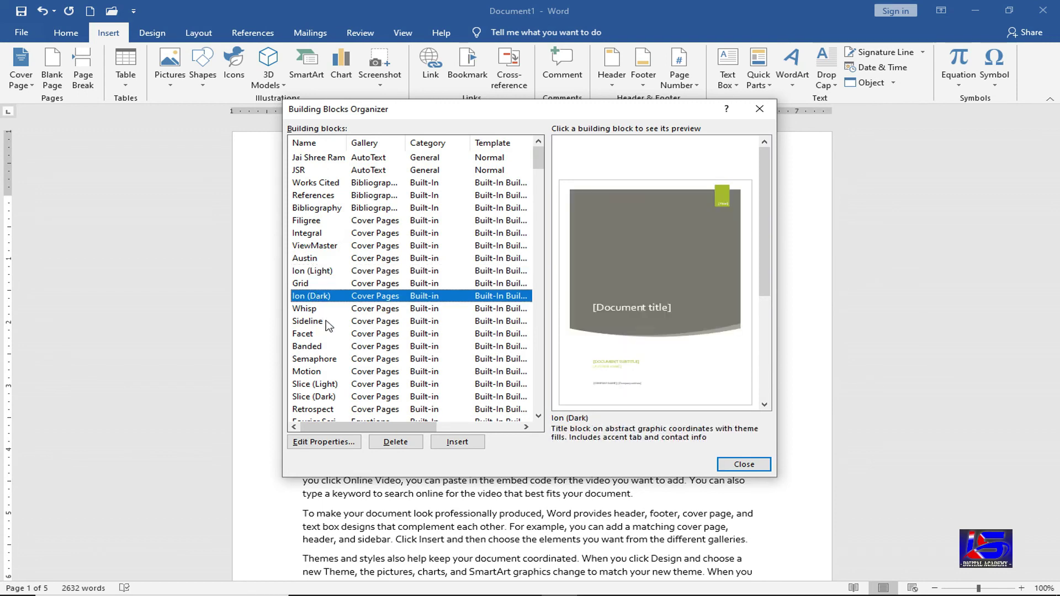
{"action": "left_click", "coordinate": [324, 321]}
{"action": "left_click", "coordinate": [321, 346]}
{"action": "left_click", "coordinate": [323, 371]}
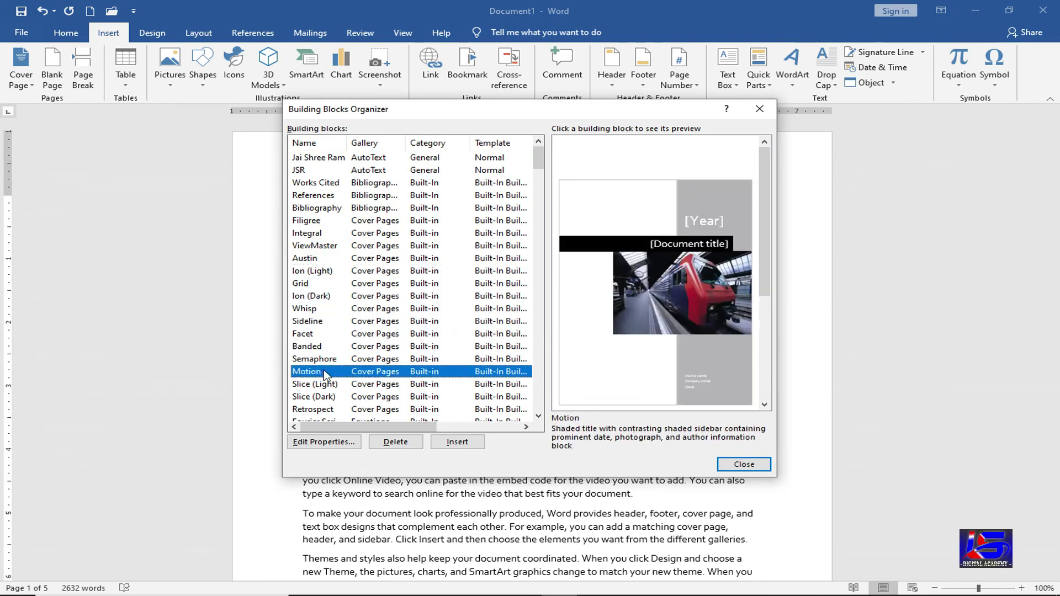
- Preview the Slice (Dark) cover page, then insert the Retrospect cover page
{"action": "scroll", "coordinate": [323, 371], "scroll_direction": "down", "scroll_amount": 2}
{"action": "left_click", "coordinate": [330, 321]}
{"action": "left_click", "coordinate": [330, 335]}
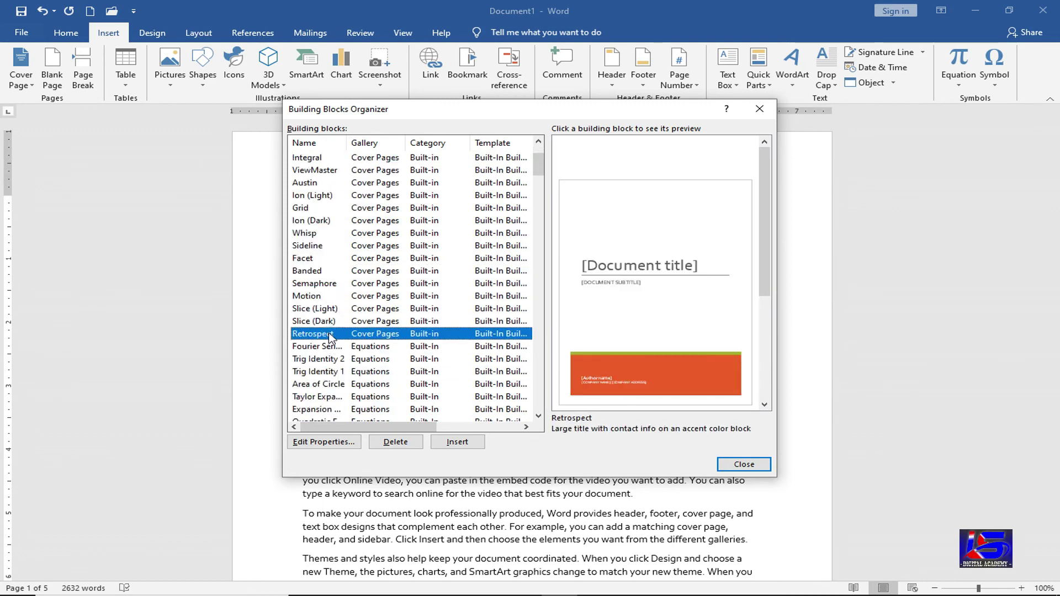
{"action": "left_click", "coordinate": [454, 445]}
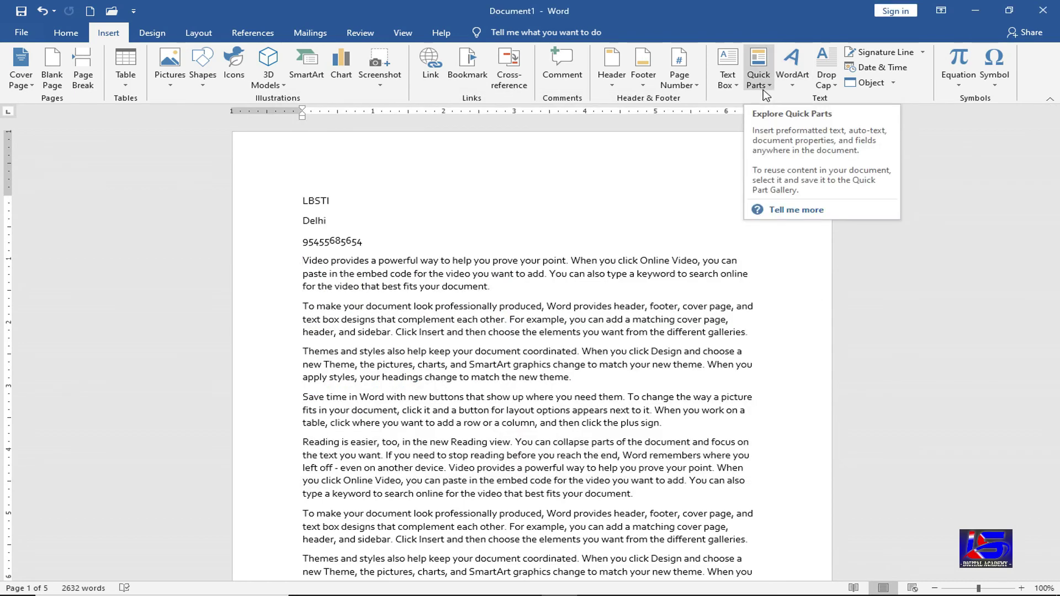
- Add a black hard-shadow WordArt reading 'Your text here' over the second paragraph
{"action": "left_click", "coordinate": [795, 87]}
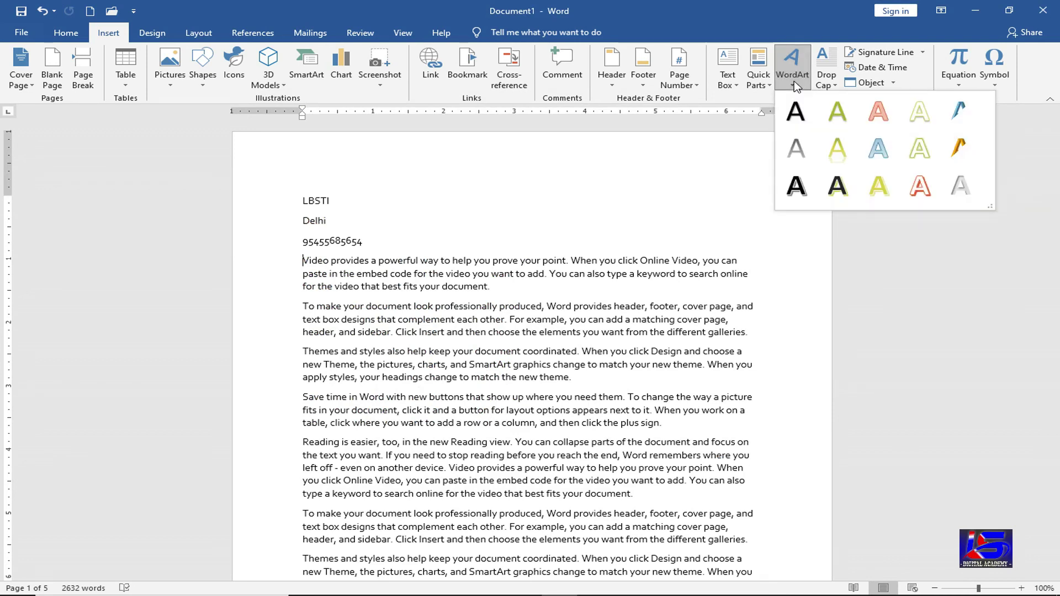
{"action": "left_click", "coordinate": [795, 187]}
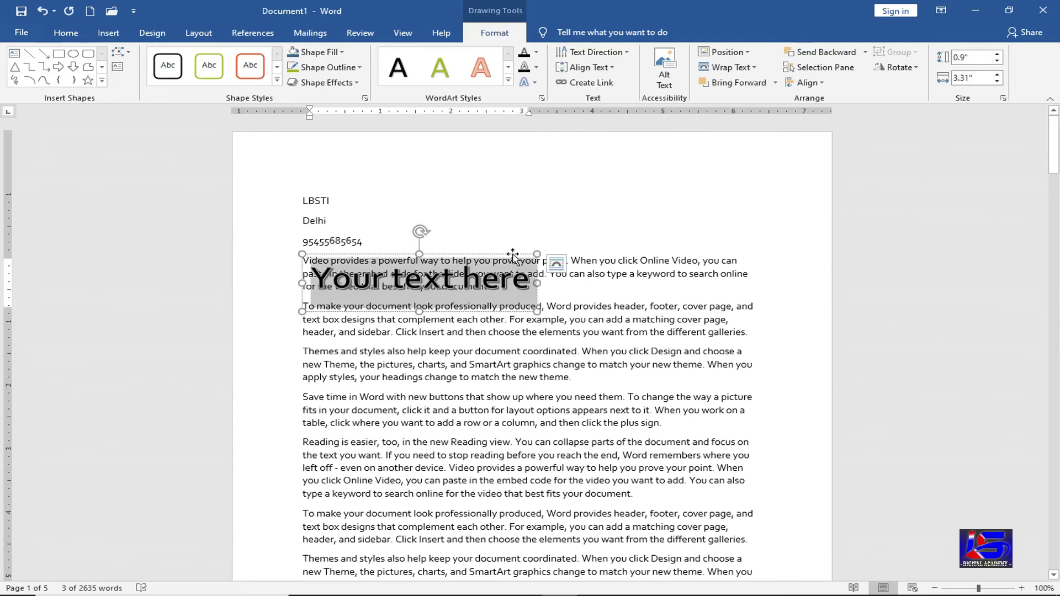
{"action": "left_click", "coordinate": [513, 255]}
{"action": "left_click_drag", "start_coordinate": [513, 255], "coordinate": [614, 293]}
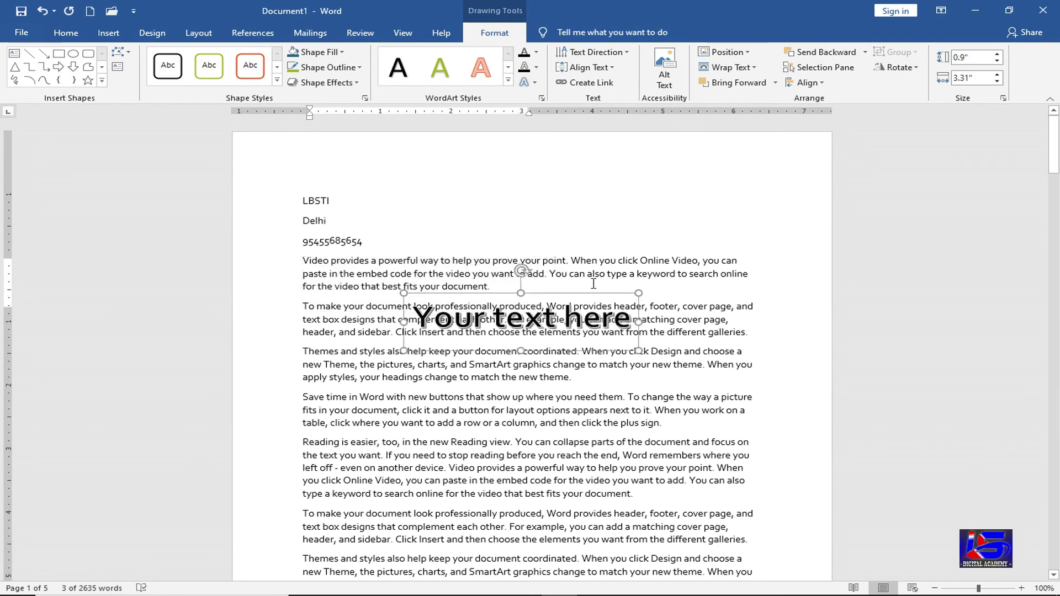
{"action": "left_click", "coordinate": [345, 266]}
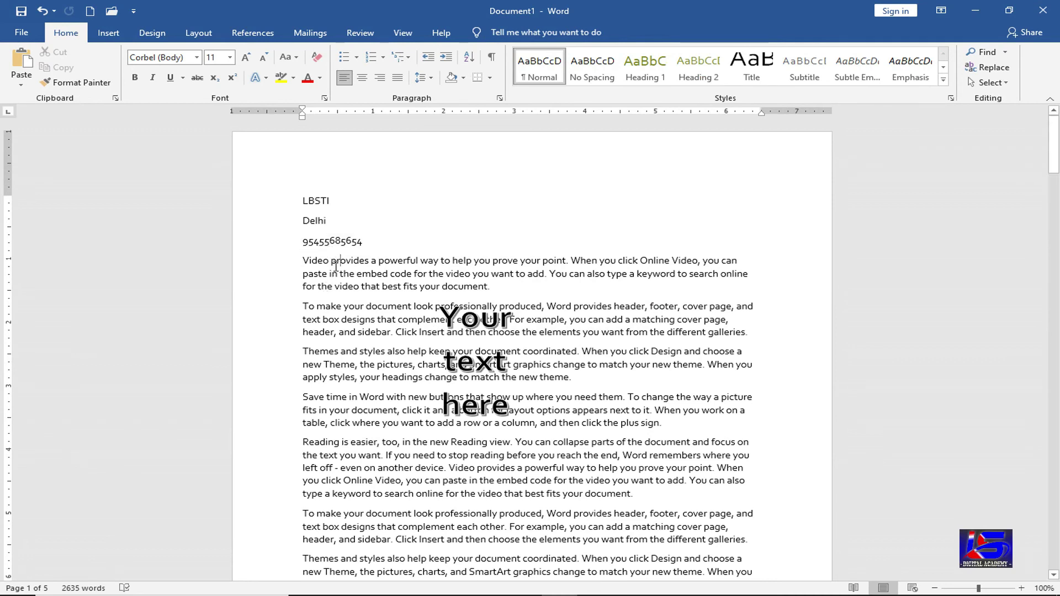
- Widen the WordArt to a single line and place it at the top beside LBSTI
{"action": "left_click", "coordinate": [519, 324]}
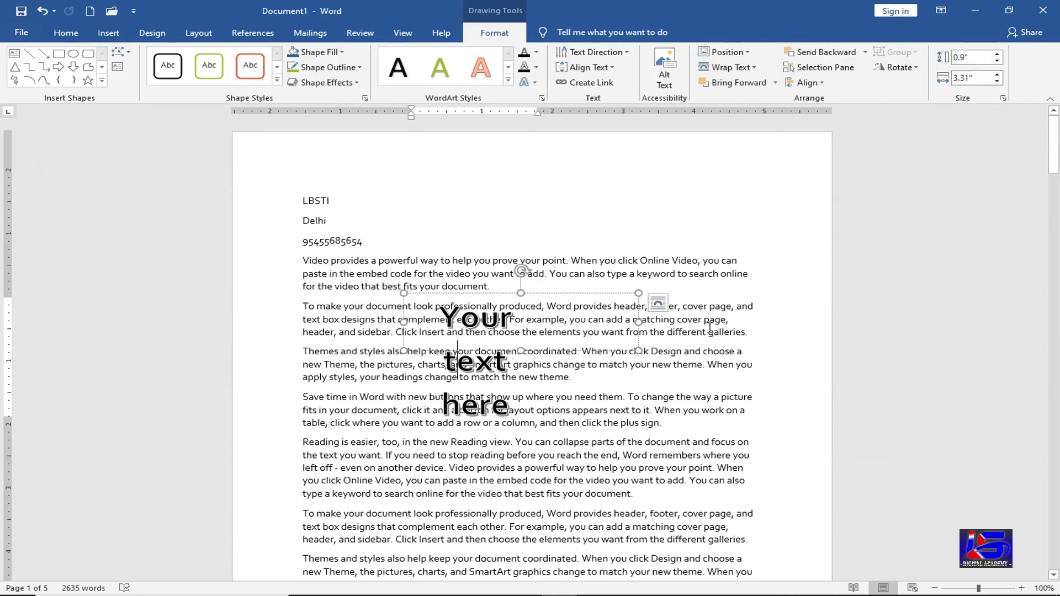
{"action": "left_click_drag", "start_coordinate": [639, 322], "coordinate": [731, 322]}
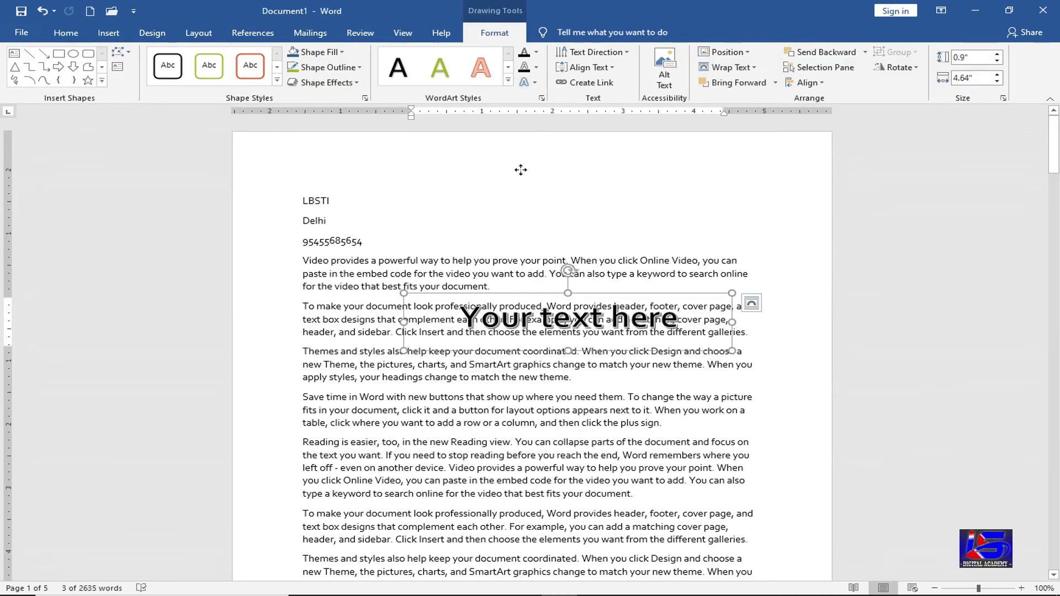
{"action": "left_click_drag", "start_coordinate": [521, 170], "coordinate": [395, 126]}
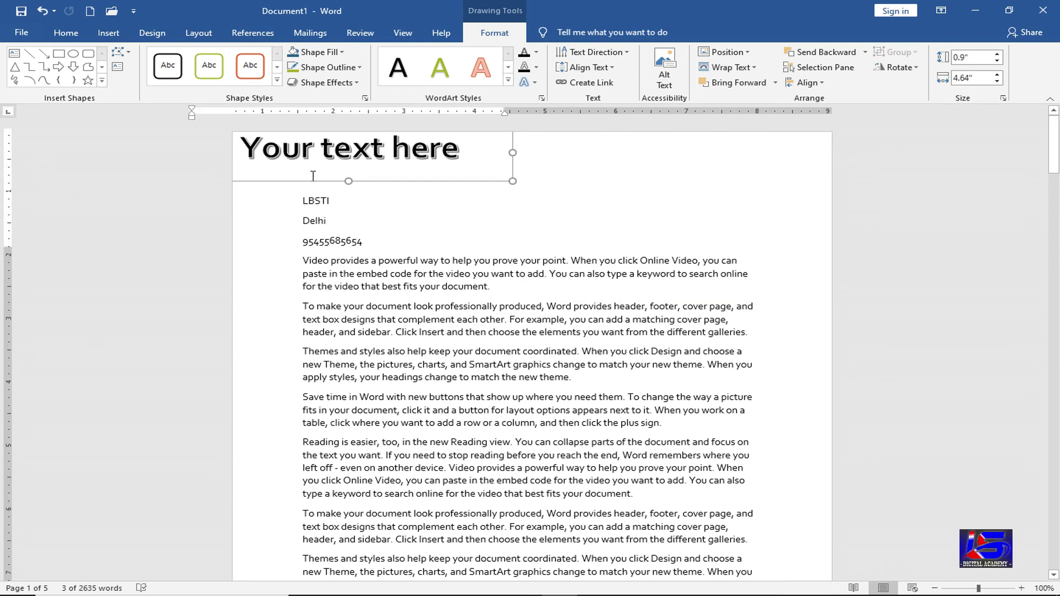
{"action": "key", "text": "Right"}
{"action": "key", "text": "Right"}
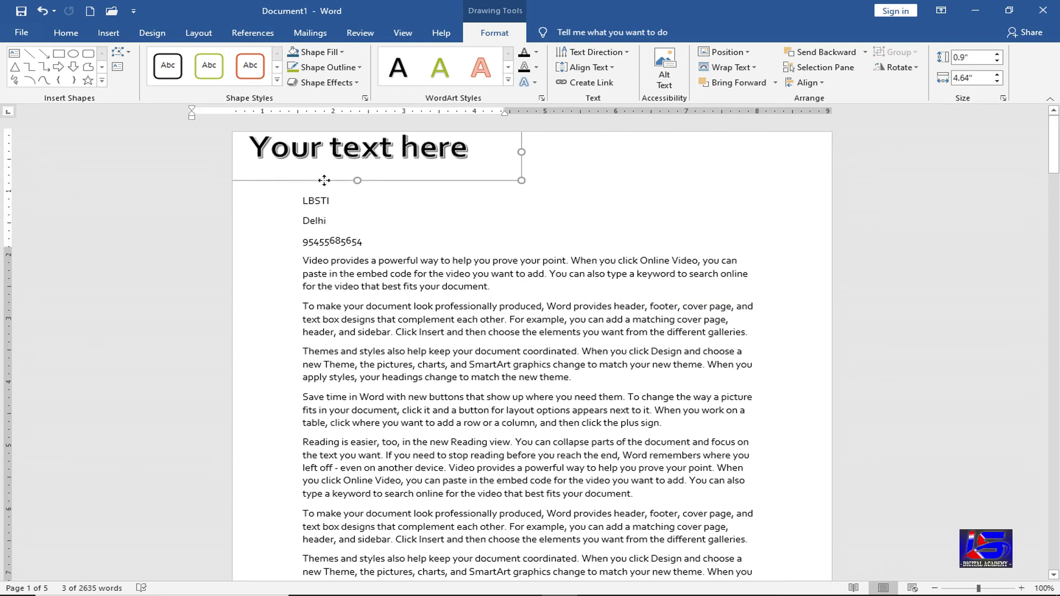
{"action": "key", "text": "Right"}
{"action": "key", "text": "Right"}
{"action": "key", "text": "Right"}
{"action": "key", "text": "Right"}
{"action": "key", "text": "Right"}
{"action": "key", "text": "Right"}
{"action": "key", "text": "Right"}
{"action": "key", "text": "Right"}
{"action": "key", "text": "Right"}
{"action": "key", "text": "Right"}
{"action": "key", "text": "Right"}
{"action": "key", "text": "Right"}
{"action": "key", "text": "Right"}
{"action": "key", "text": "Right"}
{"action": "key", "text": "Right"}
{"action": "key", "text": "Right"}
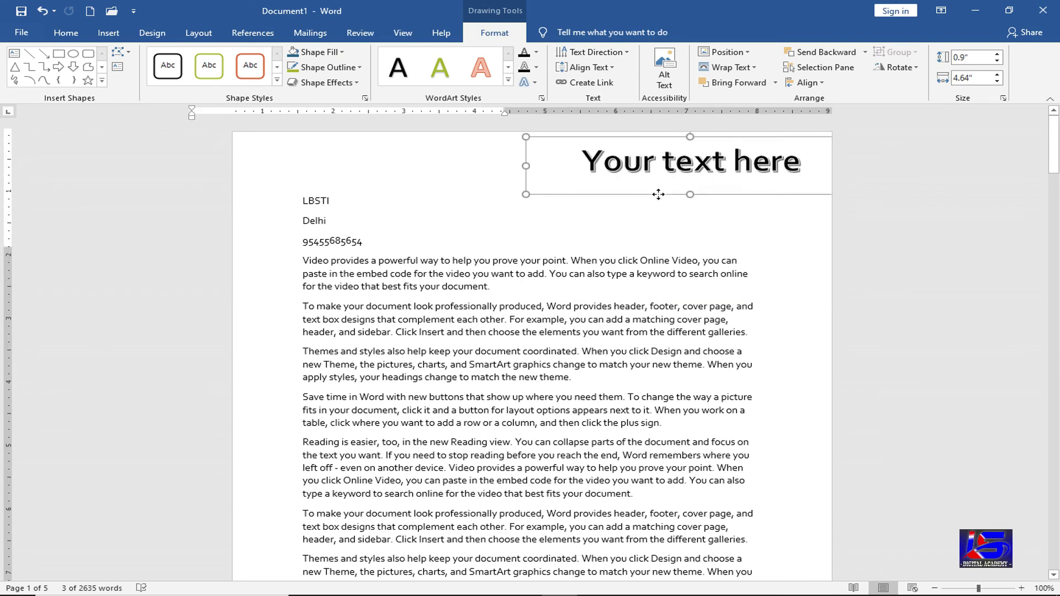
{"action": "left_click_drag", "start_coordinate": [645, 313], "coordinate": [497, 417]}
{"action": "left_click_drag", "start_coordinate": [522, 242], "coordinate": [519, 234]}
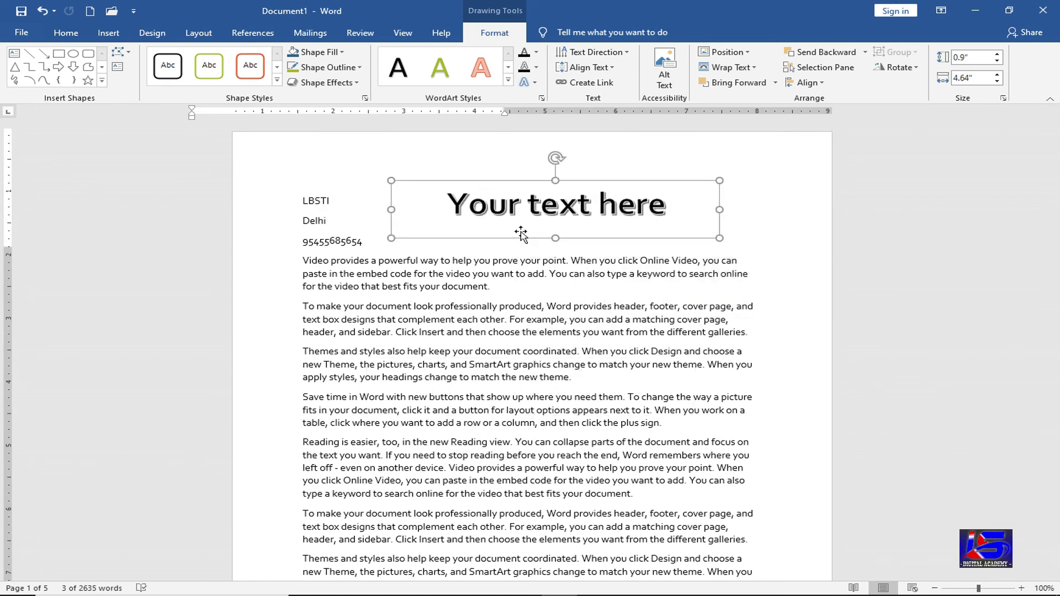
{"action": "left_click", "coordinate": [500, 200]}
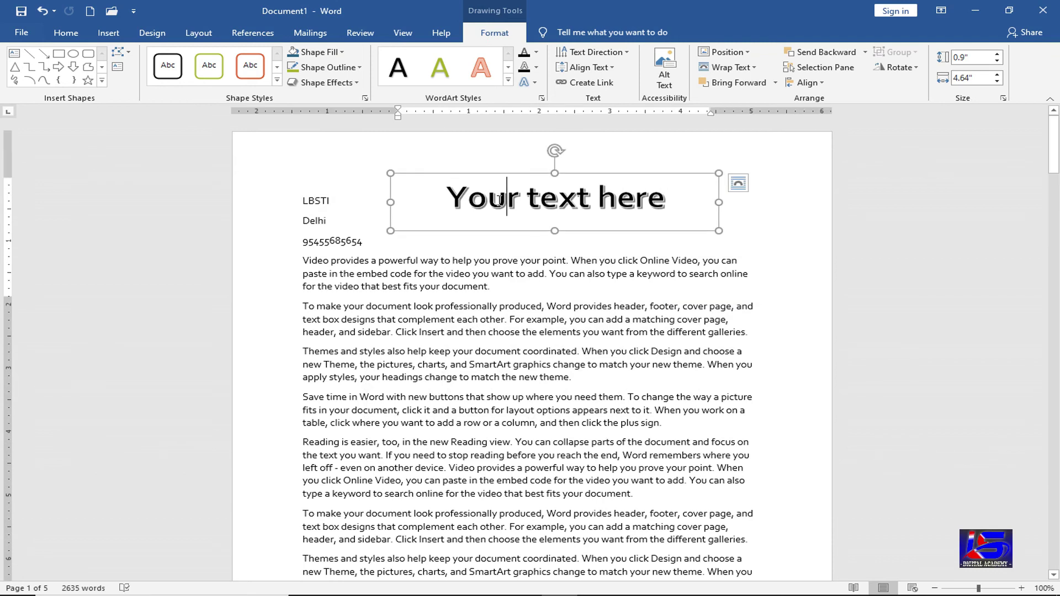
- Replace the WordArt text with 'LSDA'
{"action": "triple_click", "coordinate": [499, 200]}
{"action": "type", "text": "LSDA"}
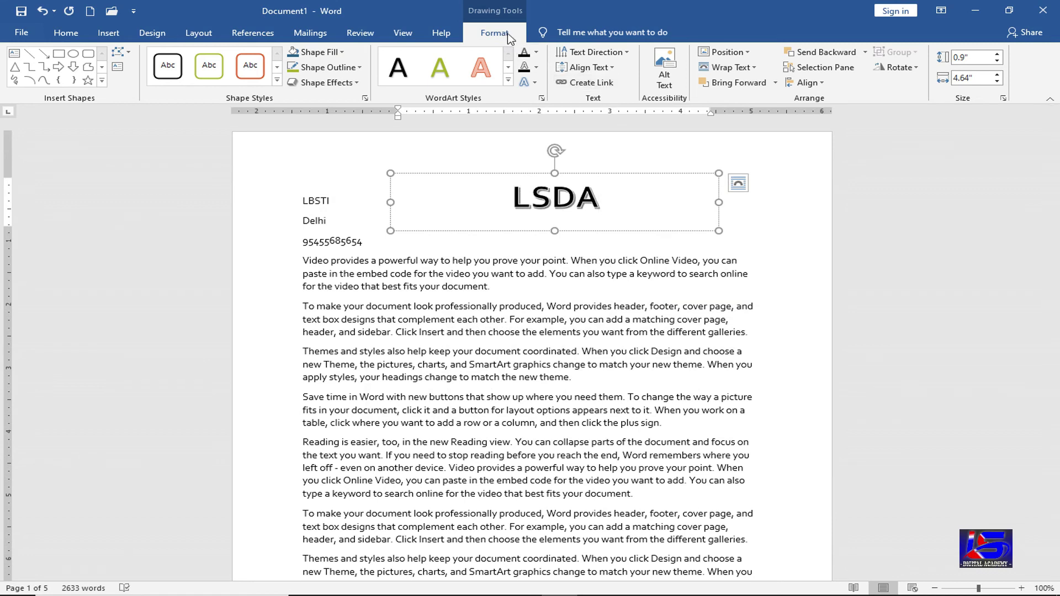
{"action": "left_click", "coordinate": [509, 82]}
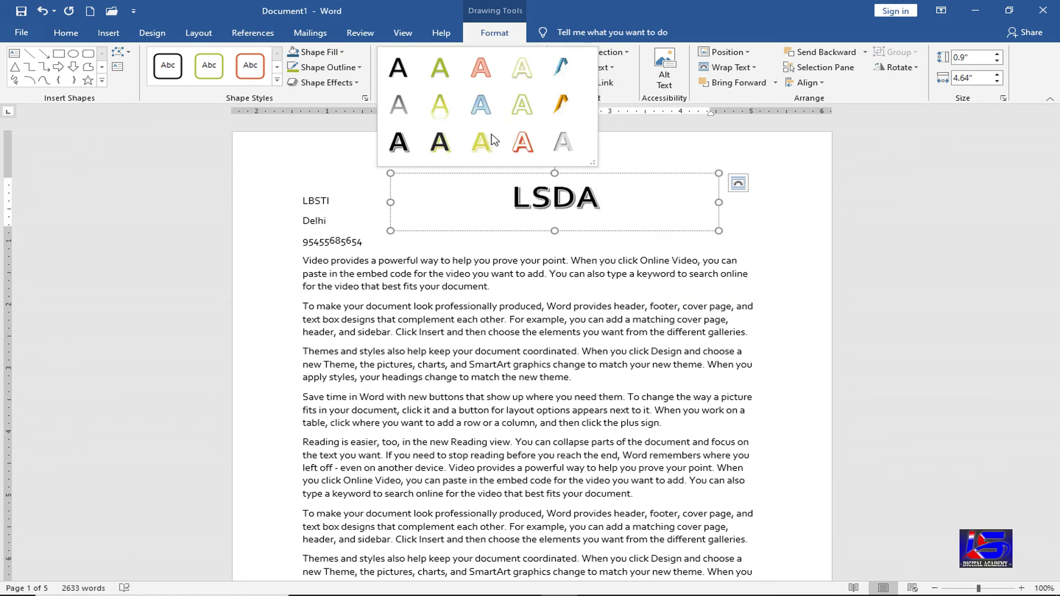
{"action": "key", "text": "Escape"}
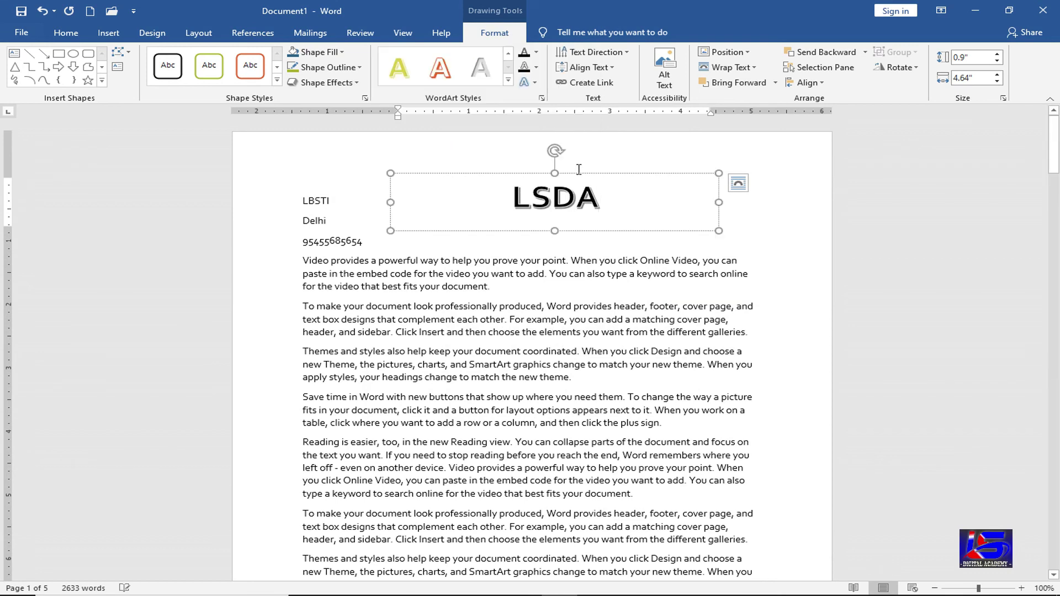
- Give LSDA the yellow WordArt style, browse fill and effects, then delete the WordArt
{"action": "left_click", "coordinate": [577, 173]}
{"action": "left_click", "coordinate": [508, 81]}
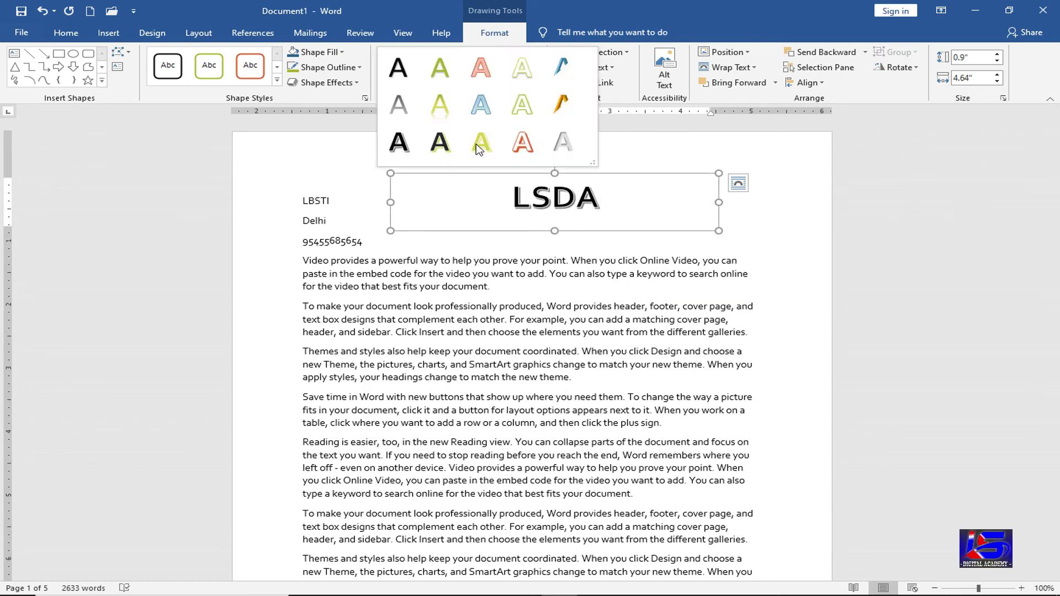
{"action": "left_click", "coordinate": [530, 100]}
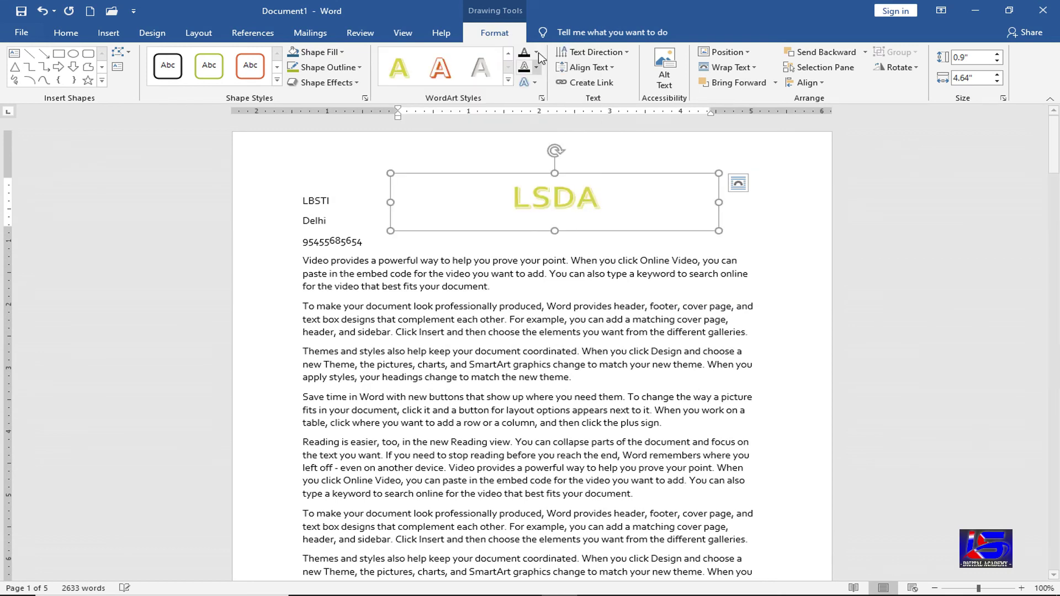
{"action": "left_click", "coordinate": [537, 52]}
{"action": "left_click", "coordinate": [539, 82]}
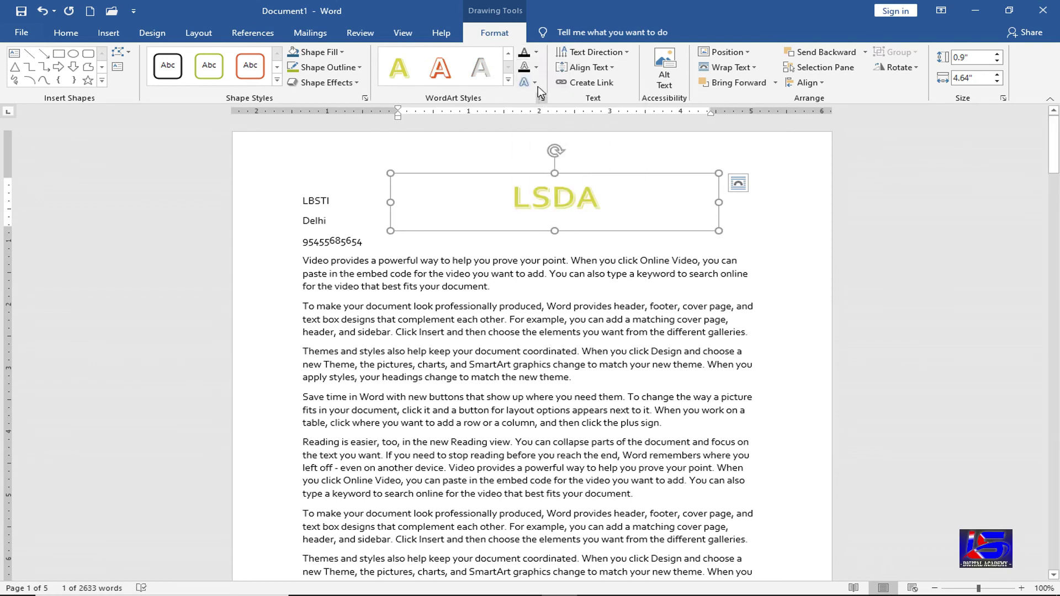
{"action": "left_click", "coordinate": [536, 83]}
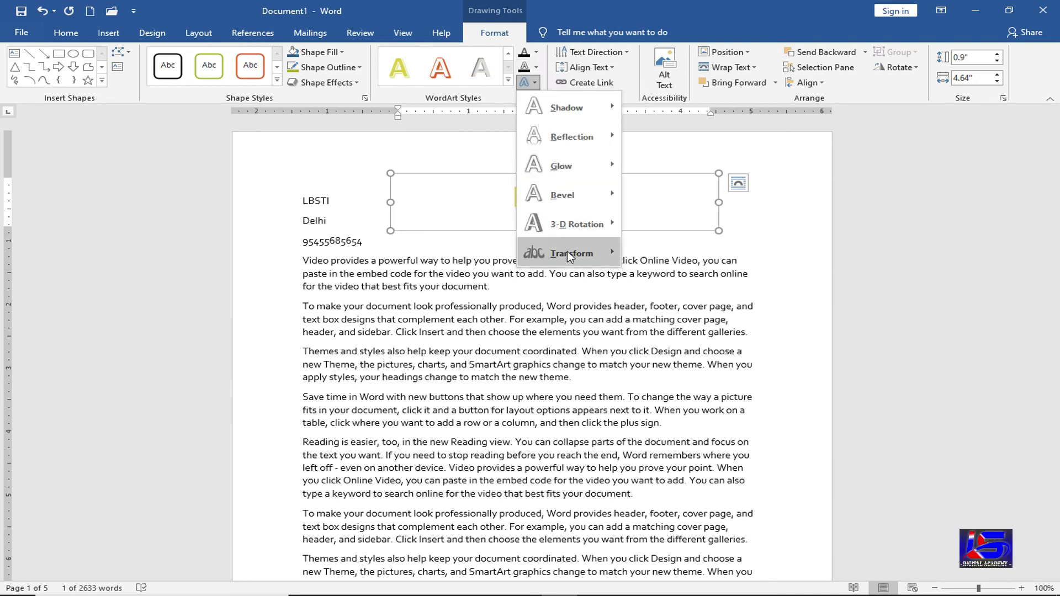
{"action": "mouse_move", "coordinate": [569, 256]}
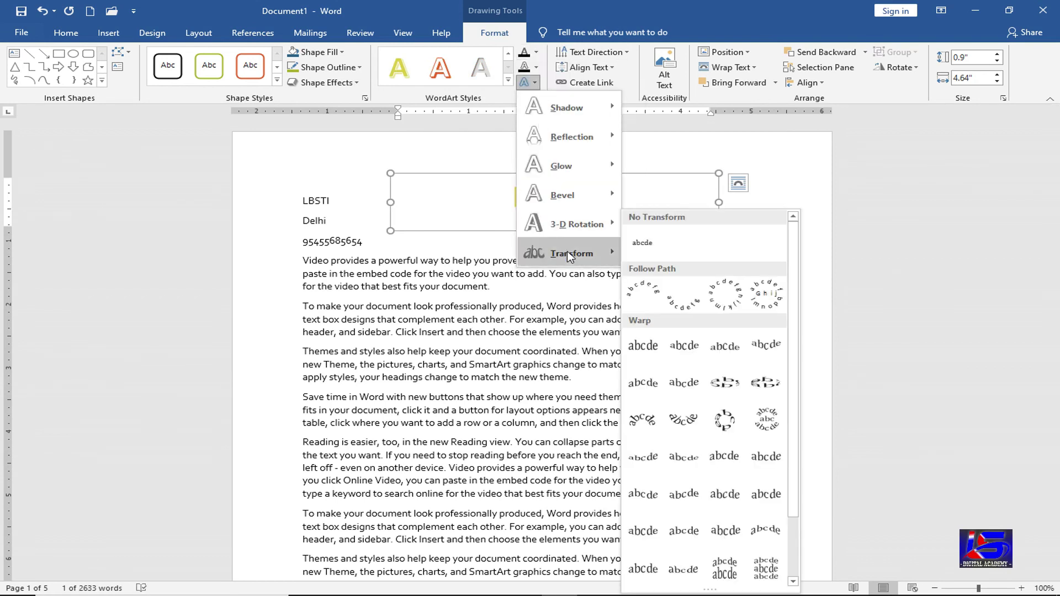
{"action": "left_click", "coordinate": [487, 175]}
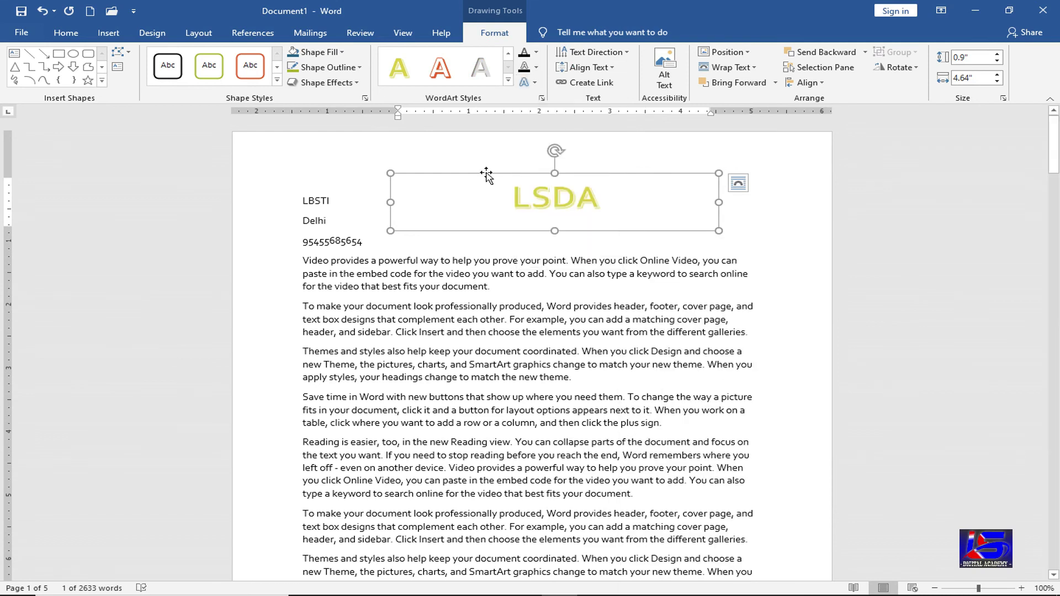
{"action": "key", "text": "Delete"}
- Join the Themes, Save time and Reading paragraphs onto the end of the second paragraph
{"action": "left_click", "coordinate": [110, 34]}
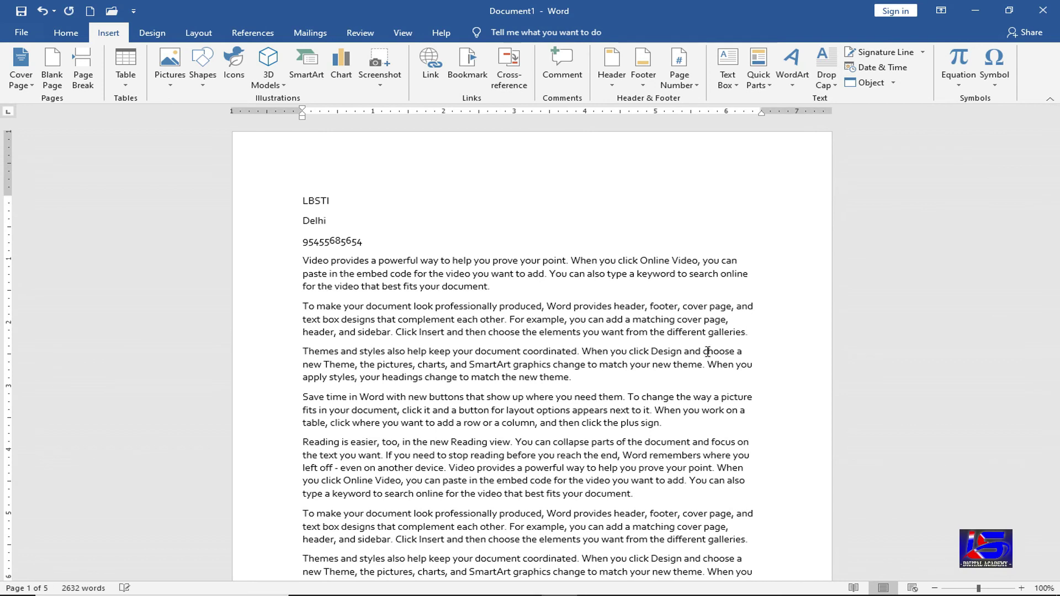
{"action": "key", "text": "Delete"}
{"action": "key", "text": "shift+Return"}
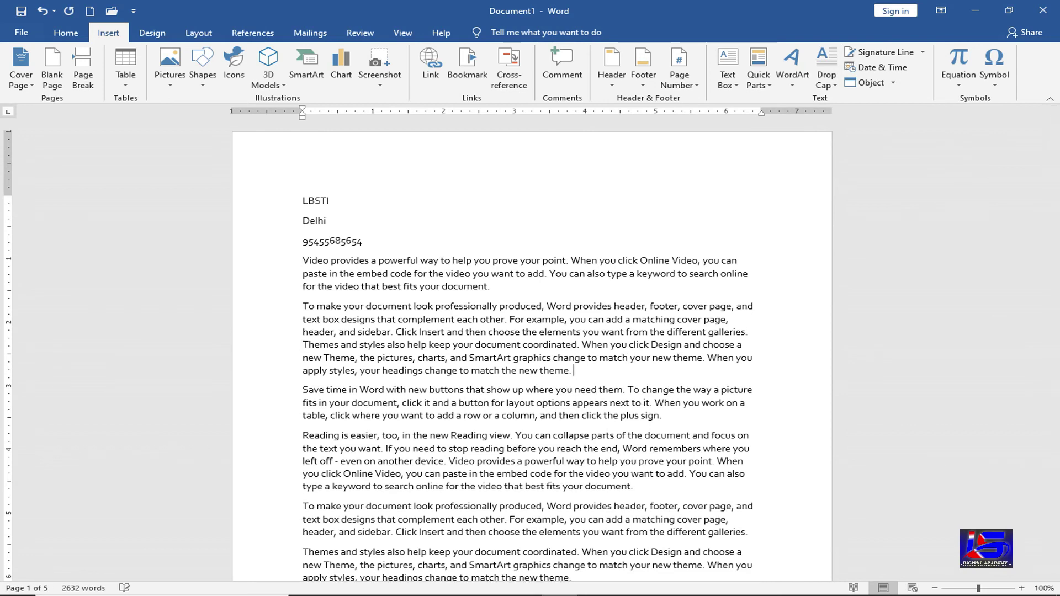
{"action": "key", "text": "Delete"}
{"action": "left_click", "coordinate": [496, 412]}
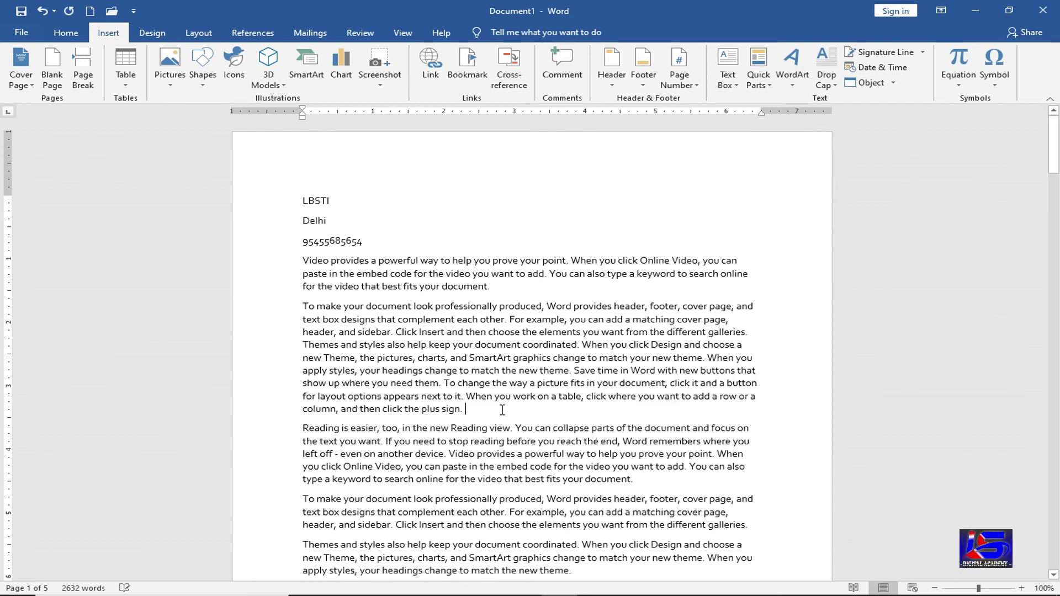
{"action": "key", "text": "Delete"}
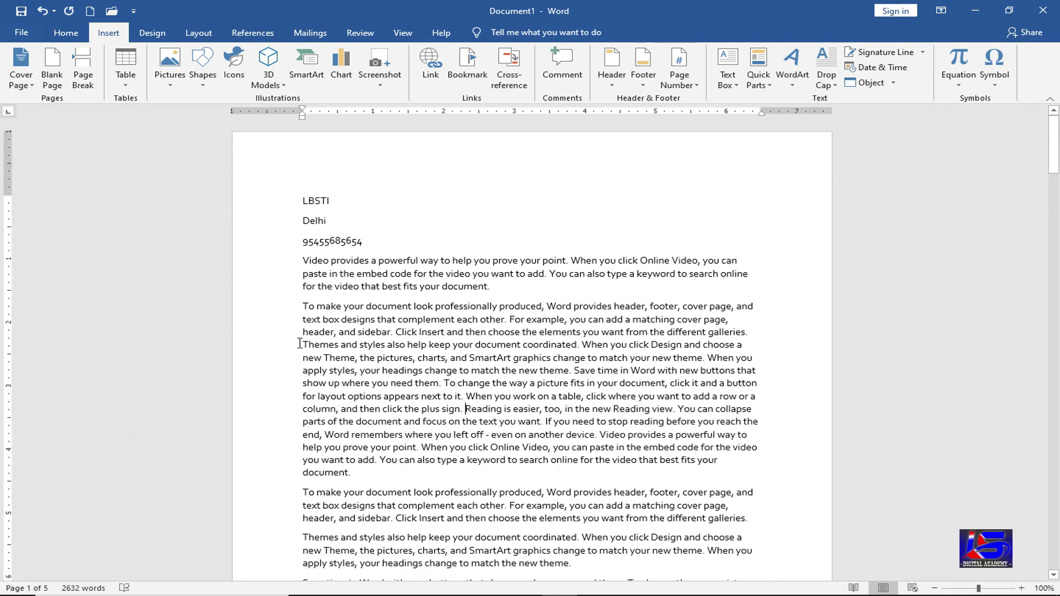
{"action": "left_click", "coordinate": [309, 307]}
- Apply a Dropped capital to the second paragraph's first letter T
{"action": "left_click", "coordinate": [823, 88]}
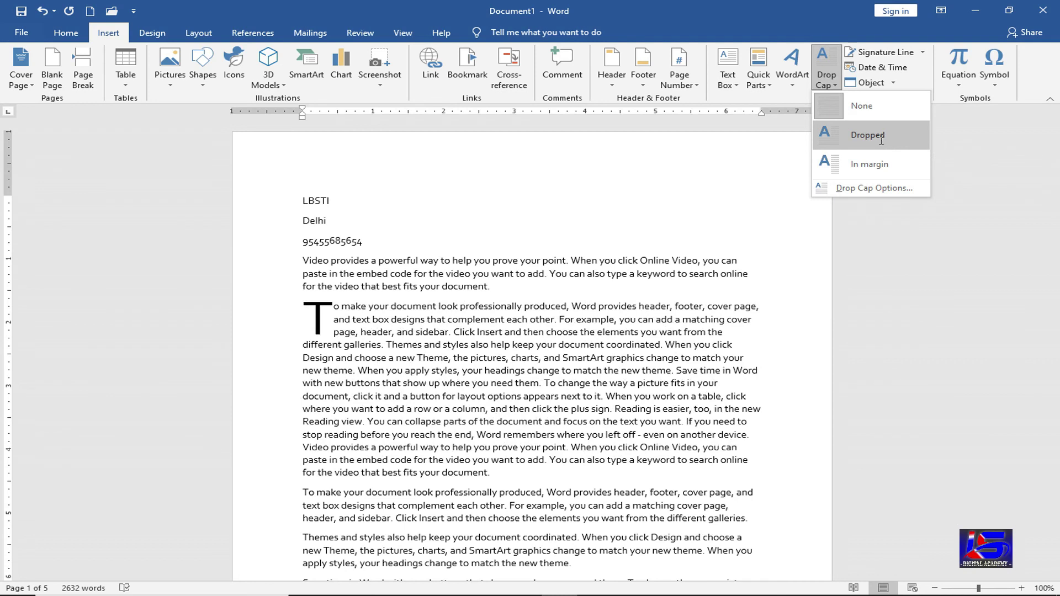
{"action": "left_click", "coordinate": [882, 143]}
{"action": "left_click", "coordinate": [384, 334]}
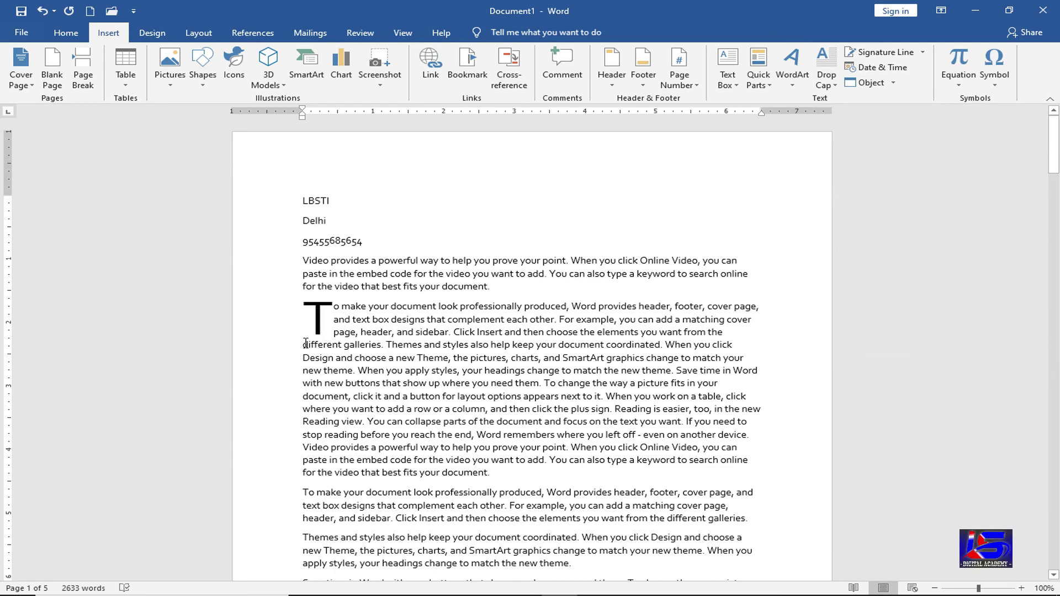
- Set the drop cap to span 5 lines in Drop Cap Options
{"action": "left_click", "coordinate": [323, 318]}
{"action": "left_click", "coordinate": [822, 87]}
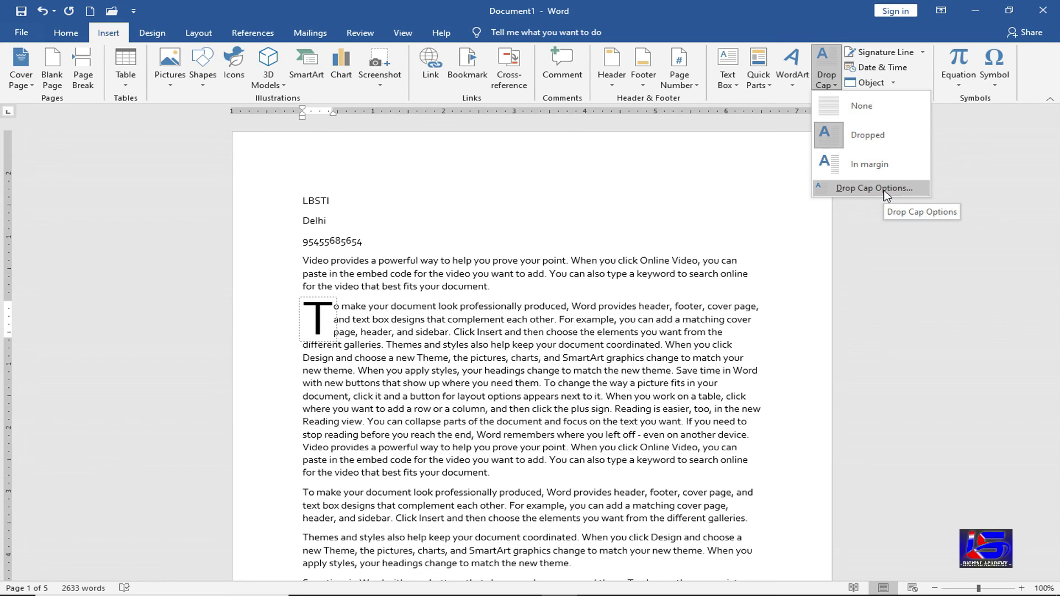
{"action": "left_click", "coordinate": [884, 190]}
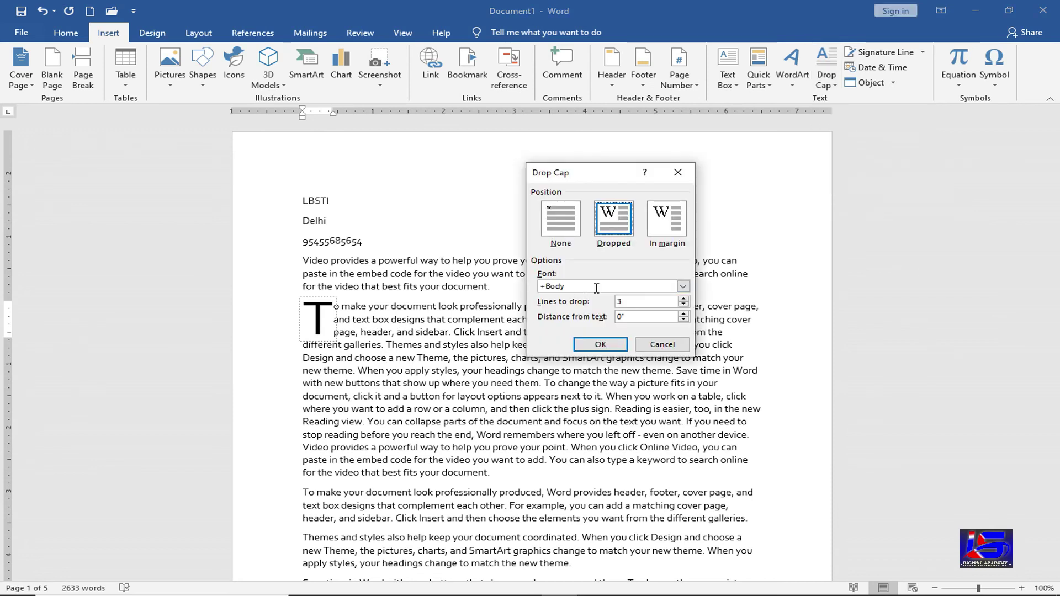
{"action": "left_click", "coordinate": [633, 302]}
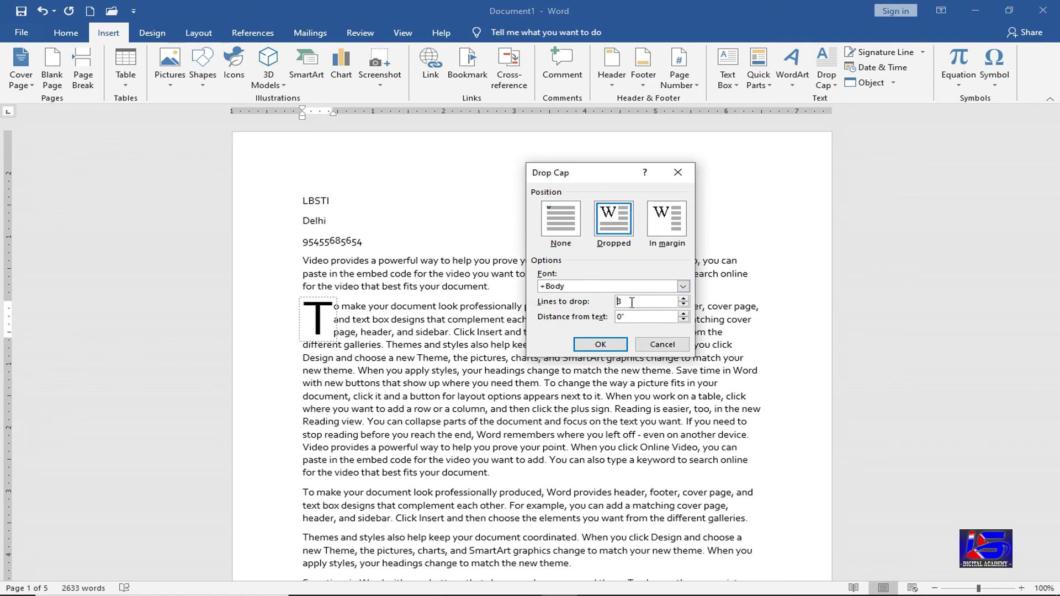
{"action": "left_click", "coordinate": [684, 298]}
{"action": "left_click", "coordinate": [627, 303]}
{"action": "left_click", "coordinate": [601, 345]}
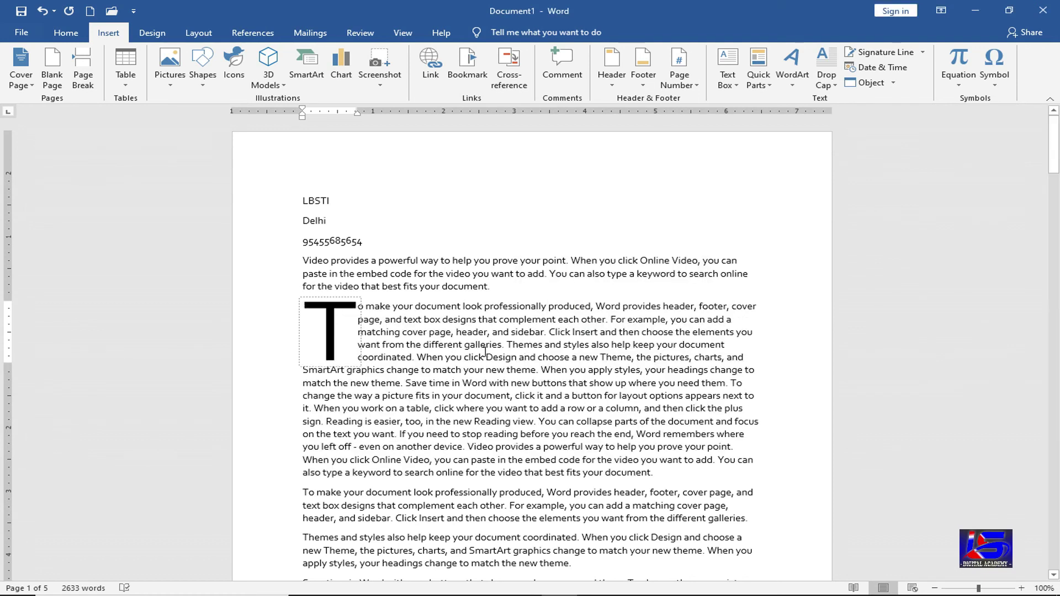
{"action": "left_click", "coordinate": [485, 351]}
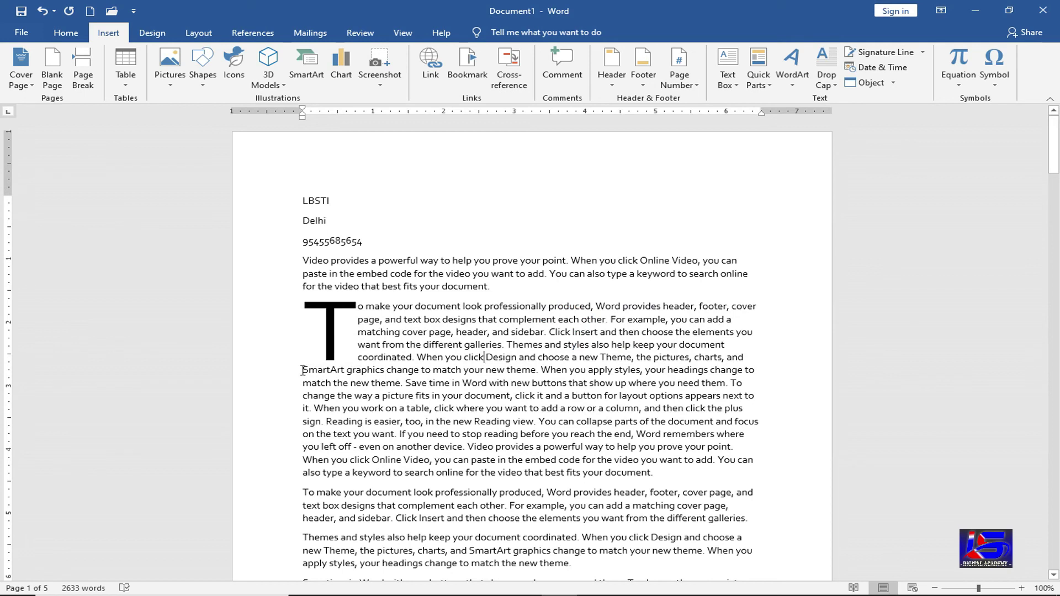
- Reduce the drop cap to 2 lines in Drop Cap Options
{"action": "left_click", "coordinate": [343, 334]}
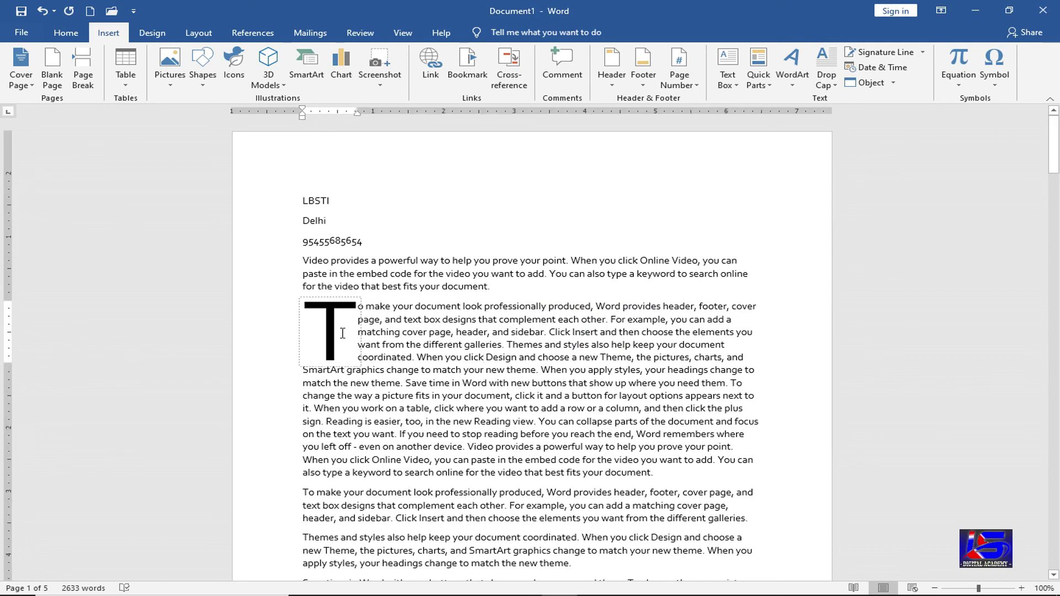
{"action": "left_click", "coordinate": [828, 83]}
{"action": "left_click", "coordinate": [840, 187]}
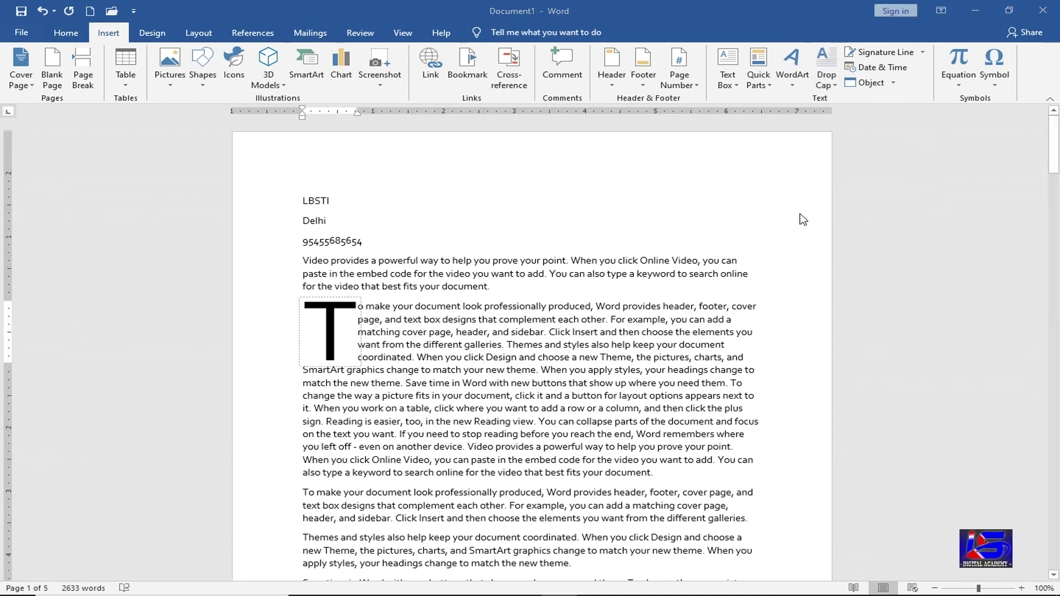
{"action": "left_click", "coordinate": [684, 301]}
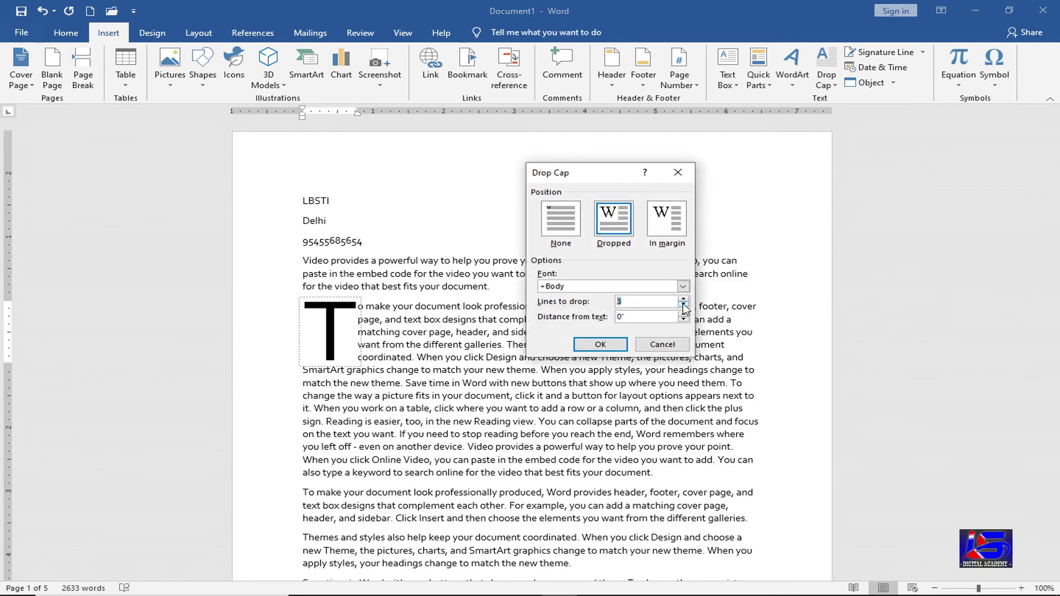
{"action": "left_click", "coordinate": [684, 306]}
{"action": "left_click", "coordinate": [607, 345]}
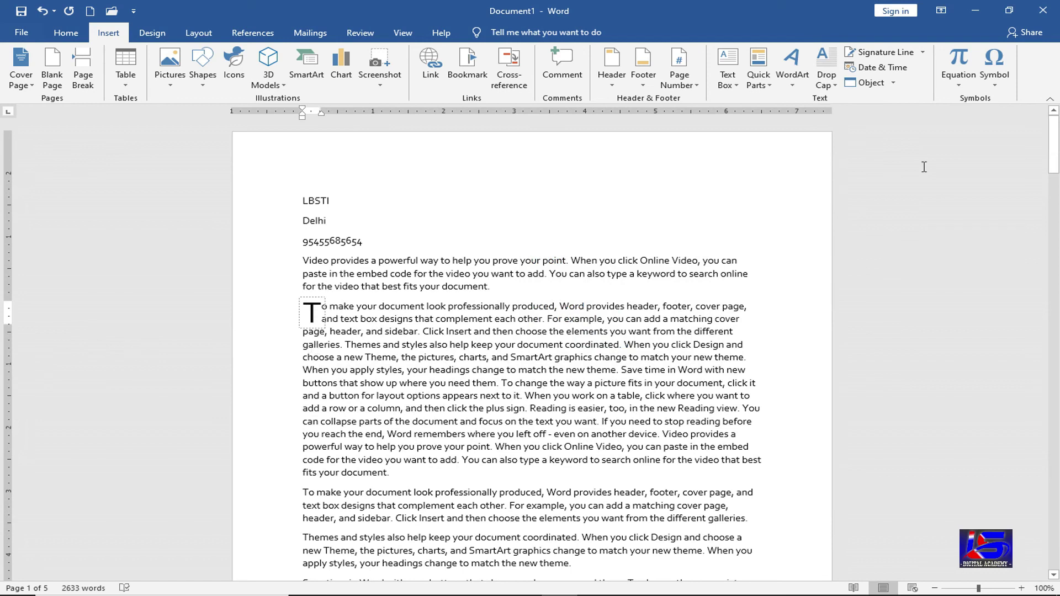
- Set the drop cap's distance from text to 0.2", then change Drop Cap to None
{"action": "left_click", "coordinate": [827, 81]}
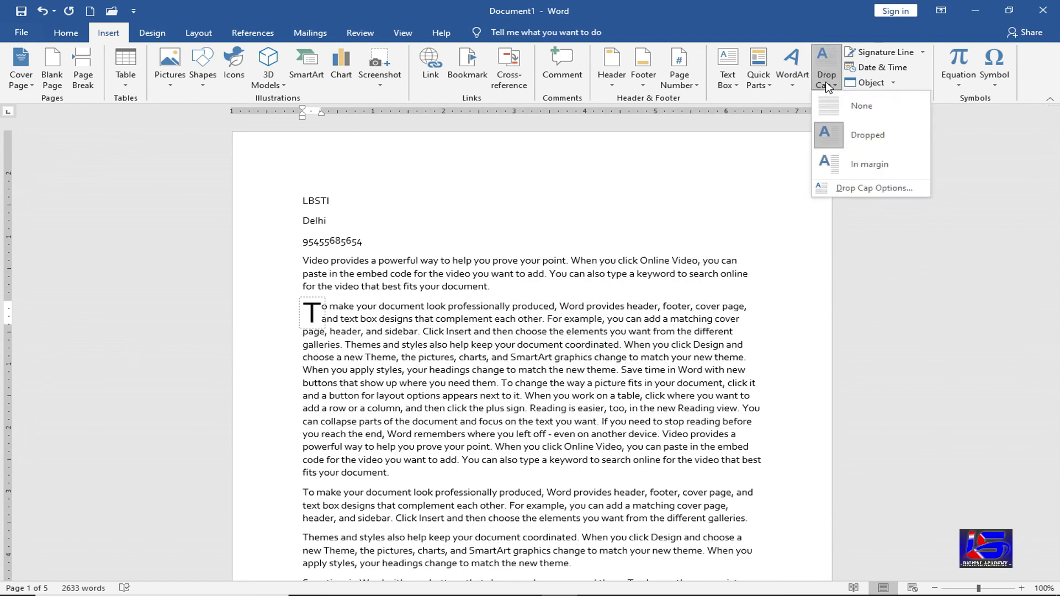
{"action": "left_click", "coordinate": [867, 190]}
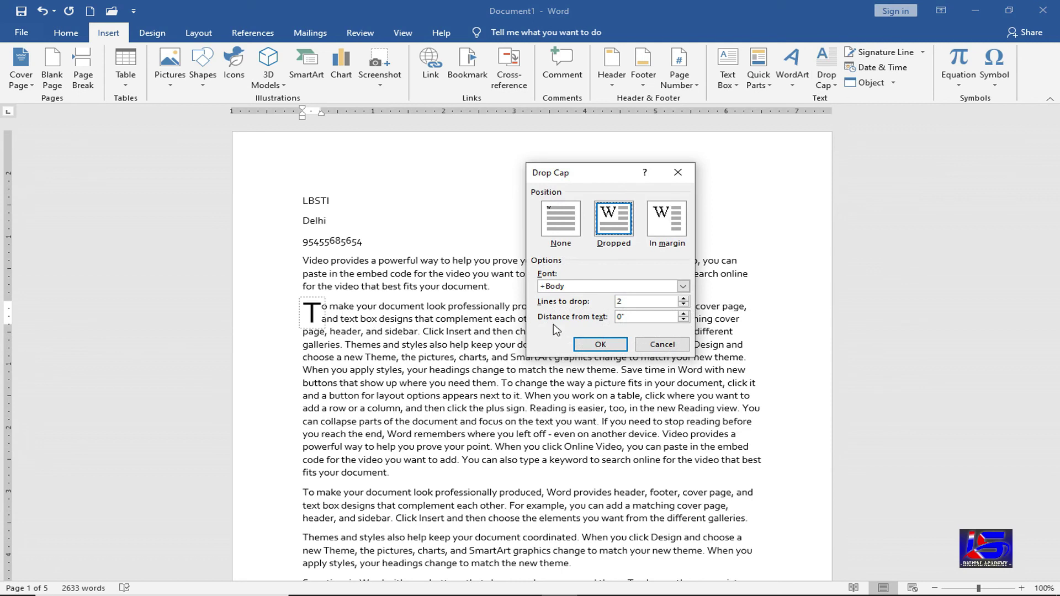
{"action": "left_click", "coordinate": [684, 313]}
{"action": "left_click", "coordinate": [684, 313]}
{"action": "left_click", "coordinate": [600, 345]}
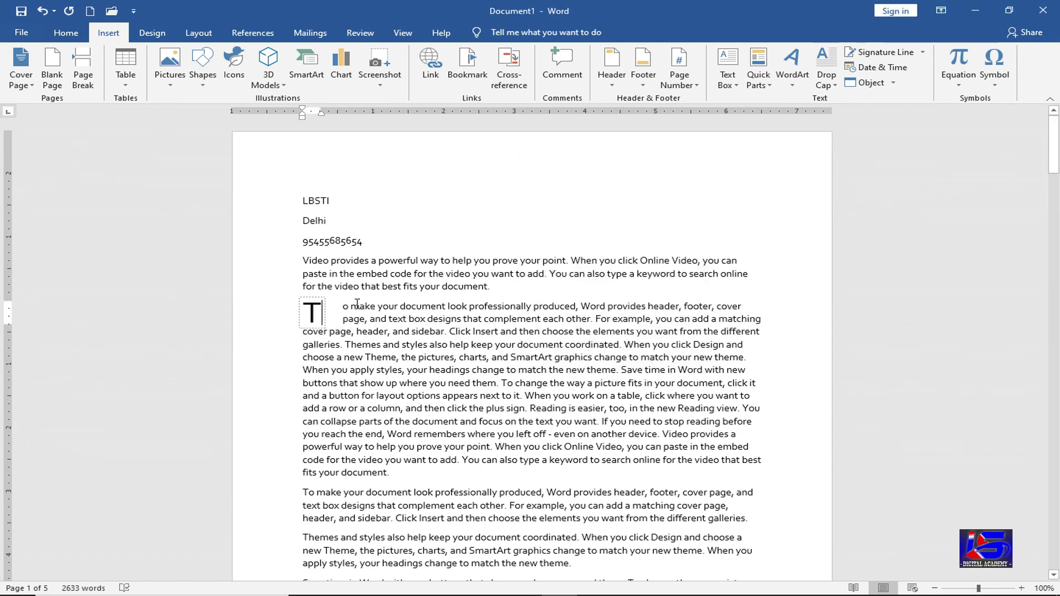
{"action": "left_click", "coordinate": [833, 87]}
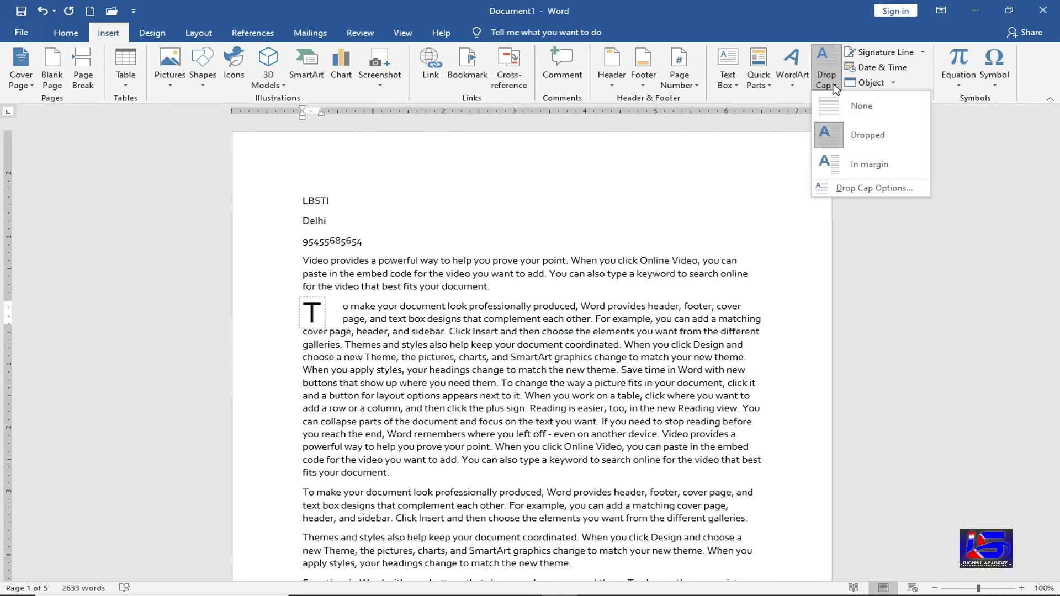
{"action": "left_click", "coordinate": [853, 107]}
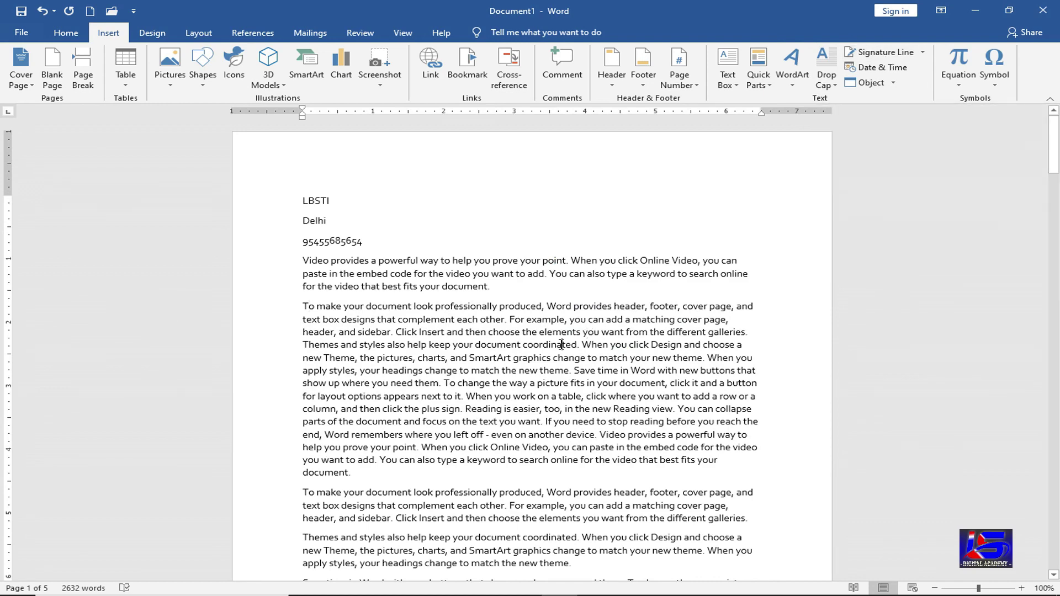
- Insert a page break after 'another device.'
{"action": "scroll", "coordinate": [480, 441], "scroll_direction": "down", "scroll_amount": 1}
{"action": "scroll", "coordinate": [480, 441], "scroll_direction": "down", "scroll_amount": 5}
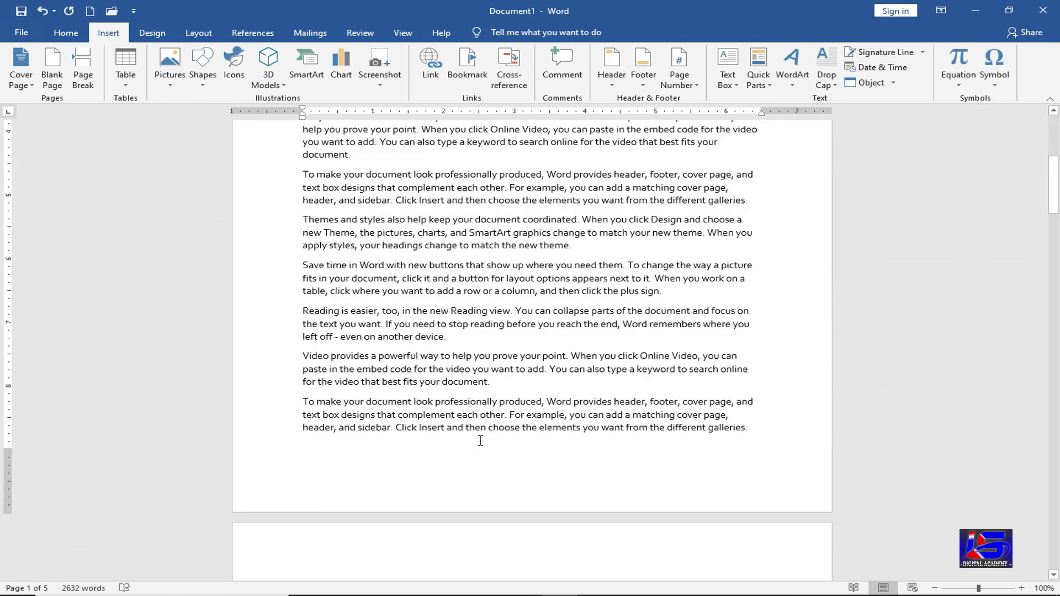
{"action": "left_click", "coordinate": [498, 342]}
{"action": "key", "text": "ctrl+Return"}
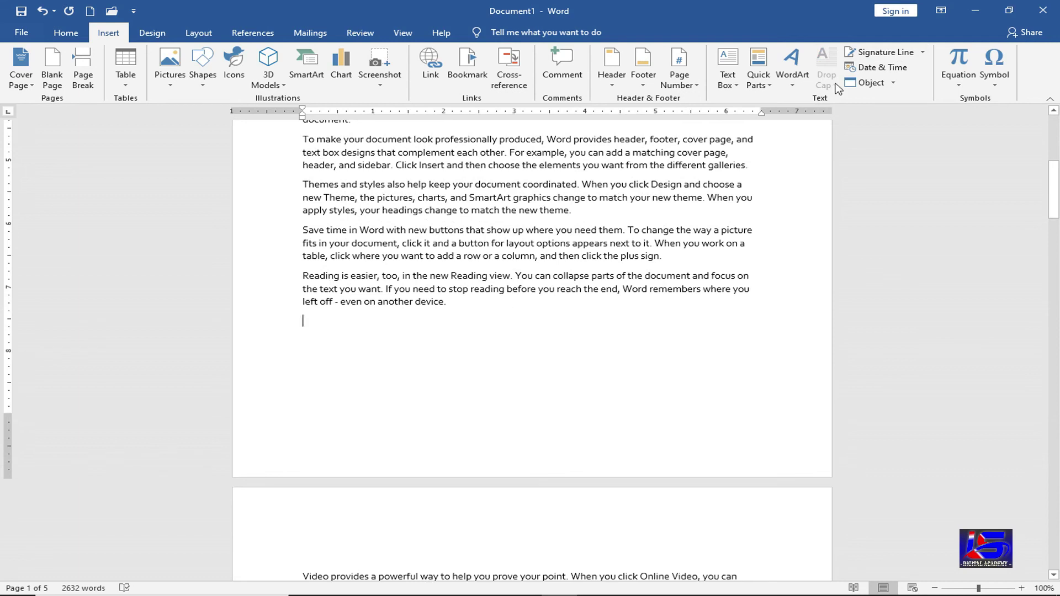
- Insert a signature line with default settings, then delete it
{"action": "left_click", "coordinate": [884, 53]}
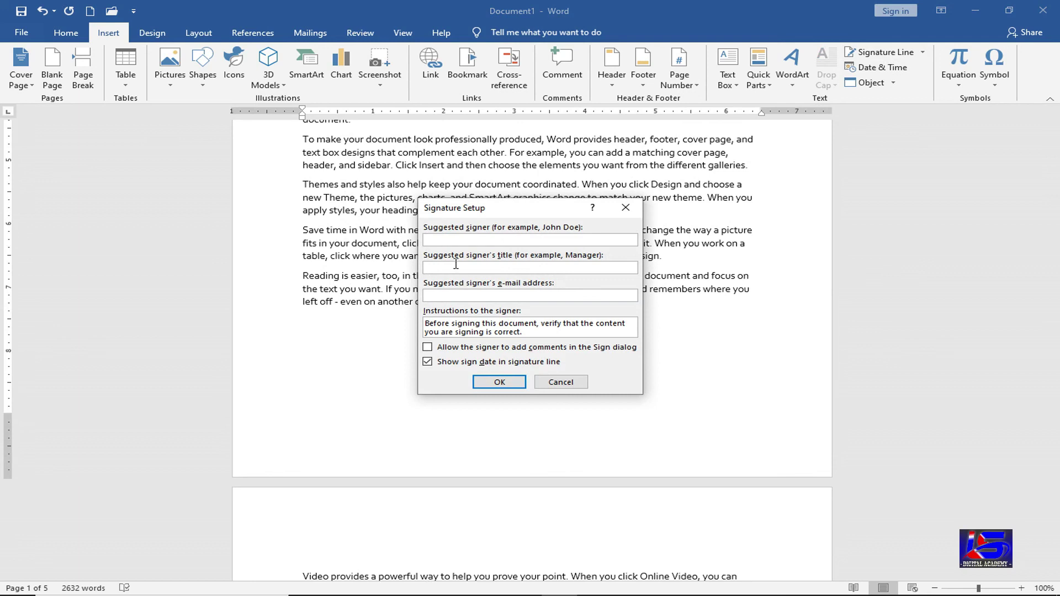
{"action": "left_click", "coordinate": [496, 382]}
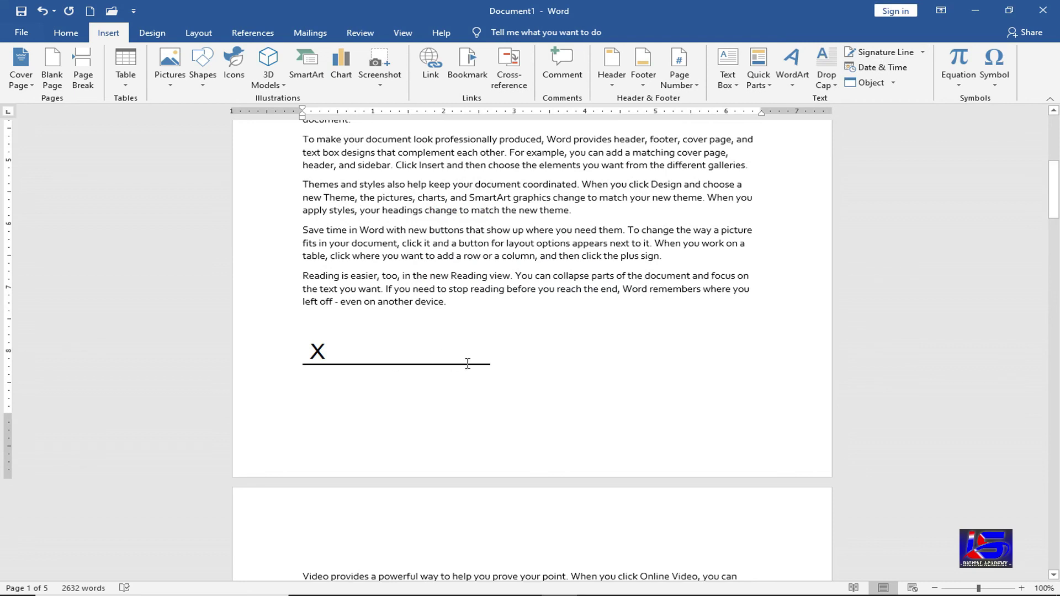
{"action": "left_click", "coordinate": [429, 366]}
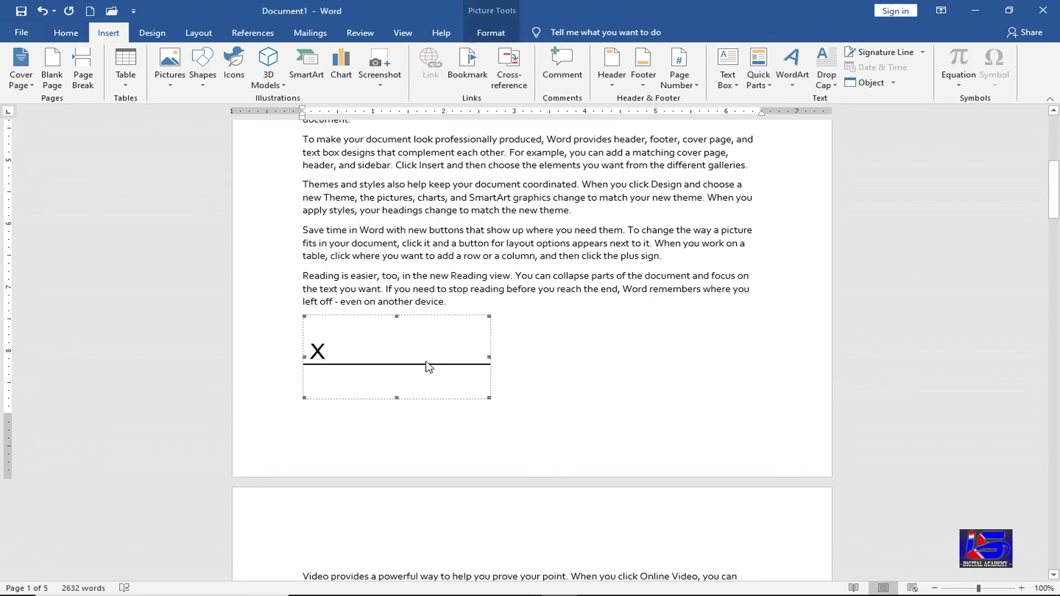
{"action": "key", "text": "Delete"}
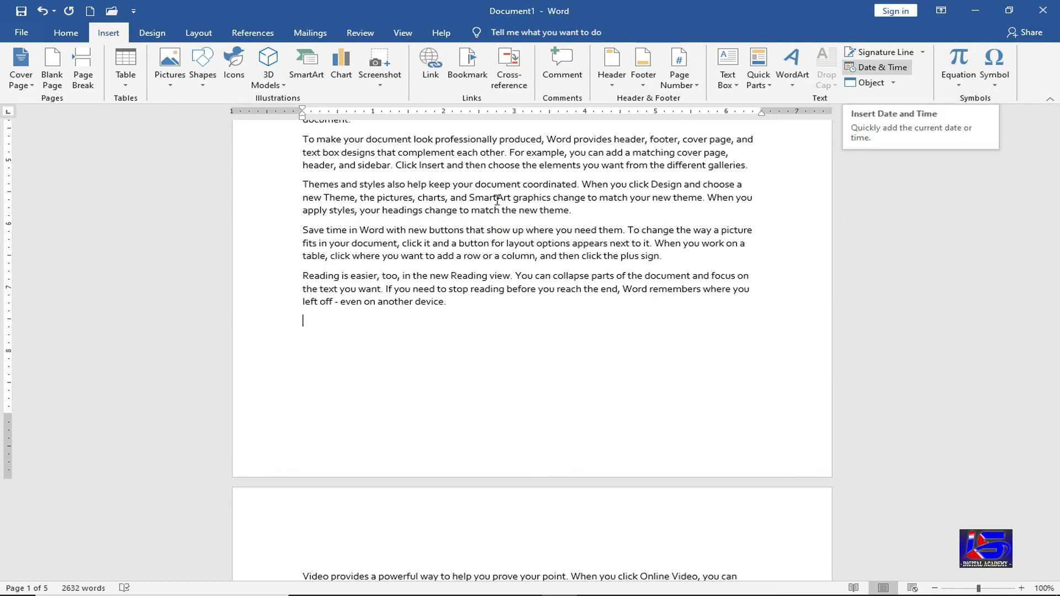
{"action": "left_click", "coordinate": [492, 308]}
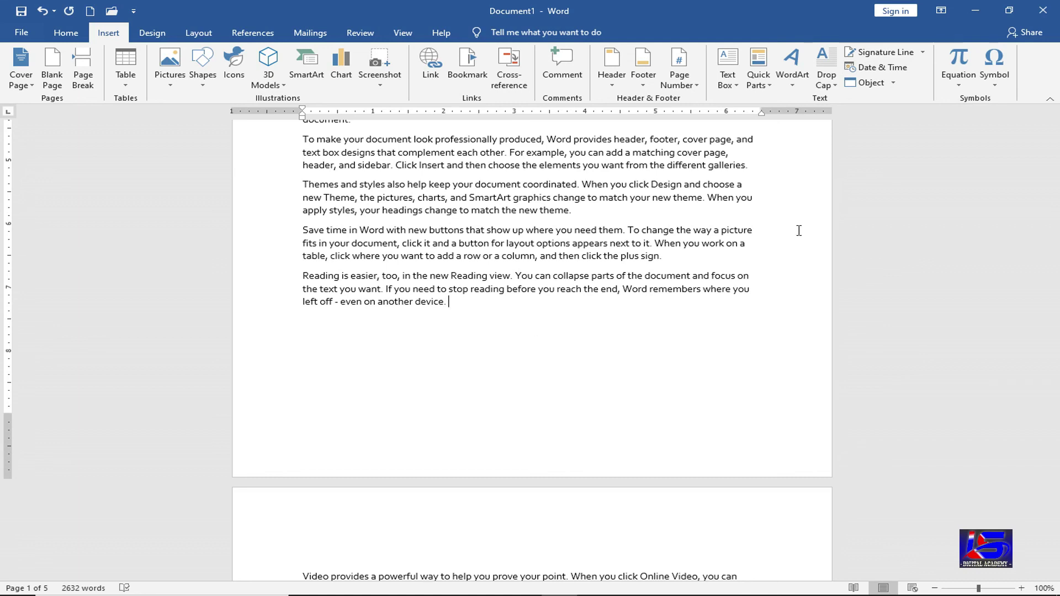
{"action": "left_click", "coordinate": [892, 68]}
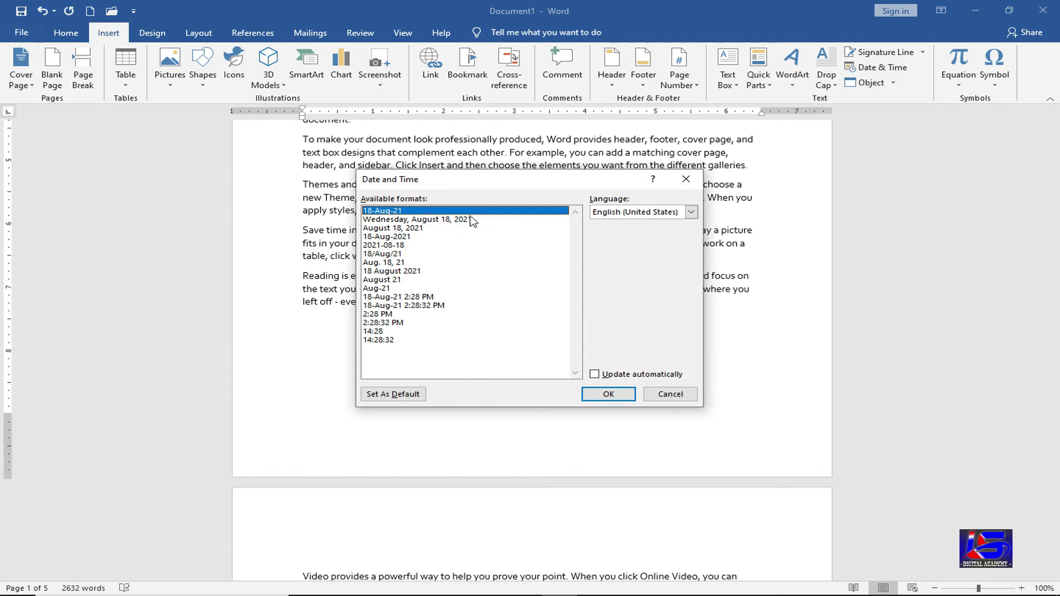
{"action": "left_click", "coordinate": [435, 306]}
{"action": "left_click", "coordinate": [609, 394]}
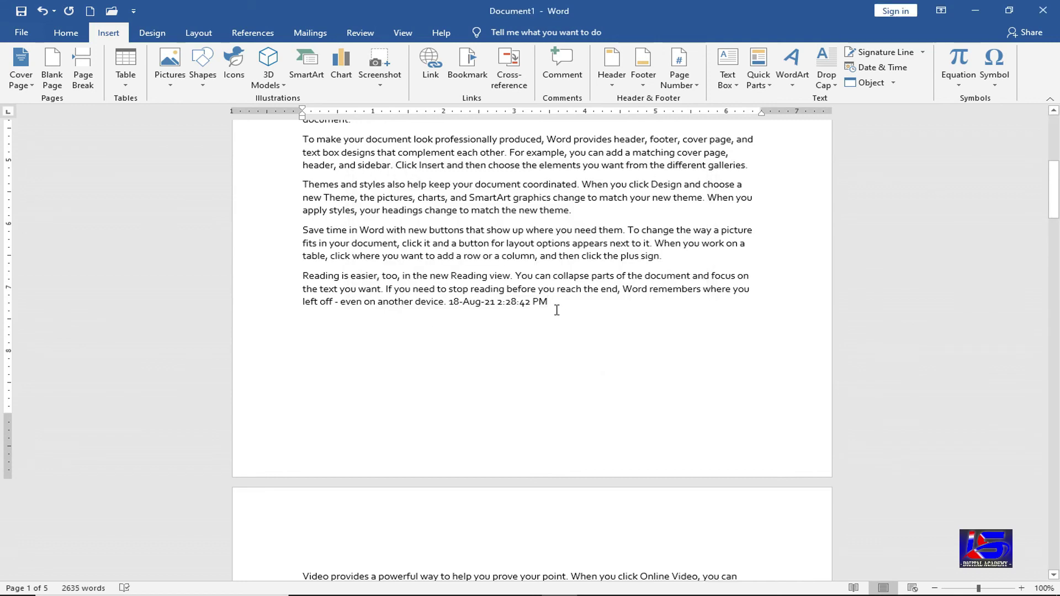
{"action": "left_click_drag", "start_coordinate": [548, 305], "coordinate": [448, 305]}
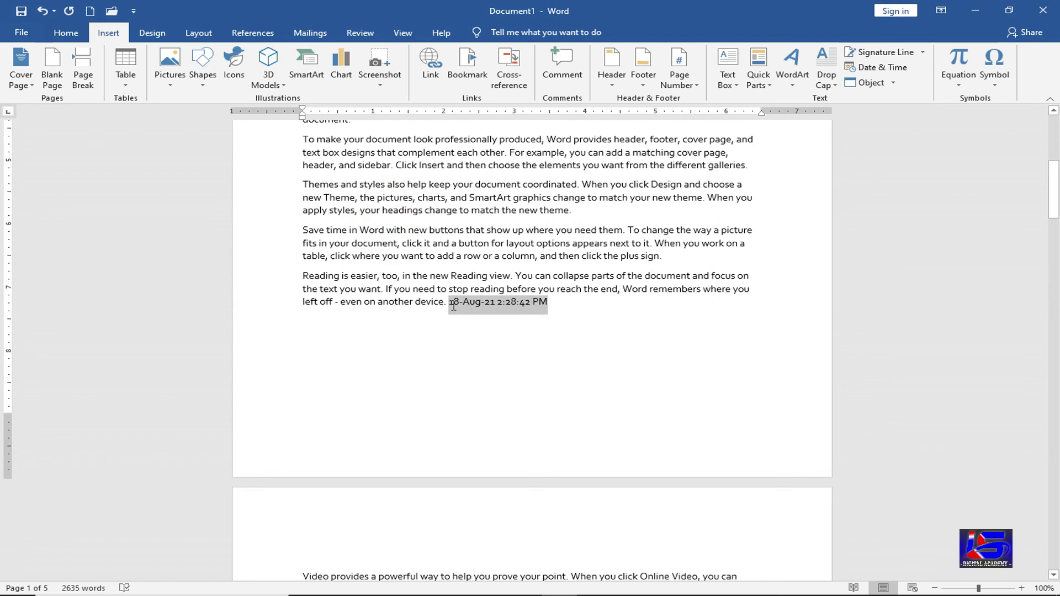
{"action": "key", "text": "Delete"}
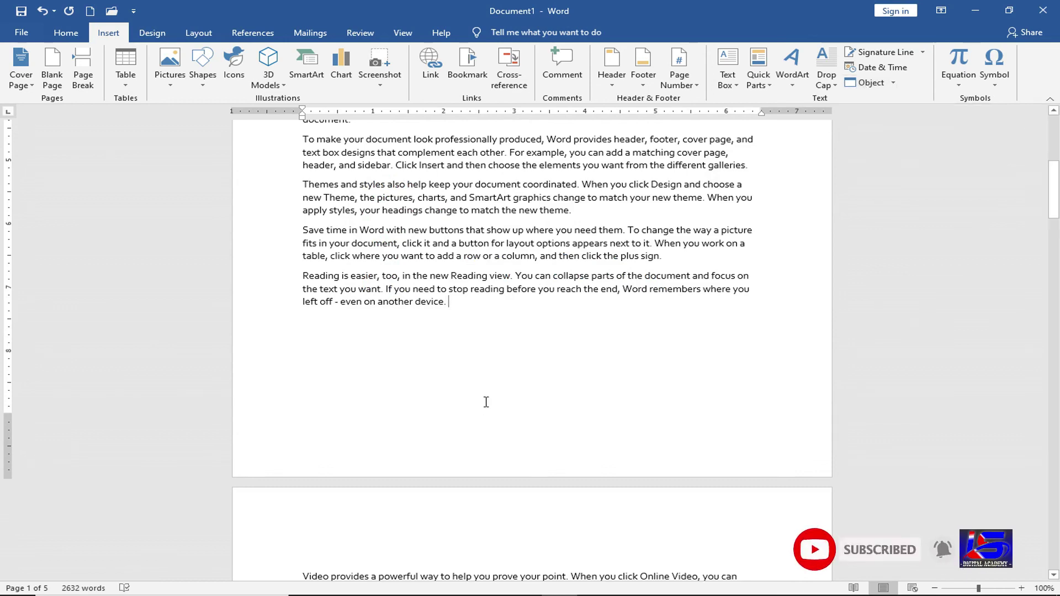
{"action": "scroll", "coordinate": [486, 402], "scroll_direction": "up", "scroll_amount": 5}
- Insert a page break after the long first-page paragraph ending 'document.' with Ctrl+Enter
{"action": "scroll", "coordinate": [486, 402], "scroll_direction": "up", "scroll_amount": 4}
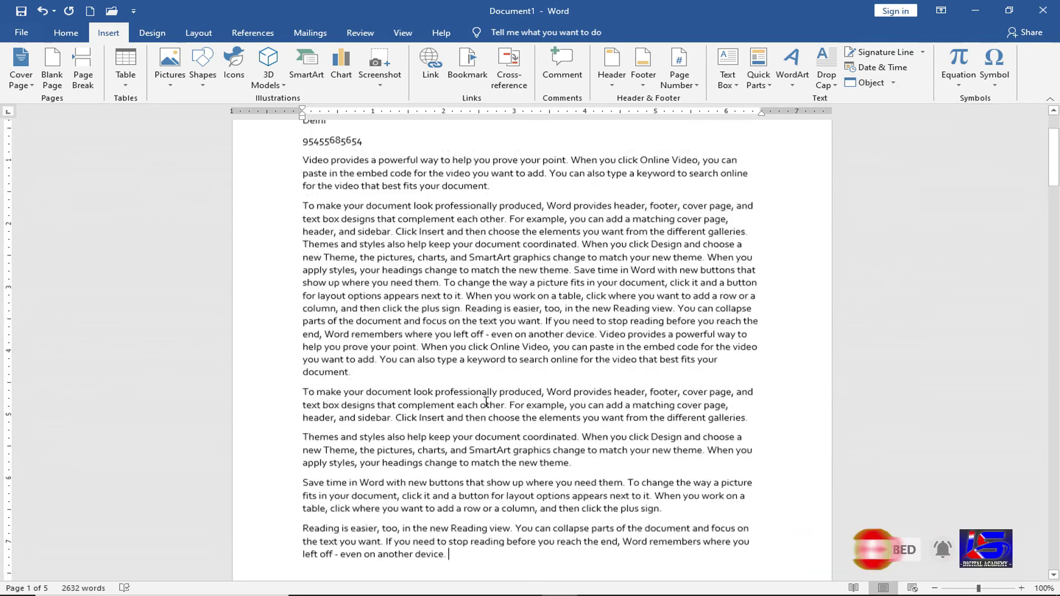
{"action": "left_click", "coordinate": [372, 447]}
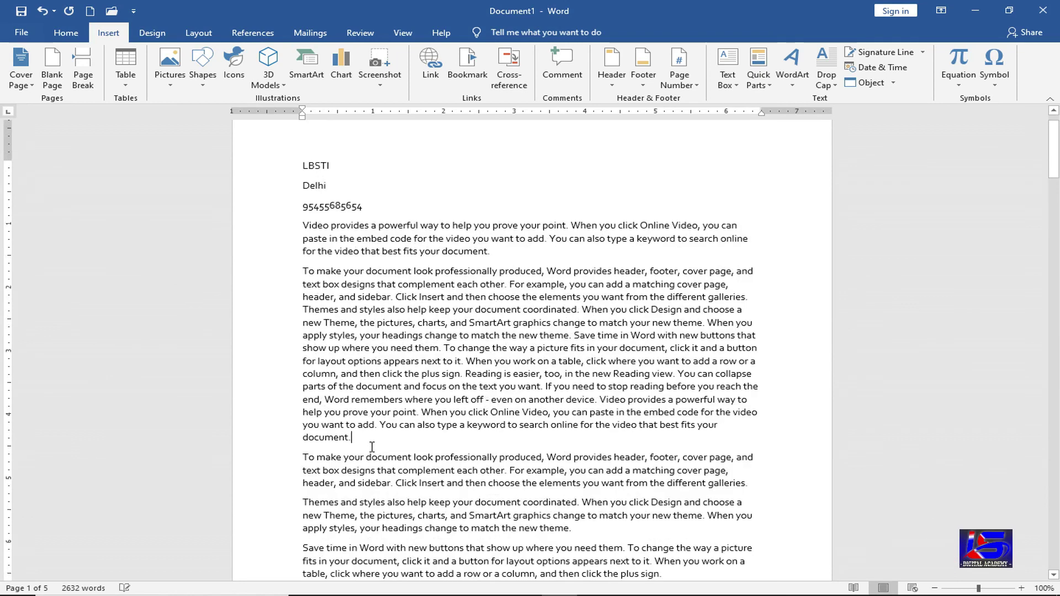
{"action": "key", "text": "ctrl+Return"}
{"action": "scroll", "coordinate": [374, 447], "scroll_direction": "down", "scroll_amount": 3}
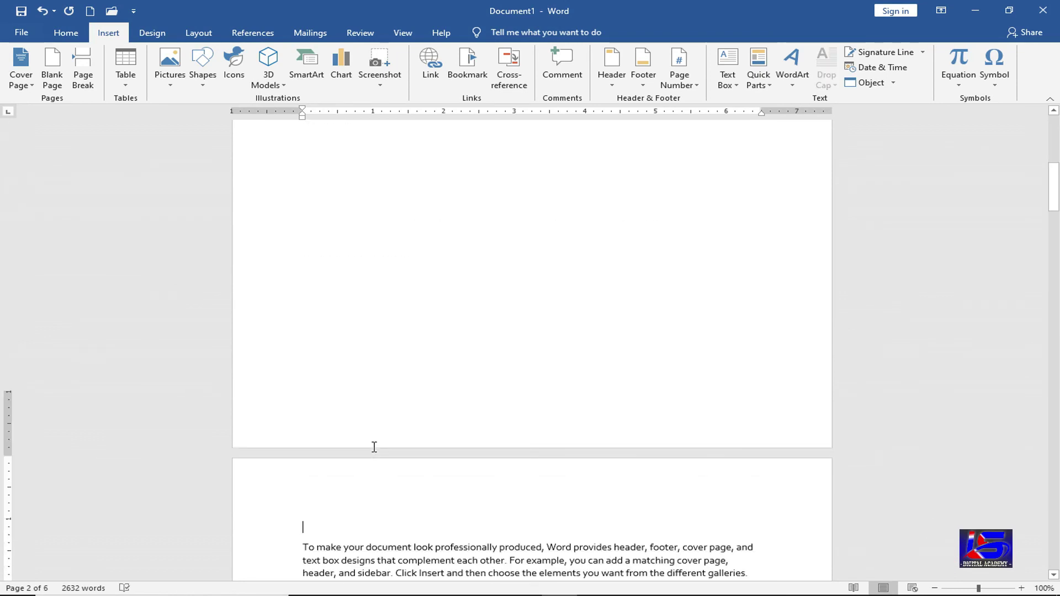
{"action": "scroll", "coordinate": [373, 446], "scroll_direction": "down", "scroll_amount": 1}
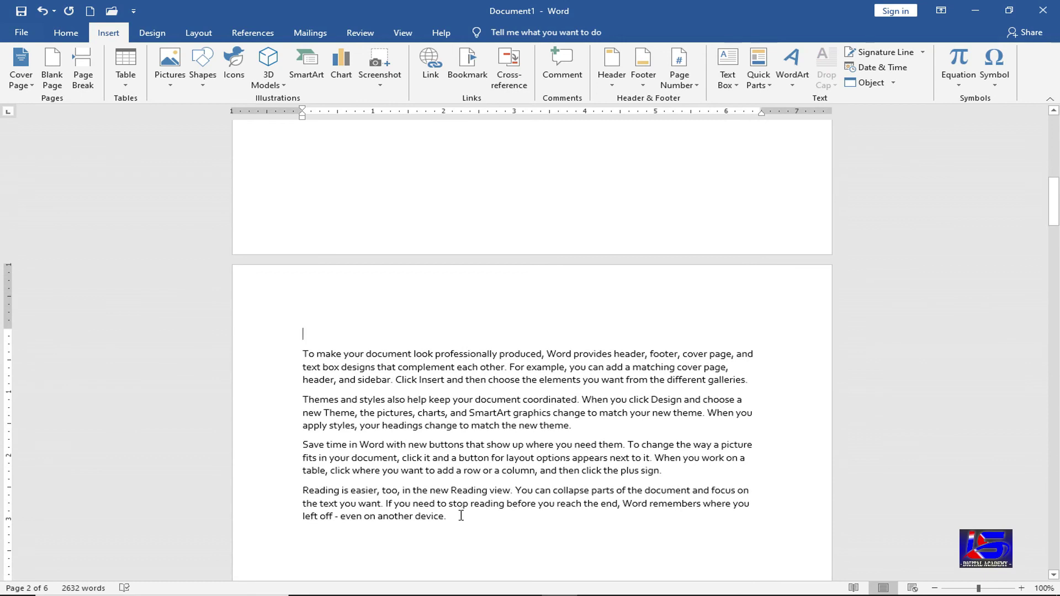
{"action": "left_click", "coordinate": [460, 516]}
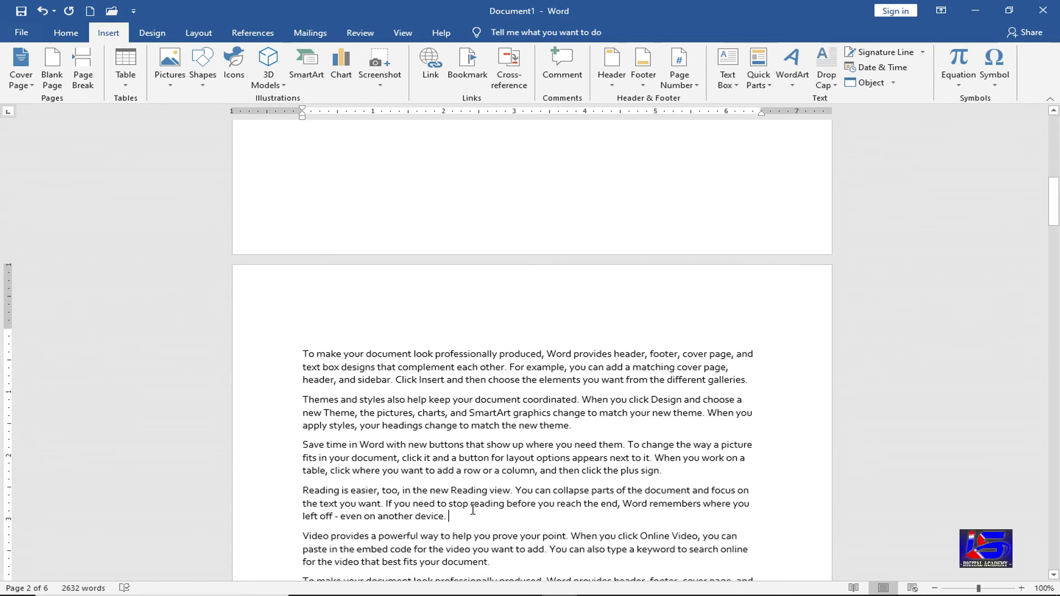
{"action": "scroll", "coordinate": [460, 515], "scroll_direction": "up", "scroll_amount": 10}
{"action": "scroll", "coordinate": [471, 509], "scroll_direction": "up", "scroll_amount": 3}
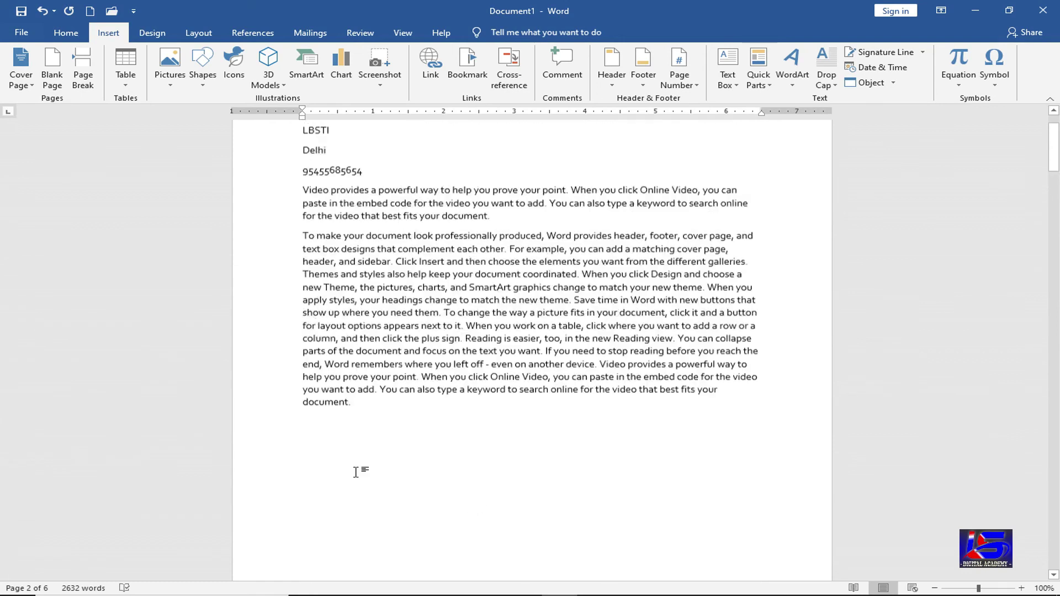
{"action": "left_click", "coordinate": [354, 470]}
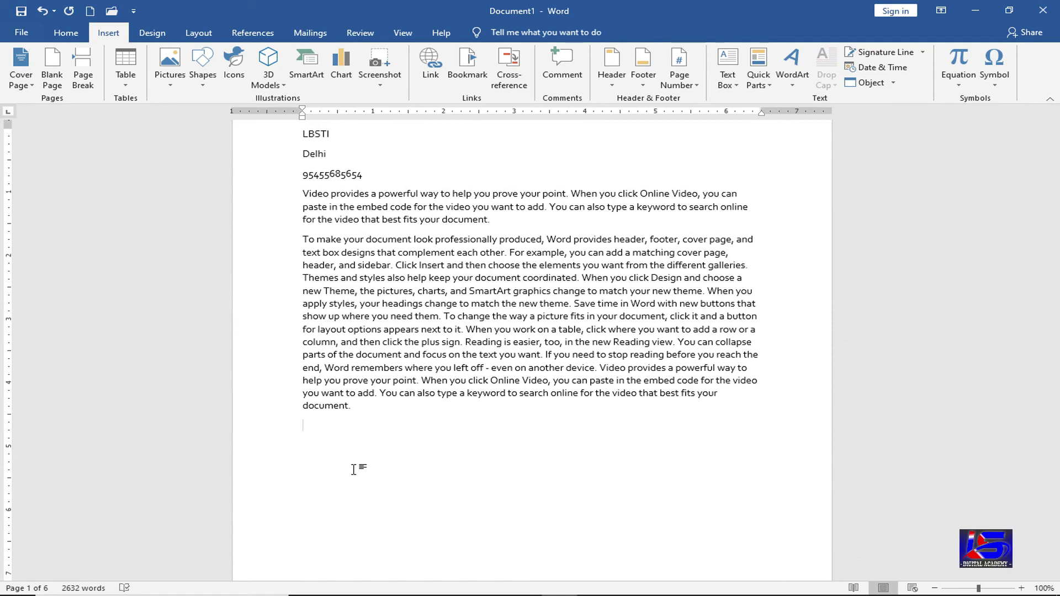
- Embed a new Bitmap Image object from the Object dialog
{"action": "left_click", "coordinate": [866, 84]}
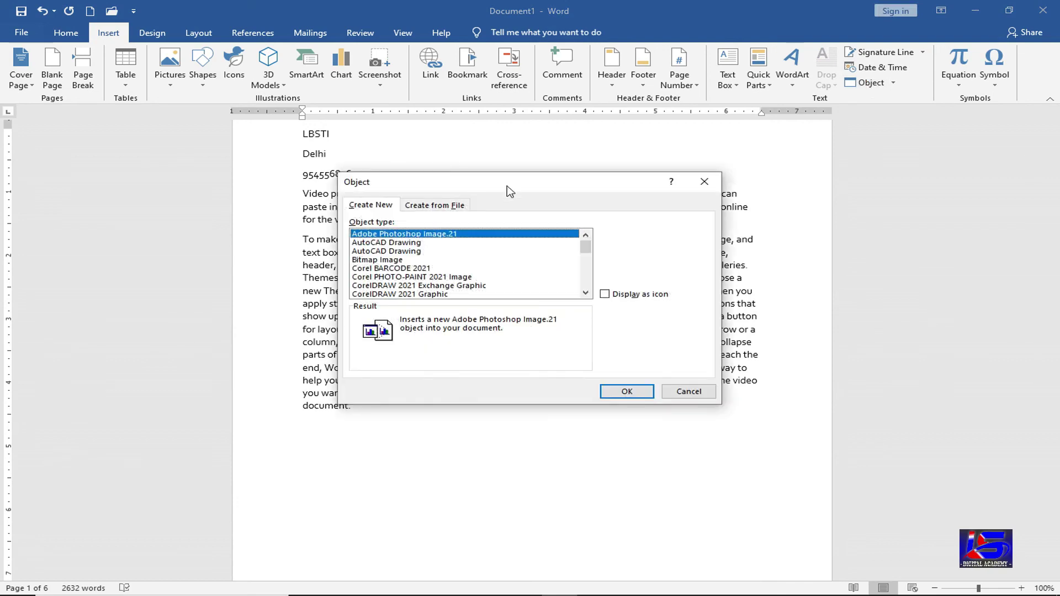
{"action": "left_click_drag", "start_coordinate": [536, 187], "coordinate": [718, 160]}
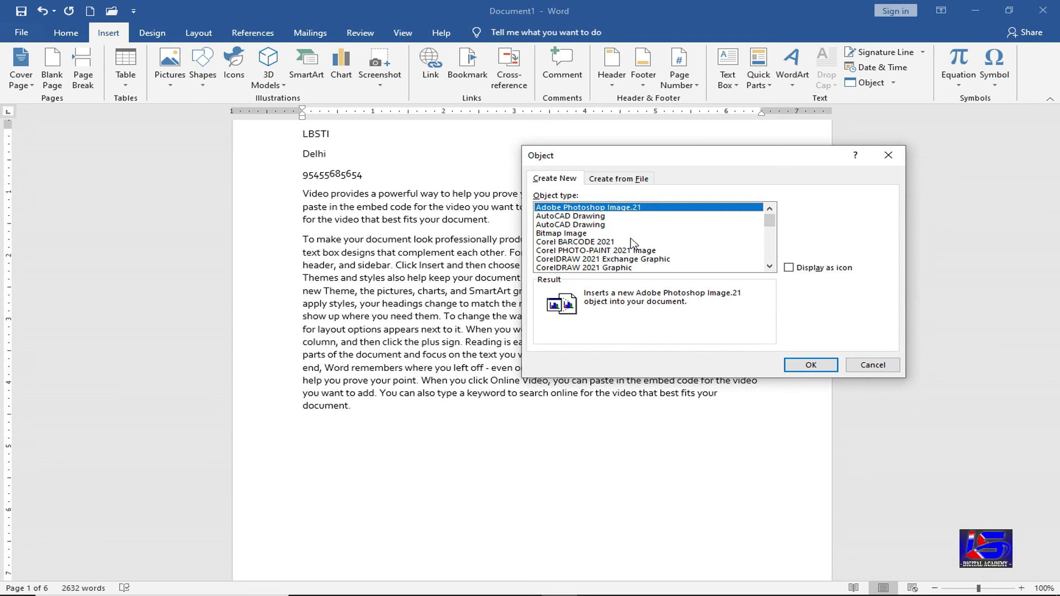
{"action": "mouse_move", "coordinate": [771, 222]}
{"action": "left_mouse_down"}
{"action": "mouse_move", "coordinate": [773, 251]}
{"action": "mouse_move", "coordinate": [779, 221]}
{"action": "left_mouse_up"}
{"action": "left_click", "coordinate": [572, 234]}
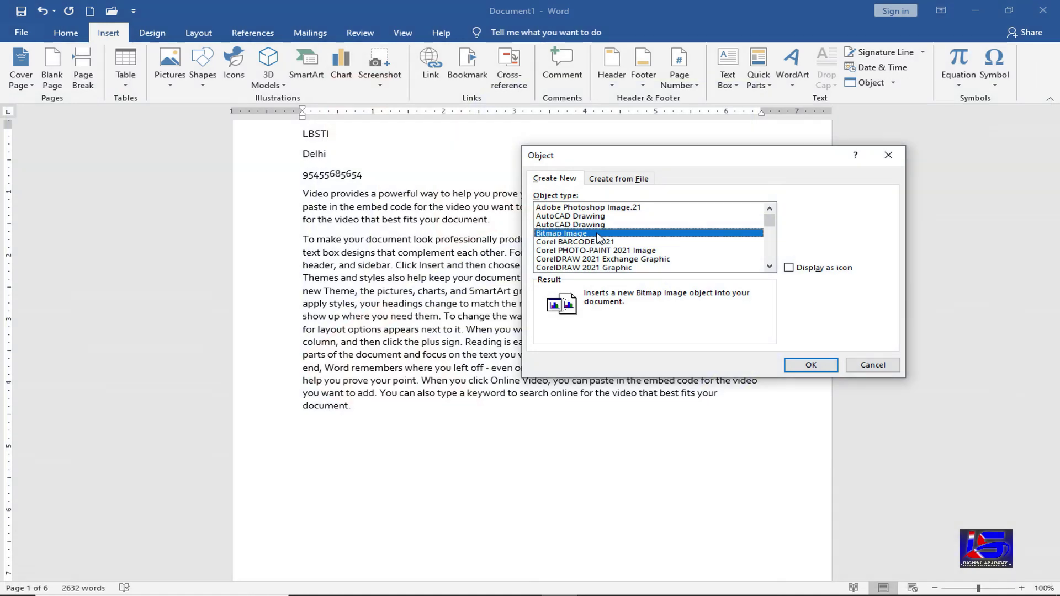
{"action": "left_click", "coordinate": [816, 364]}
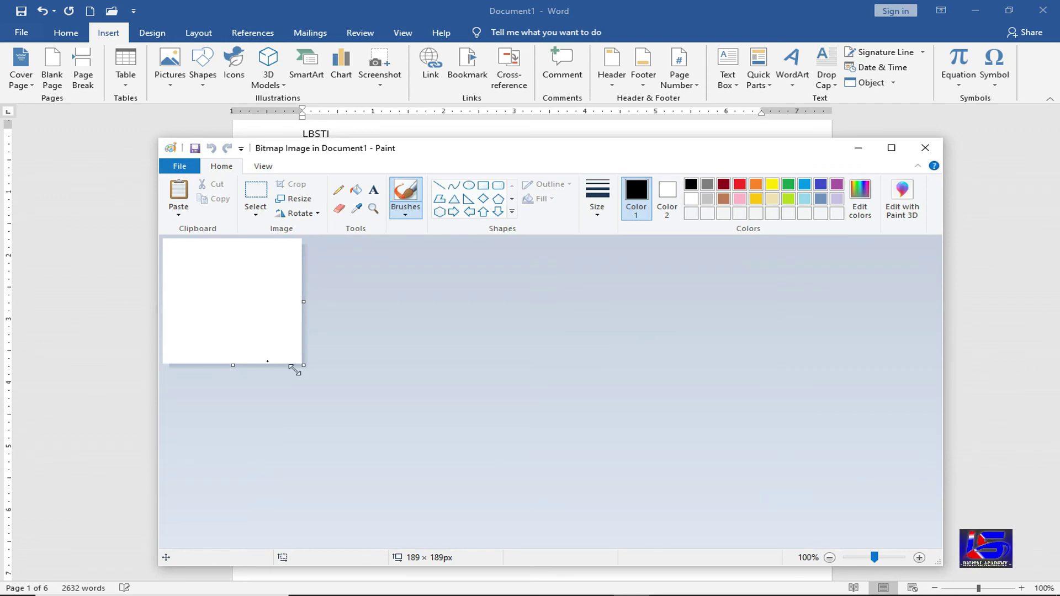
- Enlarge the canvas to 849 × 478 px and draw thick curved petal lines
{"action": "mouse_move", "coordinate": [302, 364]}
{"action": "left_mouse_down"}
{"action": "mouse_move", "coordinate": [665, 518]}
{"action": "mouse_move", "coordinate": [669, 486]}
{"action": "mouse_move", "coordinate": [793, 552]}
{"action": "left_mouse_up"}
{"action": "left_click", "coordinate": [453, 186]}
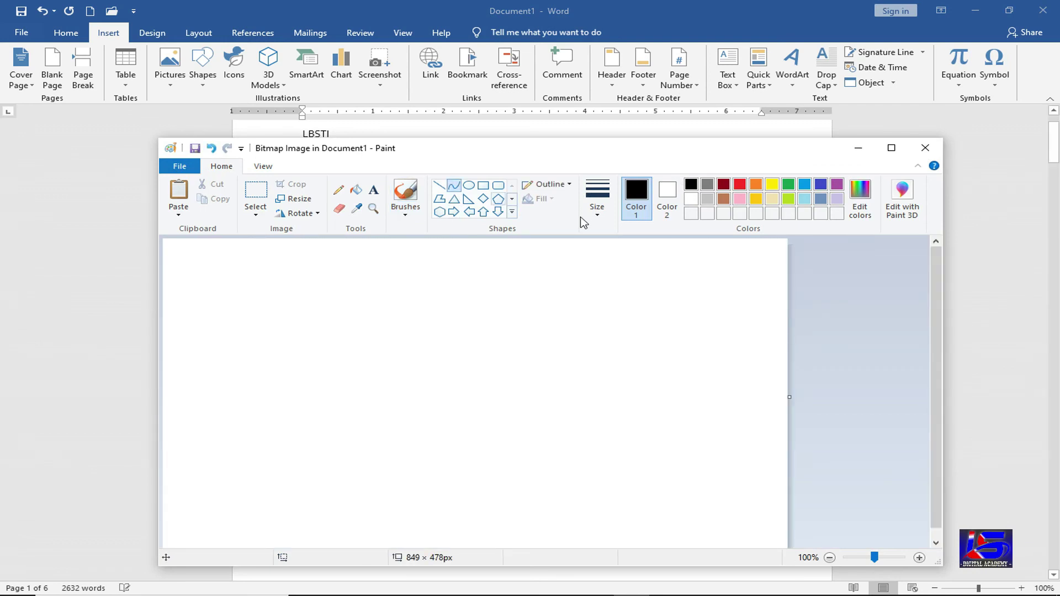
{"action": "left_click", "coordinate": [595, 213]}
{"action": "left_click", "coordinate": [600, 314]}
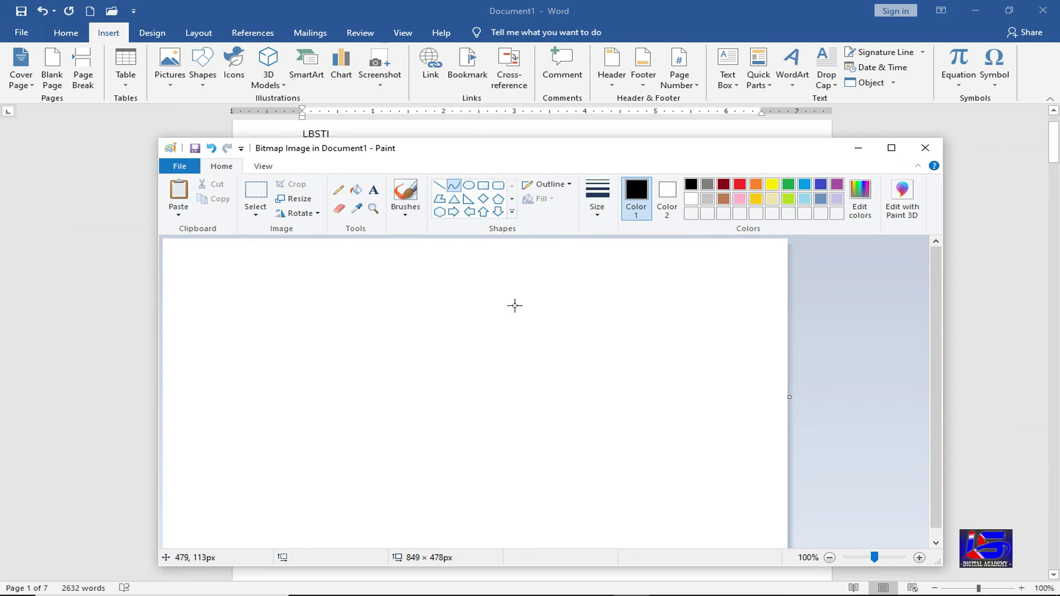
{"action": "left_click_drag", "start_coordinate": [514, 306], "coordinate": [513, 443]}
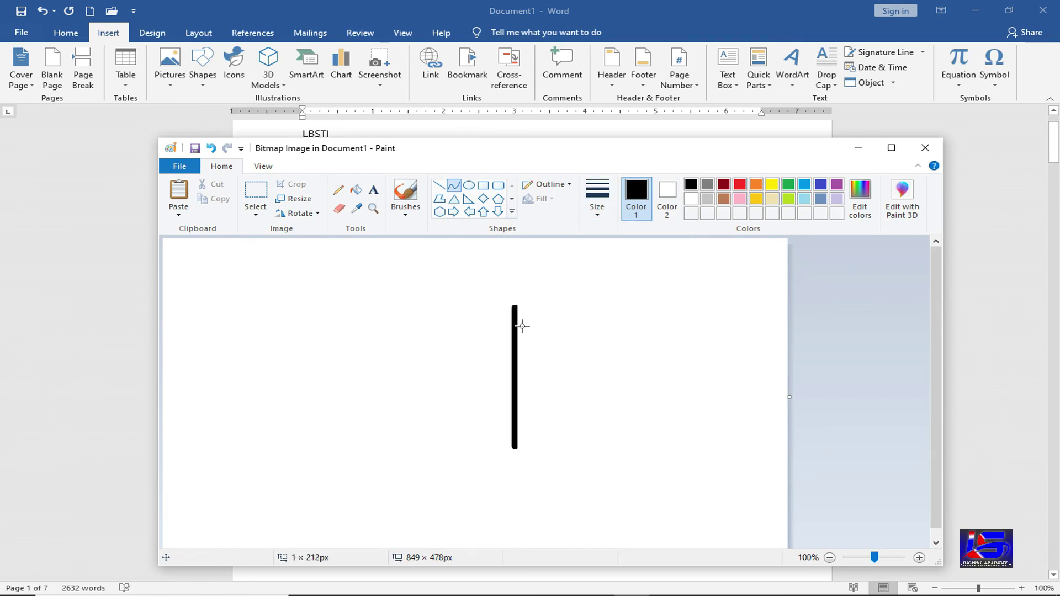
{"action": "left_click_drag", "start_coordinate": [521, 324], "coordinate": [543, 312]}
{"action": "left_click_drag", "start_coordinate": [431, 425], "coordinate": [406, 440]}
{"action": "left_click_drag", "start_coordinate": [462, 301], "coordinate": [515, 446]}
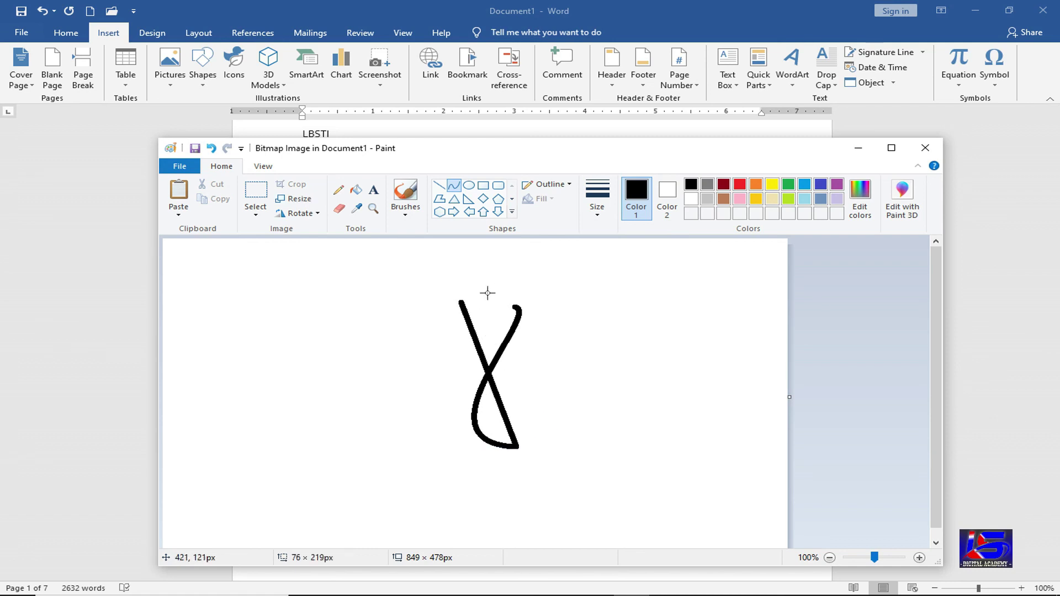
{"action": "left_click_drag", "start_coordinate": [487, 294], "coordinate": [419, 439]}
{"action": "left_click_drag", "start_coordinate": [368, 486], "coordinate": [359, 472]}
{"action": "left_click", "coordinate": [625, 459]}
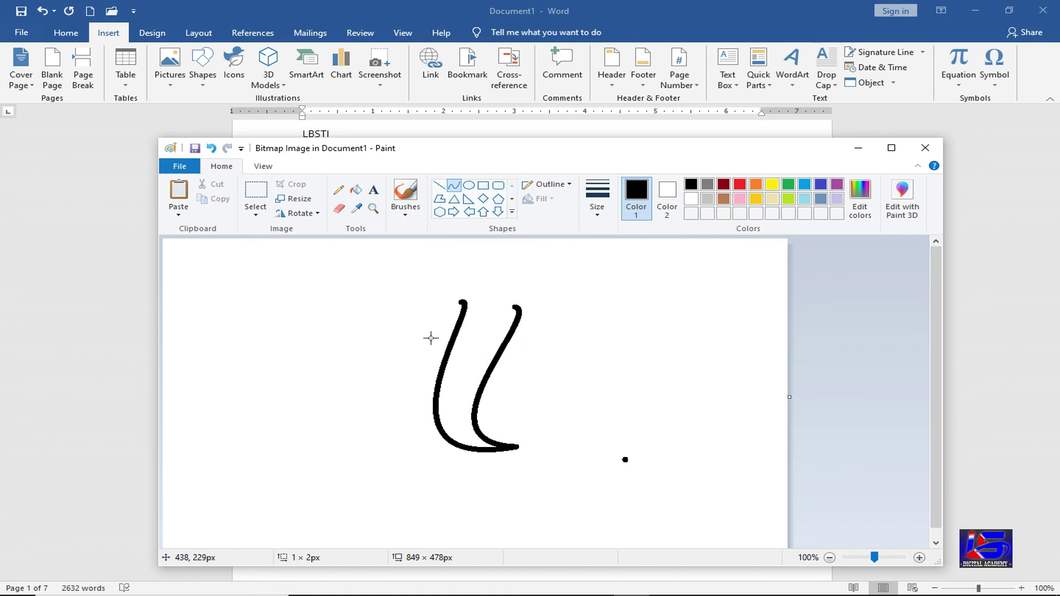
{"action": "key", "text": "ctrl+z"}
- Draw a third petal curve and short inner petal curves
{"action": "left_click_drag", "start_coordinate": [429, 301], "coordinate": [518, 448]}
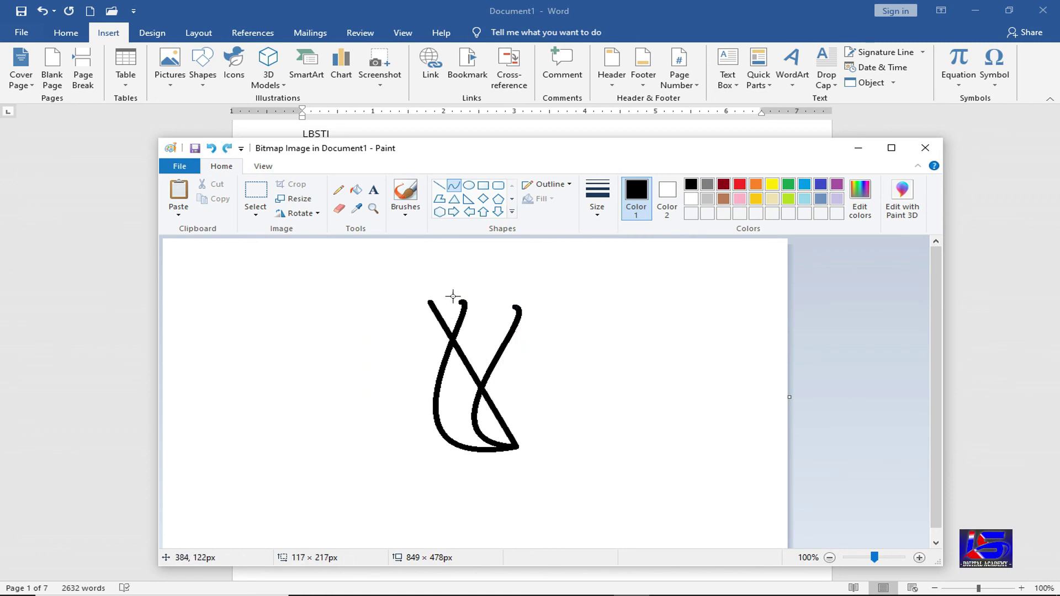
{"action": "left_click_drag", "start_coordinate": [452, 296], "coordinate": [450, 352]}
{"action": "left_click_drag", "start_coordinate": [342, 493], "coordinate": [325, 495]}
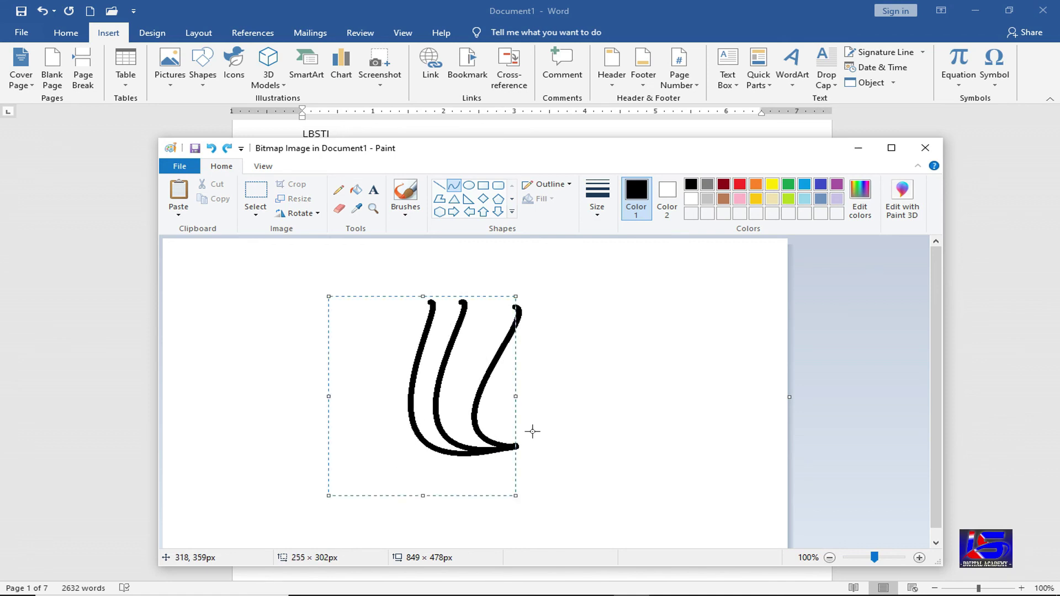
{"action": "left_click", "coordinate": [533, 409]}
{"action": "left_click_drag", "start_coordinate": [432, 302], "coordinate": [439, 353]}
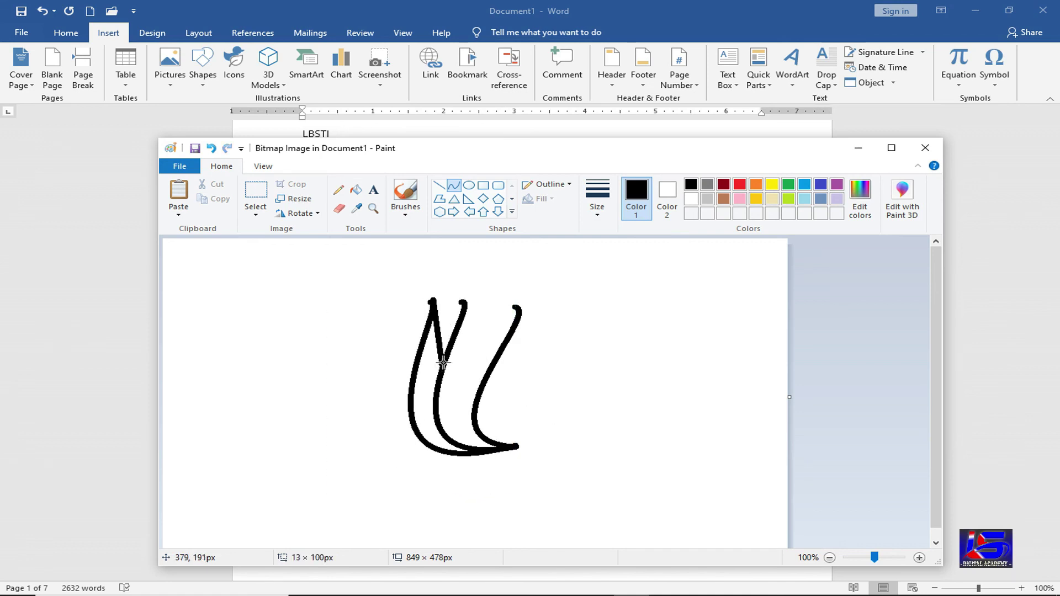
{"action": "left_click_drag", "start_coordinate": [444, 308], "coordinate": [492, 313]}
{"action": "left_click", "coordinate": [450, 317]}
{"action": "left_click", "coordinate": [490, 314]}
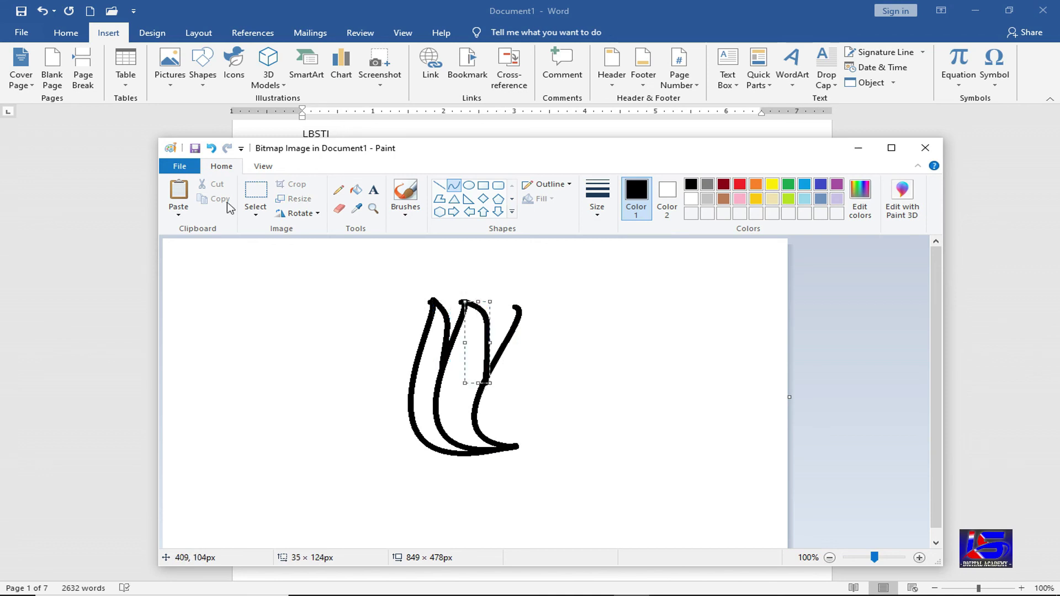
- Copy the petals, flip the copy horizontally with a transparent background, and join it to form the lotus
{"action": "left_click", "coordinate": [255, 198]}
{"action": "mouse_move", "coordinate": [388, 291]}
{"action": "left_mouse_down"}
{"action": "mouse_move", "coordinate": [528, 471]}
{"action": "mouse_move", "coordinate": [549, 478]}
{"action": "left_mouse_up"}
{"action": "left_click", "coordinate": [218, 200]}
{"action": "left_click", "coordinate": [178, 190]}
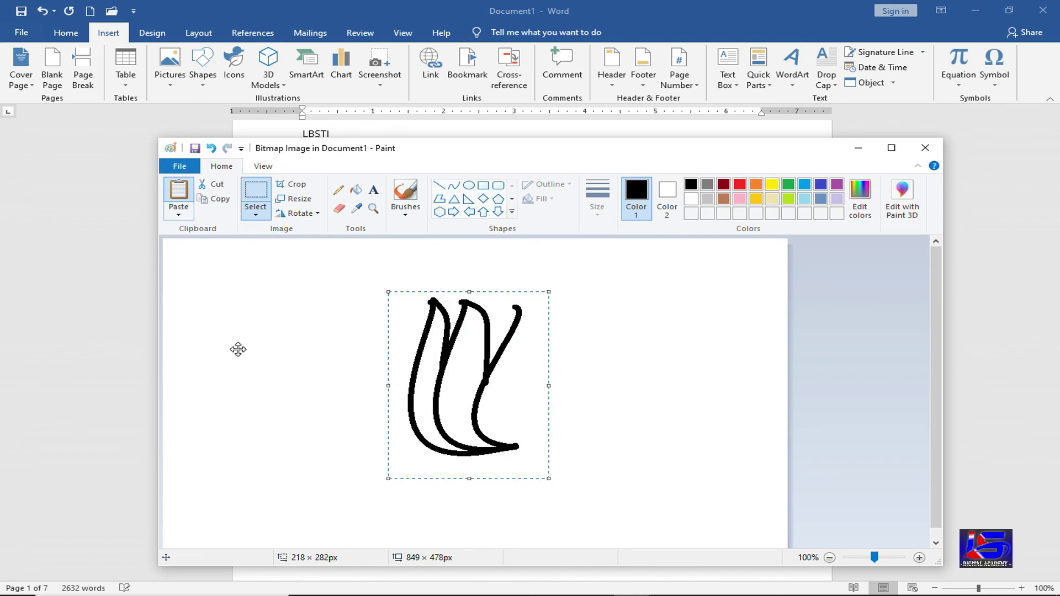
{"action": "mouse_move", "coordinate": [237, 348]}
{"action": "left_mouse_down"}
{"action": "mouse_move", "coordinate": [492, 393]}
{"action": "mouse_move", "coordinate": [549, 377]}
{"action": "left_mouse_up"}
{"action": "left_click", "coordinate": [320, 214]}
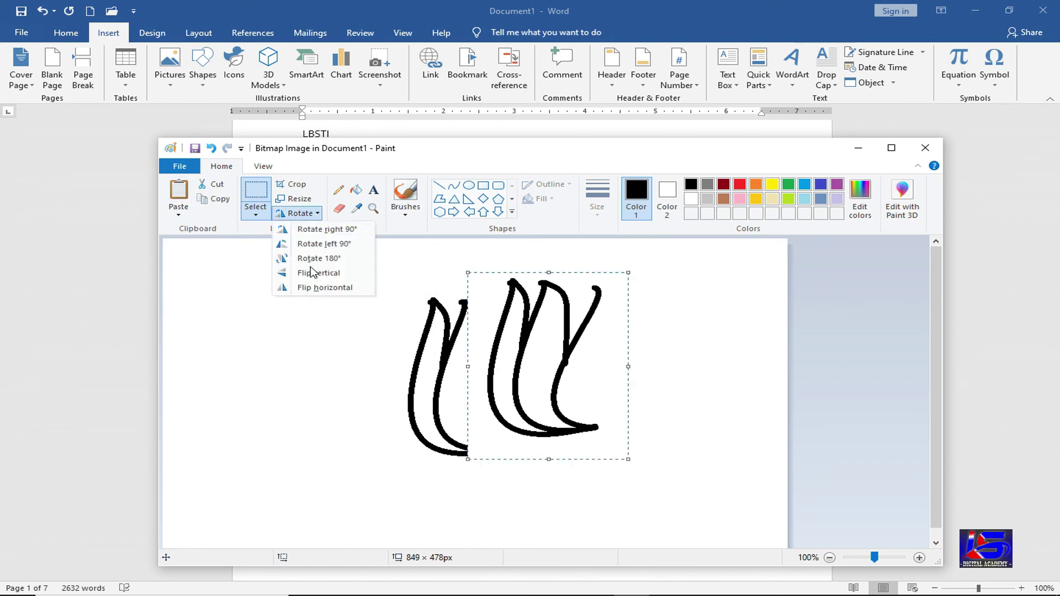
{"action": "left_click", "coordinate": [315, 288]}
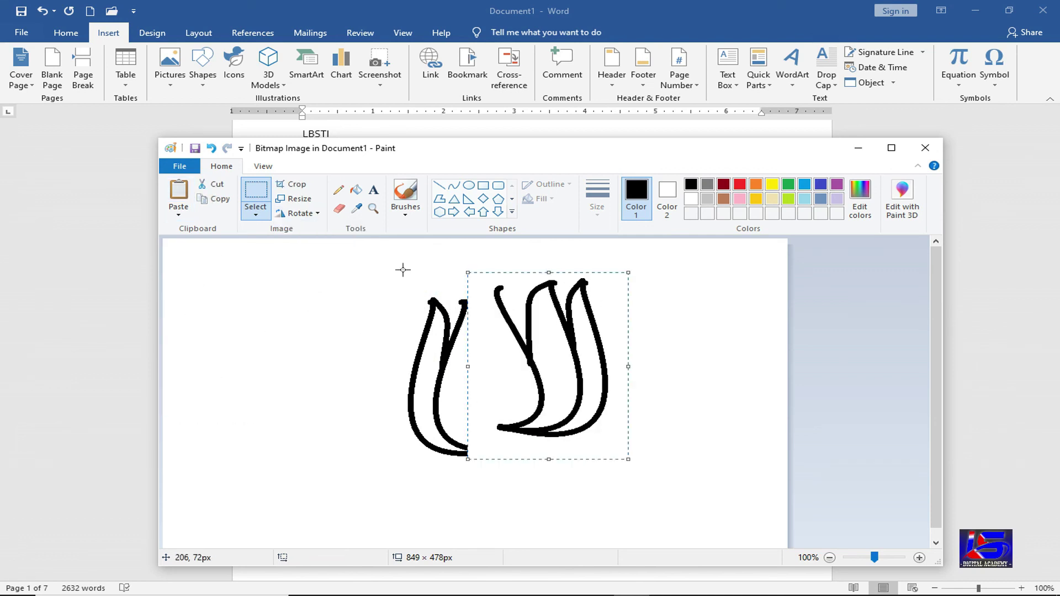
{"action": "left_click", "coordinate": [255, 208]}
{"action": "left_click", "coordinate": [287, 335]}
{"action": "left_click_drag", "start_coordinate": [550, 370], "coordinate": [572, 391]}
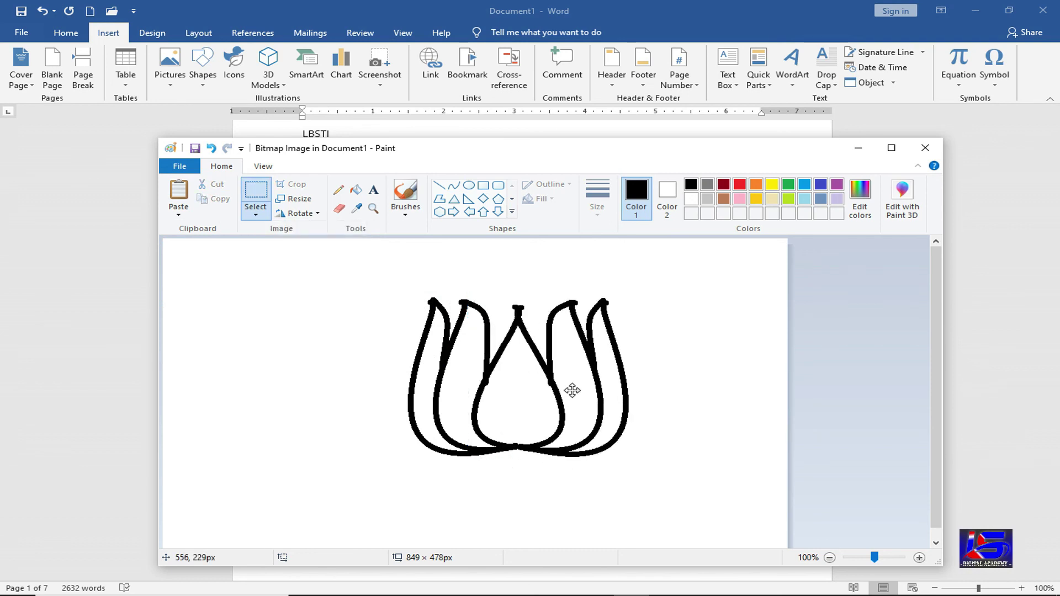
{"action": "left_click", "coordinate": [317, 334]}
- Draw an S-shaped curve and move it beneath the lotus as its stem
{"action": "left_click", "coordinate": [454, 185]}
{"action": "mouse_move", "coordinate": [279, 385]}
{"action": "left_mouse_down"}
{"action": "mouse_move", "coordinate": [286, 318]}
{"action": "mouse_move", "coordinate": [303, 339]}
{"action": "mouse_move", "coordinate": [256, 373]}
{"action": "left_mouse_up"}
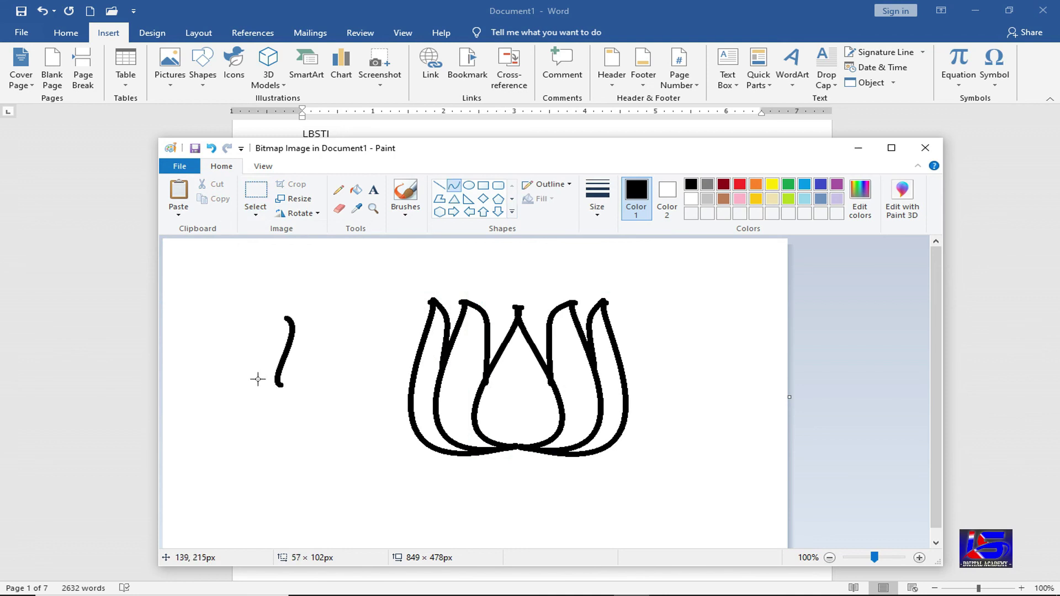
{"action": "left_click", "coordinate": [256, 191]}
{"action": "left_click_drag", "start_coordinate": [317, 407], "coordinate": [254, 296]}
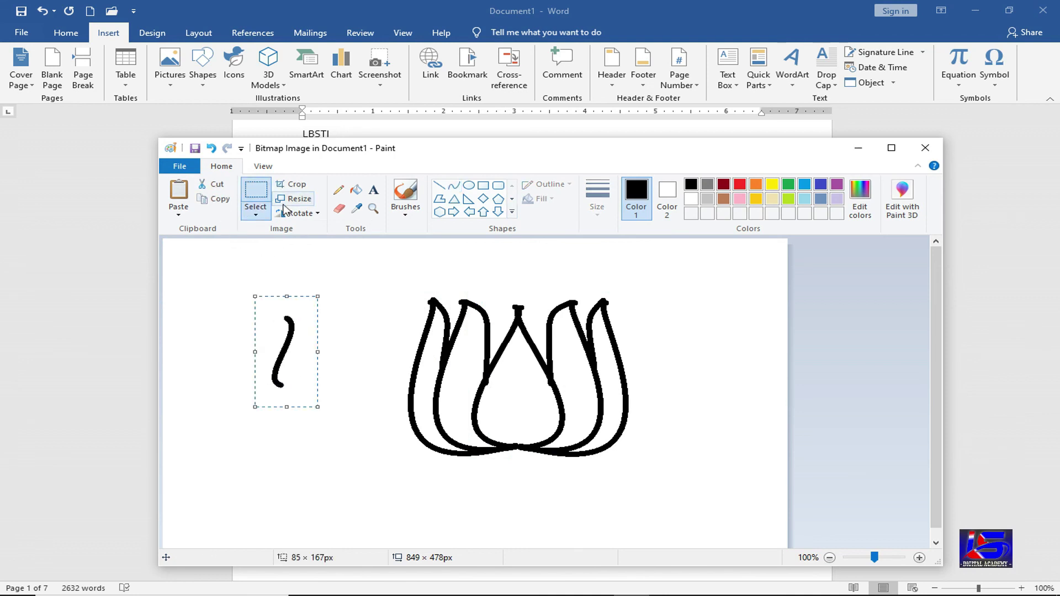
{"action": "mouse_move", "coordinate": [185, 298]}
{"action": "left_mouse_down"}
{"action": "mouse_move", "coordinate": [287, 356]}
{"action": "mouse_move", "coordinate": [307, 355]}
{"action": "mouse_move", "coordinate": [292, 354]}
{"action": "left_mouse_up"}
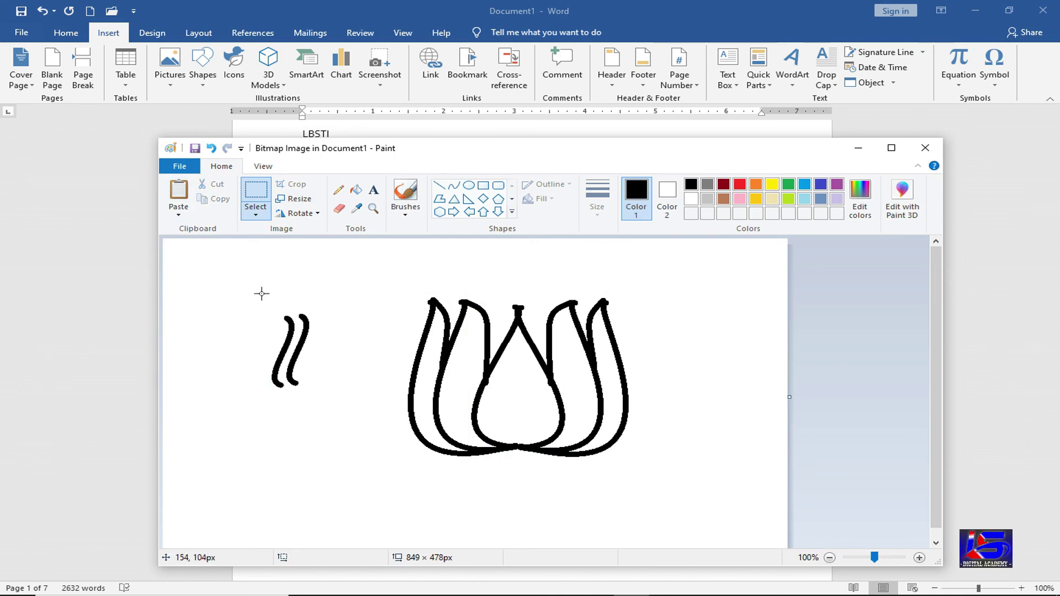
{"action": "left_click_drag", "start_coordinate": [260, 293], "coordinate": [320, 407]}
{"action": "mouse_move", "coordinate": [295, 359]}
{"action": "left_mouse_down"}
{"action": "mouse_move", "coordinate": [492, 497]}
{"action": "mouse_move", "coordinate": [531, 471]}
{"action": "left_mouse_up"}
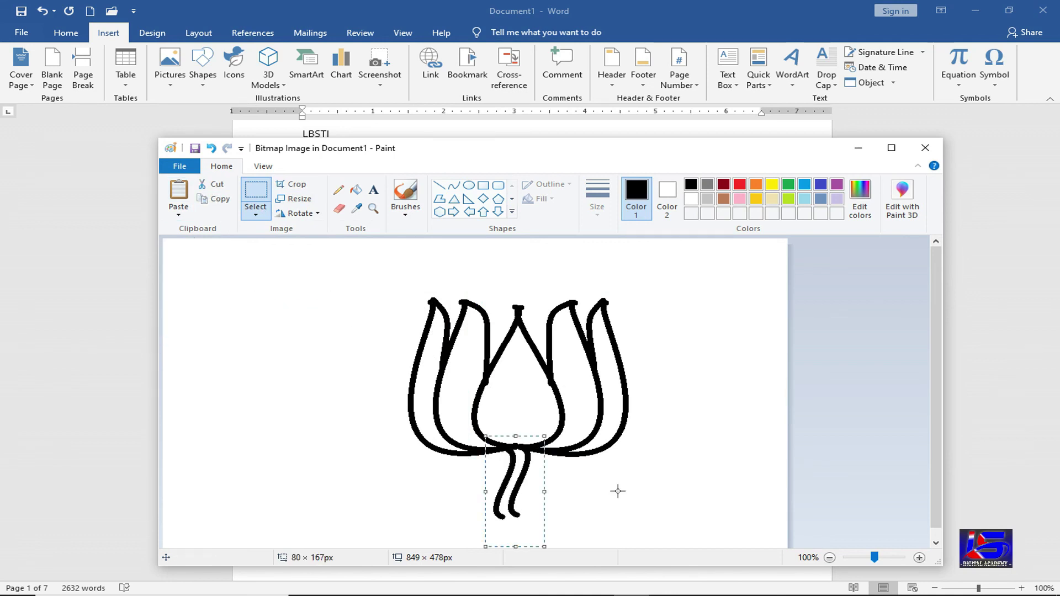
{"action": "left_click", "coordinate": [318, 414]}
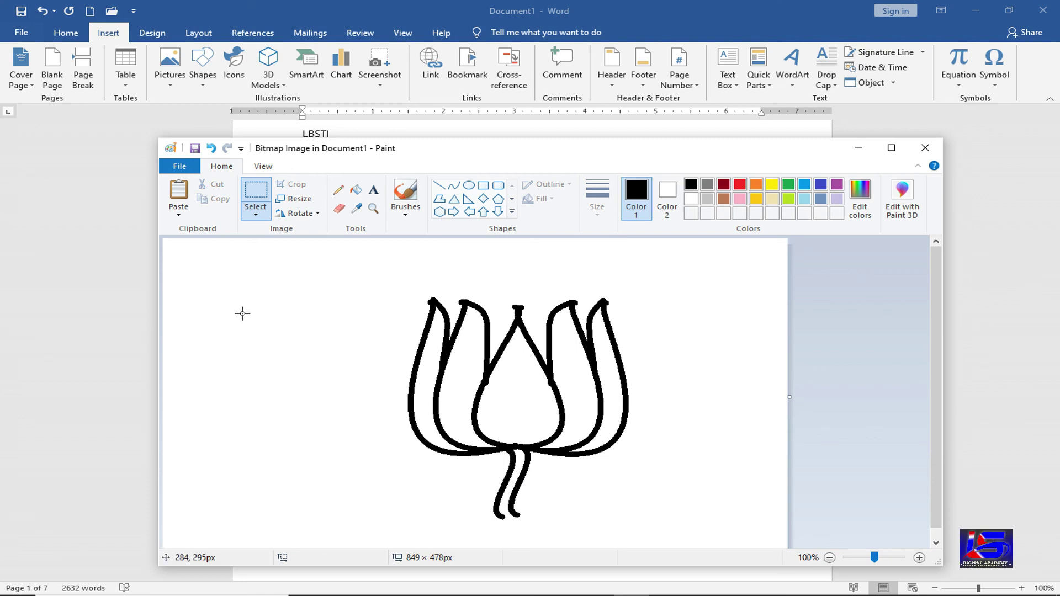
{"action": "mouse_move", "coordinate": [510, 152]}
{"action": "left_mouse_down"}
{"action": "mouse_move", "coordinate": [513, 538]}
{"action": "mouse_move", "coordinate": [523, 215]}
{"action": "mouse_move", "coordinate": [526, 224]}
{"action": "mouse_move", "coordinate": [471, 134]}
{"action": "left_mouse_up"}
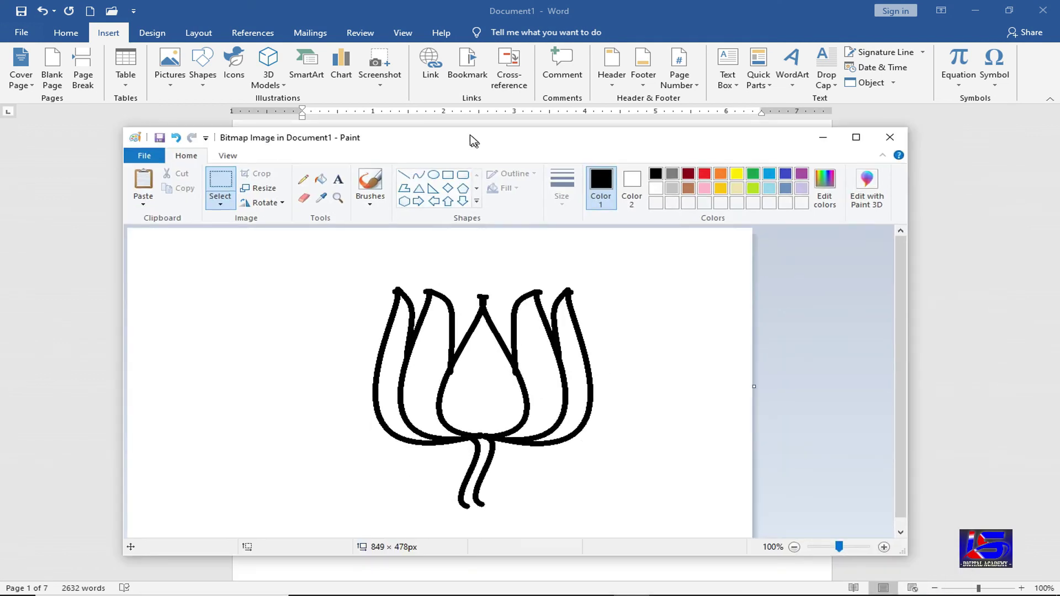
- Back in Word, set the lotus picture's text wrapping to In Front of Text
{"action": "left_click", "coordinate": [888, 138]}
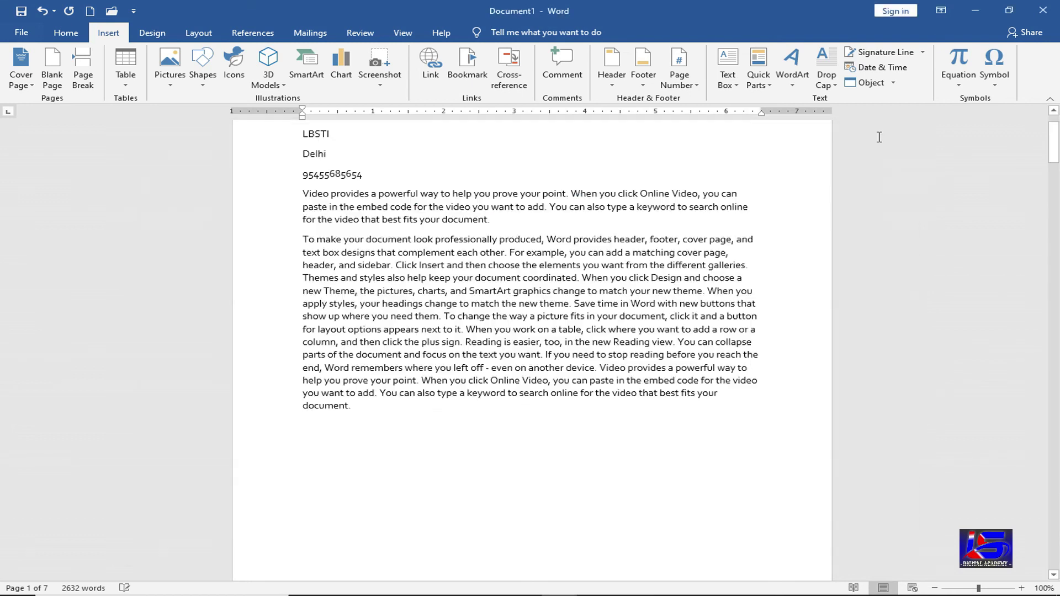
{"action": "scroll", "coordinate": [476, 385], "scroll_direction": "down", "scroll_amount": 15}
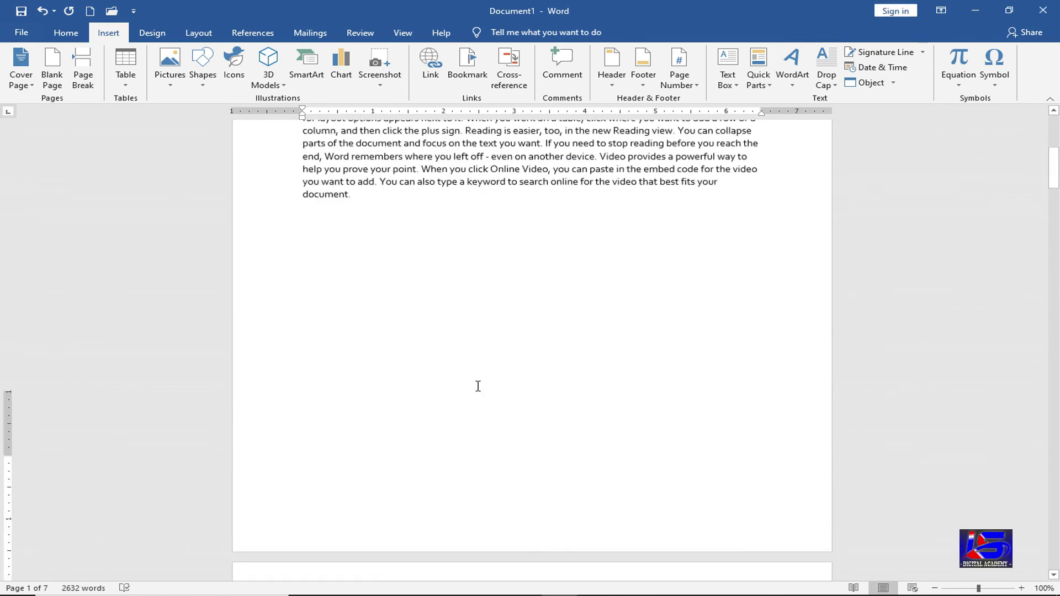
{"action": "scroll", "coordinate": [635, 359], "scroll_direction": "down", "scroll_amount": 1}
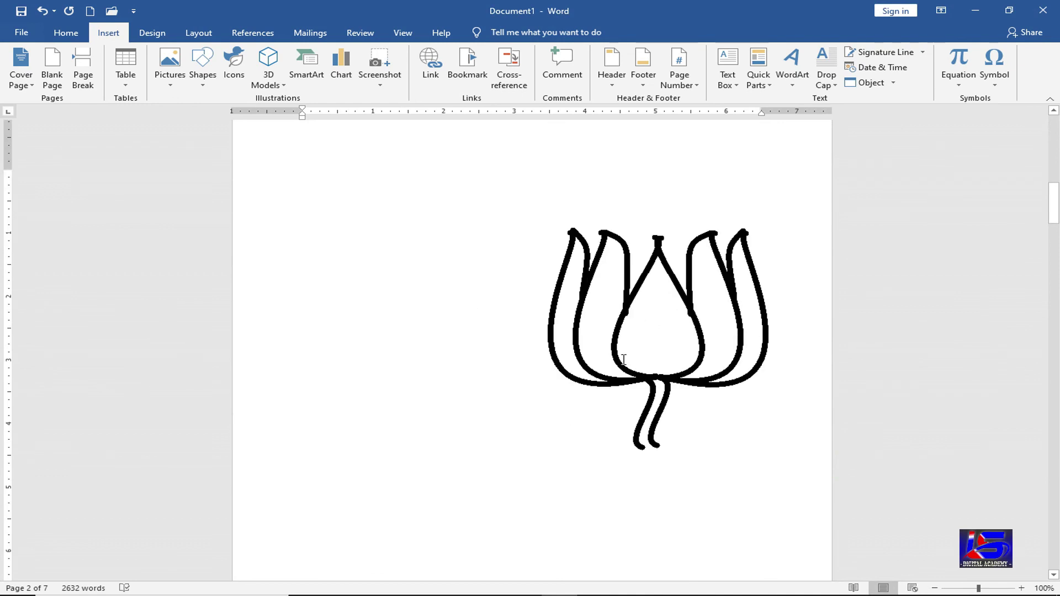
{"action": "left_click", "coordinate": [623, 360]}
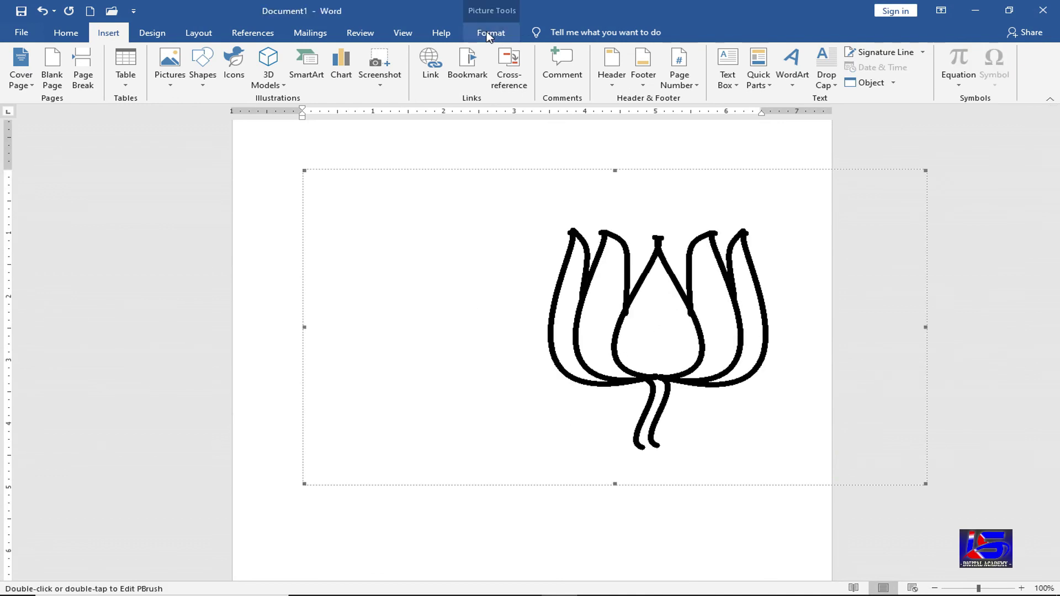
{"action": "left_click", "coordinate": [505, 38]}
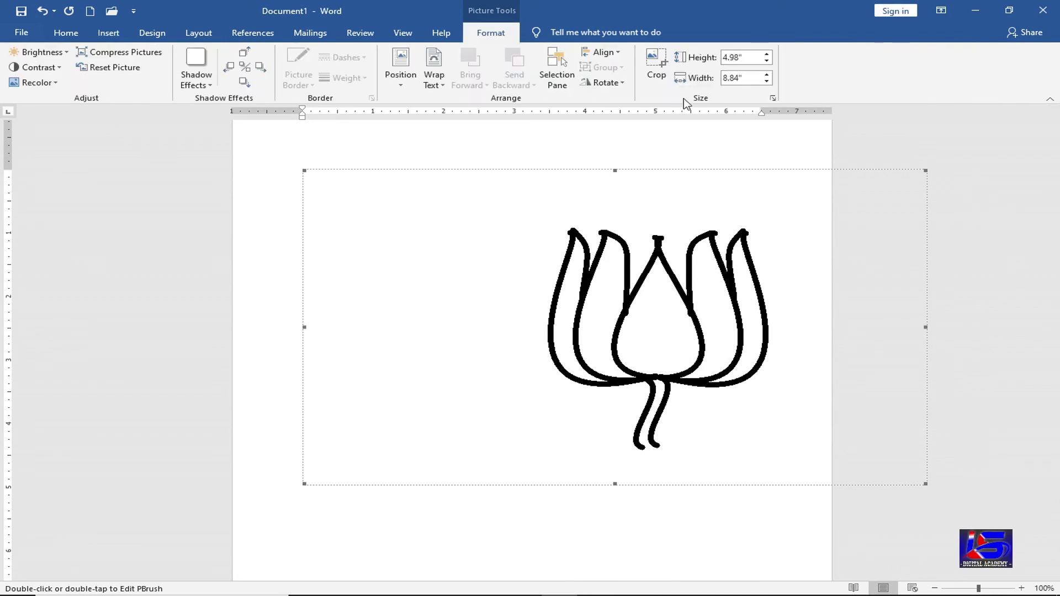
{"action": "left_click", "coordinate": [444, 91]}
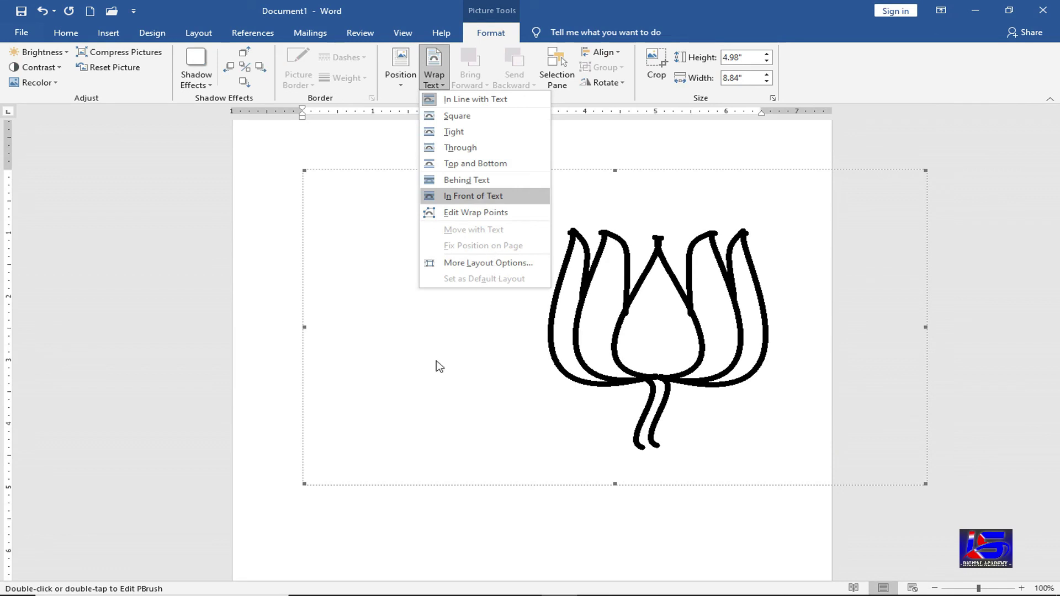
{"action": "left_click", "coordinate": [420, 414]}
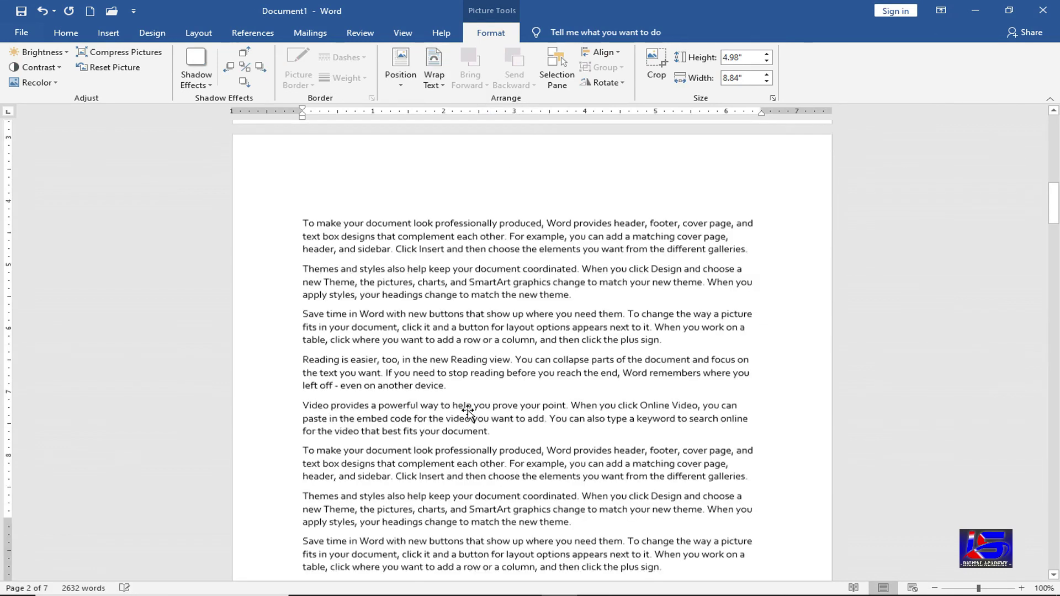
- Nudge the lotus picture left, then right, and delete it
{"action": "scroll", "coordinate": [624, 502], "scroll_direction": "up", "scroll_amount": 3}
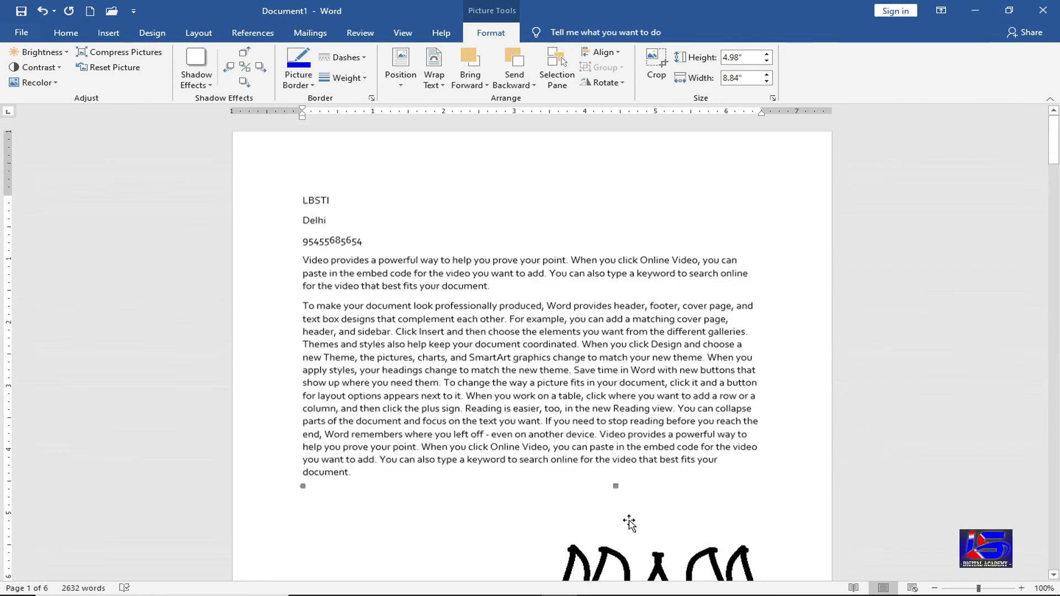
{"action": "scroll", "coordinate": [637, 499], "scroll_direction": "down", "scroll_amount": 5}
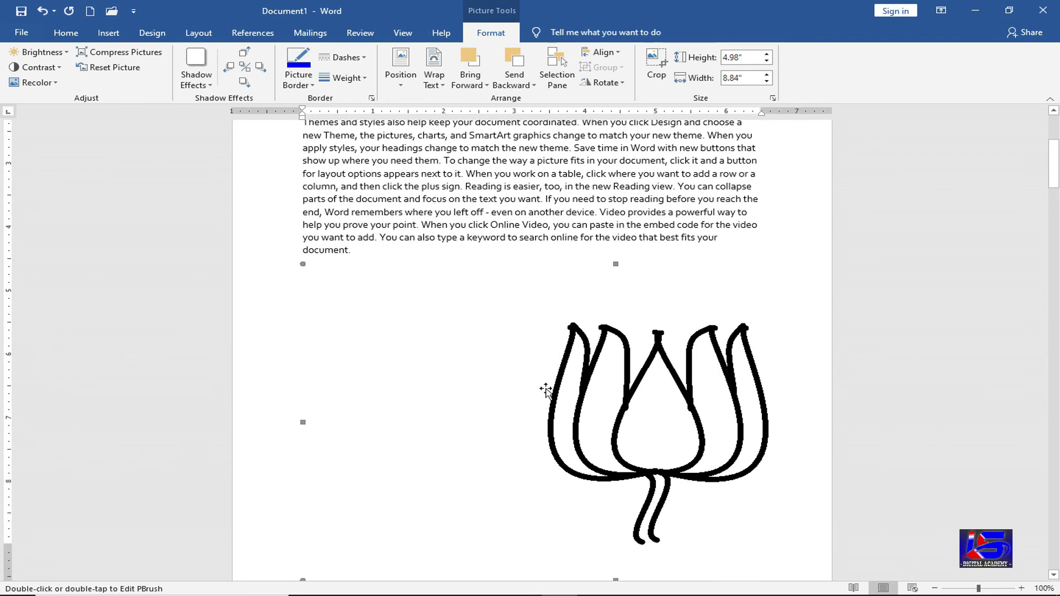
{"action": "key", "text": "ctrl+r"}
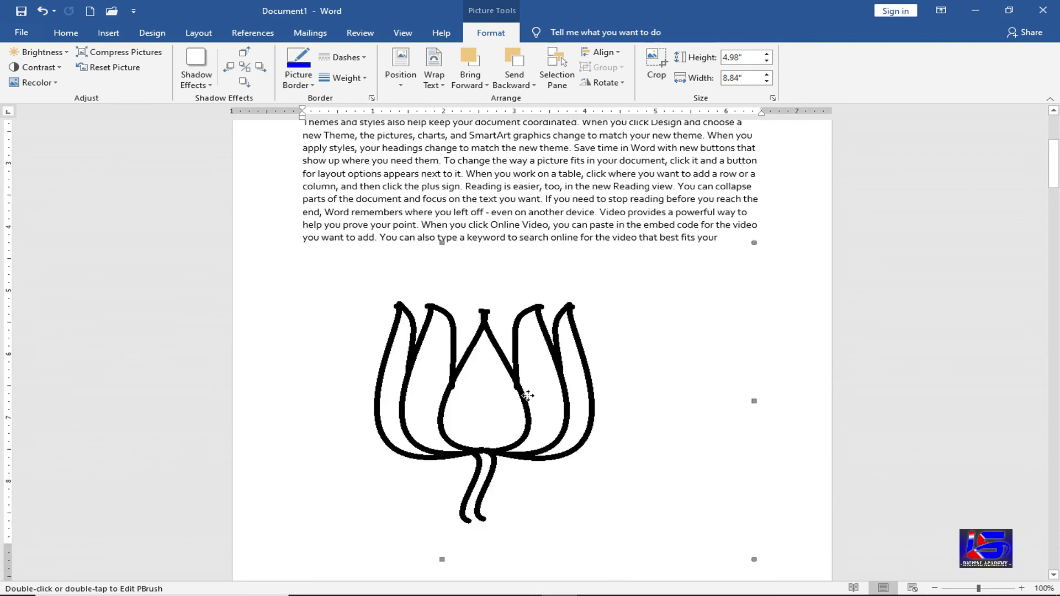
{"action": "key", "text": "ctrl+e"}
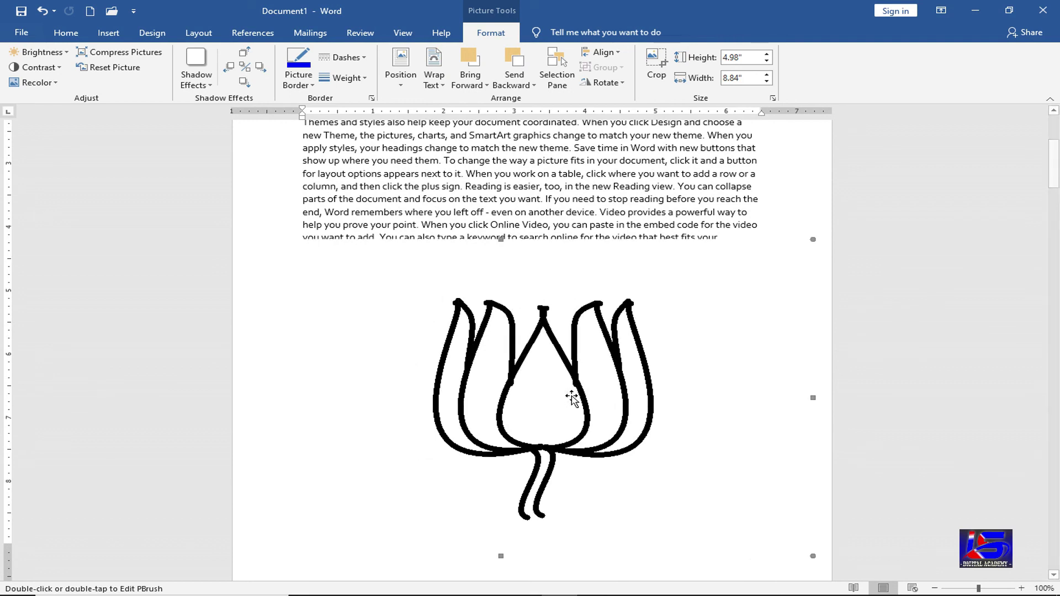
{"action": "key", "text": "Delete"}
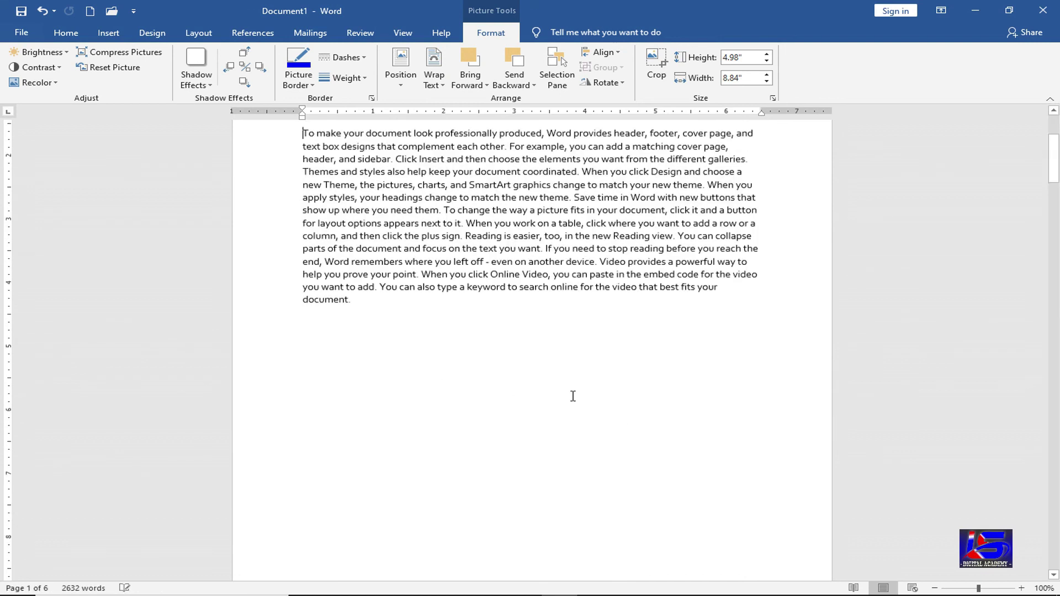
- Cancel the Object dialog and open the Insert Object dropdown for the empty line below 'document.'
{"action": "left_click", "coordinate": [109, 33]}
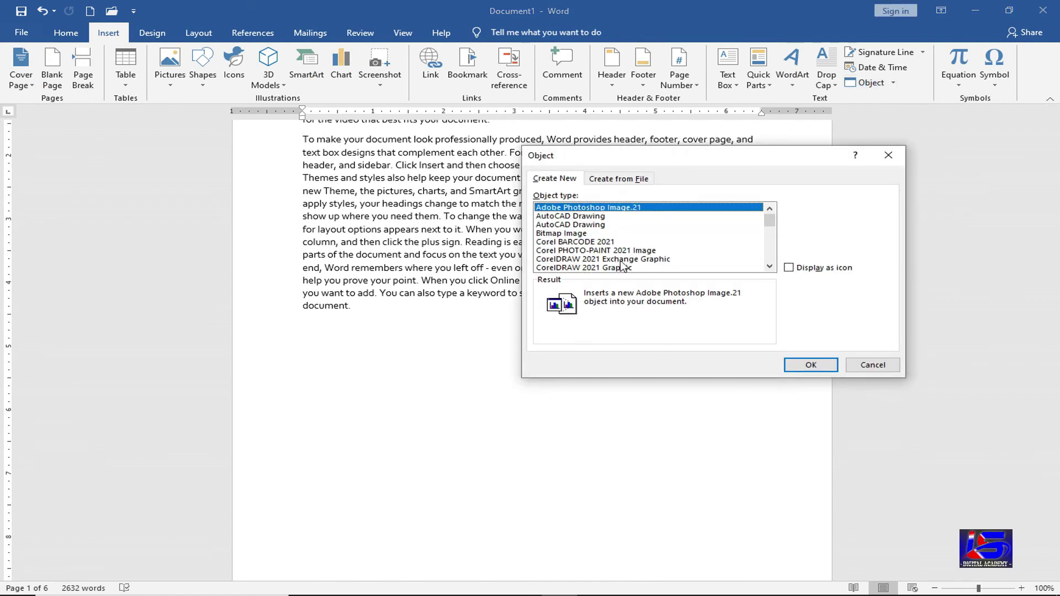
{"action": "left_click", "coordinate": [871, 365]}
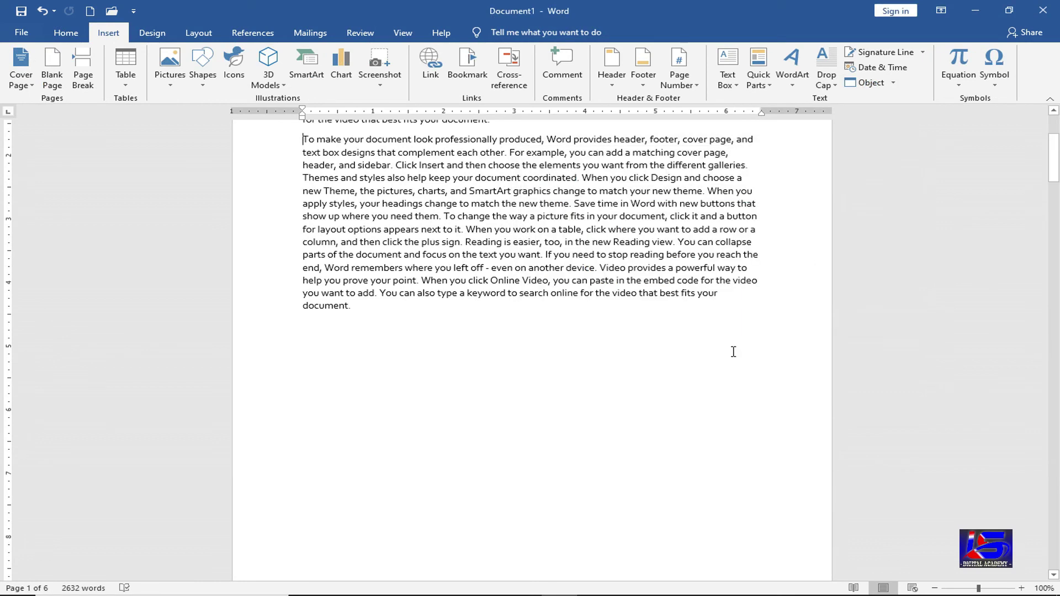
{"action": "left_click", "coordinate": [893, 83]}
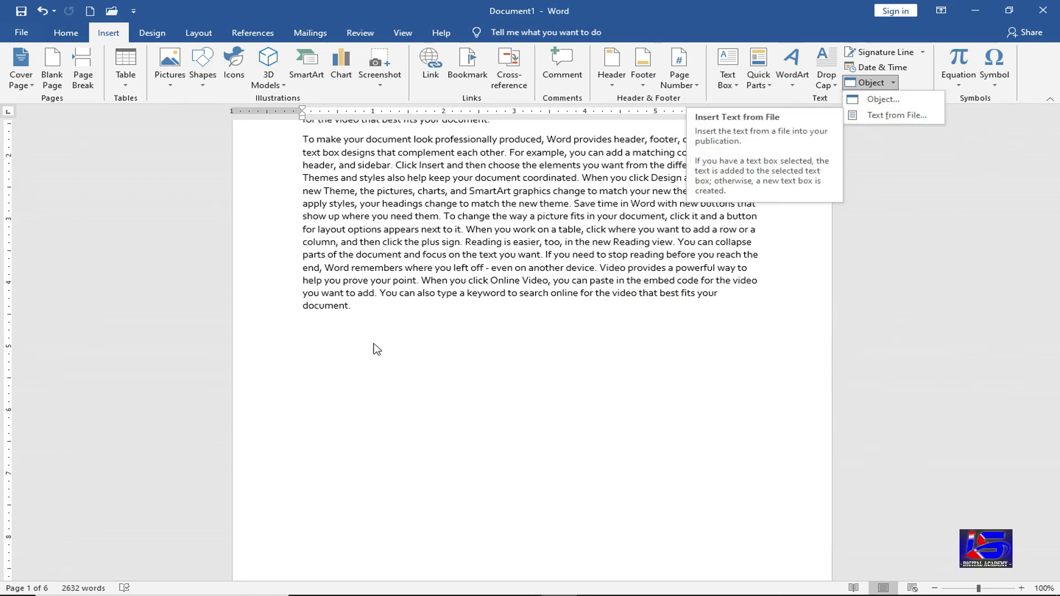
{"action": "left_click", "coordinate": [344, 345]}
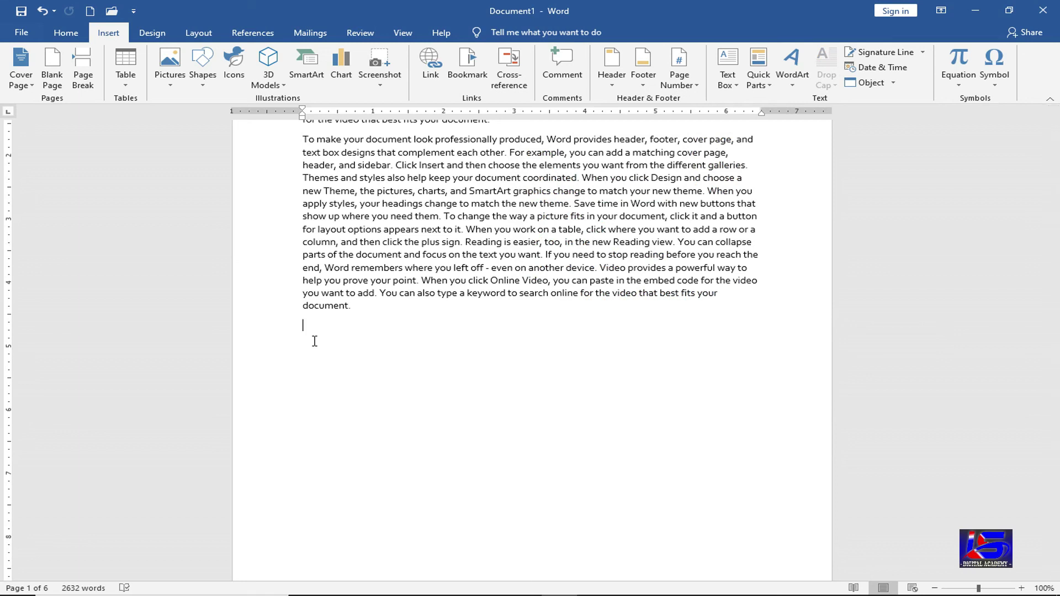
{"action": "left_click", "coordinate": [893, 82]}
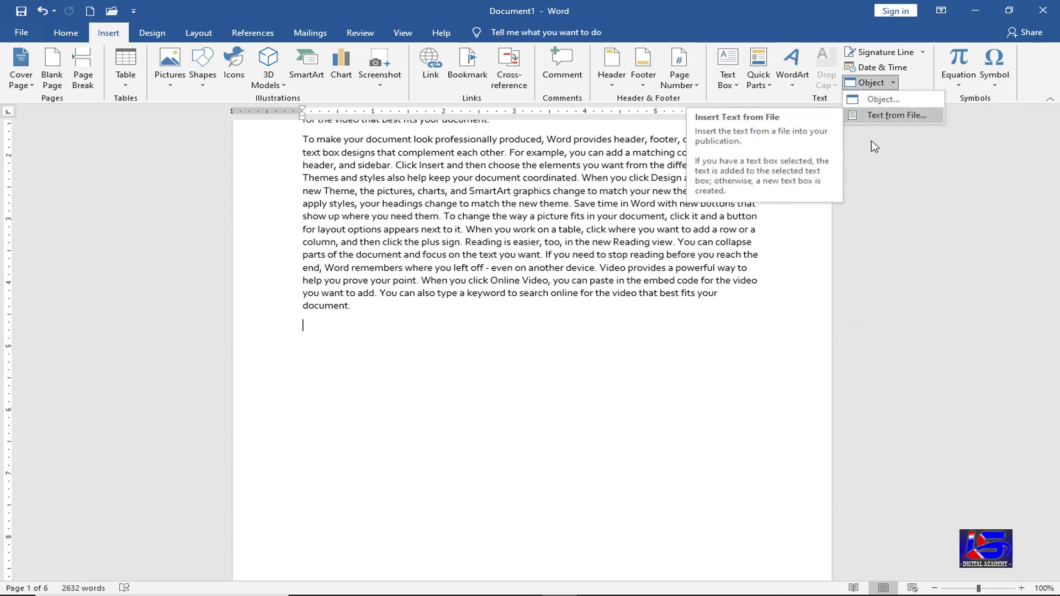
{"action": "left_click", "coordinate": [894, 115]}
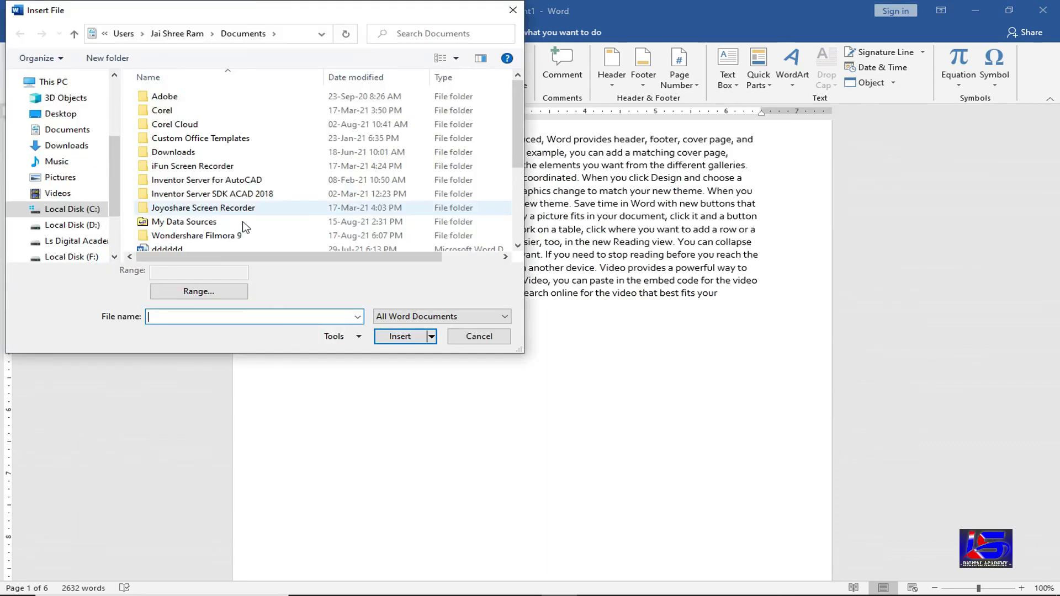
{"action": "left_click", "coordinate": [244, 222]}
{"action": "scroll", "coordinate": [244, 228], "scroll_direction": "down", "scroll_amount": 2}
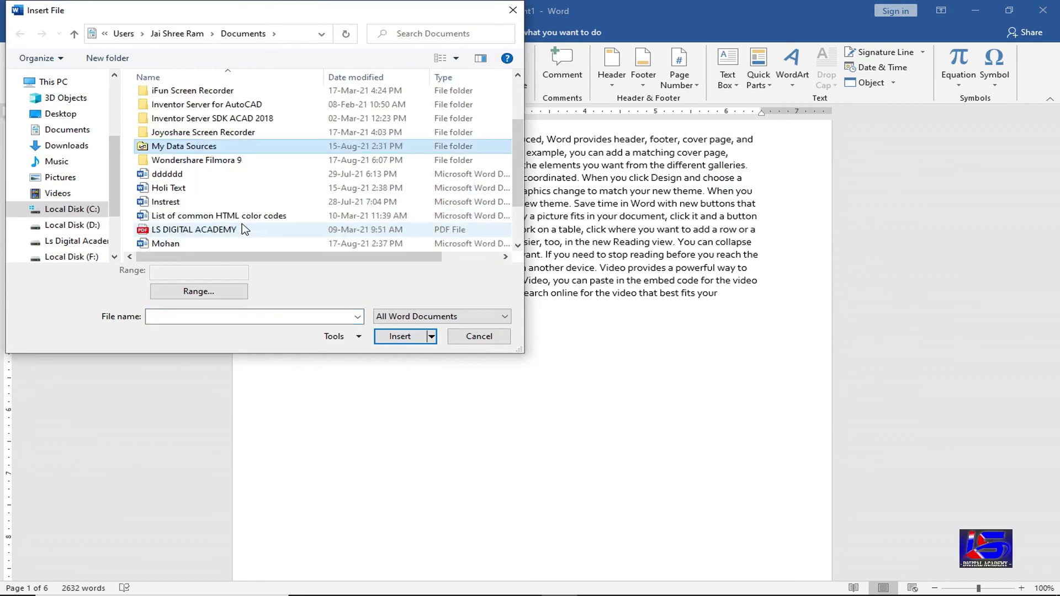
{"action": "left_click", "coordinate": [208, 195]}
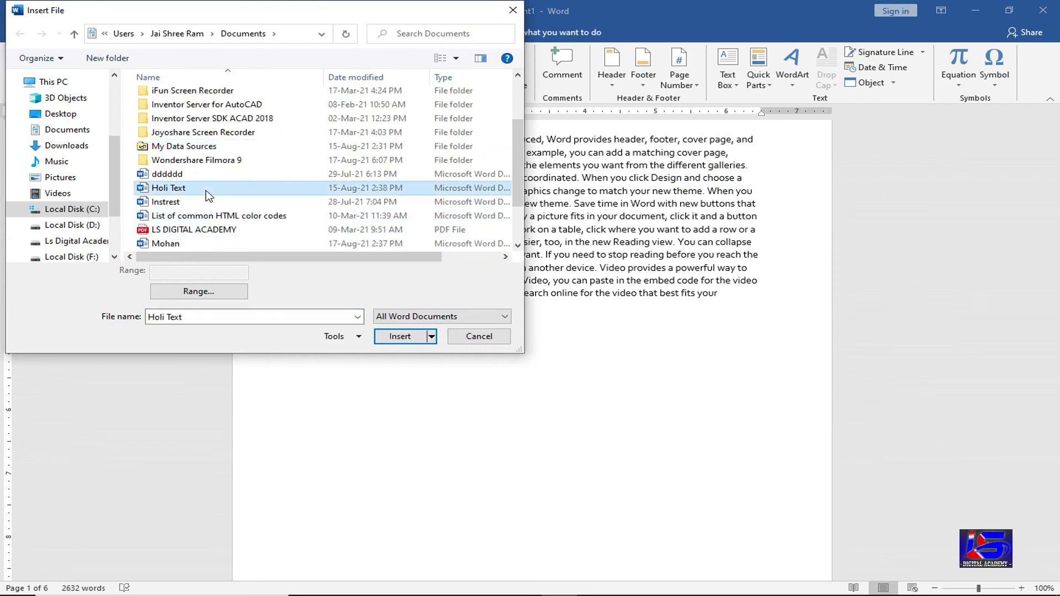
{"action": "left_click", "coordinate": [388, 341]}
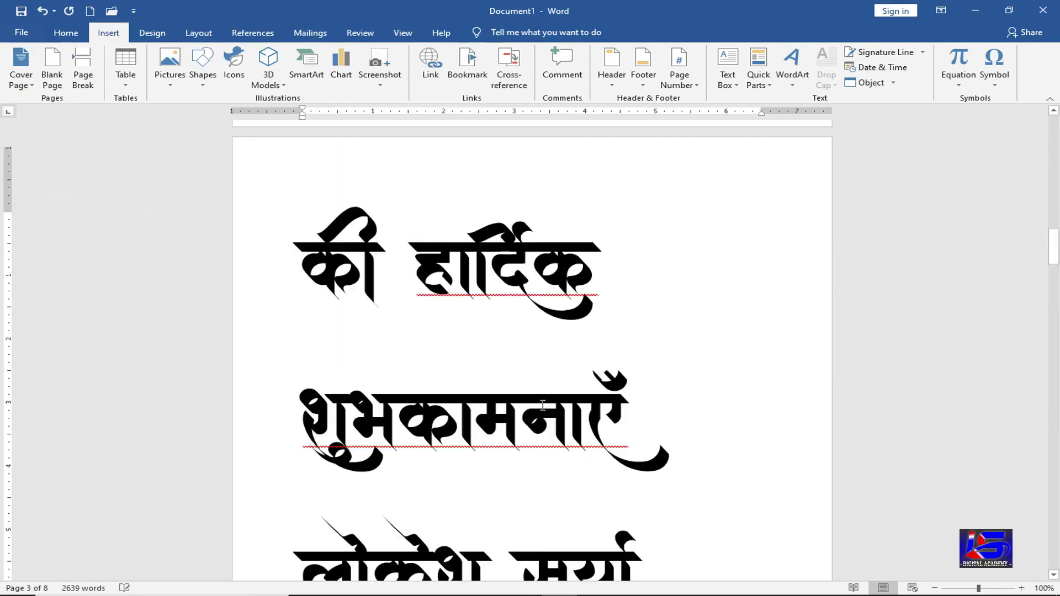
{"action": "scroll", "coordinate": [541, 408], "scroll_direction": "up", "scroll_amount": 15}
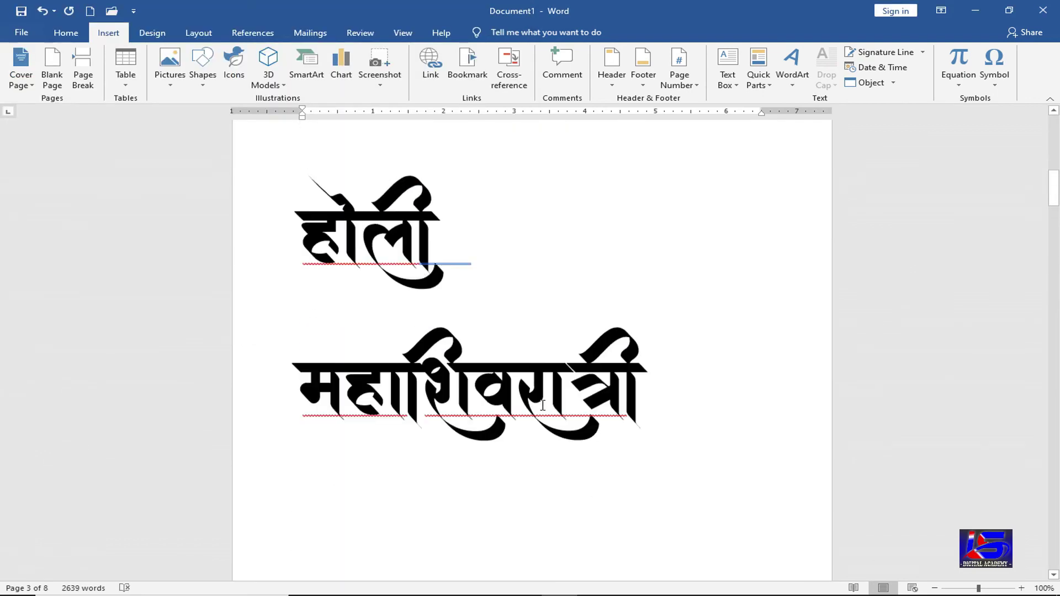
{"action": "scroll", "coordinate": [541, 408], "scroll_direction": "up", "scroll_amount": 10}
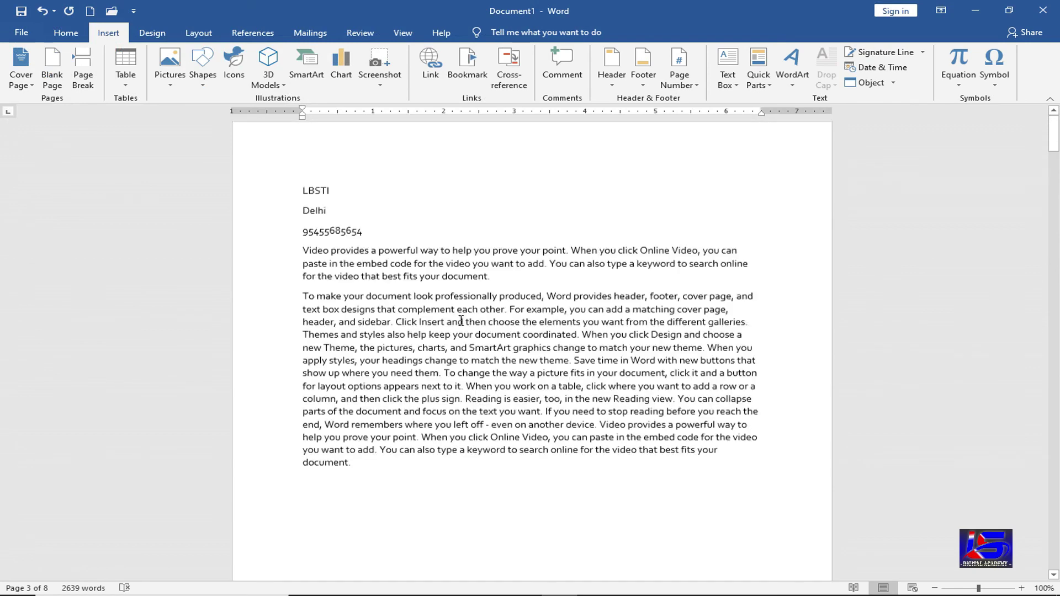
{"action": "scroll", "coordinate": [452, 367], "scroll_direction": "down", "scroll_amount": 15}
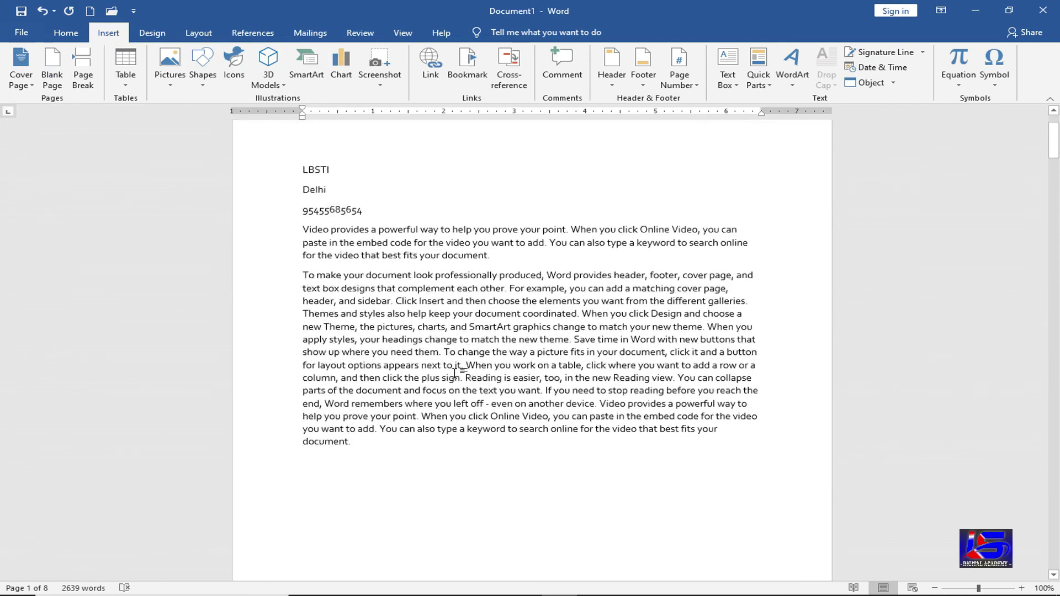
{"action": "scroll", "coordinate": [490, 334], "scroll_direction": "down", "scroll_amount": 6}
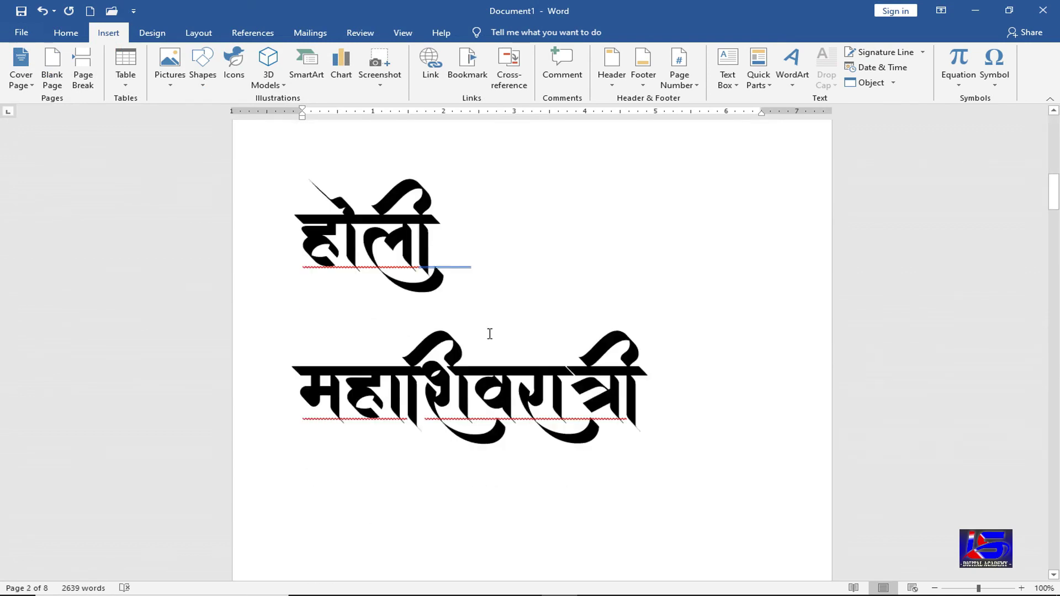
{"action": "scroll", "coordinate": [437, 414], "scroll_direction": "down", "scroll_amount": 10}
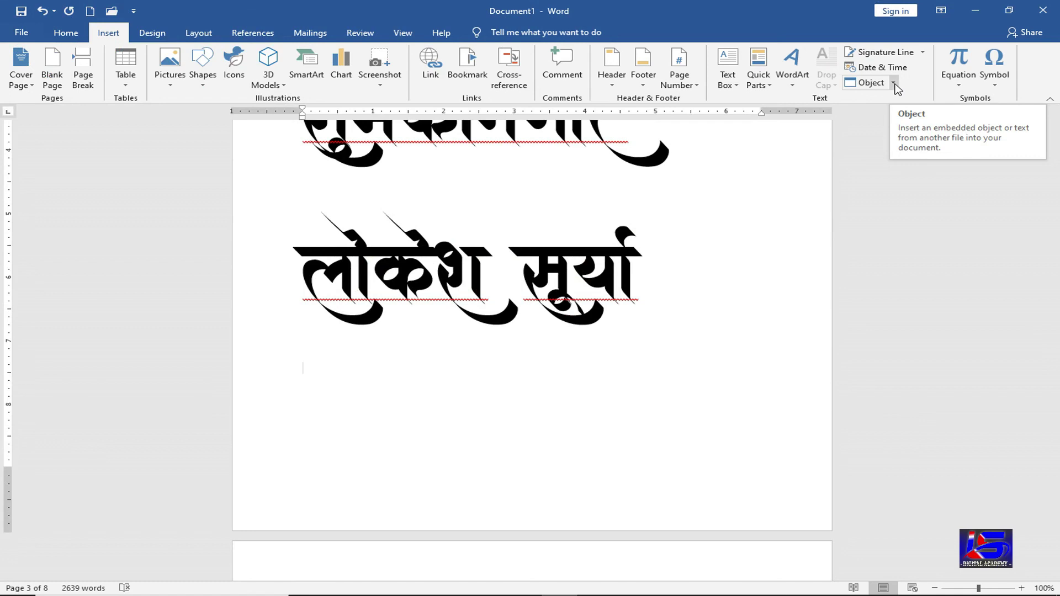
{"action": "key", "text": "ctrl+z"}
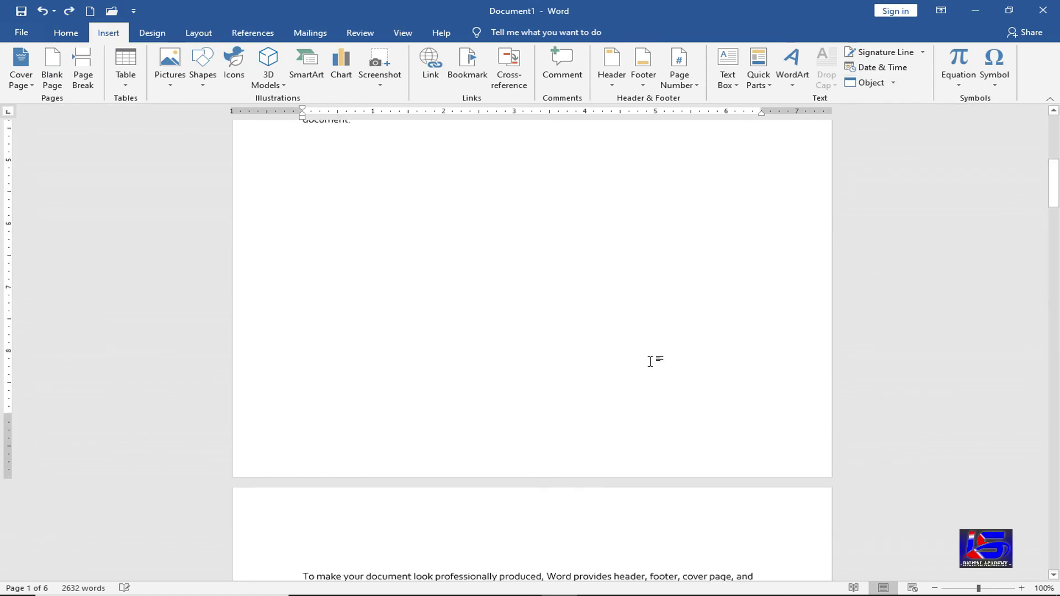
- Open the Equation dropdown's Built-In gallery, from Area of Circle to Pythagorean Theorem
{"action": "scroll", "coordinate": [579, 313], "scroll_direction": "up", "scroll_amount": 5}
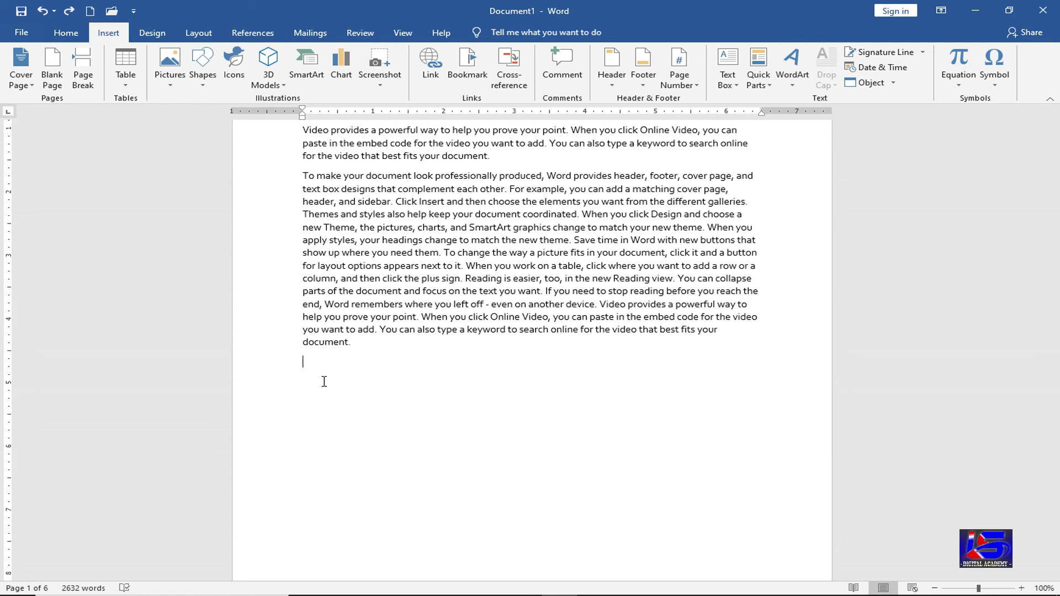
{"action": "left_click", "coordinate": [951, 88]}
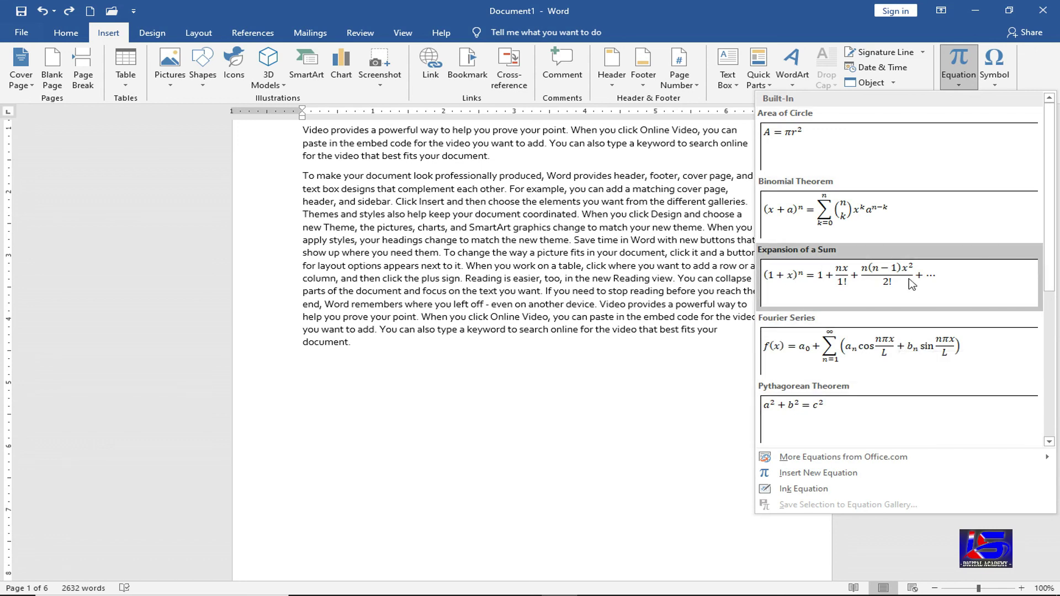
- Insert a built-in binomial equation and change (1 + x) to (a + b)
{"action": "left_click", "coordinate": [887, 288]}
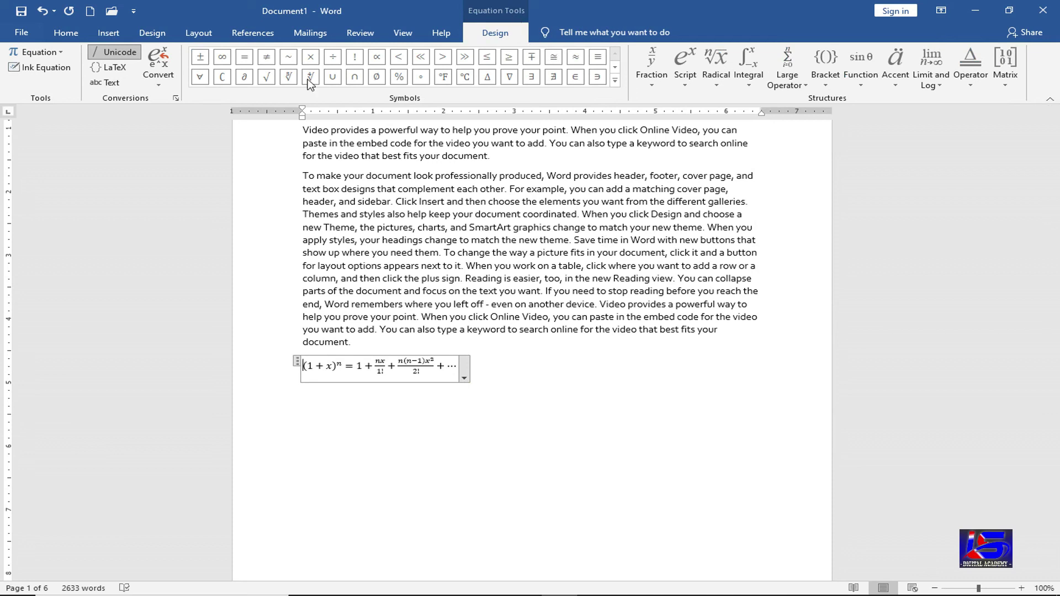
{"action": "left_click", "coordinate": [615, 80]}
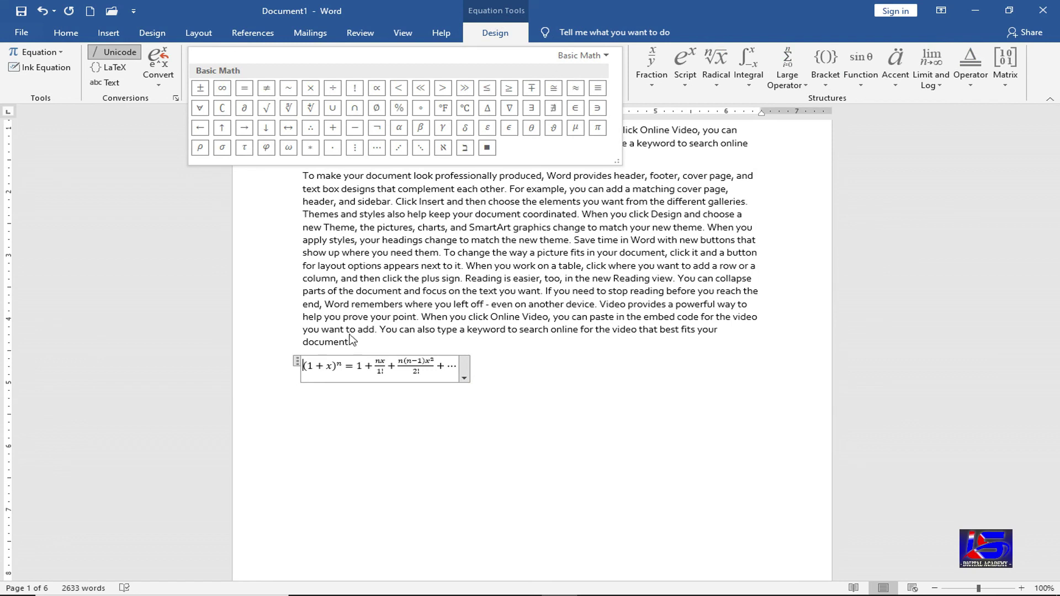
{"action": "left_click", "coordinate": [319, 366]}
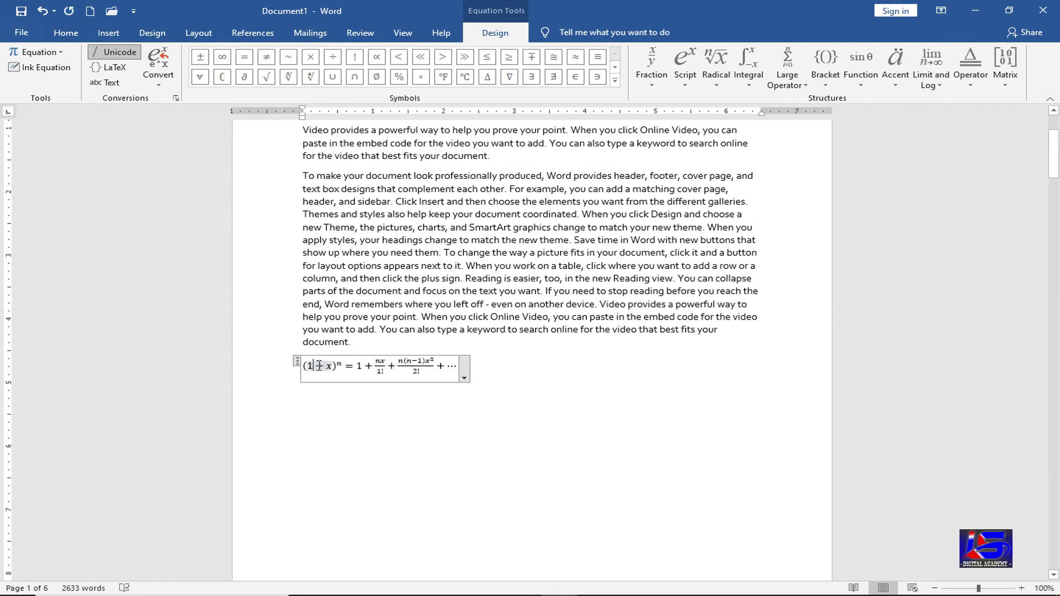
{"action": "key", "text": "BackSpace"}
{"action": "type", "text": "a"}
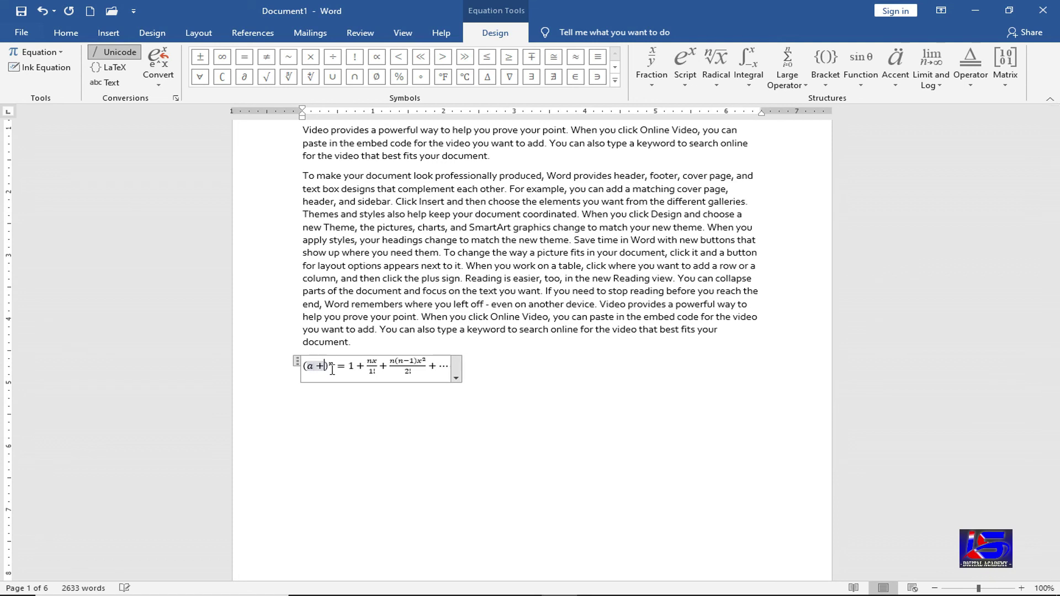
{"action": "key", "text": "BackSpace"}
{"action": "type", "text": "b"}
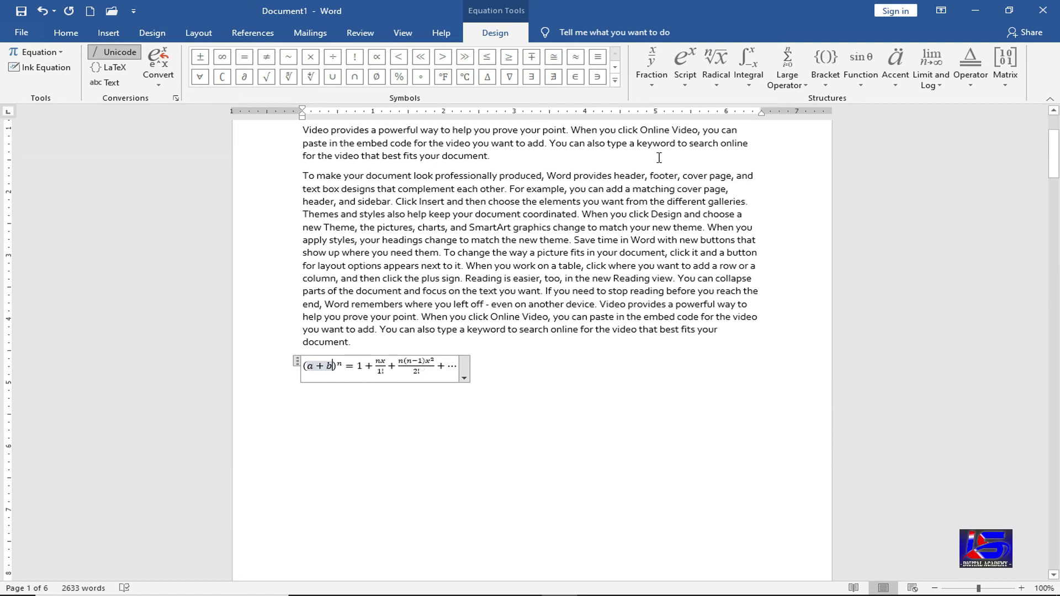
- Add a page break after the equation and insert a dy/dx fraction into it
{"action": "left_click", "coordinate": [652, 80]}
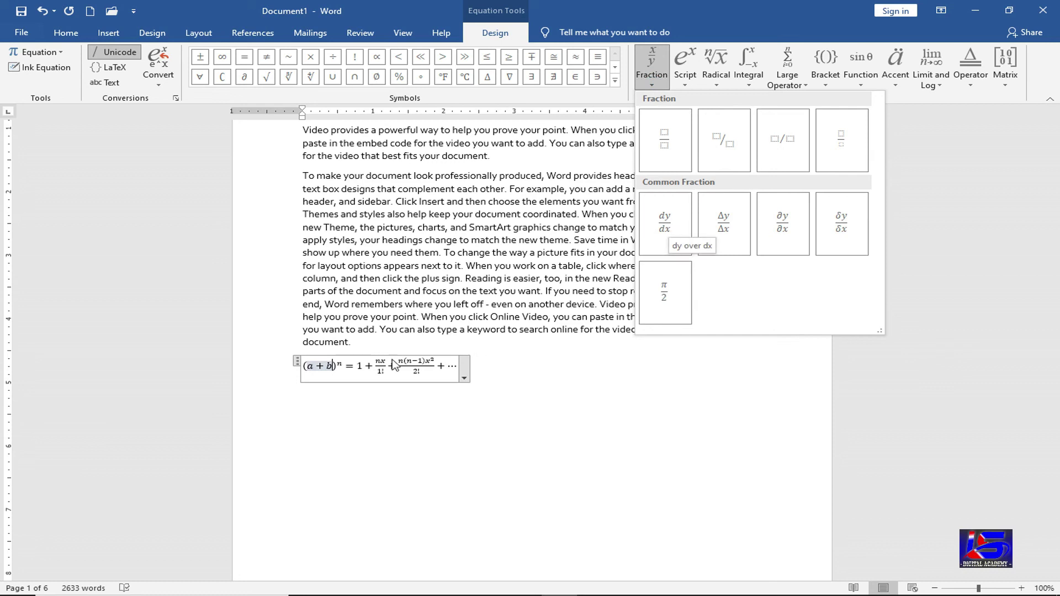
{"action": "left_click", "coordinate": [398, 369]}
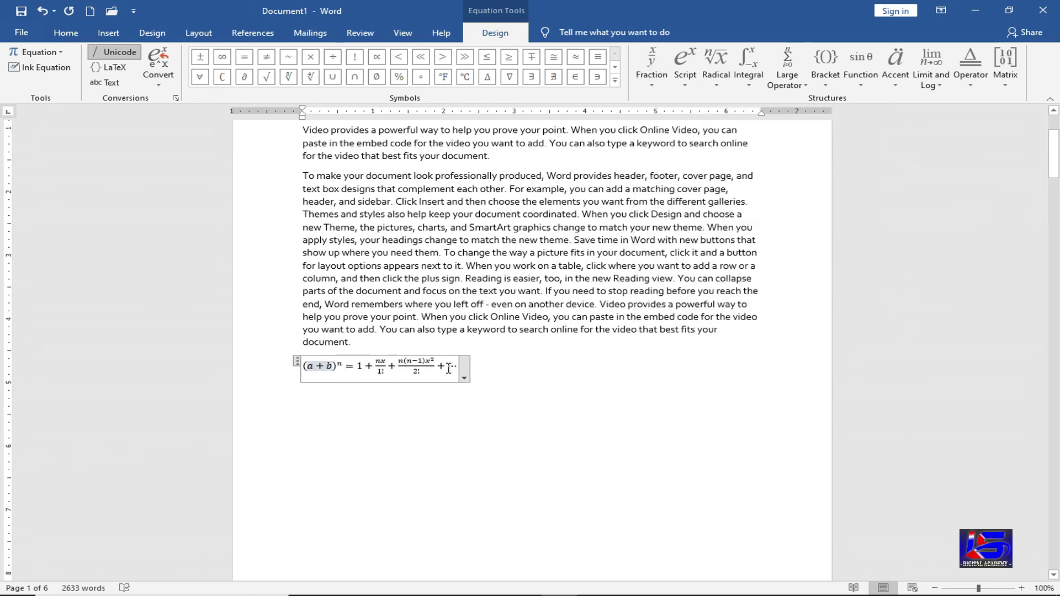
{"action": "left_click", "coordinate": [598, 367]}
{"action": "key", "text": "ctrl+Return"}
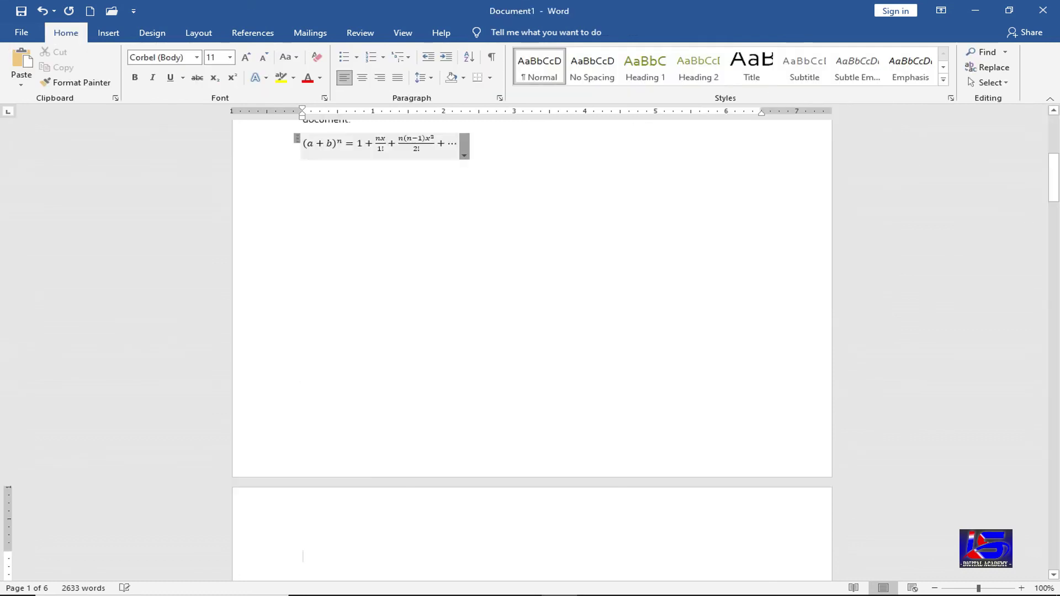
{"action": "left_click", "coordinate": [431, 145]}
{"action": "left_click", "coordinate": [495, 32]}
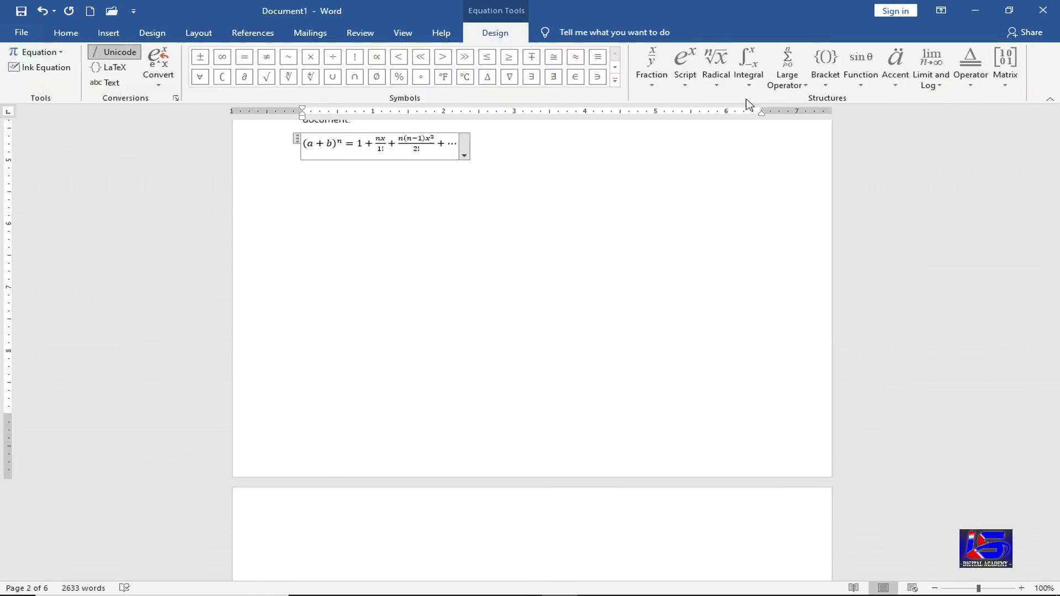
{"action": "left_click", "coordinate": [651, 86]}
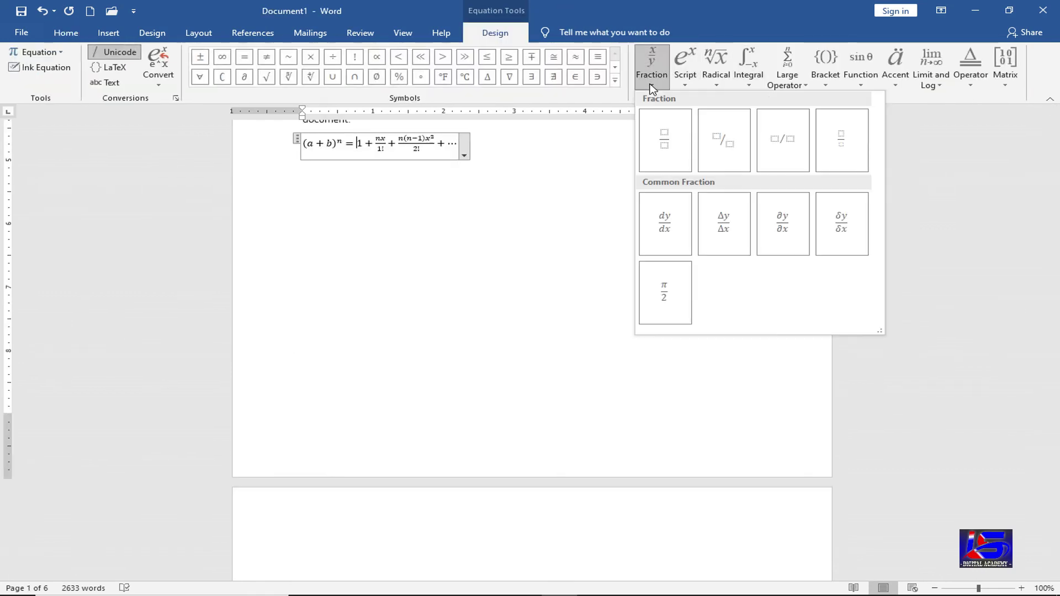
{"action": "left_click", "coordinate": [677, 227]}
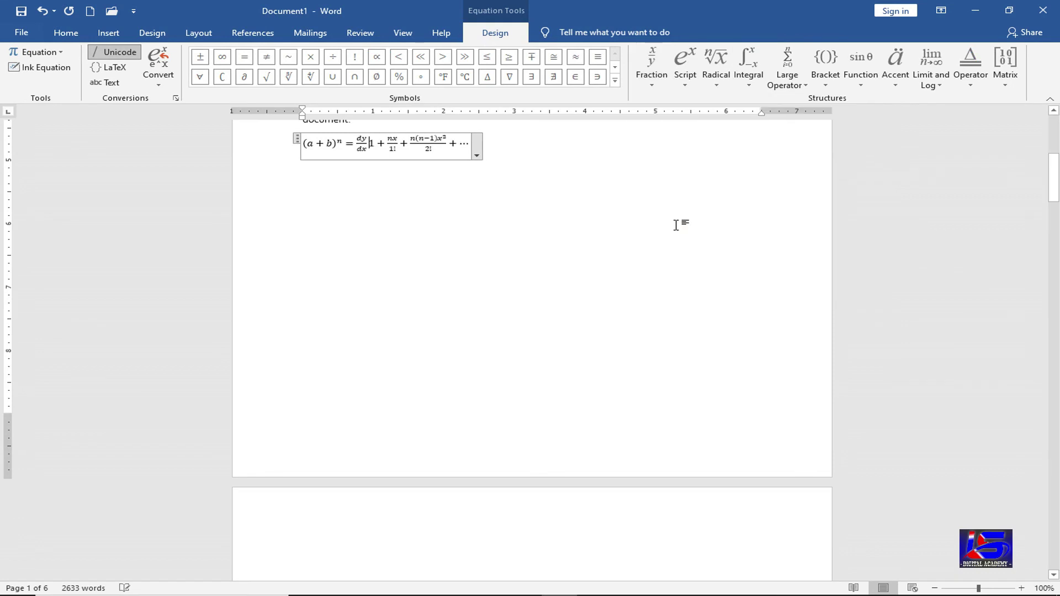
- Change the fraction to 1/2, then browse the Radical and Integral layouts
{"action": "scroll", "coordinate": [367, 161], "scroll_direction": "up", "scroll_amount": 2}
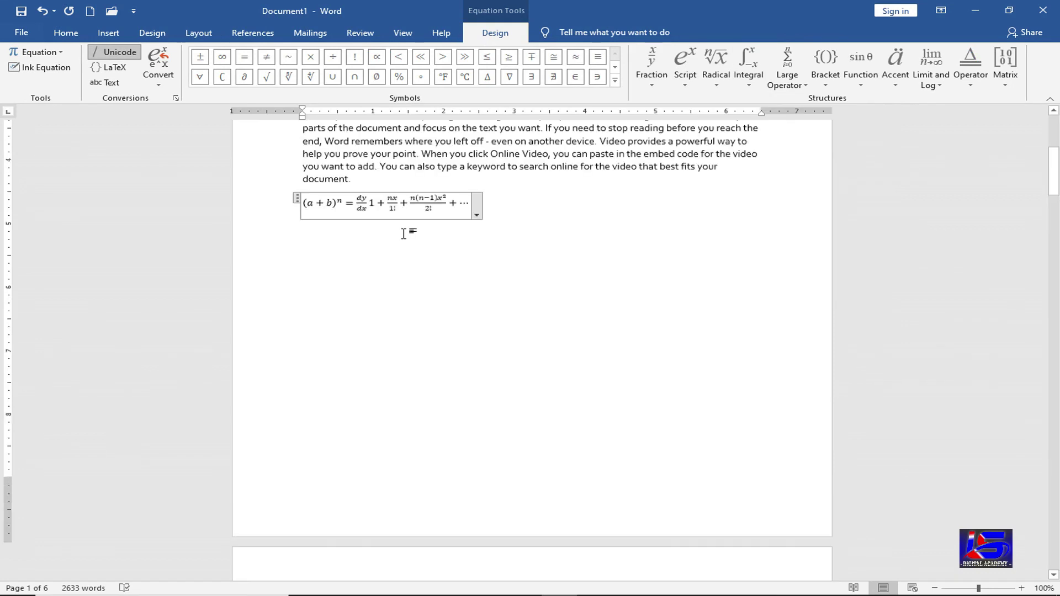
{"action": "left_click", "coordinate": [367, 202]}
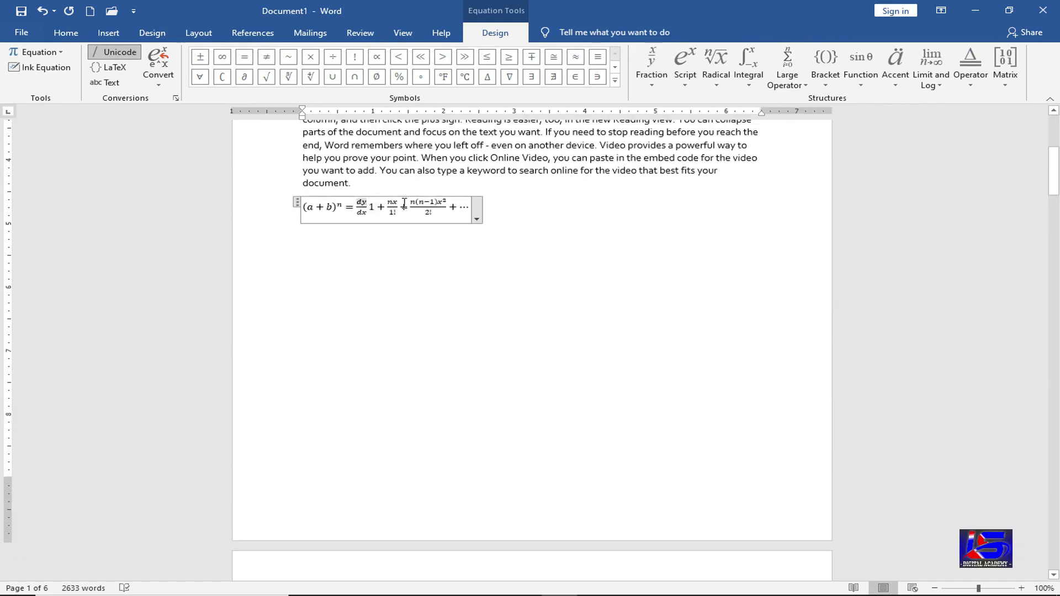
{"action": "key", "text": "BackSpace"}
{"action": "key", "text": "BackSpace"}
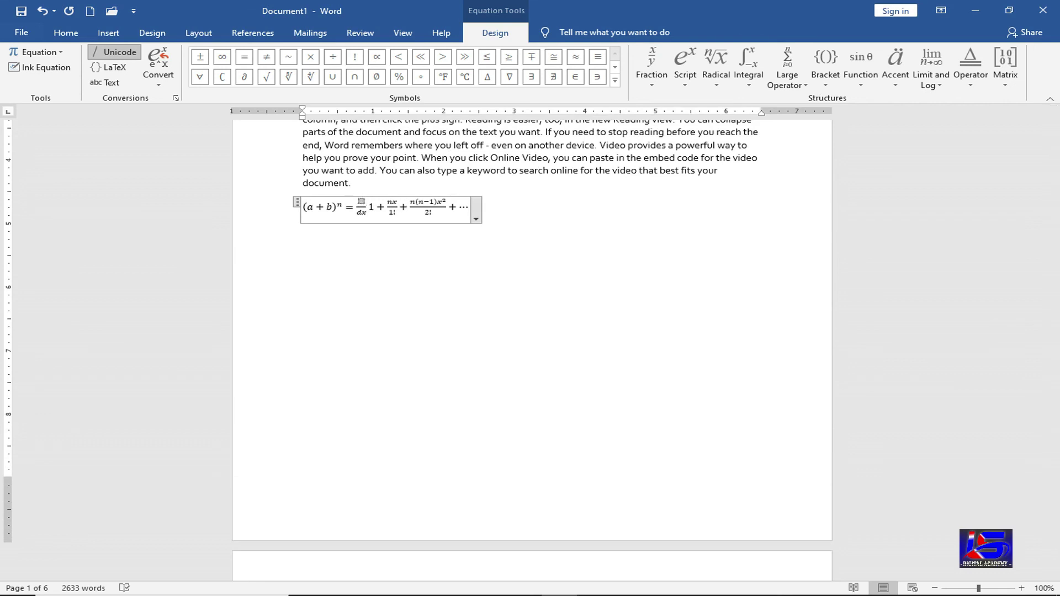
{"action": "type", "text": "1"}
{"action": "key", "text": "Down"}
{"action": "key", "text": "shift+Left"}
{"action": "key", "text": "shift+Left"}
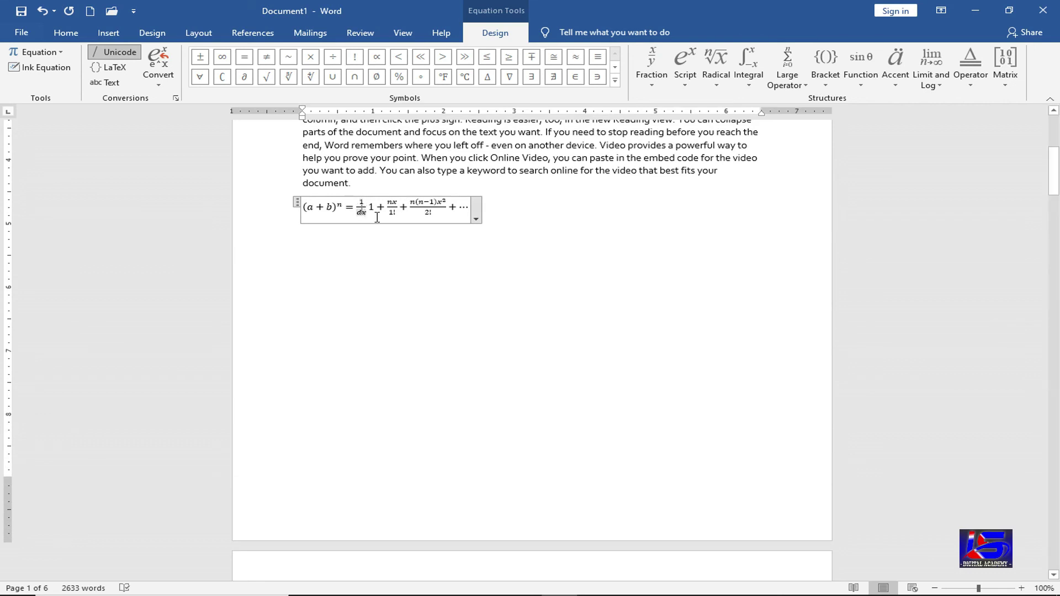
{"action": "key", "text": "BackSpace"}
{"action": "type", "text": "2"}
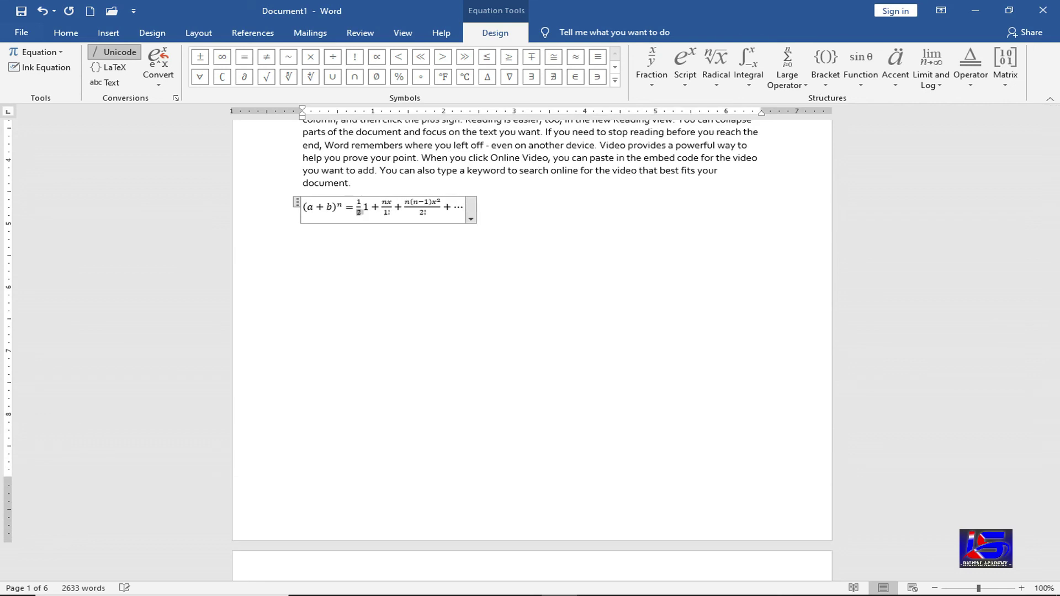
{"action": "key", "text": "Right"}
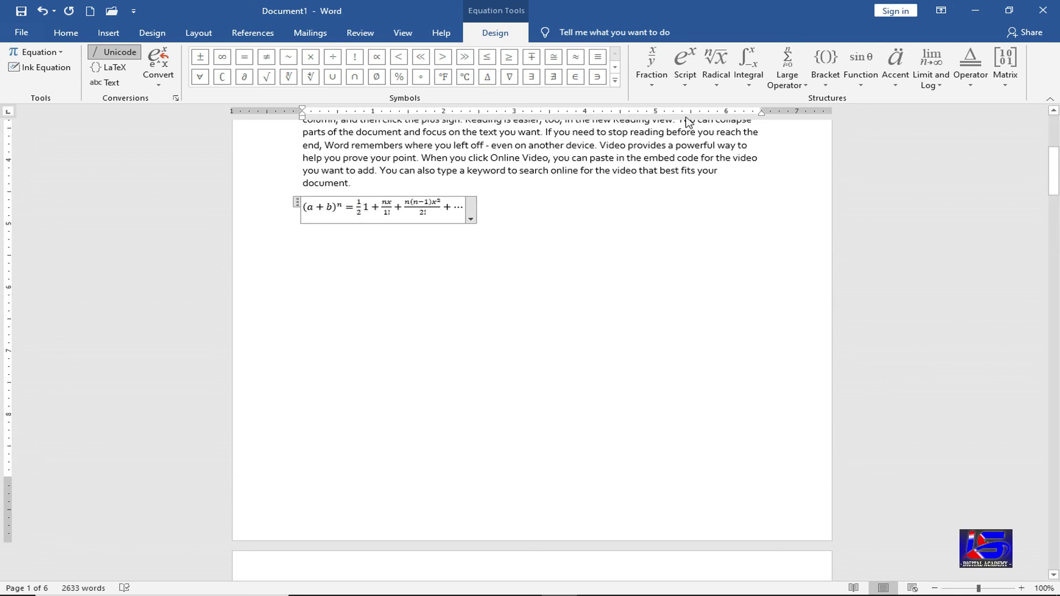
{"action": "left_click", "coordinate": [717, 87]}
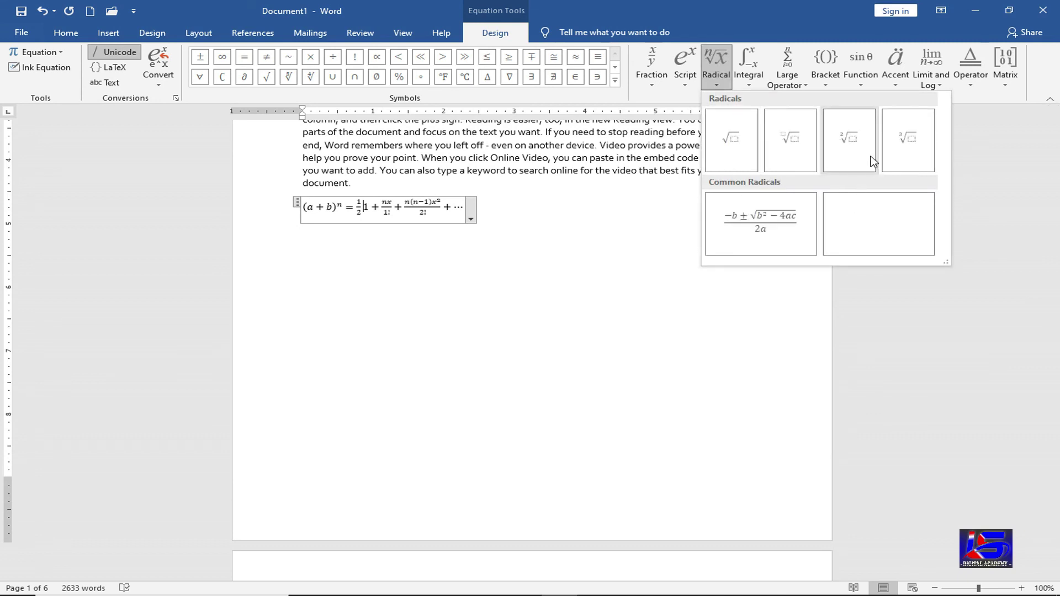
{"action": "left_click", "coordinate": [760, 89]}
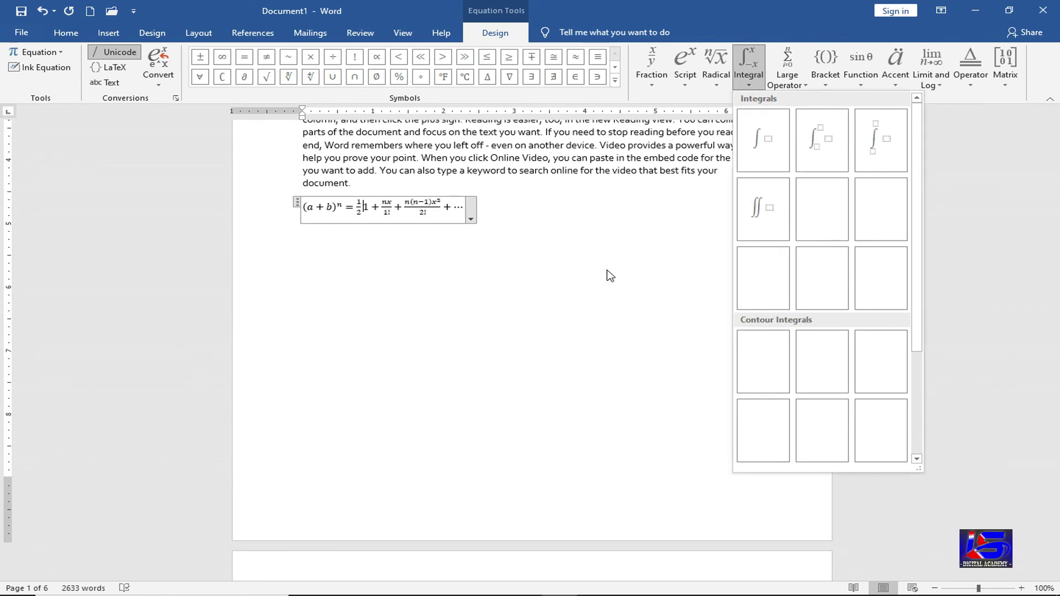
{"action": "left_click", "coordinate": [542, 230]}
- Delete the binomial equation and leave an empty line after 'document.' before a new page
{"action": "left_click", "coordinate": [540, 234]}
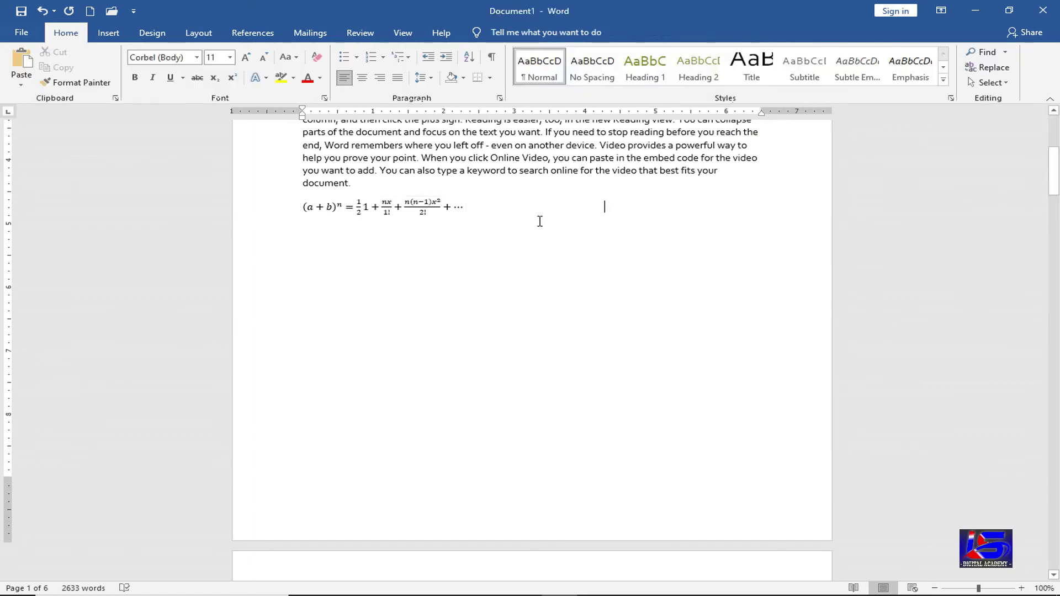
{"action": "key", "text": "BackSpace"}
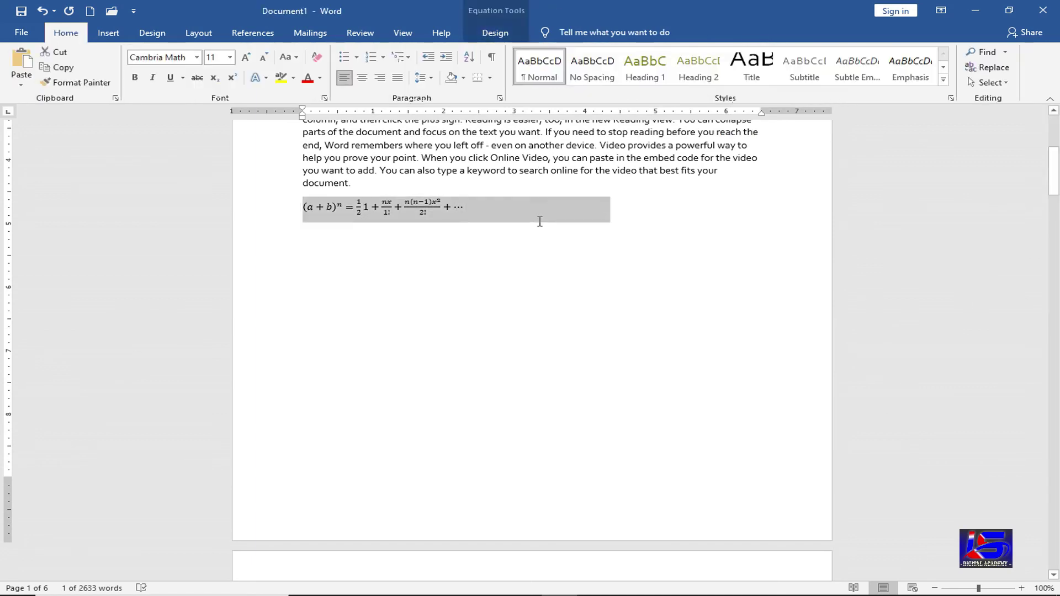
{"action": "key", "text": "BackSpace"}
{"action": "key", "text": "ctrl+Return"}
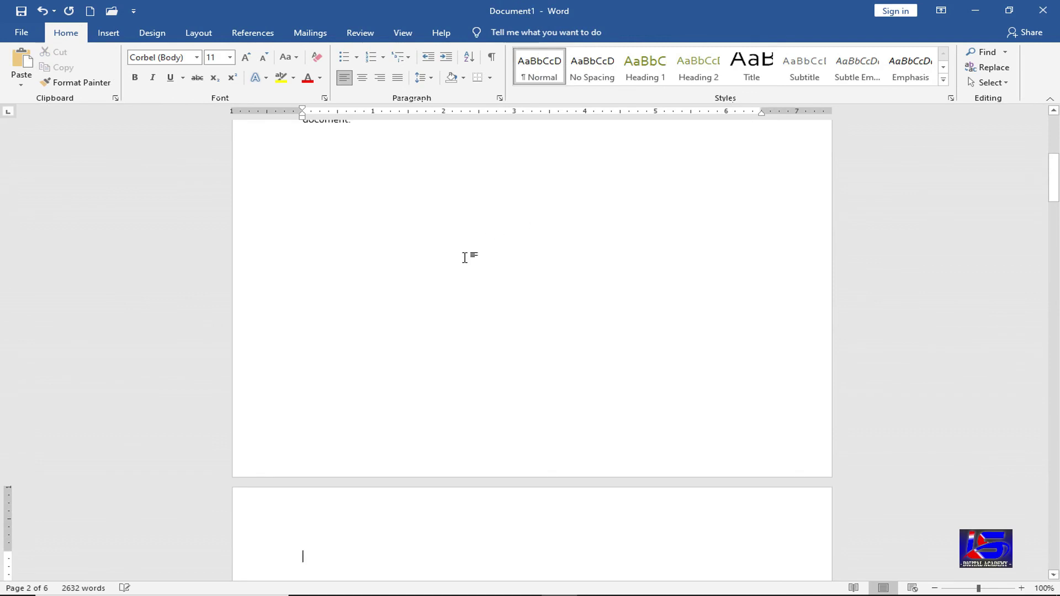
{"action": "key", "text": "Up"}
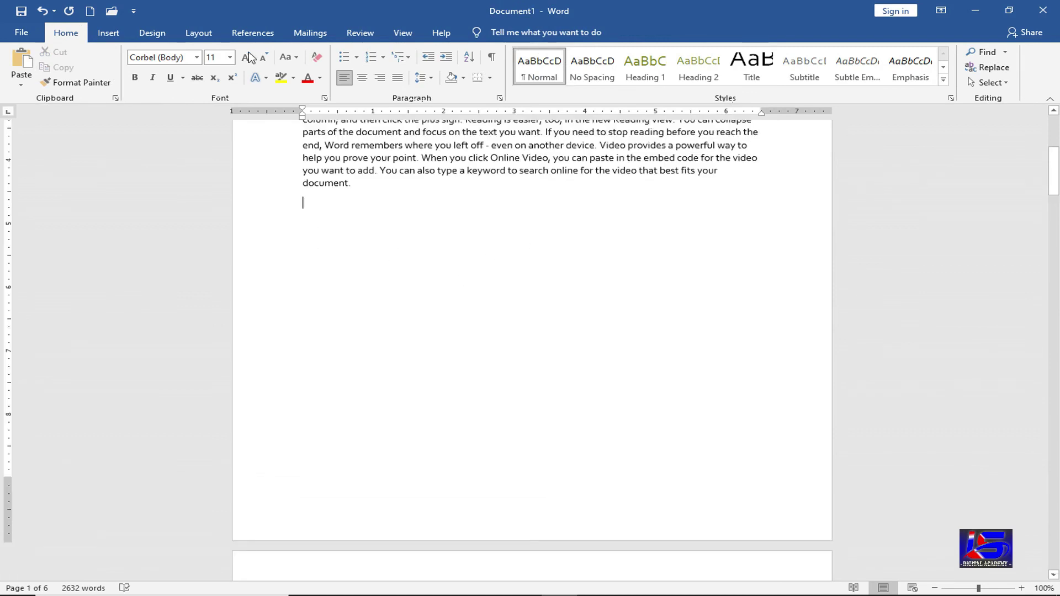
- Insert the pointing hand symbol and enlarge it about five times
{"action": "left_click", "coordinate": [122, 35]}
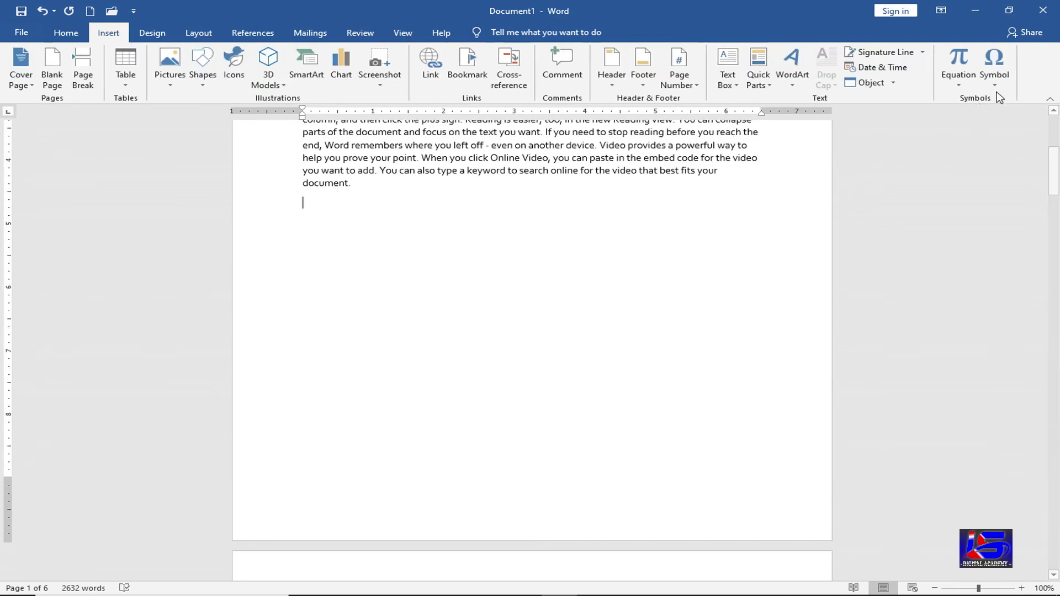
{"action": "left_click", "coordinate": [999, 84]}
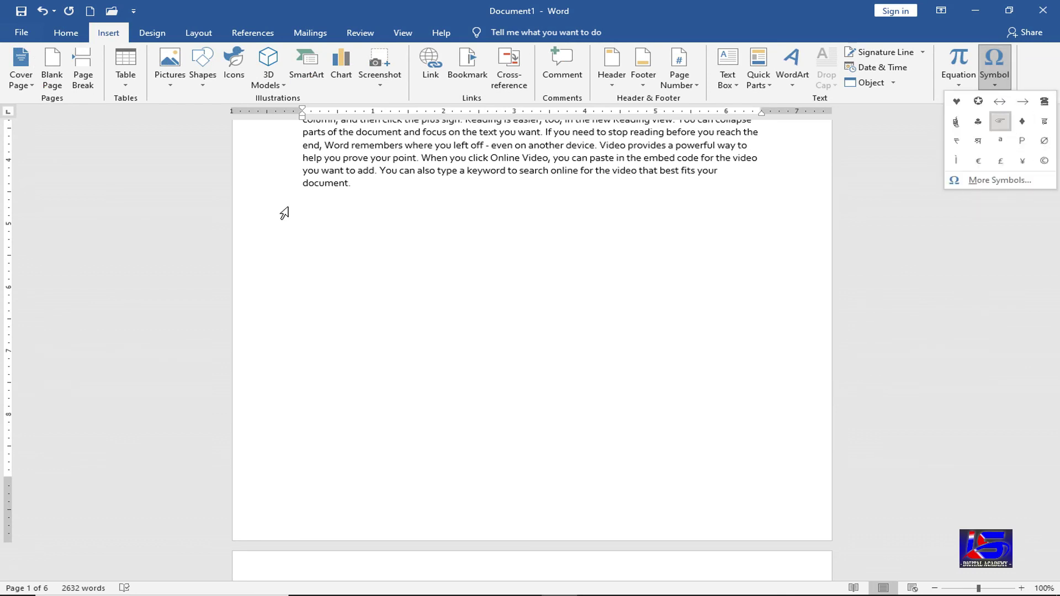
{"action": "key", "text": "Return"}
{"action": "left_click_drag", "start_coordinate": [314, 203], "coordinate": [300, 207]}
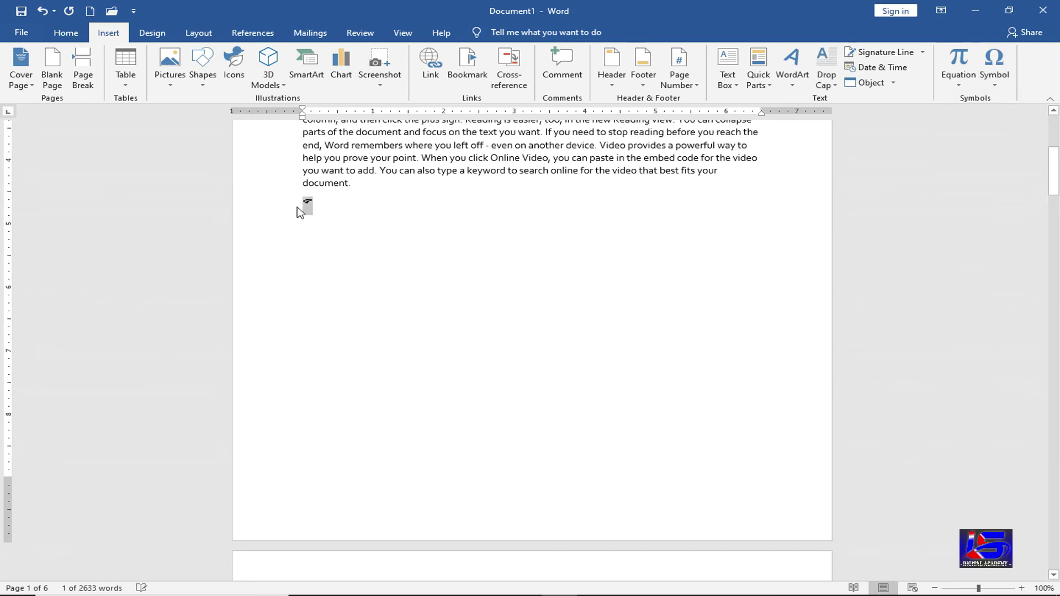
{"action": "key", "text": "ctrl+shift+period"}
{"action": "key", "text": "ctrl+shift+period"}
{"action": "key", "text": "ctrl+shift+period"}
{"action": "key", "text": "ctrl+shift+period"}
{"action": "key", "text": "ctrl+shift+period"}
{"action": "key", "text": "ctrl+shift+period"}
{"action": "key", "text": "ctrl+shift+period"}
{"action": "key", "text": "ctrl+shift+period"}
{"action": "key", "text": "ctrl+shift+period"}
{"action": "key", "text": "ctrl+shift+period"}
{"action": "key", "text": "ctrl+shift+period"}
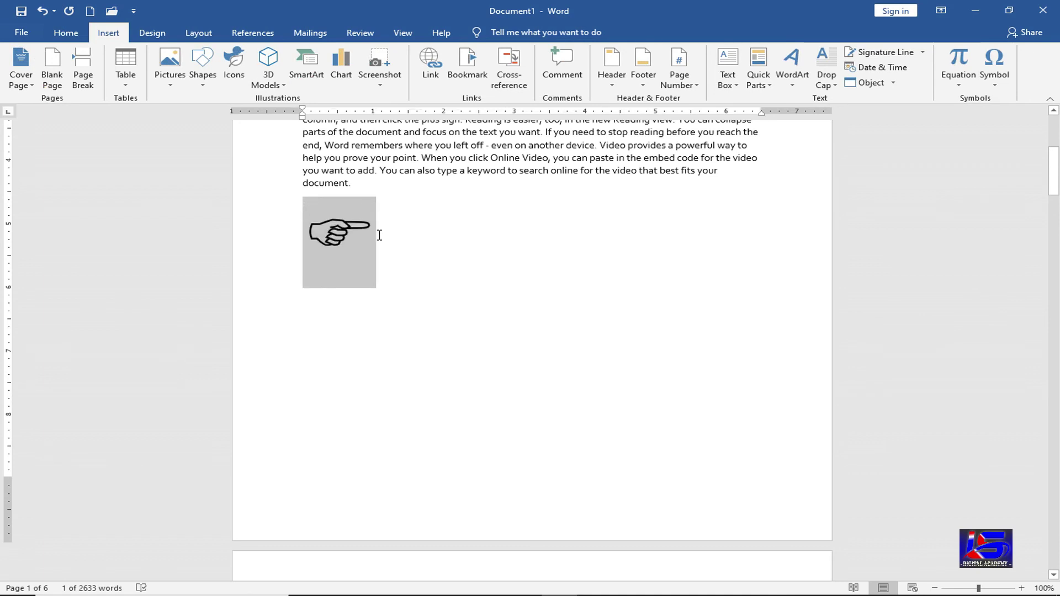
{"action": "left_click", "coordinate": [379, 236]}
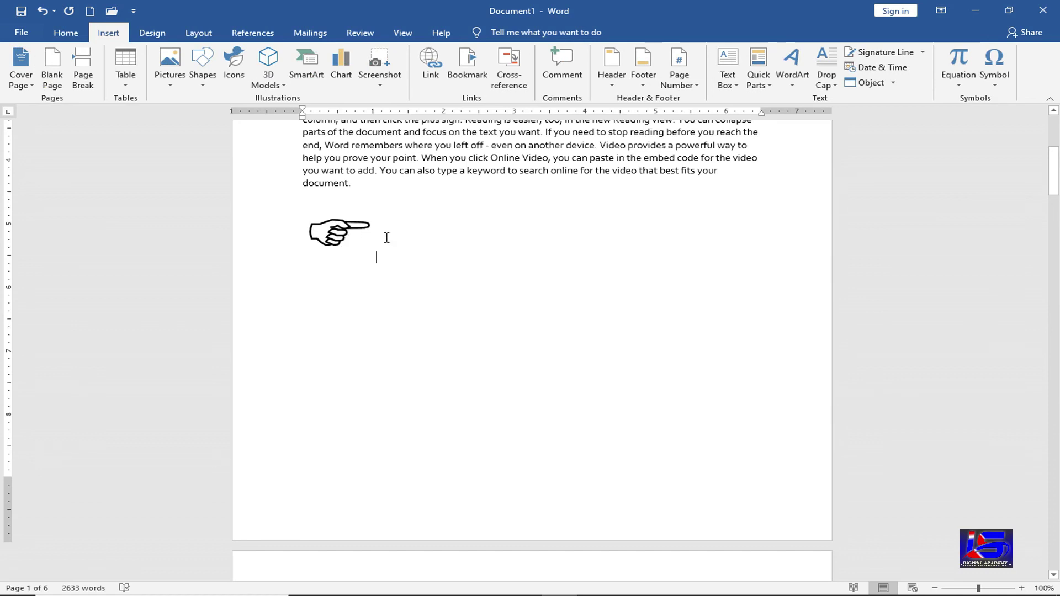
- Make the hand symbol red and bold
{"action": "double_click", "coordinate": [351, 233]}
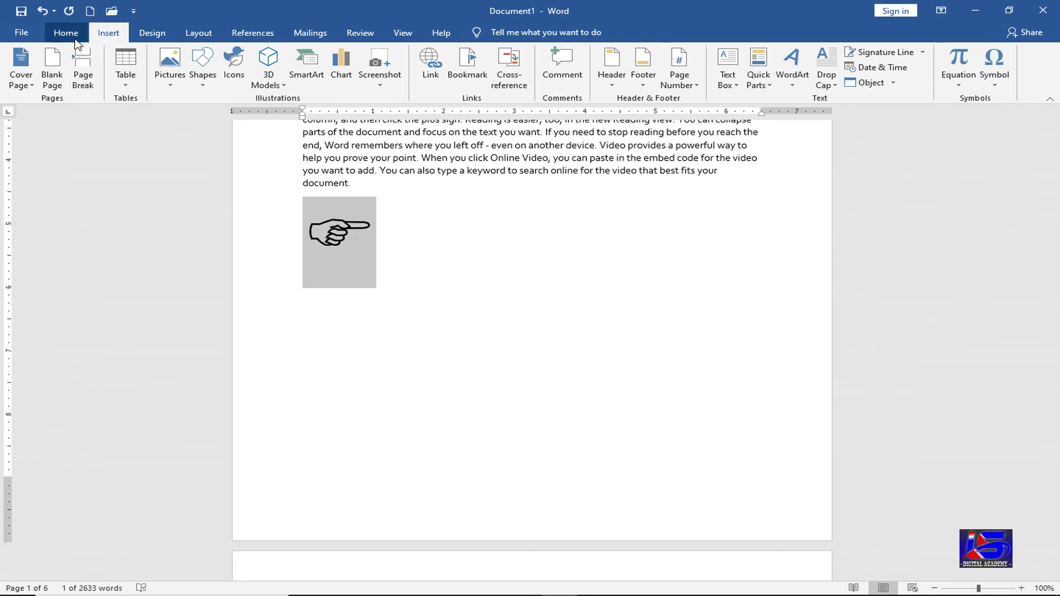
{"action": "left_click", "coordinate": [74, 38]}
{"action": "left_click", "coordinate": [307, 79]}
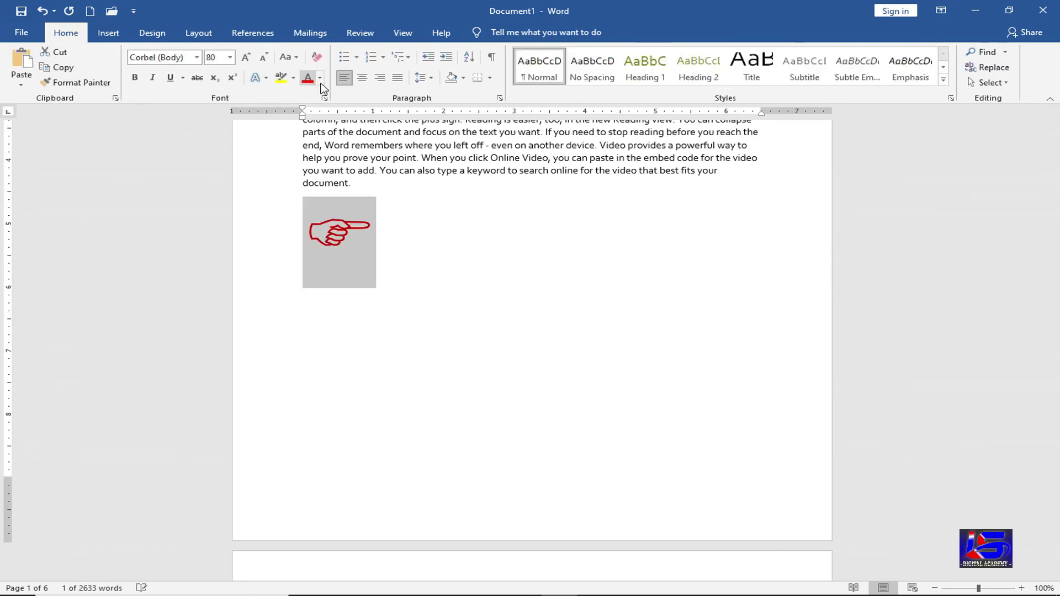
{"action": "left_click", "coordinate": [320, 79]}
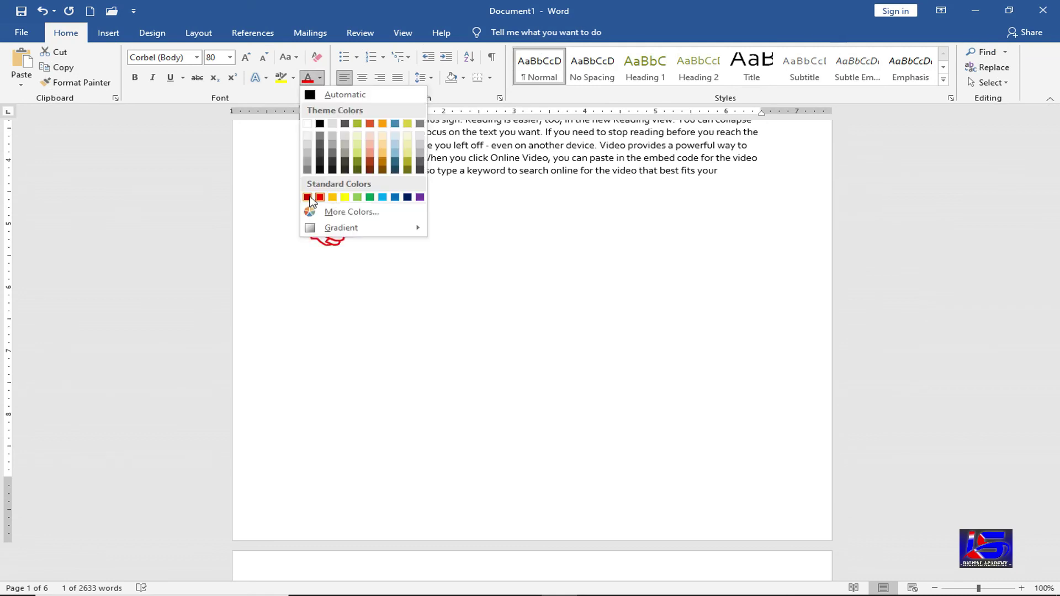
{"action": "key", "text": "Escape"}
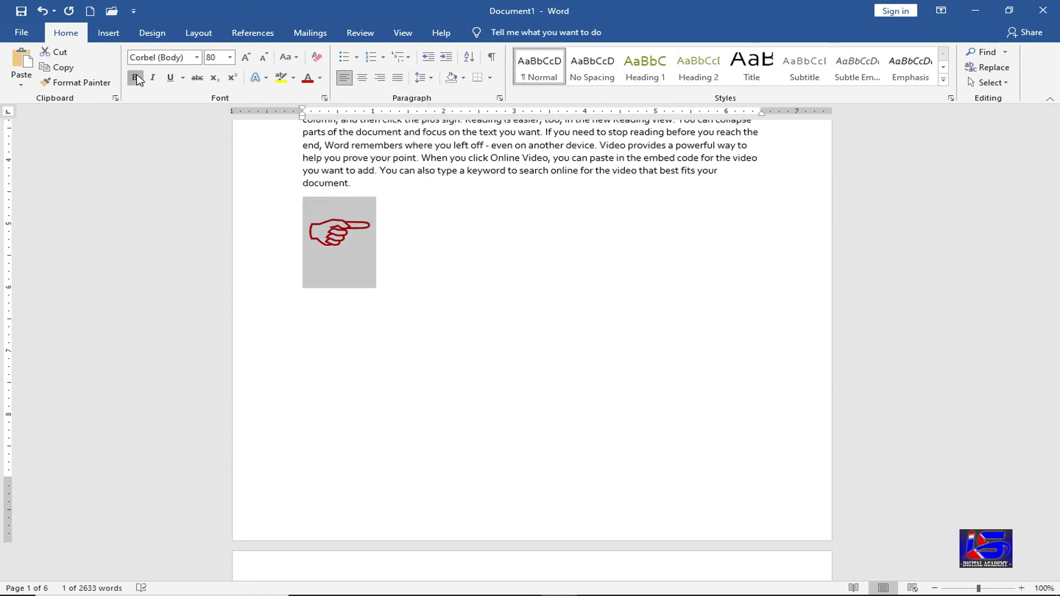
{"action": "key", "text": "ctrl+b"}
{"action": "left_click", "coordinate": [376, 226]}
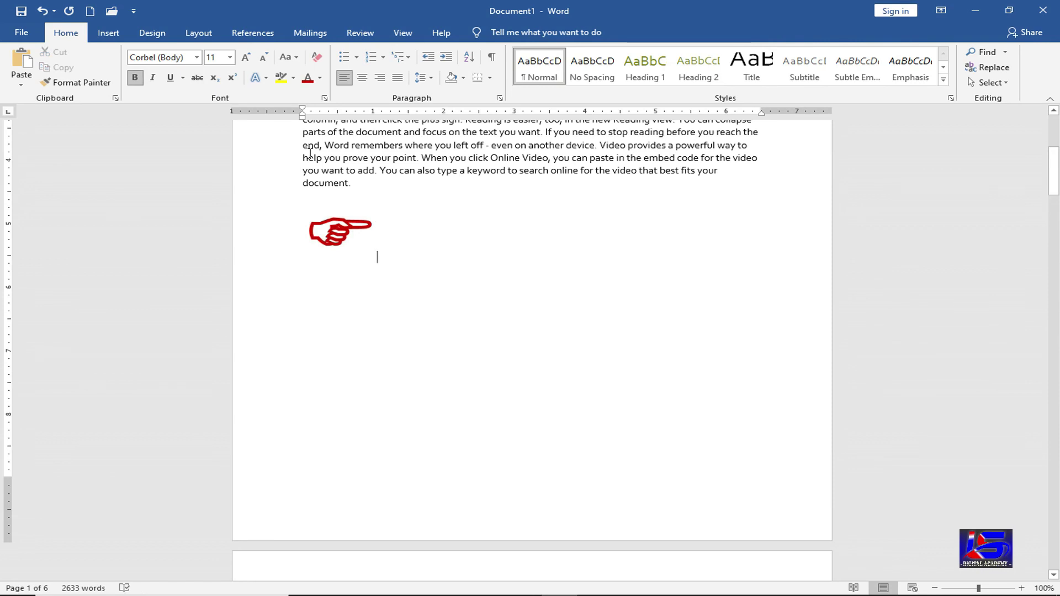
- Add the Webdings telephone and mobile-phone symbols on separate lines below the hand
{"action": "left_click", "coordinate": [109, 34]}
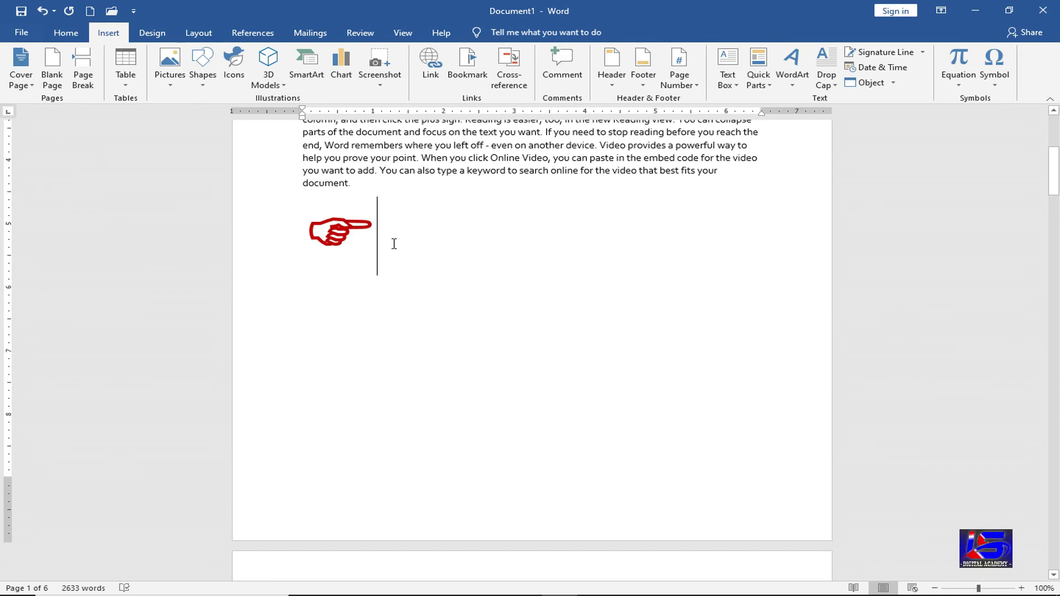
{"action": "key", "text": "Return"}
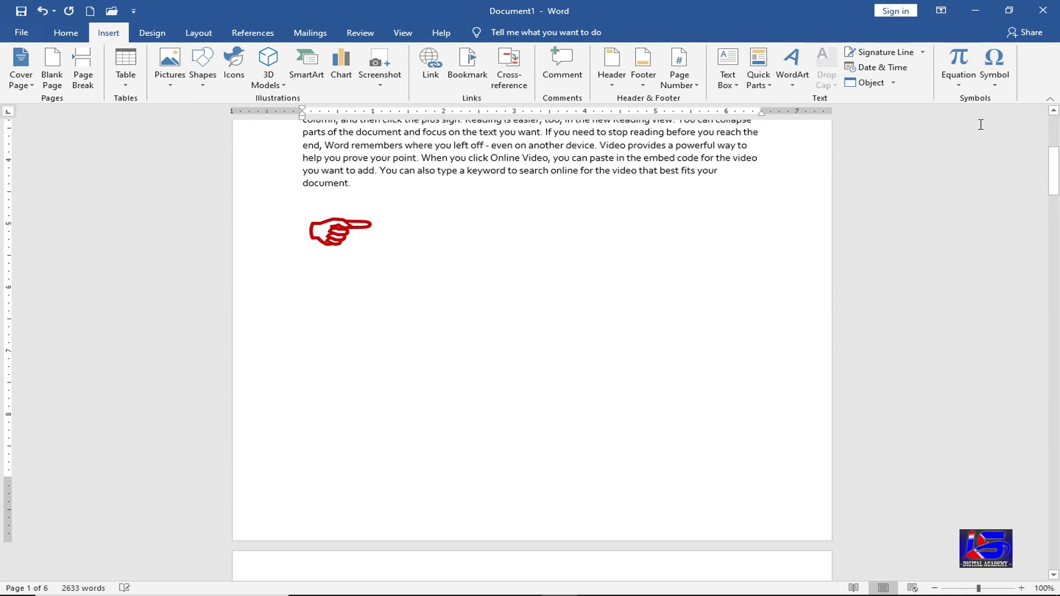
{"action": "left_click", "coordinate": [996, 84]}
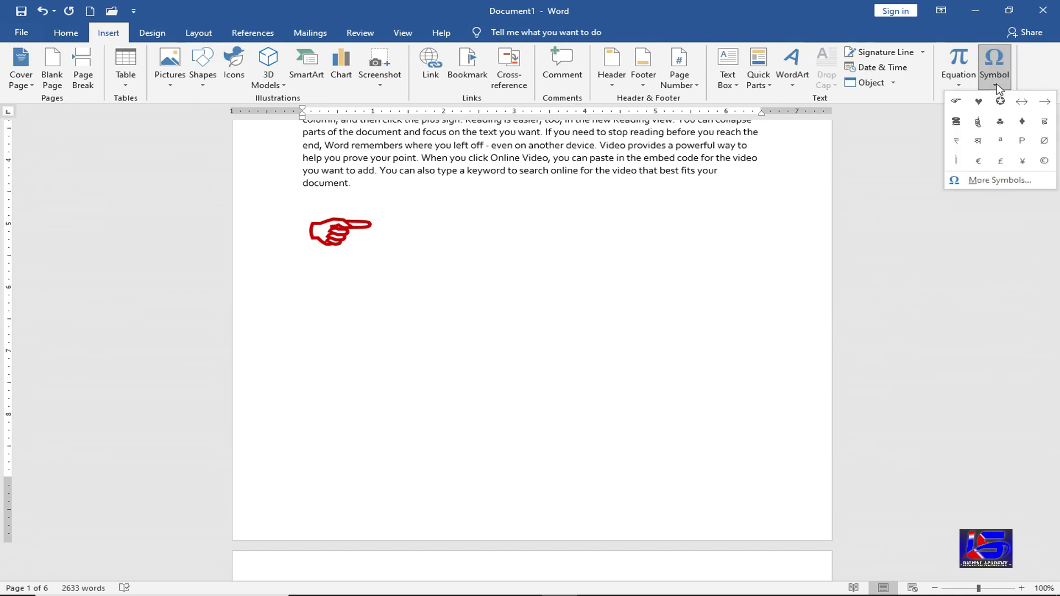
{"action": "left_click", "coordinate": [959, 125]}
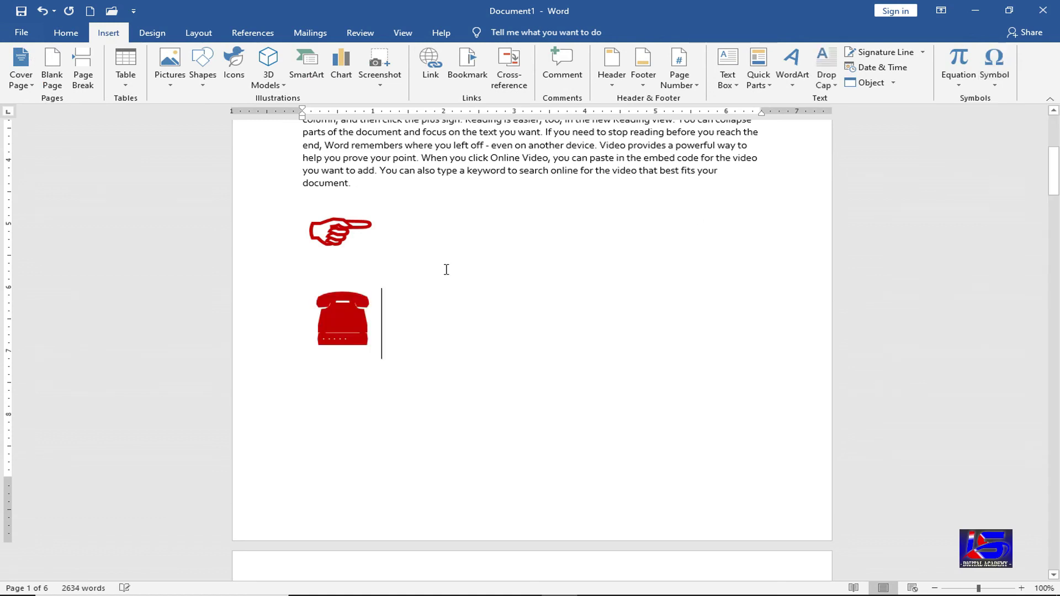
{"action": "key", "text": "Return"}
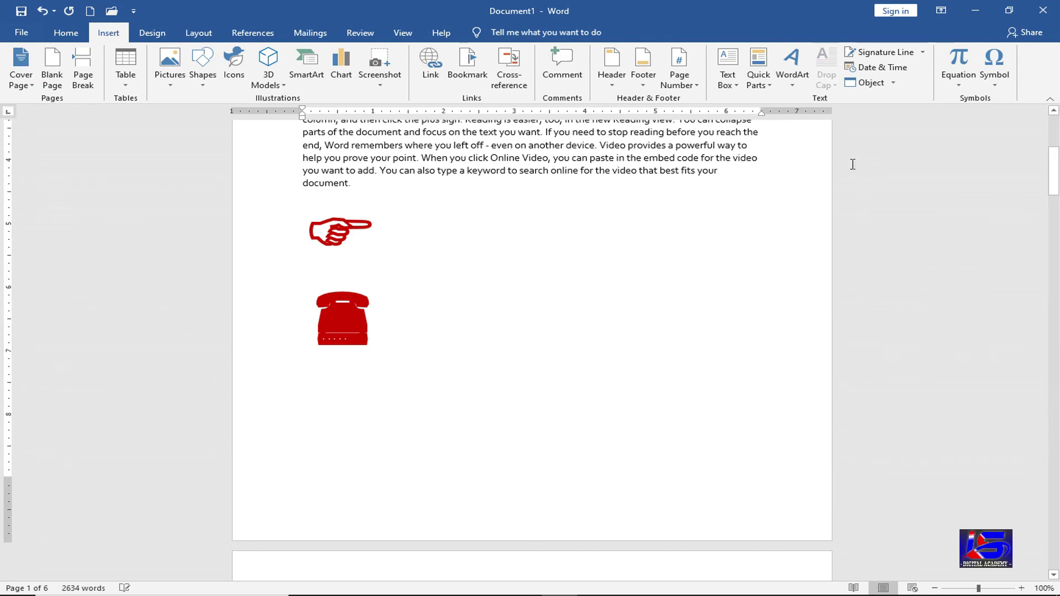
{"action": "left_click", "coordinate": [994, 83]}
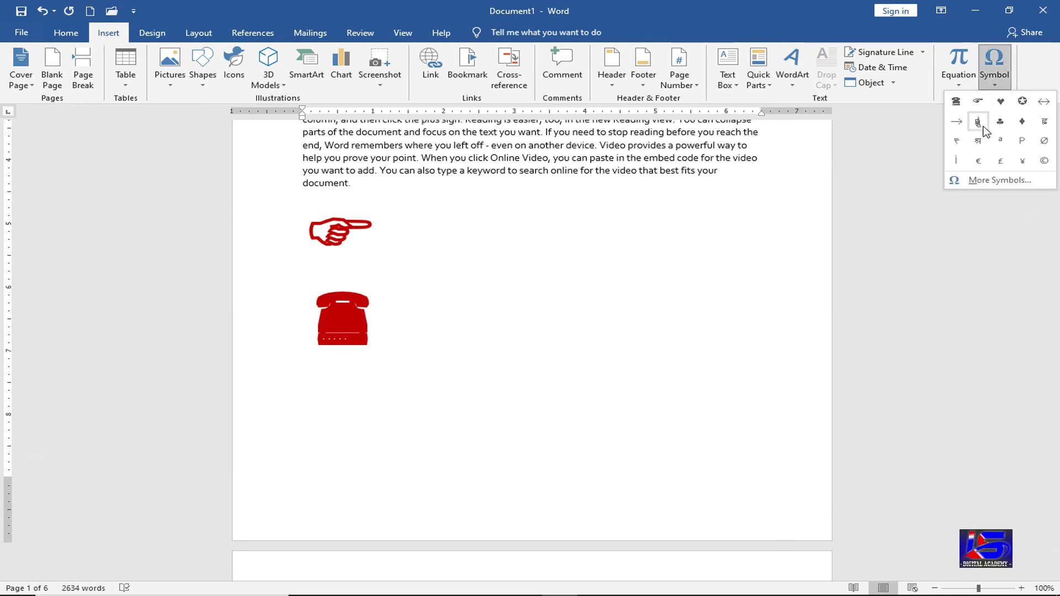
{"action": "left_click", "coordinate": [979, 122]}
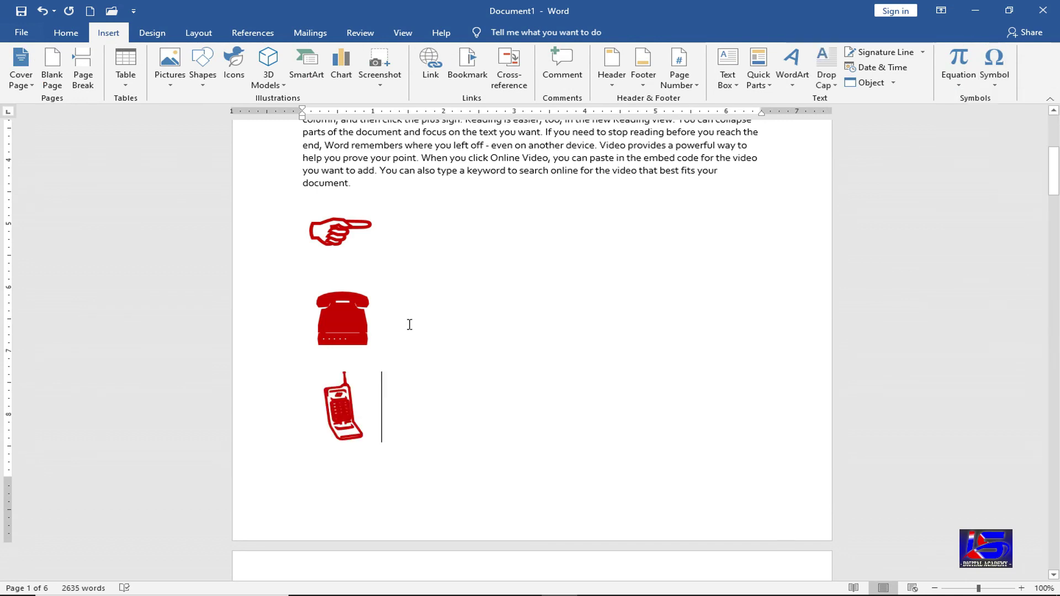
{"action": "left_click", "coordinate": [410, 324]}
- Type the landline number after the telephone and the mobile number after the mobile-phone symbol
{"action": "type", "text": "01"}
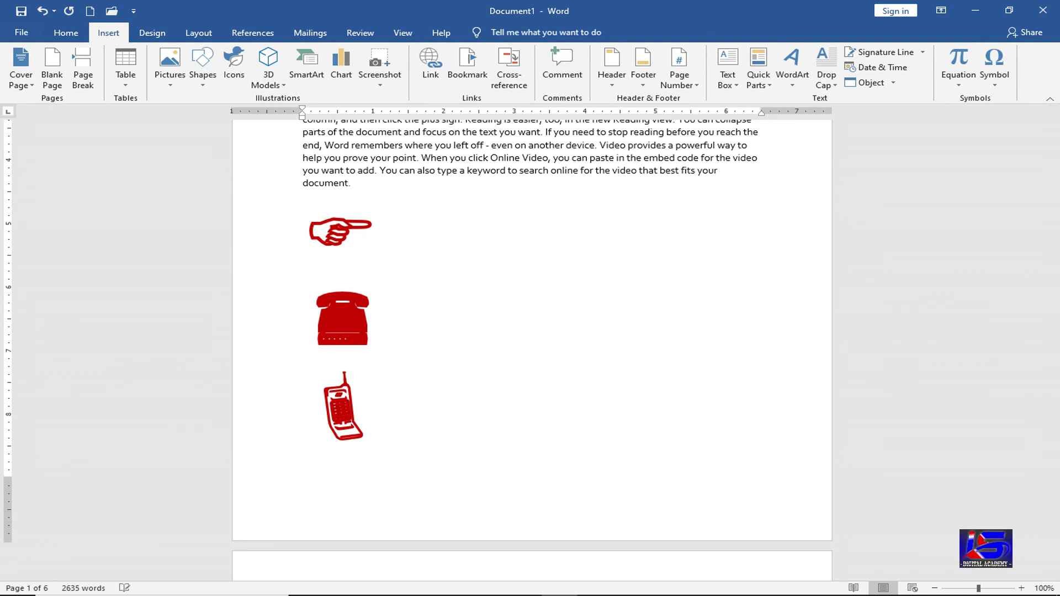
{"action": "type", "text": "1-54545"}
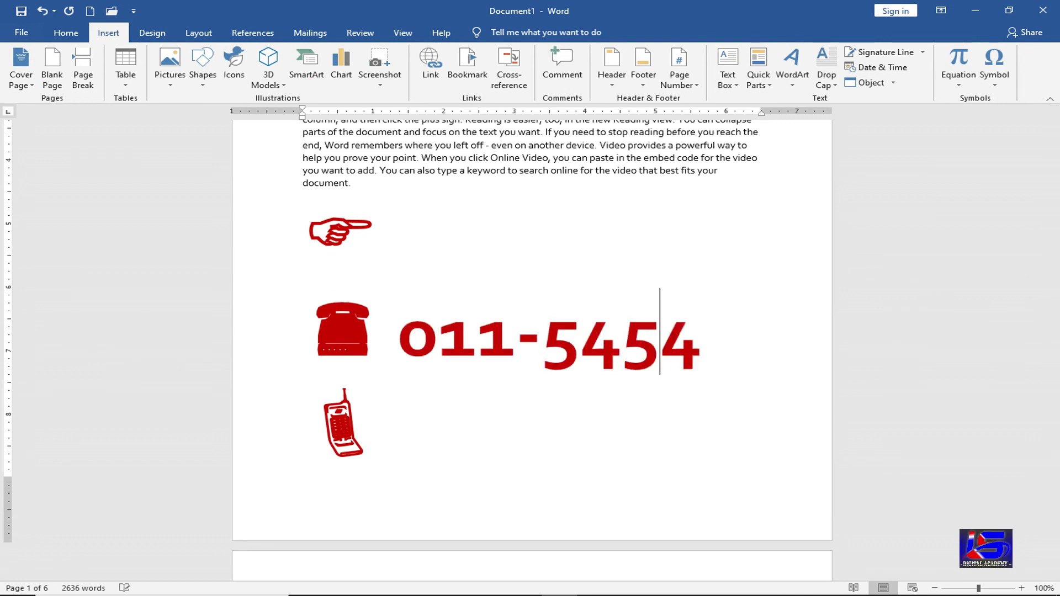
{"action": "left_click", "coordinate": [436, 425]}
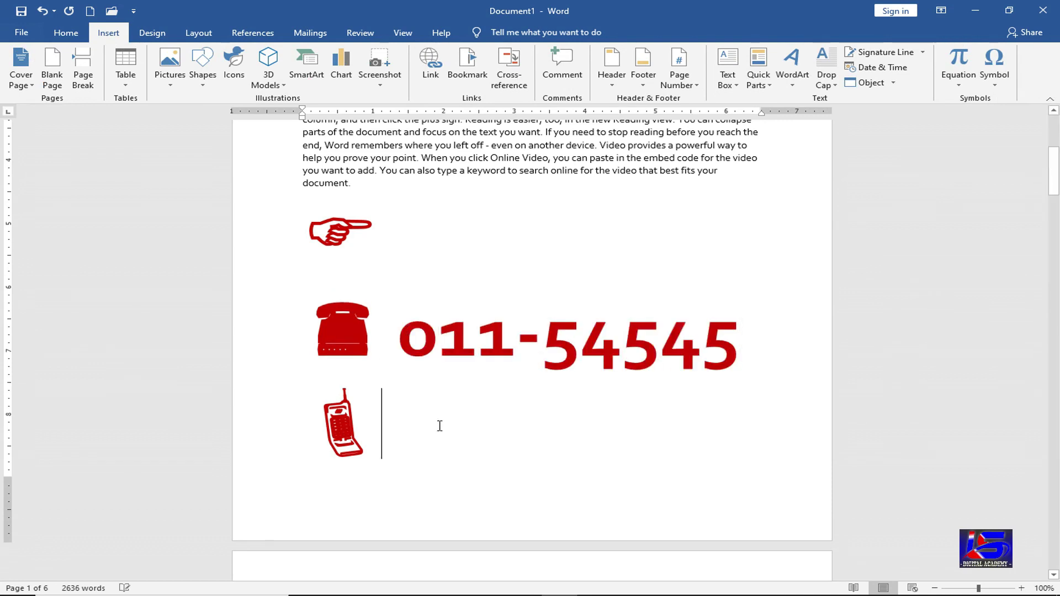
{"action": "type", "text": "98"}
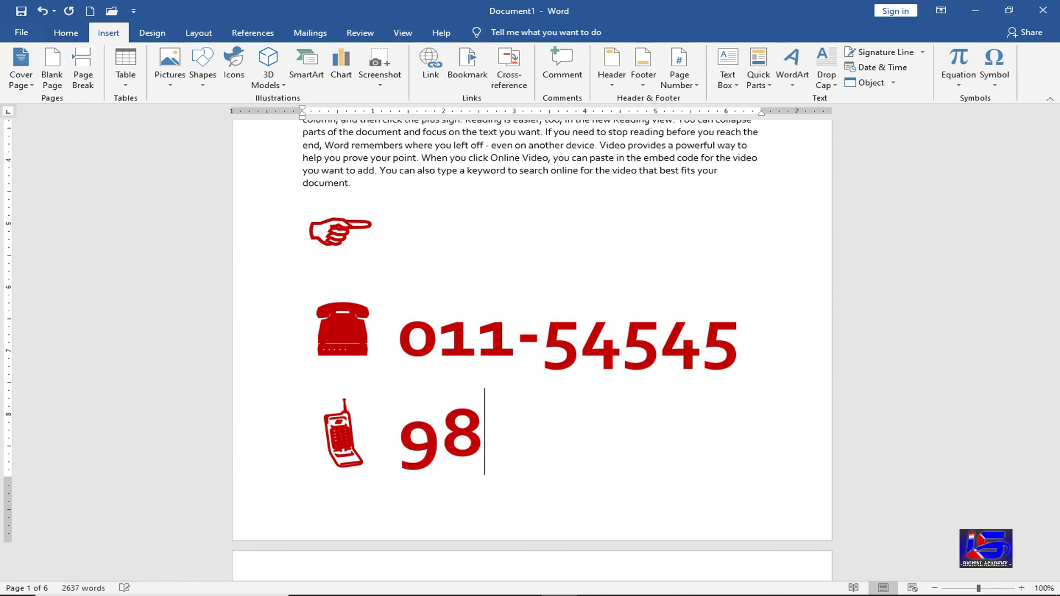
{"action": "type", "text": "545478"}
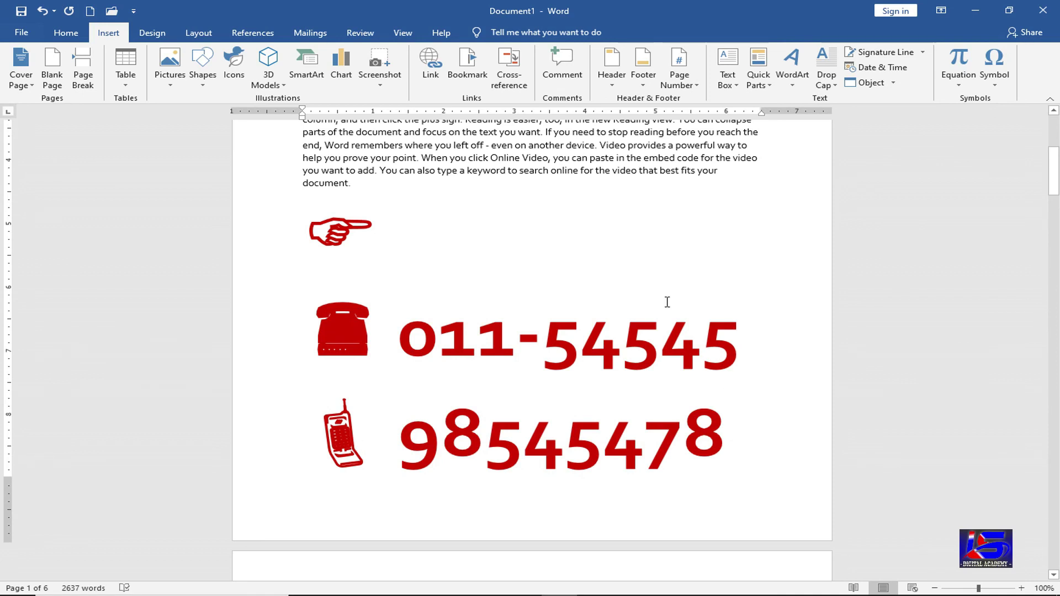
{"action": "left_click", "coordinate": [437, 224]}
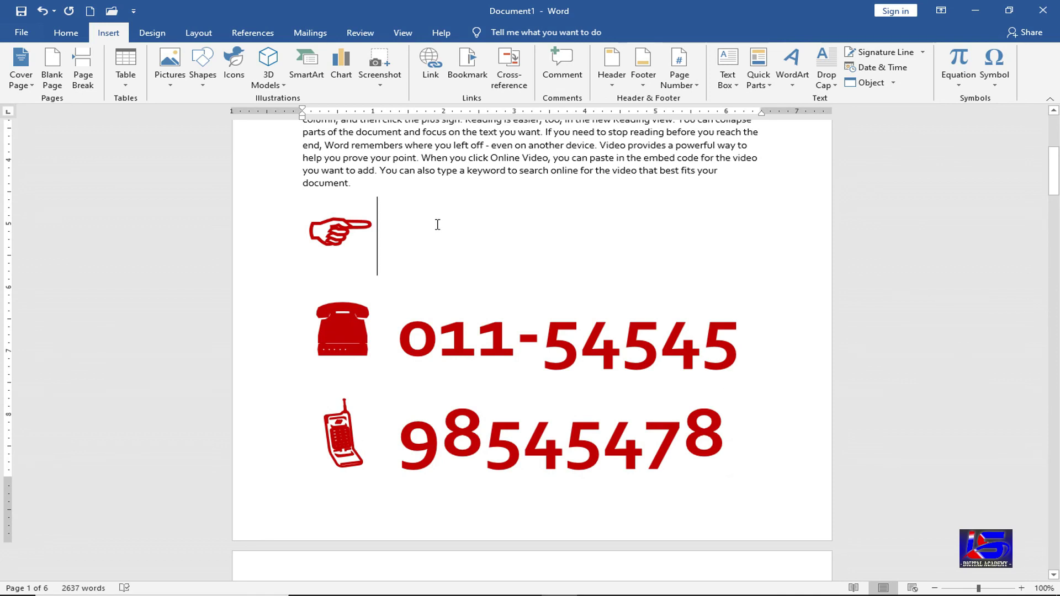
{"action": "left_click", "coordinate": [994, 74]}
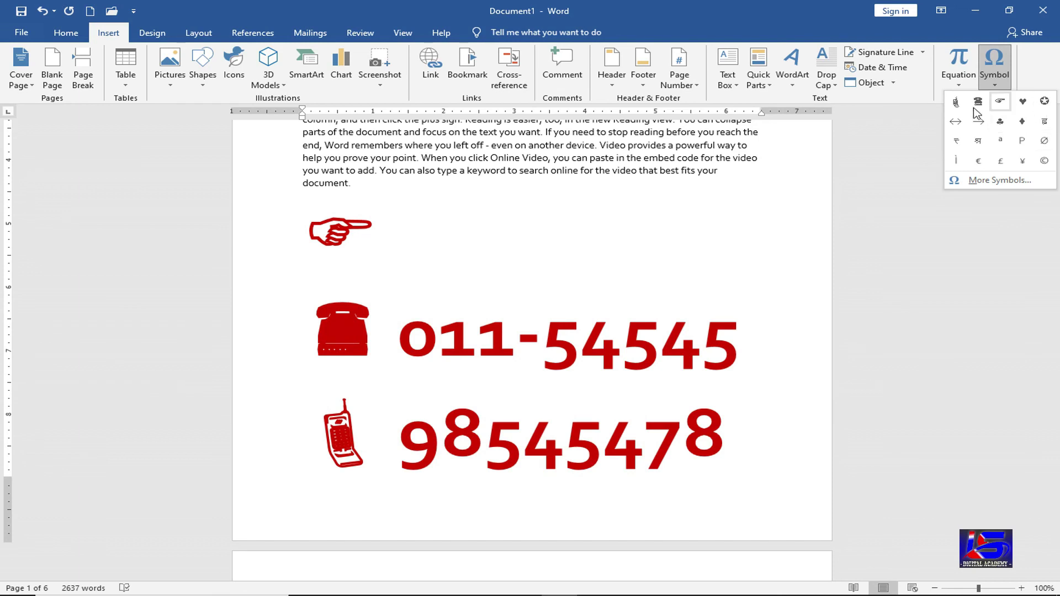
{"action": "left_click", "coordinate": [1023, 186]}
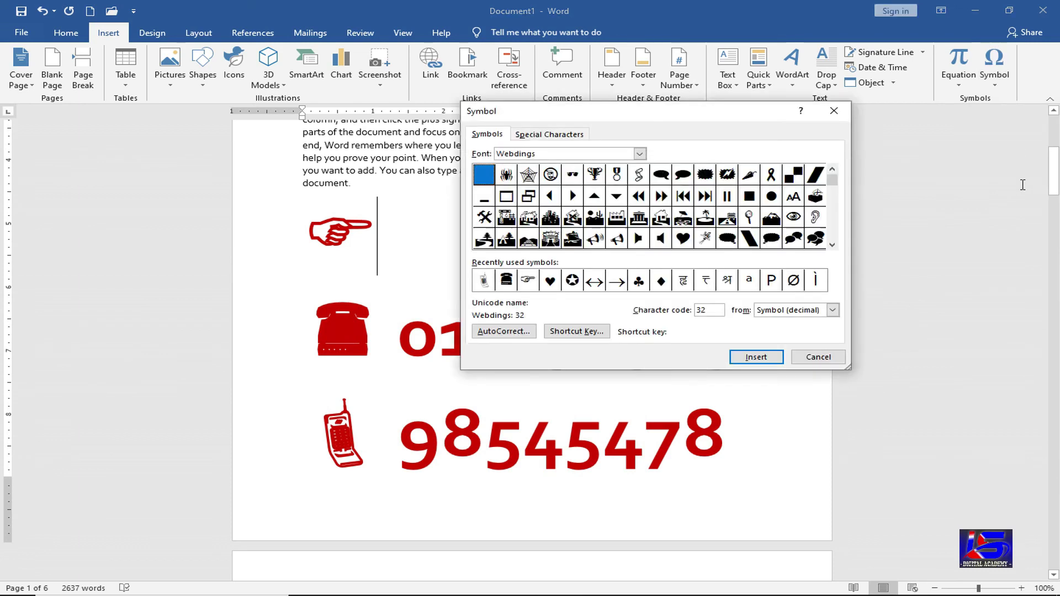
{"action": "left_click", "coordinate": [640, 154]}
{"action": "scroll", "coordinate": [583, 191], "scroll_direction": "down", "scroll_amount": 3}
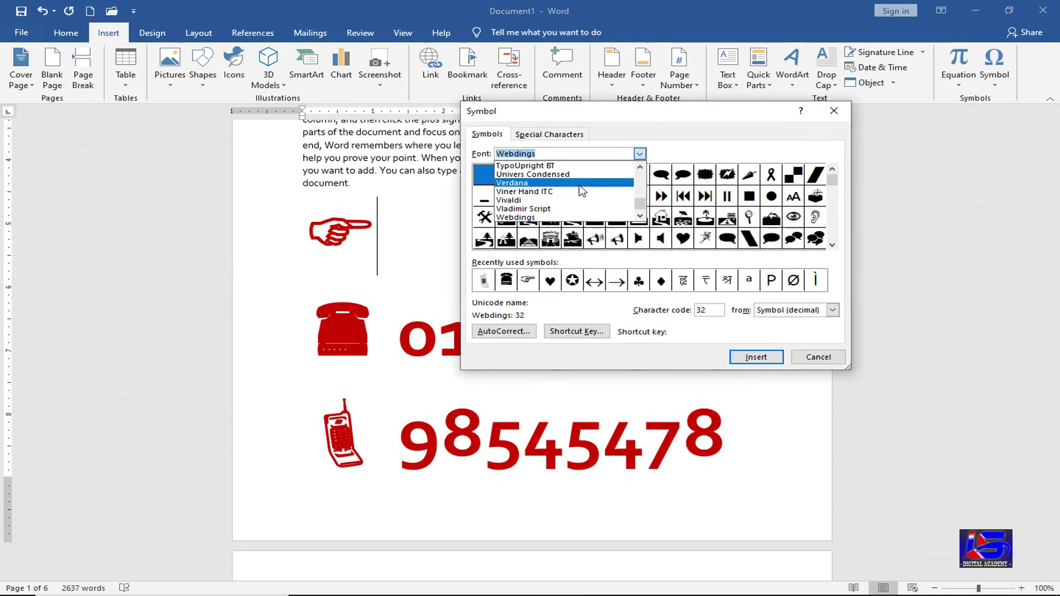
{"action": "scroll", "coordinate": [563, 193], "scroll_direction": "up", "scroll_amount": 2}
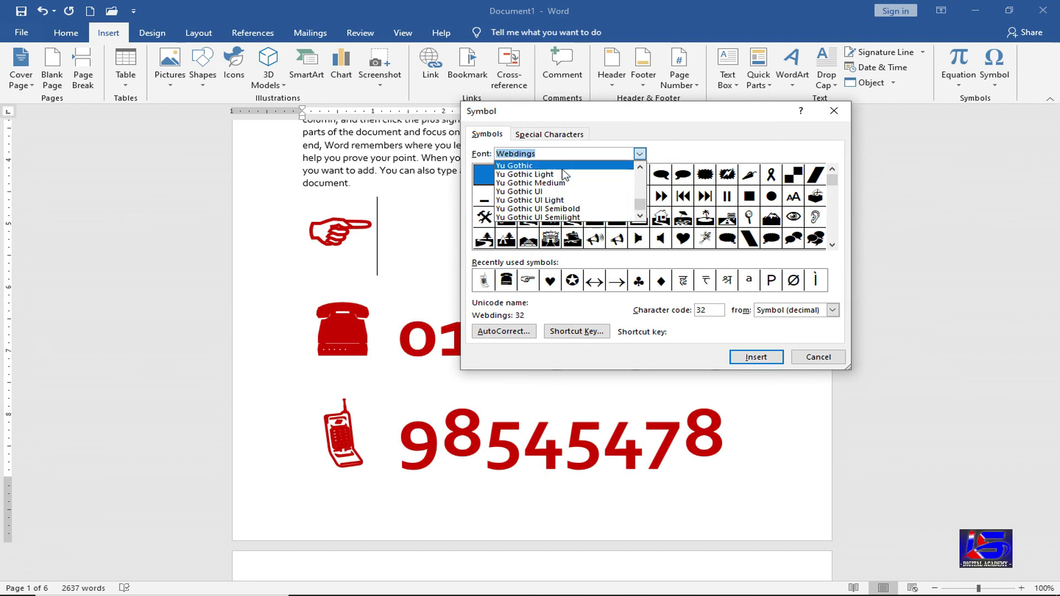
{"action": "left_click", "coordinate": [551, 194]}
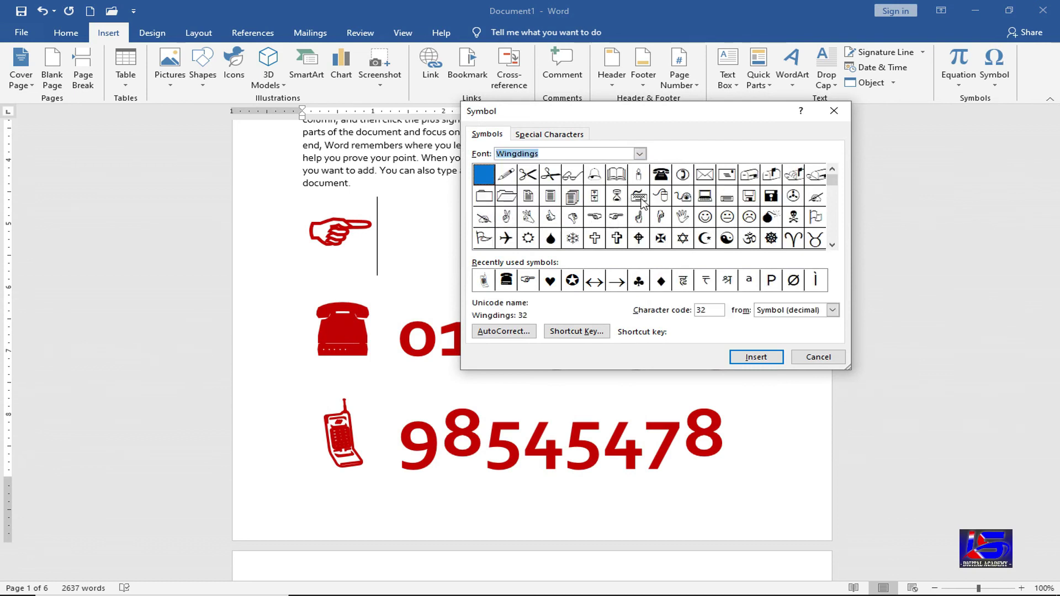
{"action": "left_click", "coordinate": [640, 154]}
{"action": "left_click", "coordinate": [560, 201]}
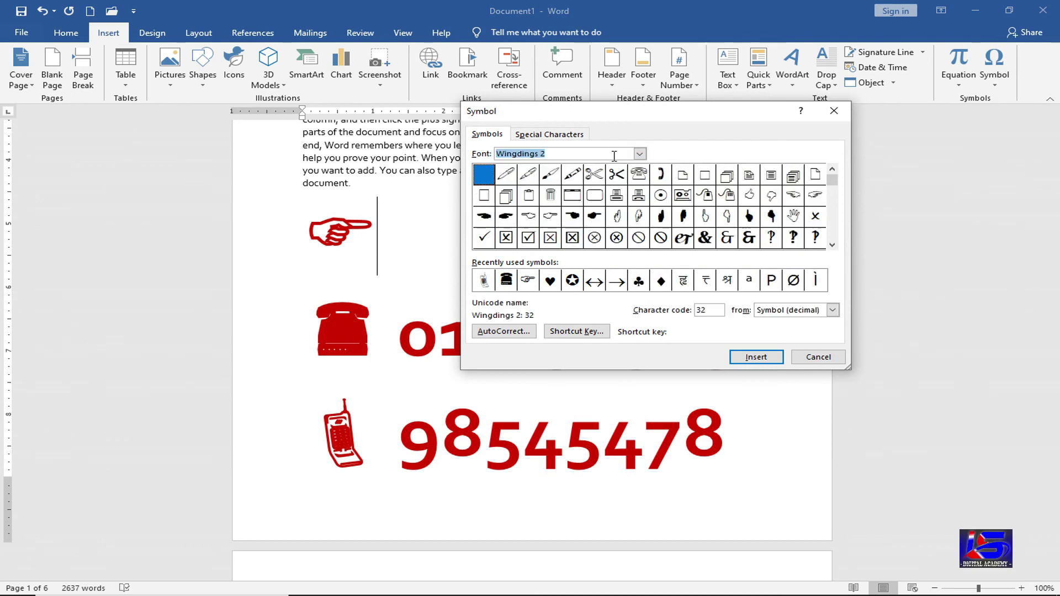
{"action": "left_click", "coordinate": [640, 153]}
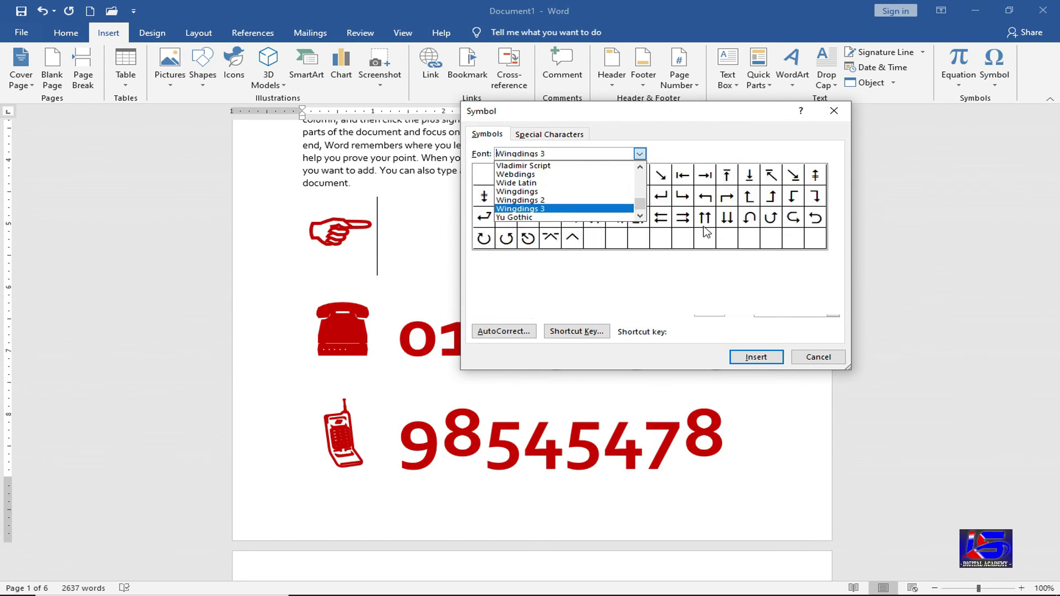
{"action": "left_click", "coordinate": [557, 209]}
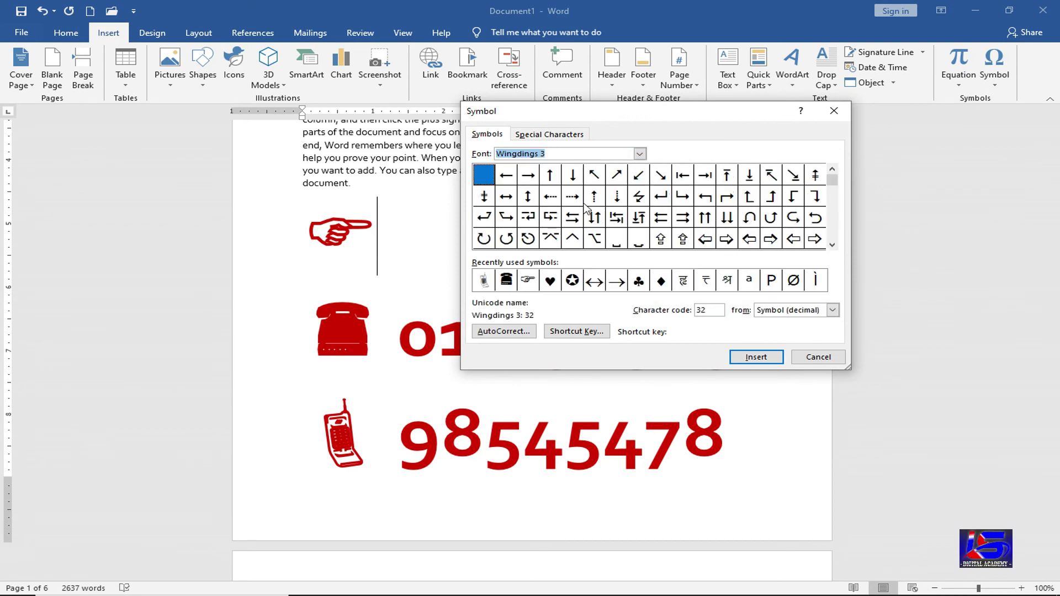
{"action": "left_click", "coordinate": [818, 357]}
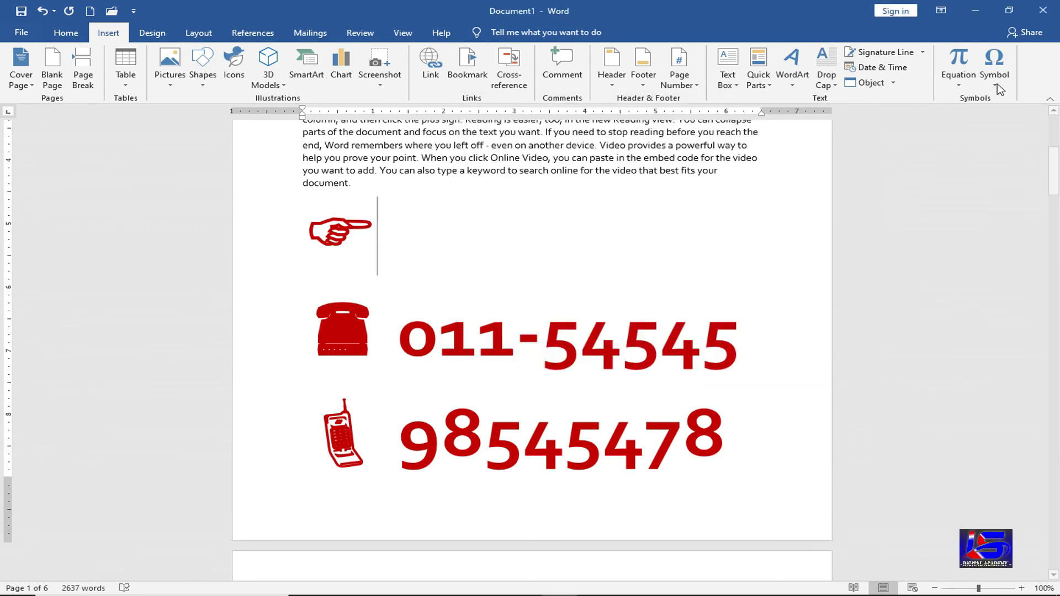